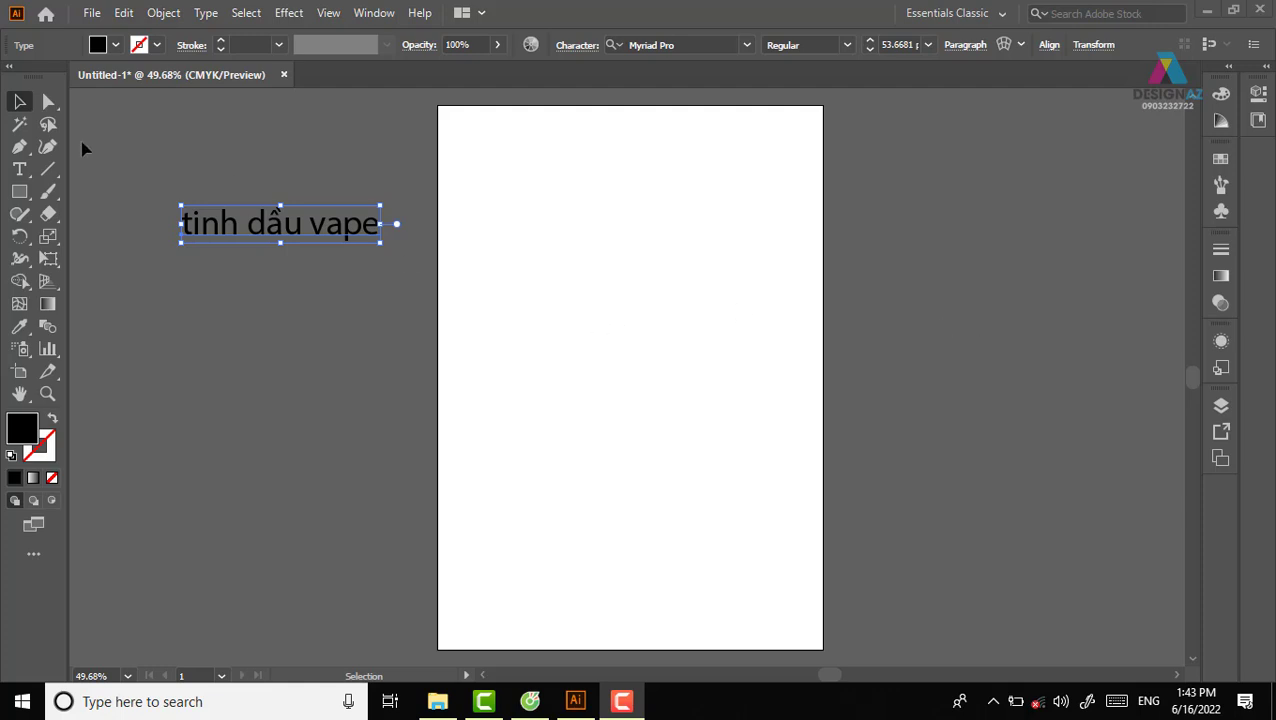
Step: Draw a tall rectangle in the middle of the artboard and fill it black
{"action": "key", "text": "m"}
{"action": "left_click_drag", "start_coordinate": [460, 171], "coordinate": [730, 532]}
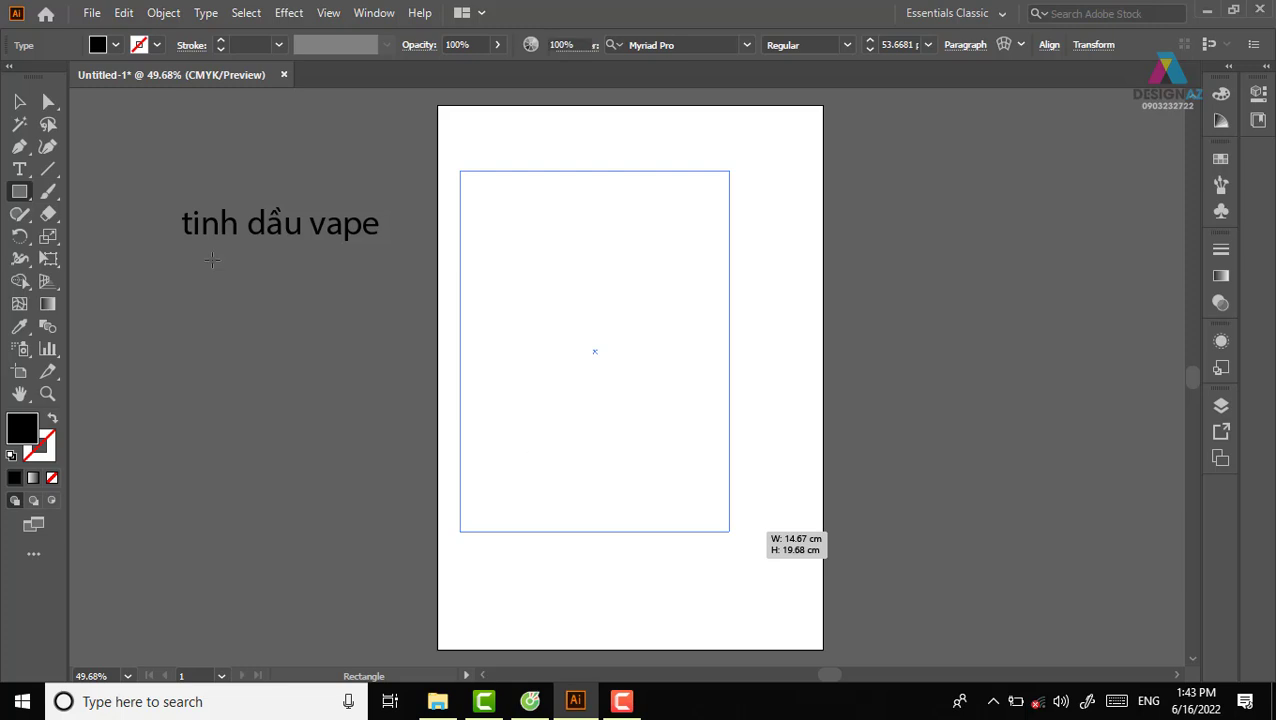
{"action": "left_click", "coordinate": [19, 101]}
Step: Nudge the black rectangle slightly to the right and reselect it
{"action": "left_click", "coordinate": [398, 122]}
{"action": "left_click", "coordinate": [615, 280]}
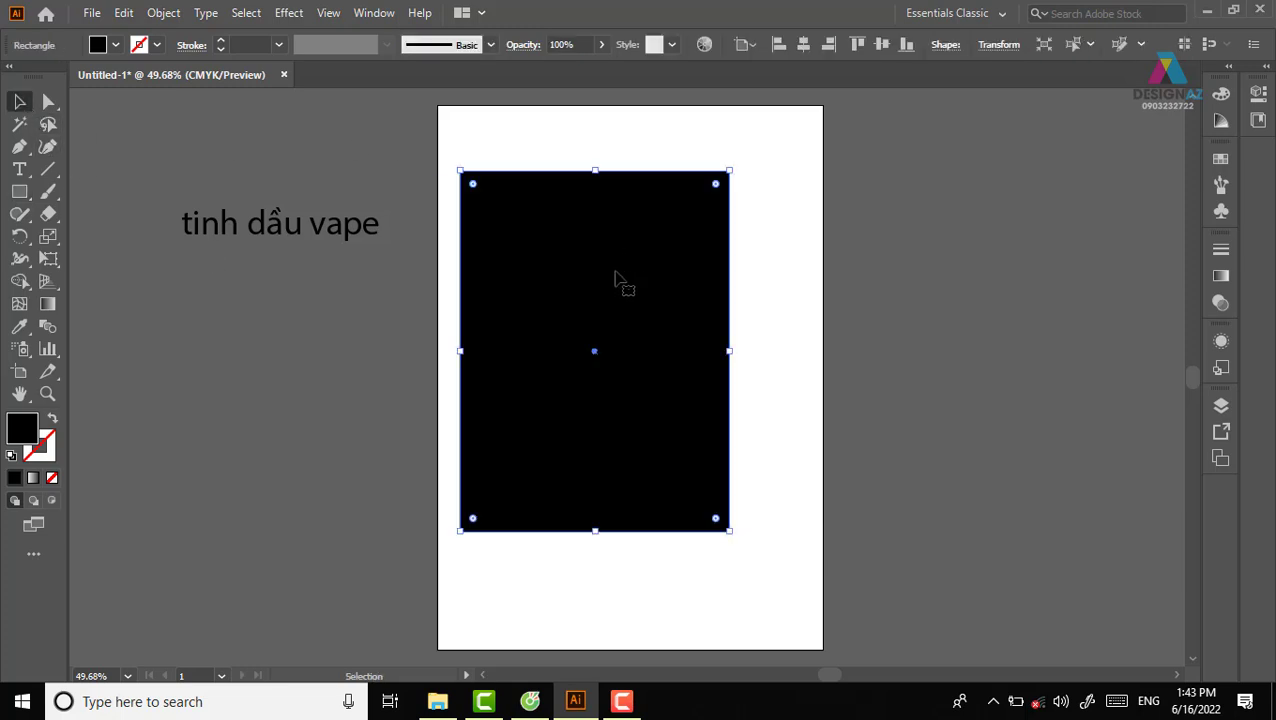
{"action": "left_click_drag", "start_coordinate": [615, 280], "coordinate": [645, 275]}
{"action": "left_click", "coordinate": [920, 282]}
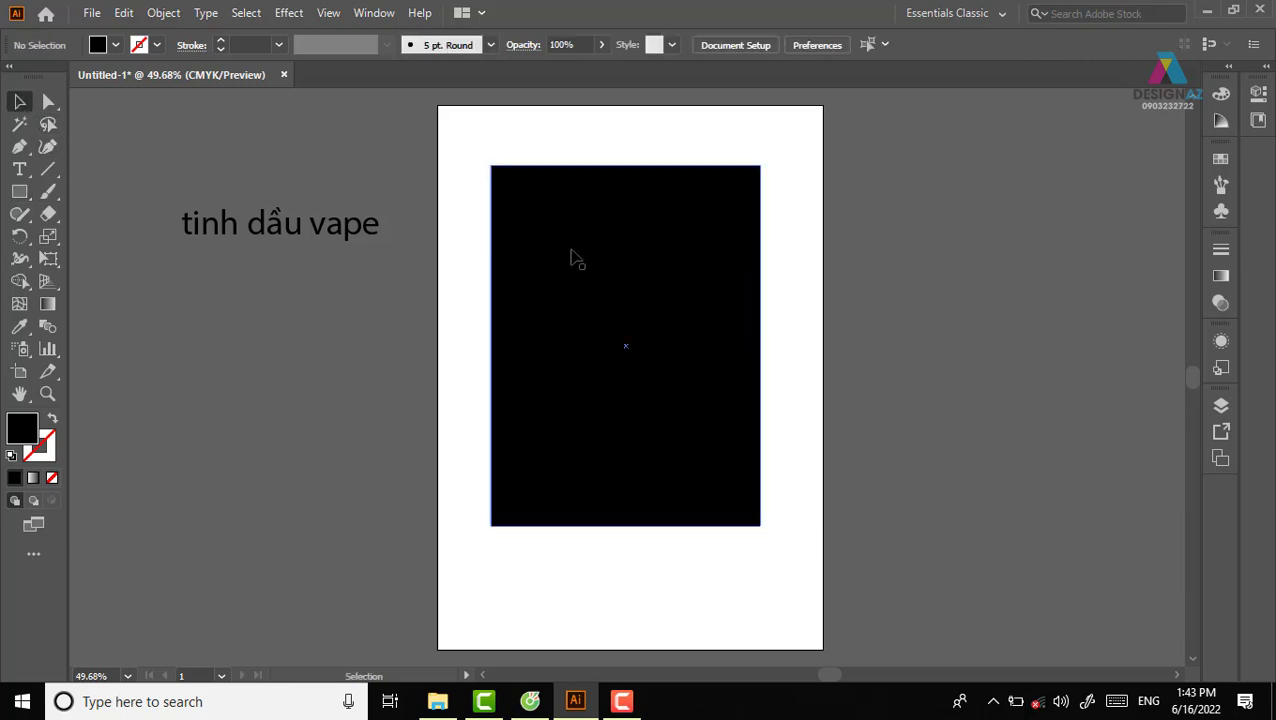
{"action": "left_click", "coordinate": [571, 257]}
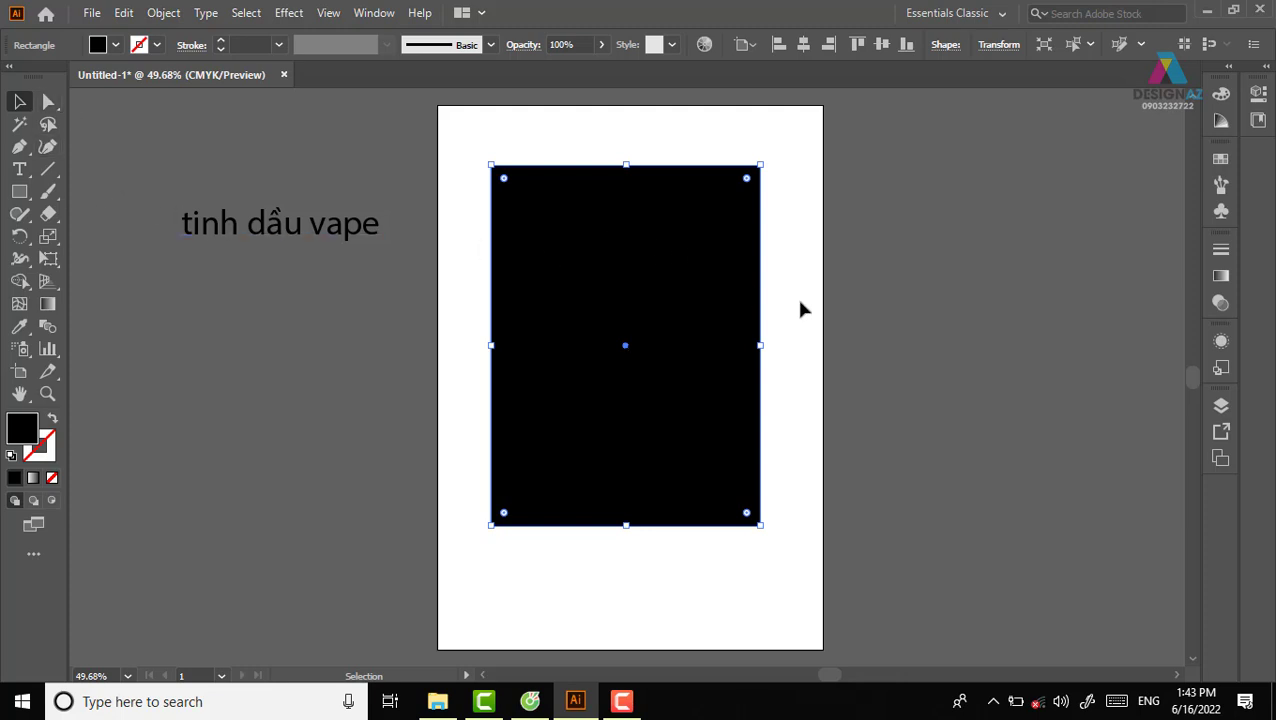
Step: Move the Align panel aside and set it to Align To Artboard
{"action": "key", "text": "shift+F7"}
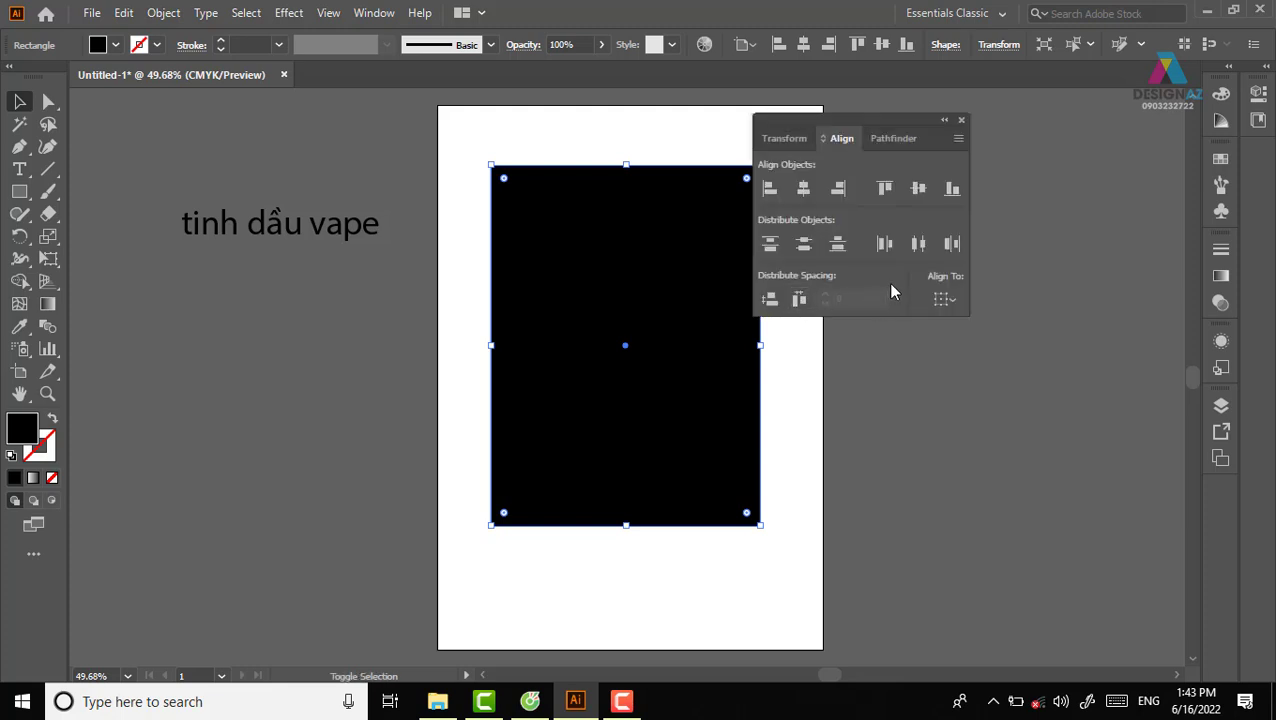
{"action": "left_click", "coordinate": [893, 139]}
{"action": "left_click_drag", "start_coordinate": [893, 127], "coordinate": [1089, 140]}
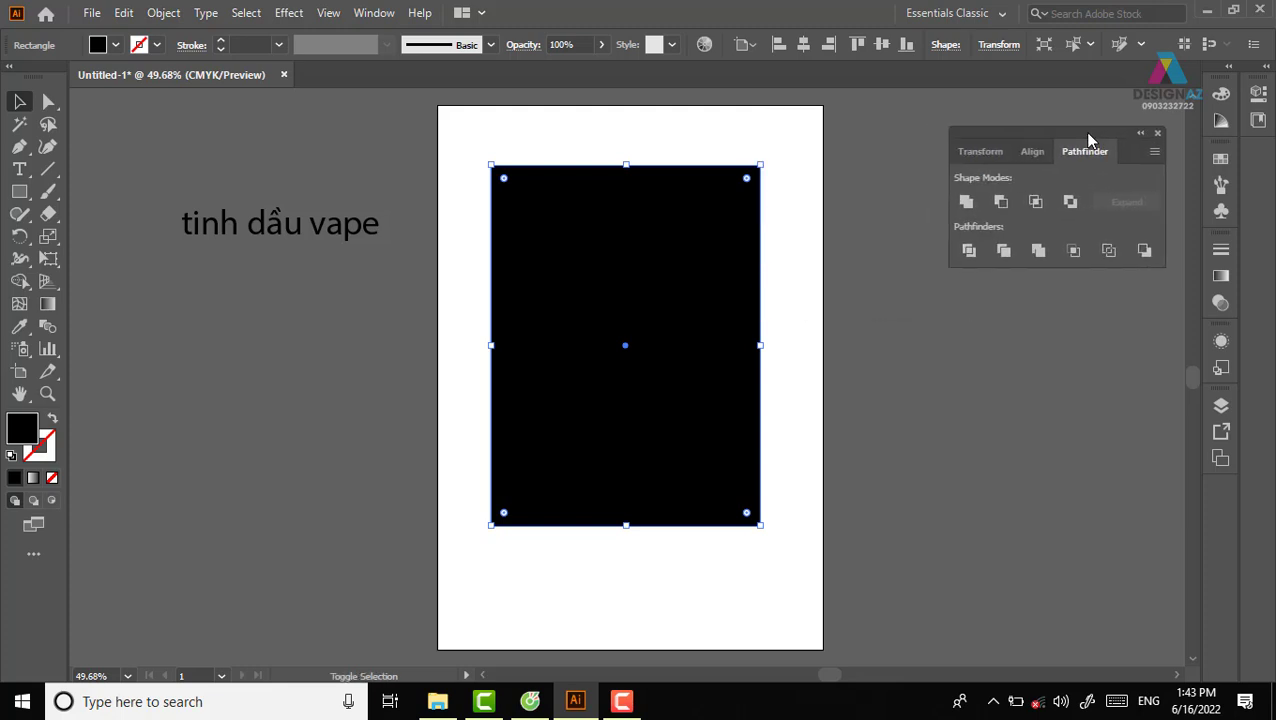
{"action": "left_click", "coordinate": [1033, 151]}
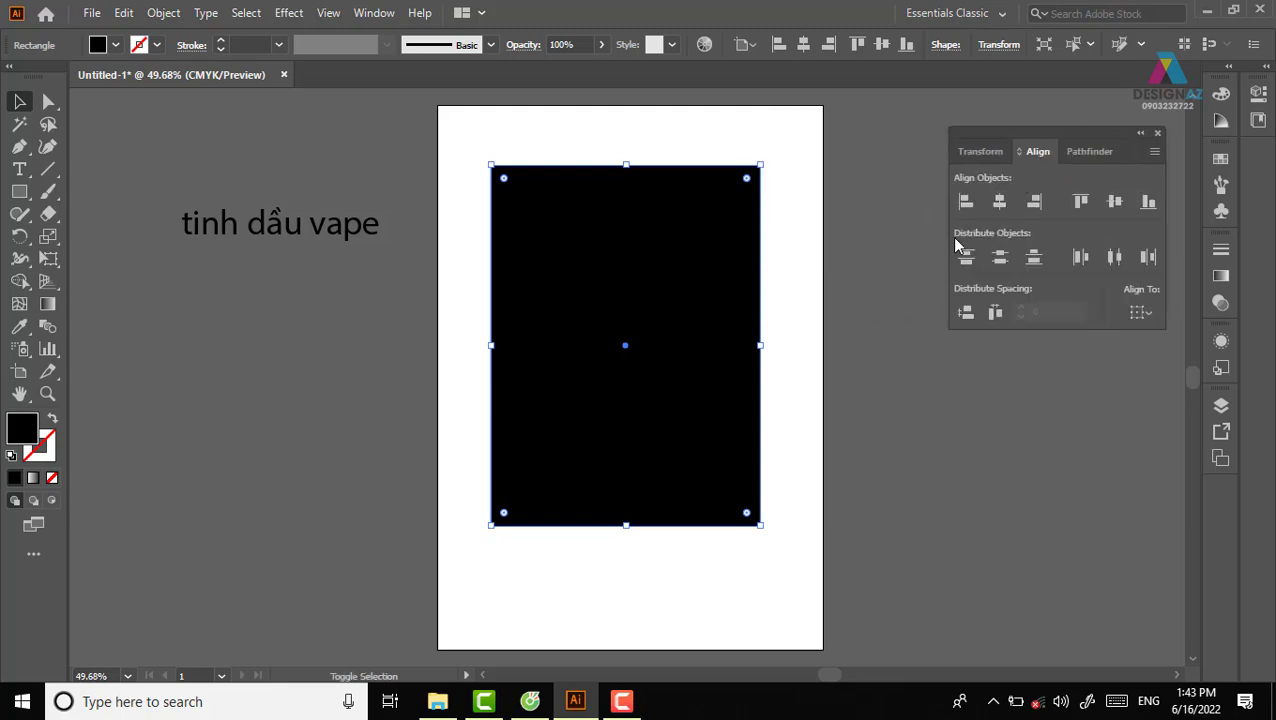
{"action": "left_click", "coordinate": [1140, 312]}
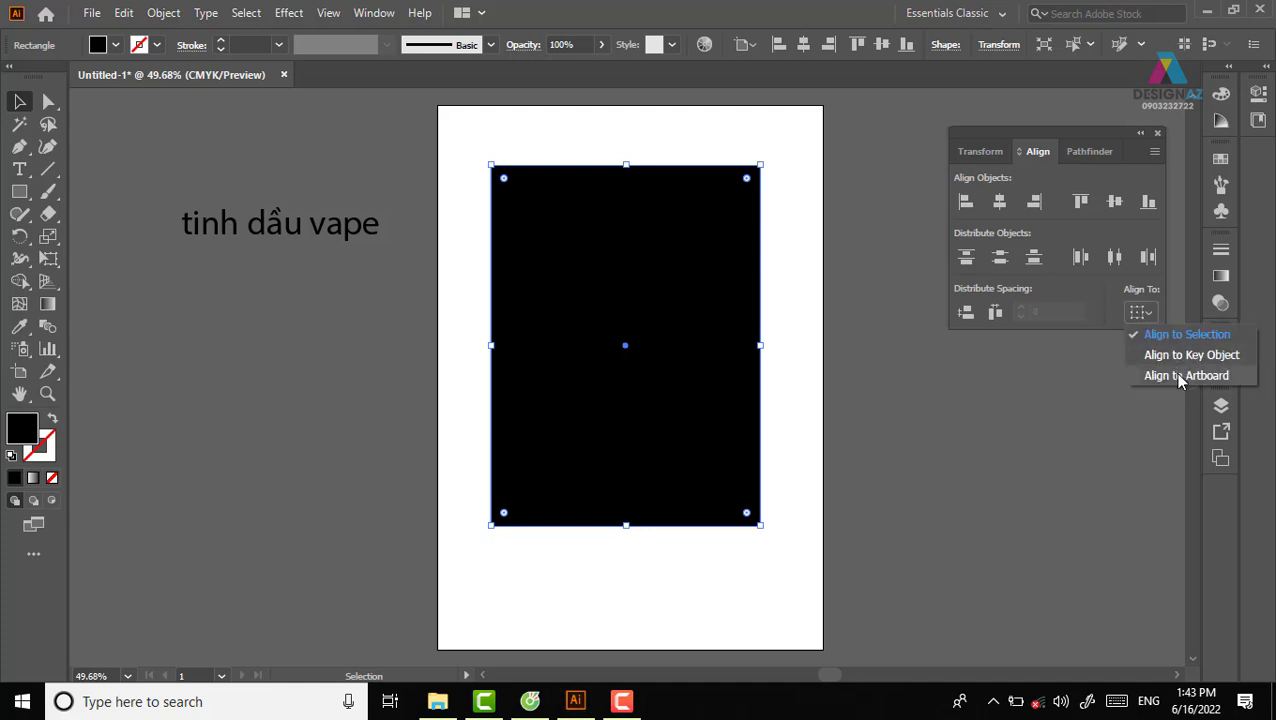
{"action": "left_click", "coordinate": [1182, 377]}
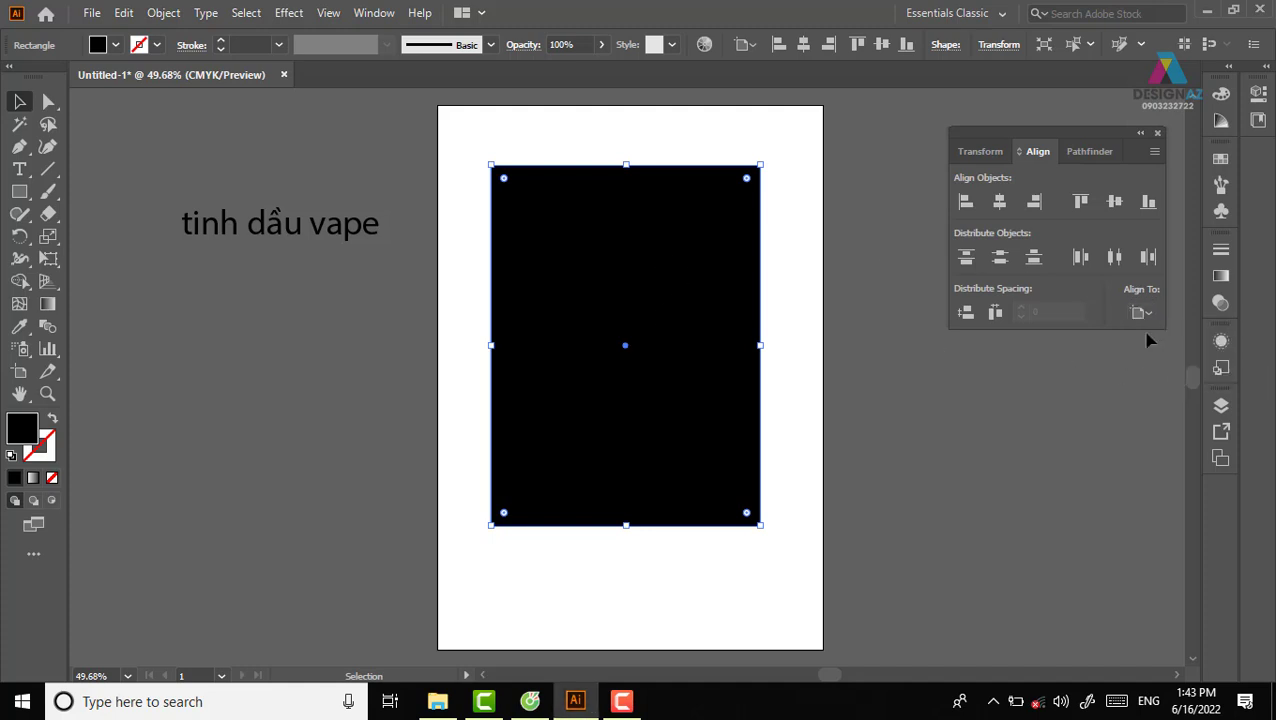
Step: Snap the rectangle's top and left anchor points to the artboard's top and left edges
{"action": "left_click", "coordinate": [48, 101]}
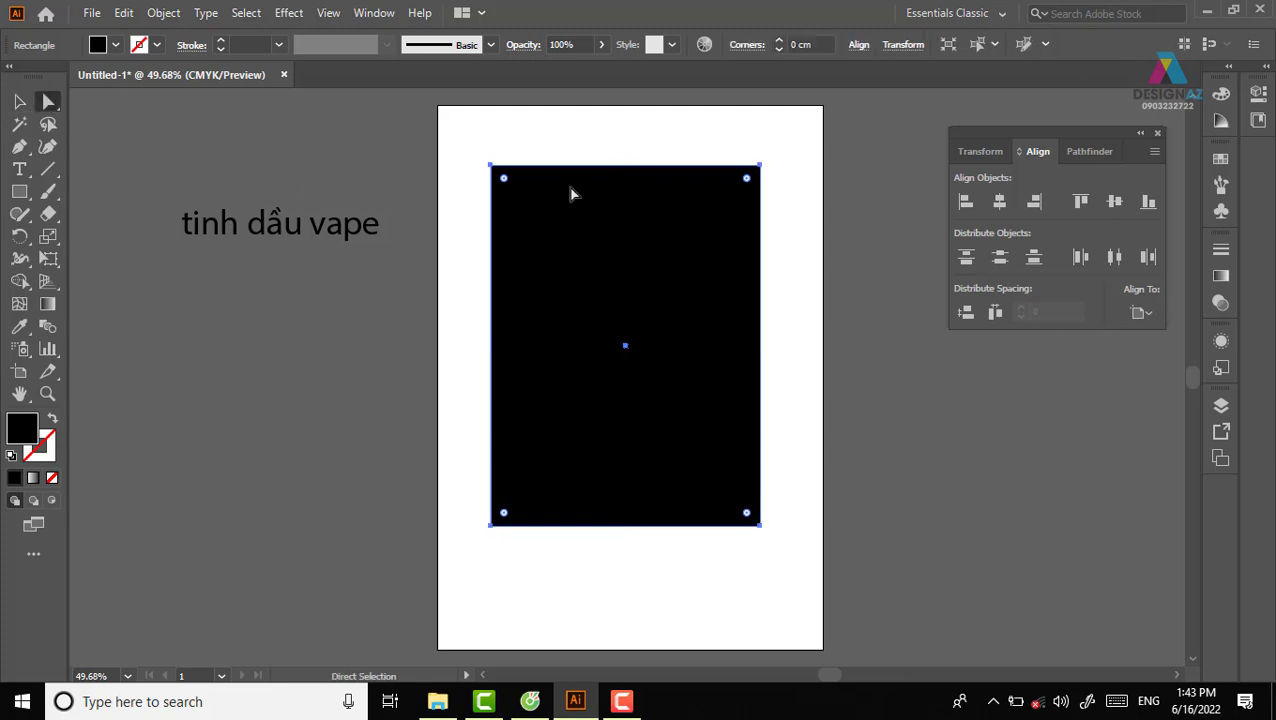
{"action": "left_click_drag", "start_coordinate": [455, 133], "coordinate": [868, 205]}
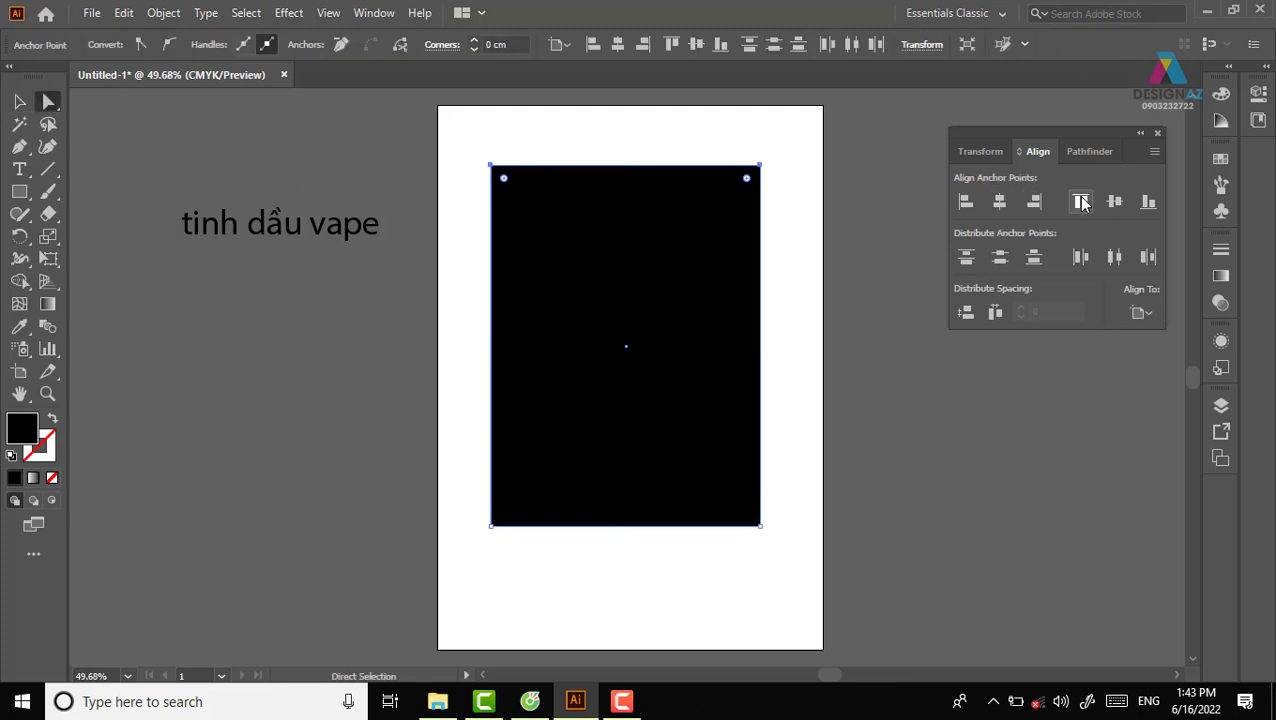
{"action": "left_click", "coordinate": [1080, 201]}
{"action": "left_click_drag", "start_coordinate": [466, 103], "coordinate": [569, 563]}
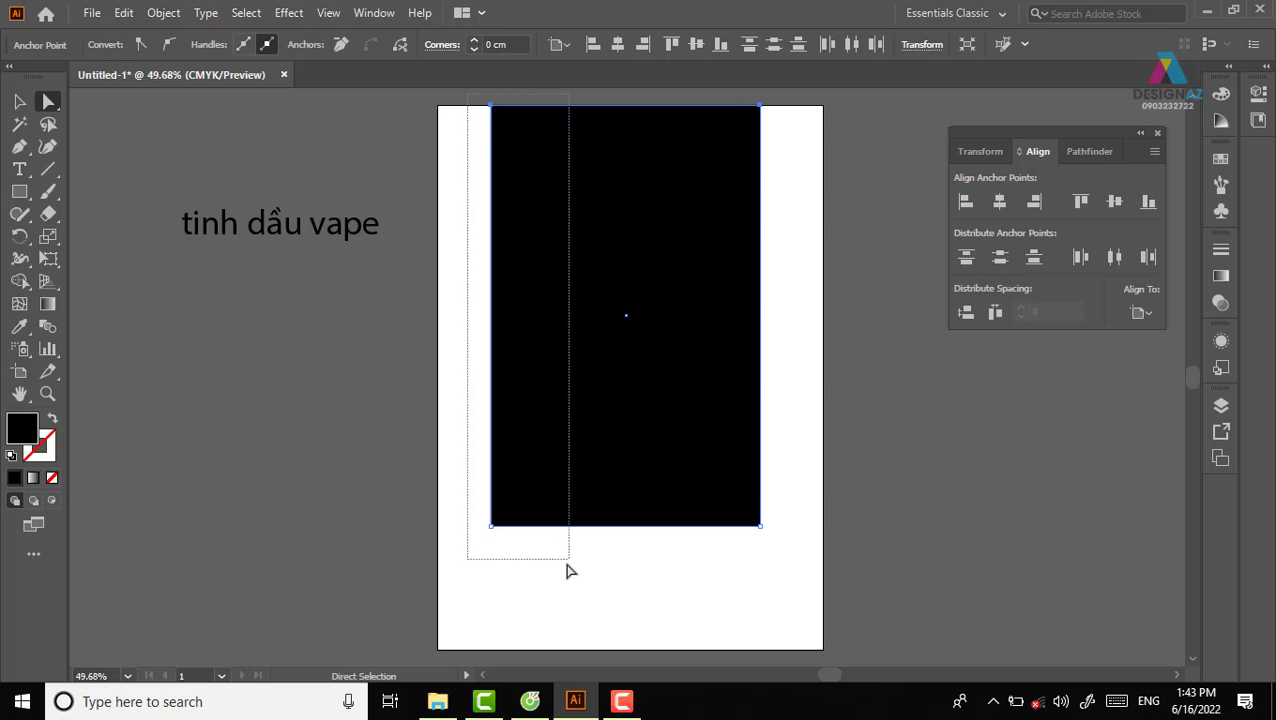
{"action": "left_click", "coordinate": [965, 201]}
Step: Snap the rectangle's right and bottom anchor points to the artboard's right and bottom edges
{"action": "left_click_drag", "start_coordinate": [712, 561], "coordinate": [833, 85]}
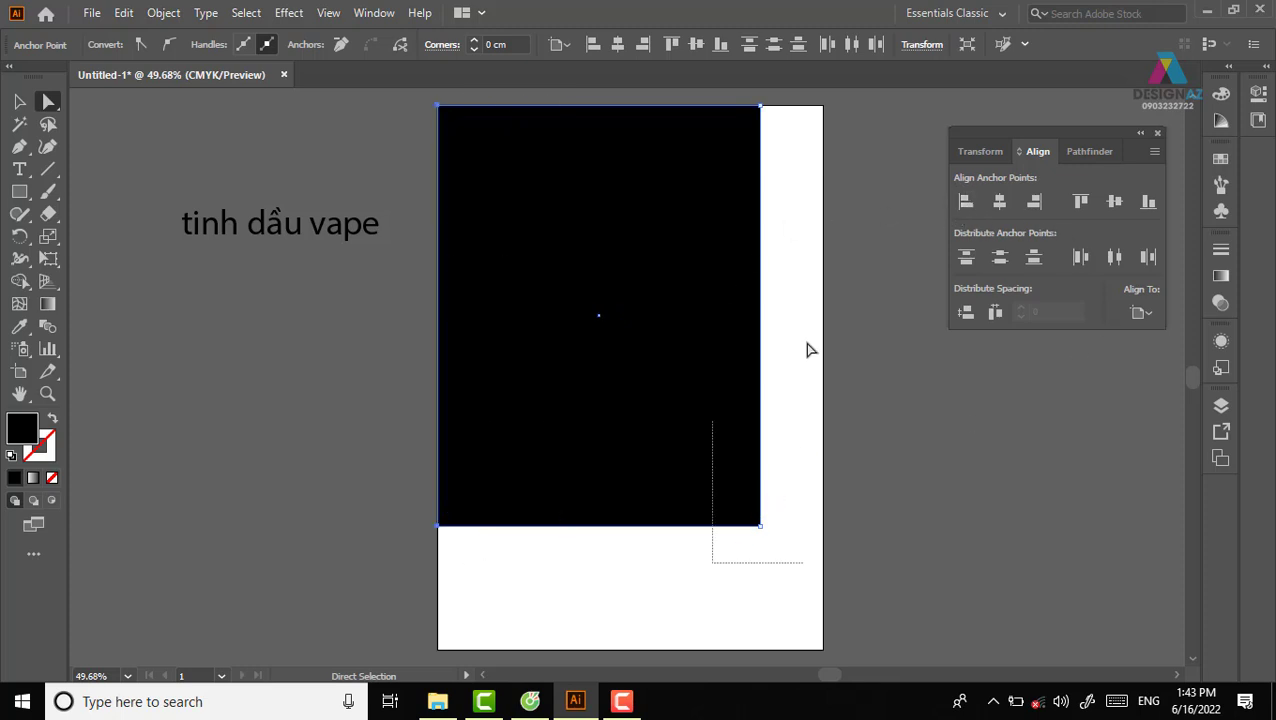
{"action": "left_click", "coordinate": [1034, 201]}
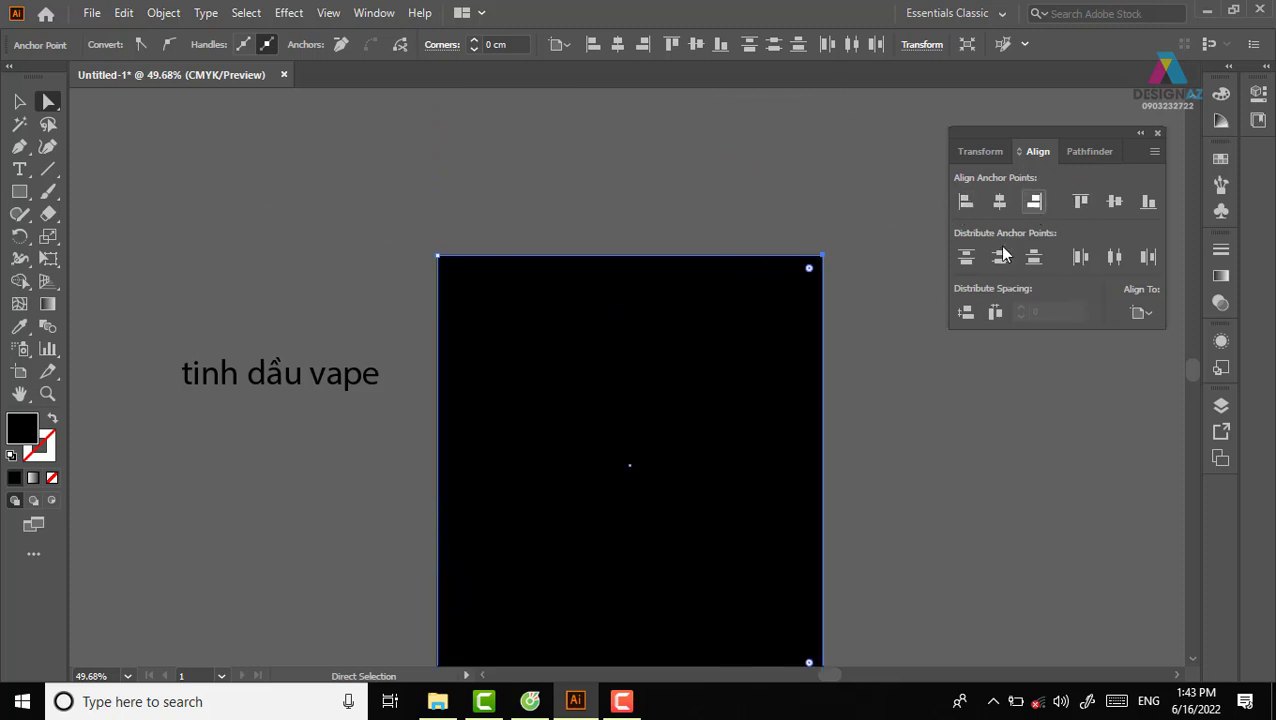
{"action": "left_click_drag", "start_coordinate": [843, 476], "coordinate": [849, 214]}
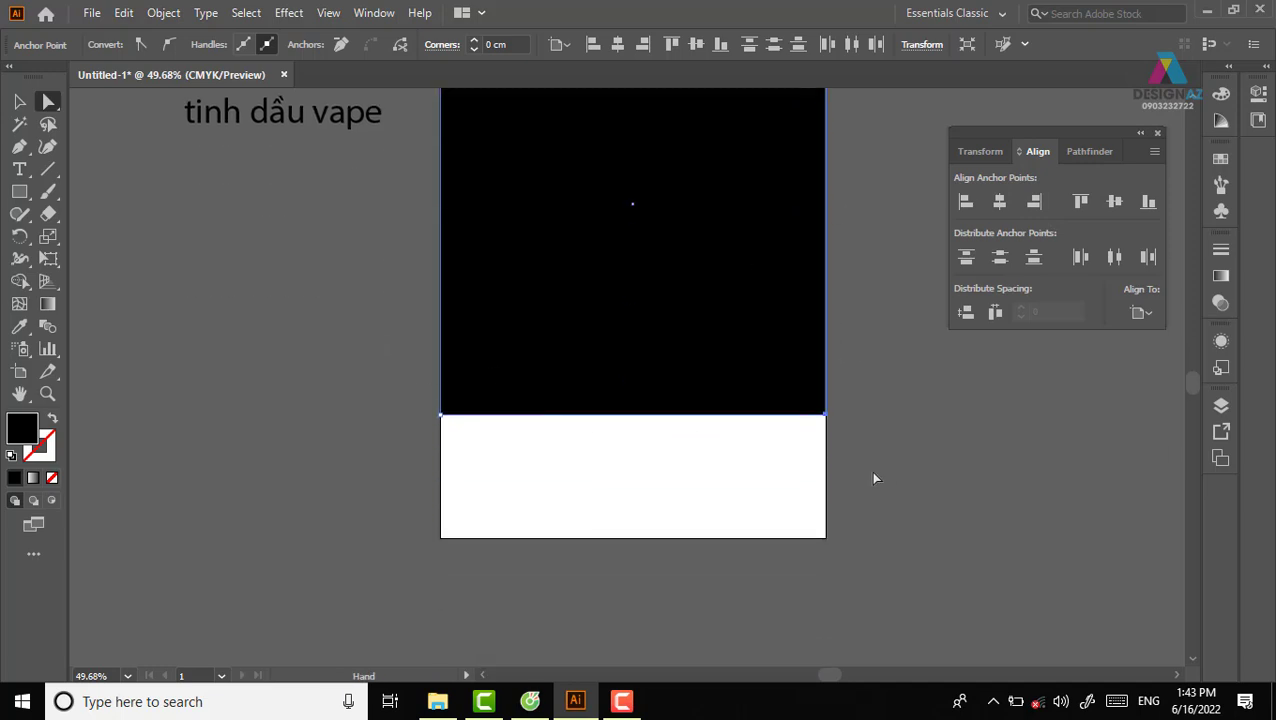
{"action": "left_click_drag", "start_coordinate": [872, 475], "coordinate": [400, 377]}
{"action": "left_click", "coordinate": [1148, 201]}
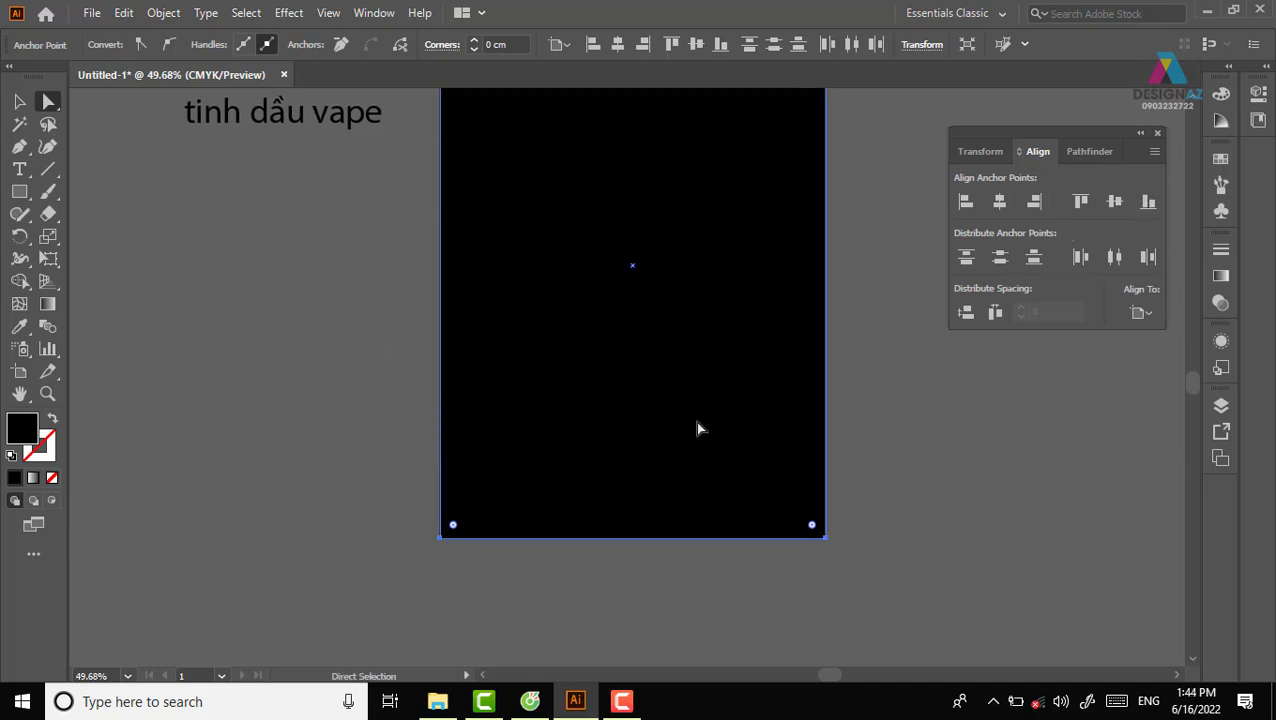
{"action": "left_click", "coordinate": [19, 101]}
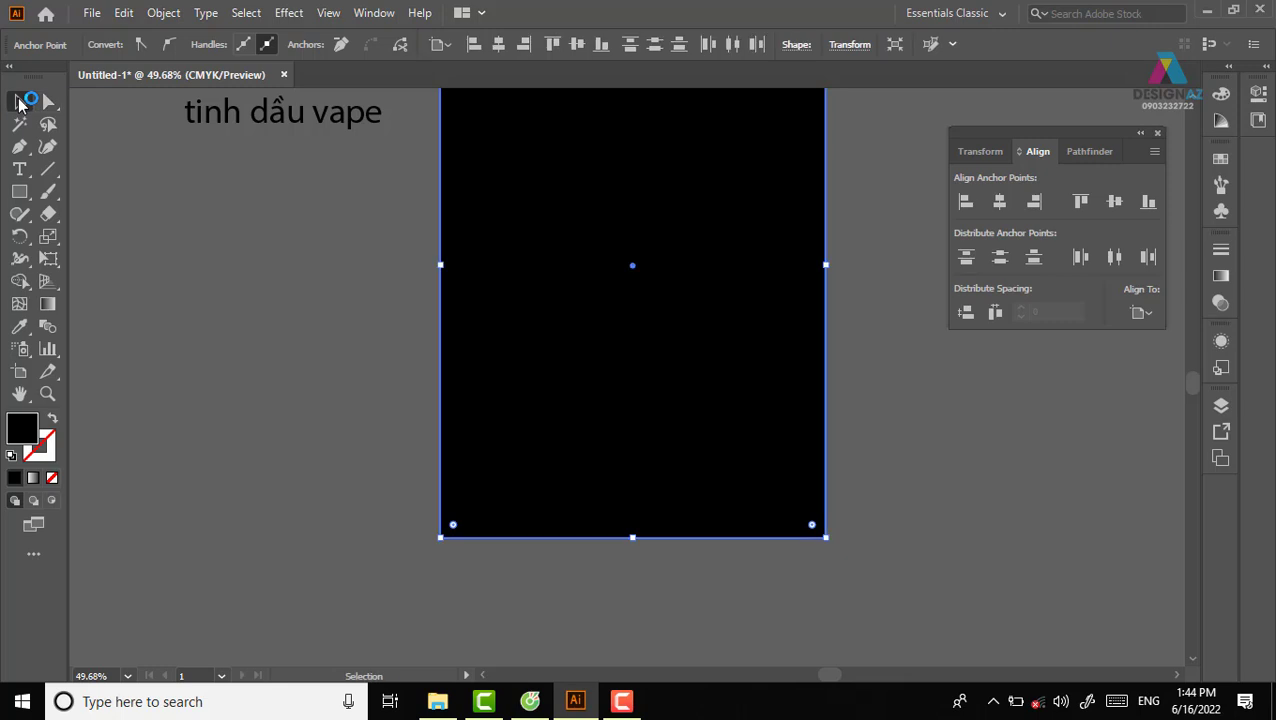
Step: Deselect the rectangle and close the Align panel
{"action": "left_click", "coordinate": [216, 413]}
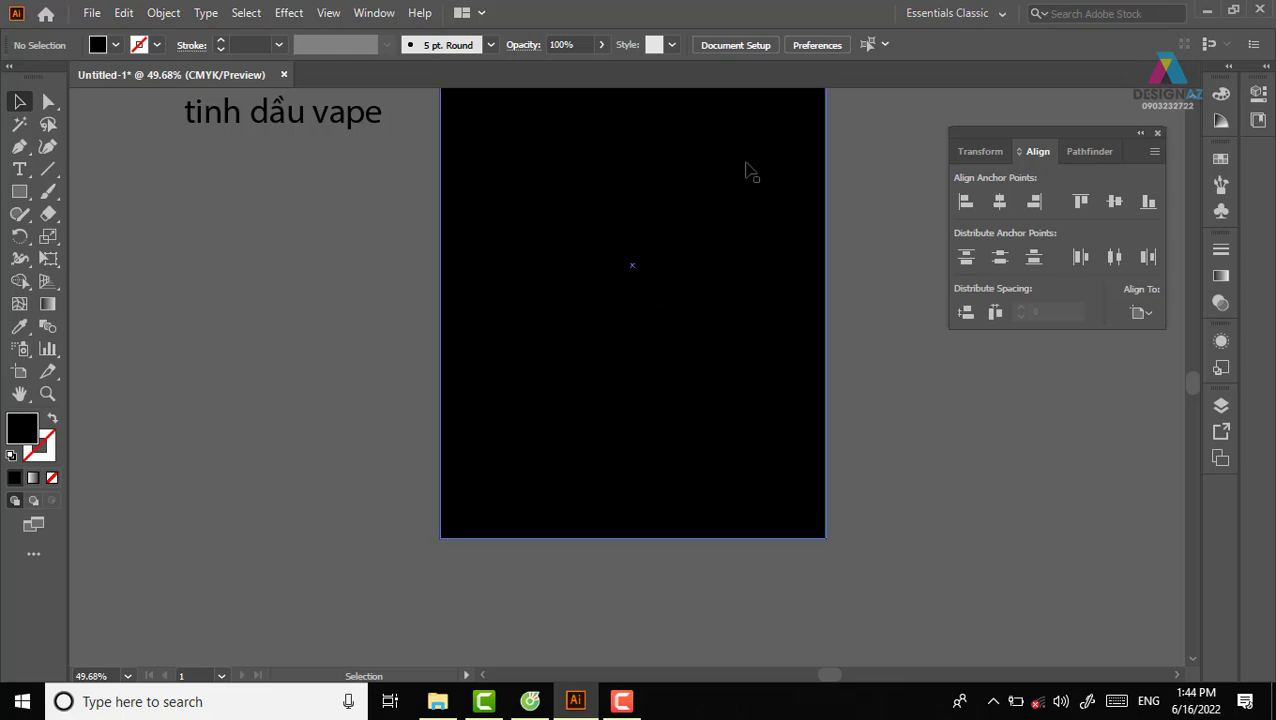
{"action": "left_click", "coordinate": [1158, 134]}
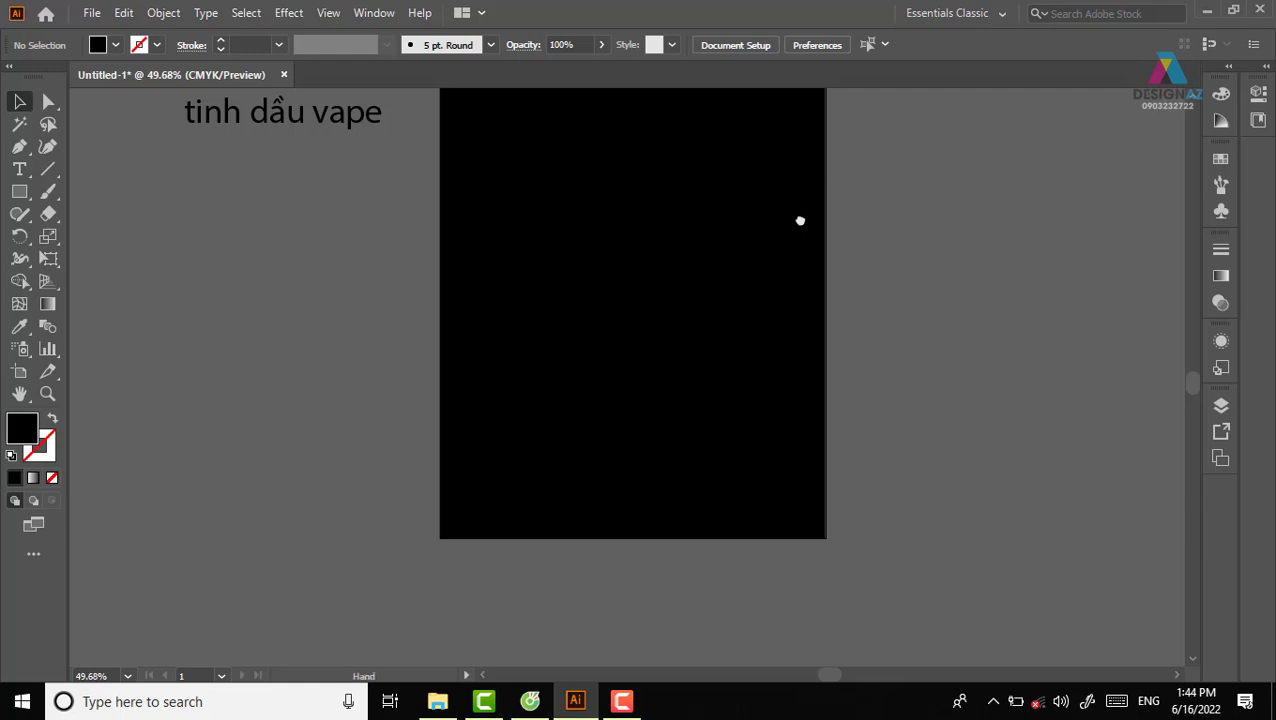
{"action": "mouse_move", "coordinate": [800, 219]}
{"action": "left_mouse_down"}
{"action": "mouse_move", "coordinate": [609, 277]}
{"action": "mouse_move", "coordinate": [700, 262]}
{"action": "mouse_move", "coordinate": [701, 284]}
{"action": "left_mouse_up"}
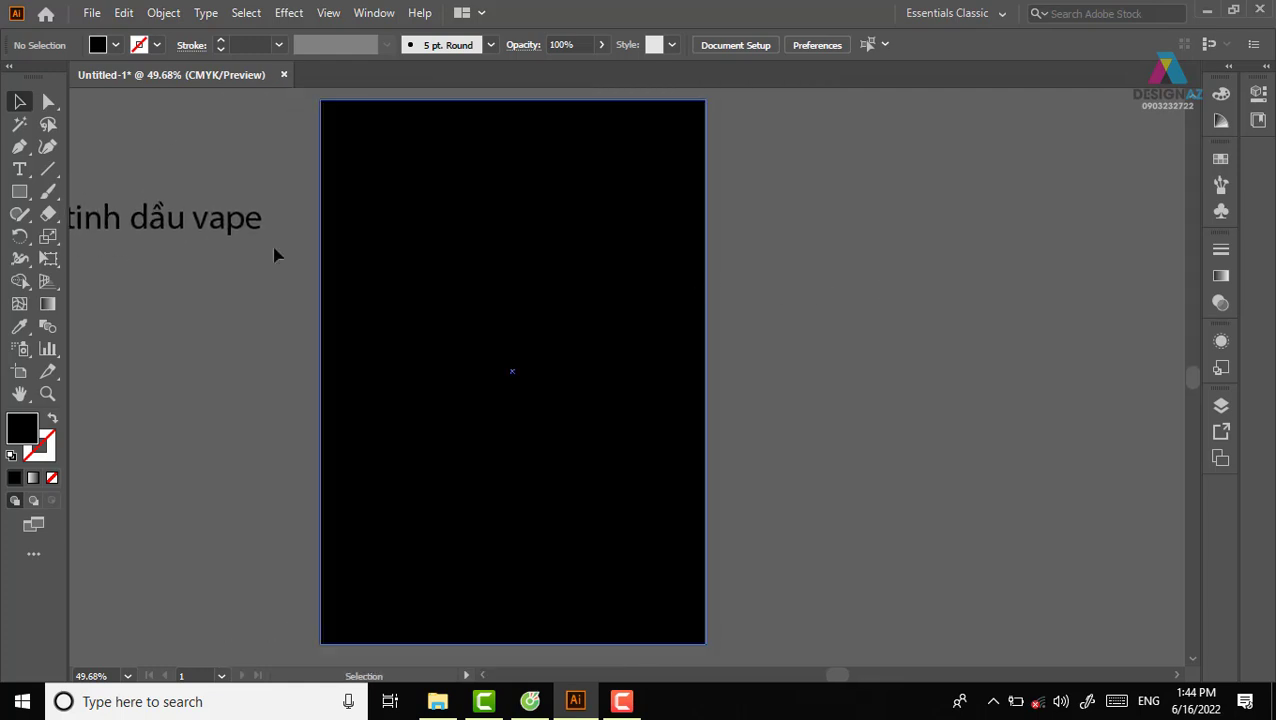
Step: Fill the 'tinh dầu vape' text with the tan swatch from Swatches
{"action": "left_click", "coordinate": [212, 222]}
{"action": "left_click", "coordinate": [1221, 158]}
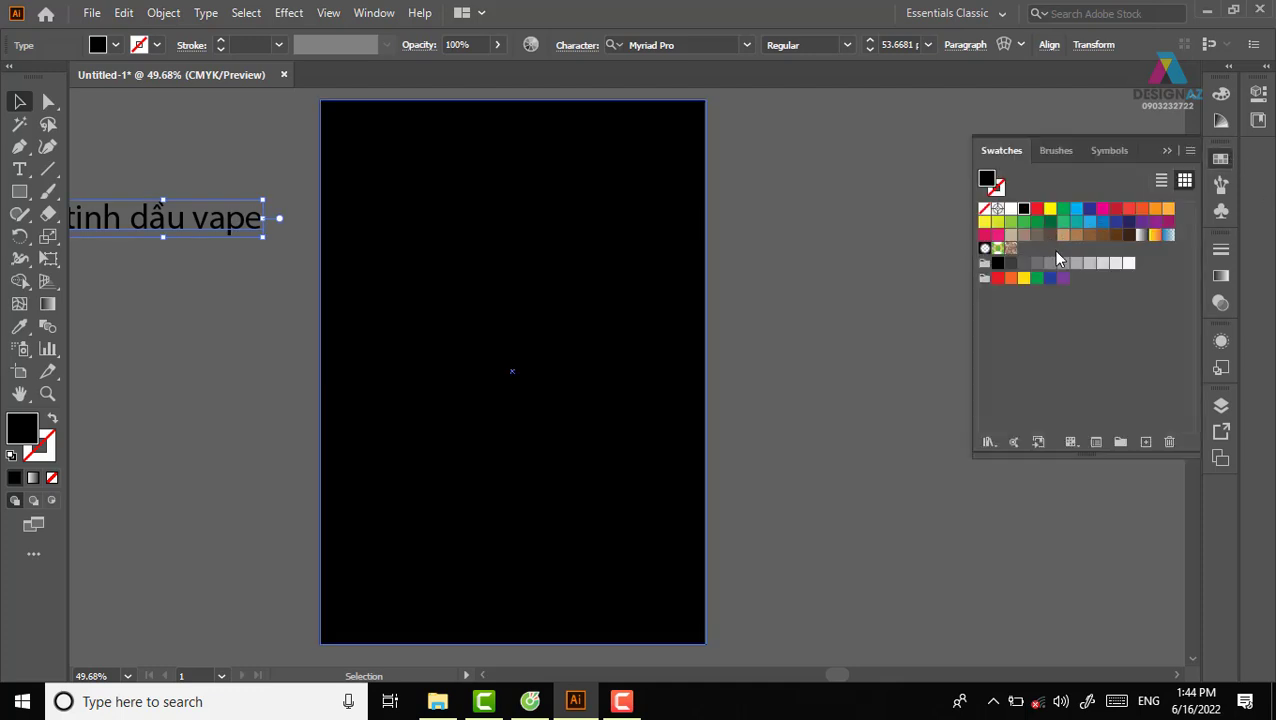
{"action": "left_click", "coordinate": [1063, 240]}
{"action": "left_click", "coordinate": [818, 342]}
{"action": "mouse_move", "coordinate": [501, 370]}
{"action": "left_mouse_down"}
{"action": "mouse_move", "coordinate": [667, 347]}
{"action": "mouse_move", "coordinate": [464, 356]}
{"action": "mouse_move", "coordinate": [479, 368]}
{"action": "left_mouse_up"}
{"action": "left_click_drag", "start_coordinate": [786, 321], "coordinate": [788, 313]}
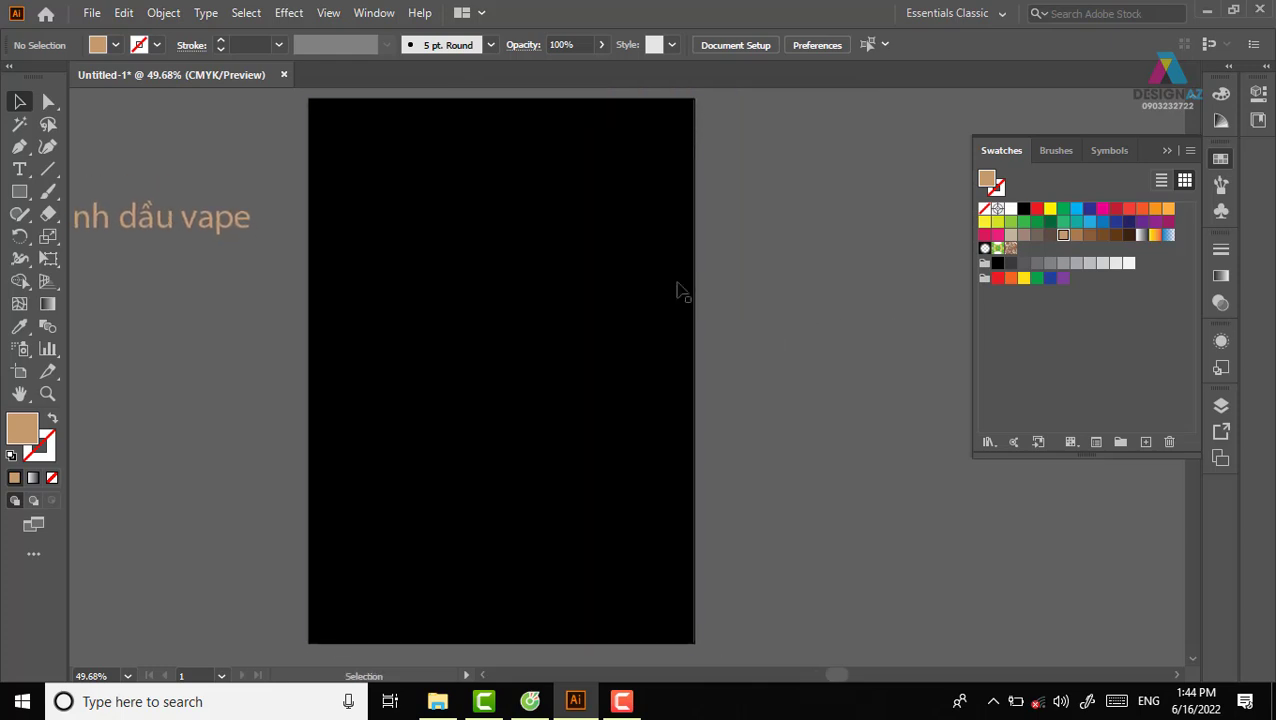
Step: Place skin-oil-droppers-assortment-with-wooden-pieces.jpg from Downloads at a large size, right of the artboard
{"action": "left_click", "coordinate": [91, 13]}
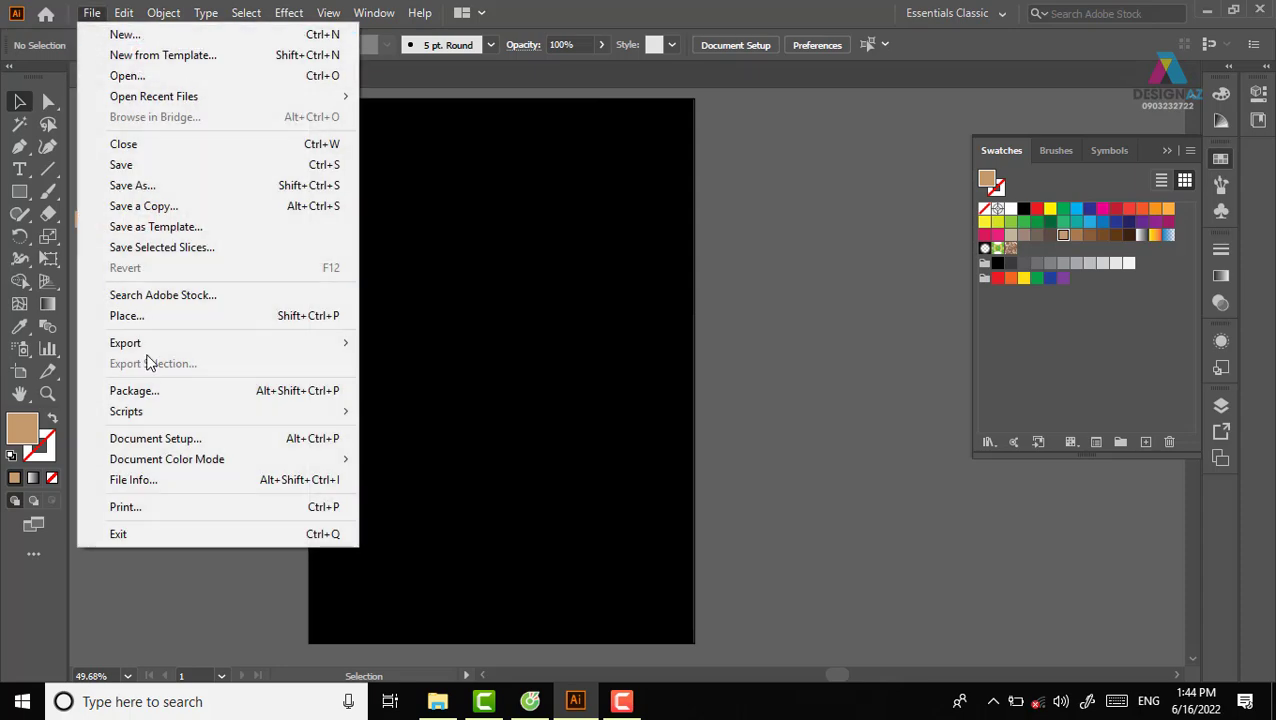
{"action": "left_click", "coordinate": [160, 316]}
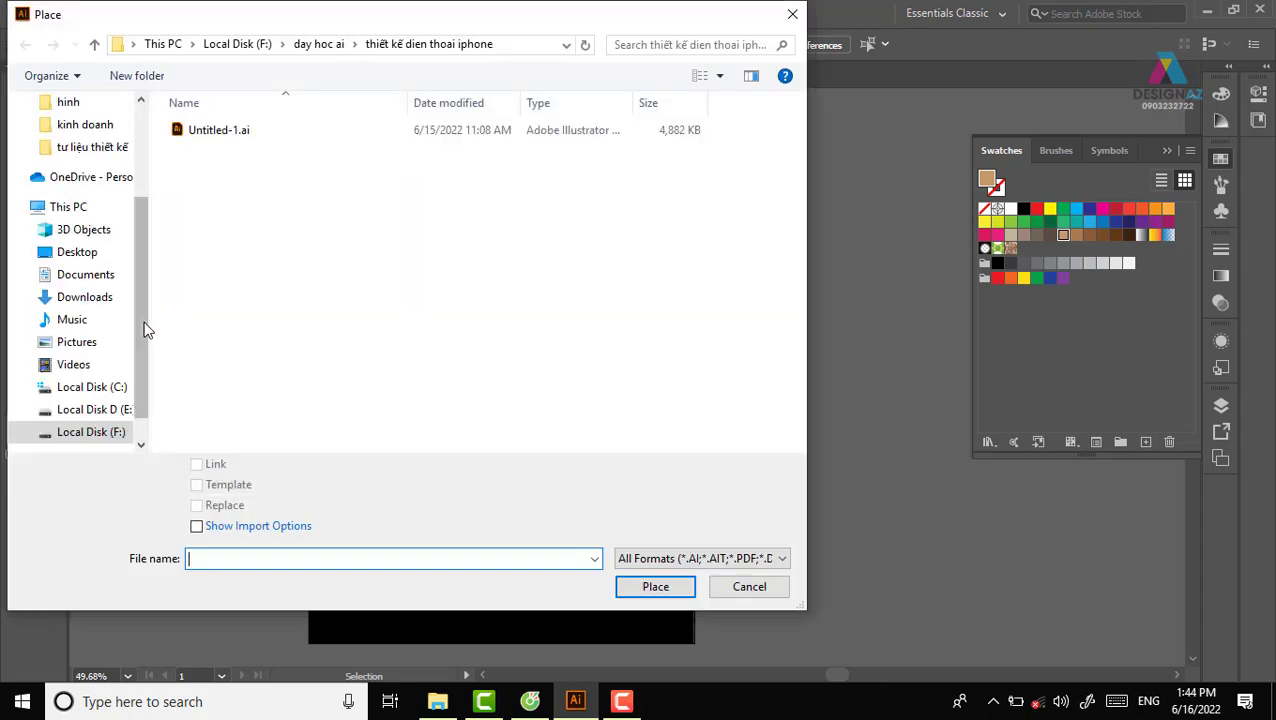
{"action": "left_click_drag", "start_coordinate": [145, 327], "coordinate": [151, 188]}
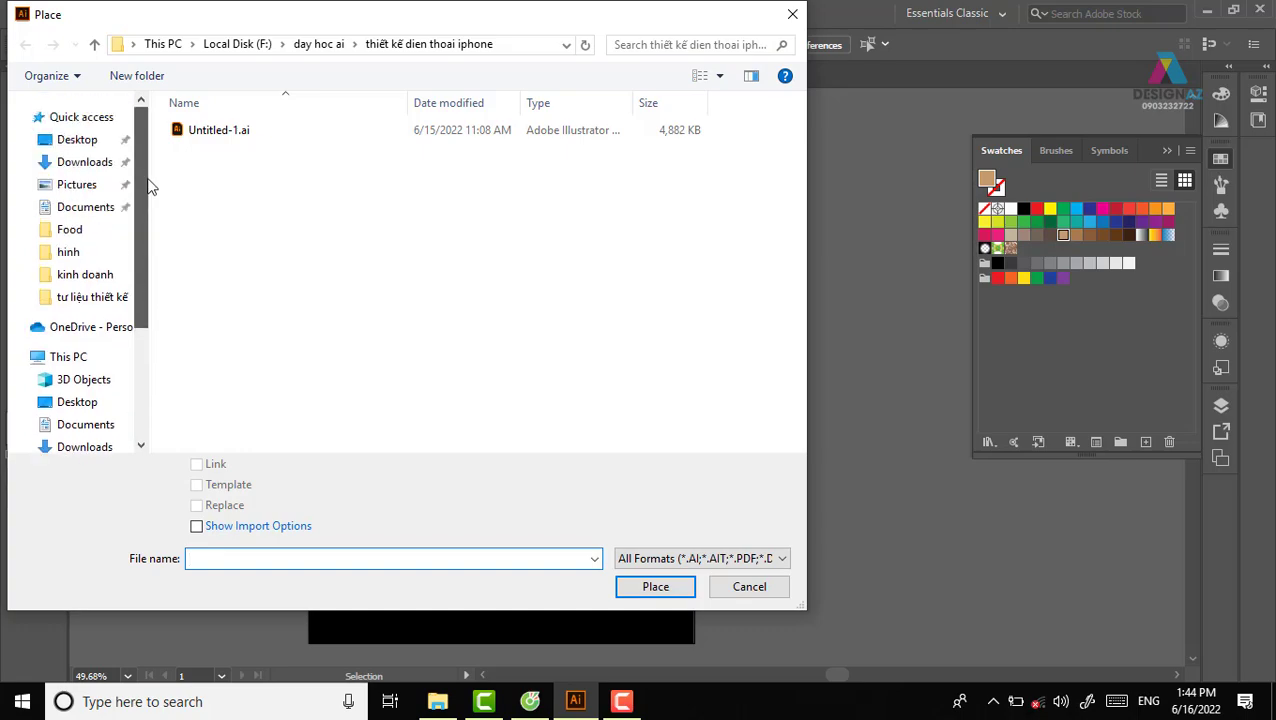
{"action": "left_click", "coordinate": [60, 161]}
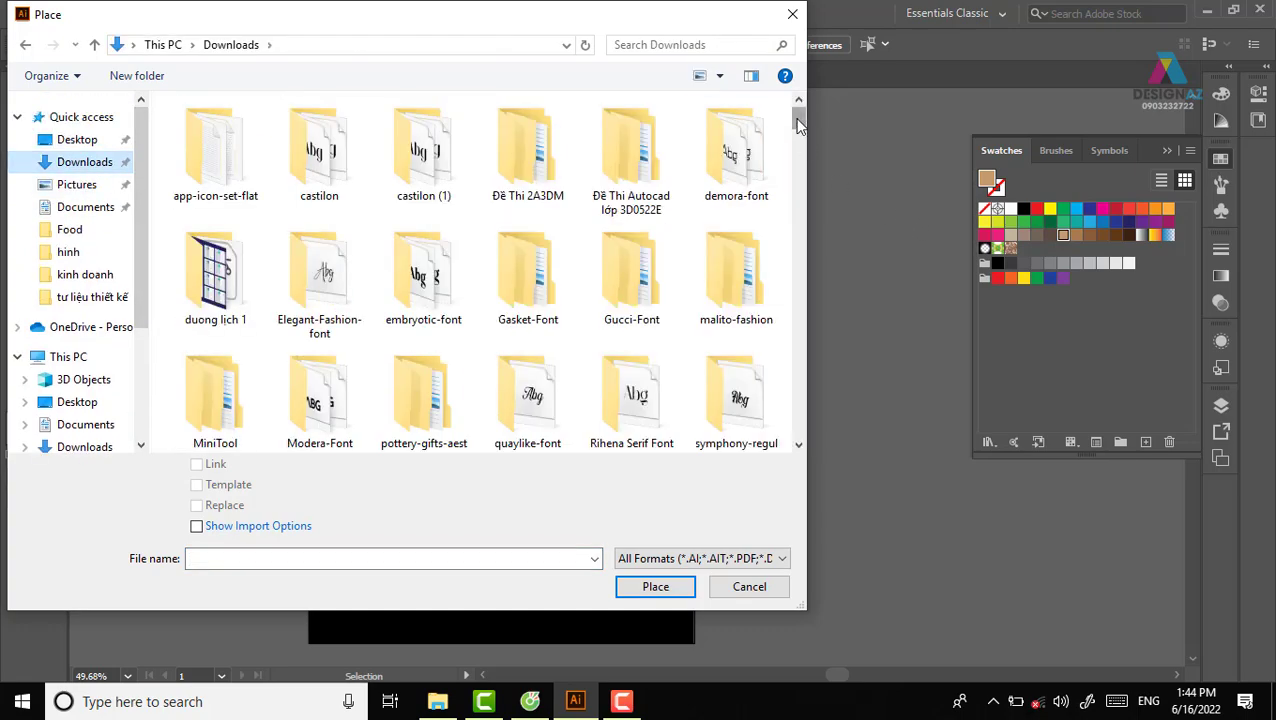
{"action": "mouse_move", "coordinate": [800, 120]}
{"action": "left_mouse_down"}
{"action": "mouse_move", "coordinate": [807, 453]}
{"action": "mouse_move", "coordinate": [800, 381]}
{"action": "left_mouse_up"}
{"action": "left_click", "coordinate": [318, 245]}
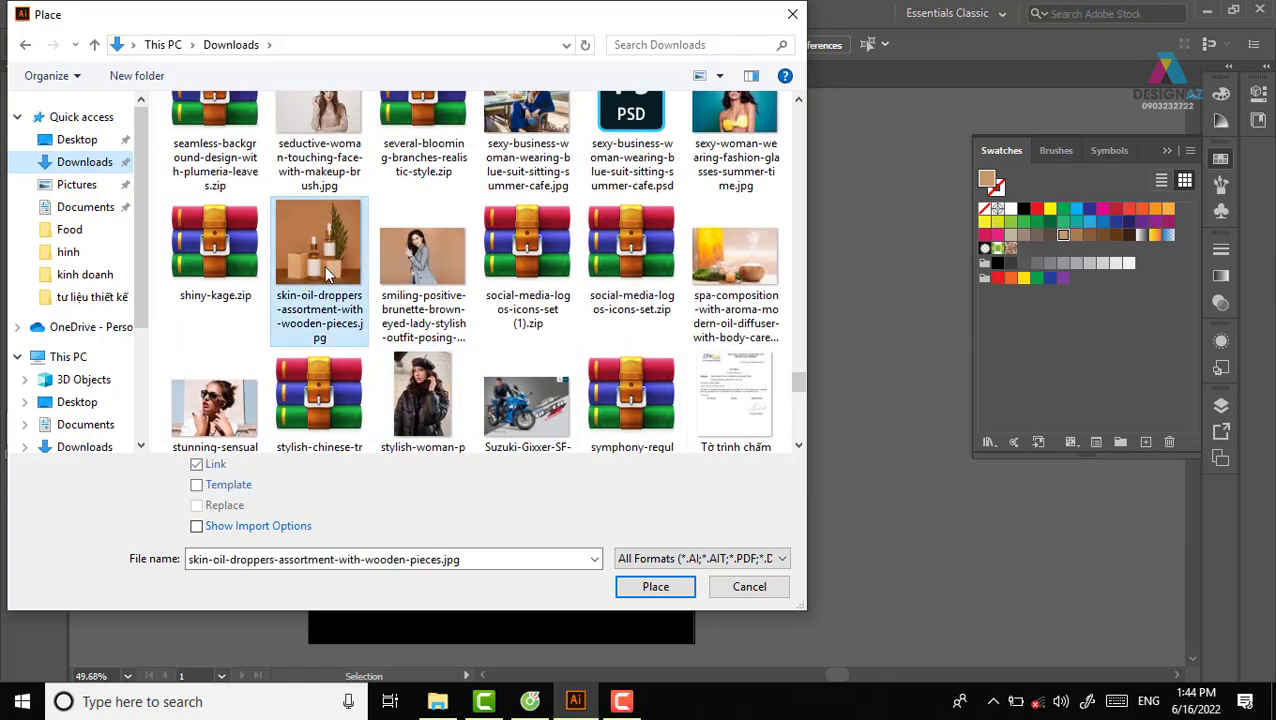
{"action": "left_click", "coordinate": [655, 586]}
{"action": "left_click_drag", "start_coordinate": [487, 178], "coordinate": [900, 588]}
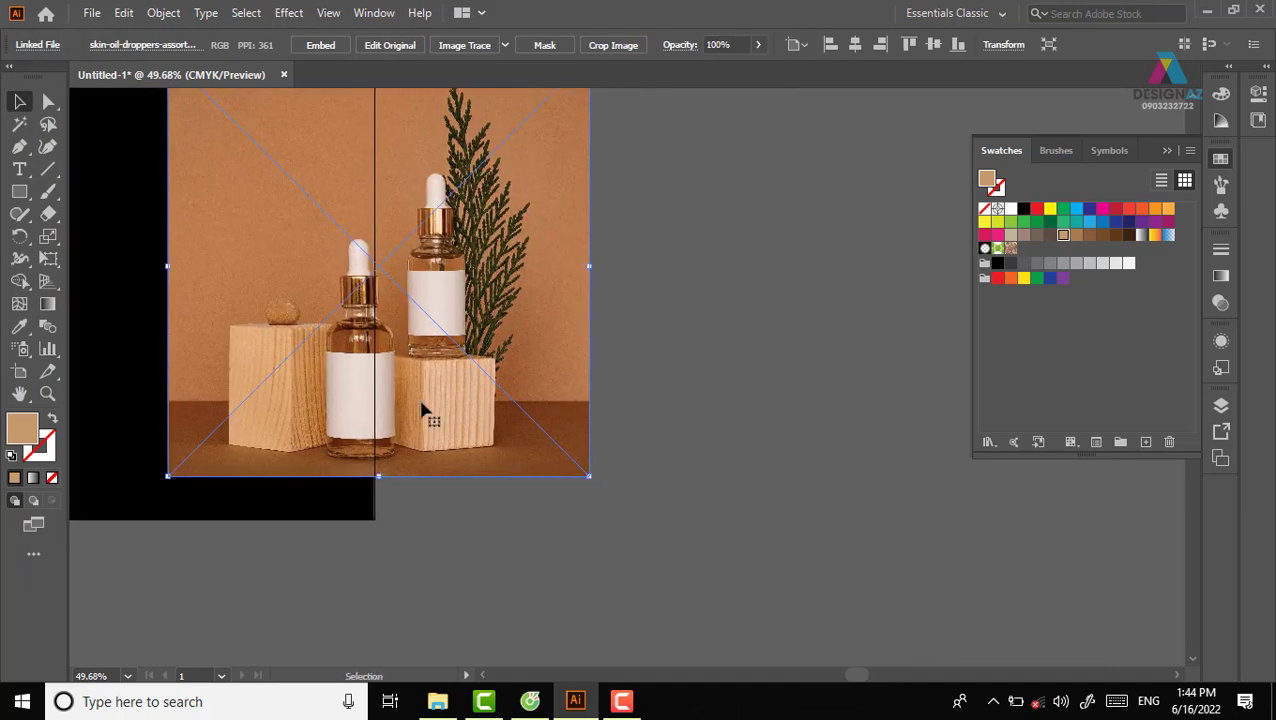
{"action": "left_click_drag", "start_coordinate": [422, 410], "coordinate": [708, 415]}
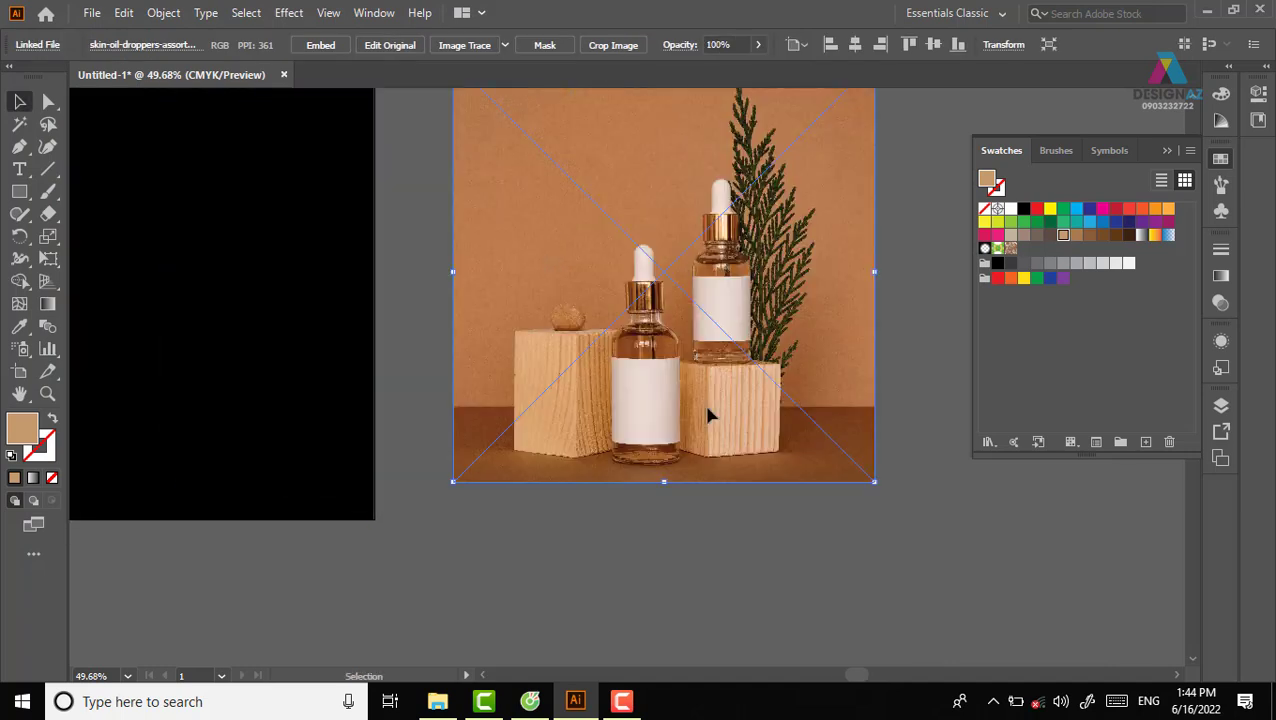
Step: Deselect the photo and zoom in on the left wooden block's base
{"action": "left_click", "coordinate": [763, 569]}
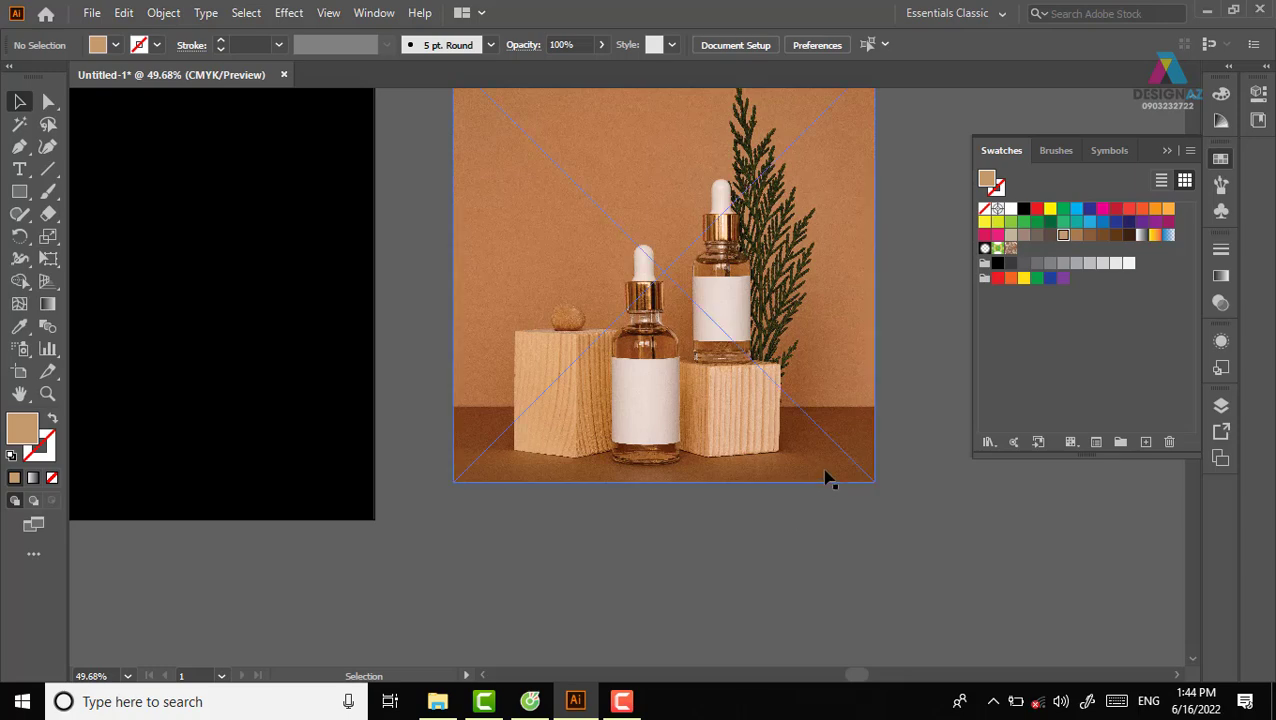
{"action": "scroll", "coordinate": [826, 478], "scroll_direction": "up", "scroll_amount": 3}
{"action": "scroll", "coordinate": [661, 570], "scroll_direction": "up", "scroll_amount": 3}
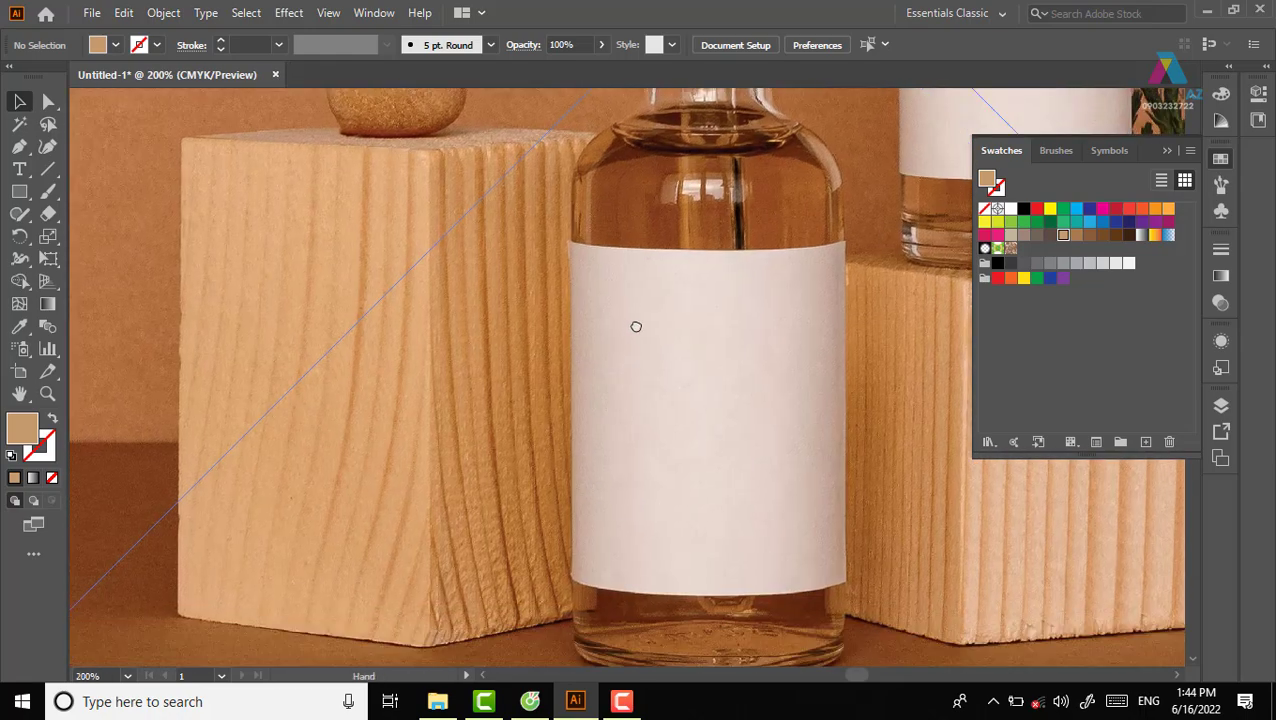
{"action": "scroll", "coordinate": [636, 326], "scroll_direction": "up", "scroll_amount": 2}
{"action": "scroll", "coordinate": [644, 208], "scroll_direction": "up", "scroll_amount": 2}
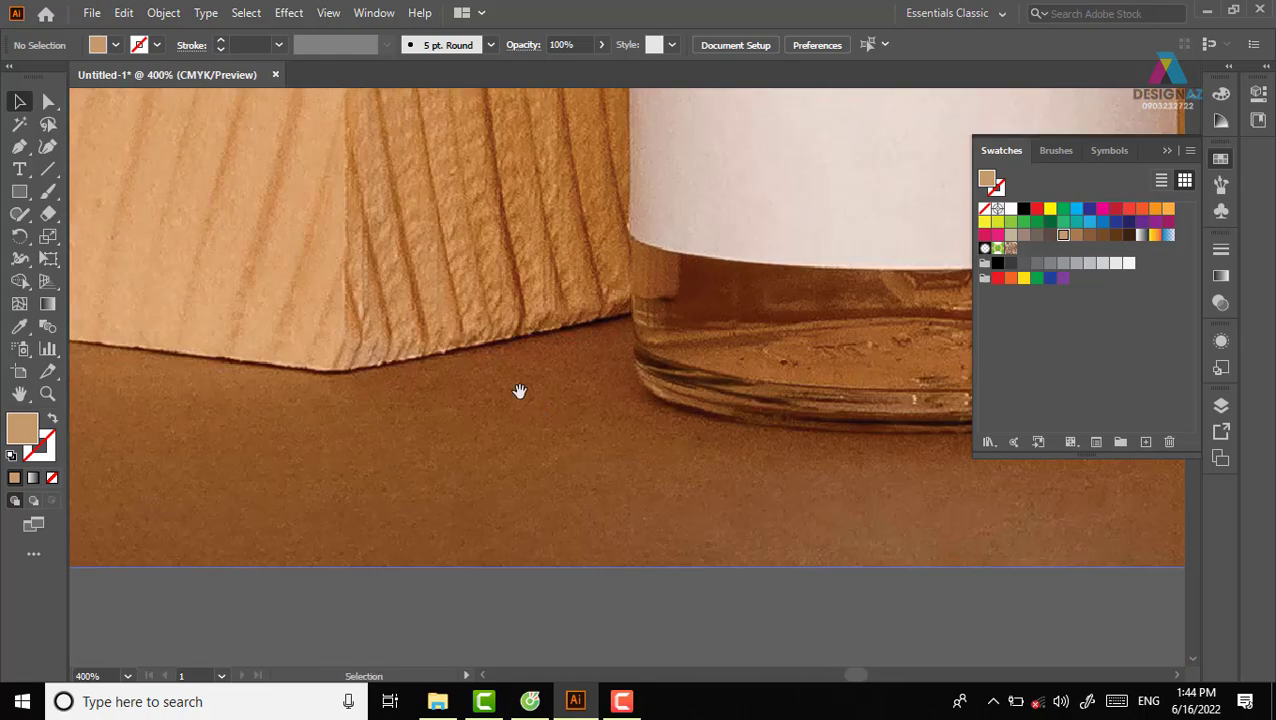
{"action": "left_click_drag", "start_coordinate": [519, 391], "coordinate": [620, 413]}
Step: Start a Pen path where the block meets the bottle, tracing along its base to the bottom-left corner
{"action": "key", "text": "p"}
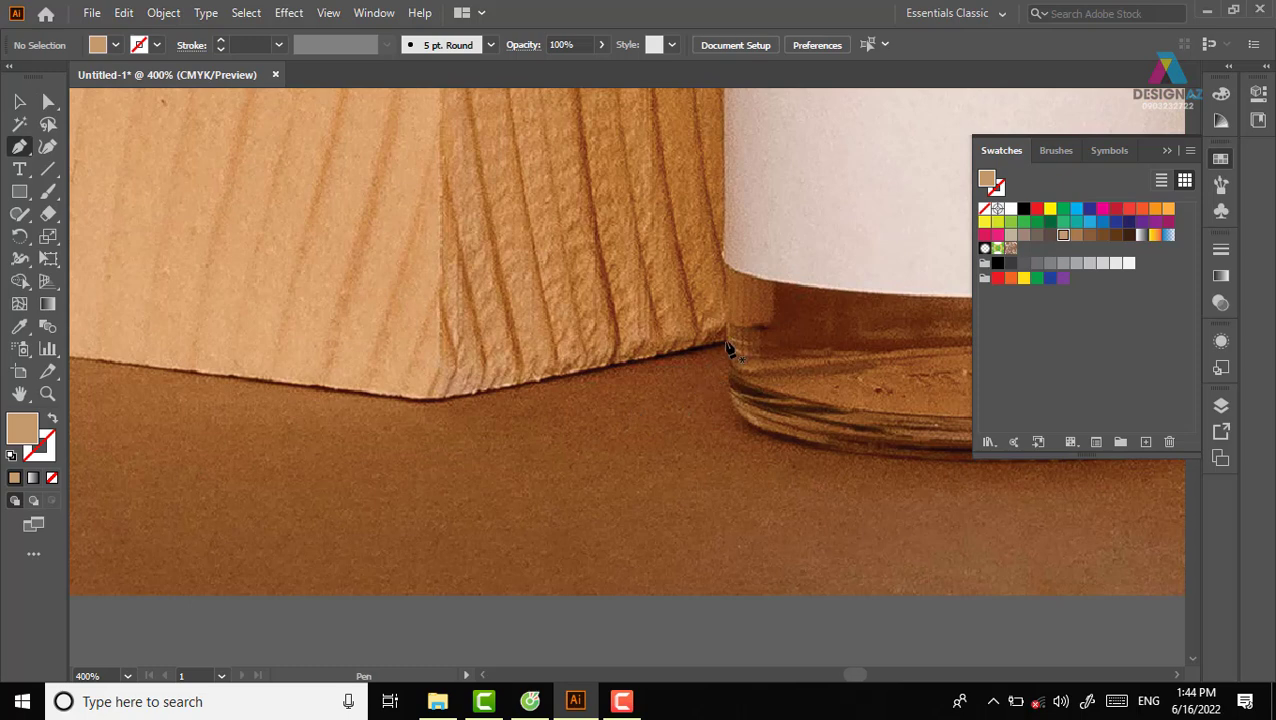
{"action": "left_click", "coordinate": [727, 345]}
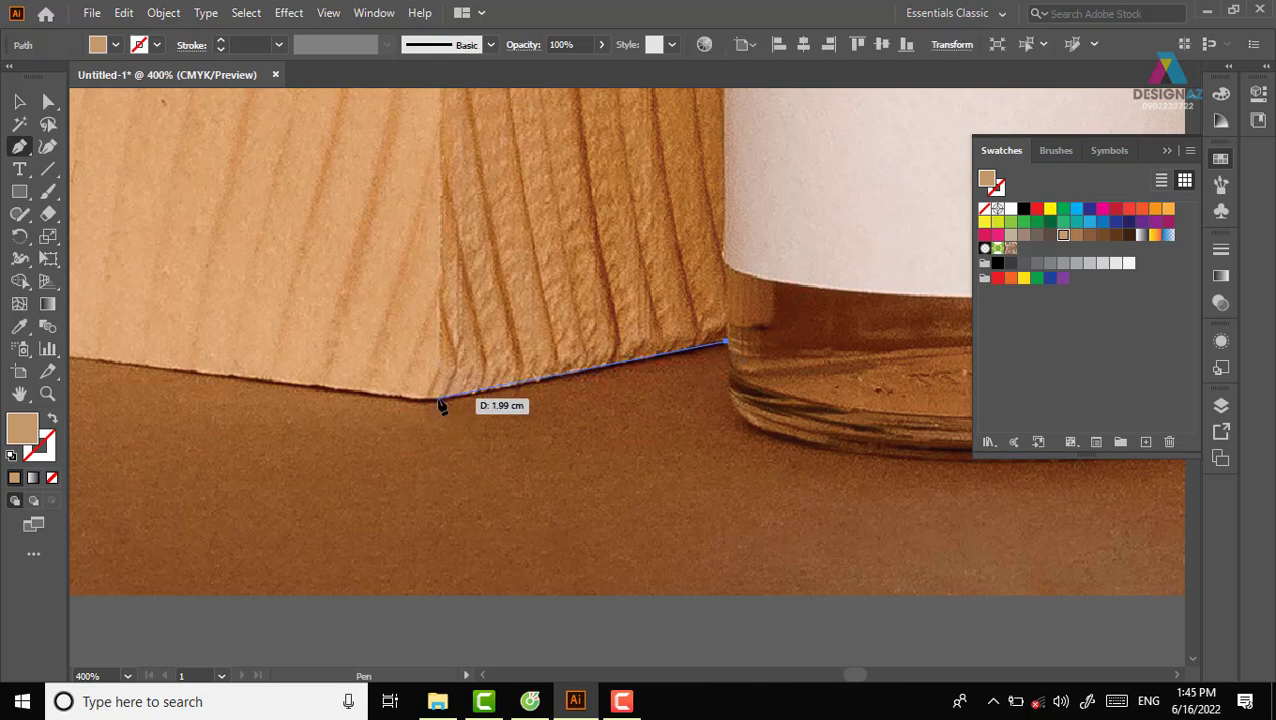
{"action": "left_click", "coordinate": [438, 399]}
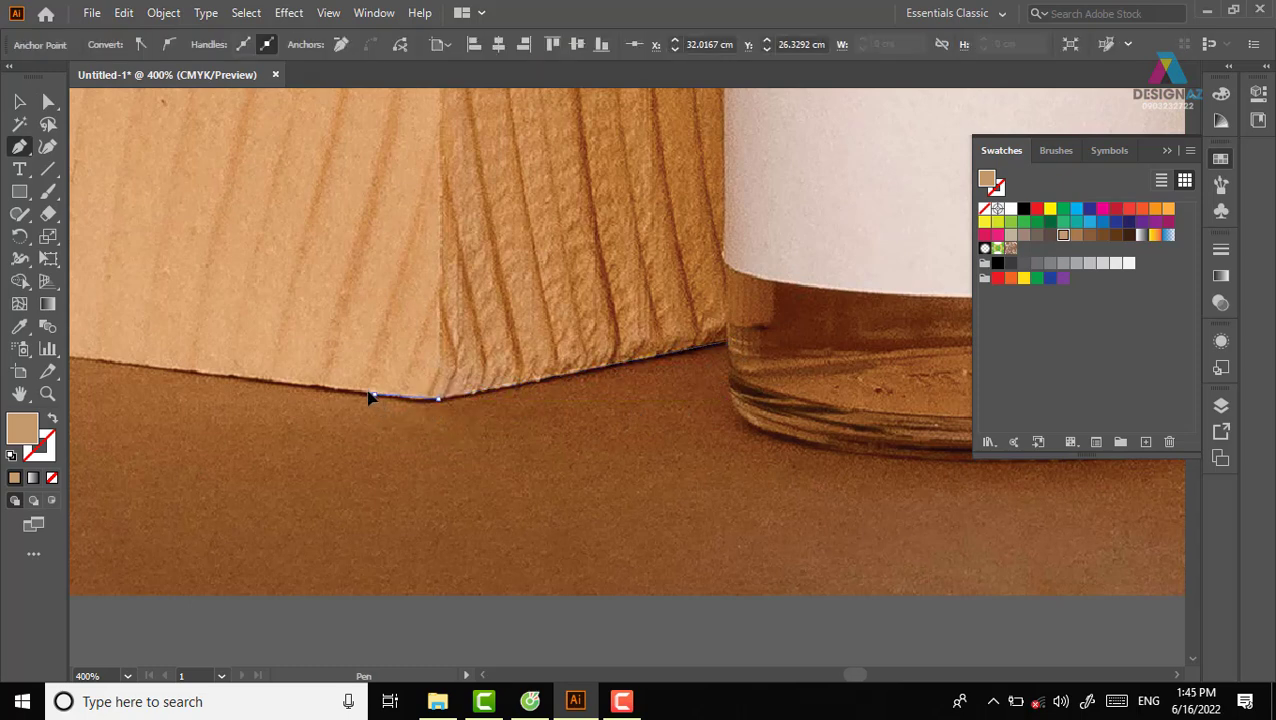
{"action": "left_click_drag", "start_coordinate": [350, 387], "coordinate": [381, 399]}
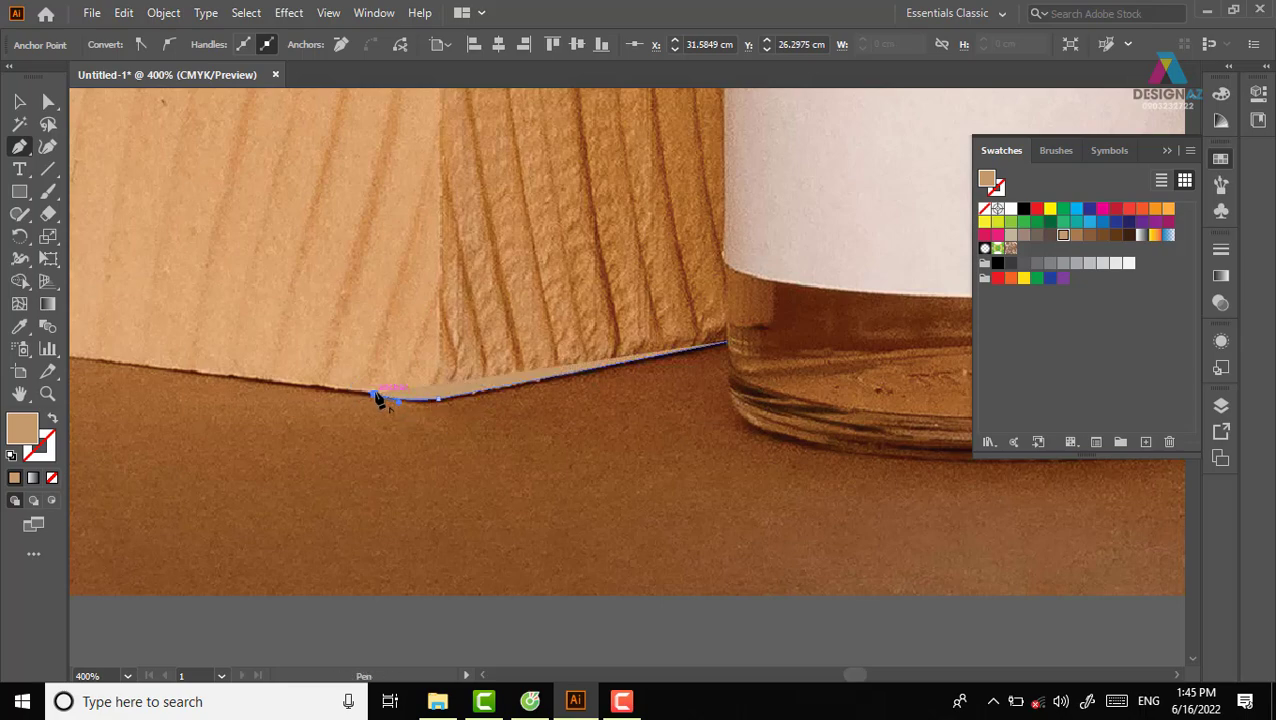
{"action": "scroll", "coordinate": [378, 398], "scroll_direction": "left", "scroll_amount": 6}
{"action": "scroll", "coordinate": [378, 398], "scroll_direction": "up", "scroll_amount": 2}
{"action": "scroll", "coordinate": [700, 465], "scroll_direction": "left", "scroll_amount": 3}
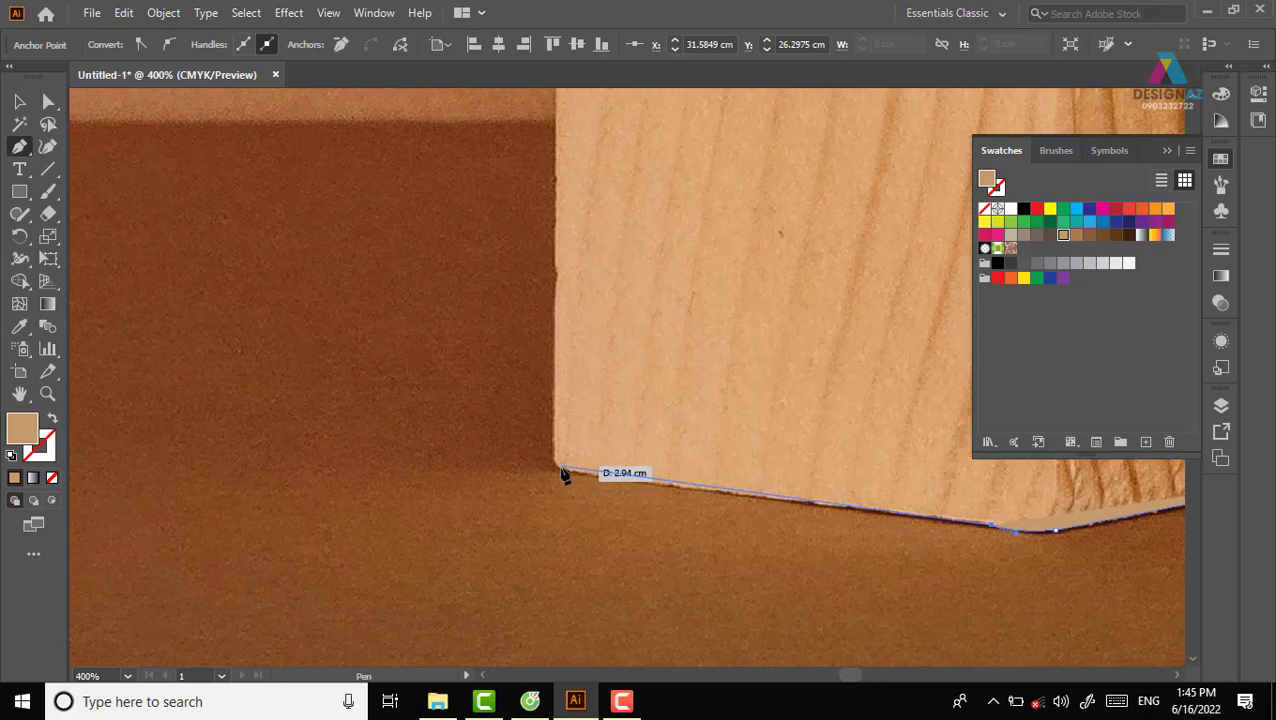
{"action": "left_click", "coordinate": [562, 471]}
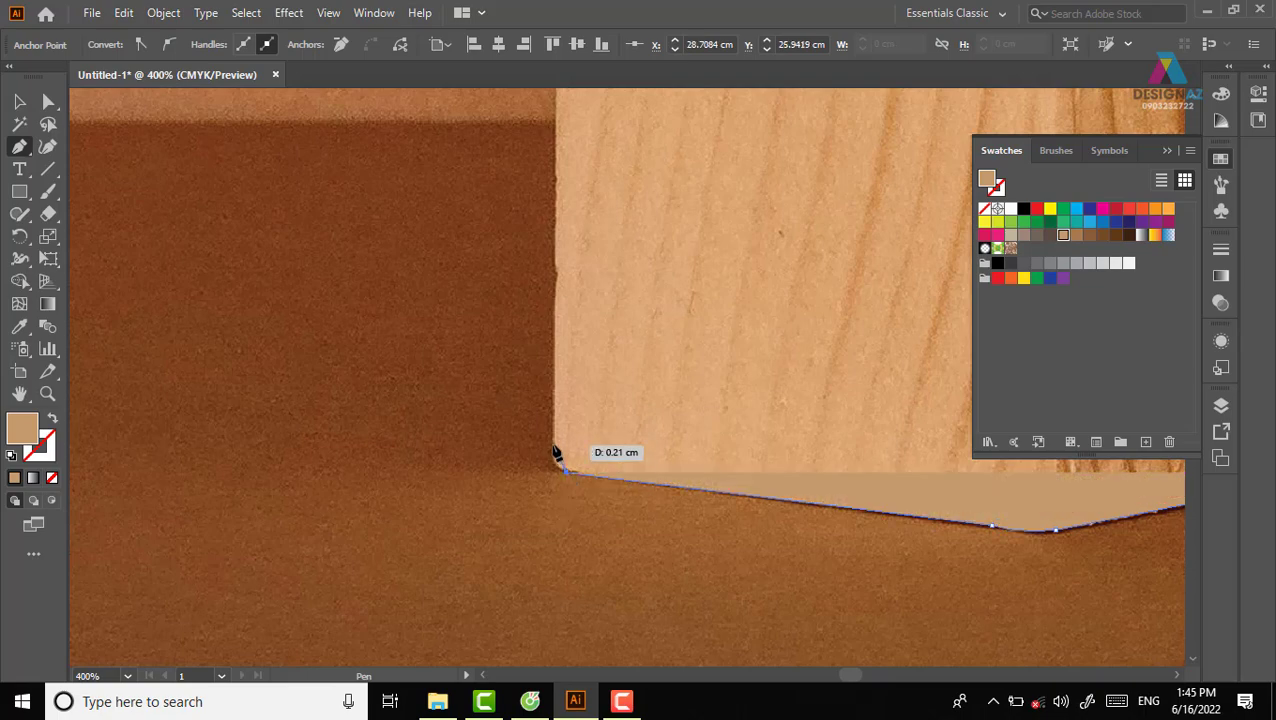
{"action": "left_click_drag", "start_coordinate": [553, 440], "coordinate": [553, 414]}
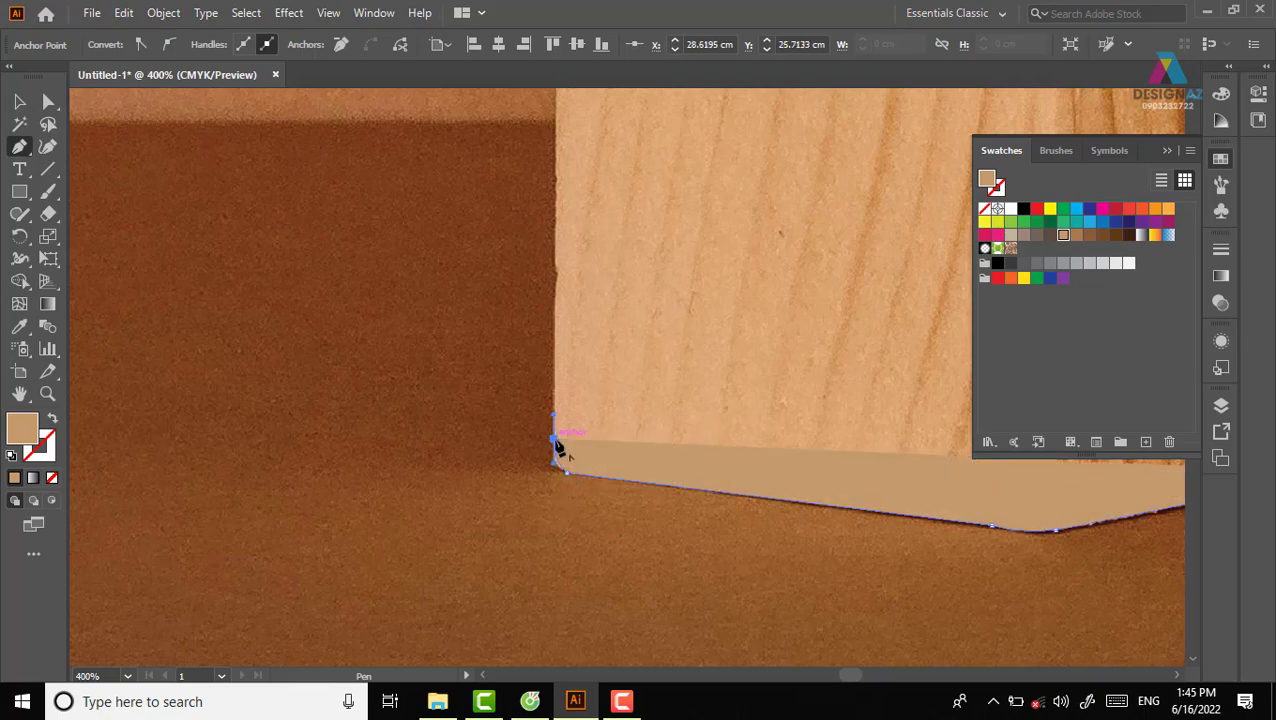
Step: Trace up the block's left edge to a sharp top-left corner and along the top to the stone
{"action": "left_click_drag", "start_coordinate": [584, 202], "coordinate": [550, 430]}
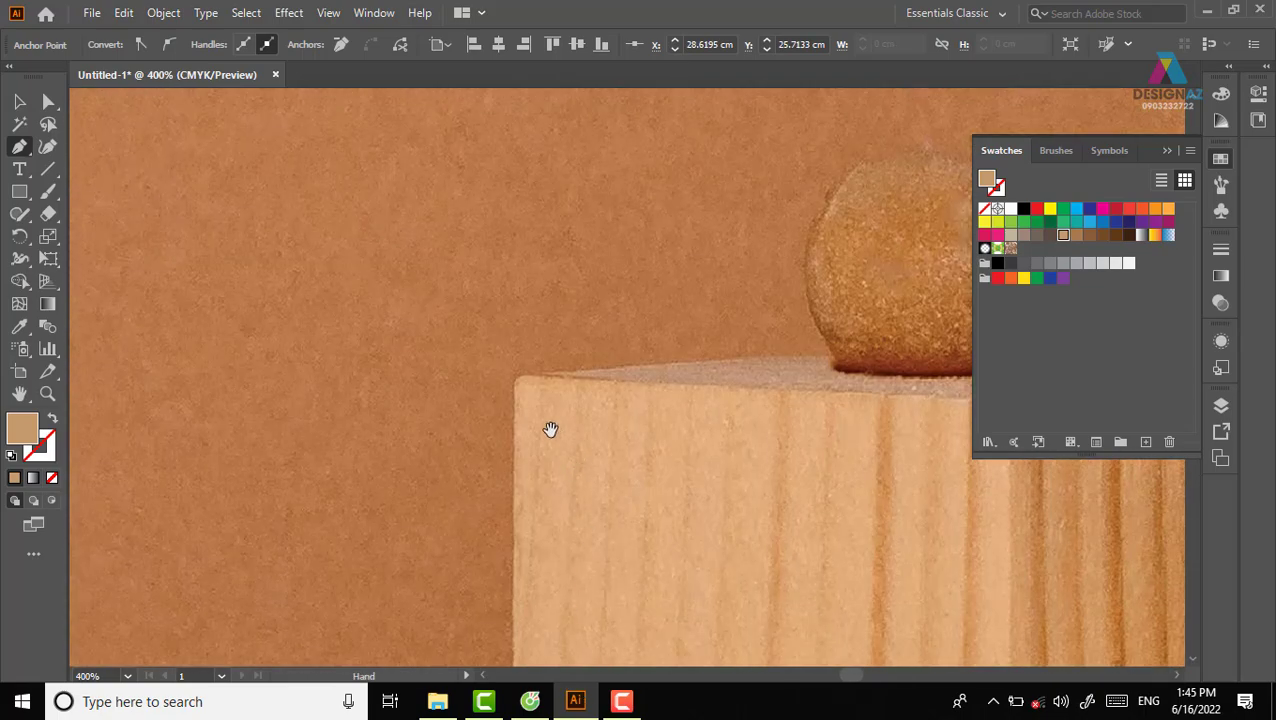
{"action": "mouse_move", "coordinate": [517, 386]}
{"action": "left_mouse_down"}
{"action": "mouse_move", "coordinate": [548, 394]}
{"action": "mouse_move", "coordinate": [560, 380]}
{"action": "left_mouse_up"}
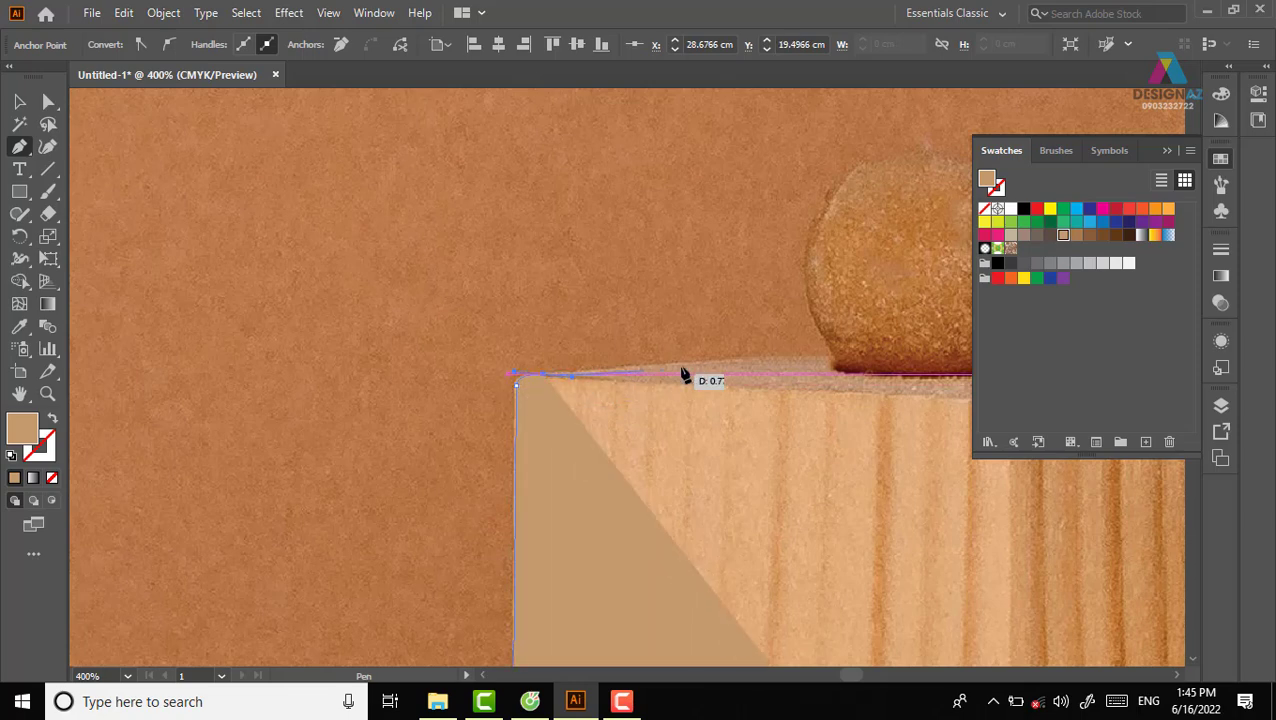
{"action": "left_click", "coordinate": [516, 373]}
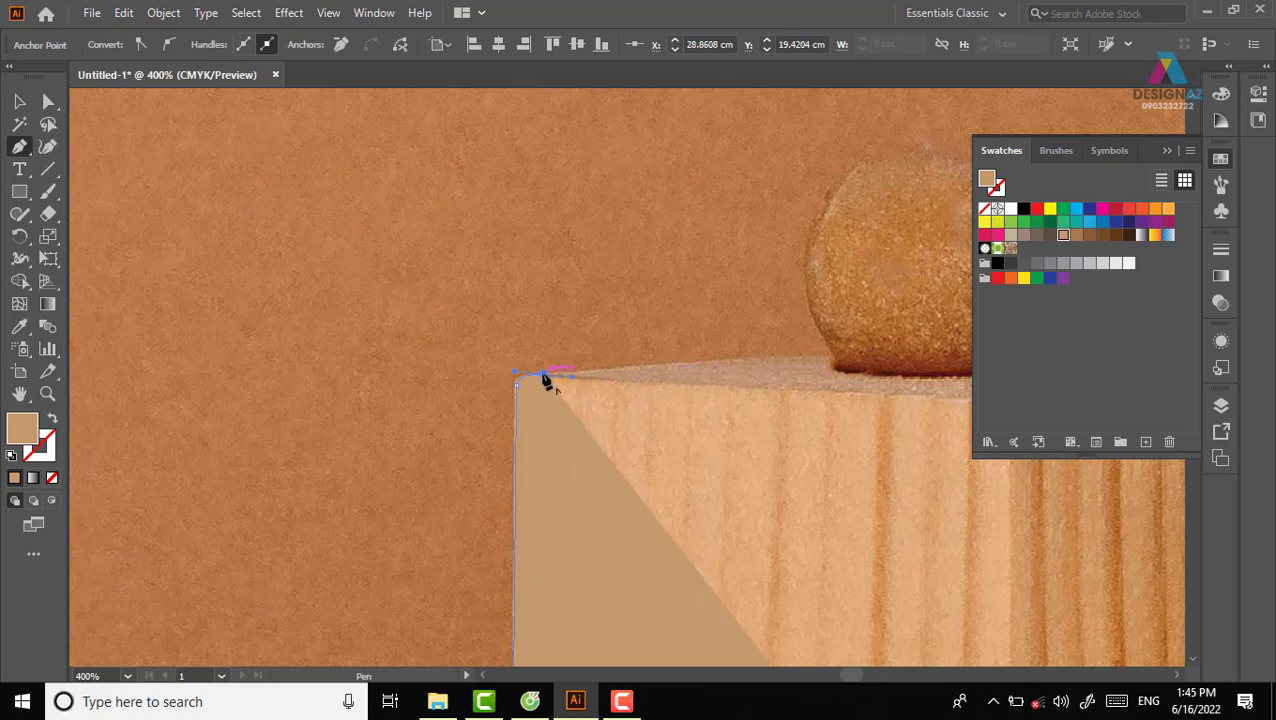
{"action": "left_click", "coordinate": [836, 358]}
{"action": "left_click_drag", "start_coordinate": [790, 357], "coordinate": [520, 384]}
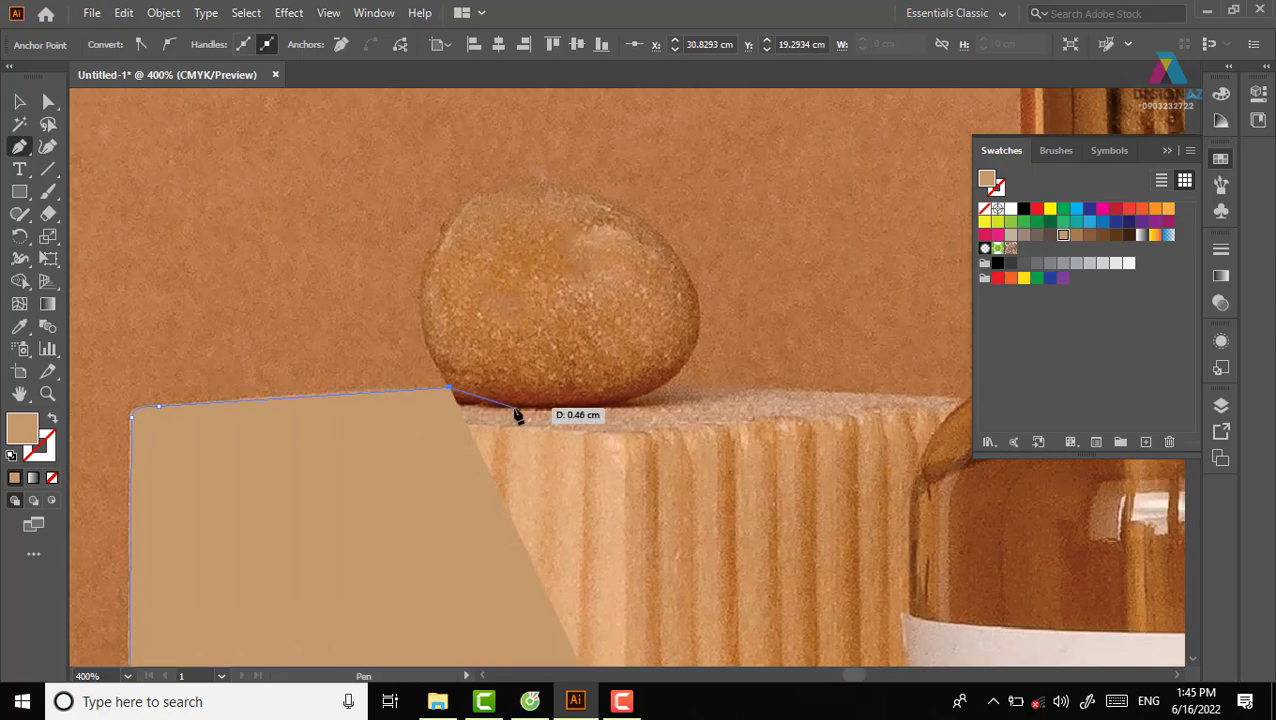
Step: Curve the outline over the stone and back to the block, with fill set to none
{"action": "left_click_drag", "start_coordinate": [421, 279], "coordinate": [424, 236]}
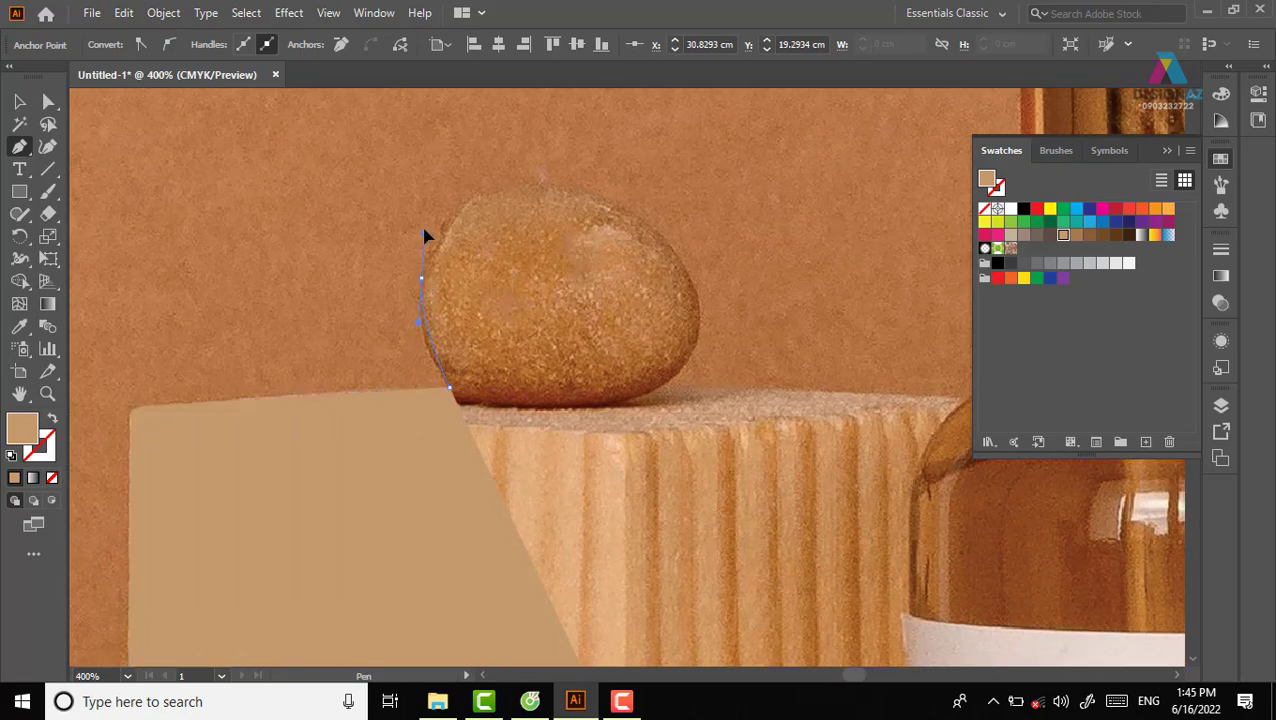
{"action": "mouse_move", "coordinate": [518, 187]}
{"action": "left_mouse_down"}
{"action": "mouse_move", "coordinate": [541, 200]}
{"action": "mouse_move", "coordinate": [557, 190]}
{"action": "left_mouse_up"}
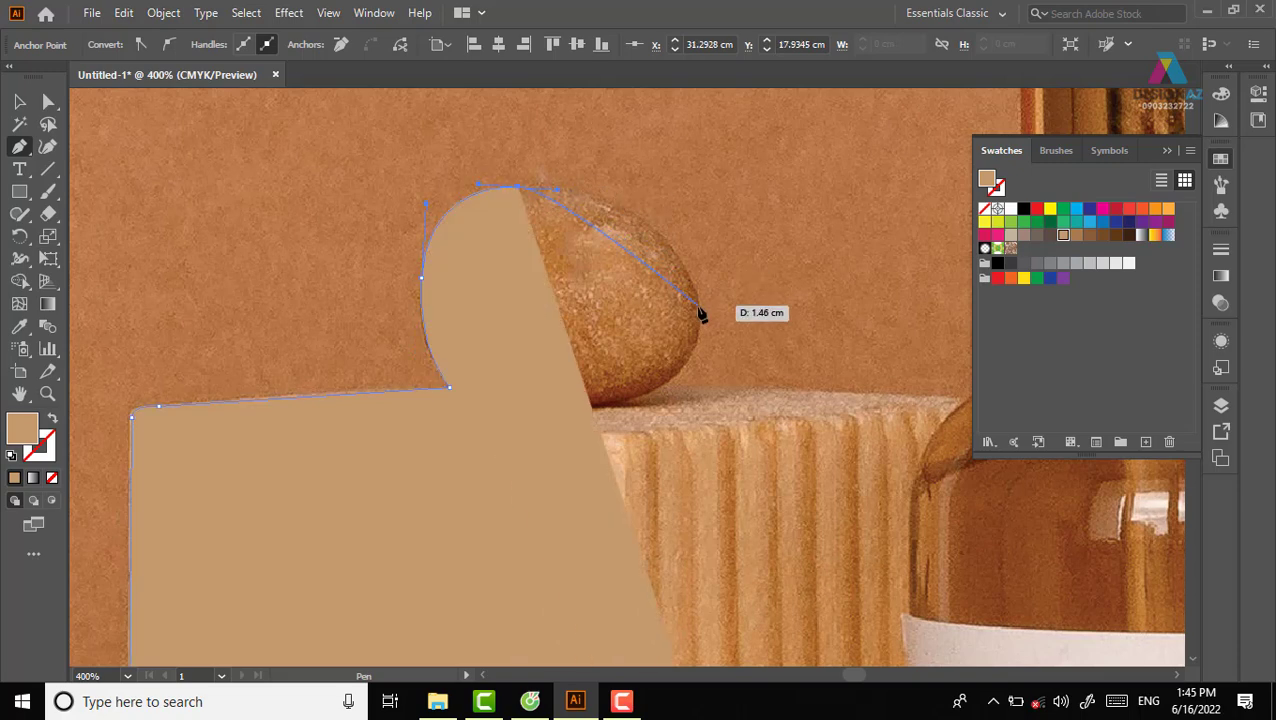
{"action": "left_click_drag", "start_coordinate": [705, 412], "coordinate": [707, 412]}
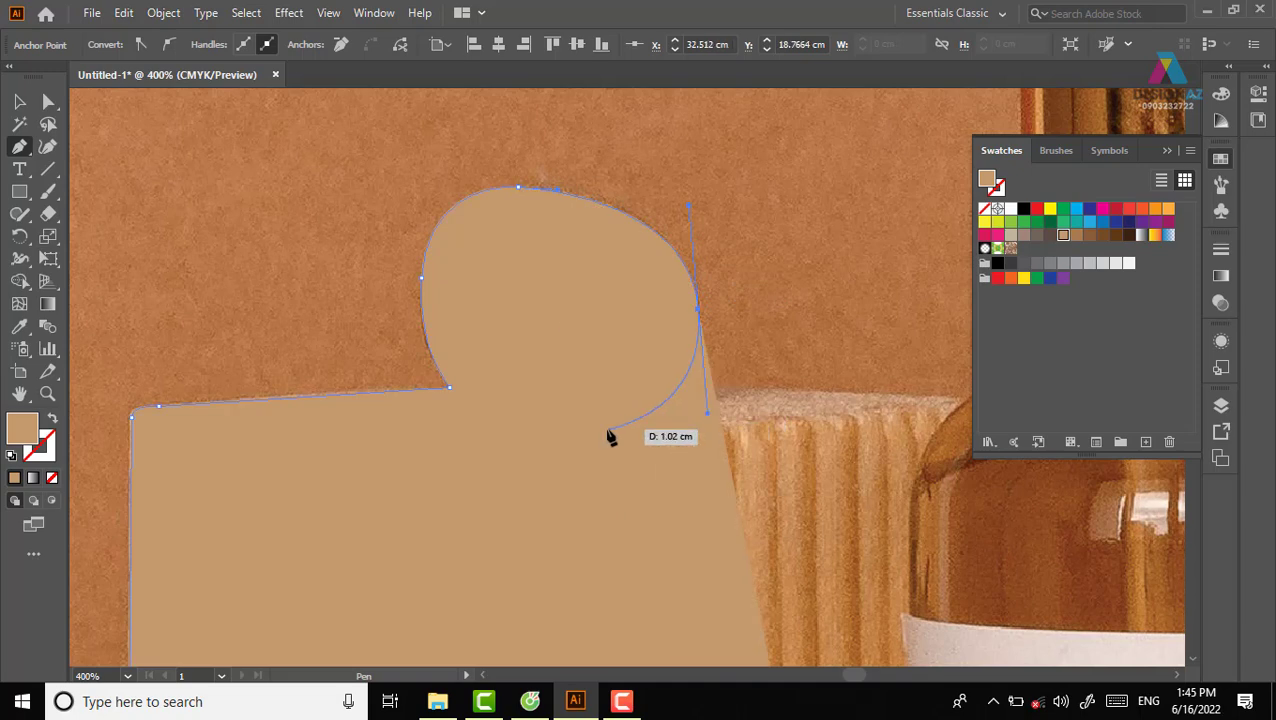
{"action": "key", "text": "shift+x"}
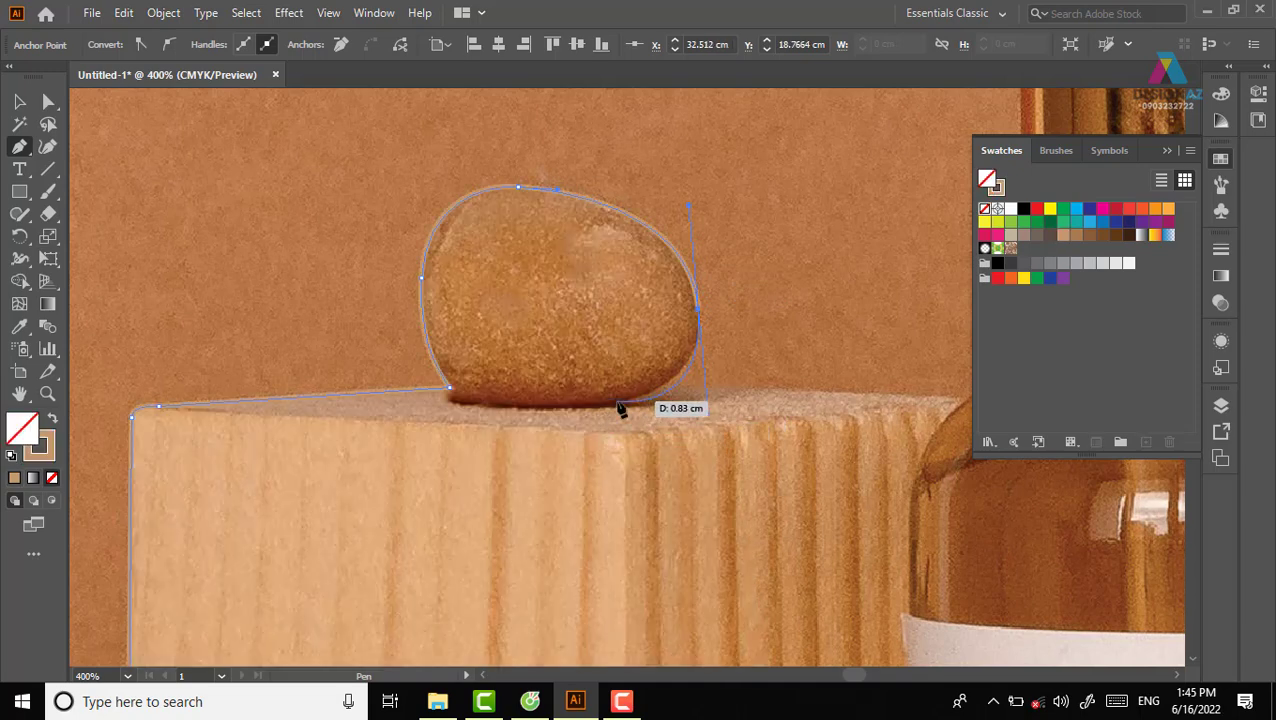
{"action": "left_click", "coordinate": [697, 311]}
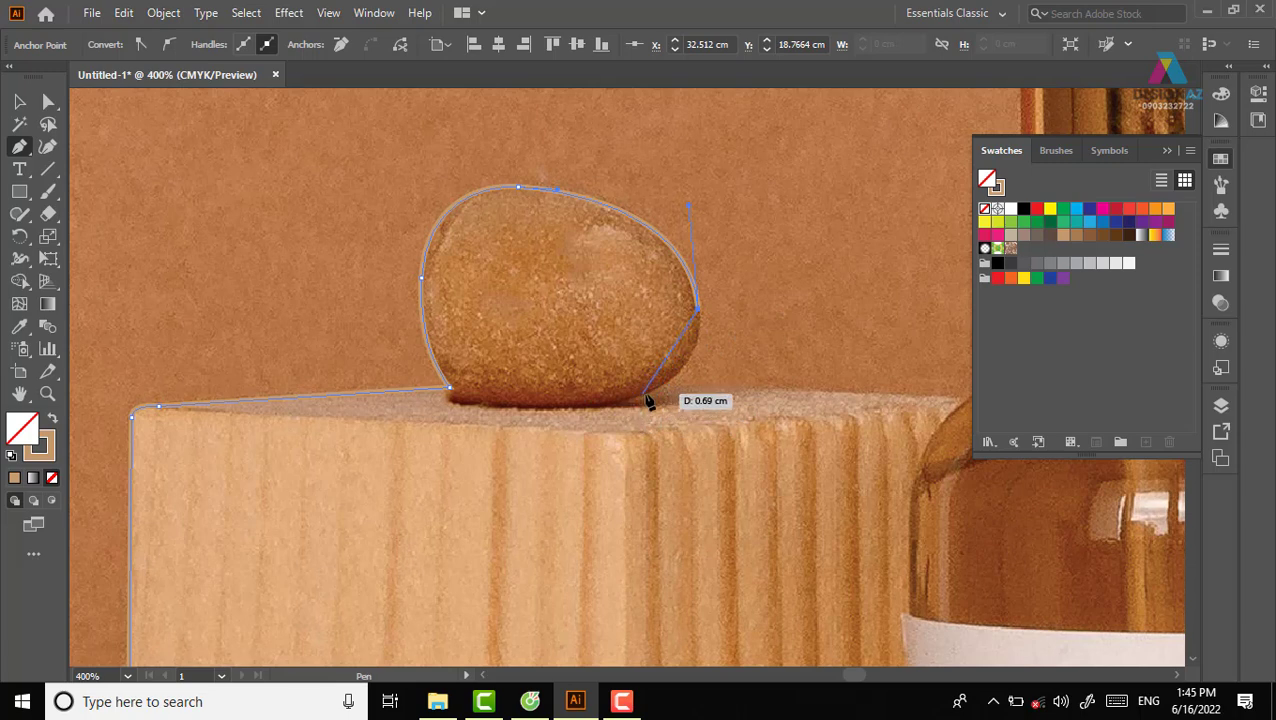
{"action": "left_click_drag", "start_coordinate": [661, 386], "coordinate": [620, 401]}
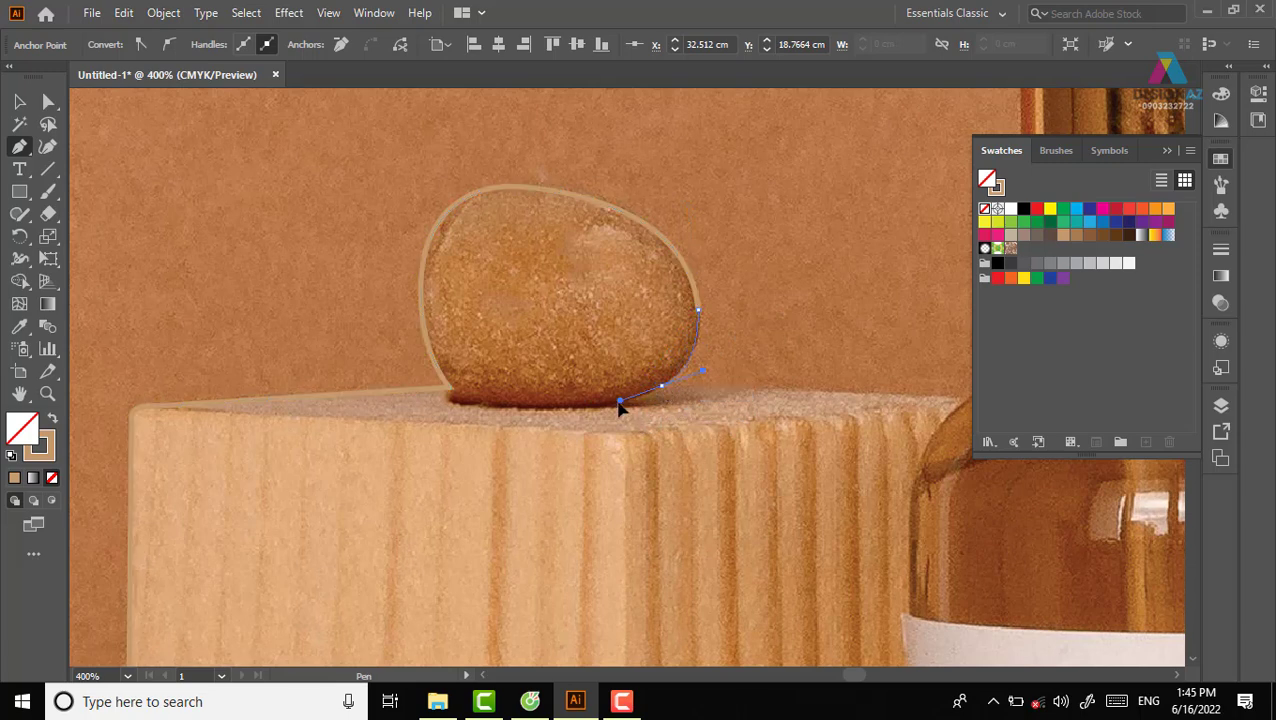
{"action": "left_click", "coordinate": [661, 386]}
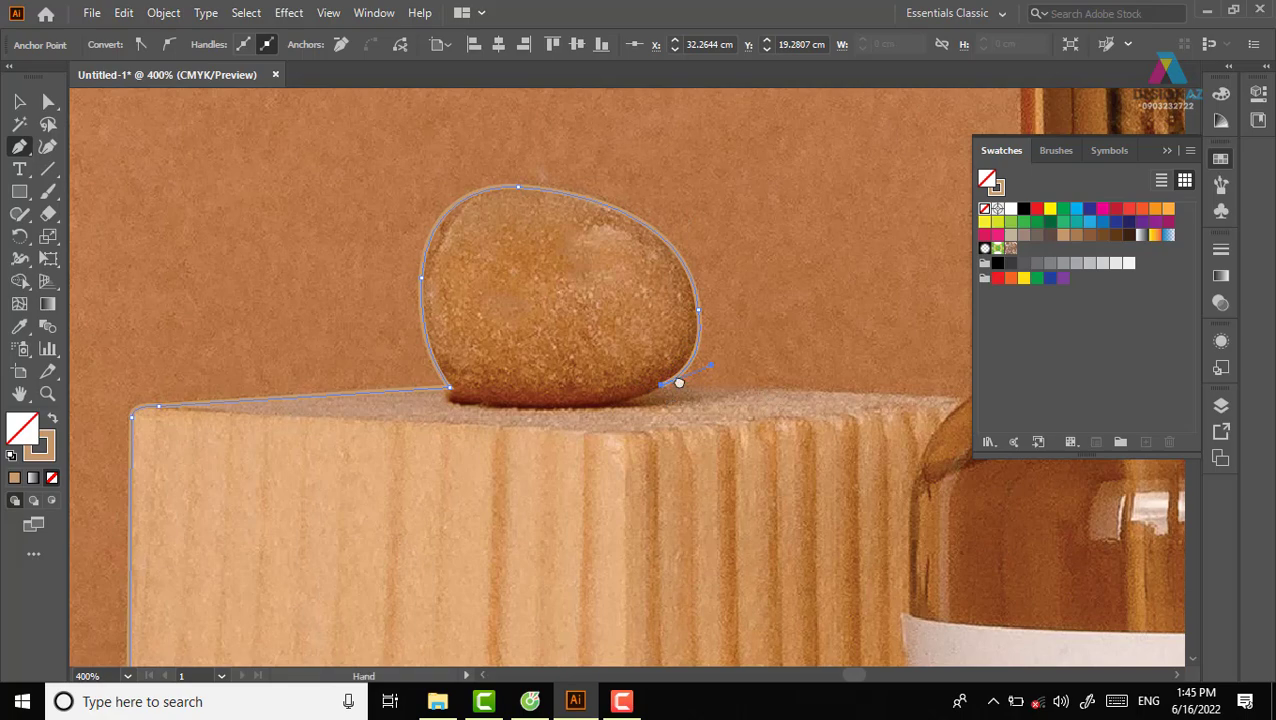
Step: Continue the outline along the block's top edge to where it meets the bottle
{"action": "scroll", "coordinate": [678, 376], "scroll_direction": "right", "scroll_amount": 3}
{"action": "left_click", "coordinate": [613, 351]}
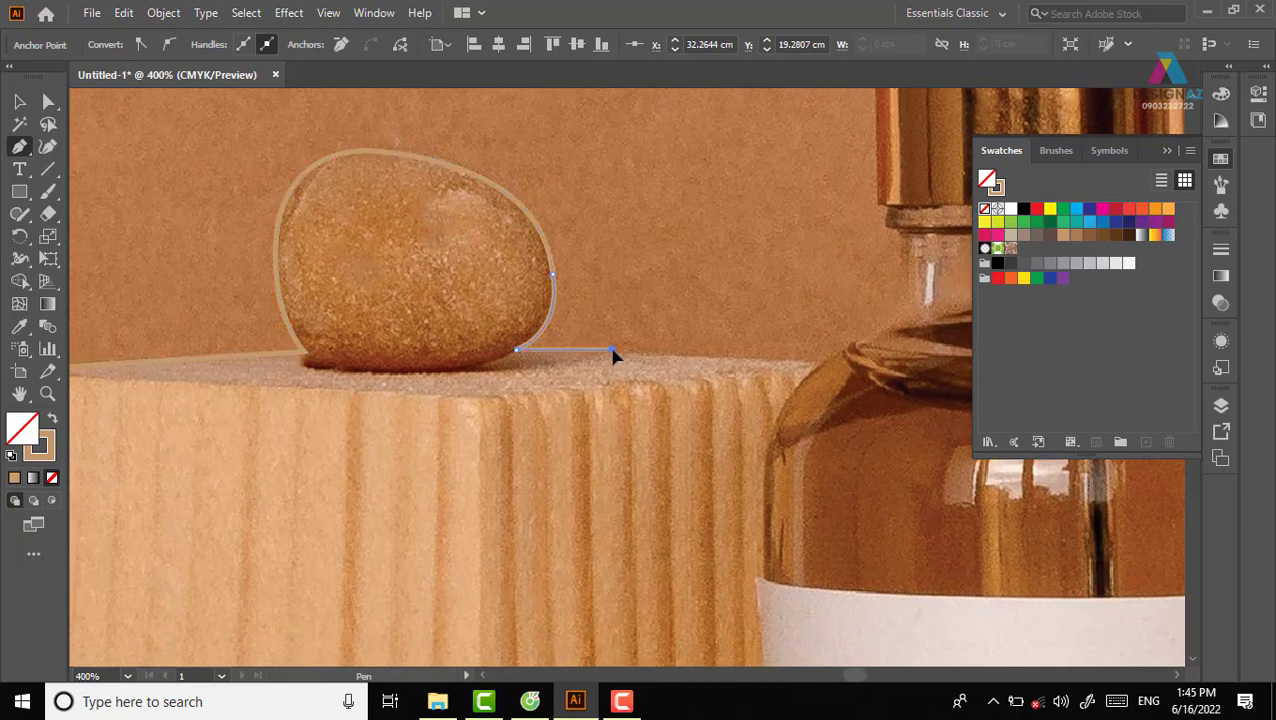
{"action": "left_click", "coordinate": [823, 363]}
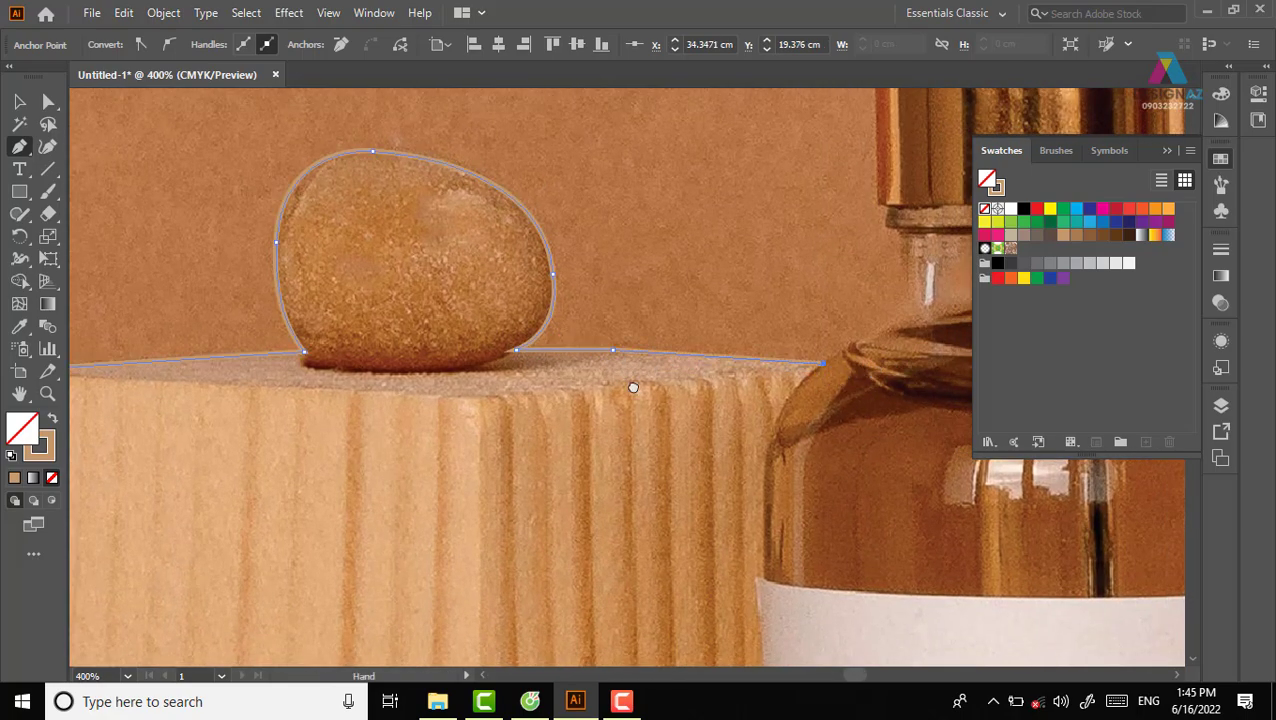
{"action": "scroll", "coordinate": [632, 387], "scroll_direction": "right", "scroll_amount": 7}
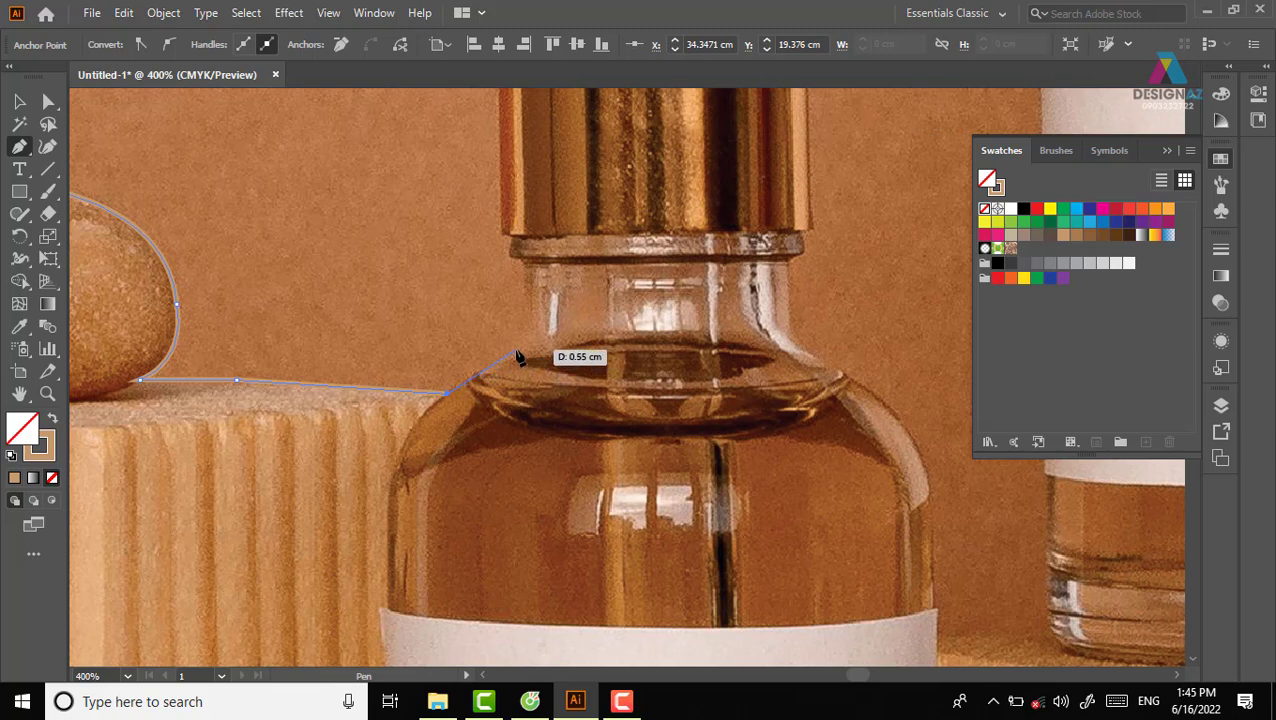
Step: Trace from the bottle's shoulder up its neck and the golden cap's left edge
{"action": "left_click", "coordinate": [518, 350]}
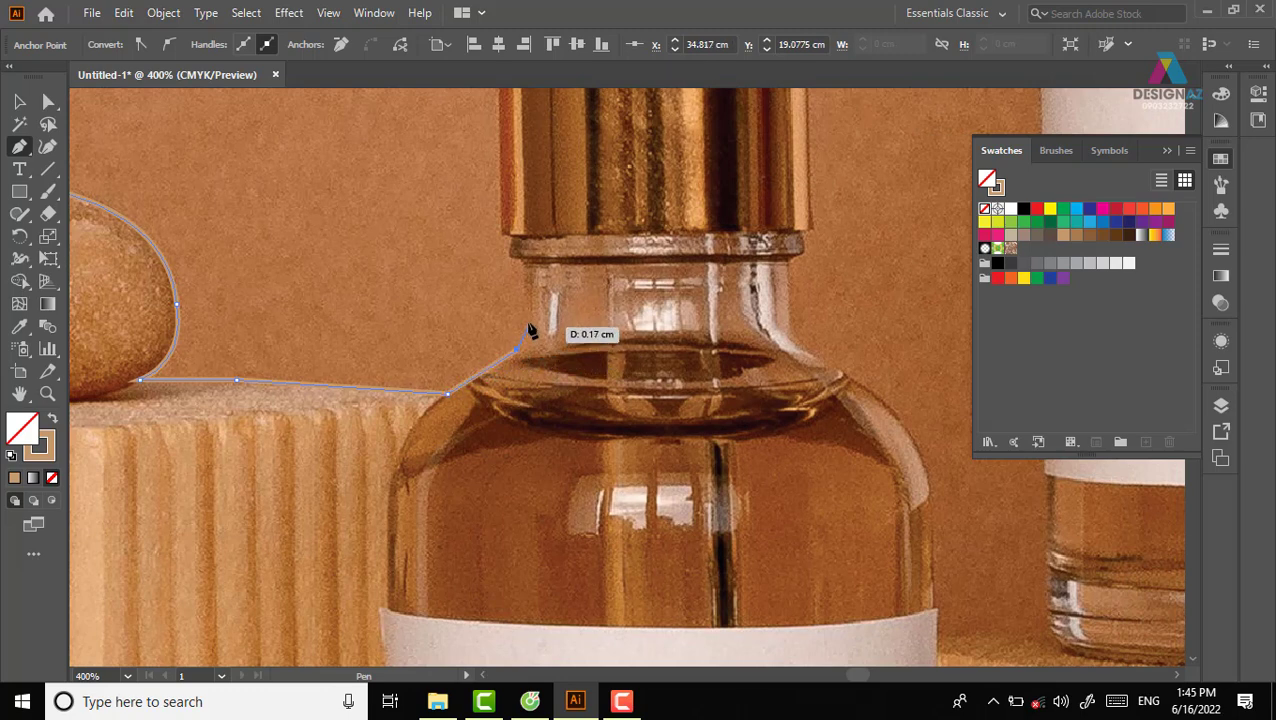
{"action": "mouse_move", "coordinate": [530, 325]}
{"action": "left_mouse_down"}
{"action": "mouse_move", "coordinate": [512, 247]}
{"action": "mouse_move", "coordinate": [530, 316]}
{"action": "mouse_move", "coordinate": [517, 326]}
{"action": "mouse_move", "coordinate": [586, 250]}
{"action": "left_mouse_up"}
{"action": "scroll", "coordinate": [530, 316], "scroll_direction": "up", "scroll_amount": 4}
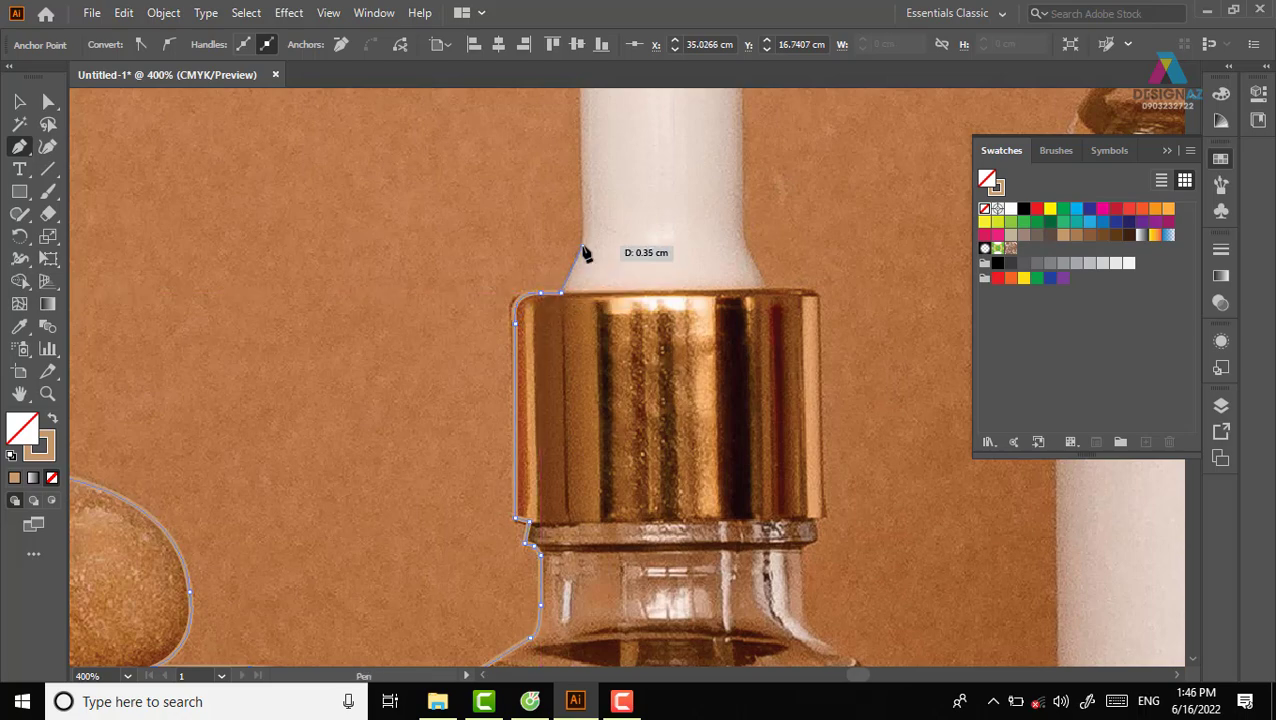
{"action": "left_click_drag", "start_coordinate": [624, 202], "coordinate": [559, 467]}
{"action": "left_click_drag", "start_coordinate": [517, 510], "coordinate": [517, 336]}
Step: Curve over the dropper's rounded top and down its right side to the cap's top-right corner
{"action": "left_click", "coordinate": [517, 331]}
{"action": "left_click_drag", "start_coordinate": [605, 266], "coordinate": [672, 266]}
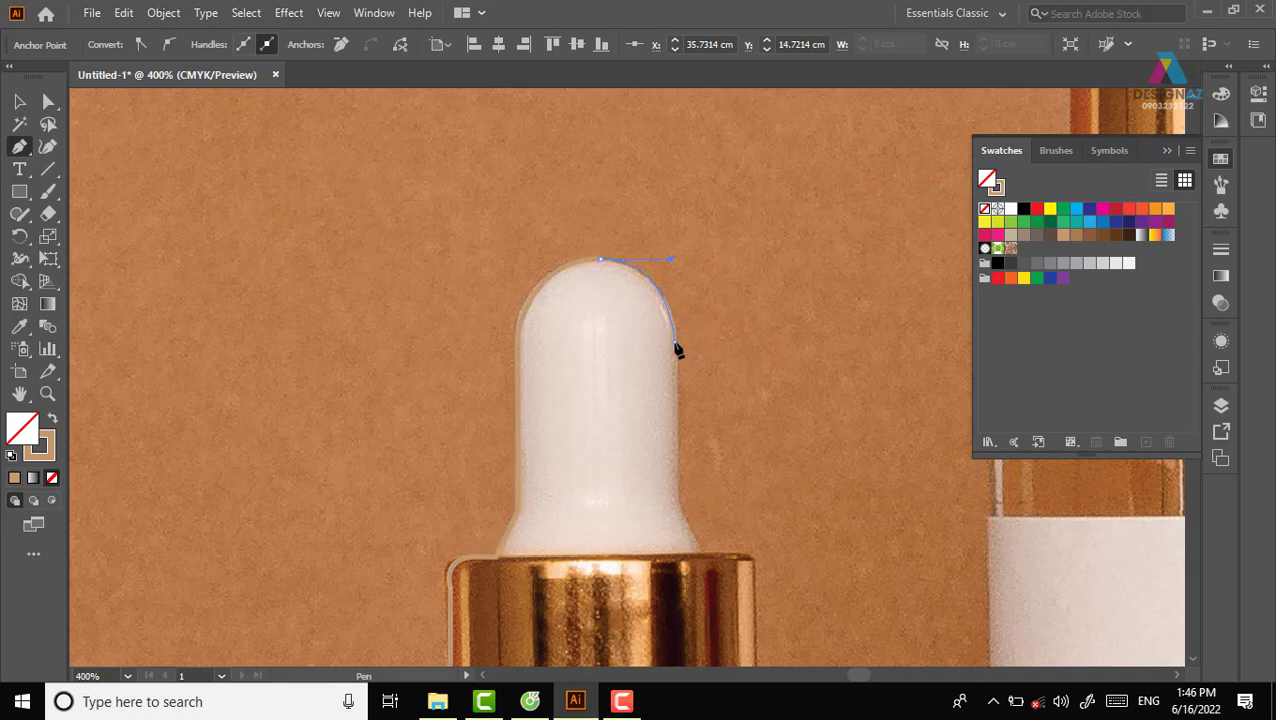
{"action": "left_click", "coordinate": [675, 343]}
{"action": "scroll", "coordinate": [678, 440], "scroll_direction": "down", "scroll_amount": 3}
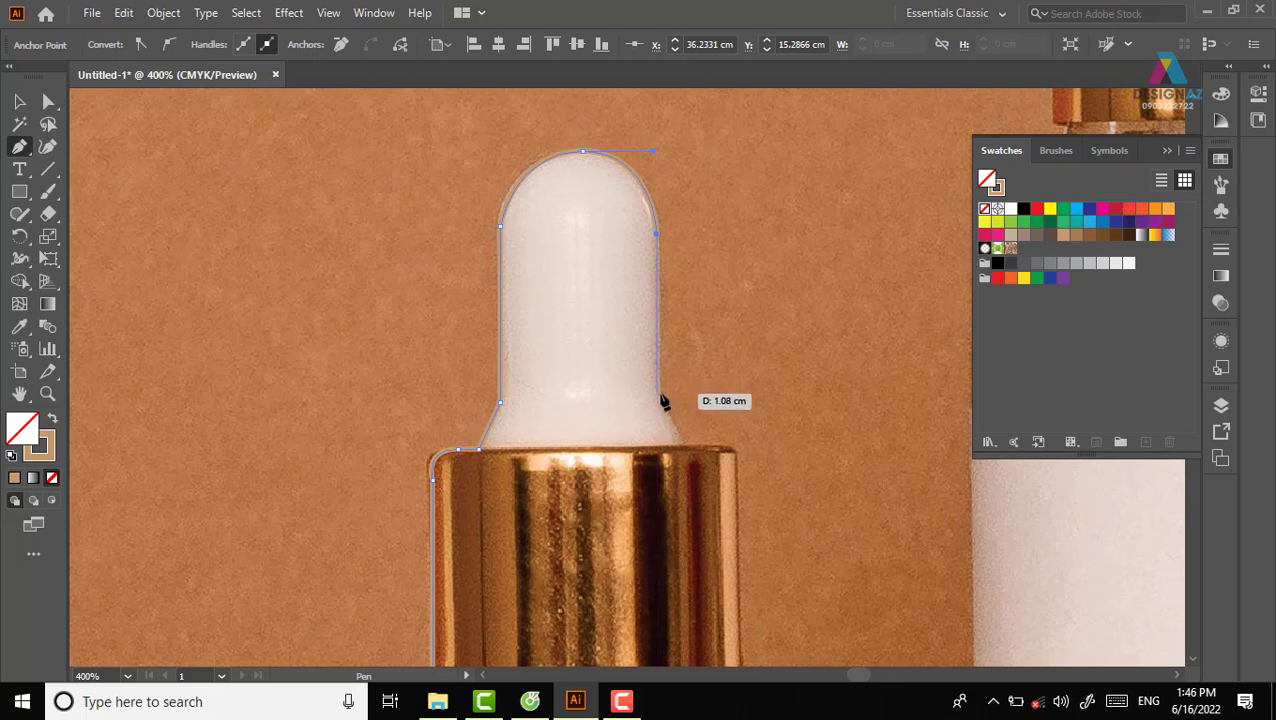
{"action": "left_click", "coordinate": [658, 396]}
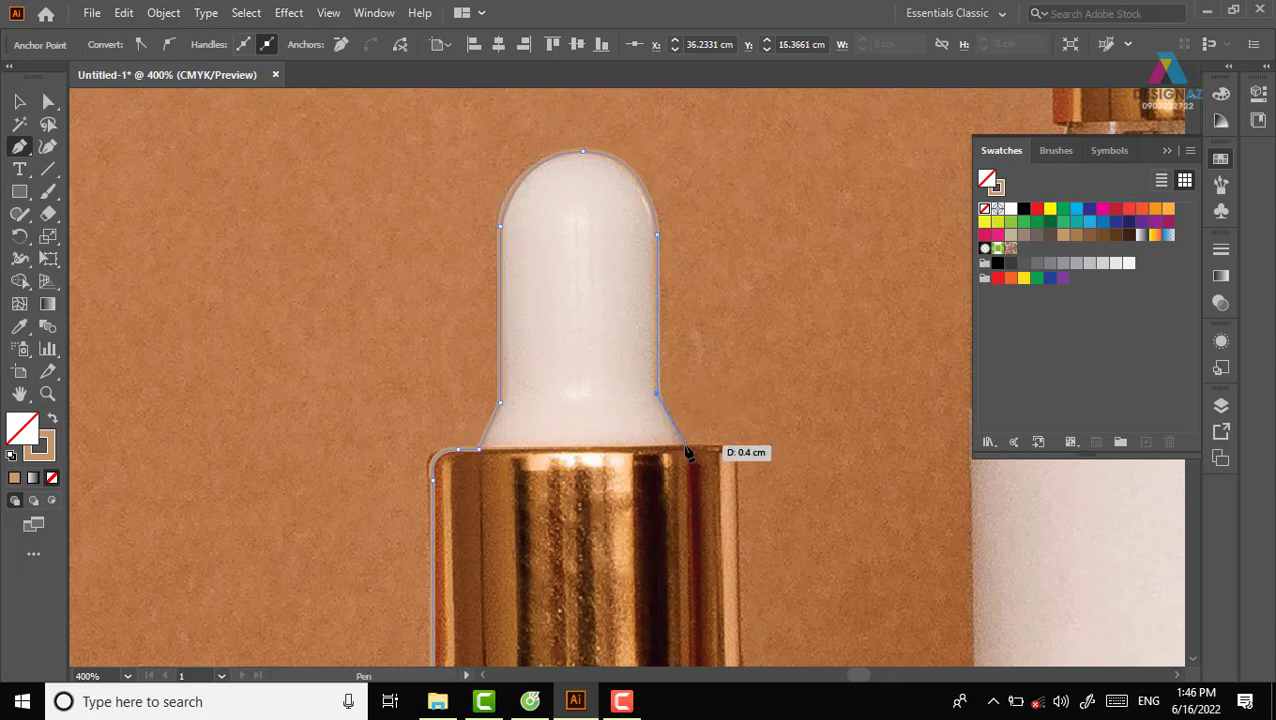
{"action": "left_click", "coordinate": [684, 446]}
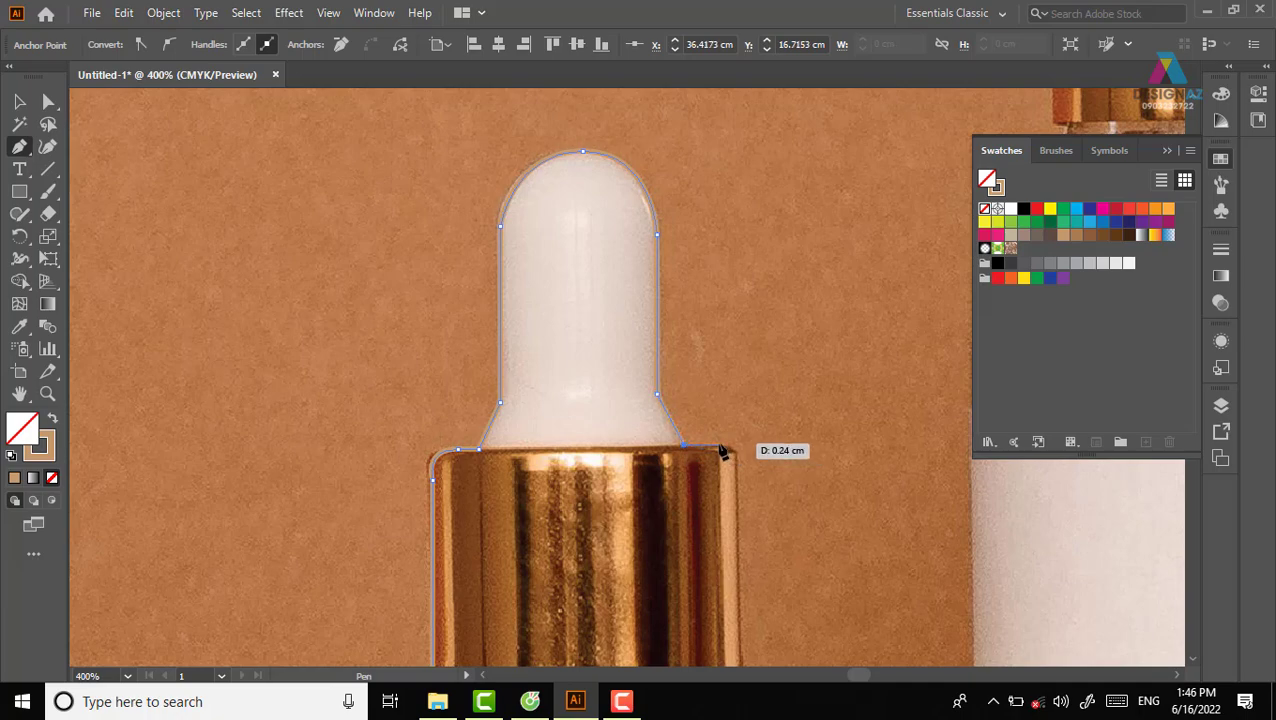
{"action": "left_click", "coordinate": [718, 445]}
Step: Trace down the cap's right edge, neck, shoulder and bottle side to the wooden block
{"action": "key", "text": "Escape"}
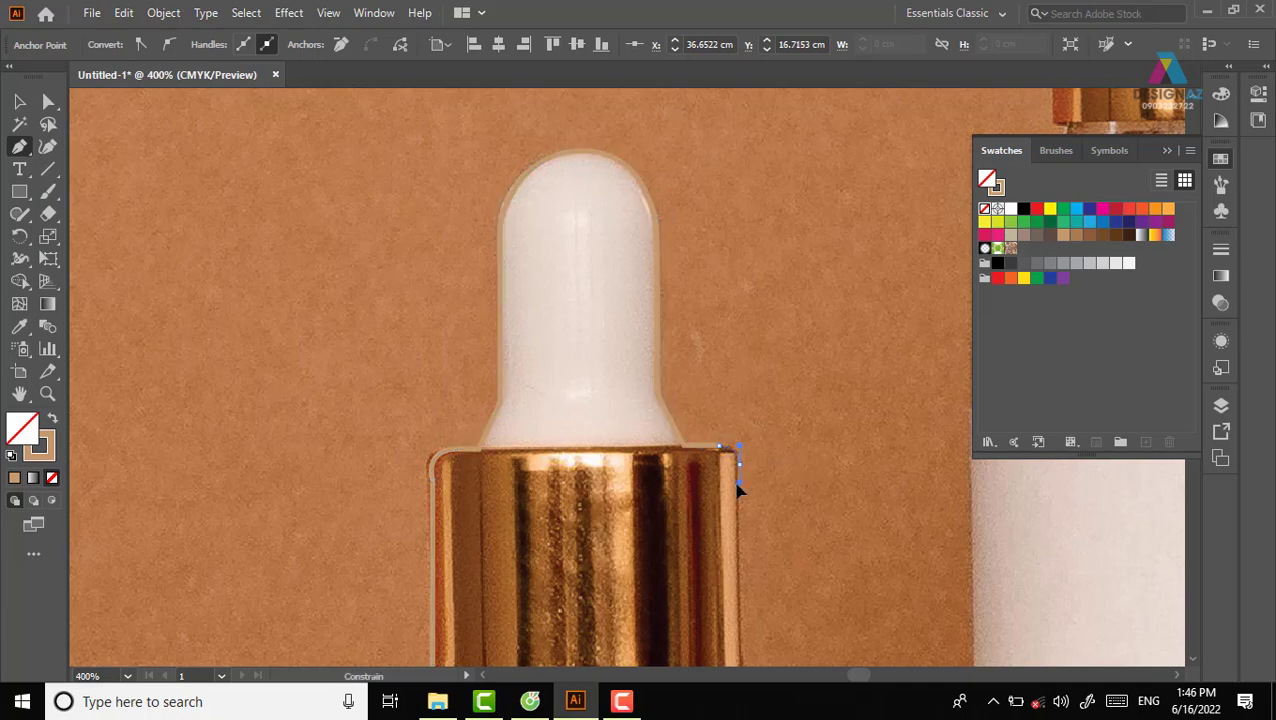
{"action": "left_click_drag", "start_coordinate": [741, 532], "coordinate": [704, 279]}
{"action": "scroll", "coordinate": [701, 360], "scroll_direction": "down", "scroll_amount": 1}
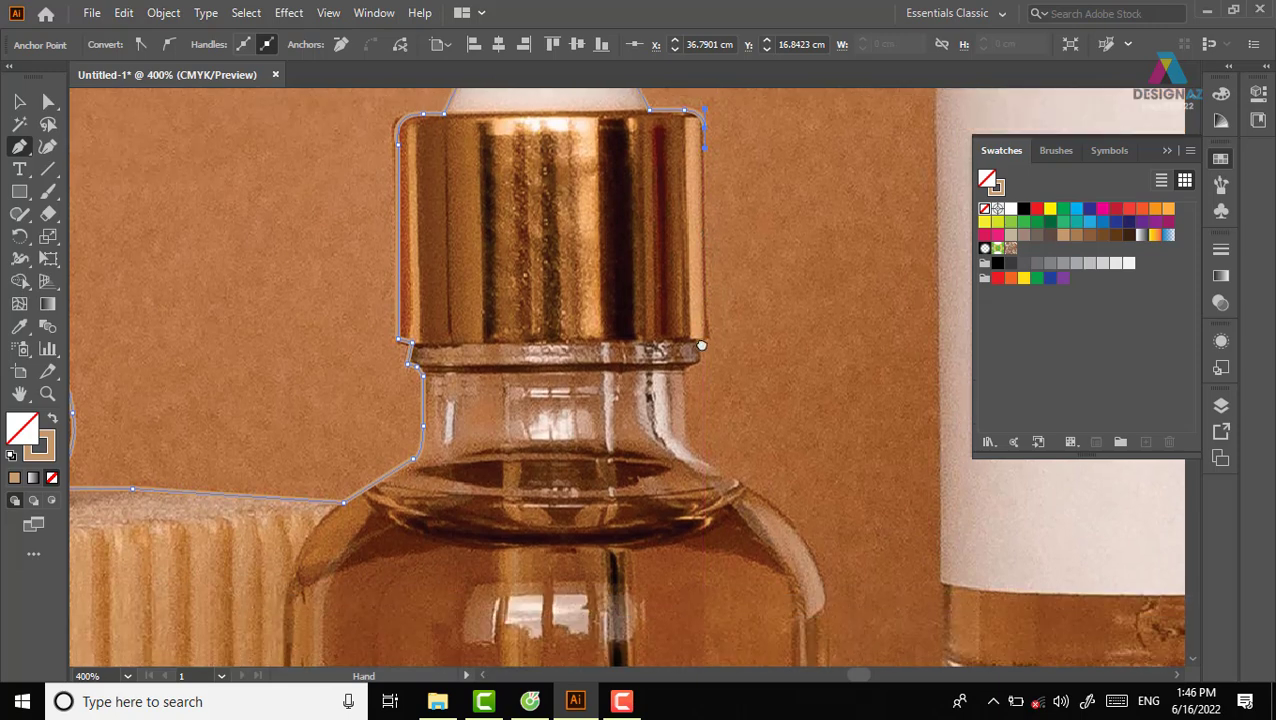
{"action": "left_click", "coordinate": [704, 333]}
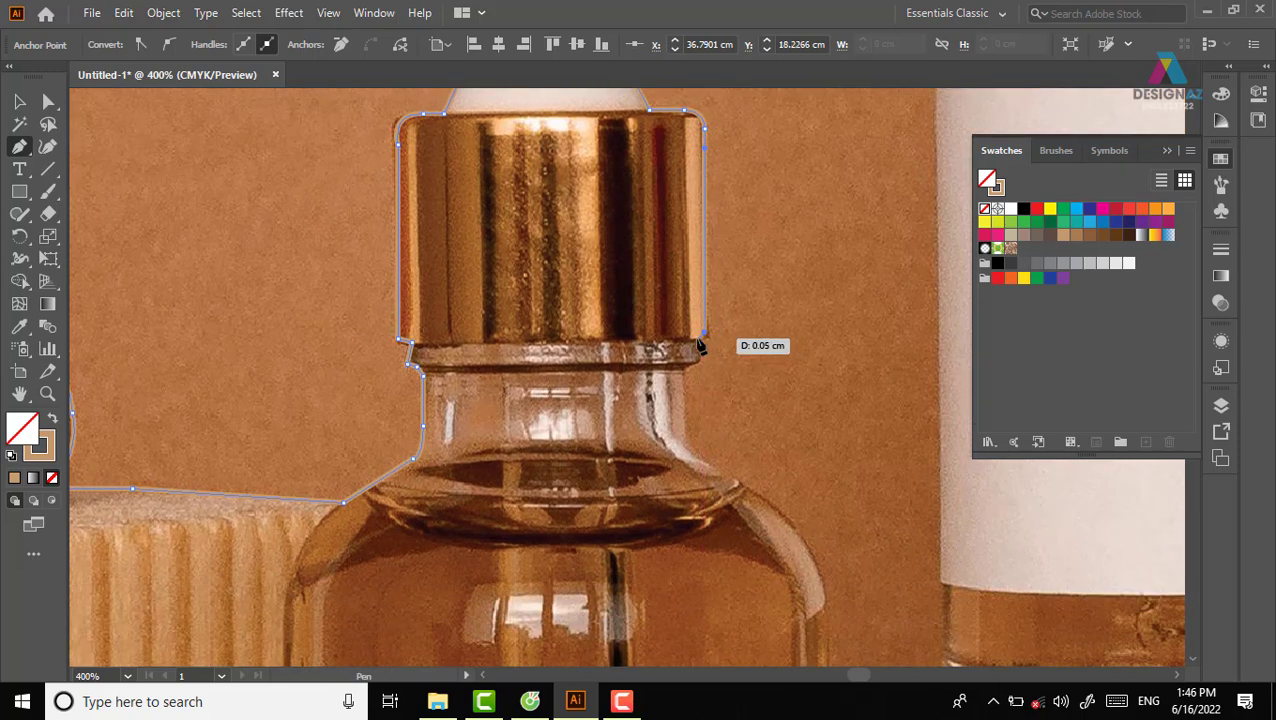
{"action": "mouse_move", "coordinate": [700, 345]}
{"action": "left_mouse_down"}
{"action": "mouse_move", "coordinate": [703, 368]}
{"action": "mouse_move", "coordinate": [686, 370]}
{"action": "left_mouse_up"}
{"action": "left_click_drag", "start_coordinate": [685, 436], "coordinate": [632, 331]}
{"action": "mouse_move", "coordinate": [640, 359]}
{"action": "left_mouse_down"}
{"action": "mouse_move", "coordinate": [755, 495]}
{"action": "mouse_move", "coordinate": [767, 588]}
{"action": "mouse_move", "coordinate": [715, 145]}
{"action": "left_mouse_up"}
{"action": "left_click_drag", "start_coordinate": [680, 319], "coordinate": [681, 462]}
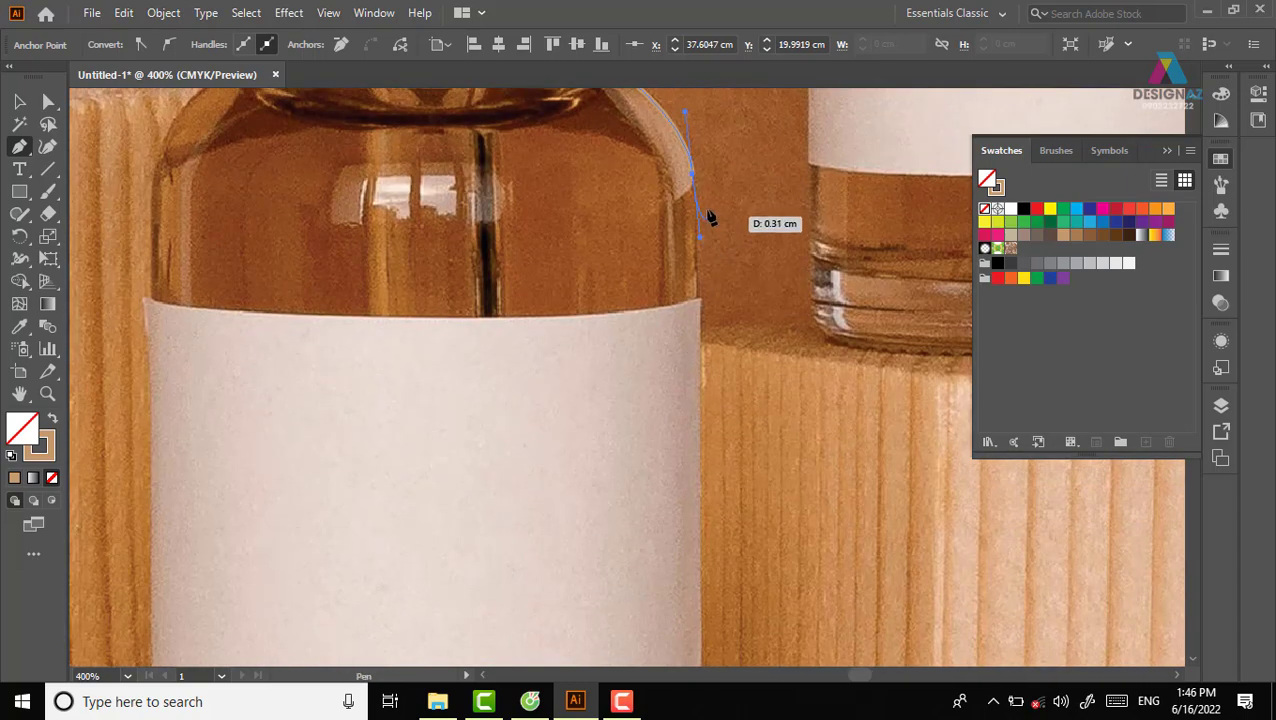
{"action": "left_click", "coordinate": [702, 325]}
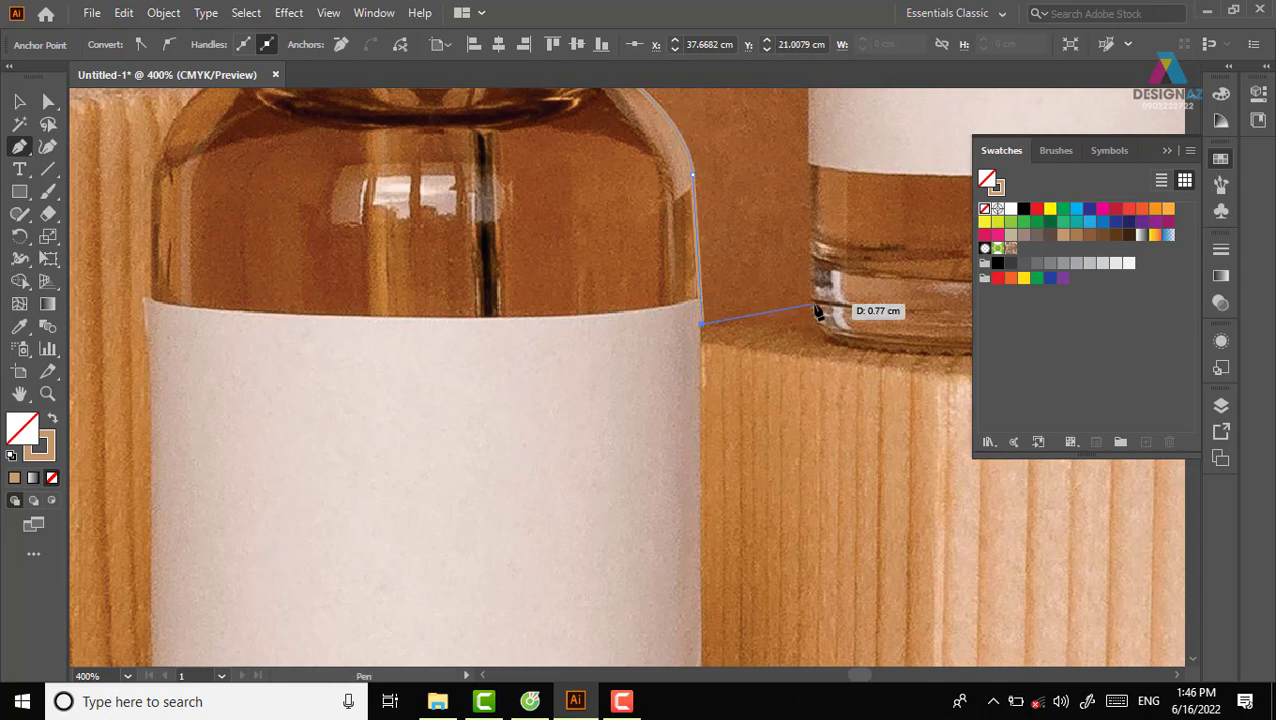
Step: Anchor at the next bottle's label corner and trace up its left side to a sharp shoulder corner
{"action": "left_click_drag", "start_coordinate": [841, 196], "coordinate": [580, 391]}
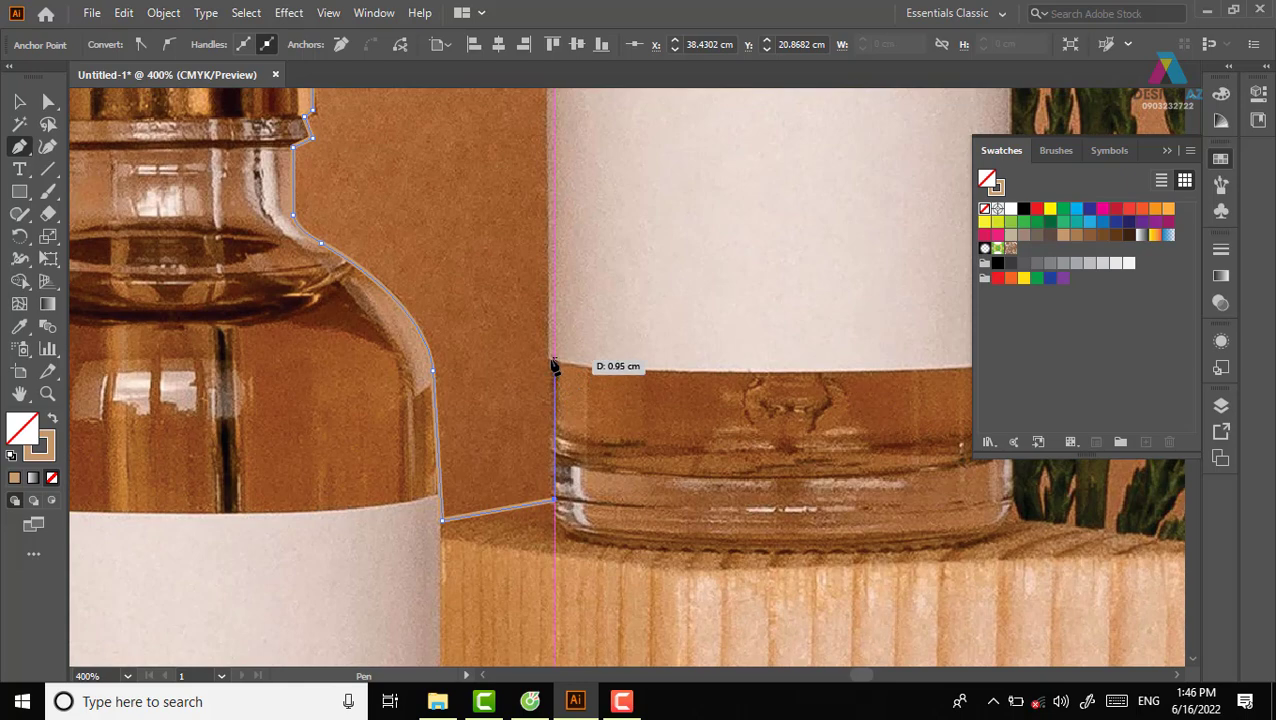
{"action": "scroll", "coordinate": [556, 330], "scroll_direction": "up", "scroll_amount": 5}
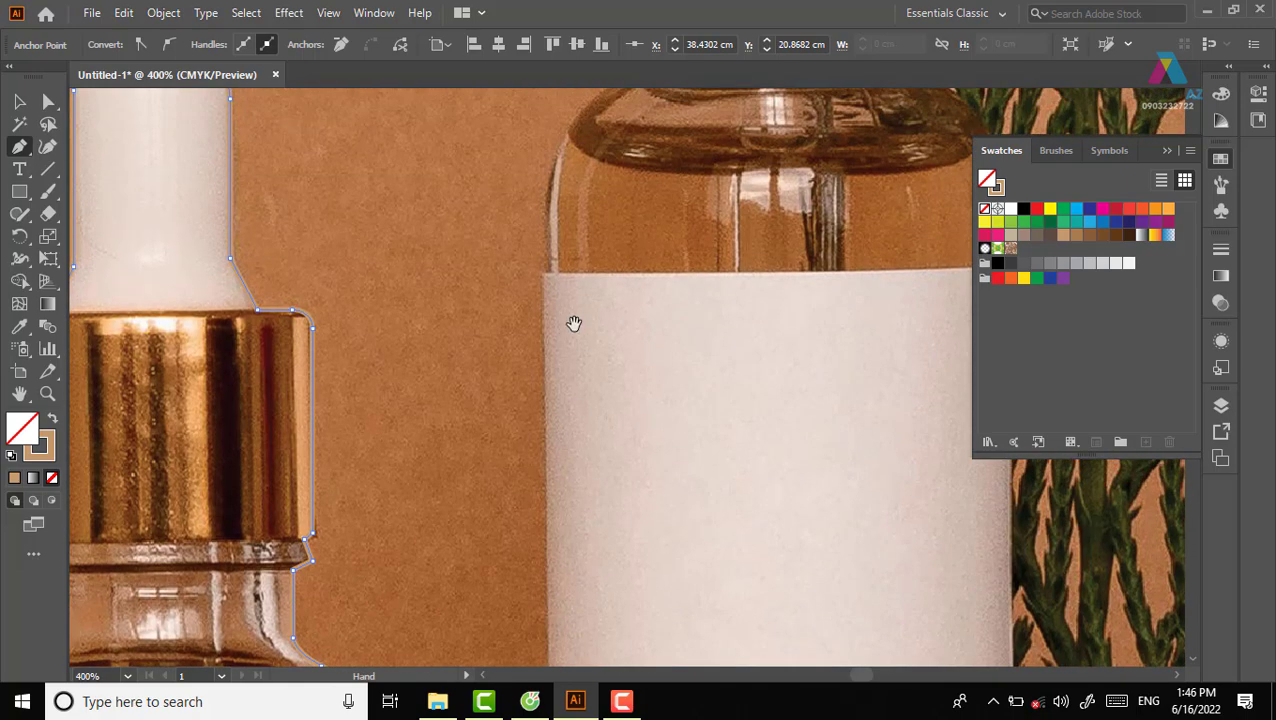
{"action": "left_click", "coordinate": [550, 265]}
{"action": "left_click_drag", "start_coordinate": [650, 211], "coordinate": [459, 431]}
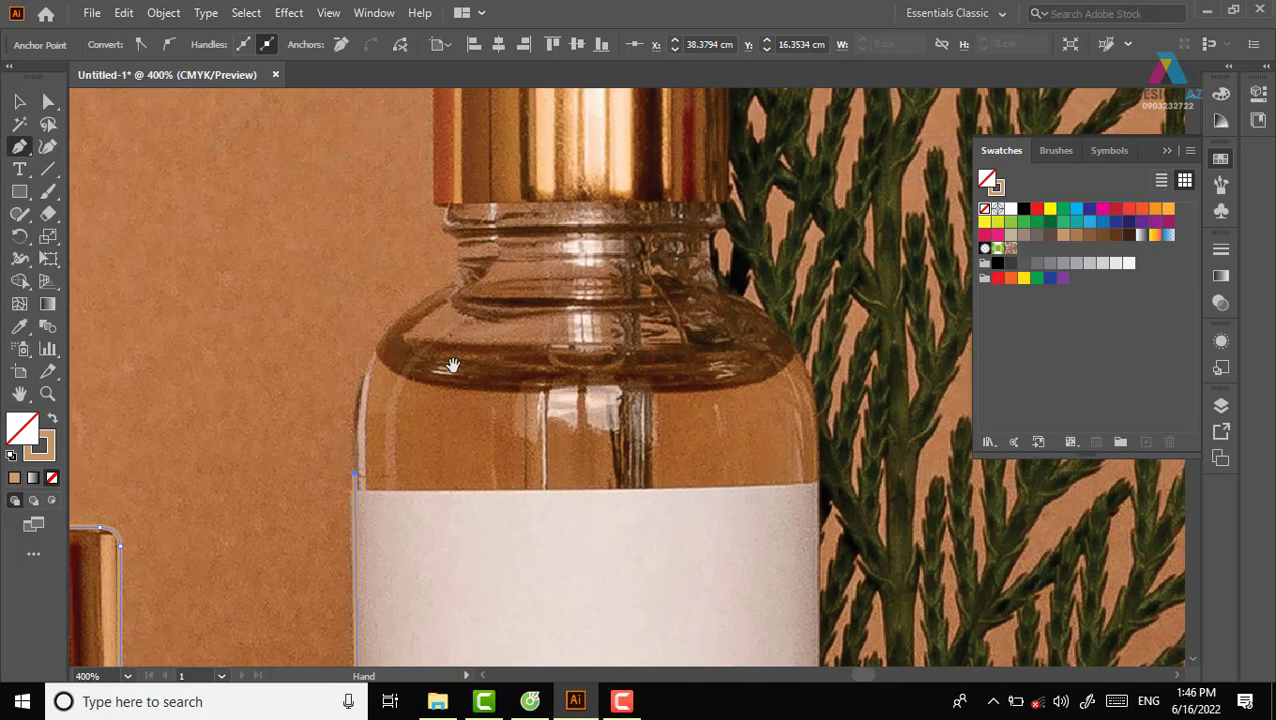
{"action": "left_click_drag", "start_coordinate": [416, 308], "coordinate": [422, 305]}
{"action": "left_click_drag", "start_coordinate": [489, 274], "coordinate": [488, 271]}
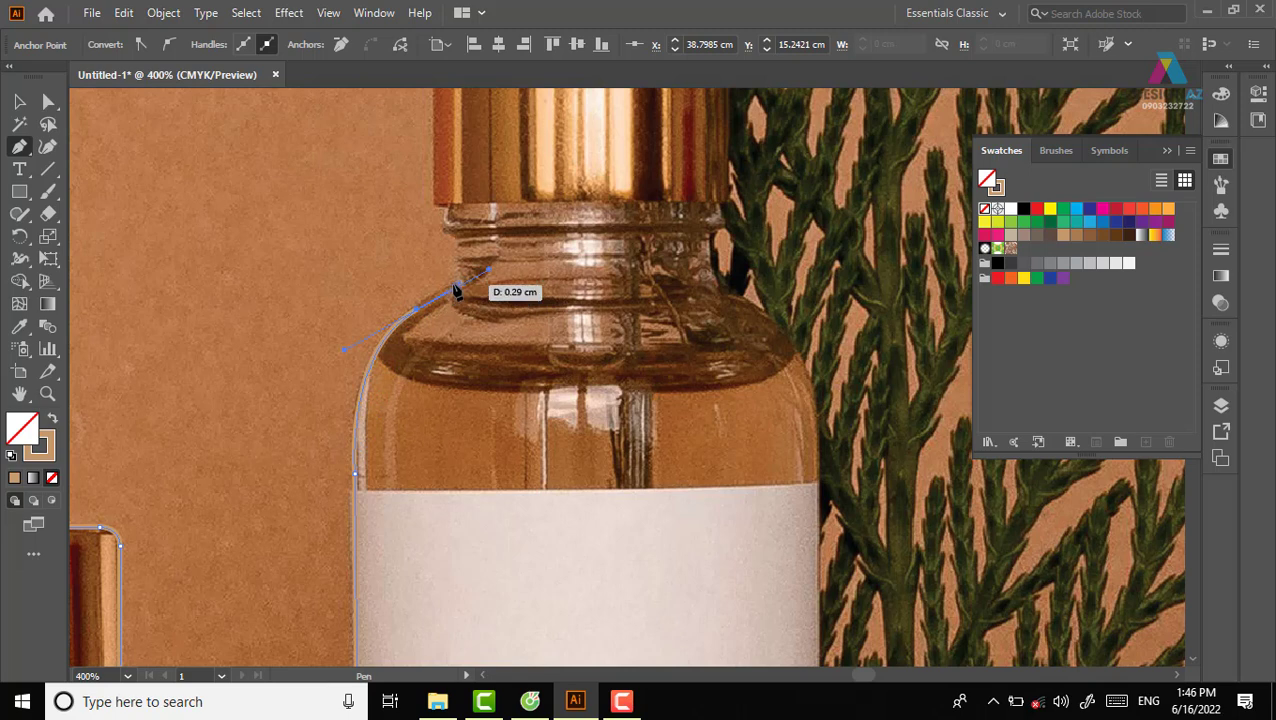
{"action": "left_click", "coordinate": [416, 308]}
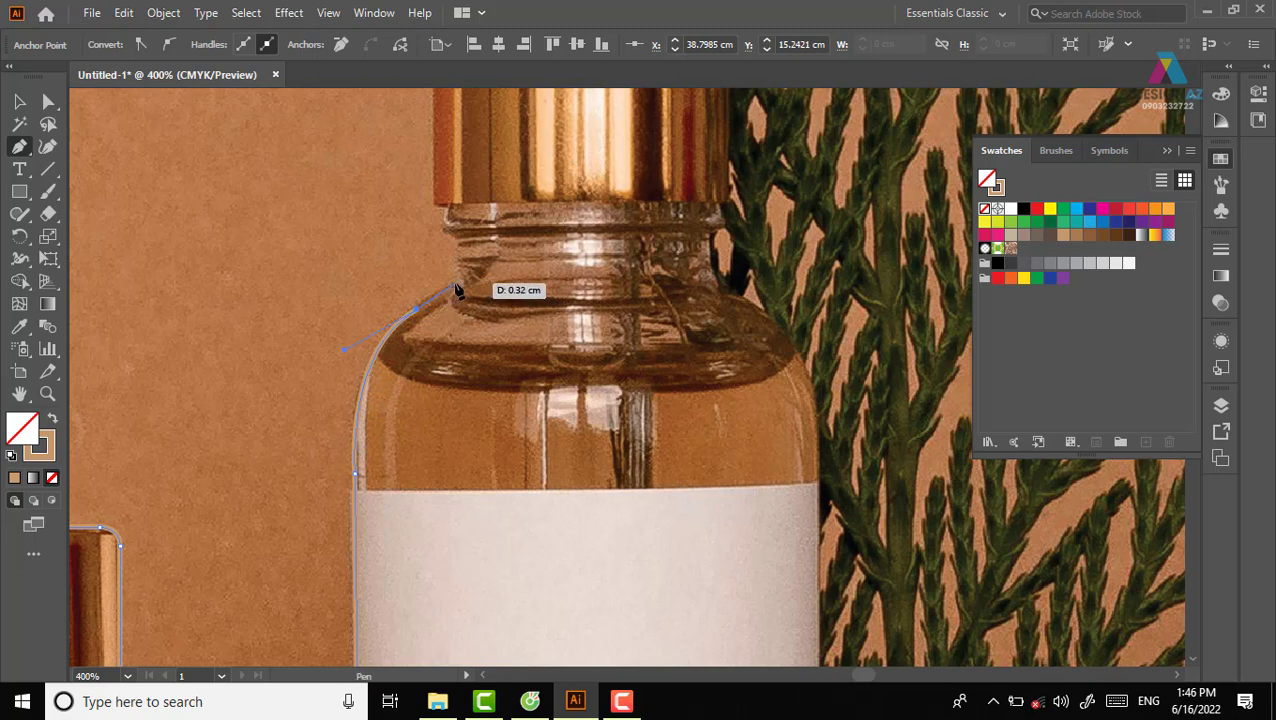
Step: Add anchors up the second bottle's neck to its cap's top-left corner
{"action": "left_click", "coordinate": [455, 284]}
{"action": "left_click_drag", "start_coordinate": [452, 237], "coordinate": [447, 212]}
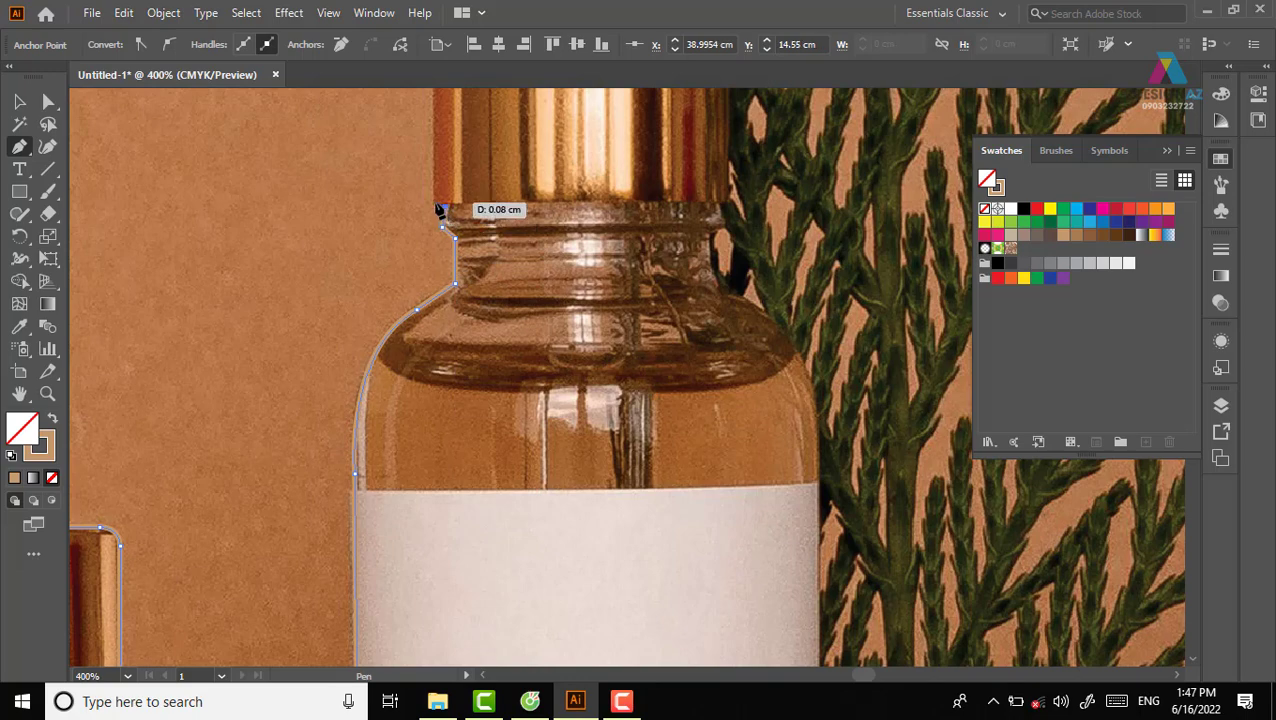
{"action": "mouse_move", "coordinate": [481, 166]}
{"action": "left_mouse_down"}
{"action": "mouse_move", "coordinate": [481, 466]}
{"action": "mouse_move", "coordinate": [432, 308]}
{"action": "left_mouse_up"}
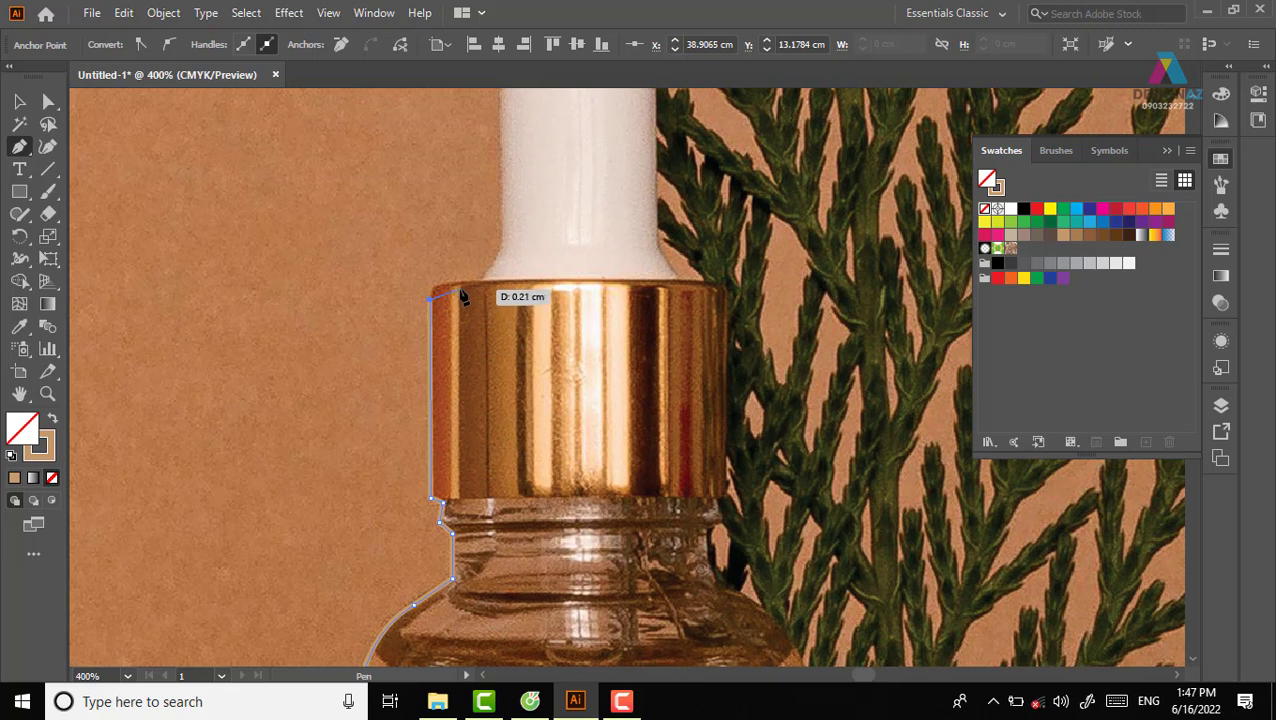
{"action": "mouse_move", "coordinate": [431, 289]}
{"action": "left_mouse_down"}
{"action": "mouse_move", "coordinate": [492, 283]}
{"action": "mouse_move", "coordinate": [481, 285]}
{"action": "mouse_move", "coordinate": [507, 247]}
{"action": "mouse_move", "coordinate": [503, 217]}
{"action": "mouse_move", "coordinate": [473, 455]}
{"action": "left_mouse_up"}
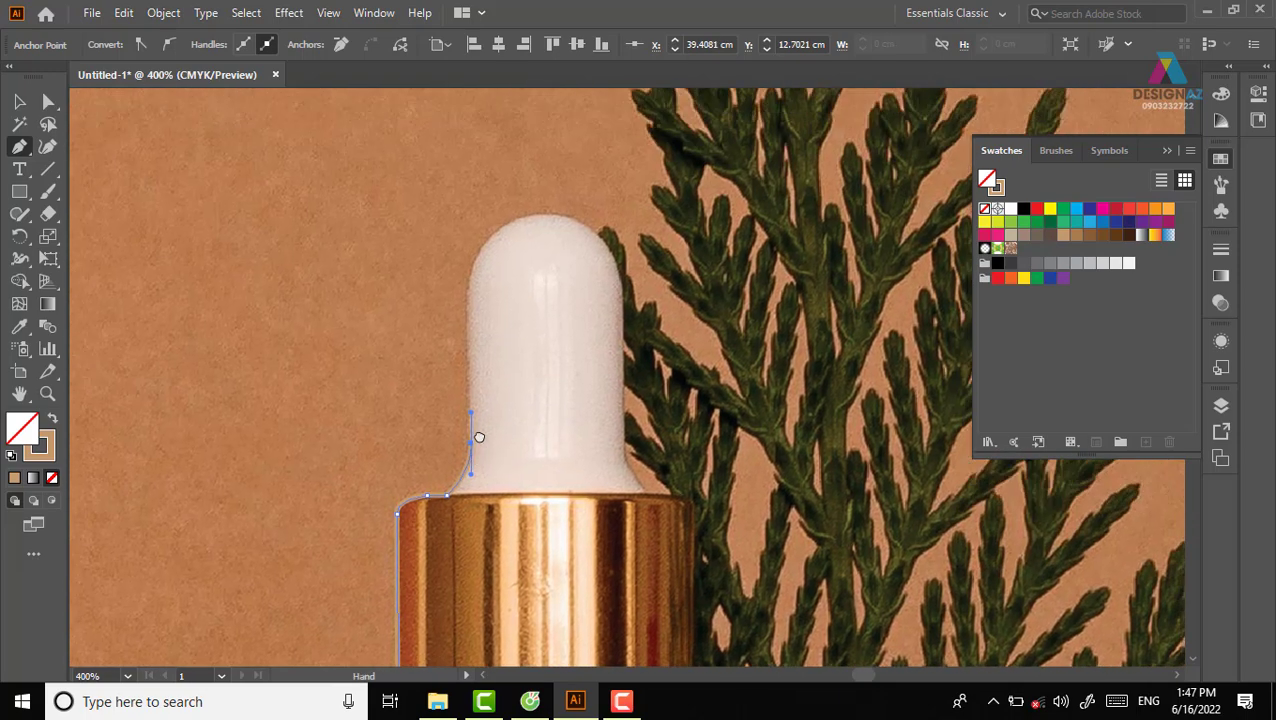
Step: Trace the outline around the dropper bottle's bulb and cap with curved anchors
{"action": "left_click_drag", "start_coordinate": [462, 344], "coordinate": [461, 339]}
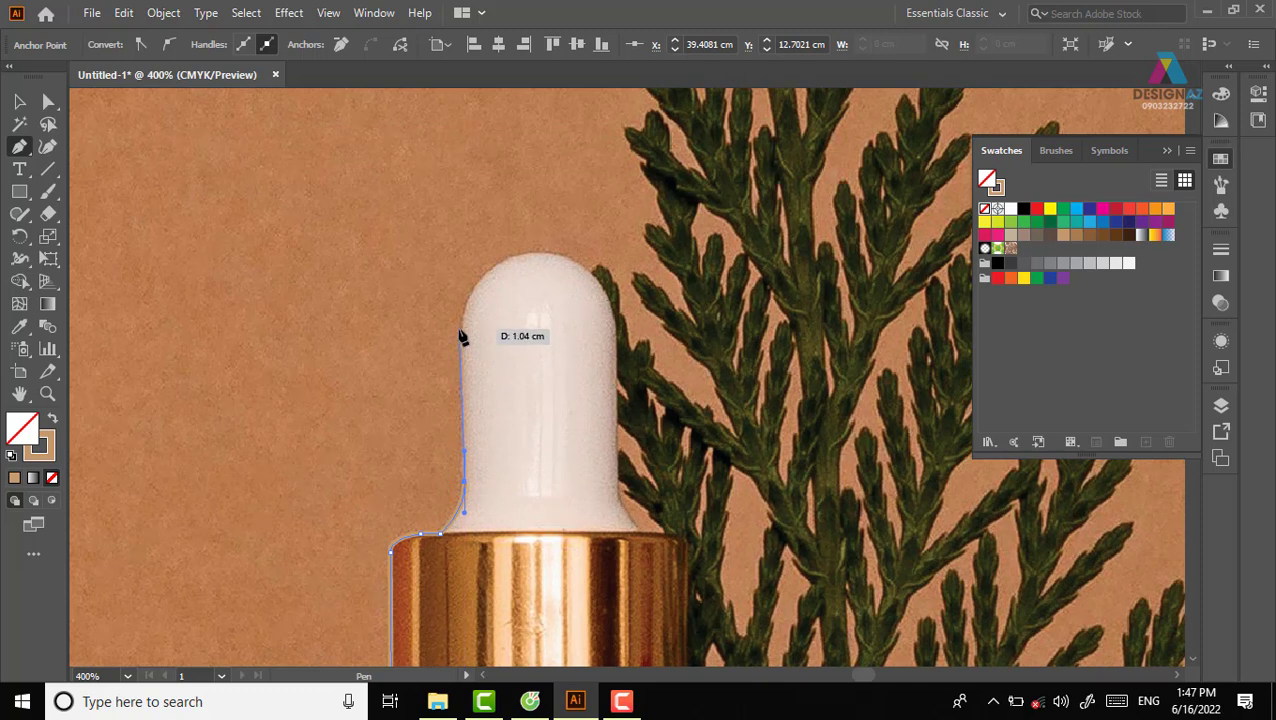
{"action": "left_click", "coordinate": [458, 329]}
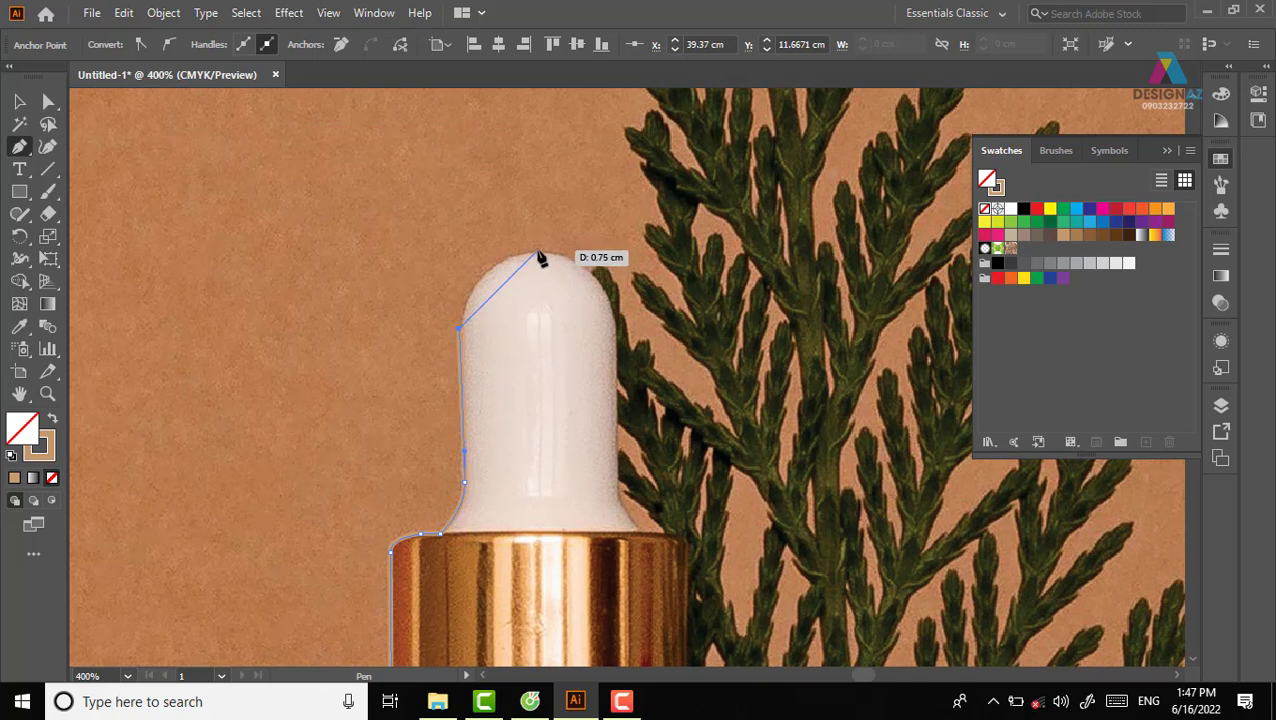
{"action": "left_click_drag", "start_coordinate": [536, 254], "coordinate": [576, 257]}
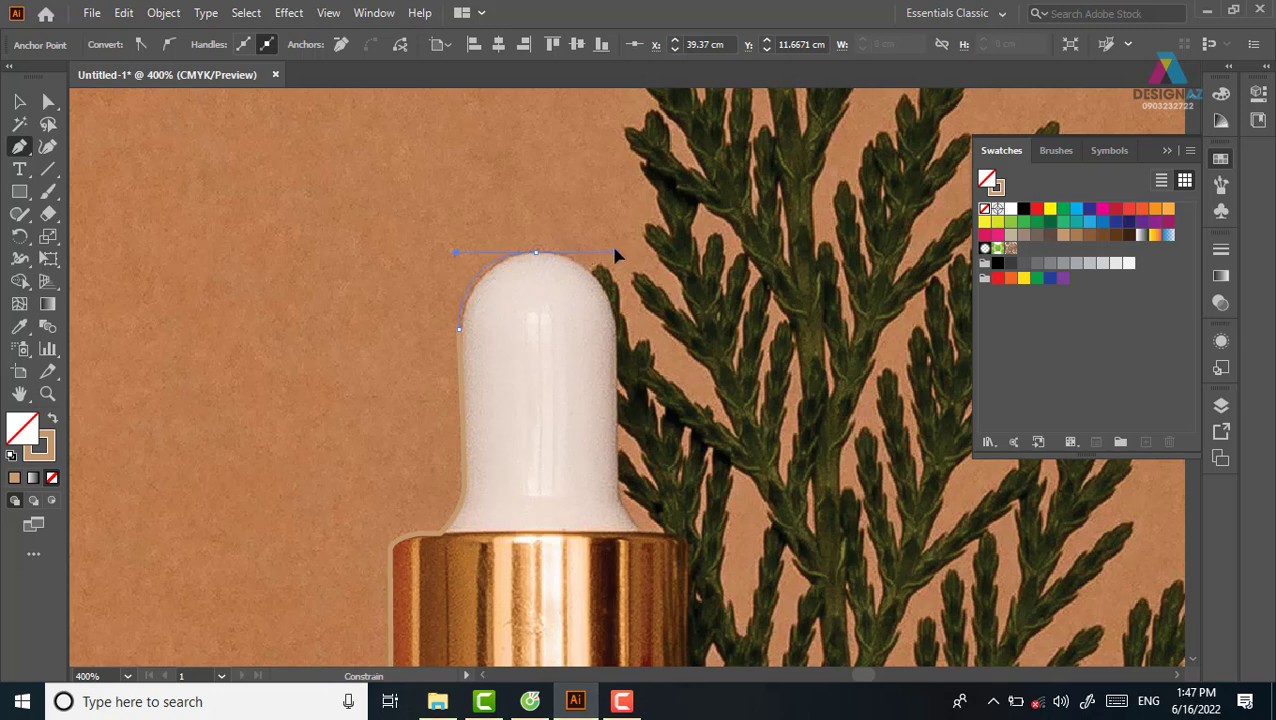
{"action": "left_click", "coordinate": [537, 255]}
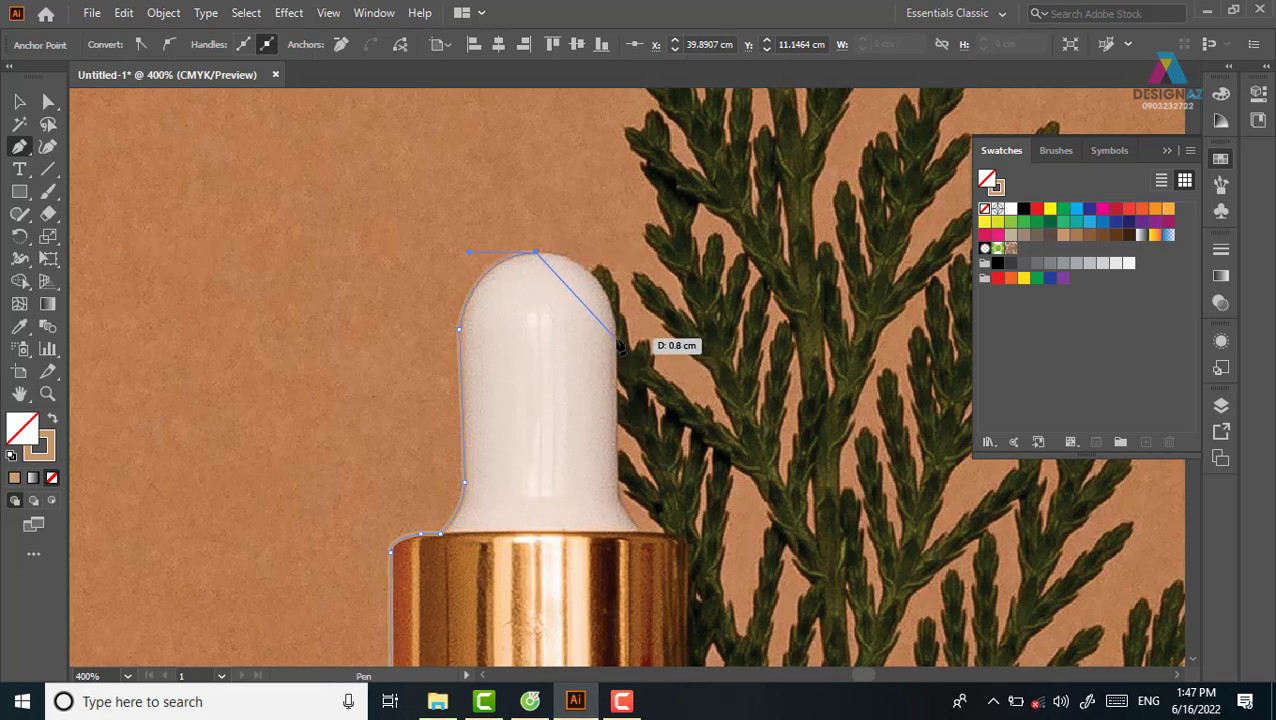
{"action": "mouse_move", "coordinate": [617, 340]}
{"action": "left_mouse_down"}
{"action": "mouse_move", "coordinate": [620, 393]}
{"action": "mouse_move", "coordinate": [630, 375]}
{"action": "left_mouse_up"}
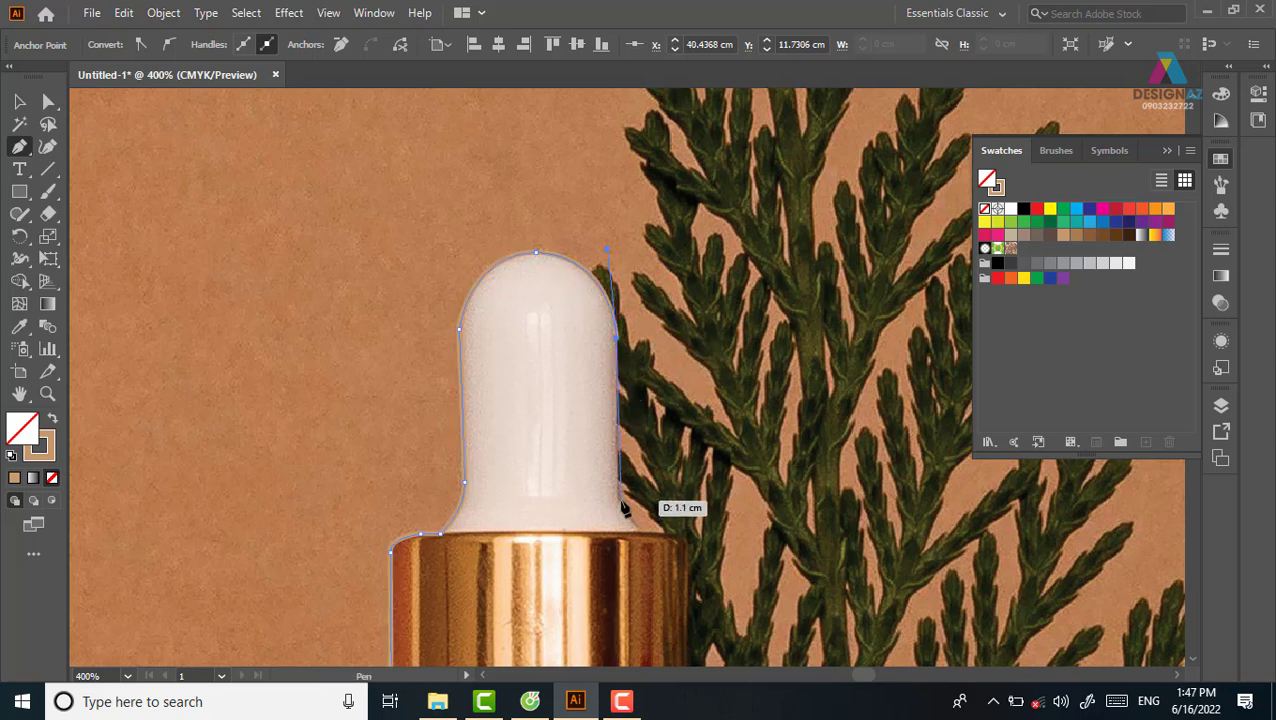
{"action": "left_click", "coordinate": [618, 500]}
{"action": "left_click_drag", "start_coordinate": [620, 505], "coordinate": [540, 379]}
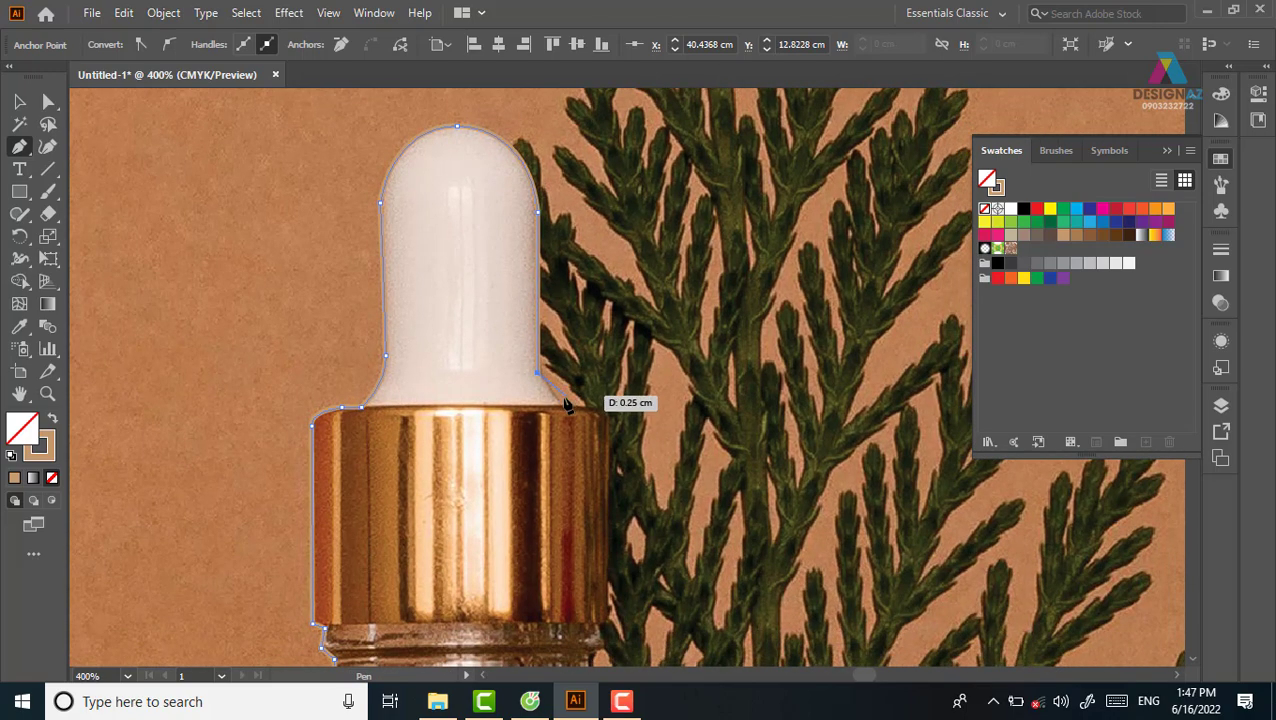
{"action": "left_click", "coordinate": [558, 407]}
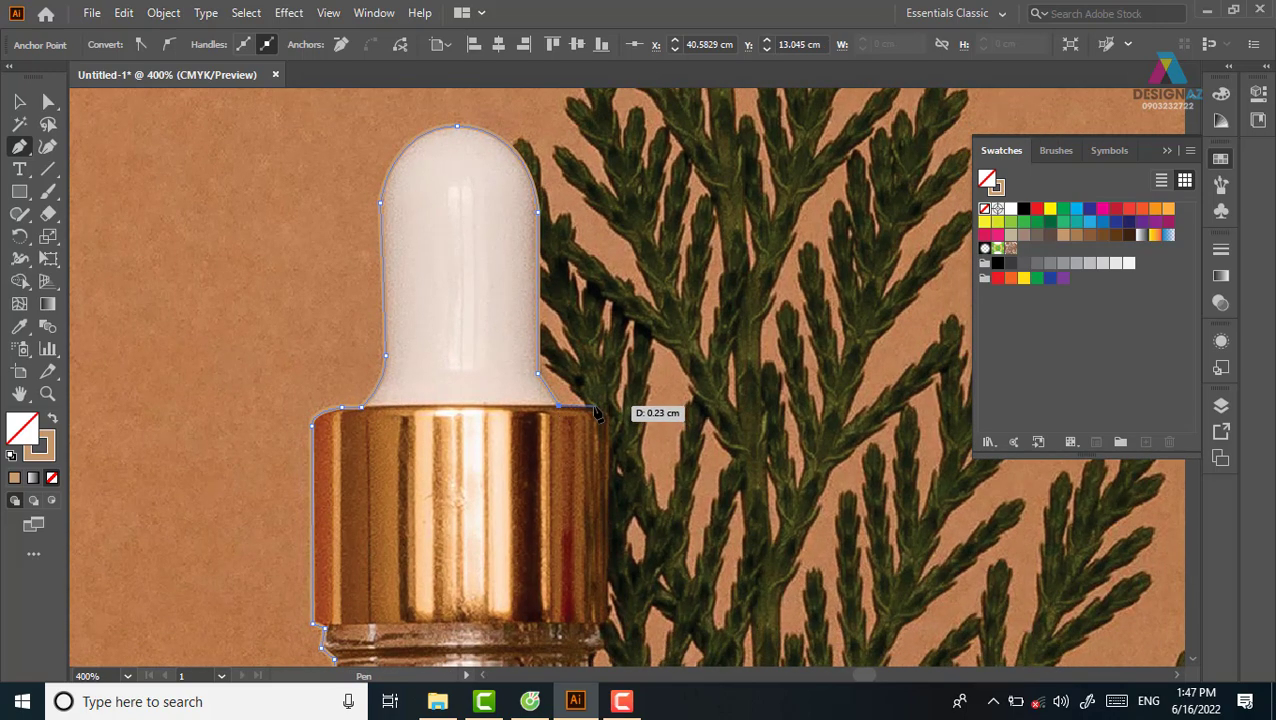
{"action": "left_click", "coordinate": [591, 409]}
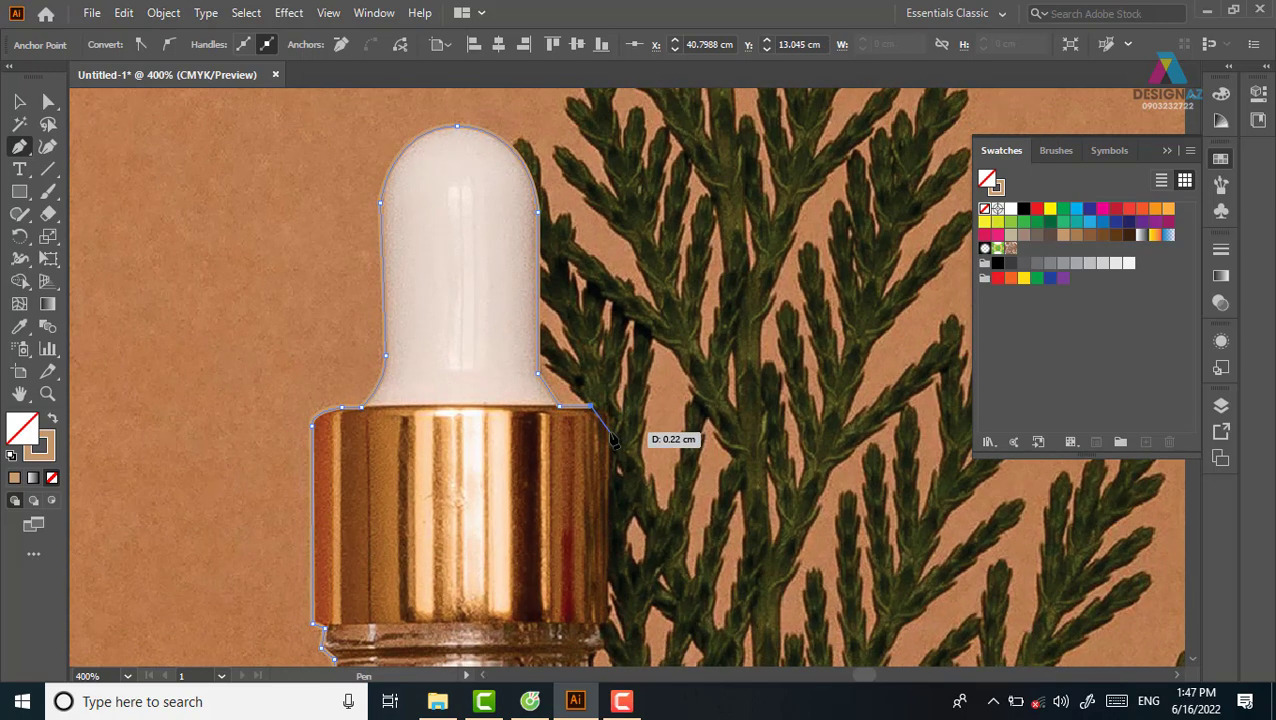
{"action": "left_click_drag", "start_coordinate": [611, 450], "coordinate": [615, 462]}
Step: Continue the outline down the bottle's neck, right shoulder and lower right edge
{"action": "scroll", "coordinate": [615, 465], "scroll_direction": "down", "scroll_amount": 3}
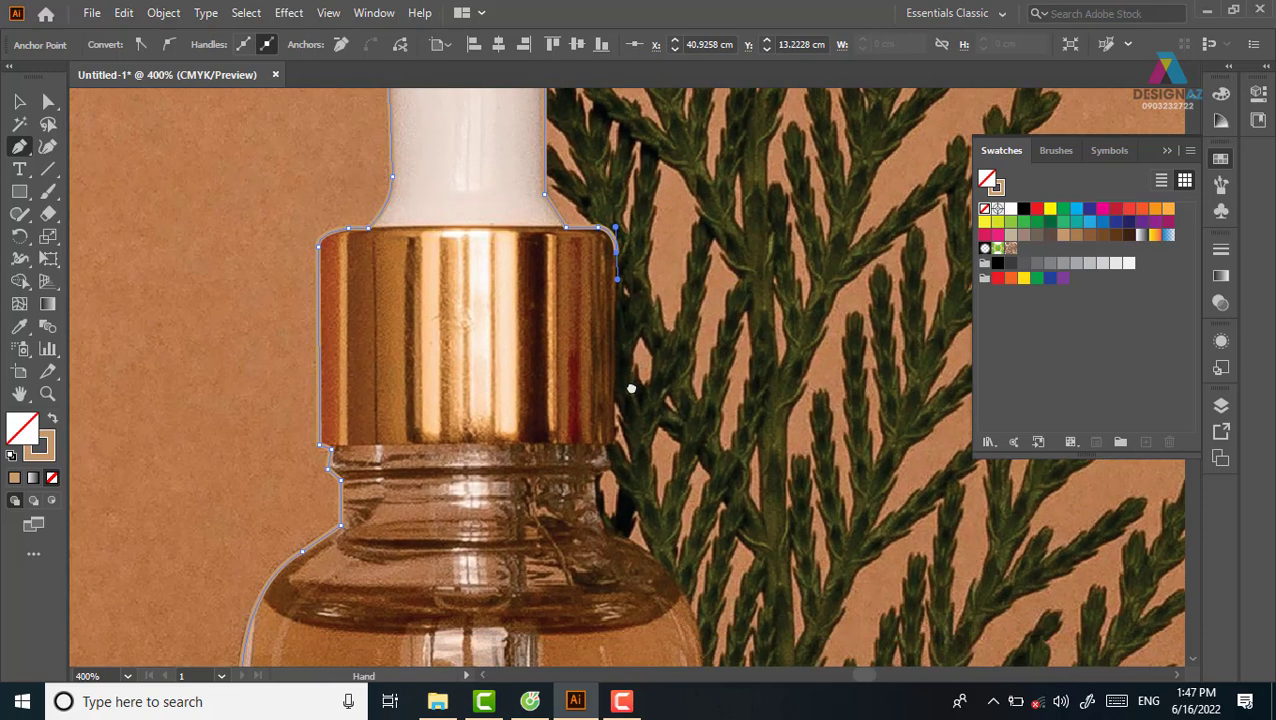
{"action": "left_click", "coordinate": [615, 444]}
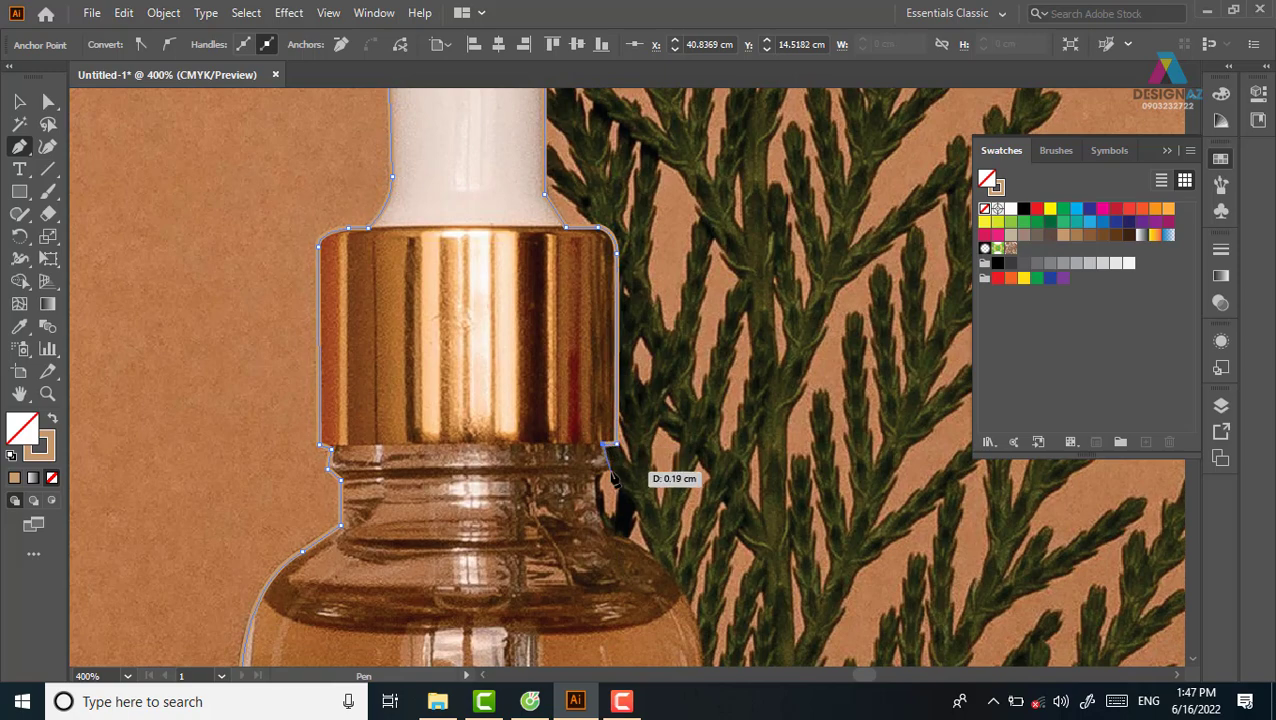
{"action": "left_click", "coordinate": [608, 466]}
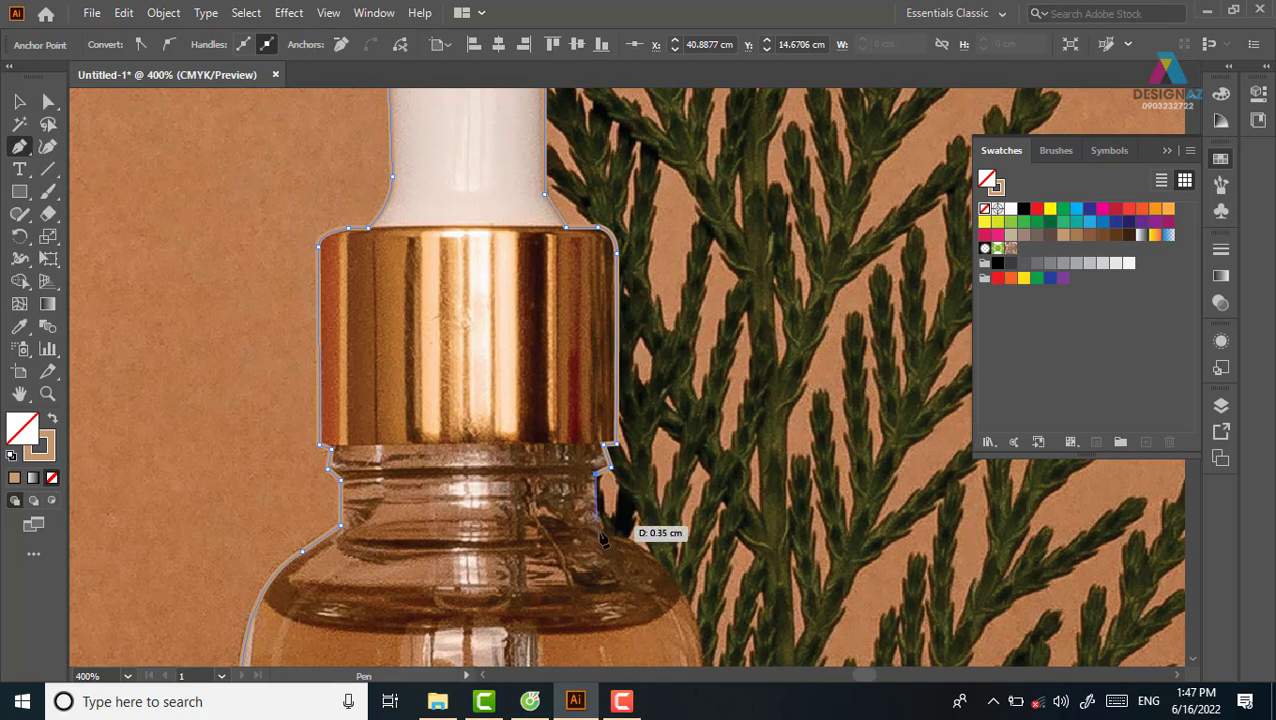
{"action": "scroll", "coordinate": [607, 505], "scroll_direction": "down", "scroll_amount": 2}
{"action": "left_click_drag", "start_coordinate": [610, 437], "coordinate": [630, 452]}
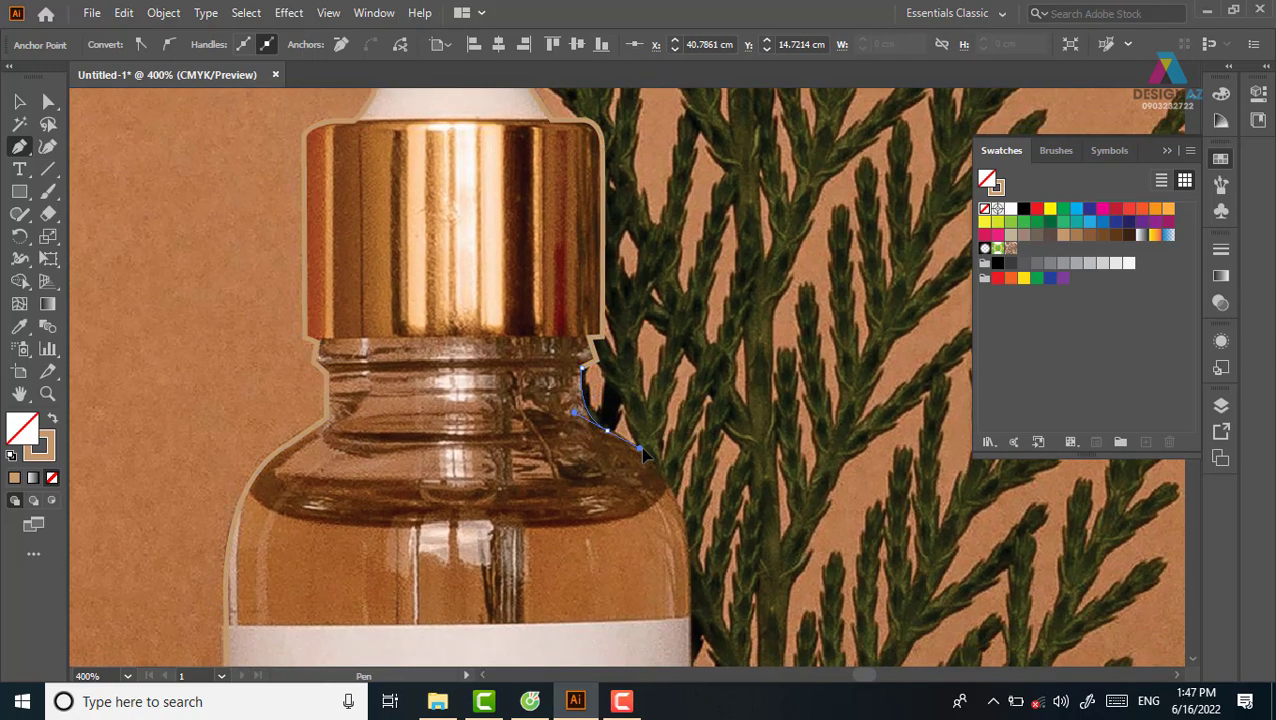
{"action": "scroll", "coordinate": [655, 460], "scroll_direction": "down", "scroll_amount": 4}
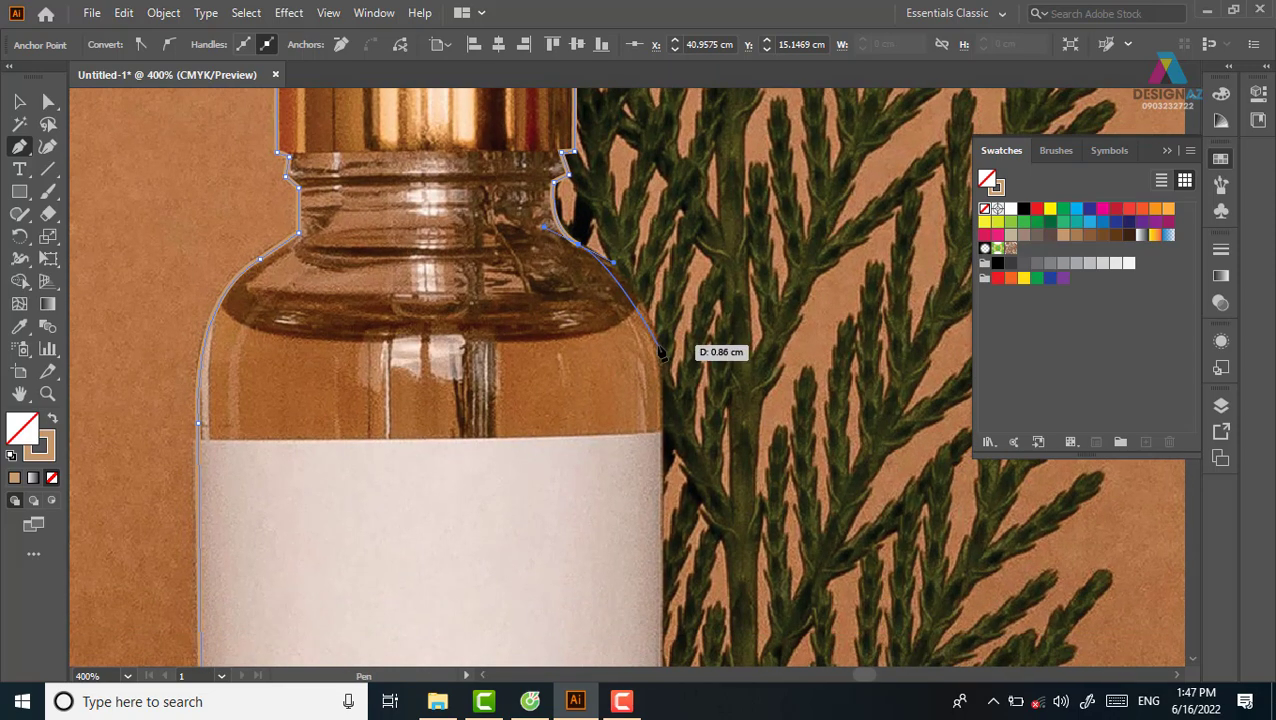
{"action": "left_click_drag", "start_coordinate": [659, 346], "coordinate": [661, 372]}
{"action": "scroll", "coordinate": [664, 396], "scroll_direction": "down", "scroll_amount": 5}
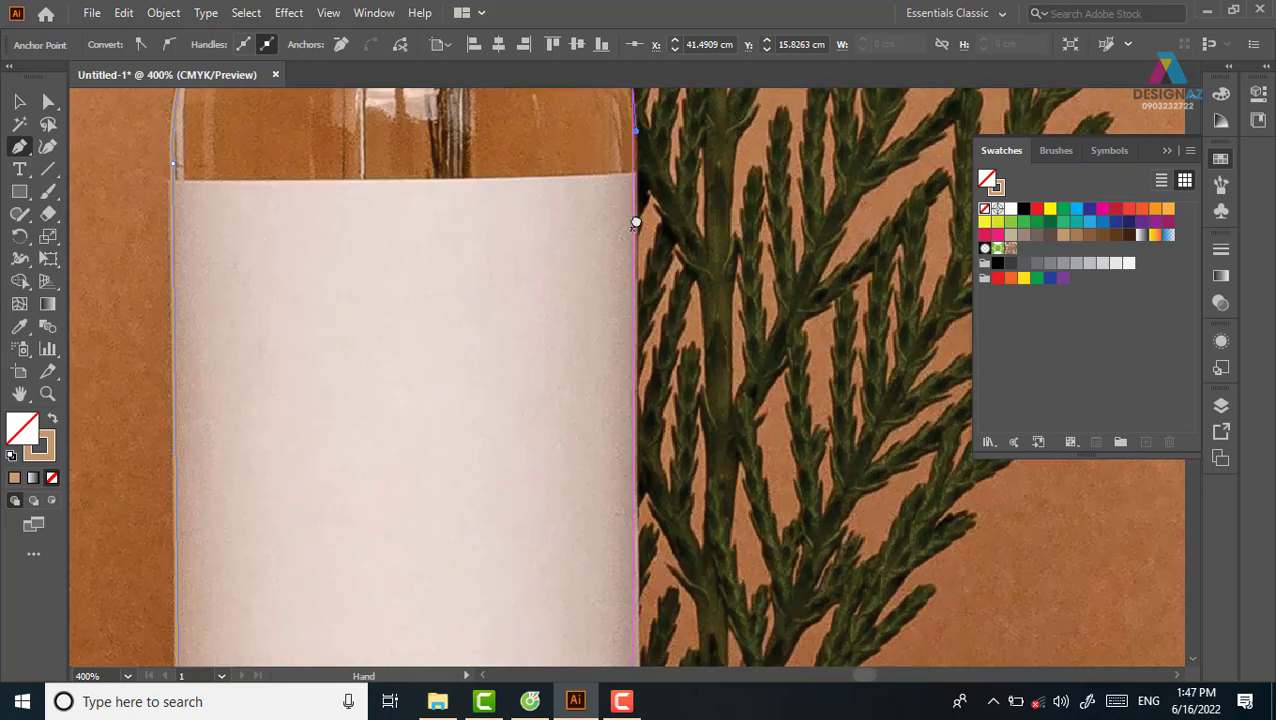
{"action": "scroll", "coordinate": [630, 400], "scroll_direction": "down", "scroll_amount": 5}
{"action": "left_click_drag", "start_coordinate": [614, 548], "coordinate": [605, 573]}
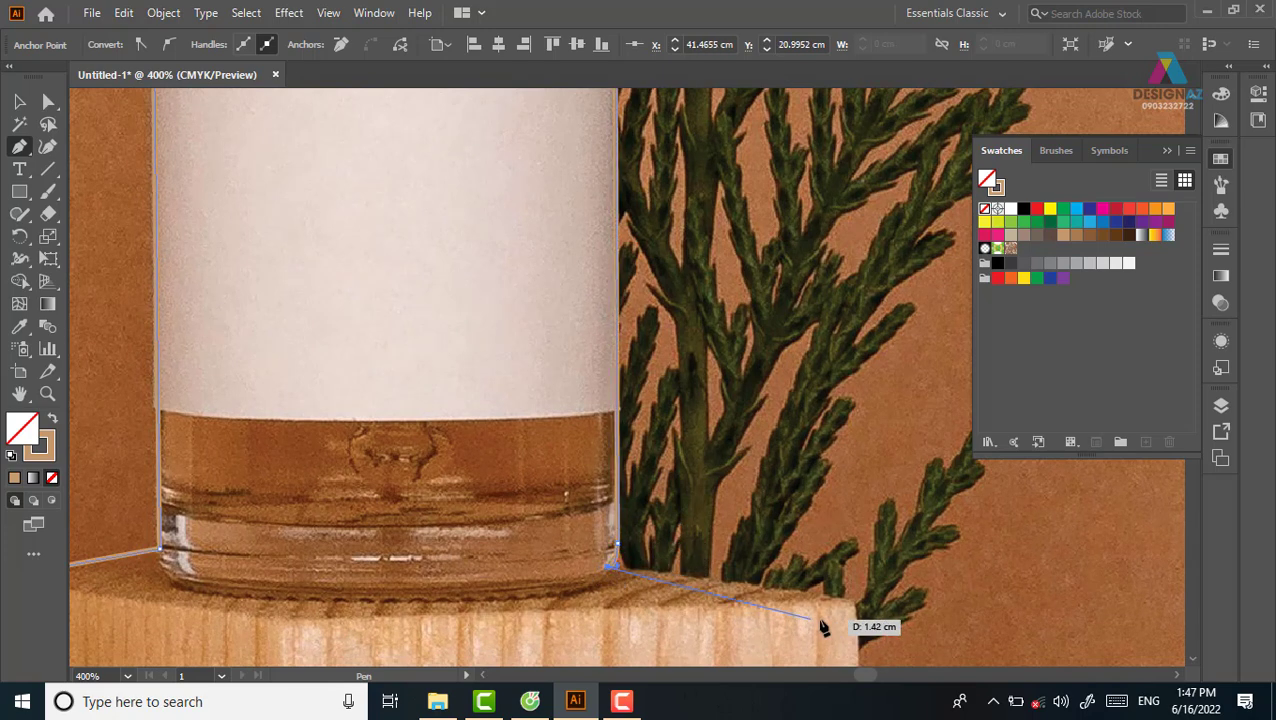
Step: Trace the wooden block's top edge, right corner and bottom edge
{"action": "left_click_drag", "start_coordinate": [853, 603], "coordinate": [706, 205]}
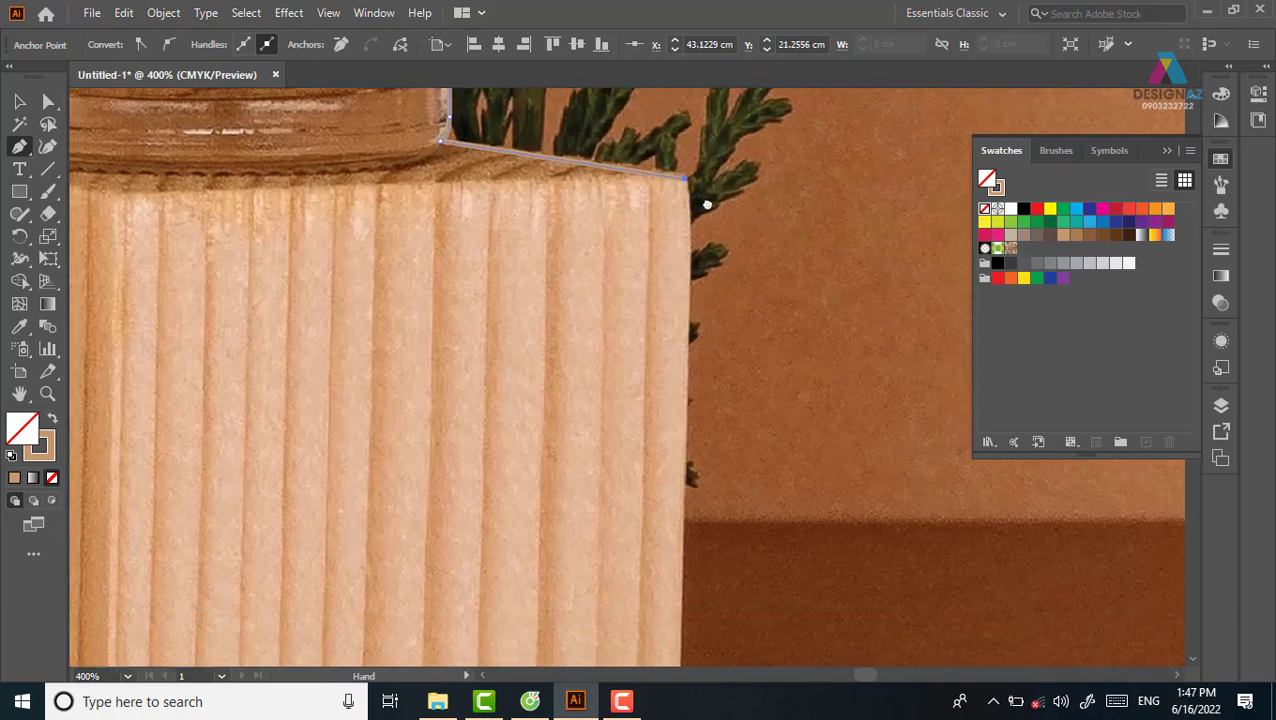
{"action": "left_click_drag", "start_coordinate": [709, 407], "coordinate": [690, 124]}
{"action": "mouse_move", "coordinate": [641, 528]}
{"action": "left_mouse_down"}
{"action": "mouse_move", "coordinate": [613, 563]}
{"action": "mouse_move", "coordinate": [586, 557]}
{"action": "mouse_move", "coordinate": [607, 561]}
{"action": "left_mouse_up"}
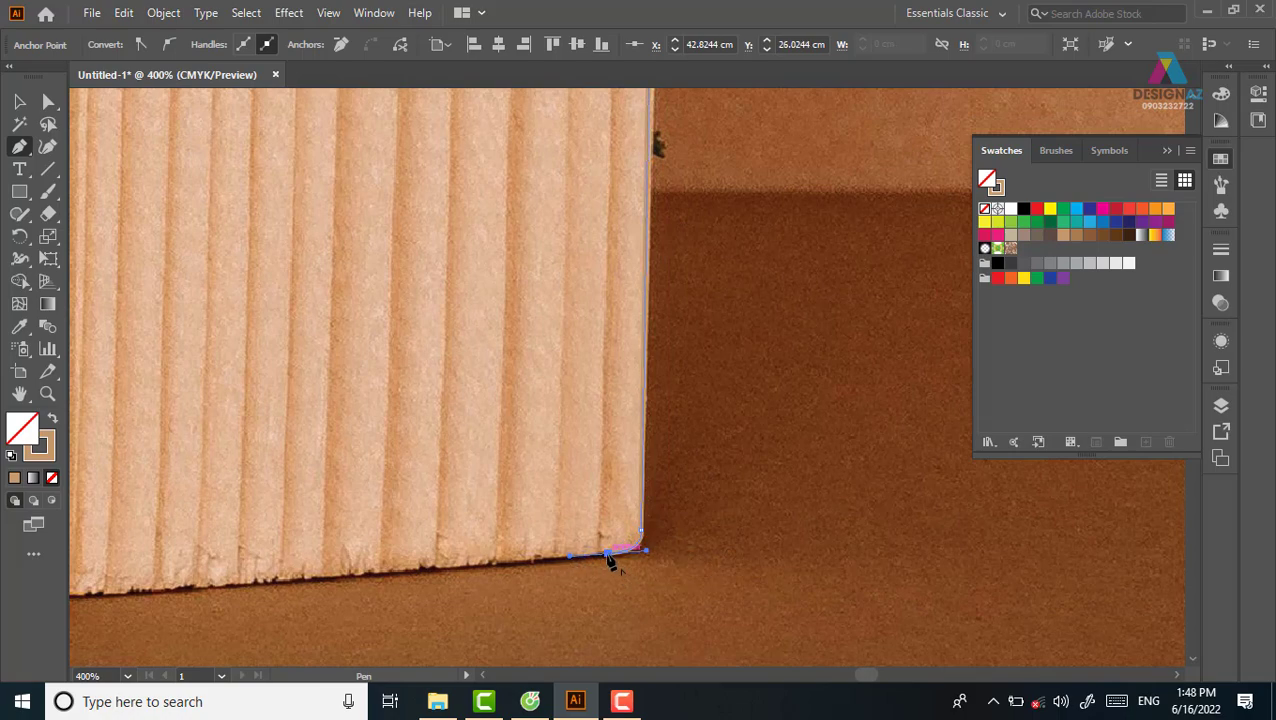
{"action": "left_click_drag", "start_coordinate": [293, 558], "coordinate": [916, 443]}
{"action": "left_click_drag", "start_coordinate": [705, 478], "coordinate": [703, 484]}
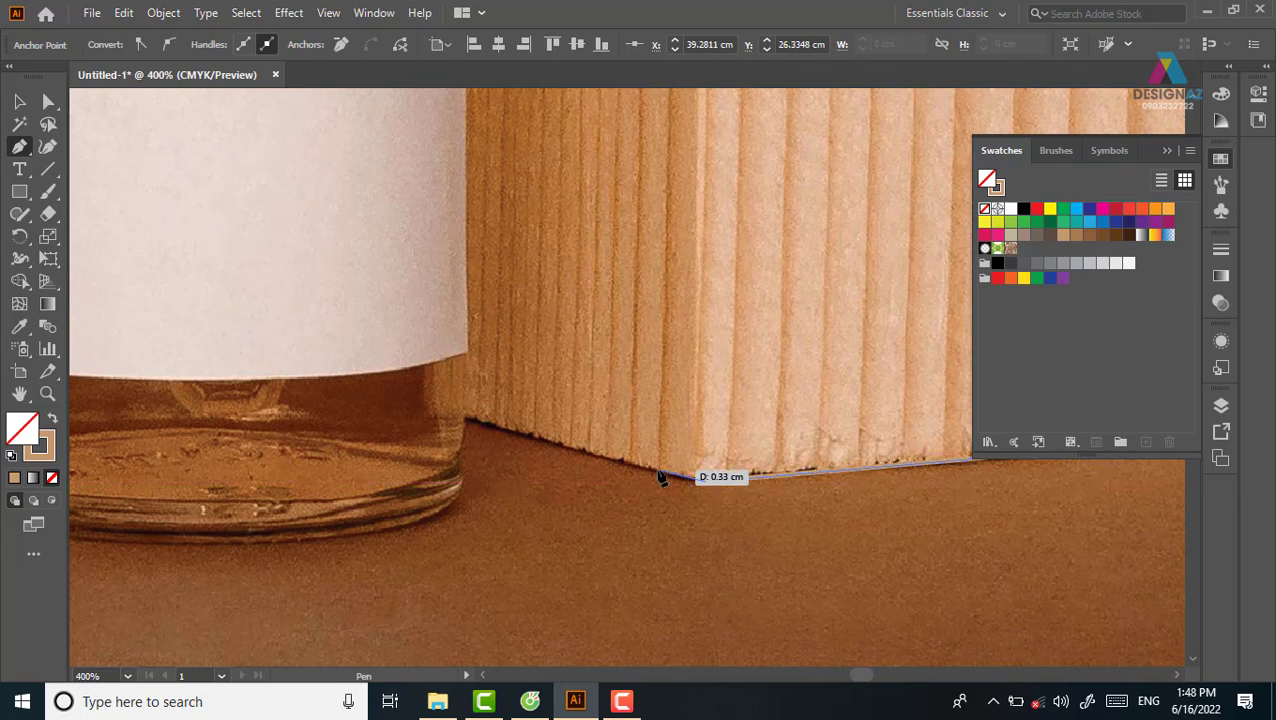
{"action": "left_click_drag", "start_coordinate": [705, 484], "coordinate": [632, 465]}
Step: Curve the outline around the jar's base and close it on the starting anchor
{"action": "left_click", "coordinate": [466, 421]}
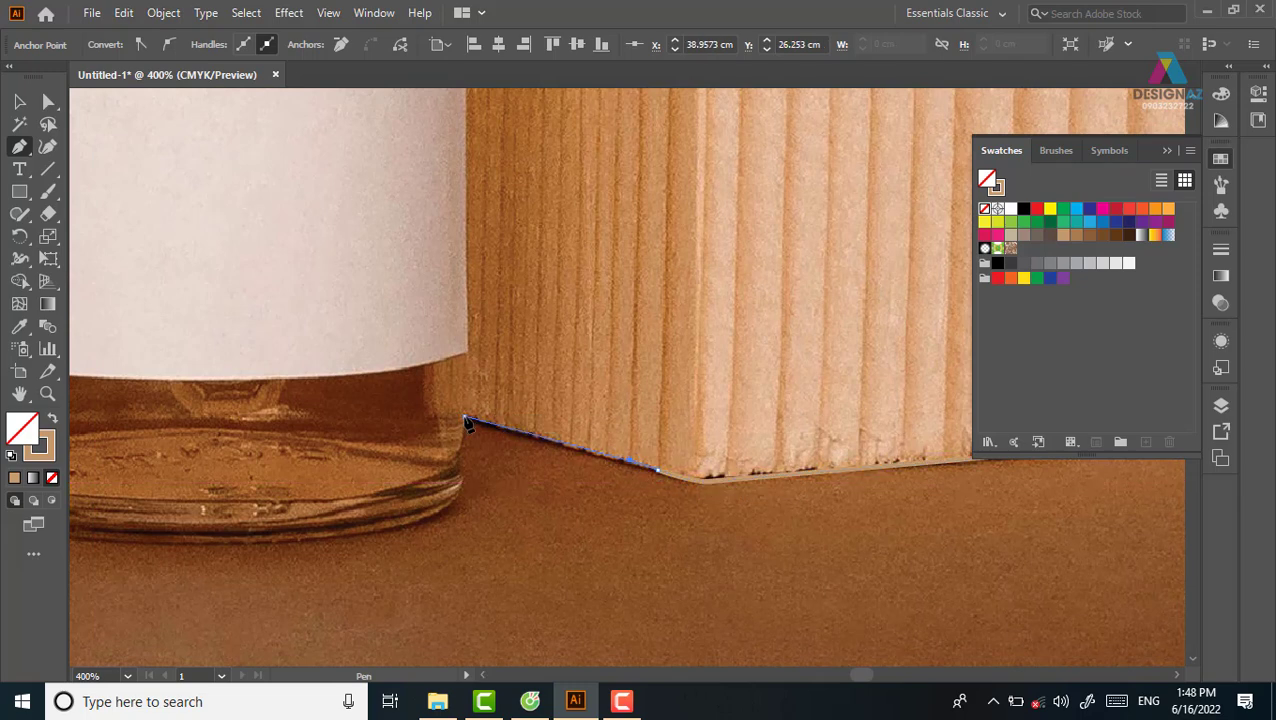
{"action": "left_click_drag", "start_coordinate": [466, 422], "coordinate": [638, 342]}
{"action": "mouse_move", "coordinate": [616, 404]}
{"action": "left_mouse_down"}
{"action": "mouse_move", "coordinate": [603, 447]}
{"action": "mouse_move", "coordinate": [584, 448]}
{"action": "left_mouse_up"}
{"action": "left_click", "coordinate": [560, 455]}
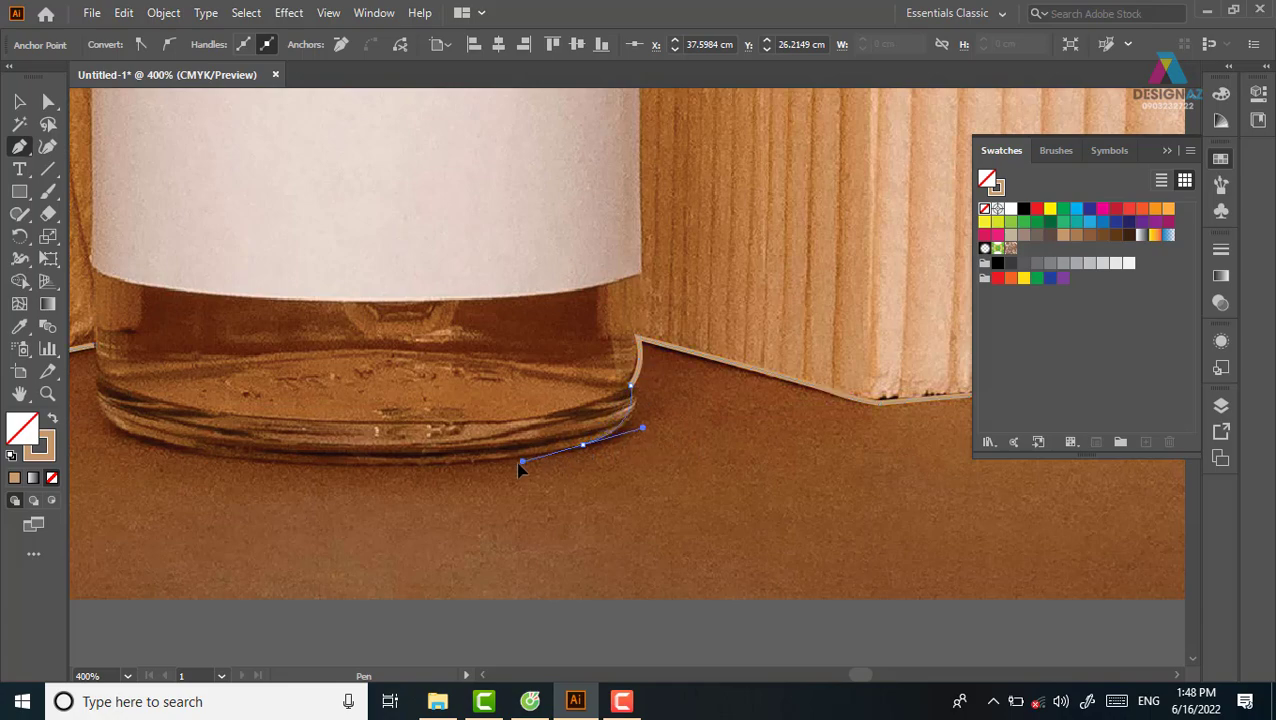
{"action": "left_click_drag", "start_coordinate": [515, 470], "coordinate": [592, 447]}
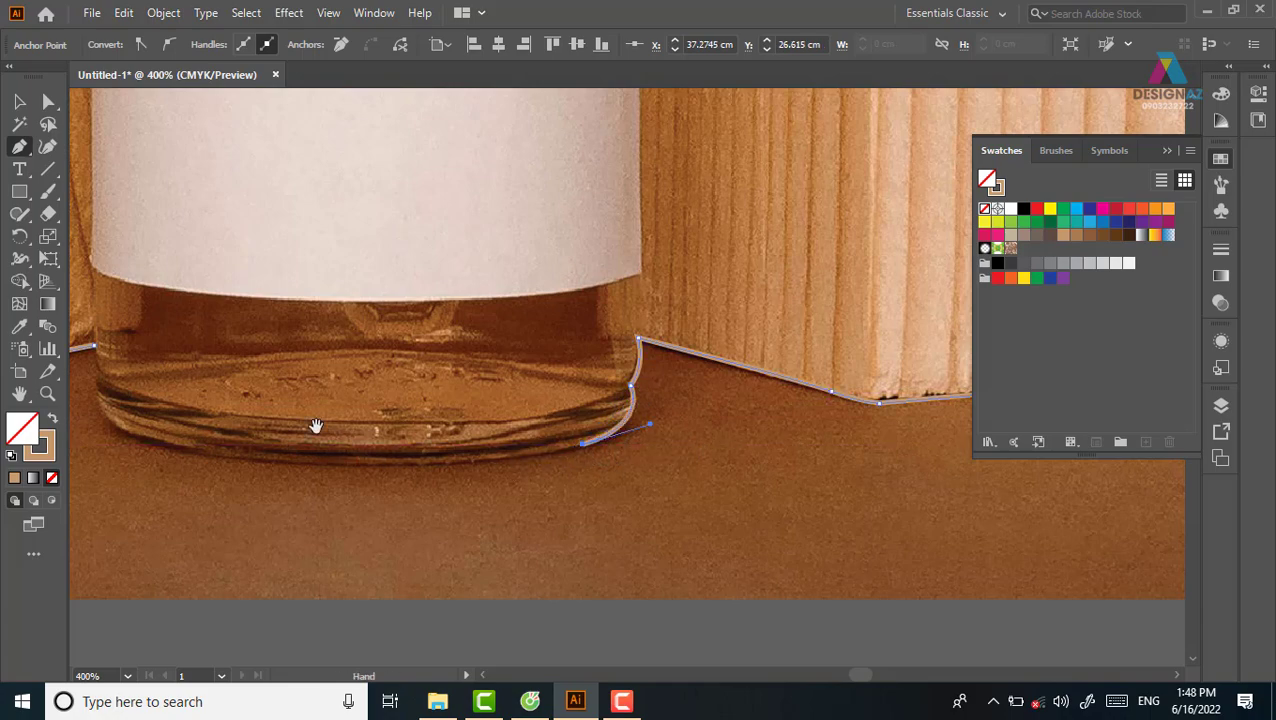
{"action": "left_click_drag", "start_coordinate": [313, 427], "coordinate": [690, 455]}
{"action": "mouse_move", "coordinate": [484, 450]}
{"action": "left_mouse_down"}
{"action": "mouse_move", "coordinate": [463, 427]}
{"action": "mouse_move", "coordinate": [296, 376]}
{"action": "mouse_move", "coordinate": [470, 413]}
{"action": "left_mouse_up"}
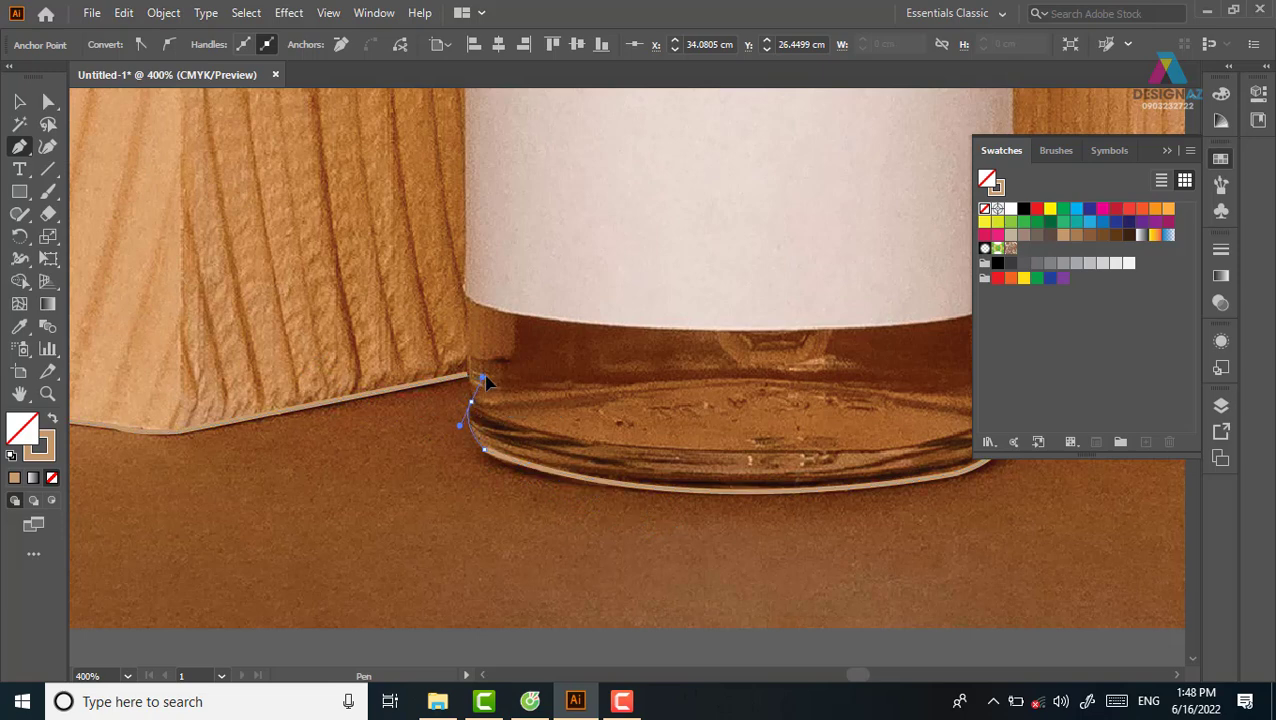
{"action": "left_click", "coordinate": [473, 398]}
{"action": "left_click", "coordinate": [469, 375]}
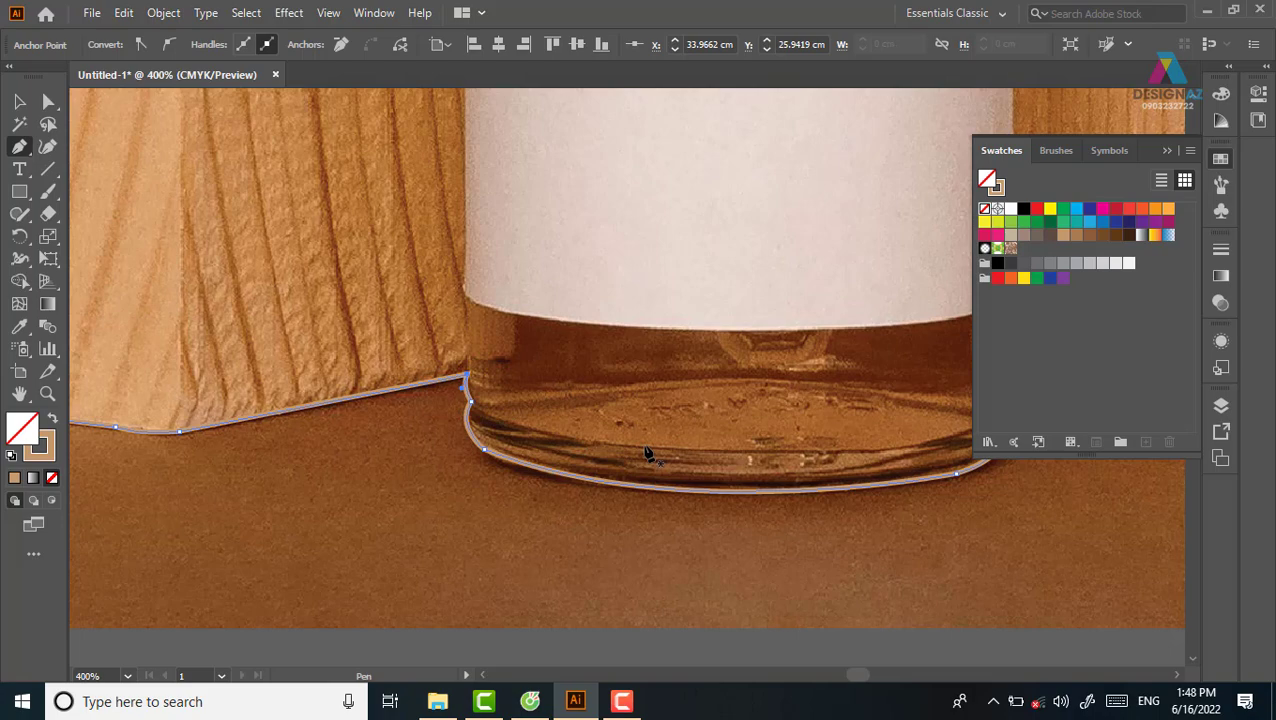
{"action": "key", "text": "ctrl+minus"}
{"action": "key", "text": "ctrl+minus"}
{"action": "key", "text": "ctrl+minus"}
{"action": "key", "text": "ctrl+minus"}
{"action": "key", "text": "ctrl+minus"}
{"action": "key", "text": "ctrl+minus"}
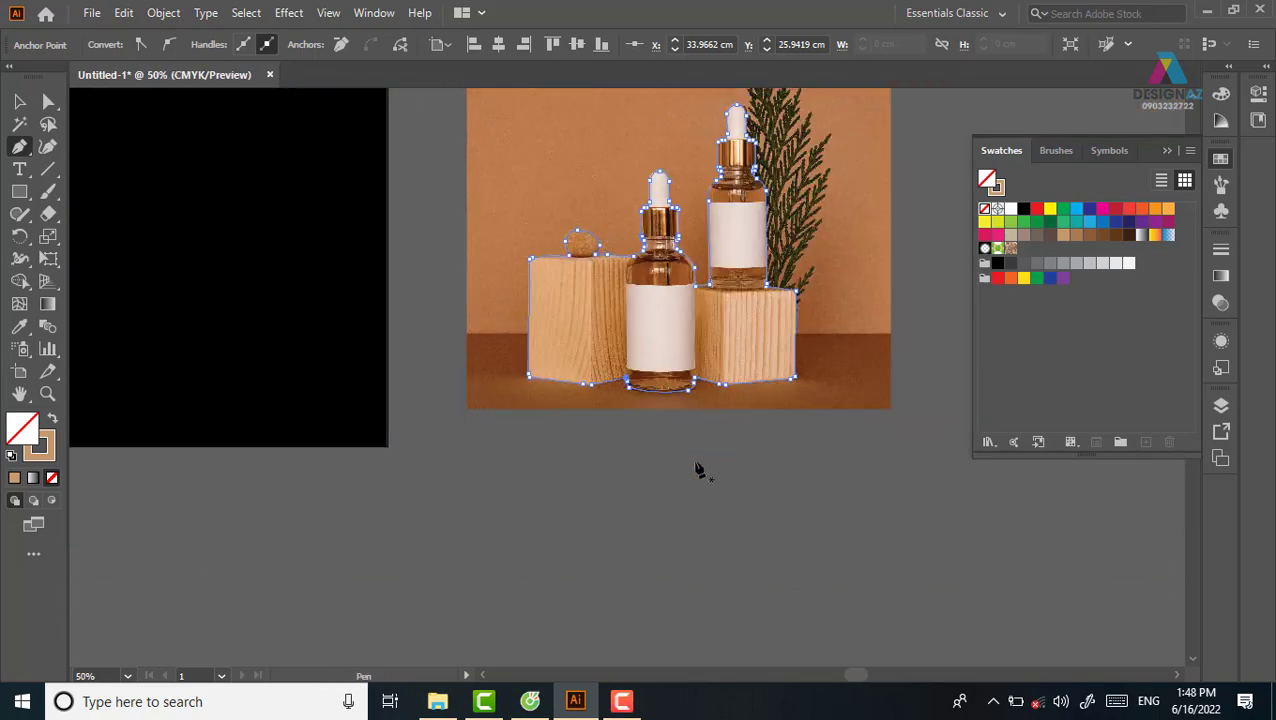
{"action": "key", "text": "v"}
{"action": "key", "text": "ctrl+a"}
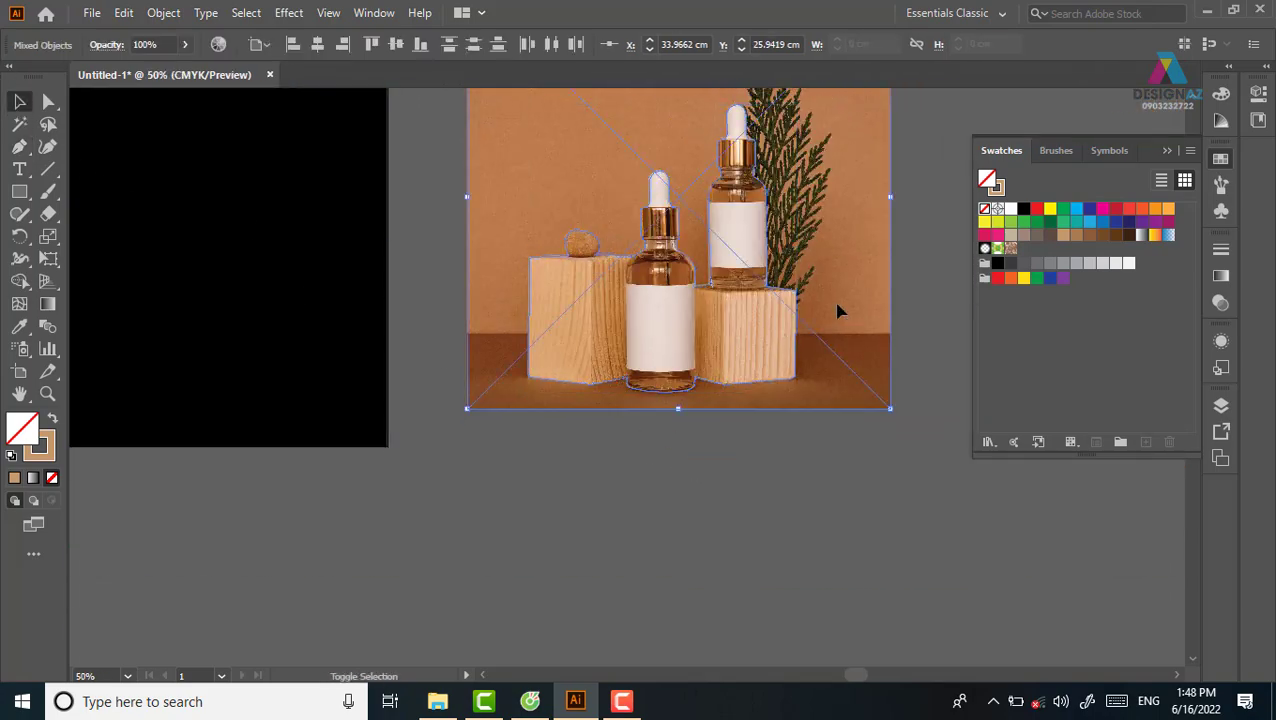
{"action": "key", "text": "a"}
{"action": "key", "text": "ctrl+7"}
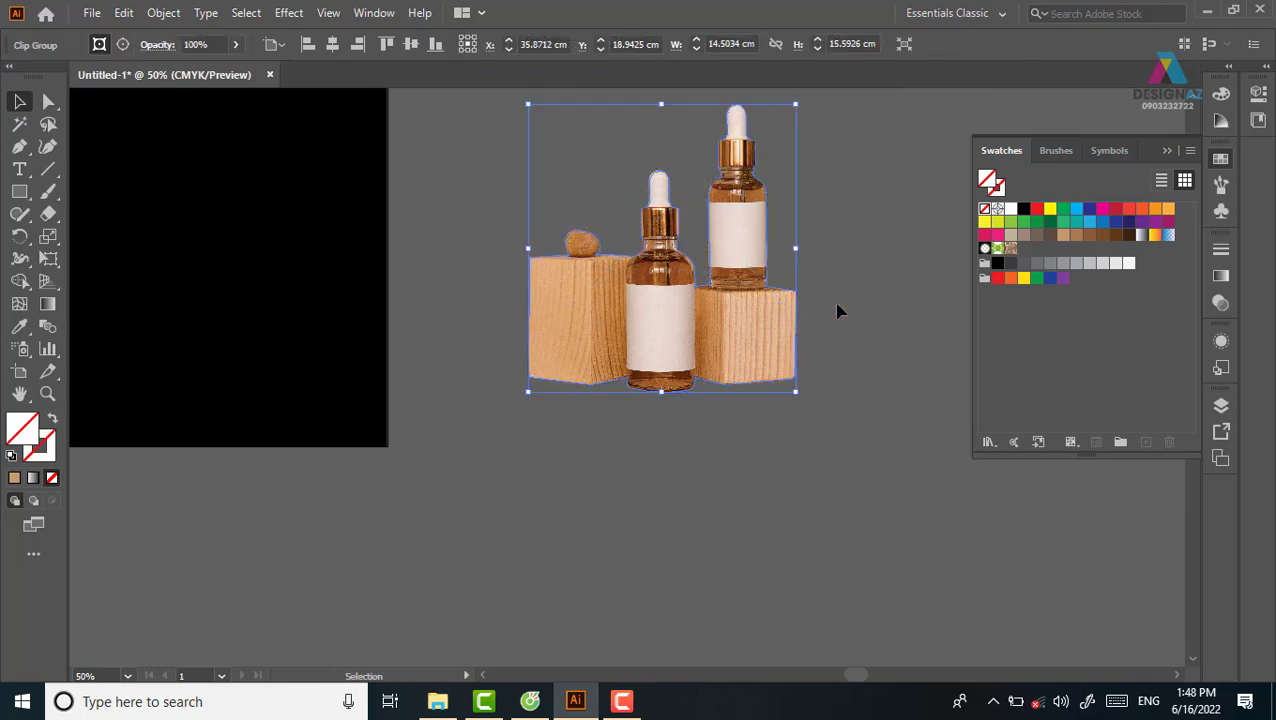
{"action": "key", "text": "v"}
{"action": "key", "text": "ctrl+z"}
{"action": "left_click", "coordinate": [812, 540]}
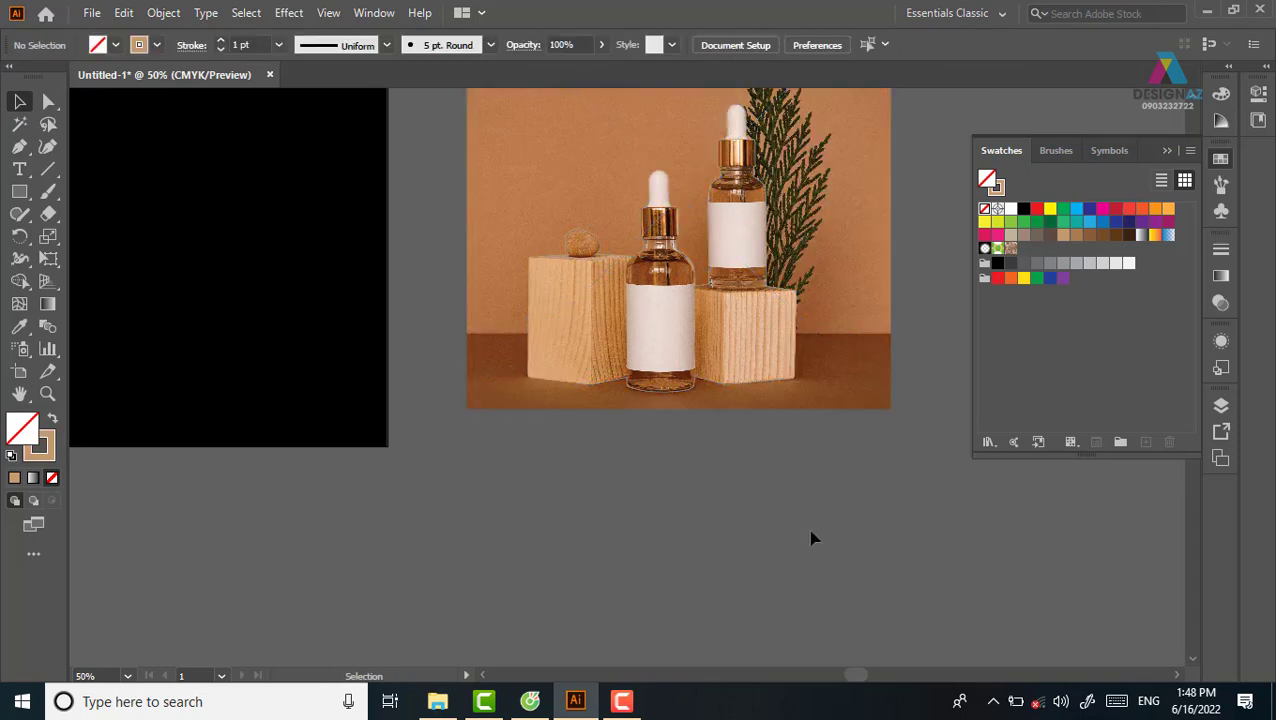
{"action": "key", "text": "ctrl+minus"}
{"action": "key", "text": "ctrl+minus"}
{"action": "left_click", "coordinate": [447, 322]}
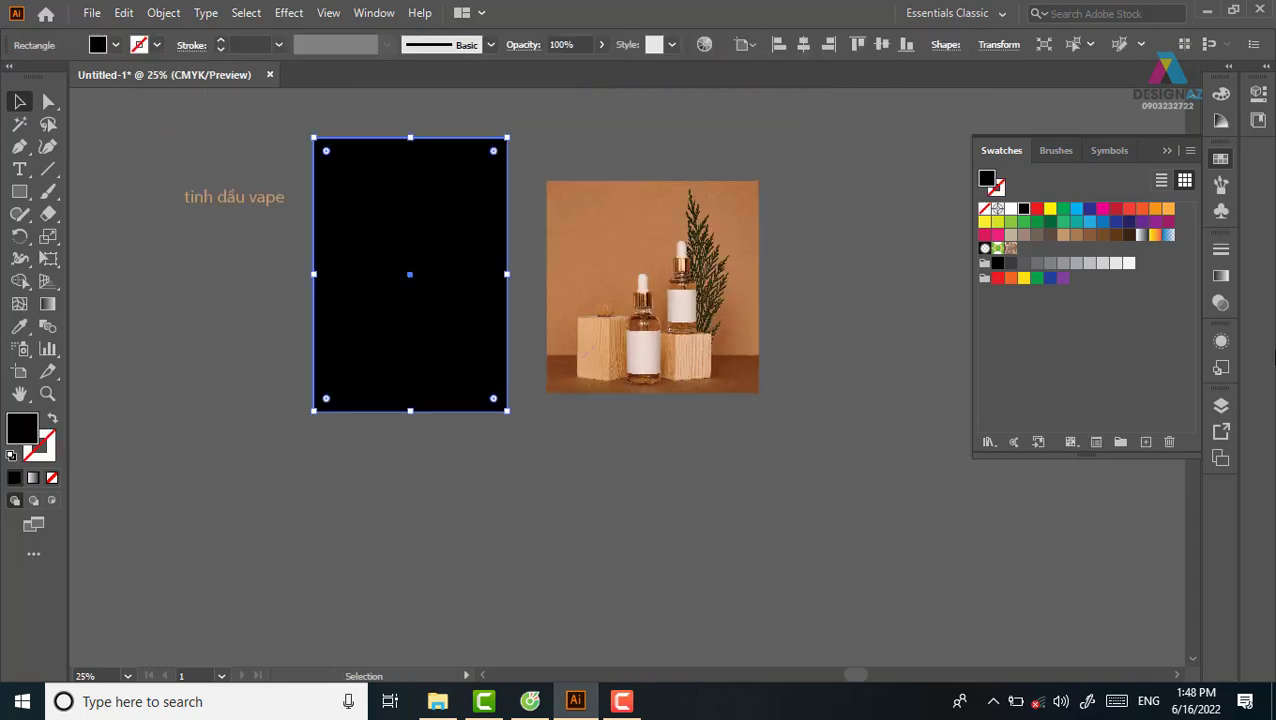
Step: Fill the rectangle with a gradient whose two stops are browns sampled from the photo
{"action": "left_click", "coordinate": [1142, 235]}
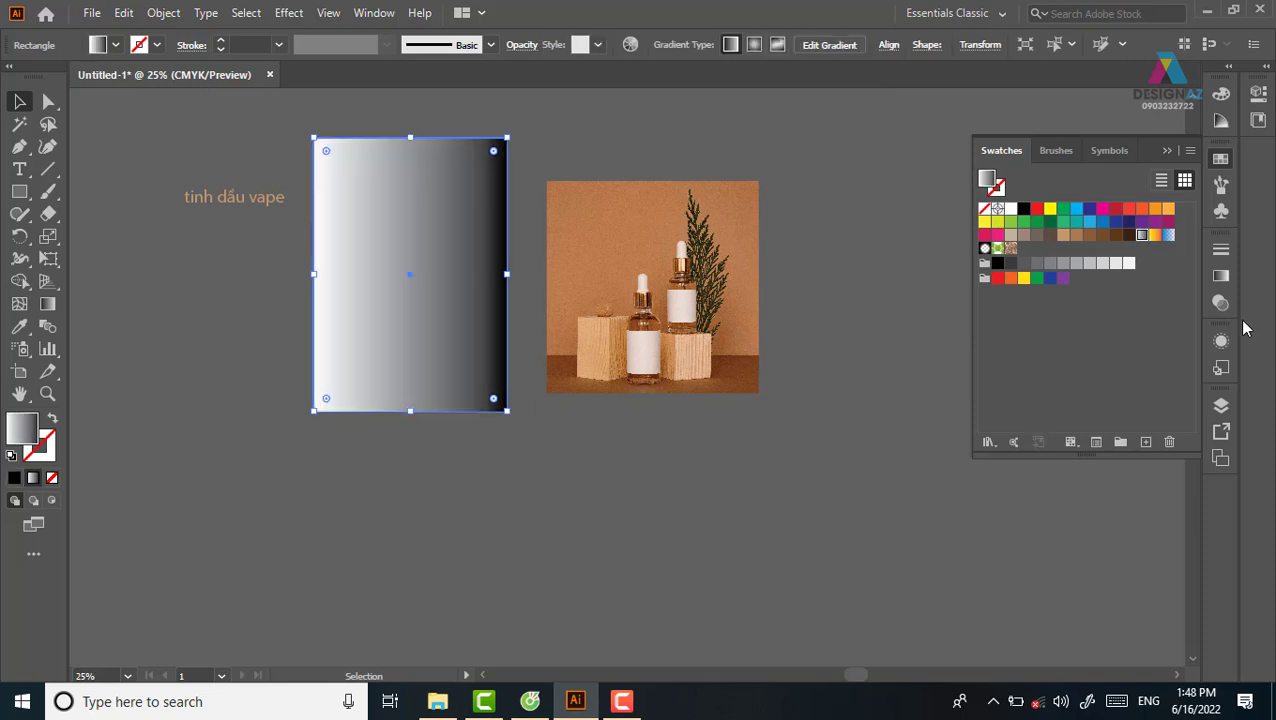
{"action": "left_click", "coordinate": [1221, 277]}
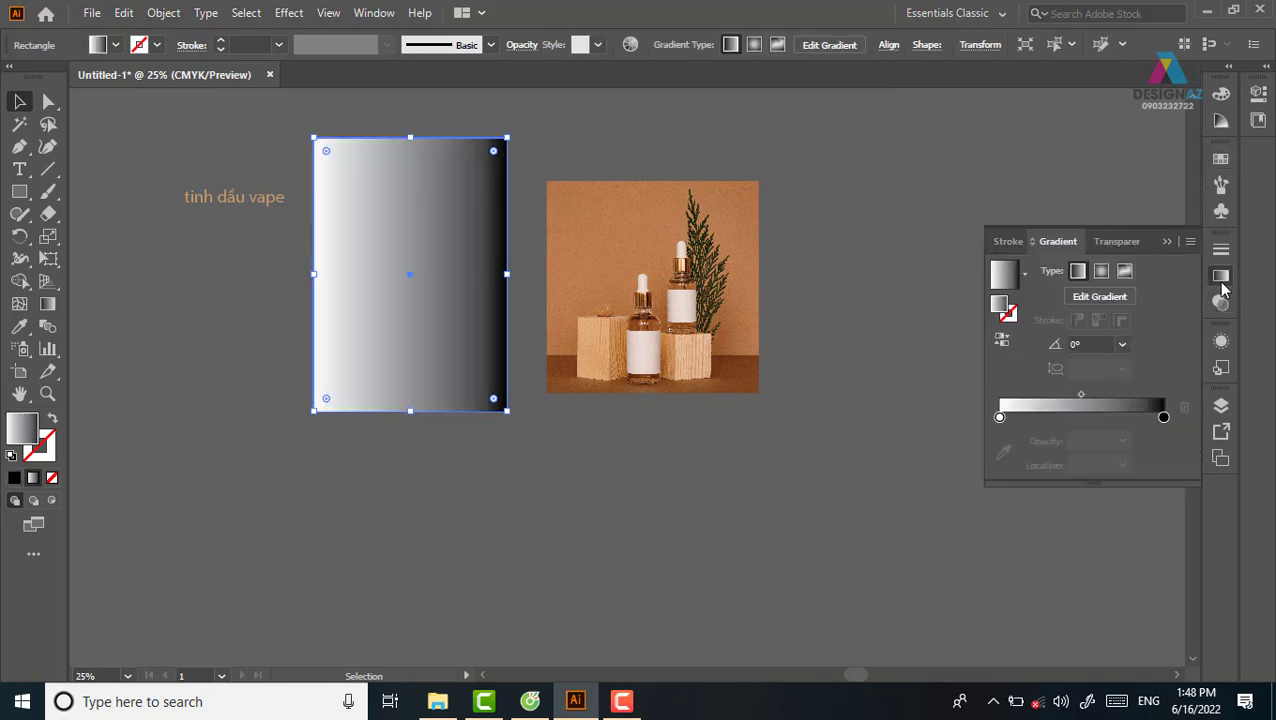
{"action": "left_click", "coordinate": [1164, 418]}
{"action": "key", "text": "i"}
{"action": "left_click", "coordinate": [742, 352], "text": "shift"}
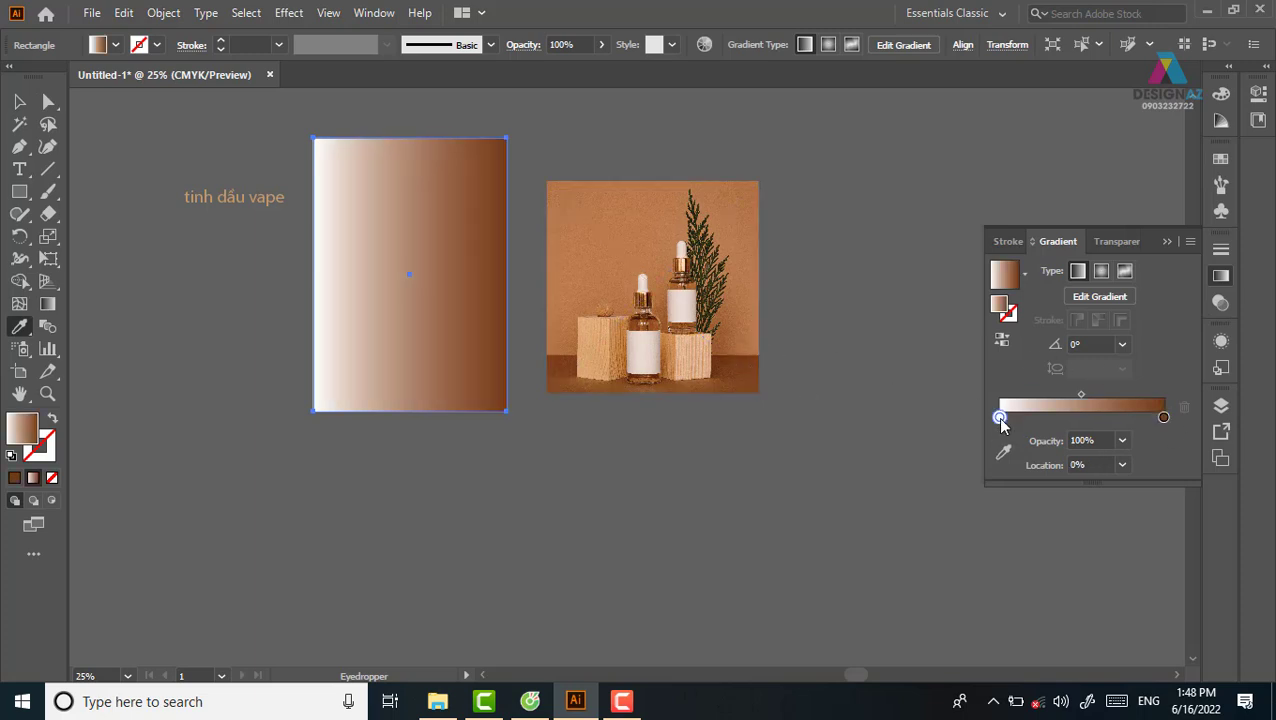
{"action": "left_click", "coordinate": [641, 279], "text": "shift"}
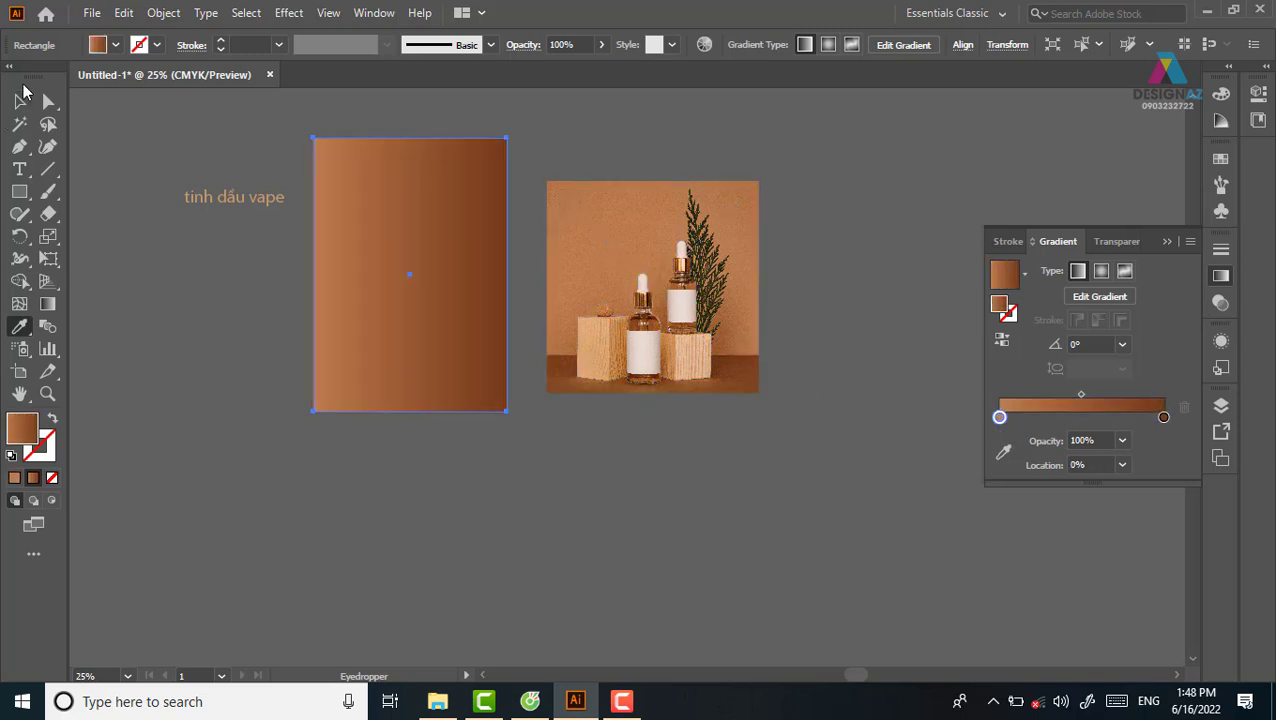
{"action": "left_click", "coordinate": [20, 103]}
Step: Make the gradient radial, drag it to glow near the top, then select photo and outline
{"action": "left_click", "coordinate": [528, 245]}
{"action": "left_click", "coordinate": [466, 268]}
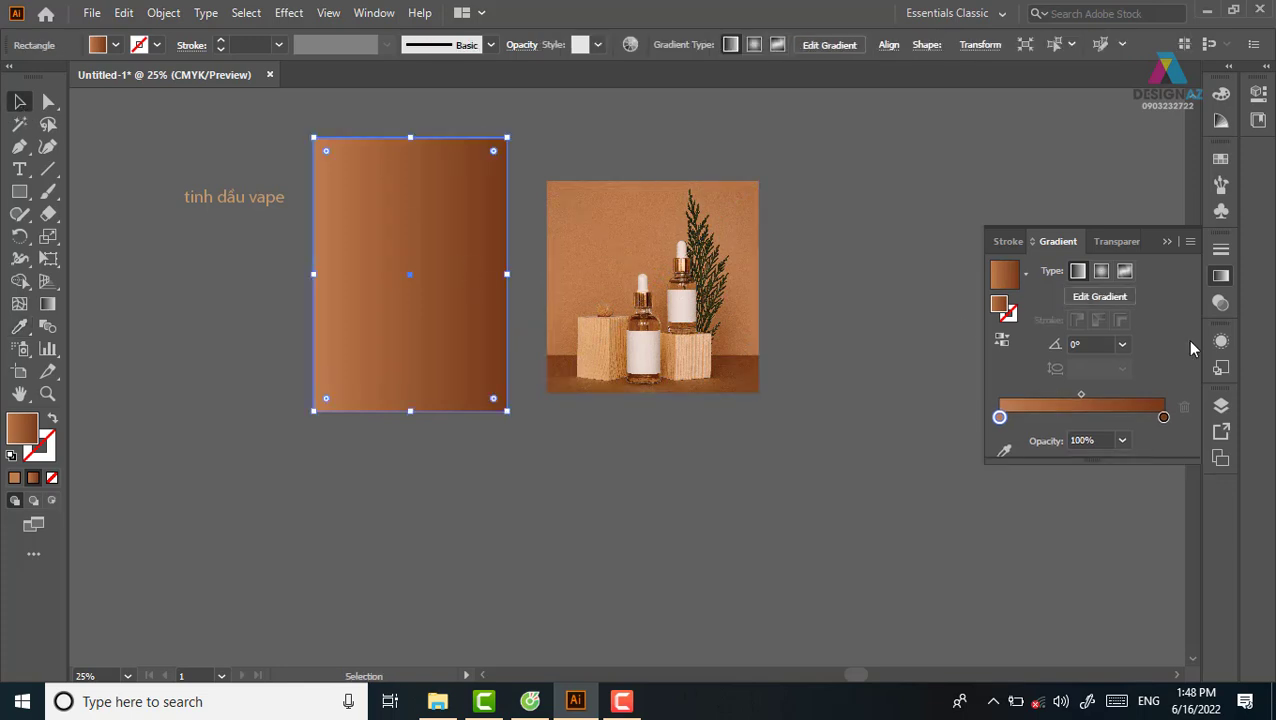
{"action": "left_click", "coordinate": [1101, 271]}
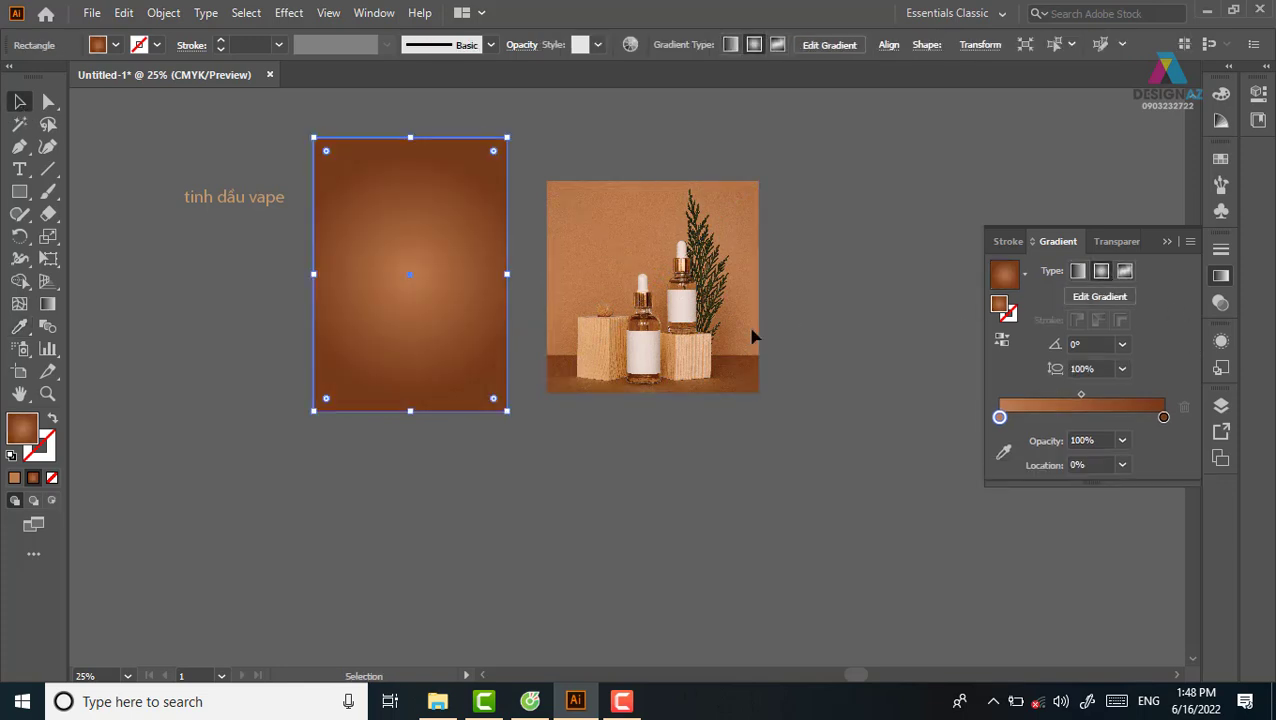
{"action": "left_click", "coordinate": [425, 245]}
{"action": "key", "text": "g"}
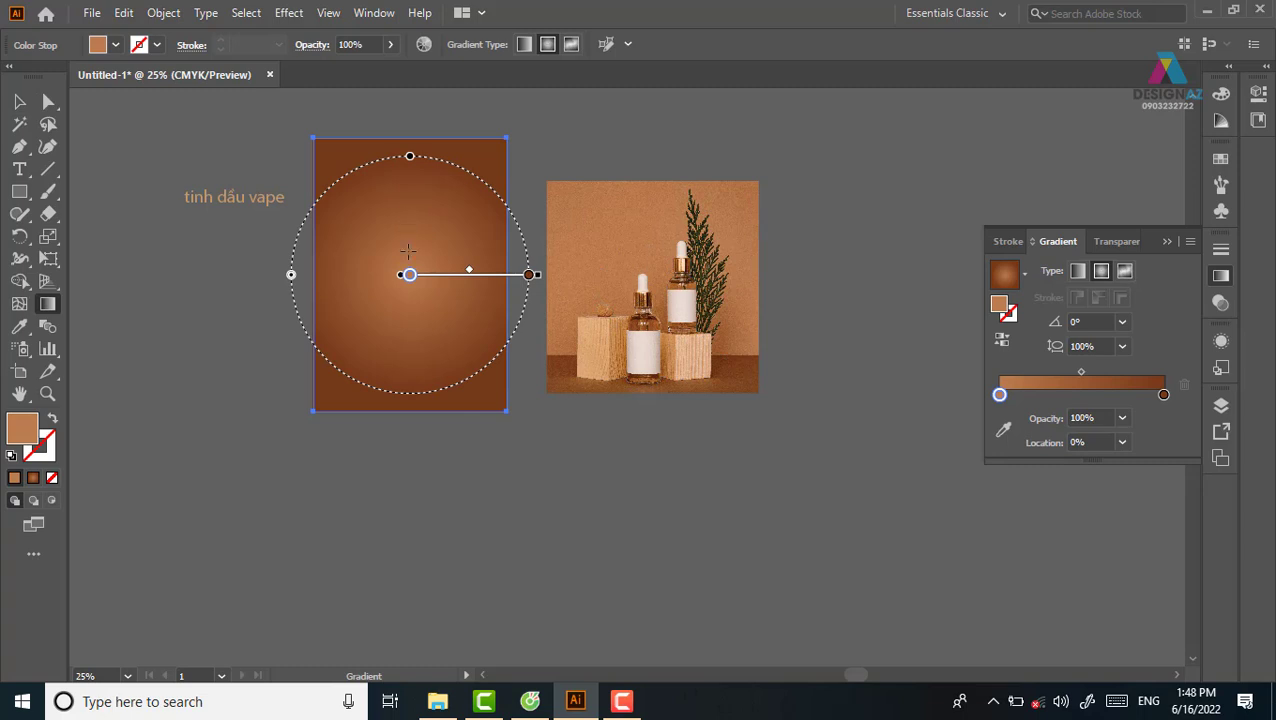
{"action": "left_click_drag", "start_coordinate": [406, 222], "coordinate": [406, 420]}
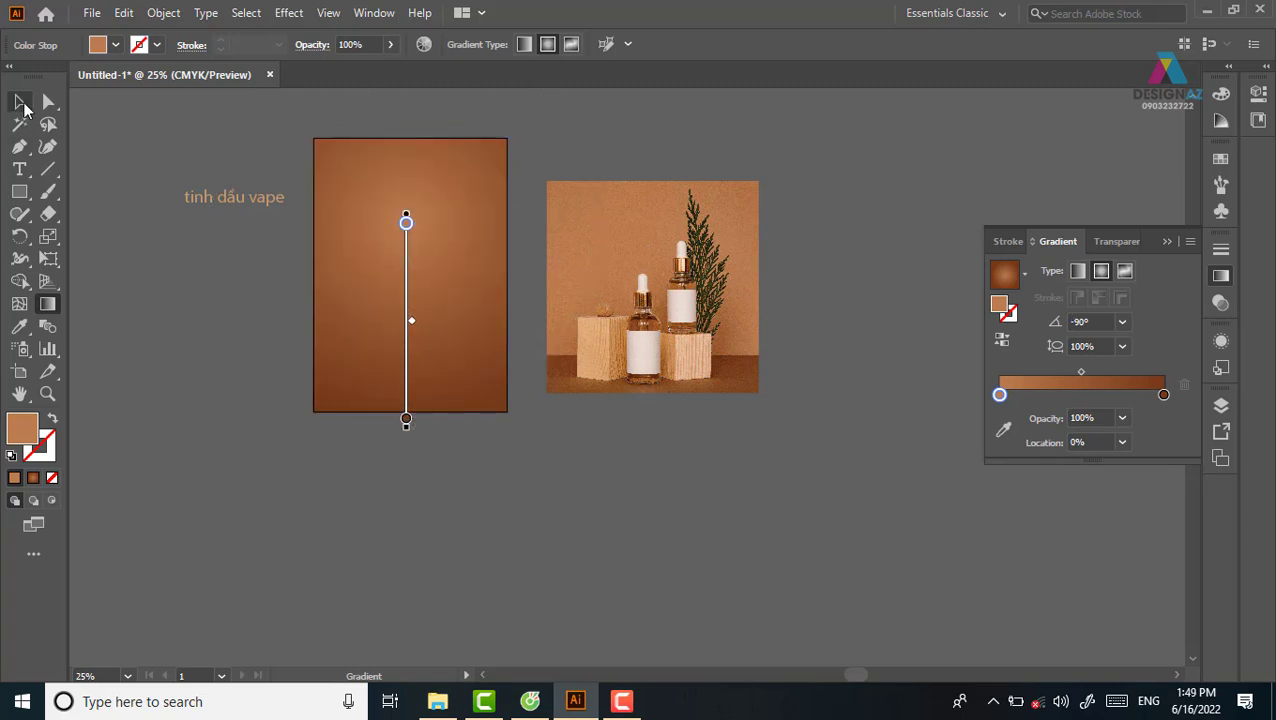
{"action": "left_click", "coordinate": [20, 101]}
{"action": "left_click_drag", "start_coordinate": [604, 137], "coordinate": [727, 493]}
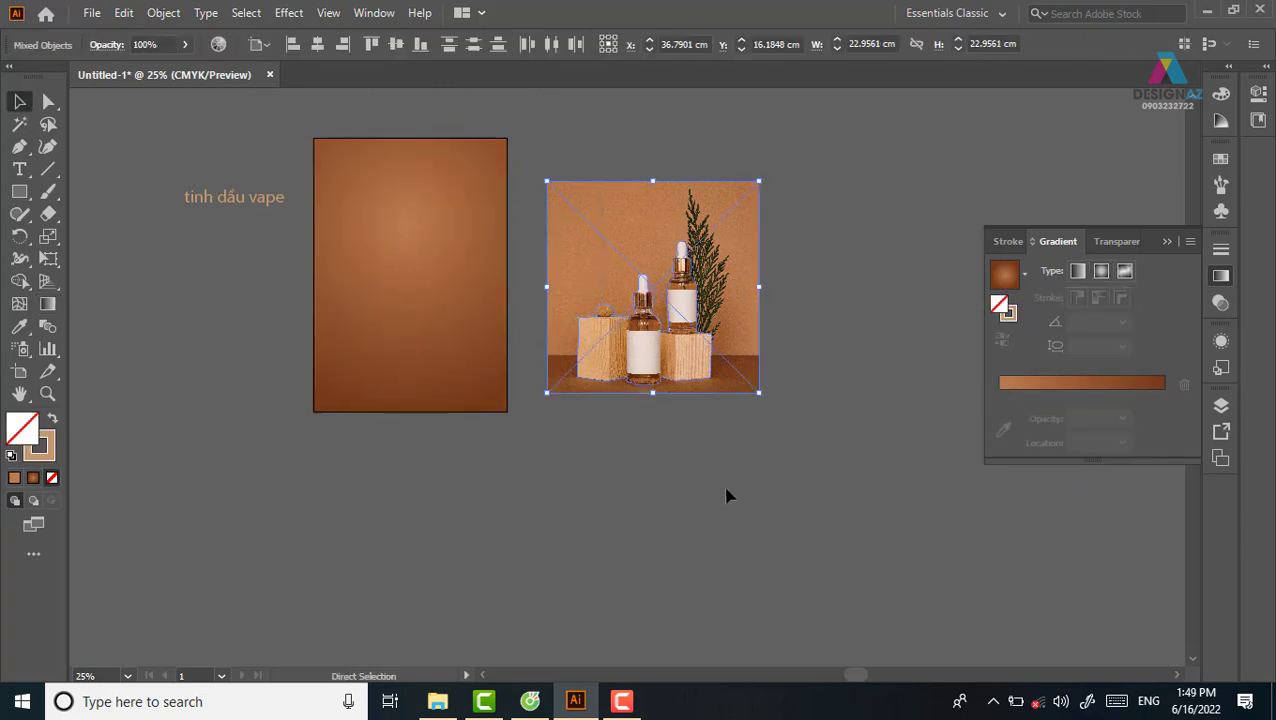
Step: Clip the photo to its outline with Ctrl+7 and place it, scaled down, on the rectangle
{"action": "key", "text": "ctrl+7"}
{"action": "left_click", "coordinate": [727, 503]}
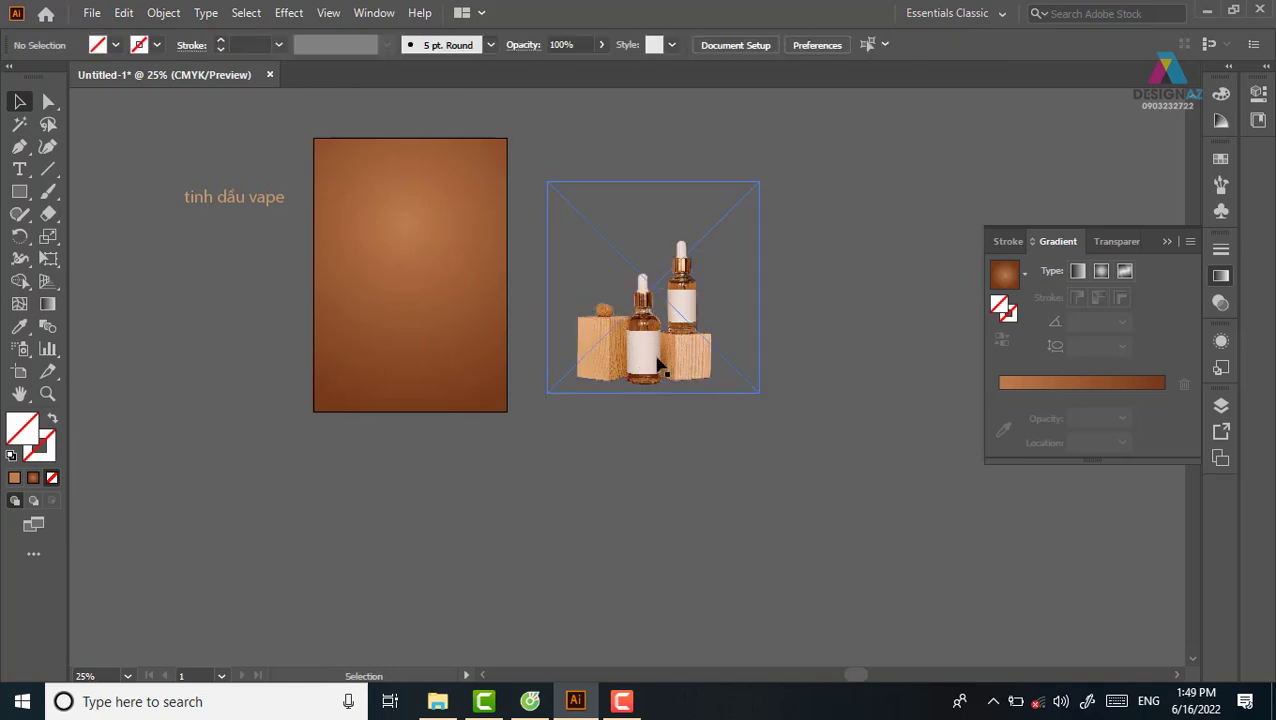
{"action": "left_click_drag", "start_coordinate": [662, 368], "coordinate": [433, 356]}
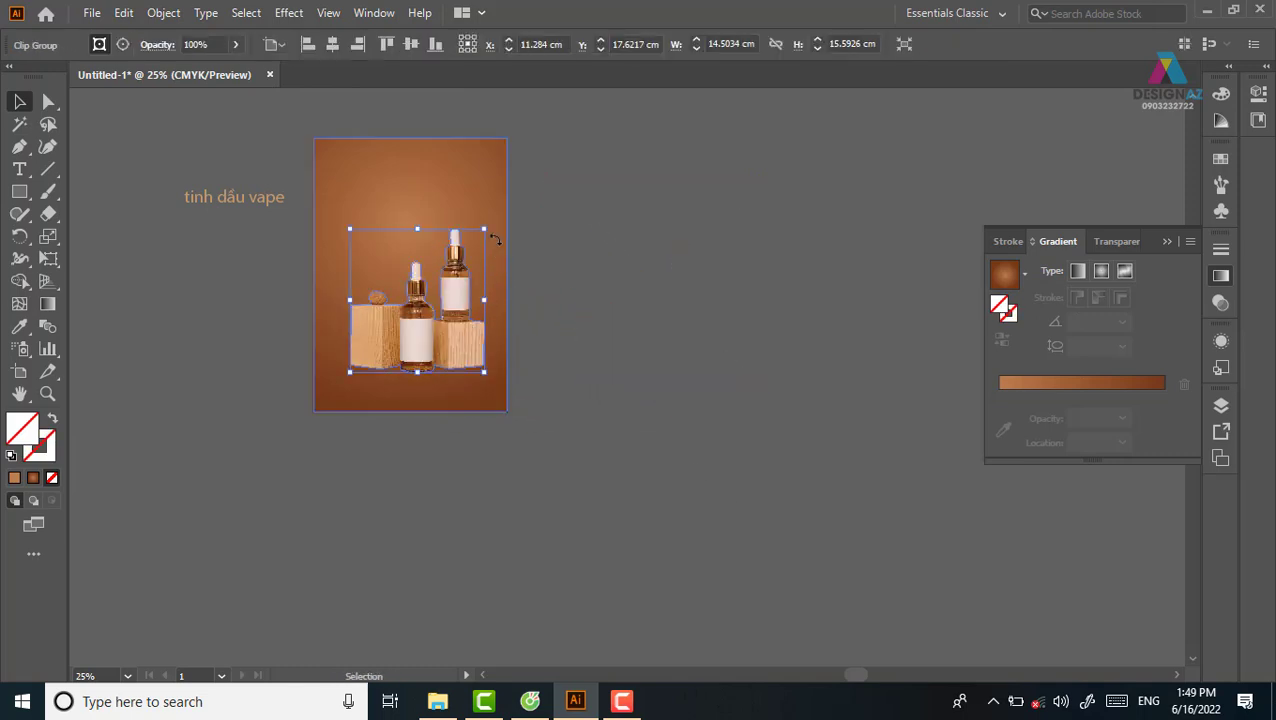
{"action": "left_click_drag", "start_coordinate": [484, 231], "coordinate": [460, 255]}
{"action": "left_click_drag", "start_coordinate": [427, 326], "coordinate": [420, 345]}
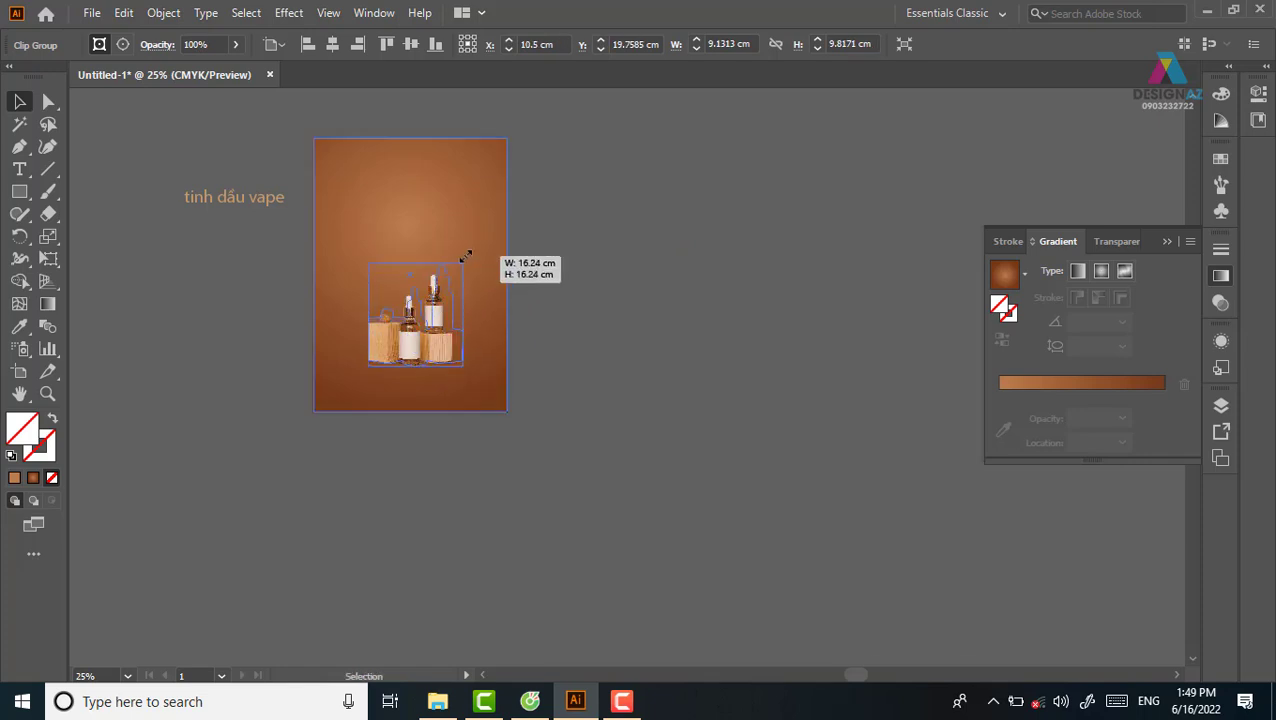
{"action": "left_click_drag", "start_coordinate": [453, 275], "coordinate": [469, 258]}
{"action": "left_click_drag", "start_coordinate": [428, 343], "coordinate": [422, 336]}
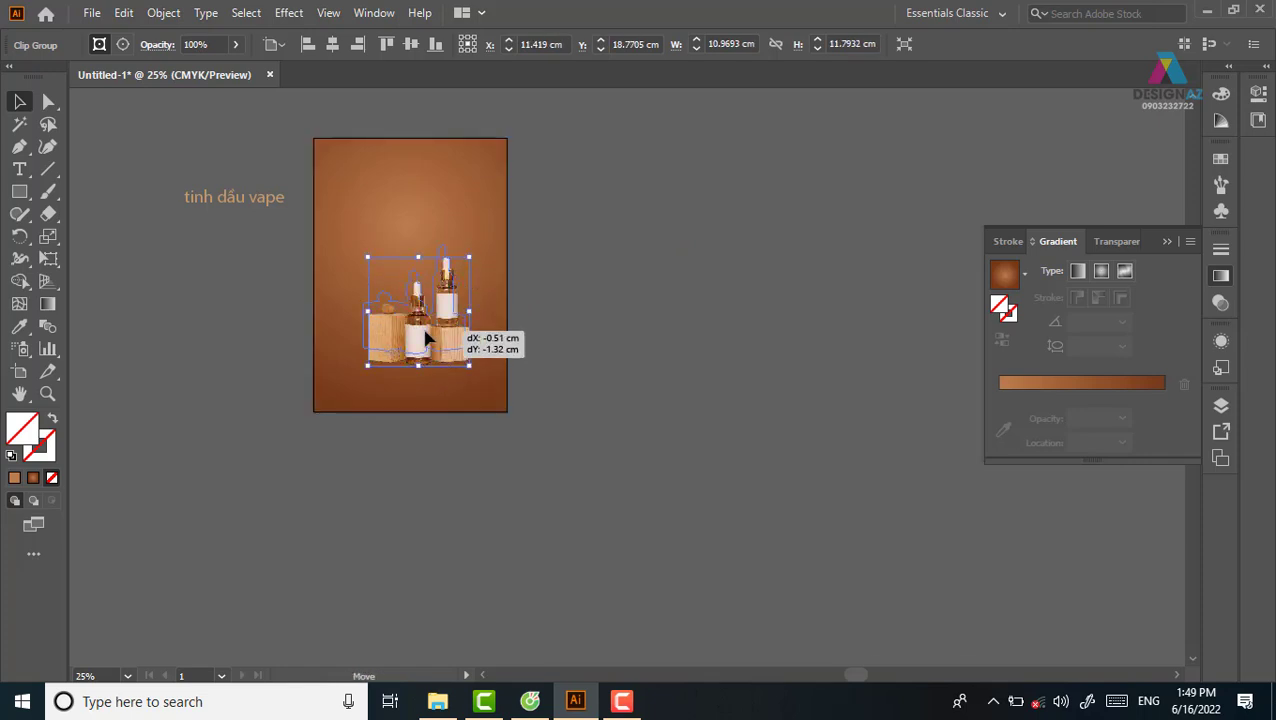
Step: Zoom in on the poster and raise the bottle group slightly
{"action": "left_click", "coordinate": [645, 358]}
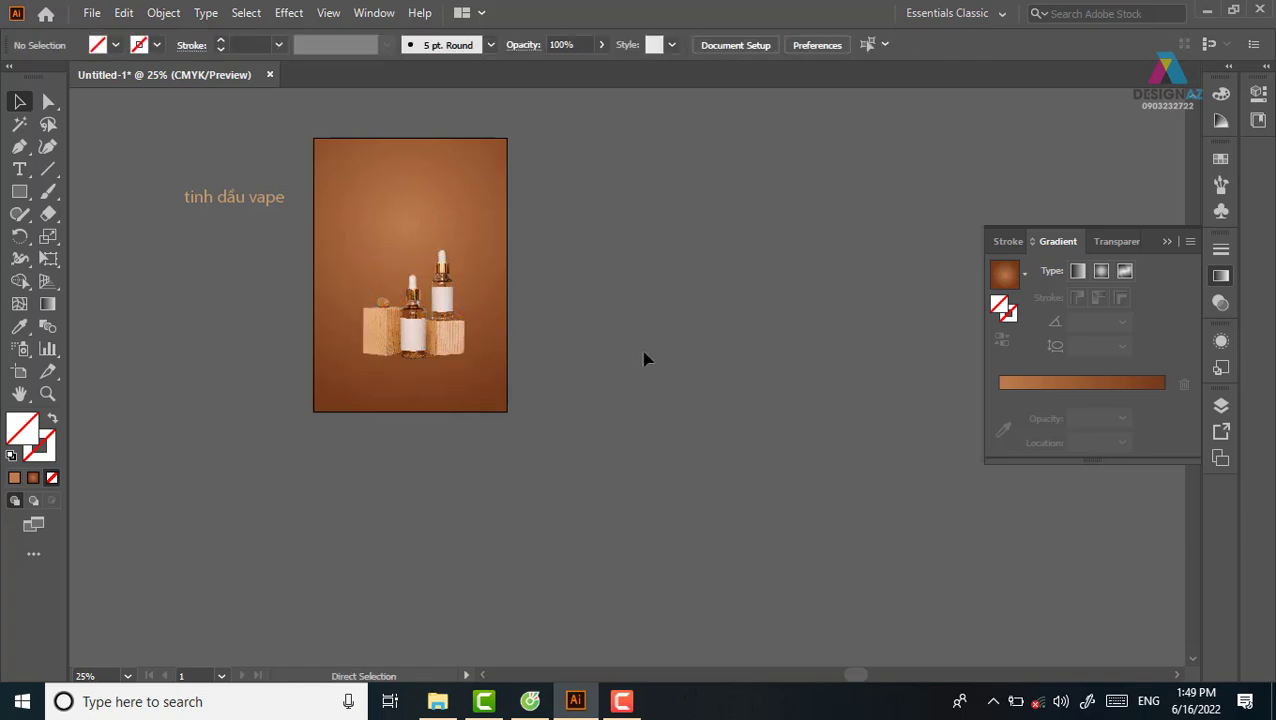
{"action": "key", "text": "ctrl+plus"}
{"action": "key", "text": "ctrl+plus"}
{"action": "mouse_move", "coordinate": [410, 390]}
{"action": "left_mouse_down"}
{"action": "mouse_move", "coordinate": [595, 416]}
{"action": "mouse_move", "coordinate": [606, 457]}
{"action": "left_mouse_up"}
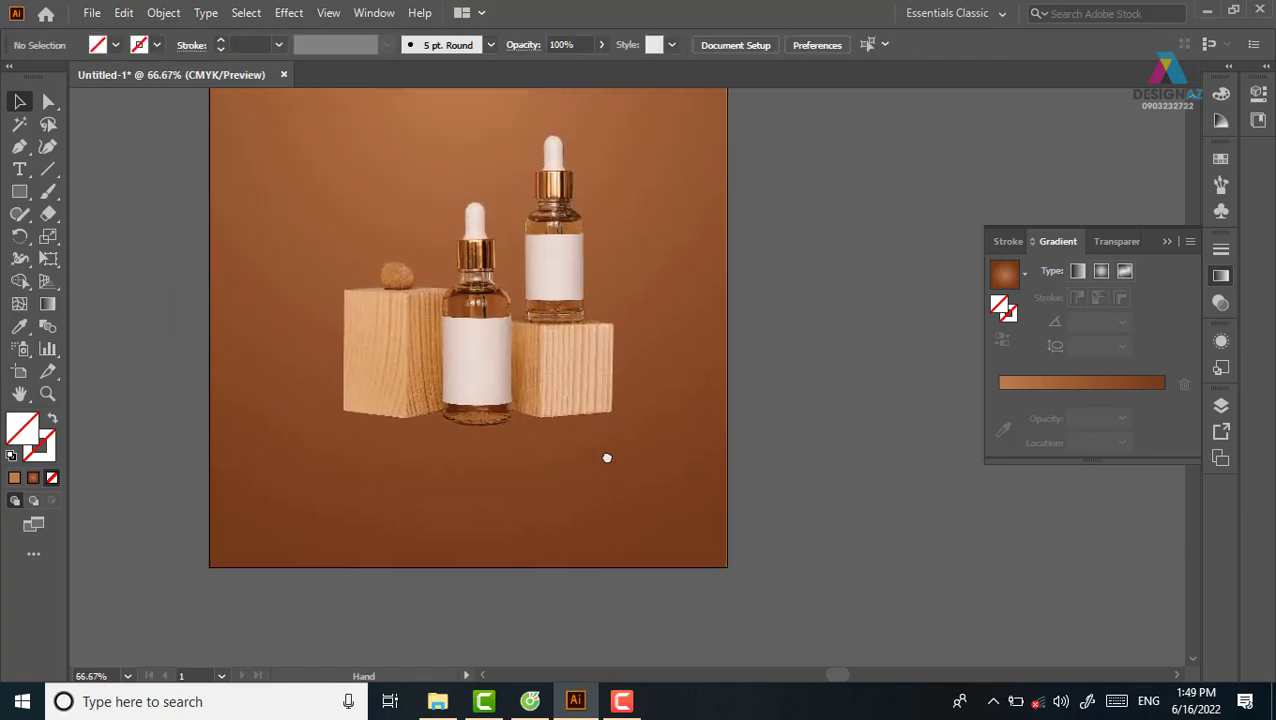
{"action": "left_click_drag", "start_coordinate": [539, 367], "coordinate": [557, 390]}
{"action": "left_click", "coordinate": [817, 447]}
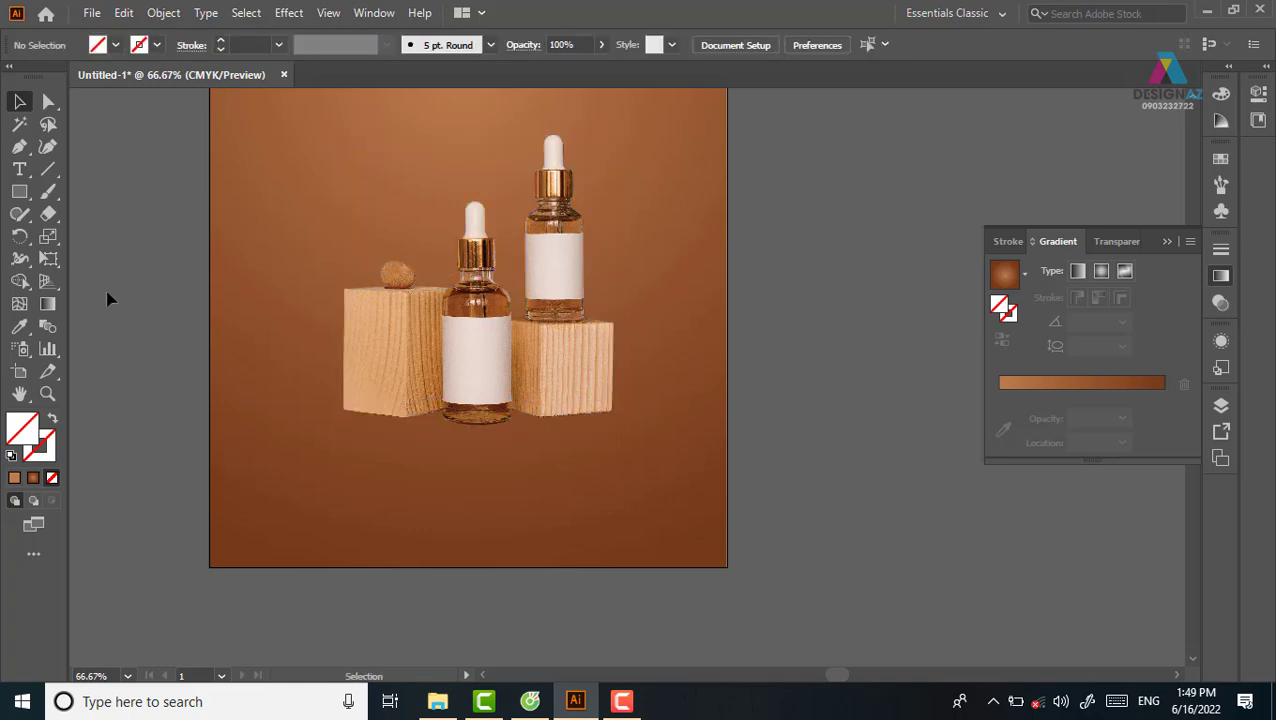
{"action": "left_click", "coordinate": [20, 147]}
Step: Draw a closed wavy blob of curved anchors on empty canvas beside the poster and select it
{"action": "left_click_drag", "start_coordinate": [720, 433], "coordinate": [411, 403]}
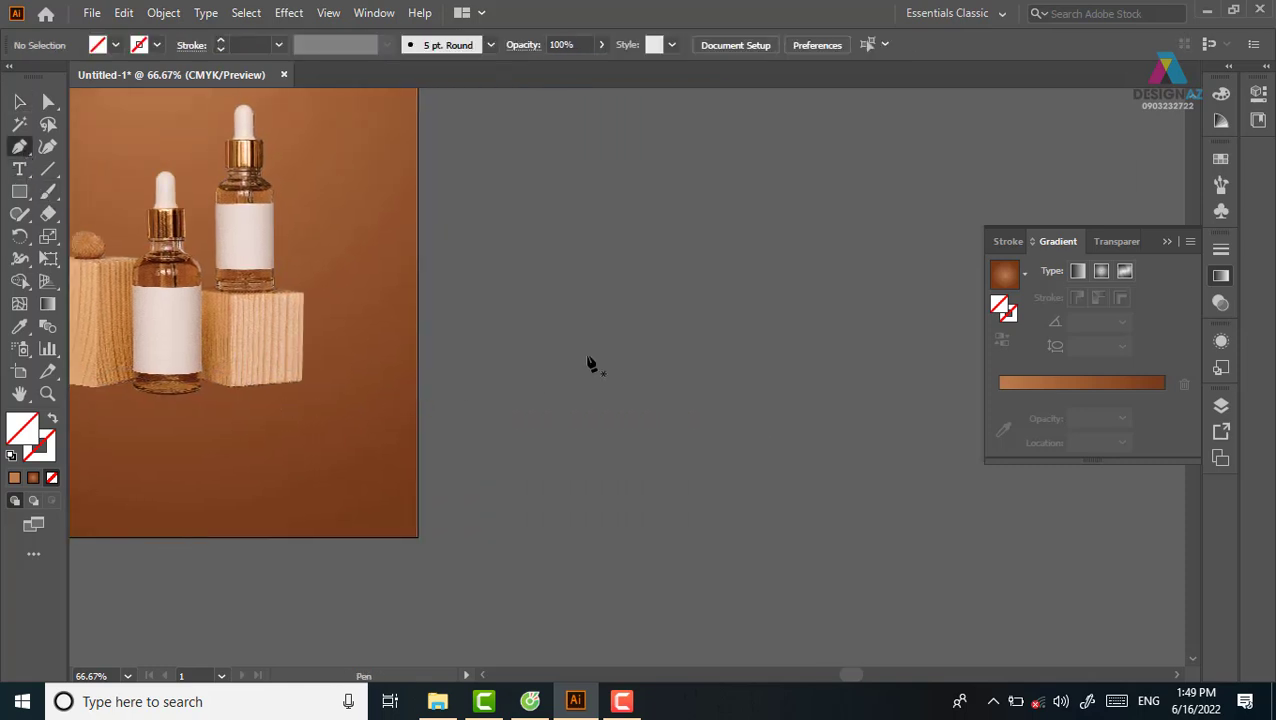
{"action": "left_click", "coordinate": [643, 386]}
{"action": "left_click_drag", "start_coordinate": [494, 360], "coordinate": [489, 323]}
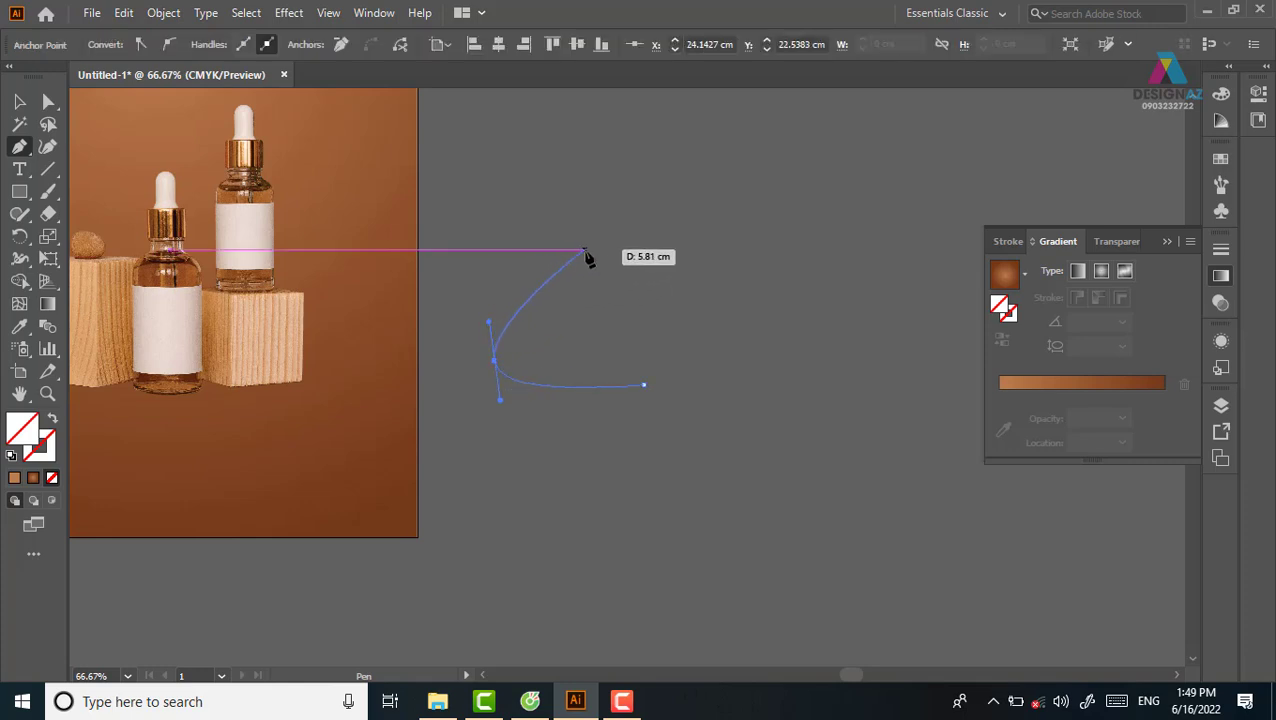
{"action": "left_click_drag", "start_coordinate": [589, 249], "coordinate": [619, 265]}
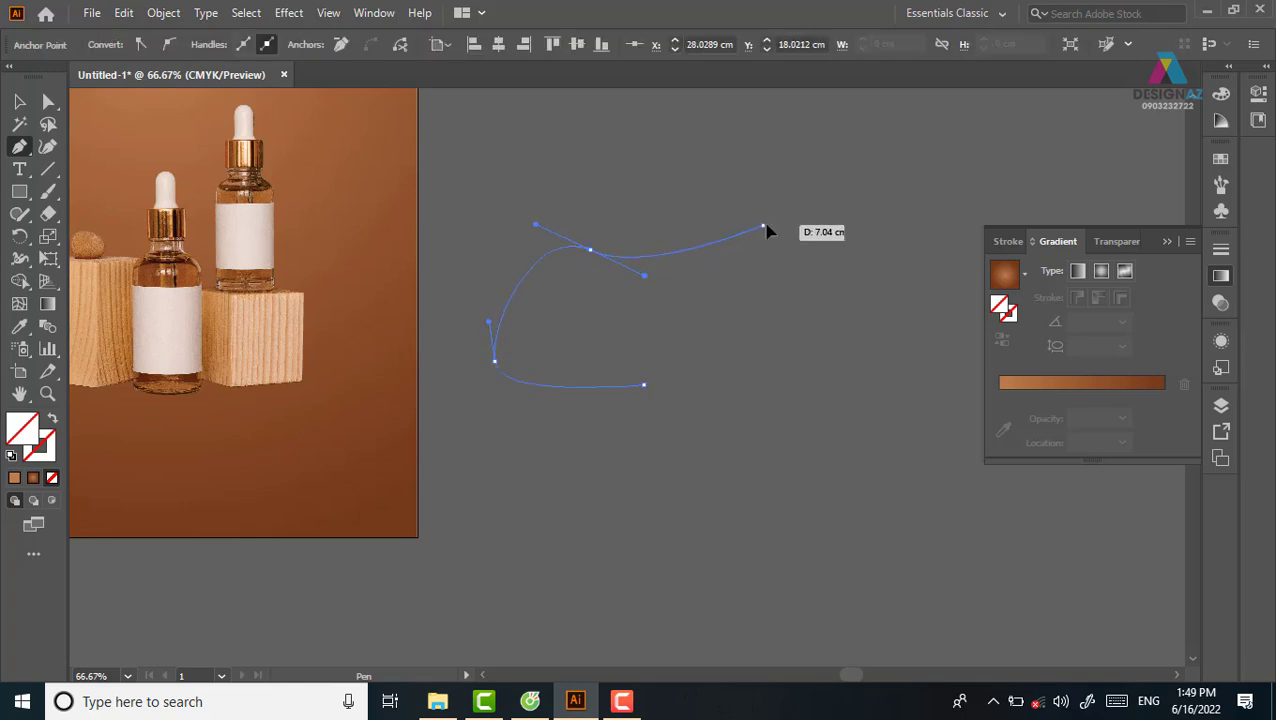
{"action": "left_click_drag", "start_coordinate": [762, 225], "coordinate": [800, 224]}
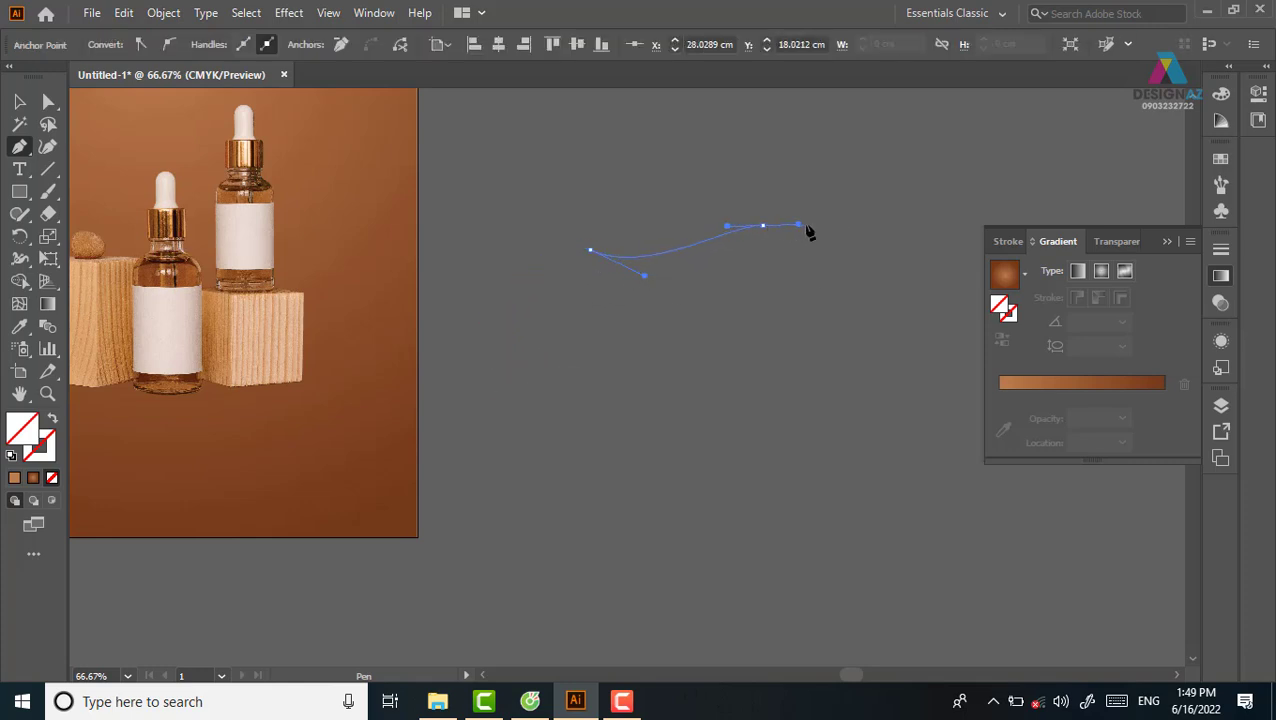
{"action": "left_click", "coordinate": [955, 367]}
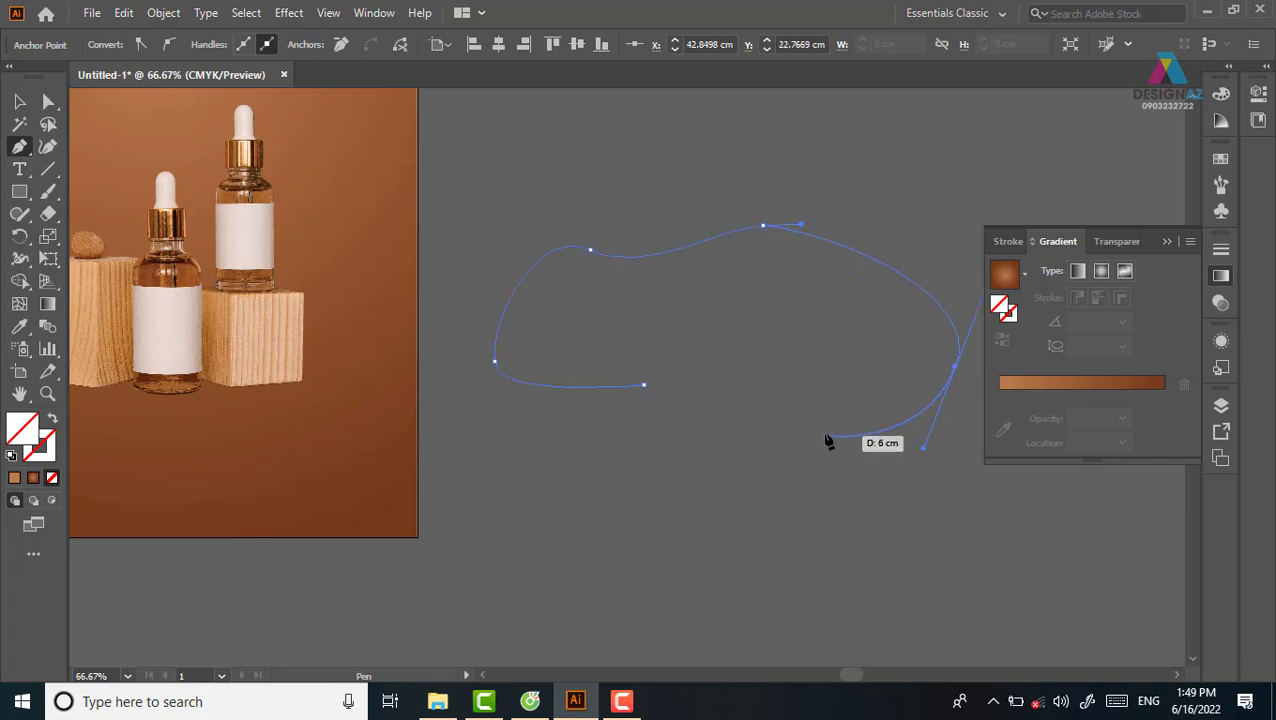
{"action": "left_click_drag", "start_coordinate": [936, 437], "coordinate": [767, 441]}
{"action": "left_click_drag", "start_coordinate": [679, 469], "coordinate": [638, 455]}
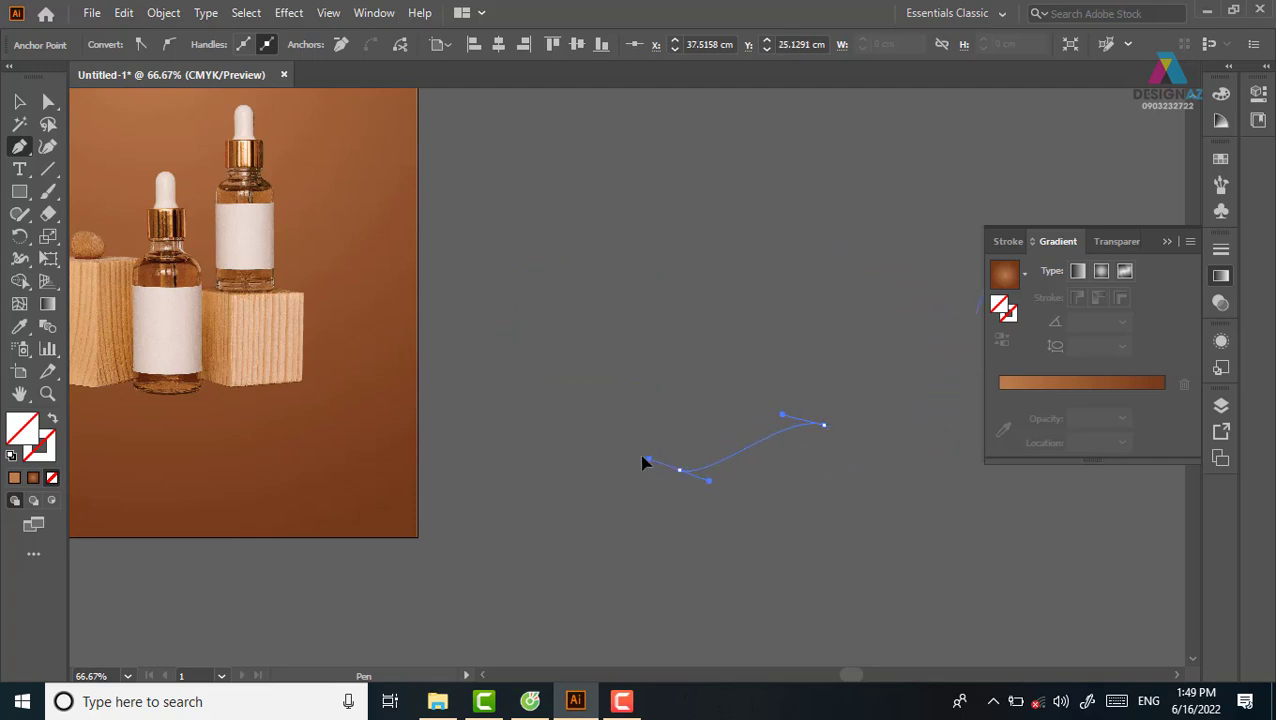
{"action": "mouse_move", "coordinate": [641, 385]}
{"action": "left_mouse_down"}
{"action": "mouse_move", "coordinate": [2, 58]}
{"action": "mouse_move", "coordinate": [645, 393]}
{"action": "left_mouse_up"}
{"action": "key", "text": "v"}
{"action": "left_click", "coordinate": [741, 229]}
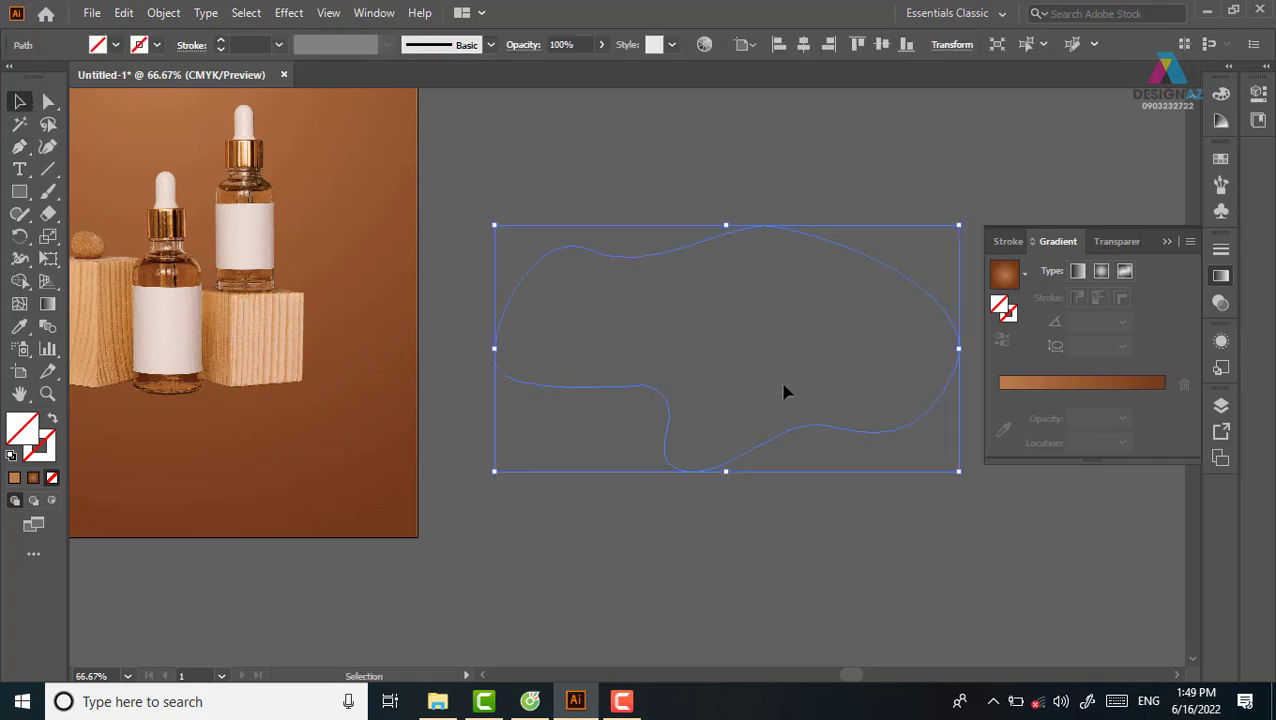
{"action": "left_click", "coordinate": [1220, 158]}
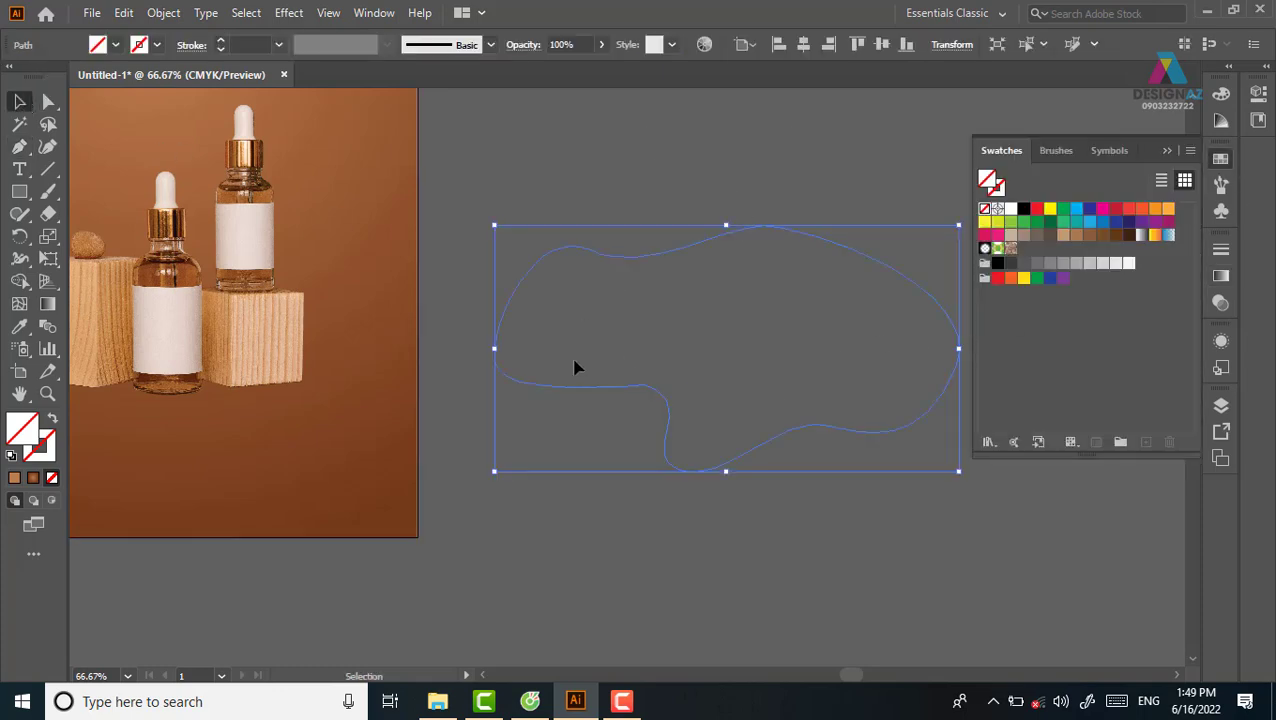
Step: Fill the blob with the peach colour sampled from the photo
{"action": "key", "text": "i"}
{"action": "left_click", "coordinate": [285, 347]}
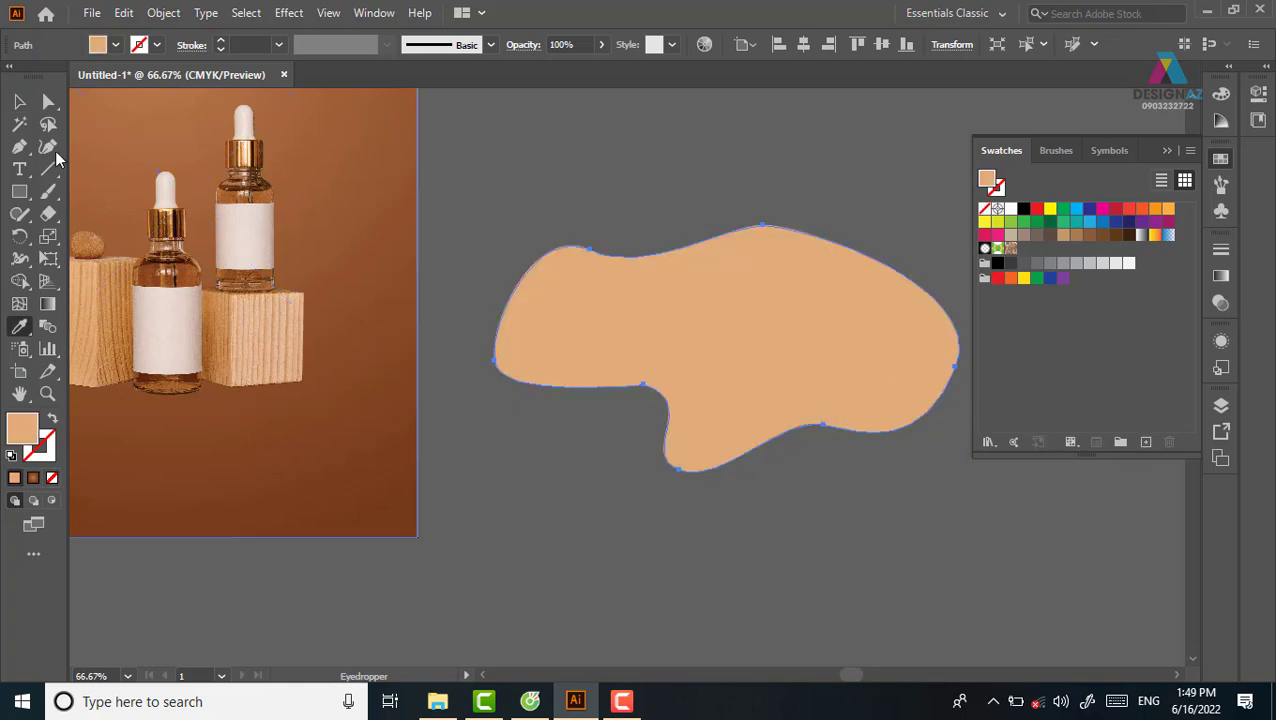
{"action": "left_click", "coordinate": [19, 101]}
{"action": "left_click", "coordinate": [778, 222]}
{"action": "scroll", "coordinate": [660, 340], "scroll_direction": "down", "scroll_amount": 2}
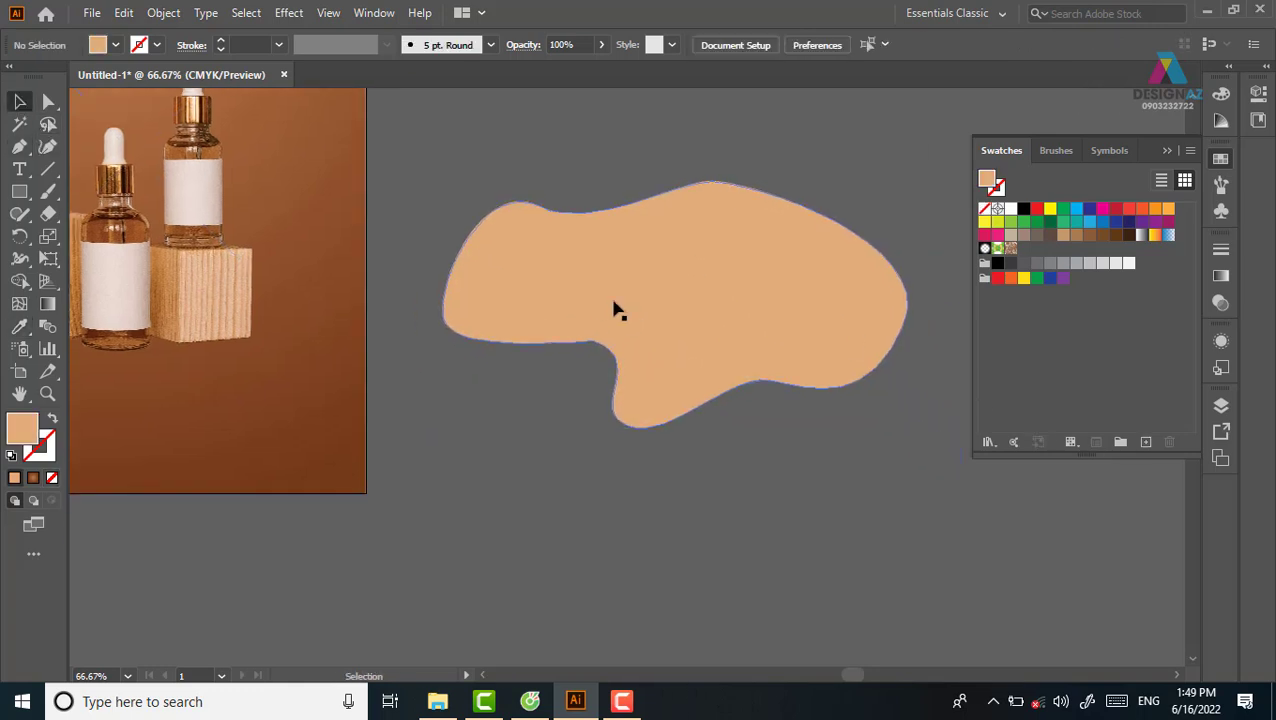
{"action": "left_click", "coordinate": [460, 305]}
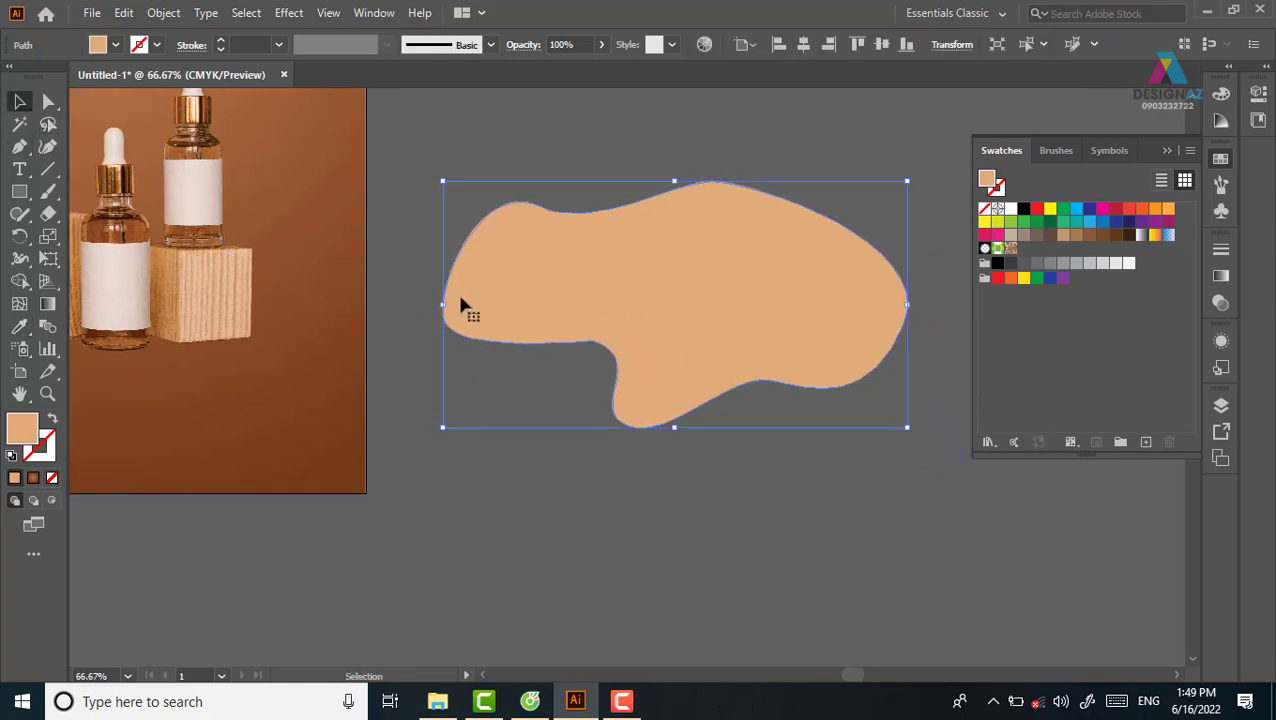
Step: With the Smooth Tool, smooth the blob's lower-left, lower and lower-right edges
{"action": "left_click", "coordinate": [20, 215]}
{"action": "right_click", "coordinate": [22, 222]}
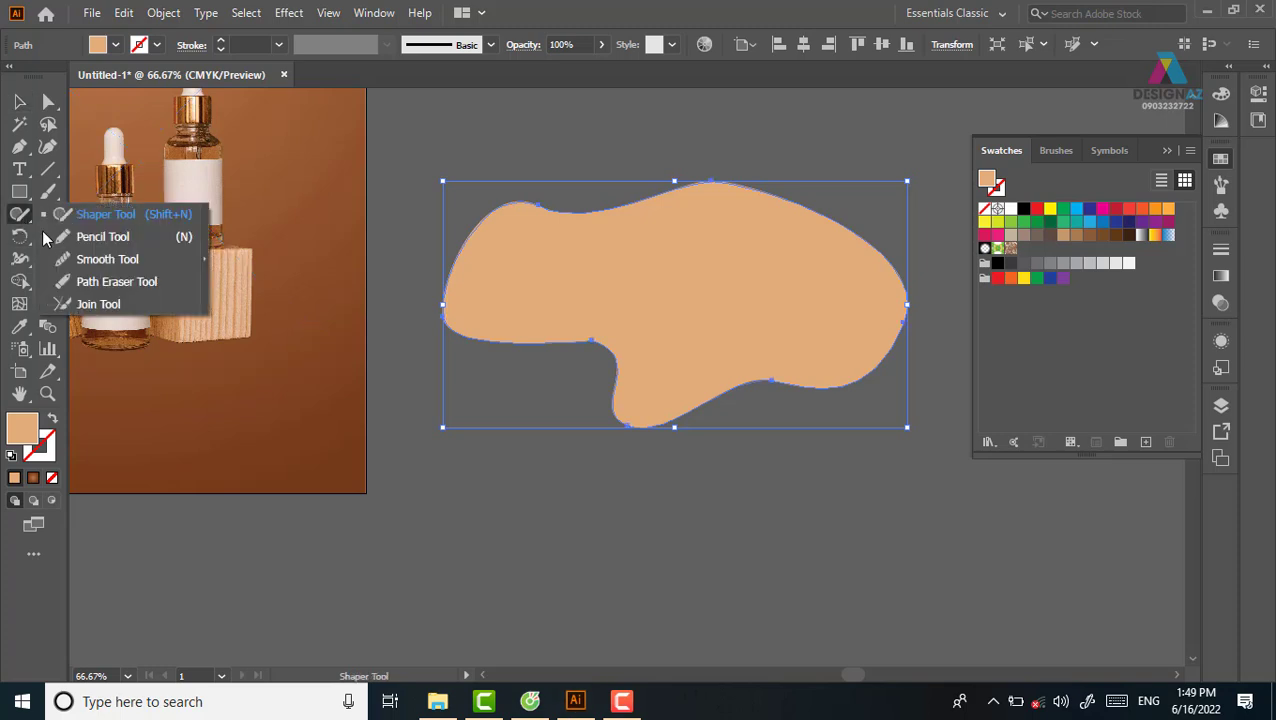
{"action": "left_click", "coordinate": [90, 262]}
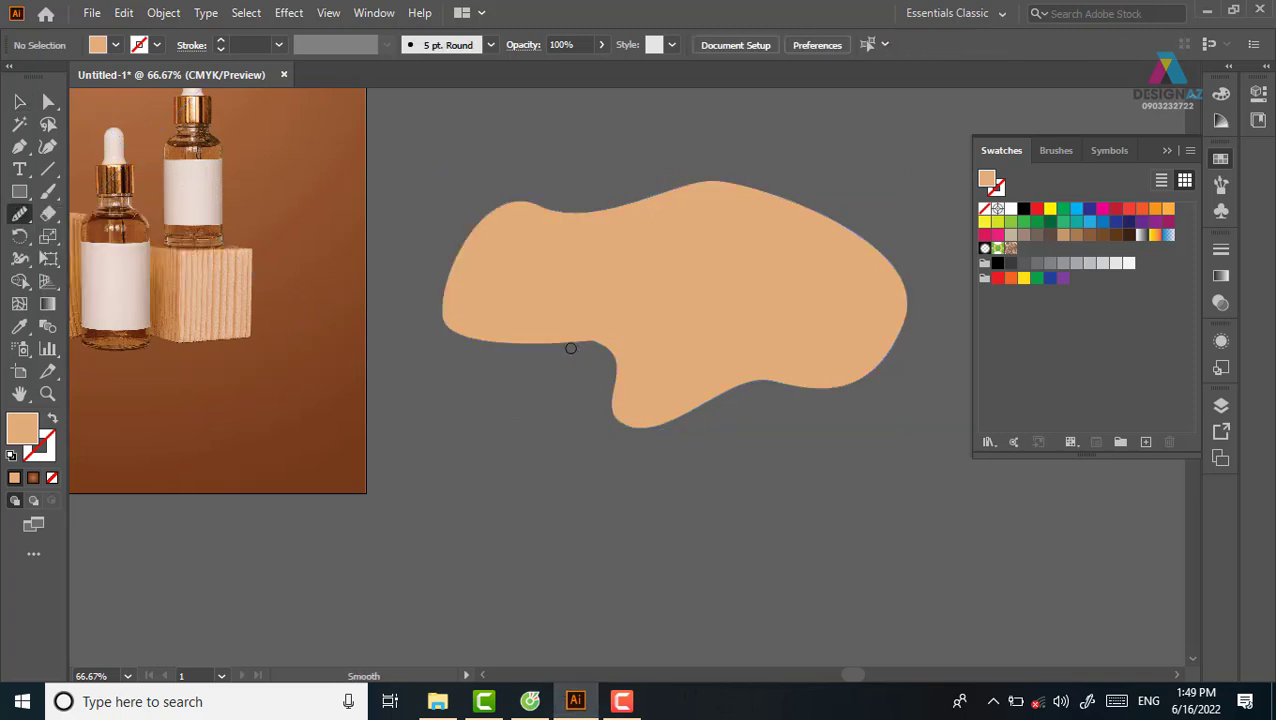
{"action": "key", "text": "v"}
{"action": "left_click", "coordinate": [672, 359]}
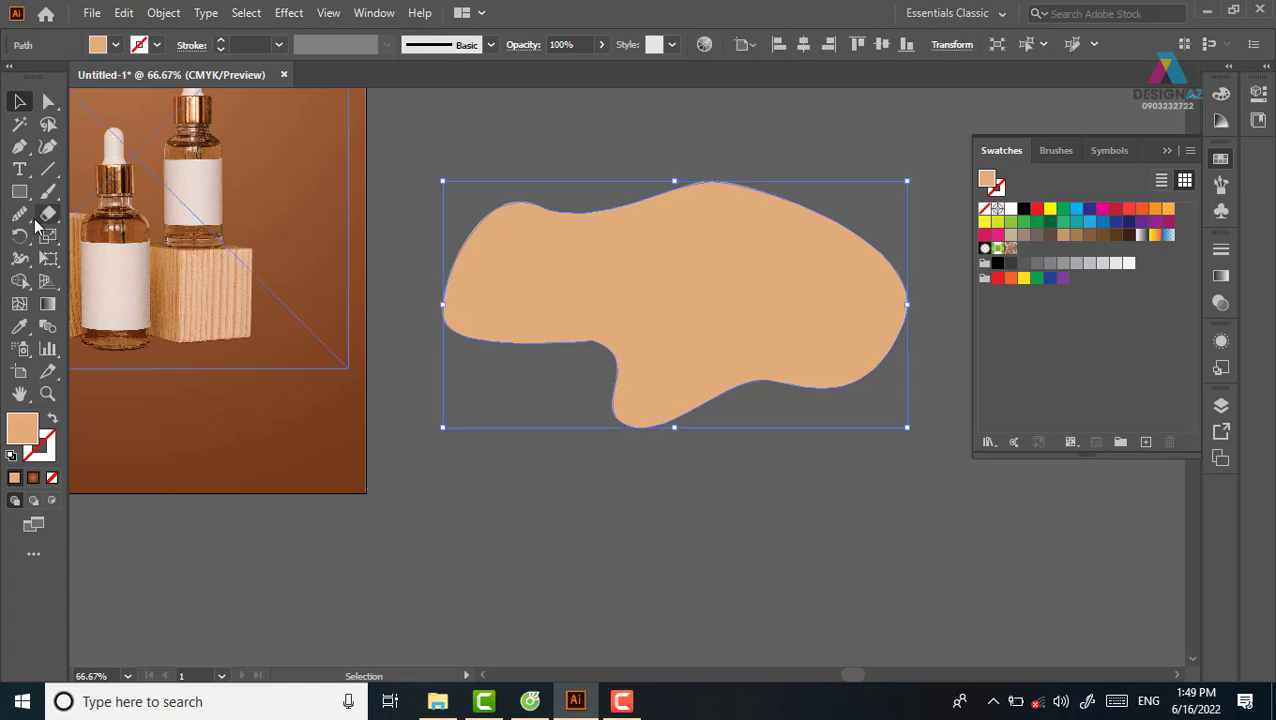
{"action": "left_click", "coordinate": [21, 214]}
{"action": "left_click_drag", "start_coordinate": [618, 342], "coordinate": [547, 342]}
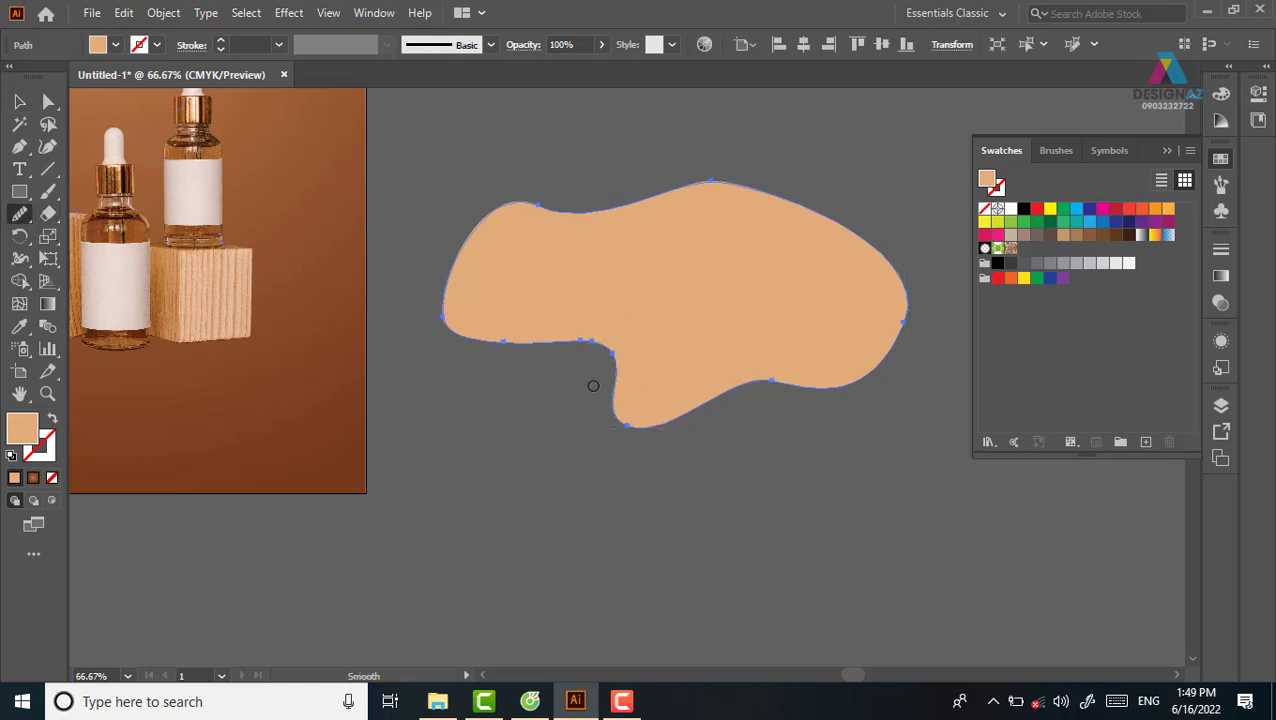
{"action": "left_click_drag", "start_coordinate": [624, 384], "coordinate": [720, 395]}
{"action": "left_click_drag", "start_coordinate": [834, 397], "coordinate": [850, 390]}
Step: Smooth the blob's top, right and top-left edges, then reselect the finished blob
{"action": "mouse_move", "coordinate": [745, 180]}
{"action": "left_mouse_down"}
{"action": "mouse_move", "coordinate": [482, 221]}
{"action": "mouse_move", "coordinate": [481, 327]}
{"action": "mouse_move", "coordinate": [447, 293]}
{"action": "left_mouse_up"}
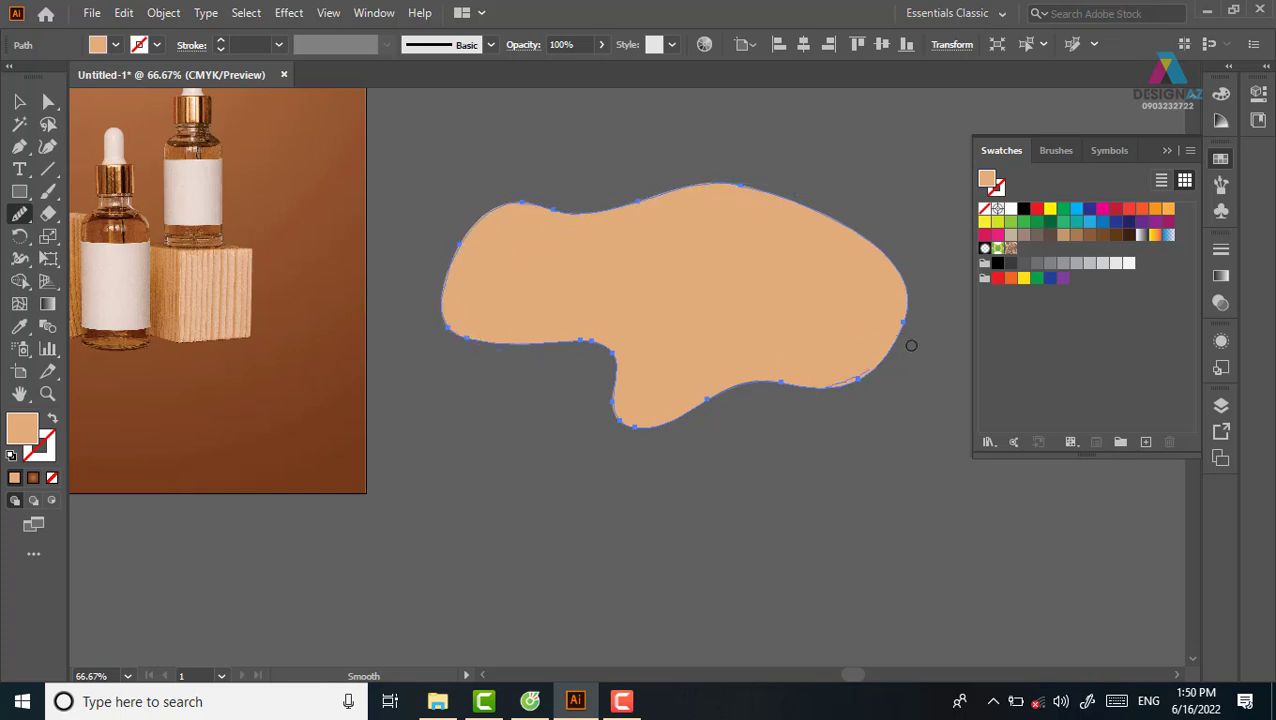
{"action": "left_click_drag", "start_coordinate": [911, 345], "coordinate": [880, 225]}
{"action": "left_click_drag", "start_coordinate": [559, 216], "coordinate": [447, 296]}
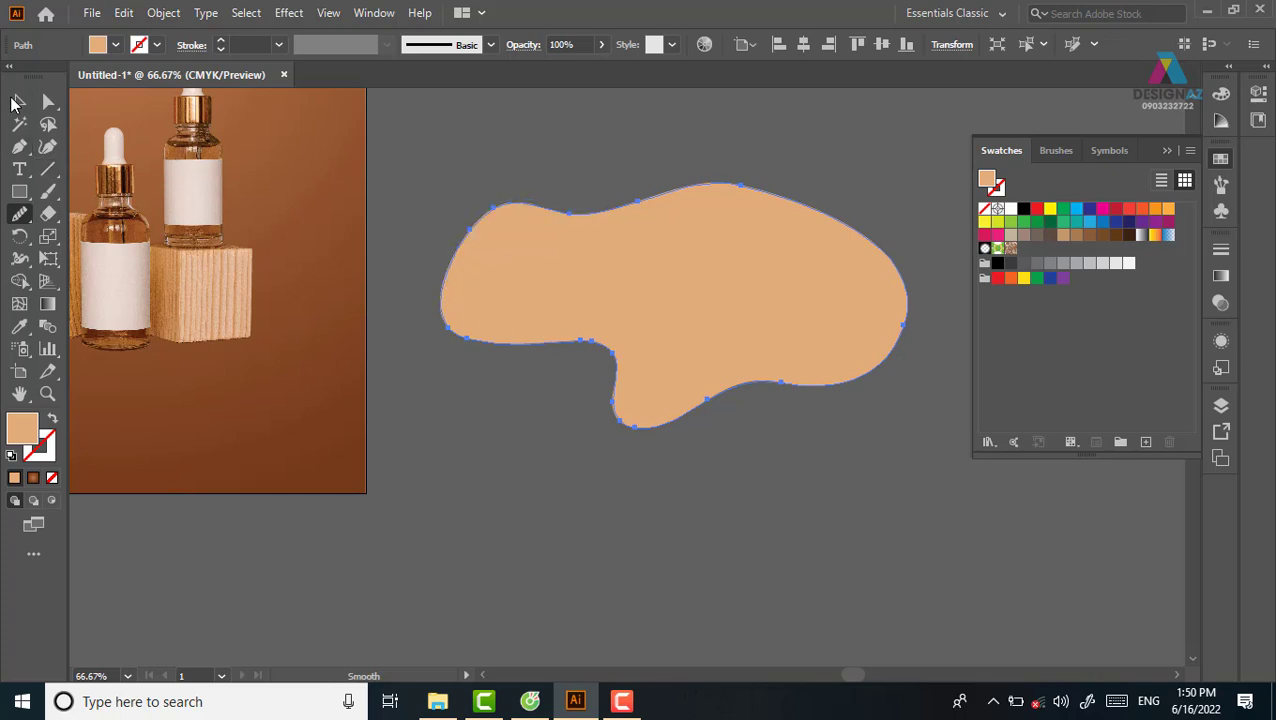
{"action": "left_click", "coordinate": [18, 101]}
{"action": "left_click", "coordinate": [581, 153]}
{"action": "left_click", "coordinate": [874, 315]}
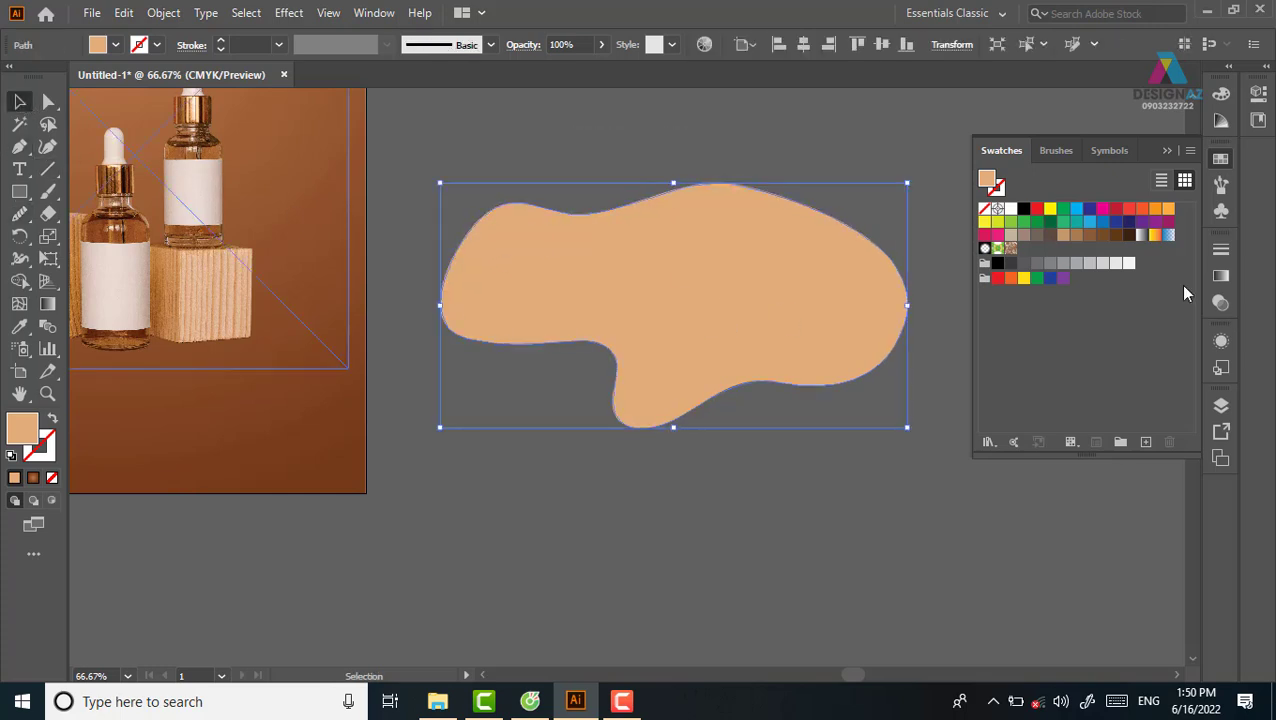
Step: Open Effect > 3D > Extrude & Bevel and set all three rotation angles to 0
{"action": "left_click", "coordinate": [289, 13]}
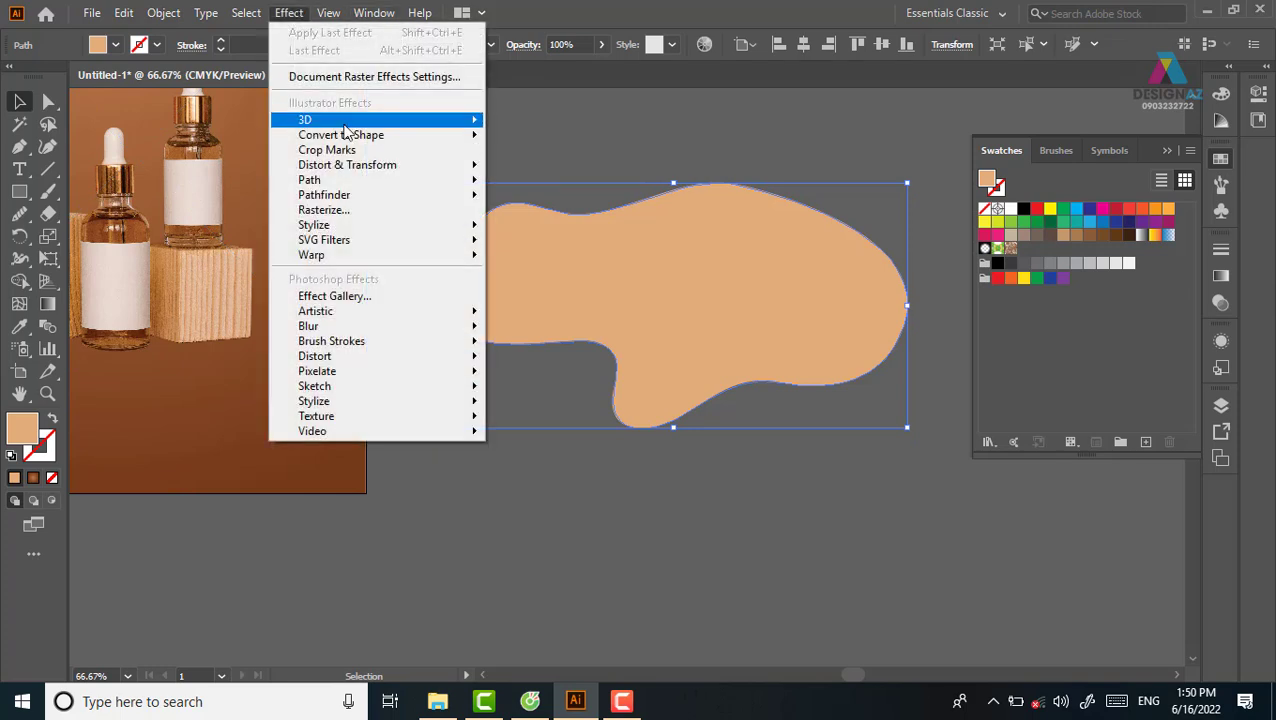
{"action": "mouse_move", "coordinate": [305, 119]}
{"action": "left_click", "coordinate": [594, 126]}
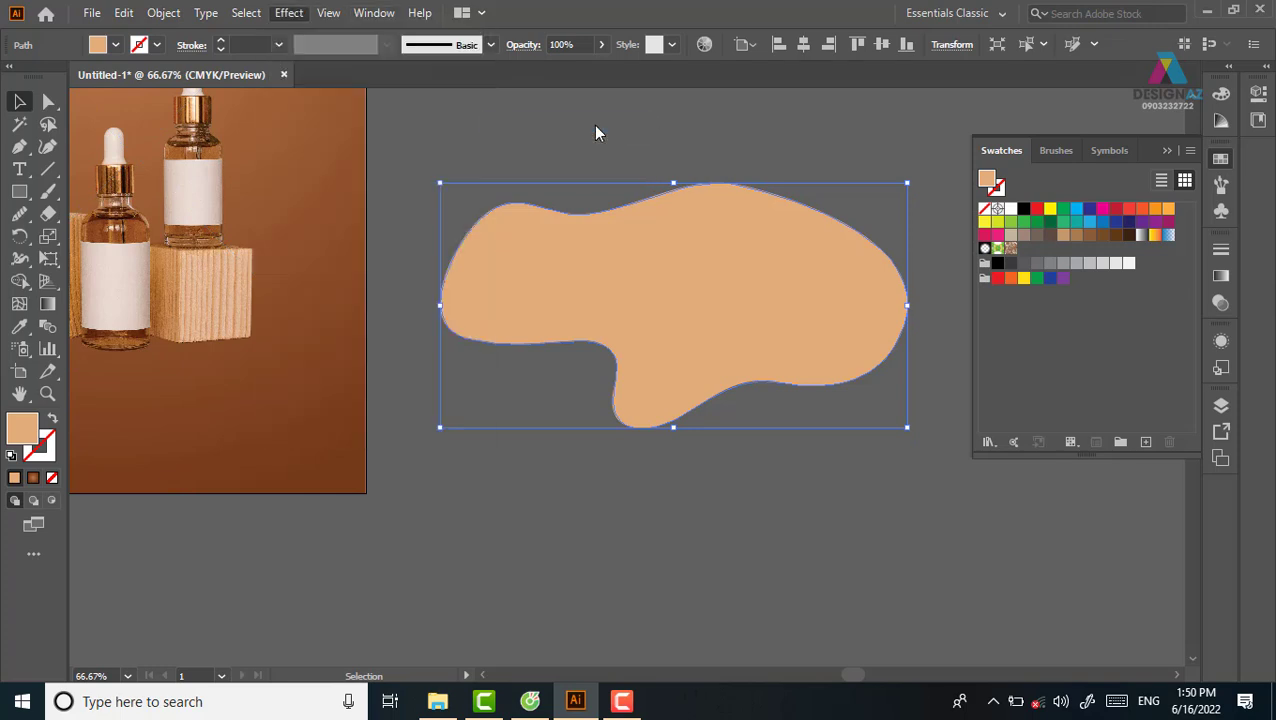
{"action": "left_click", "coordinate": [1050, 281]}
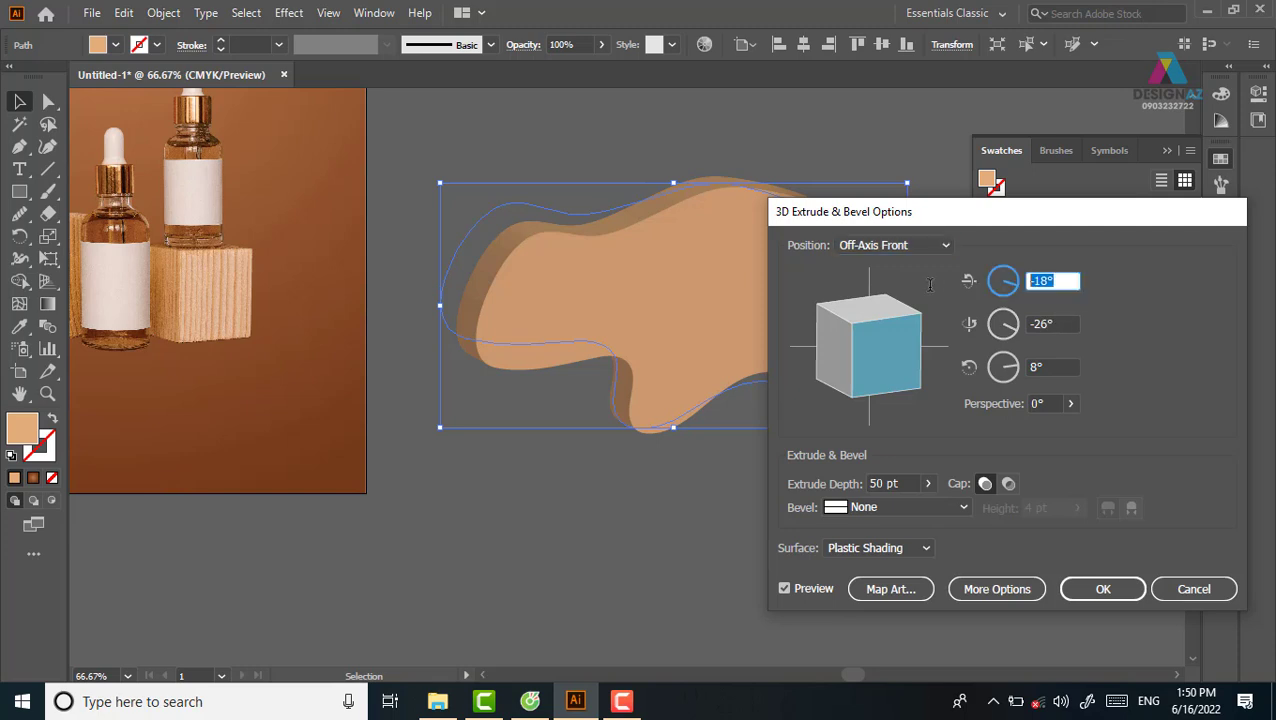
{"action": "type", "text": "0"}
{"action": "key", "text": "Tab"}
{"action": "type", "text": "0"}
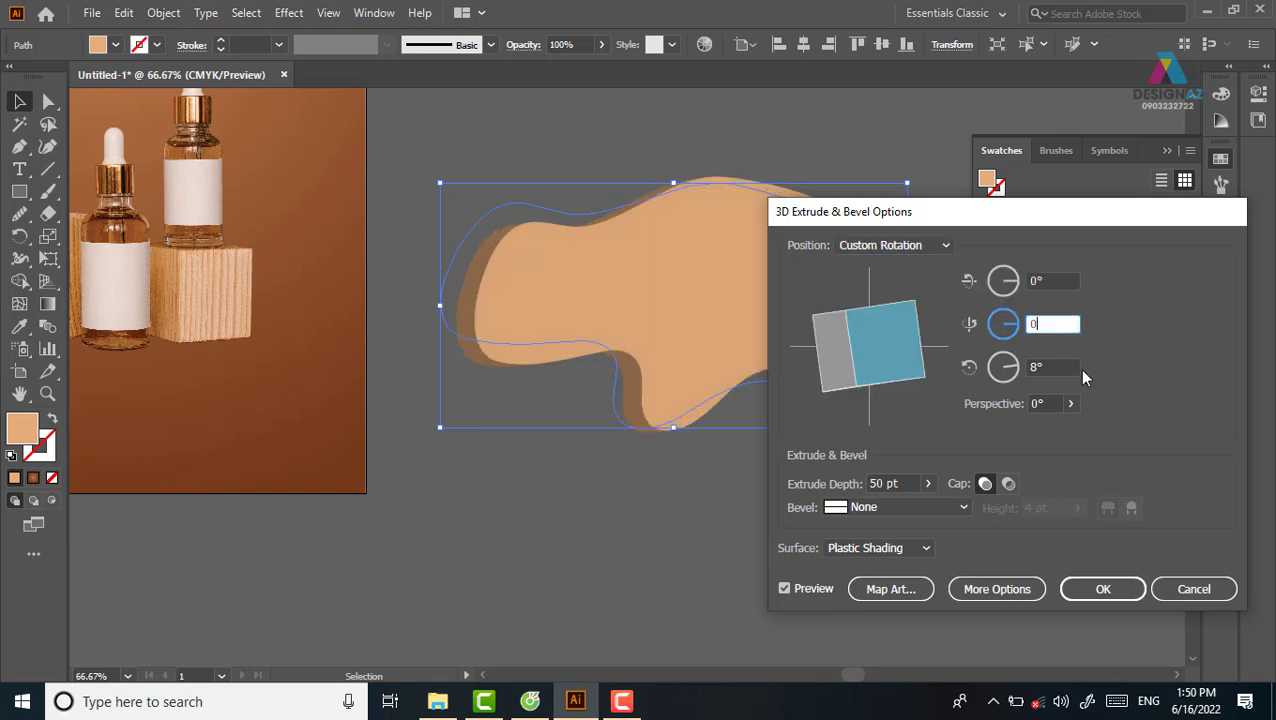
{"action": "key", "text": "Tab"}
{"action": "type", "text": "0"}
{"action": "key", "text": "Tab"}
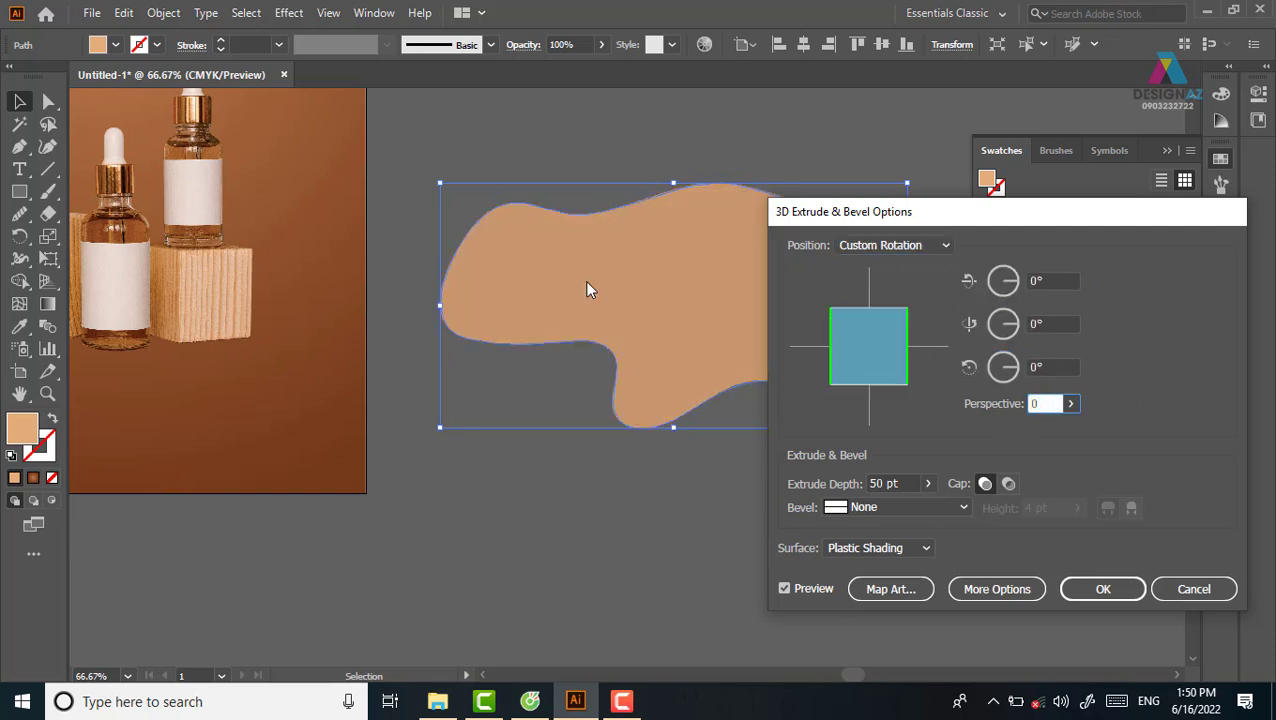
Step: Raise the first rotation angle to tilt the blob back
{"action": "left_click", "coordinate": [1061, 282]}
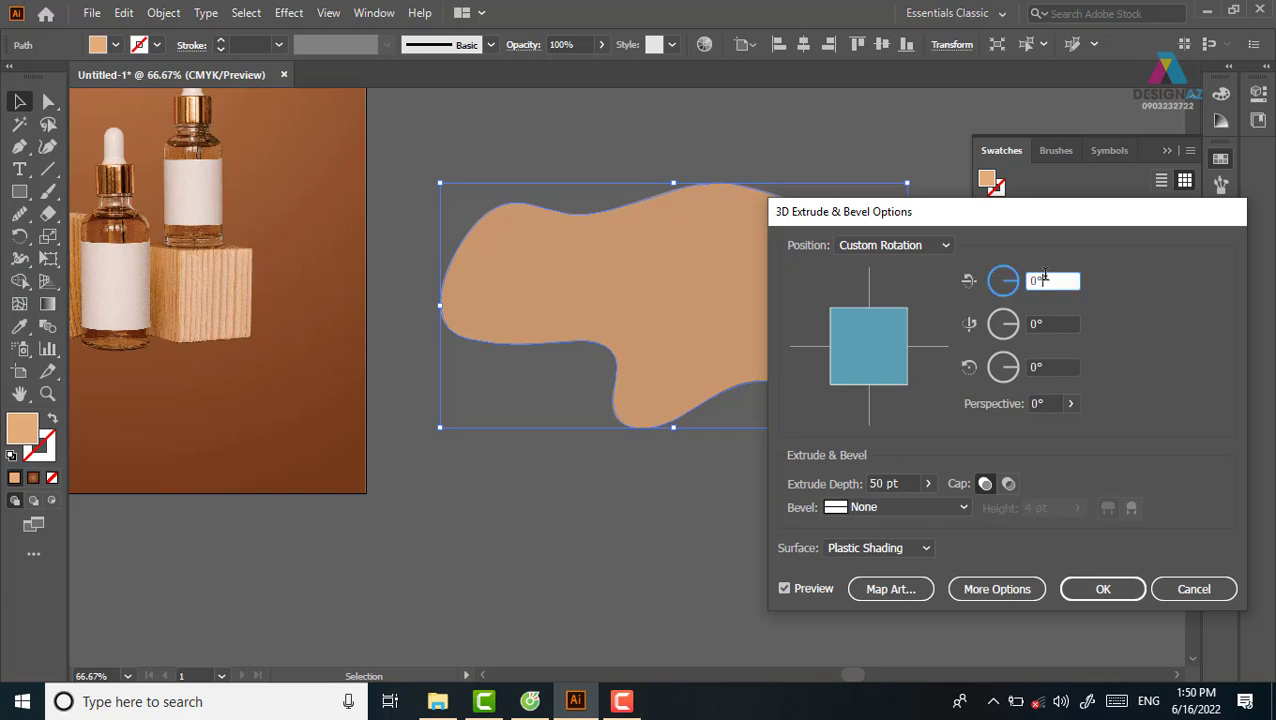
{"action": "scroll", "coordinate": [1059, 279], "scroll_direction": "up", "scroll_amount": 5}
{"action": "scroll", "coordinate": [1058, 279], "scroll_direction": "up", "scroll_amount": 6}
{"action": "scroll", "coordinate": [1056, 279], "scroll_direction": "up", "scroll_amount": 6}
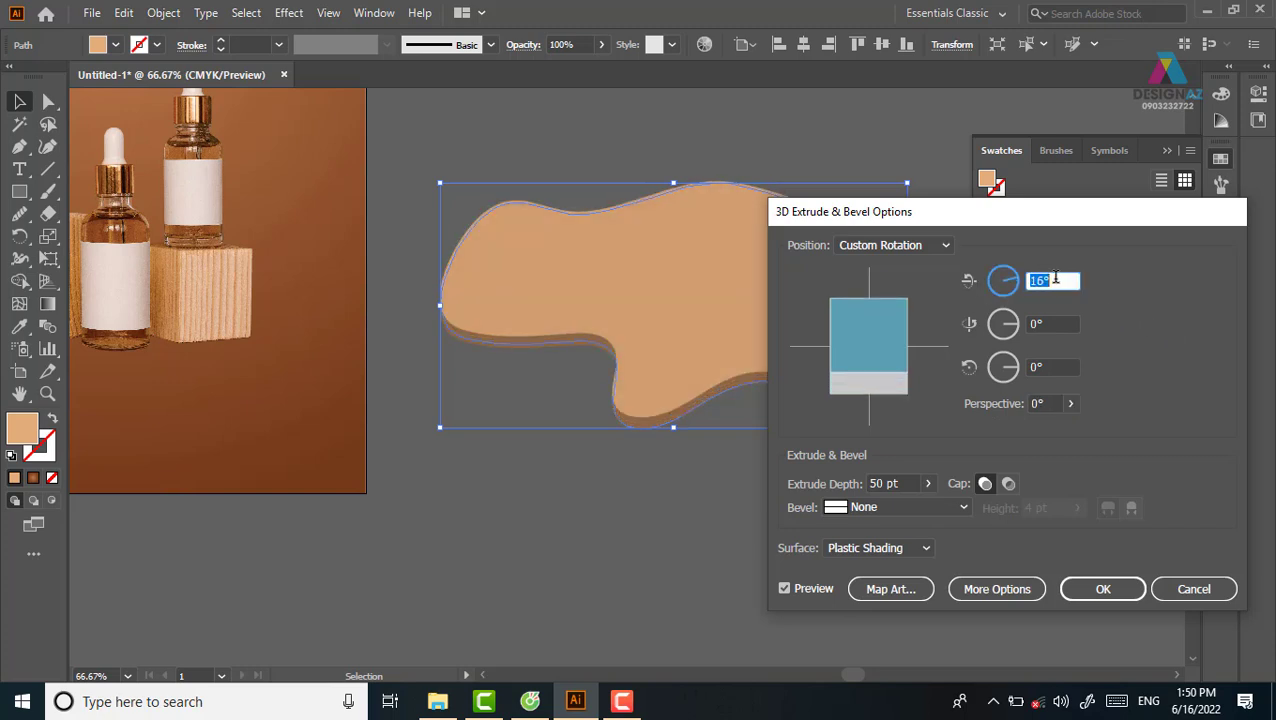
{"action": "scroll", "coordinate": [1055, 279], "scroll_direction": "up", "scroll_amount": 5}
{"action": "scroll", "coordinate": [1055, 279], "scroll_direction": "up", "scroll_amount": 6}
{"action": "scroll", "coordinate": [1055, 279], "scroll_direction": "up", "scroll_amount": 6}
{"action": "scroll", "coordinate": [1055, 279], "scroll_direction": "up", "scroll_amount": 6}
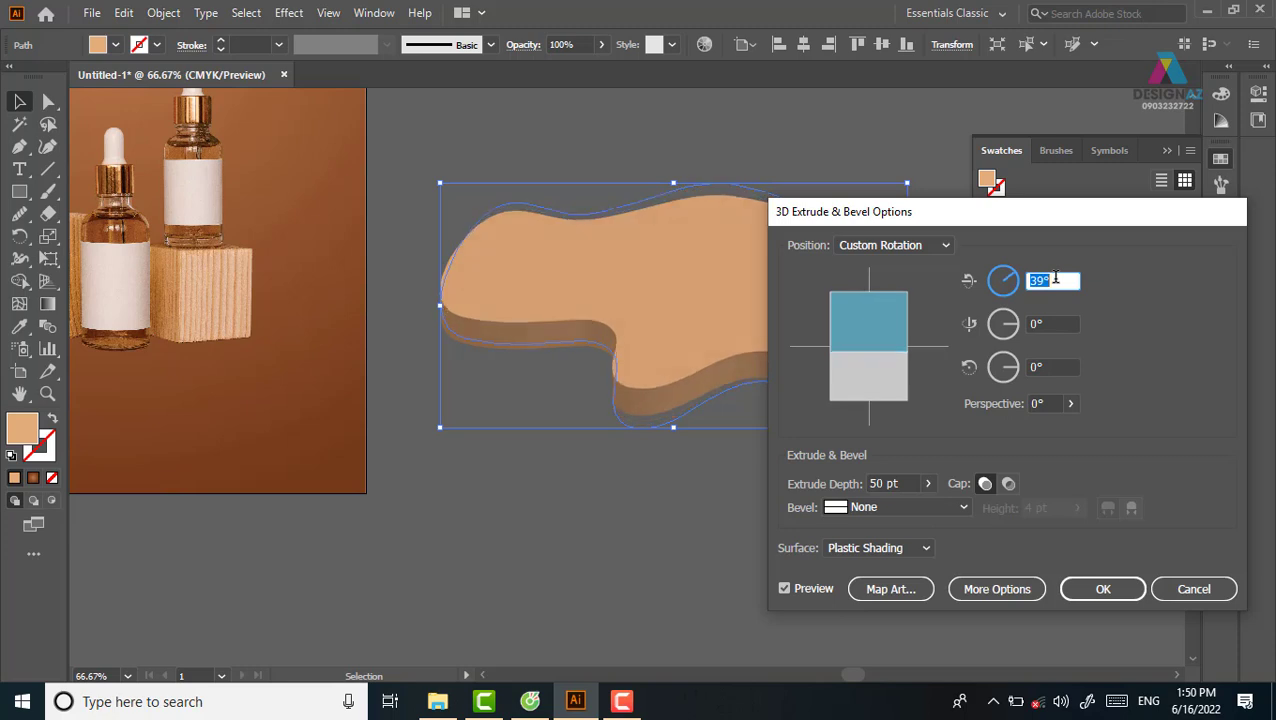
{"action": "scroll", "coordinate": [1055, 279], "scroll_direction": "up", "scroll_amount": 6}
{"action": "scroll", "coordinate": [1053, 279], "scroll_direction": "up", "scroll_amount": 5}
{"action": "scroll", "coordinate": [1053, 279], "scroll_direction": "up", "scroll_amount": 6}
{"action": "scroll", "coordinate": [1053, 279], "scroll_direction": "up", "scroll_amount": 5}
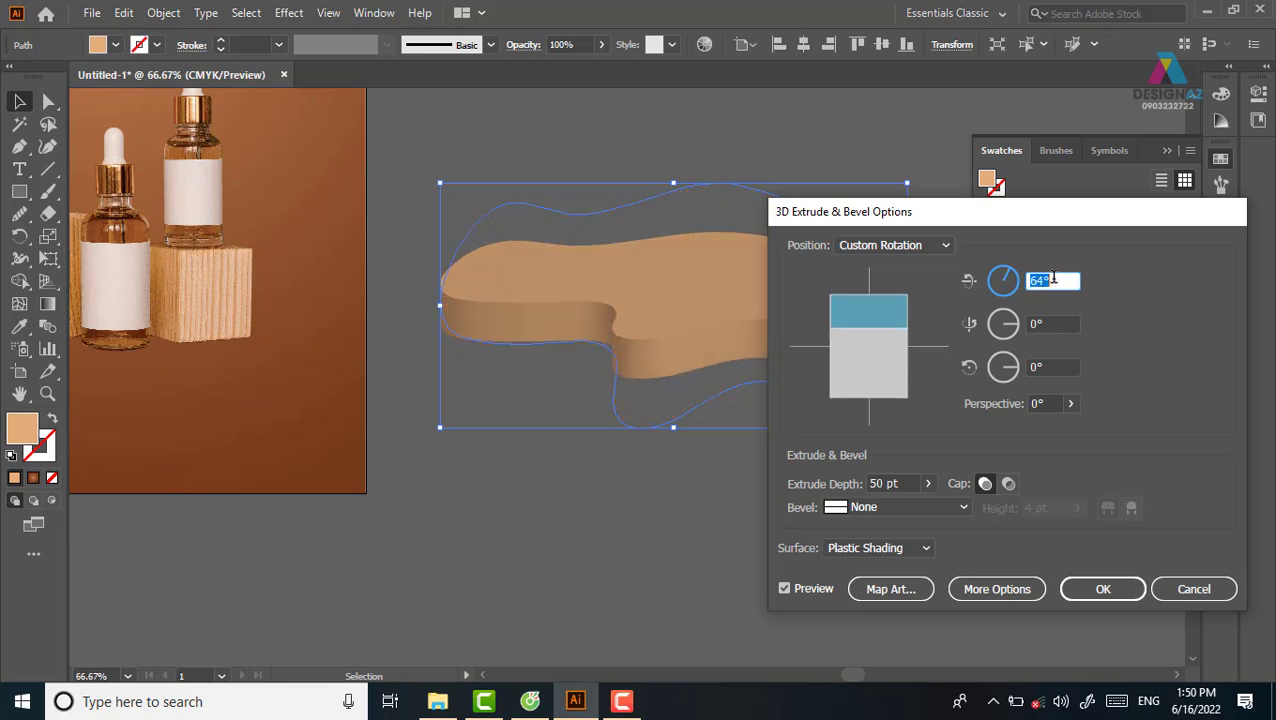
{"action": "scroll", "coordinate": [1053, 279], "scroll_direction": "up", "scroll_amount": 5}
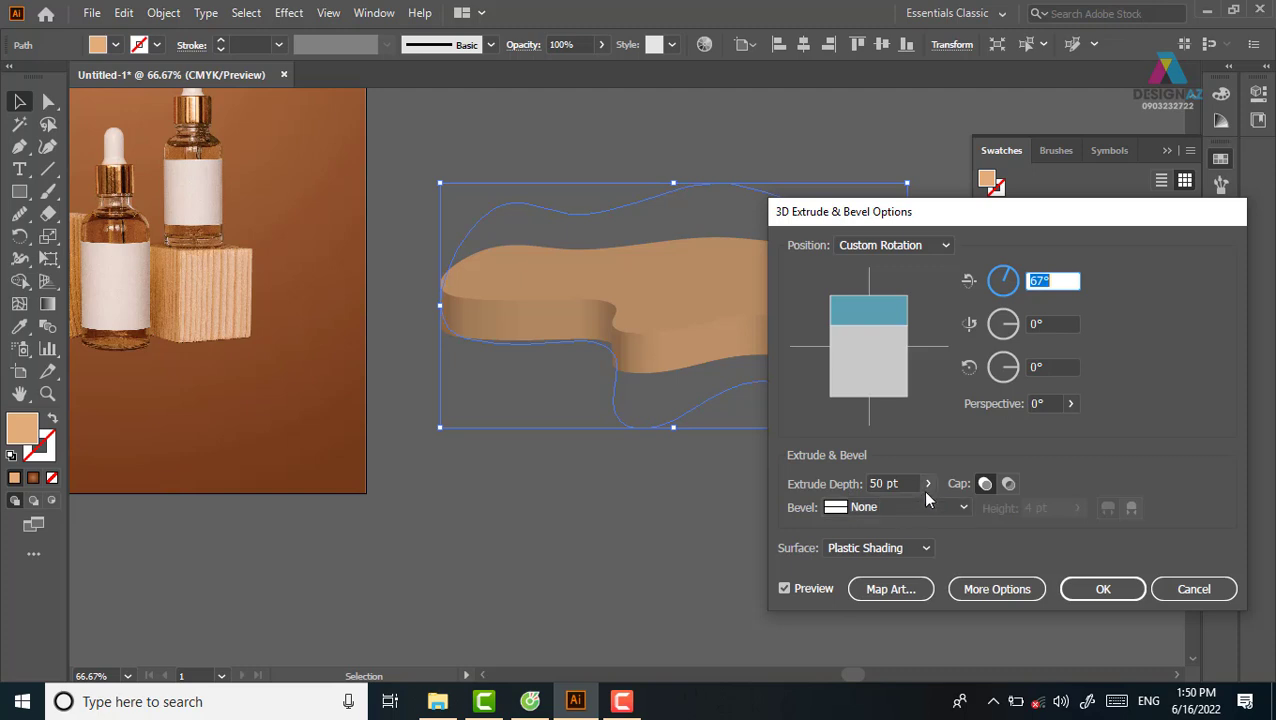
Step: Set Extrude Depth to 23 pt and give the slab a Tall-Round bevel
{"action": "left_click", "coordinate": [900, 483]}
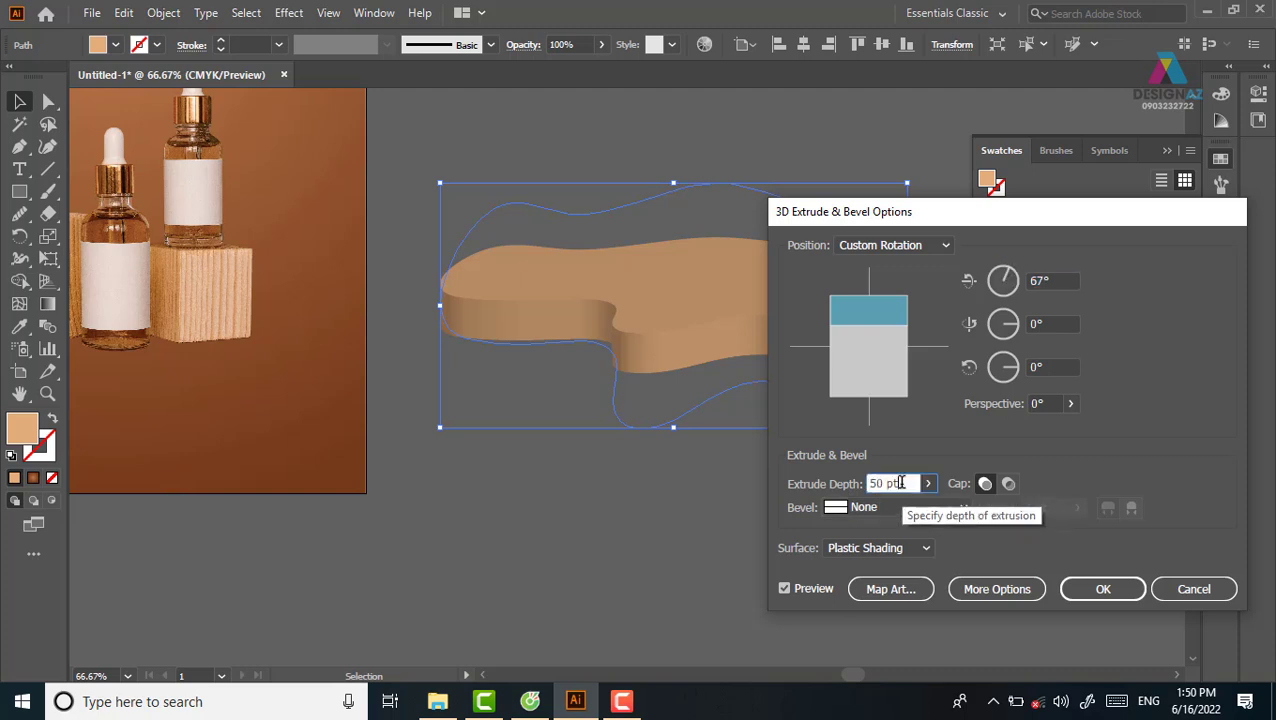
{"action": "key", "text": "Down"}
{"action": "key", "text": "Down"}
{"action": "key", "text": "Down"}
{"action": "key", "text": "Down"}
{"action": "key", "text": "Down"}
{"action": "key", "text": "Down"}
{"action": "key", "text": "Down"}
{"action": "key", "text": "Down"}
{"action": "key", "text": "Down"}
{"action": "key", "text": "Down"}
{"action": "key", "text": "Down"}
{"action": "key", "text": "Down"}
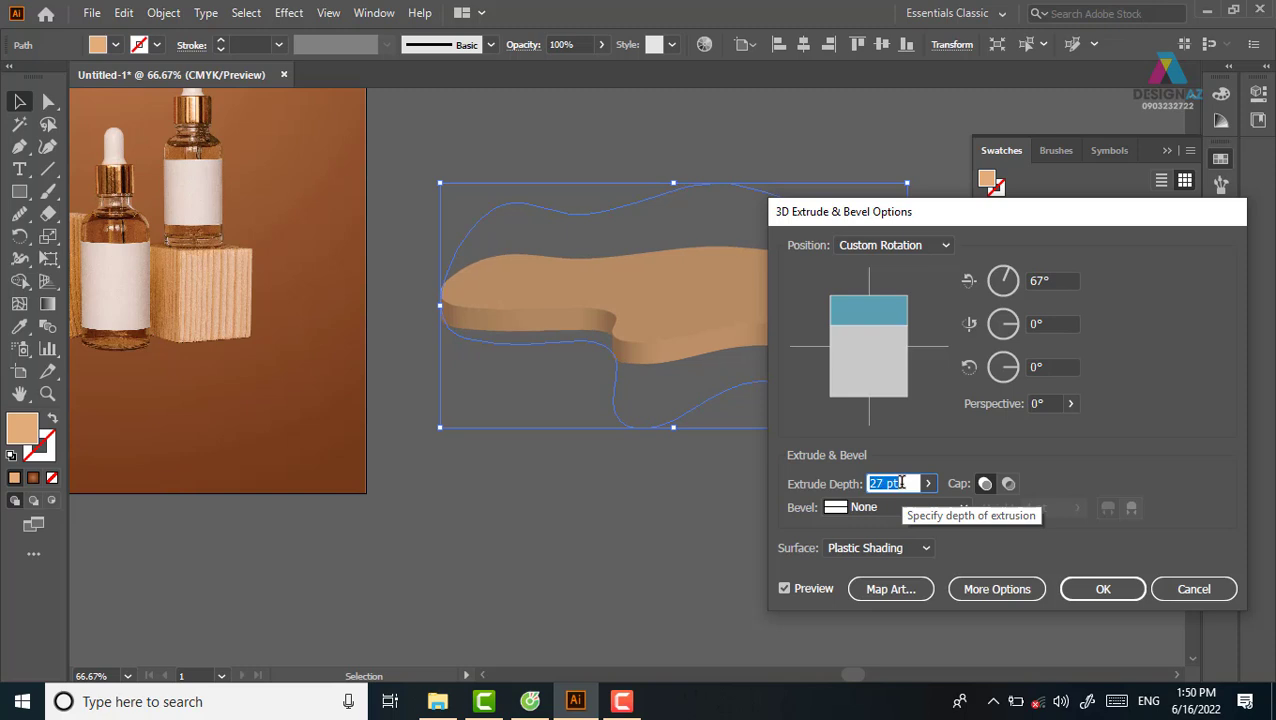
{"action": "key", "text": "Down"}
{"action": "key", "text": "Down"}
{"action": "key", "text": "Down"}
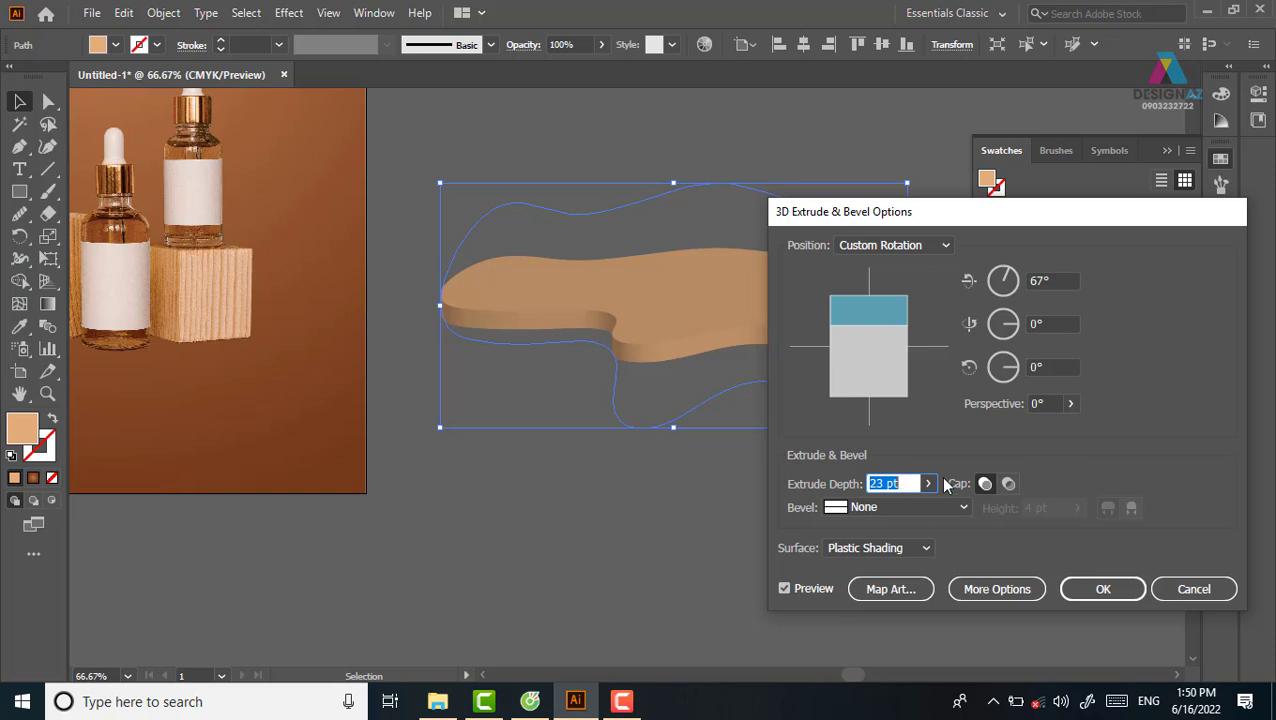
{"action": "left_click", "coordinate": [958, 508]}
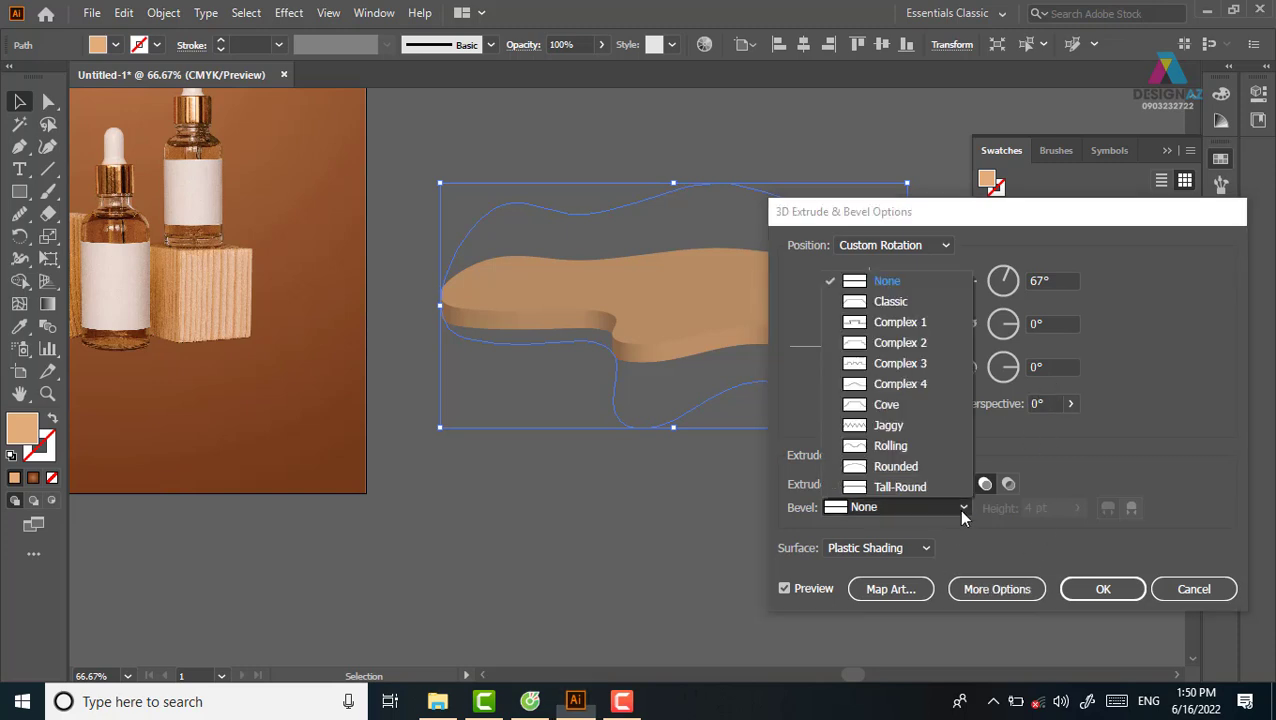
{"action": "left_click", "coordinate": [906, 501]}
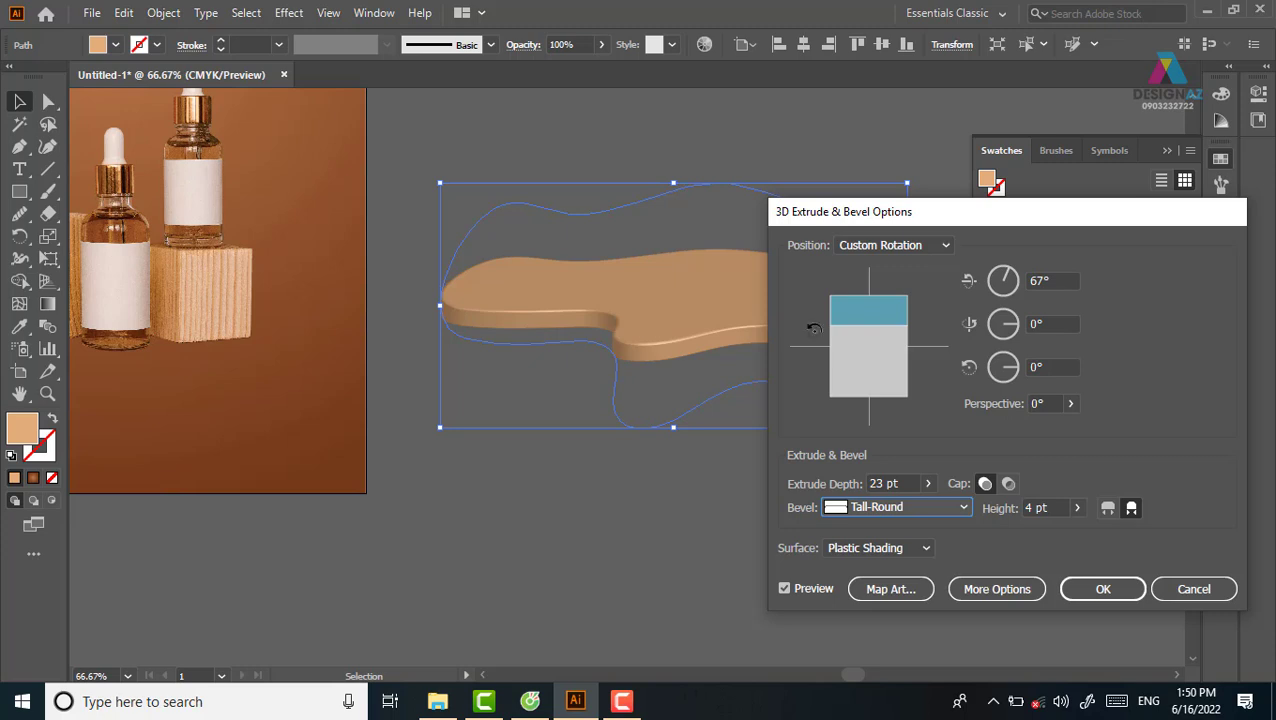
Step: Tilt the first rotation angle to 71° and apply the 3D extrusion
{"action": "left_click", "coordinate": [1060, 281]}
{"action": "key", "text": "Up"}
{"action": "key", "text": "Up"}
{"action": "key", "text": "Up"}
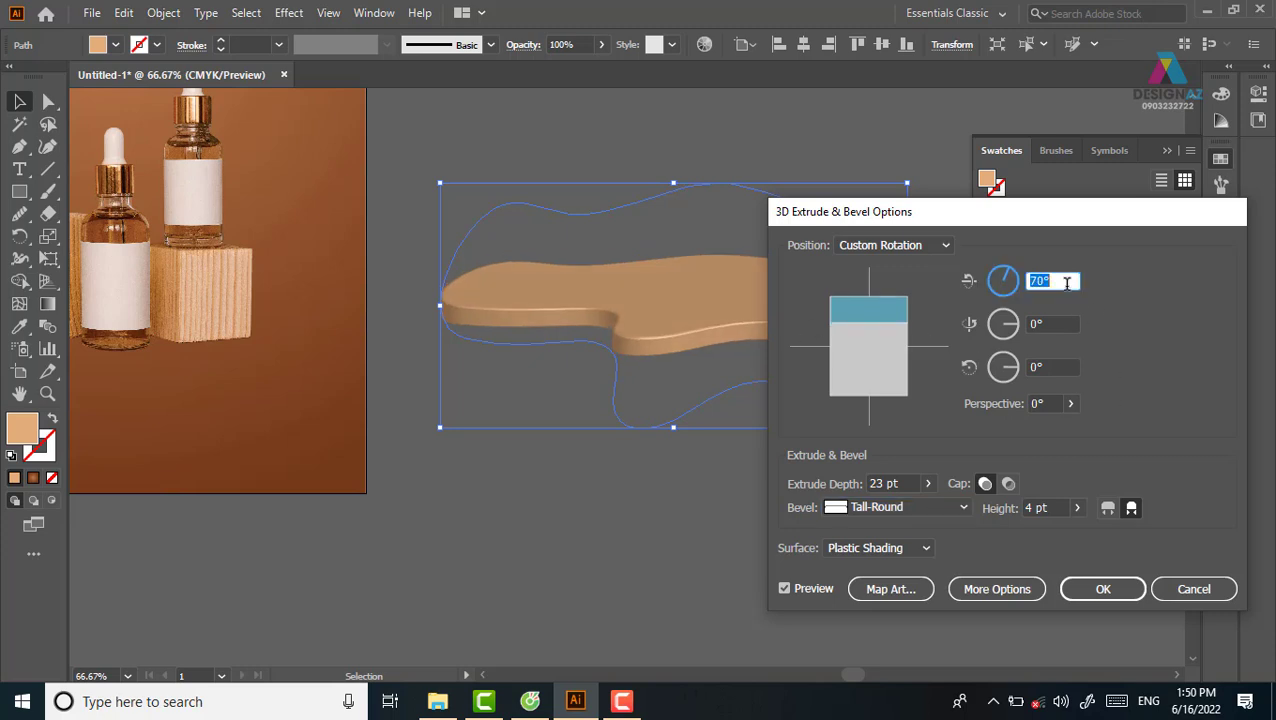
{"action": "left_click", "coordinate": [1116, 603]}
{"action": "left_click", "coordinate": [766, 356]}
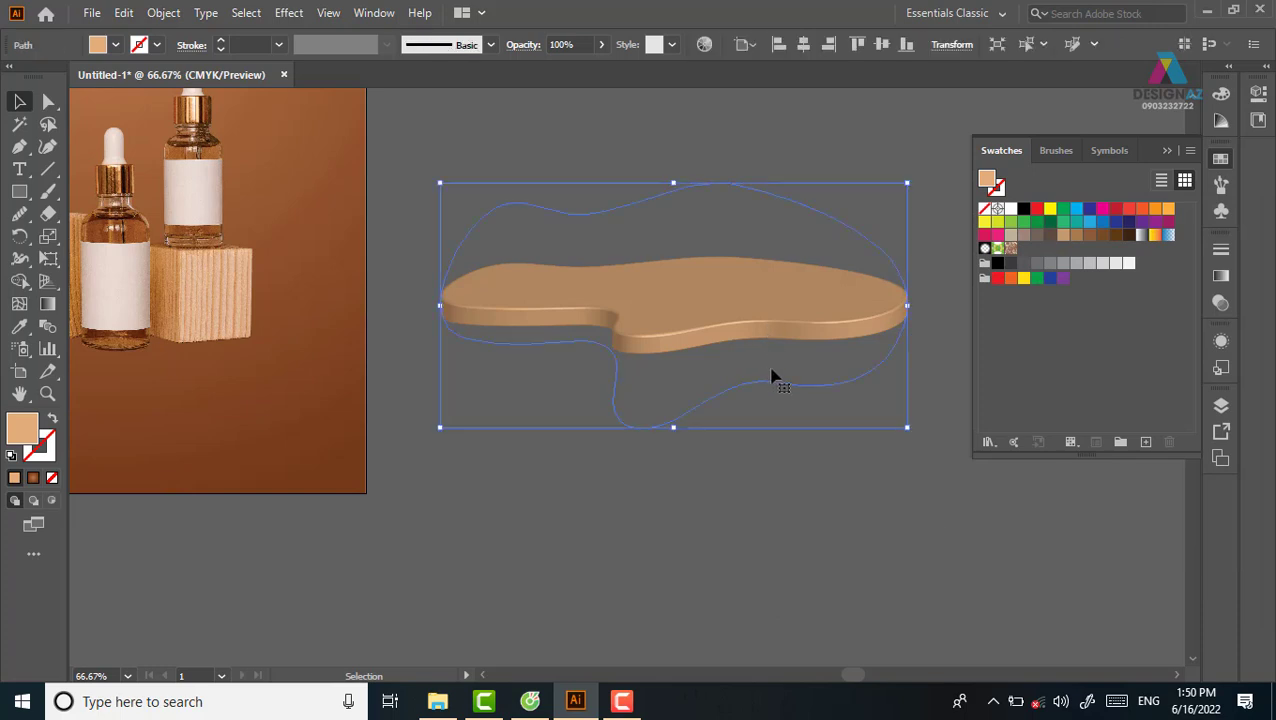
Step: Alt-drag a scaled-up copy into a wider lower tier and slightly shrink the upper tier
{"action": "key", "text": "a"}
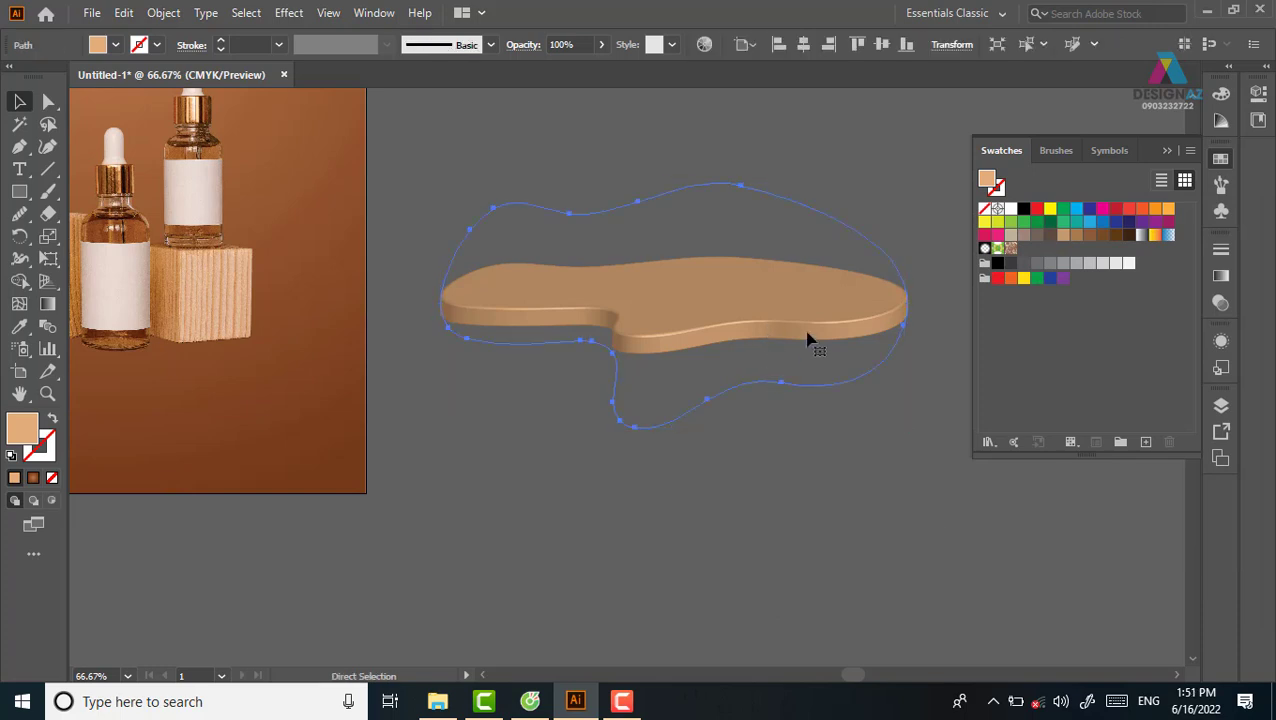
{"action": "key", "text": "v"}
{"action": "left_click_drag", "start_coordinate": [910, 183], "coordinate": [942, 157]}
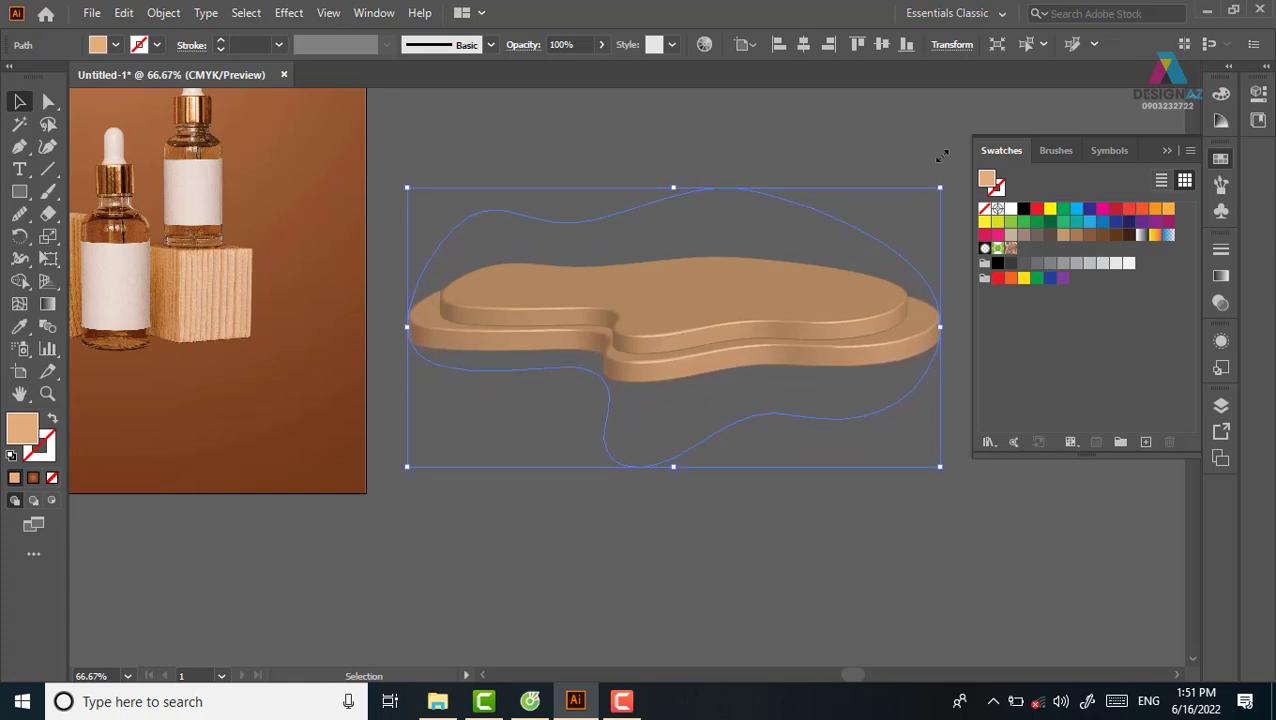
{"action": "left_click", "coordinate": [707, 118]}
{"action": "left_click", "coordinate": [832, 282]}
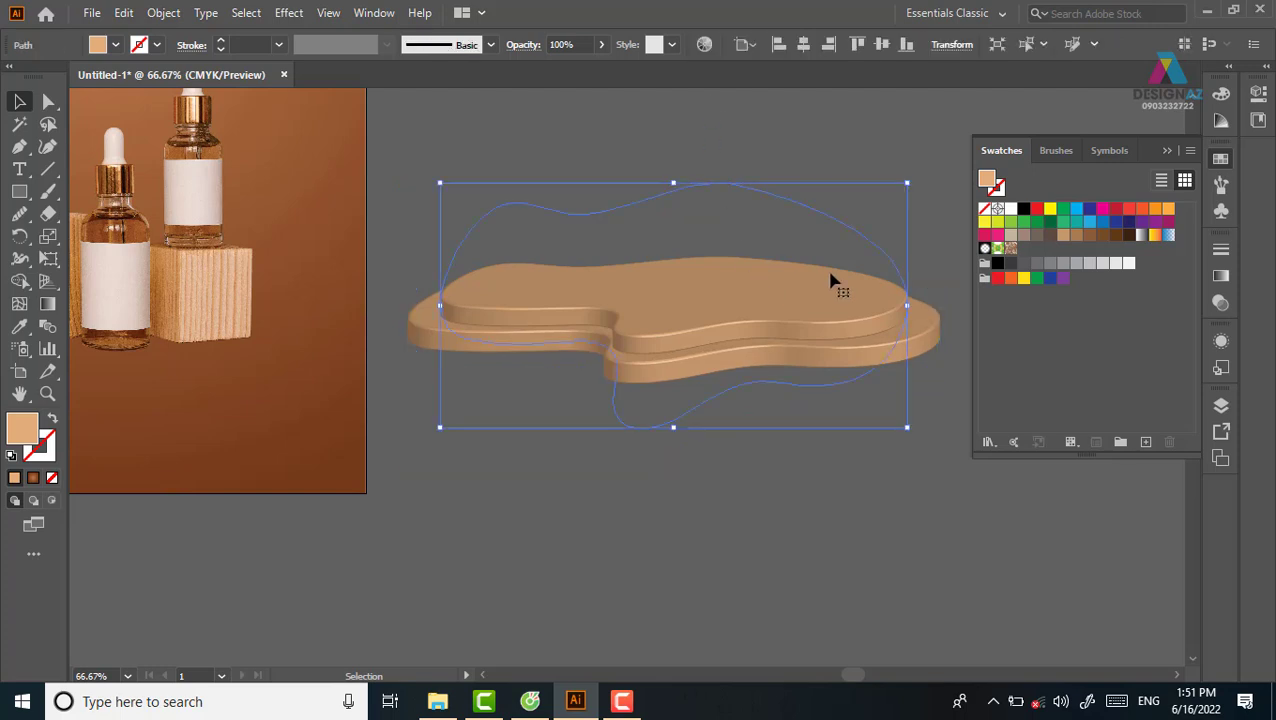
{"action": "left_click_drag", "start_coordinate": [907, 183], "coordinate": [890, 193]}
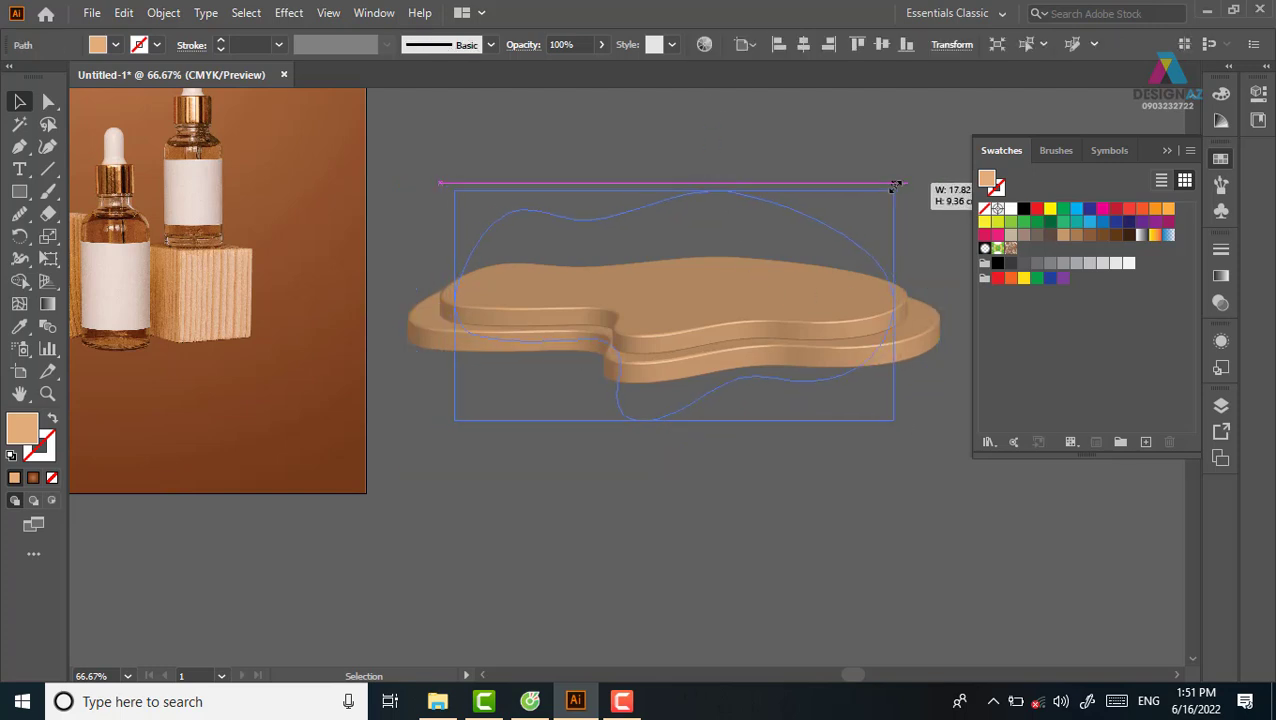
{"action": "left_click", "coordinate": [900, 140]}
{"action": "left_click", "coordinate": [790, 270]}
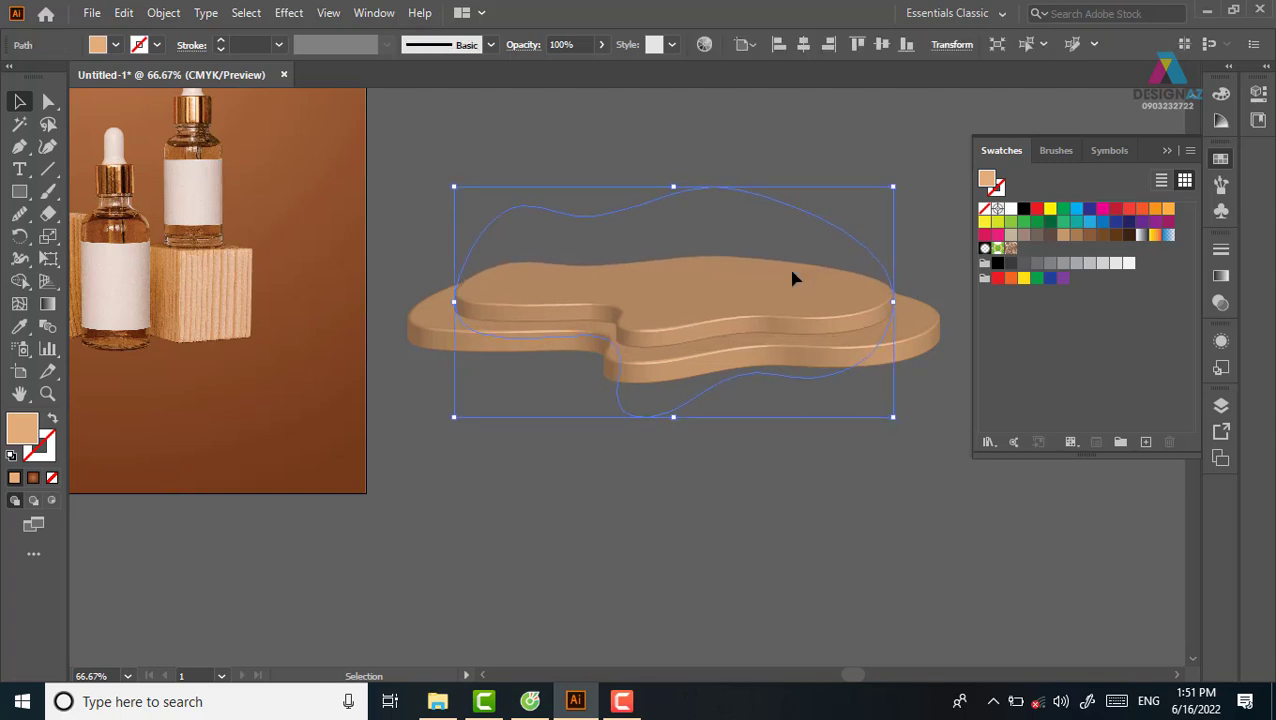
Step: Give the upper podium tier a lighter peach fill
{"action": "left_click", "coordinate": [687, 482]}
{"action": "left_click", "coordinate": [735, 303]}
{"action": "scroll", "coordinate": [420, 385], "scroll_direction": "left", "scroll_amount": 5}
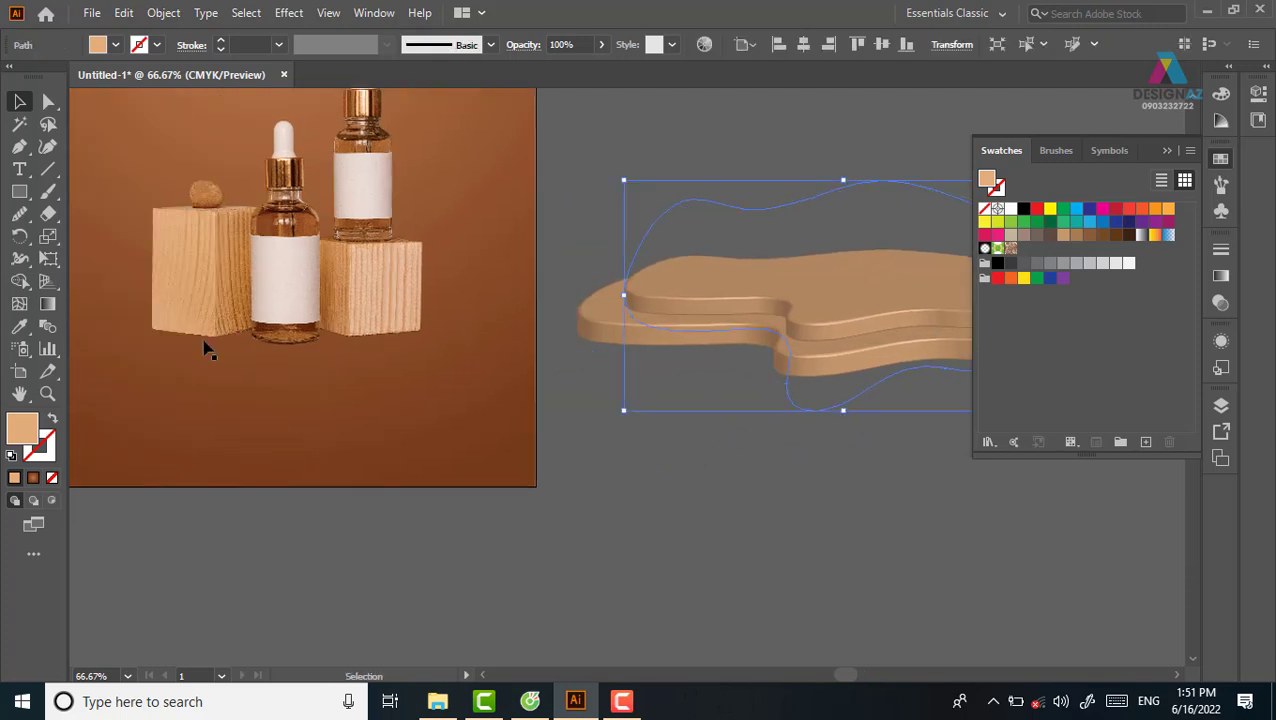
{"action": "double_click", "coordinate": [22, 428]}
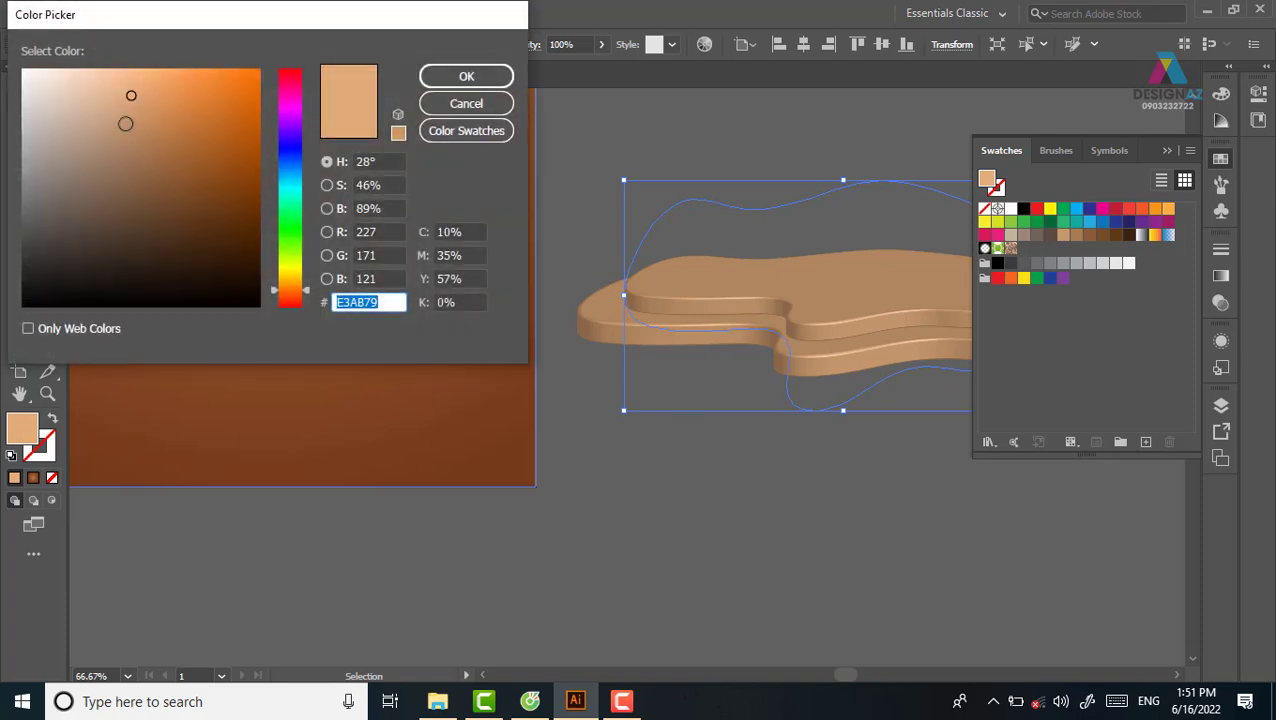
{"action": "left_click", "coordinate": [110, 83]}
{"action": "left_click", "coordinate": [466, 76]}
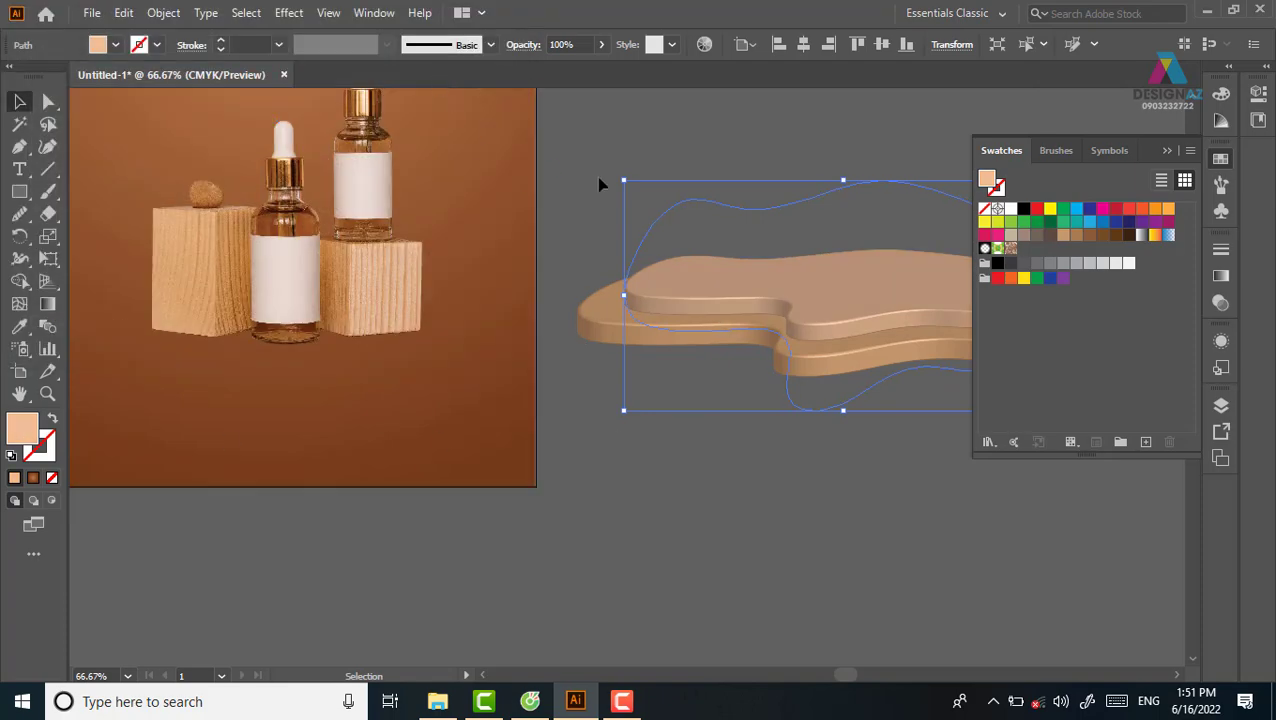
Step: Change the upper tier's fill to an even lighter peach tone
{"action": "left_click", "coordinate": [641, 145]}
{"action": "left_click", "coordinate": [695, 230]}
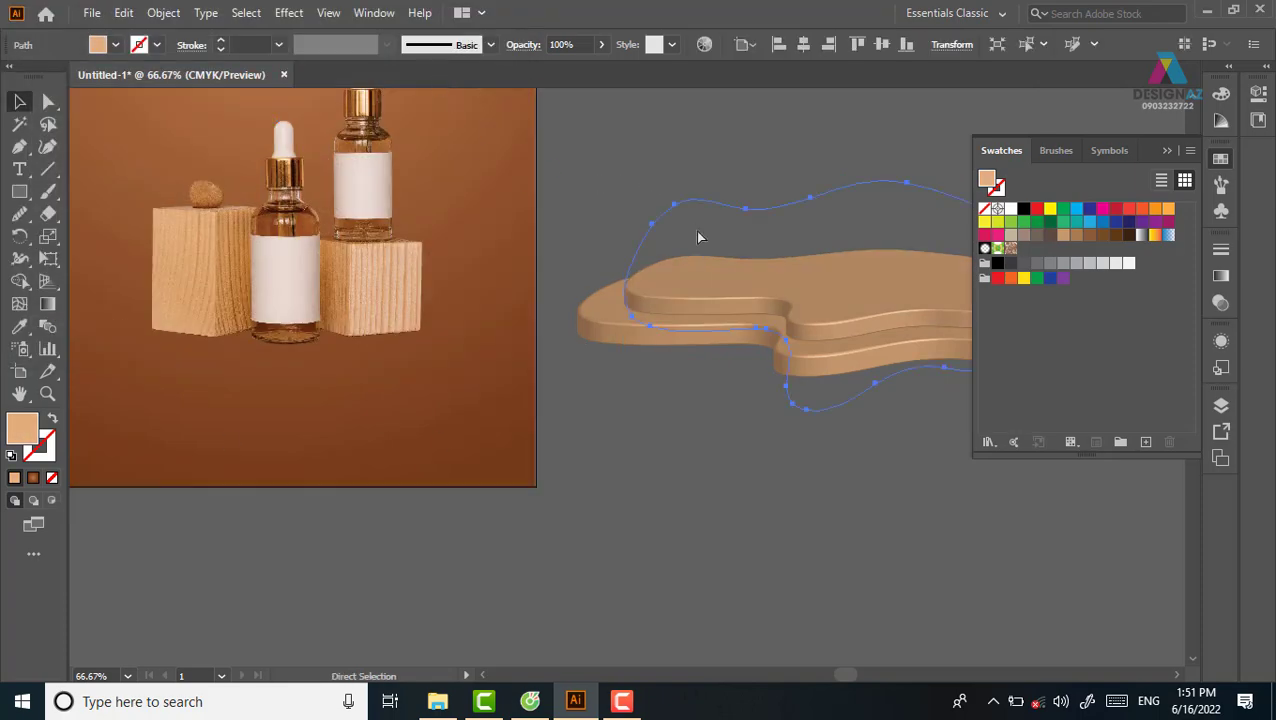
{"action": "double_click", "coordinate": [24, 428]}
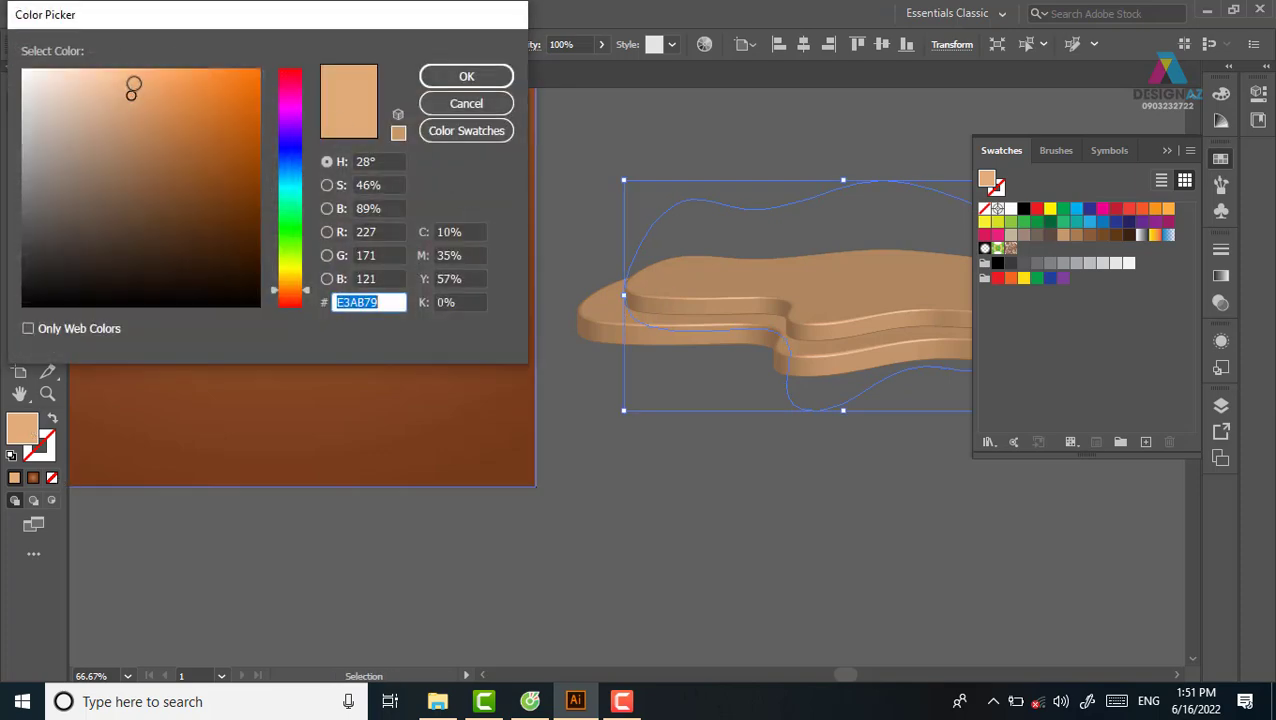
{"action": "left_click", "coordinate": [130, 85]}
{"action": "left_click", "coordinate": [466, 76]}
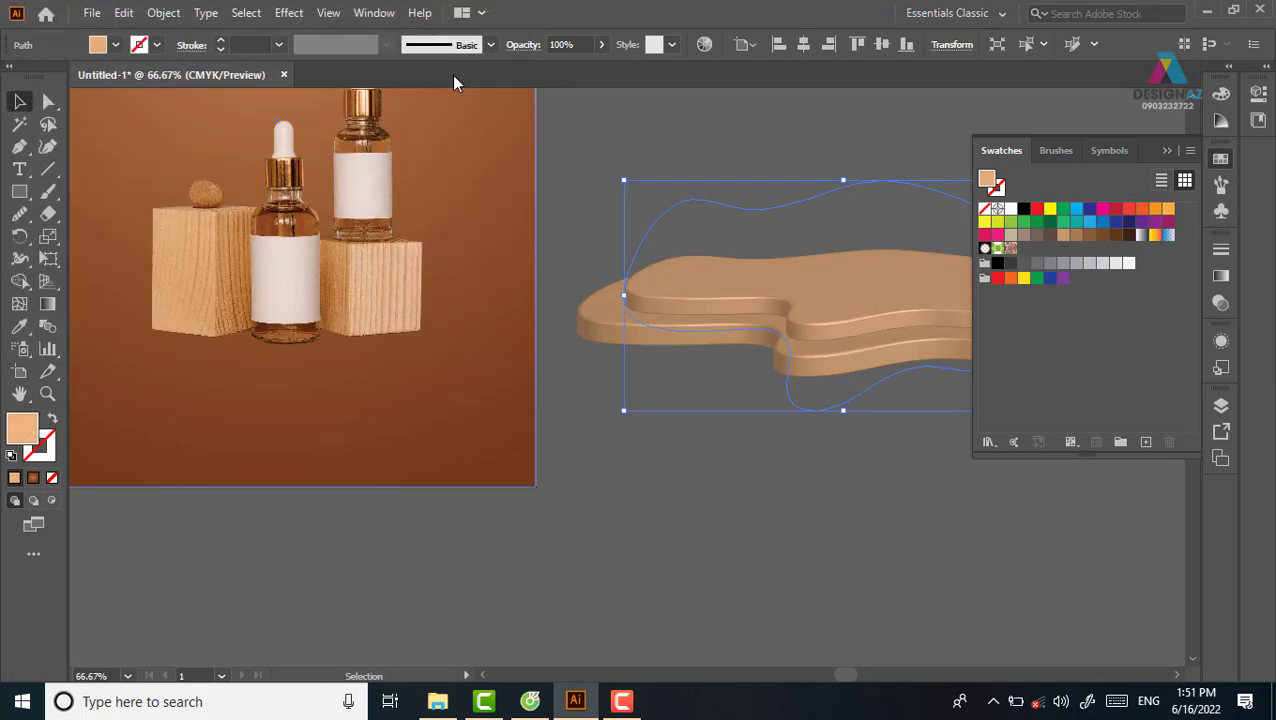
{"action": "left_click", "coordinate": [591, 117]}
{"action": "left_click_drag", "start_coordinate": [769, 356], "coordinate": [624, 308]}
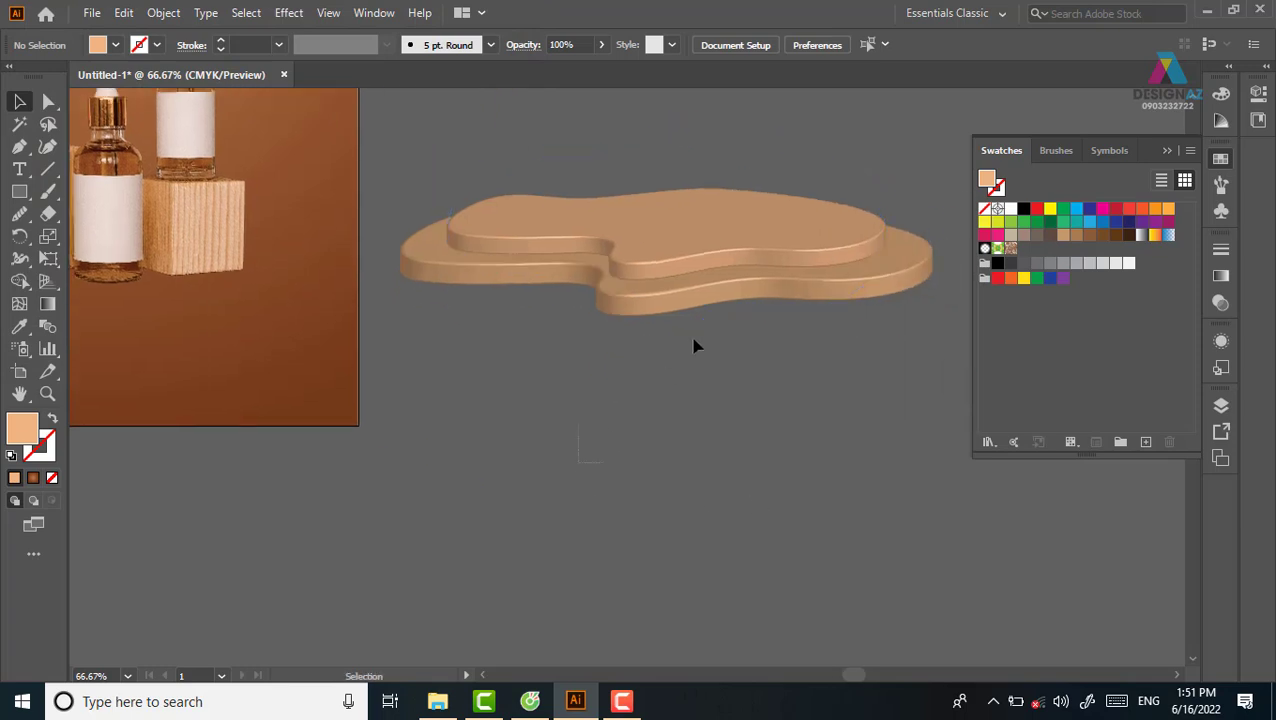
Step: Drag the two-tier podium onto the artboard beneath the bottles and wooden blocks
{"action": "left_click", "coordinate": [775, 285]}
{"action": "left_click_drag", "start_coordinate": [931, 120], "coordinate": [860, 147]}
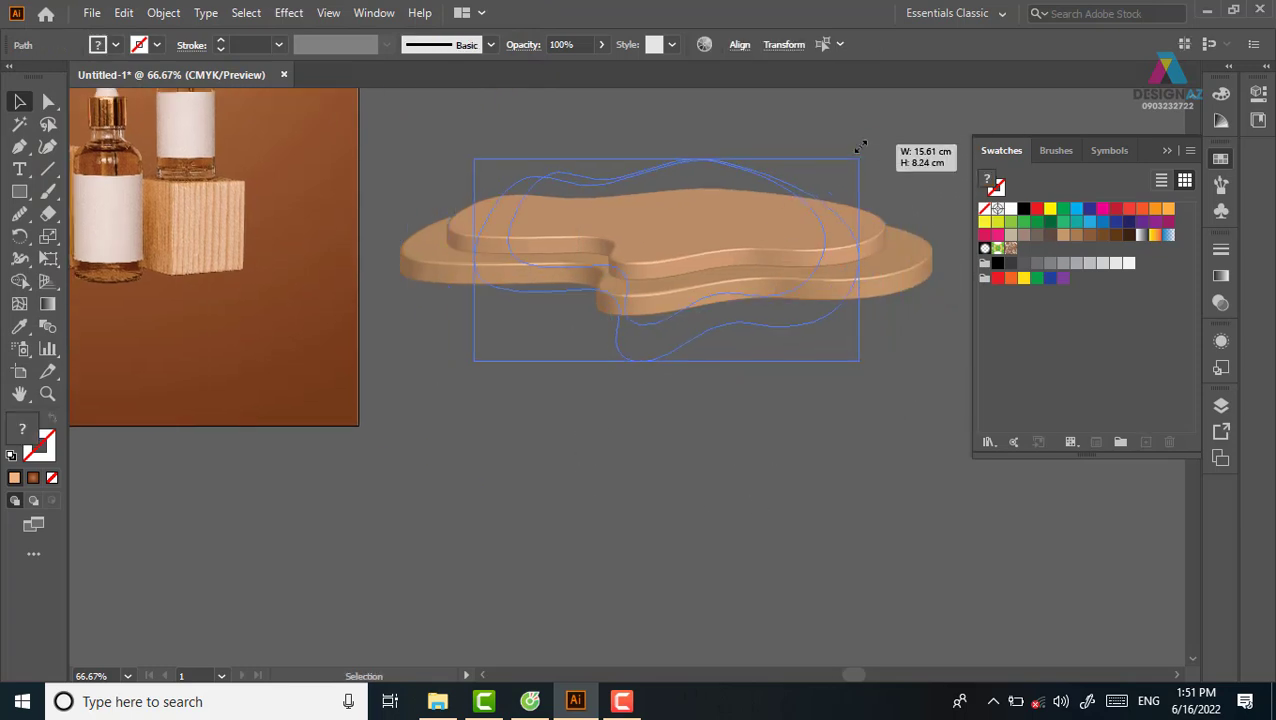
{"action": "left_click_drag", "start_coordinate": [633, 442], "coordinate": [787, 477]}
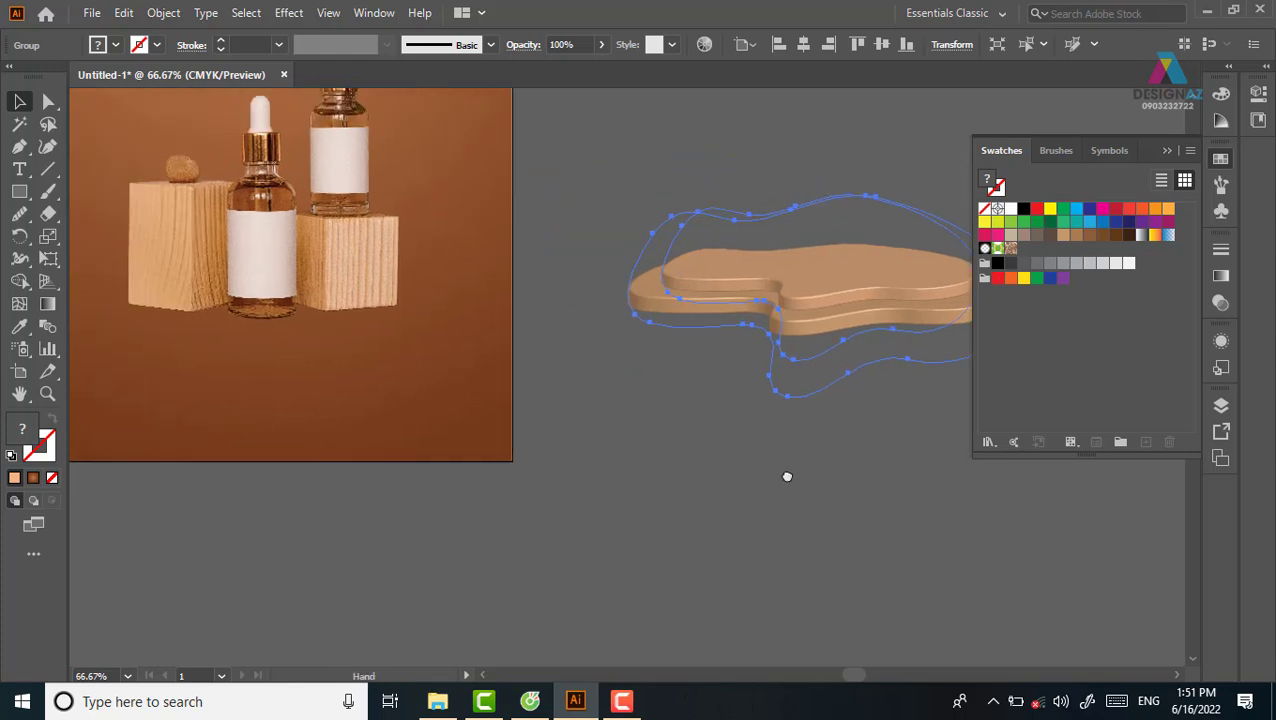
{"action": "left_click_drag", "start_coordinate": [820, 285], "coordinate": [263, 323]}
{"action": "key", "text": "a"}
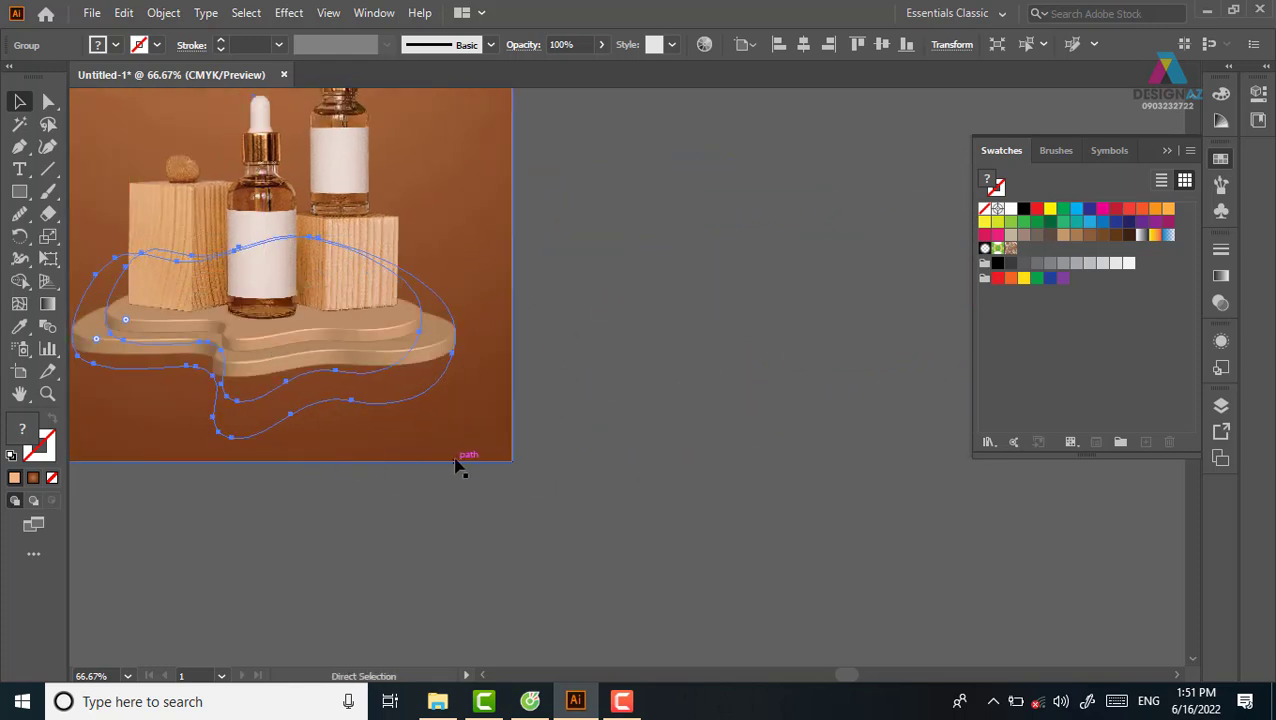
{"action": "left_click_drag", "start_coordinate": [378, 408], "coordinate": [555, 483]}
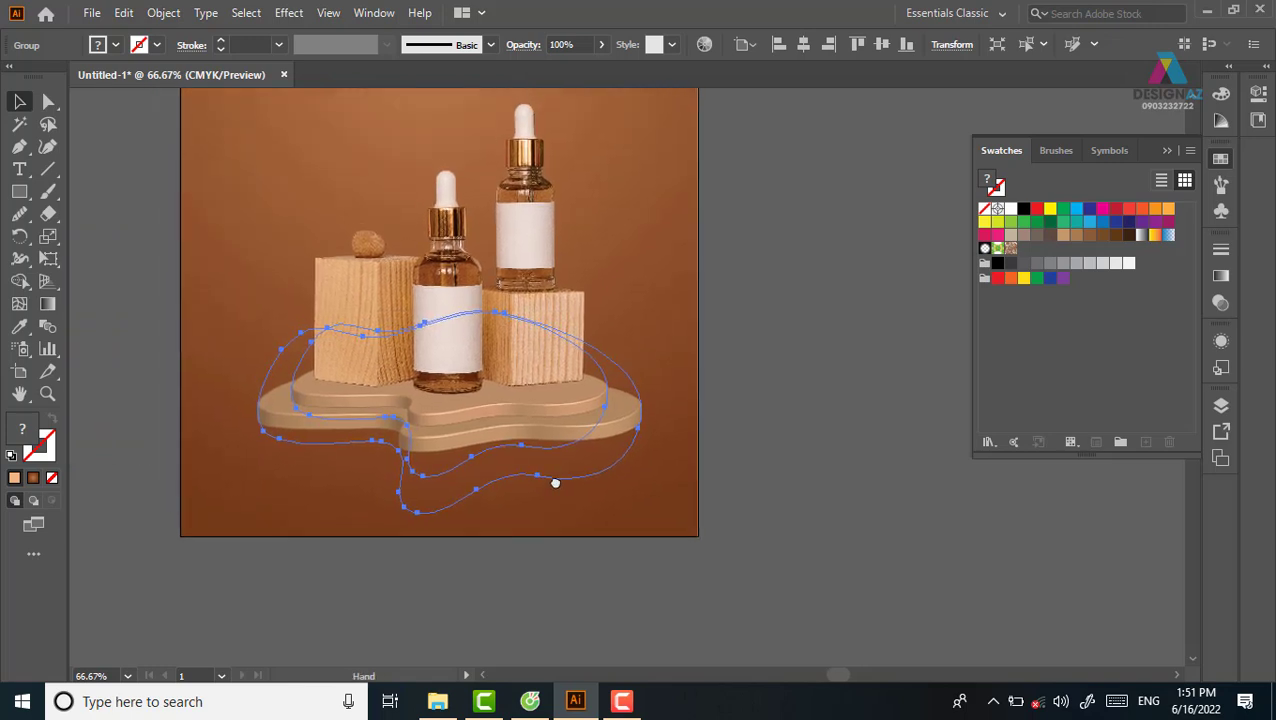
{"action": "left_click", "coordinate": [557, 488]}
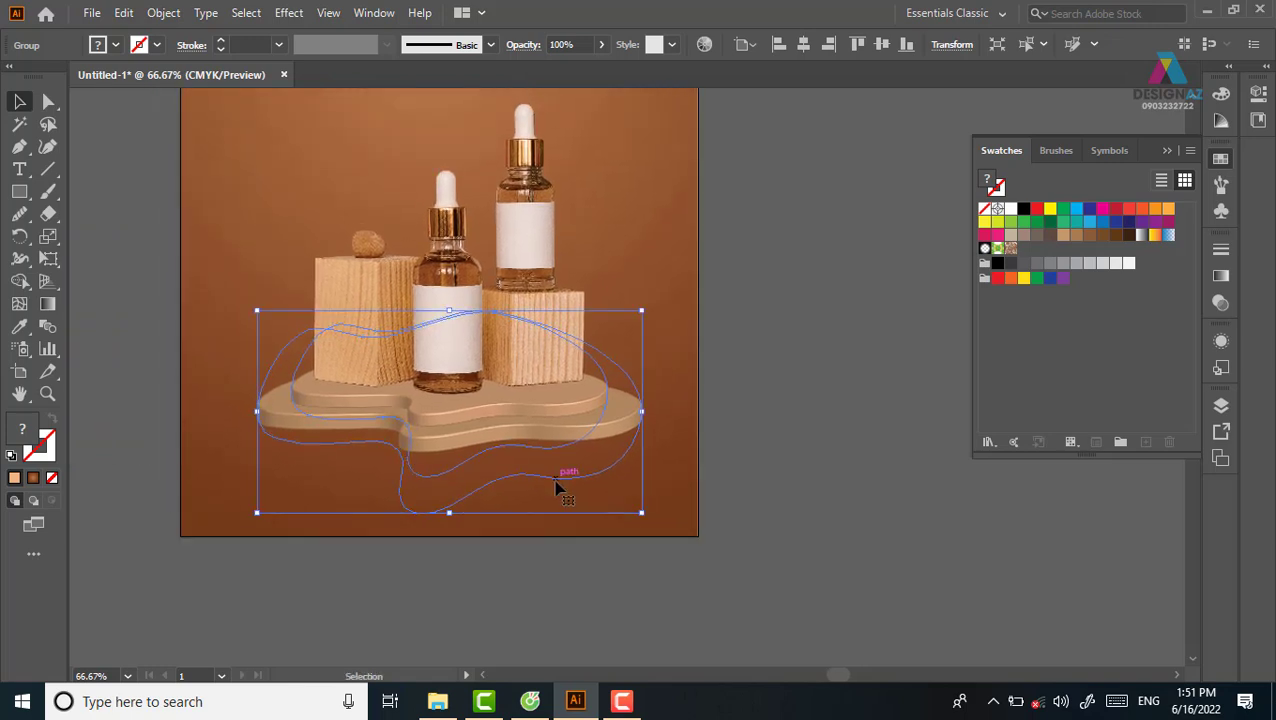
{"action": "left_click", "coordinate": [869, 384]}
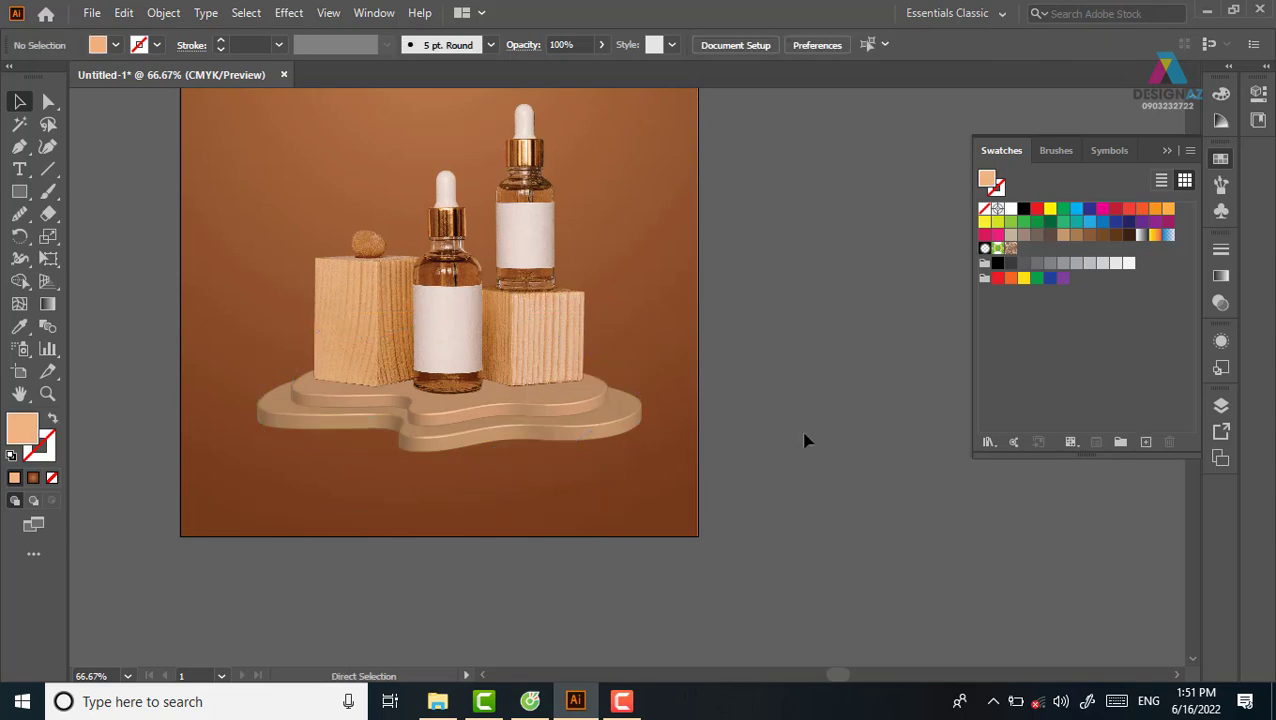
Step: Zoom in close and centre the view on the podium's top
{"action": "key", "text": "ctrl+minus"}
{"action": "key", "text": "ctrl+minus"}
{"action": "key", "text": "ctrl+plus"}
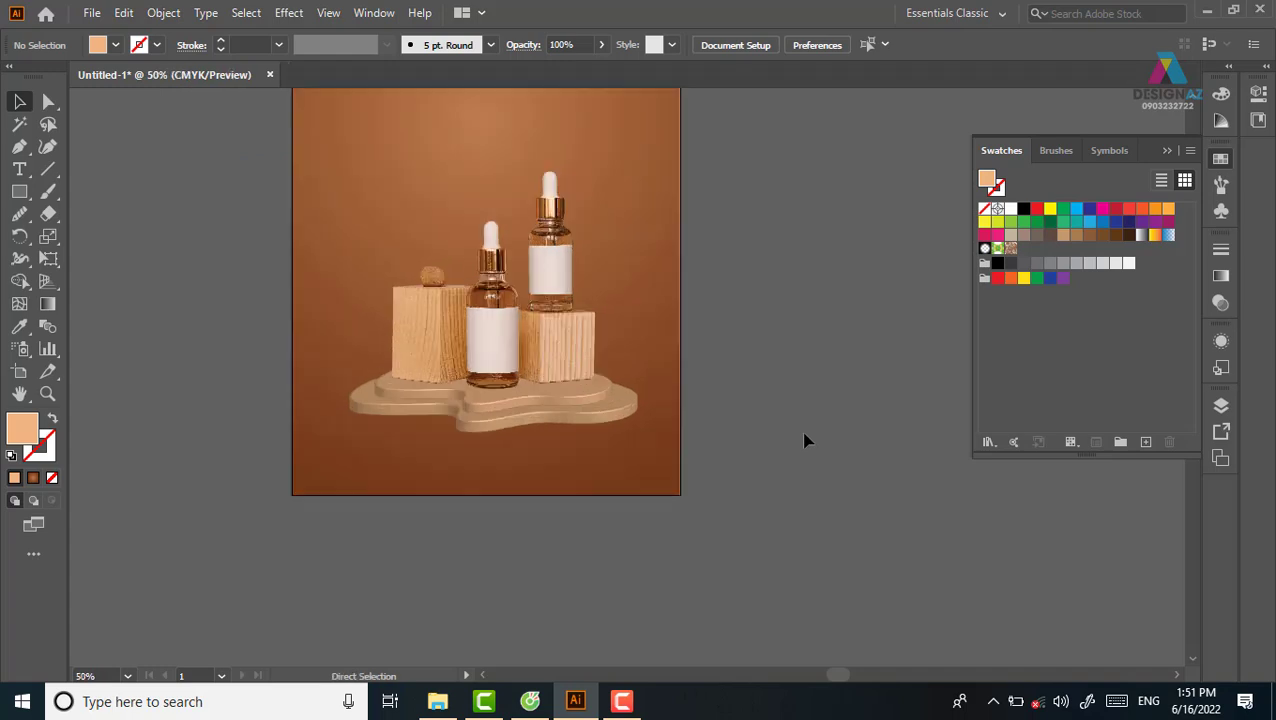
{"action": "key", "text": "ctrl+plus"}
{"action": "key", "text": "ctrl+plus"}
{"action": "key", "text": "ctrl+plus"}
{"action": "mouse_move", "coordinate": [532, 468]}
{"action": "left_mouse_down"}
{"action": "mouse_move", "coordinate": [603, 448]}
{"action": "mouse_move", "coordinate": [851, 445]}
{"action": "left_mouse_up"}
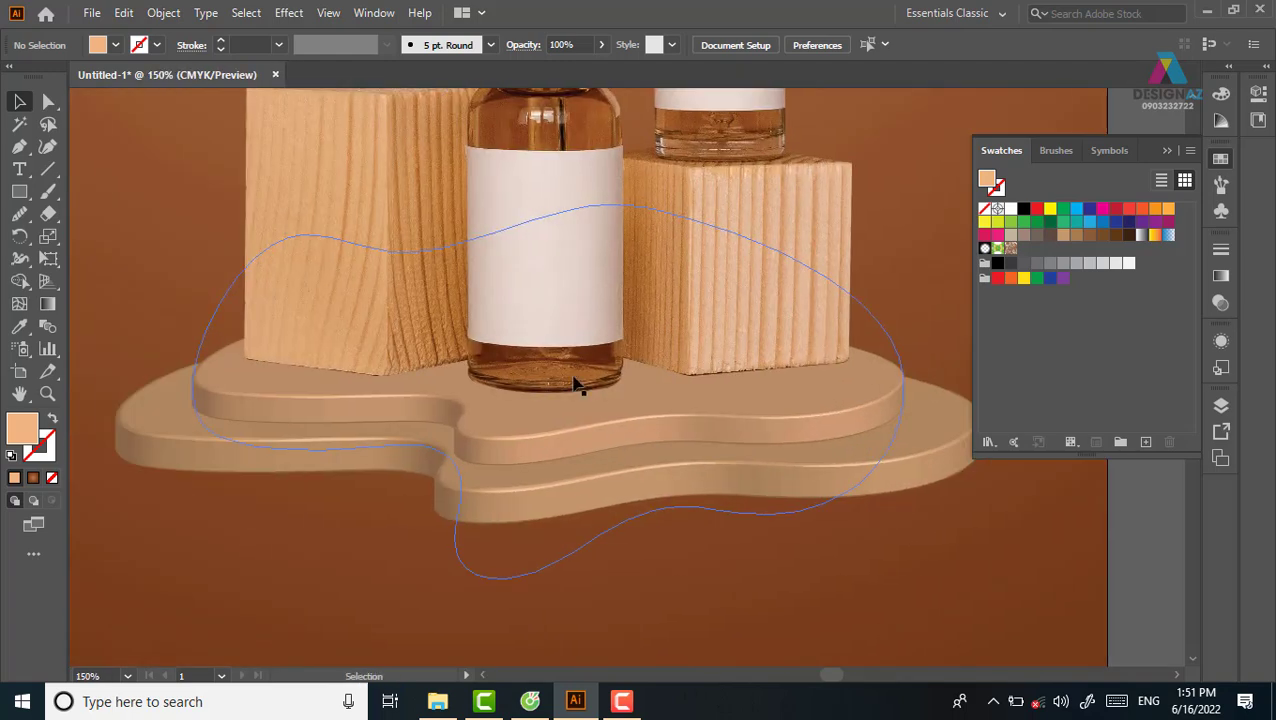
Step: Pen-trace a curved shadow shape along the bases of the blocks and bottle
{"action": "left_click", "coordinate": [576, 384]}
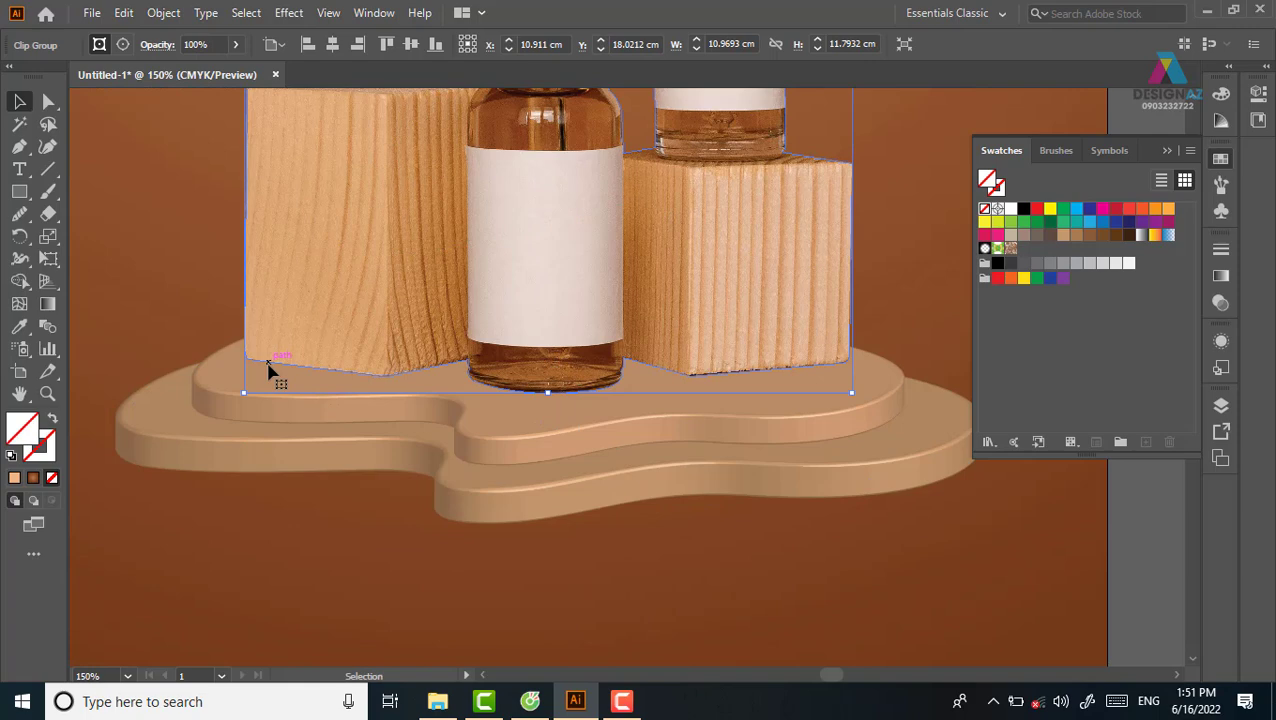
{"action": "key", "text": "p"}
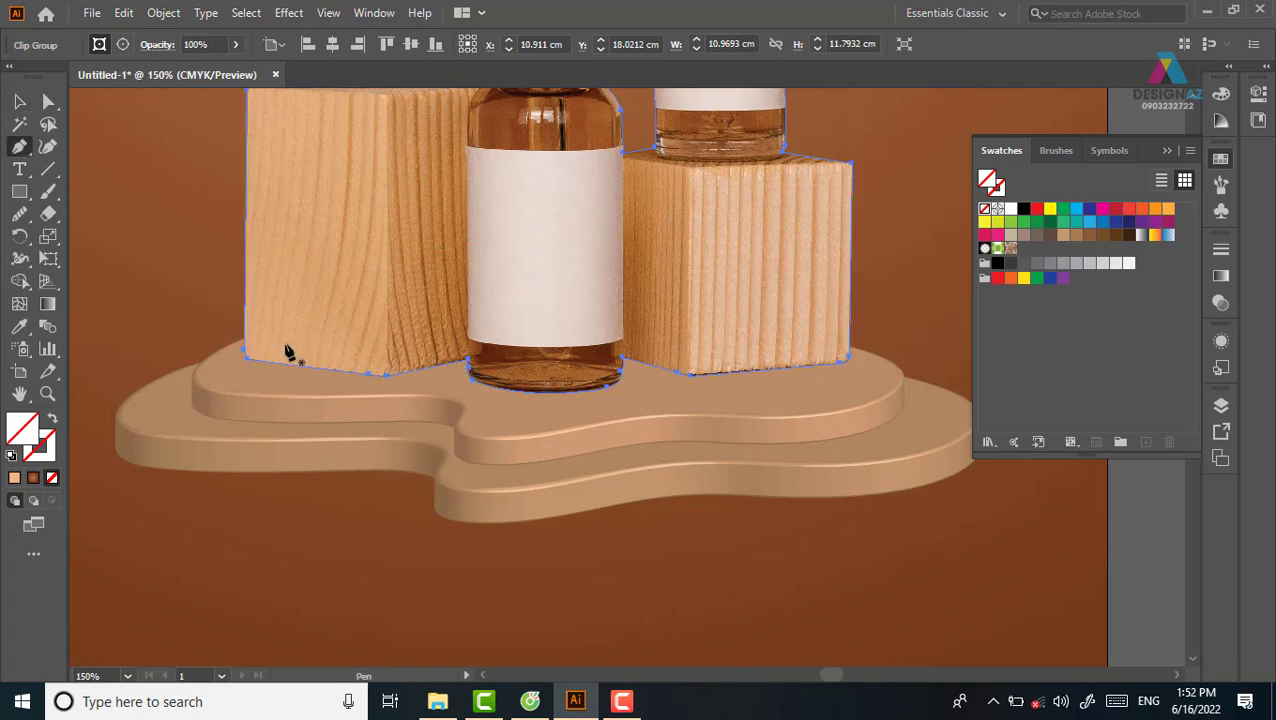
{"action": "left_click_drag", "start_coordinate": [236, 356], "coordinate": [285, 392]}
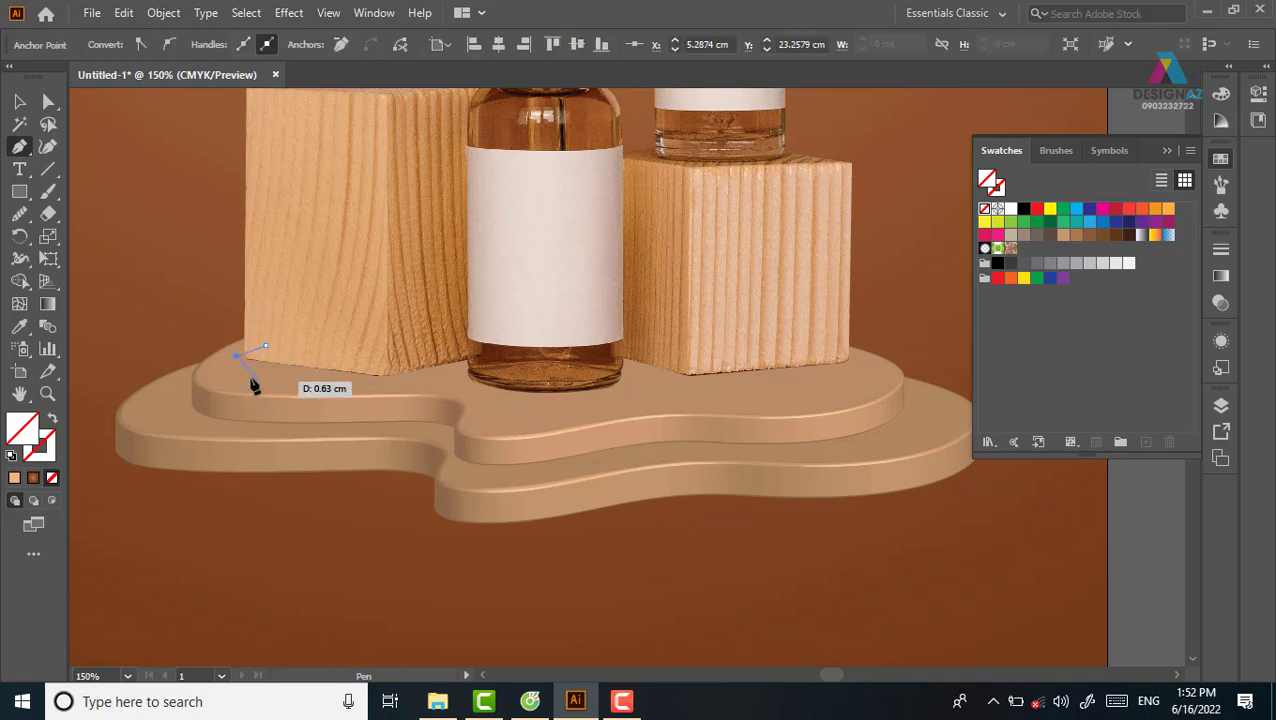
{"action": "left_click_drag", "start_coordinate": [285, 392], "coordinate": [241, 364]}
{"action": "left_click_drag", "start_coordinate": [381, 385], "coordinate": [456, 371]}
{"action": "left_click_drag", "start_coordinate": [537, 398], "coordinate": [635, 377]}
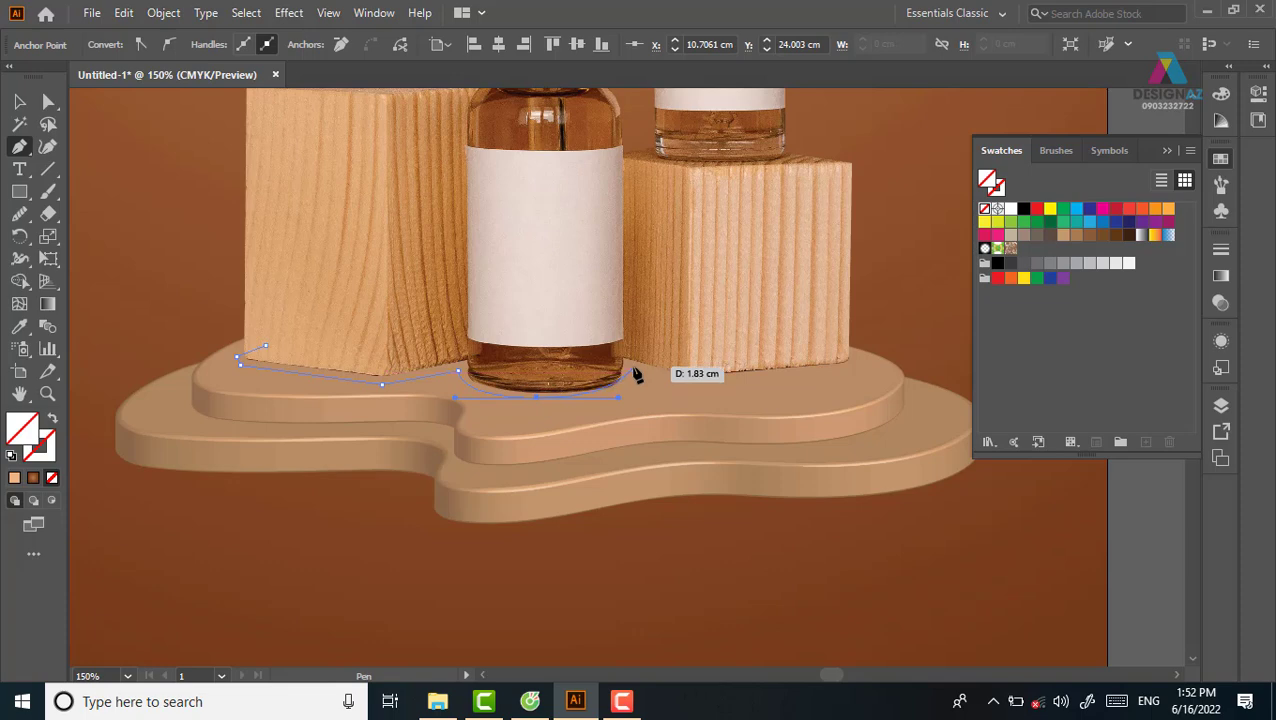
{"action": "mouse_move", "coordinate": [636, 376]}
{"action": "left_mouse_down"}
{"action": "mouse_move", "coordinate": [684, 390]}
{"action": "mouse_move", "coordinate": [858, 376]}
{"action": "left_mouse_up"}
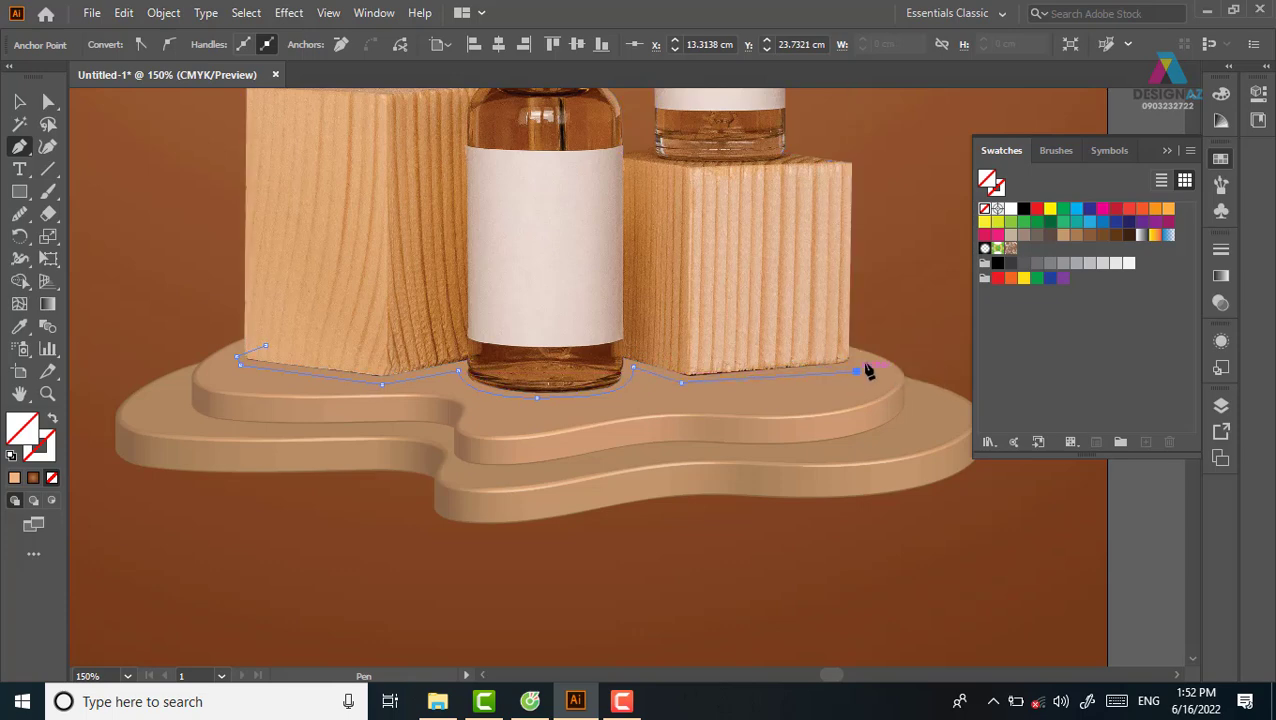
{"action": "left_click", "coordinate": [857, 371]}
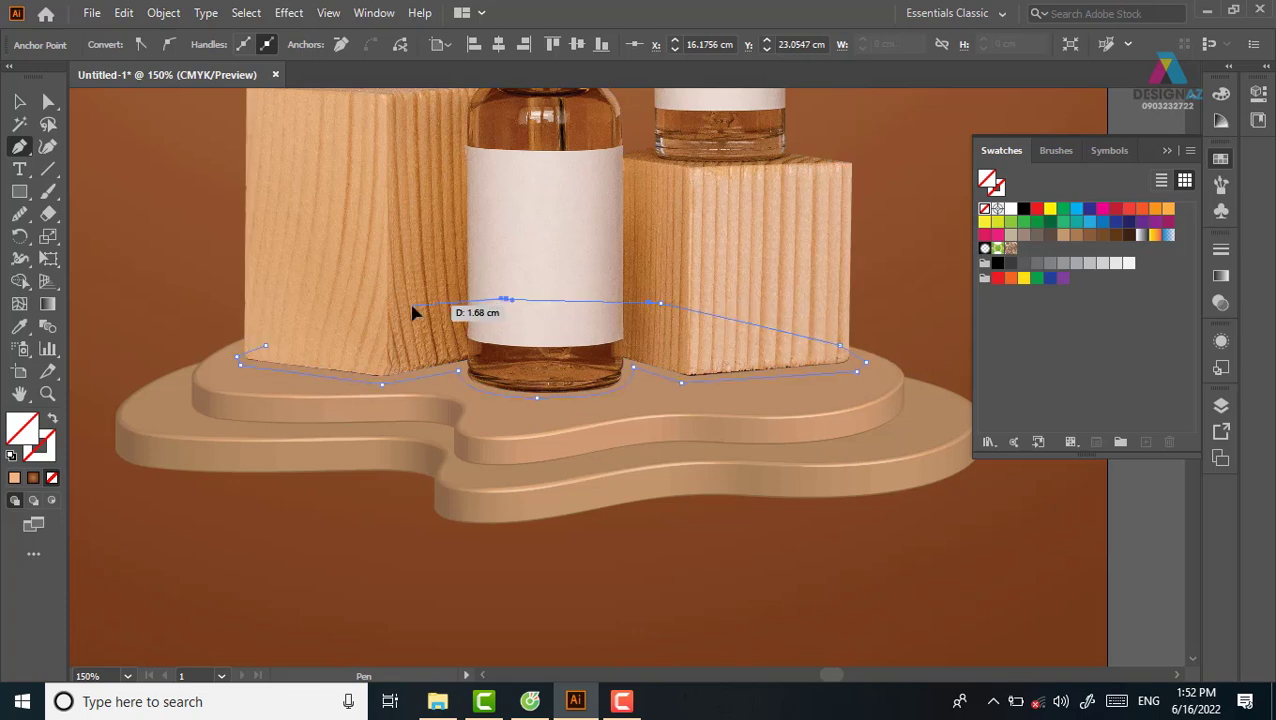
{"action": "left_click_drag", "start_coordinate": [413, 306], "coordinate": [268, 347]}
Step: Fill the shadow shape with flat brown and send it behind the blocks and bottle
{"action": "key", "text": "i"}
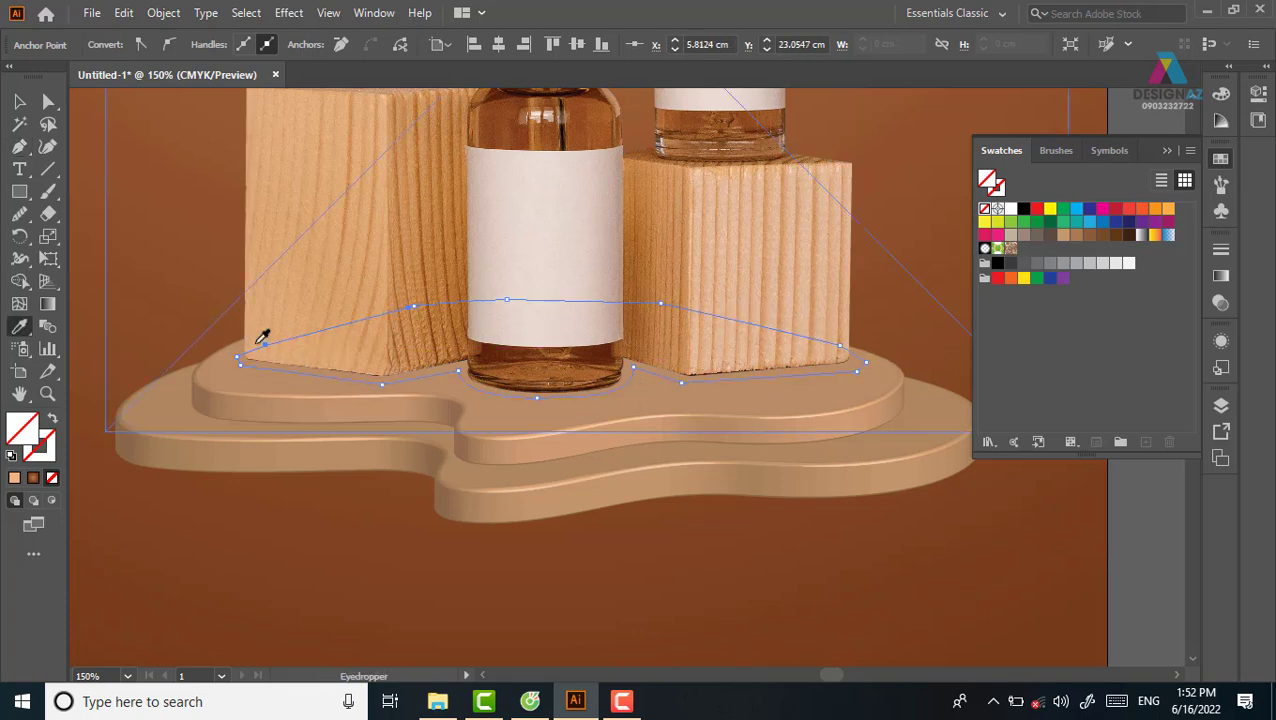
{"action": "left_click", "coordinate": [191, 296]}
{"action": "left_click", "coordinate": [12, 102]}
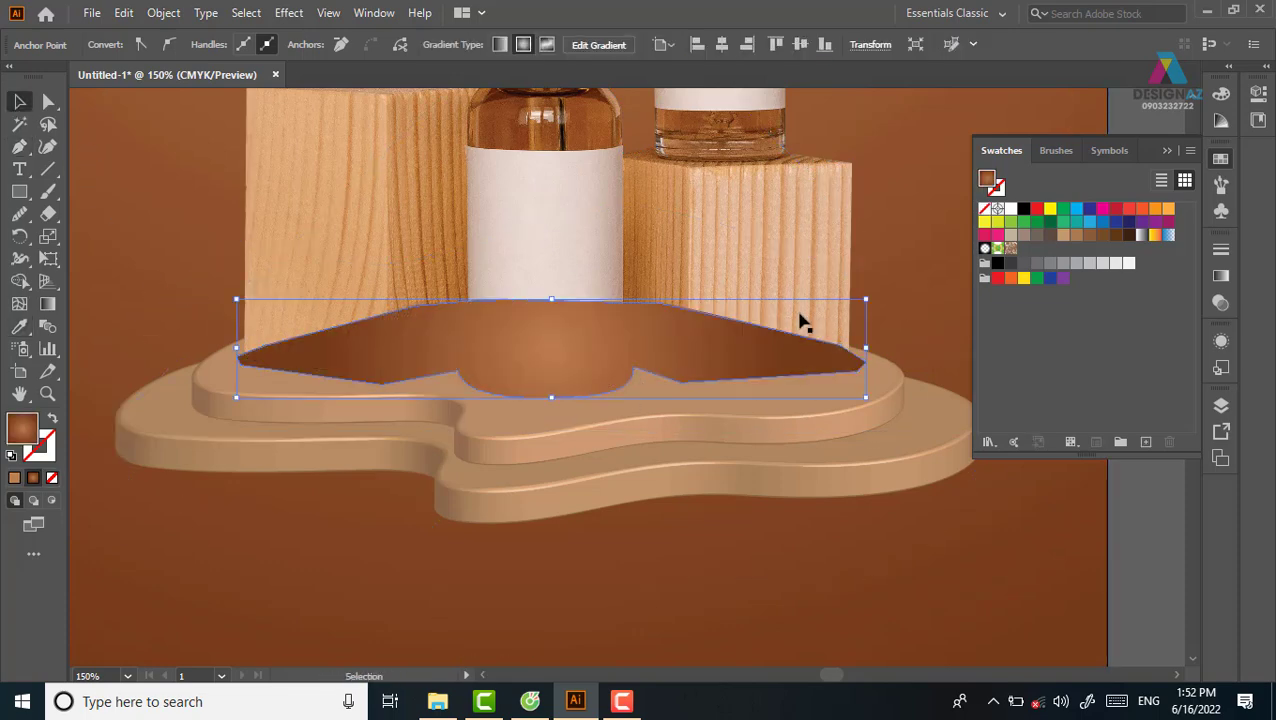
{"action": "left_click", "coordinate": [1093, 240]}
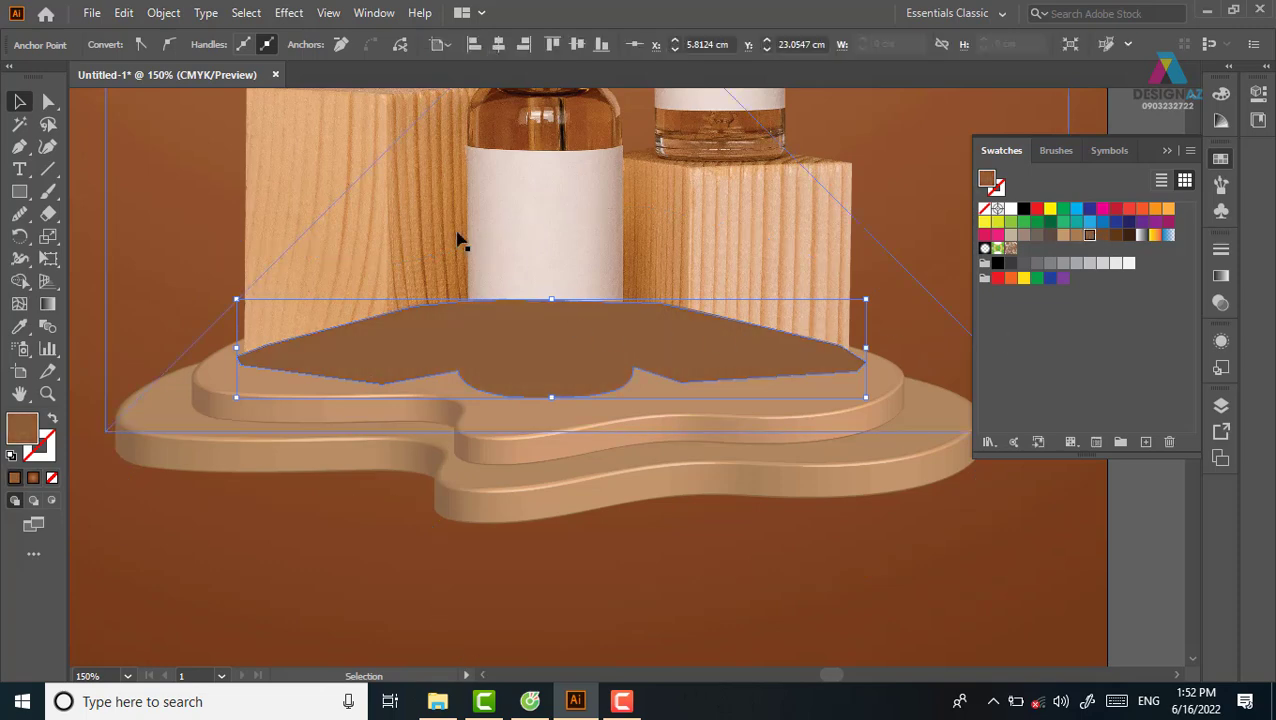
{"action": "key", "text": "a"}
{"action": "key", "text": "ctrl+bracketleft"}
Step: Set the brown shadow's blend mode to Multiply
{"action": "key", "text": "v"}
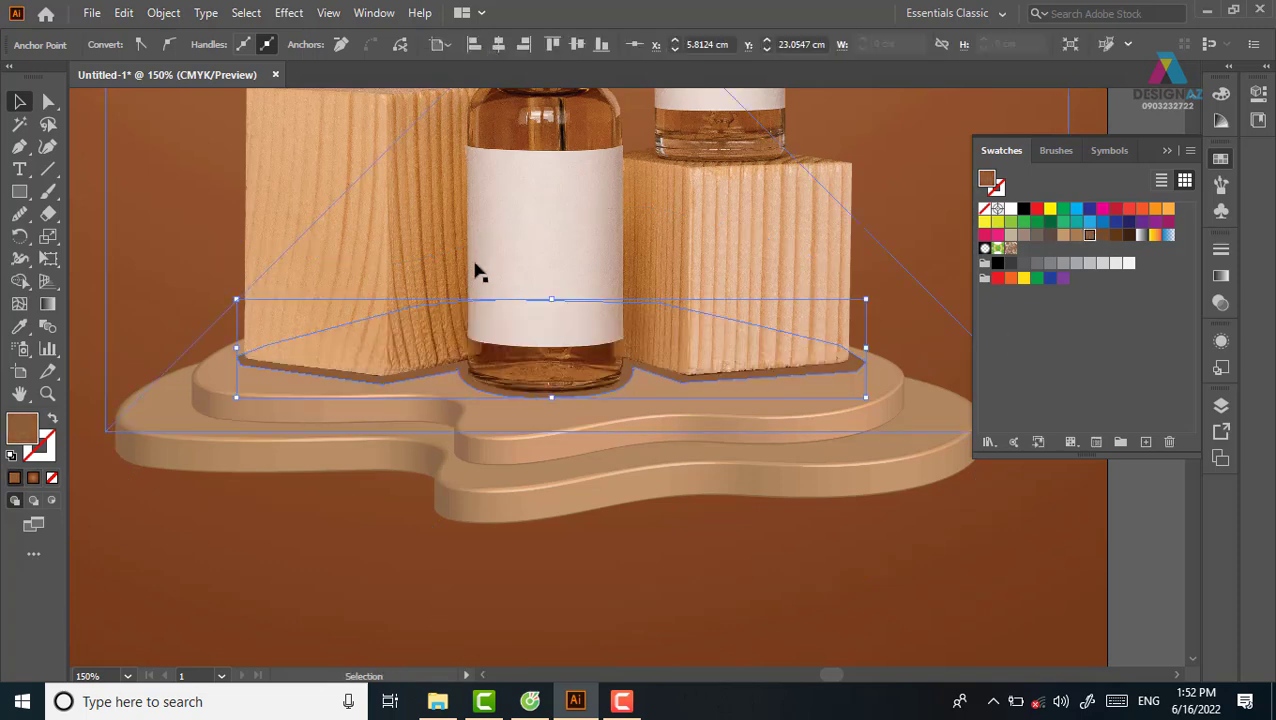
{"action": "left_click", "coordinate": [1221, 303]}
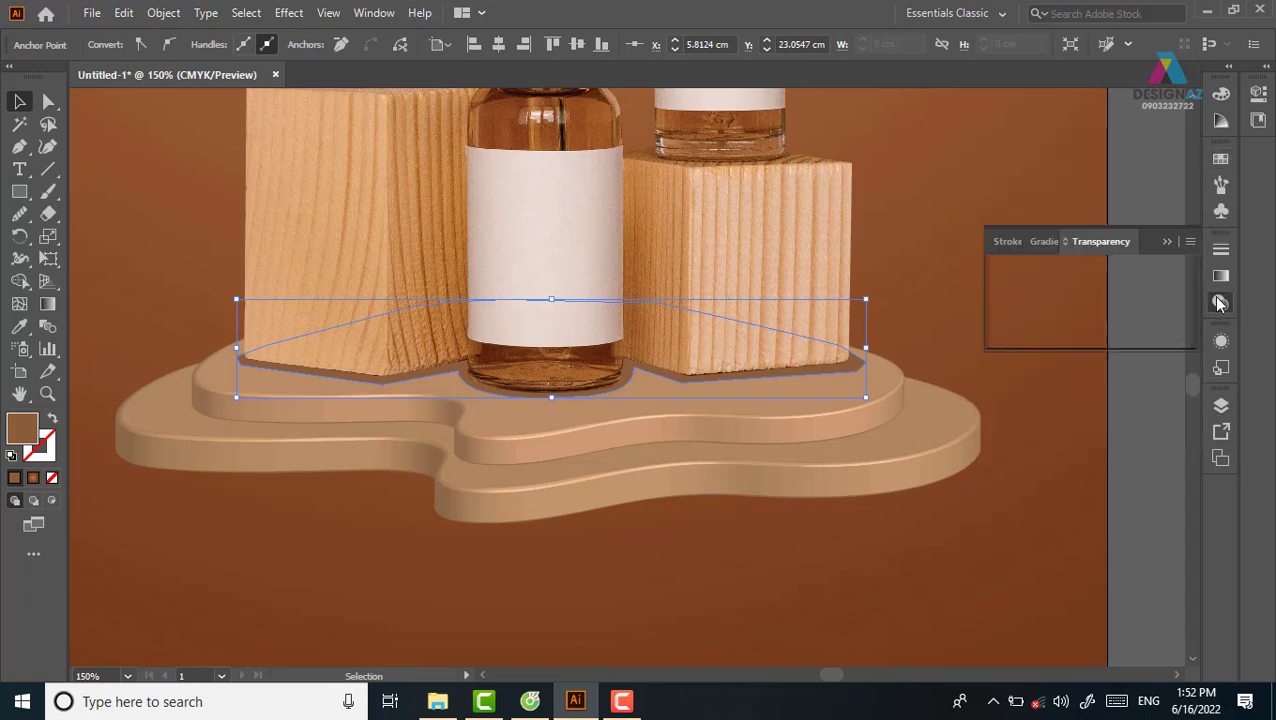
{"action": "left_click", "coordinate": [1040, 270]}
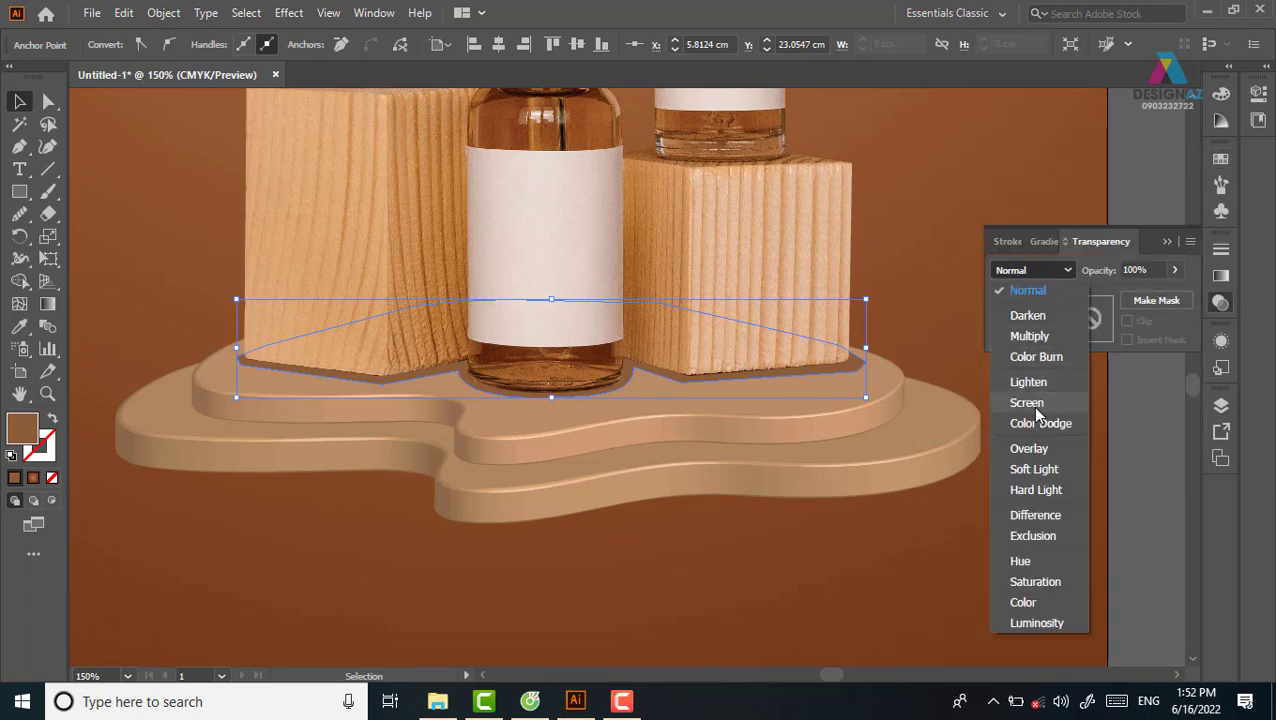
{"action": "left_click", "coordinate": [1024, 348]}
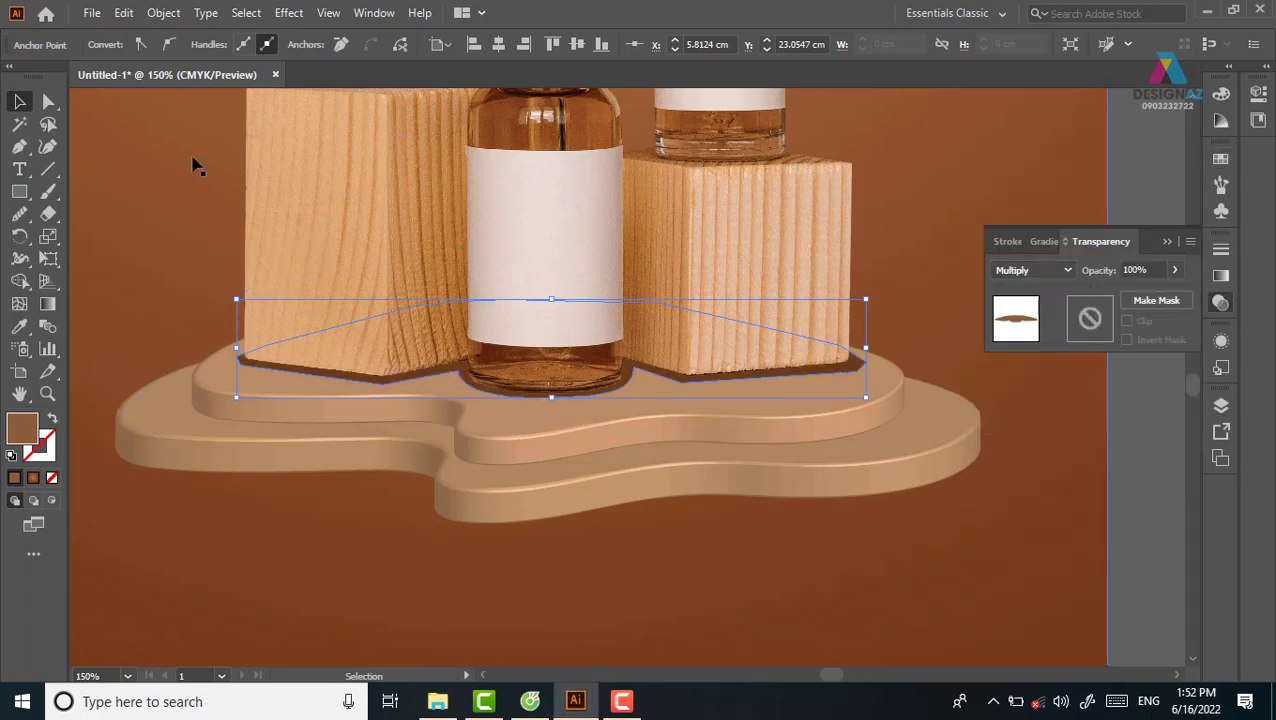
Step: Apply a Gaussian Blur of about 15.17 px radius to the shadow
{"action": "left_click", "coordinate": [289, 14]}
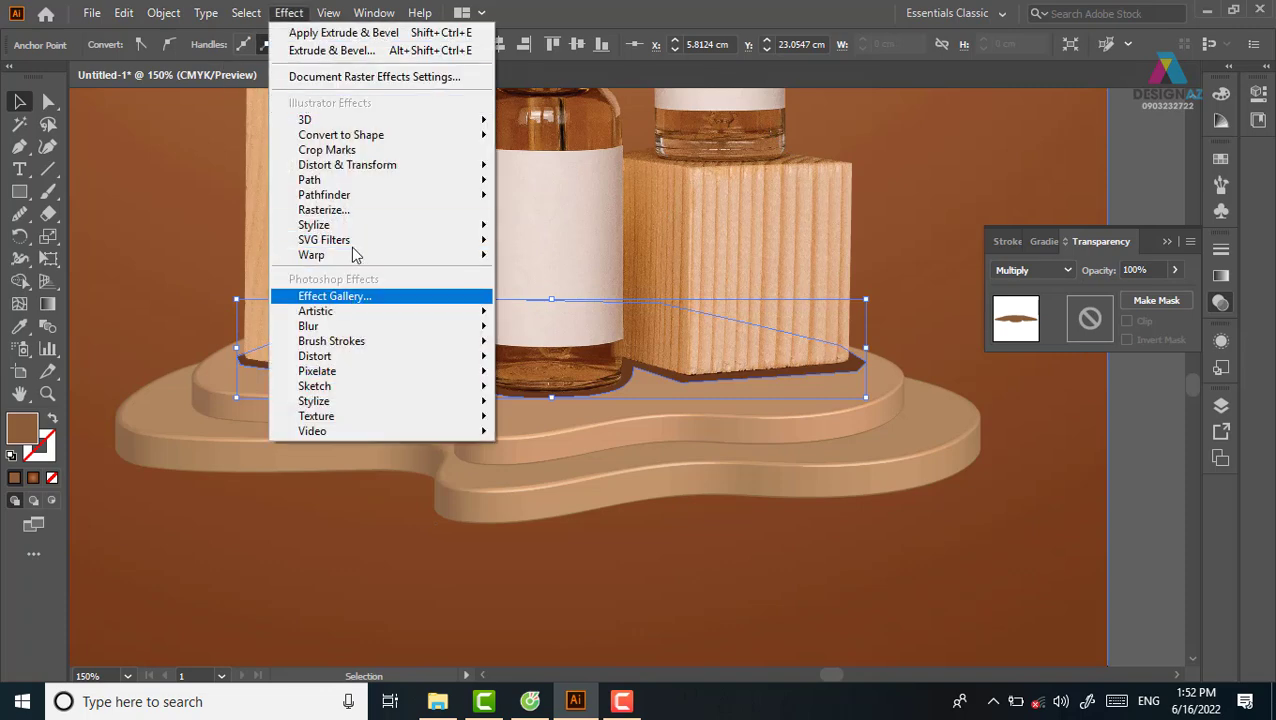
{"action": "mouse_move", "coordinate": [308, 326]}
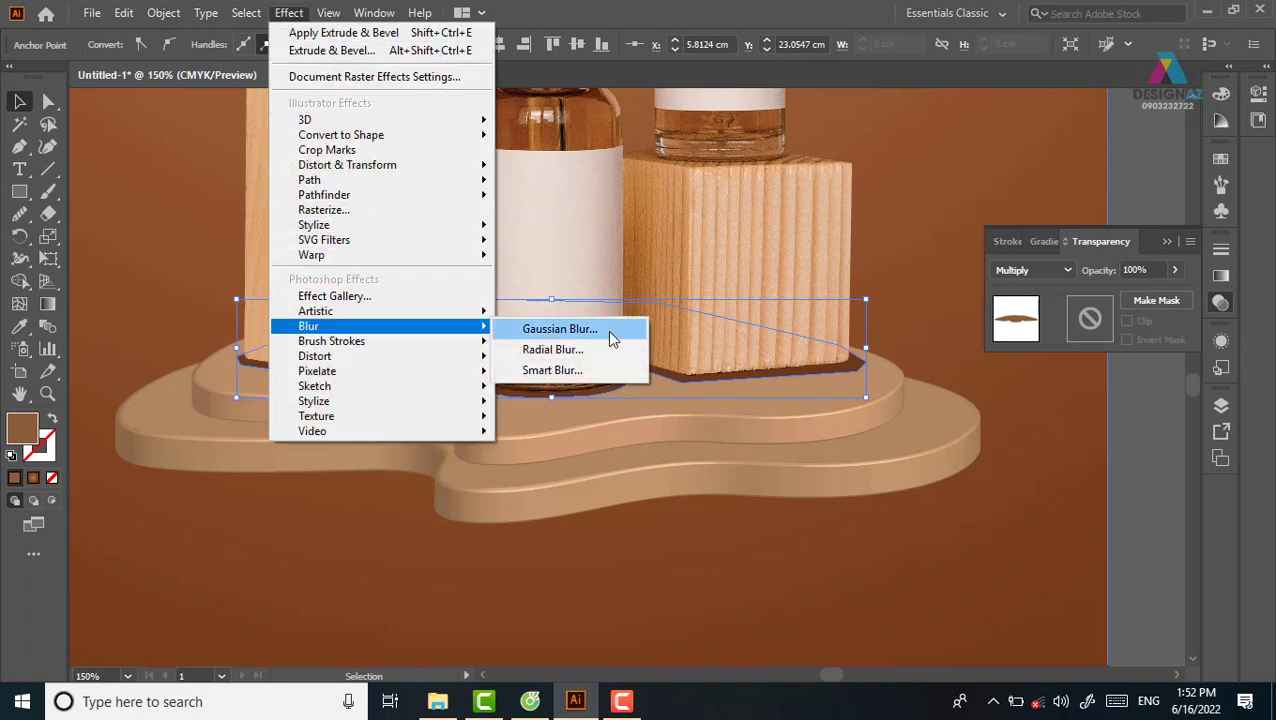
{"action": "left_click", "coordinate": [612, 337]}
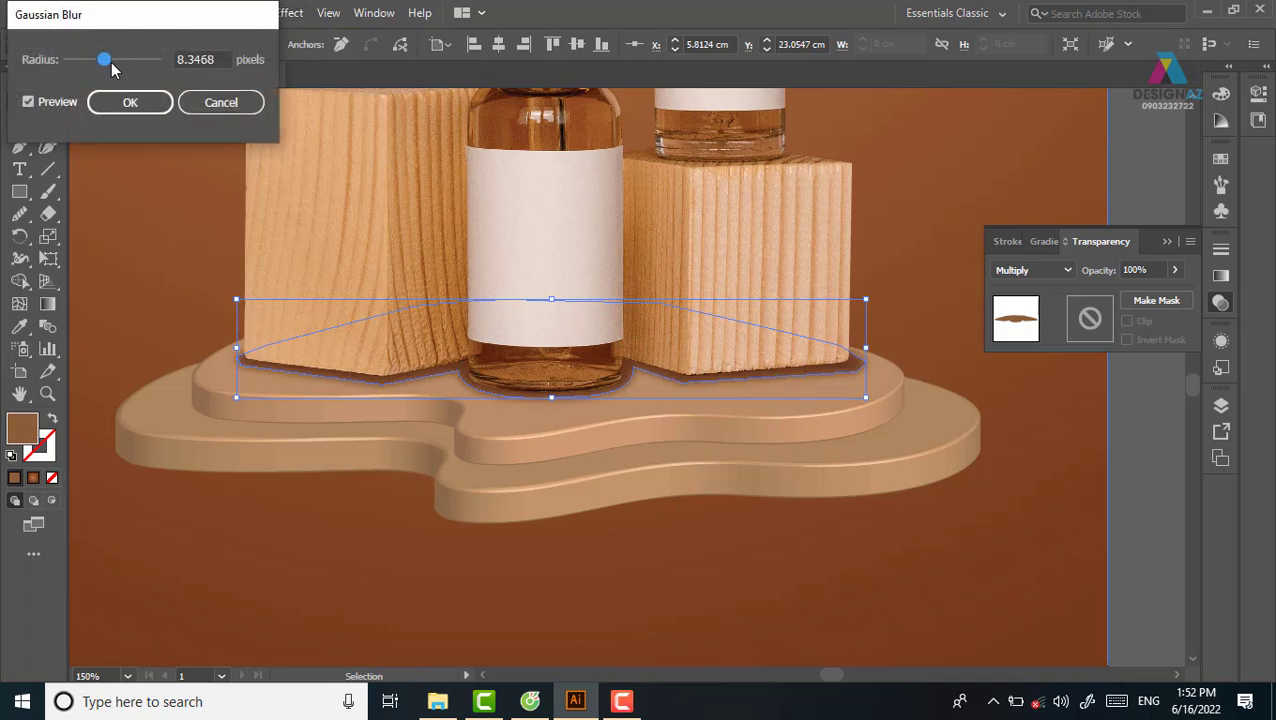
{"action": "left_click_drag", "start_coordinate": [111, 62], "coordinate": [119, 62]}
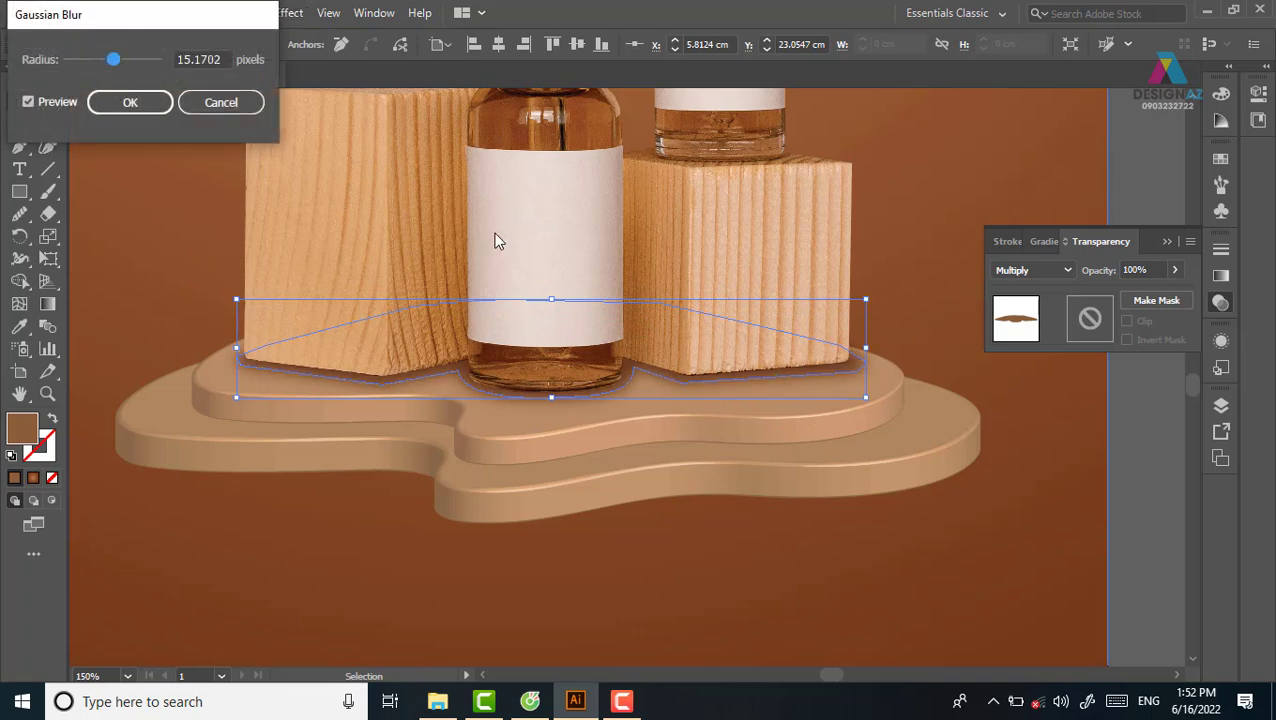
{"action": "left_click", "coordinate": [129, 103]}
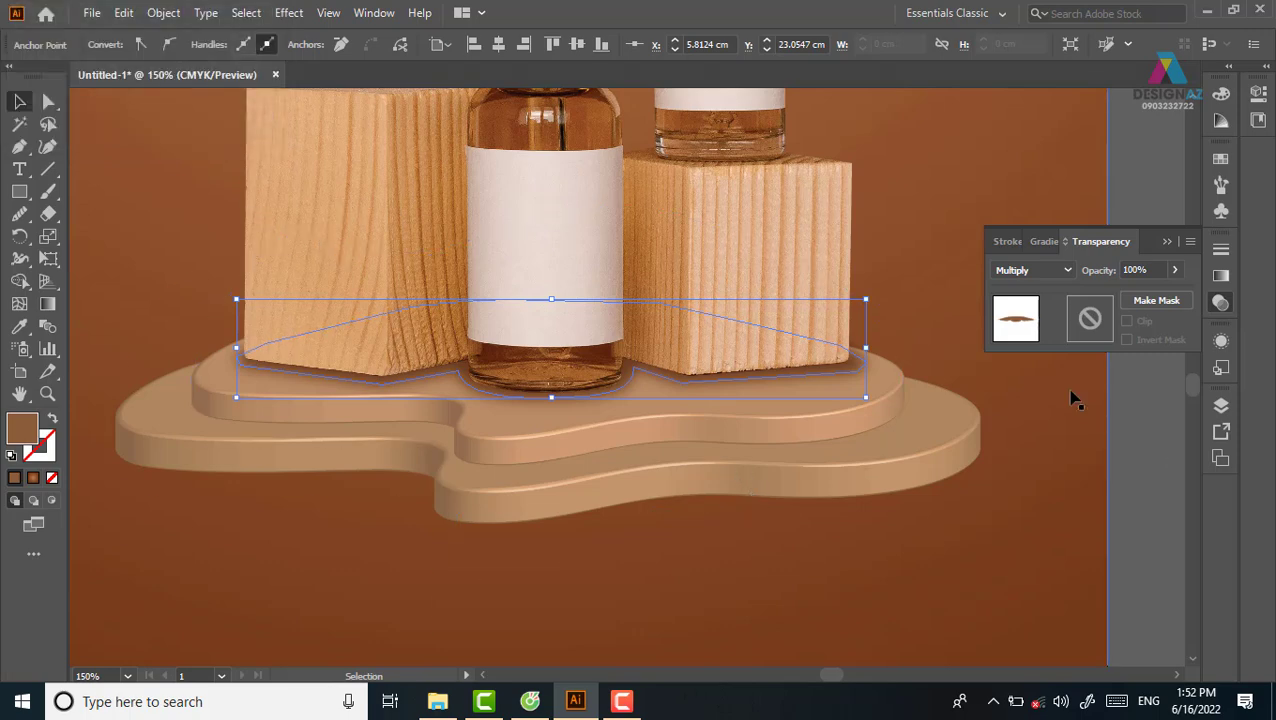
Step: Nudge the shadow up and left and narrow it to about 11.14 cm wide
{"action": "left_click", "coordinate": [468, 372]}
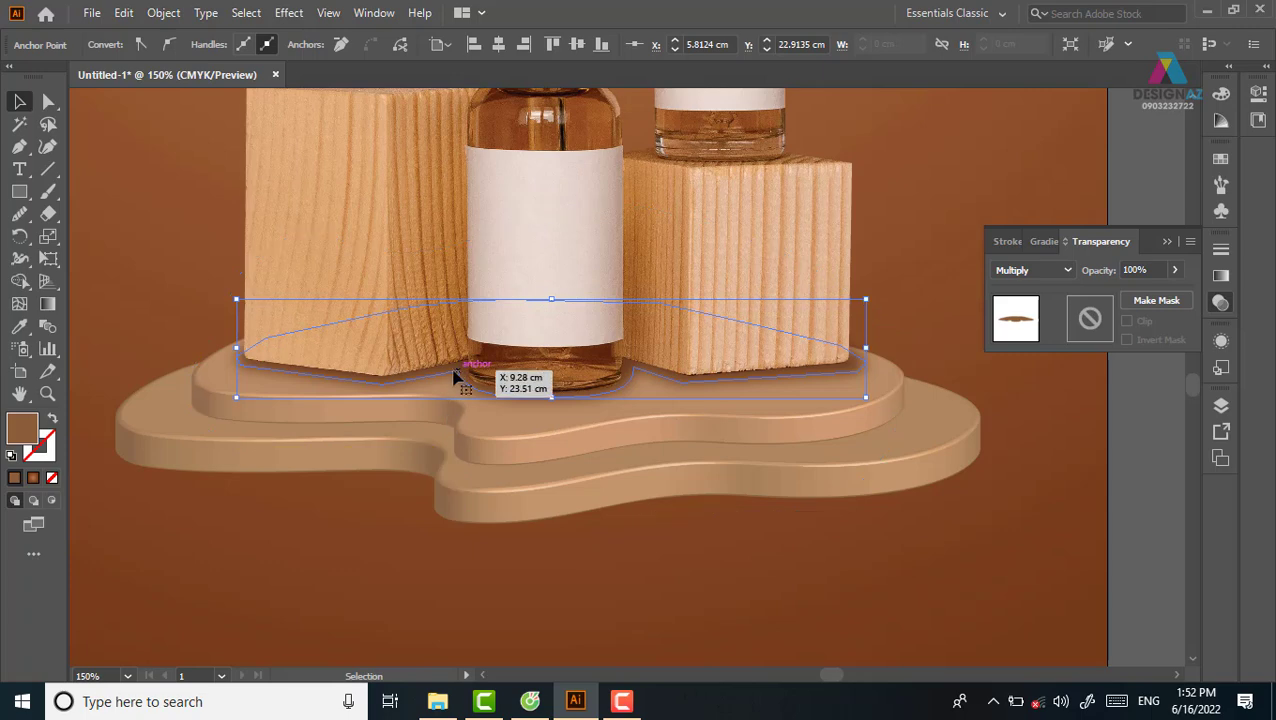
{"action": "key", "text": "Up"}
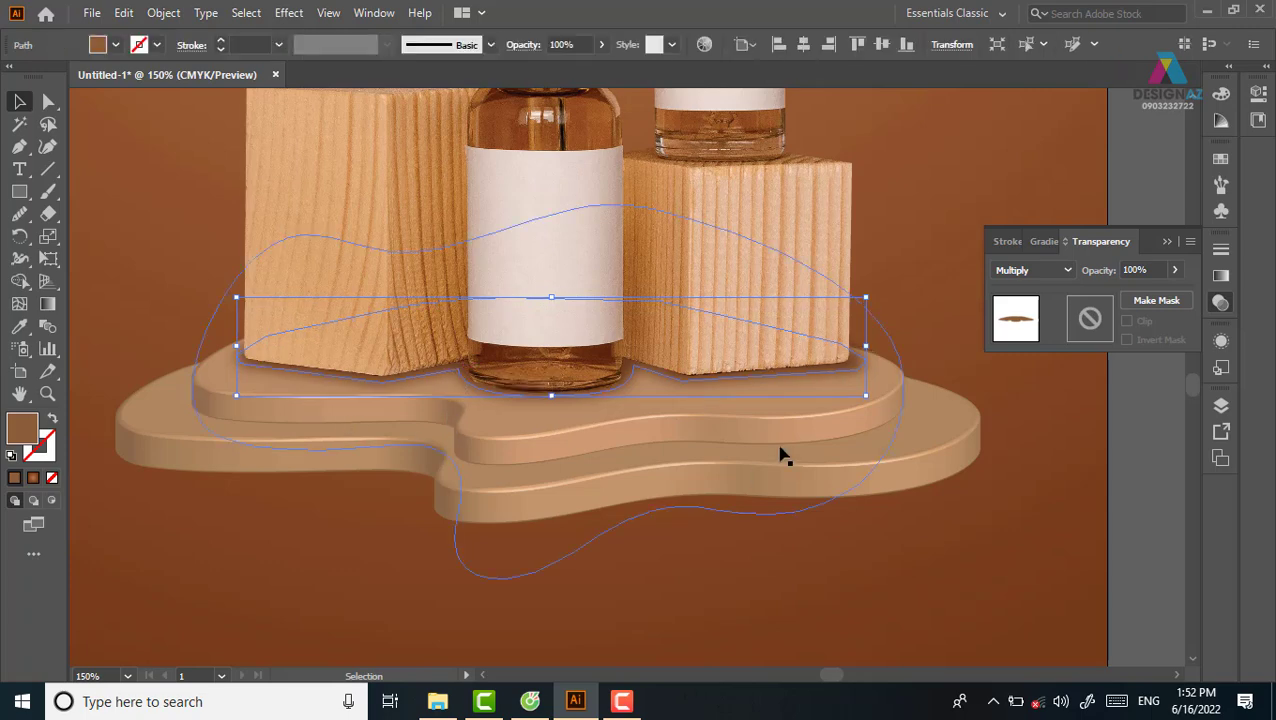
{"action": "key", "text": "Up"}
{"action": "key", "text": "Up"}
{"action": "key", "text": "Up"}
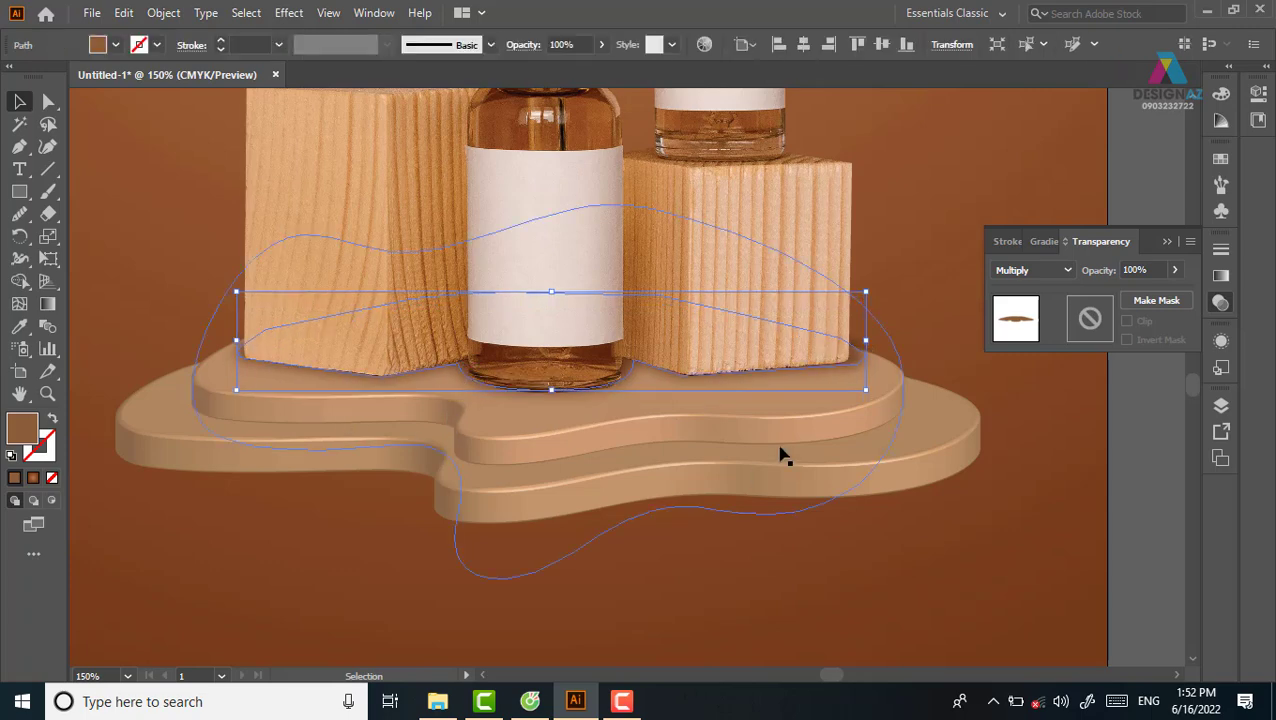
{"action": "key", "text": "Left"}
{"action": "key", "text": "Left"}
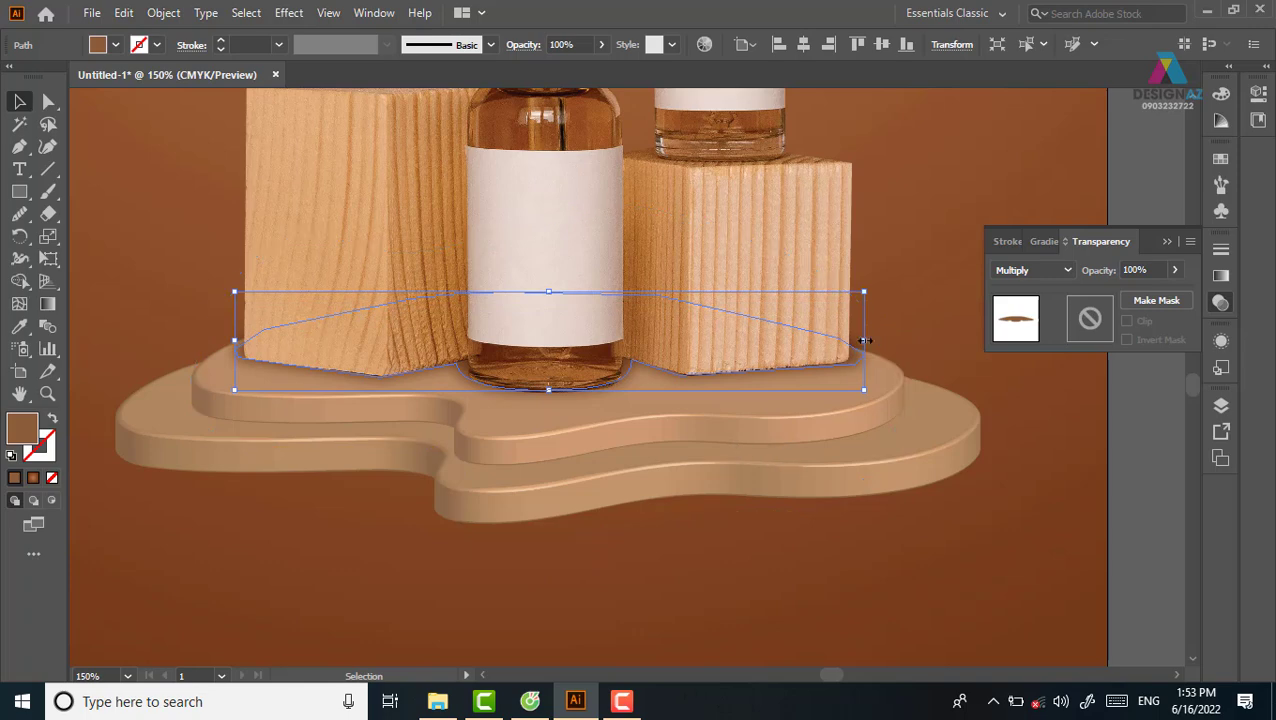
{"action": "left_click_drag", "start_coordinate": [863, 340], "coordinate": [855, 342]}
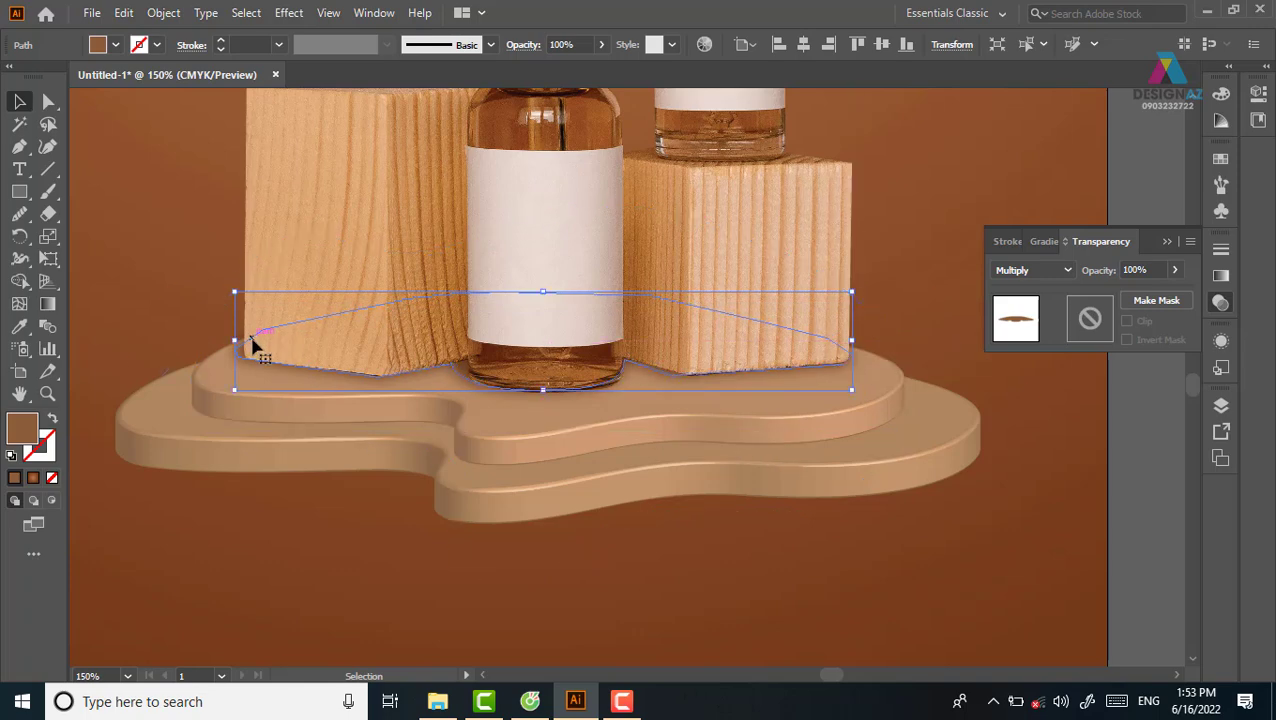
{"action": "left_click_drag", "start_coordinate": [235, 342], "coordinate": [244, 341]}
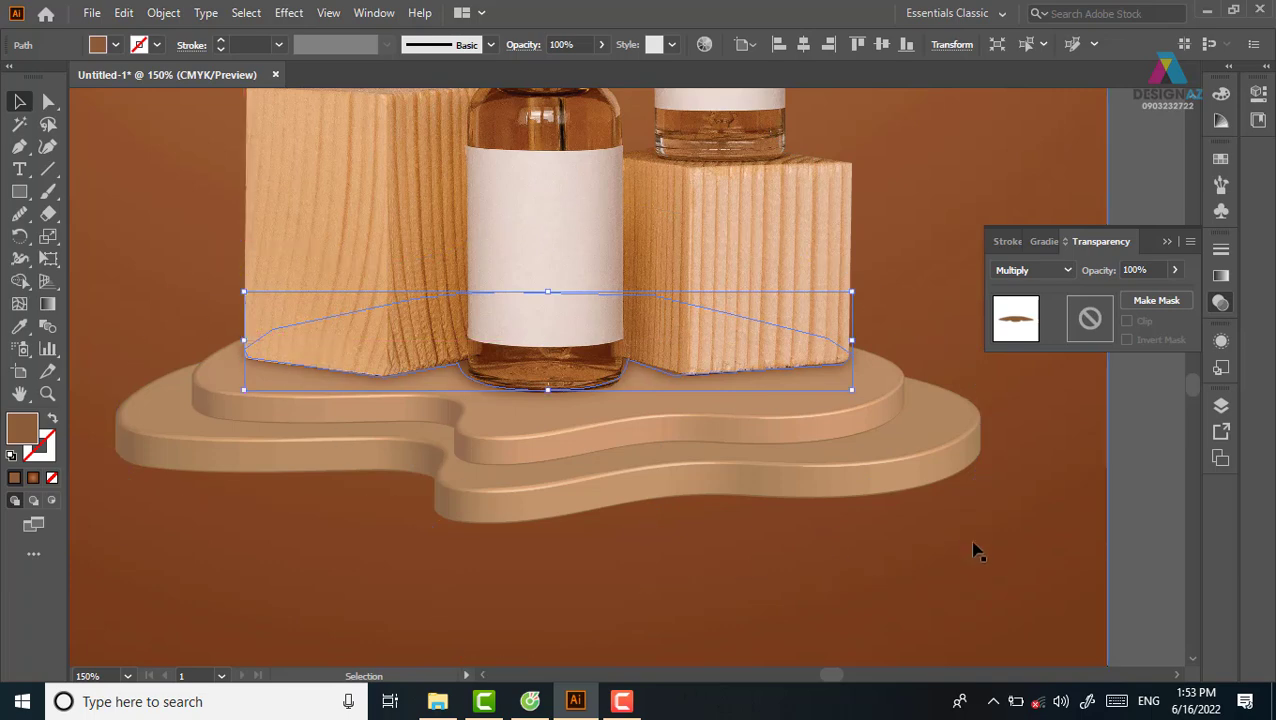
{"action": "left_click", "coordinate": [1001, 556]}
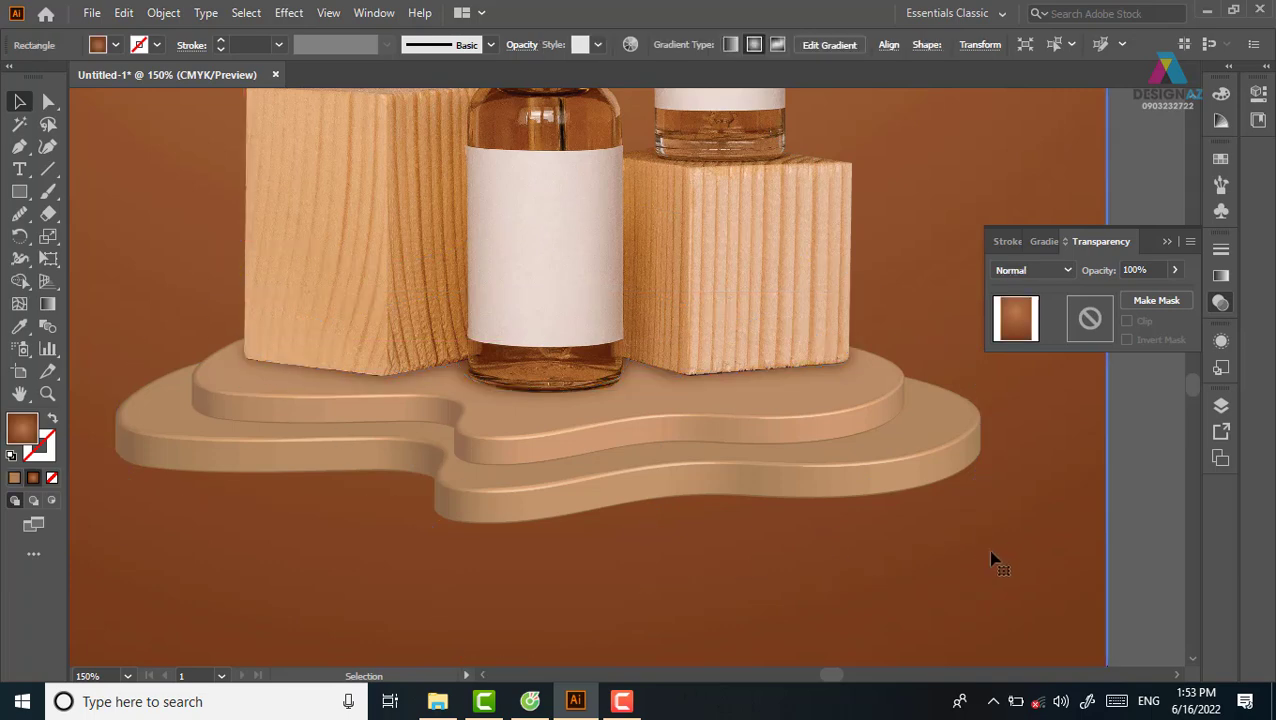
Step: Zoom out to the whole poster, then zoom in on the podium's base
{"action": "key", "text": "ctrl+minus"}
{"action": "key", "text": "ctrl+minus"}
{"action": "left_click_drag", "start_coordinate": [700, 632], "coordinate": [697, 418]}
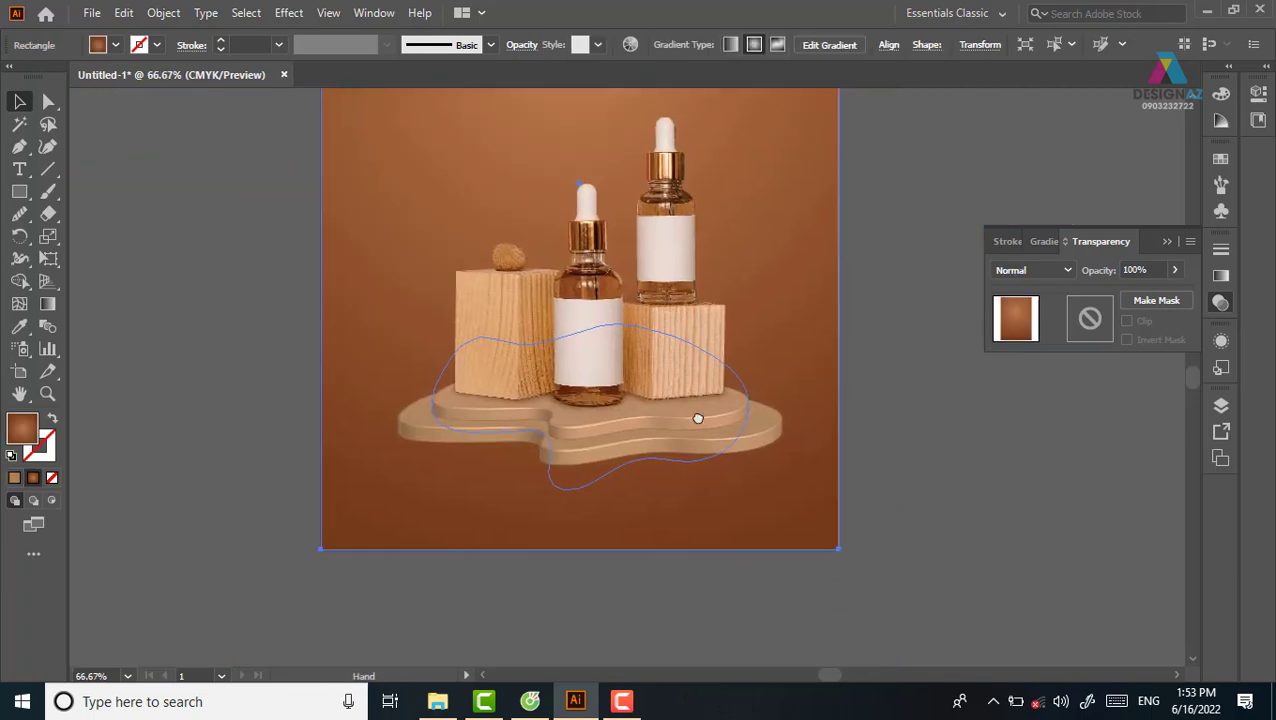
{"action": "left_click", "coordinate": [1020, 479]}
{"action": "key", "text": "z"}
{"action": "left_click_drag", "start_coordinate": [355, 346], "coordinate": [881, 520]}
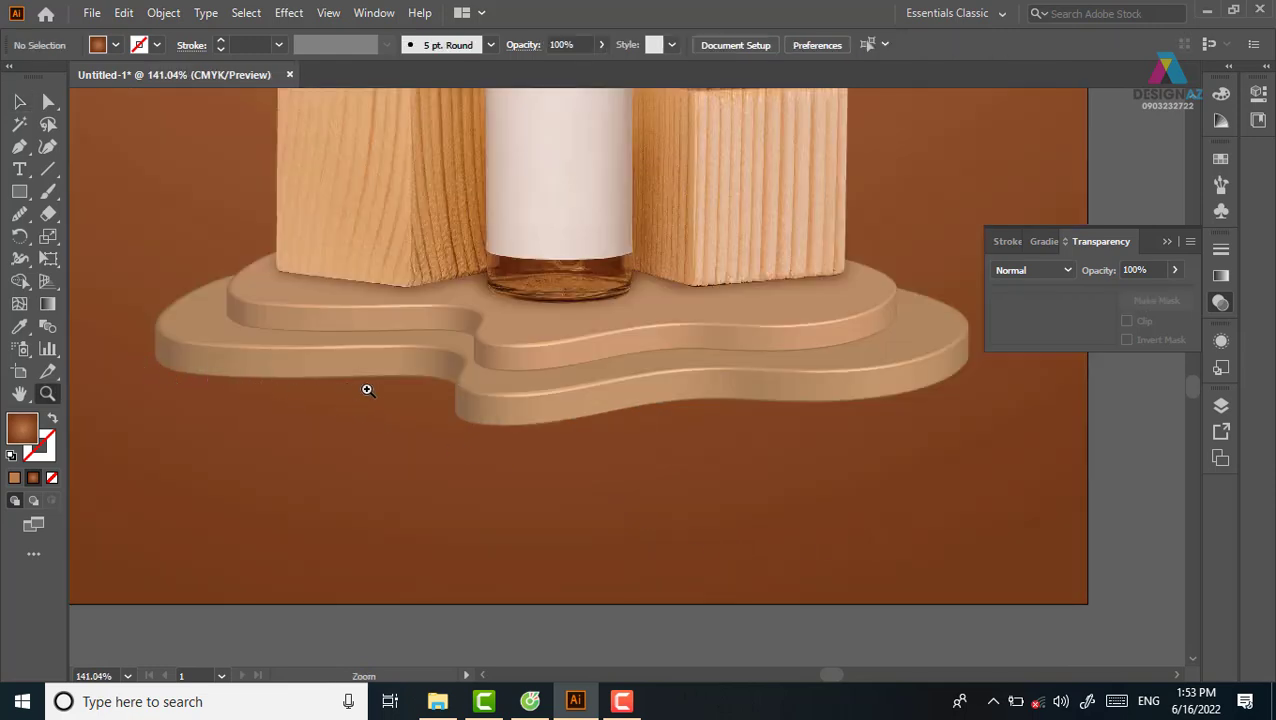
Step: Pen-trace curved anchors along the lower podium tier's bottom edge, left to right
{"action": "key", "text": "p"}
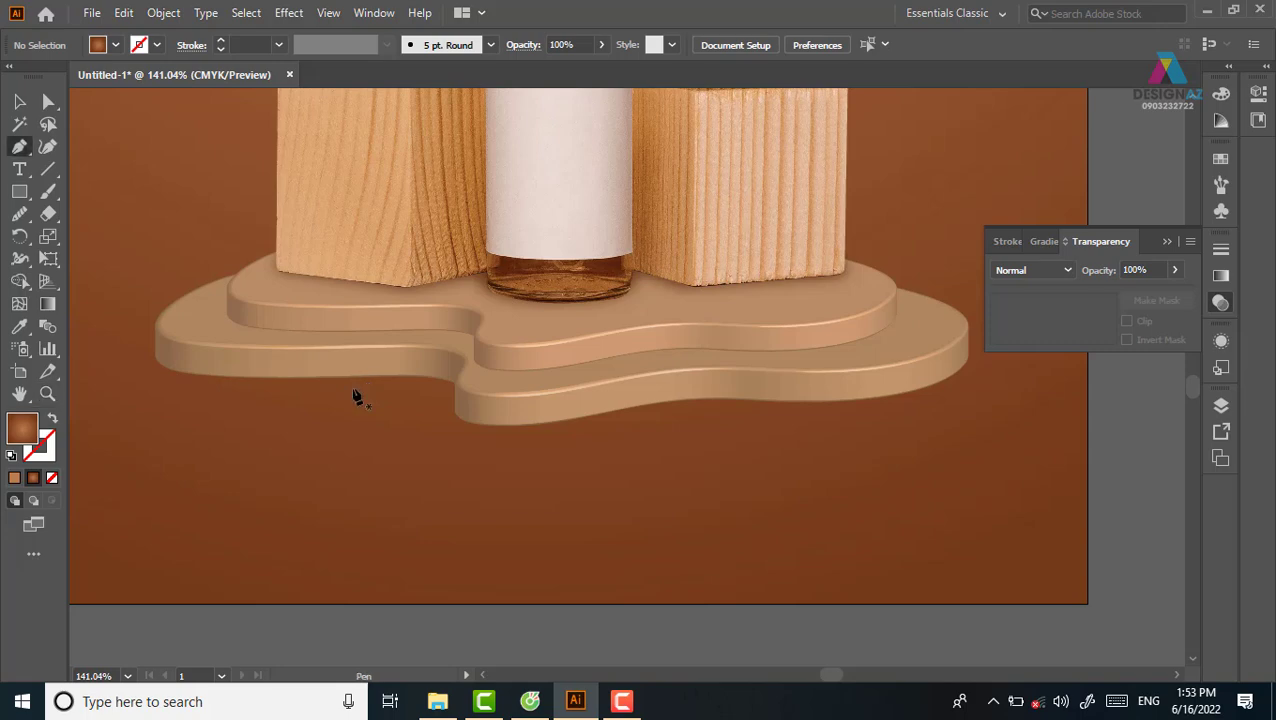
{"action": "mouse_move", "coordinate": [152, 362]}
{"action": "left_mouse_down"}
{"action": "mouse_move", "coordinate": [273, 397]}
{"action": "mouse_move", "coordinate": [376, 379]}
{"action": "left_mouse_up"}
{"action": "left_click_drag", "start_coordinate": [456, 394], "coordinate": [463, 441]}
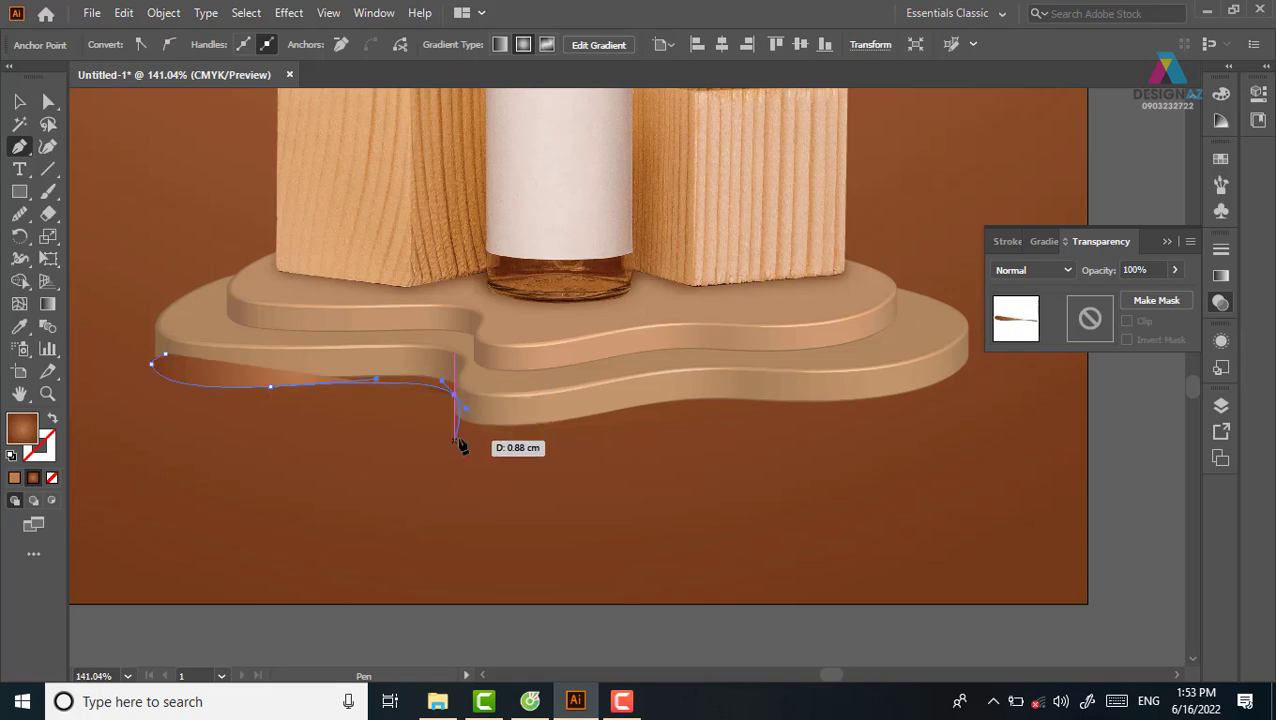
{"action": "left_click_drag", "start_coordinate": [463, 441], "coordinate": [519, 449]}
{"action": "left_click_drag", "start_coordinate": [652, 403], "coordinate": [675, 408]}
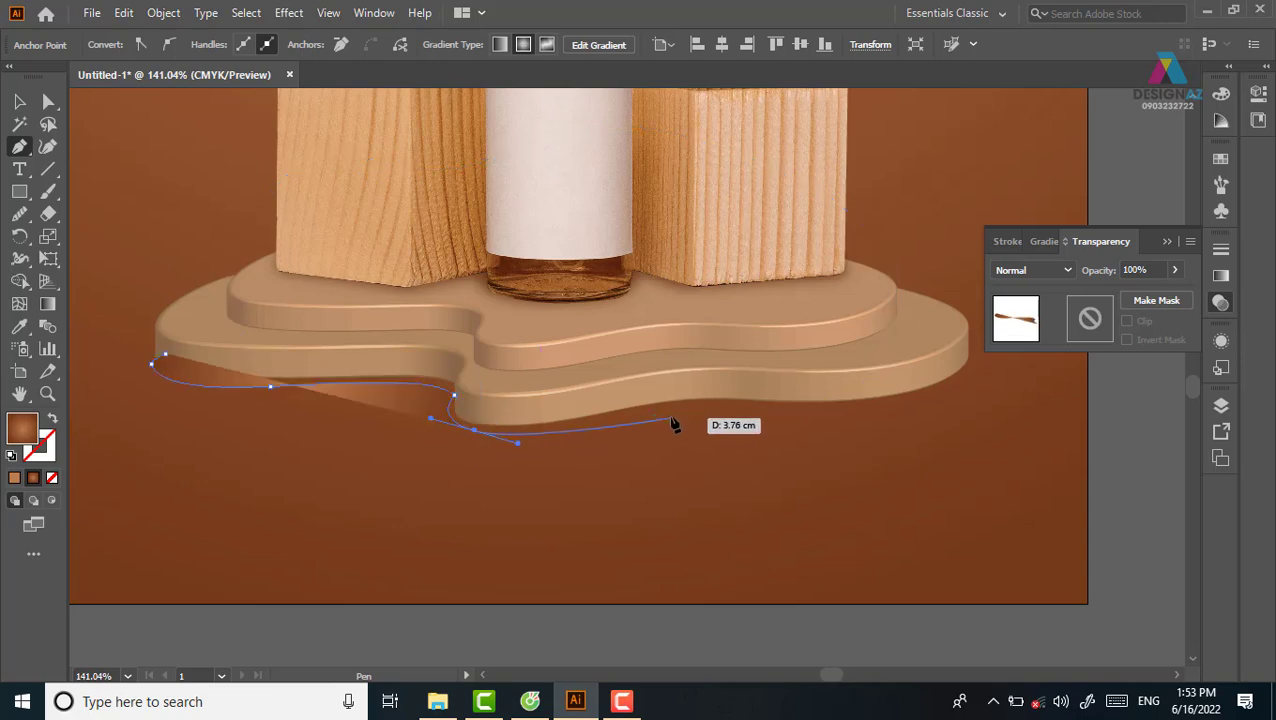
{"action": "left_click_drag", "start_coordinate": [955, 400], "coordinate": [979, 376]}
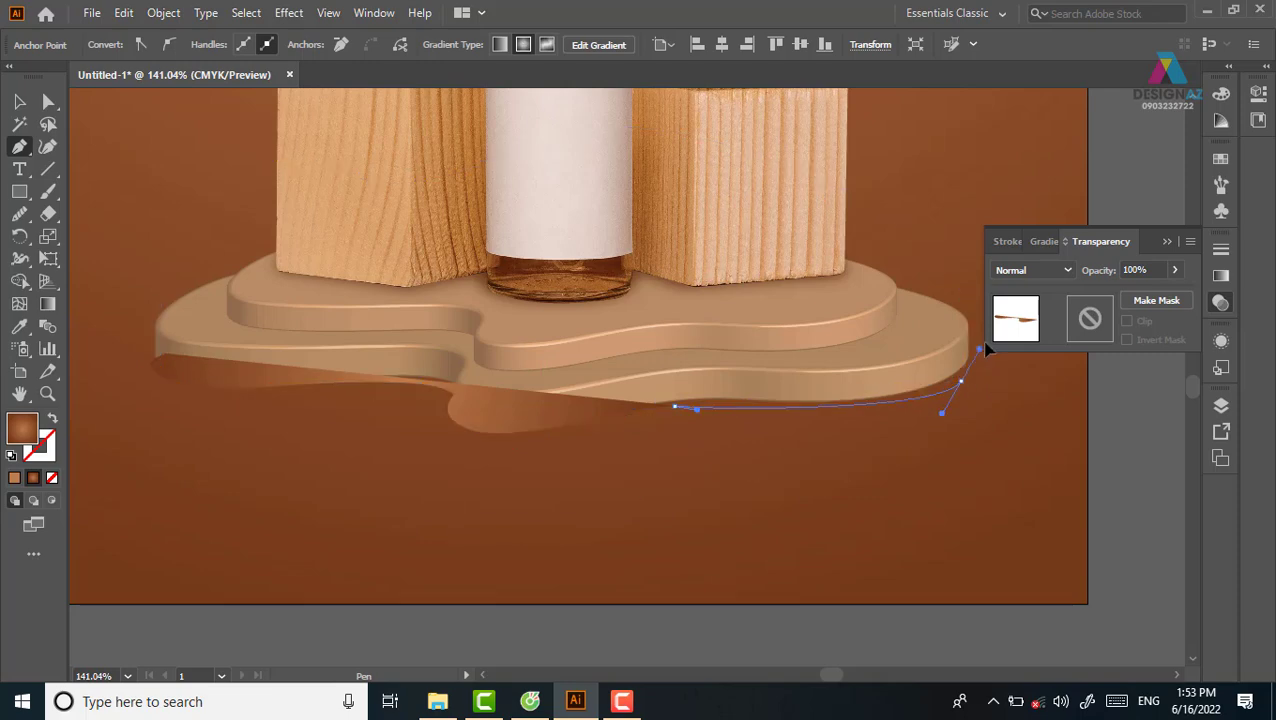
Step: Trace back along the tier's top edge and close the brown shadow outline
{"action": "left_click", "coordinate": [925, 342]}
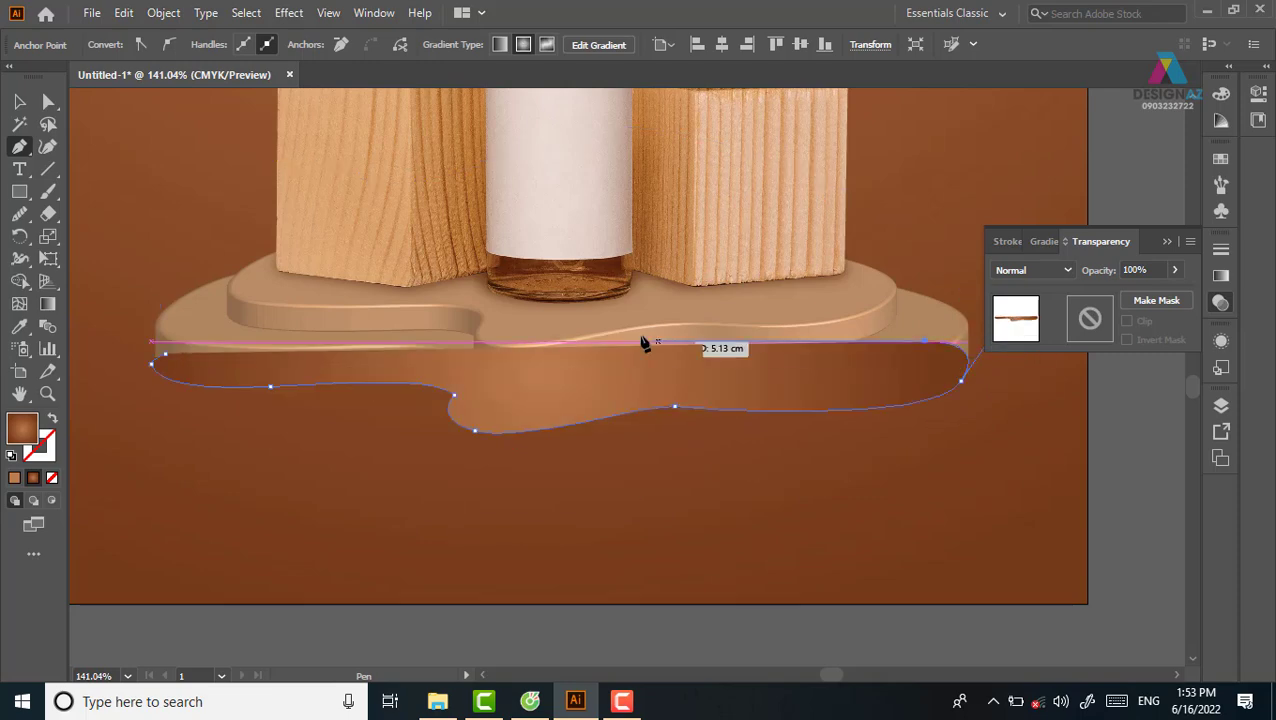
{"action": "left_click", "coordinate": [641, 336]}
{"action": "left_click", "coordinate": [441, 273]}
{"action": "left_click_drag", "start_coordinate": [310, 273], "coordinate": [290, 282]}
{"action": "left_click", "coordinate": [153, 361]}
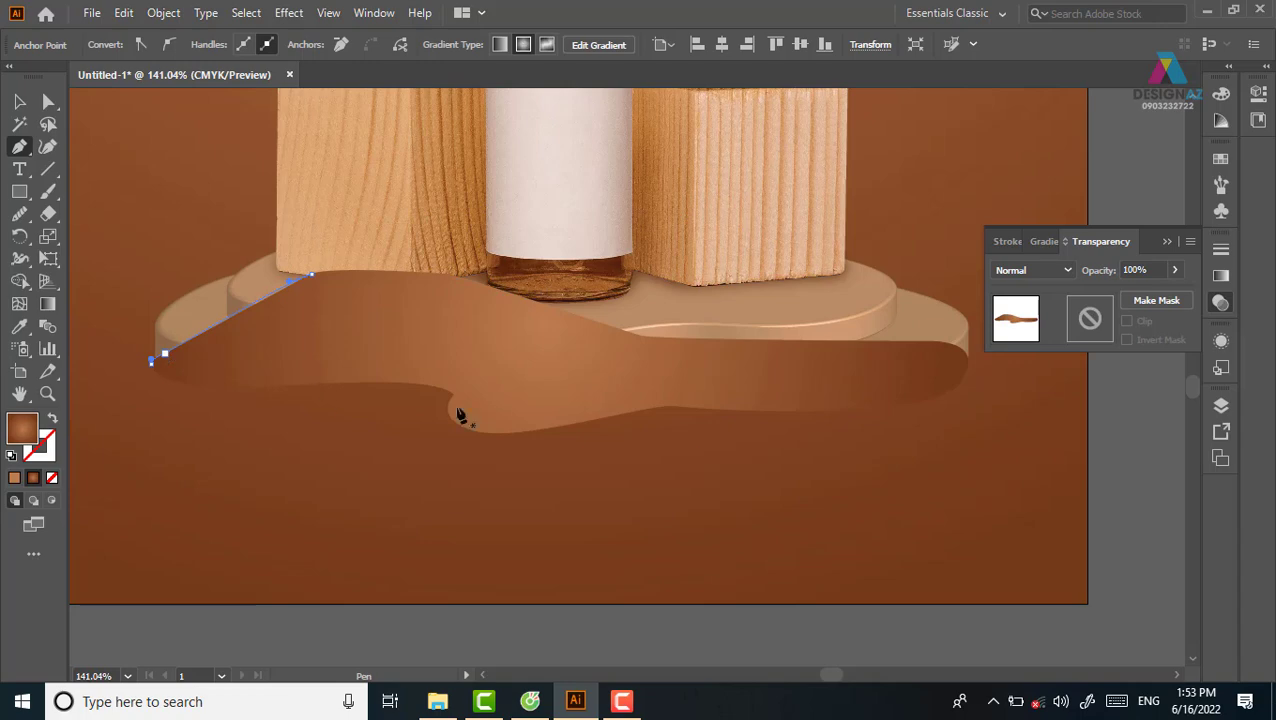
{"action": "left_click", "coordinate": [1042, 275]}
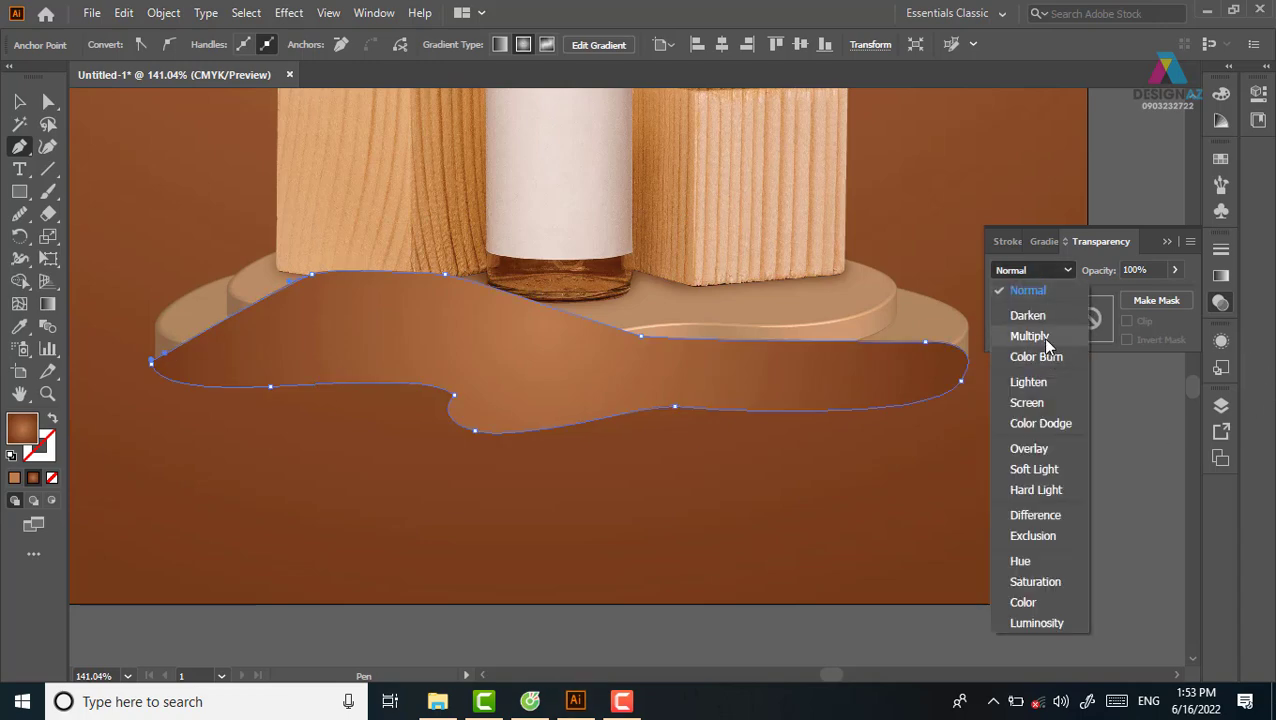
Step: Set the floor shadow to Multiply and place it behind the podium
{"action": "left_click", "coordinate": [1042, 337]}
{"action": "key", "text": "ctrl"}
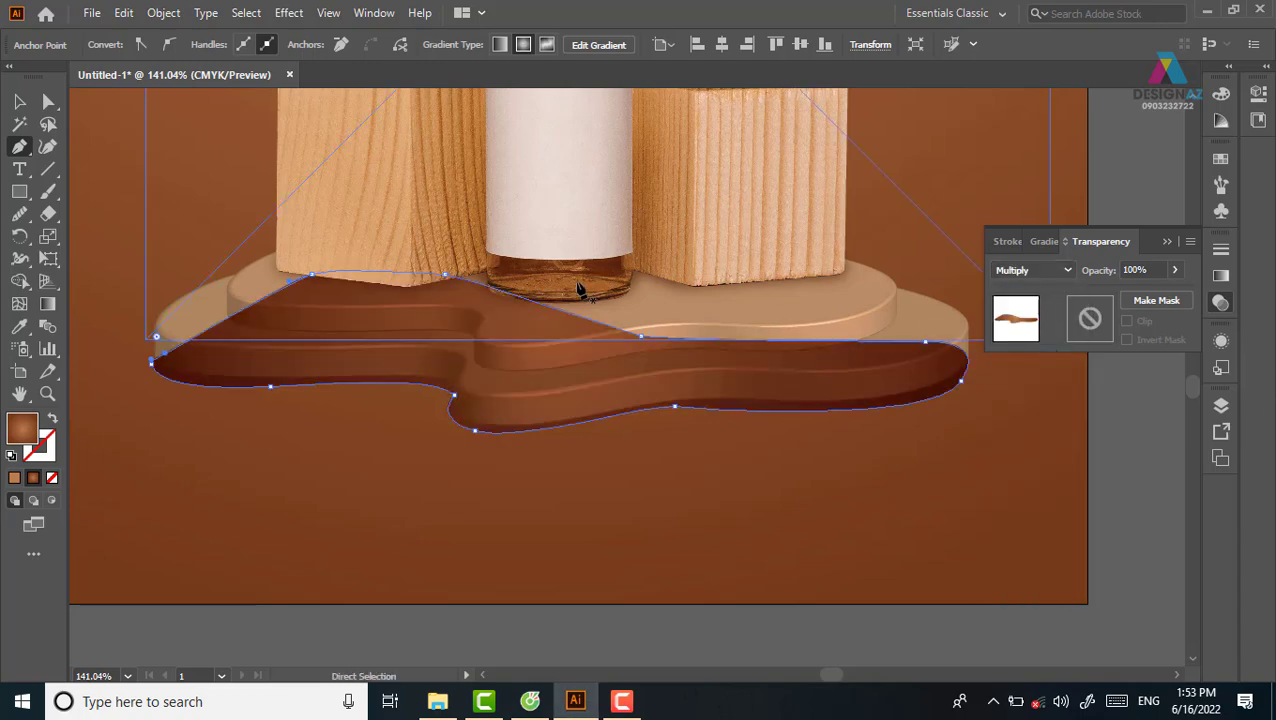
{"action": "key", "text": "ctrl+bracketleft"}
{"action": "key", "text": "ctrl+bracketright"}
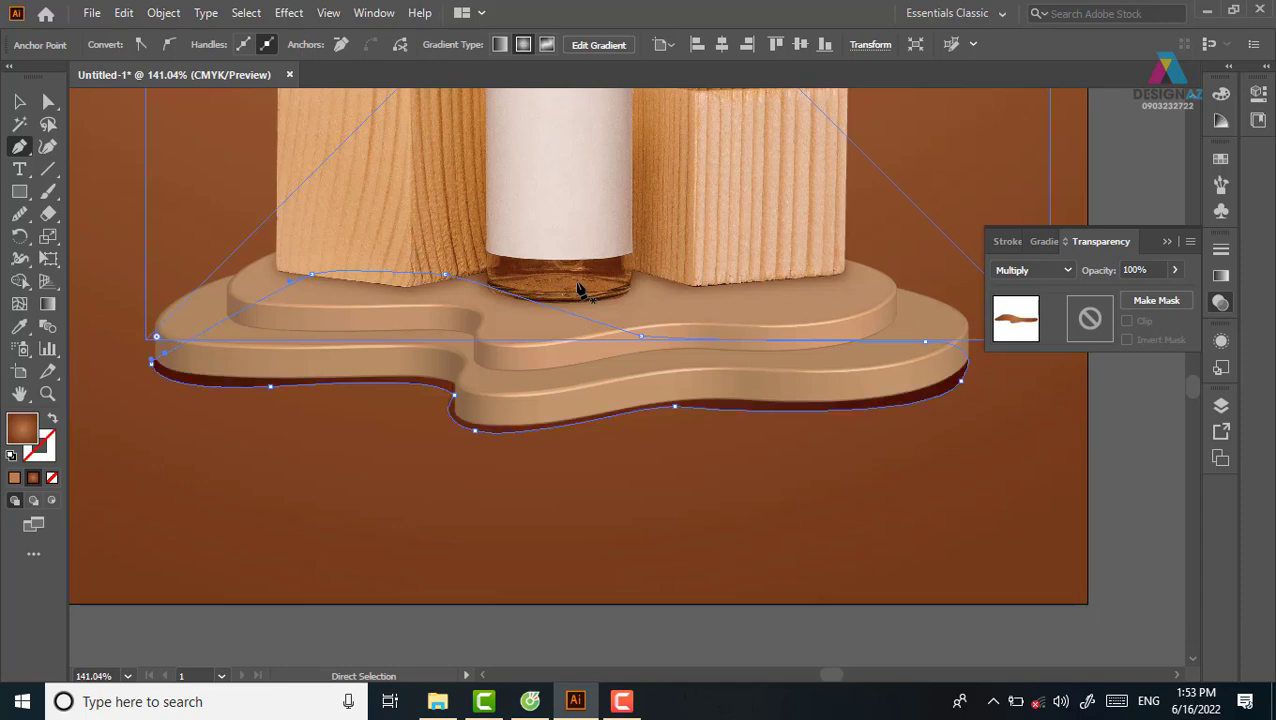
{"action": "key", "text": "v"}
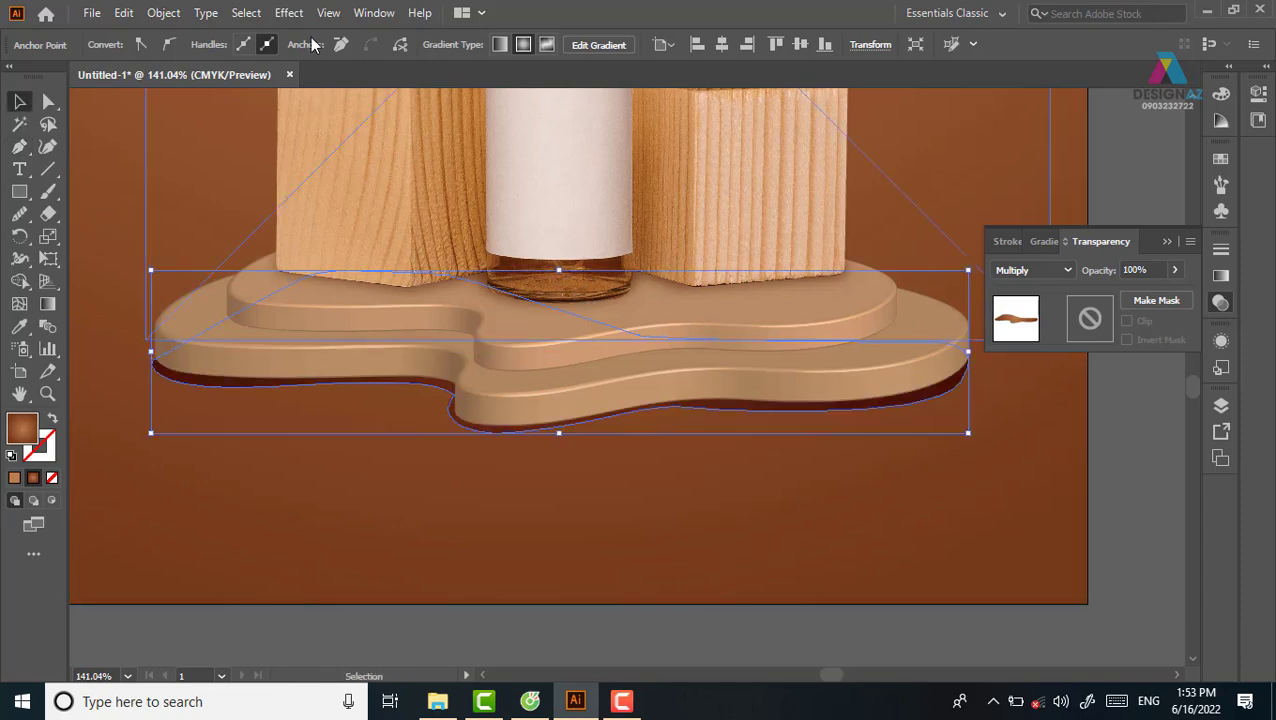
Step: Apply a 36.87 px Gaussian Blur to the floor shadow
{"action": "left_click", "coordinate": [292, 14]}
{"action": "mouse_move", "coordinate": [308, 326]}
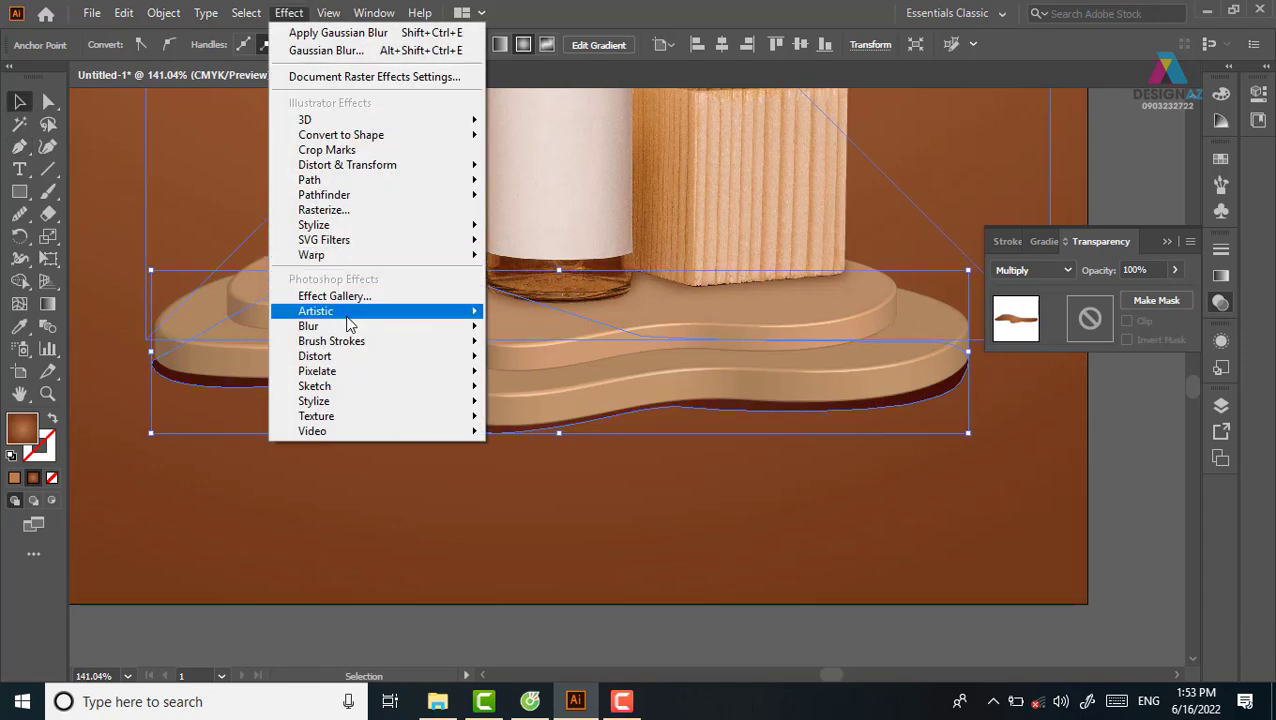
{"action": "left_click", "coordinate": [560, 331]}
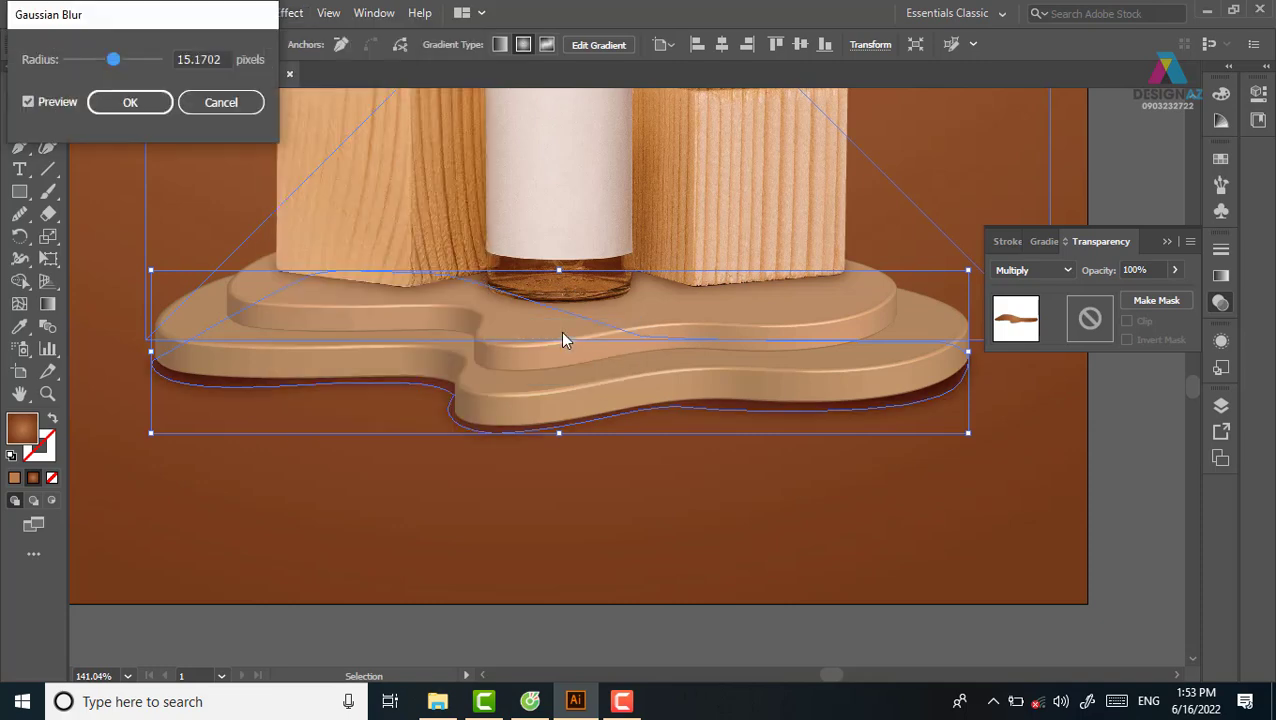
{"action": "left_click_drag", "start_coordinate": [127, 62], "coordinate": [130, 64]}
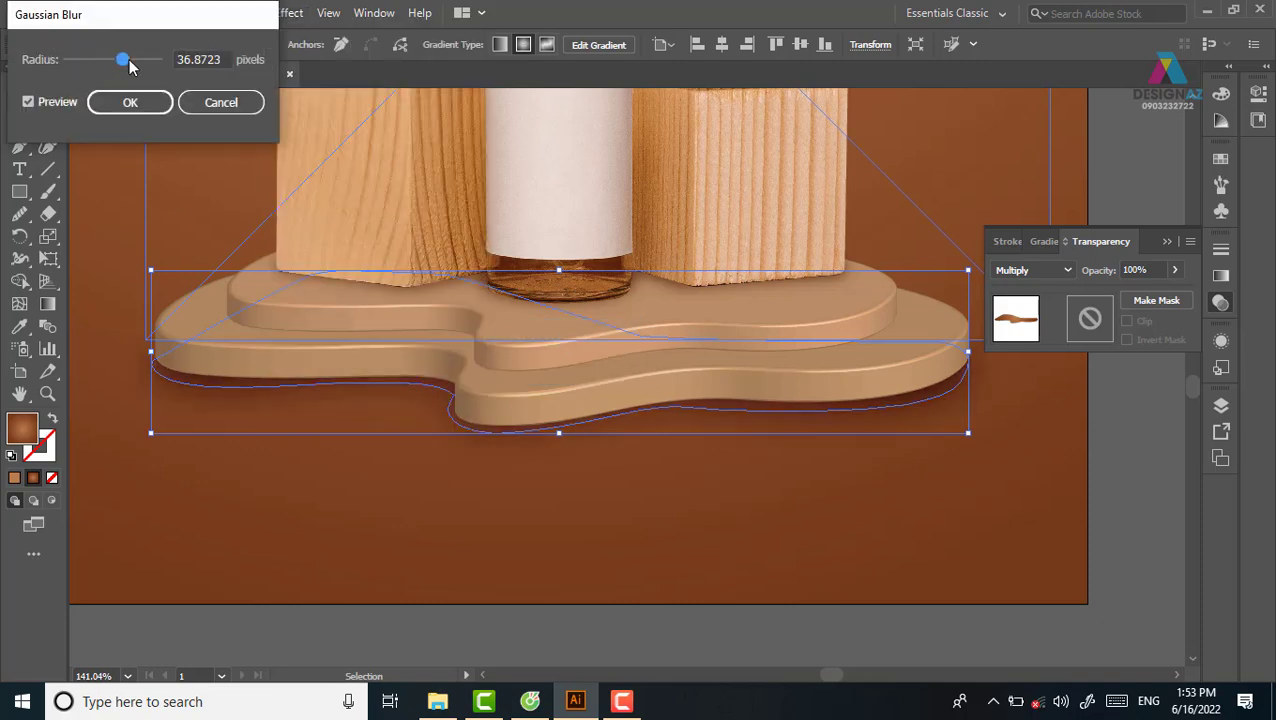
{"action": "left_click", "coordinate": [150, 106]}
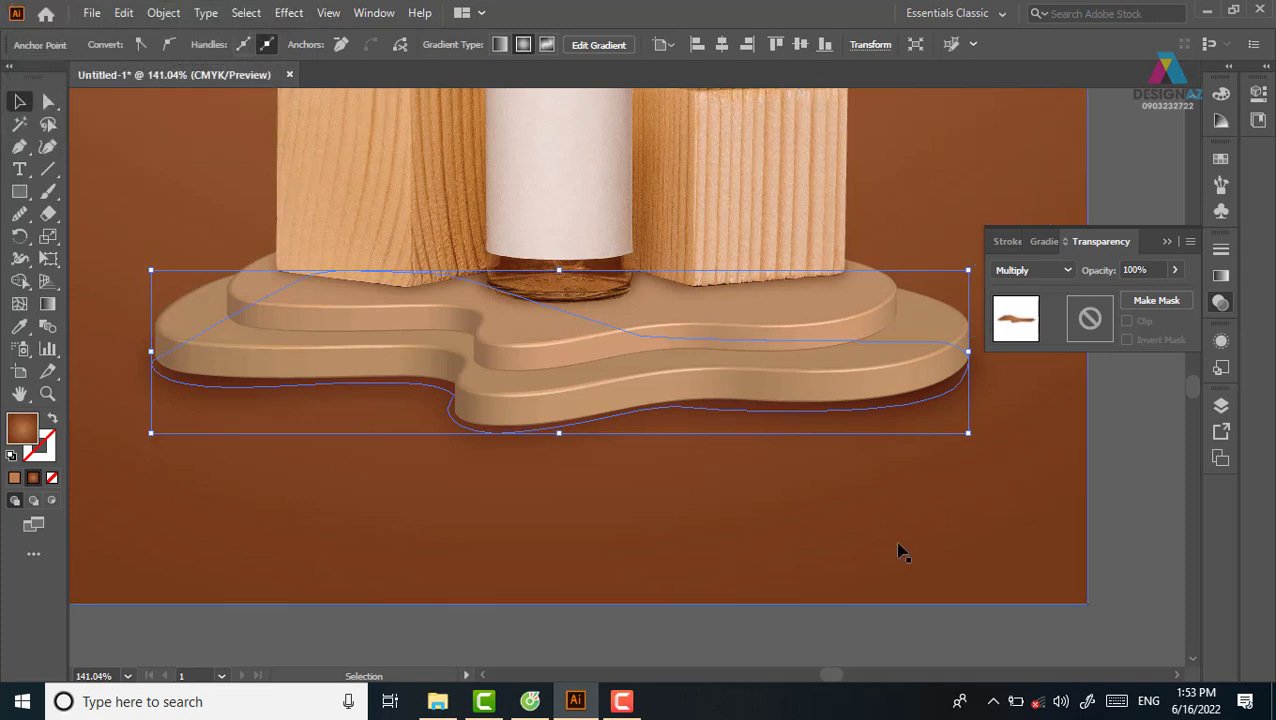
Step: Nudge the blurred floor shadow slightly upward
{"action": "left_click", "coordinate": [1118, 484]}
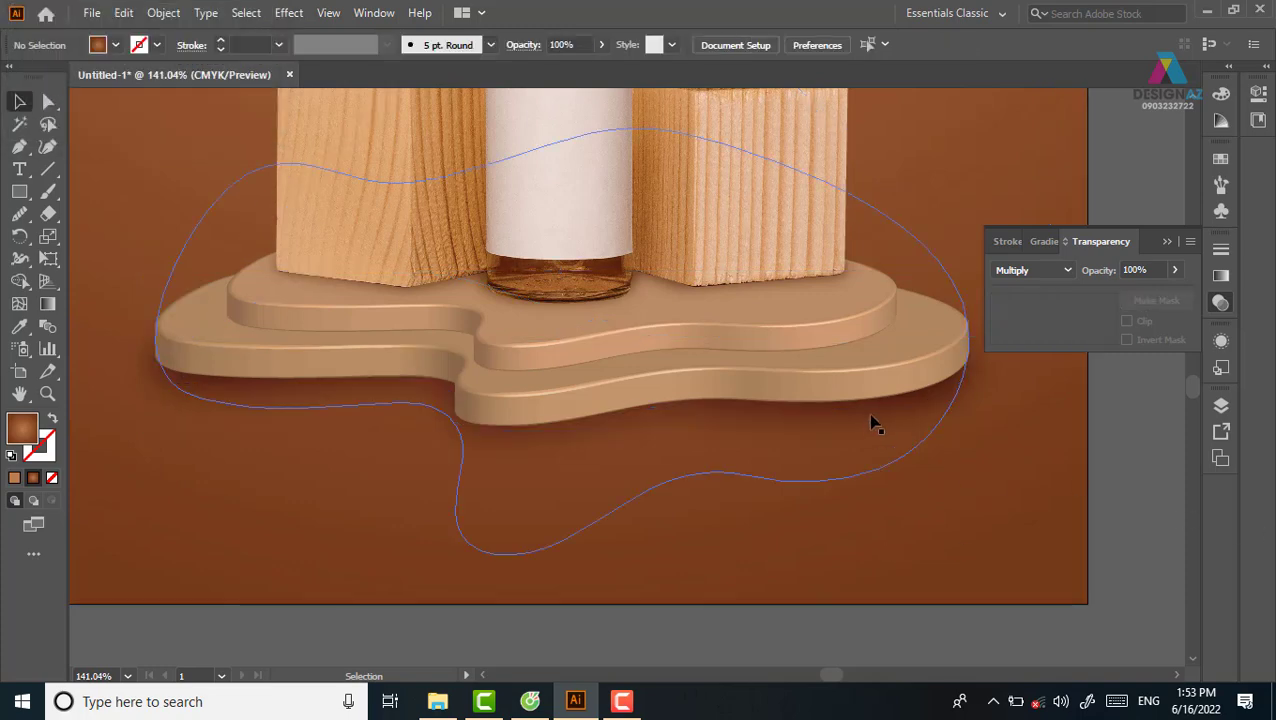
{"action": "left_click", "coordinate": [873, 410]}
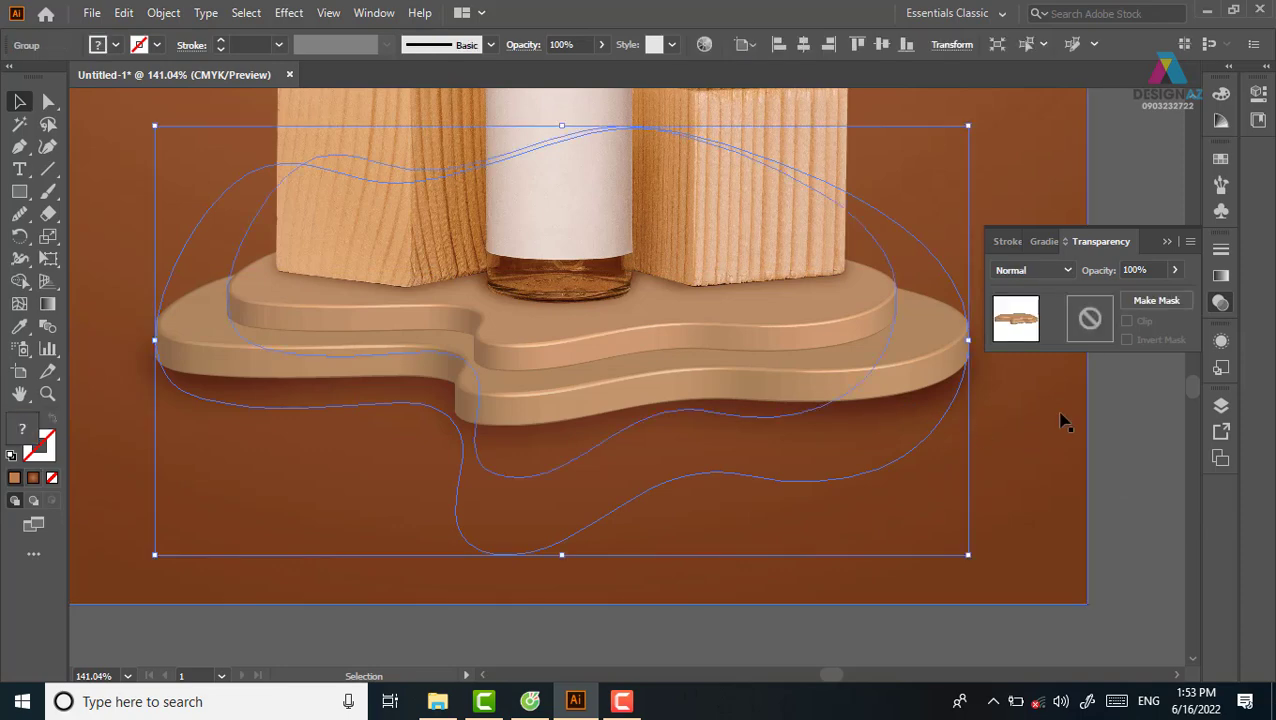
{"action": "left_click", "coordinate": [1135, 425]}
{"action": "left_click", "coordinate": [977, 388]}
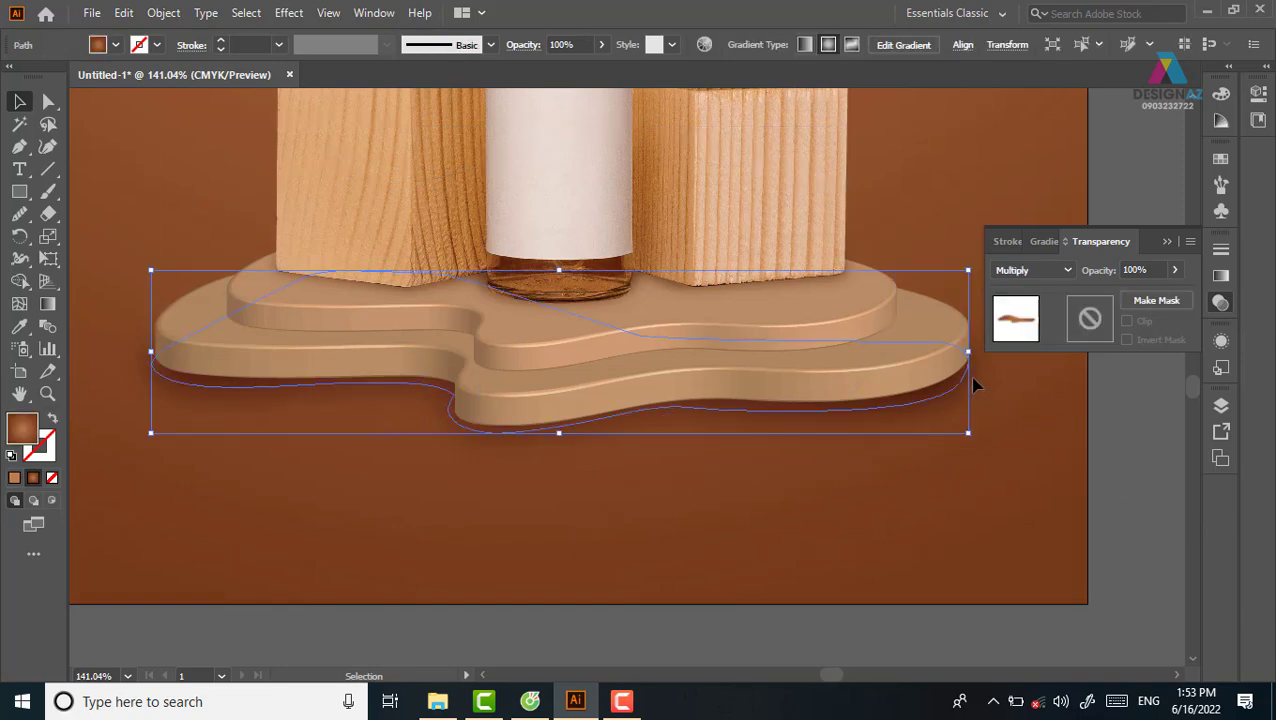
{"action": "key", "text": "Up"}
{"action": "key", "text": "Up"}
{"action": "key", "text": "Up"}
{"action": "key", "text": "Up"}
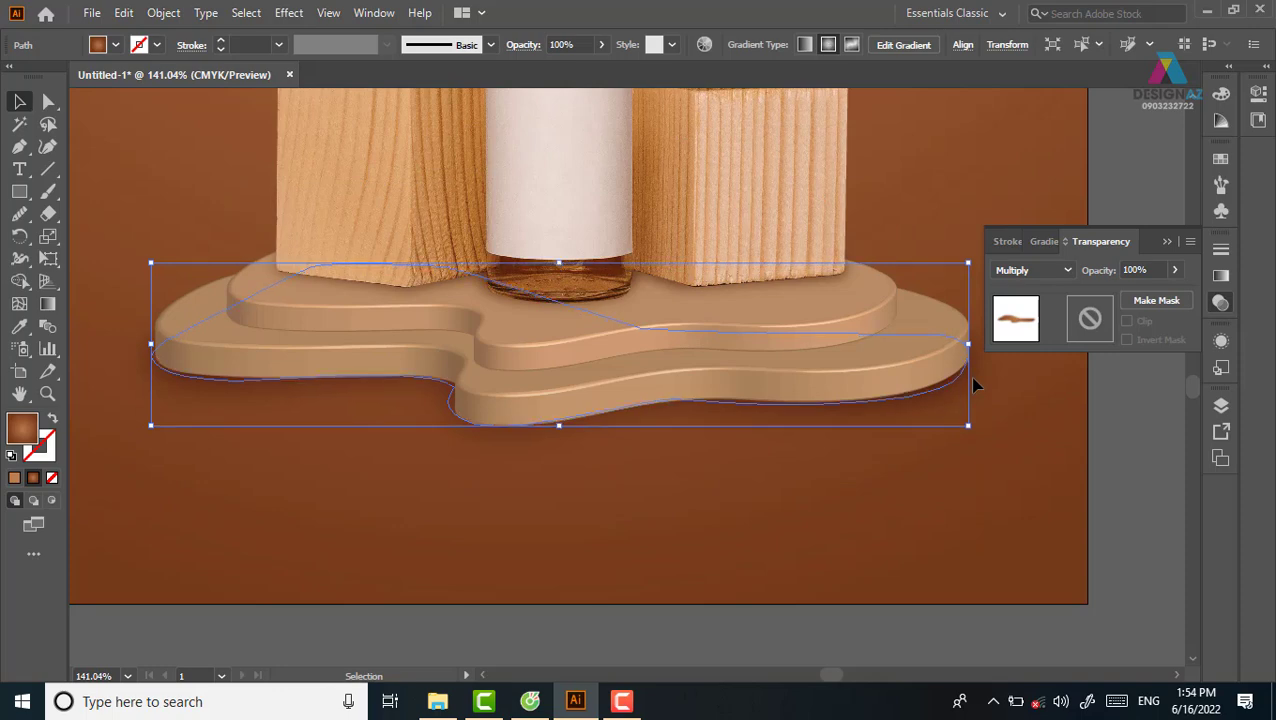
{"action": "left_click", "coordinate": [1120, 440]}
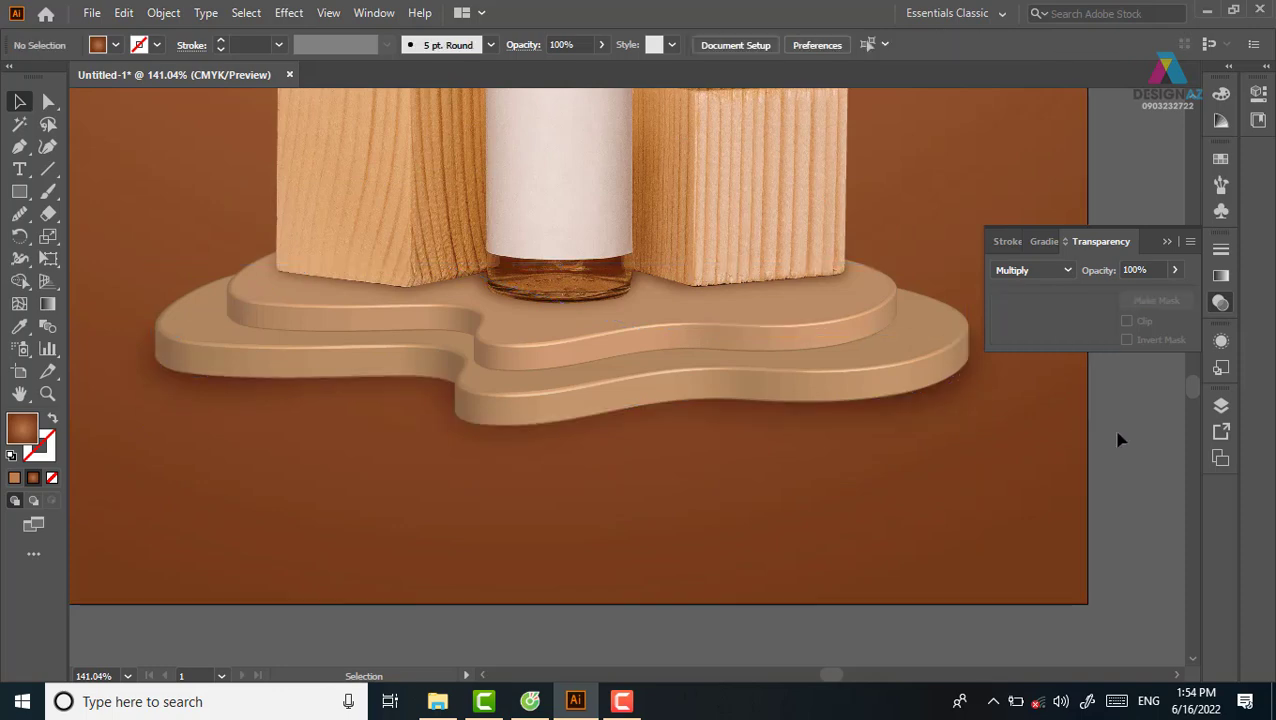
Step: Zoom out to 50% to view the whole poster and open the podium group's context menu
{"action": "key", "text": "a"}
{"action": "key", "text": "ctrl+minus"}
{"action": "key", "text": "ctrl+minus"}
{"action": "key", "text": "ctrl+minus"}
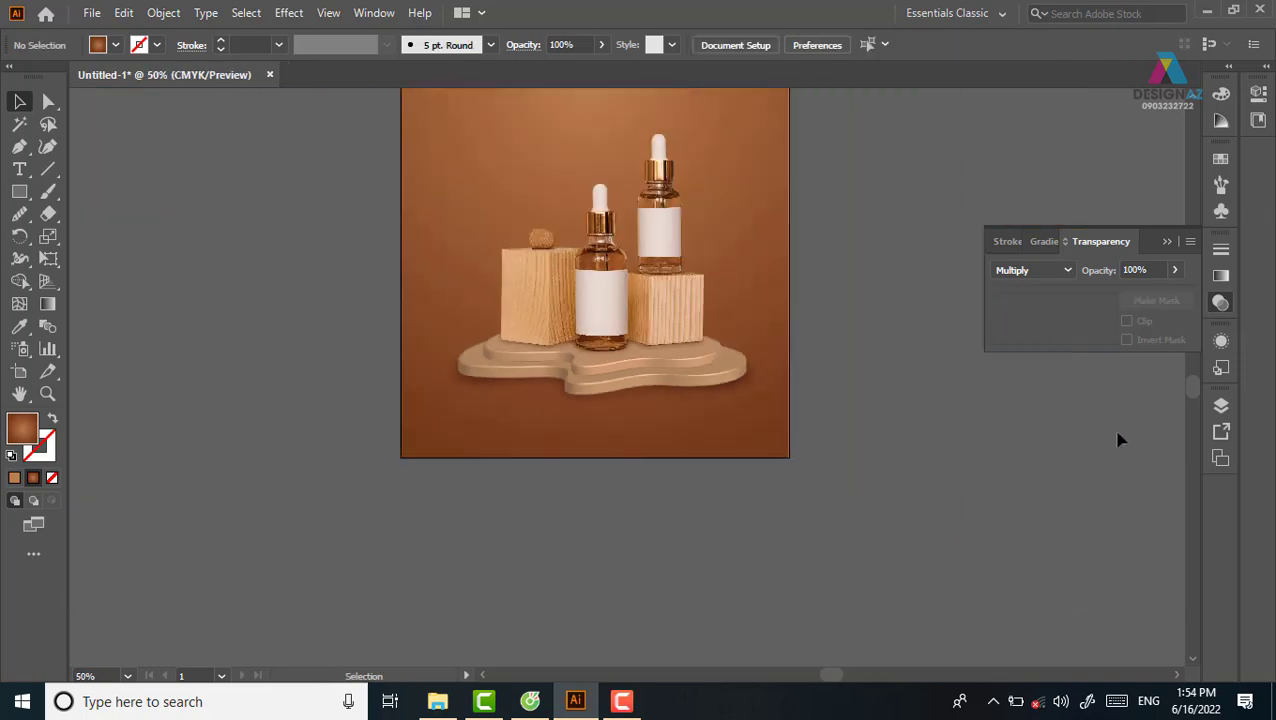
{"action": "left_click_drag", "start_coordinate": [863, 481], "coordinate": [844, 542]}
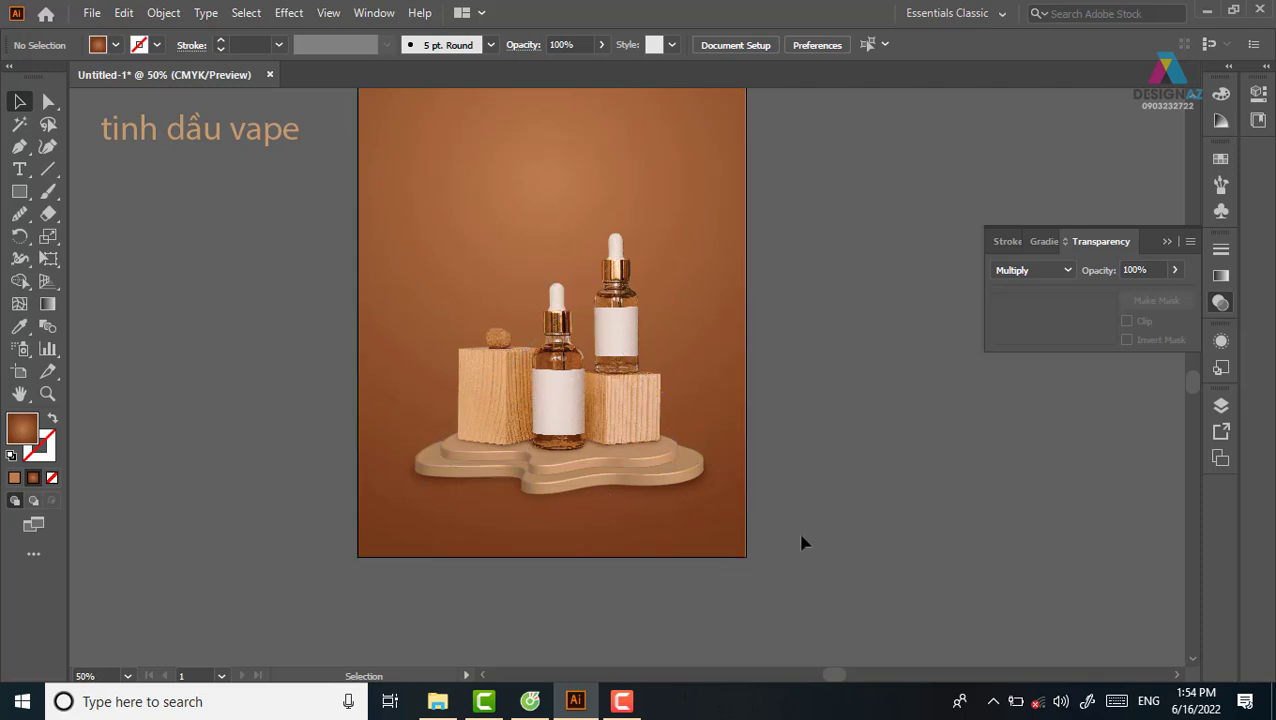
{"action": "key", "text": "space"}
{"action": "left_click_drag", "start_coordinate": [836, 457], "coordinate": [840, 429]}
{"action": "left_click", "coordinate": [668, 433]}
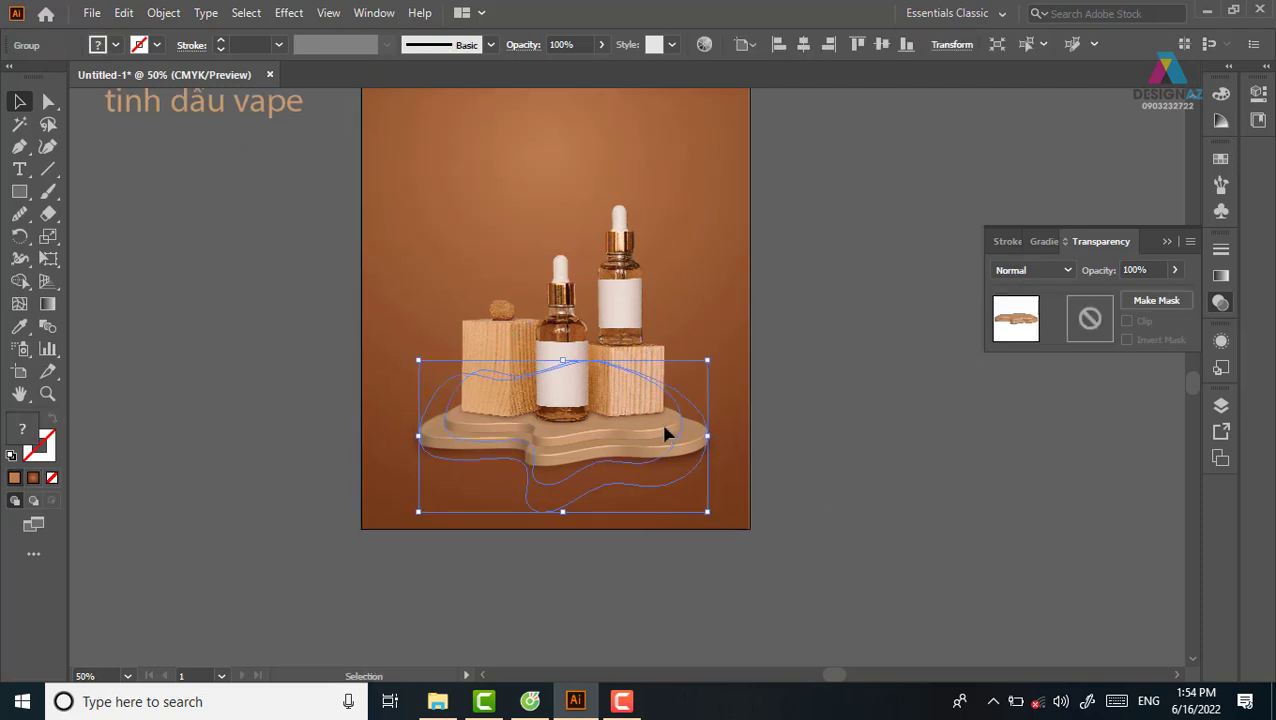
{"action": "right_click", "coordinate": [668, 433]}
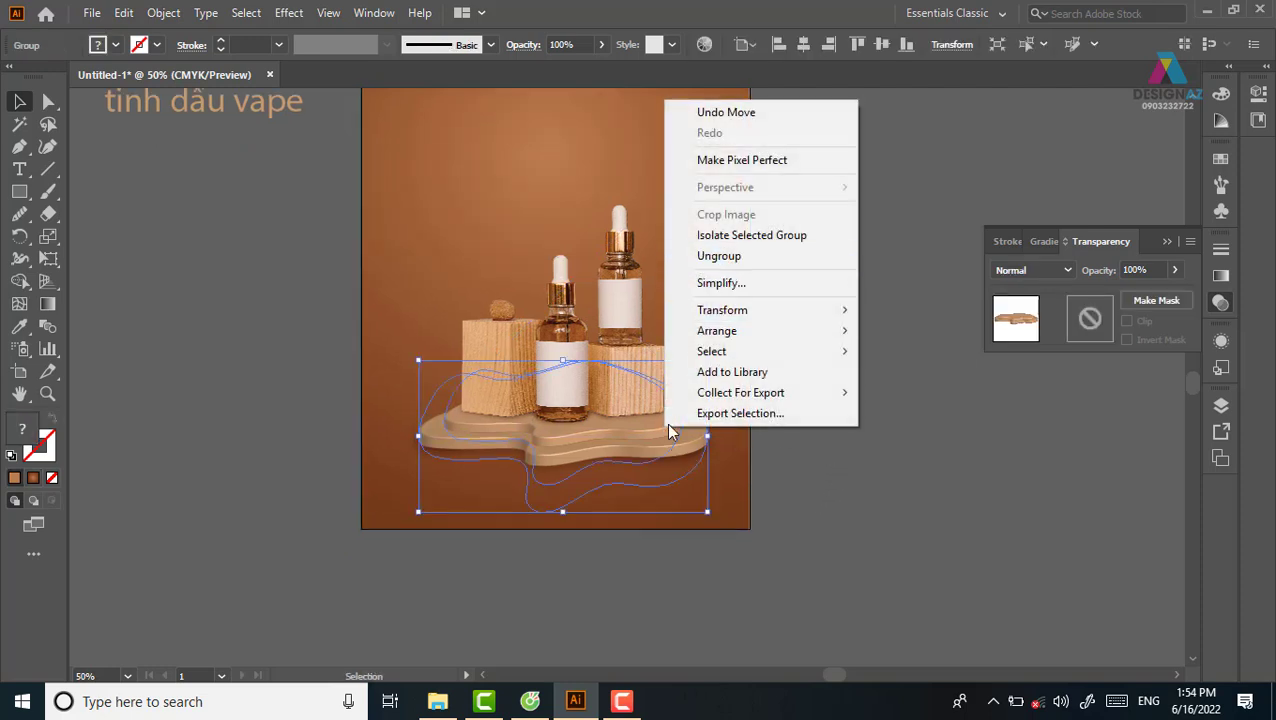
Step: Inside the podium group, inspect the upper tier's 3D Extrude settings and close them unchanged
{"action": "left_click", "coordinate": [655, 433]}
{"action": "double_click", "coordinate": [655, 433]}
{"action": "left_click", "coordinate": [655, 433]}
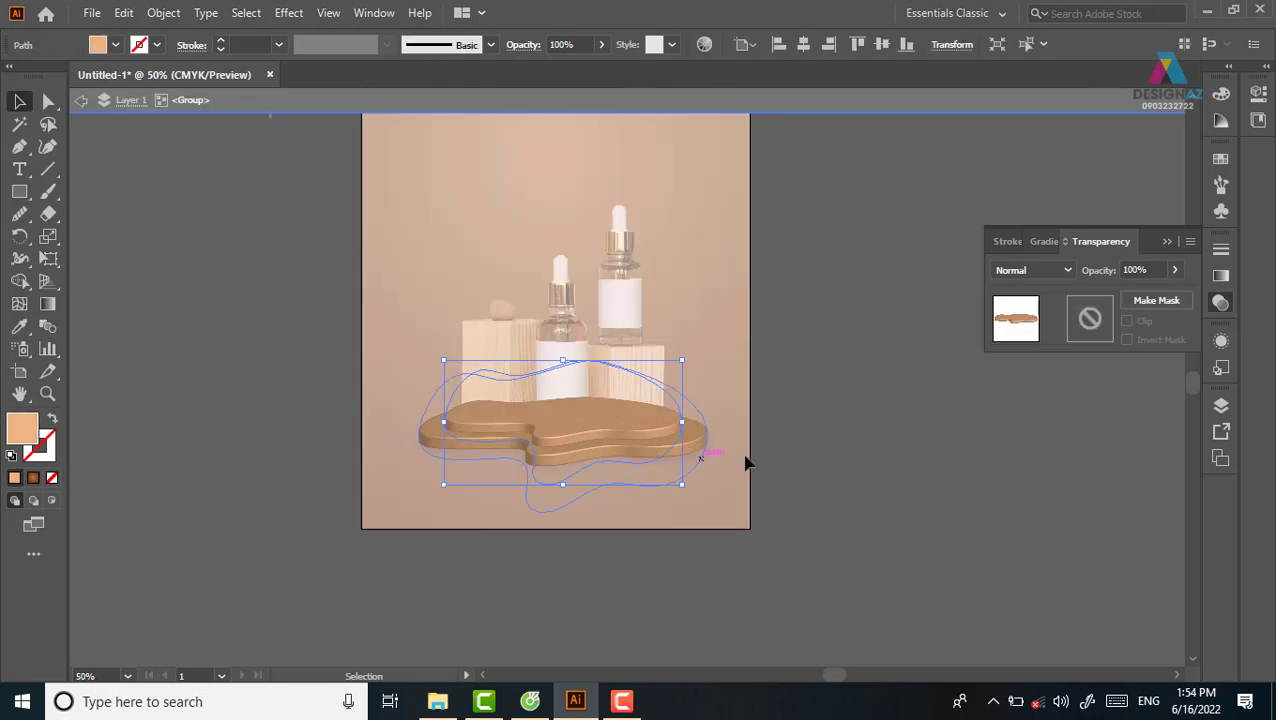
{"action": "left_click", "coordinate": [1221, 341]}
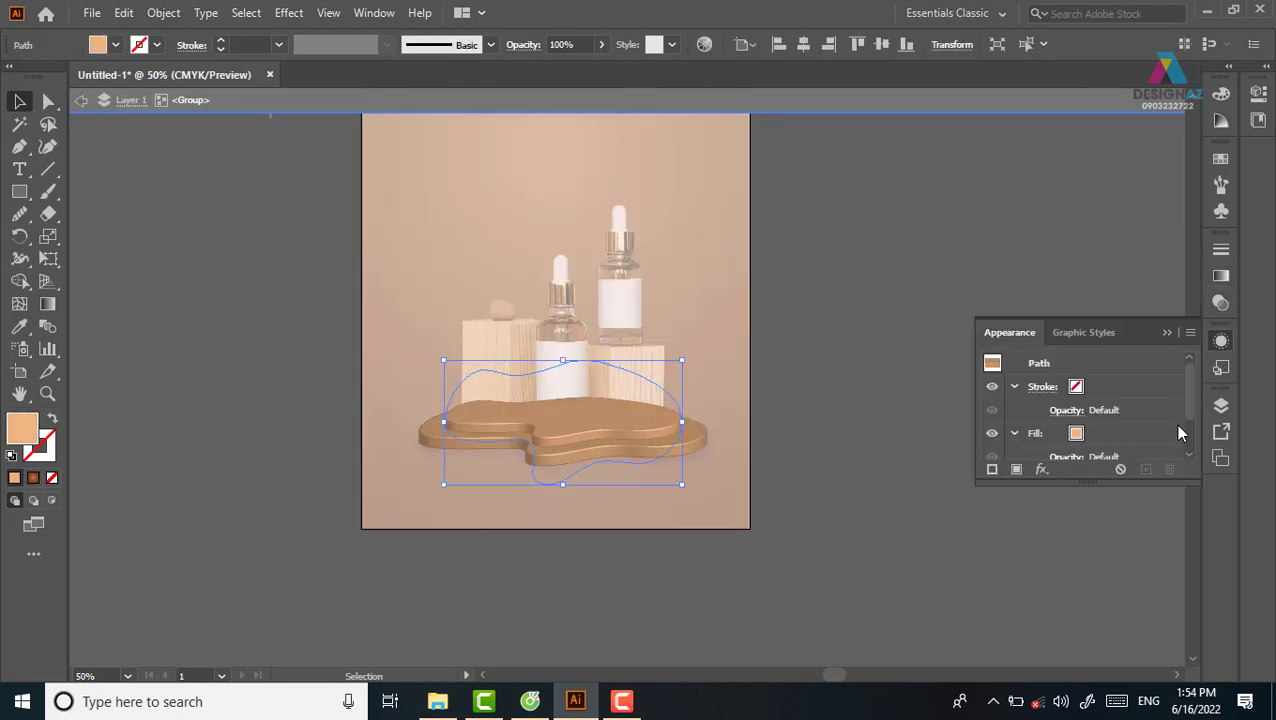
{"action": "scroll", "coordinate": [1191, 410], "scroll_direction": "down", "scroll_amount": 2}
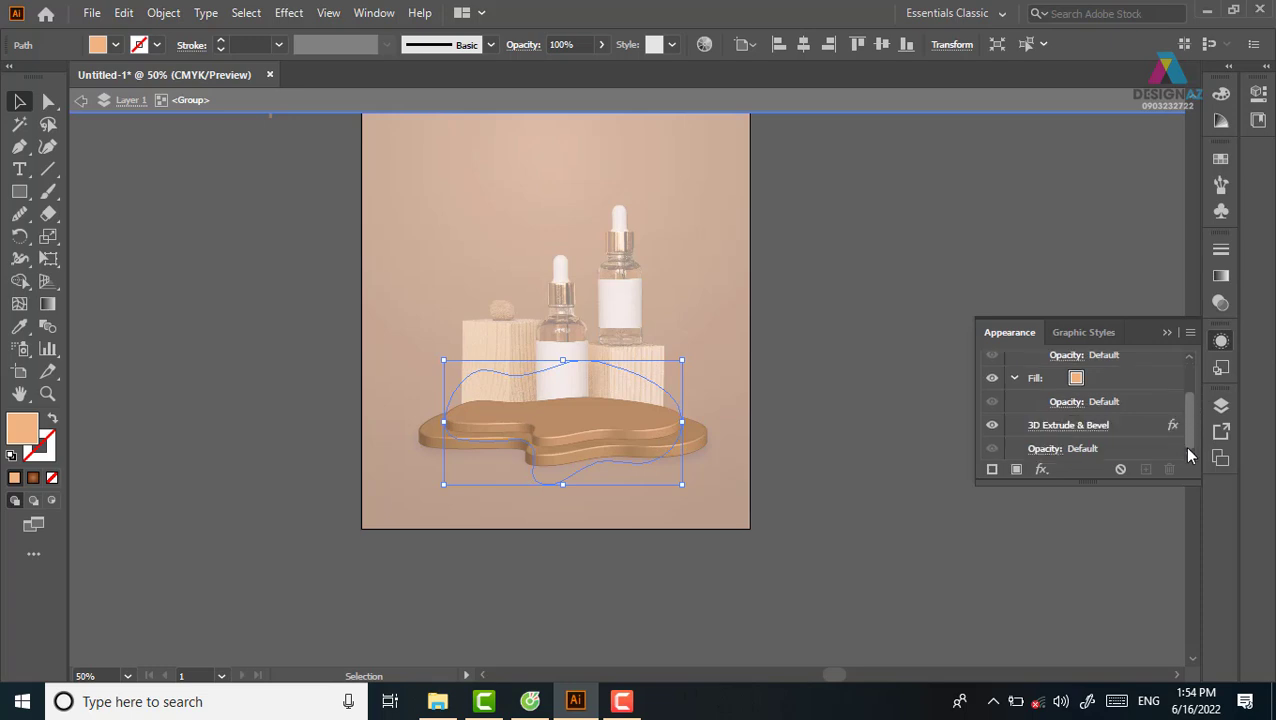
{"action": "left_click", "coordinate": [1100, 426]}
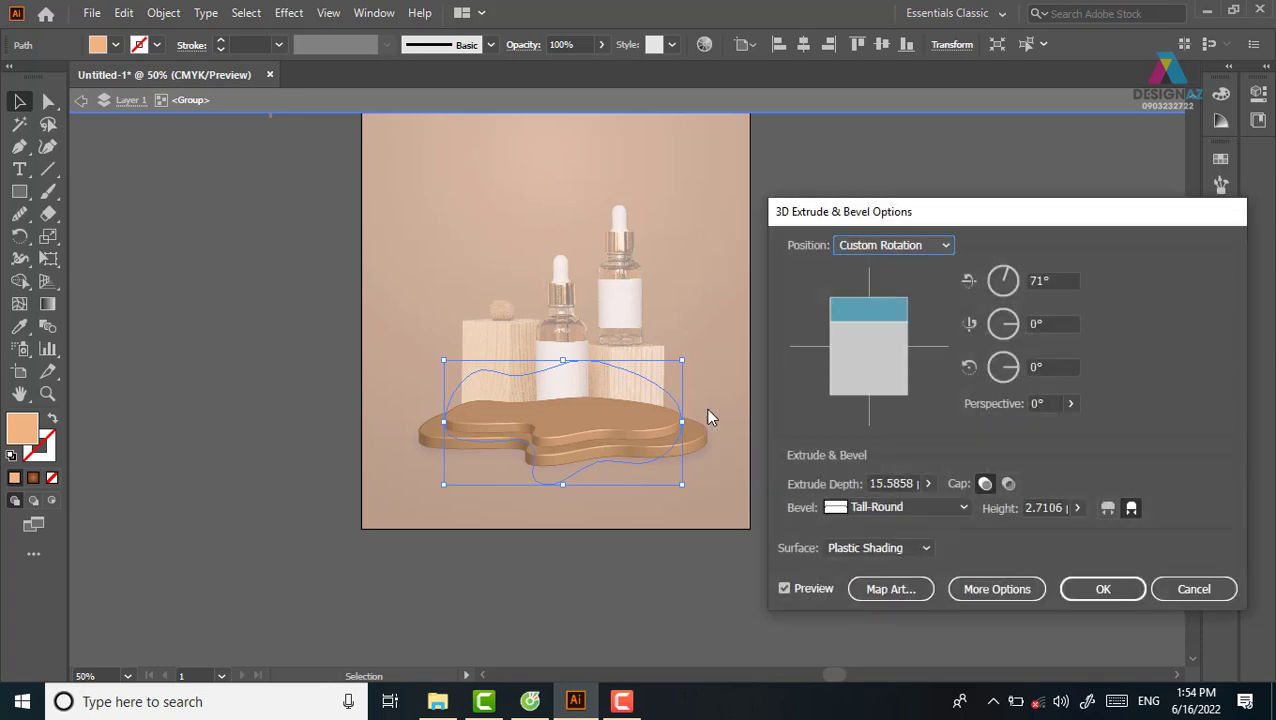
{"action": "left_click", "coordinate": [1194, 589]}
Step: Ungroup the podium into separate tier shapes
{"action": "key", "text": "ctrl+plus"}
{"action": "key", "text": "ctrl+plus"}
{"action": "key", "text": "v"}
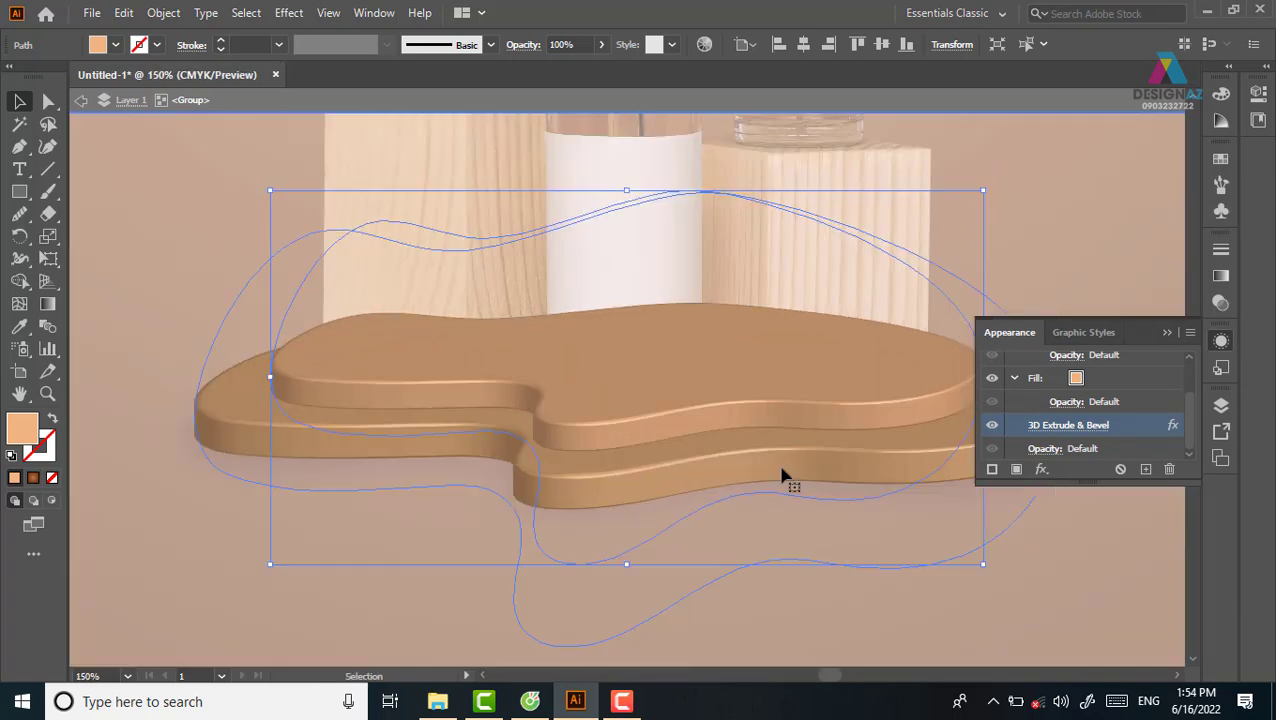
{"action": "left_click_drag", "start_coordinate": [783, 475], "coordinate": [490, 450]}
{"action": "left_click", "coordinate": [906, 250]}
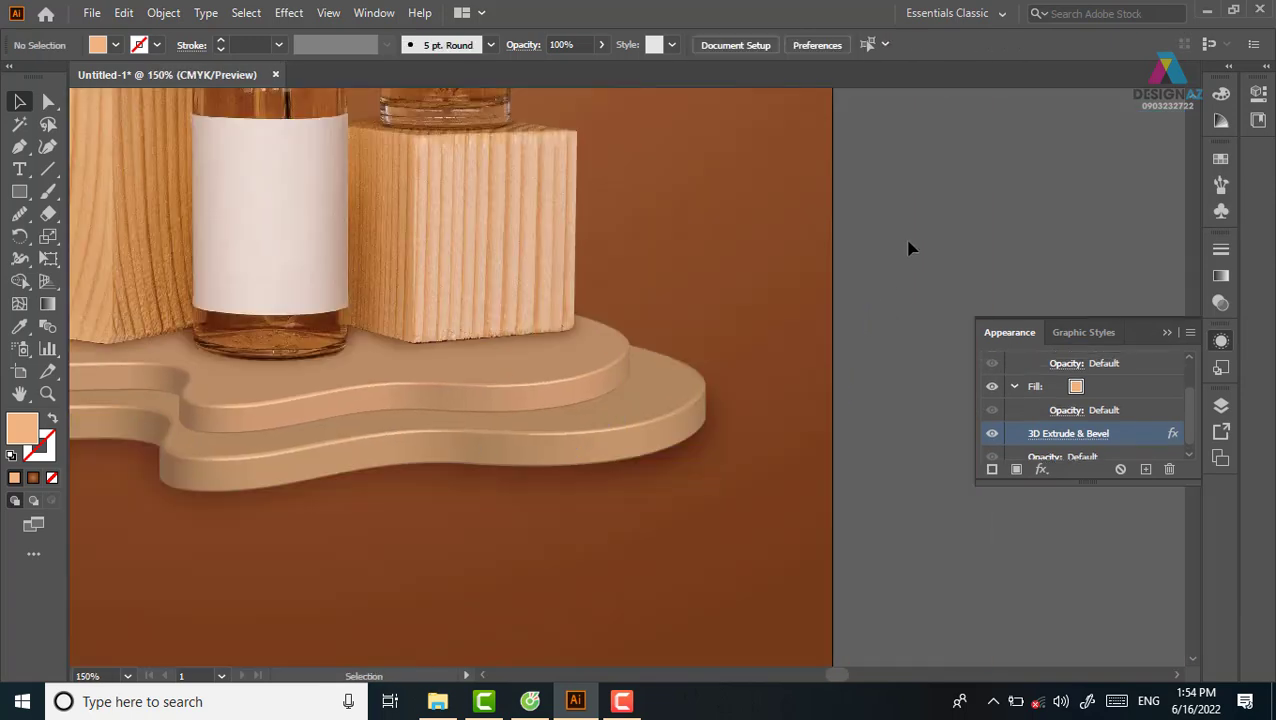
{"action": "left_click", "coordinate": [567, 392]}
{"action": "right_click", "coordinate": [568, 390]}
{"action": "left_click", "coordinate": [623, 213]}
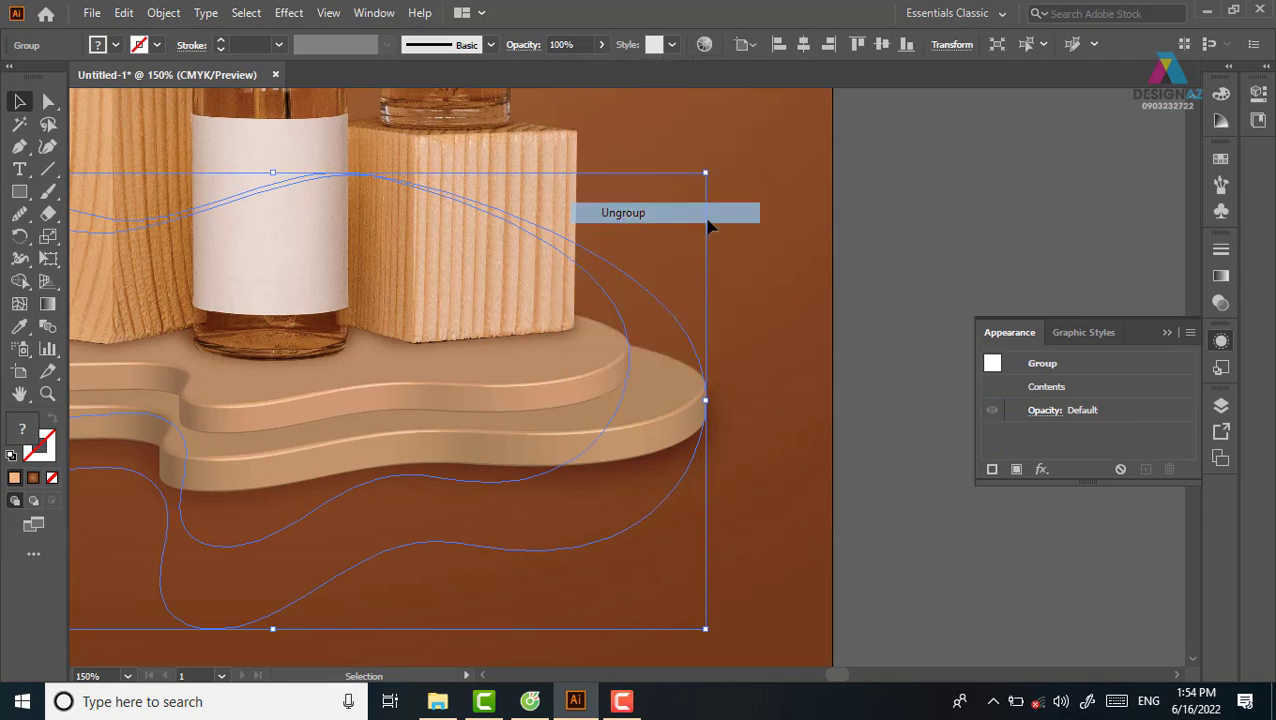
{"action": "left_click", "coordinate": [889, 228]}
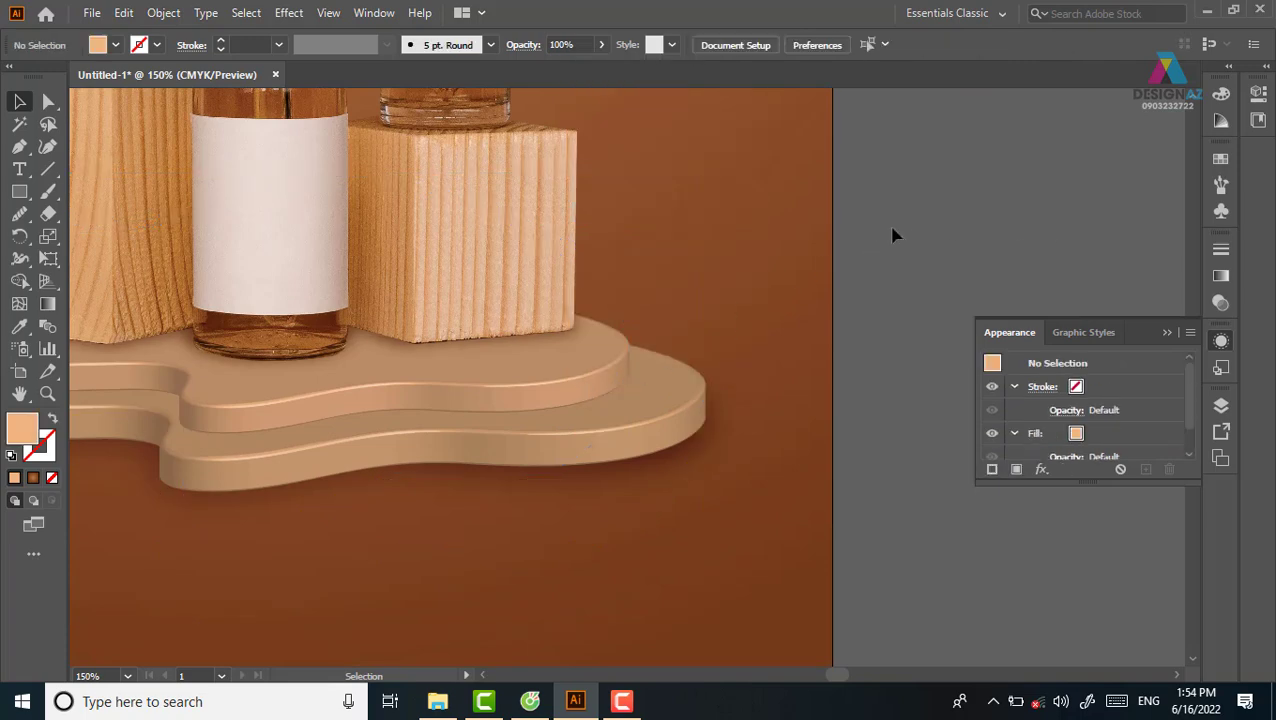
Step: Open the upper tier's 3D Extrude & Bevel options (71°, 15.5858 depth, Tall-Round bevel)
{"action": "left_click", "coordinate": [558, 393]}
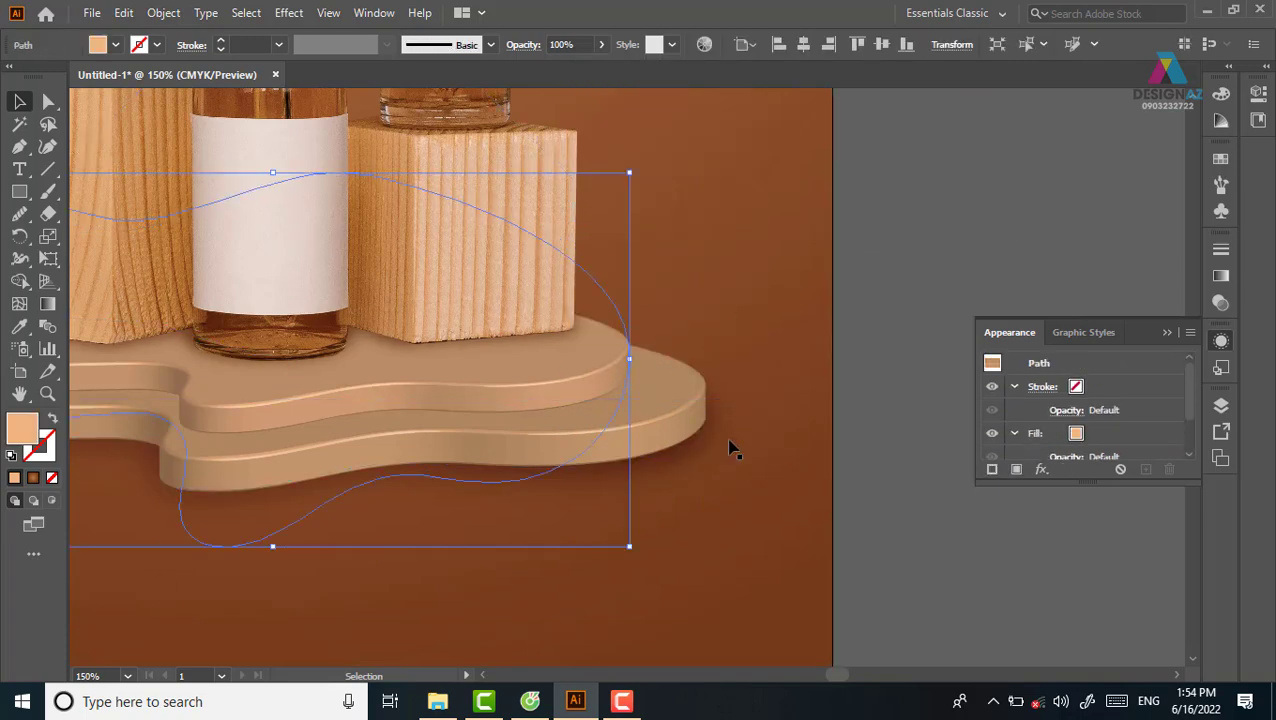
{"action": "scroll", "coordinate": [1187, 408], "scroll_direction": "down", "scroll_amount": 2}
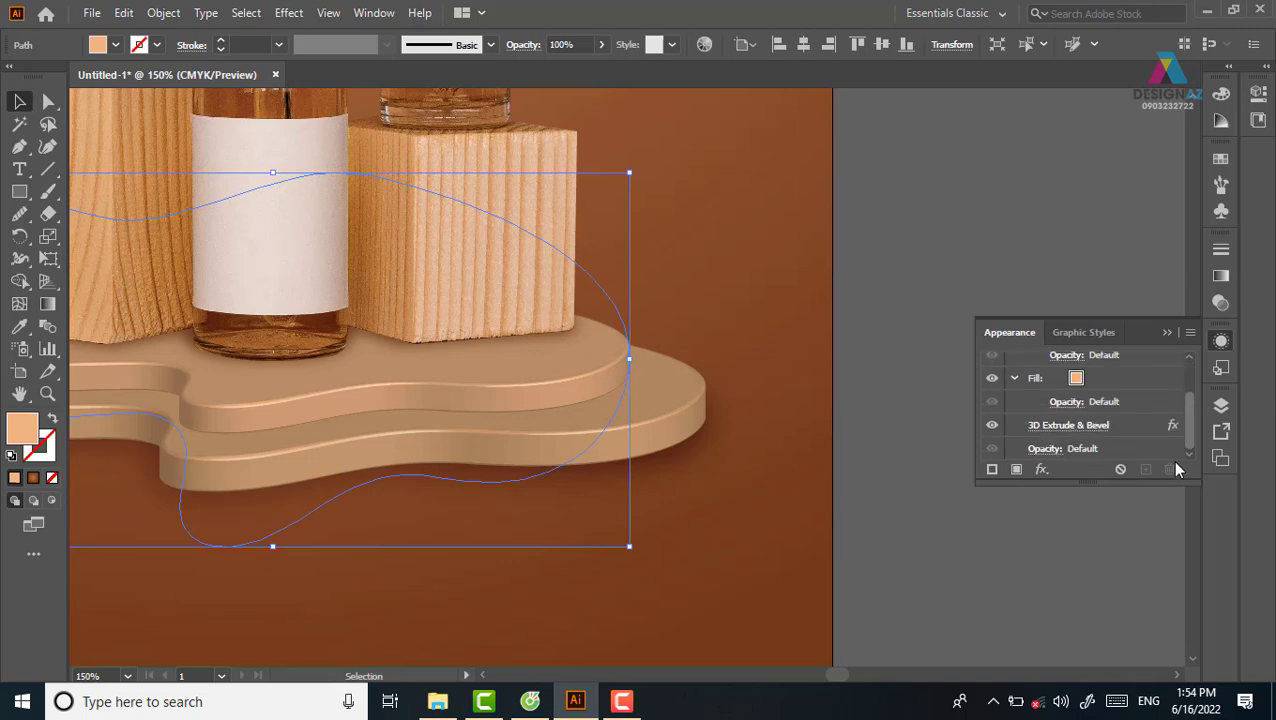
{"action": "left_click", "coordinate": [1119, 427]}
{"action": "double_click", "coordinate": [1134, 427]}
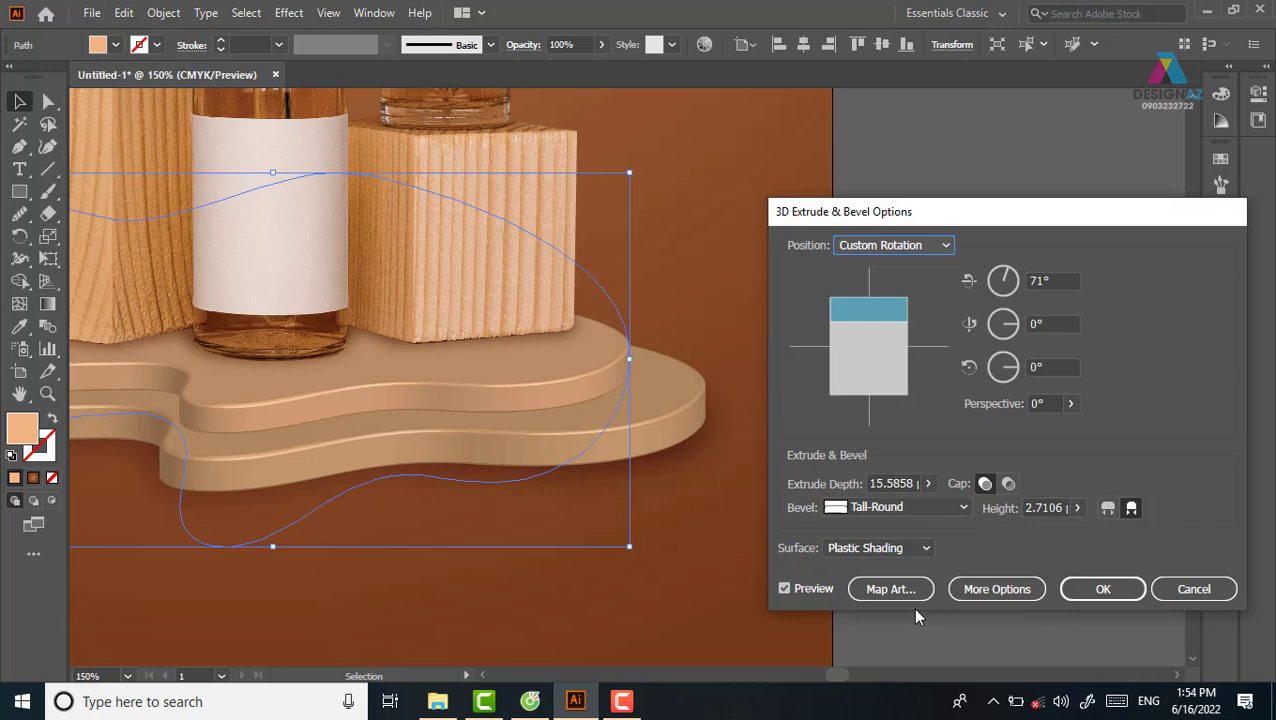
Step: Add a new light and move it to the left edge of the lighting sphere
{"action": "left_click", "coordinate": [1012, 592]}
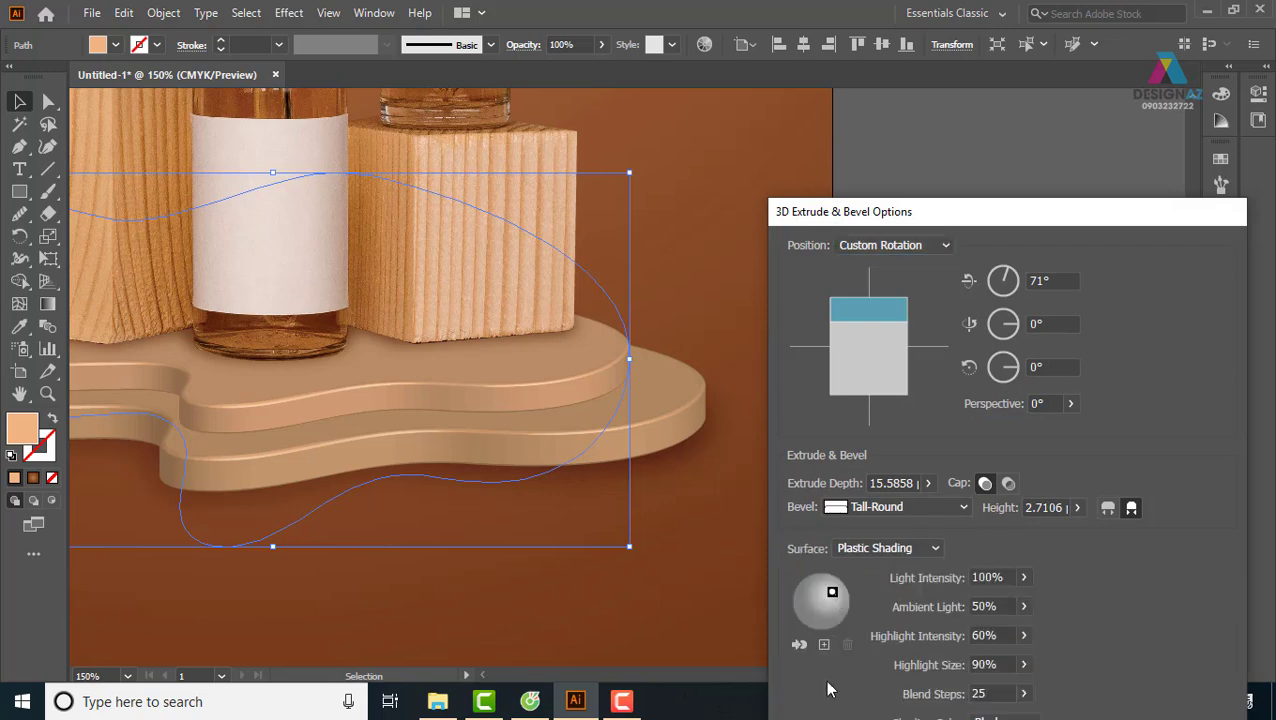
{"action": "left_click", "coordinate": [824, 645]}
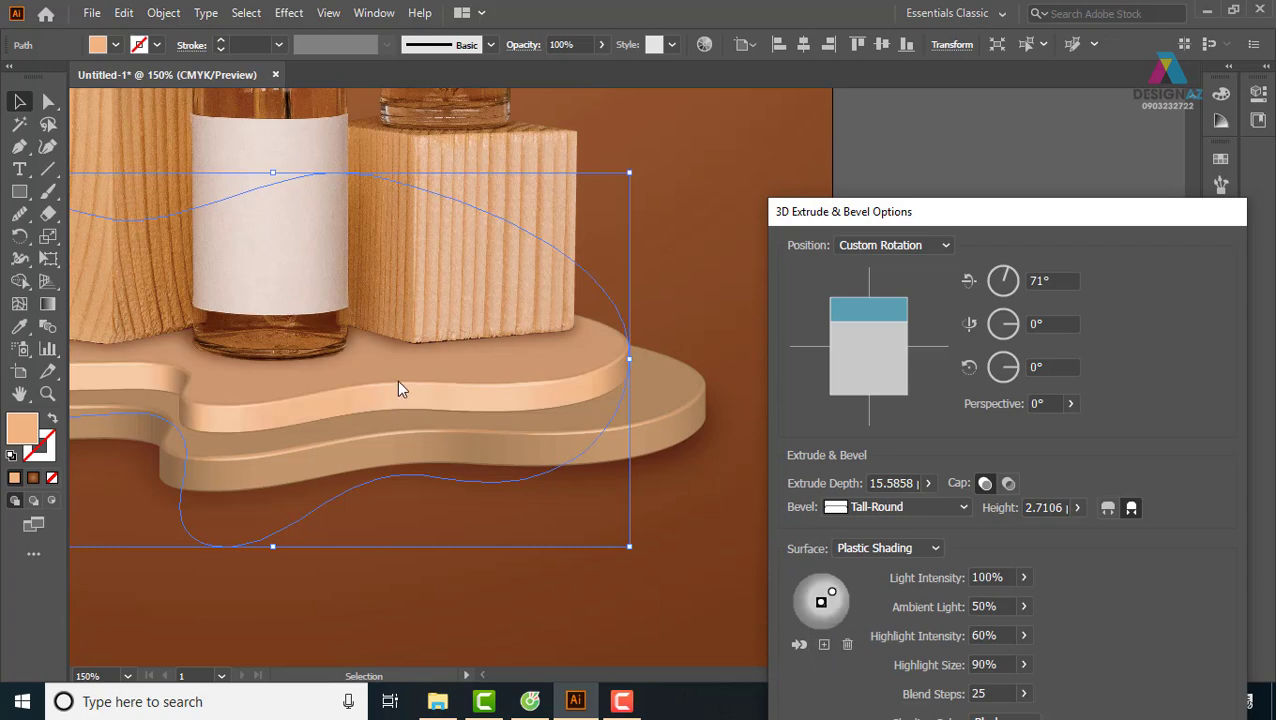
{"action": "left_click_drag", "start_coordinate": [820, 604], "coordinate": [796, 614]}
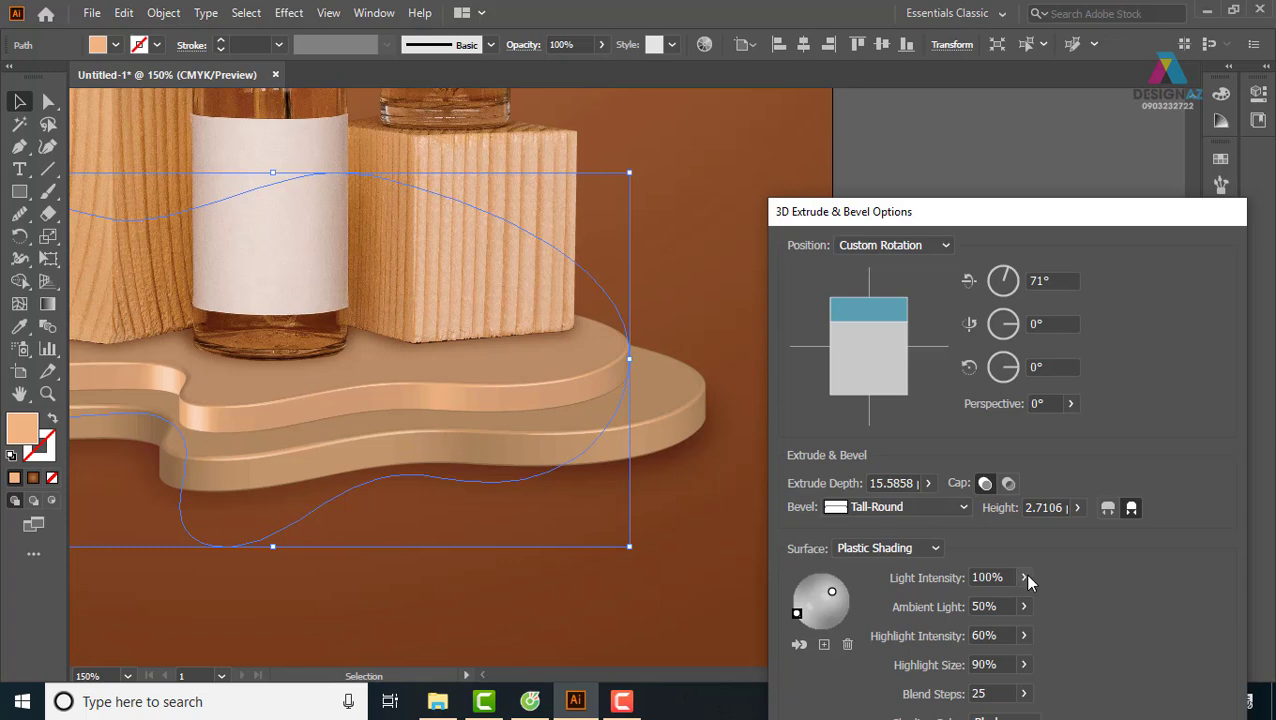
Step: Keep ambient light at 50%, lower light intensity to 65%, and apply the 3D effect
{"action": "left_click", "coordinate": [1022, 625]}
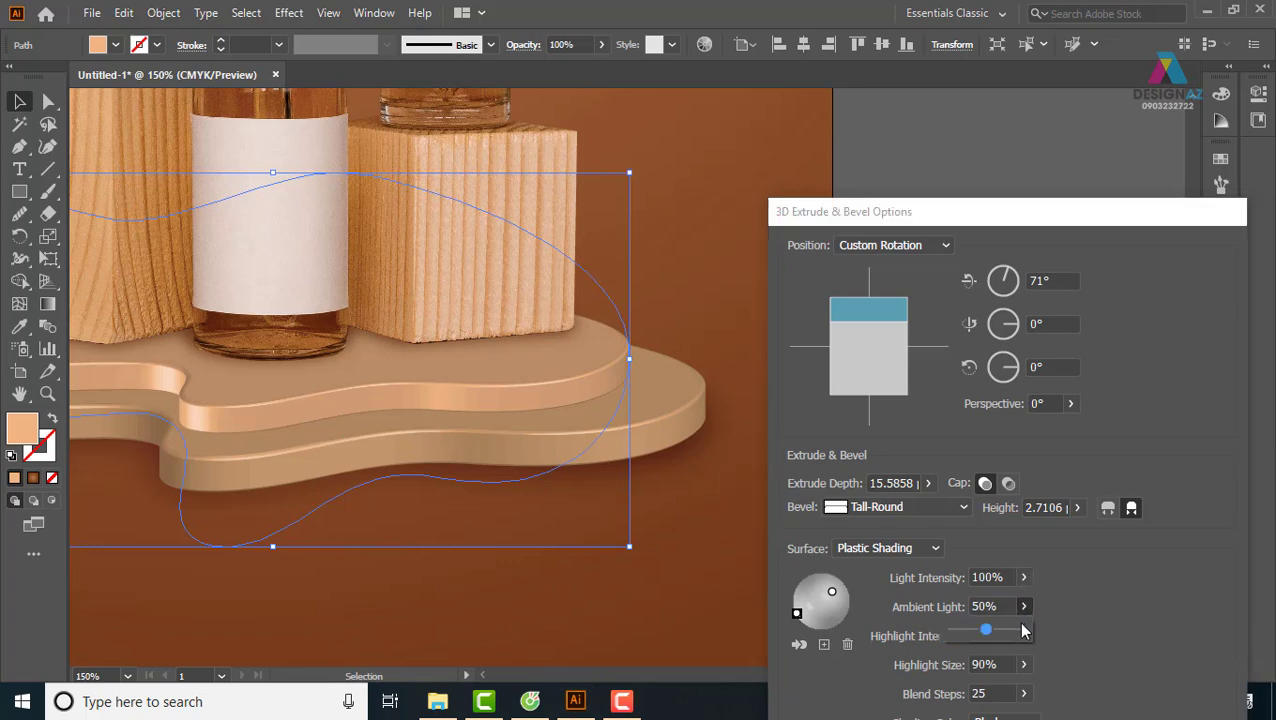
{"action": "left_click_drag", "start_coordinate": [986, 636], "coordinate": [986, 636]}
{"action": "left_click", "coordinate": [1024, 606]}
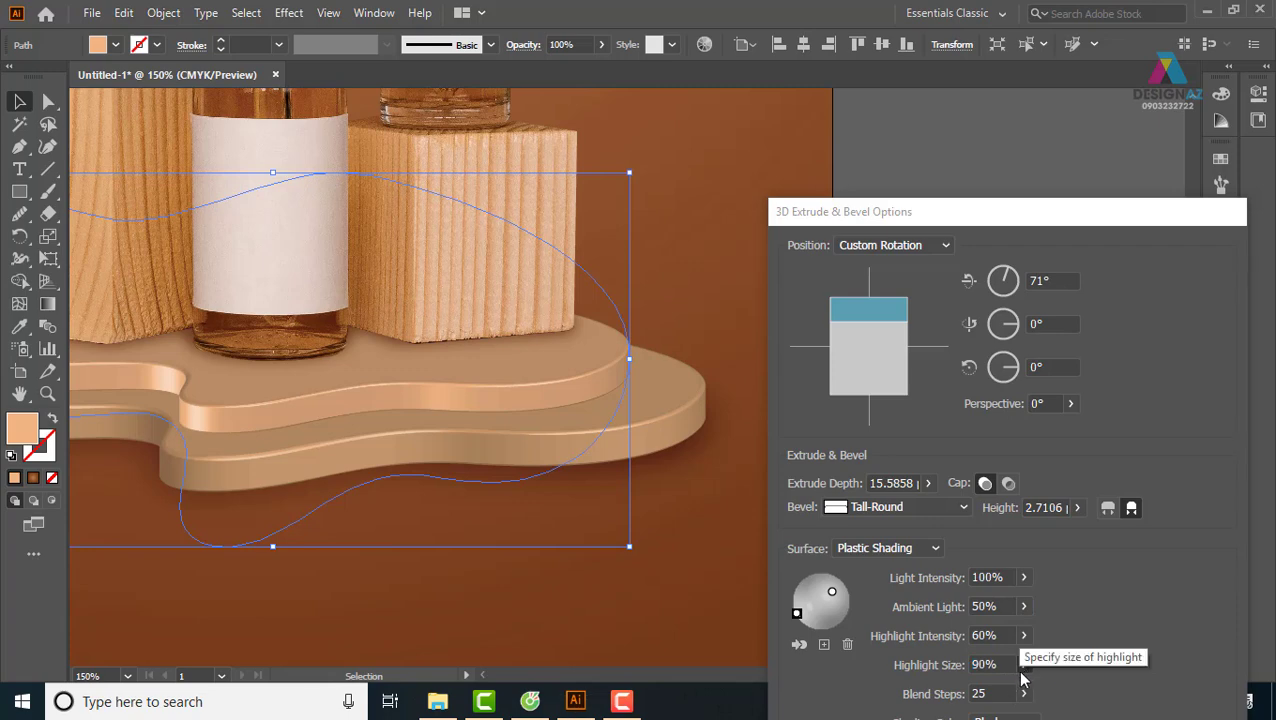
{"action": "left_click", "coordinate": [1023, 606]}
{"action": "left_click_drag", "start_coordinate": [1012, 606], "coordinate": [998, 606]}
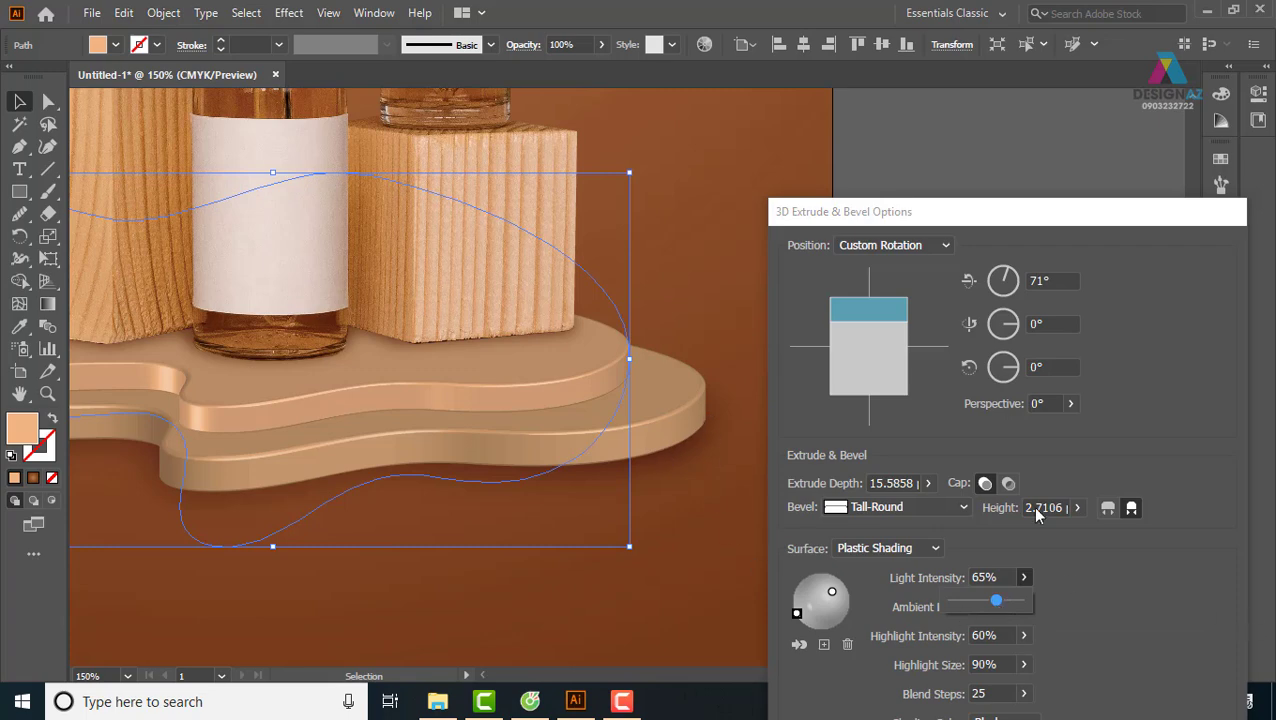
{"action": "left_click_drag", "start_coordinate": [1071, 202], "coordinate": [897, 78]}
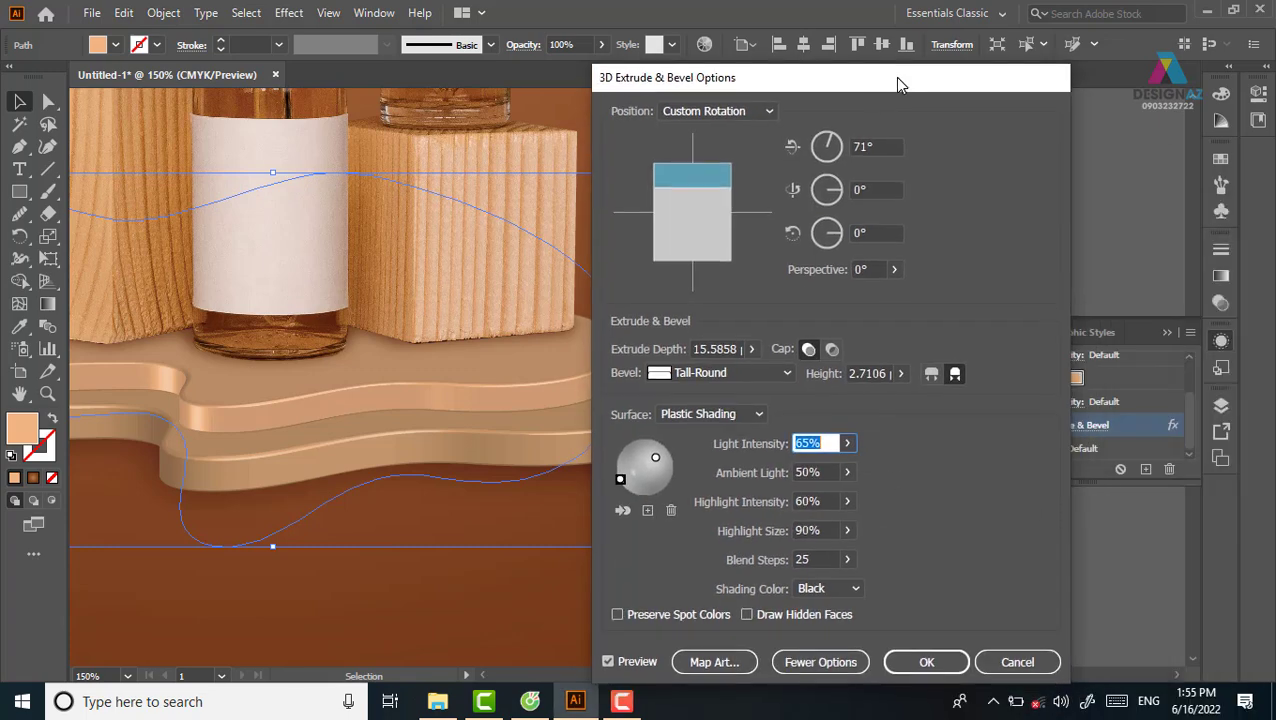
{"action": "left_click", "coordinate": [926, 662]}
Step: Add a second lower-left light to the upper podium tier's 3D Extrude shading, at 30% intensity
{"action": "left_click", "coordinate": [603, 453]}
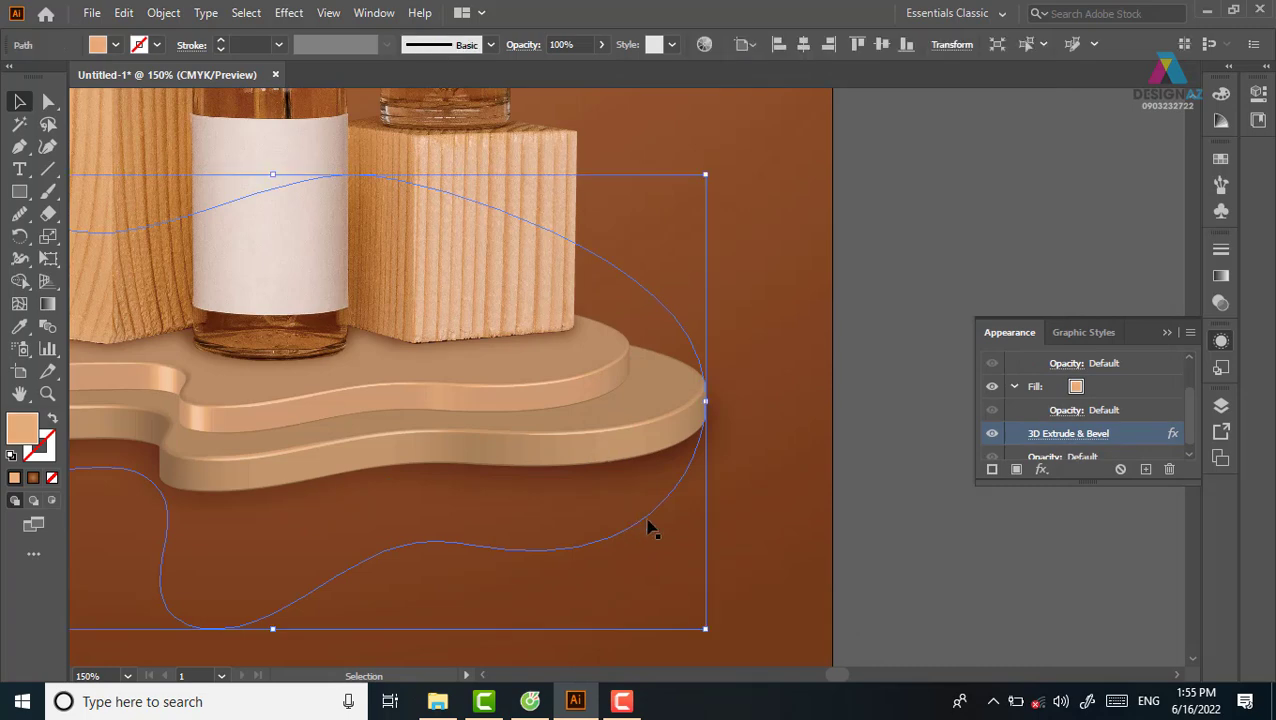
{"action": "left_click", "coordinate": [1091, 438]}
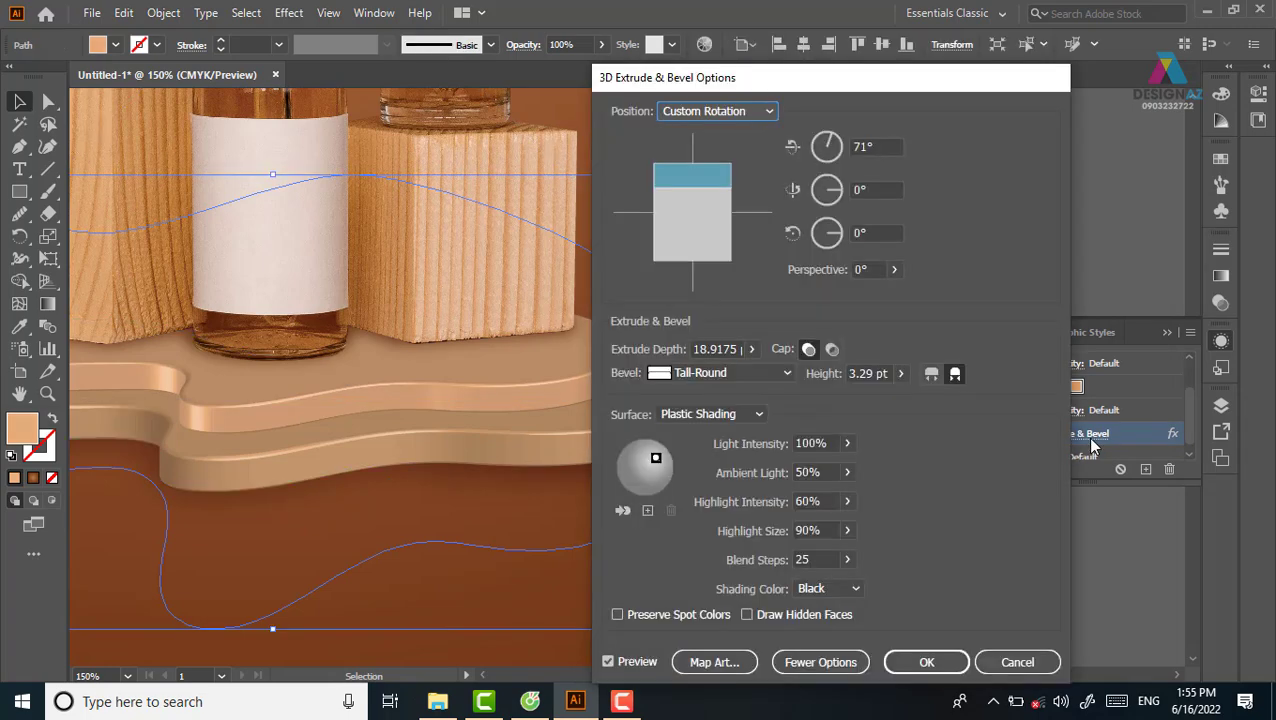
{"action": "left_click", "coordinate": [648, 512]}
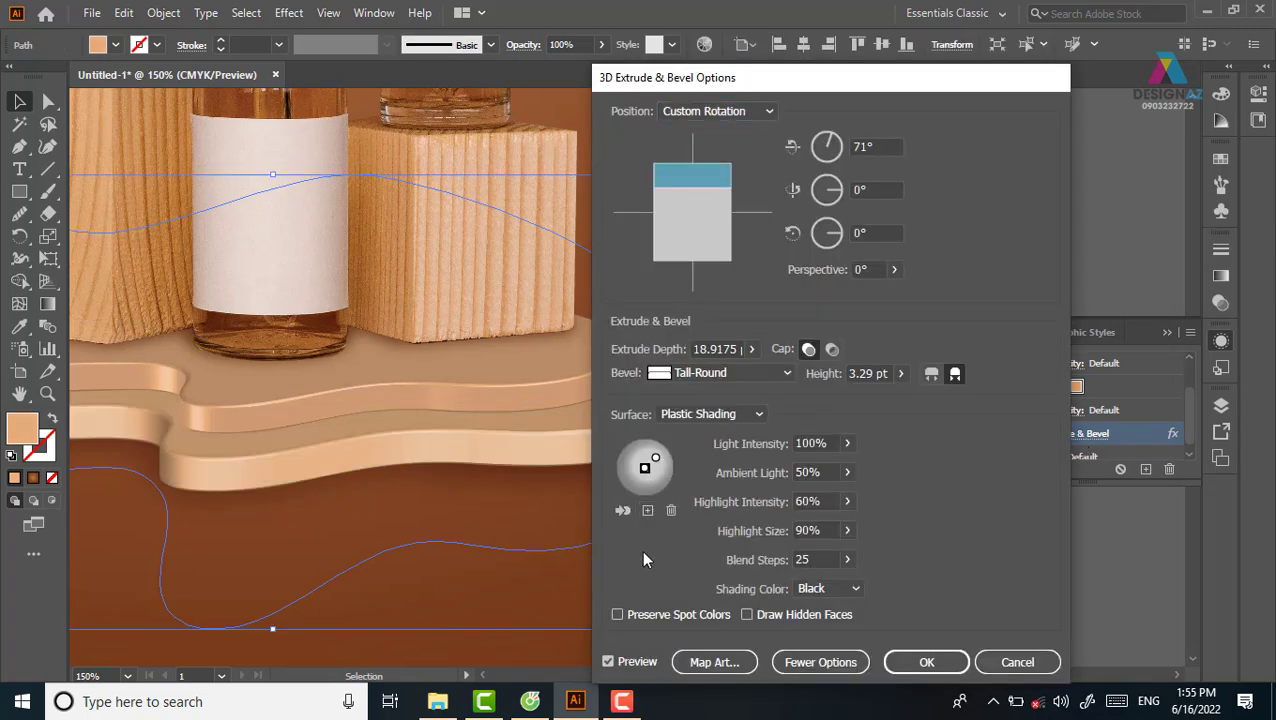
{"action": "left_click_drag", "start_coordinate": [633, 481], "coordinate": [628, 485]}
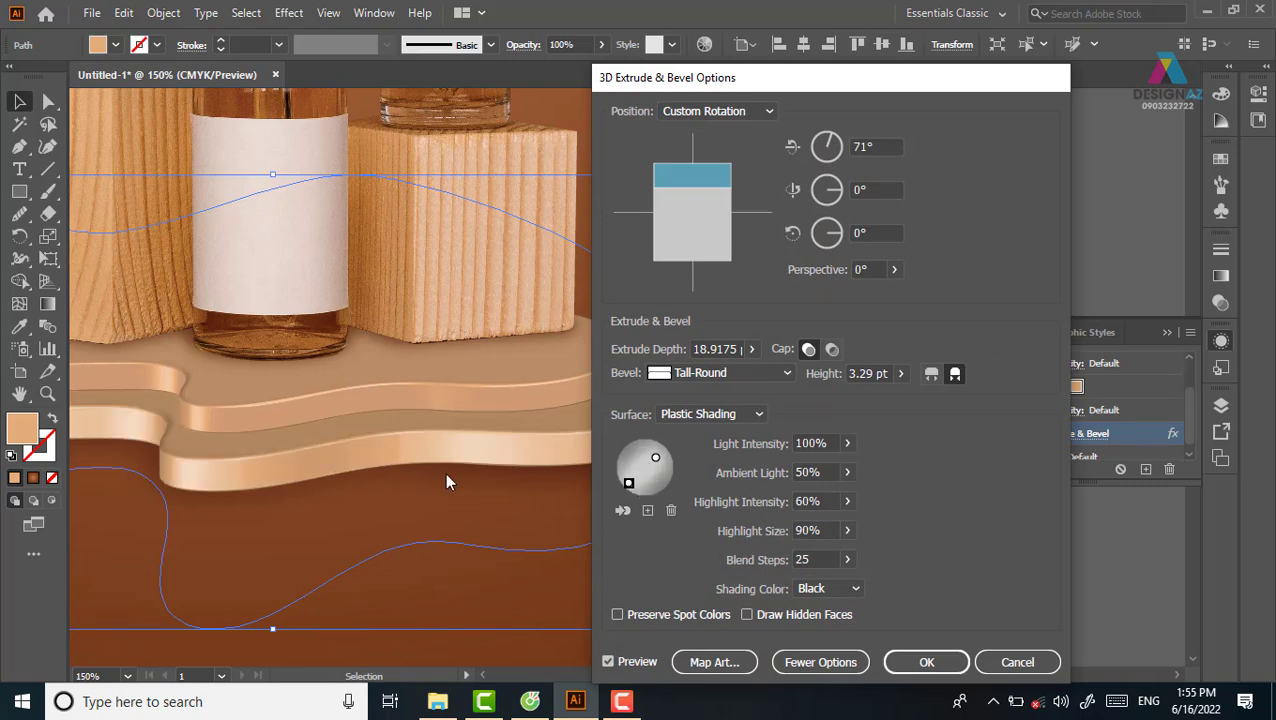
{"action": "left_click", "coordinate": [845, 472]}
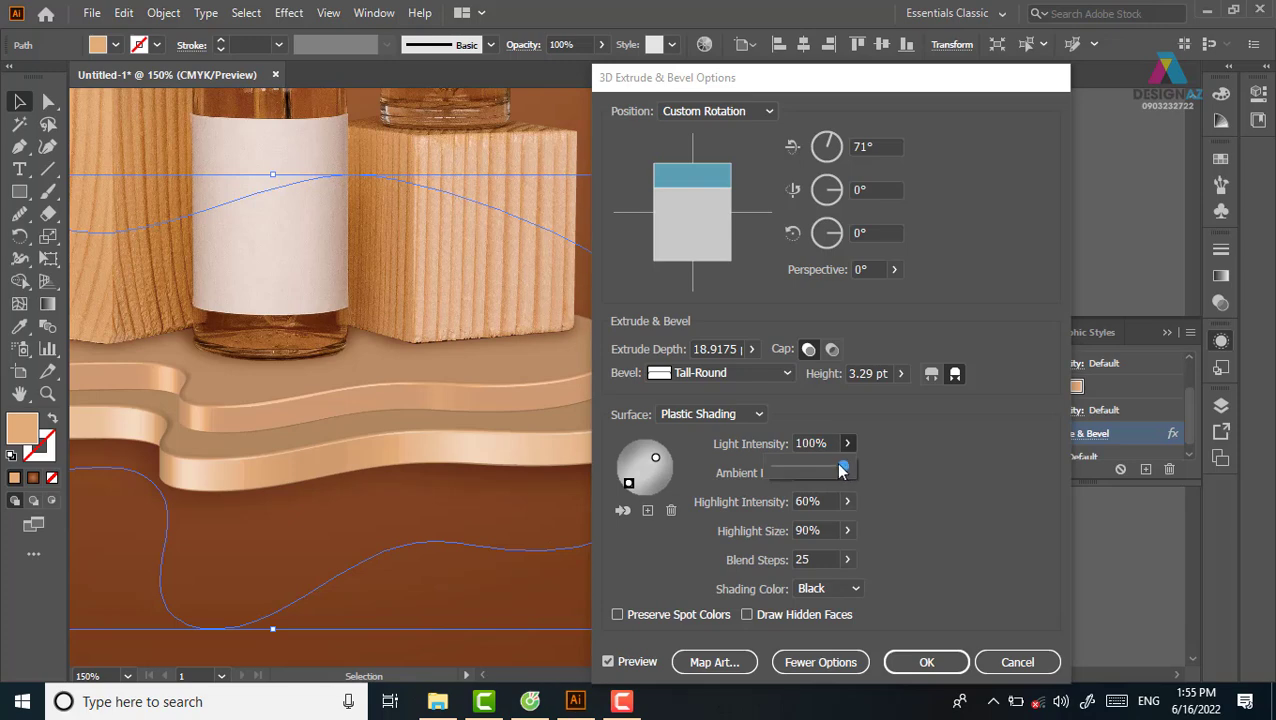
{"action": "left_click_drag", "start_coordinate": [843, 470], "coordinate": [797, 474]}
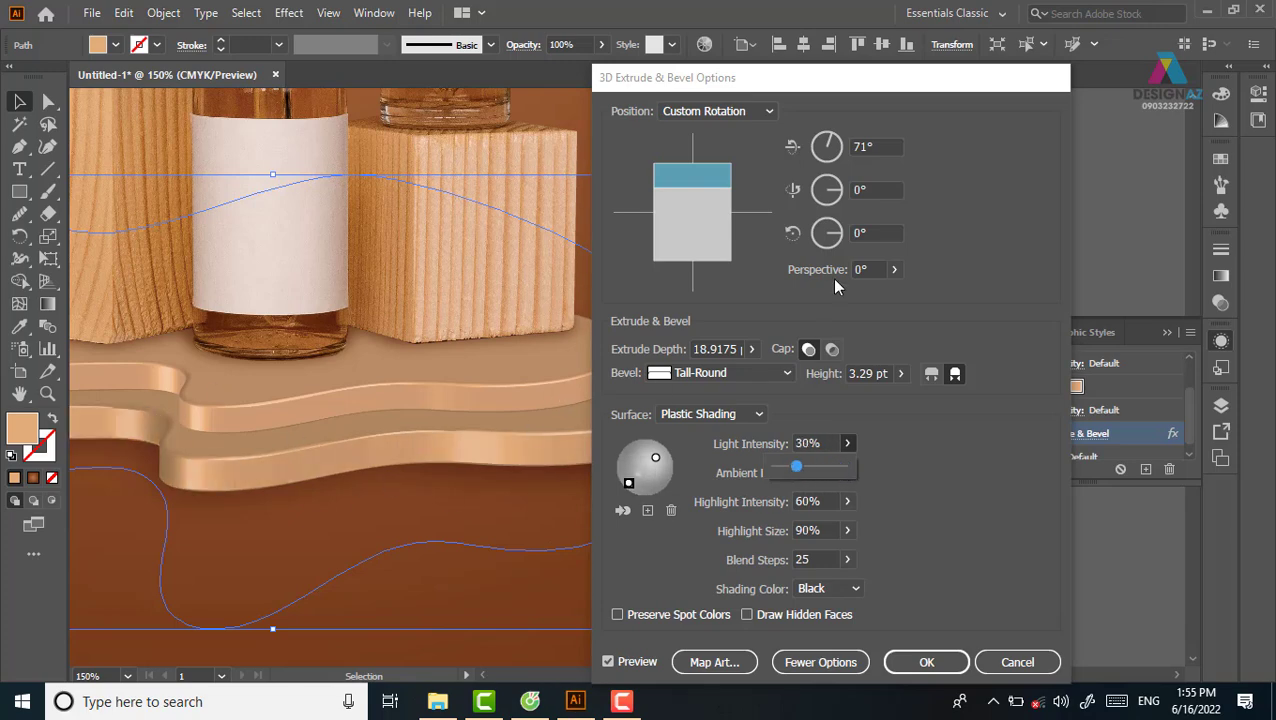
{"action": "left_click_drag", "start_coordinate": [820, 76], "coordinate": [732, 76]}
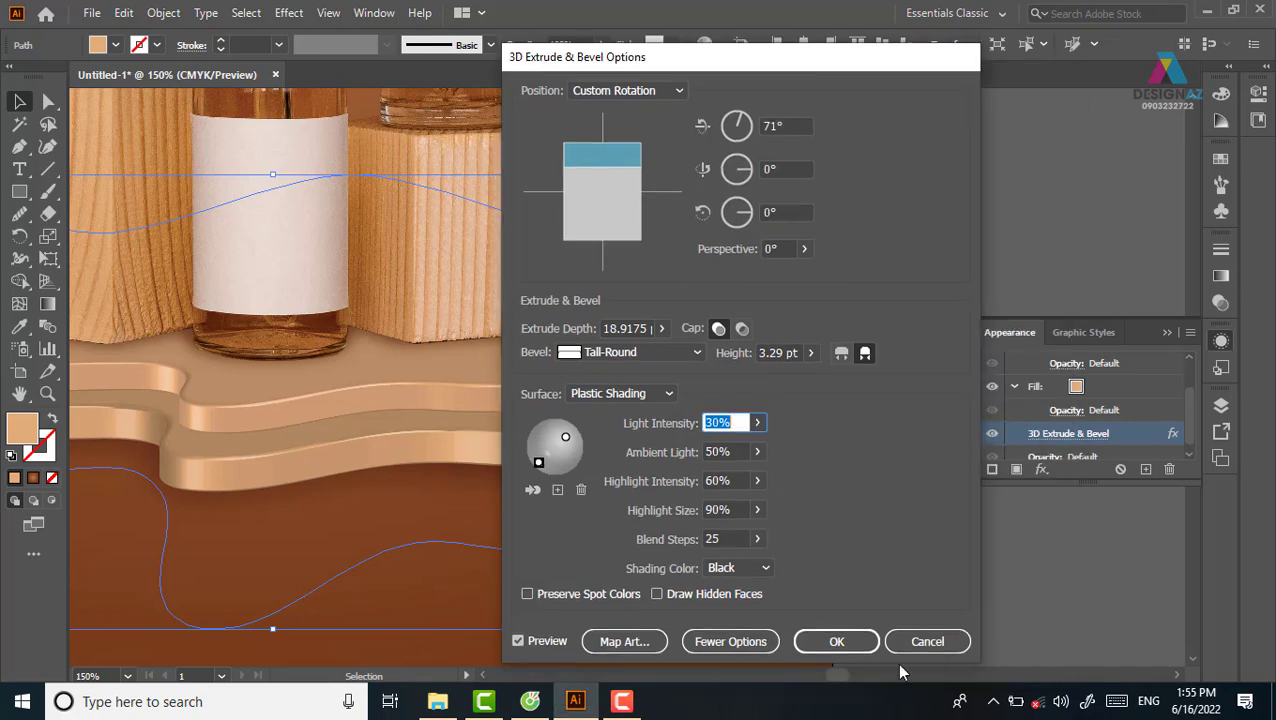
{"action": "left_click", "coordinate": [840, 662]}
{"action": "key", "text": "ctrl+shift+a"}
Step: Draw a wide ellipse across the artboard's lower half, below the podium
{"action": "key", "text": "ctrl+minus"}
{"action": "key", "text": "ctrl+minus"}
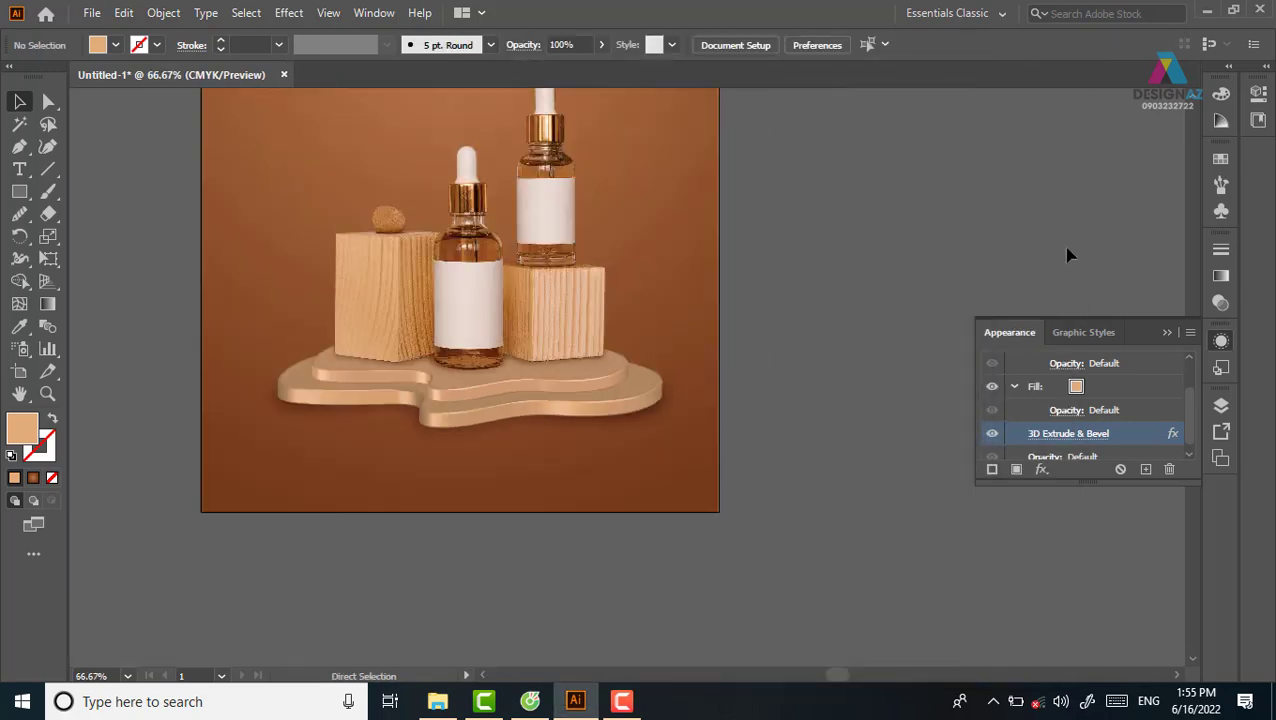
{"action": "key", "text": "ctrl+minus"}
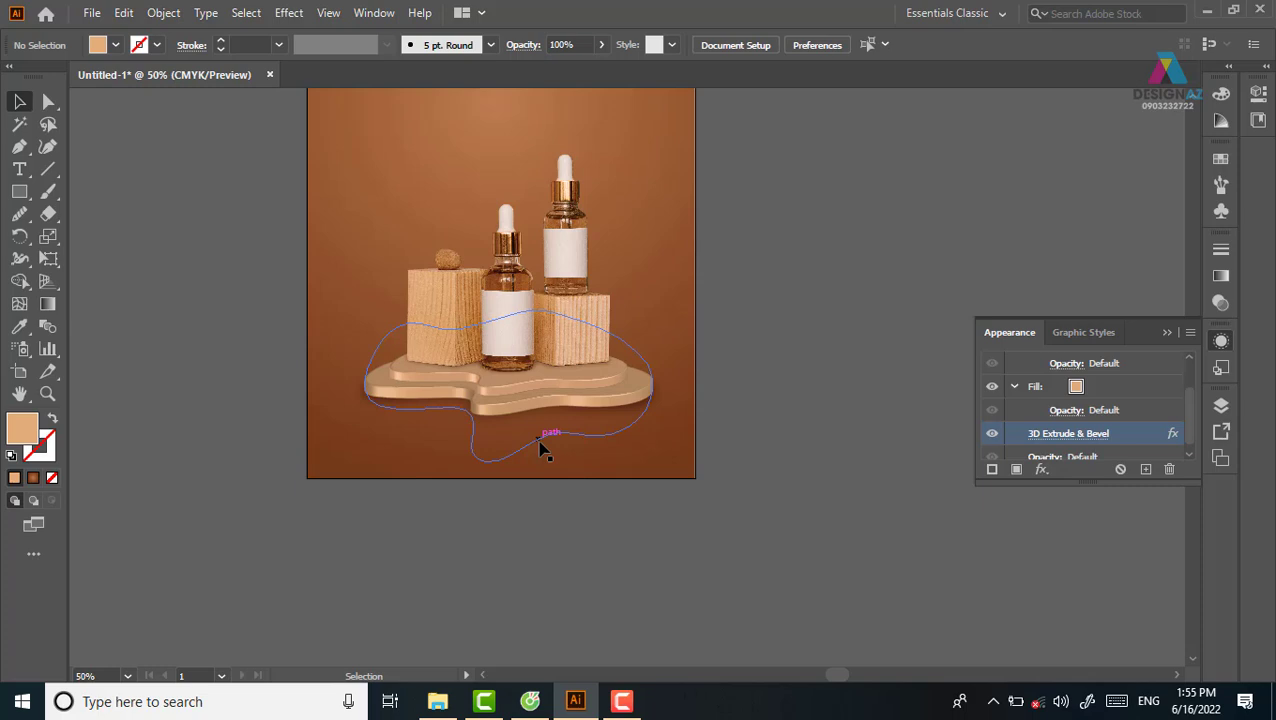
{"action": "scroll", "coordinate": [787, 464], "scroll_direction": "down", "scroll_amount": 1}
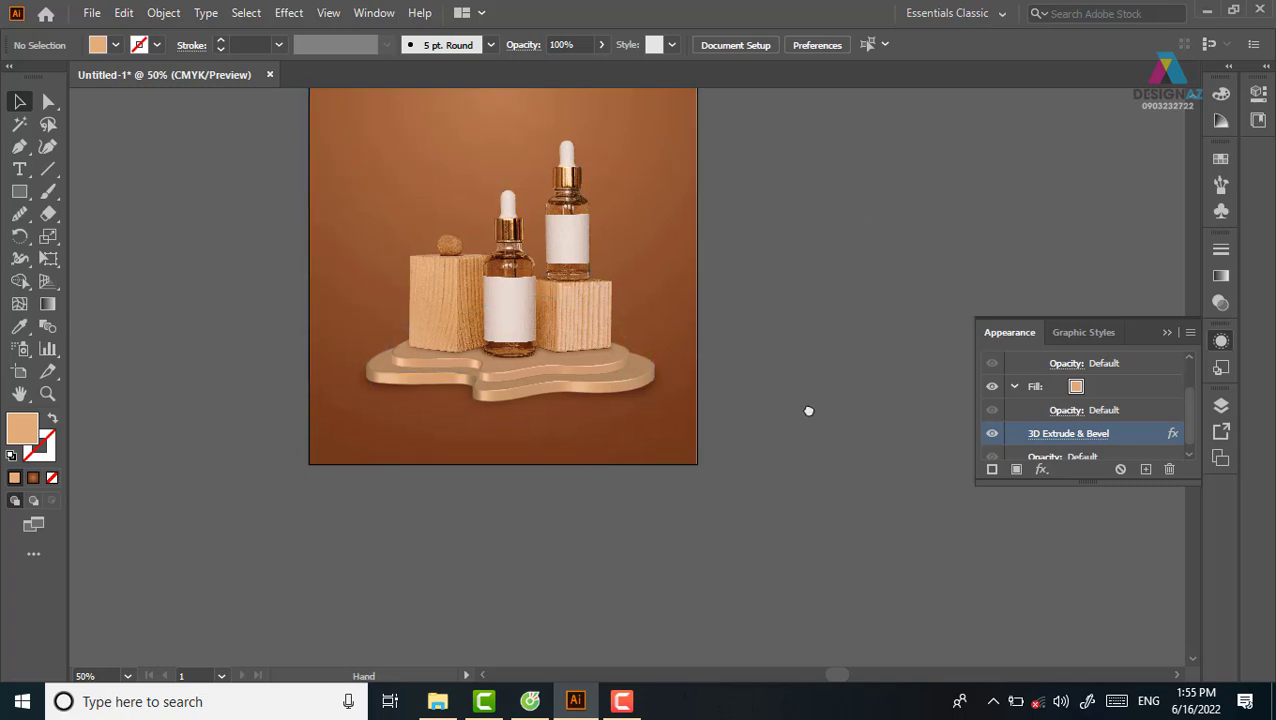
{"action": "left_click", "coordinate": [20, 191]}
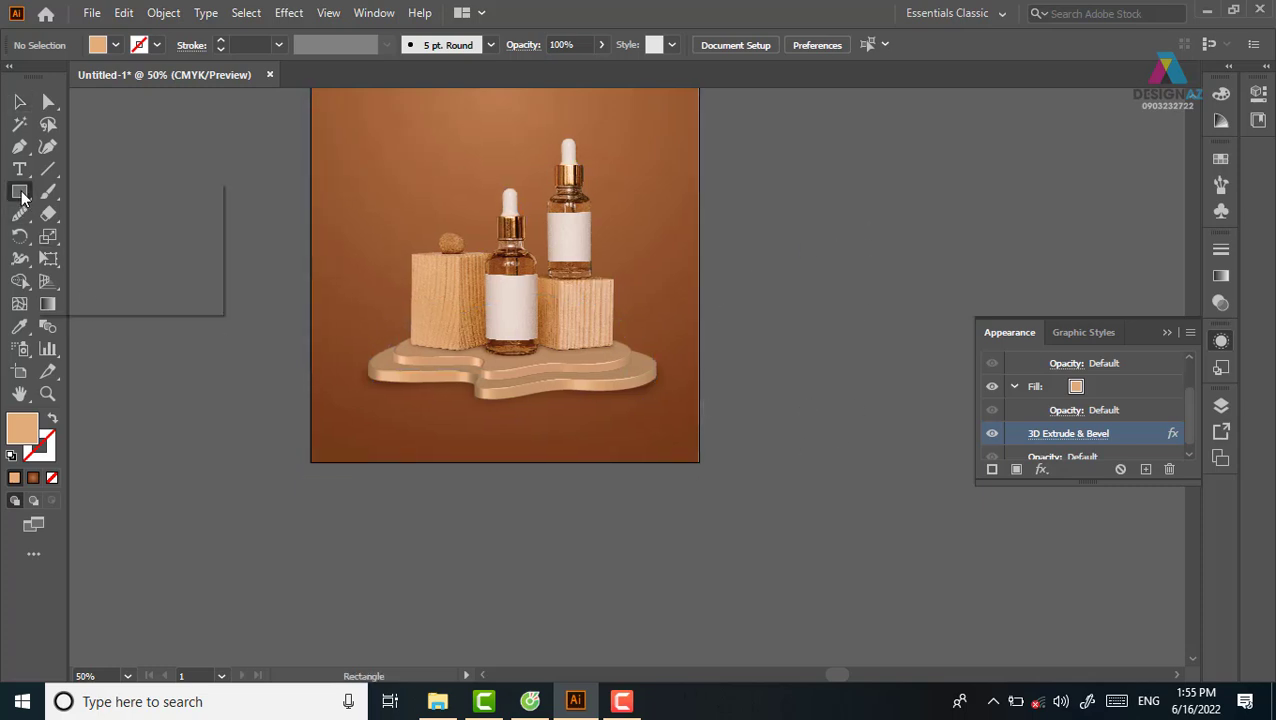
{"action": "key", "text": "l"}
{"action": "left_click_drag", "start_coordinate": [484, 417], "coordinate": [735, 520]}
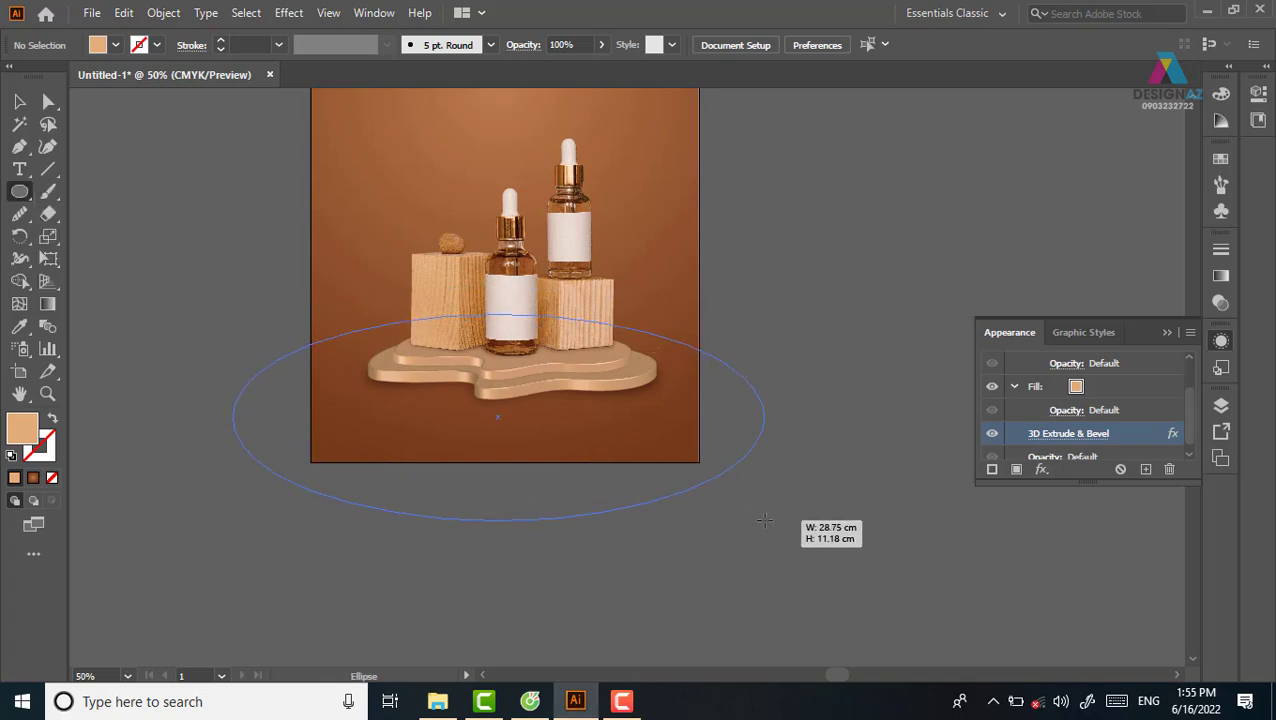
{"action": "left_click_drag", "start_coordinate": [735, 520], "coordinate": [766, 521]}
Step: Centre the ellipse on the background photo, using the photo as key object
{"action": "key", "text": "v"}
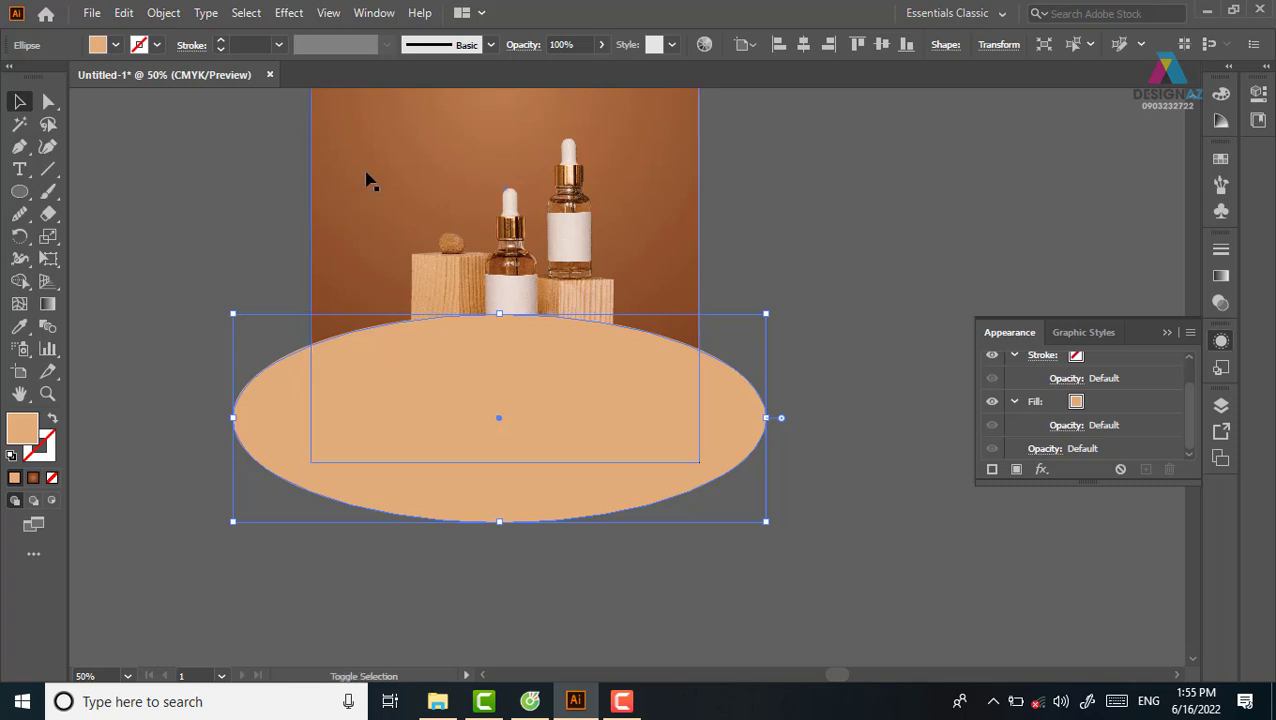
{"action": "left_click", "coordinate": [366, 178], "text": "shift"}
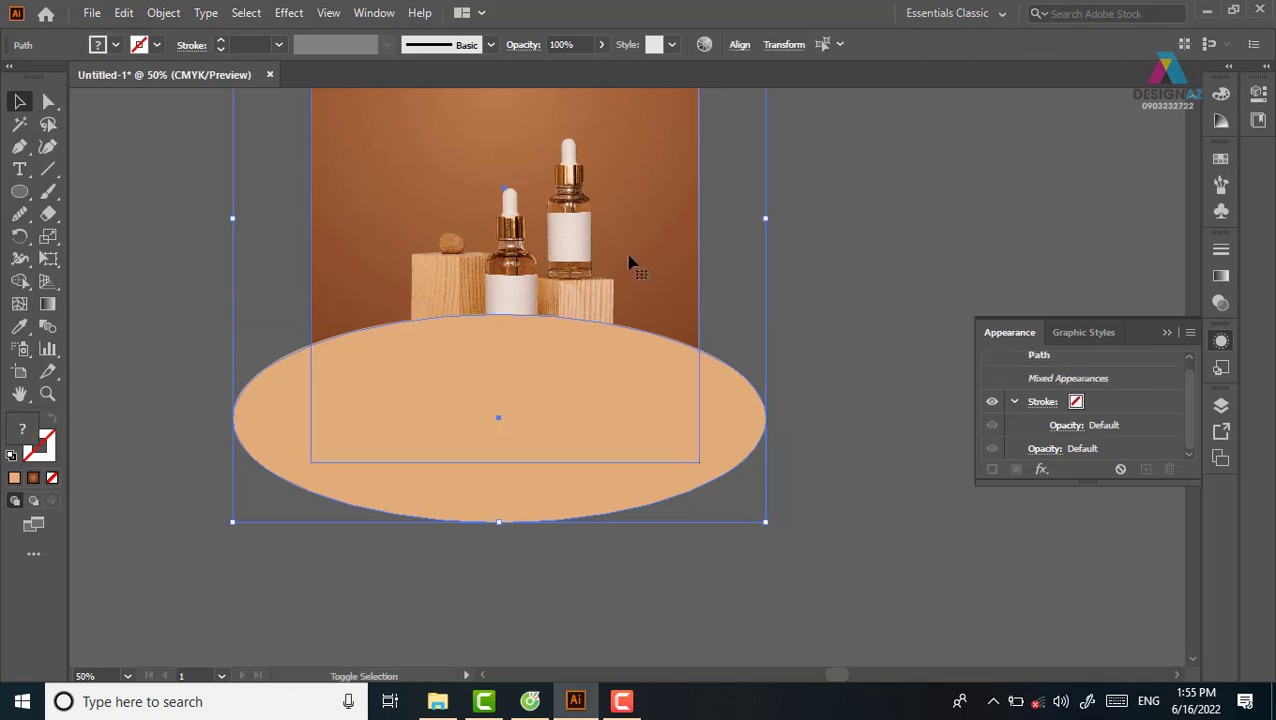
{"action": "key", "text": "shift+F7"}
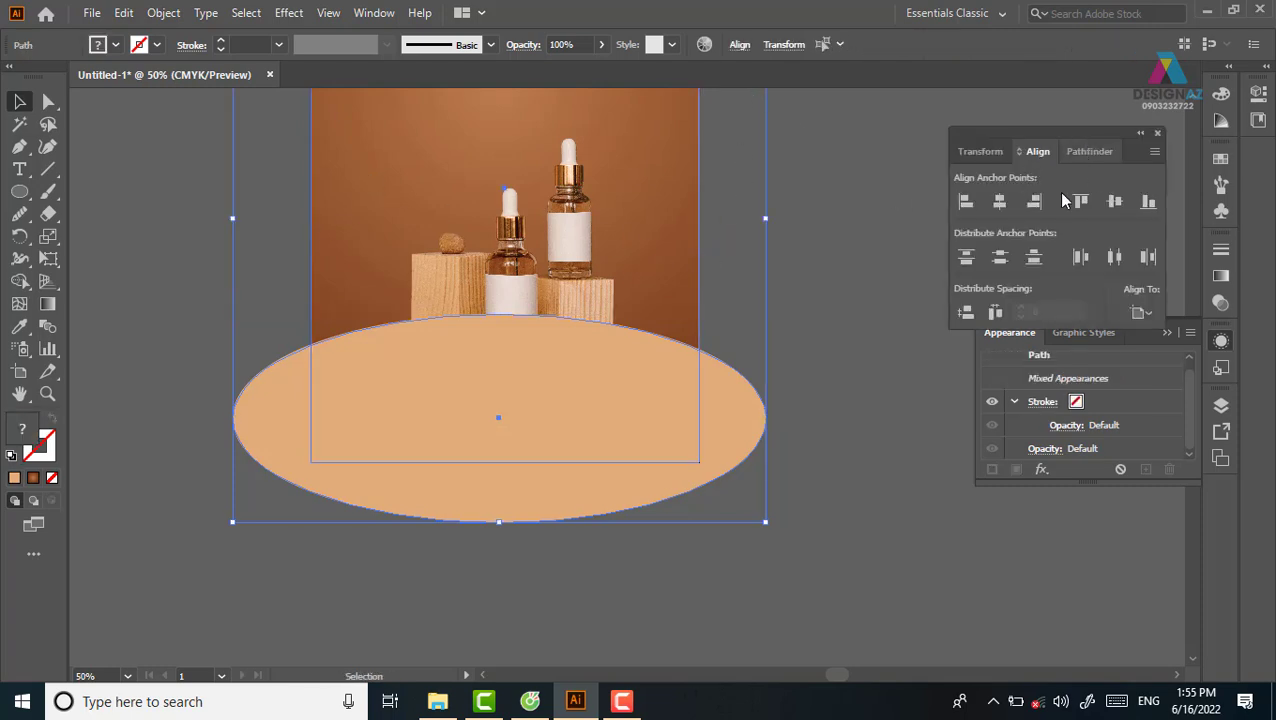
{"action": "left_click", "coordinate": [634, 190]}
{"action": "left_click", "coordinate": [999, 205]}
{"action": "left_click", "coordinate": [851, 421]}
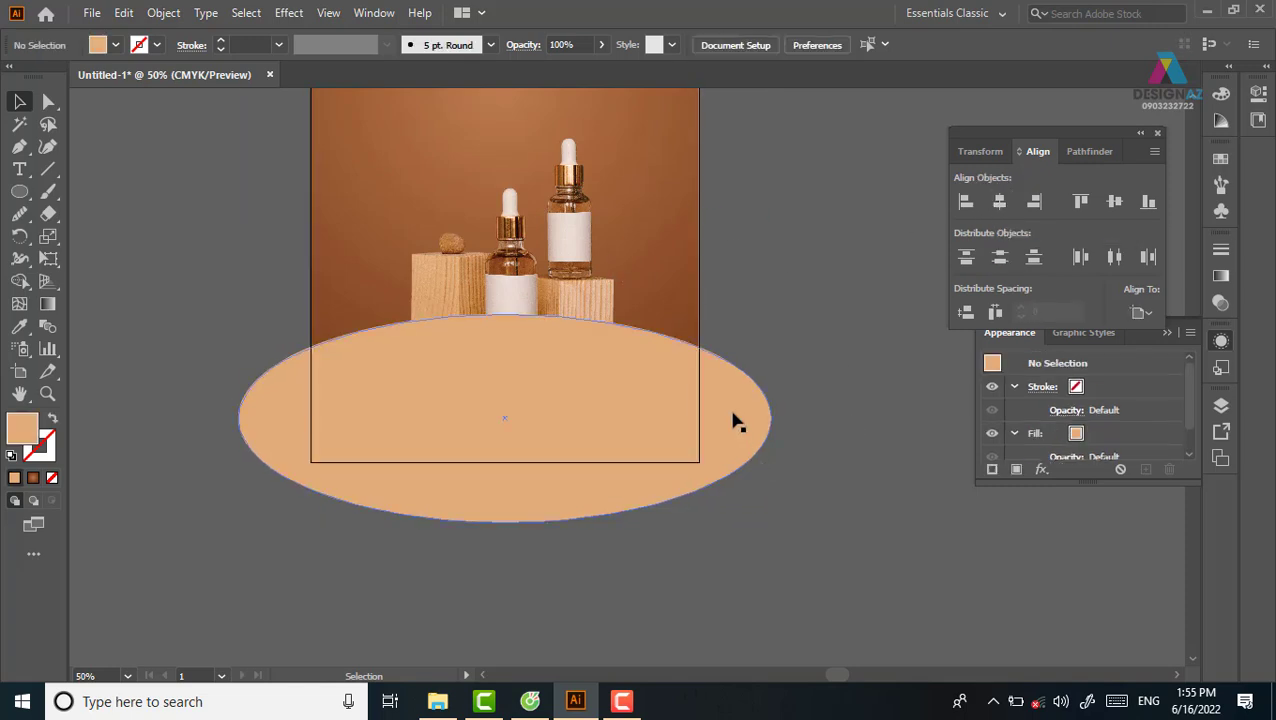
{"action": "left_click", "coordinate": [735, 421]}
{"action": "left_click", "coordinate": [664, 251], "text": "shift"}
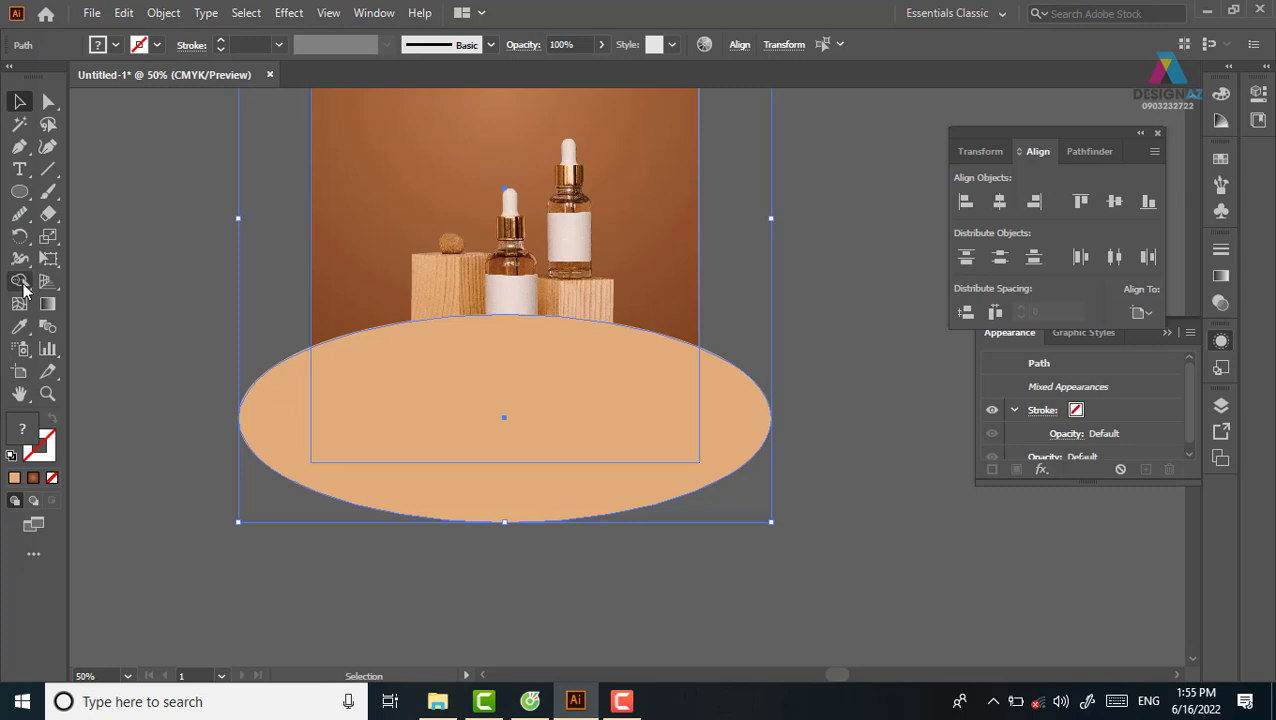
Step: Delete the ellipse parts outside the artboard with the Shape Builder
{"action": "left_click", "coordinate": [20, 281]}
{"action": "left_click_drag", "start_coordinate": [152, 380], "coordinate": [267, 472]}
{"action": "key", "text": "v"}
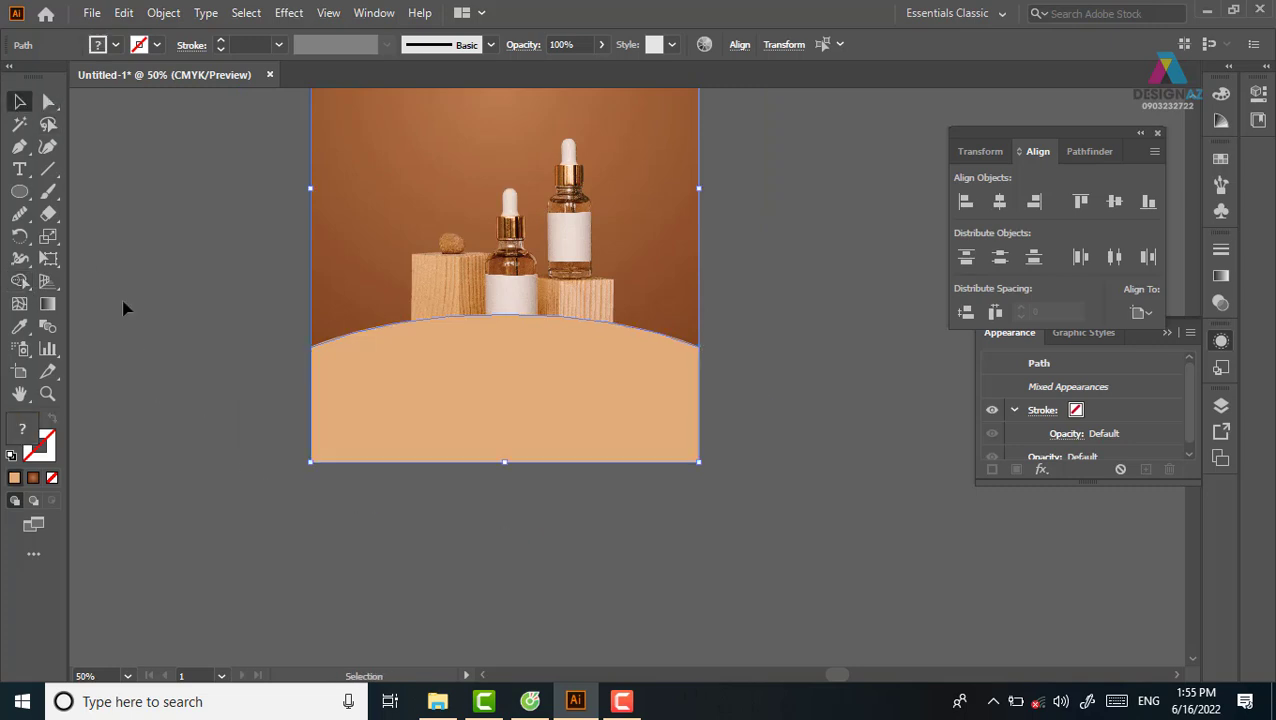
{"action": "left_click", "coordinate": [743, 440]}
{"action": "left_click", "coordinate": [657, 400]}
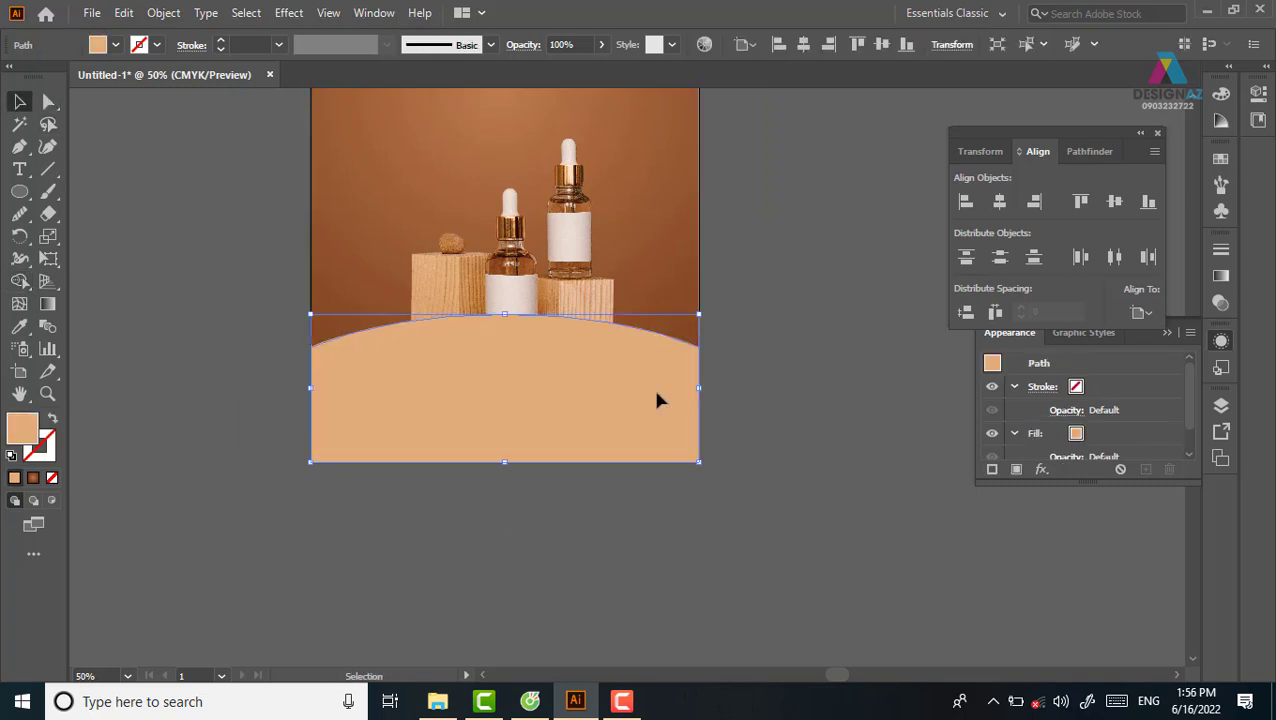
Step: Make an unclipped opacity mask on the floor and draw a rectangle over it
{"action": "left_click", "coordinate": [1221, 303]}
{"action": "left_click", "coordinate": [1156, 300]}
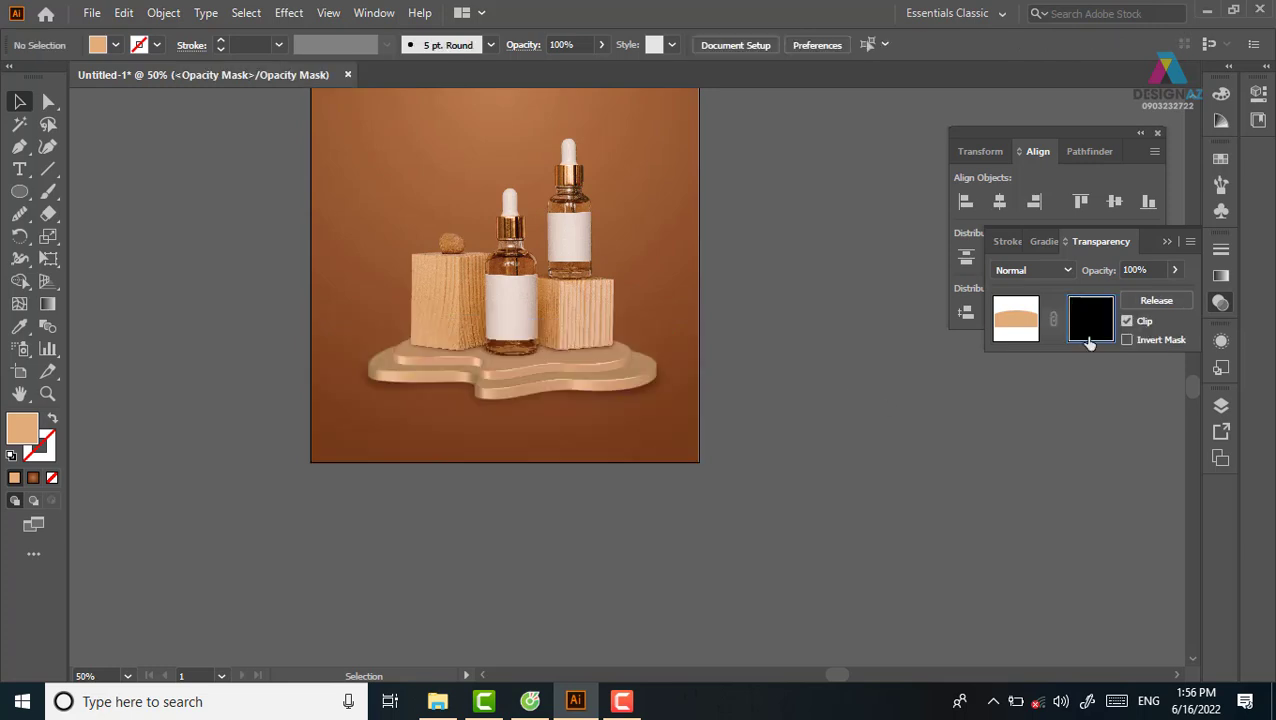
{"action": "left_click", "coordinate": [1127, 321]}
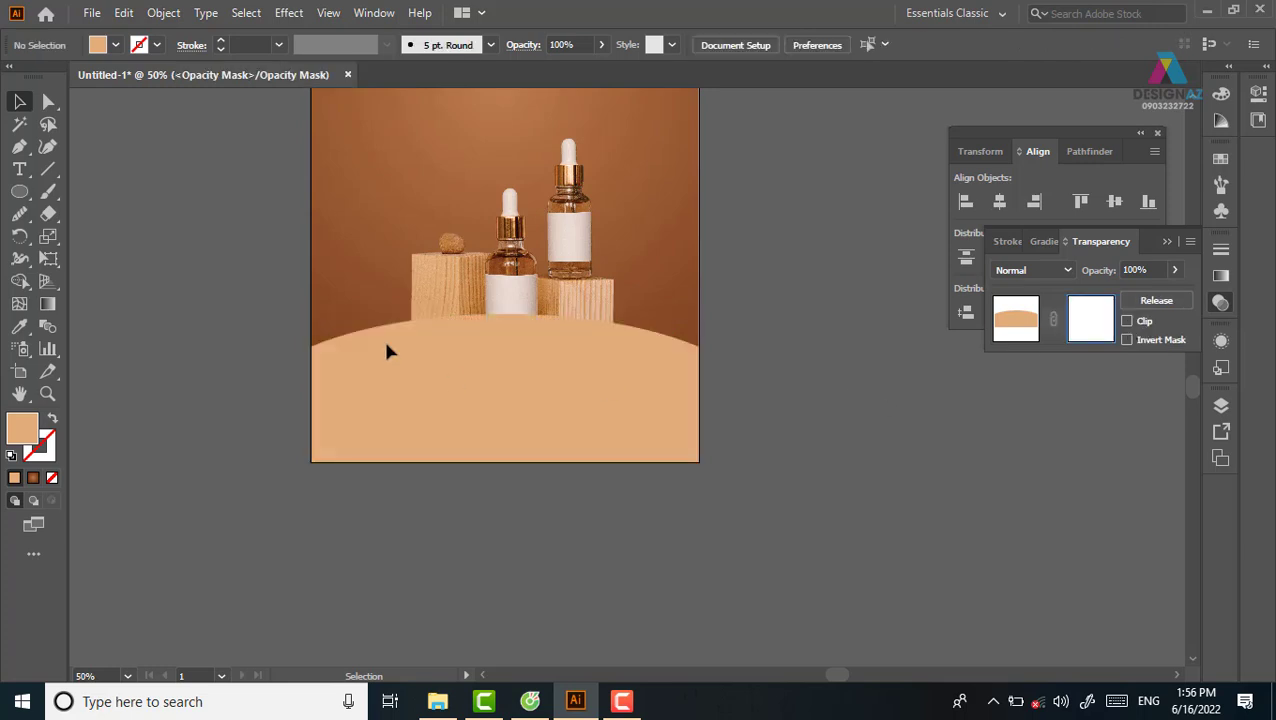
{"action": "right_click", "coordinate": [19, 191]}
{"action": "left_click", "coordinate": [90, 190]}
{"action": "left_click_drag", "start_coordinate": [222, 289], "coordinate": [735, 489]}
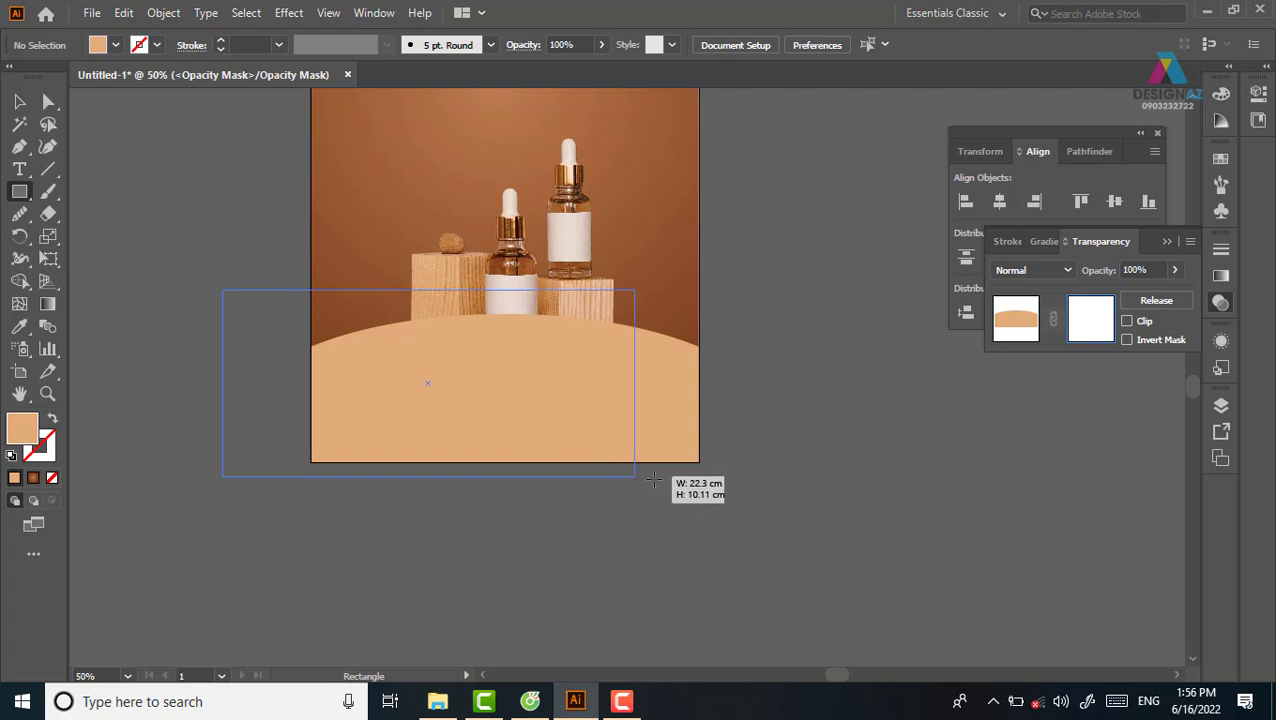
Step: Fill the mask rectangle with a white-to-black gradient running top to bottom
{"action": "left_click", "coordinate": [1220, 158]}
{"action": "left_click", "coordinate": [1141, 234]}
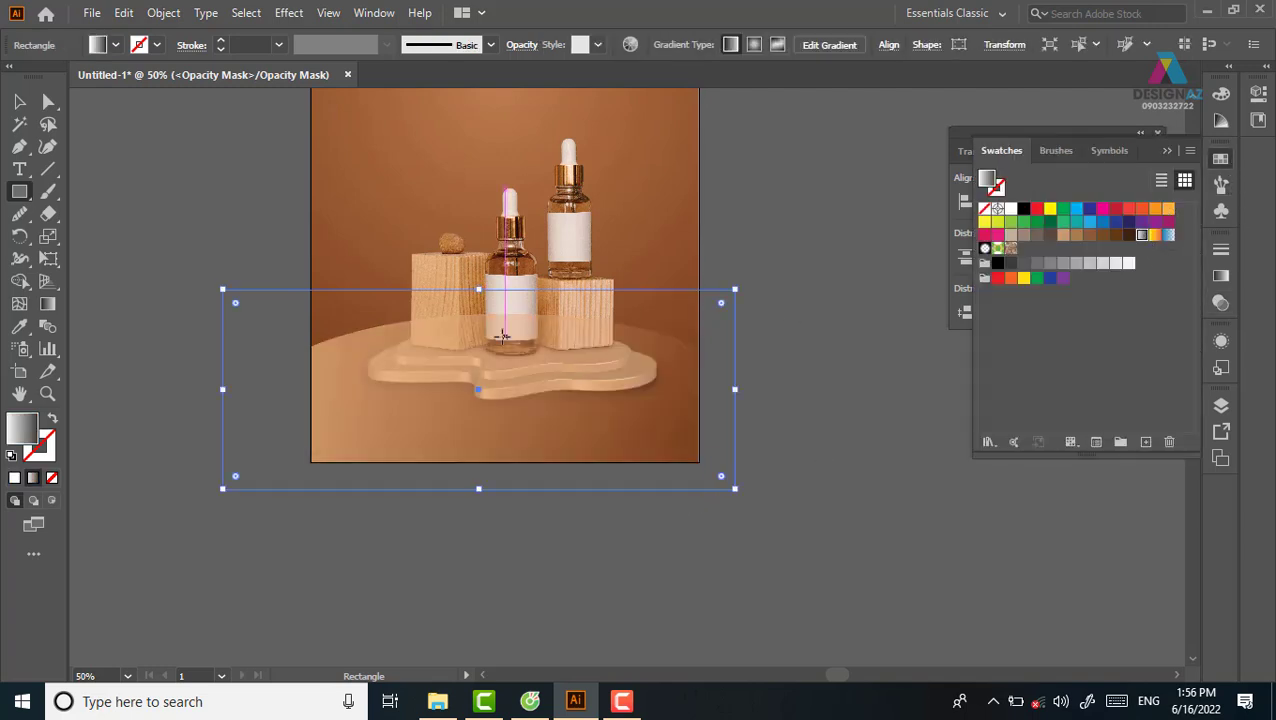
{"action": "key", "text": "g"}
{"action": "left_click_drag", "start_coordinate": [556, 228], "coordinate": [548, 466]}
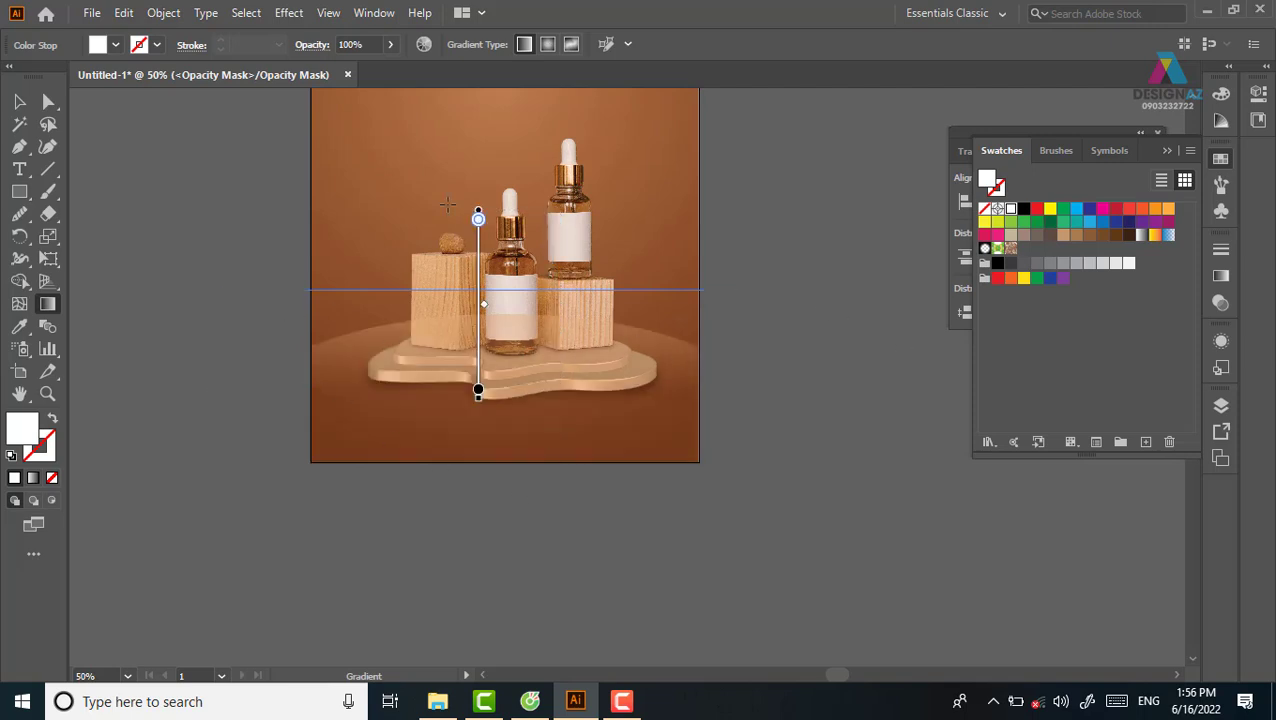
{"action": "left_click", "coordinate": [871, 324]}
{"action": "left_click", "coordinate": [686, 363]}
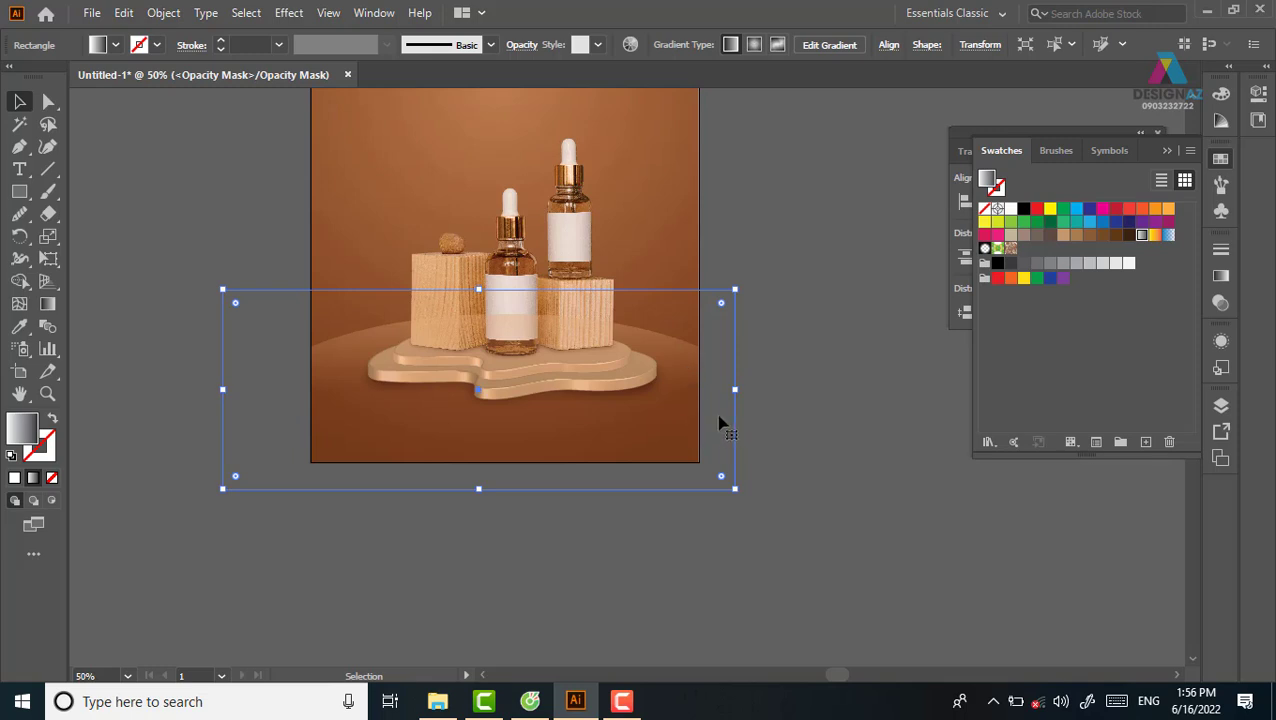
Step: Exit the floor shape's opacity mask editing, deselect, and pan to show the whole poster
{"action": "left_click", "coordinate": [1220, 302]}
{"action": "left_click", "coordinate": [1028, 332]}
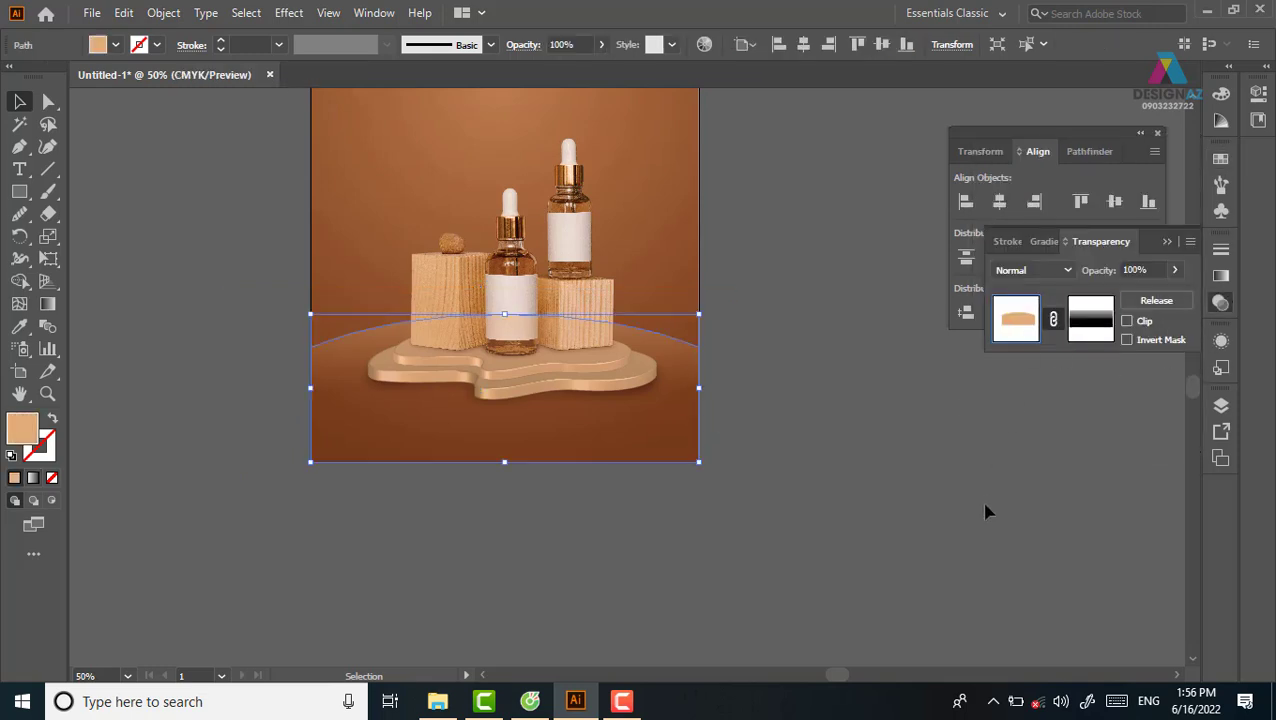
{"action": "left_click", "coordinate": [800, 450]}
{"action": "left_click", "coordinate": [683, 396]}
{"action": "left_click", "coordinate": [685, 373], "text": "shift"}
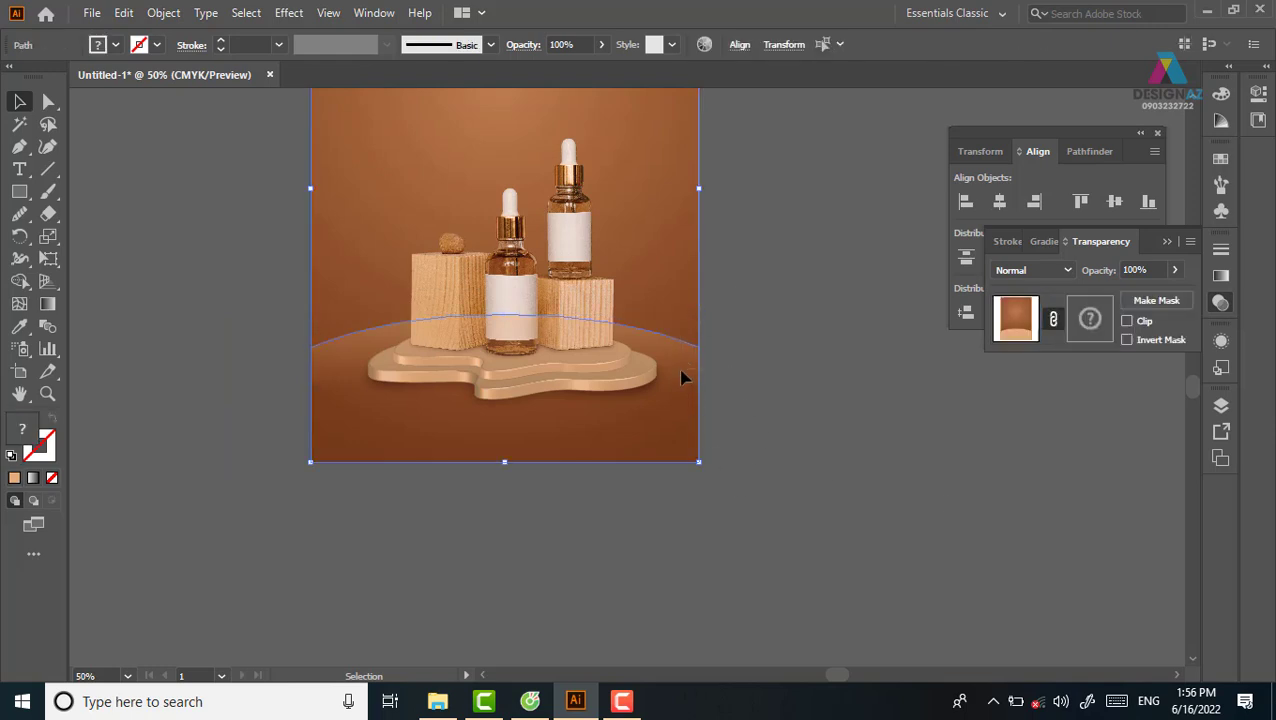
{"action": "left_click", "coordinate": [790, 470]}
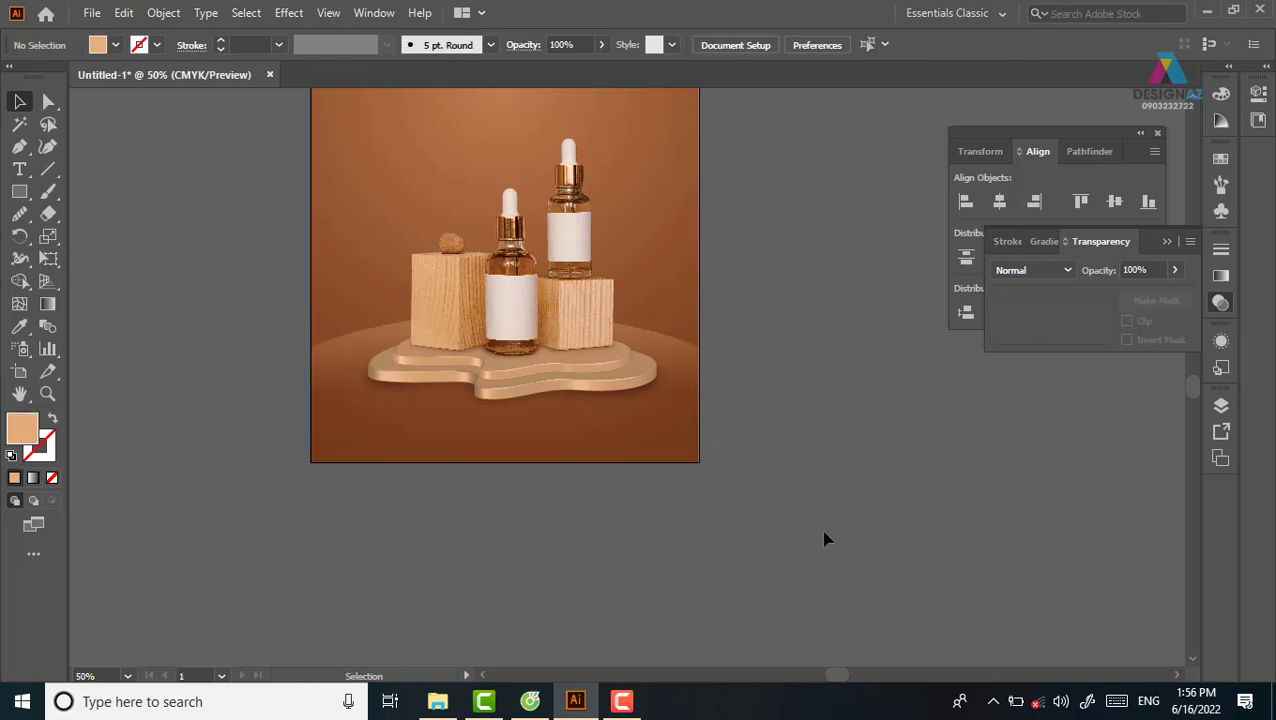
{"action": "mouse_move", "coordinate": [832, 507]}
{"action": "left_mouse_down"}
{"action": "mouse_move", "coordinate": [889, 535]}
{"action": "mouse_move", "coordinate": [856, 526]}
{"action": "left_mouse_up"}
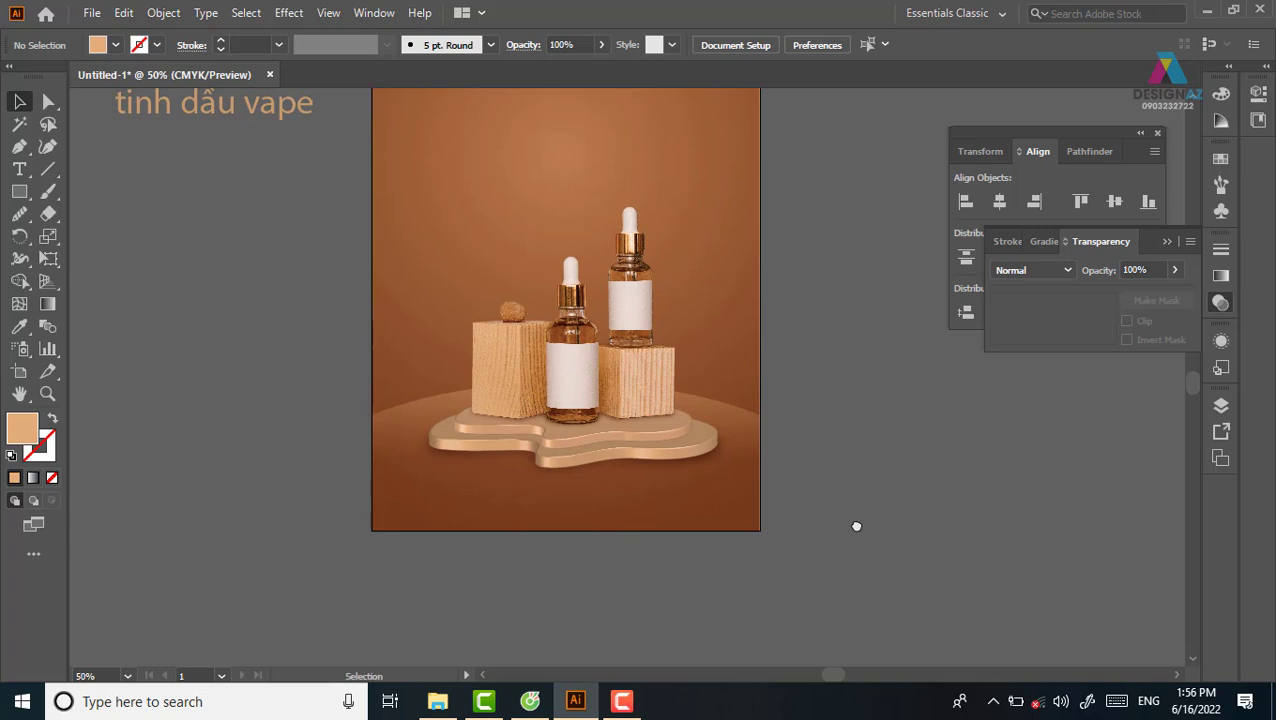
Step: Draw a circle left of the poster and fill it with the white-to-black gradient swatch
{"action": "left_click", "coordinate": [20, 192]}
{"action": "left_click", "coordinate": [104, 237]}
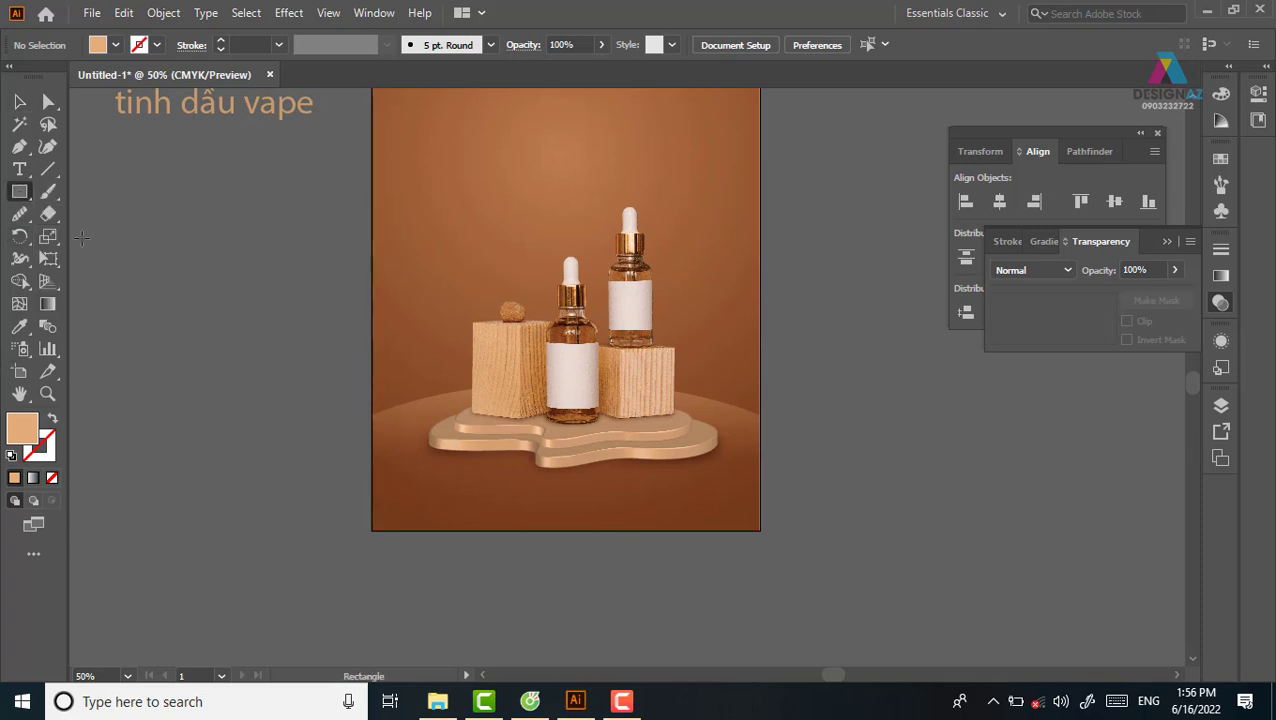
{"action": "left_click_drag", "start_coordinate": [243, 321], "coordinate": [308, 332]}
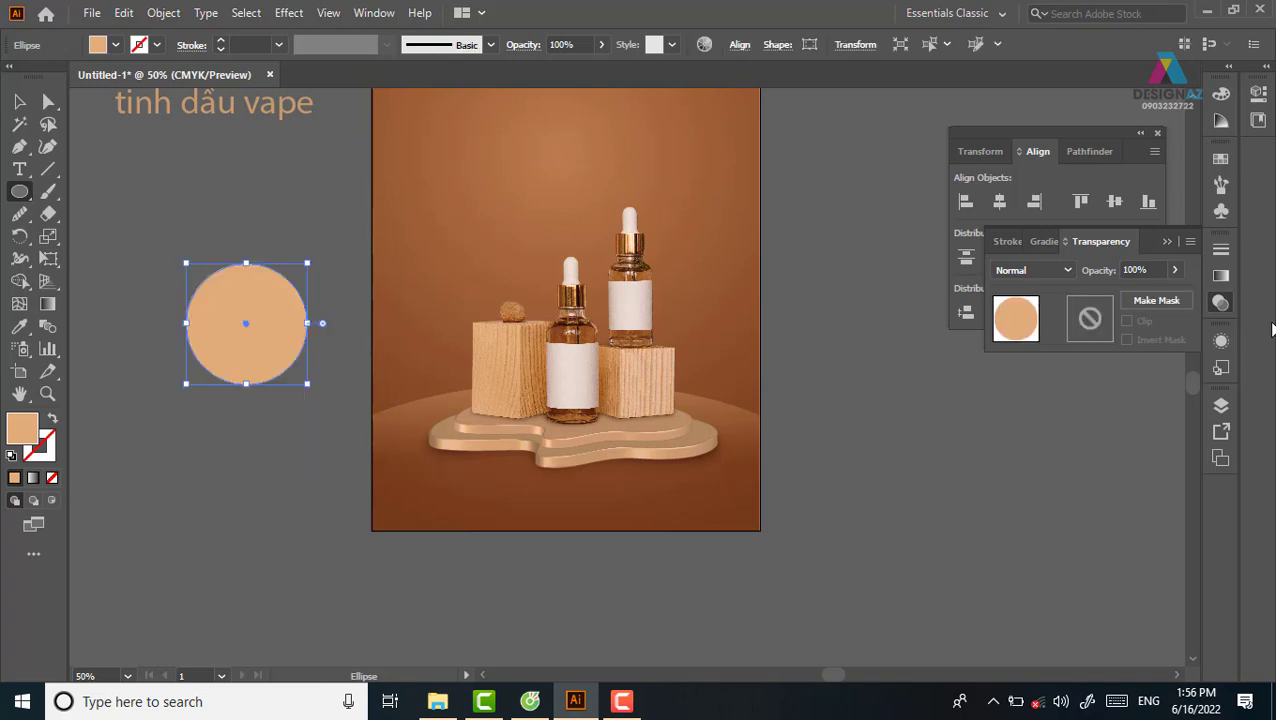
{"action": "left_click", "coordinate": [1219, 193]}
{"action": "left_click", "coordinate": [1220, 158]}
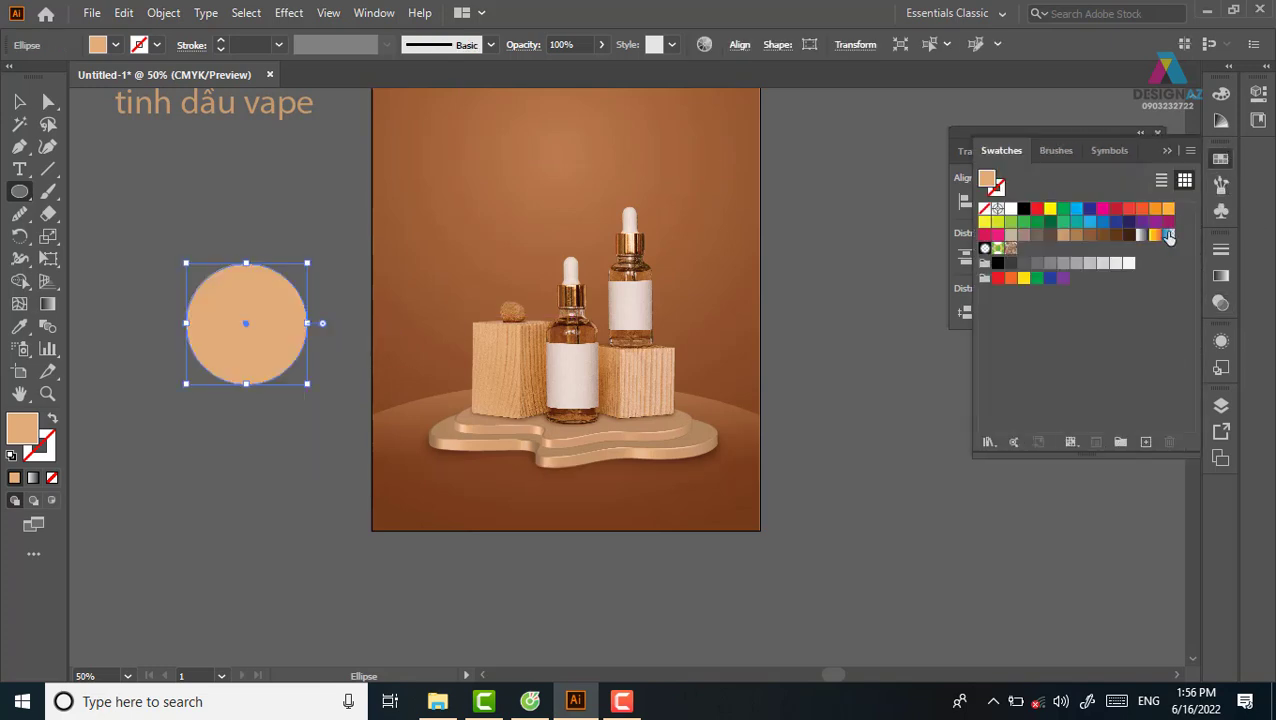
{"action": "left_click", "coordinate": [1143, 235]}
Step: Make the circle's gradient radial and move the black stop inward
{"action": "left_click", "coordinate": [1220, 276]}
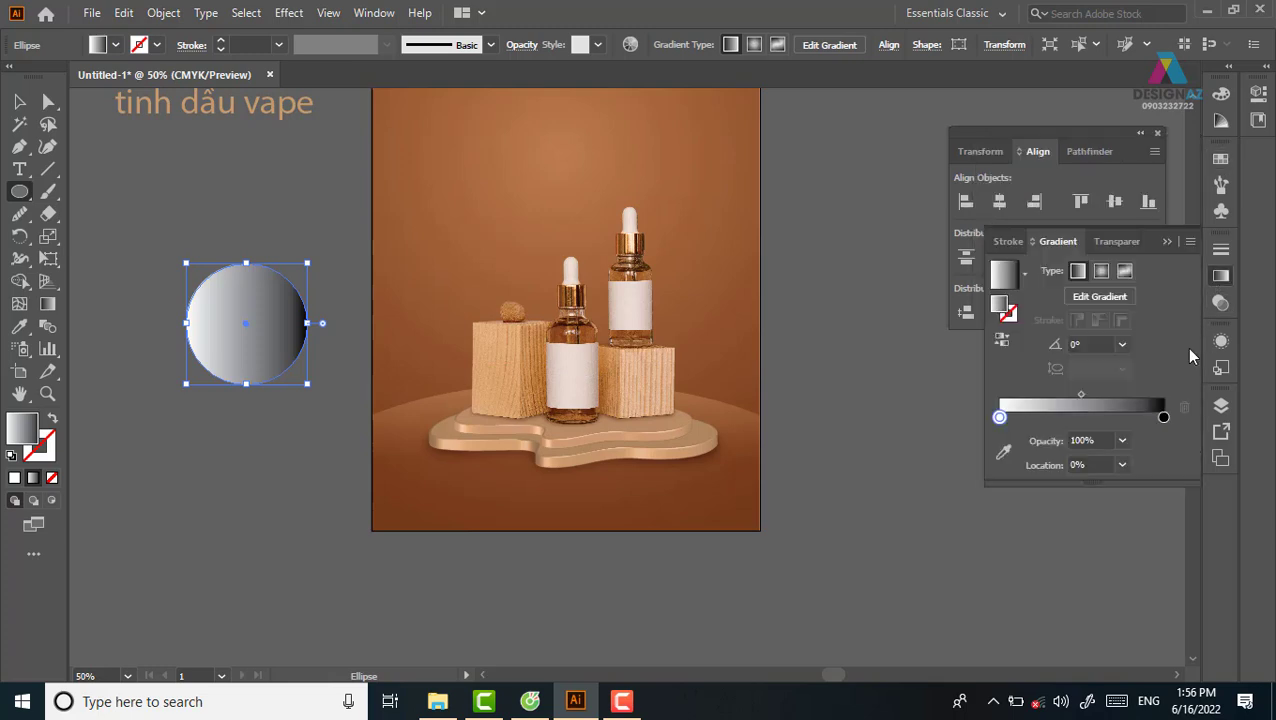
{"action": "left_click_drag", "start_coordinate": [1162, 420], "coordinate": [1032, 418]}
{"action": "left_click", "coordinate": [1100, 272]}
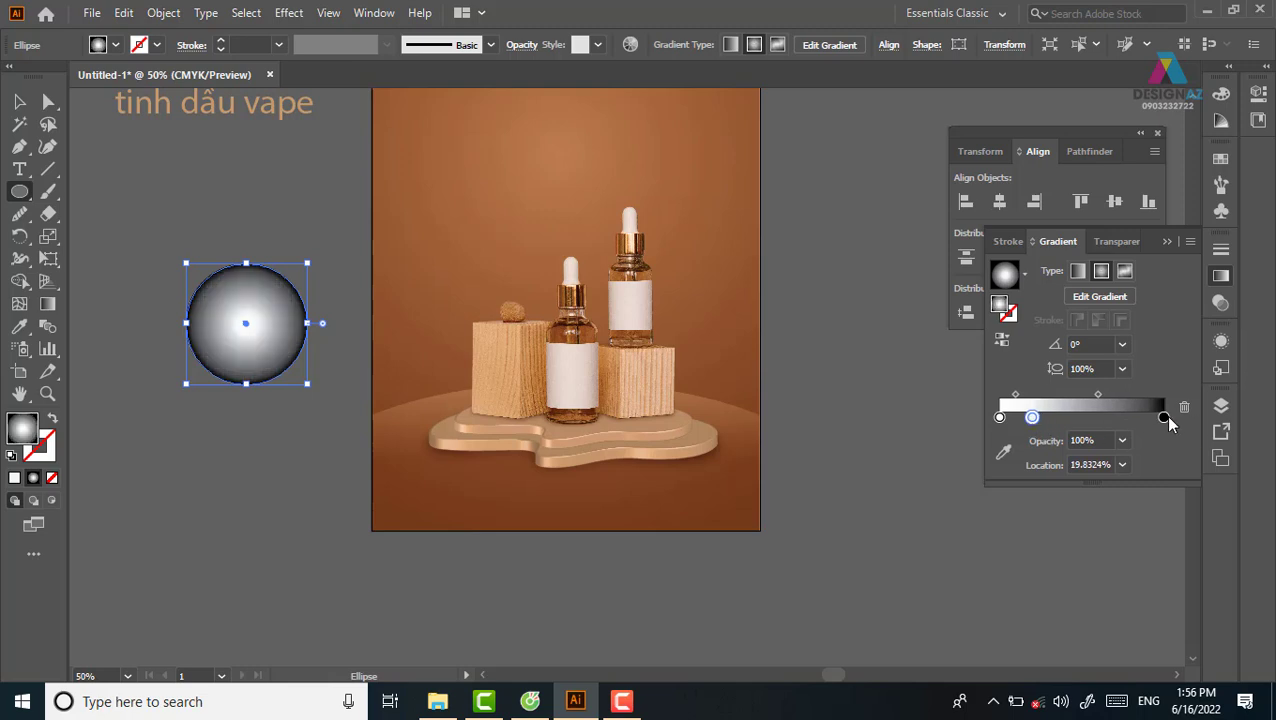
{"action": "mouse_move", "coordinate": [1163, 417]}
{"action": "left_mouse_down"}
{"action": "mouse_move", "coordinate": [1081, 417]}
{"action": "mouse_move", "coordinate": [1139, 417]}
{"action": "mouse_move", "coordinate": [1053, 395]}
{"action": "left_mouse_up"}
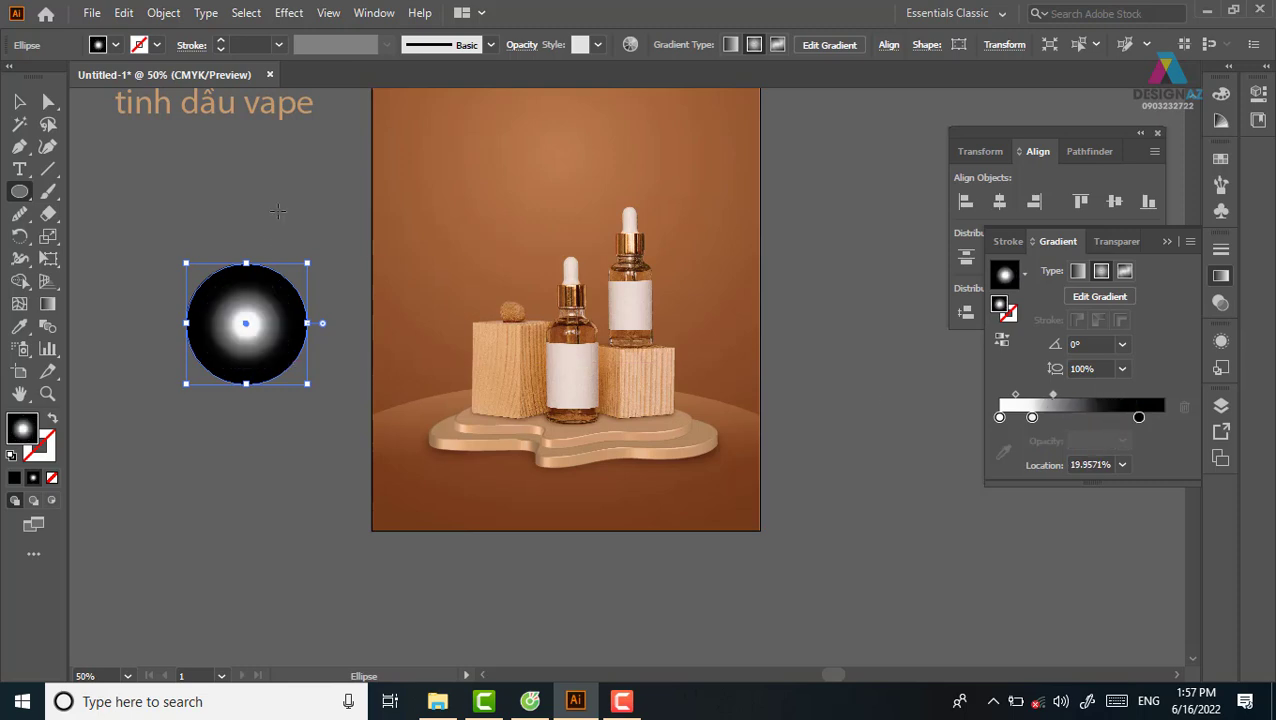
Step: Switch the document colour mode to RGB Color
{"action": "key", "text": "v"}
{"action": "left_click", "coordinate": [217, 185]}
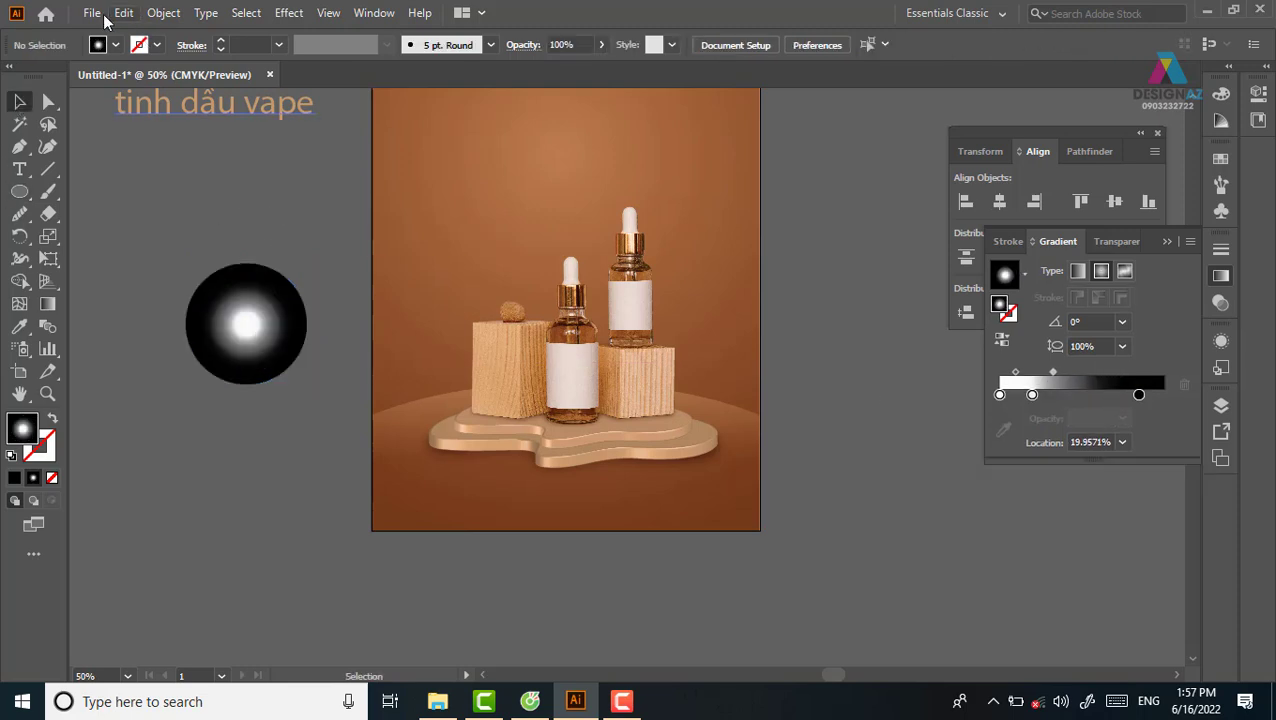
{"action": "left_click", "coordinate": [100, 14]}
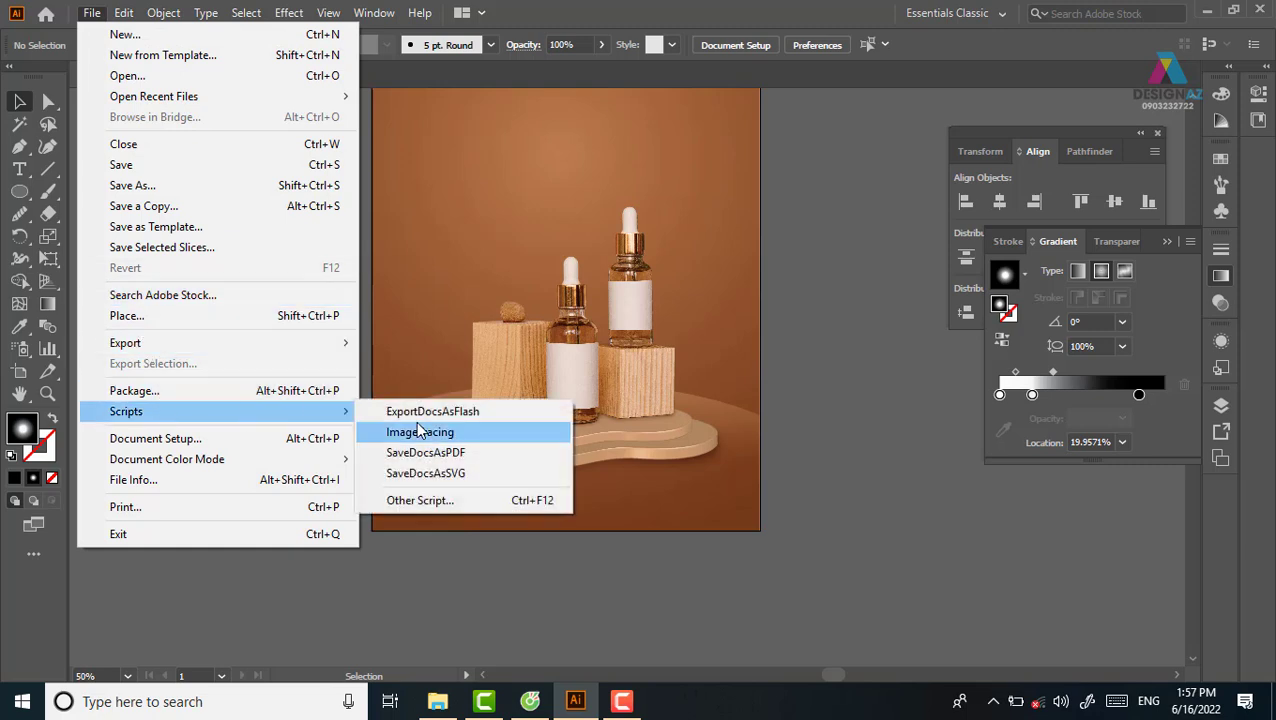
{"action": "mouse_move", "coordinate": [166, 459]}
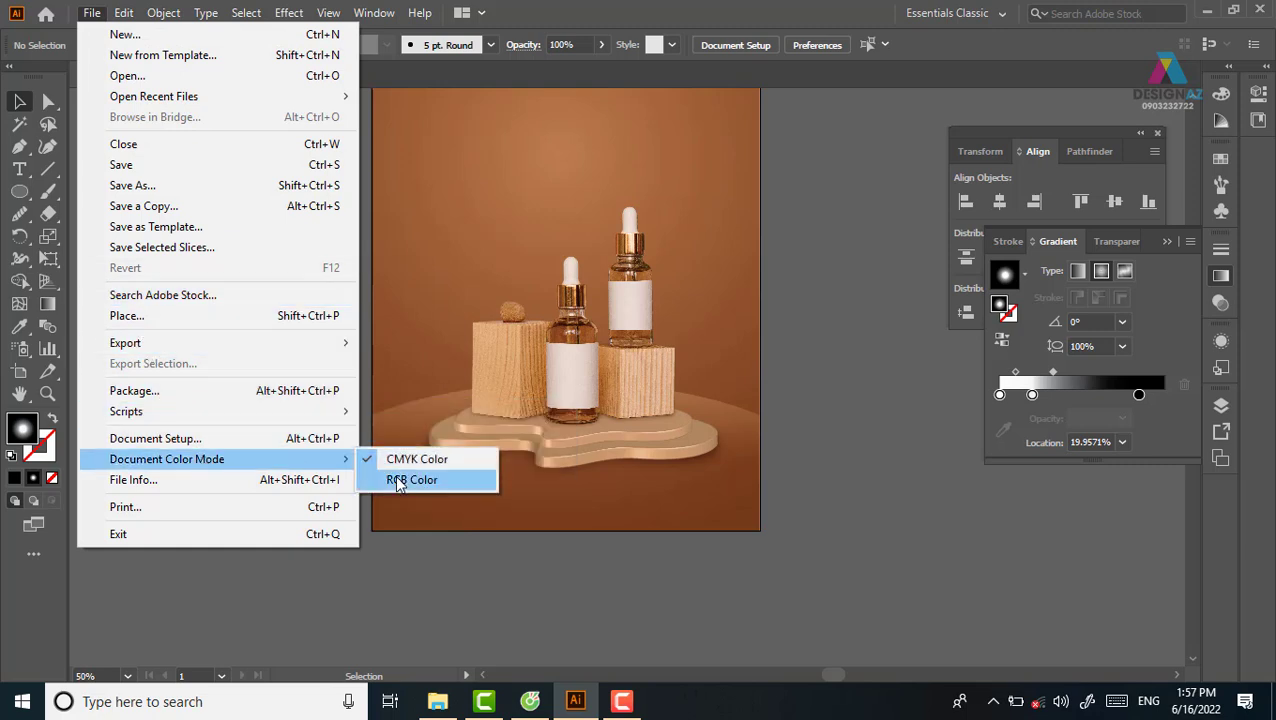
{"action": "left_click", "coordinate": [397, 481]}
Step: Set the circle's outer gradient stop to rich black, C100 M100 Y100 K100
{"action": "left_click", "coordinate": [245, 327]}
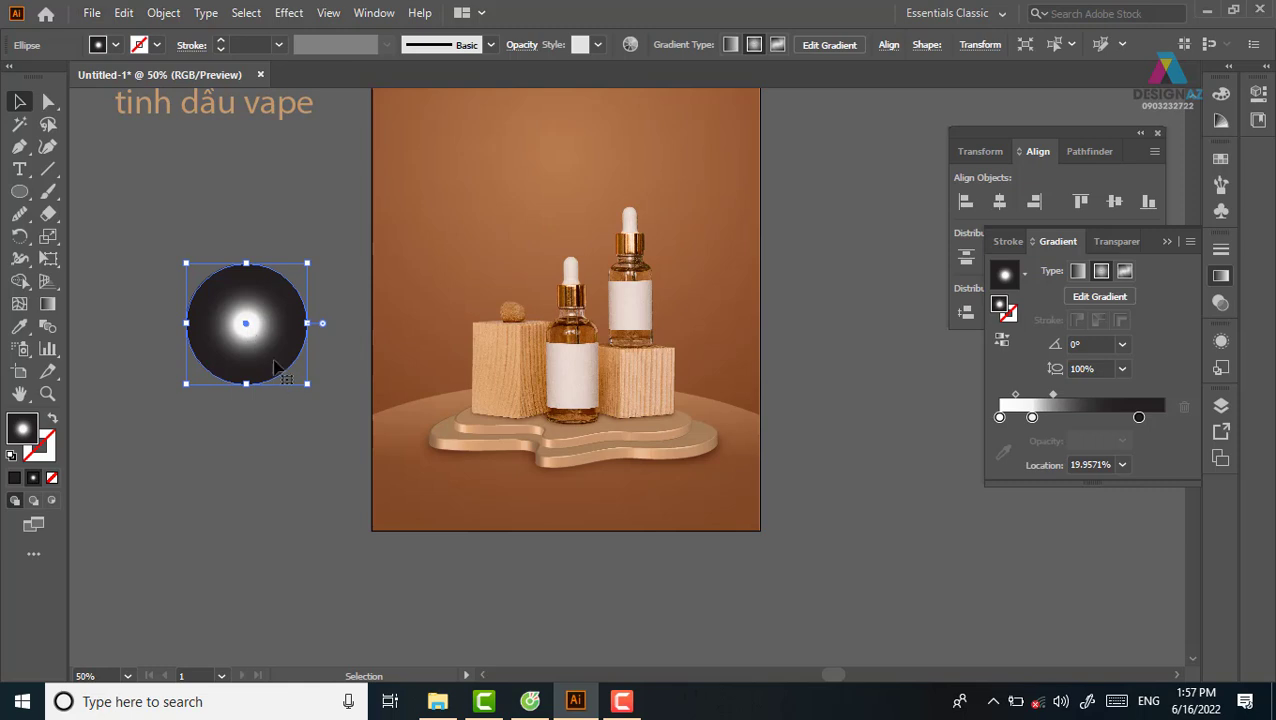
{"action": "left_click", "coordinate": [1140, 419]}
{"action": "double_click", "coordinate": [1140, 419]}
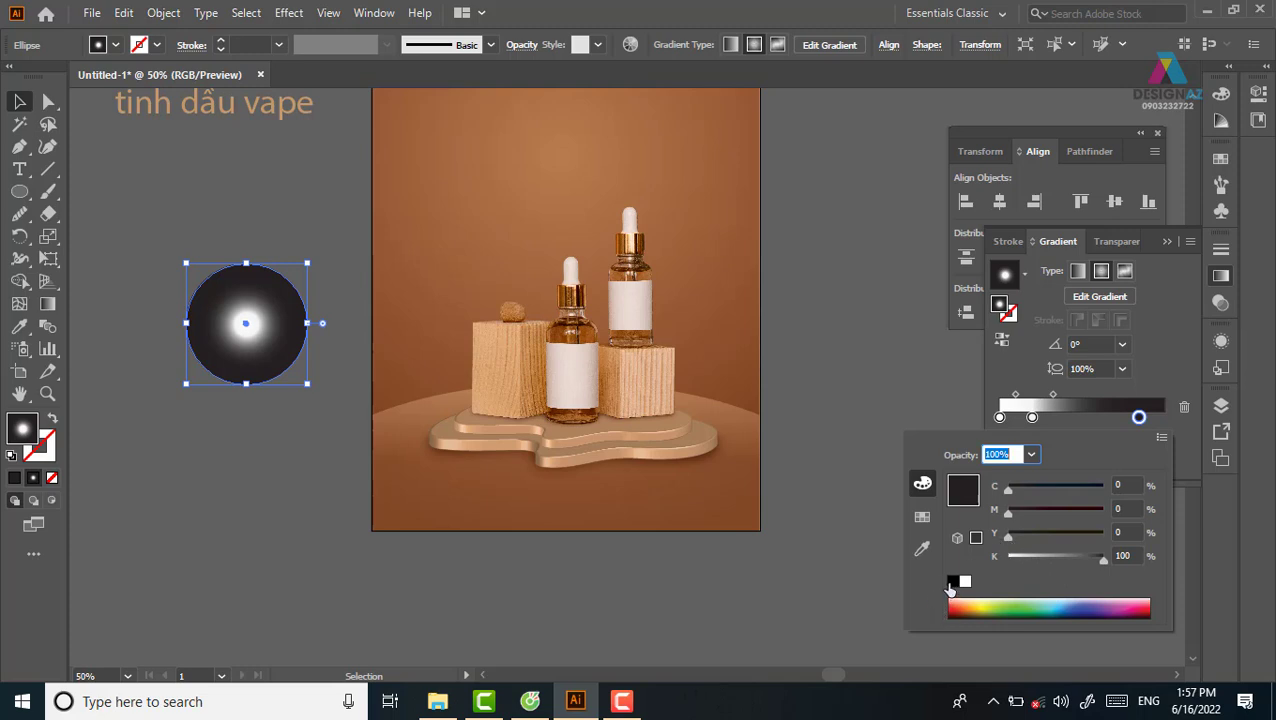
{"action": "left_click_drag", "start_coordinate": [1012, 533], "coordinate": [1104, 533]}
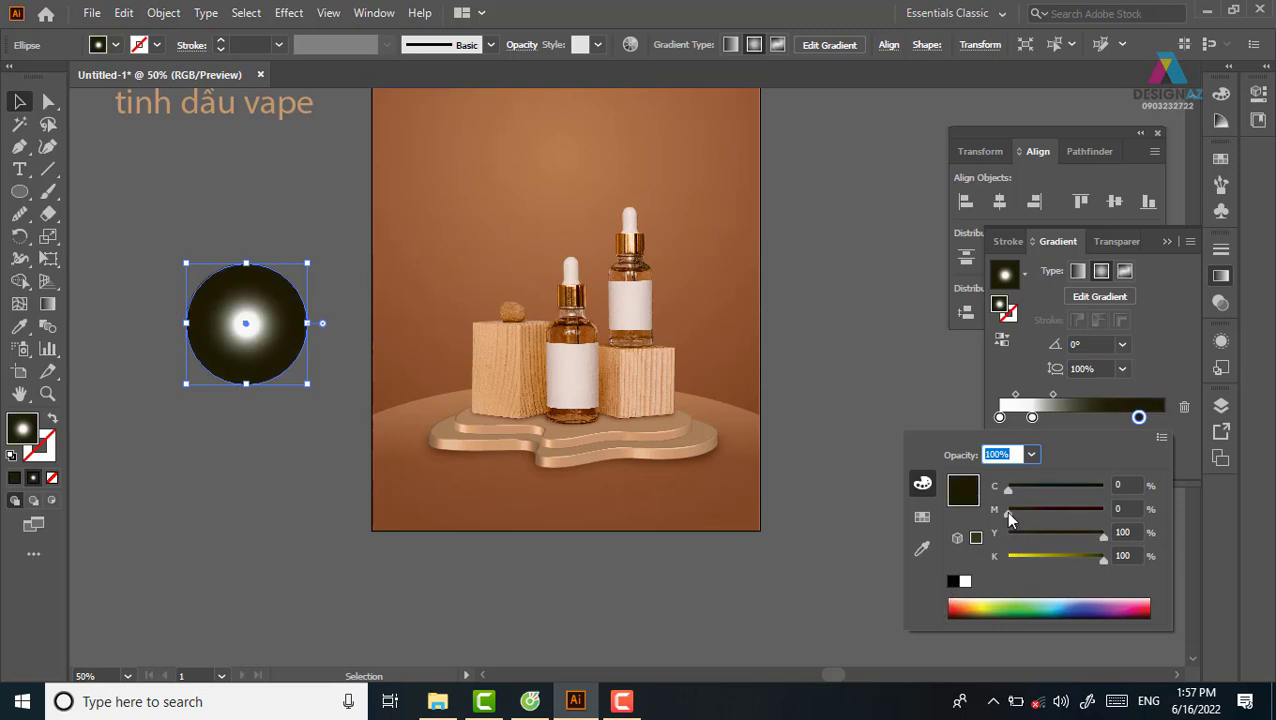
{"action": "left_click_drag", "start_coordinate": [1008, 510], "coordinate": [1104, 510]}
{"action": "left_click_drag", "start_coordinate": [1006, 487], "coordinate": [1104, 487]}
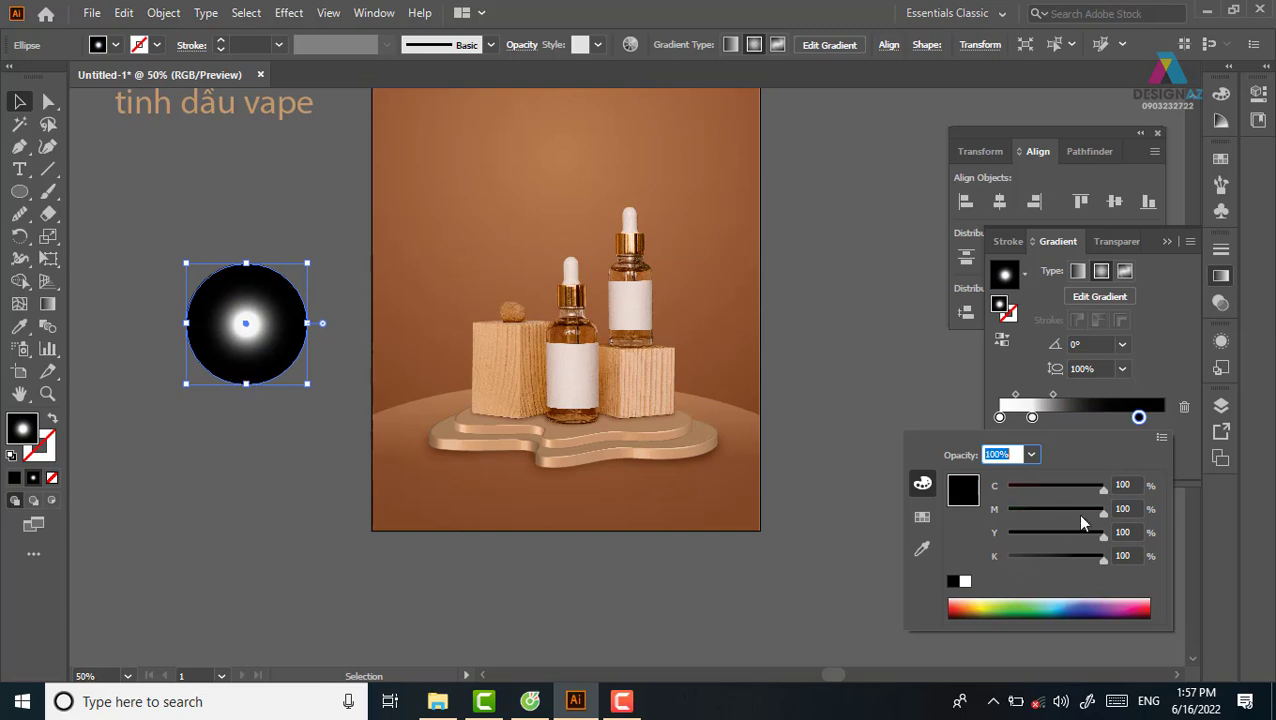
Step: Squash the gradient circle into a thin, wide ellipse
{"action": "left_click", "coordinate": [843, 333]}
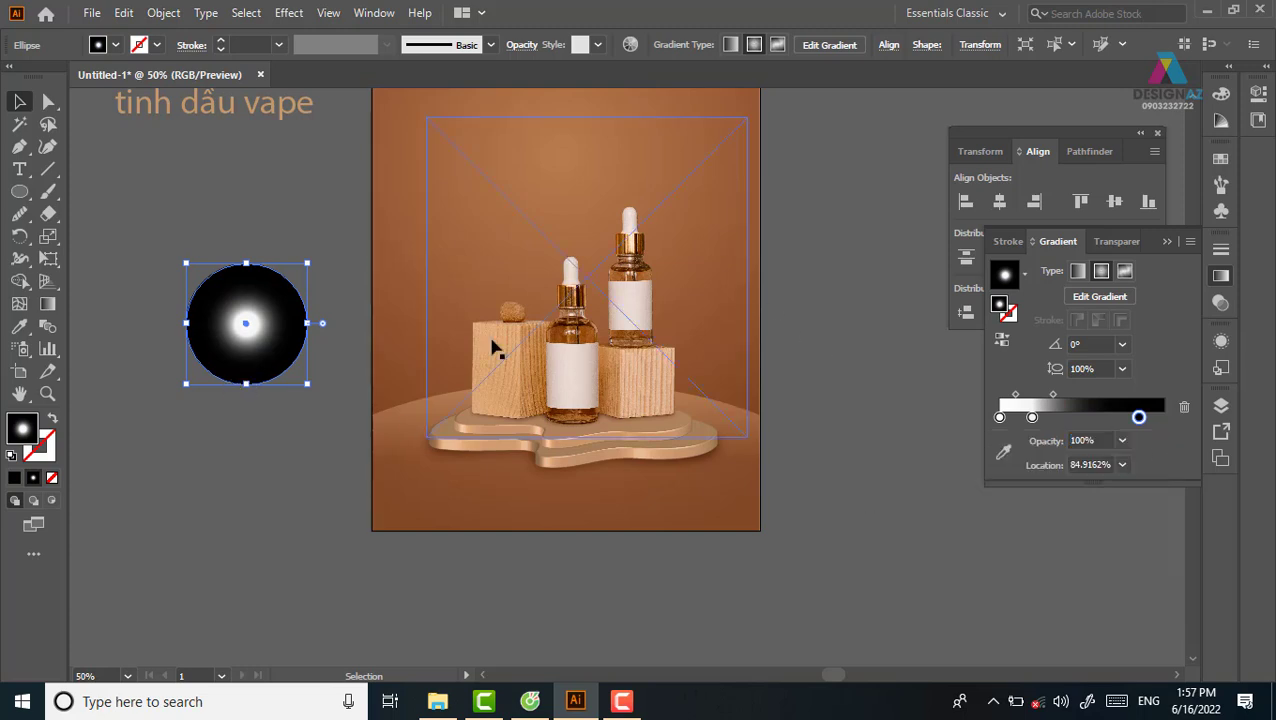
{"action": "left_click", "coordinate": [259, 188]}
{"action": "left_click", "coordinate": [252, 316]}
{"action": "mouse_move", "coordinate": [246, 265]}
{"action": "left_mouse_down"}
{"action": "mouse_move", "coordinate": [234, 369]}
{"action": "mouse_move", "coordinate": [521, 376]}
{"action": "left_mouse_up"}
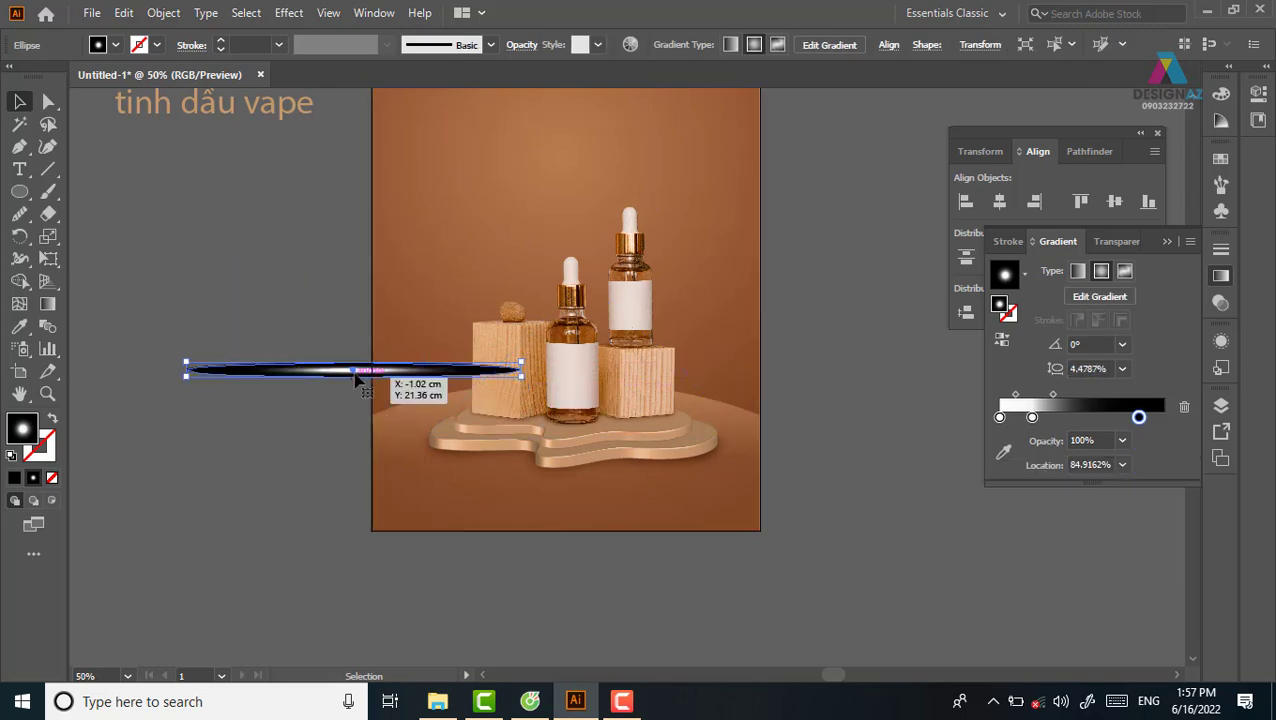
{"action": "left_click_drag", "start_coordinate": [356, 379], "coordinate": [240, 304]}
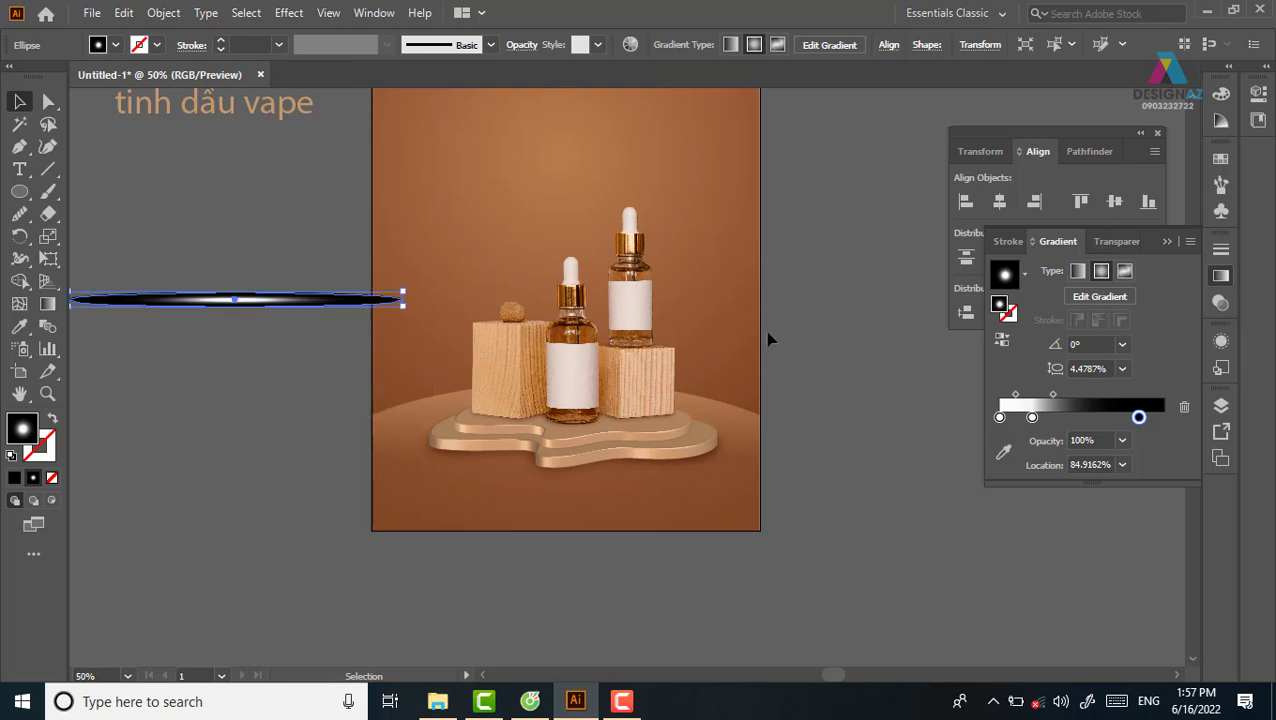
Step: Set the ellipse's blend mode to Color Dodge
{"action": "left_click", "coordinate": [1221, 302]}
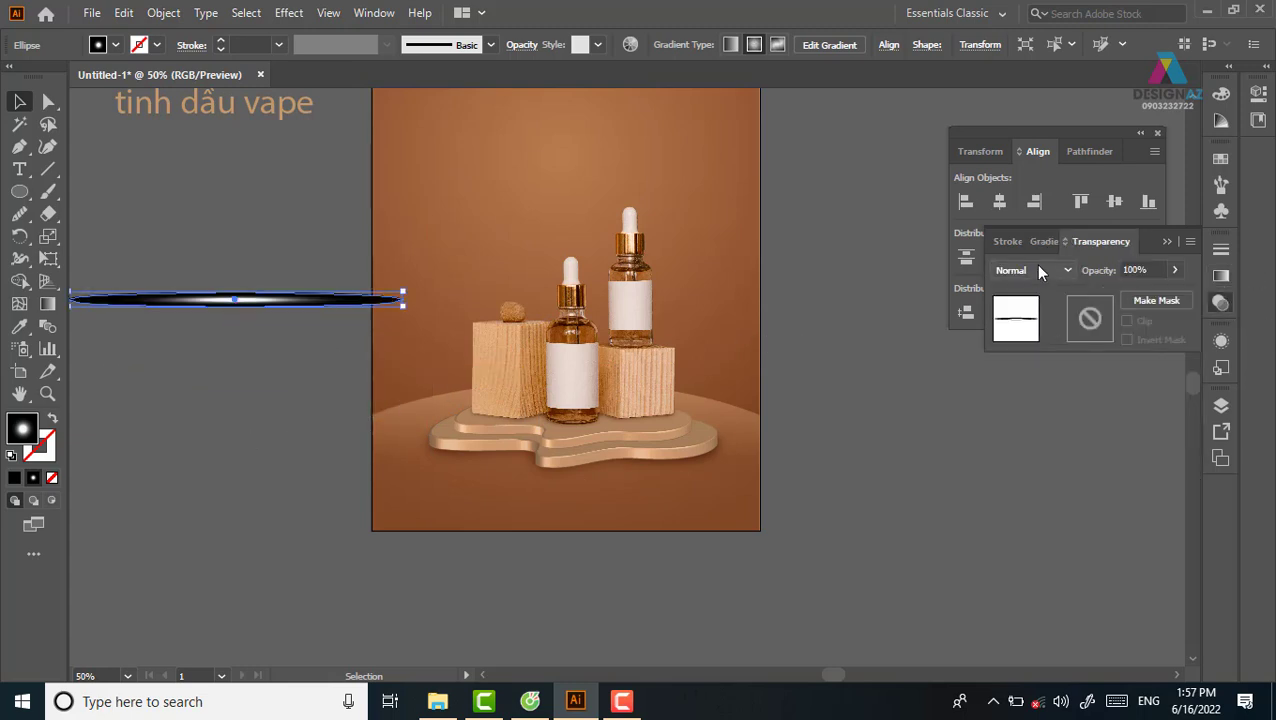
{"action": "left_click", "coordinate": [1035, 270]}
{"action": "left_click", "coordinate": [1058, 425]}
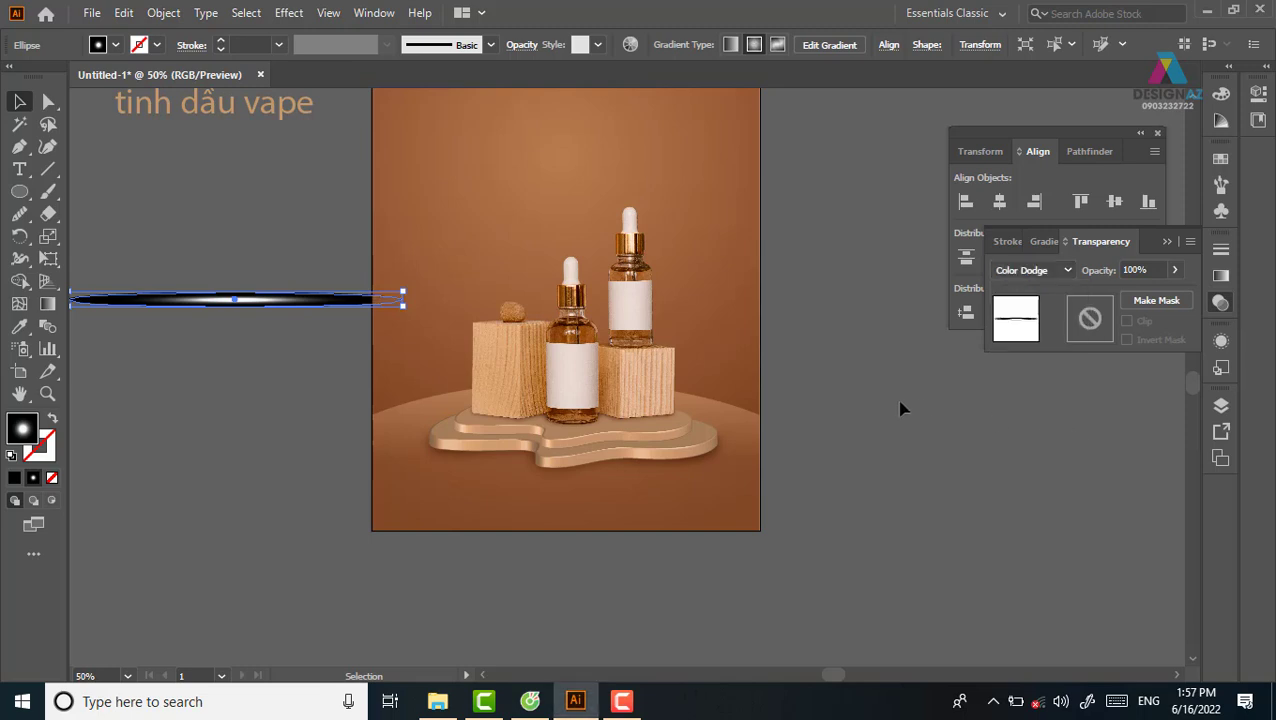
{"action": "left_click", "coordinate": [905, 405]}
Step: Move the light streak onto the product image across the wooden blocks
{"action": "left_click_drag", "start_coordinate": [219, 308], "coordinate": [508, 285]}
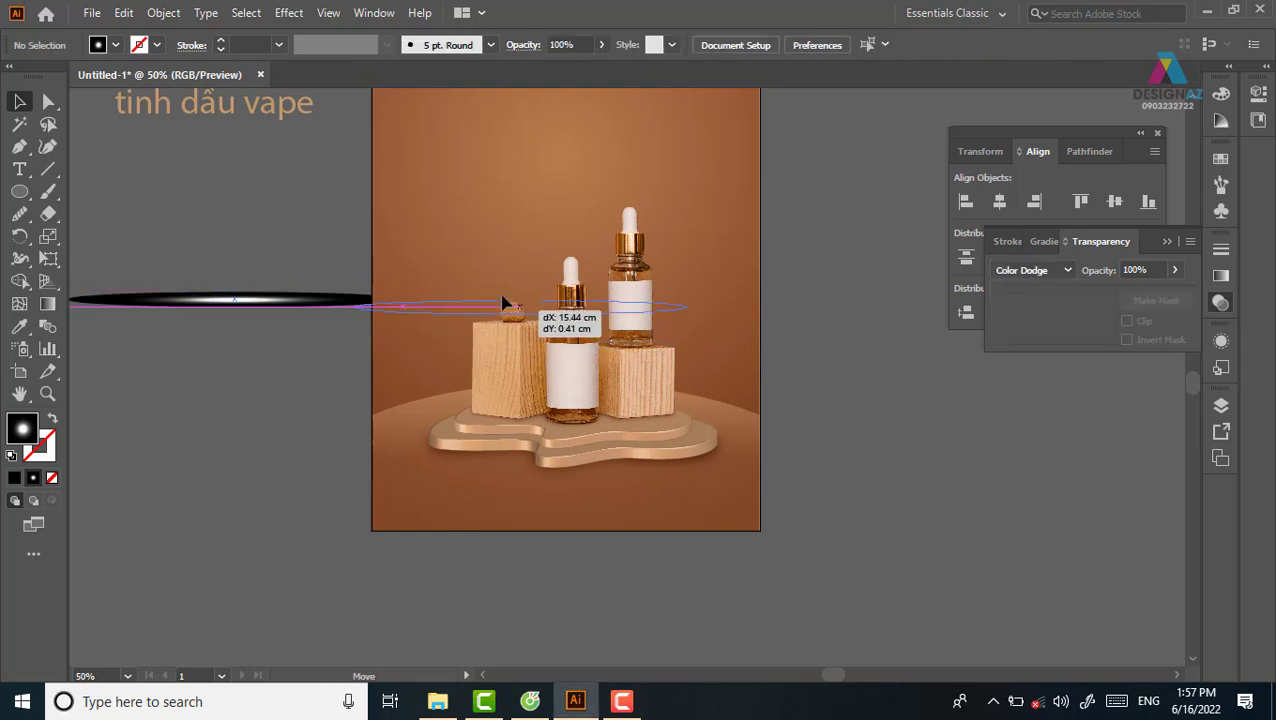
{"action": "left_click", "coordinate": [884, 461]}
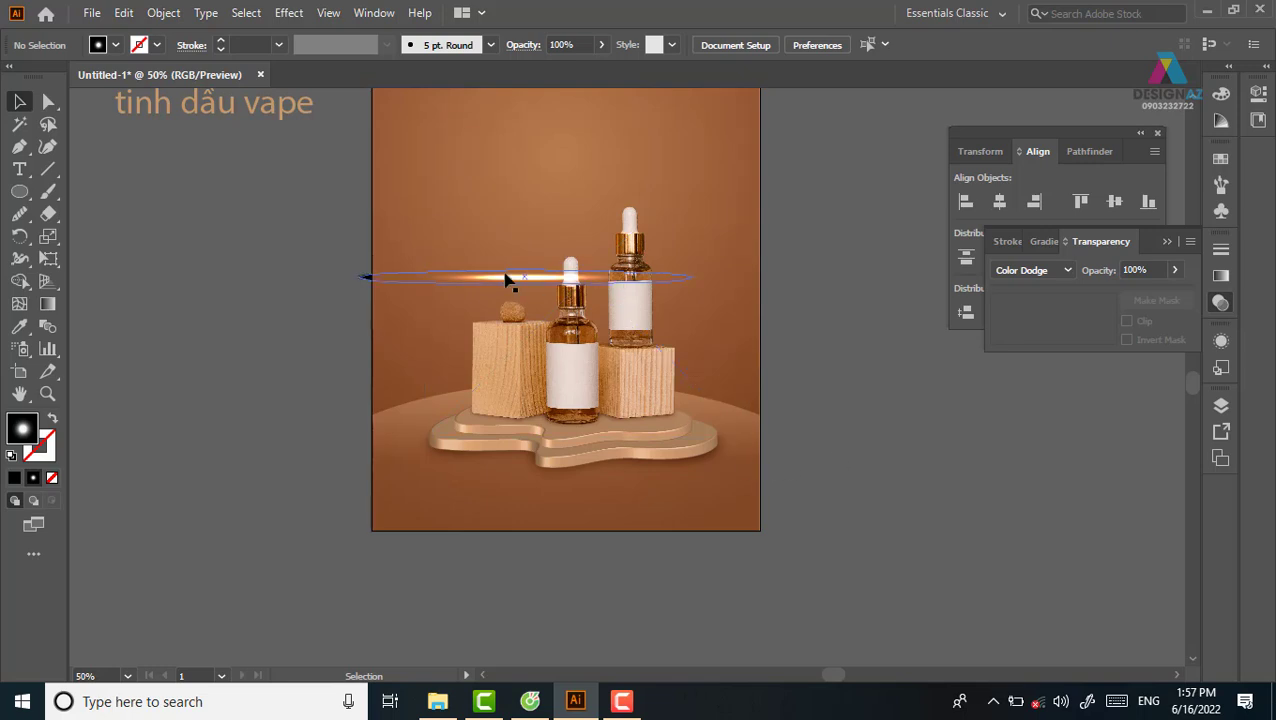
{"action": "left_click_drag", "start_coordinate": [507, 277], "coordinate": [540, 399]}
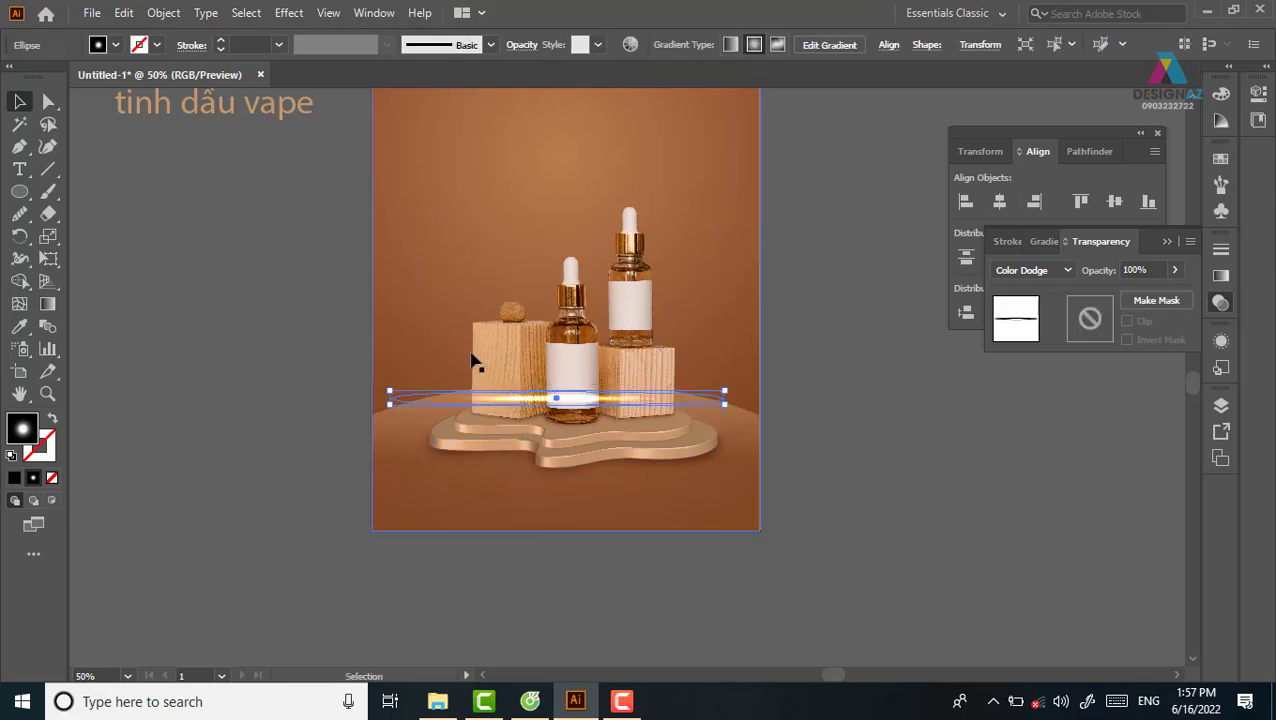
{"action": "left_click", "coordinate": [165, 13]}
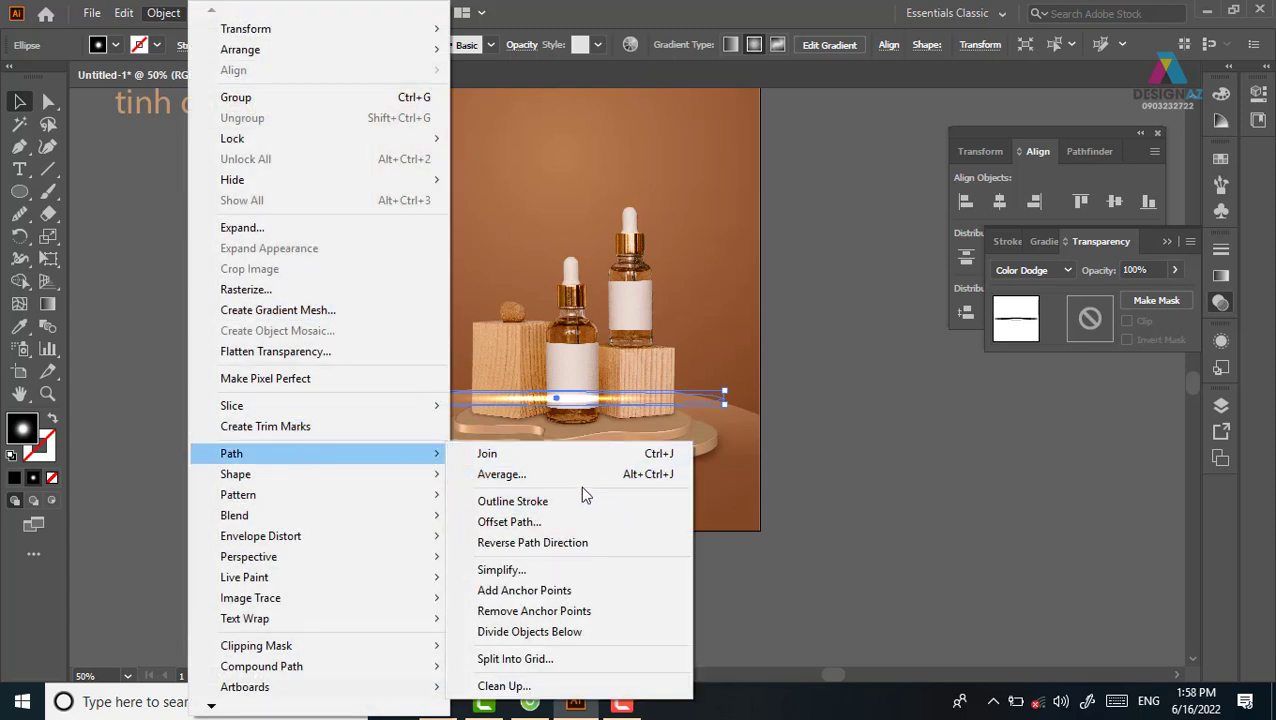
{"action": "mouse_move", "coordinate": [260, 536]}
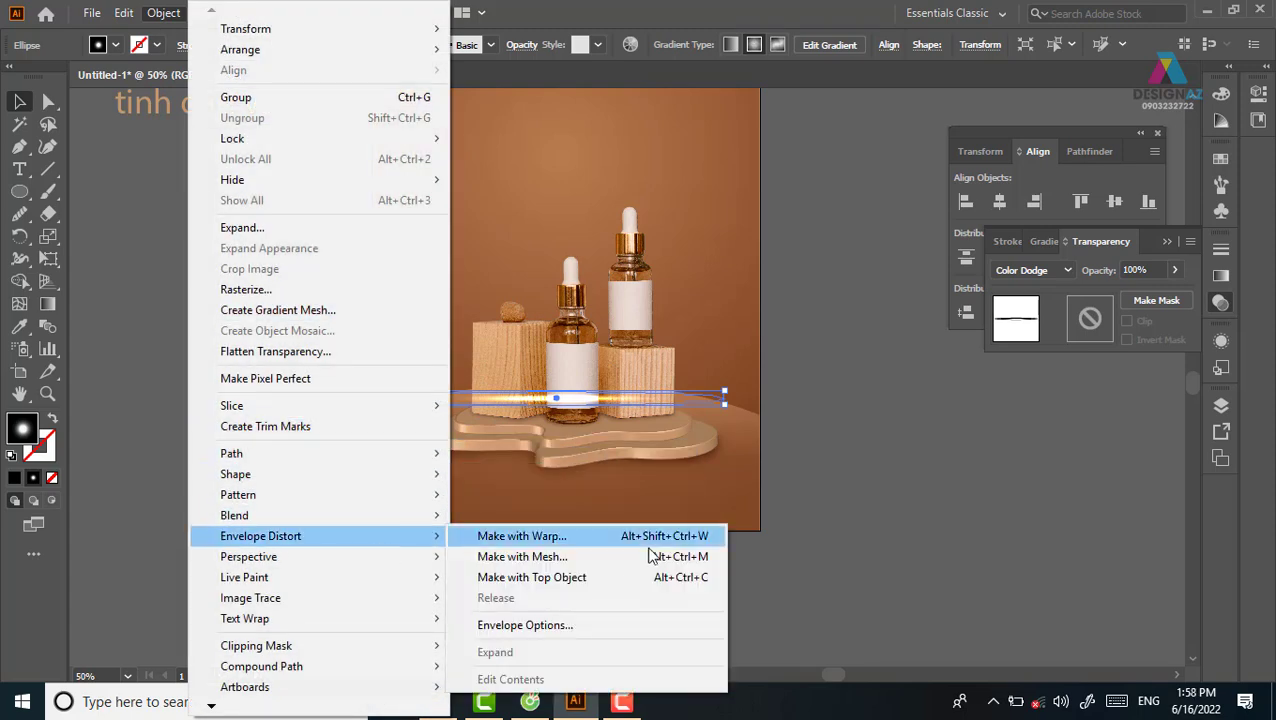
Step: Cancel the arc warp and move the flat streak into the empty area left of the poster
{"action": "left_click", "coordinate": [692, 540]}
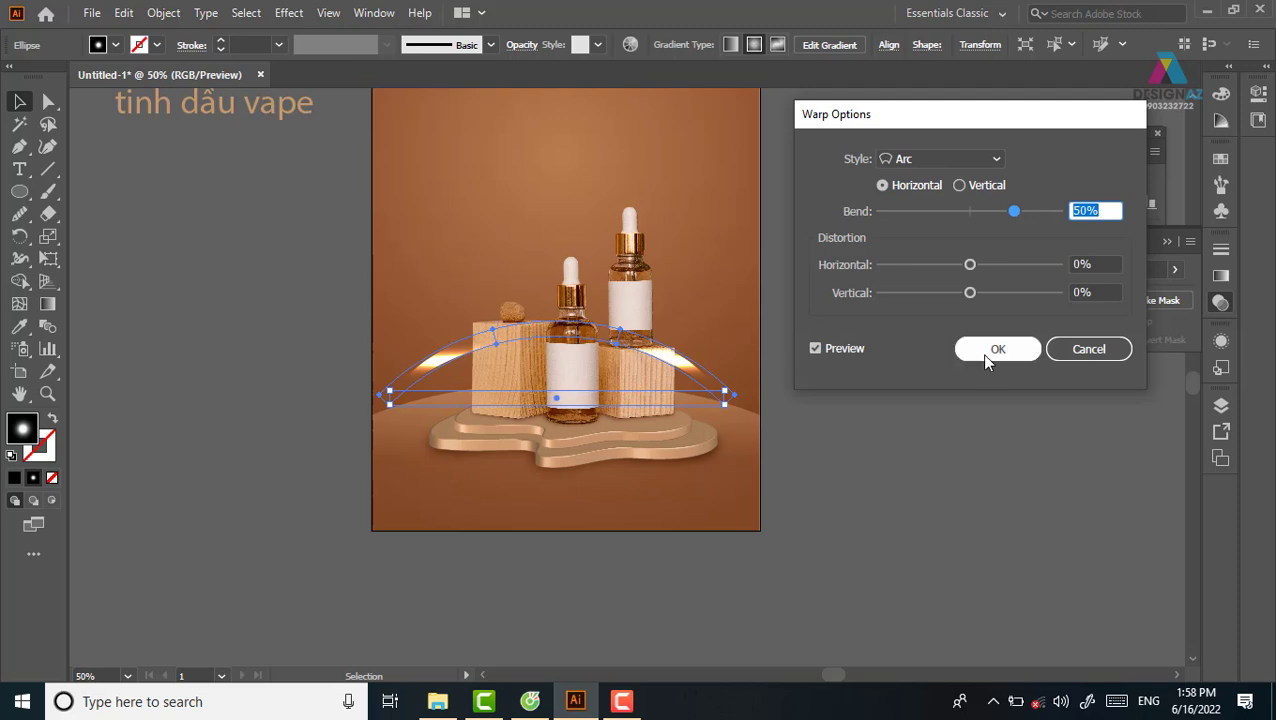
{"action": "left_click", "coordinate": [1082, 352]}
{"action": "left_click", "coordinate": [920, 420]}
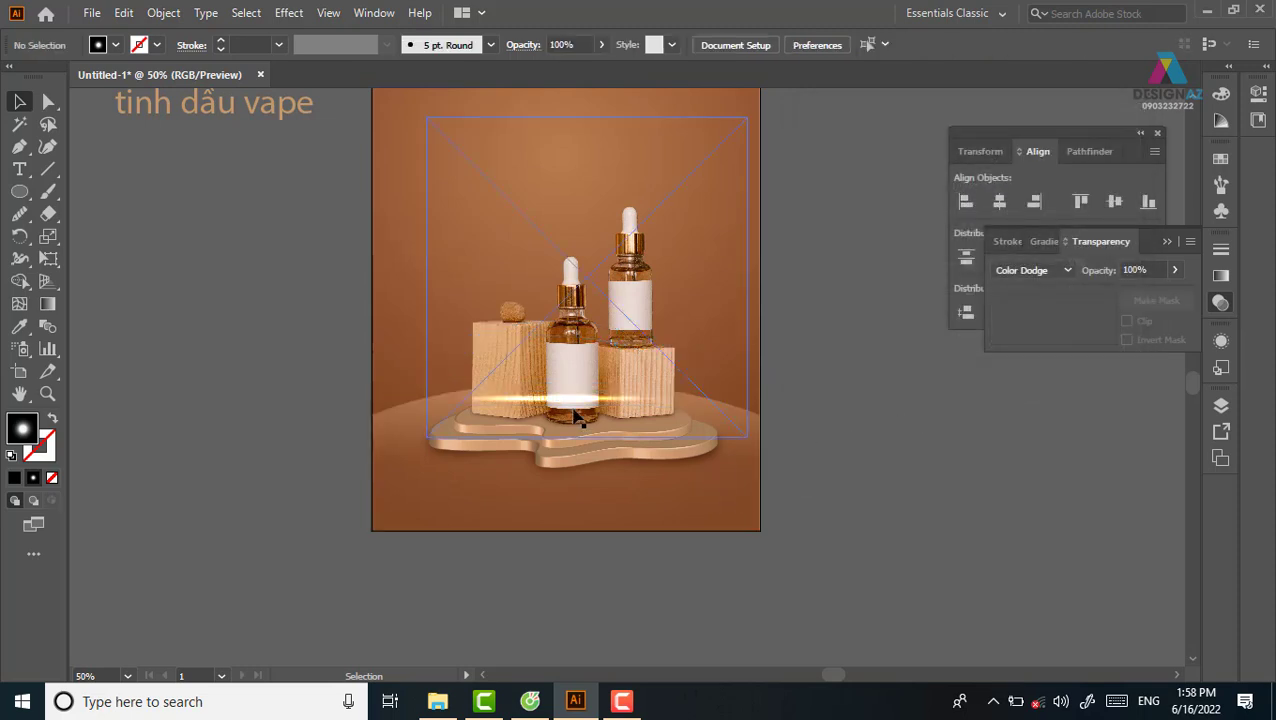
{"action": "mouse_move", "coordinate": [615, 392]}
{"action": "left_mouse_down"}
{"action": "mouse_move", "coordinate": [233, 346]}
{"action": "mouse_move", "coordinate": [260, 334]}
{"action": "left_mouse_up"}
{"action": "left_click_drag", "start_coordinate": [293, 433], "coordinate": [584, 420]}
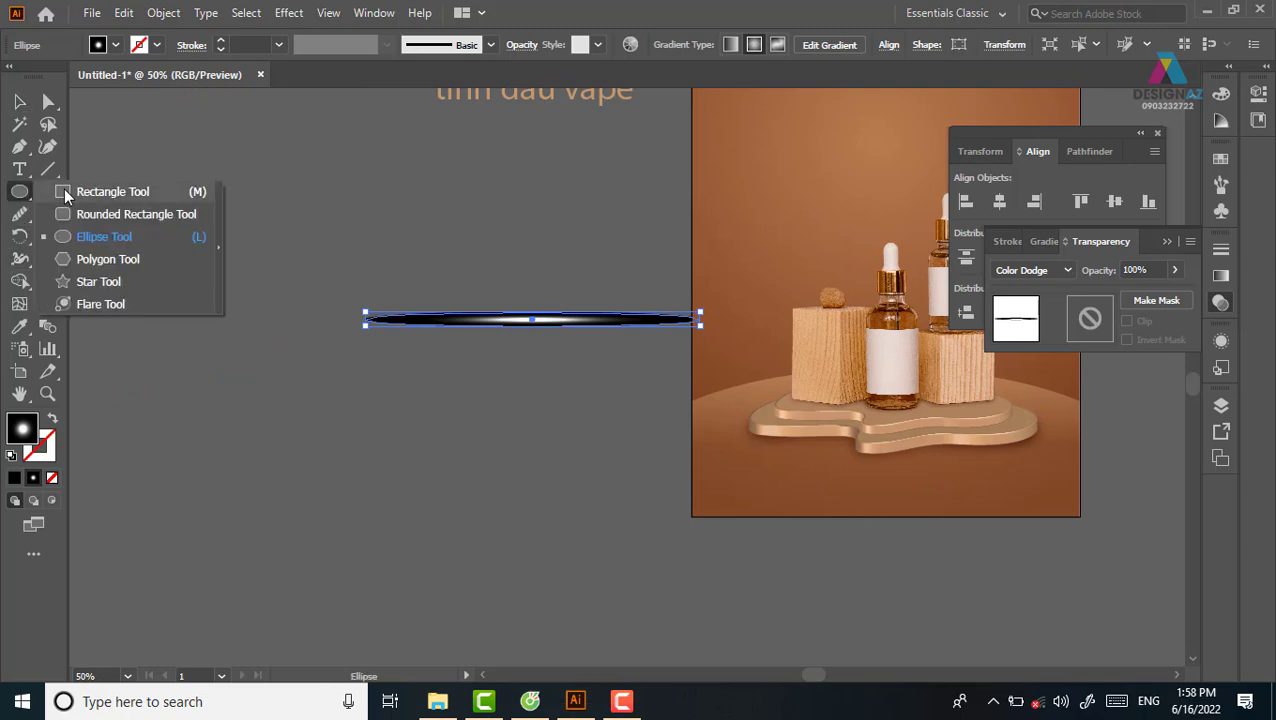
{"action": "left_click_drag", "start_coordinate": [25, 200], "coordinate": [100, 191]}
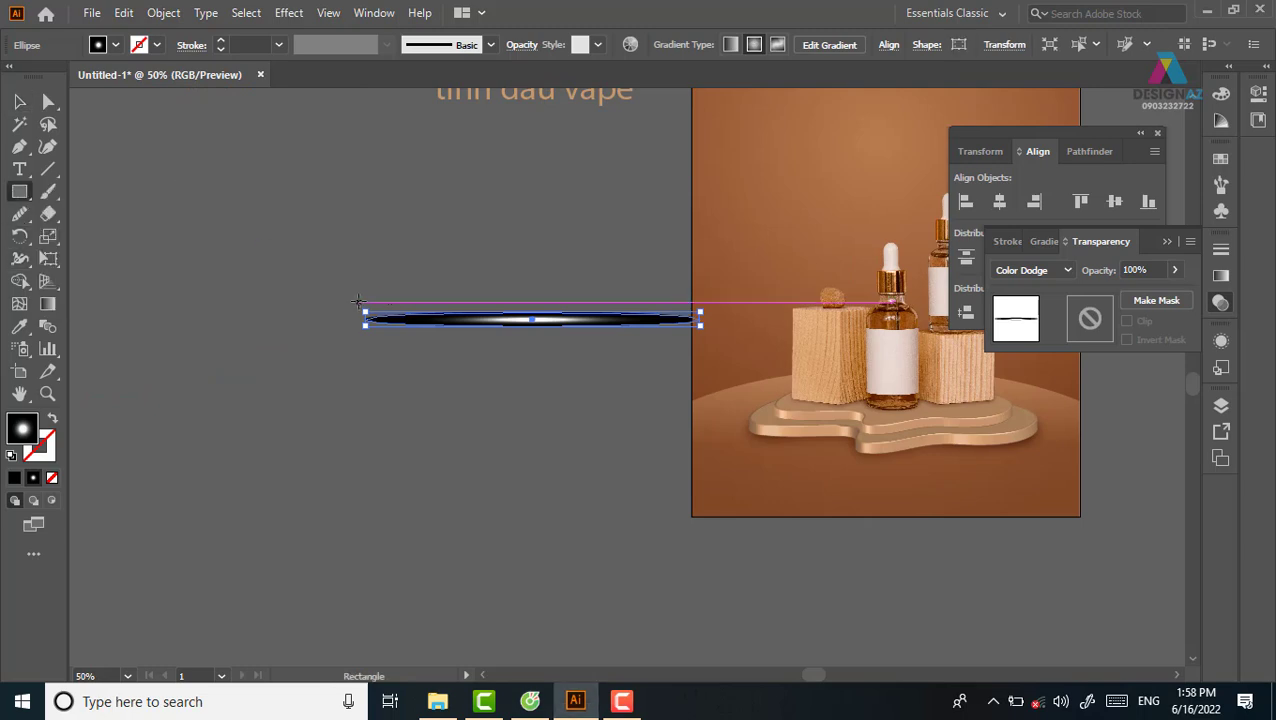
{"action": "left_click_drag", "start_coordinate": [358, 301], "coordinate": [645, 380]}
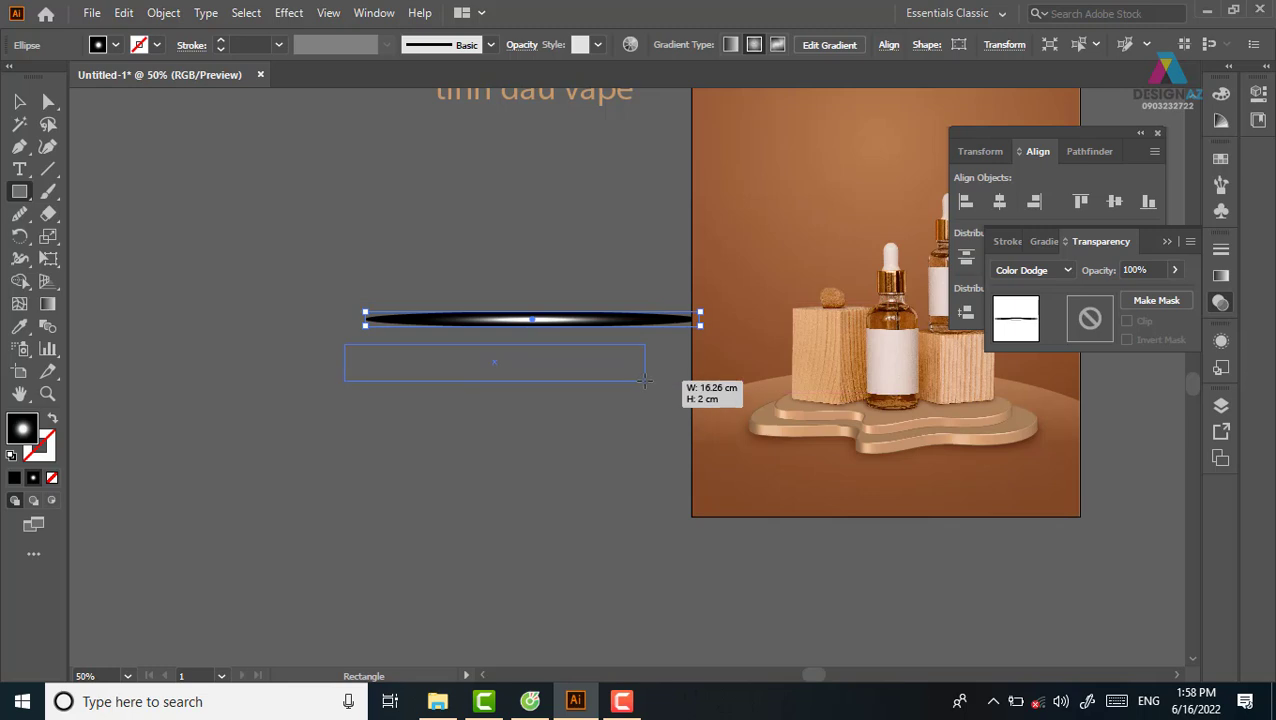
{"action": "left_click_drag", "start_coordinate": [645, 380], "coordinate": [645, 380]}
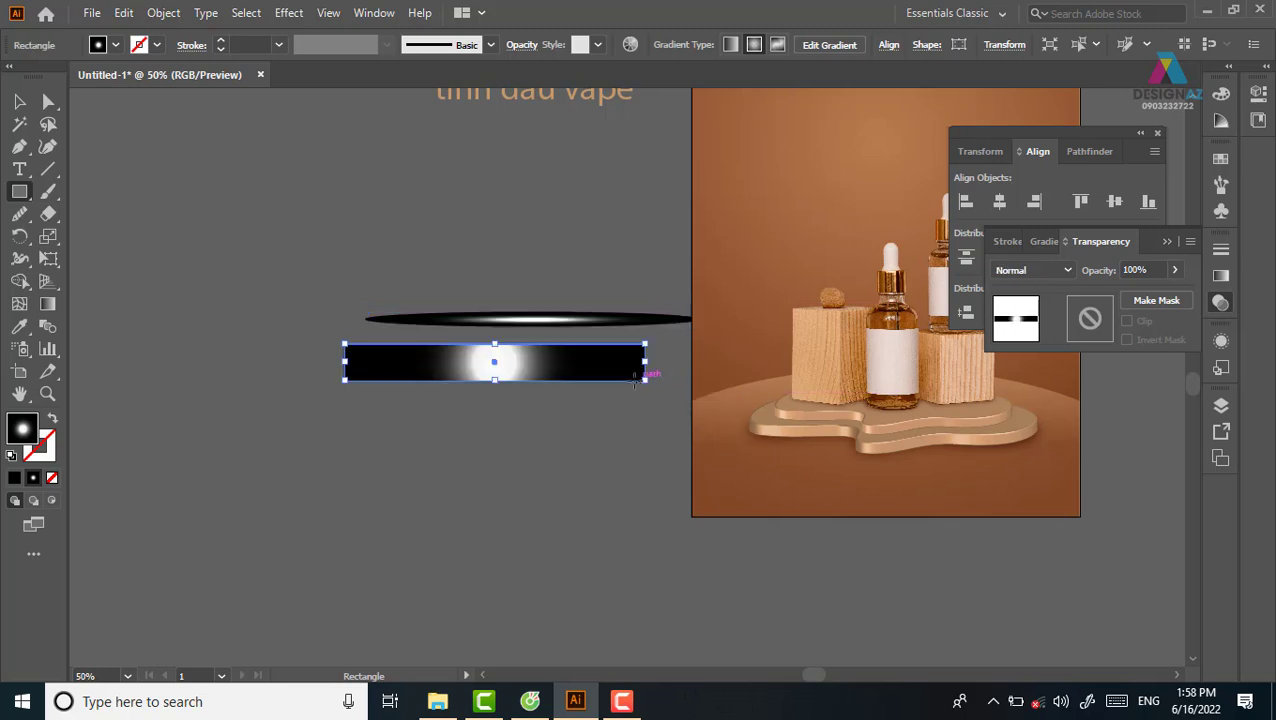
{"action": "key", "text": "v"}
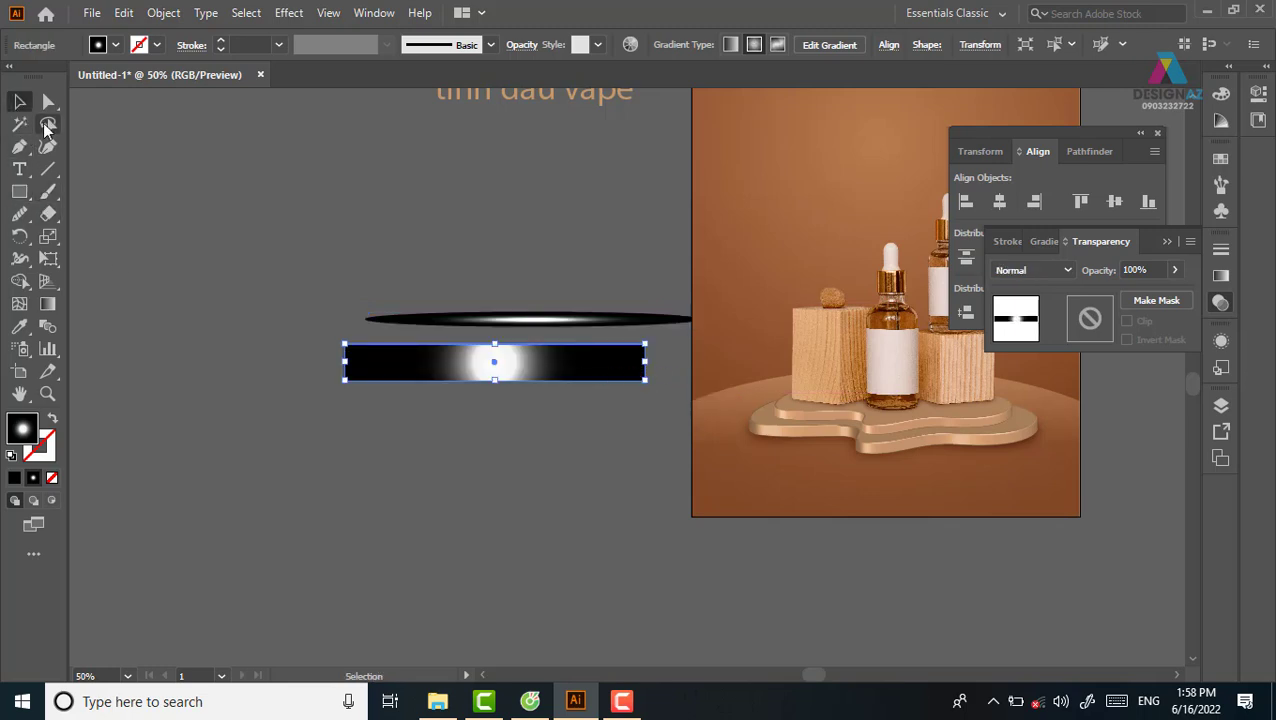
{"action": "left_click", "coordinate": [47, 127]}
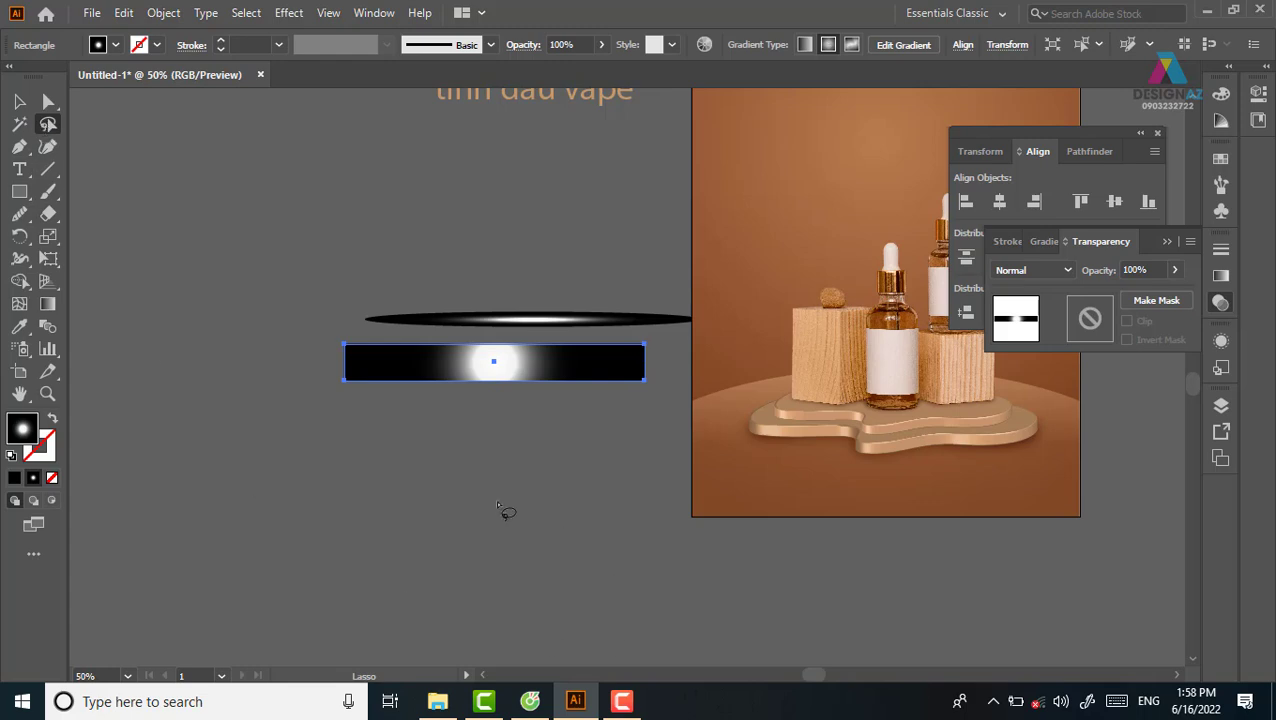
{"action": "left_click", "coordinate": [20, 101]}
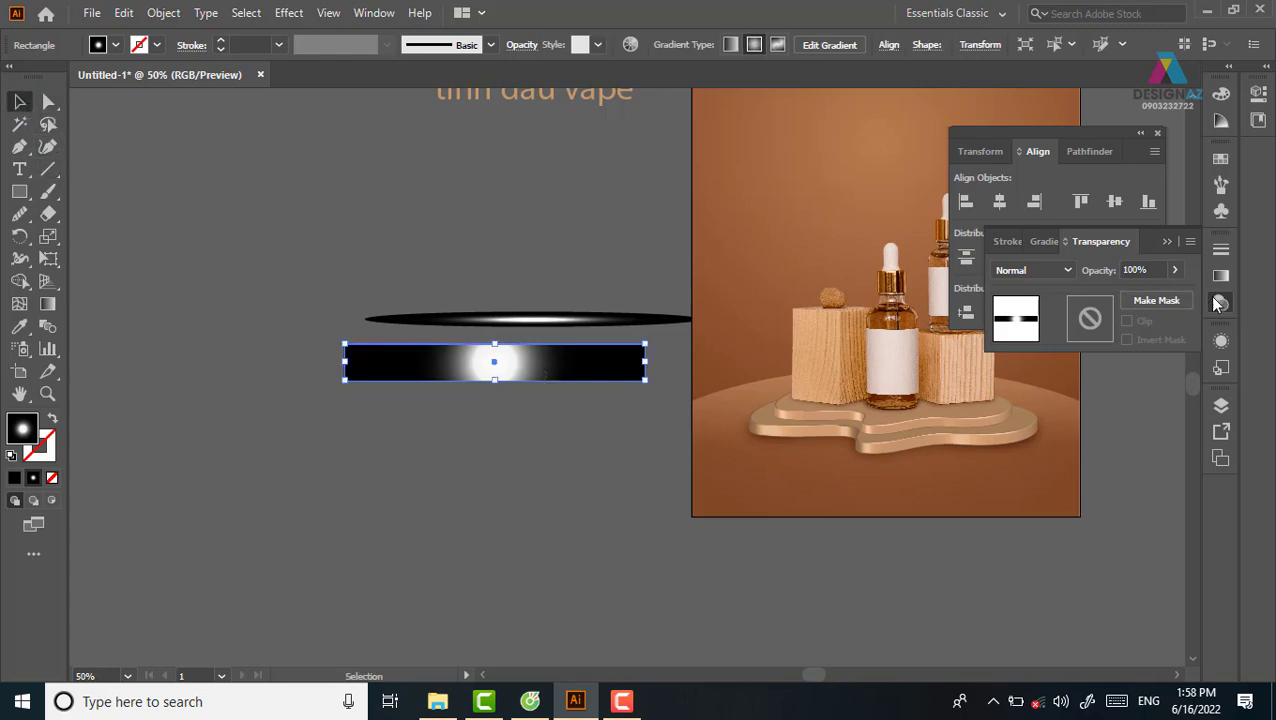
{"action": "left_click", "coordinate": [1220, 158]}
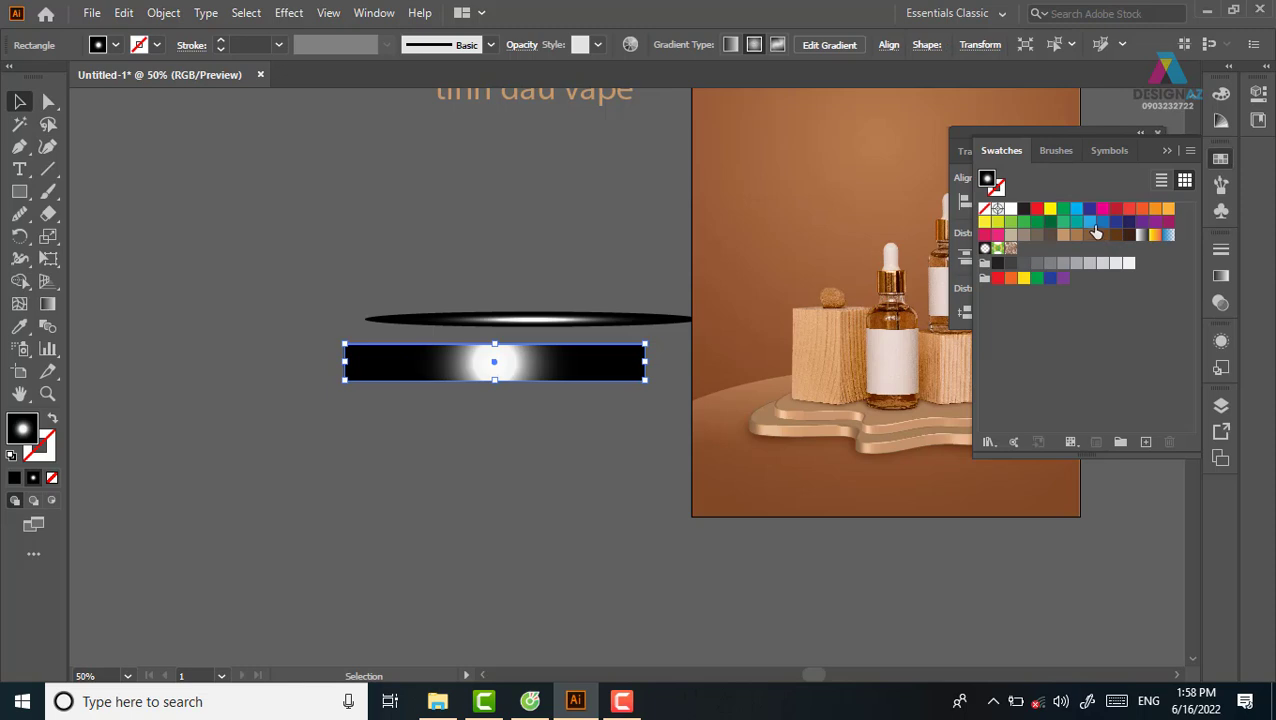
{"action": "left_click", "coordinate": [1090, 222]}
{"action": "mouse_move", "coordinate": [558, 373]}
{"action": "left_mouse_down"}
{"action": "mouse_move", "coordinate": [584, 387]}
{"action": "mouse_move", "coordinate": [562, 344]}
{"action": "mouse_move", "coordinate": [561, 436]}
{"action": "left_mouse_up"}
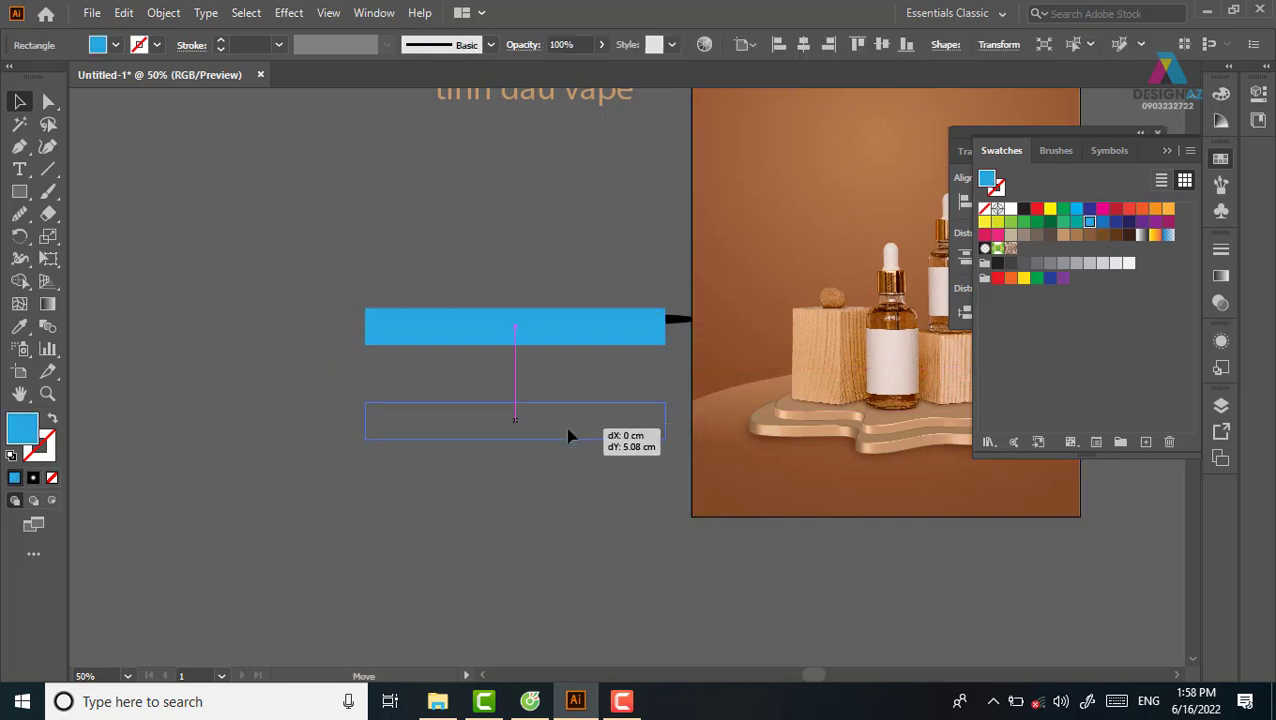
{"action": "key", "text": "ctrl+a"}
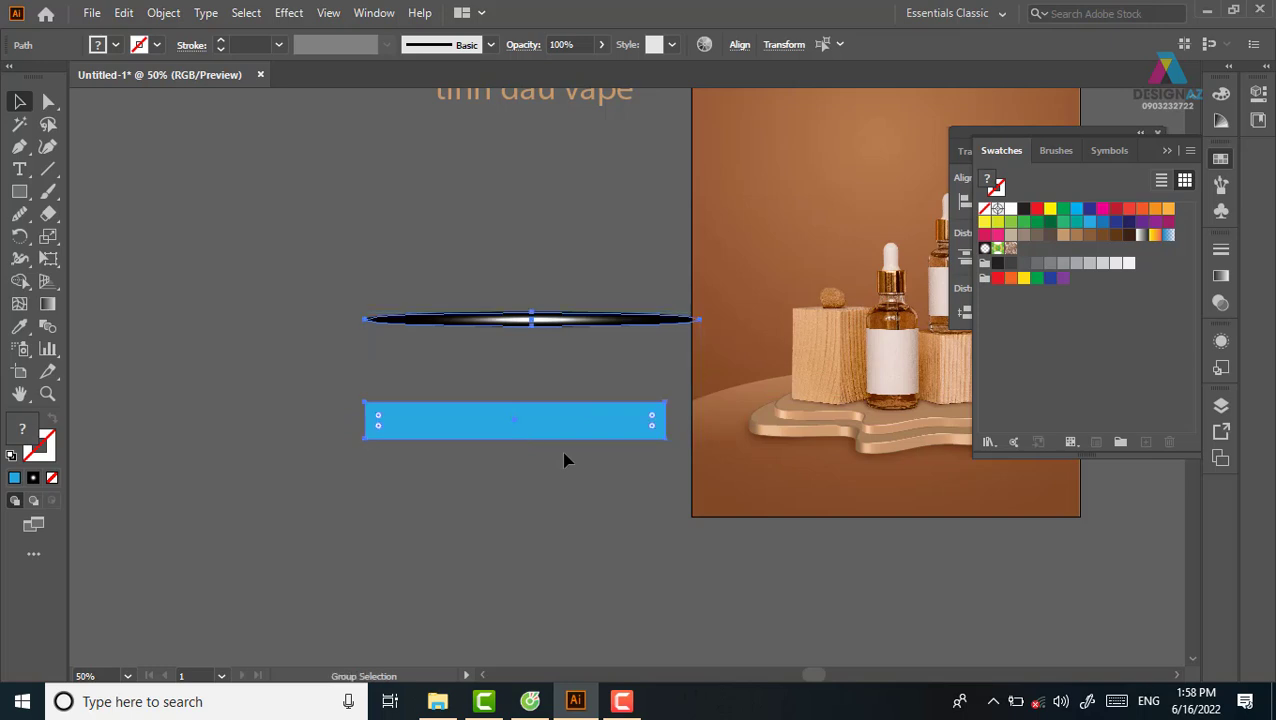
{"action": "key", "text": "ctrl+alt+c"}
{"action": "left_click", "coordinate": [553, 320]}
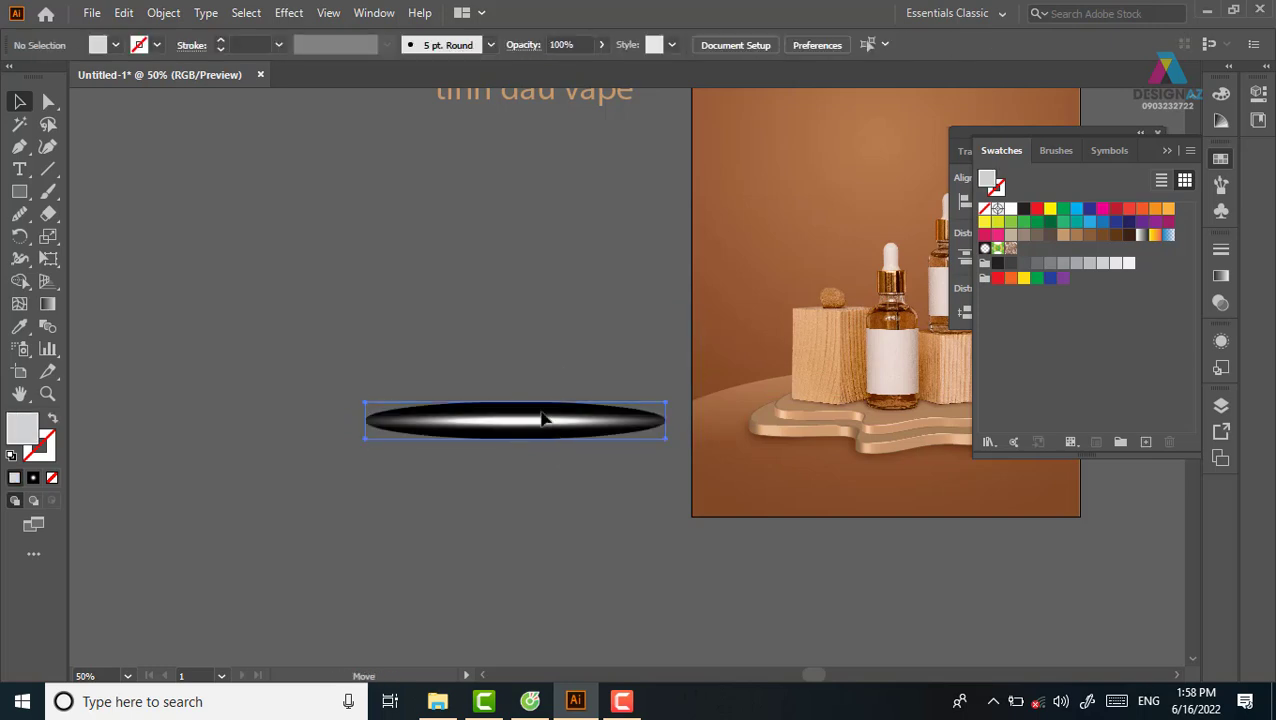
{"action": "left_click_drag", "start_coordinate": [541, 418], "coordinate": [482, 322]}
{"action": "left_click", "coordinate": [160, 13]}
{"action": "mouse_move", "coordinate": [260, 536]}
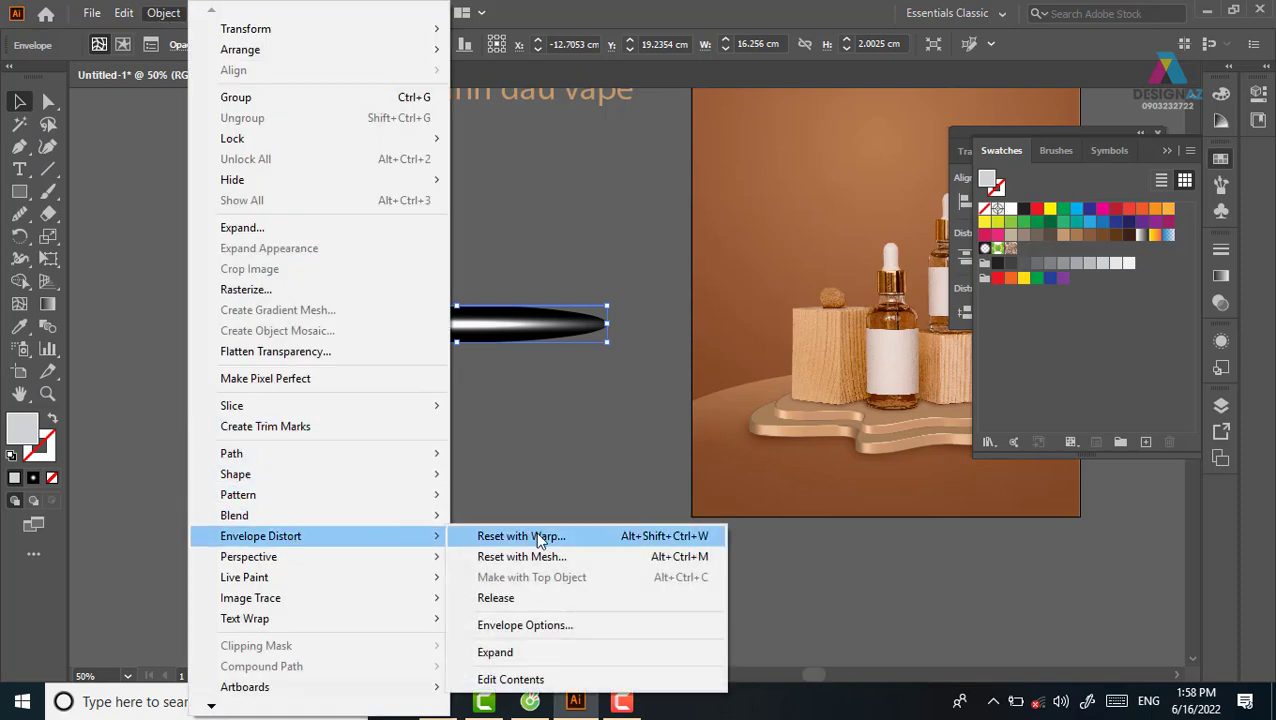
{"action": "left_click", "coordinate": [533, 536]}
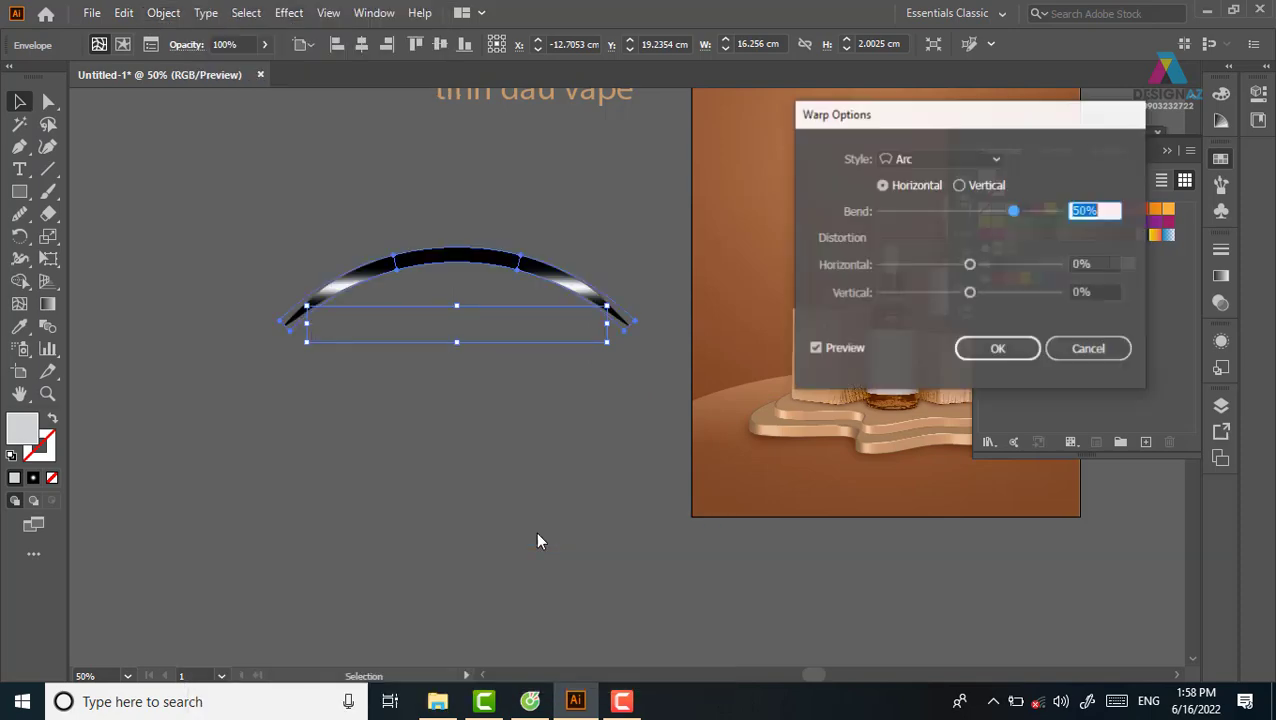
{"action": "left_click", "coordinate": [1118, 362]}
{"action": "key", "text": "ctrl+z"}
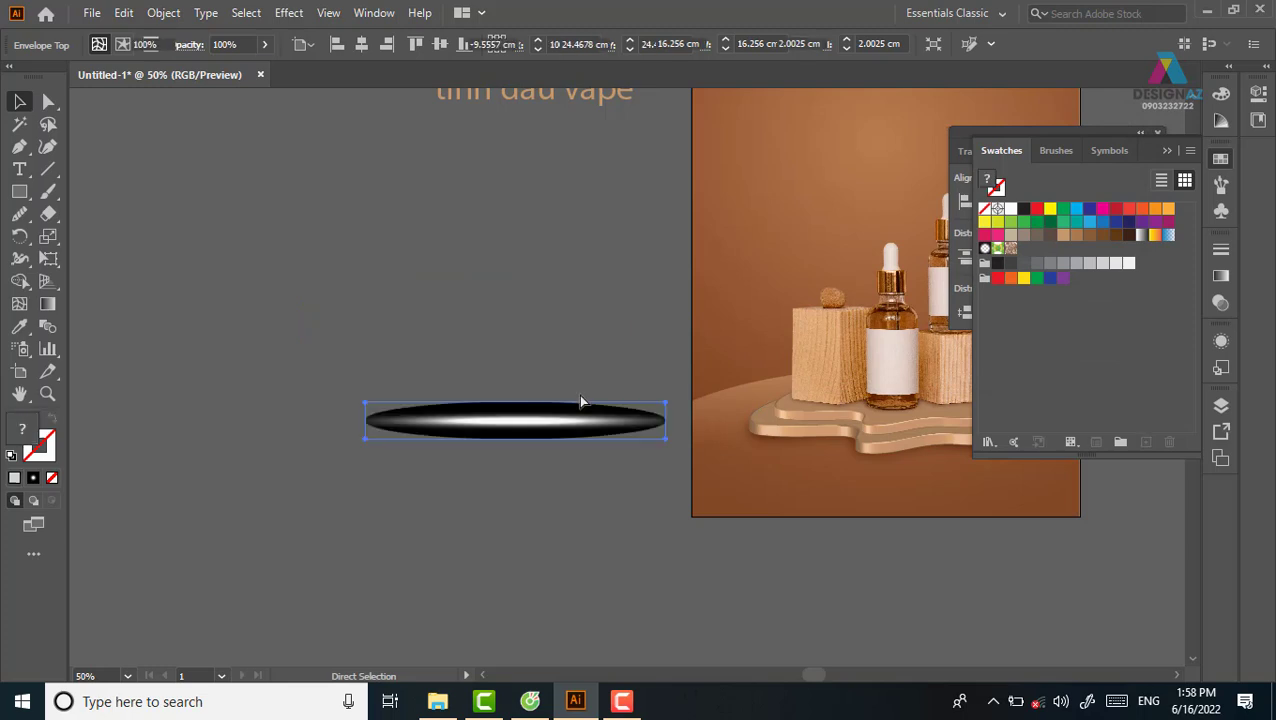
{"action": "key", "text": "ctrl+z"}
{"action": "left_click", "coordinate": [515, 360]}
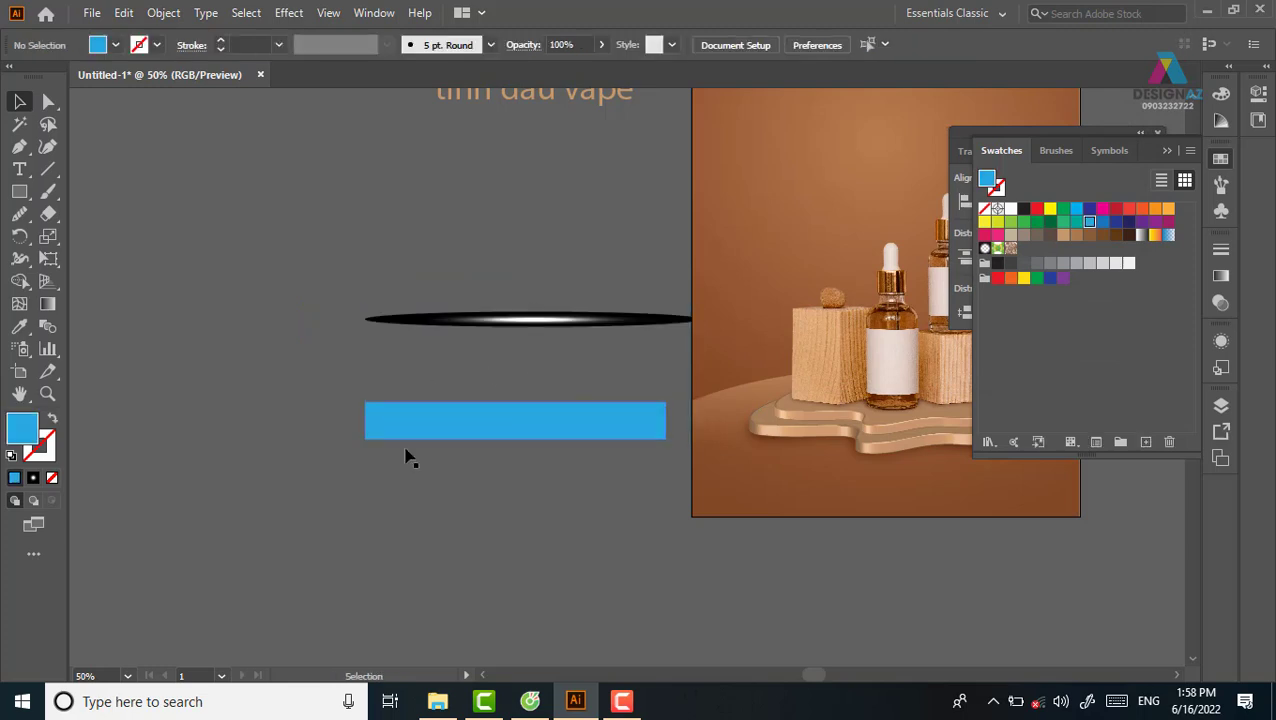
{"action": "left_click", "coordinate": [527, 431]}
{"action": "key", "text": "Delete"}
{"action": "left_click_drag", "start_coordinate": [527, 431], "coordinate": [412, 398]}
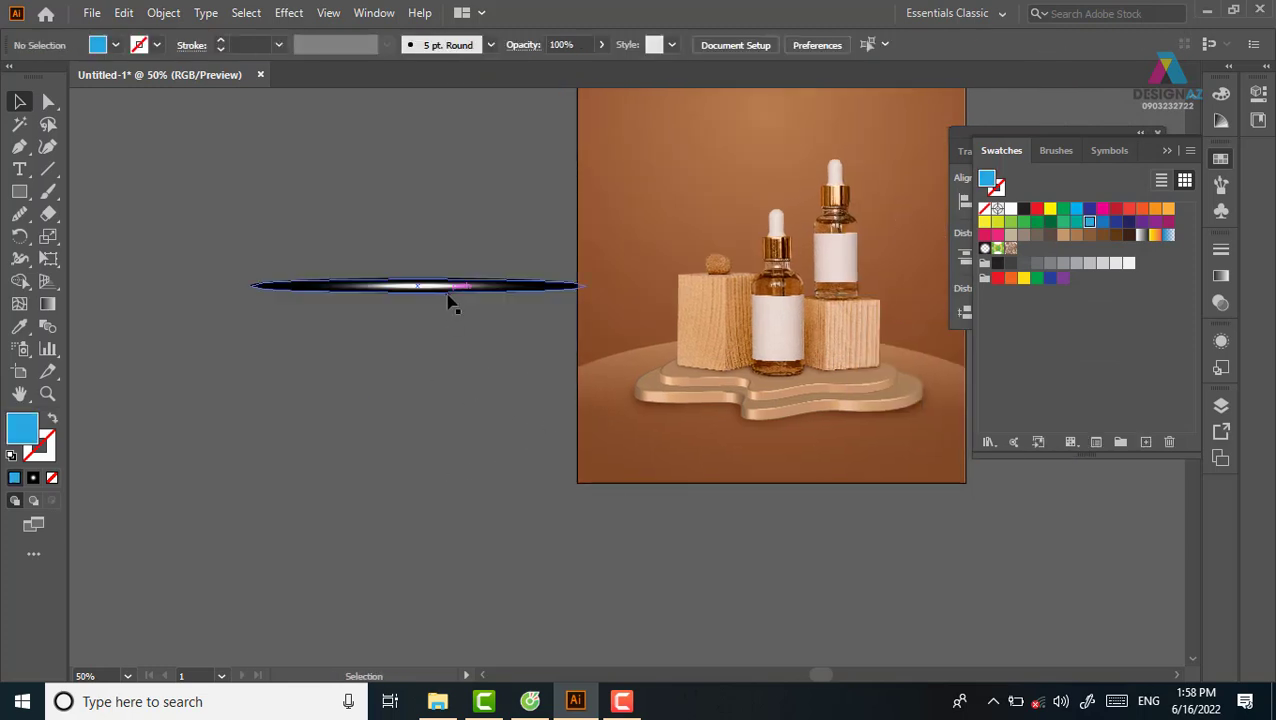
{"action": "left_click", "coordinate": [450, 302]}
{"action": "left_click_drag", "start_coordinate": [427, 307], "coordinate": [396, 316]}
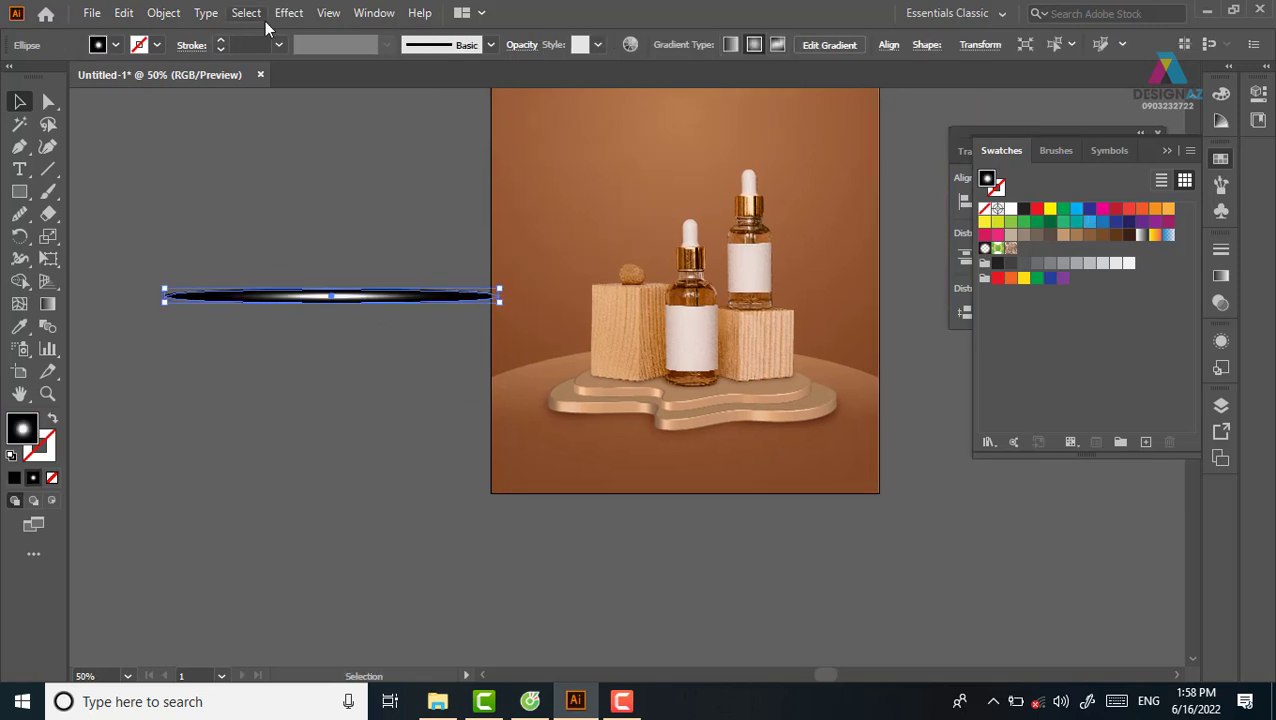
{"action": "left_click", "coordinate": [288, 13]}
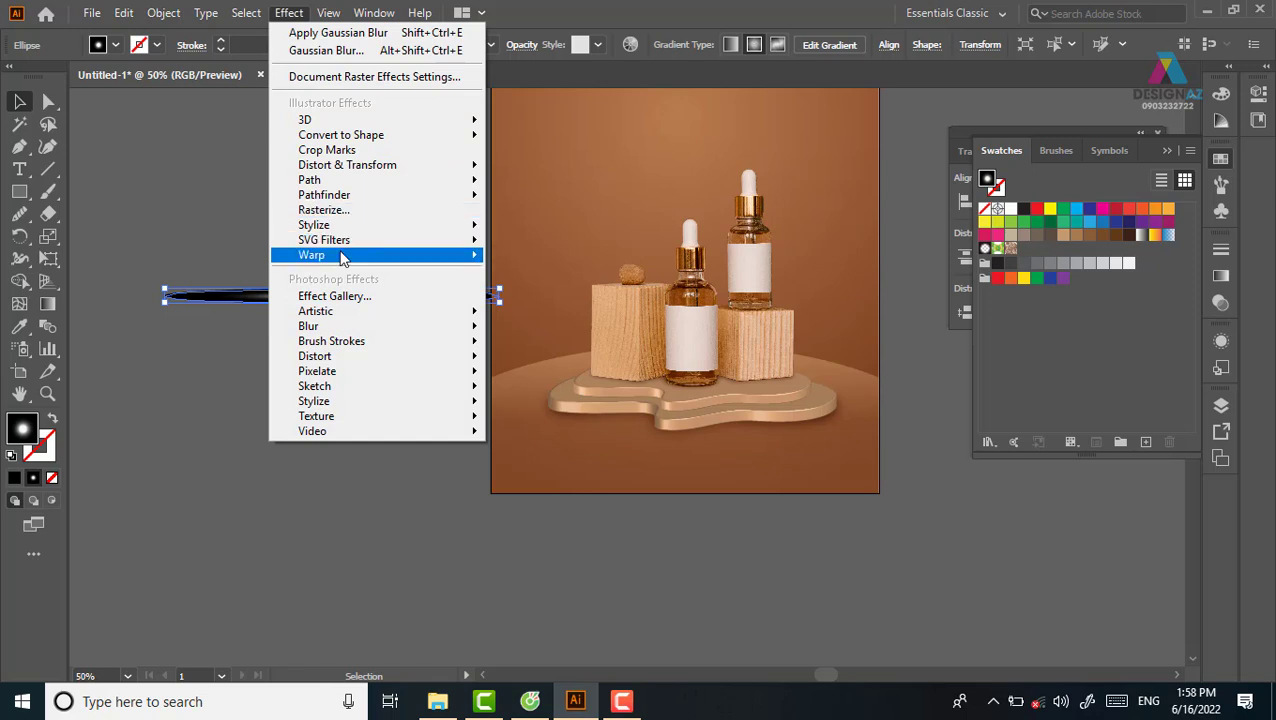
{"action": "mouse_move", "coordinate": [311, 255]}
{"action": "left_click", "coordinate": [549, 262]}
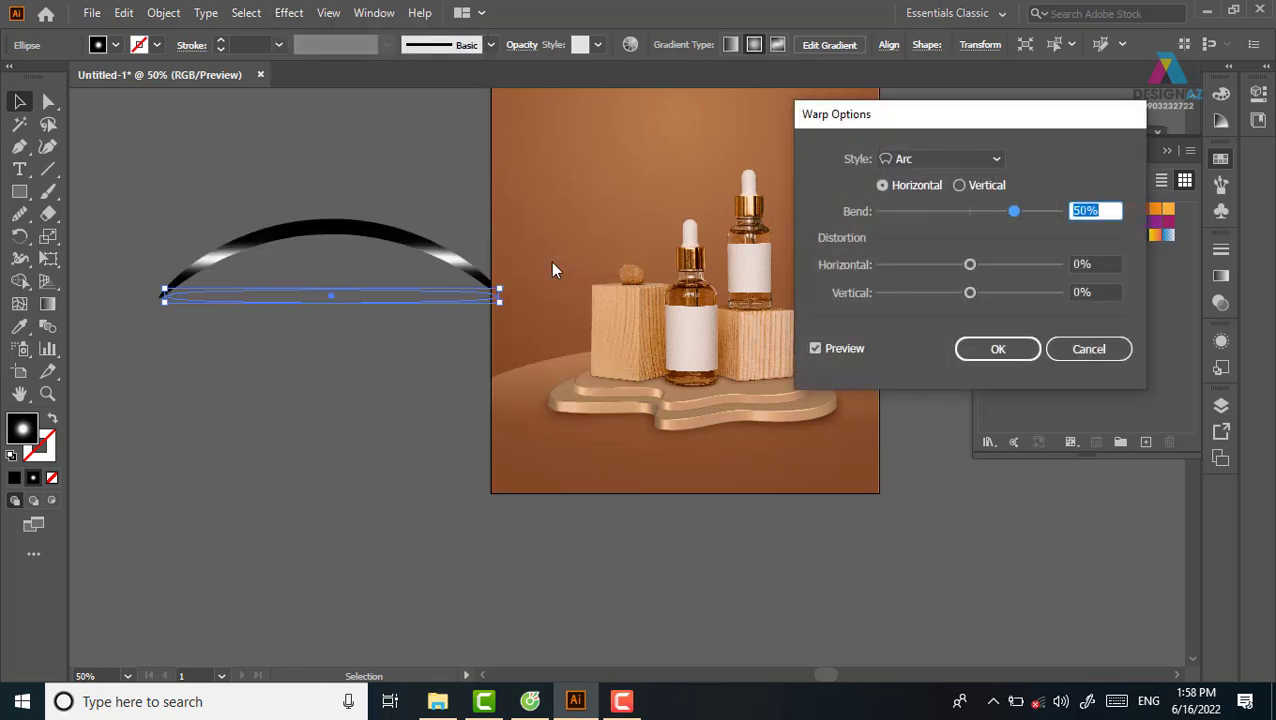
{"action": "left_click", "coordinate": [1107, 352]}
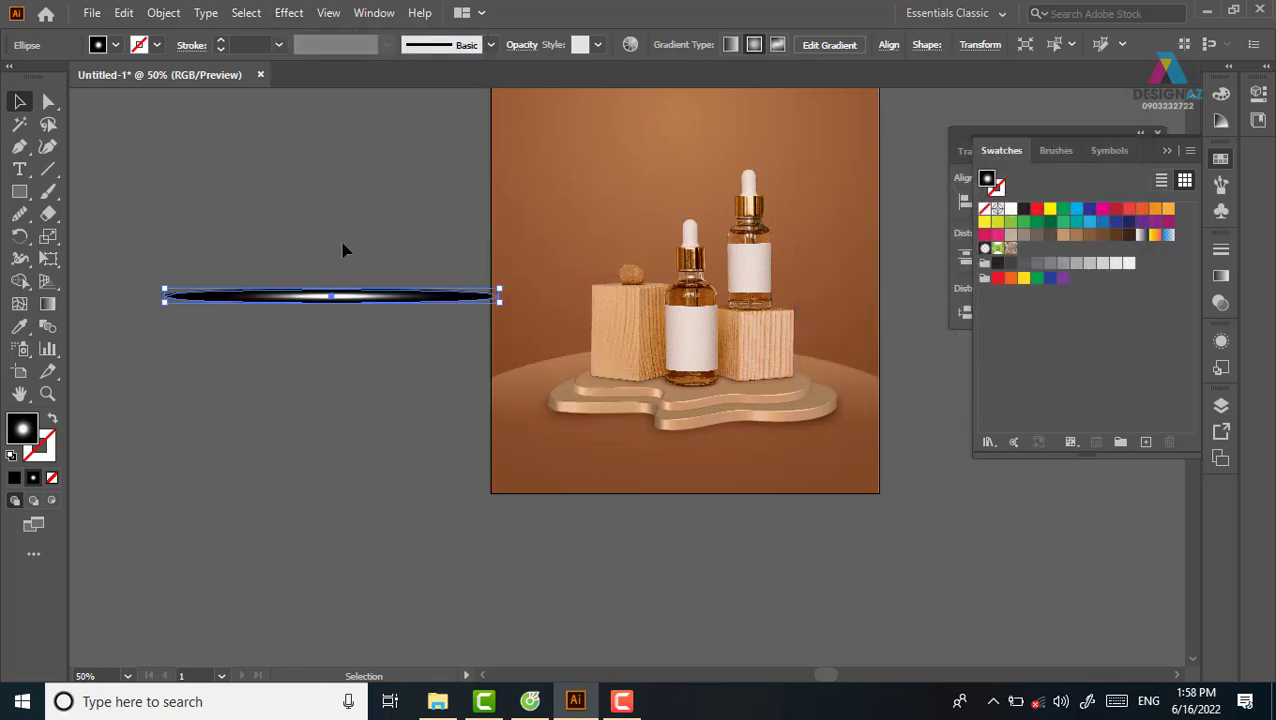
{"action": "left_click", "coordinate": [370, 311]}
{"action": "left_click", "coordinate": [318, 300]}
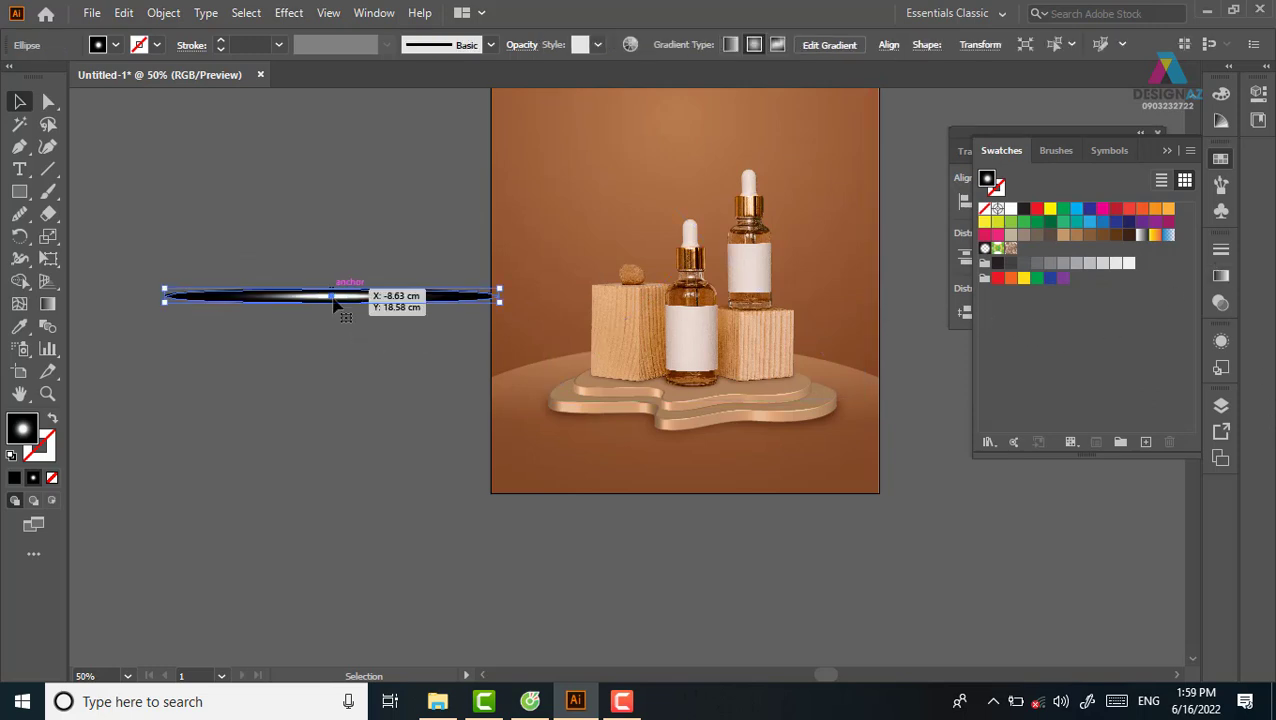
{"action": "left_click", "coordinate": [343, 267]}
{"action": "left_click_drag", "start_coordinate": [381, 364], "coordinate": [385, 366]}
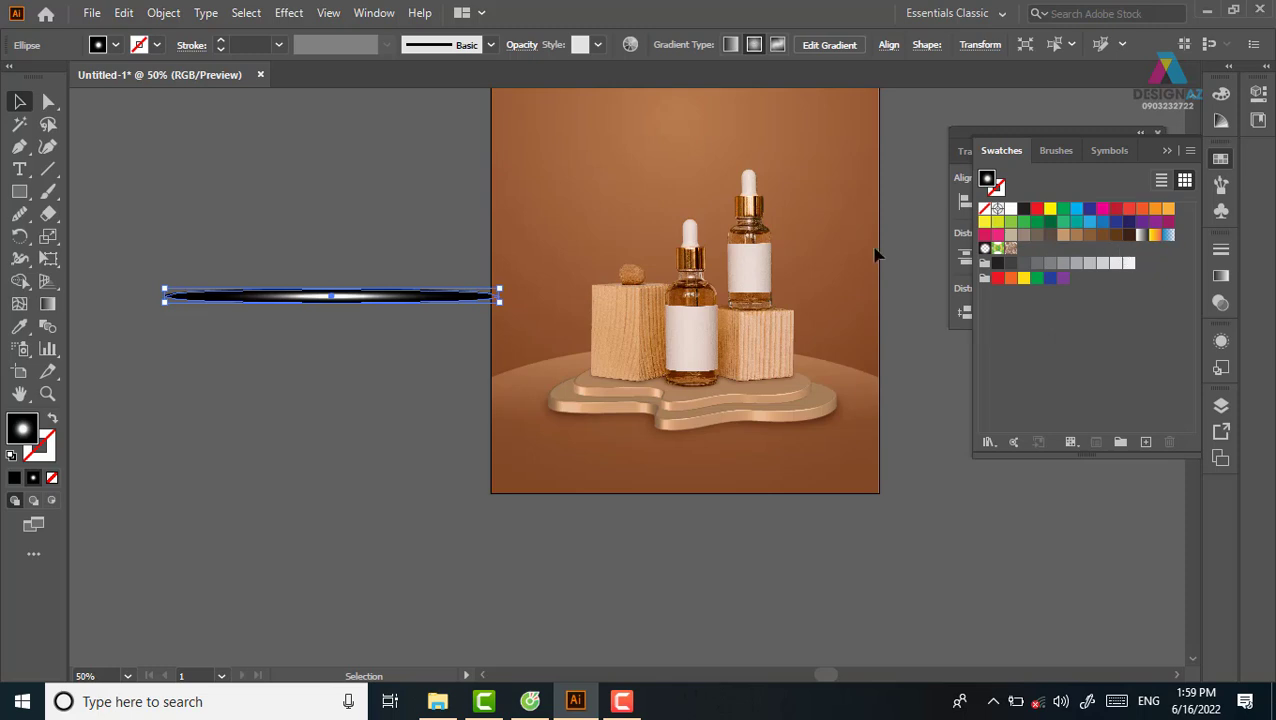
{"action": "left_click", "coordinate": [163, 13]}
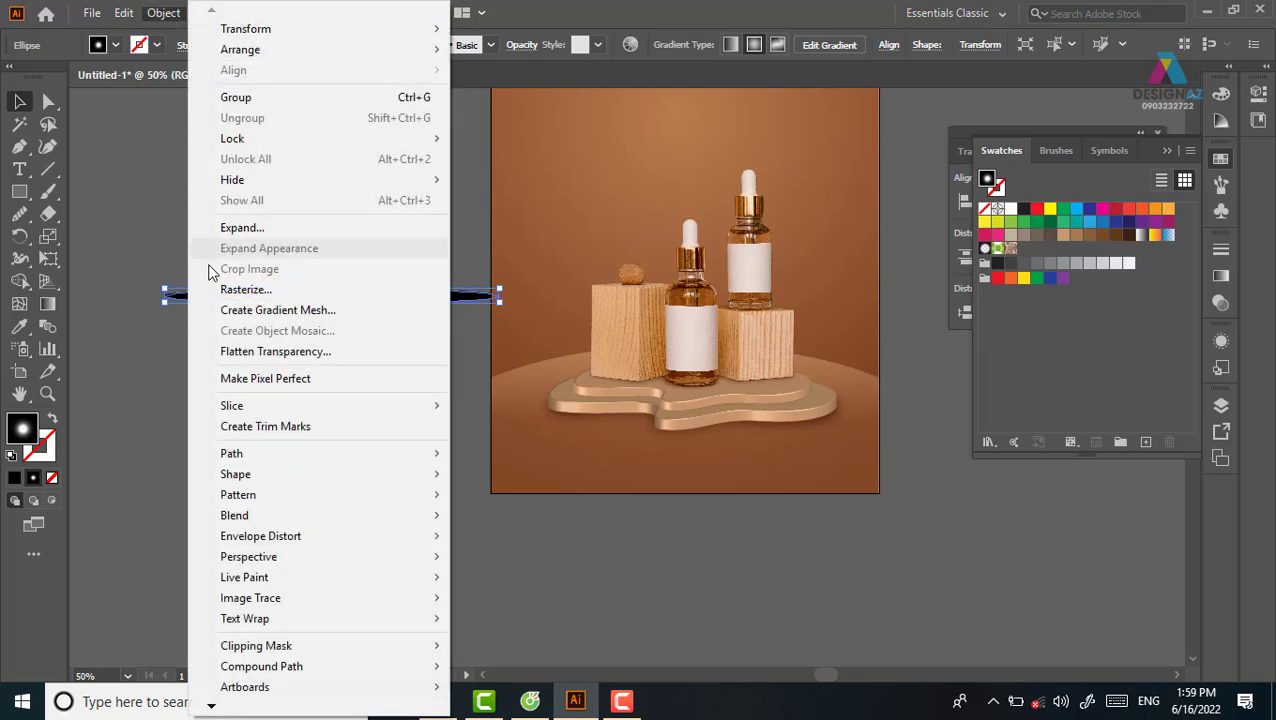
{"action": "left_click", "coordinate": [232, 291]}
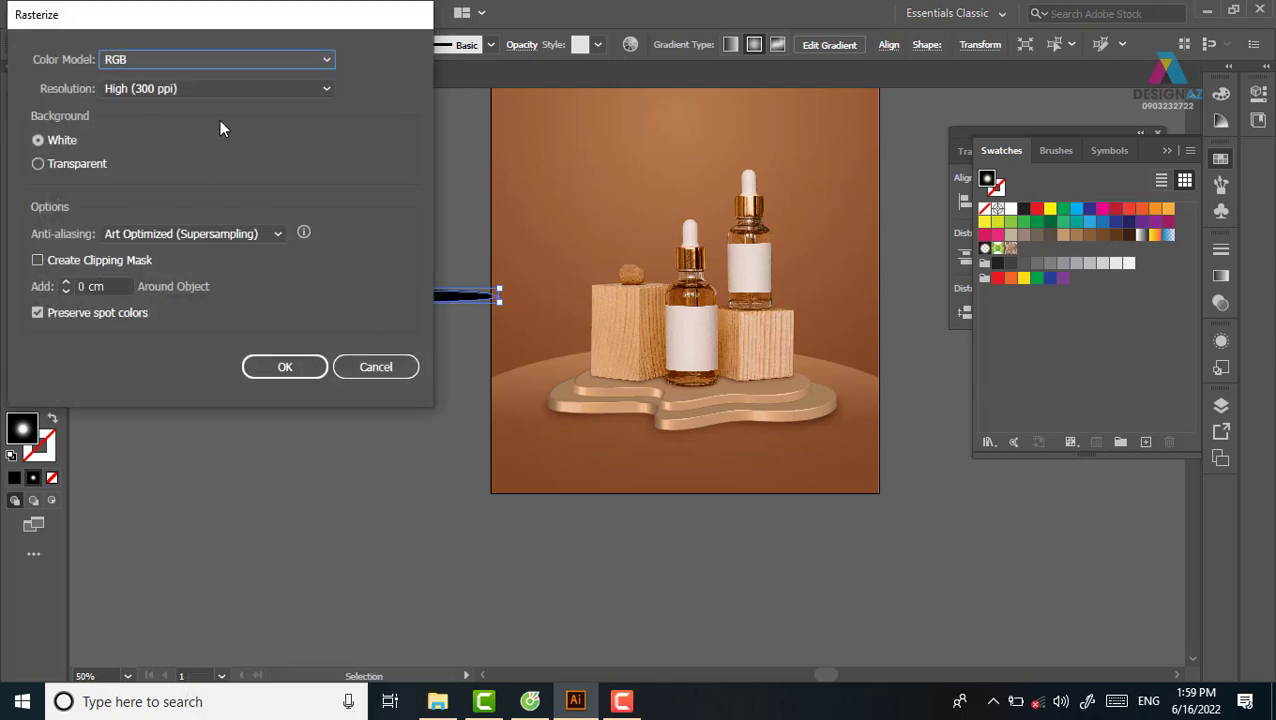
{"action": "left_click", "coordinate": [291, 367]}
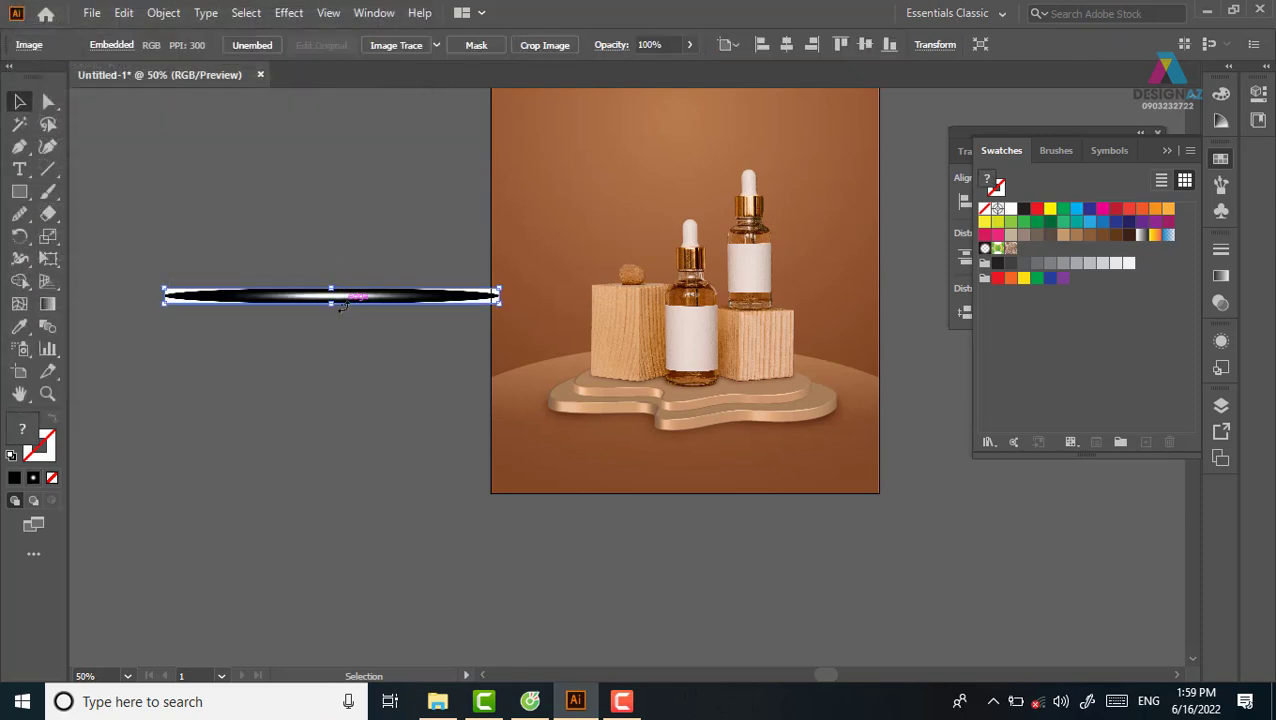
{"action": "left_click", "coordinate": [338, 372]}
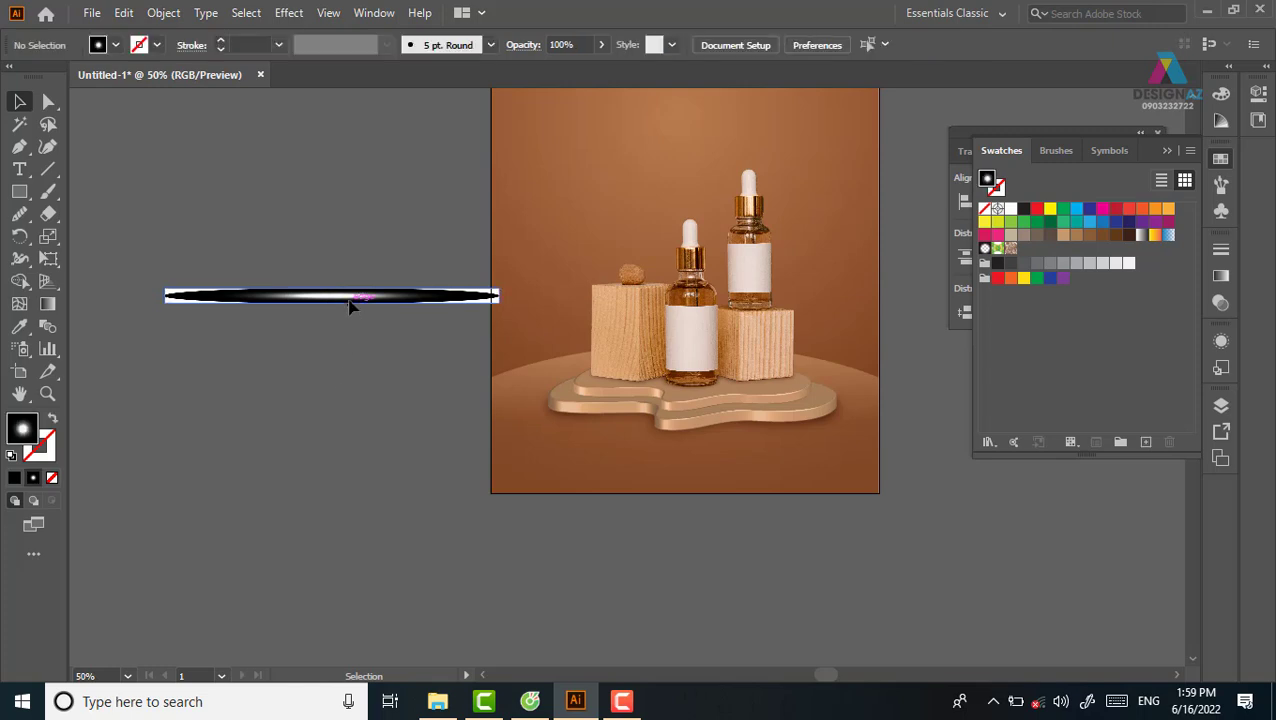
{"action": "left_click", "coordinate": [347, 300]}
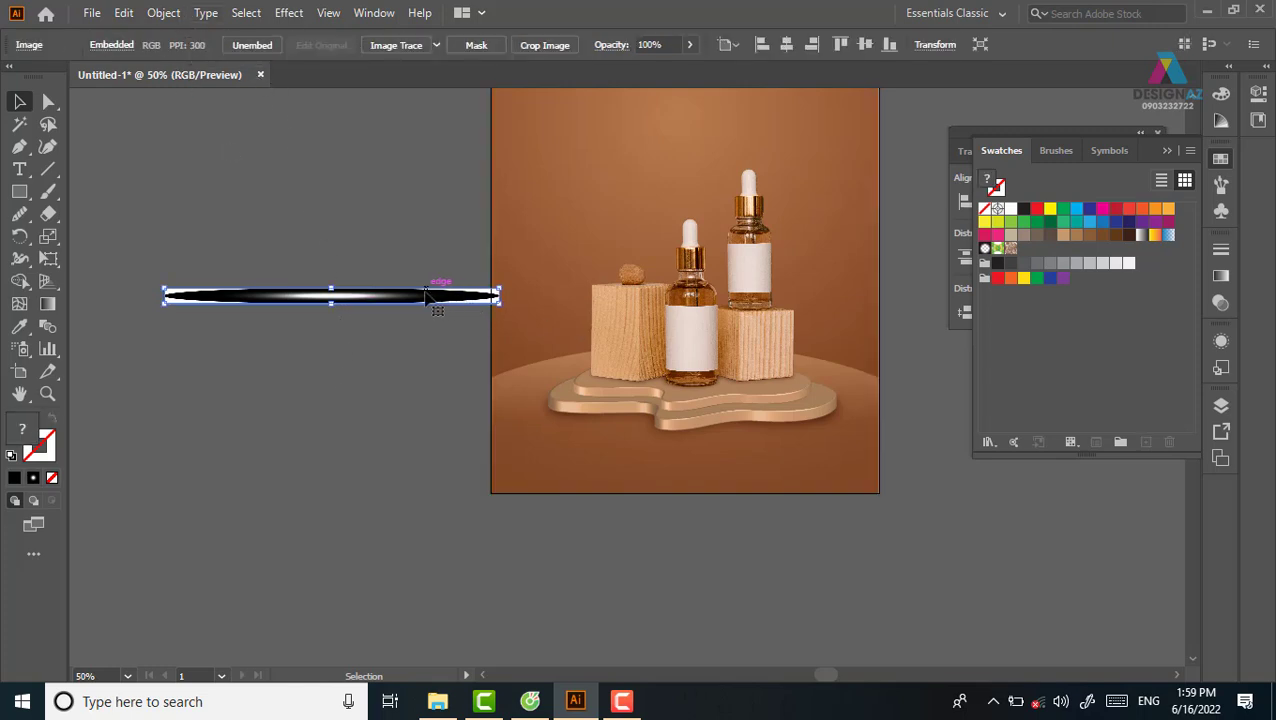
{"action": "key", "text": "ctrl+z"}
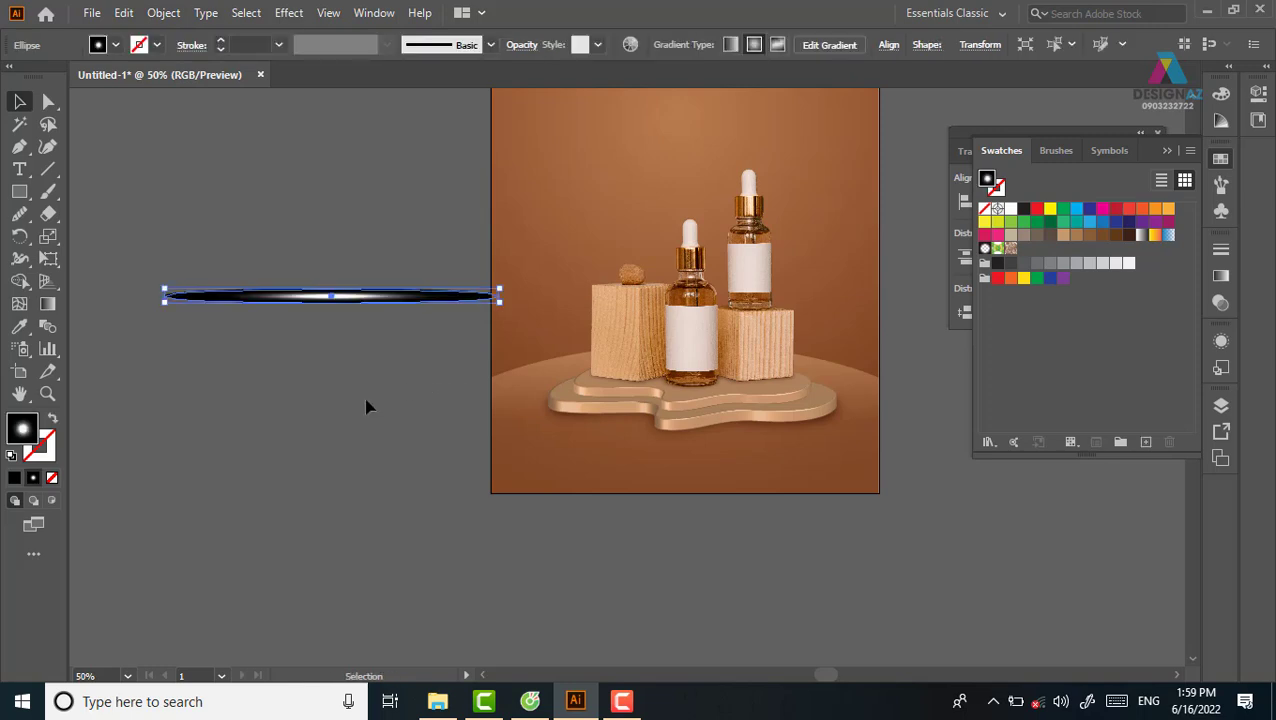
{"action": "left_click", "coordinate": [365, 405]}
{"action": "key", "text": "m"}
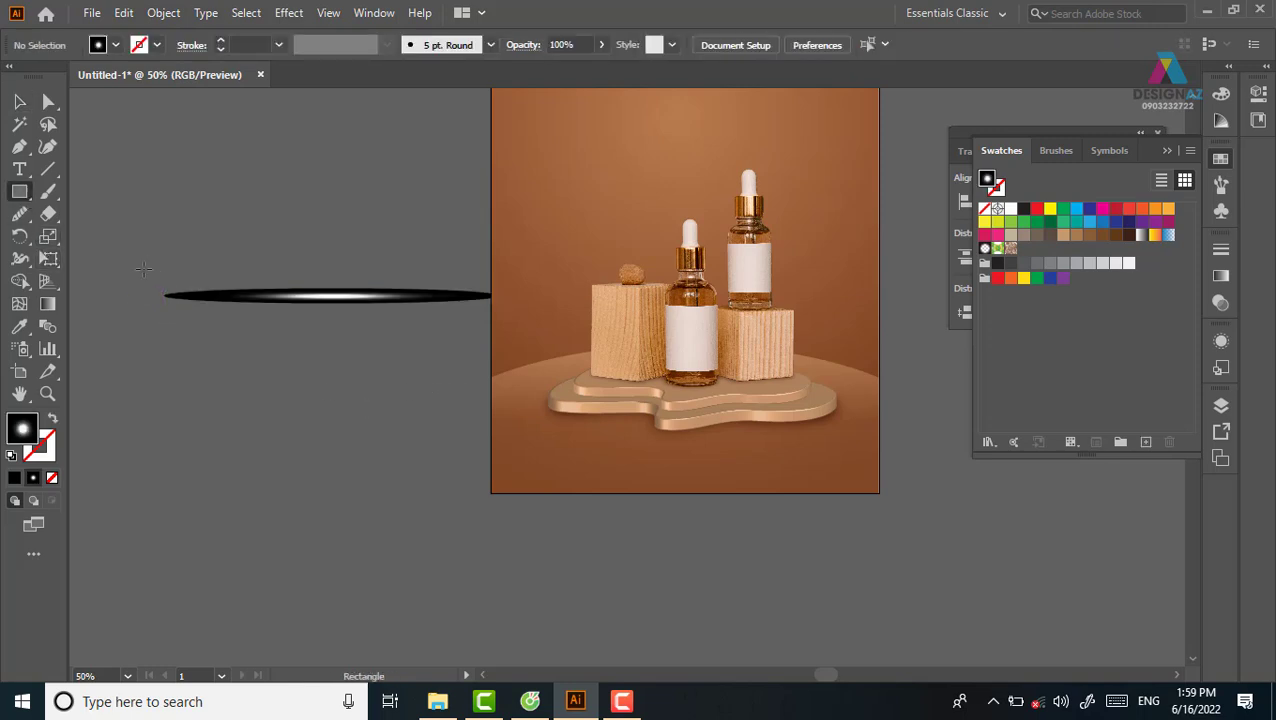
Step: Draw a rectangle over the light streak and fill it with black #000000
{"action": "left_click_drag", "start_coordinate": [143, 268], "coordinate": [499, 317]}
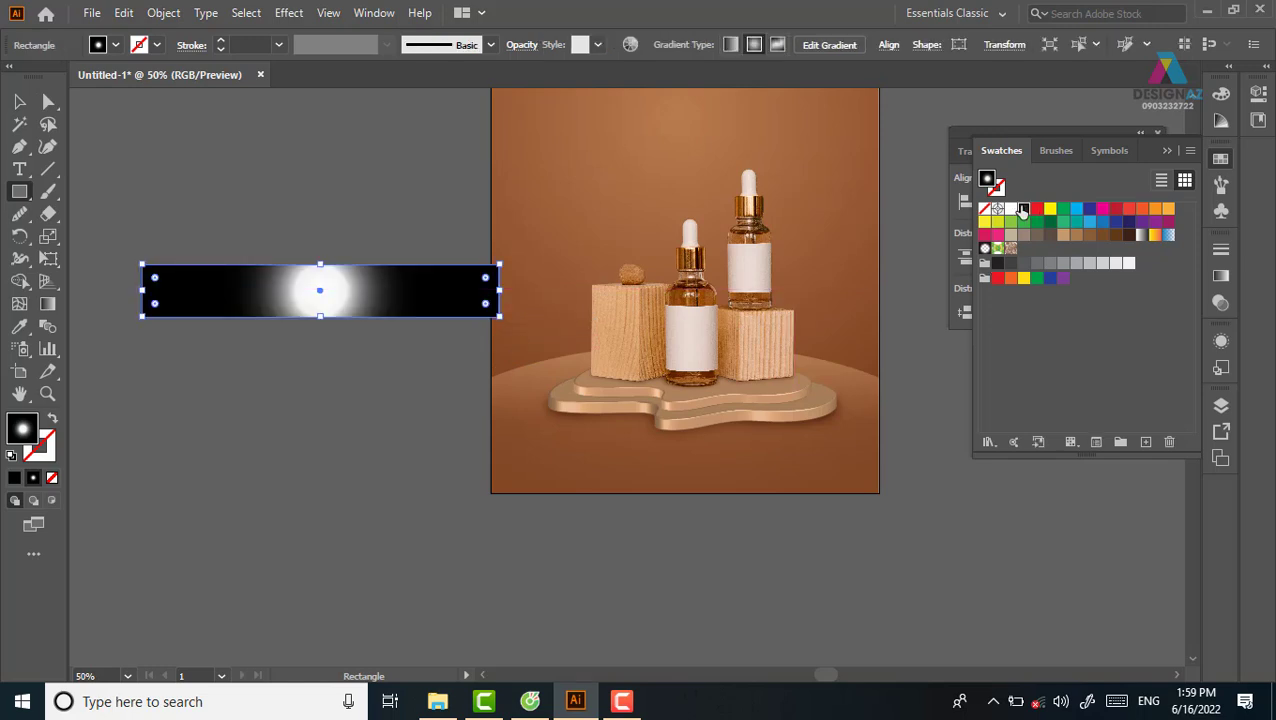
{"action": "left_click", "coordinate": [1022, 209]}
{"action": "double_click", "coordinate": [27, 428]}
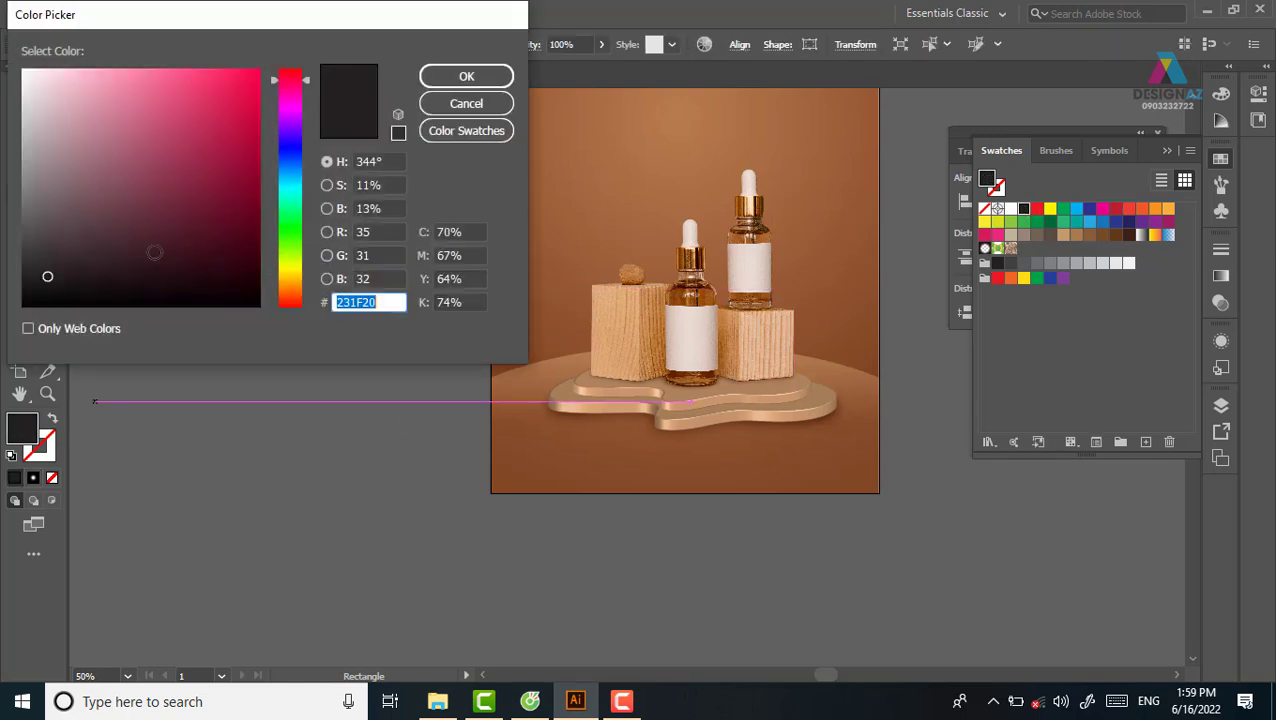
{"action": "type", "text": "000000"}
{"action": "left_click", "coordinate": [466, 77]}
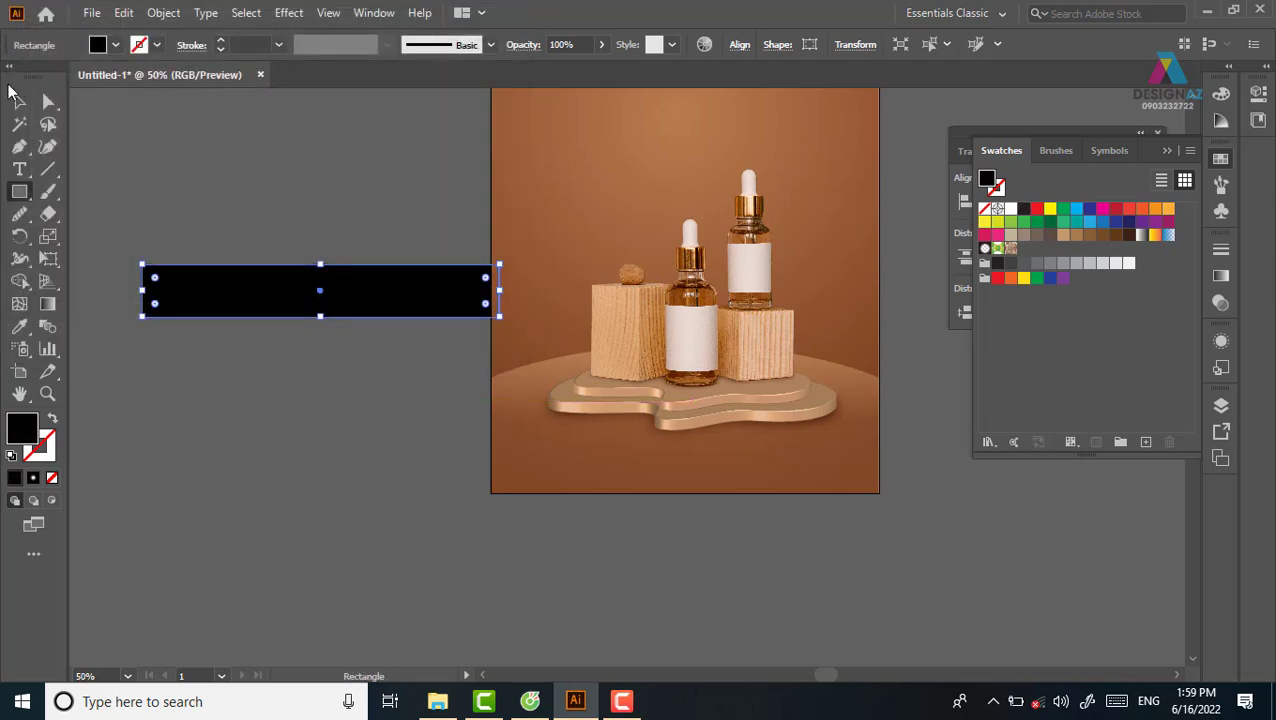
Step: Set the glow ellipse's blend mode back to Normal and nudge it up-left
{"action": "left_click", "coordinate": [19, 101]}
{"action": "left_click", "coordinate": [395, 162]}
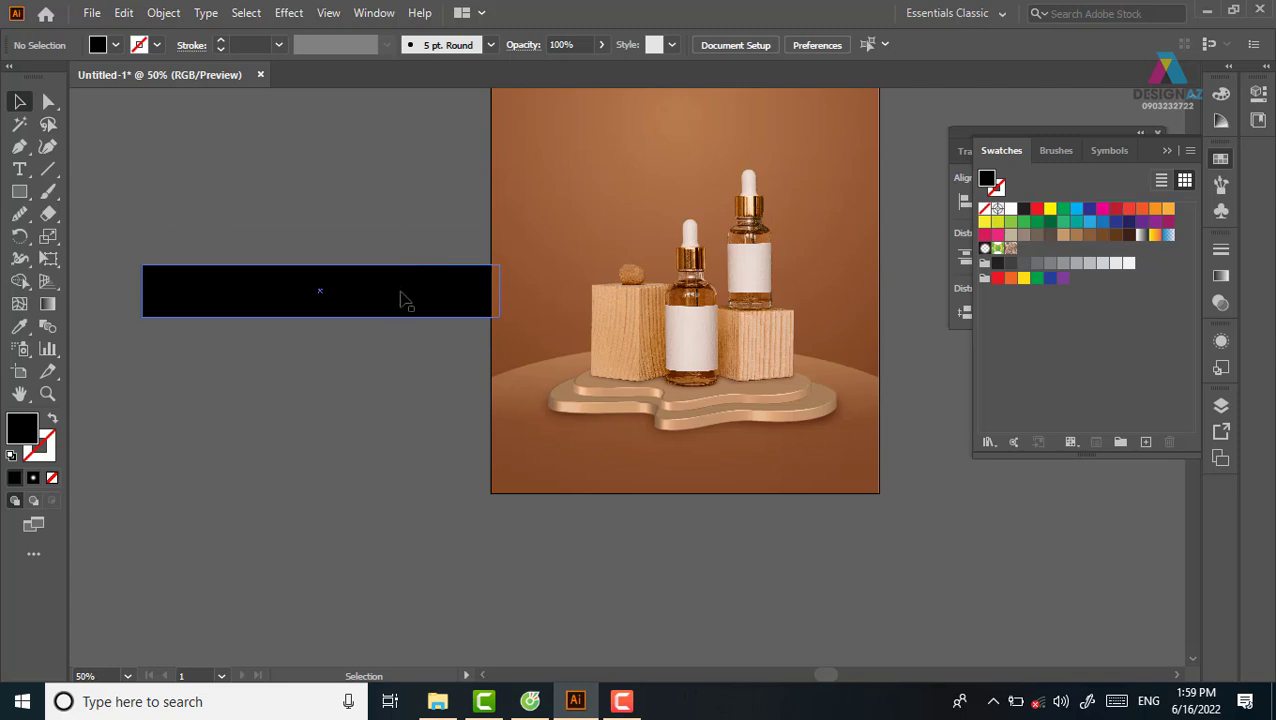
{"action": "left_click", "coordinate": [402, 296]}
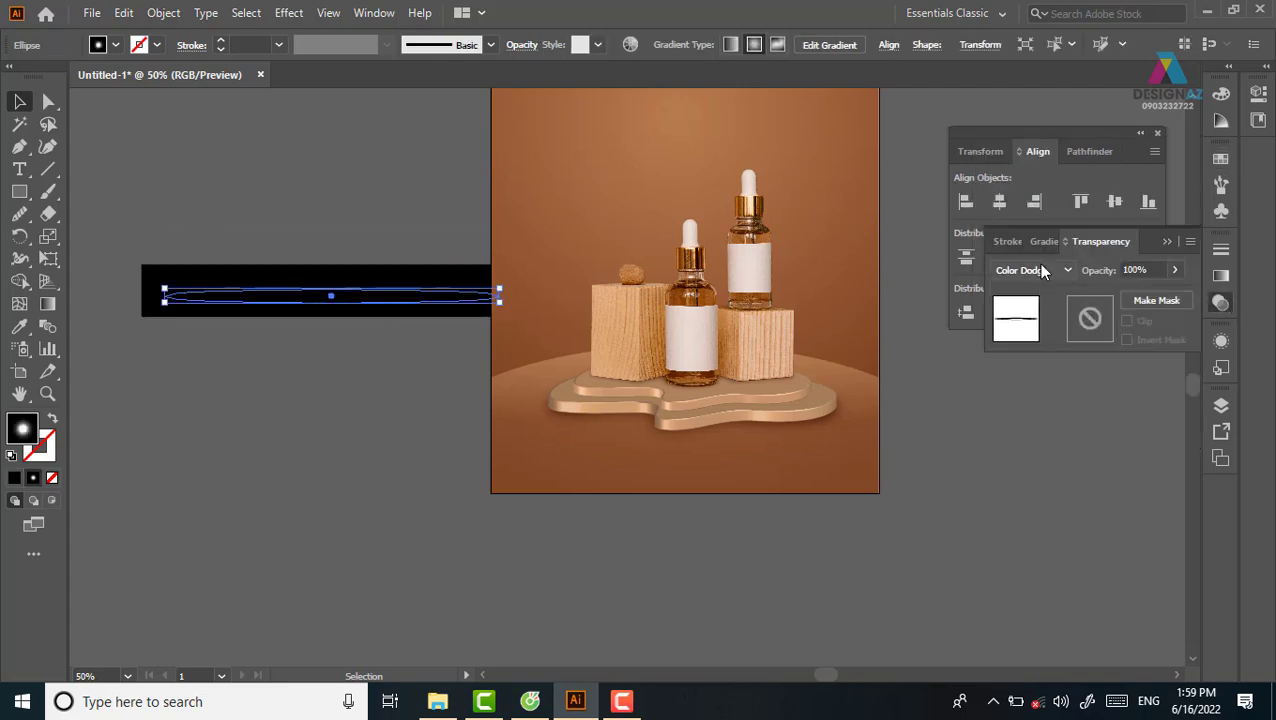
{"action": "left_click", "coordinate": [1038, 268]}
{"action": "left_click", "coordinate": [1005, 291]}
{"action": "left_click", "coordinate": [283, 222]}
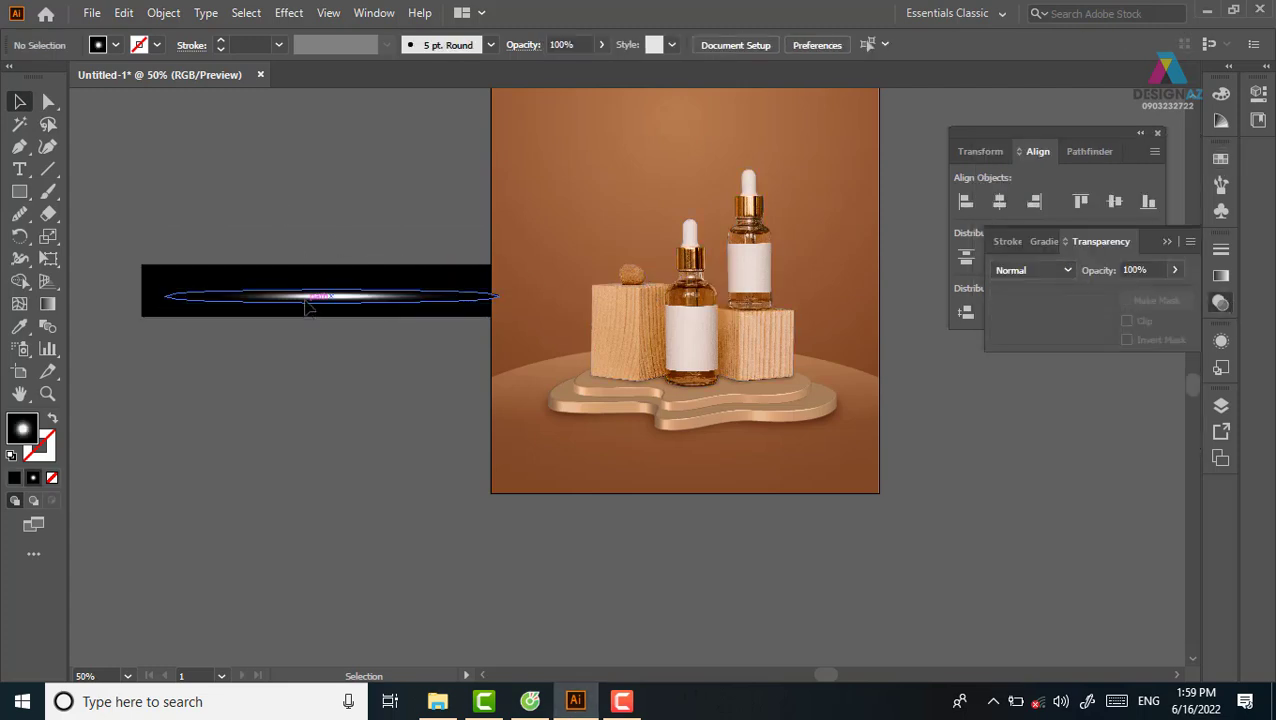
{"action": "left_click_drag", "start_coordinate": [302, 298], "coordinate": [287, 292]}
{"action": "left_click", "coordinate": [358, 205]}
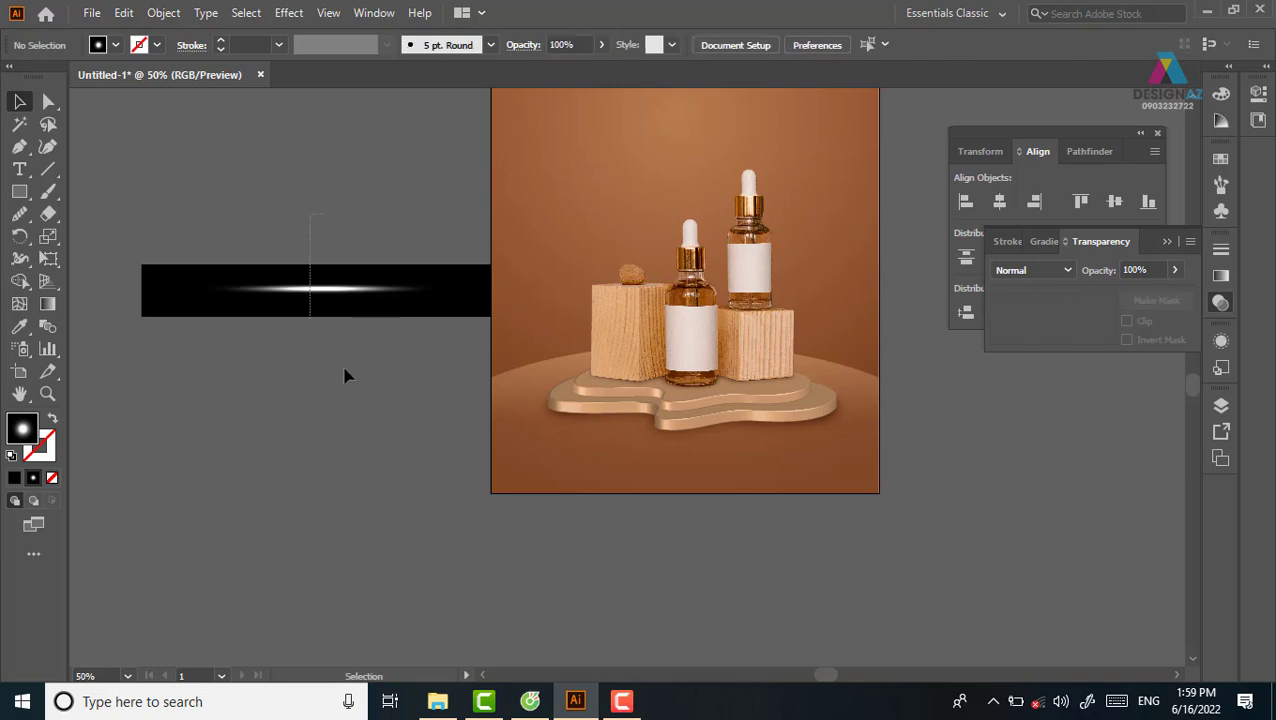
Step: Select all and rasterize the black bar and glow into one image
{"action": "key", "text": "ctrl+a"}
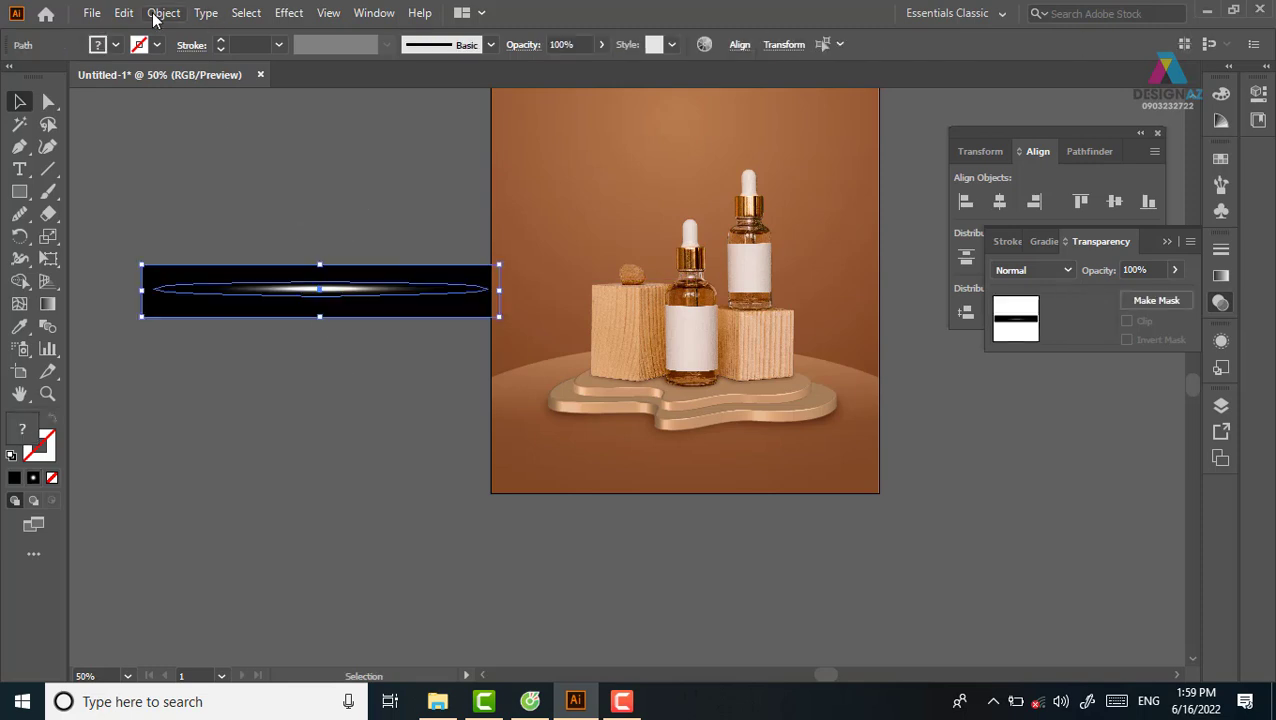
{"action": "left_click", "coordinate": [163, 12]}
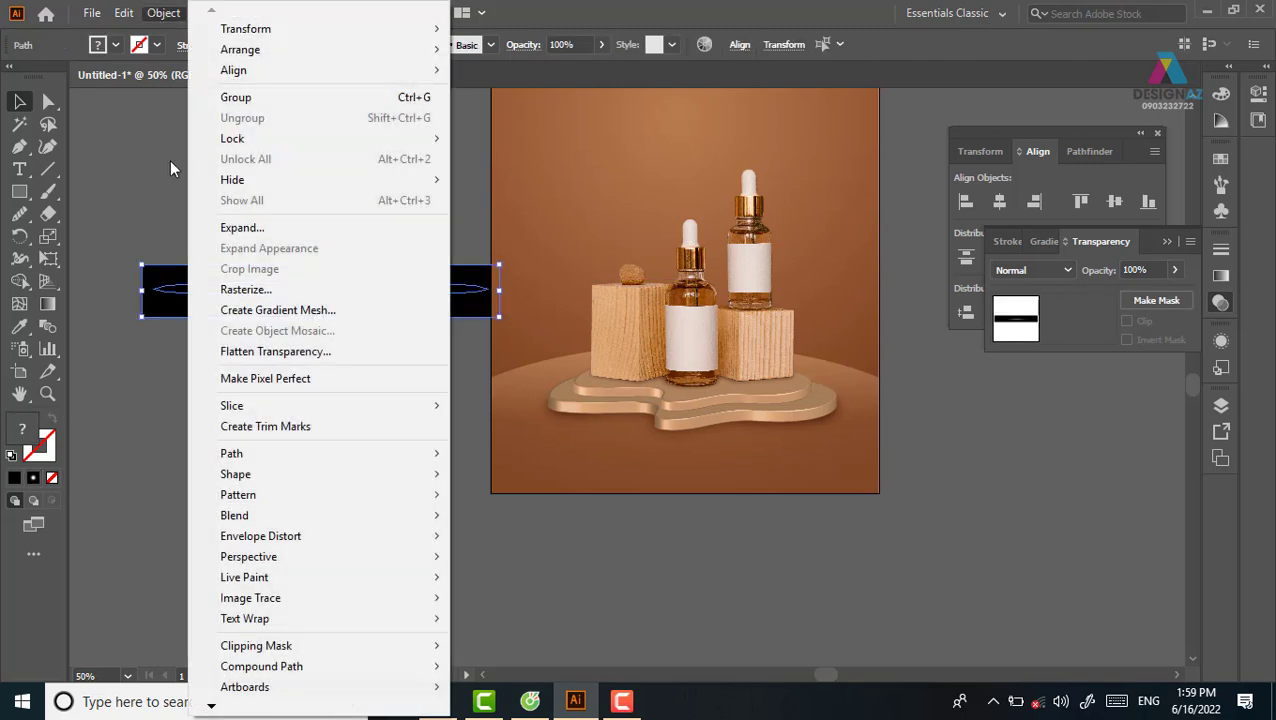
{"action": "left_click", "coordinate": [241, 290]}
{"action": "left_click", "coordinate": [310, 365]}
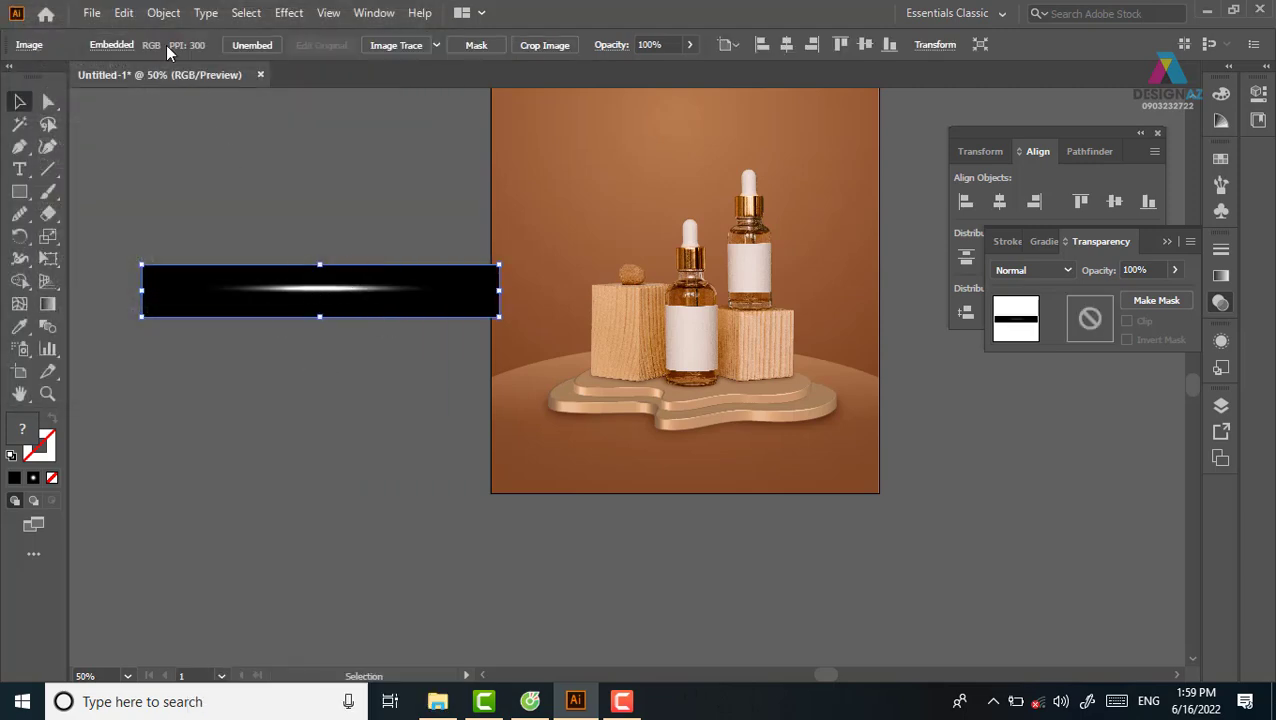
{"action": "left_click", "coordinate": [163, 12]}
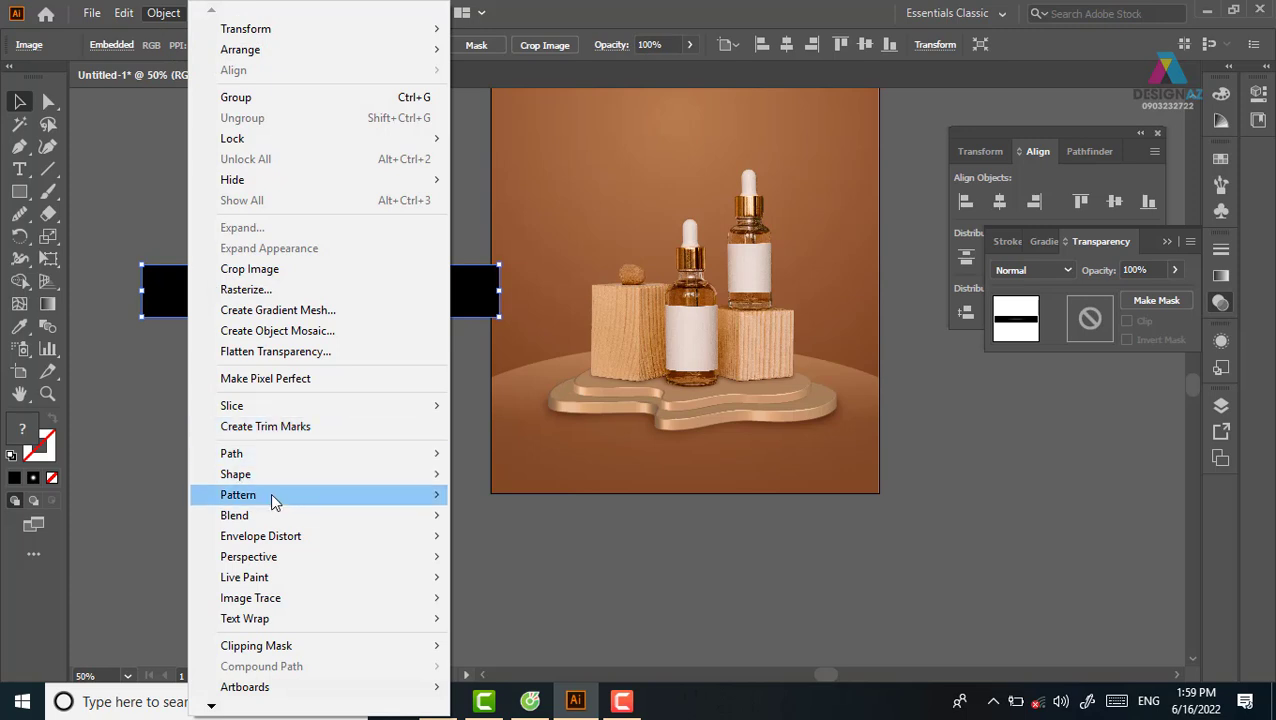
{"action": "mouse_move", "coordinate": [260, 536]}
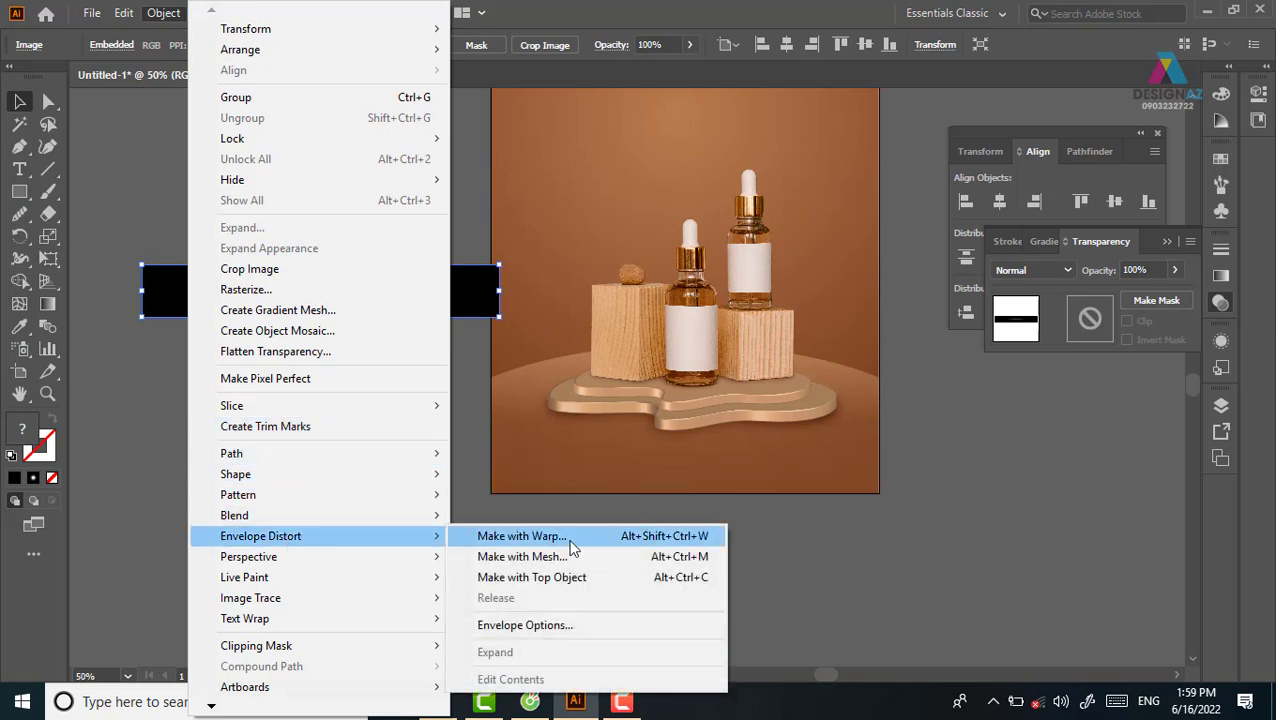
Step: Warp the rasterized bar into a 50% Arc, move it over the bottles, and set Color Dodge
{"action": "left_click", "coordinate": [570, 541]}
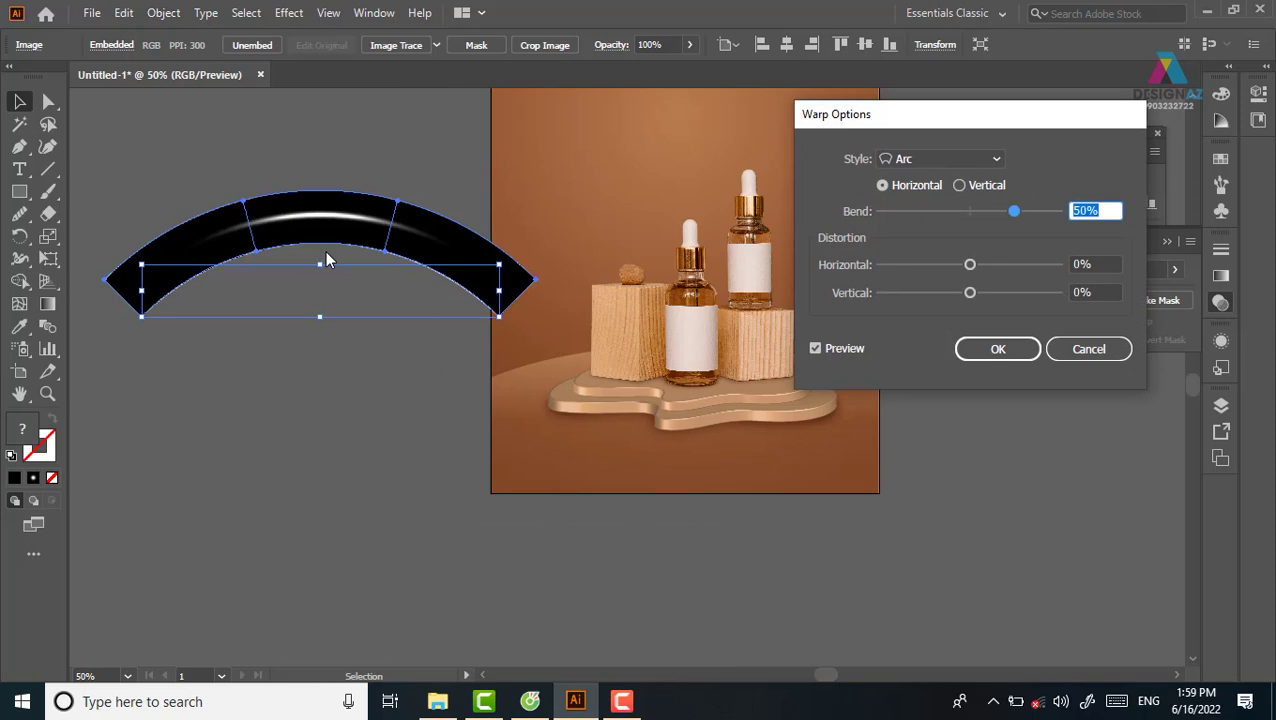
{"action": "left_click", "coordinate": [998, 350]}
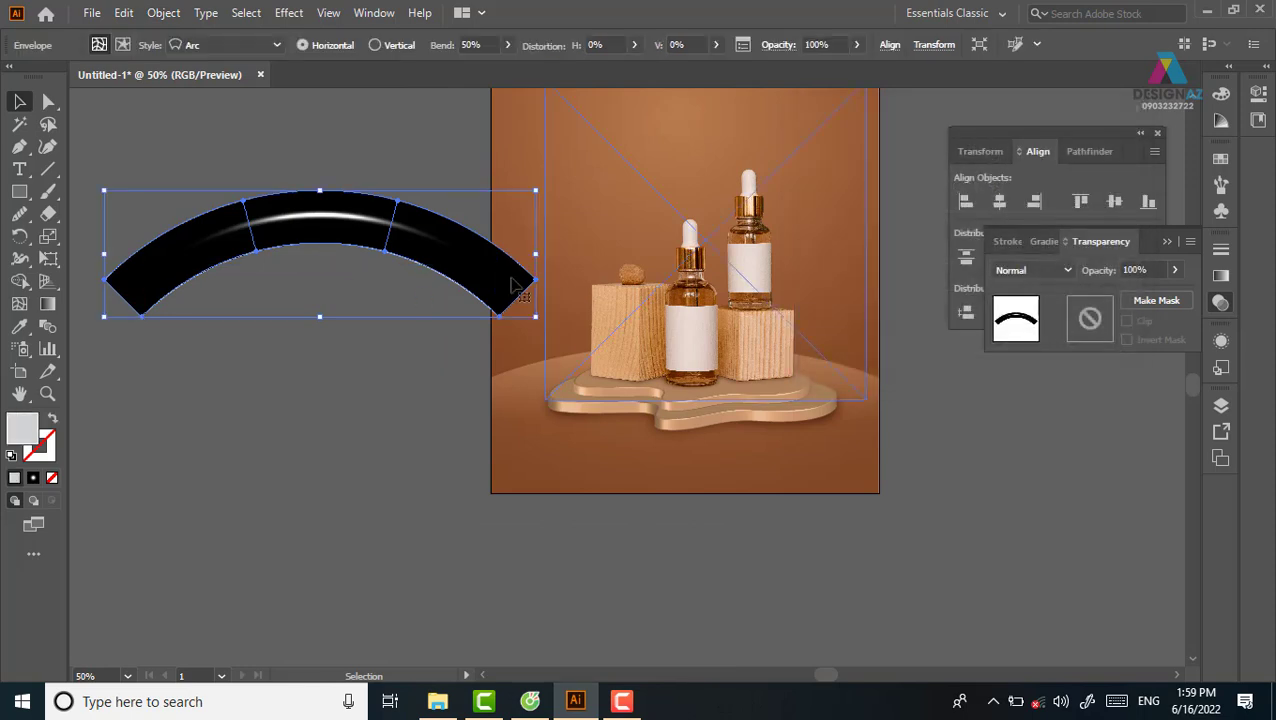
{"action": "mouse_move", "coordinate": [411, 245]}
{"action": "left_mouse_down"}
{"action": "mouse_move", "coordinate": [726, 360]}
{"action": "mouse_move", "coordinate": [770, 362]}
{"action": "left_mouse_up"}
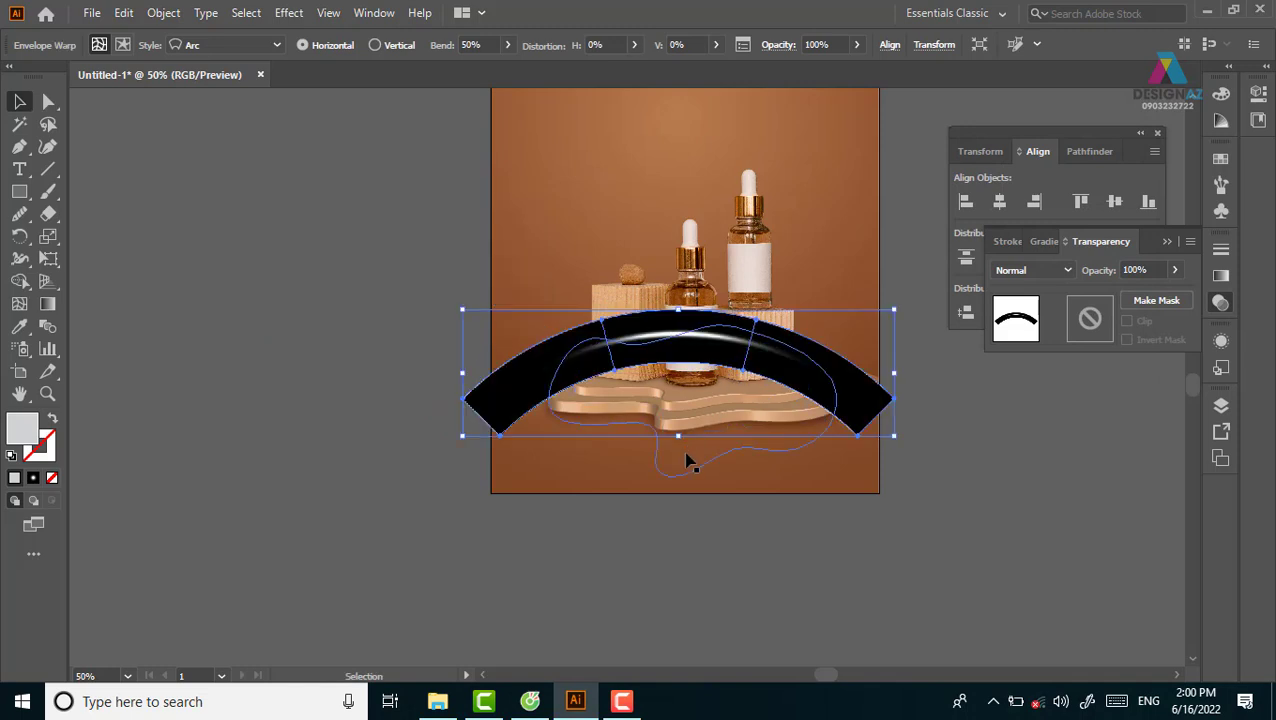
{"action": "left_click", "coordinate": [1052, 272]}
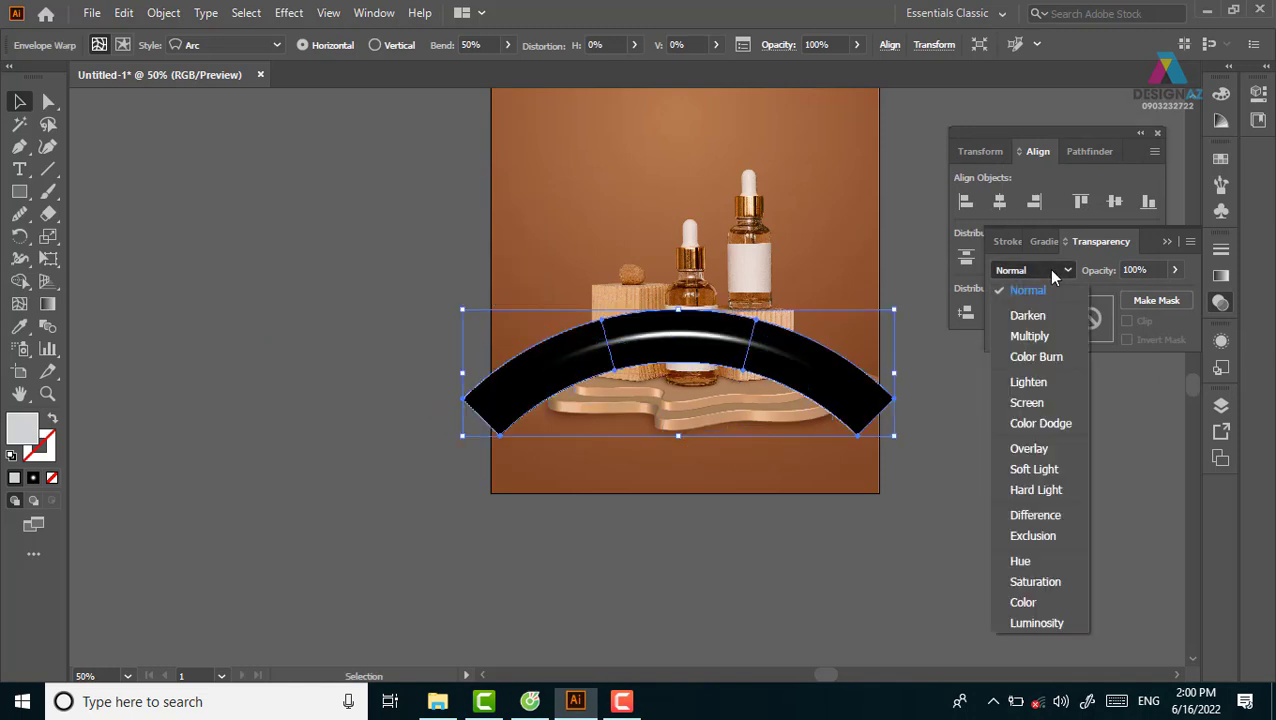
{"action": "left_click", "coordinate": [1042, 423]}
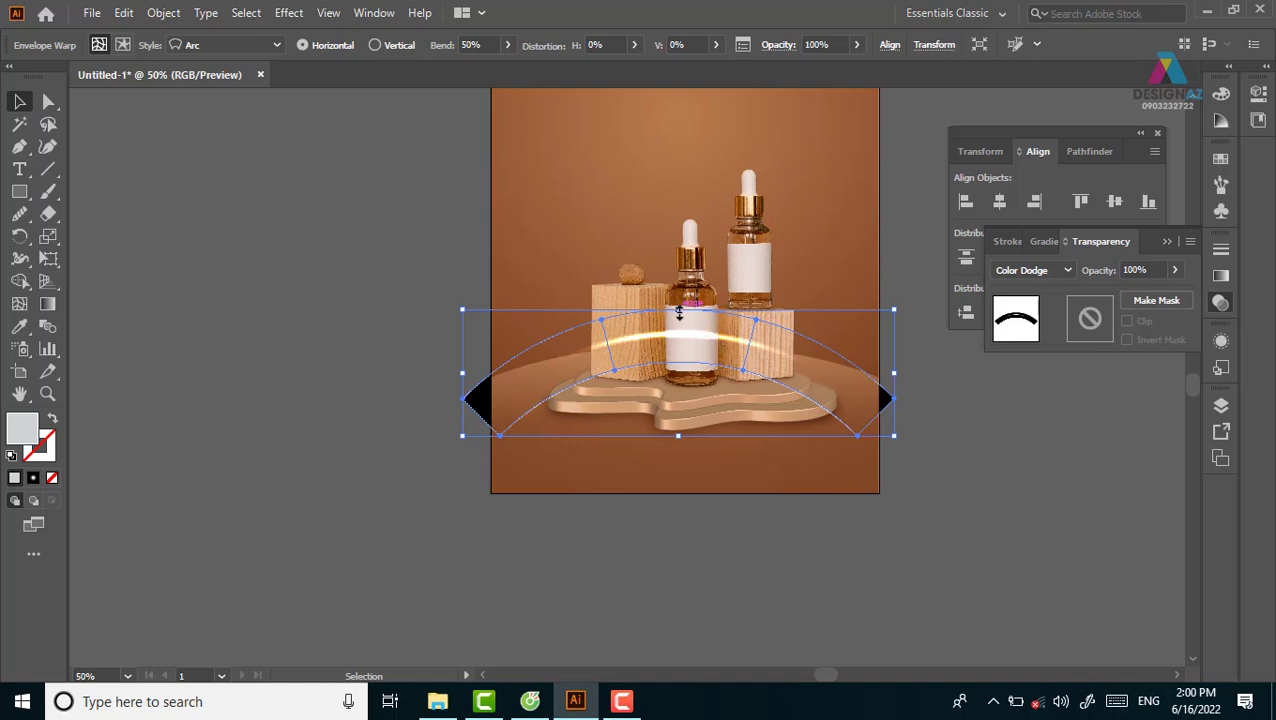
Step: Flatten and widen the glowing arc, then raise it across the bottles
{"action": "left_click_drag", "start_coordinate": [678, 310], "coordinate": [684, 372]}
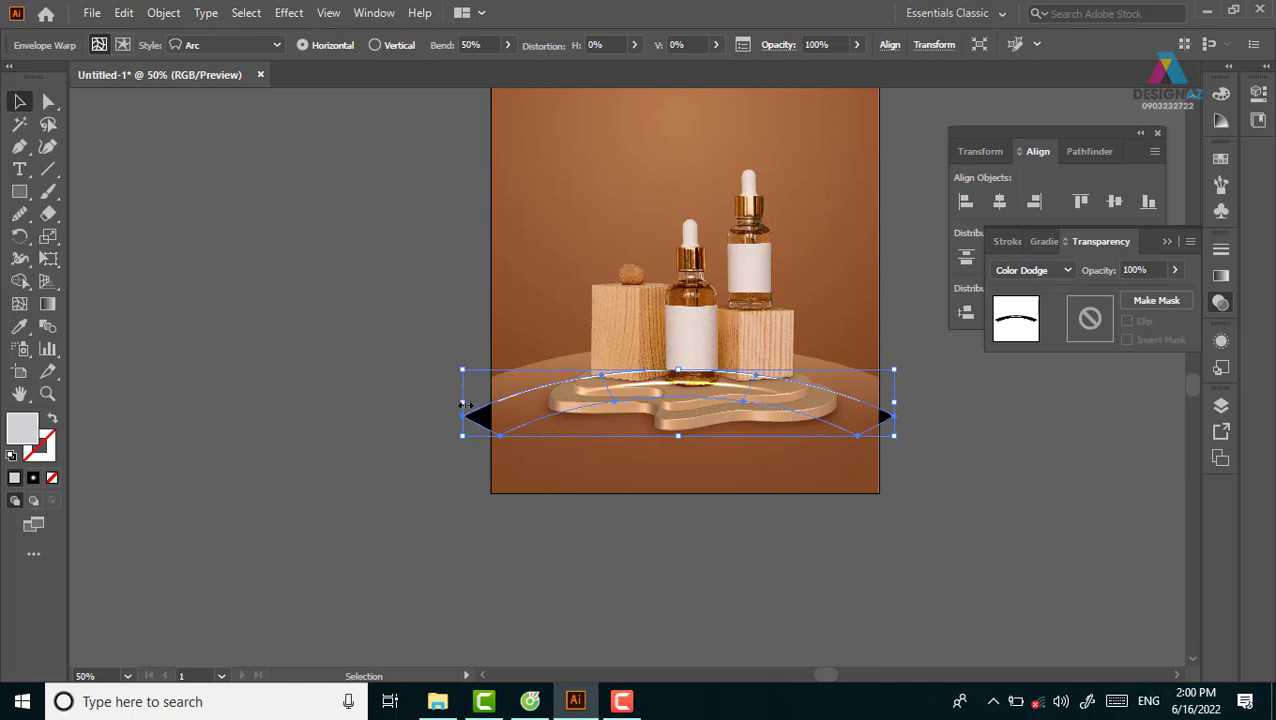
{"action": "left_click_drag", "start_coordinate": [464, 404], "coordinate": [425, 403]}
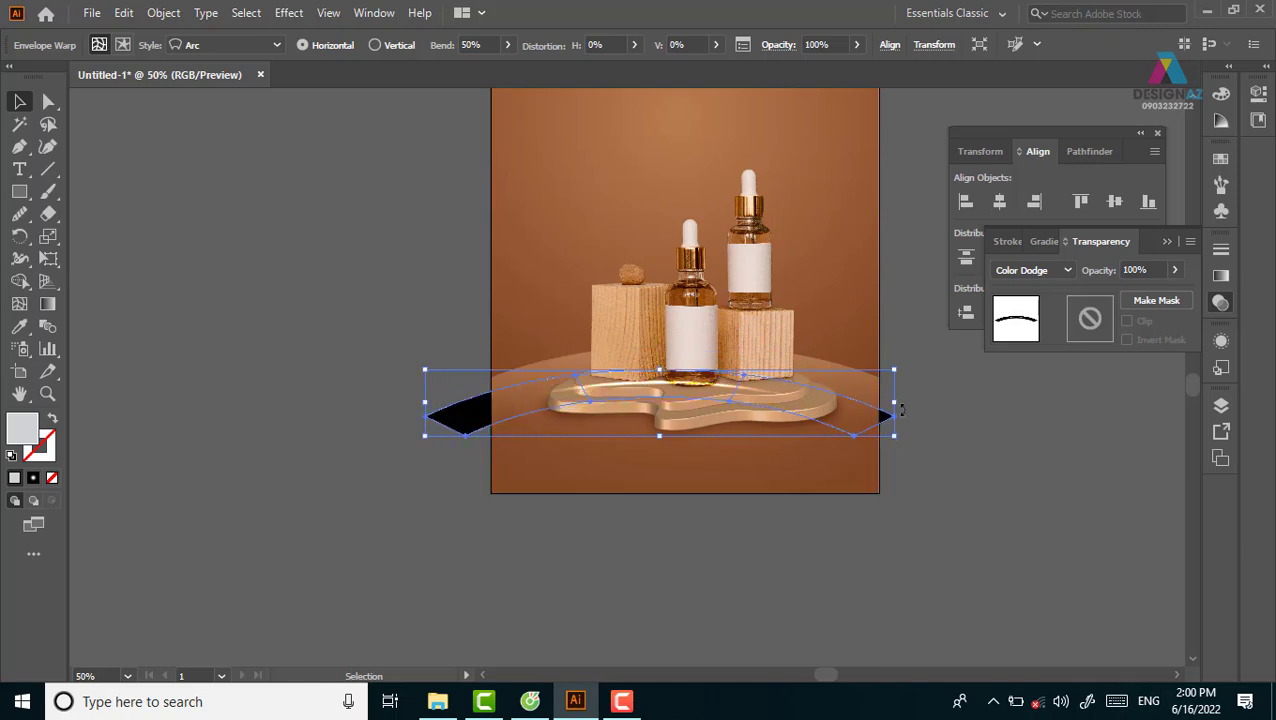
{"action": "left_click_drag", "start_coordinate": [897, 403], "coordinate": [939, 403]}
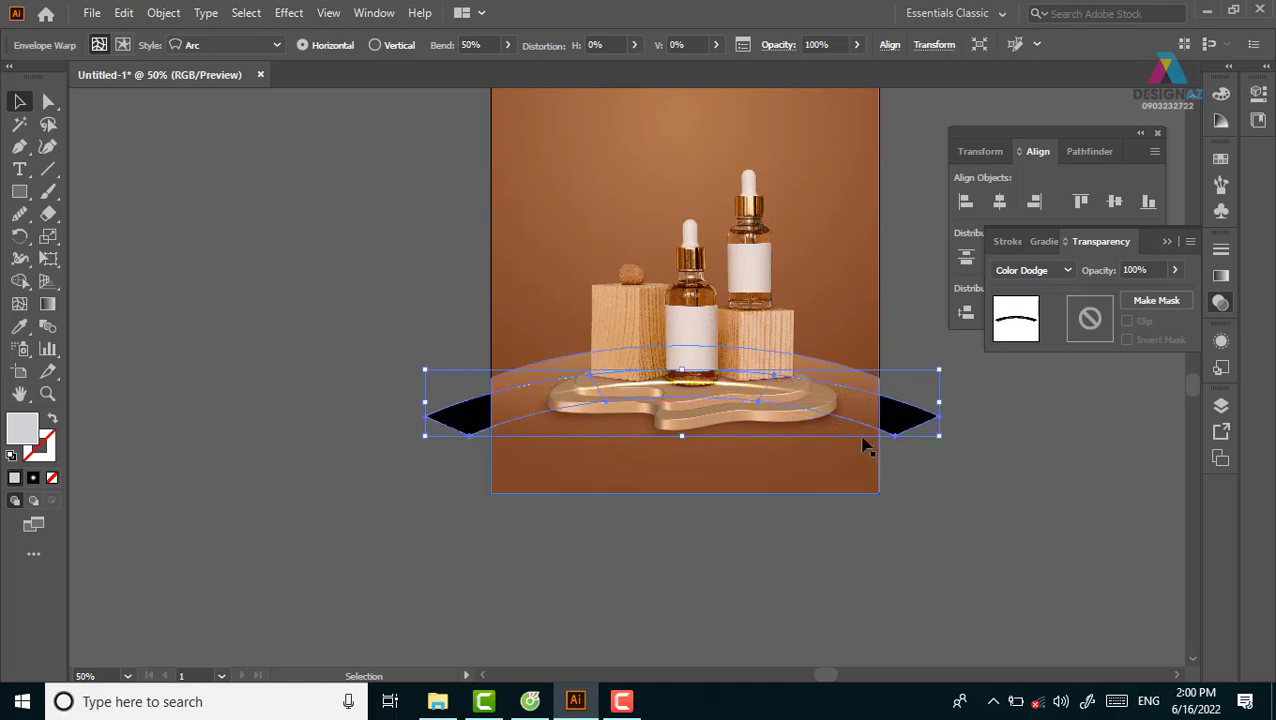
{"action": "left_click_drag", "start_coordinate": [846, 407], "coordinate": [862, 380]}
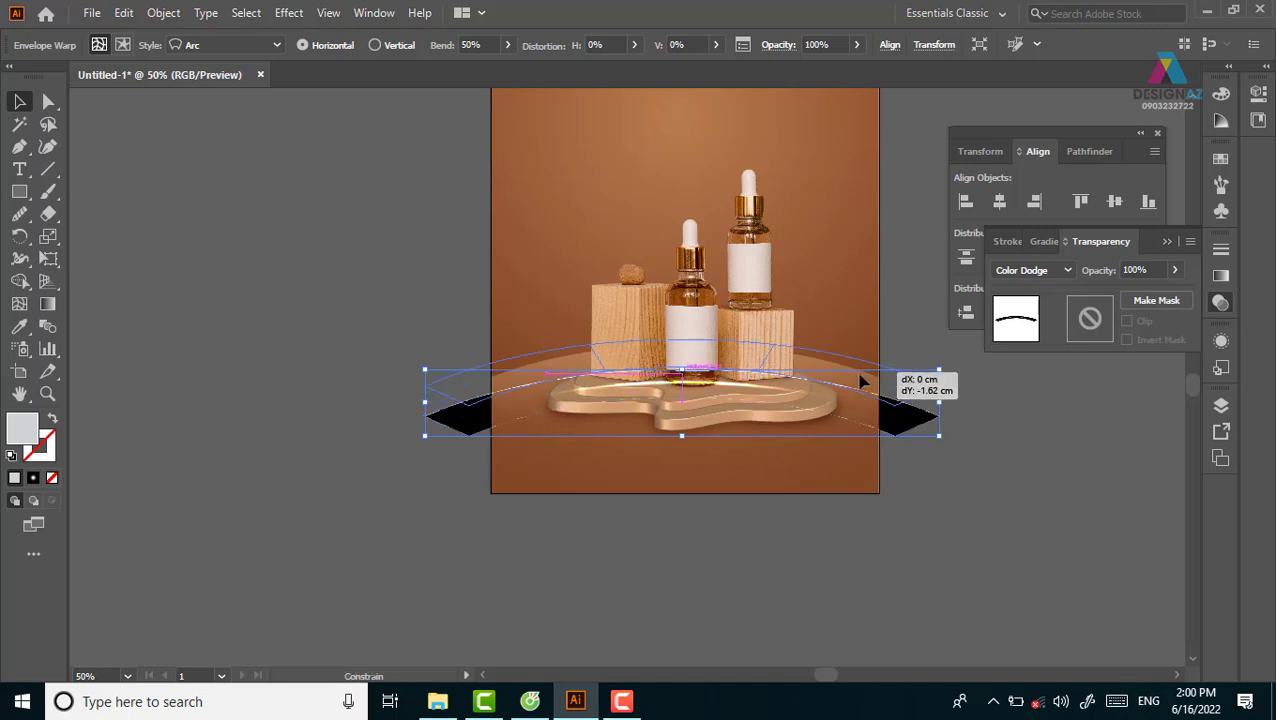
{"action": "key", "text": "Up"}
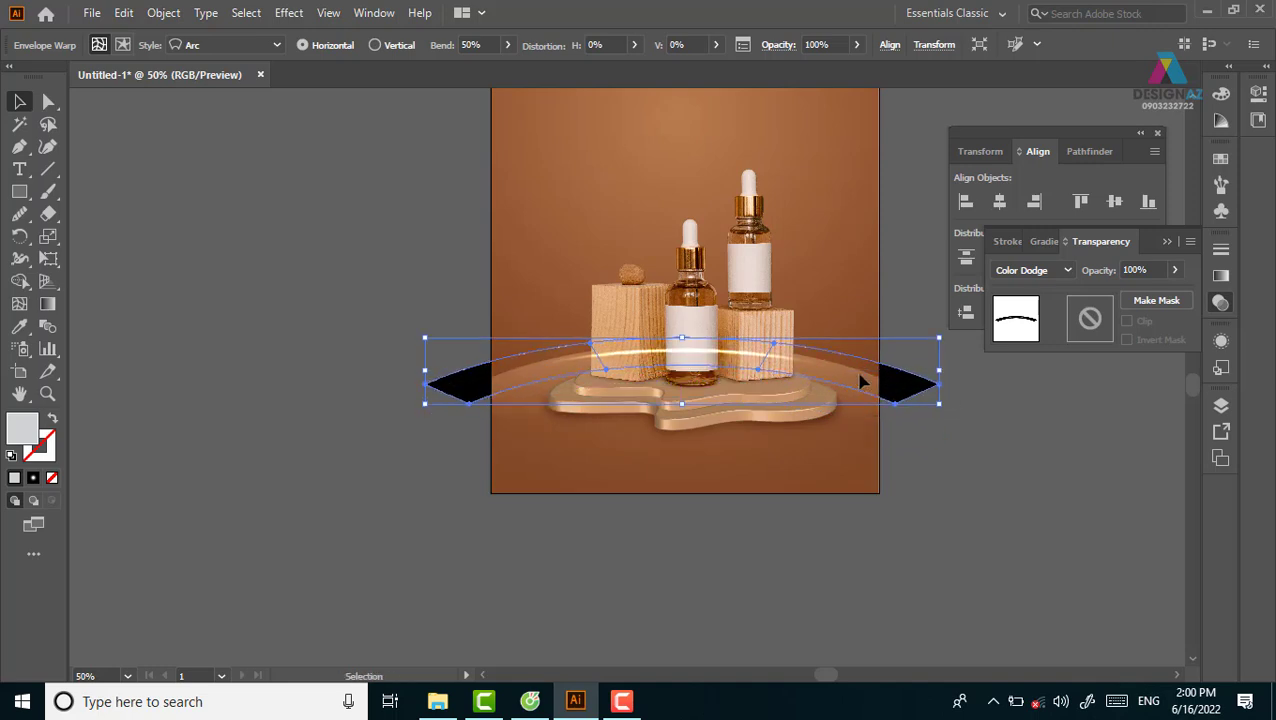
{"action": "key", "text": "Up"}
{"action": "key", "text": "Up"}
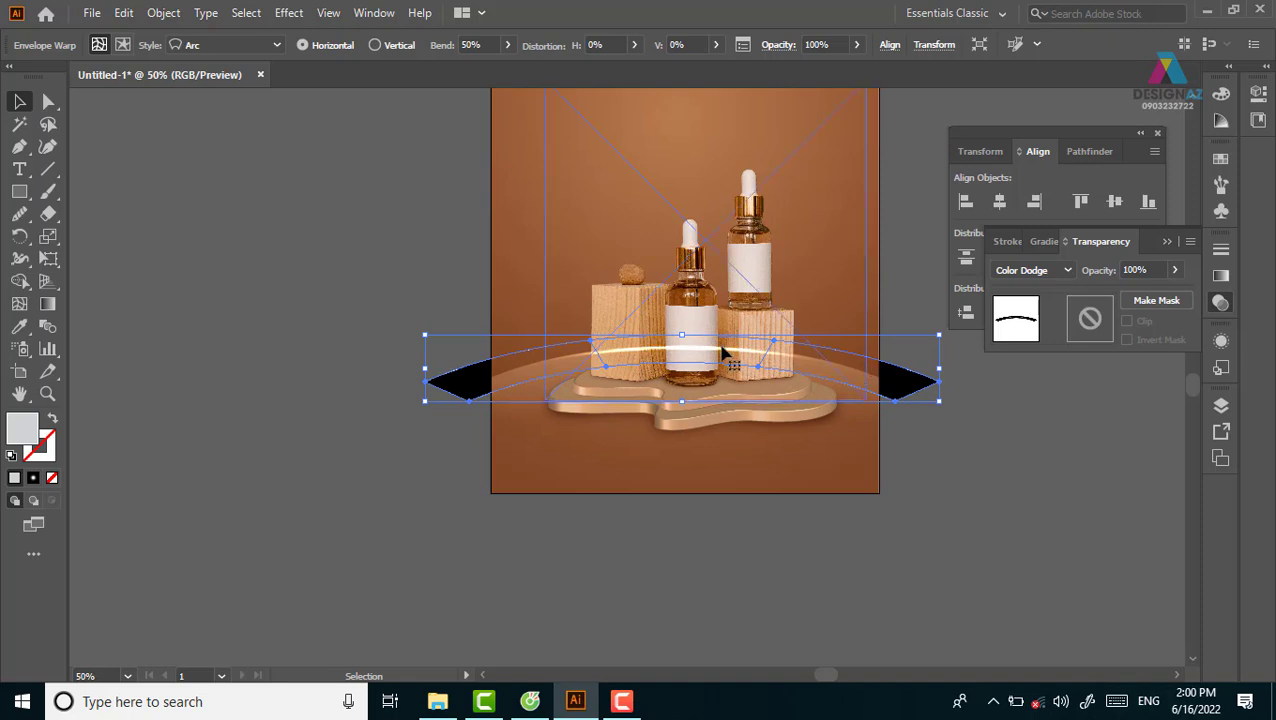
Step: Fine-tune the arc's height, scale and position over the bottles' wooden base
{"action": "left_click_drag", "start_coordinate": [681, 335], "coordinate": [684, 297]}
{"action": "key", "text": "Down"}
{"action": "key", "text": "Down"}
{"action": "key", "text": "Down"}
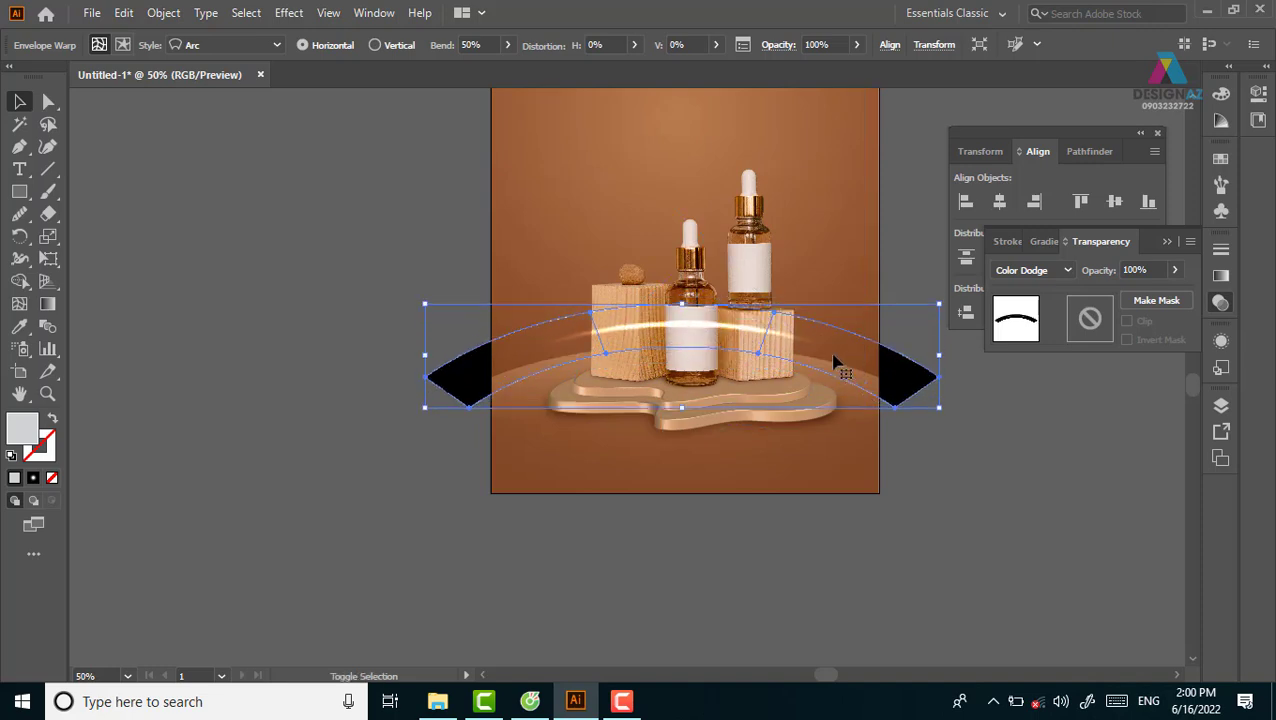
{"action": "key", "text": "Down"}
{"action": "key", "text": "Down"}
{"action": "key", "text": "Down"}
{"action": "key", "text": "Down"}
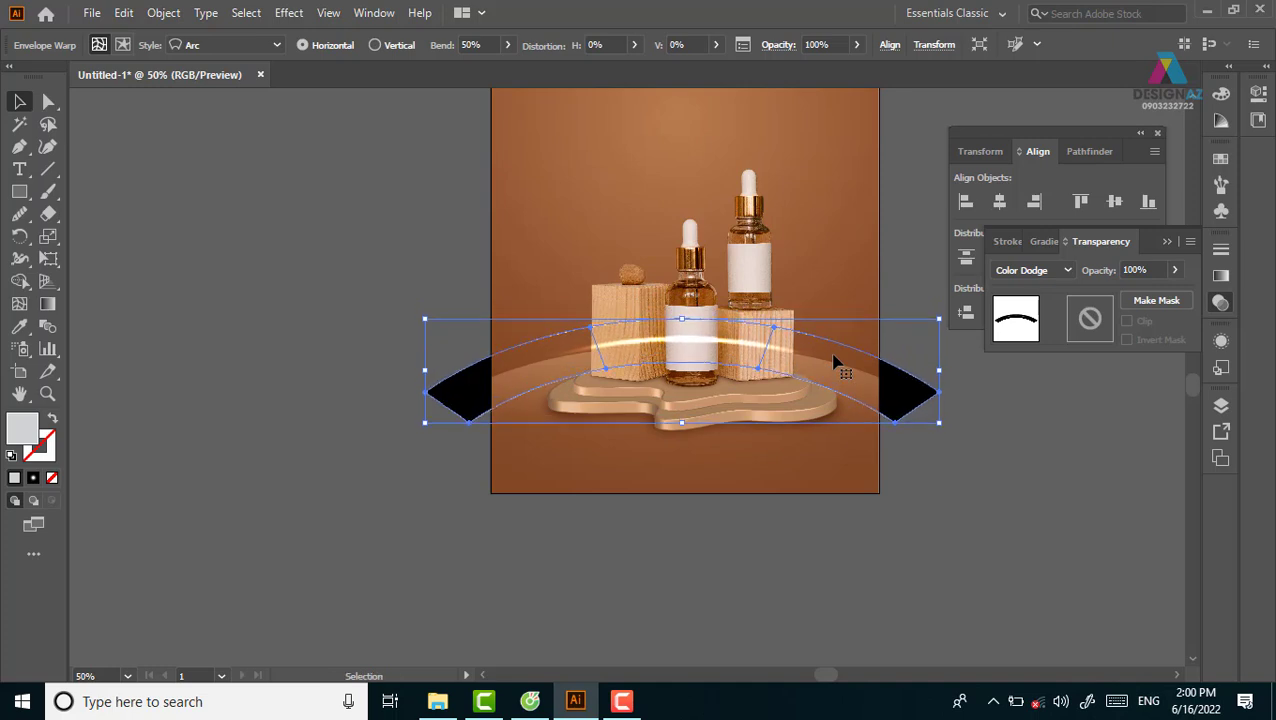
{"action": "key", "text": "Down"}
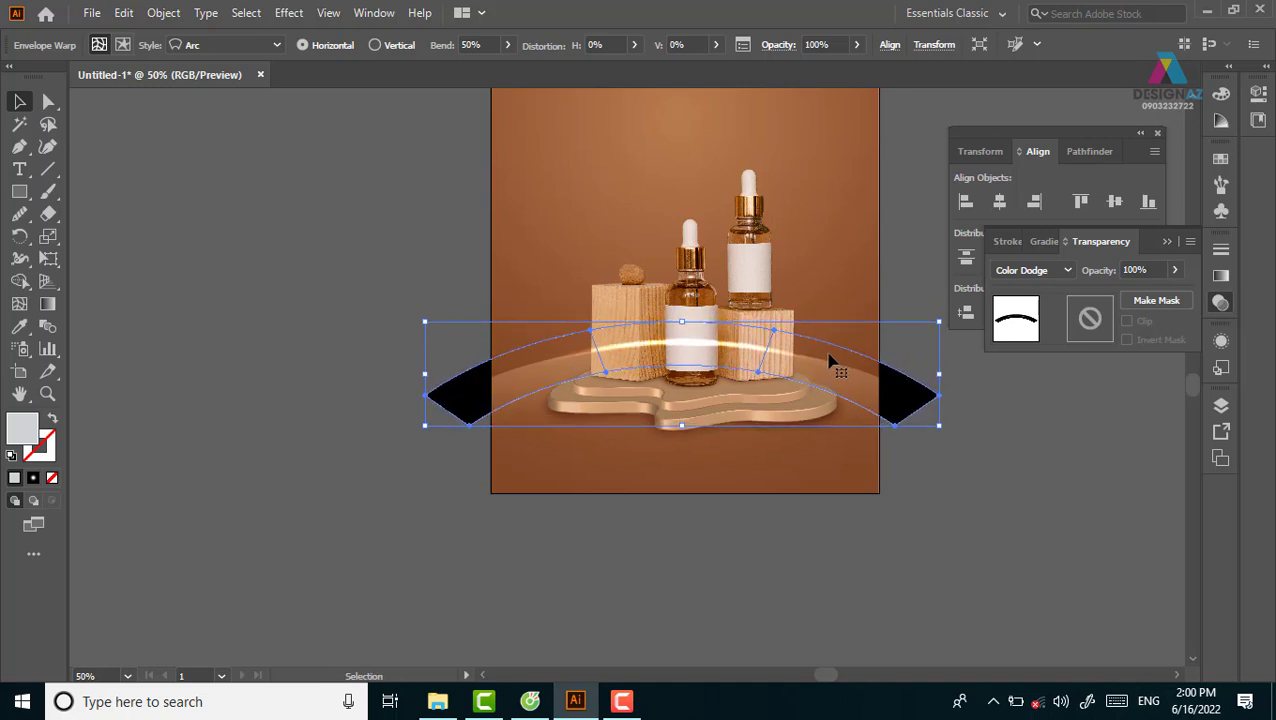
{"action": "left_click_drag", "start_coordinate": [938, 323], "coordinate": [1005, 296]}
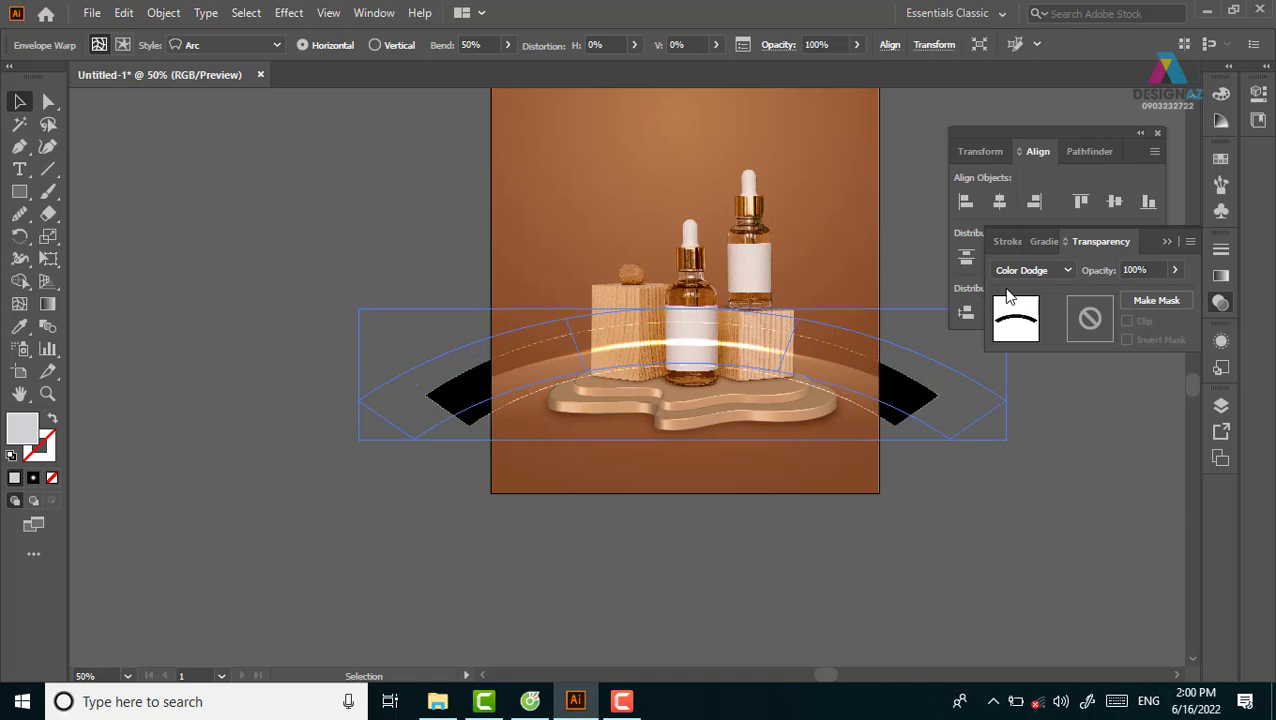
{"action": "key", "text": "Down"}
{"action": "key", "text": "Down"}
{"action": "key", "text": "Down"}
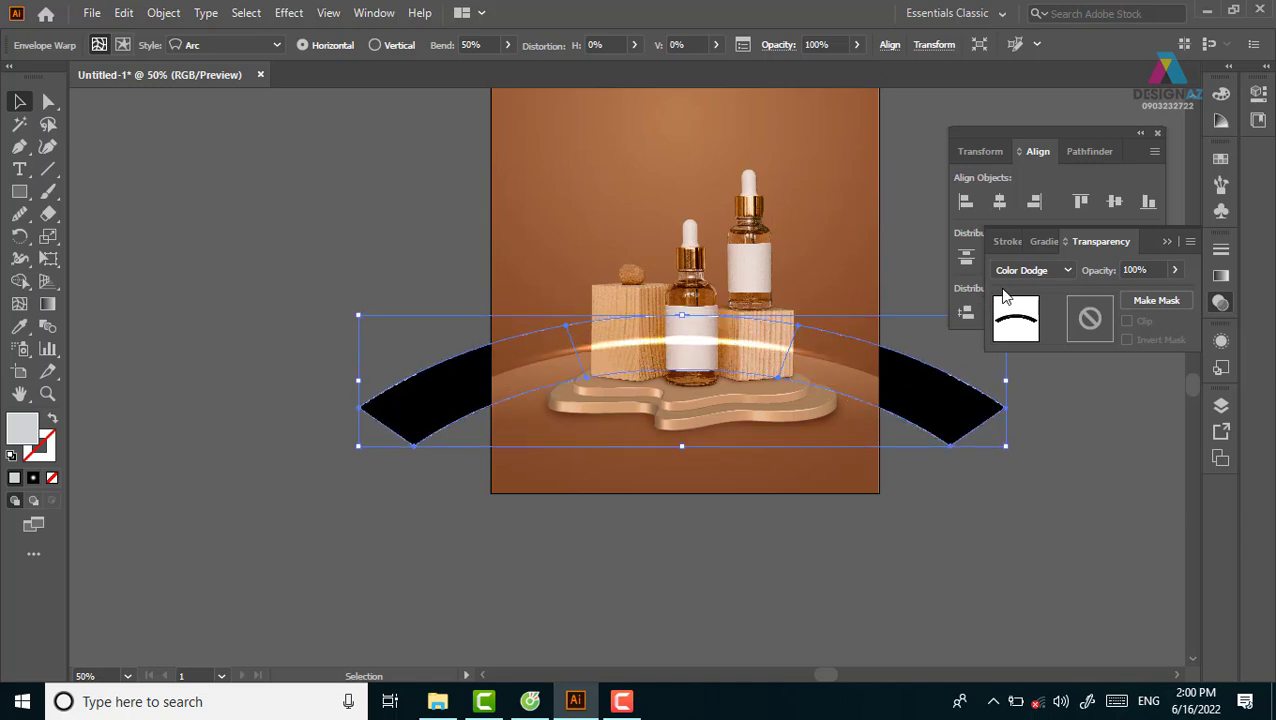
{"action": "key", "text": "Down"}
{"action": "key", "text": "Down"}
{"action": "key", "text": "Down"}
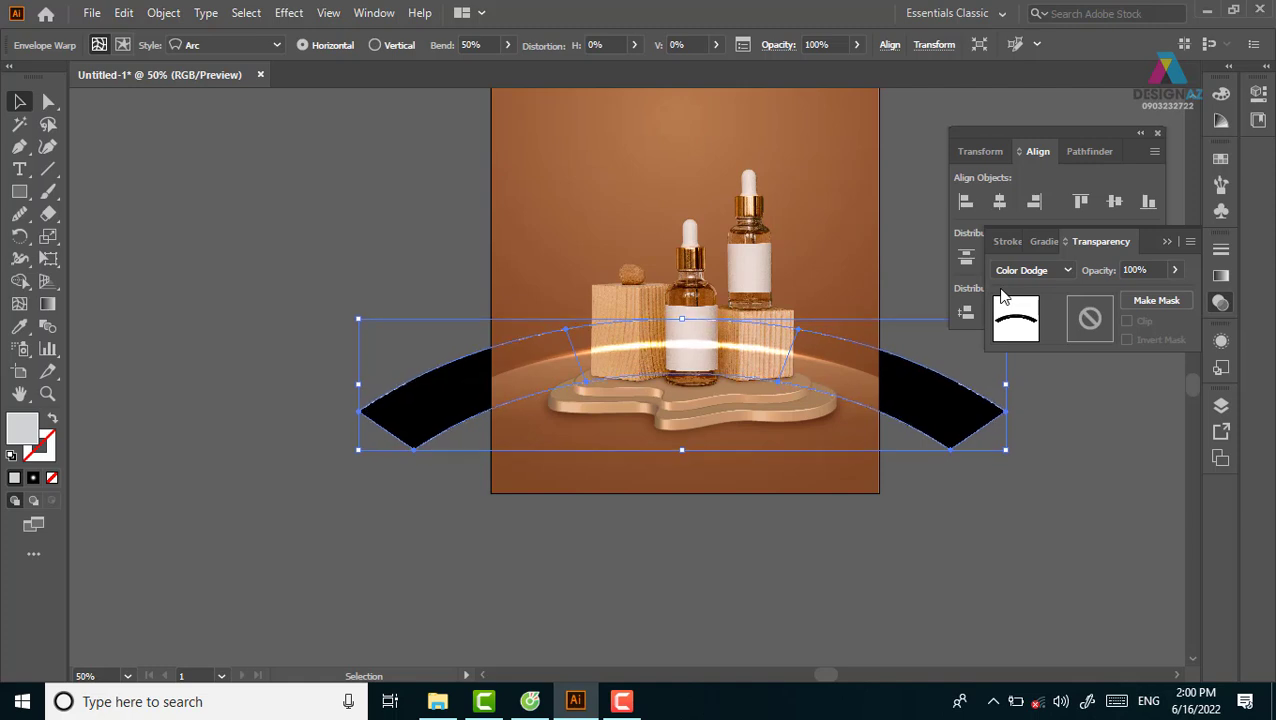
{"action": "left_click", "coordinate": [1067, 491]}
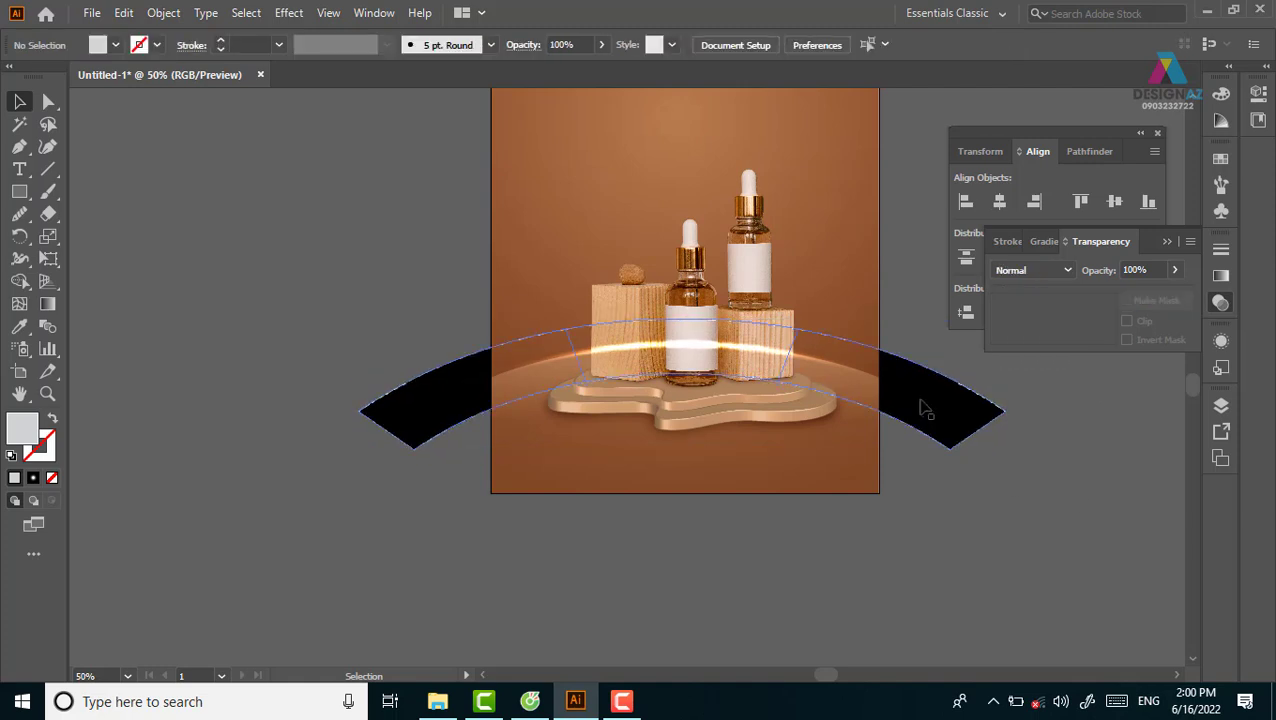
Step: Zoom in and draw a closed Pen band along the middle of the glow arc
{"action": "key", "text": "z"}
{"action": "left_click_drag", "start_coordinate": [766, 402], "coordinate": [918, 531]}
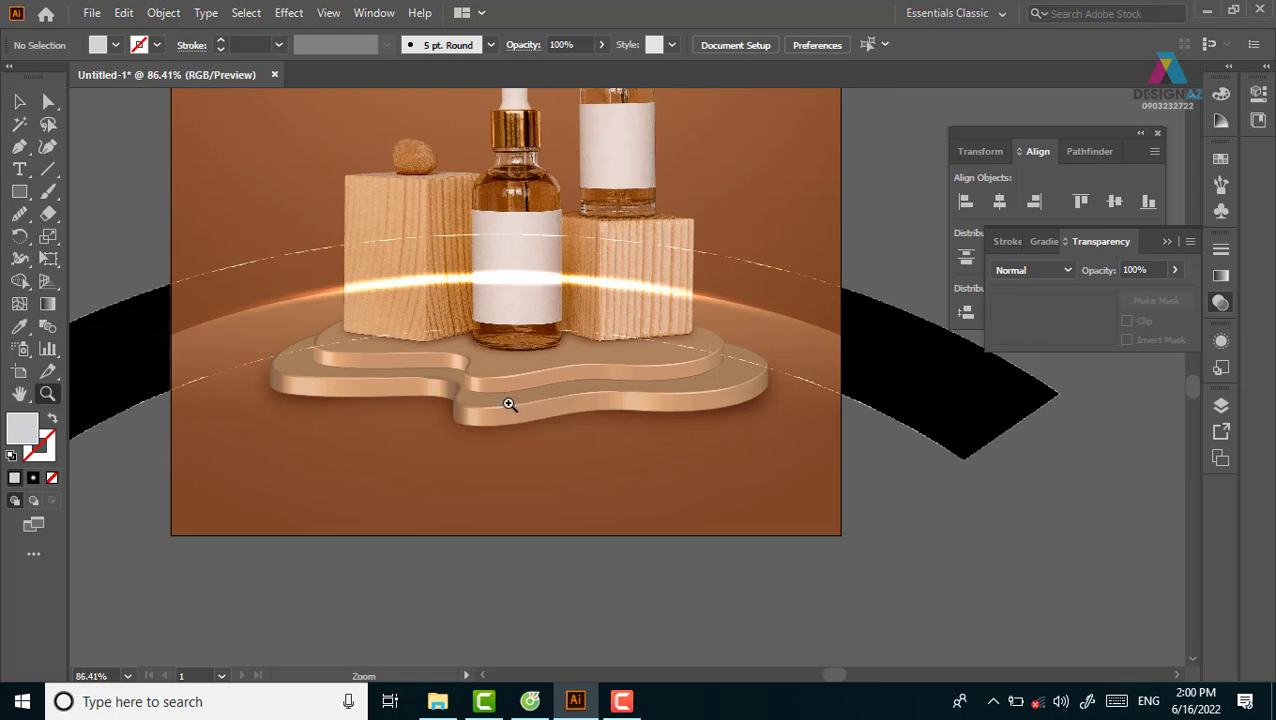
{"action": "key", "text": "p"}
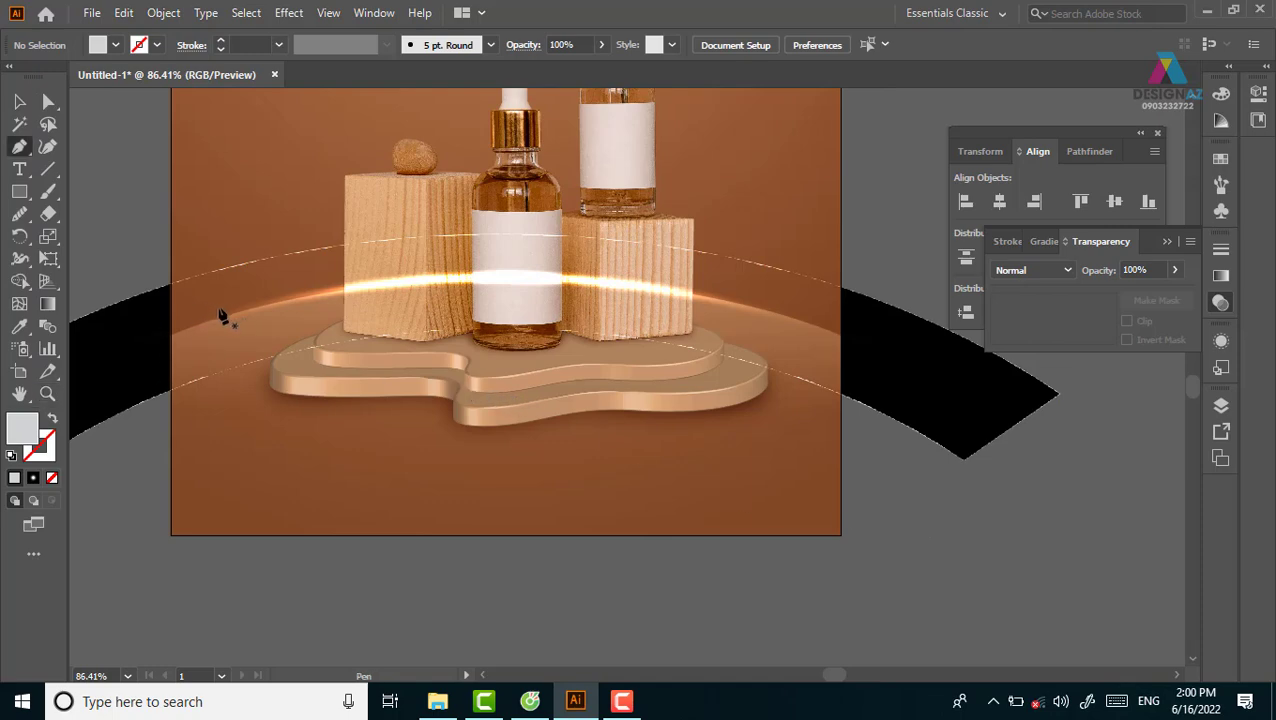
{"action": "left_click", "coordinate": [204, 307]}
{"action": "left_click", "coordinate": [303, 270]}
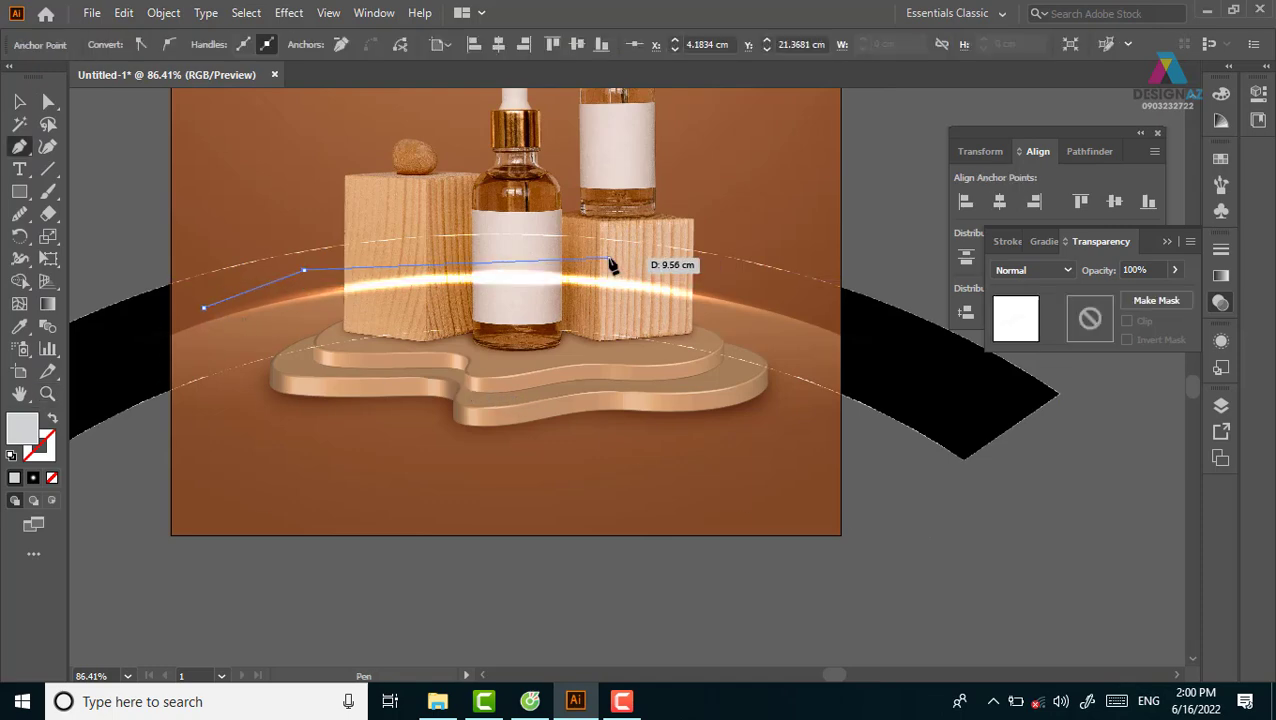
{"action": "left_click", "coordinate": [608, 259]}
{"action": "left_click", "coordinate": [758, 283]}
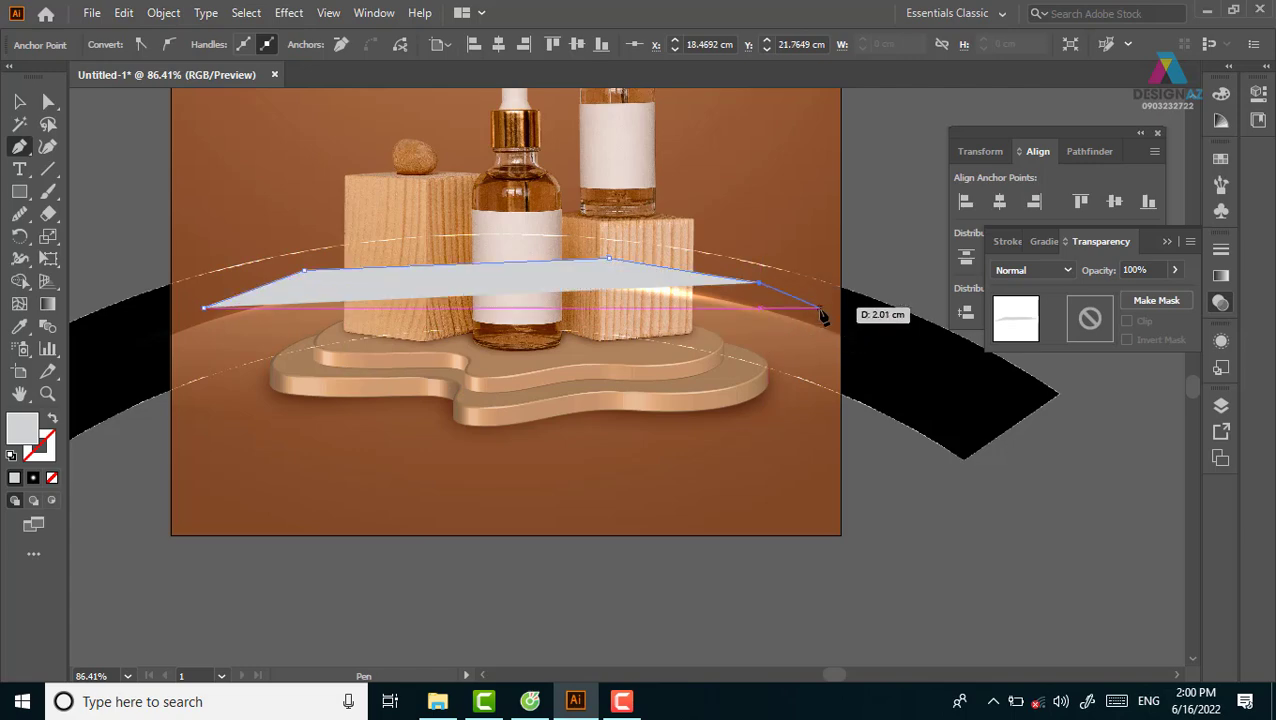
{"action": "left_click", "coordinate": [820, 308]}
{"action": "left_click", "coordinate": [820, 353]}
{"action": "left_click", "coordinate": [643, 322]}
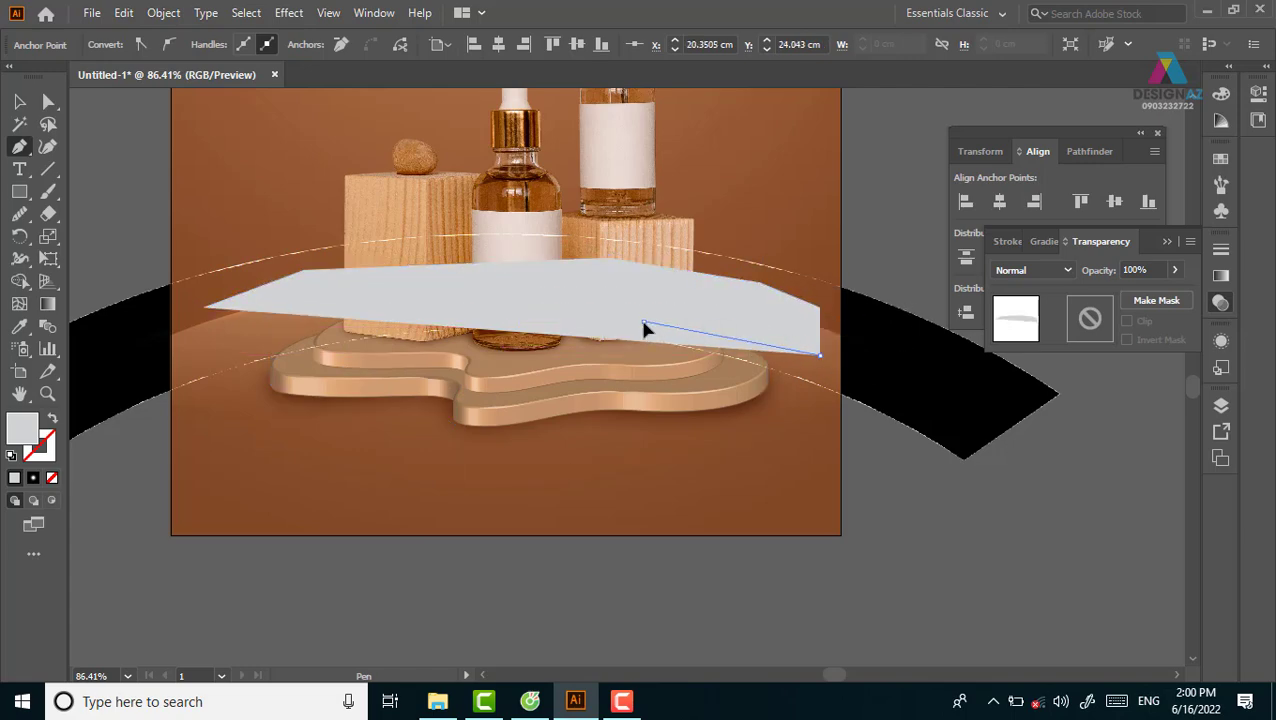
{"action": "left_click", "coordinate": [384, 316]}
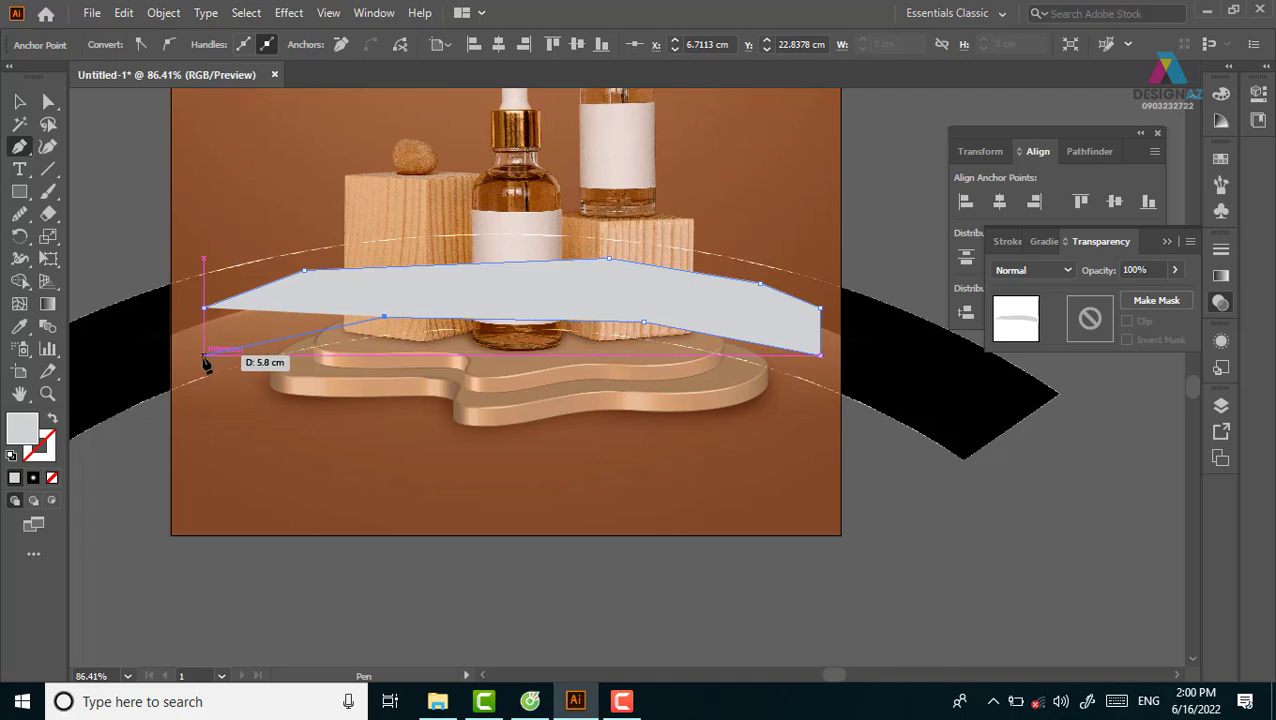
{"action": "left_click", "coordinate": [204, 354]}
{"action": "left_click", "coordinate": [222, 303]}
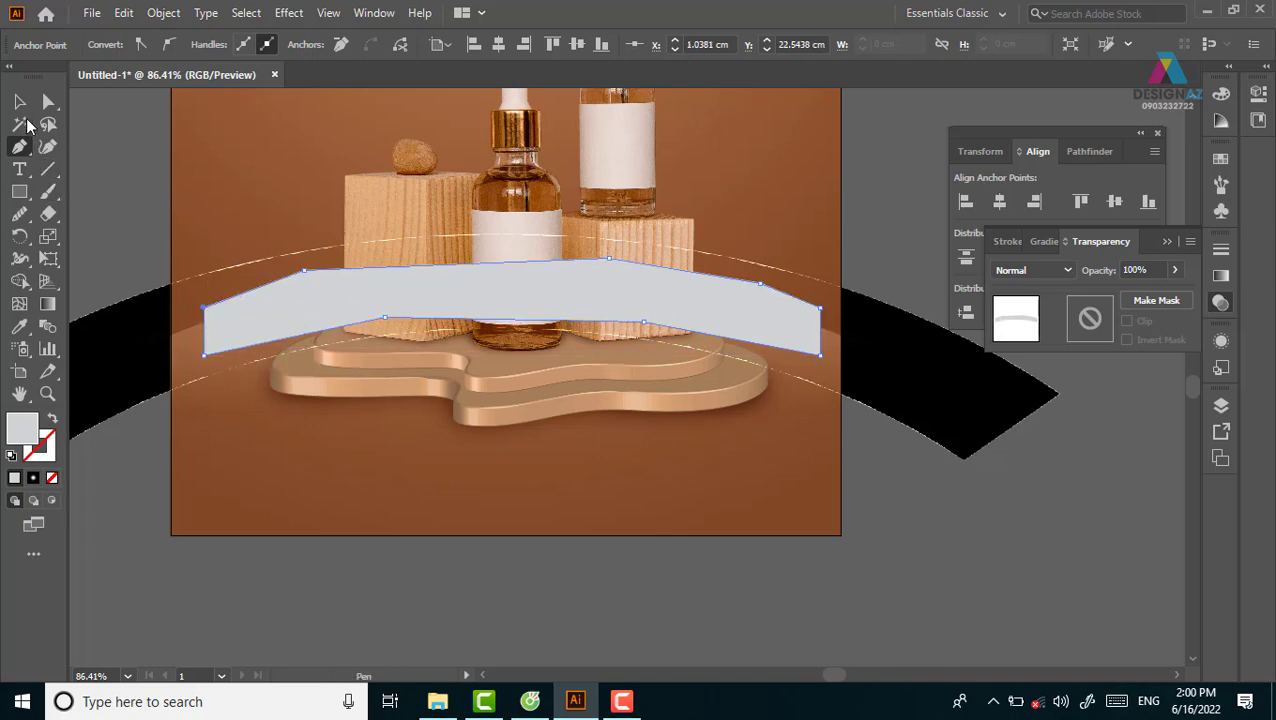
Step: Clip the glow arc to the band shape with Ctrl+7
{"action": "key", "text": "v"}
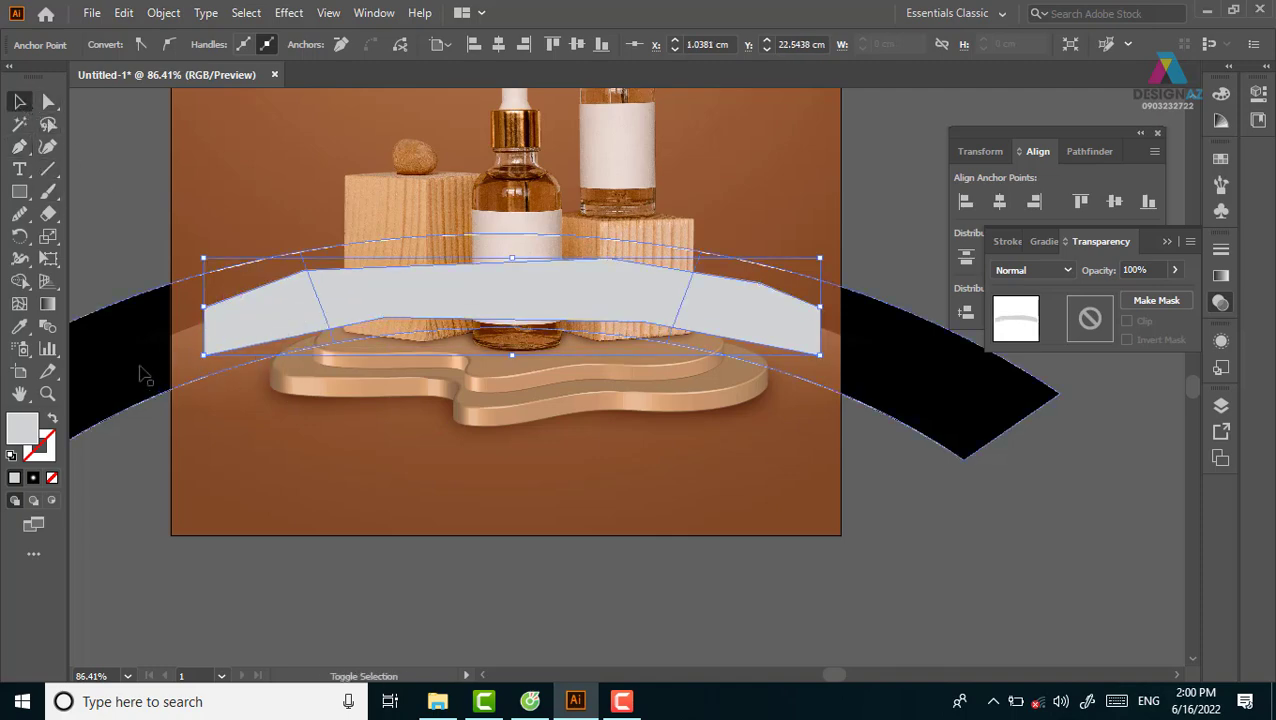
{"action": "left_click", "coordinate": [140, 372], "text": "shift"}
{"action": "key", "text": "ctrl+7"}
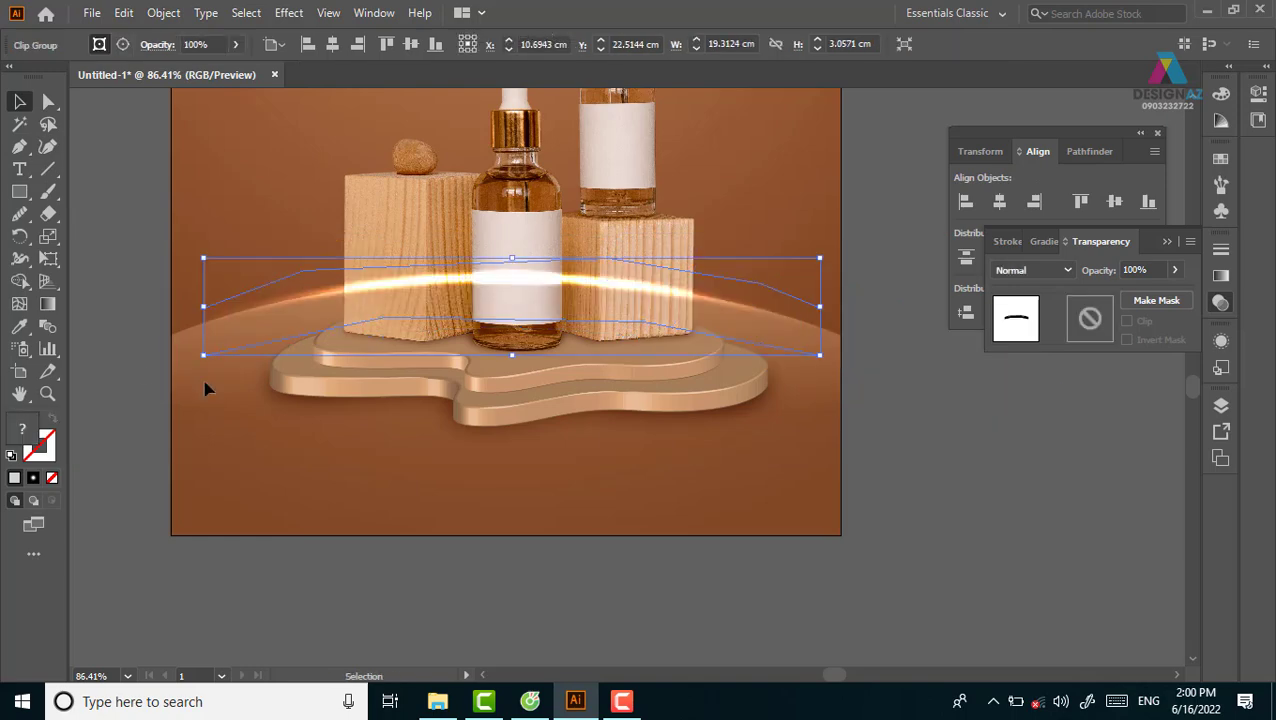
{"action": "left_click", "coordinate": [930, 485]}
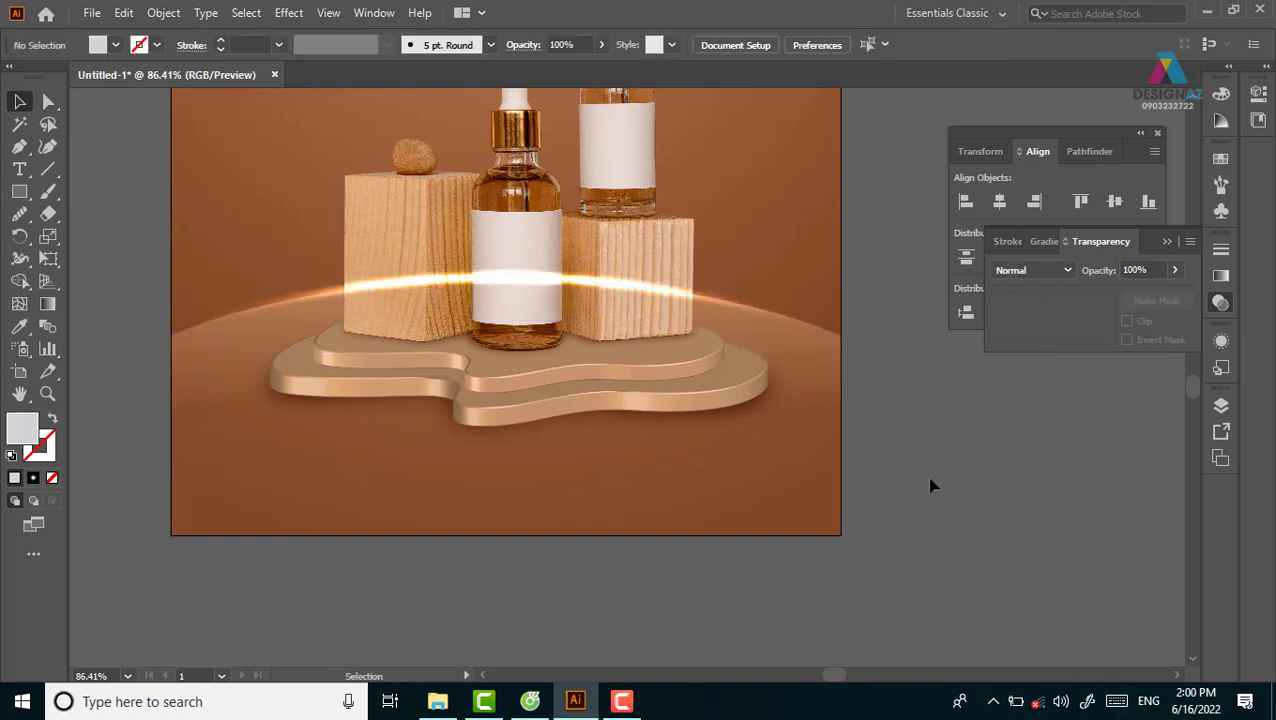
{"action": "left_click", "coordinate": [772, 318]}
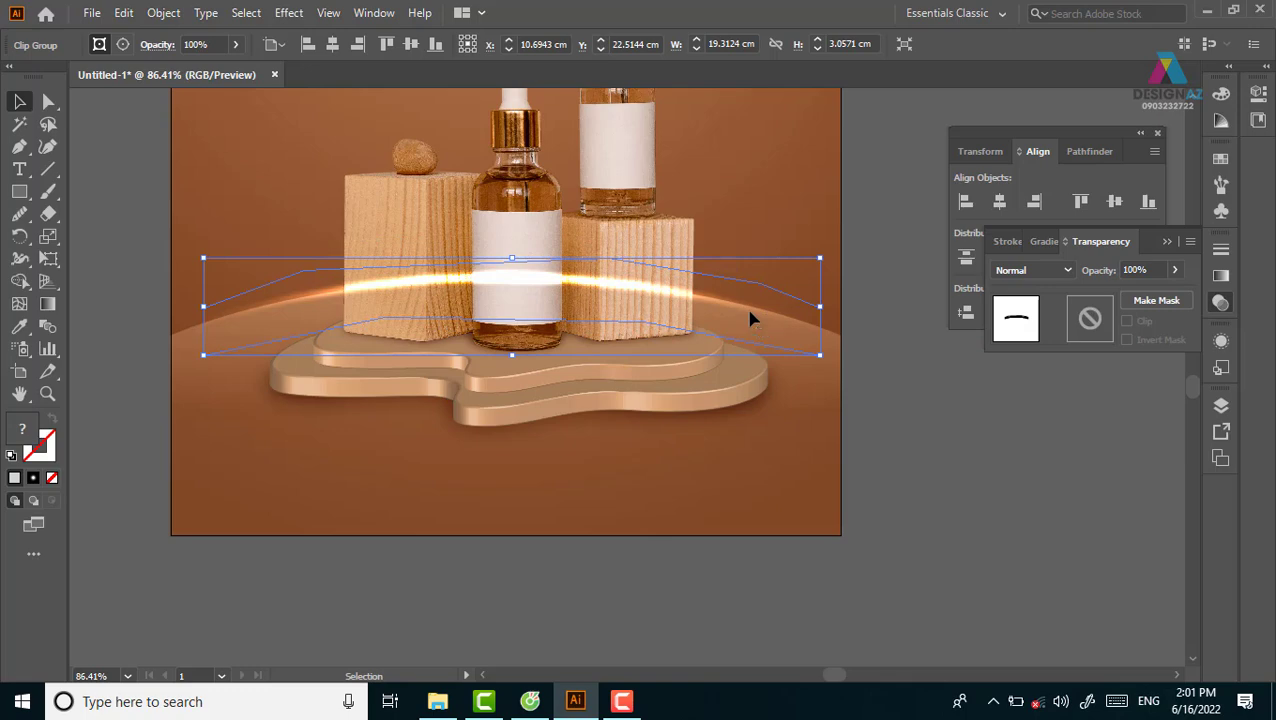
Step: Set the streak to Multiply and flatten its transparency with alpha preserved
{"action": "left_click", "coordinate": [1060, 271]}
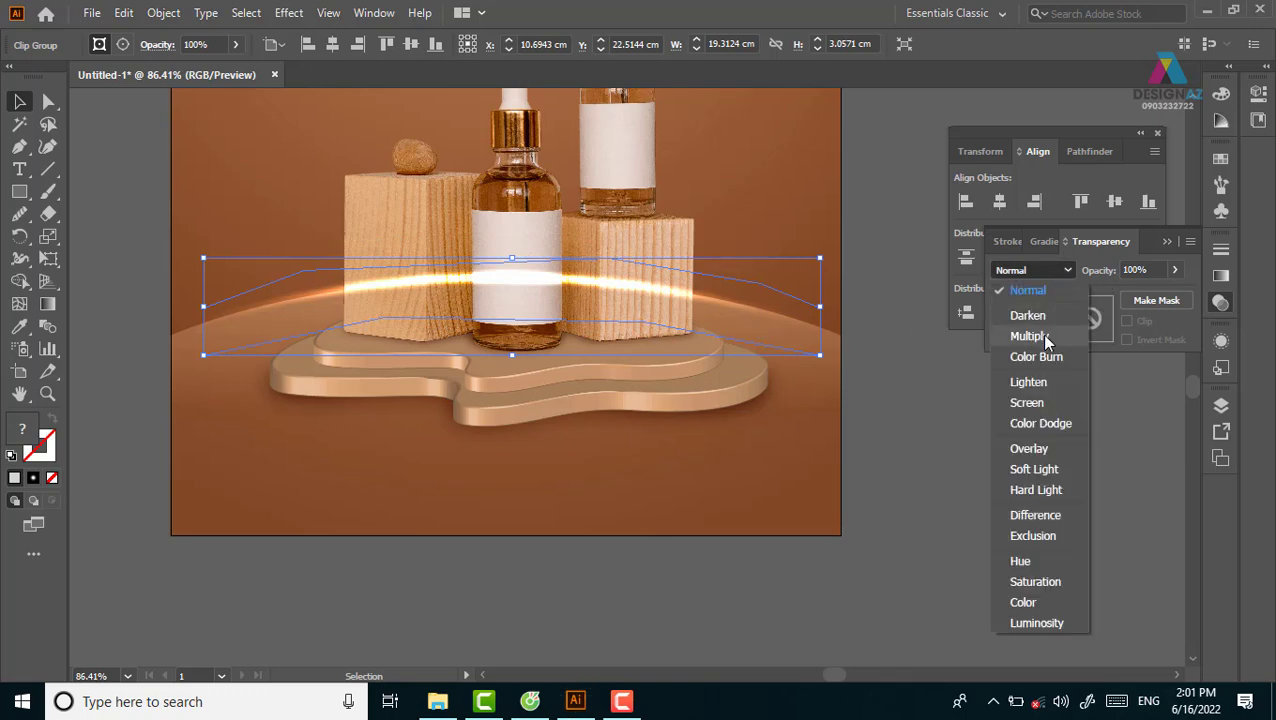
{"action": "left_click", "coordinate": [915, 446]}
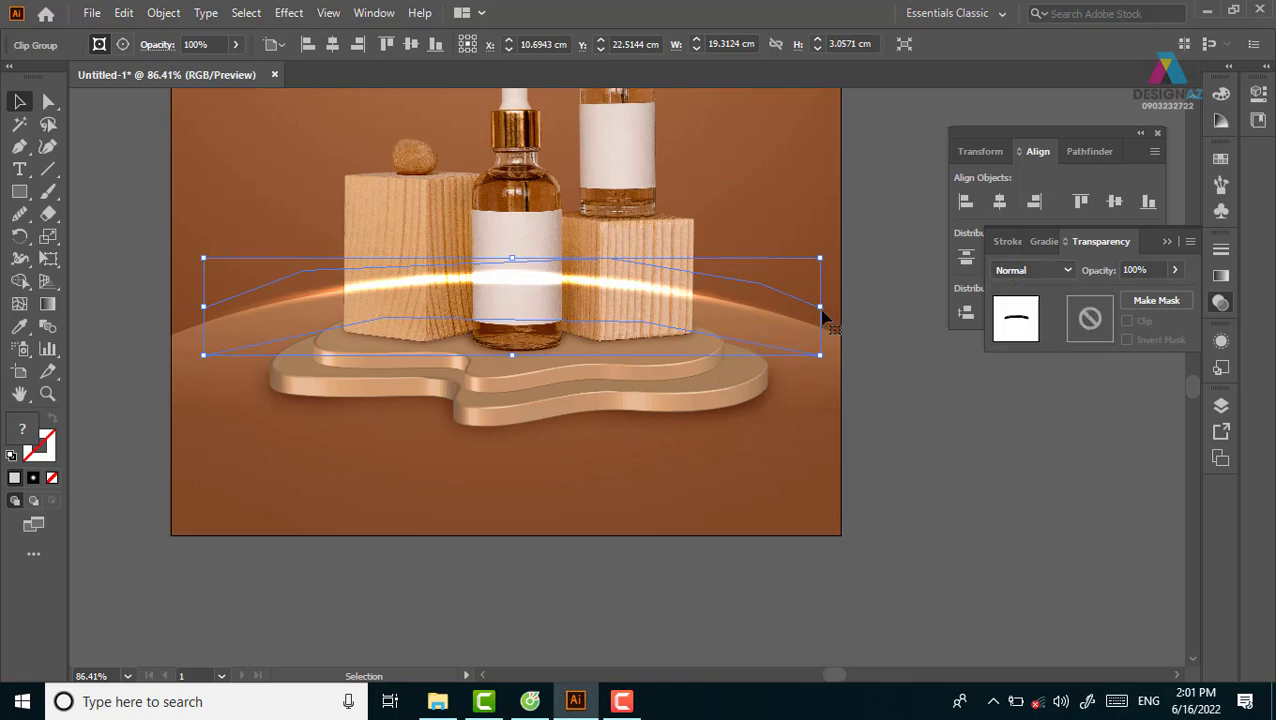
{"action": "left_click", "coordinate": [1036, 271]}
{"action": "left_click", "coordinate": [1011, 333]}
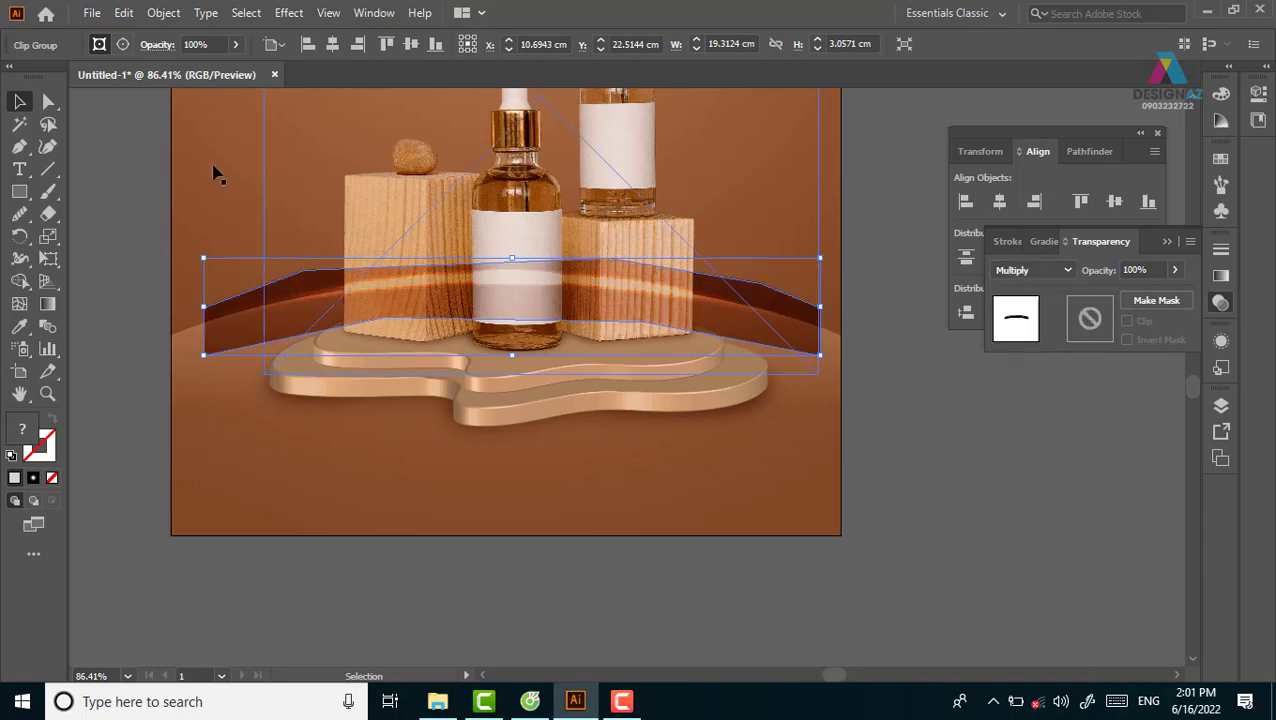
{"action": "left_click", "coordinate": [162, 13]}
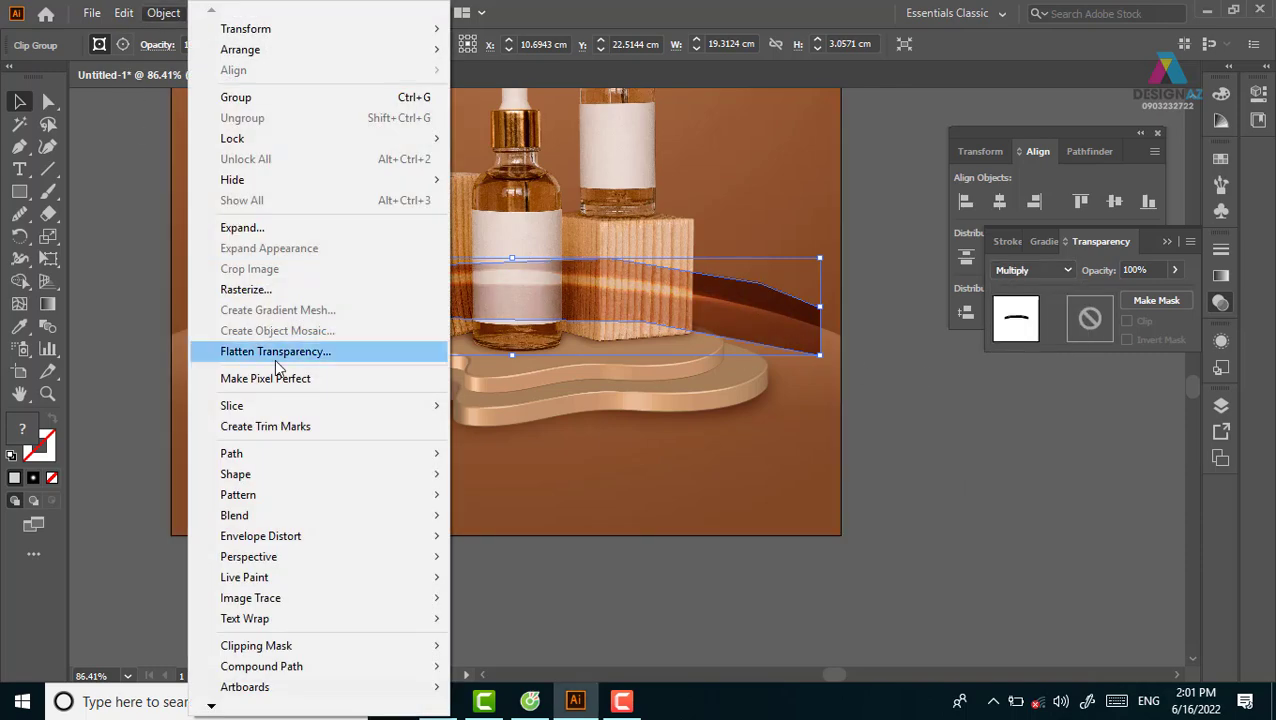
{"action": "left_click", "coordinate": [276, 355]}
{"action": "left_click", "coordinate": [121, 298]}
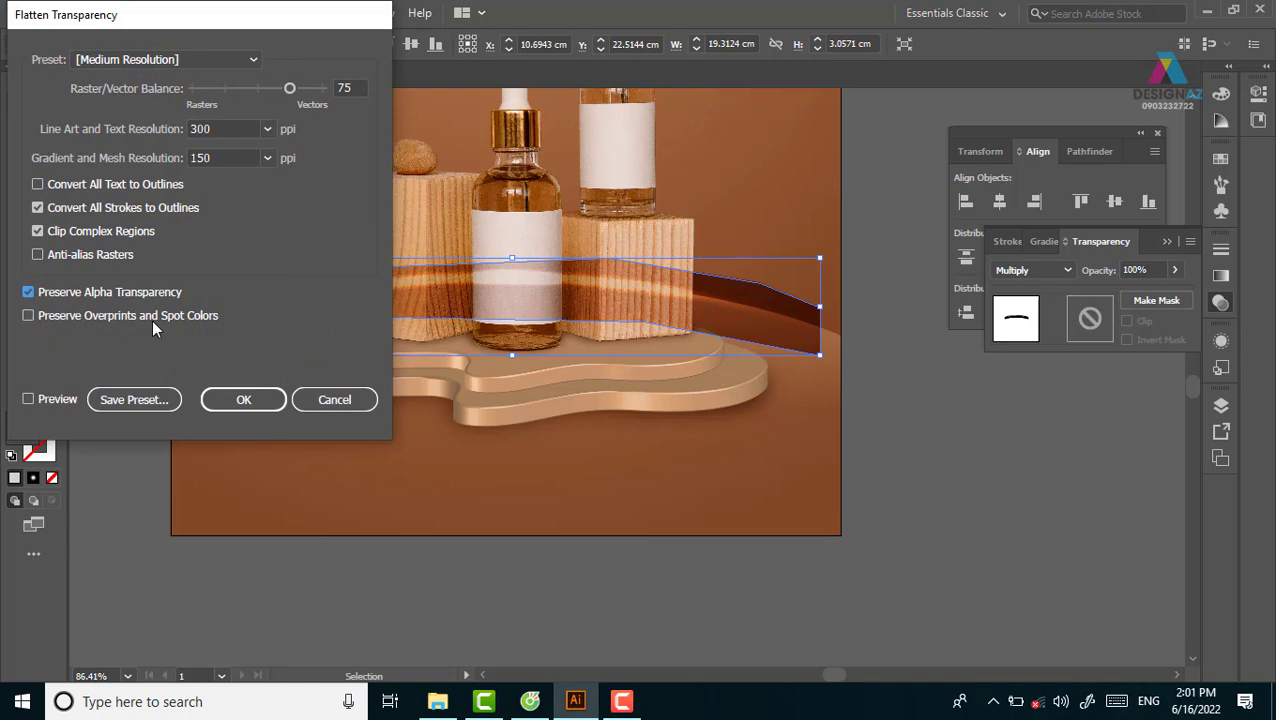
{"action": "left_click", "coordinate": [250, 399]}
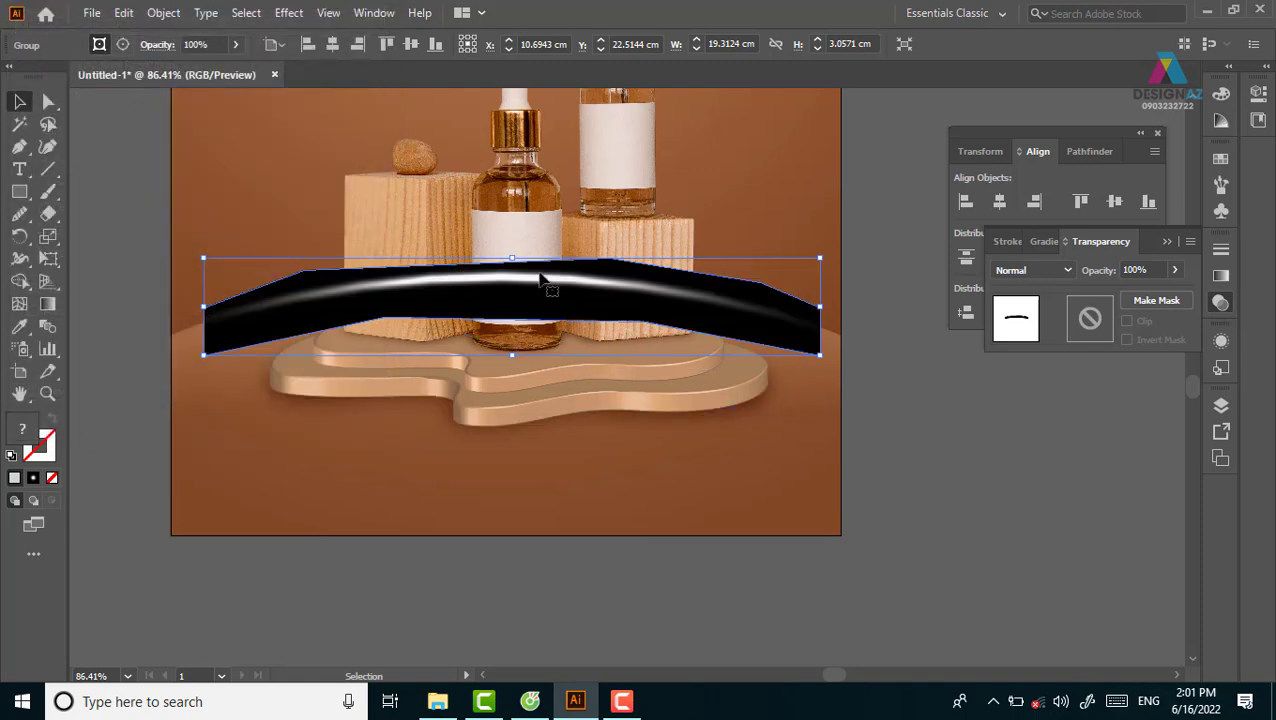
Step: Switch the flattened streak's blend mode to Color Dodge
{"action": "left_click", "coordinate": [1034, 269]}
{"action": "left_click", "coordinate": [1043, 422]}
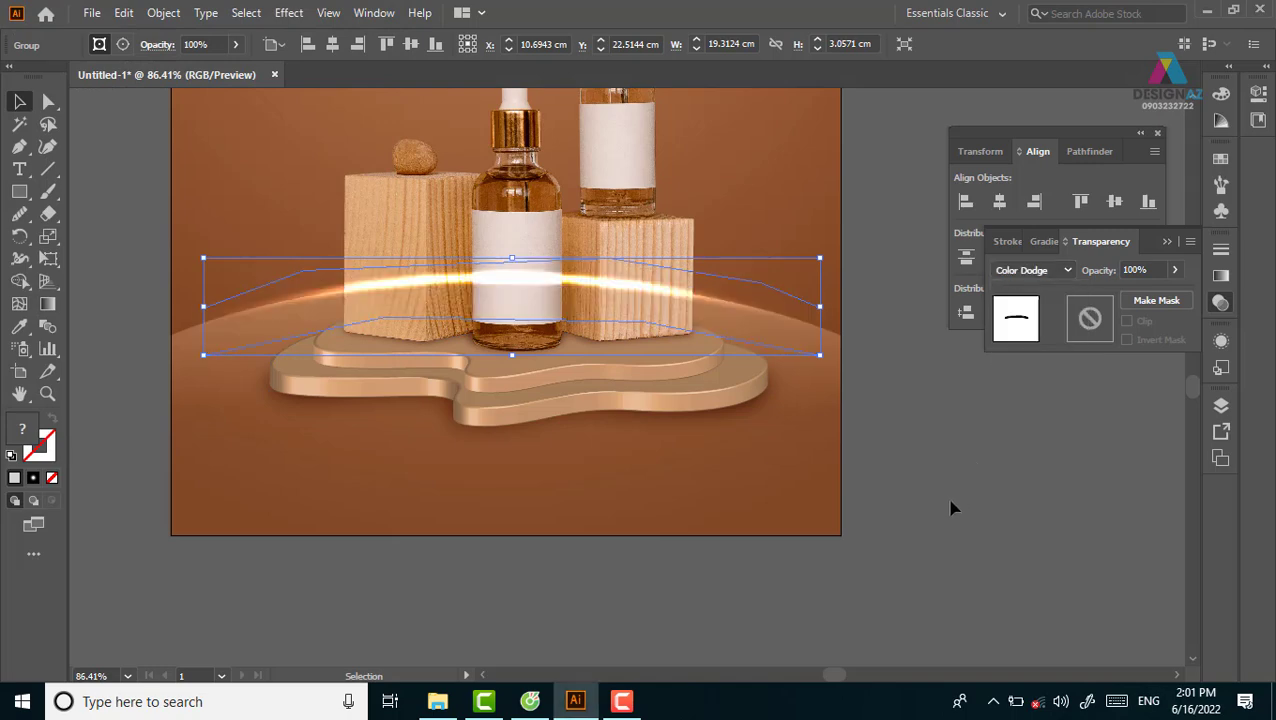
{"action": "left_click", "coordinate": [951, 508]}
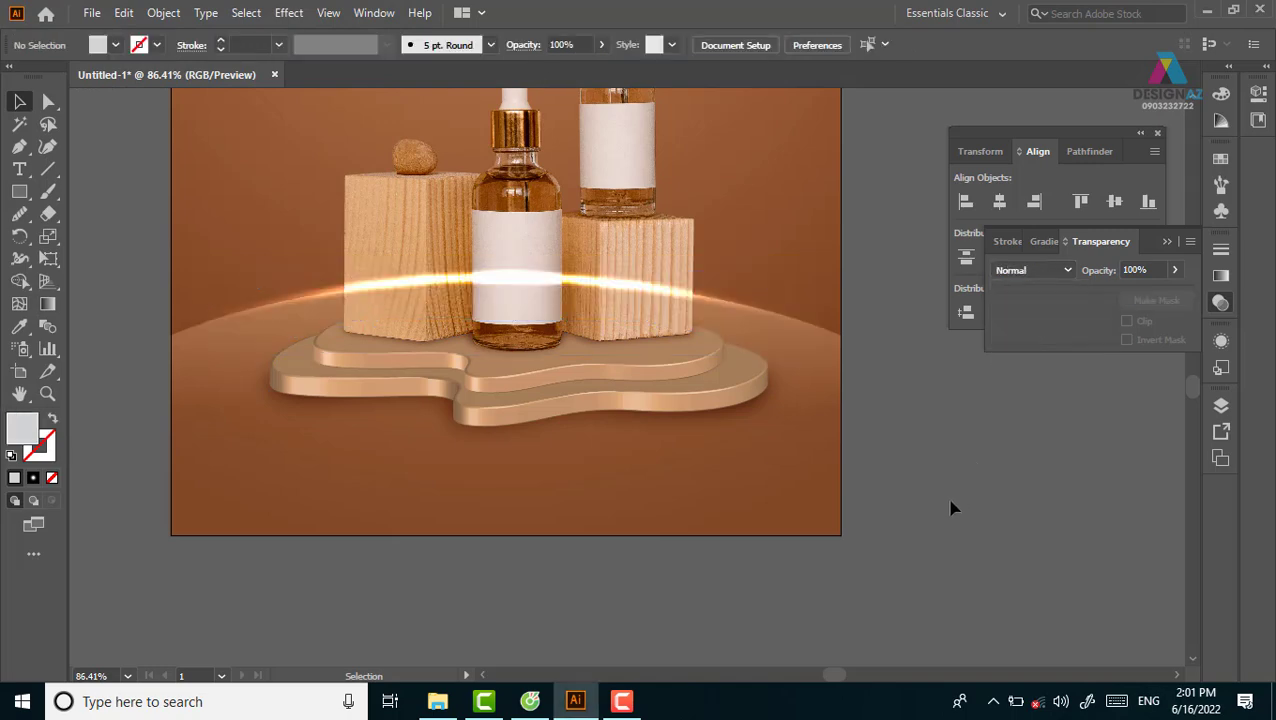
{"action": "left_click", "coordinate": [758, 318]}
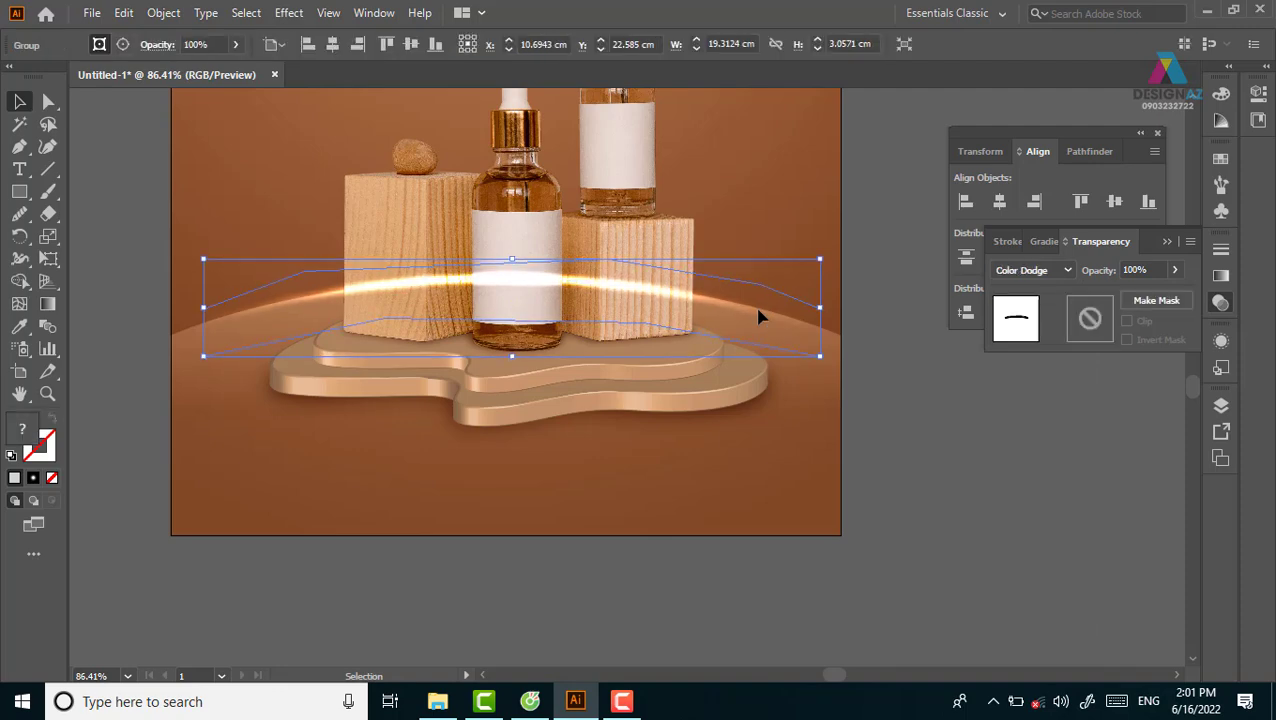
{"action": "left_click", "coordinate": [885, 383]}
Step: Bring the bottles and blocks group in front of the light streak
{"action": "left_click", "coordinate": [628, 225]}
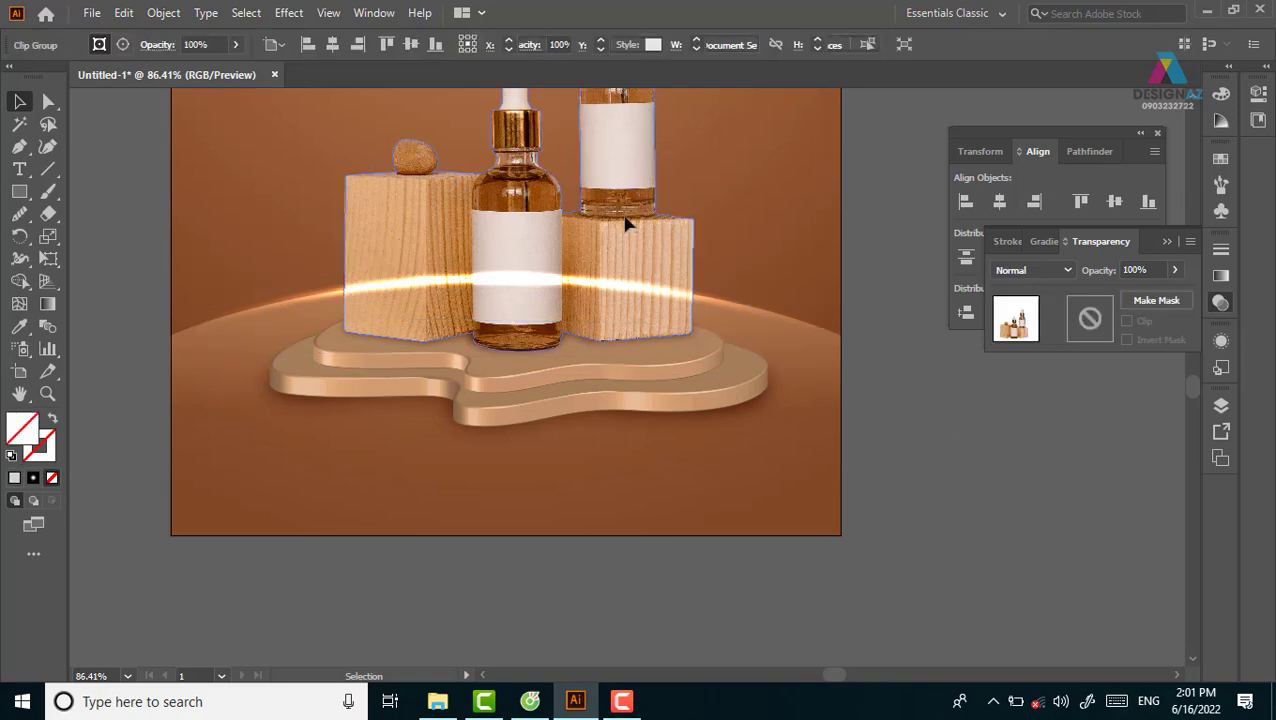
{"action": "key", "text": "ctrl+shift+bracketright"}
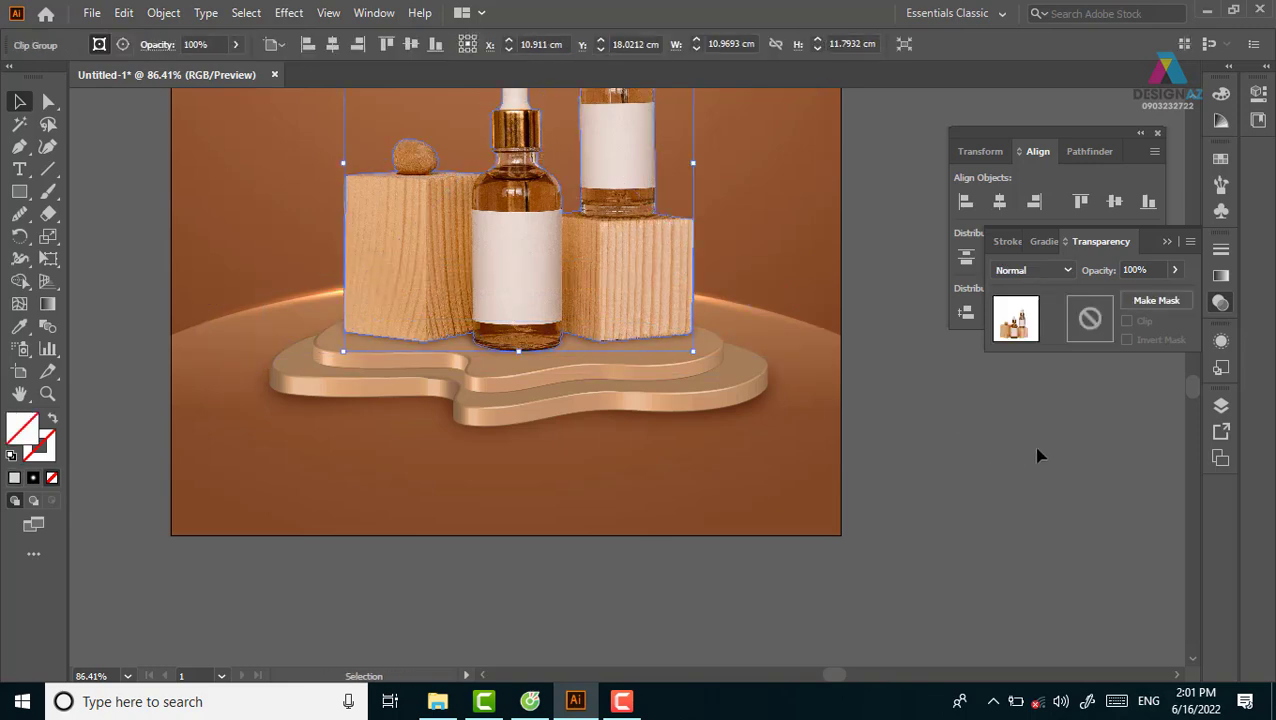
{"action": "left_click", "coordinate": [1035, 456]}
{"action": "scroll", "coordinate": [860, 462], "scroll_direction": "right", "scroll_amount": 2}
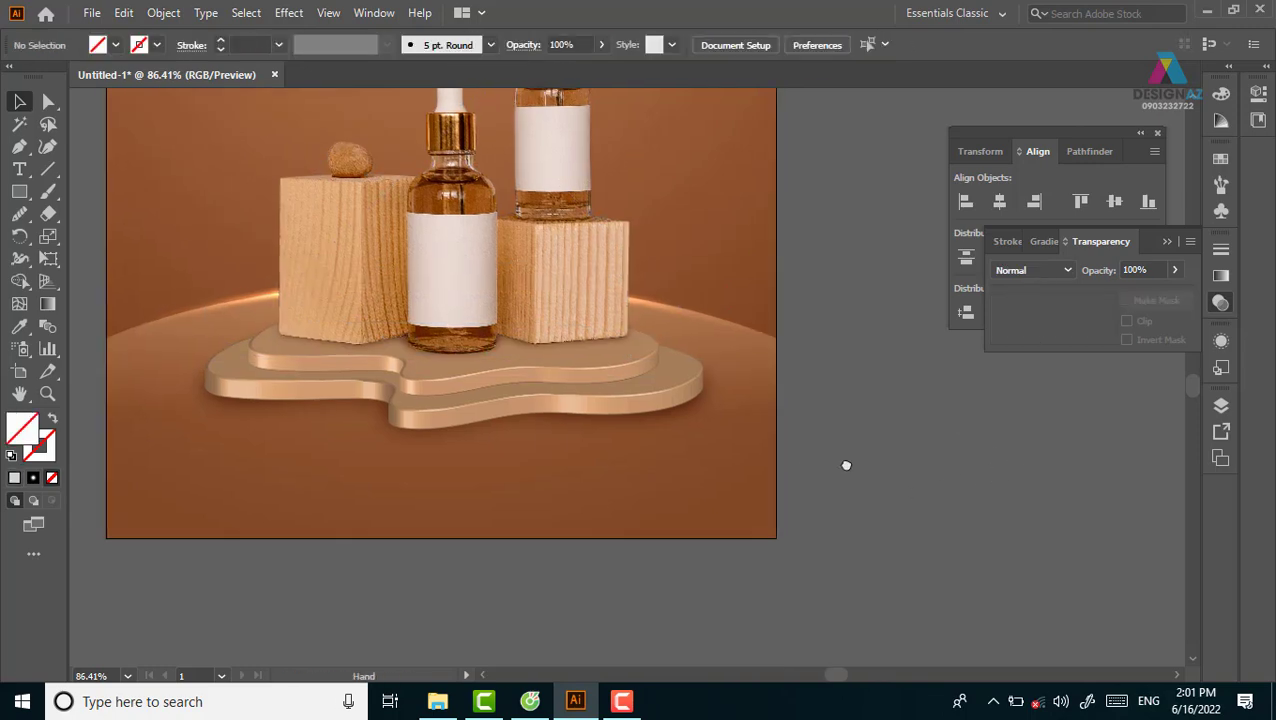
{"action": "left_click", "coordinate": [547, 237]}
{"action": "left_click_drag", "start_coordinate": [598, 384], "coordinate": [625, 417]}
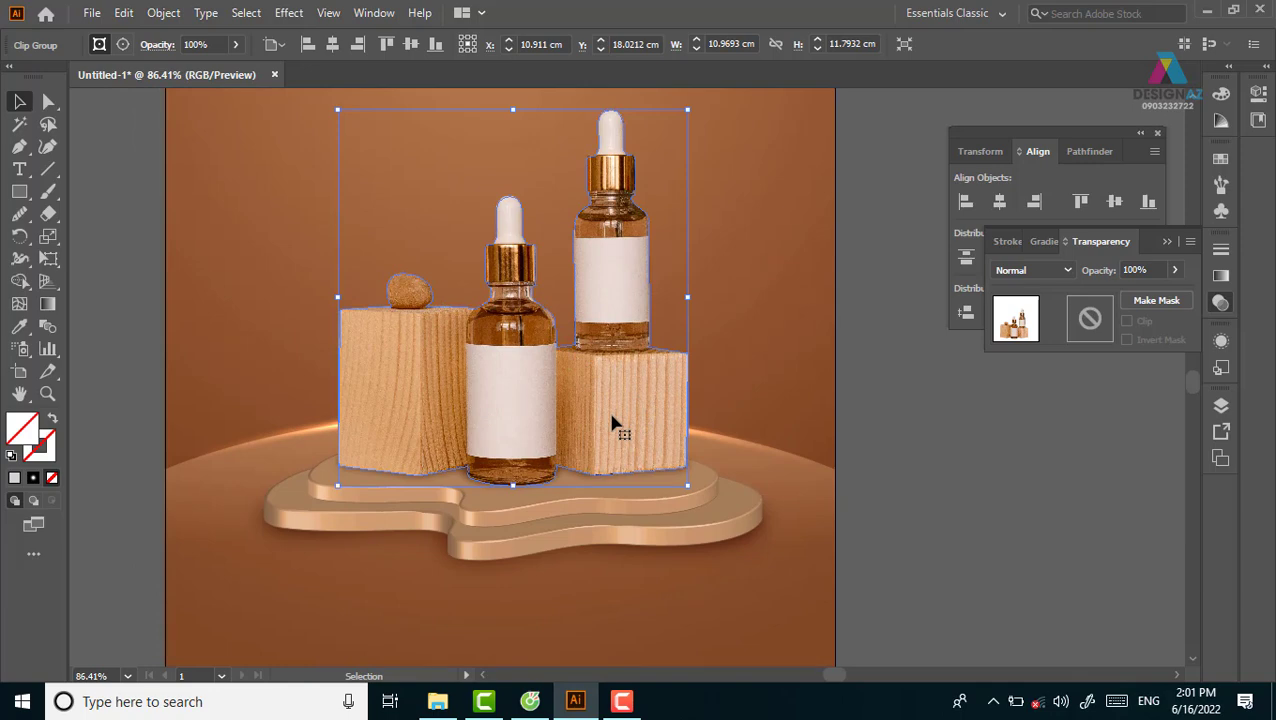
Step: Try Soft Light blending on the bottles and blocks group
{"action": "key", "text": "a"}
{"action": "key", "text": "v"}
{"action": "left_click", "coordinate": [1060, 270]}
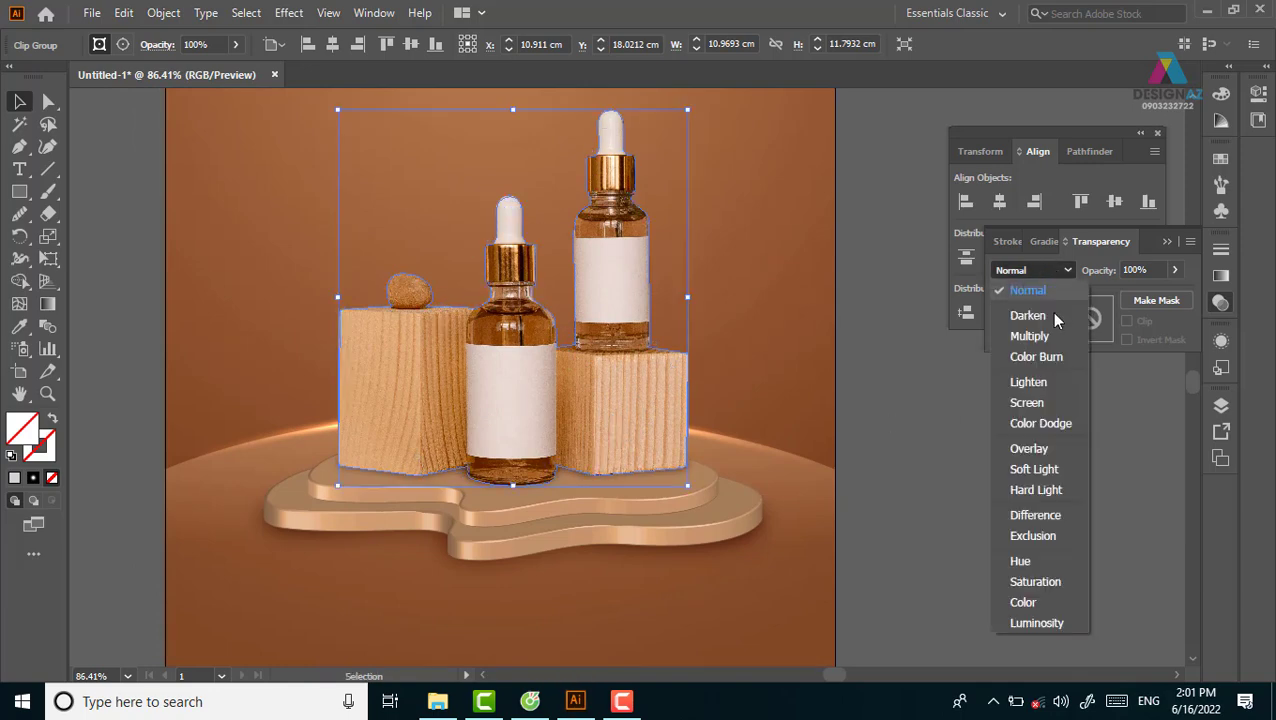
{"action": "left_click", "coordinate": [1048, 476]}
{"action": "left_click", "coordinate": [977, 518]}
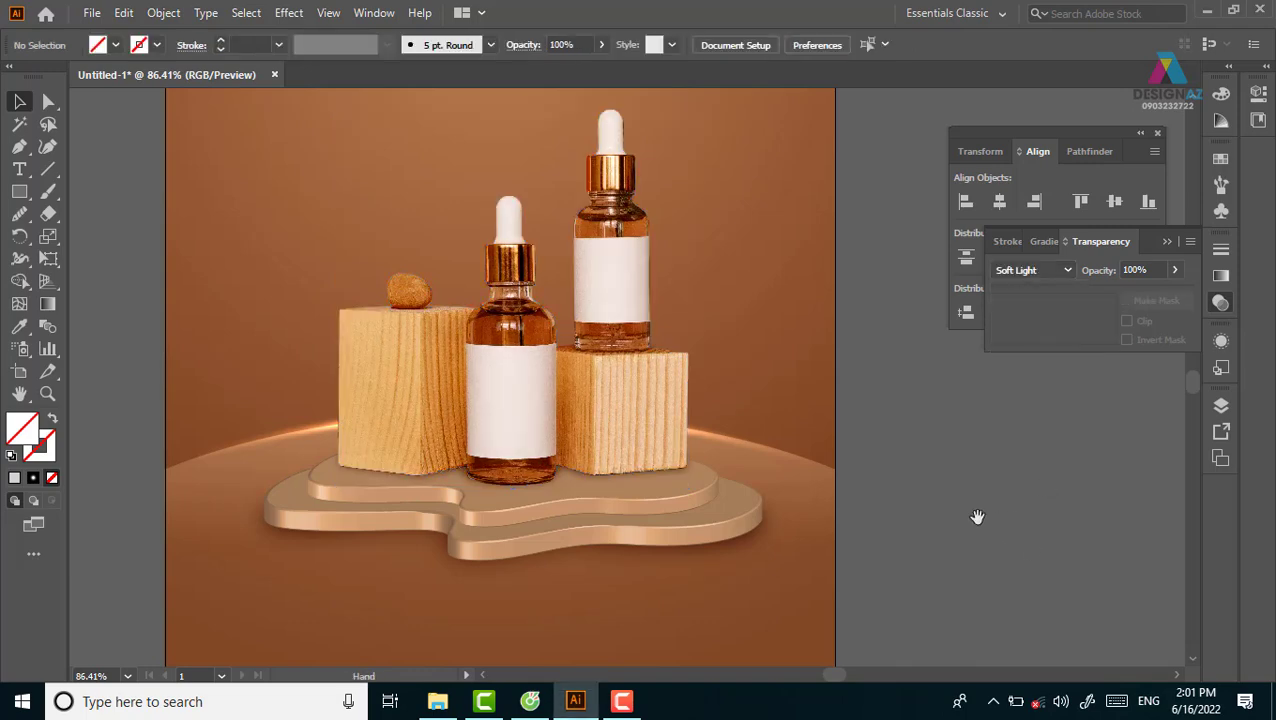
{"action": "left_click_drag", "start_coordinate": [752, 504], "coordinate": [762, 440]}
Step: Group the wavy podium path and give it a Soft Light blend
{"action": "left_click", "coordinate": [763, 465]}
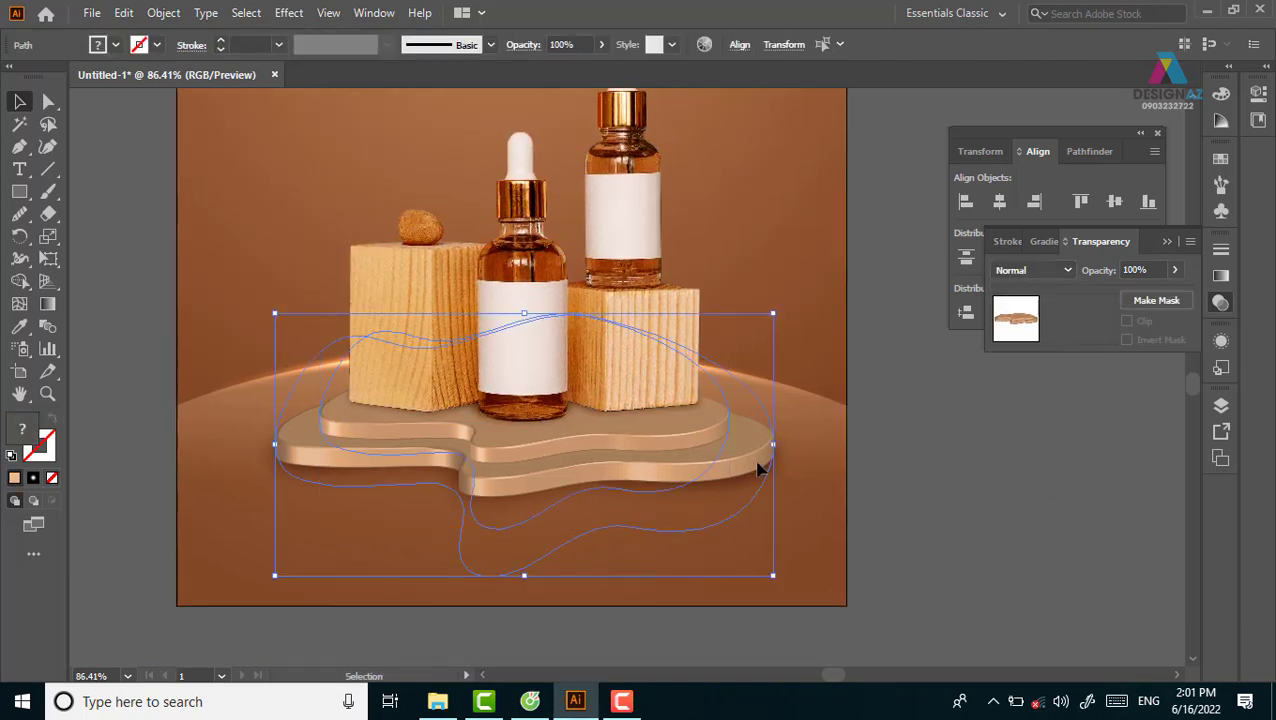
{"action": "key", "text": "a"}
{"action": "key", "text": "ctrl+g"}
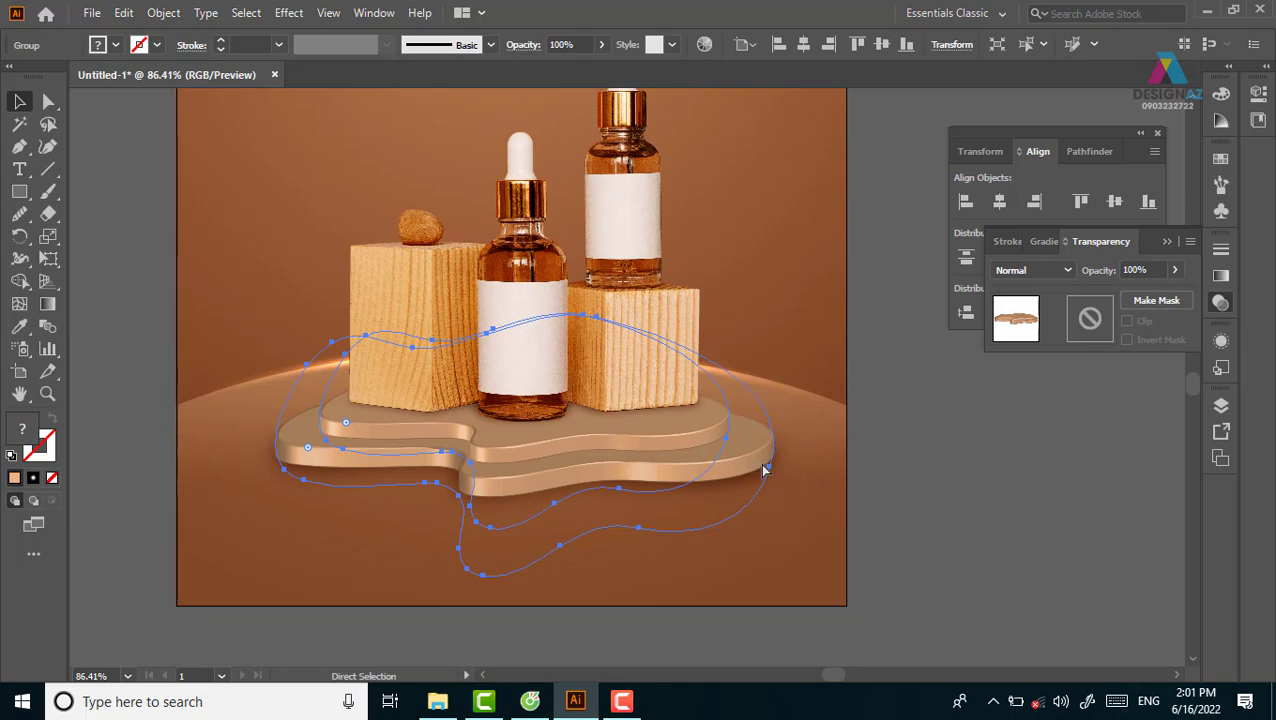
{"action": "left_click", "coordinate": [1030, 270]}
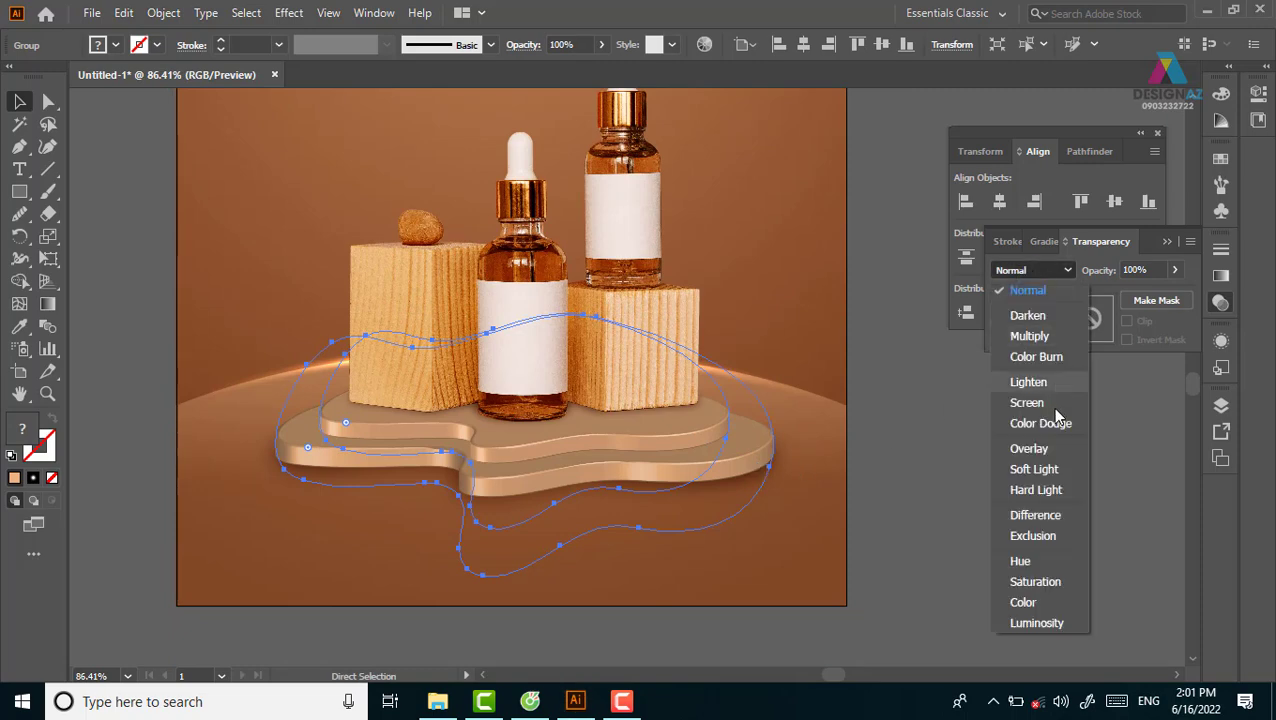
{"action": "left_click", "coordinate": [1047, 470]}
{"action": "key", "text": "v"}
{"action": "left_click", "coordinate": [1048, 512]}
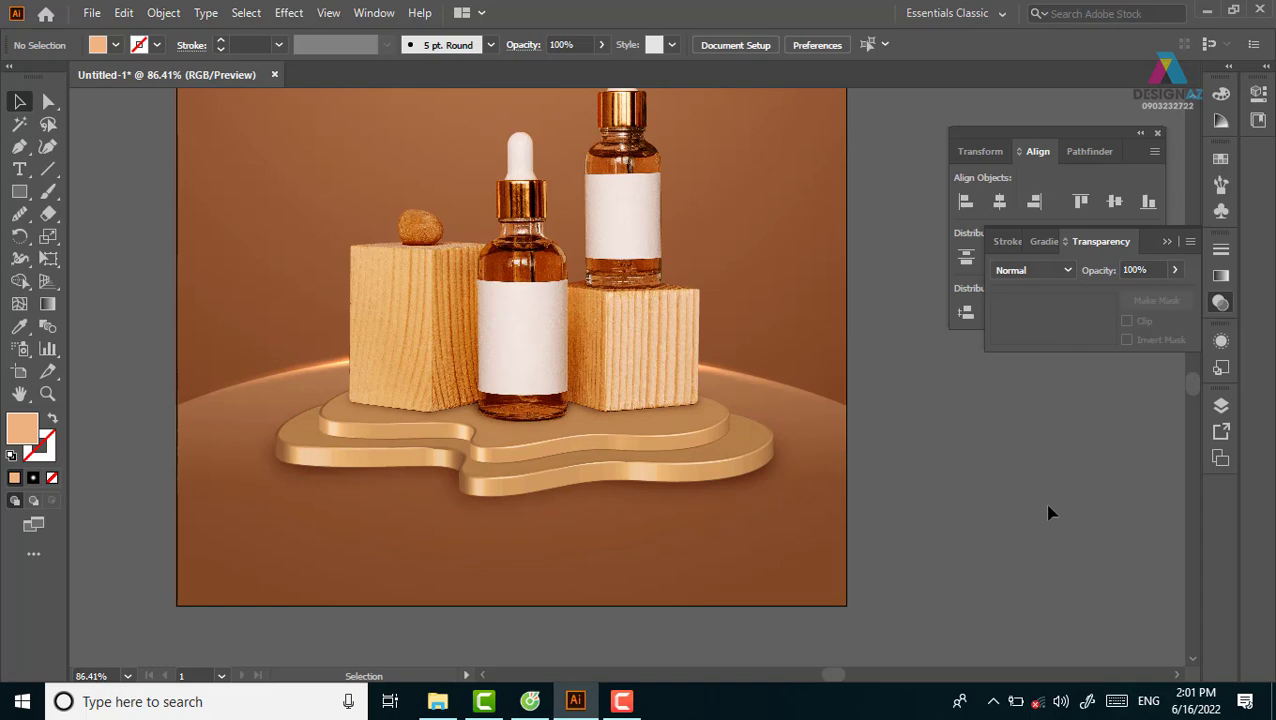
Step: Return the bottles and blocks group to Normal blending and reselect it
{"action": "left_click", "coordinate": [613, 304]}
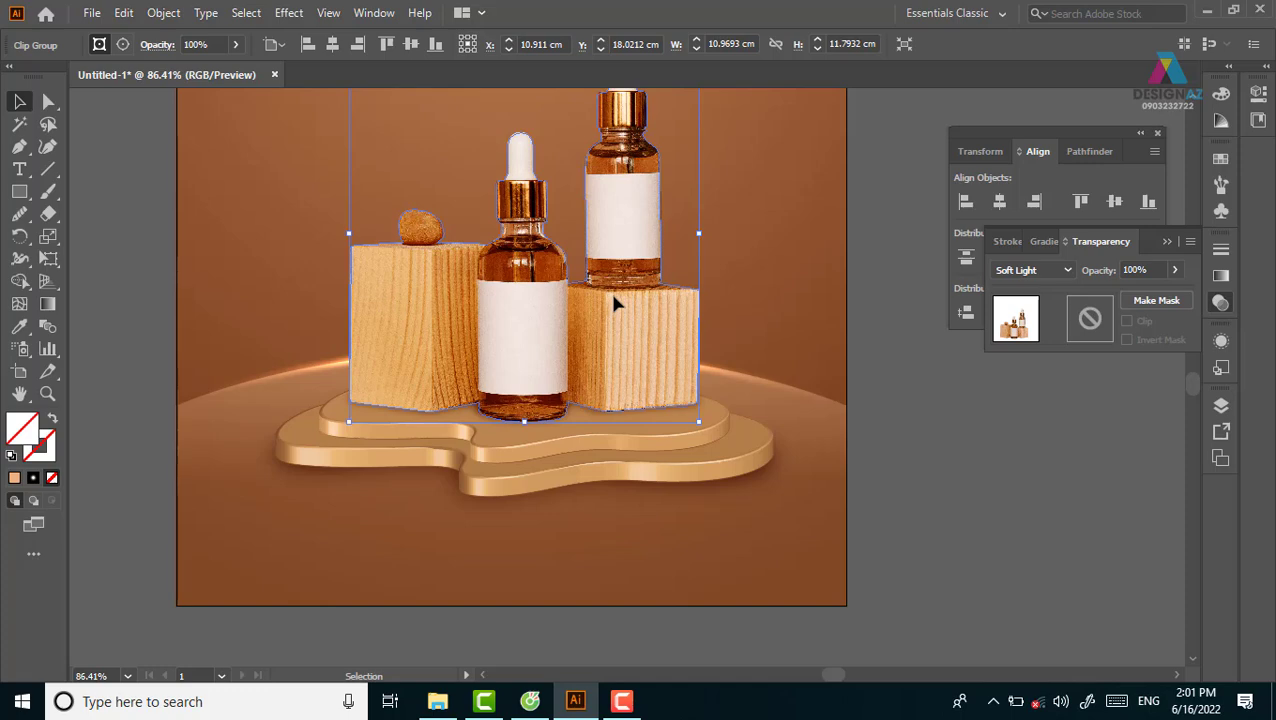
{"action": "key", "text": "ctrl+alt+7"}
{"action": "key", "text": "ctrl+shift+a"}
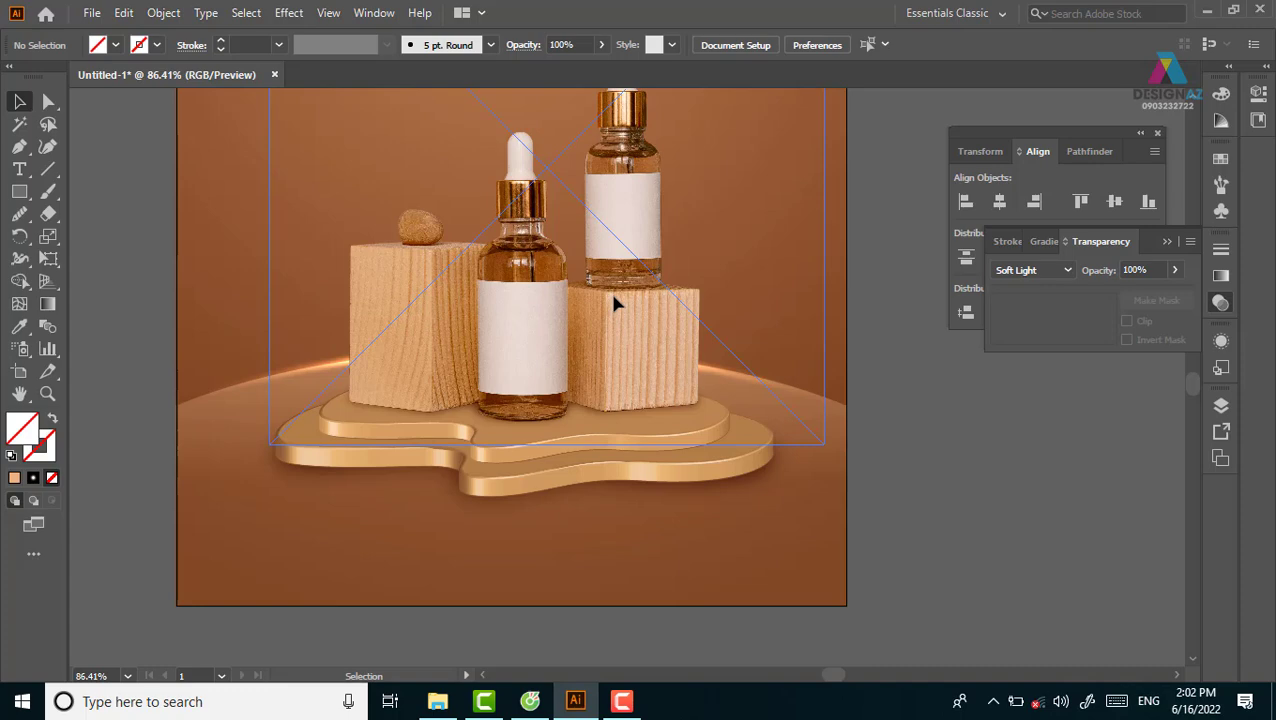
{"action": "left_click", "coordinate": [614, 303]}
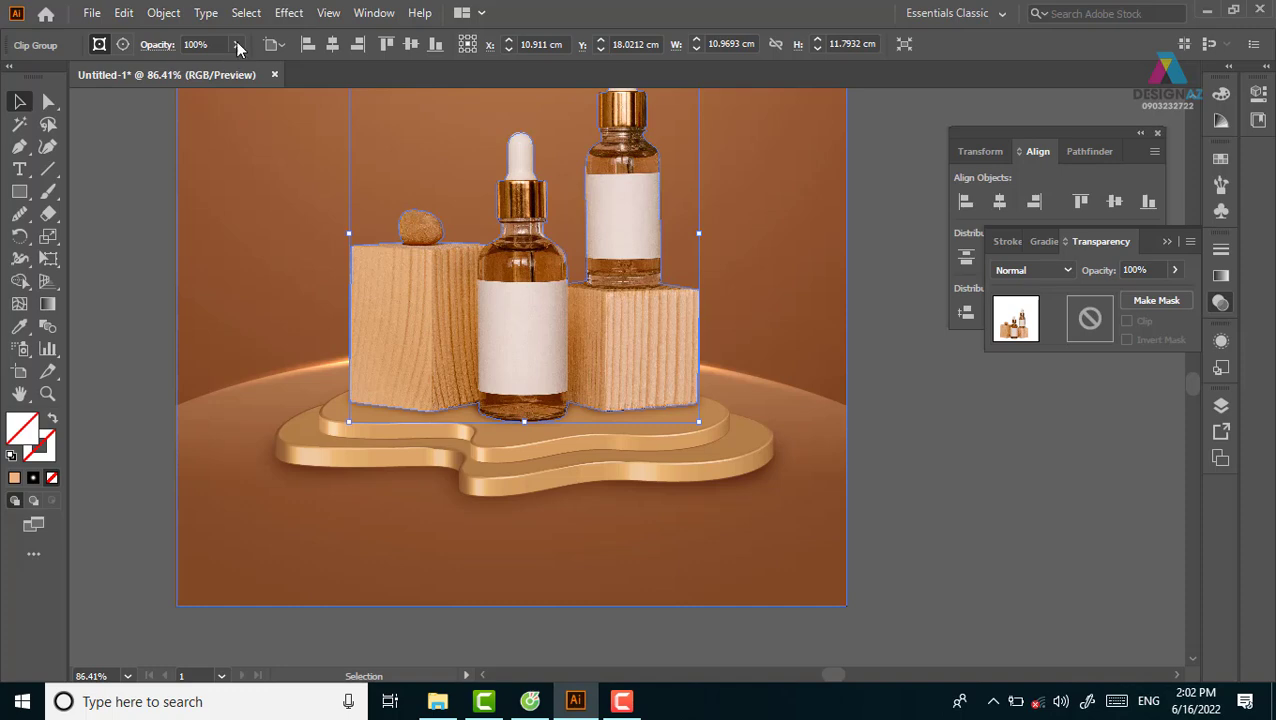
Step: Add a Drop Shadow to the group with X and Y offsets of 0 cm
{"action": "left_click", "coordinate": [289, 13]}
{"action": "mouse_move", "coordinate": [314, 225]}
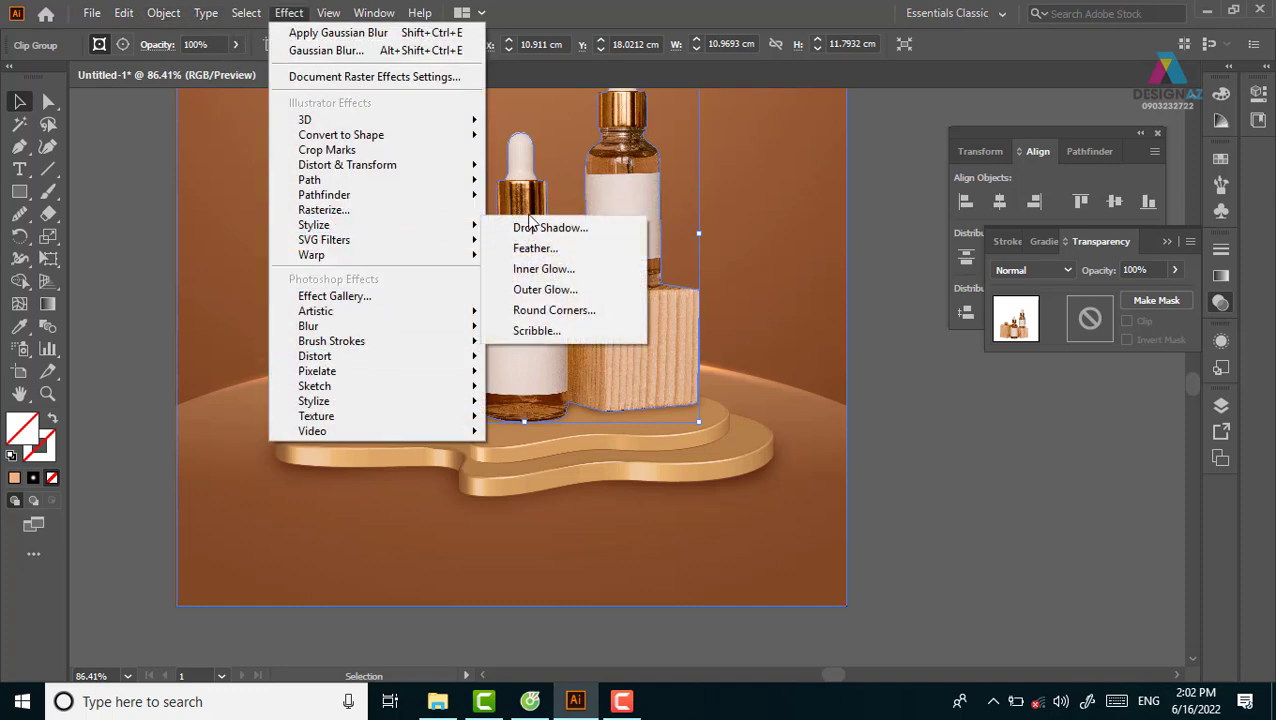
{"action": "left_click", "coordinate": [546, 224]}
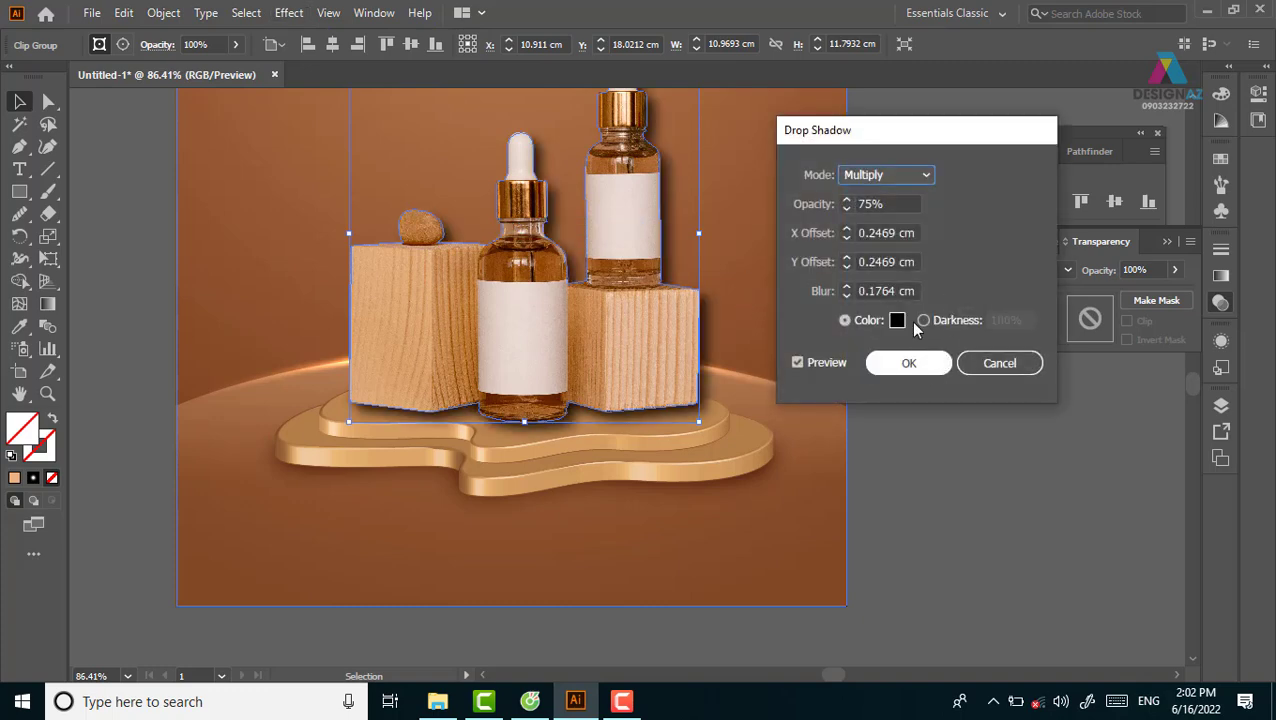
{"action": "left_click", "coordinate": [911, 232]}
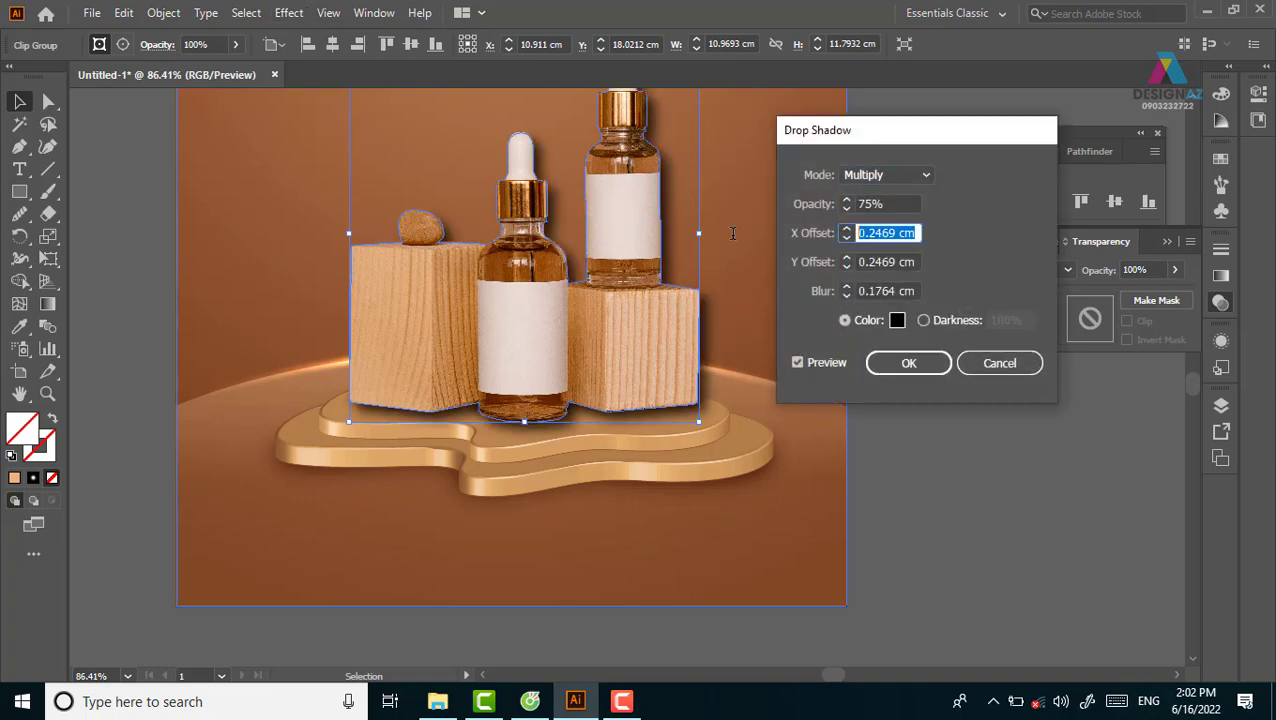
{"action": "type", "text": "0"}
{"action": "key", "text": "Tab"}
{"action": "type", "text": "0"}
{"action": "key", "text": "Tab"}
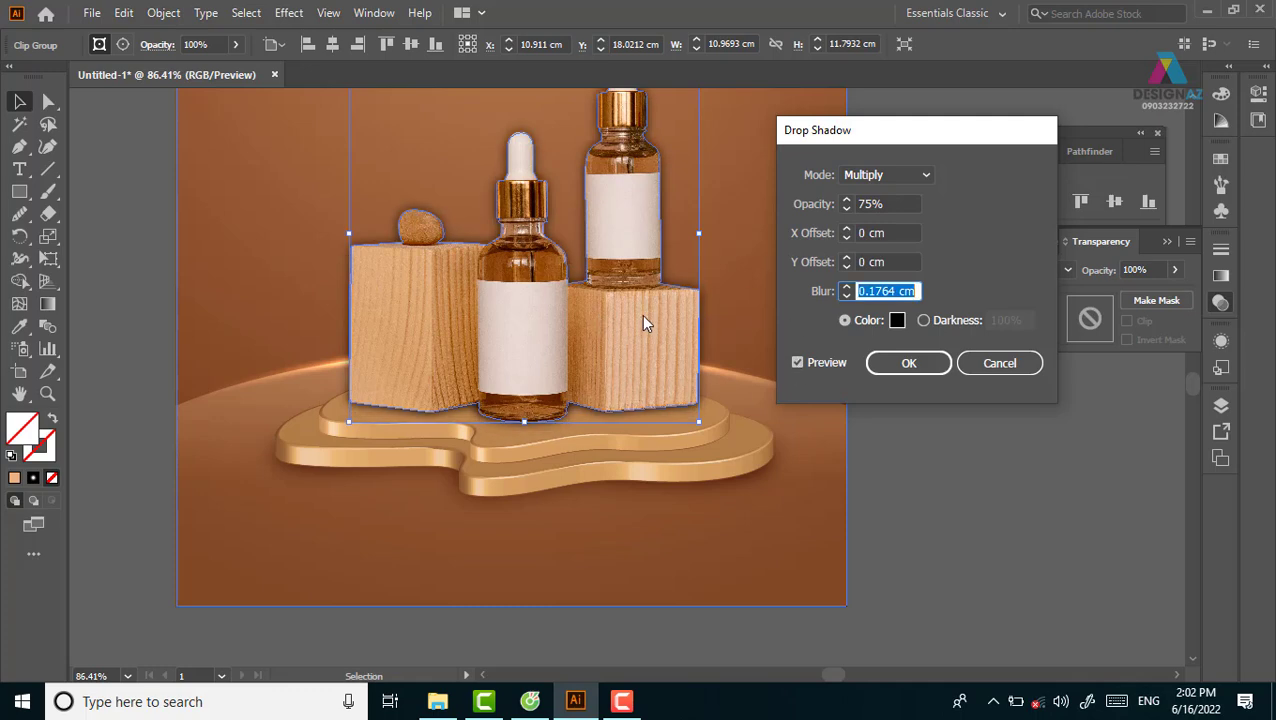
Step: Set the shadow to Overlay mode with a pure white colour, apply it, and deselect
{"action": "left_click", "coordinate": [925, 176]}
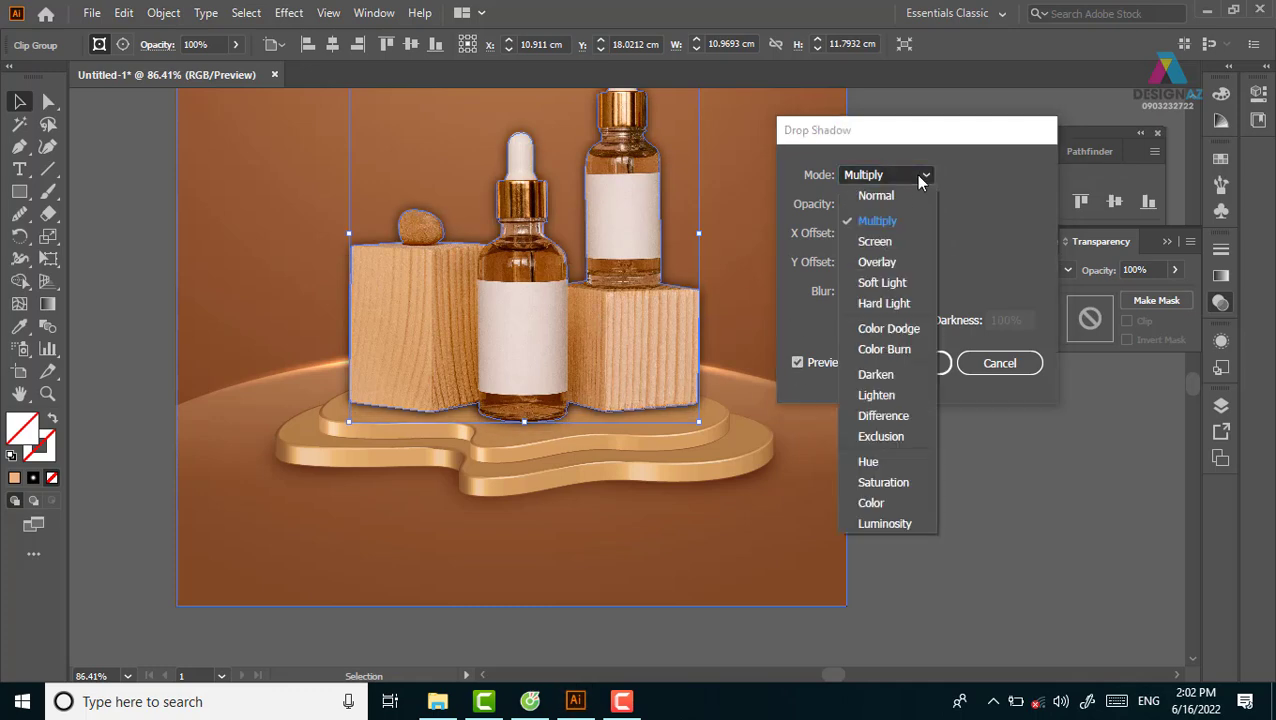
{"action": "left_click", "coordinate": [899, 262]}
{"action": "left_click", "coordinate": [897, 320]}
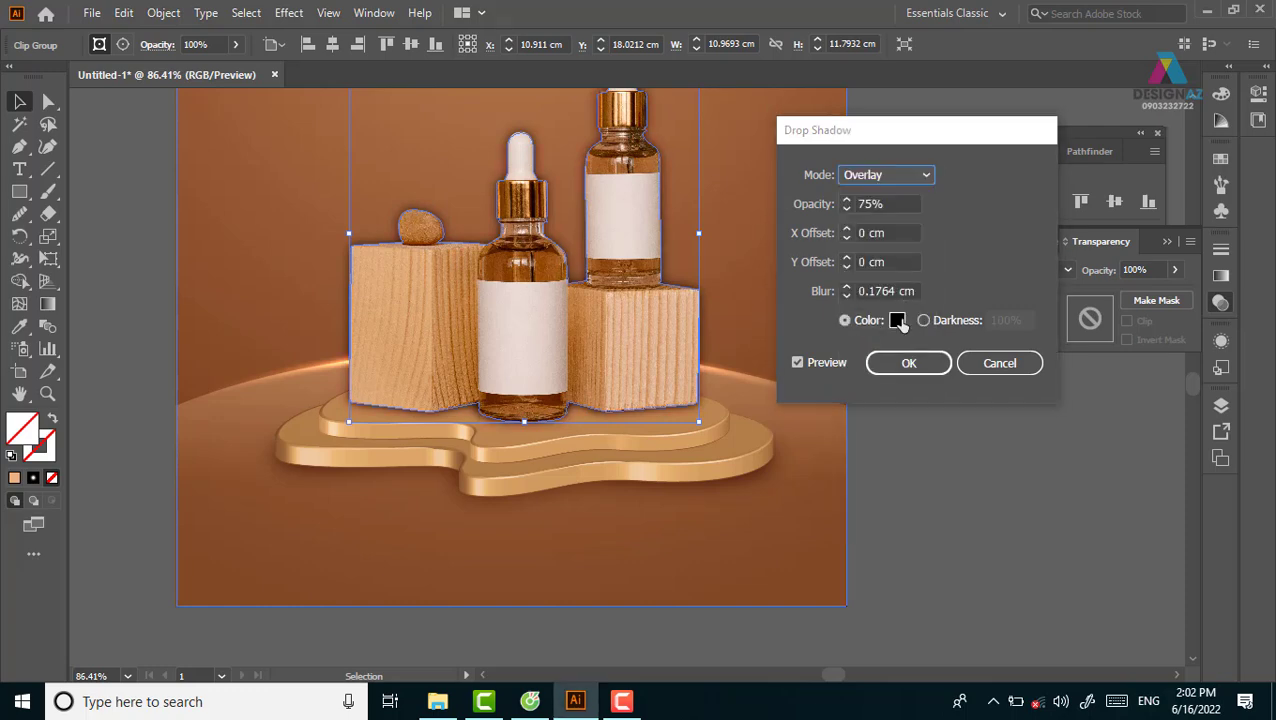
{"action": "mouse_move", "coordinate": [71, 148]}
{"action": "left_mouse_down"}
{"action": "mouse_move", "coordinate": [24, 78]}
{"action": "mouse_move", "coordinate": [43, 299]}
{"action": "left_mouse_up"}
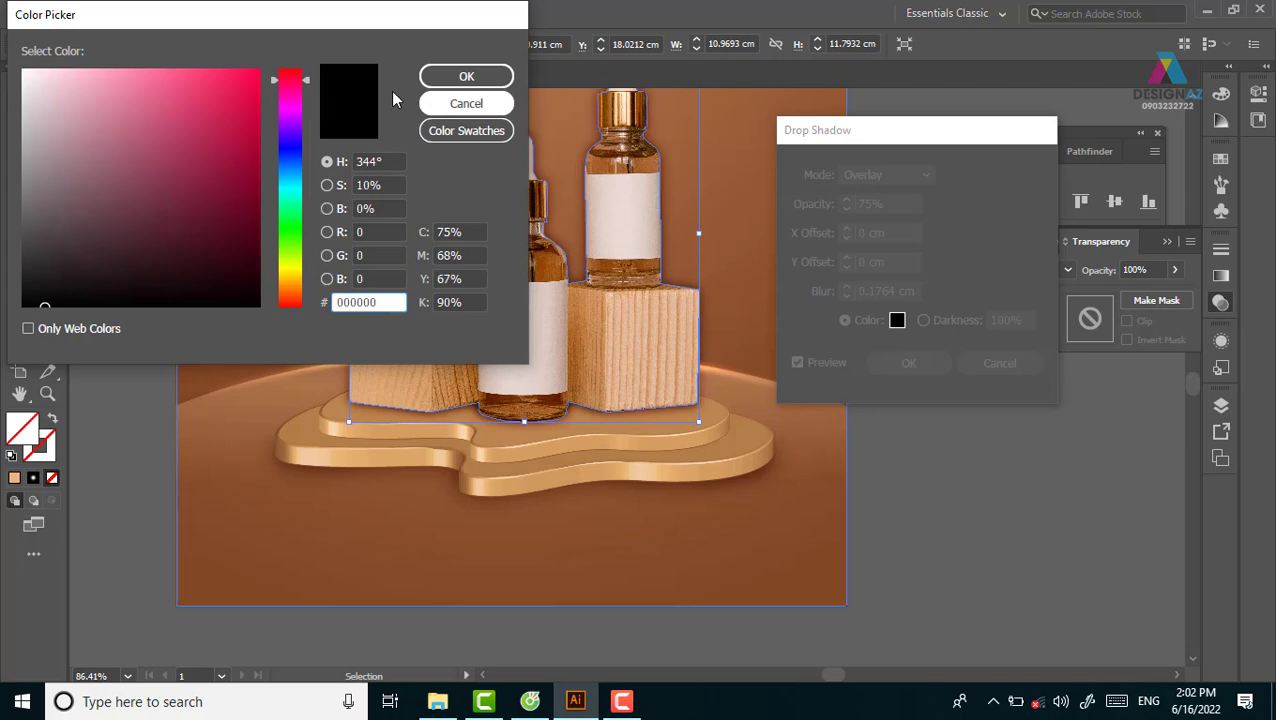
{"action": "left_click_drag", "start_coordinate": [45, 89], "coordinate": [22, 60]}
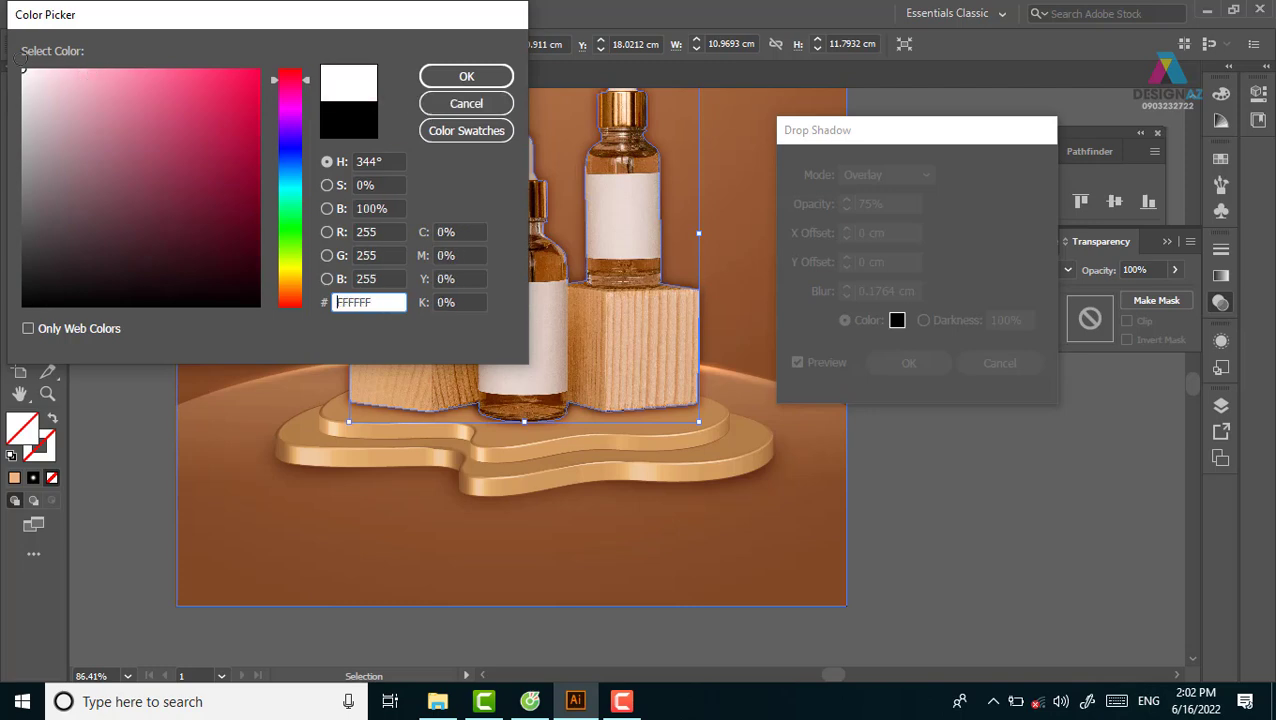
{"action": "left_click", "coordinate": [485, 78]}
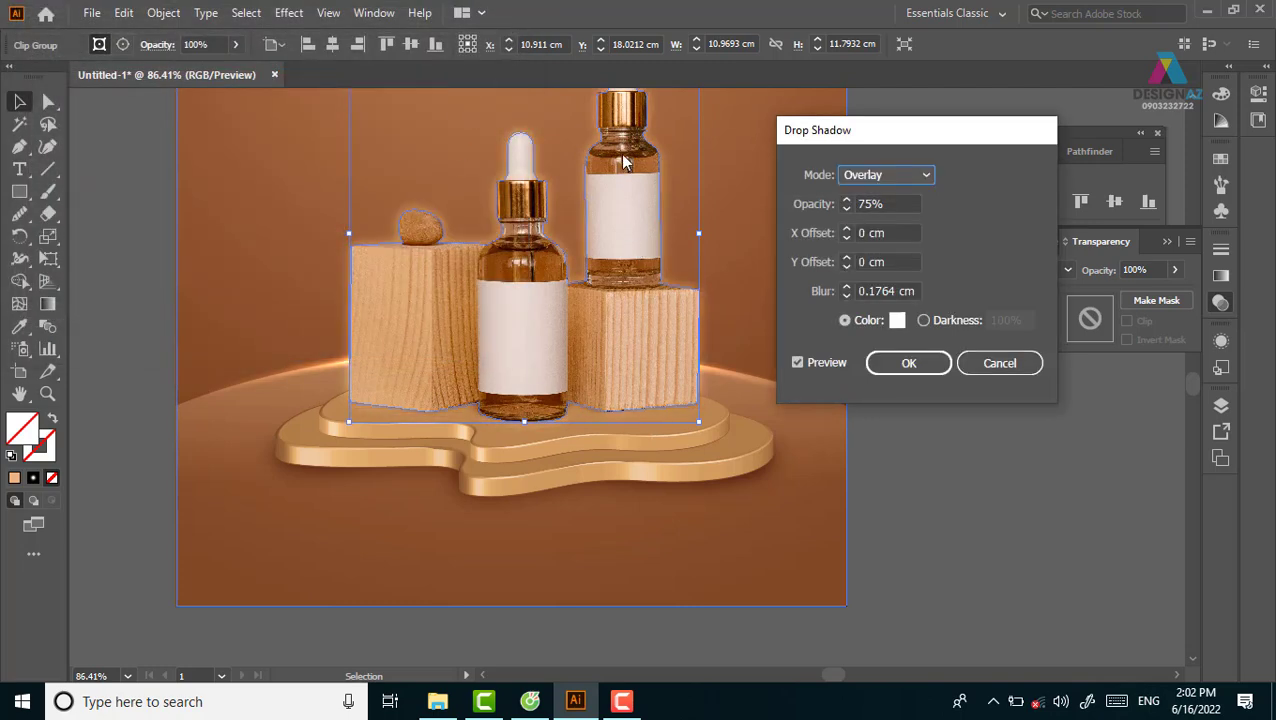
{"action": "left_click", "coordinate": [918, 368]}
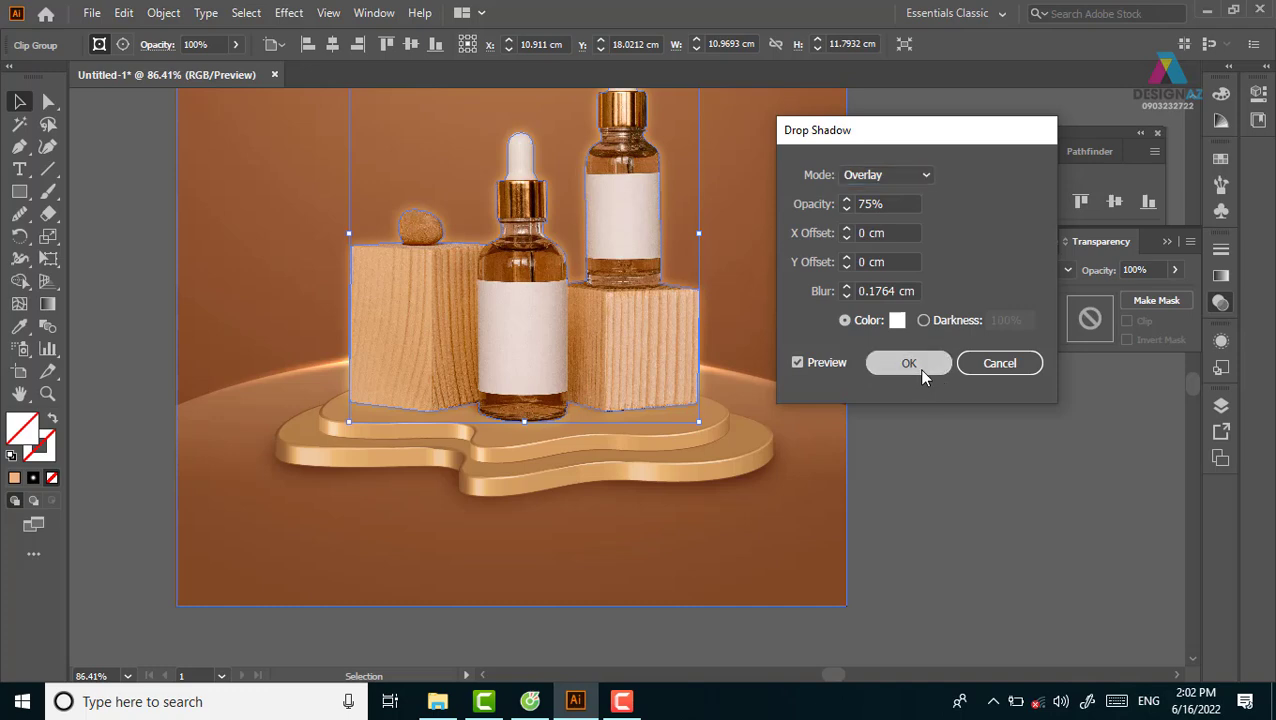
{"action": "left_click", "coordinate": [997, 518]}
{"action": "key", "text": "ctrl"}
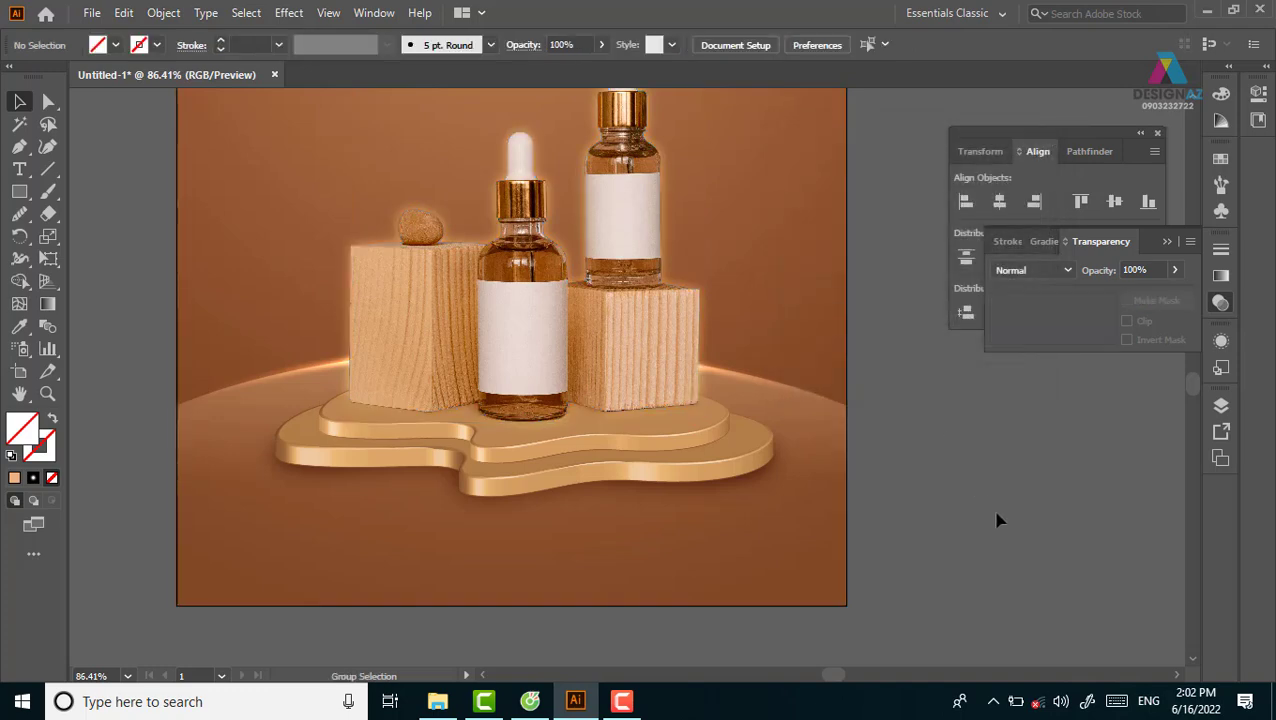
Step: Select the bottles-and-blocks group and set its Transparency opacity to 68%
{"action": "key", "text": "ctrl+a"}
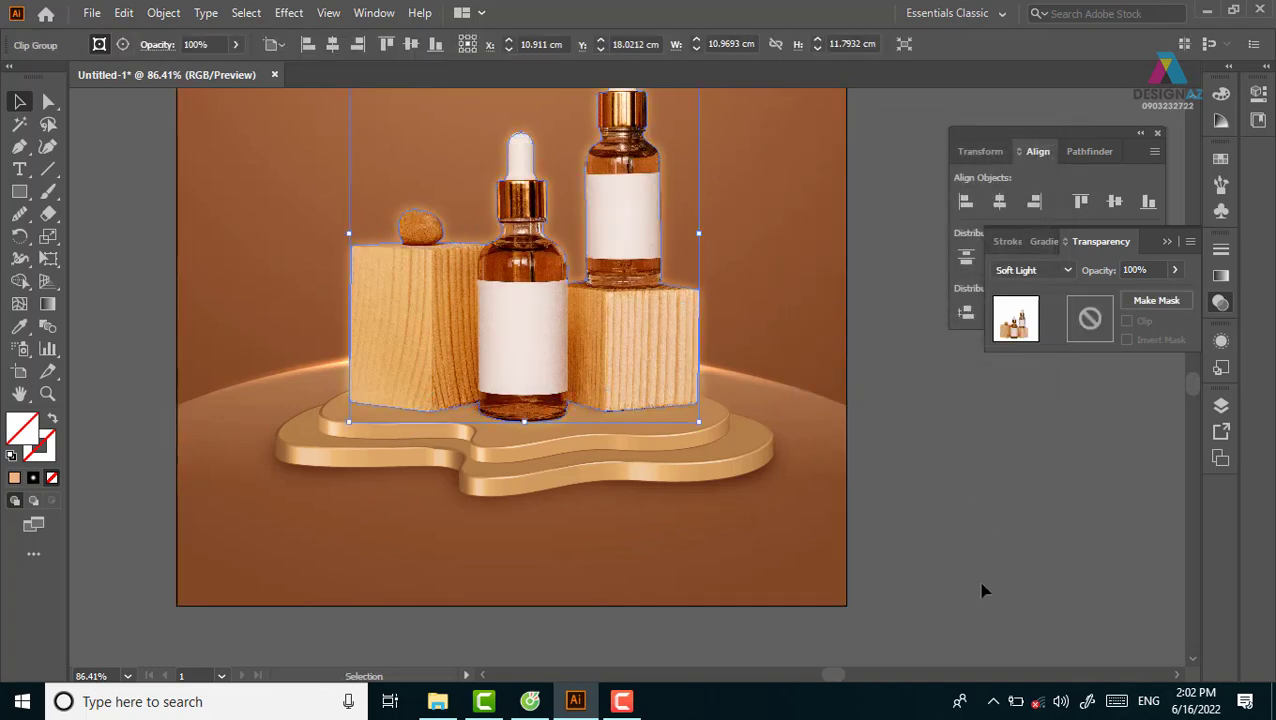
{"action": "left_click", "coordinate": [982, 591]}
{"action": "key", "text": "ctrl+minus"}
{"action": "key", "text": "ctrl+minus"}
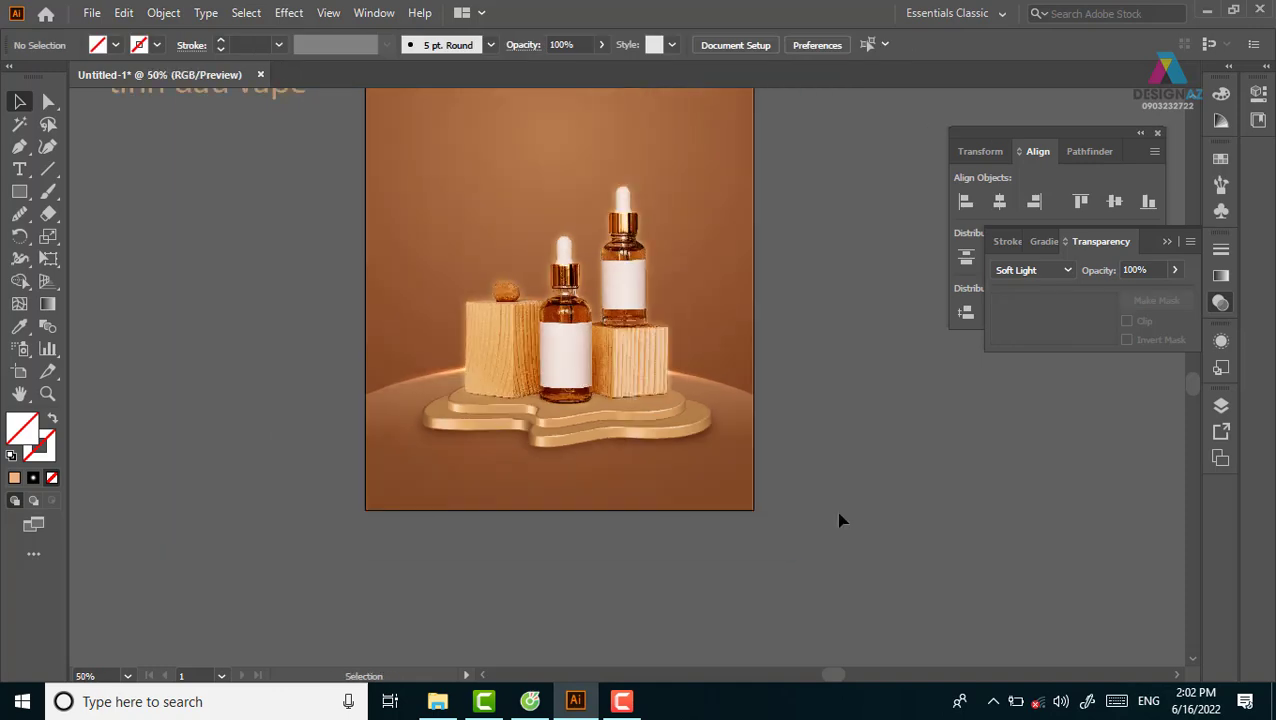
{"action": "left_click", "coordinate": [646, 370]}
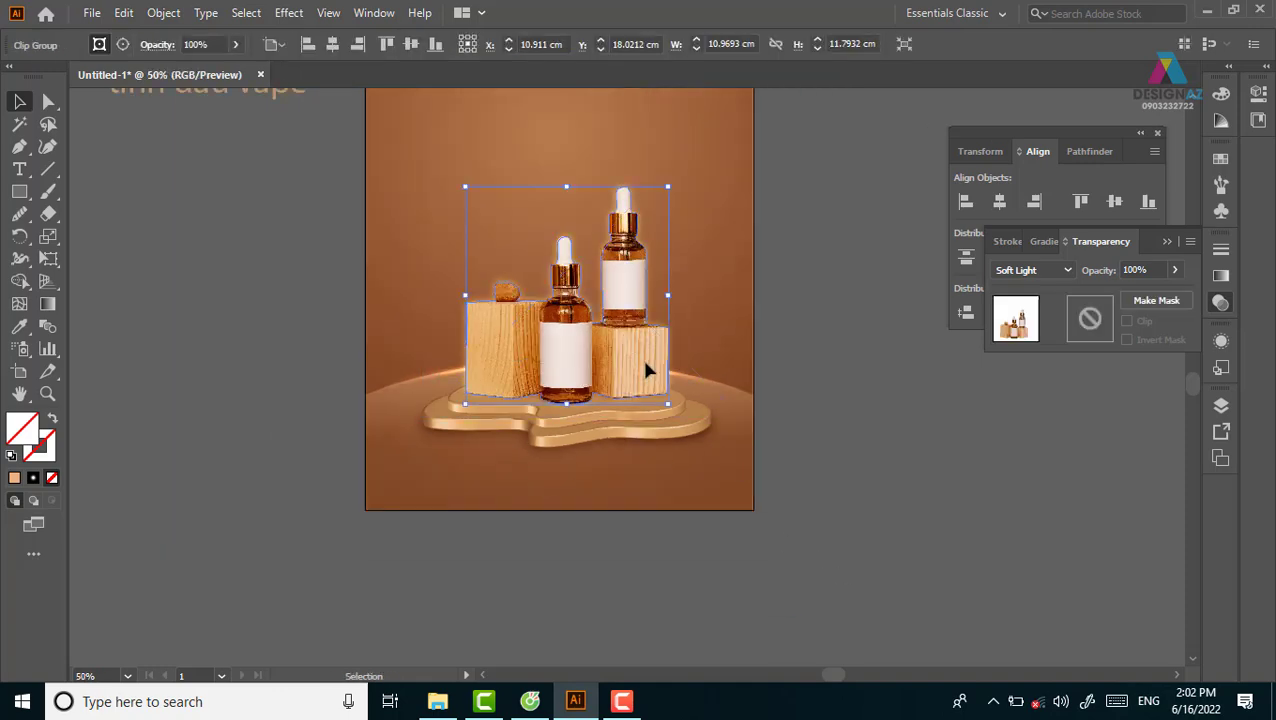
{"action": "left_click", "coordinate": [1160, 272]}
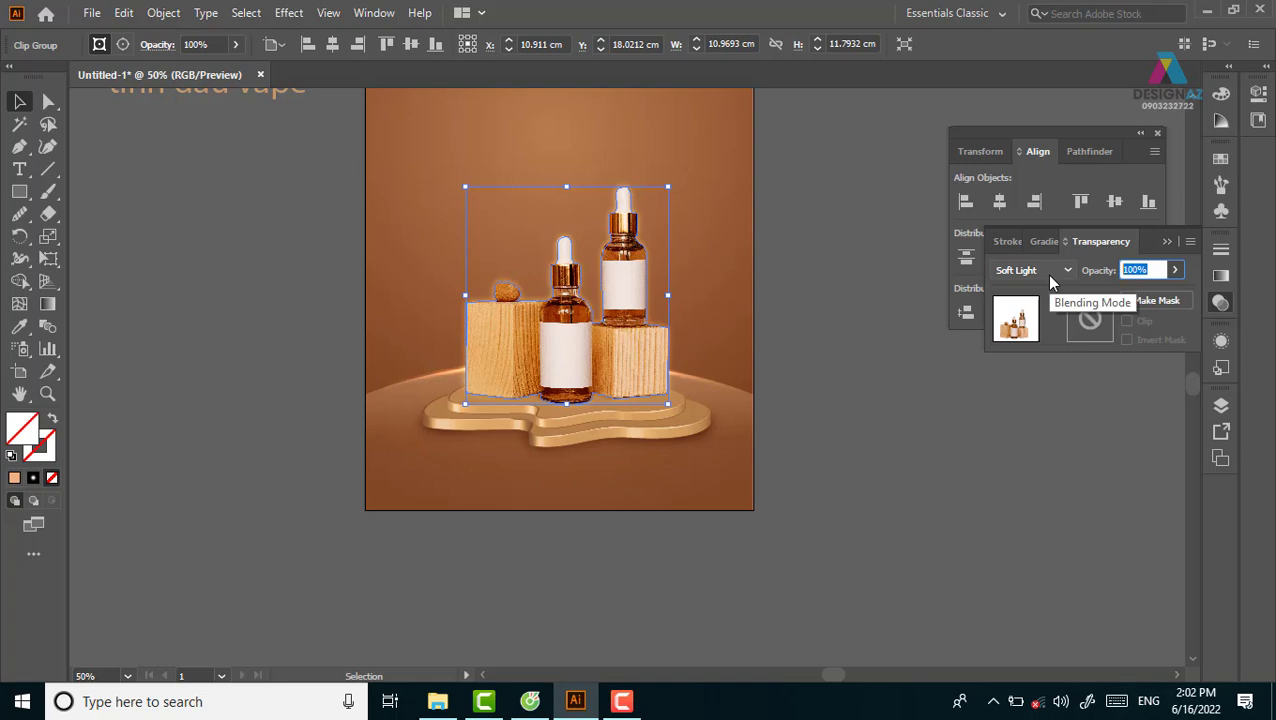
{"action": "type", "text": "68"}
{"action": "key", "text": "Return"}
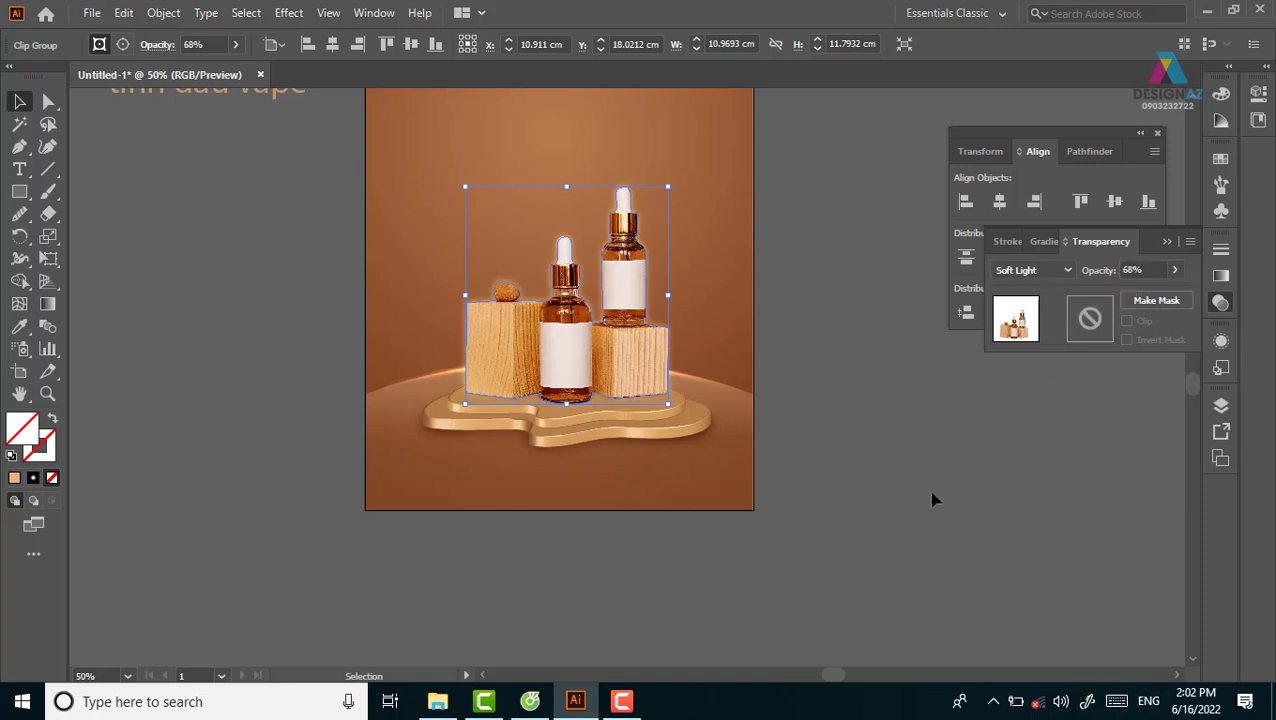
{"action": "left_click", "coordinate": [932, 500]}
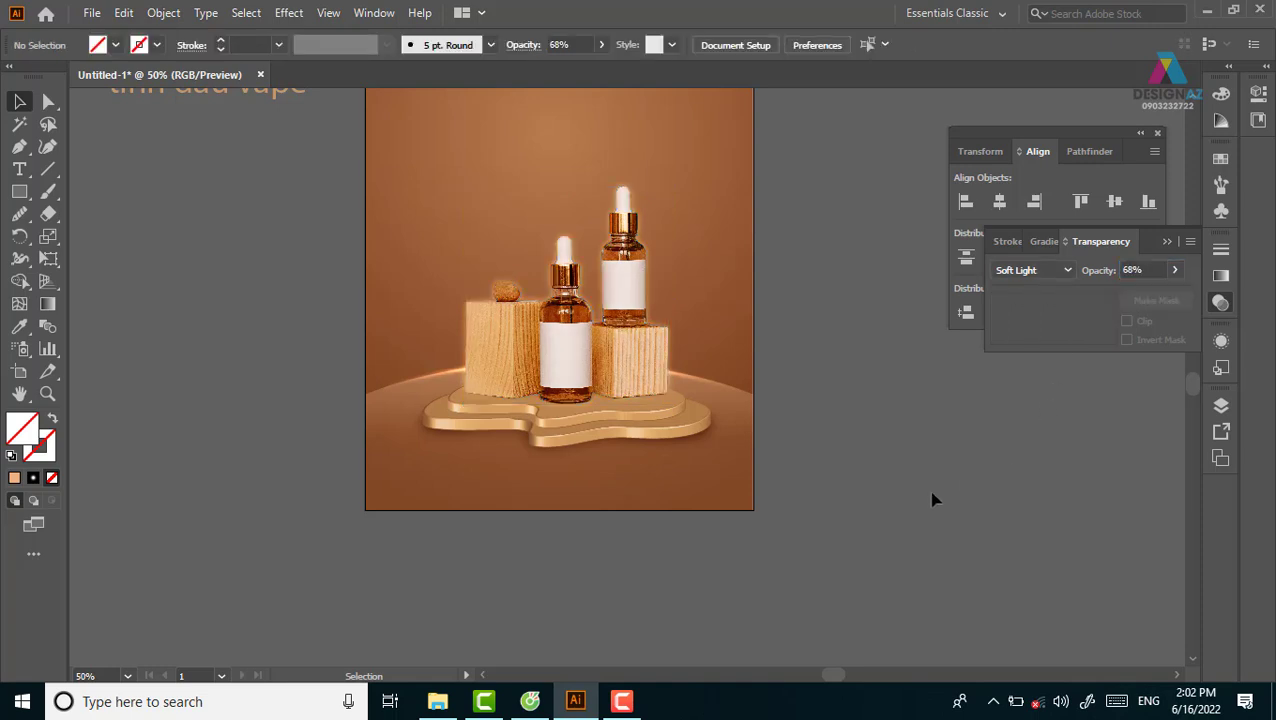
Step: Set the gradient floor shape's blending mode to Soft Light and preview it
{"action": "scroll", "coordinate": [806, 427], "scroll_direction": "up", "scroll_amount": 3}
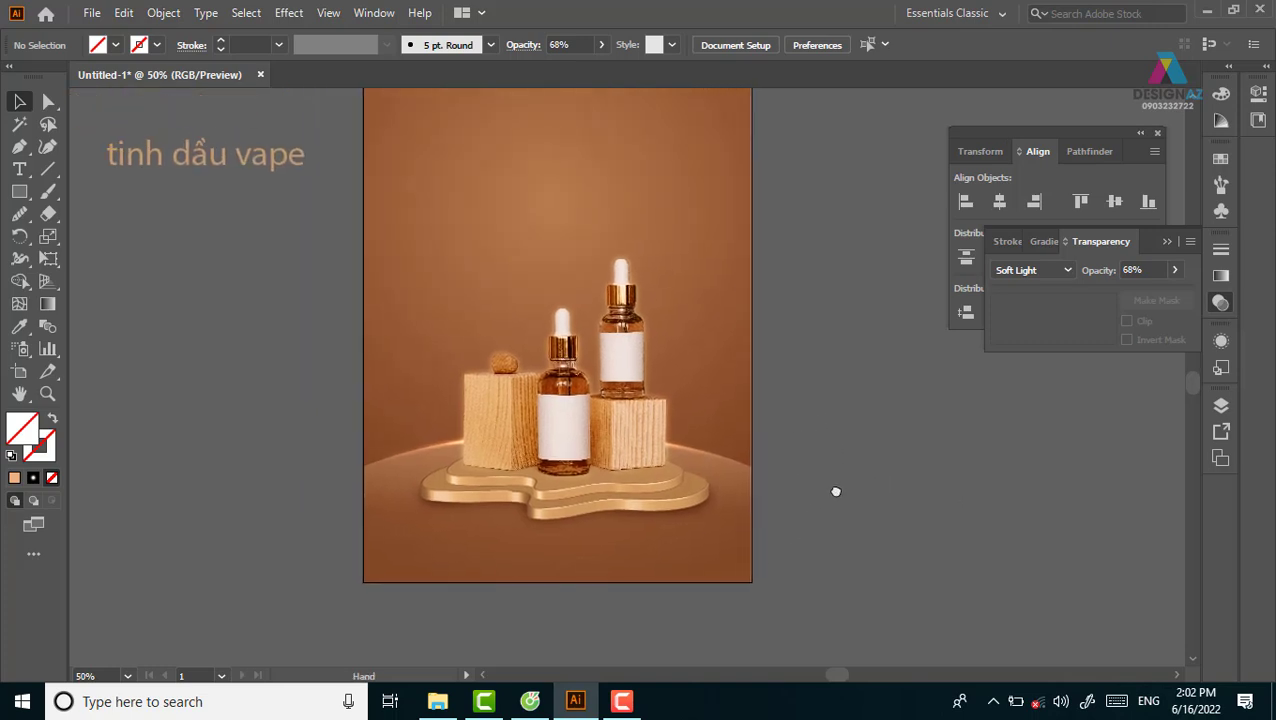
{"action": "left_click_drag", "start_coordinate": [740, 526], "coordinate": [964, 534]}
{"action": "key", "text": "ctrl+z"}
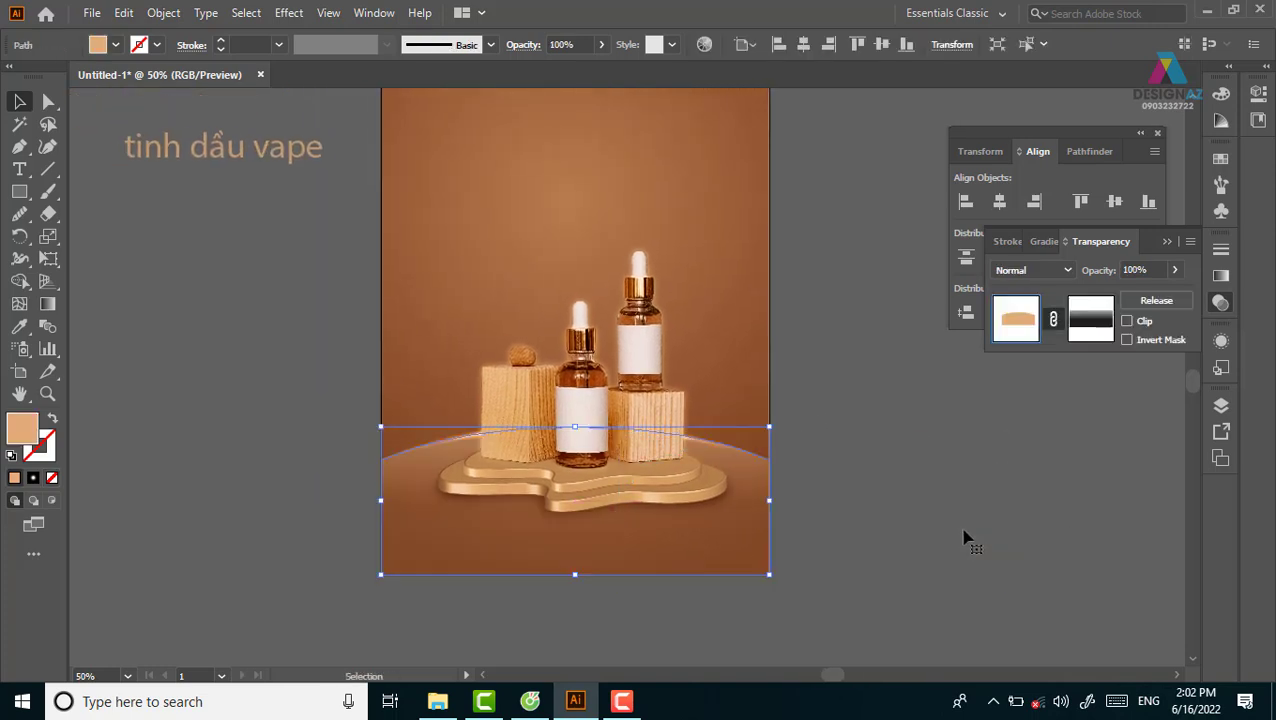
{"action": "key", "text": "a"}
{"action": "key", "text": "v"}
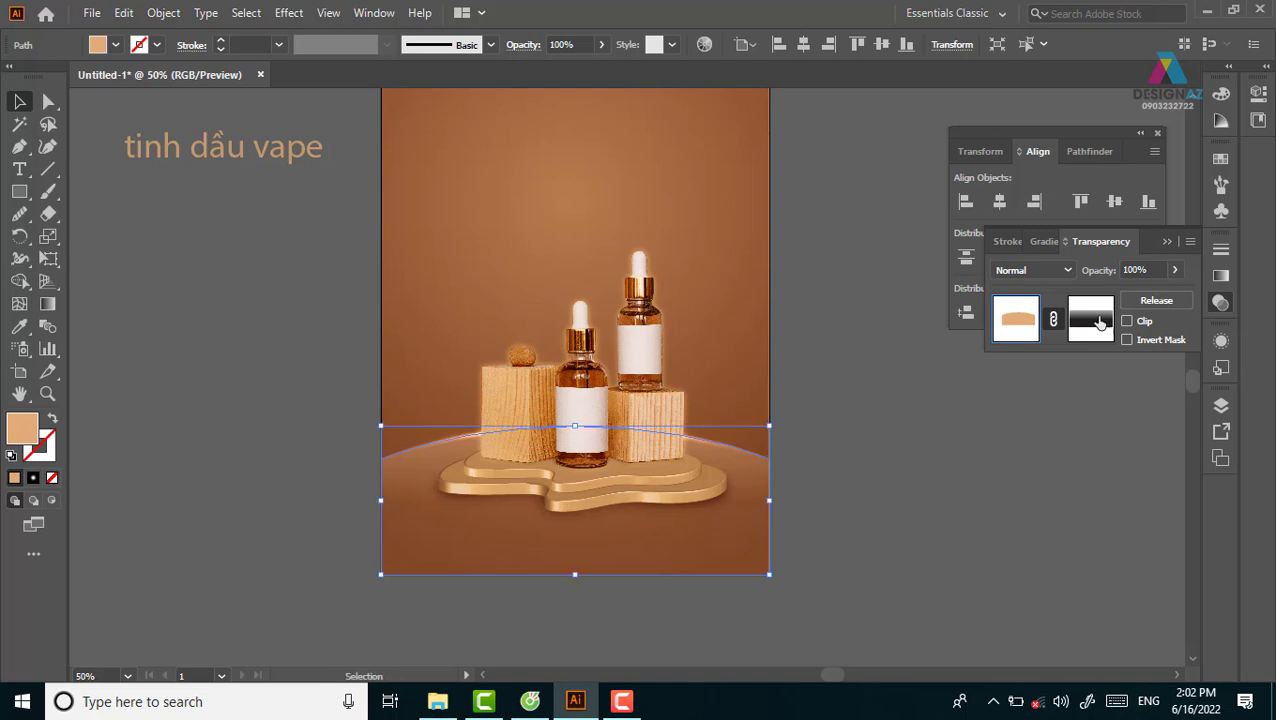
{"action": "left_click", "coordinate": [1059, 269]}
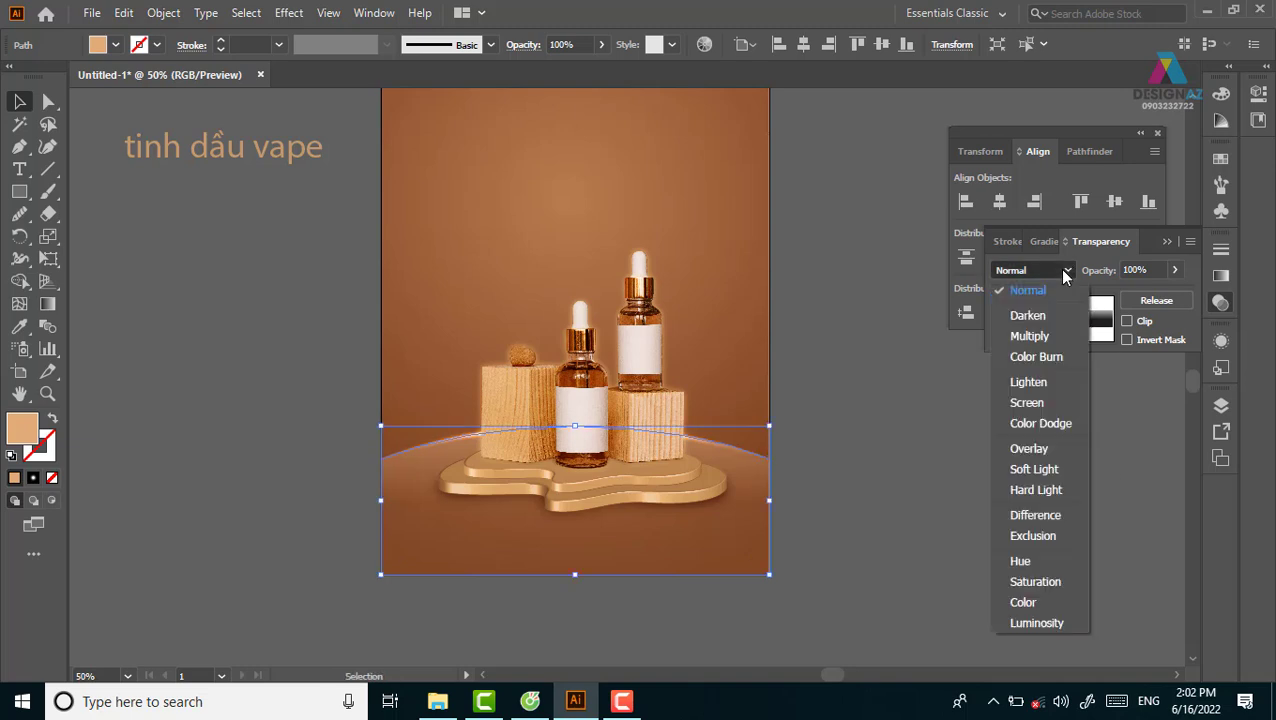
{"action": "left_click", "coordinate": [1034, 469]}
{"action": "left_click", "coordinate": [1015, 560]}
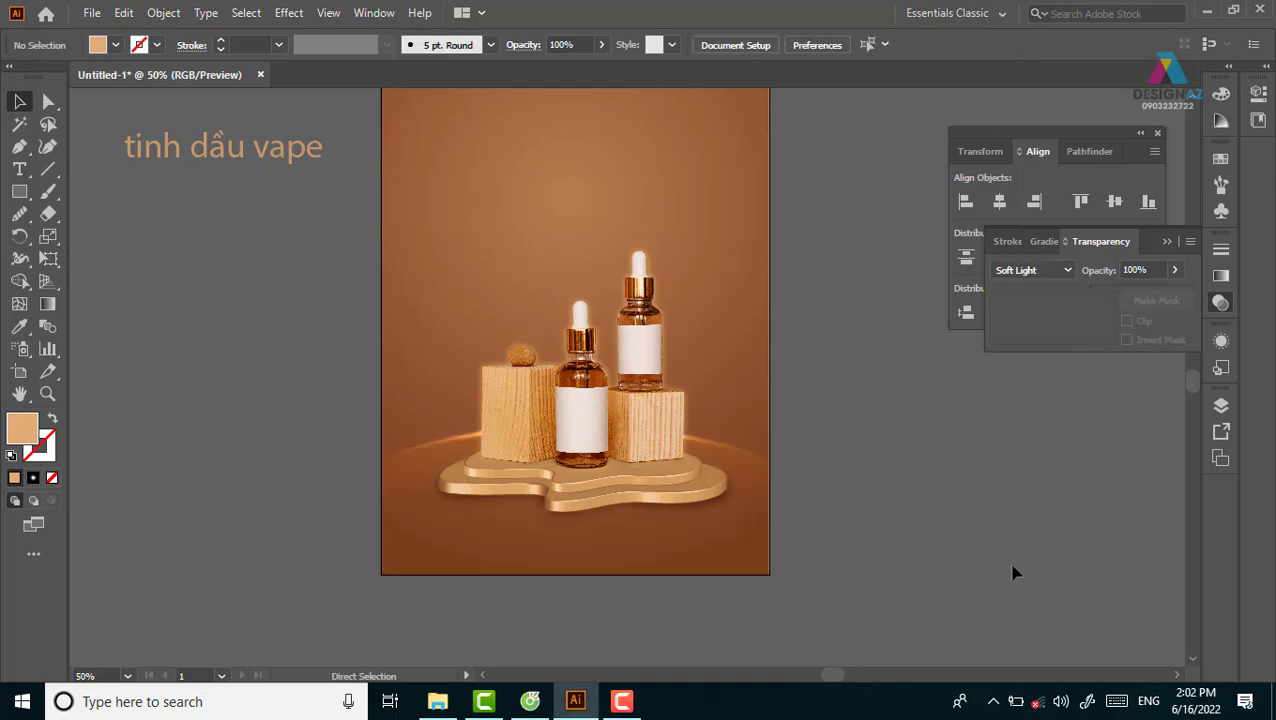
Step: Change the floor shape's blending mode to Overlay, then recentre and zoom in
{"action": "left_click_drag", "start_coordinate": [762, 545], "coordinate": [817, 636]}
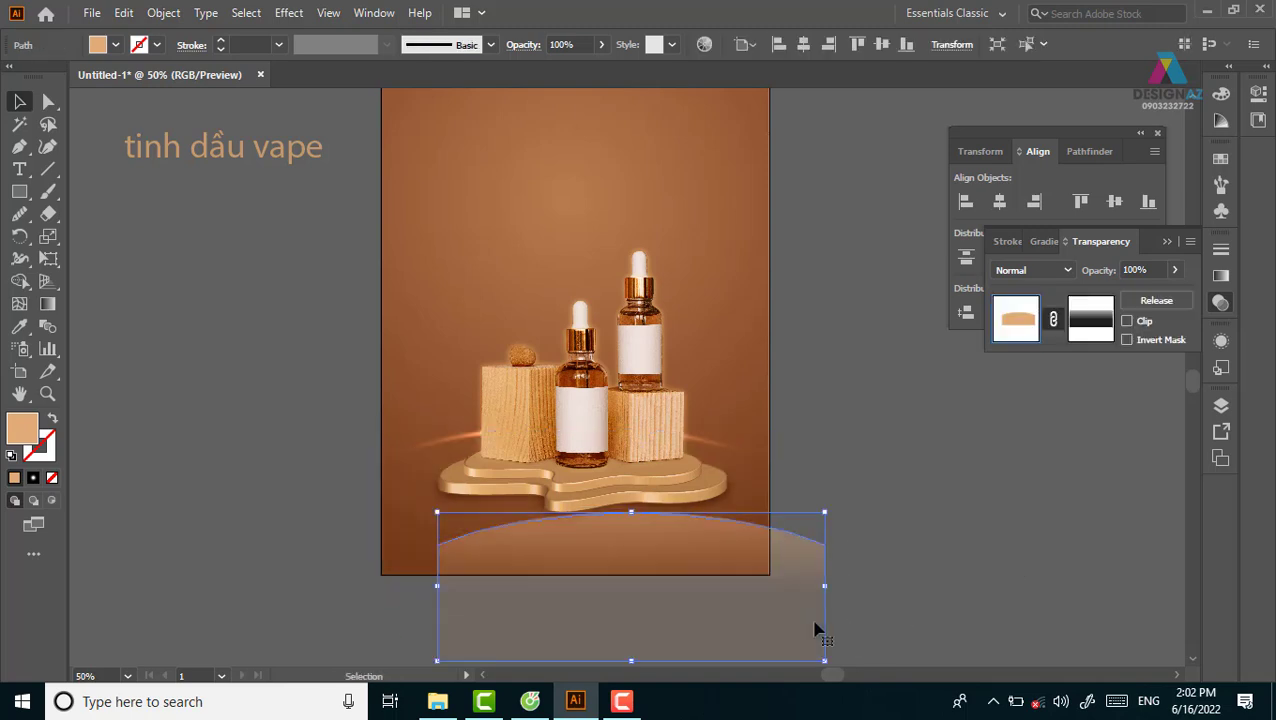
{"action": "key", "text": "ctrl+z"}
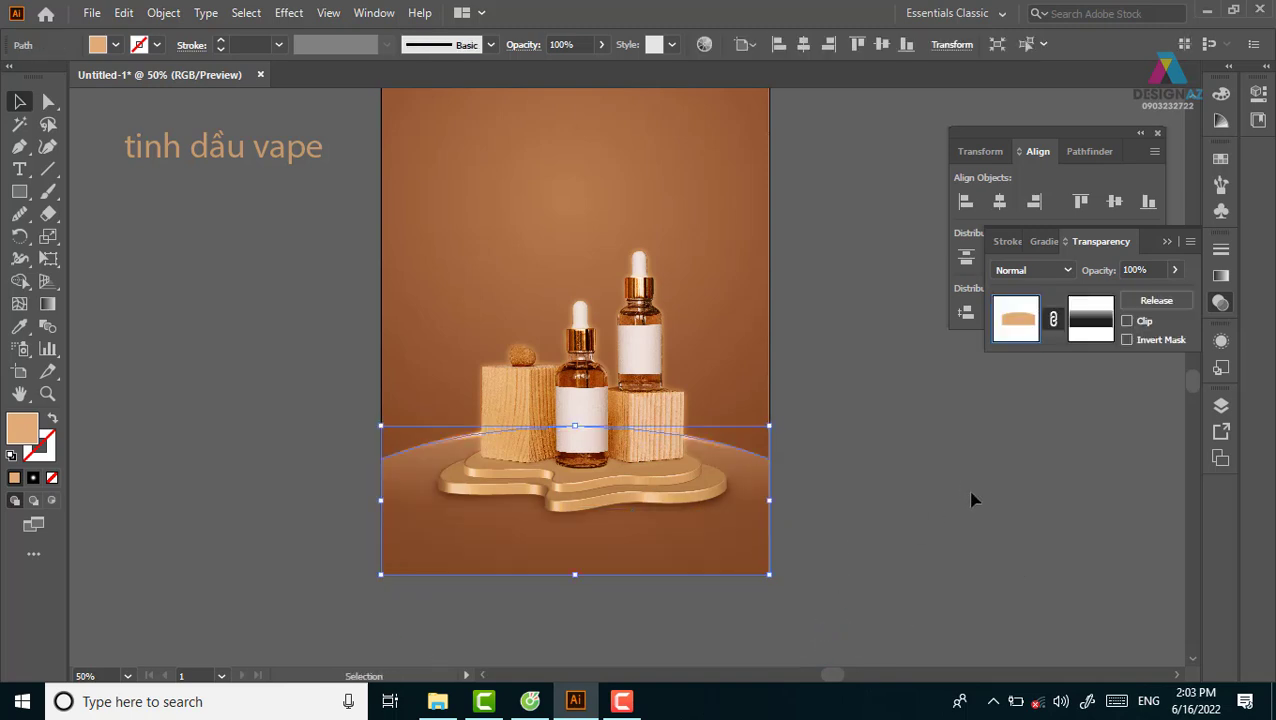
{"action": "key", "text": "a"}
{"action": "key", "text": "v"}
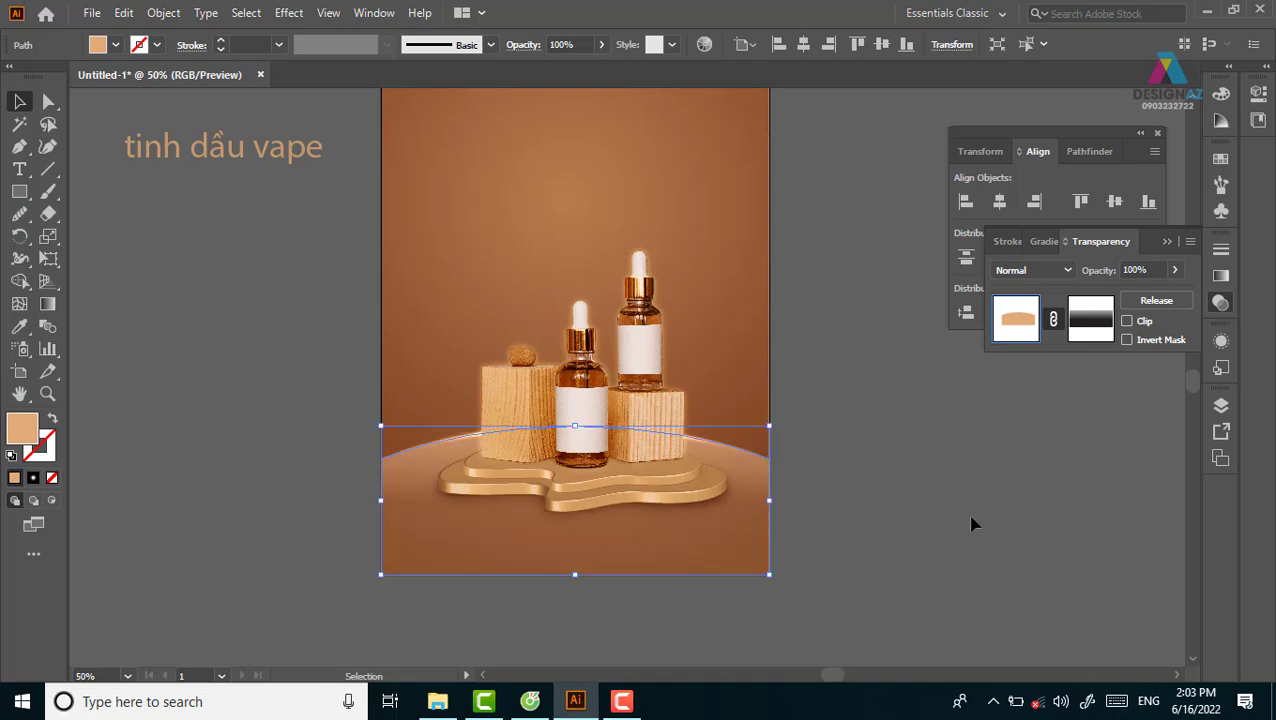
{"action": "left_click", "coordinate": [1050, 269]}
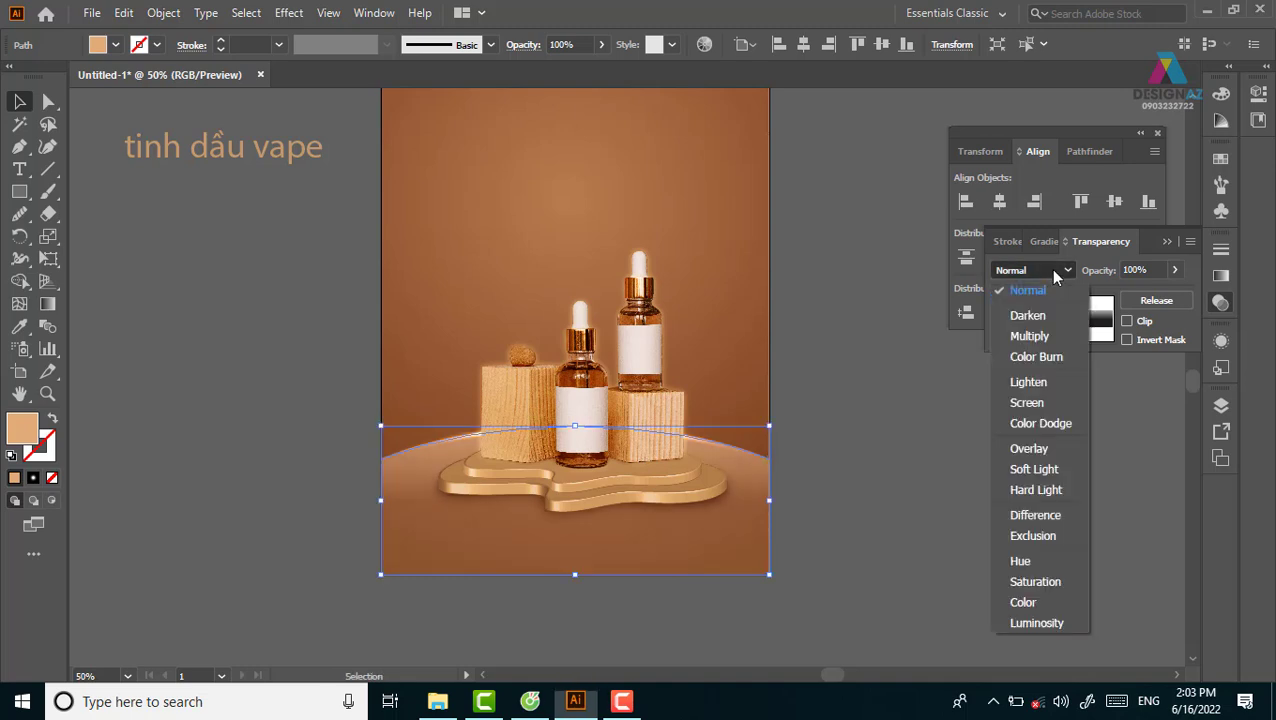
{"action": "left_click", "coordinate": [1046, 448]}
{"action": "left_click", "coordinate": [985, 558]}
{"action": "mouse_move", "coordinate": [934, 501]}
{"action": "left_mouse_down"}
{"action": "mouse_move", "coordinate": [892, 548]}
{"action": "mouse_move", "coordinate": [894, 578]}
{"action": "mouse_move", "coordinate": [898, 543]}
{"action": "left_mouse_up"}
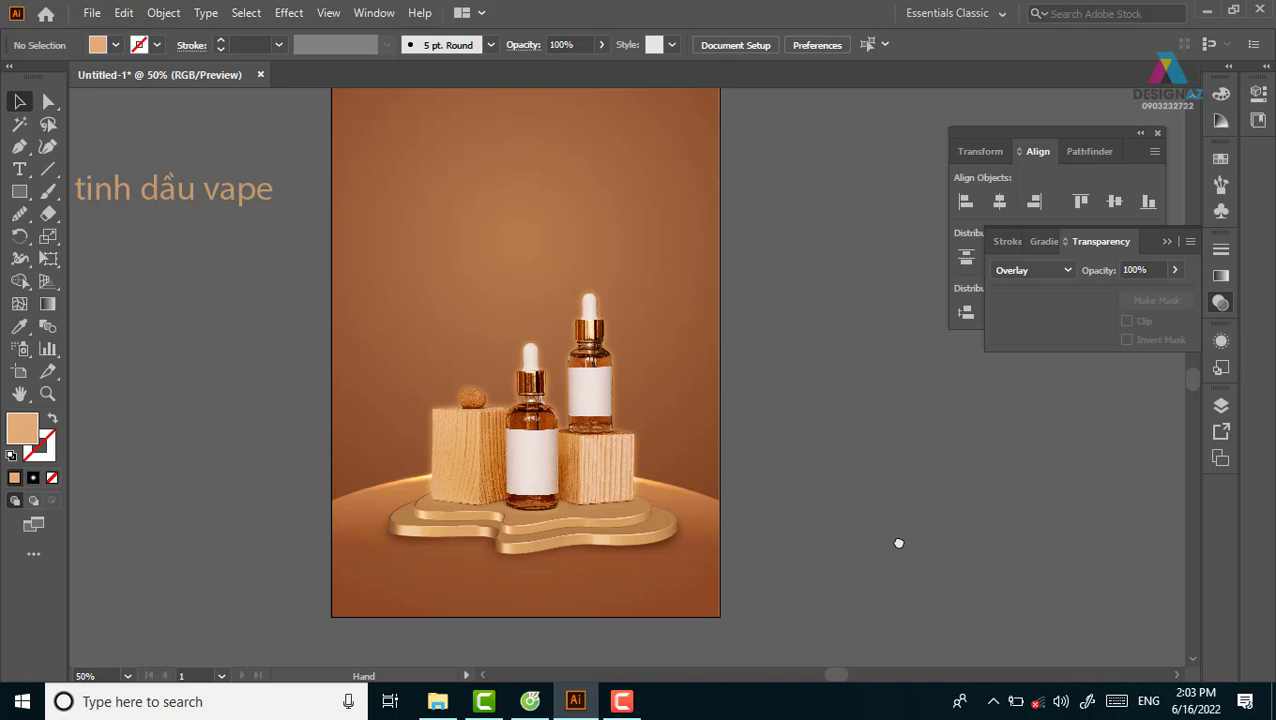
{"action": "key", "text": "ctrl+plus"}
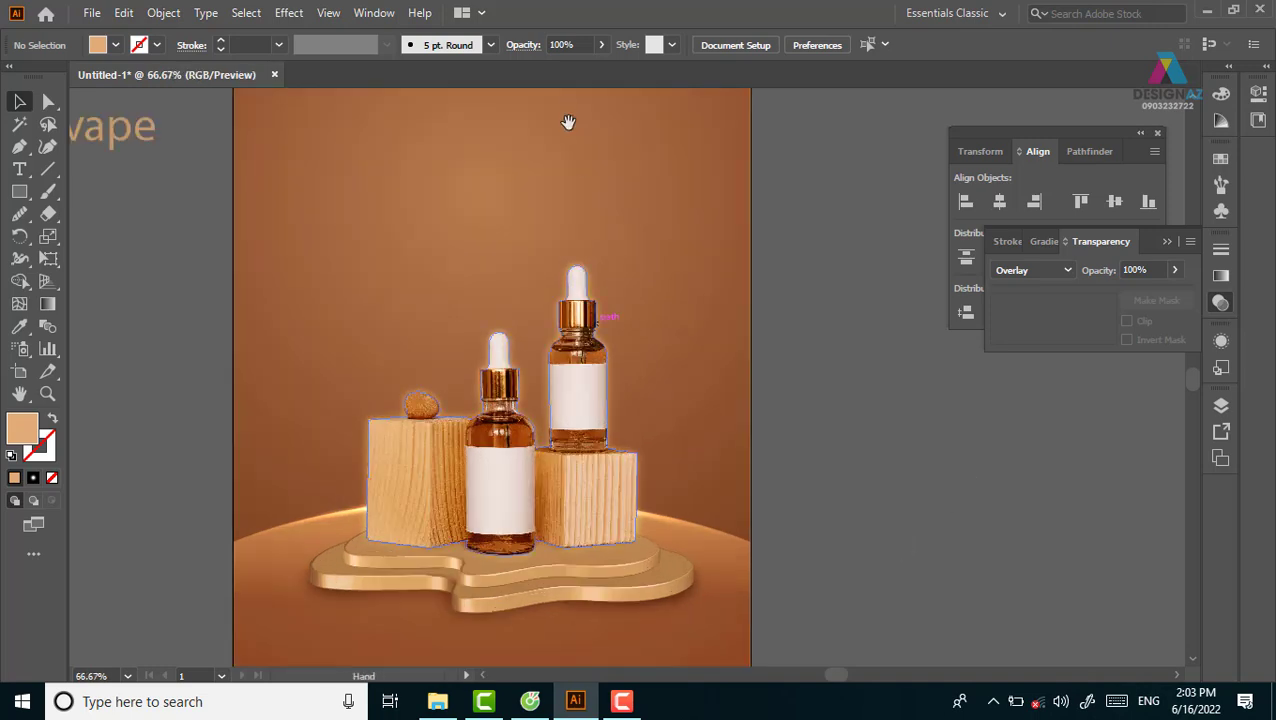
Step: Start File > Place and browse to F:\day hoc ai\giáo trình illustrator\Bài 6 thiết kế mỹ phẩm
{"action": "left_click", "coordinate": [92, 14]}
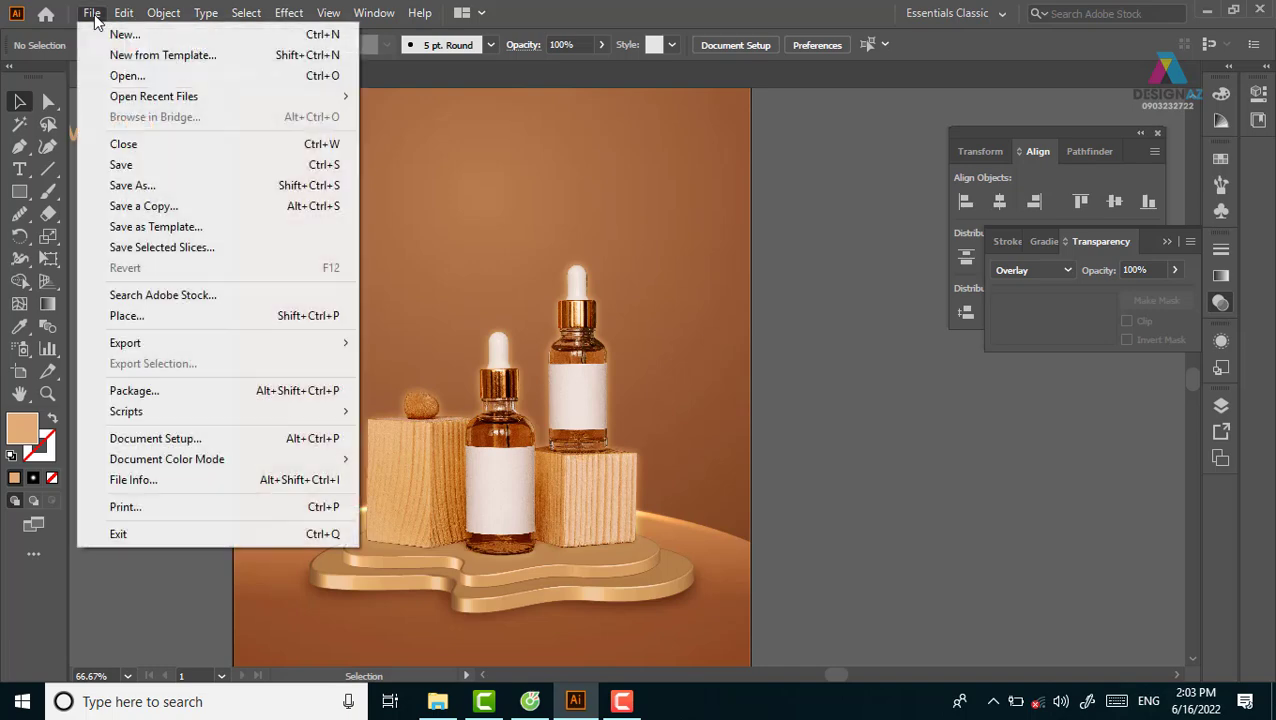
{"action": "left_click", "coordinate": [127, 316]}
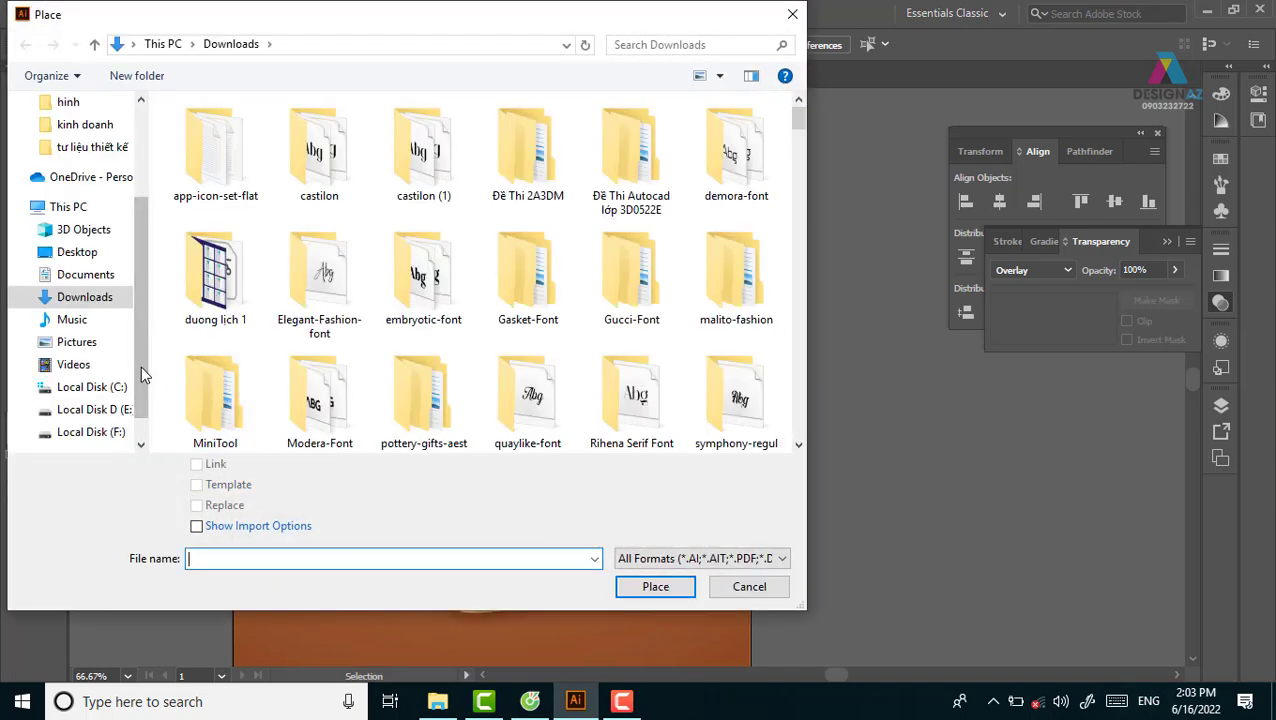
{"action": "scroll", "coordinate": [141, 374], "scroll_direction": "down", "scroll_amount": 1}
{"action": "left_click", "coordinate": [105, 387]}
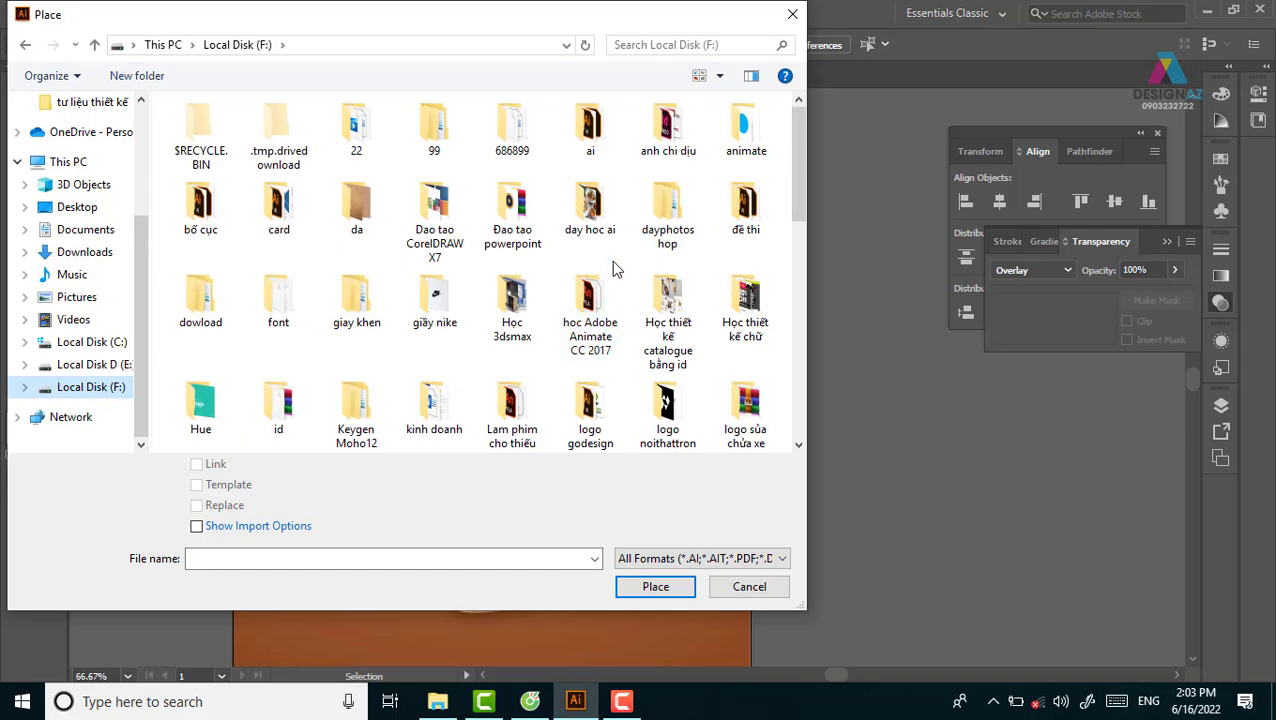
{"action": "double_click", "coordinate": [602, 224]}
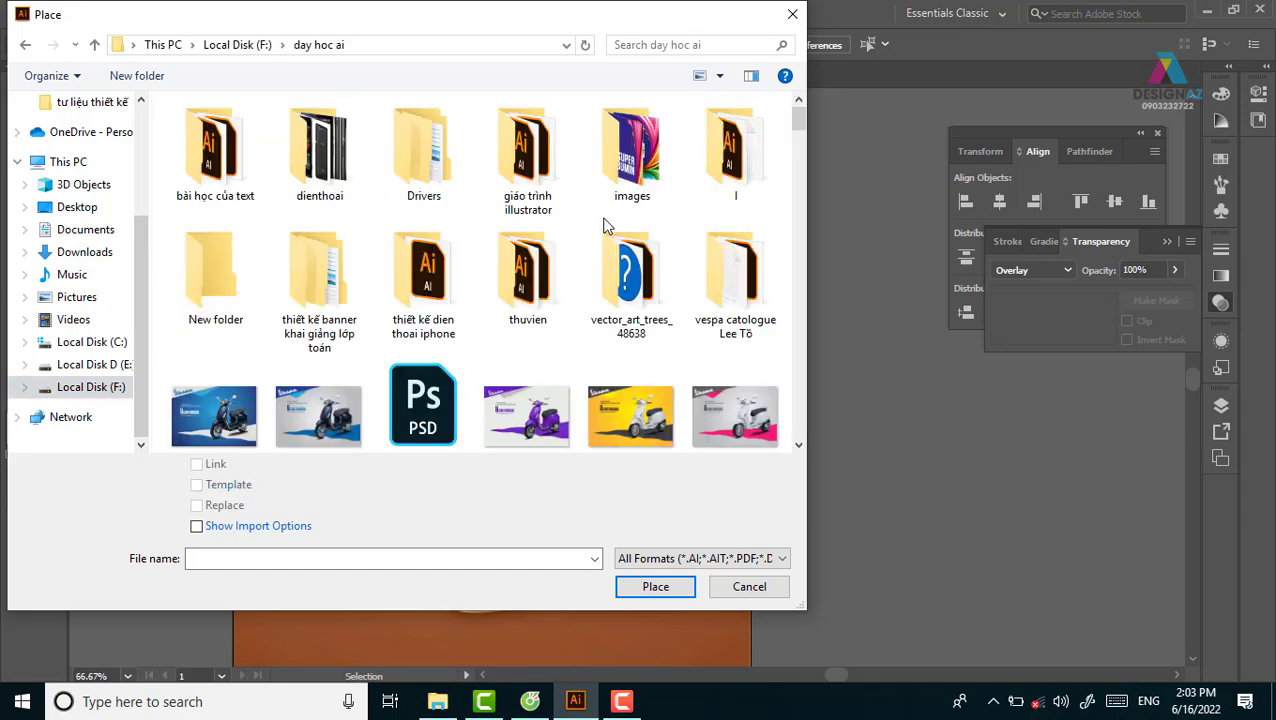
{"action": "double_click", "coordinate": [532, 178]}
{"action": "double_click", "coordinate": [735, 160]}
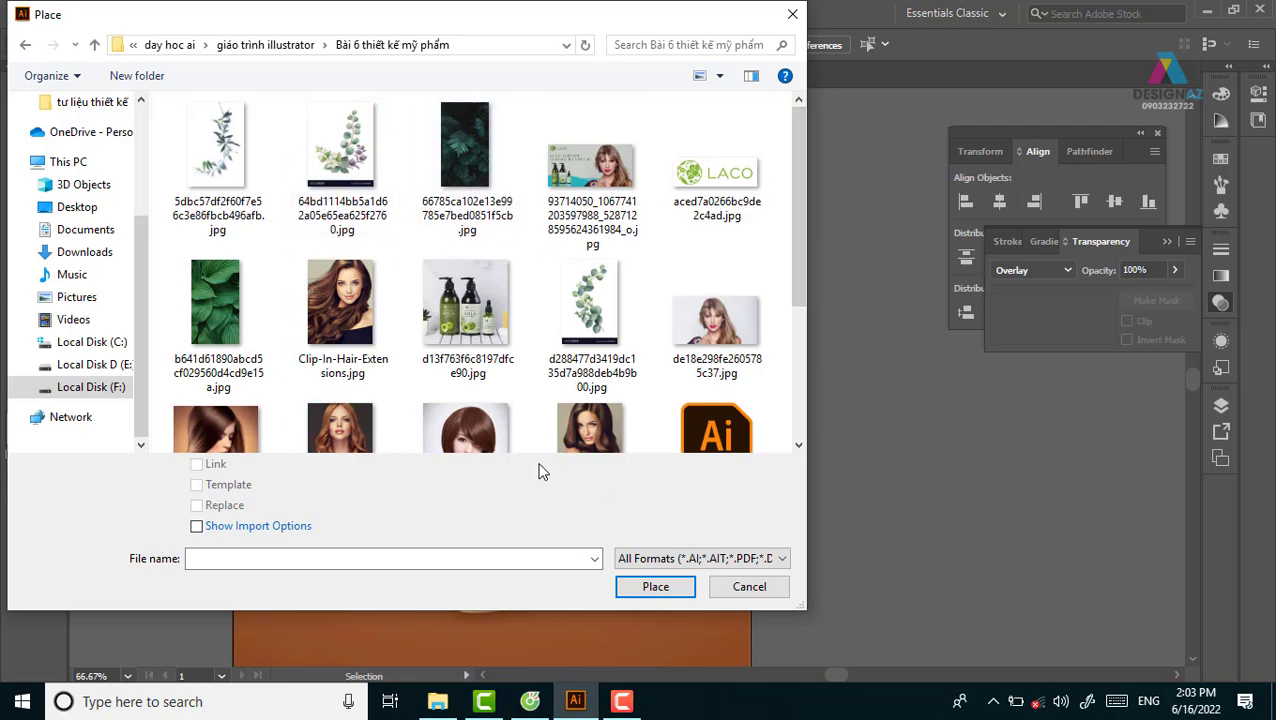
Step: Place both eucalyptus JPGs, dropping the first over the poster's left side
{"action": "left_click", "coordinate": [590, 315]}
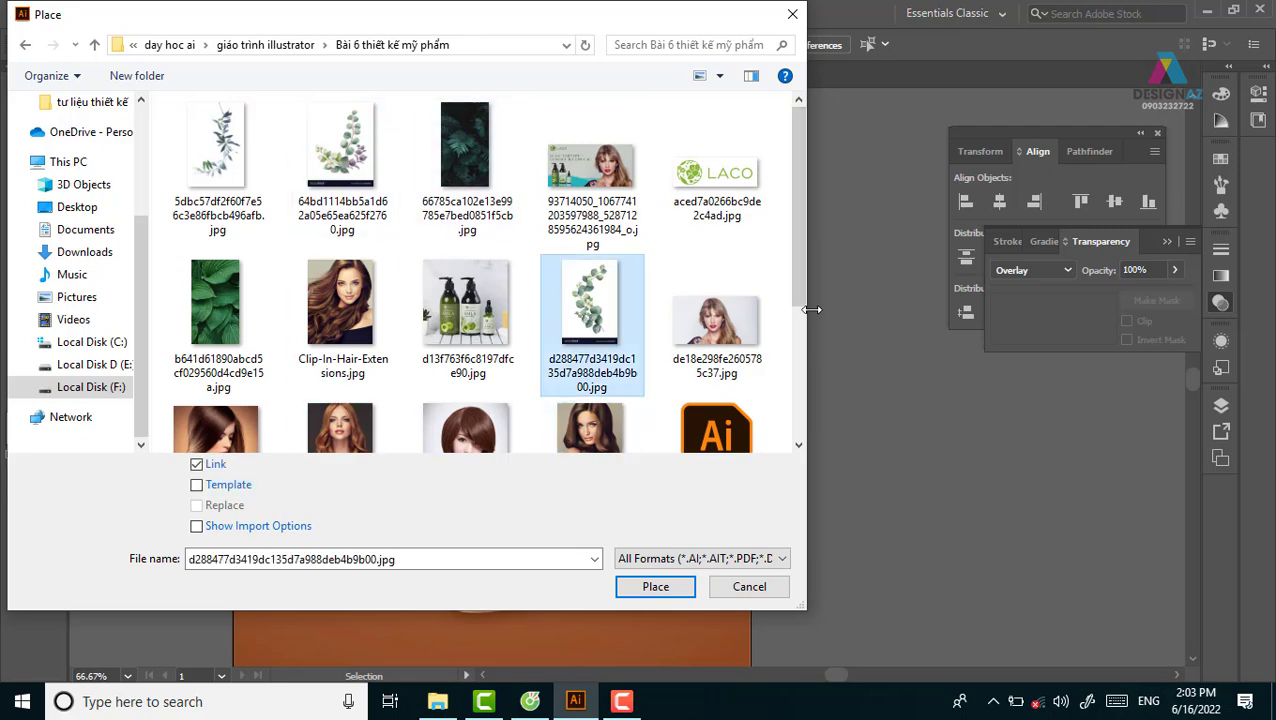
{"action": "left_click_drag", "start_coordinate": [800, 232], "coordinate": [797, 200]}
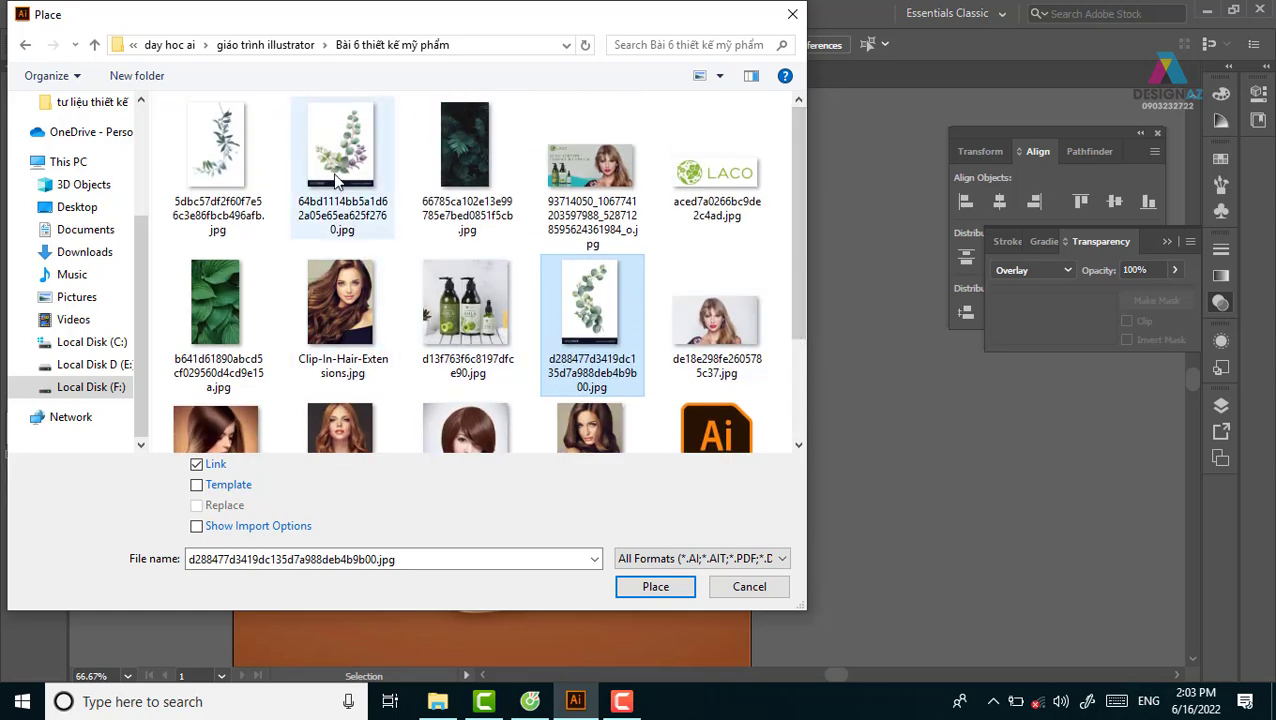
{"action": "left_click", "coordinate": [323, 167], "text": "ctrl"}
{"action": "left_click", "coordinate": [655, 587]}
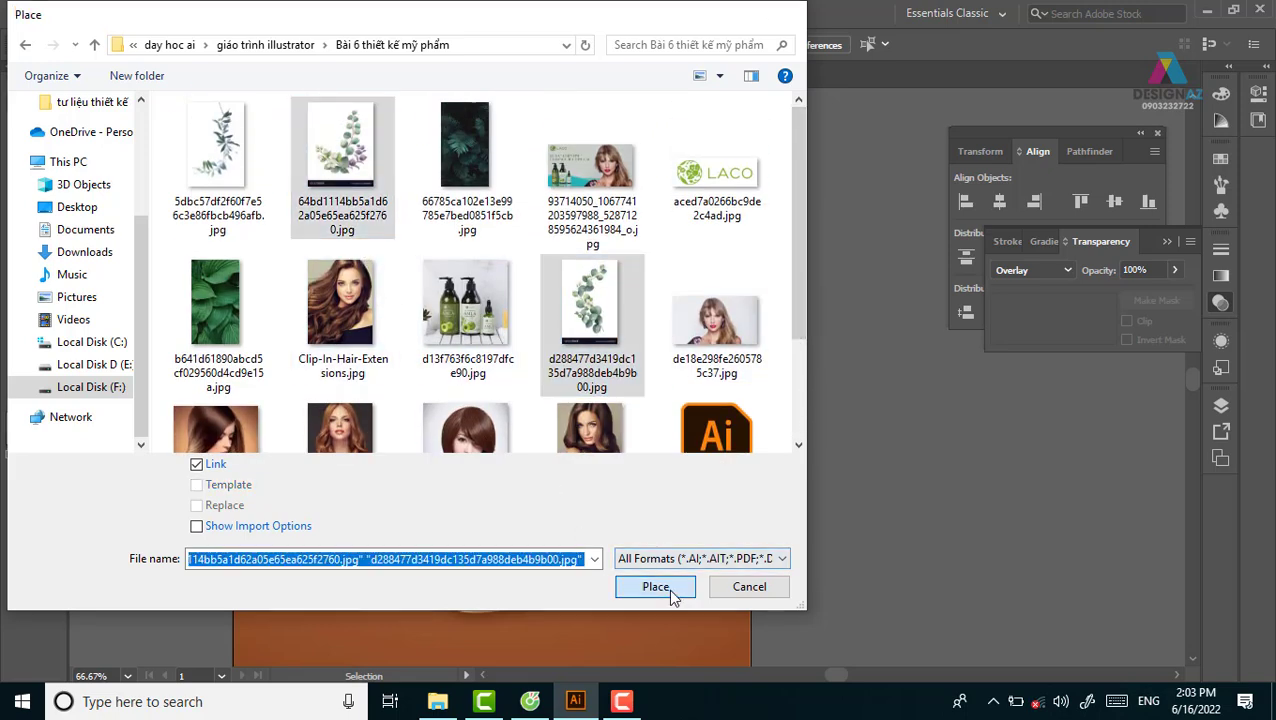
{"action": "left_click_drag", "start_coordinate": [203, 116], "coordinate": [476, 468]}
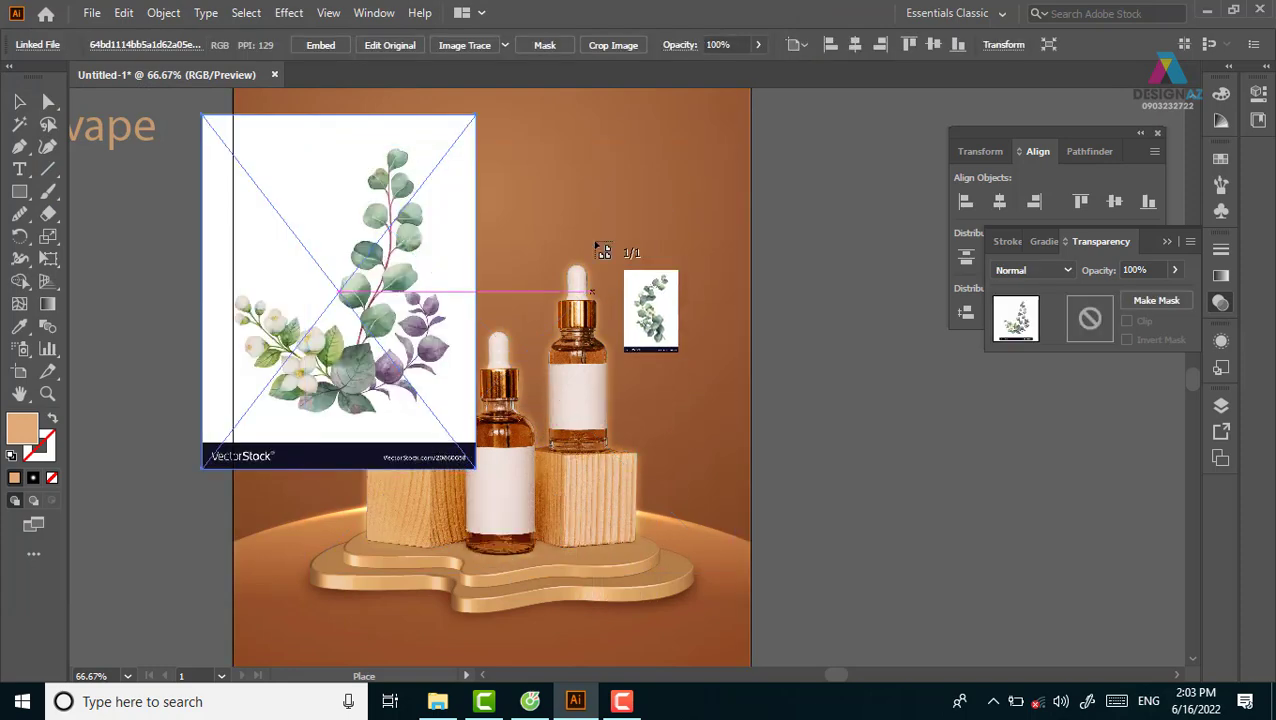
Step: Place the second eucalyptus image and move the purple-flower image off the artboard to the right
{"action": "left_click_drag", "start_coordinate": [507, 115], "coordinate": [746, 470]}
{"action": "left_click_drag", "start_coordinate": [792, 561], "coordinate": [614, 509]}
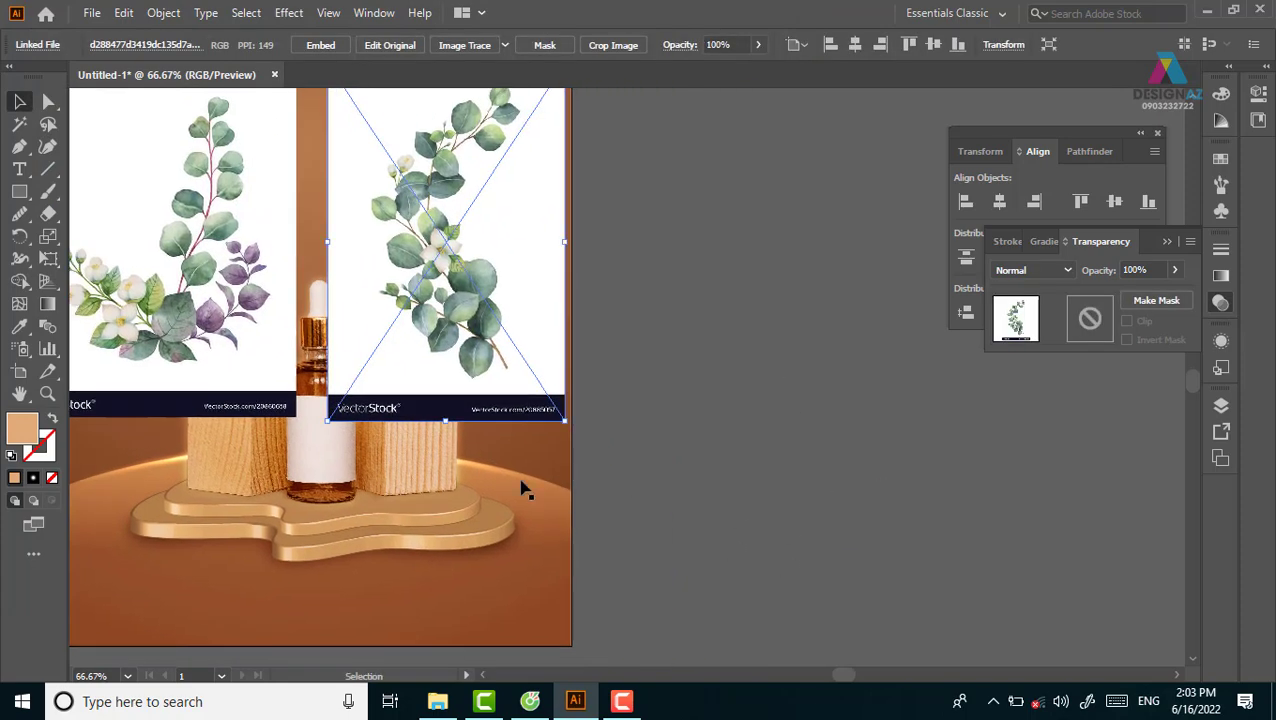
{"action": "left_click_drag", "start_coordinate": [435, 300], "coordinate": [755, 348]}
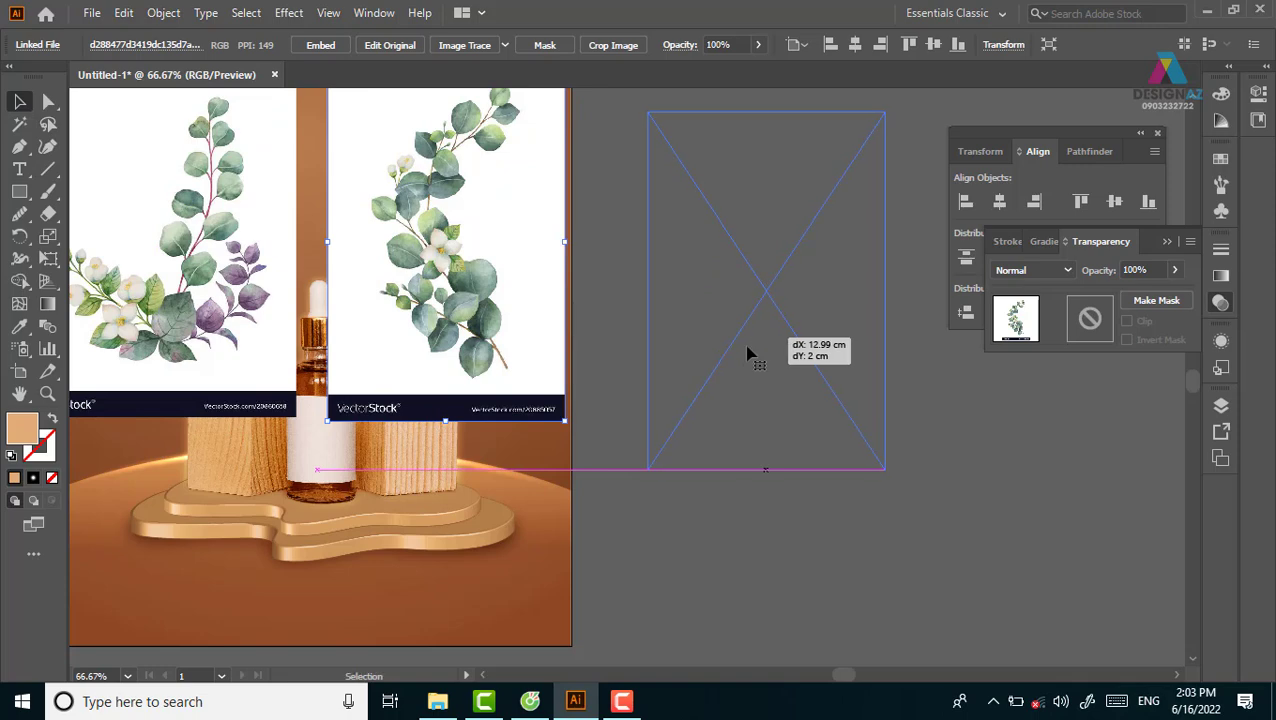
{"action": "left_click_drag", "start_coordinate": [210, 308], "coordinate": [701, 393]}
{"action": "scroll", "coordinate": [871, 507], "scroll_direction": "right", "scroll_amount": 1}
{"action": "left_click", "coordinate": [920, 518]}
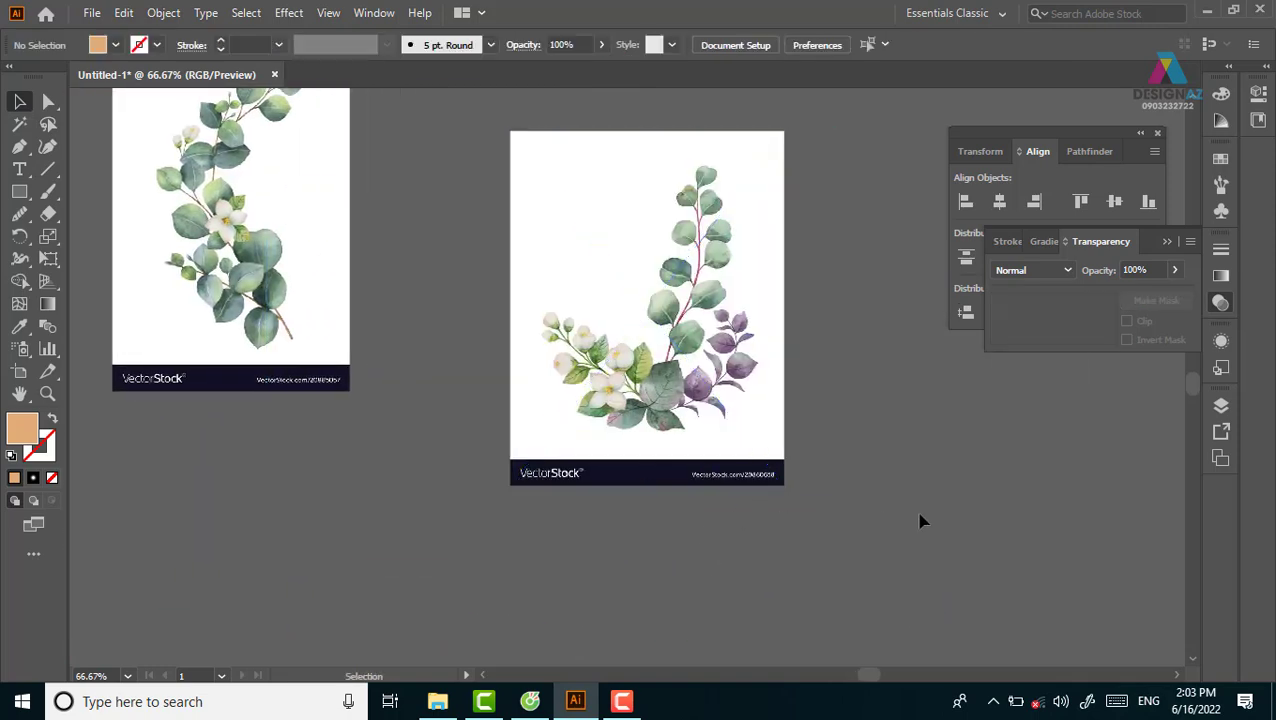
Step: Crop the purple-flower image with a rectangle mask above its watermark
{"action": "left_click", "coordinate": [20, 192]}
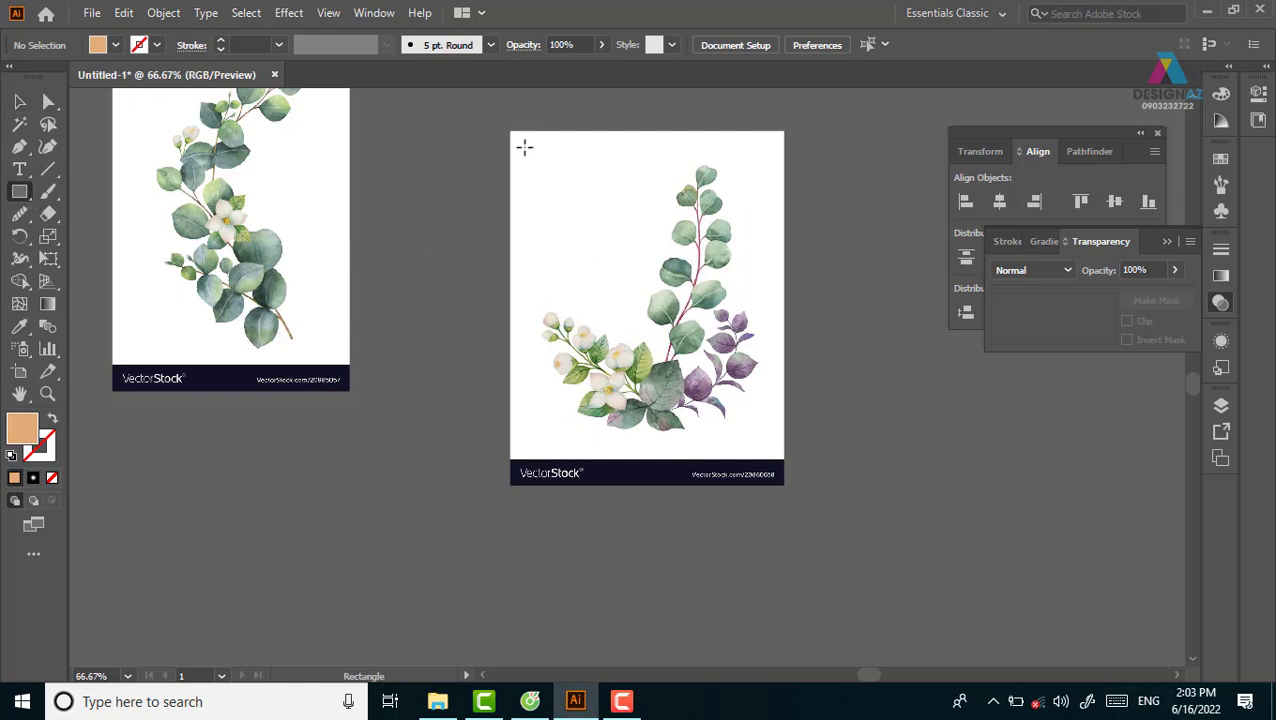
{"action": "left_click_drag", "start_coordinate": [512, 131], "coordinate": [782, 453]}
{"action": "left_click", "coordinate": [22, 100]}
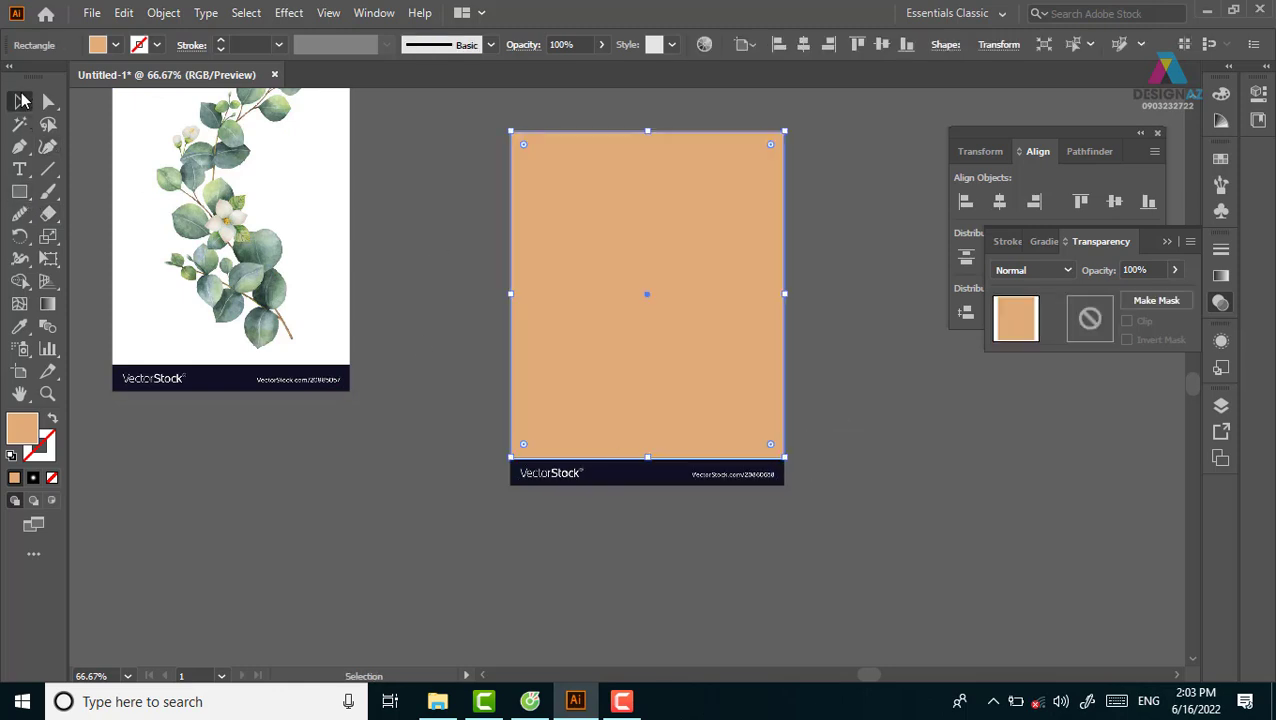
{"action": "left_click_drag", "start_coordinate": [446, 217], "coordinate": [750, 408]}
{"action": "key", "text": "ctrl+7"}
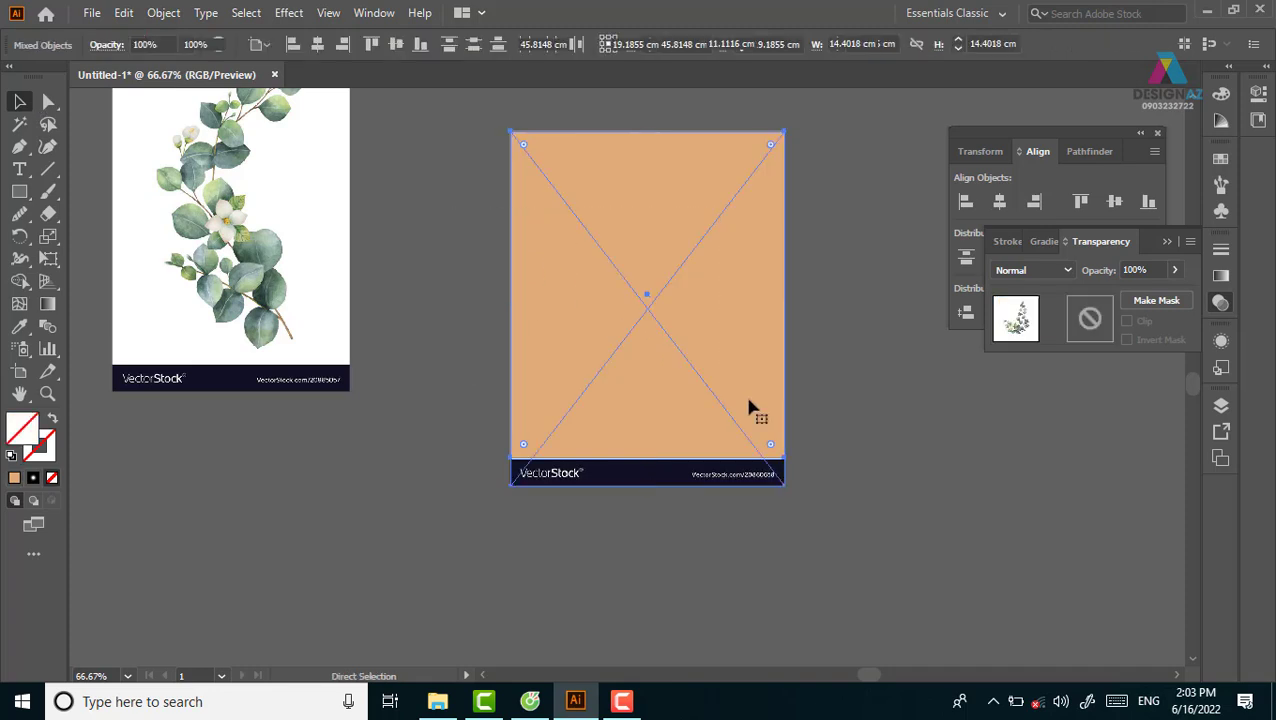
{"action": "left_click_drag", "start_coordinate": [331, 358], "coordinate": [427, 402]}
{"action": "left_click", "coordinate": [427, 402]}
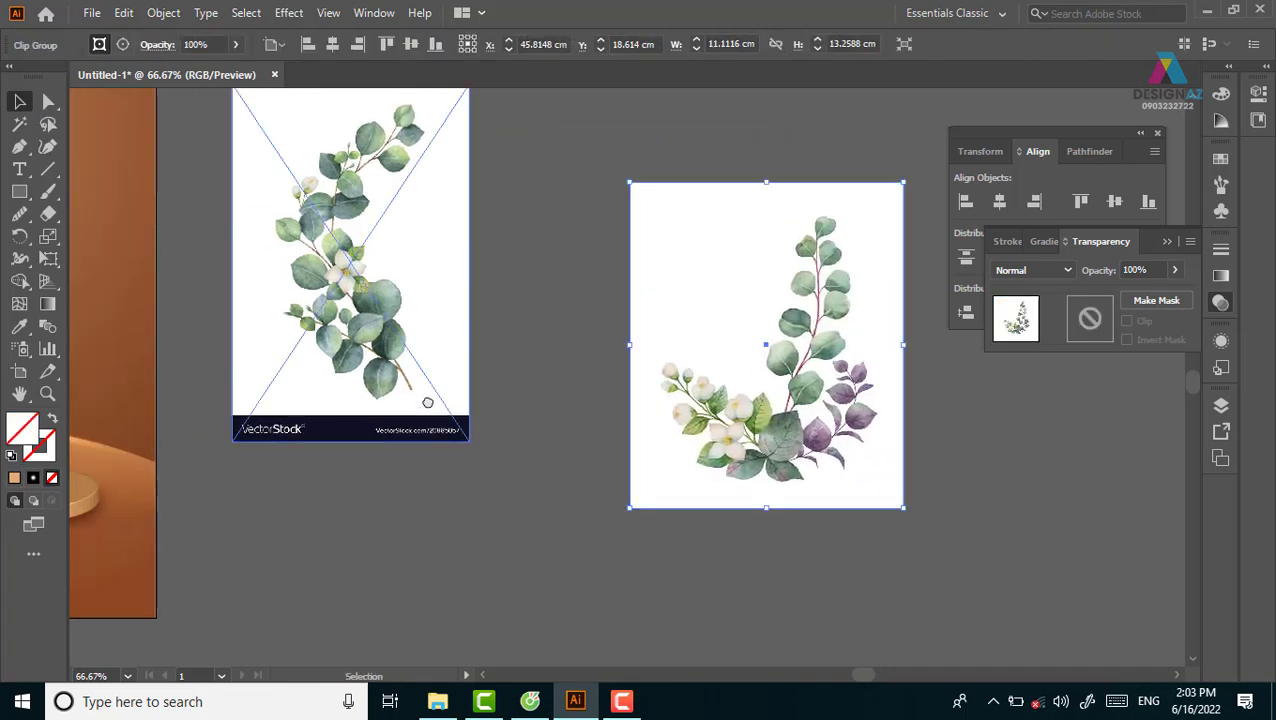
{"action": "left_click_drag", "start_coordinate": [407, 245], "coordinate": [478, 315]}
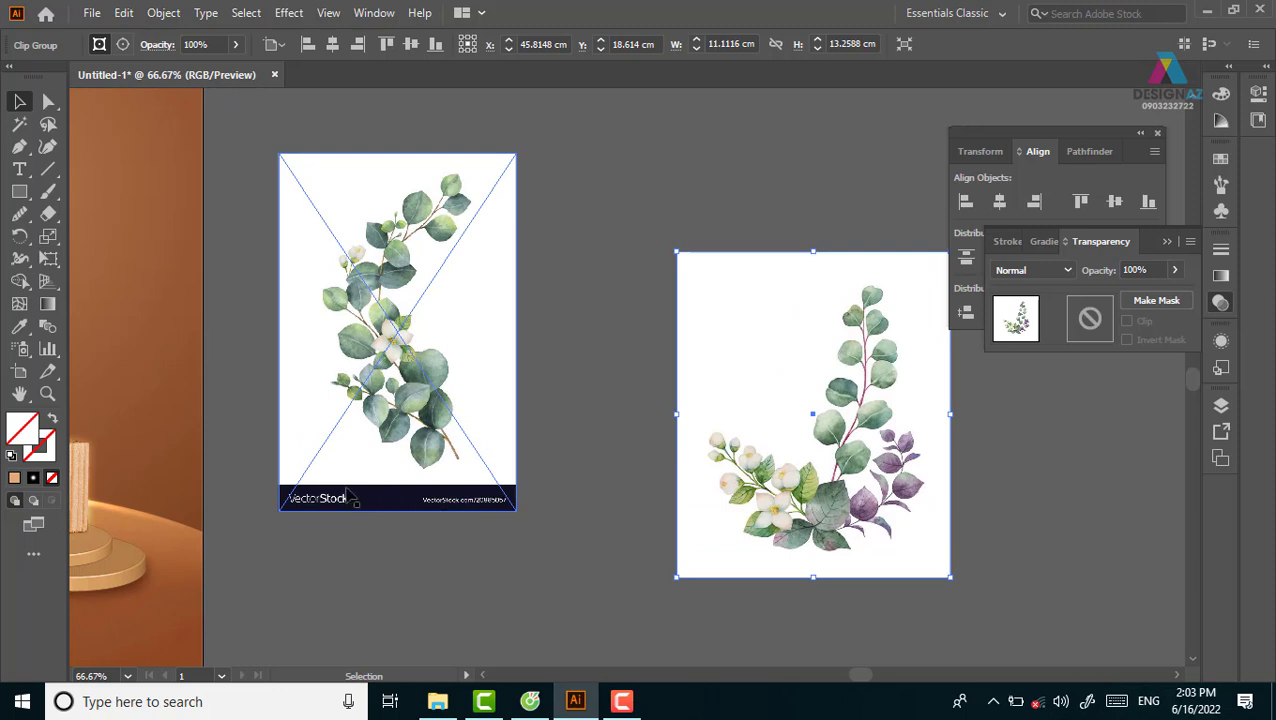
{"action": "left_click", "coordinate": [330, 525]}
{"action": "left_click", "coordinate": [213, 432]}
Step: Crop the left eucalyptus image with a rectangle mask that hides its watermark
{"action": "left_click", "coordinate": [19, 191]}
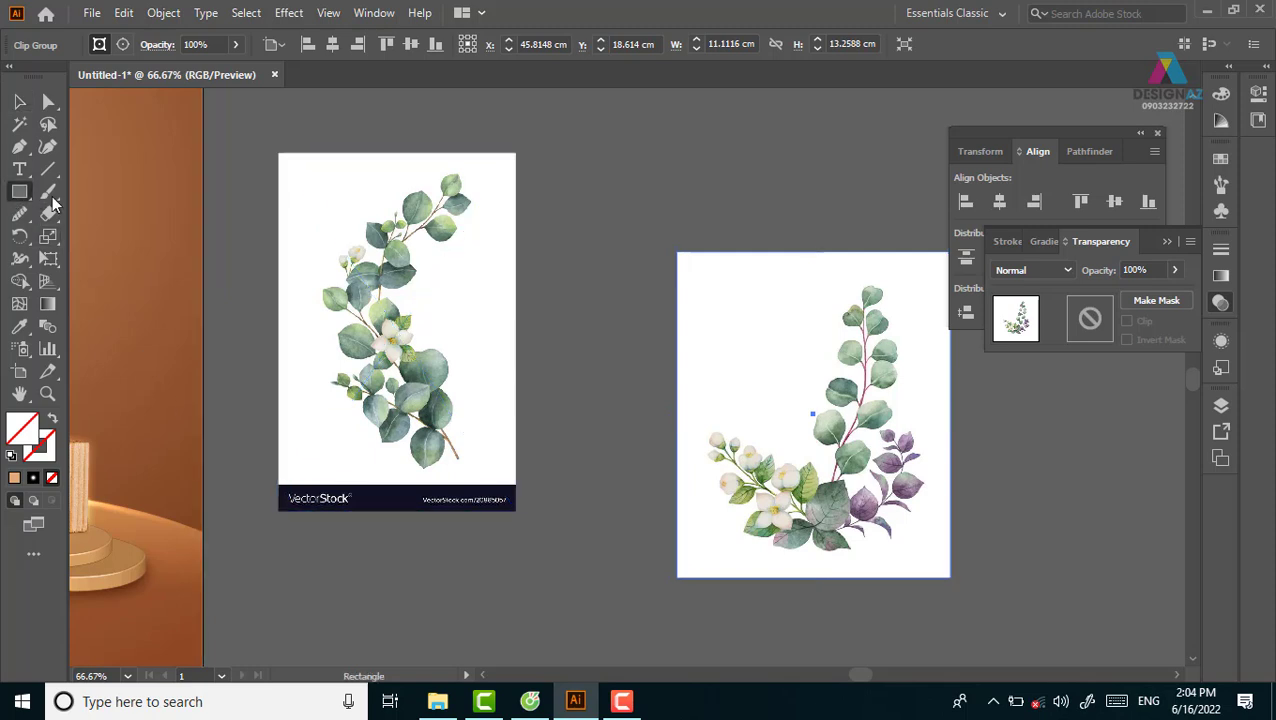
{"action": "left_click_drag", "start_coordinate": [280, 153], "coordinate": [515, 478]}
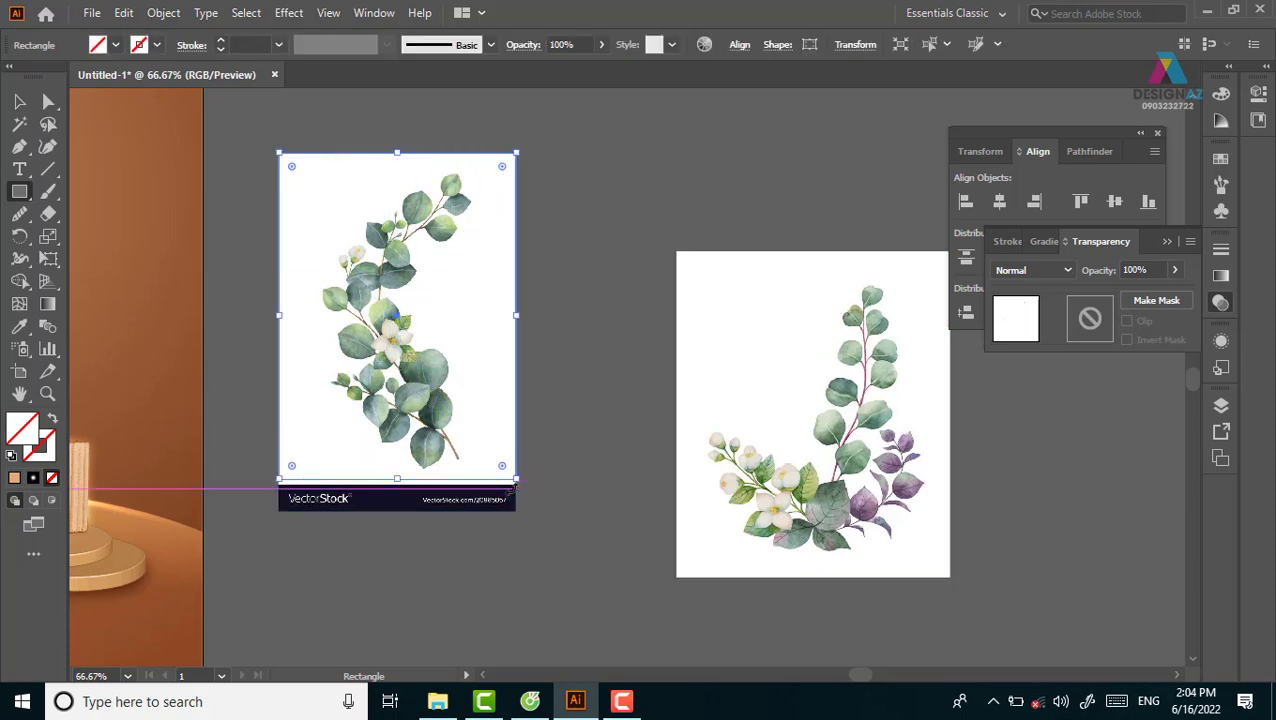
{"action": "left_click", "coordinate": [19, 103]}
{"action": "left_click_drag", "start_coordinate": [584, 250], "coordinate": [415, 398]}
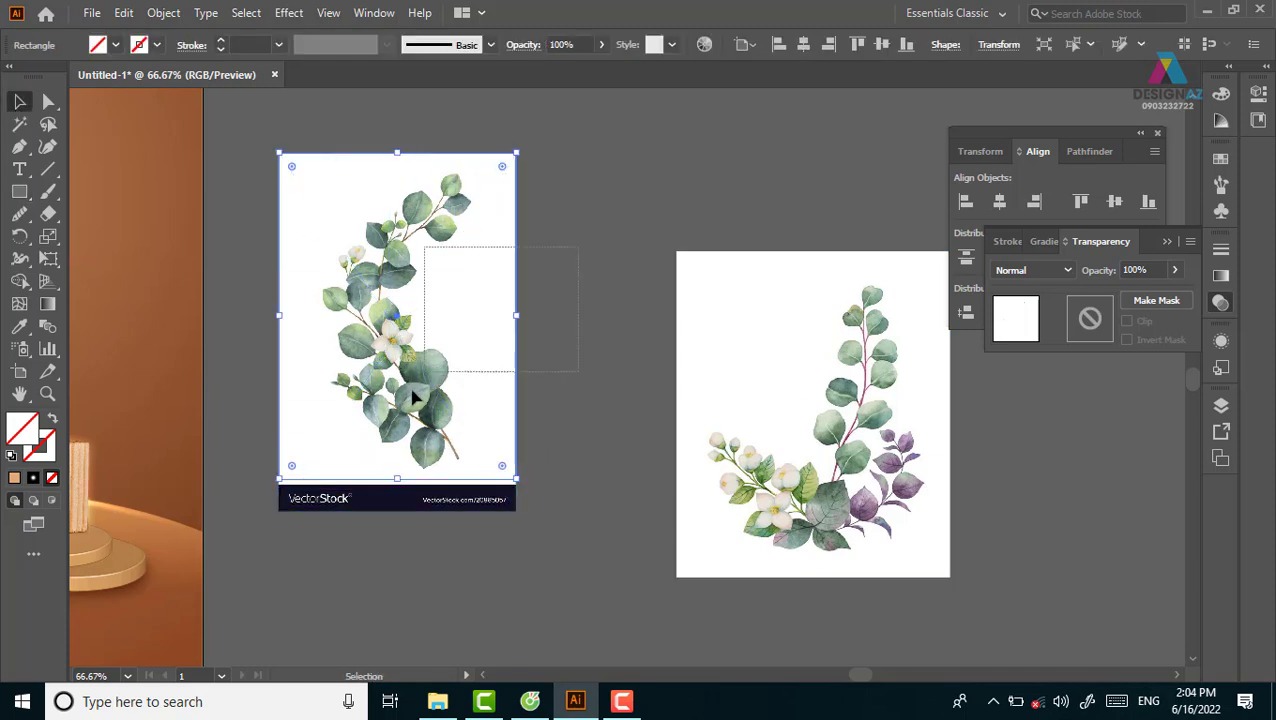
{"action": "key", "text": "ctrl"}
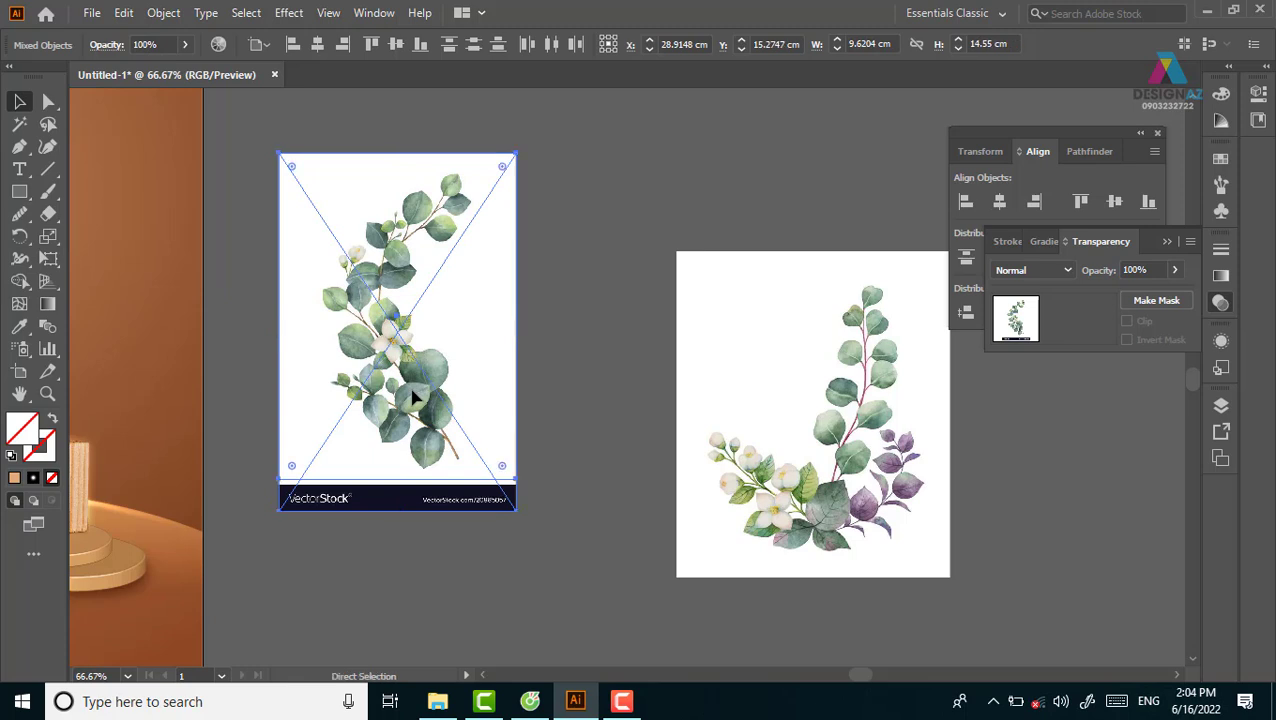
{"action": "key", "text": "ctrl+7"}
{"action": "left_click", "coordinate": [590, 421]}
{"action": "left_click_drag", "start_coordinate": [571, 468], "coordinate": [548, 441]}
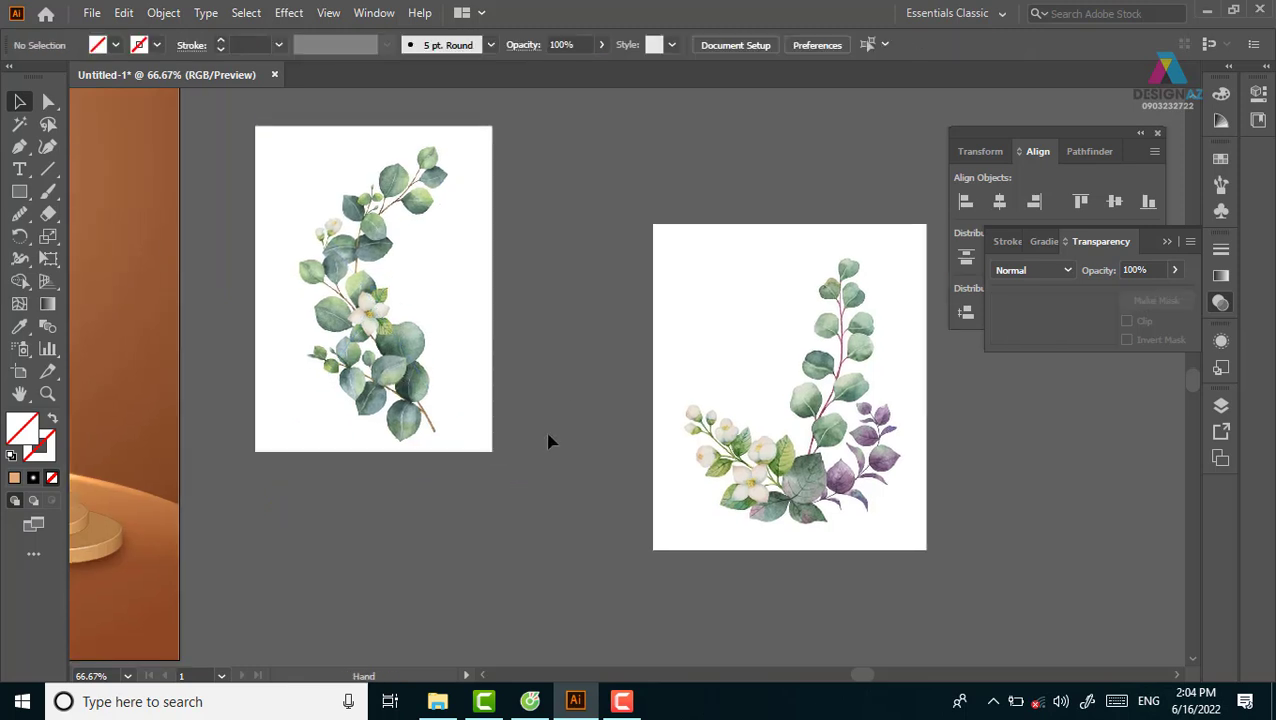
{"action": "left_click_drag", "start_coordinate": [280, 508], "coordinate": [510, 535]}
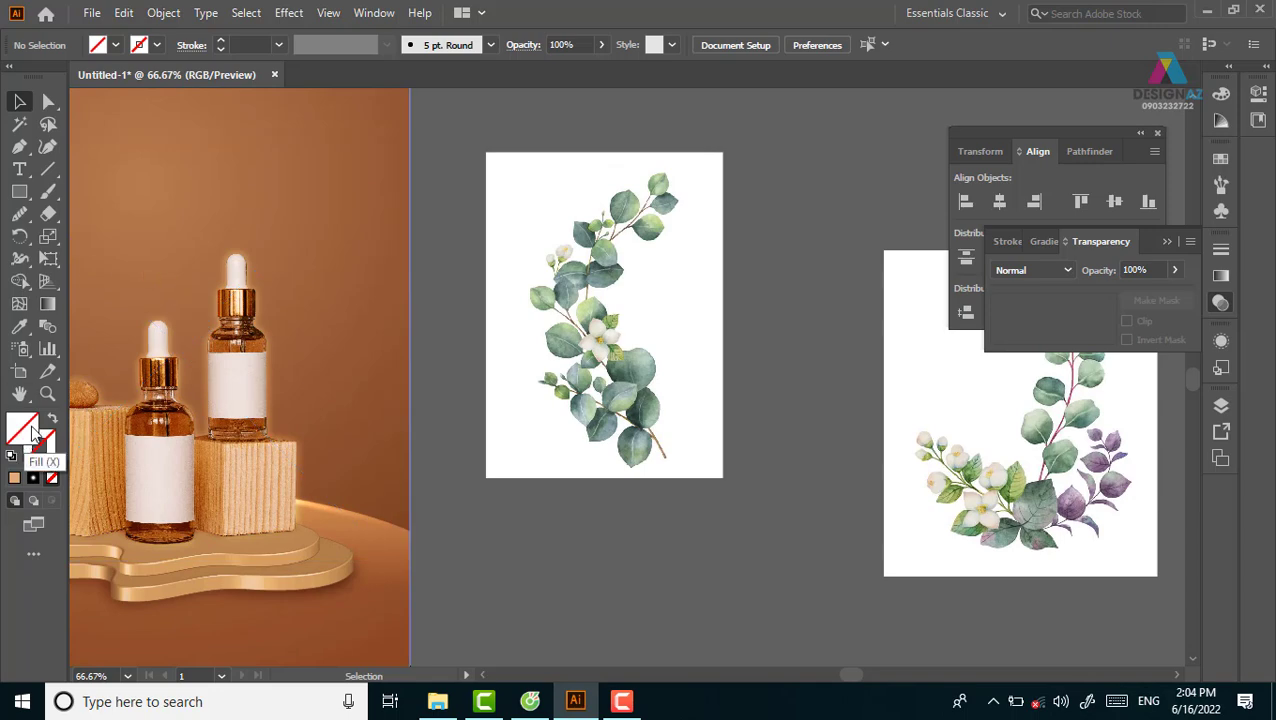
Step: Set the fill colour to light yellow #FFE59C
{"action": "double_click", "coordinate": [31, 428]}
{"action": "left_click", "coordinate": [294, 283]}
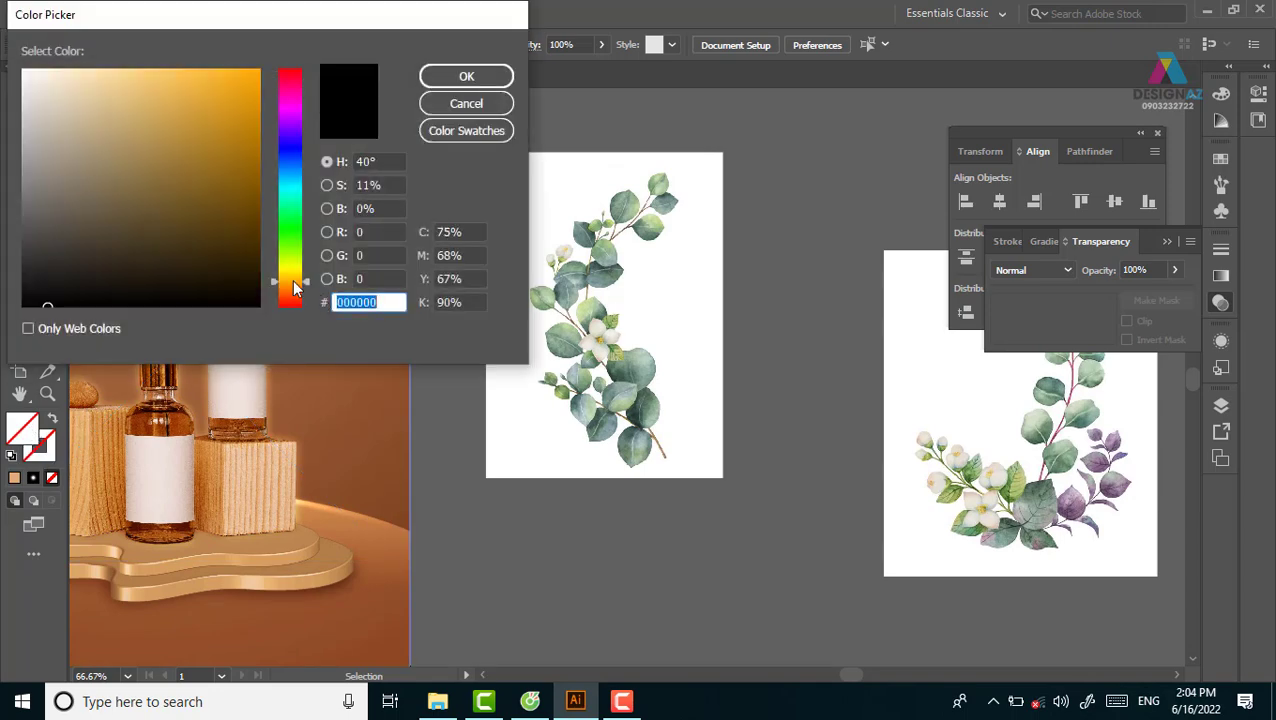
{"action": "left_click_drag", "start_coordinate": [169, 129], "coordinate": [114, 63]}
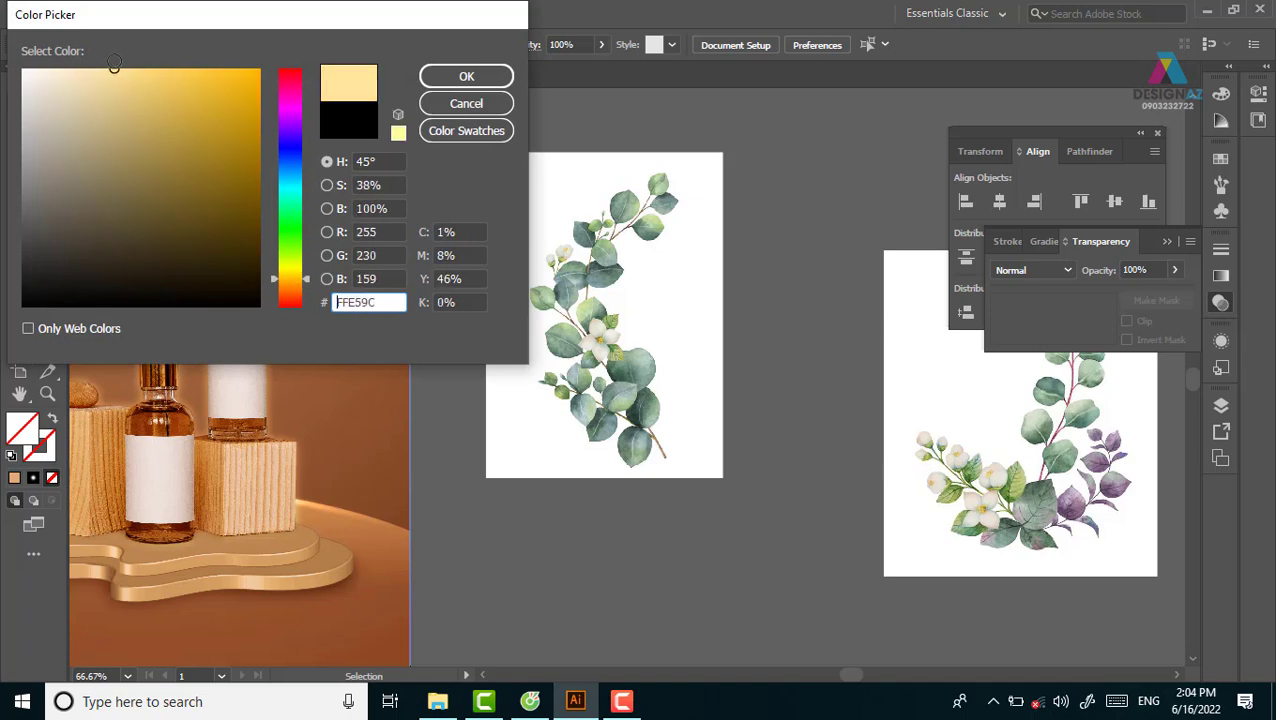
{"action": "left_click", "coordinate": [466, 77]}
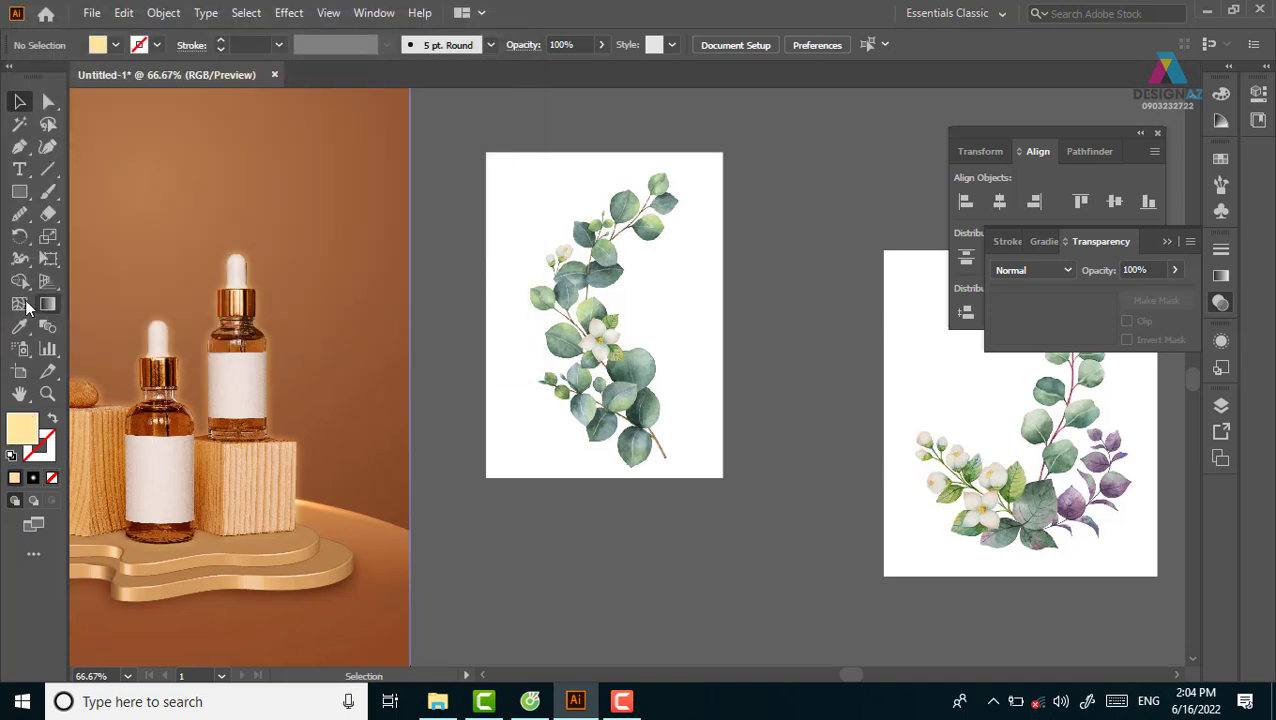
Step: Draw a yellow rectangle behind the left eucalyptus image and duplicate it behind the right one
{"action": "left_click", "coordinate": [21, 193]}
{"action": "left_click_drag", "start_coordinate": [475, 136], "coordinate": [742, 494]}
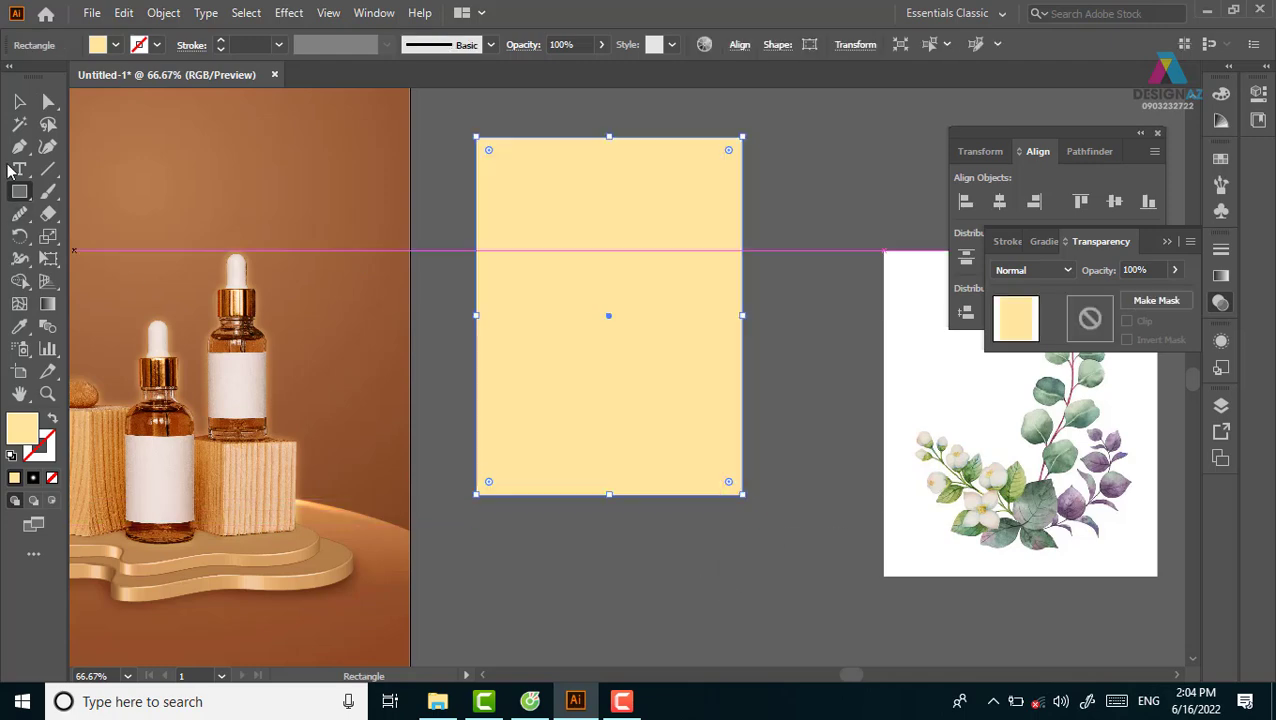
{"action": "key", "text": "ctrl+v"}
{"action": "left_click", "coordinate": [615, 366]}
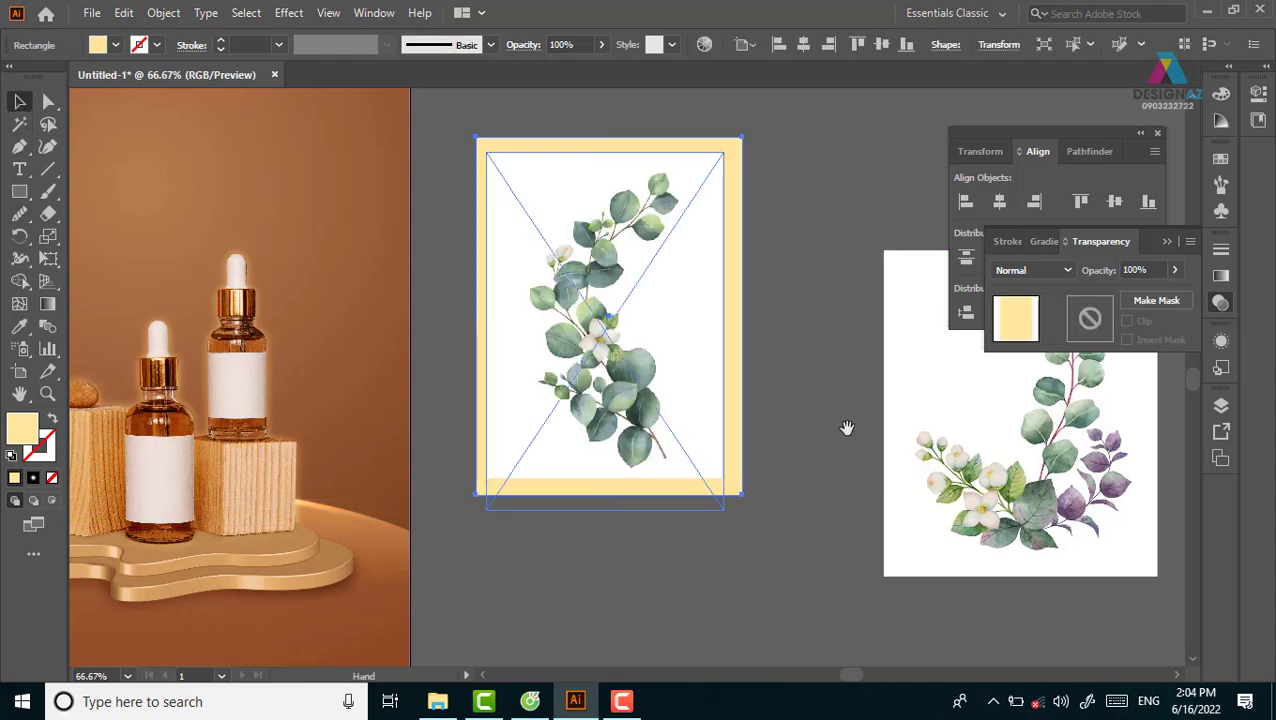
{"action": "left_click_drag", "start_coordinate": [761, 380], "coordinate": [510, 370]}
{"action": "left_click", "coordinate": [496, 265]}
{"action": "left_click_drag", "start_coordinate": [489, 269], "coordinate": [865, 304]}
{"action": "left_click", "coordinate": [425, 260]}
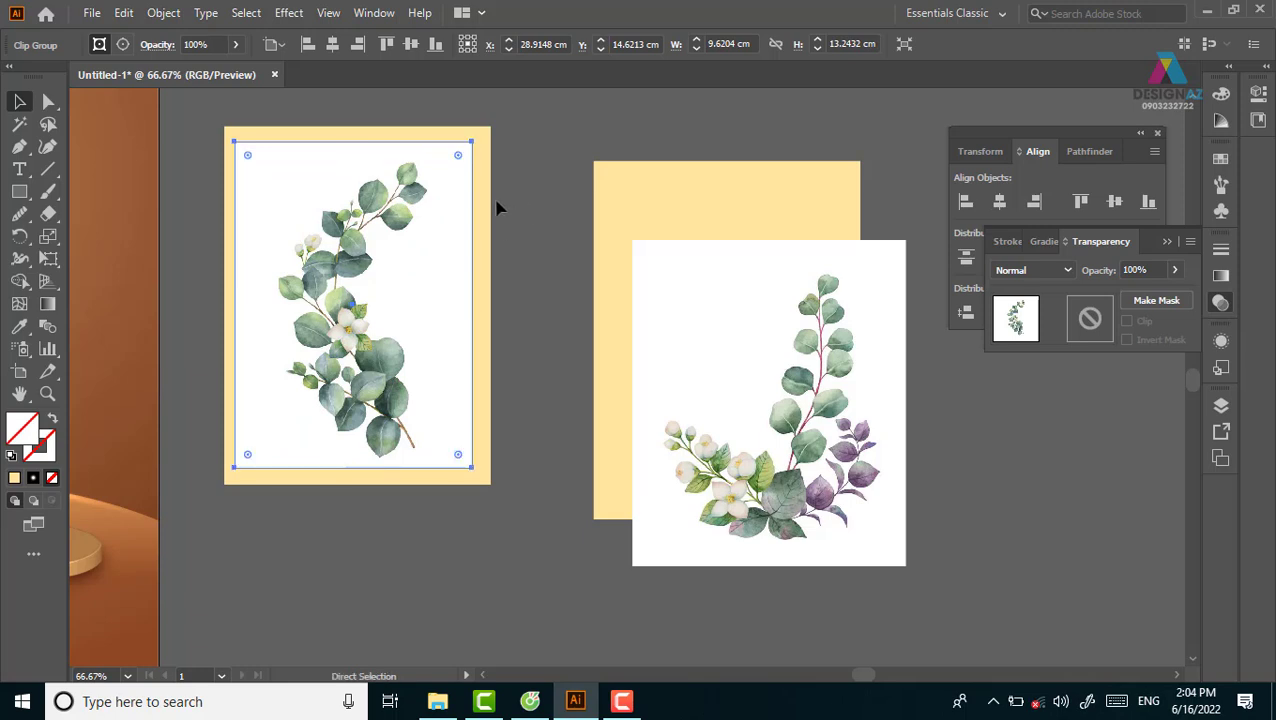
Step: Paste the left eucalyptus image into the yellow rectangle as a clipped, inverted opacity mask
{"action": "key", "text": "Delete"}
{"action": "left_click", "coordinate": [416, 307]}
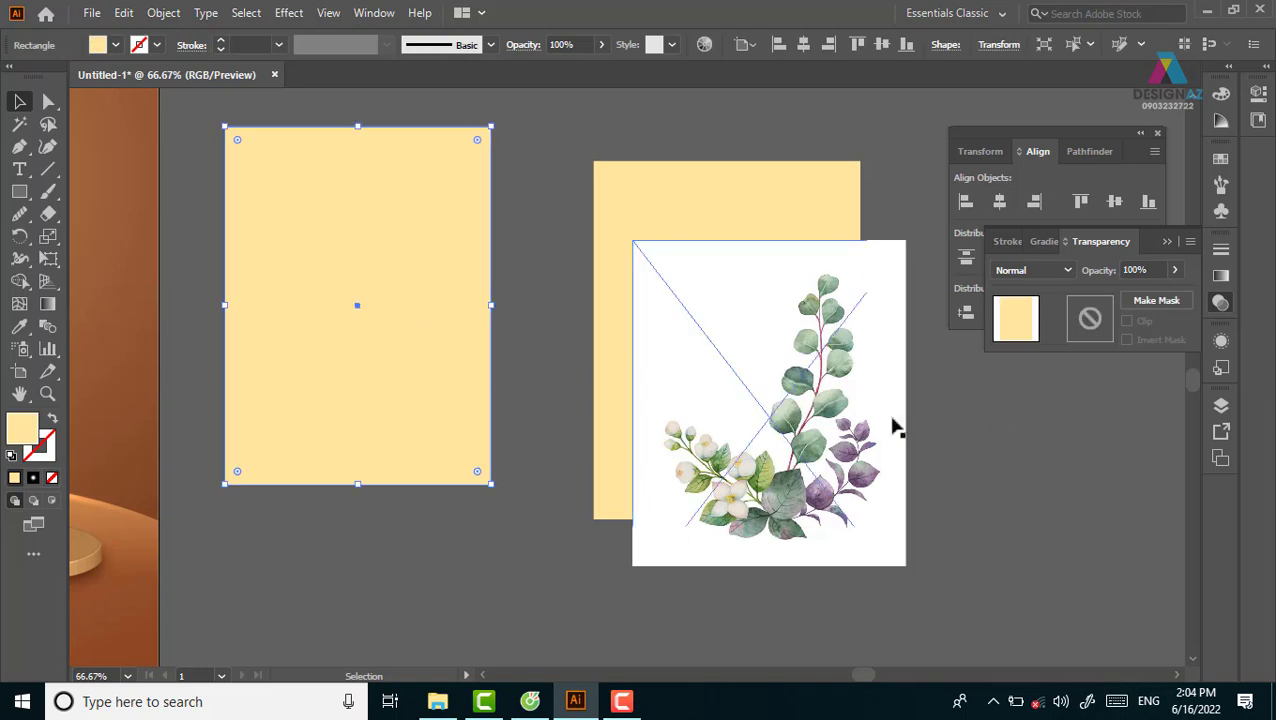
{"action": "double_click", "coordinate": [1088, 322]}
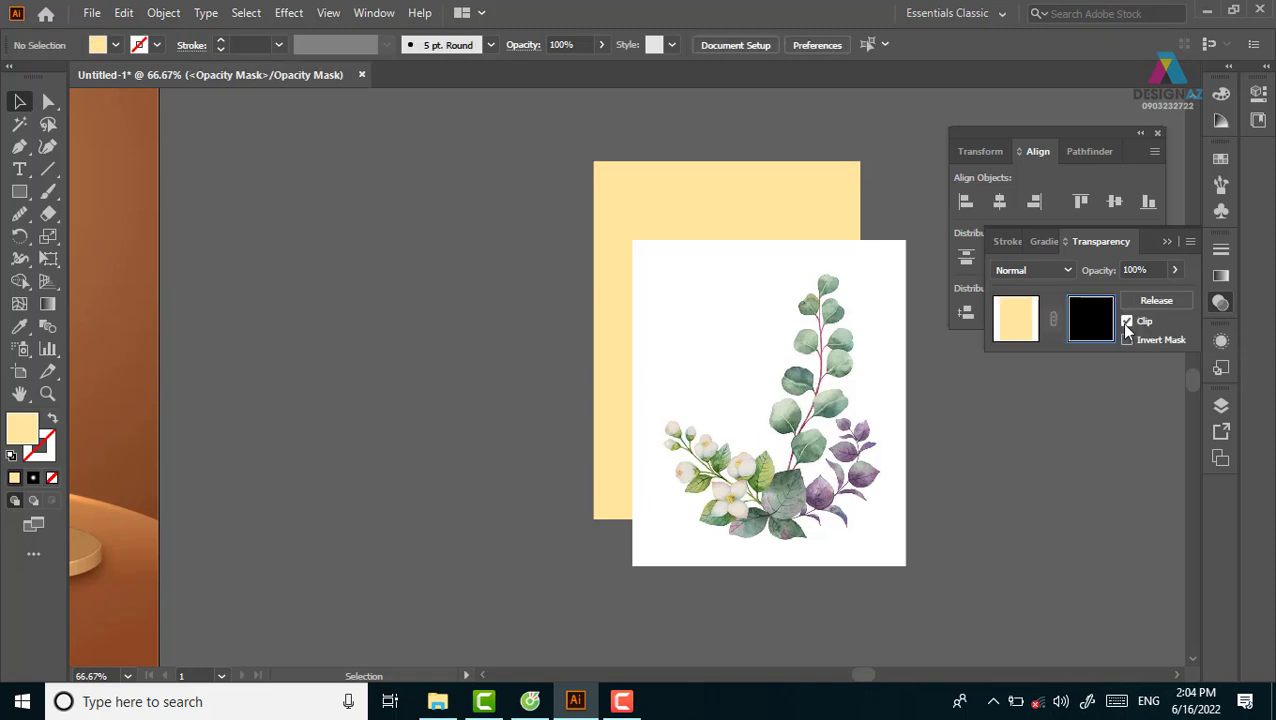
{"action": "left_click", "coordinate": [1126, 322]}
{"action": "key", "text": "ctrl"}
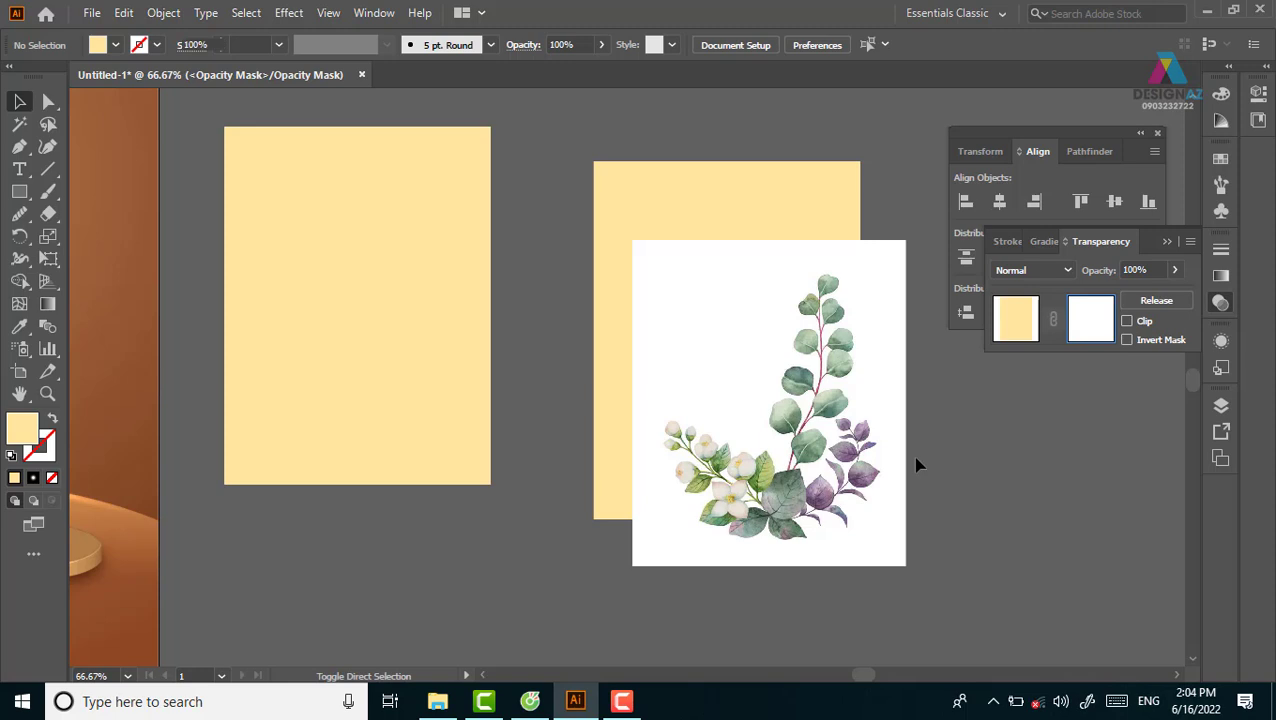
{"action": "key", "text": "ctrl+f"}
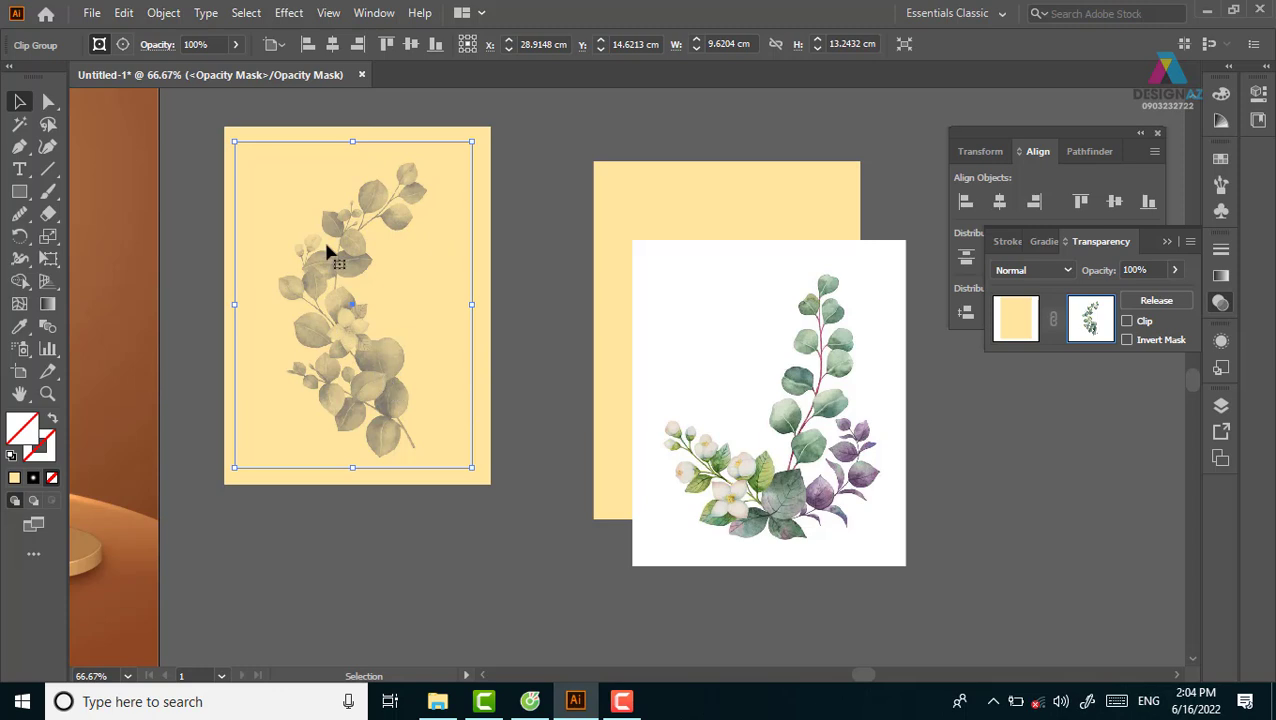
{"action": "left_click", "coordinate": [1128, 322]}
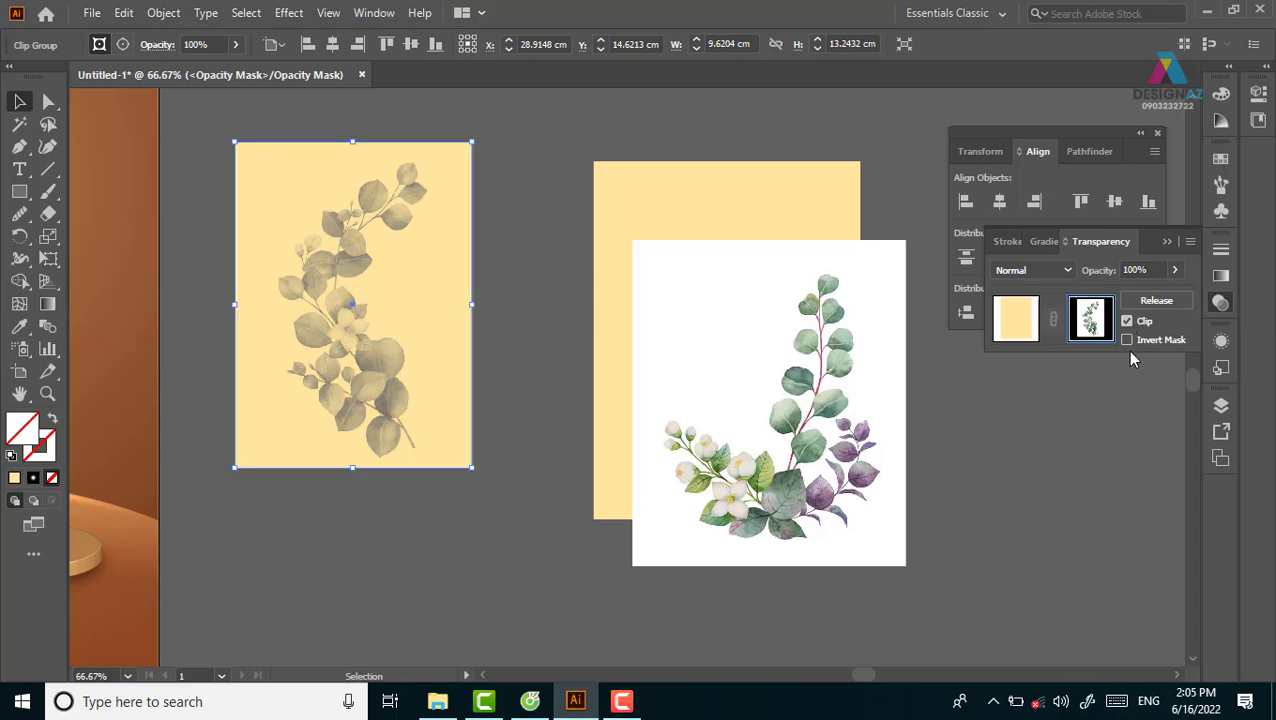
{"action": "left_click", "coordinate": [1127, 340]}
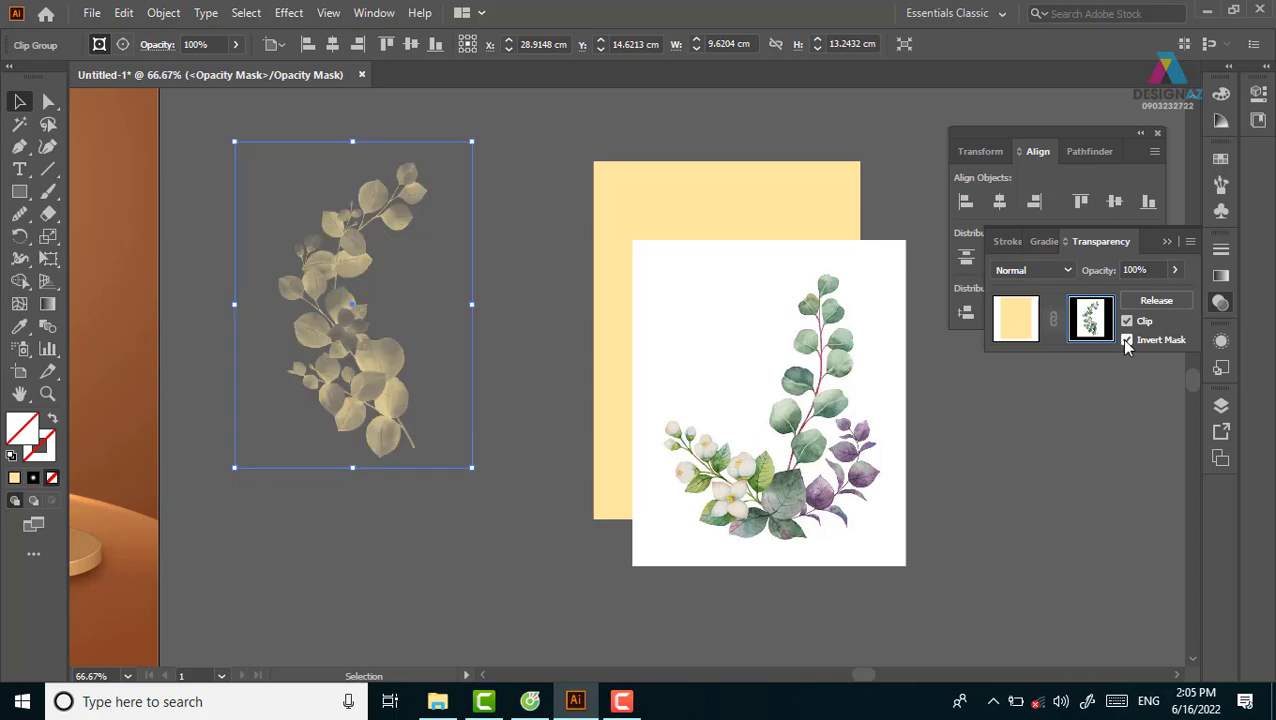
{"action": "left_click", "coordinate": [1018, 330]}
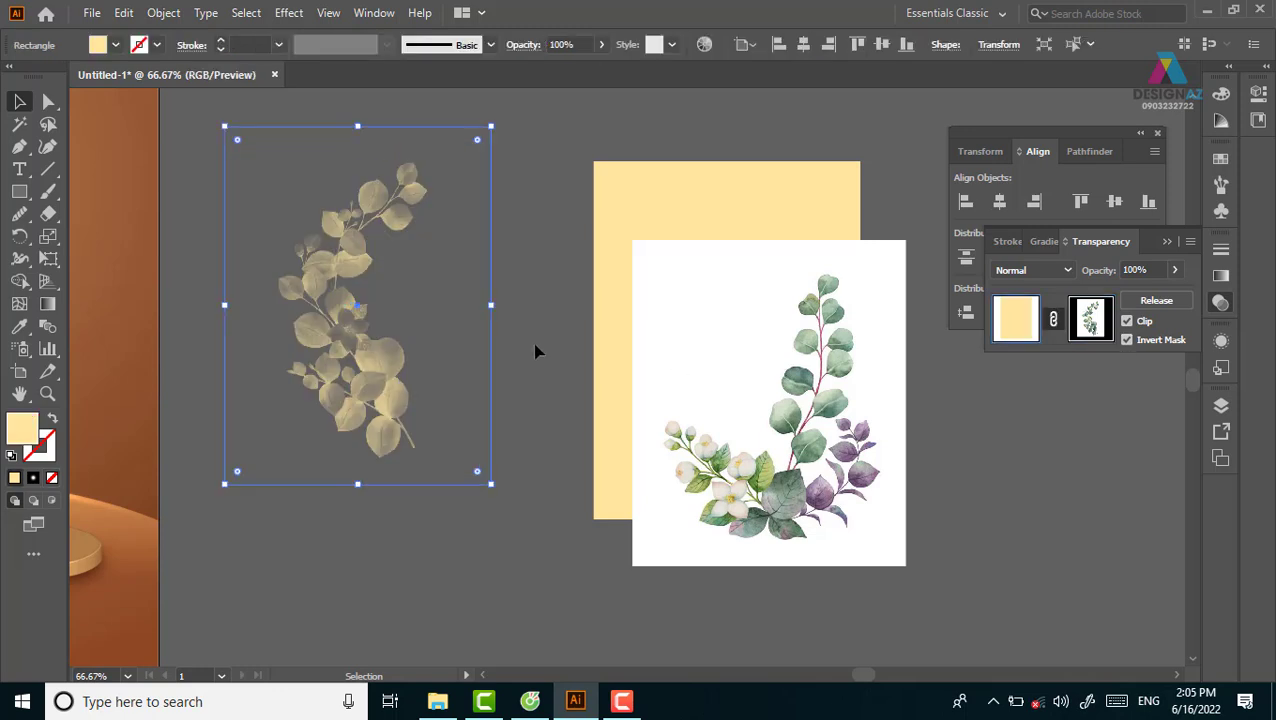
Step: Try green and purple swatch fills on the leaves, then eyedropper the pale yellow back
{"action": "left_click", "coordinate": [545, 401]}
{"action": "left_click", "coordinate": [370, 276]}
{"action": "left_click", "coordinate": [1220, 158]}
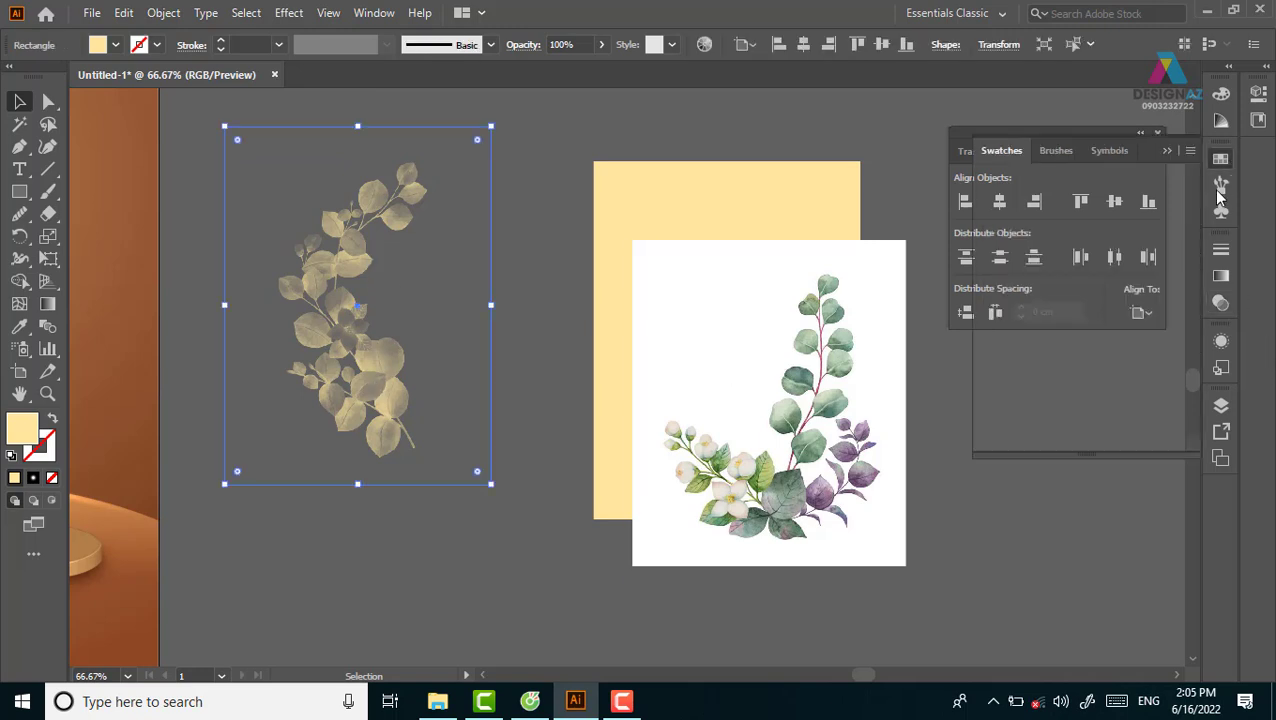
{"action": "left_click", "coordinate": [1037, 222]}
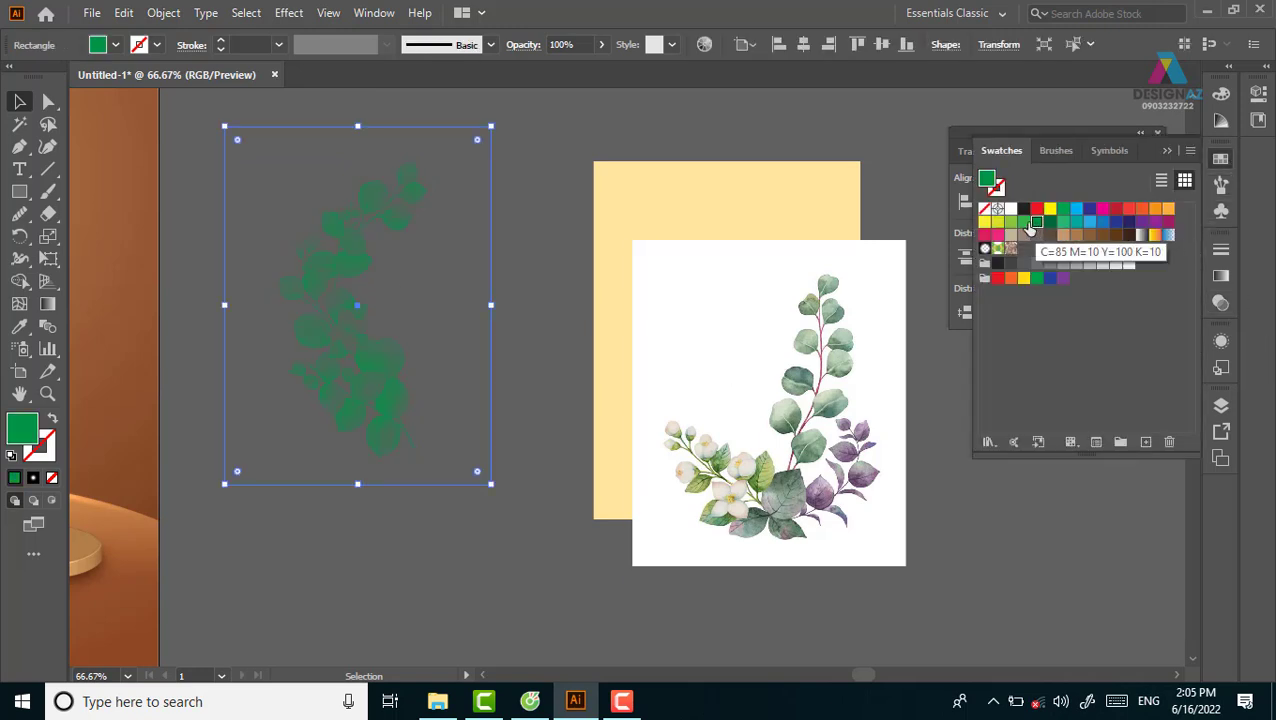
{"action": "left_click", "coordinate": [1022, 222]}
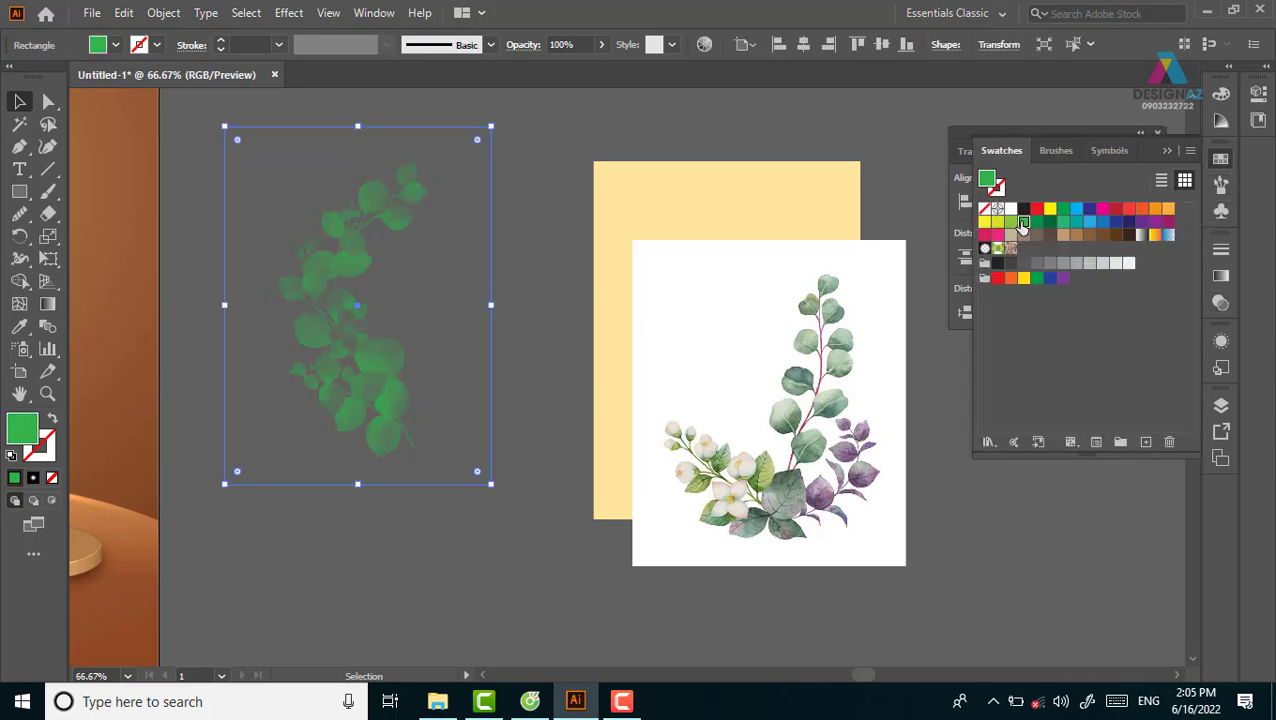
{"action": "left_click", "coordinate": [1127, 223]}
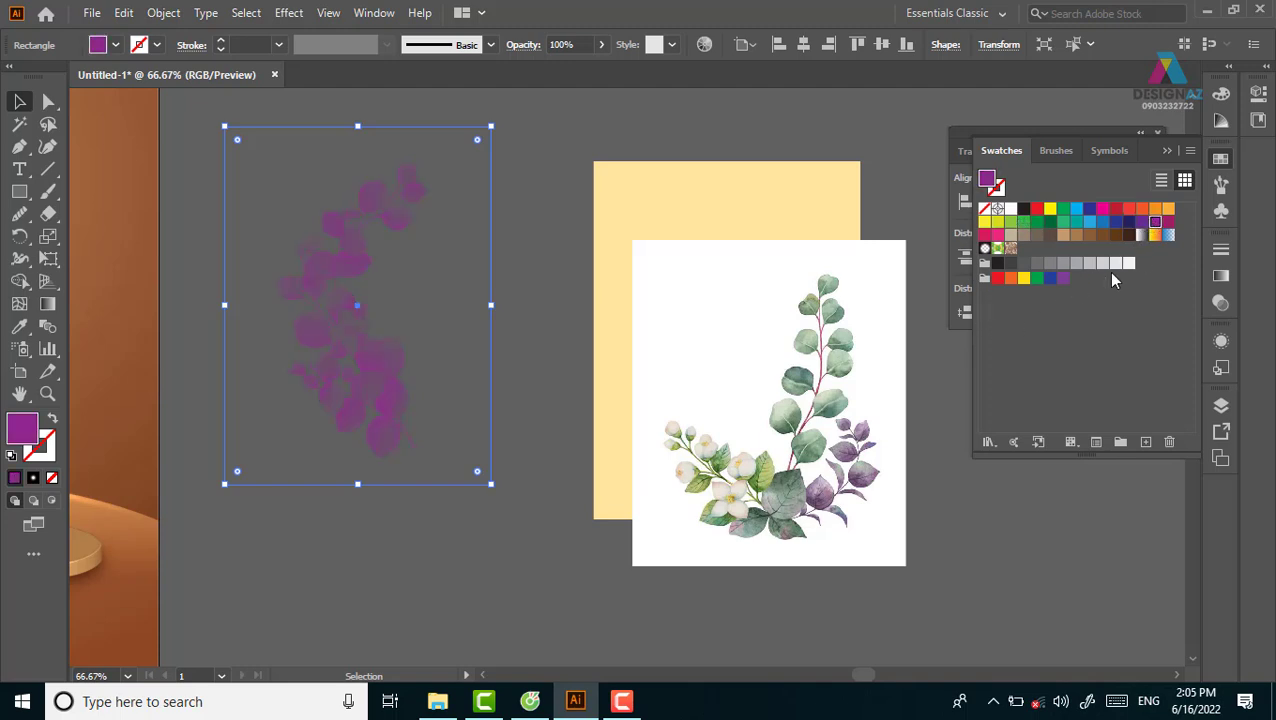
{"action": "key", "text": "i"}
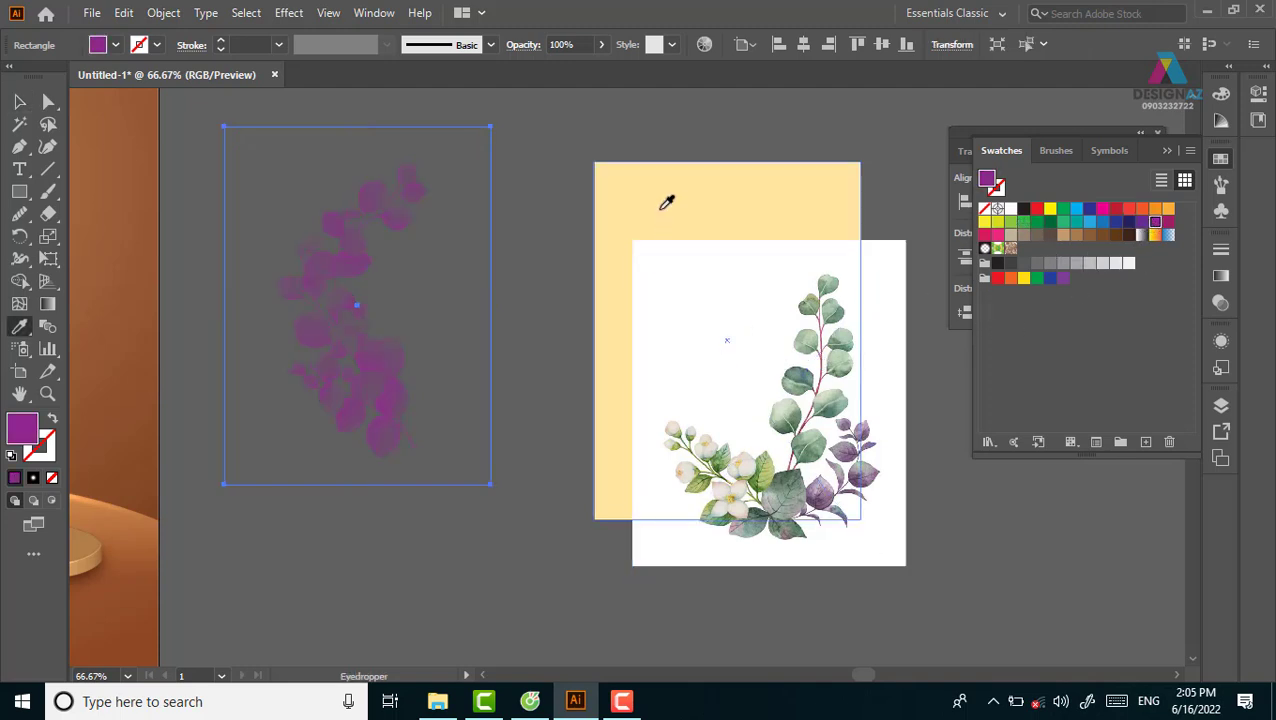
{"action": "left_click", "coordinate": [660, 205]}
Step: Move the leaf silhouette onto the poster, left of the dropper bottles
{"action": "key", "text": "v"}
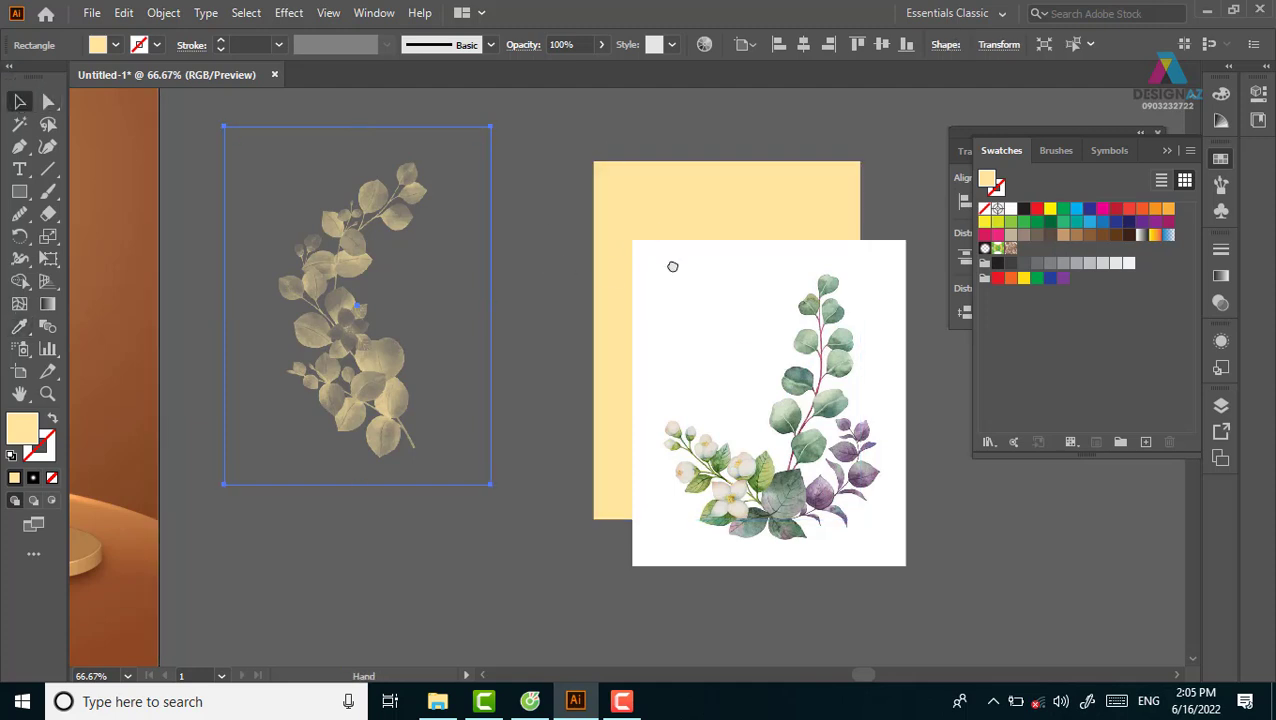
{"action": "scroll", "coordinate": [660, 296], "scroll_direction": "left", "scroll_amount": 5}
{"action": "mouse_move", "coordinate": [607, 324]}
{"action": "left_mouse_down"}
{"action": "mouse_move", "coordinate": [170, 368]}
{"action": "mouse_move", "coordinate": [313, 470]}
{"action": "left_mouse_up"}
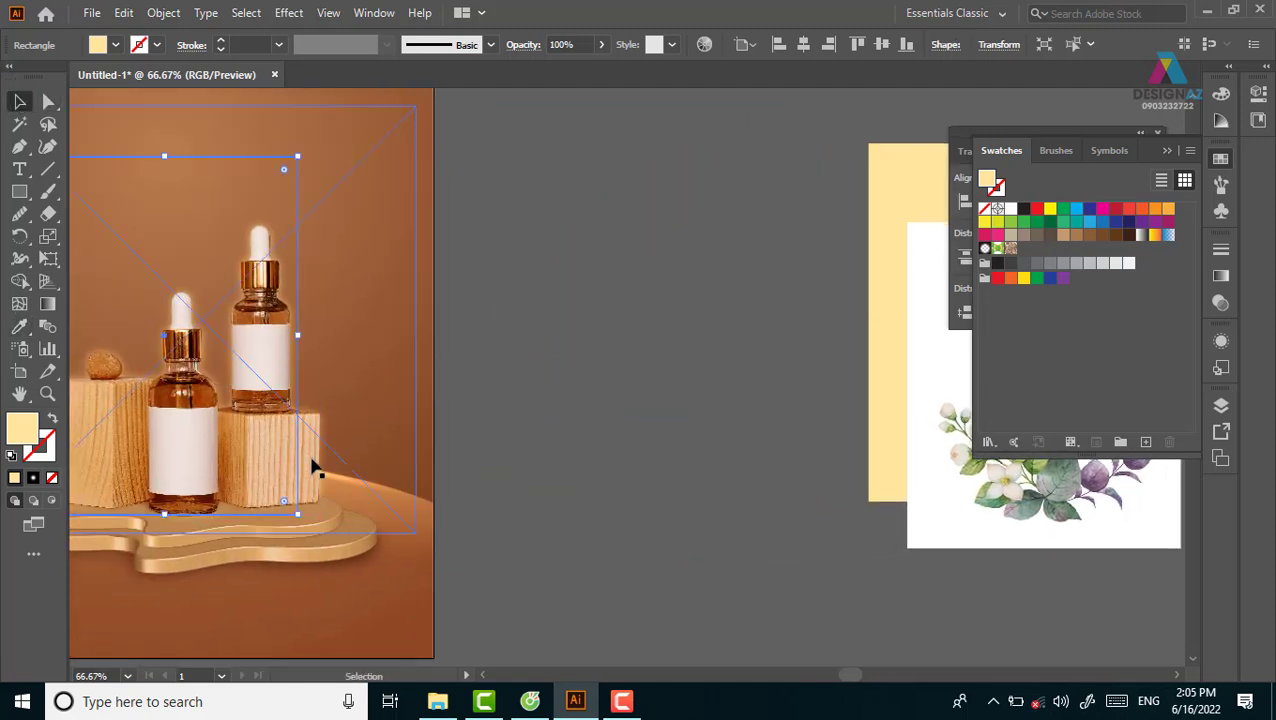
{"action": "scroll", "coordinate": [600, 421], "scroll_direction": "left", "scroll_amount": 5}
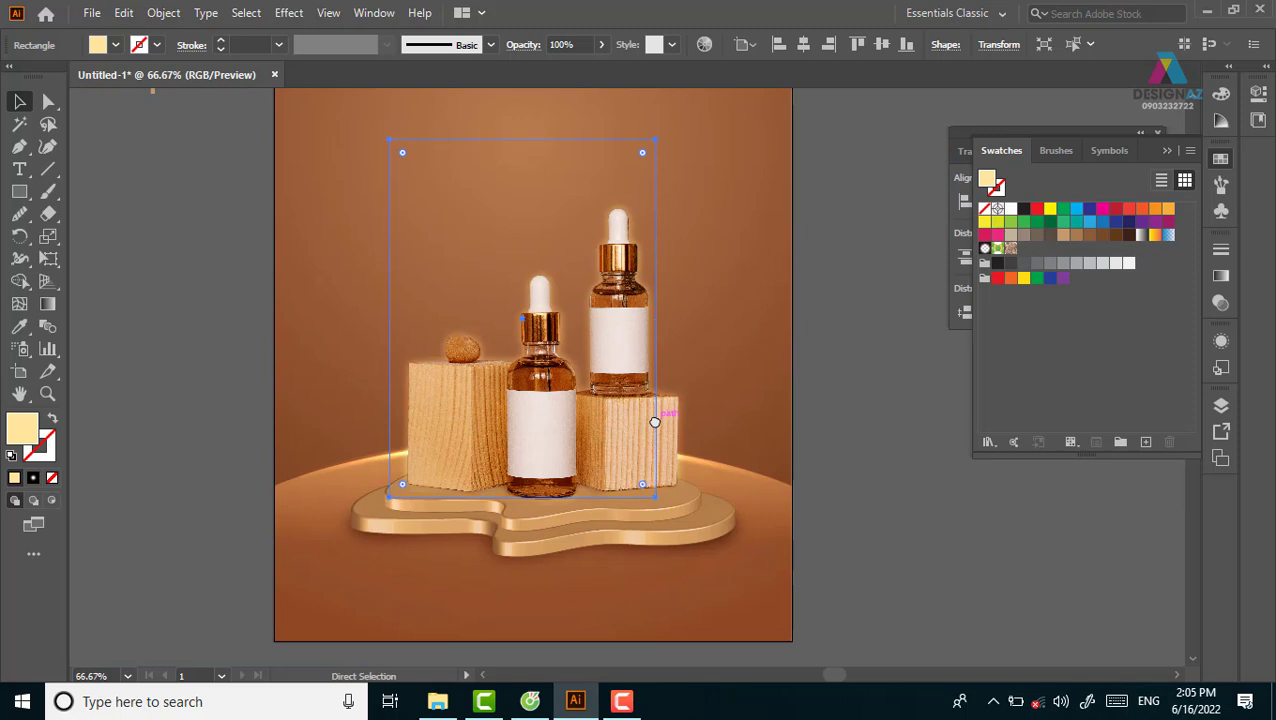
{"action": "mouse_move", "coordinate": [489, 280]}
{"action": "left_mouse_down"}
{"action": "mouse_move", "coordinate": [382, 285]}
{"action": "mouse_move", "coordinate": [366, 315]}
{"action": "mouse_move", "coordinate": [377, 333]}
{"action": "left_mouse_up"}
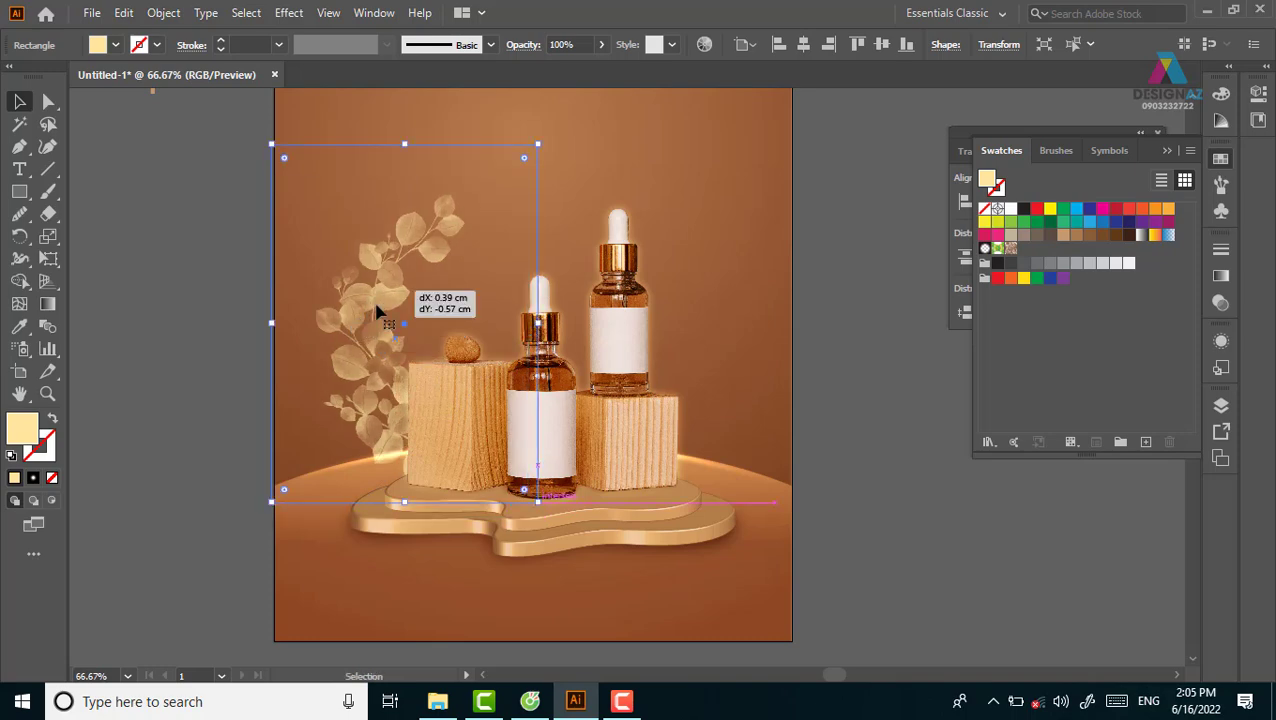
{"action": "left_click", "coordinate": [850, 465]}
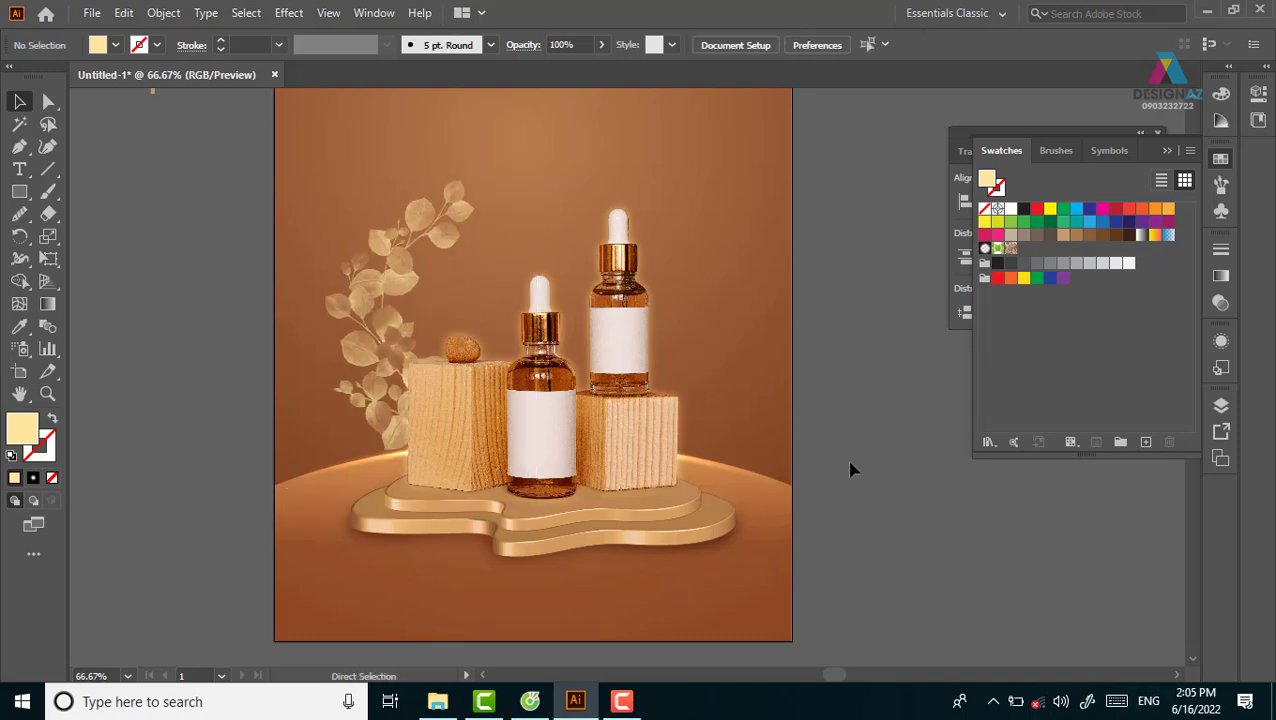
Step: Position the flower bouquet image over the second yellow rectangle, widening the rectangle to cover it
{"action": "key", "text": "ctrl+minus"}
{"action": "key", "text": "ctrl+minus"}
{"action": "key", "text": "ctrl+plus"}
{"action": "left_click", "coordinate": [740, 405]}
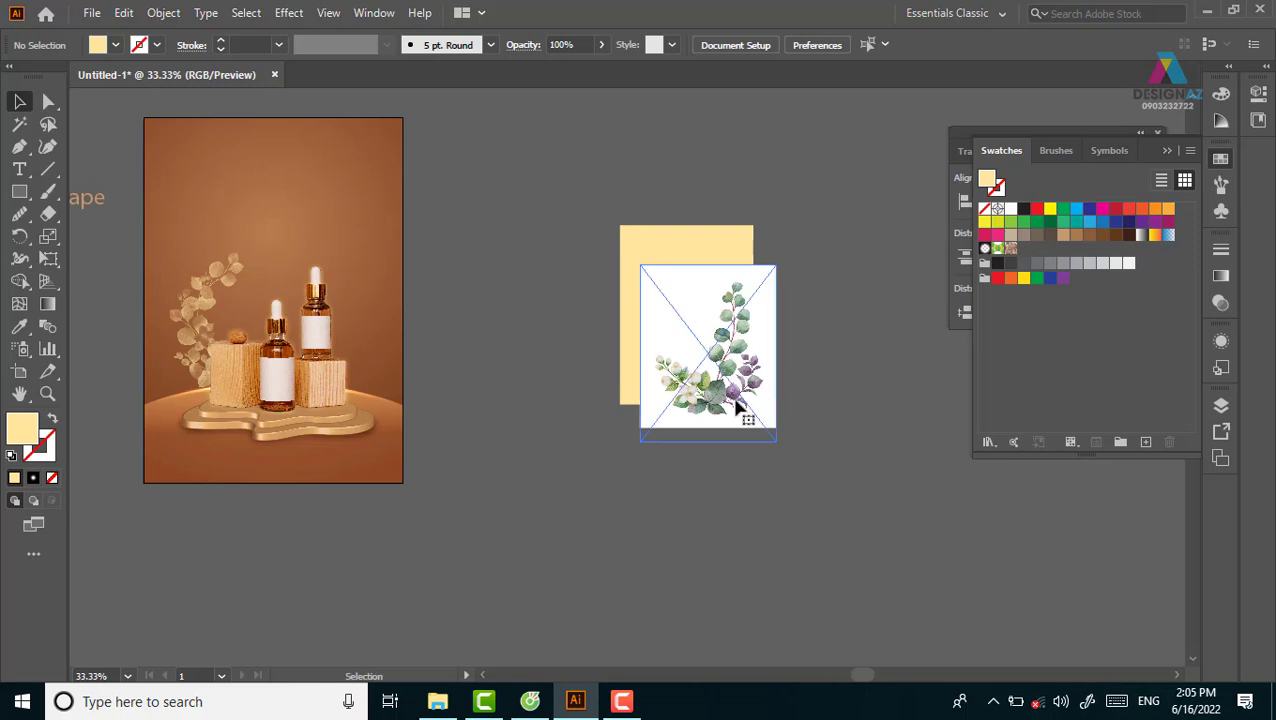
{"action": "left_click_drag", "start_coordinate": [737, 405], "coordinate": [716, 368]}
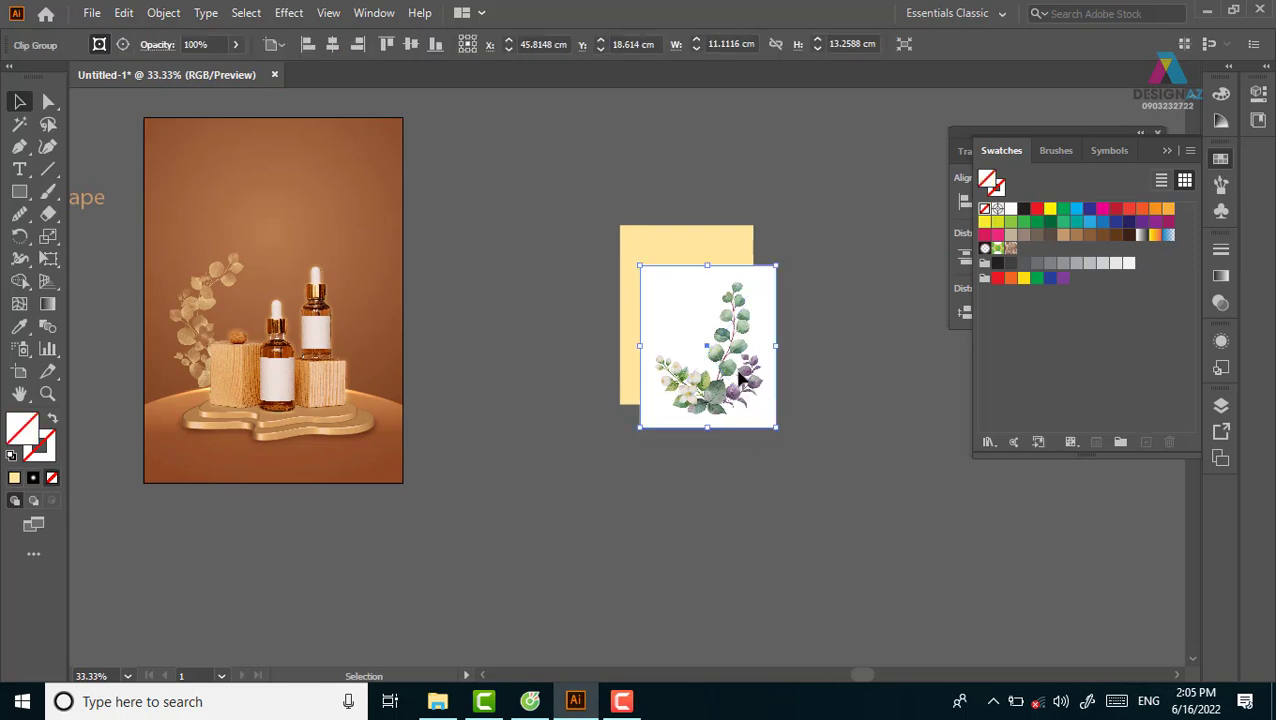
{"action": "left_click", "coordinate": [808, 310]}
{"action": "left_click", "coordinate": [730, 228]}
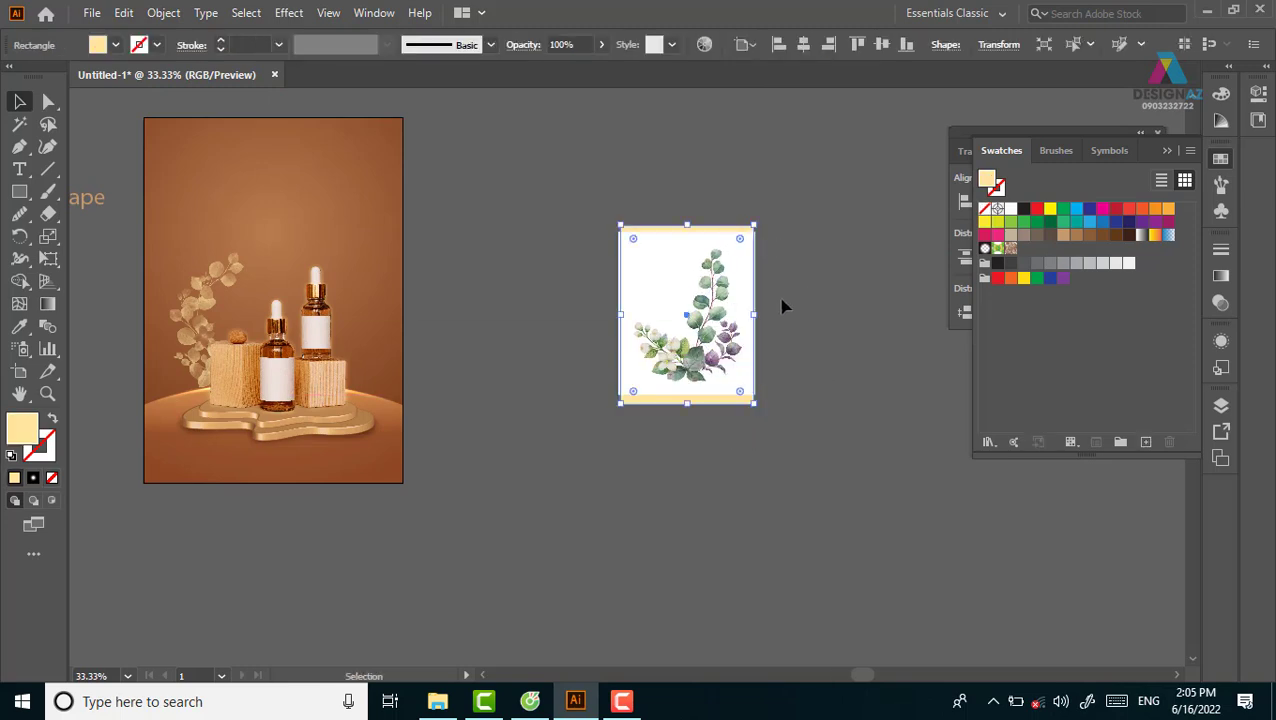
{"action": "left_click_drag", "start_coordinate": [757, 318], "coordinate": [776, 318]}
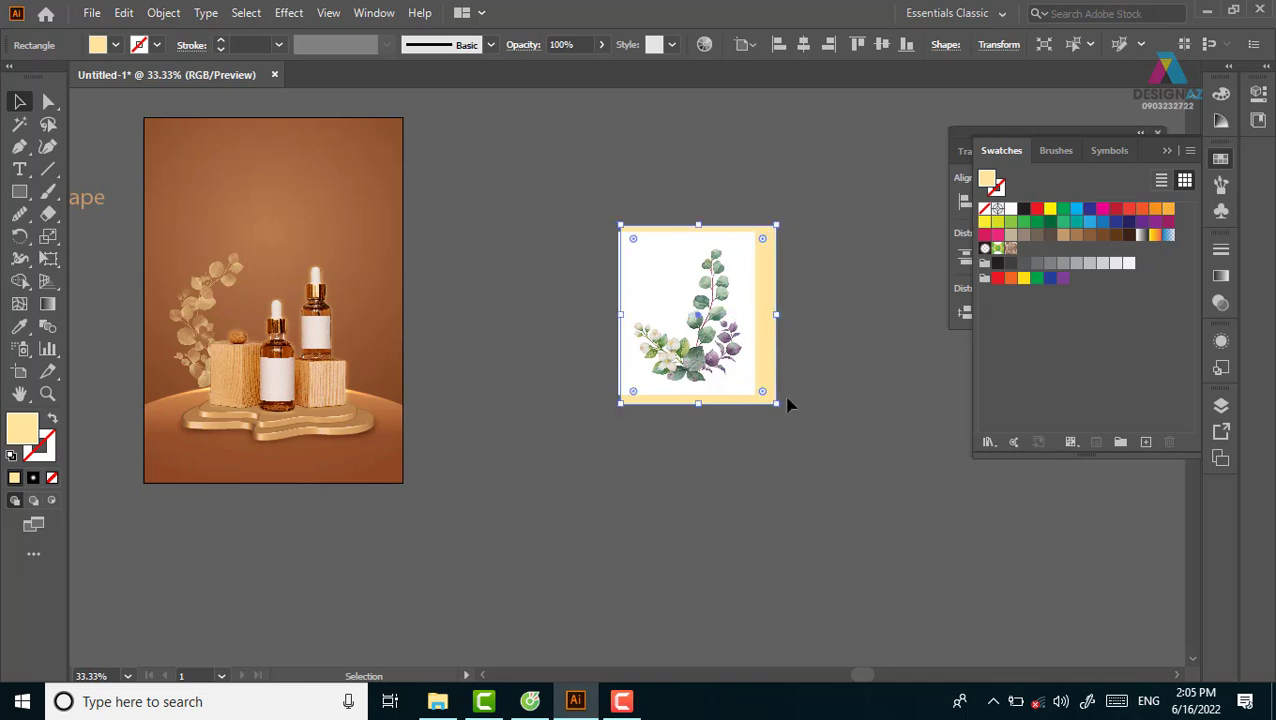
{"action": "left_click_drag", "start_coordinate": [701, 362], "coordinate": [716, 362]}
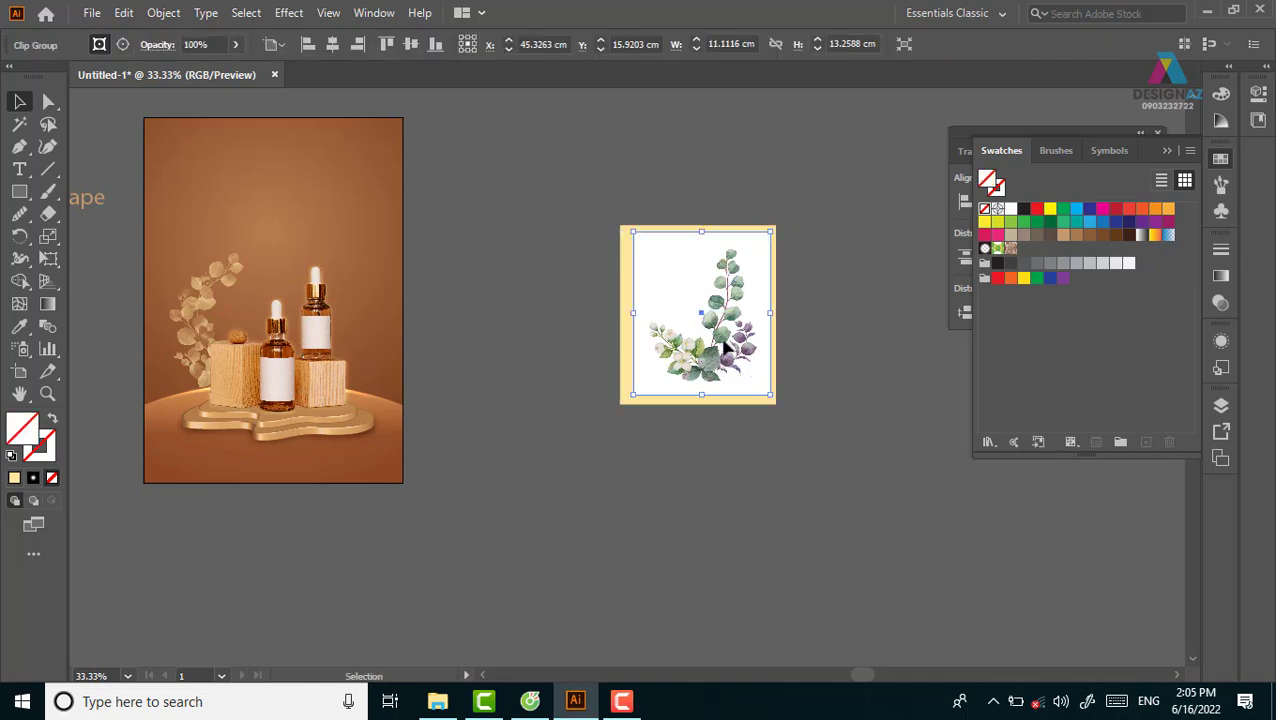
Step: Paste the flower image into the rectangle as a clipped, inverted opacity mask
{"action": "key", "text": "Delete"}
{"action": "left_click", "coordinate": [769, 401]}
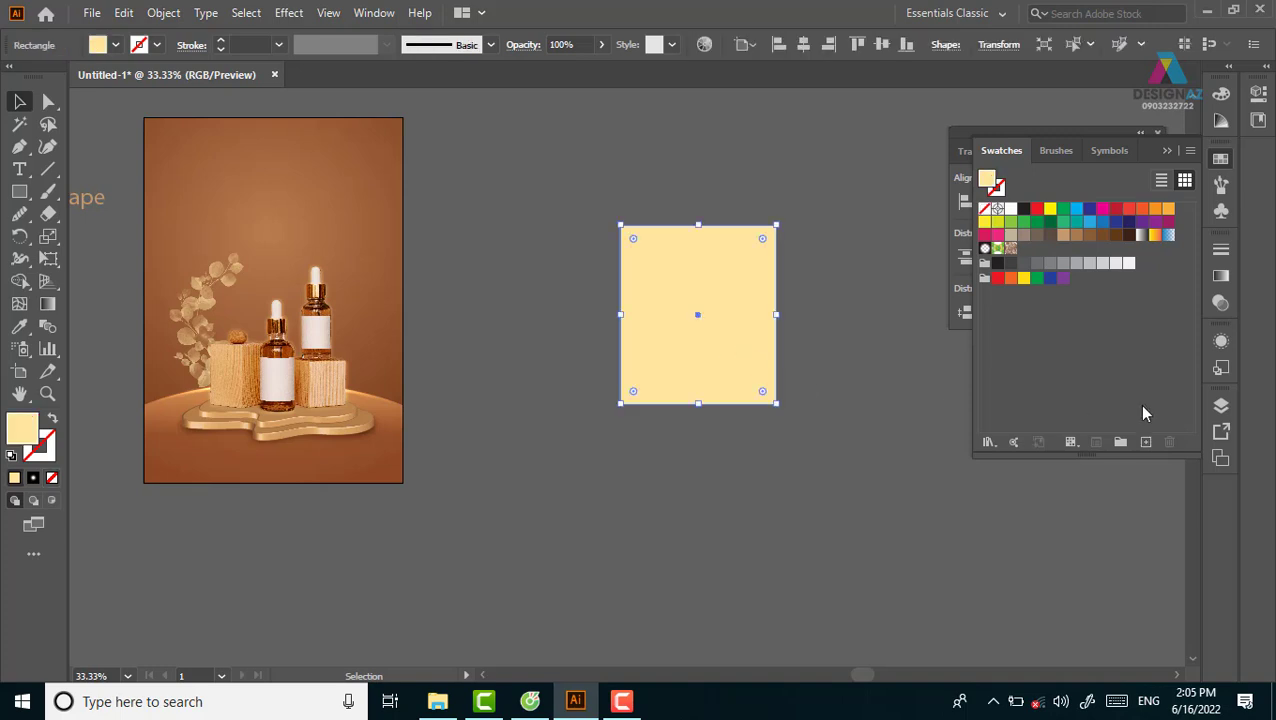
{"action": "left_click", "coordinate": [1221, 300]}
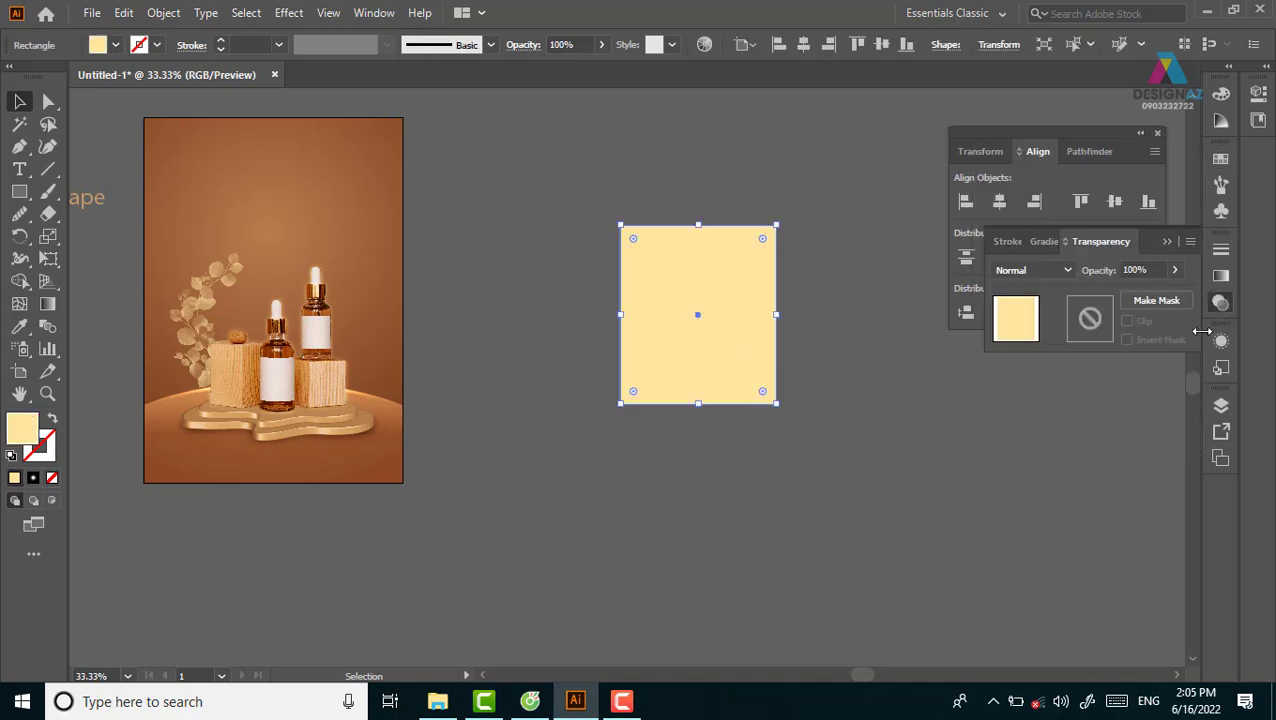
{"action": "left_click", "coordinate": [1073, 328]}
{"action": "left_click", "coordinate": [1127, 321]}
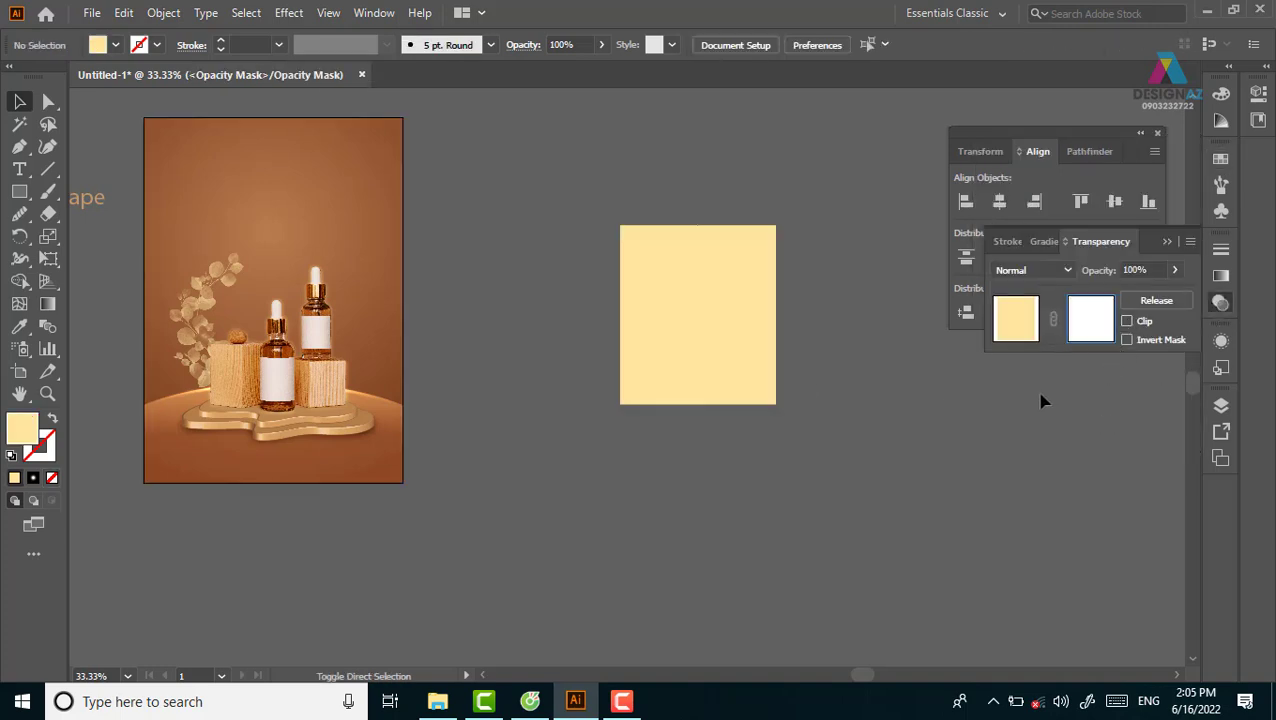
{"action": "key", "text": "ctrl+v"}
{"action": "left_click", "coordinate": [1127, 321]}
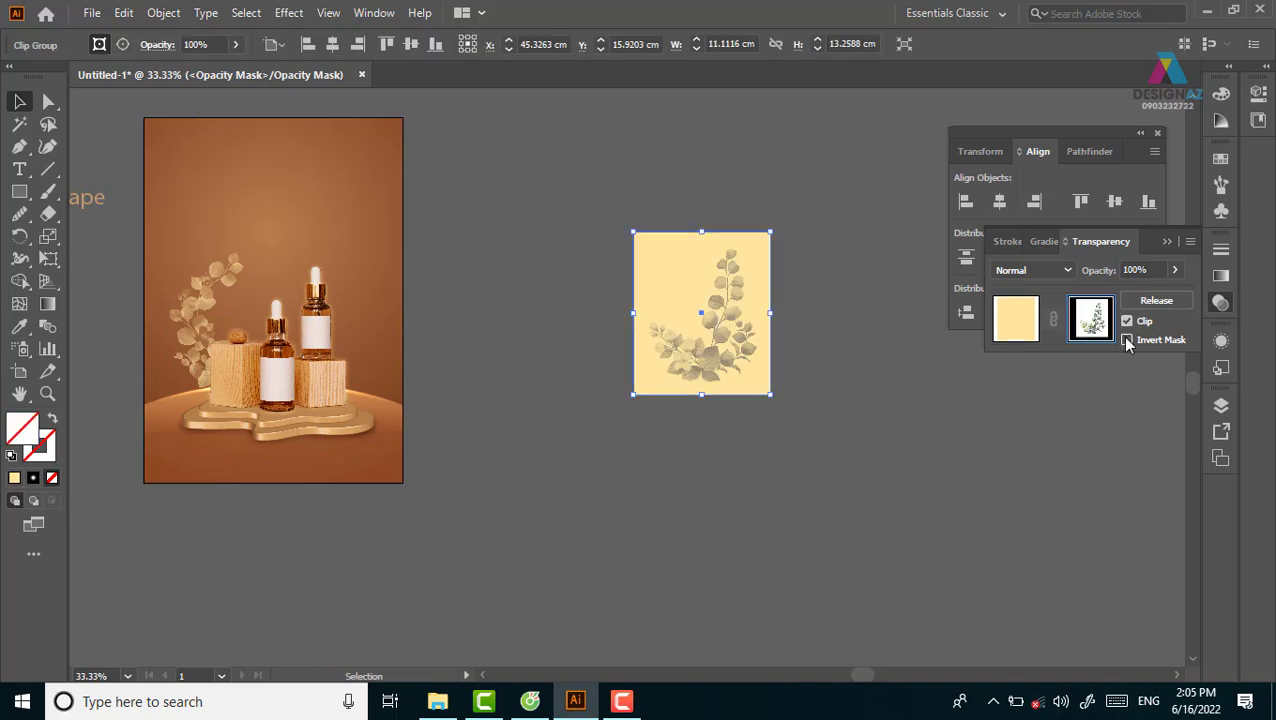
{"action": "left_click", "coordinate": [855, 441]}
{"action": "left_click", "coordinate": [727, 342]}
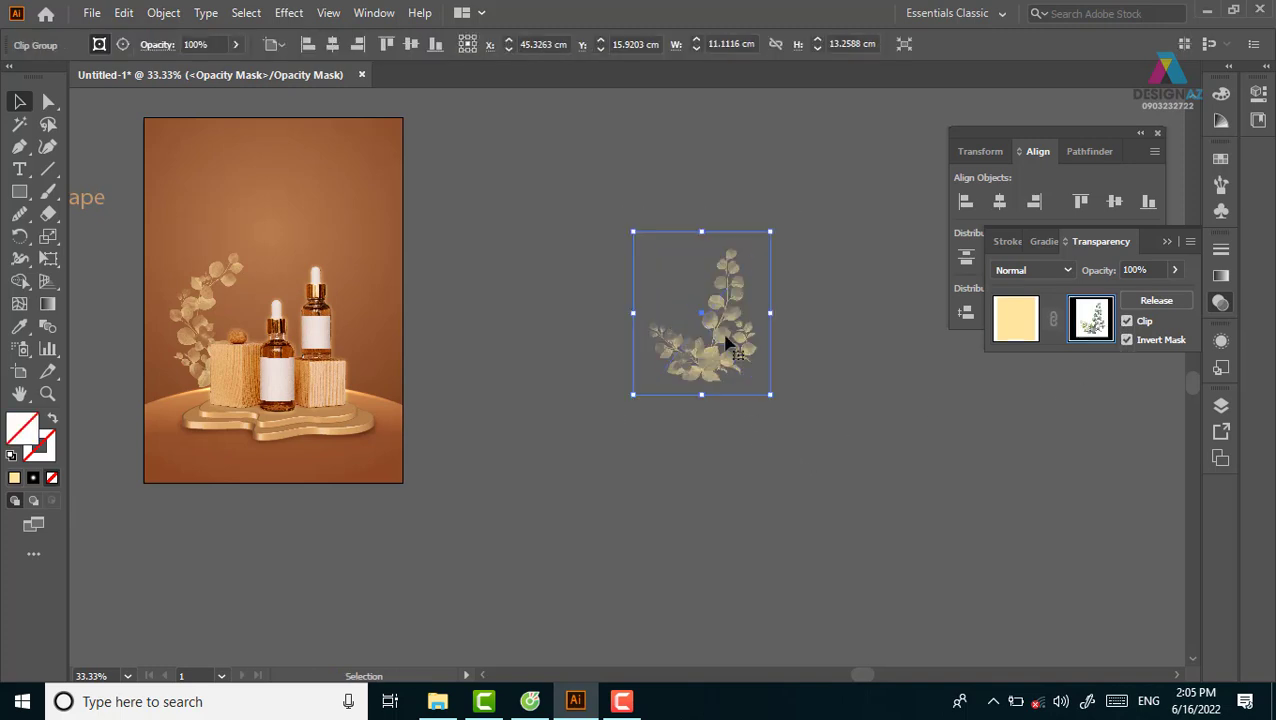
{"action": "left_click", "coordinate": [1017, 320]}
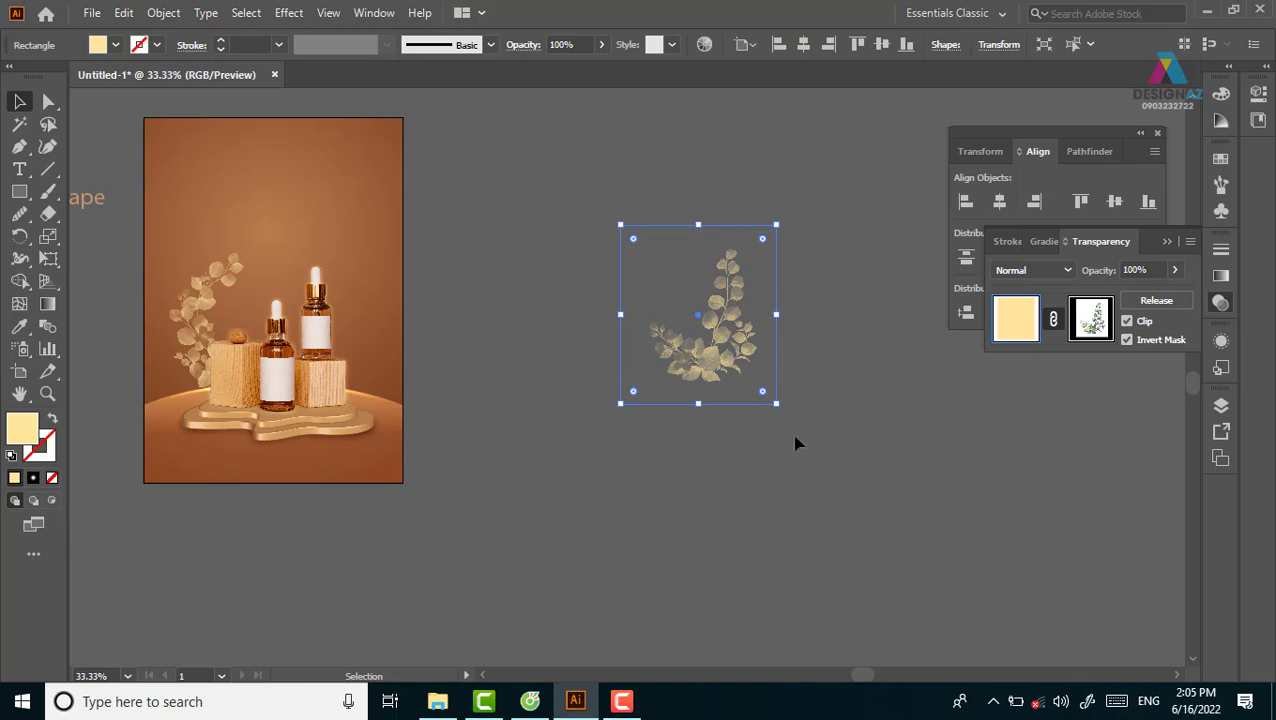
{"action": "left_click", "coordinate": [798, 448]}
Step: Move the new leaf silhouette onto the poster, enlarge it, and position it right of the bottles
{"action": "mouse_move", "coordinate": [698, 356]}
{"action": "left_mouse_down"}
{"action": "mouse_move", "coordinate": [447, 378]}
{"action": "mouse_move", "coordinate": [399, 364]}
{"action": "left_mouse_up"}
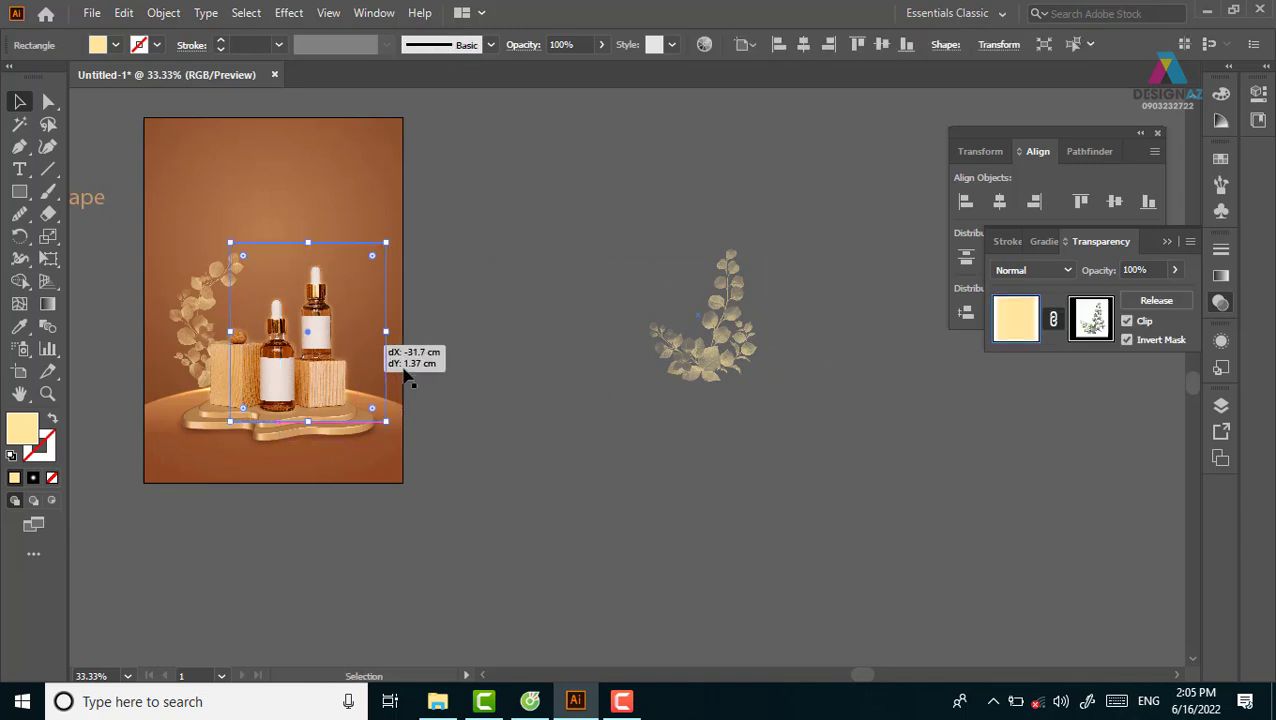
{"action": "key", "text": "a"}
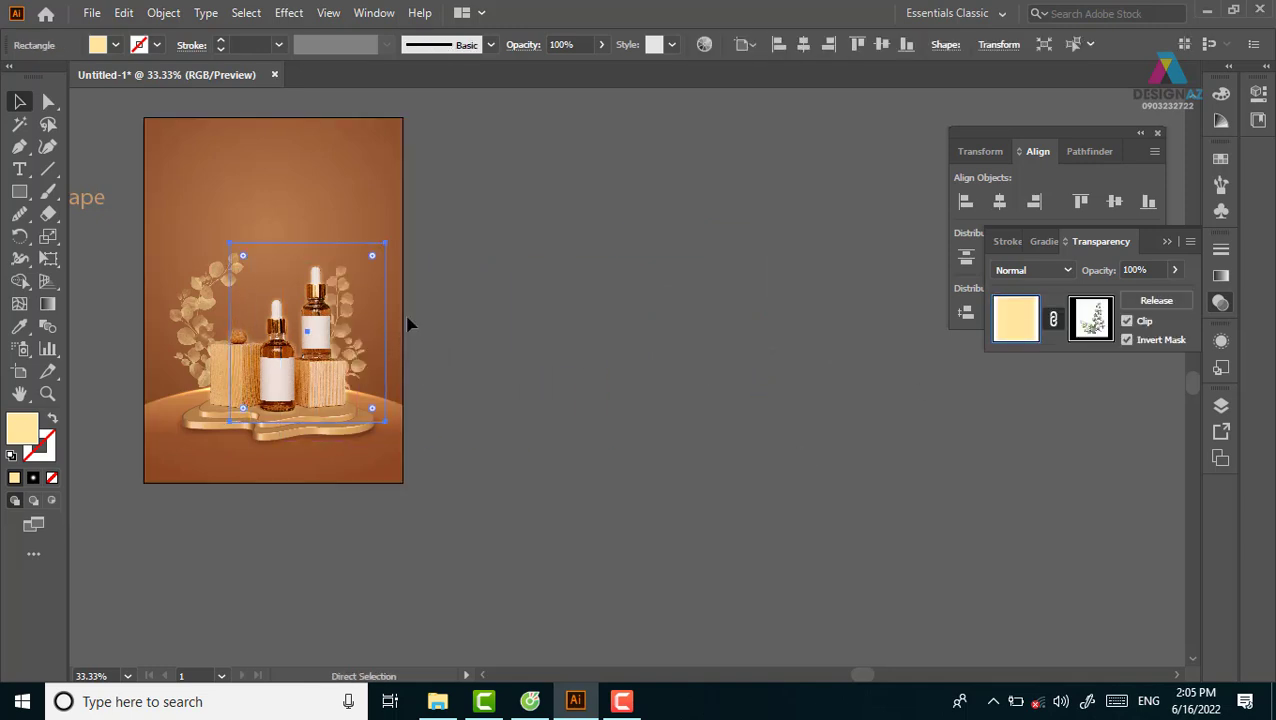
{"action": "mouse_move", "coordinate": [385, 242]}
{"action": "left_mouse_down"}
{"action": "mouse_move", "coordinate": [402, 206]}
{"action": "mouse_move", "coordinate": [419, 203]}
{"action": "left_mouse_up"}
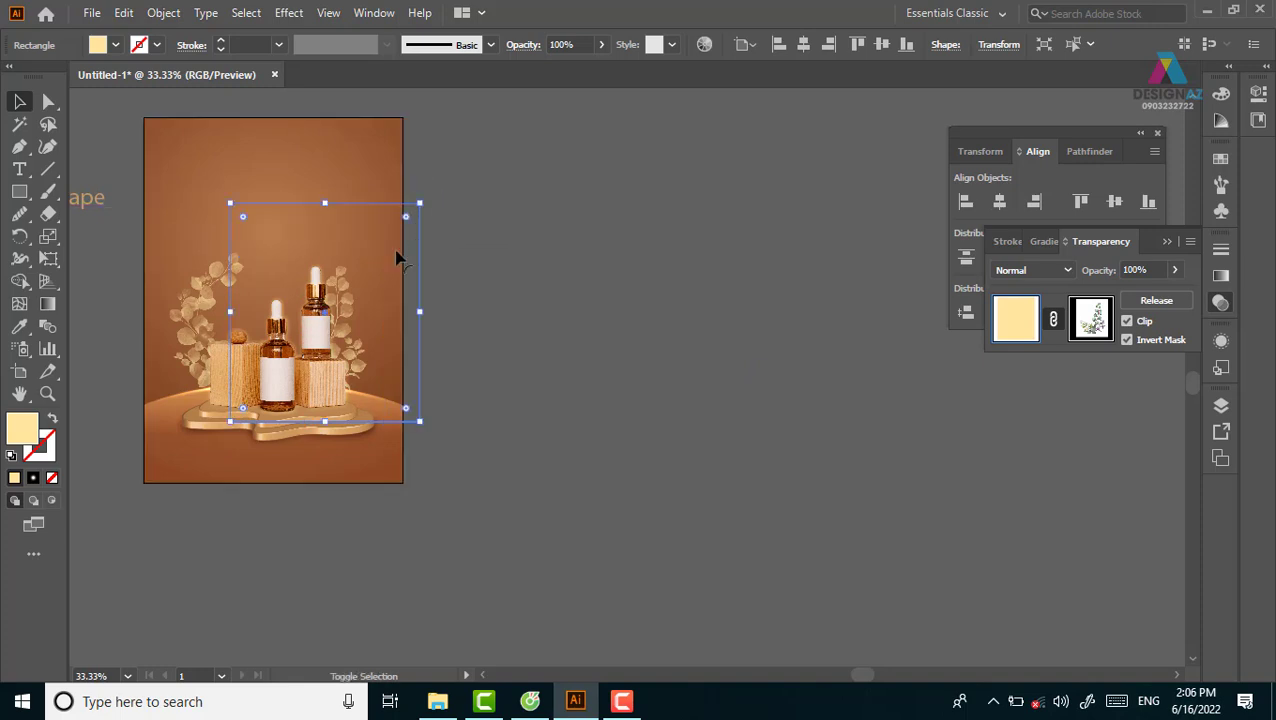
{"action": "left_click_drag", "start_coordinate": [347, 321], "coordinate": [364, 336]}
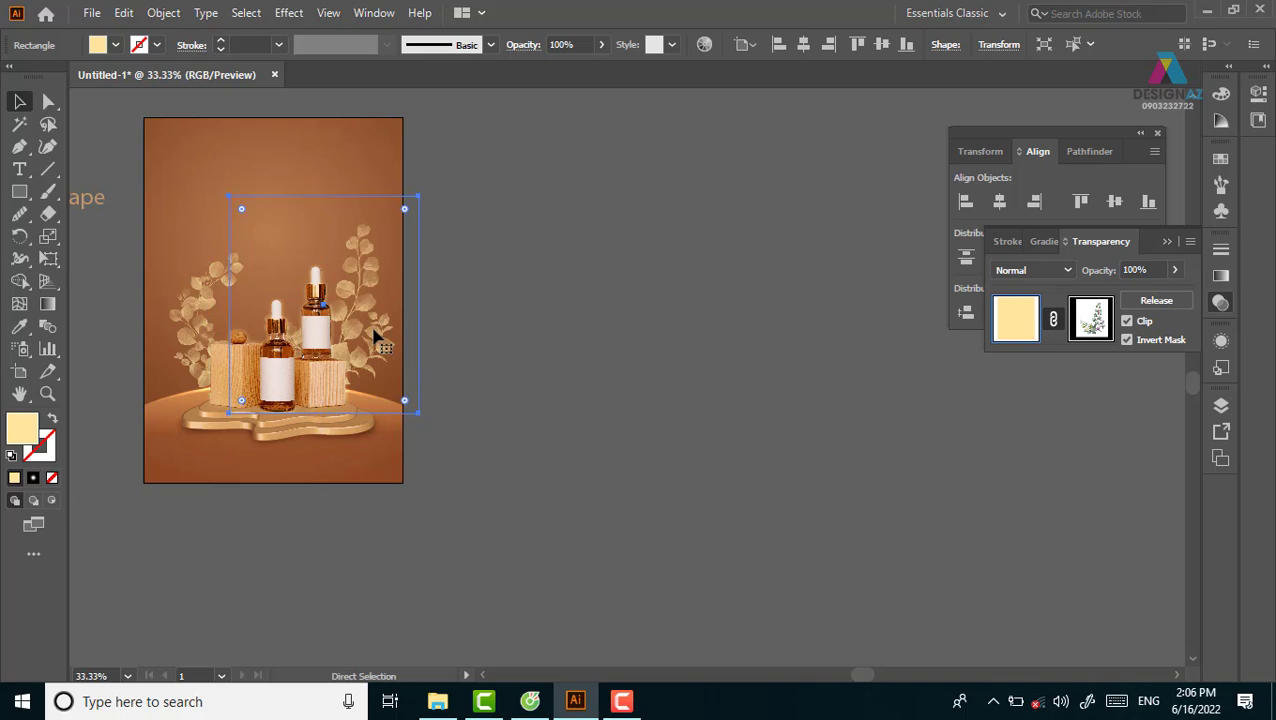
{"action": "key", "text": "ctrl+equal"}
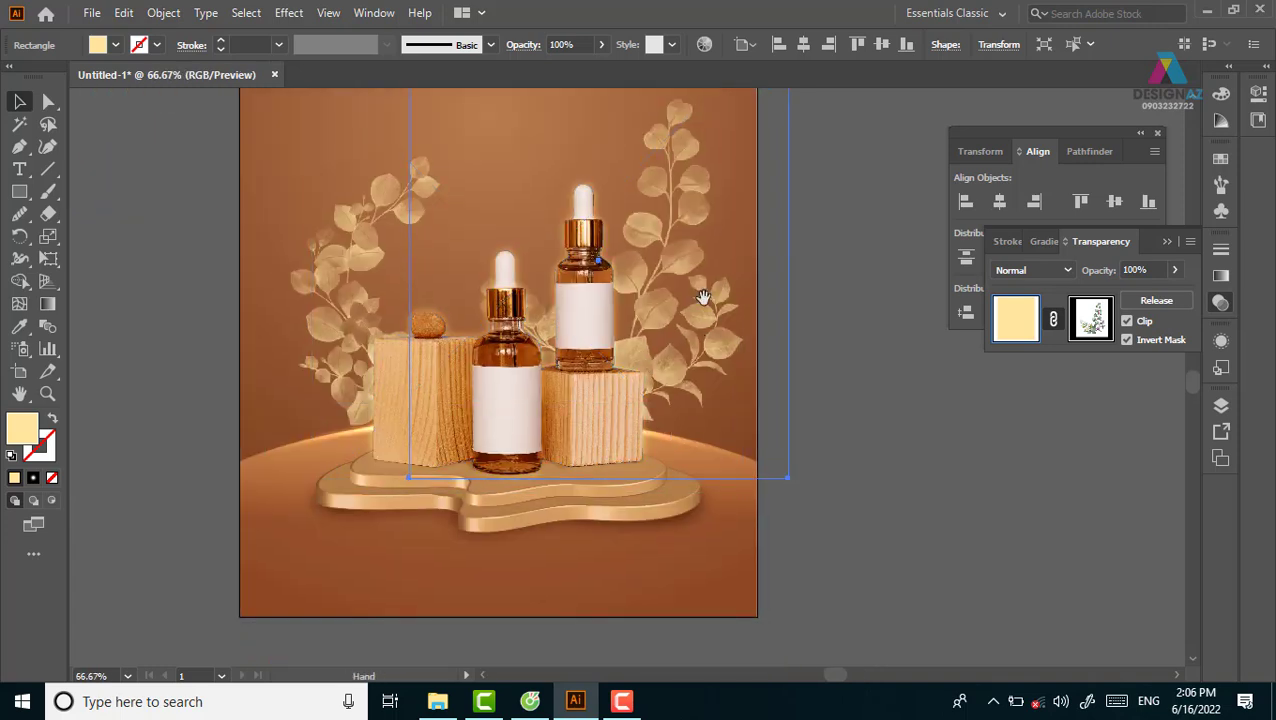
{"action": "left_click_drag", "start_coordinate": [611, 307], "coordinate": [617, 375]}
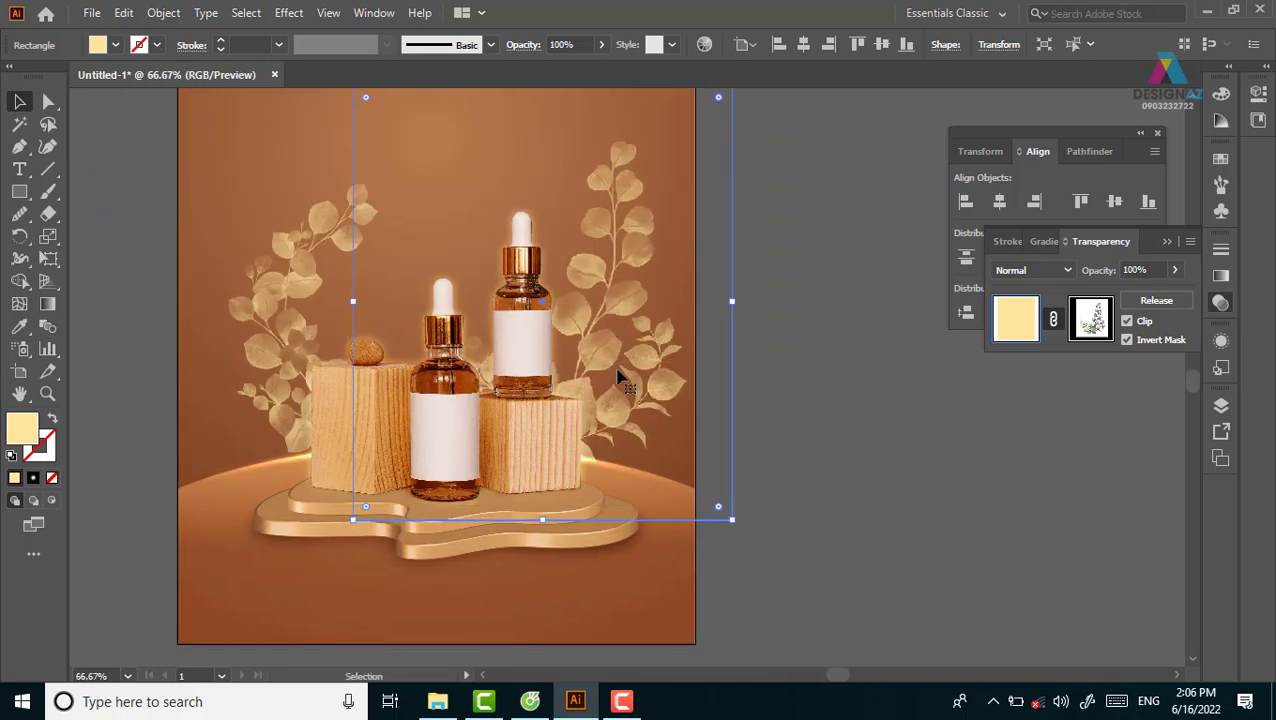
Step: Eyedrop an appearance onto the right leaves and try the Screen blend mode
{"action": "key", "text": "i"}
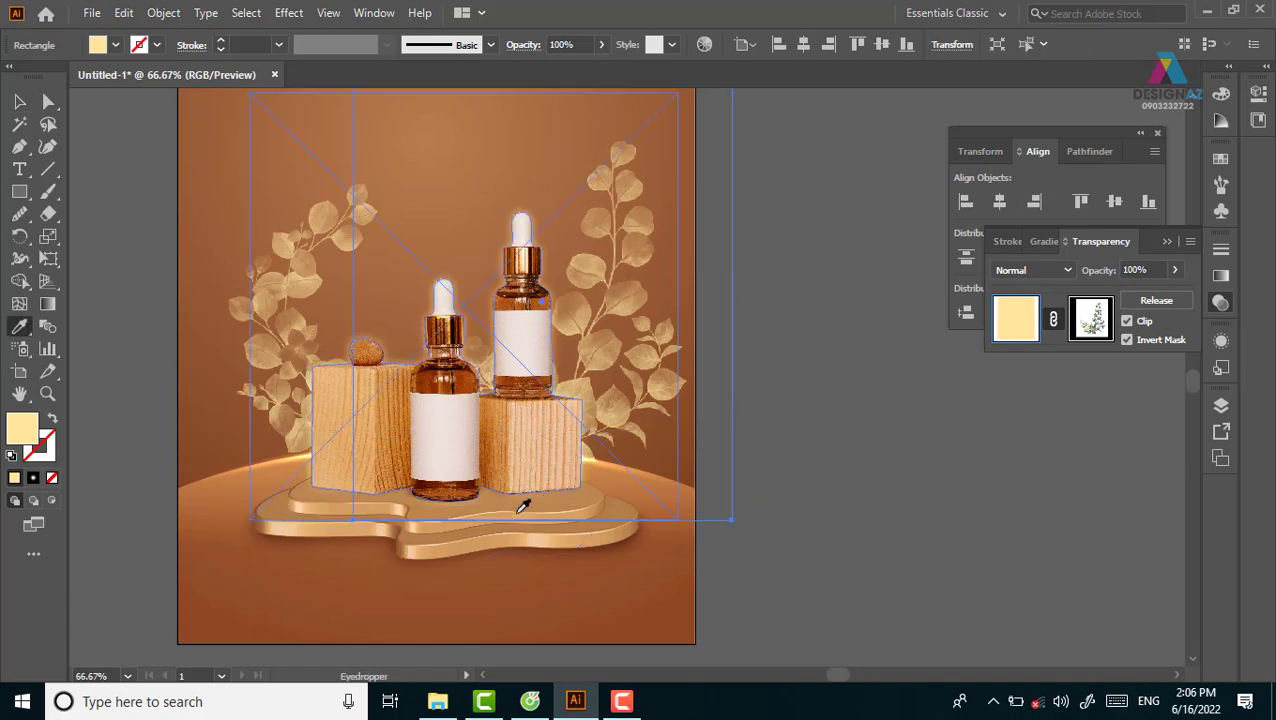
{"action": "left_click", "coordinate": [550, 495]}
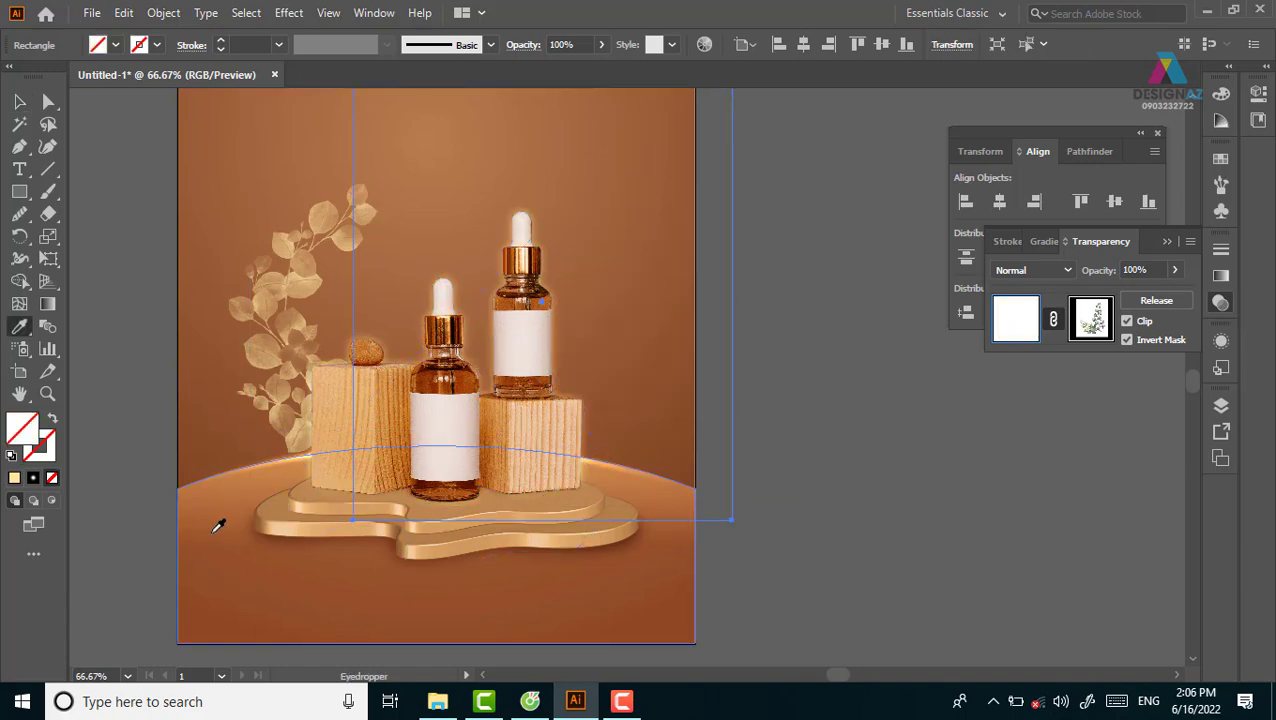
{"action": "left_click", "coordinate": [216, 524]}
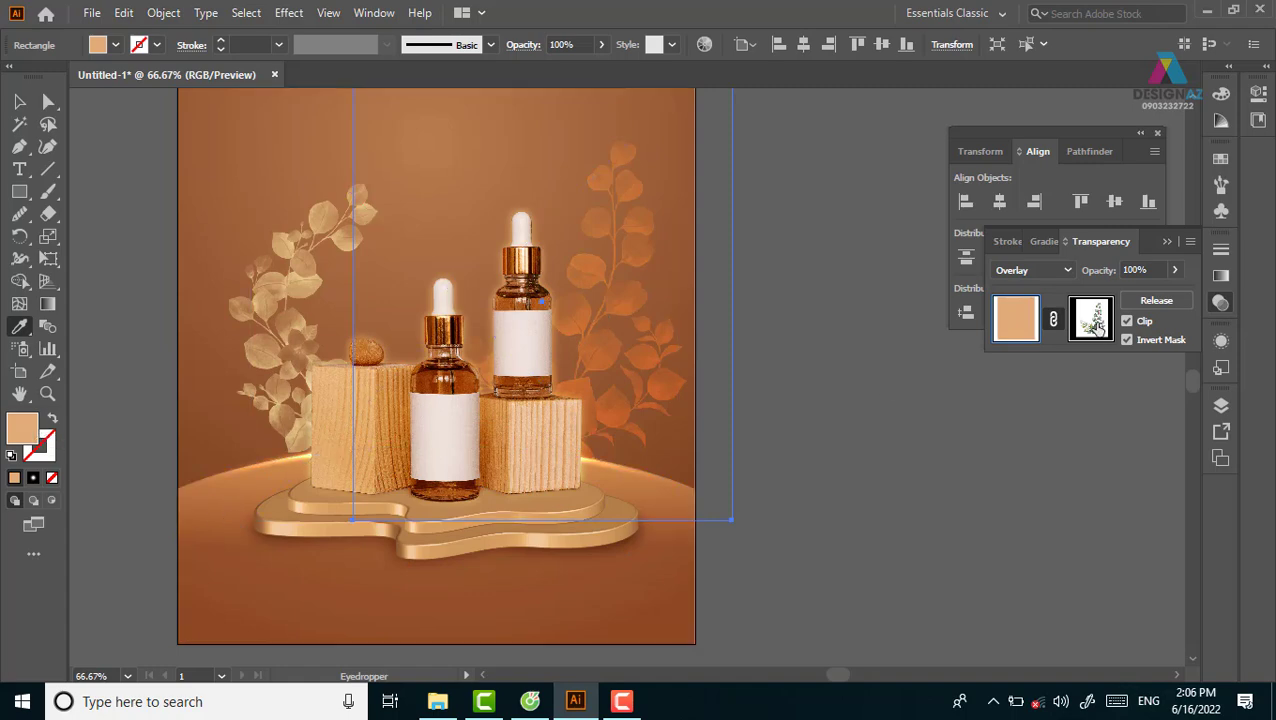
{"action": "left_click", "coordinate": [1062, 272]}
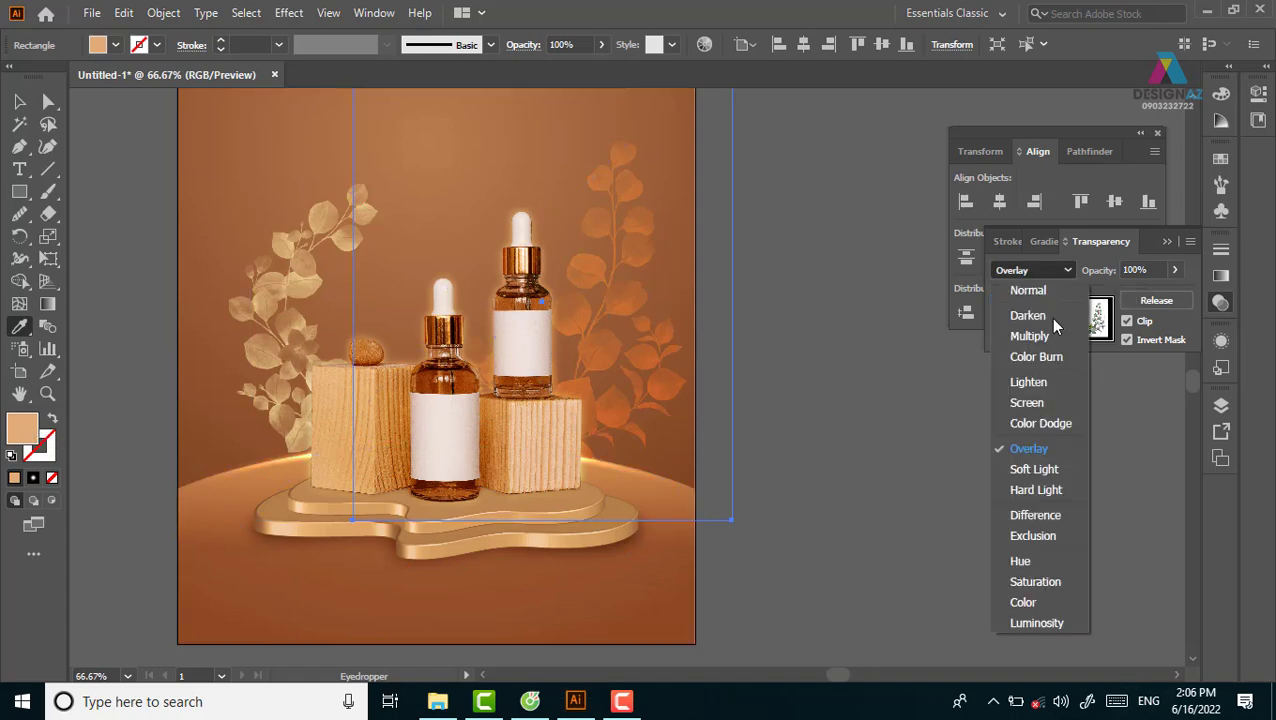
{"action": "left_click", "coordinate": [1030, 403]}
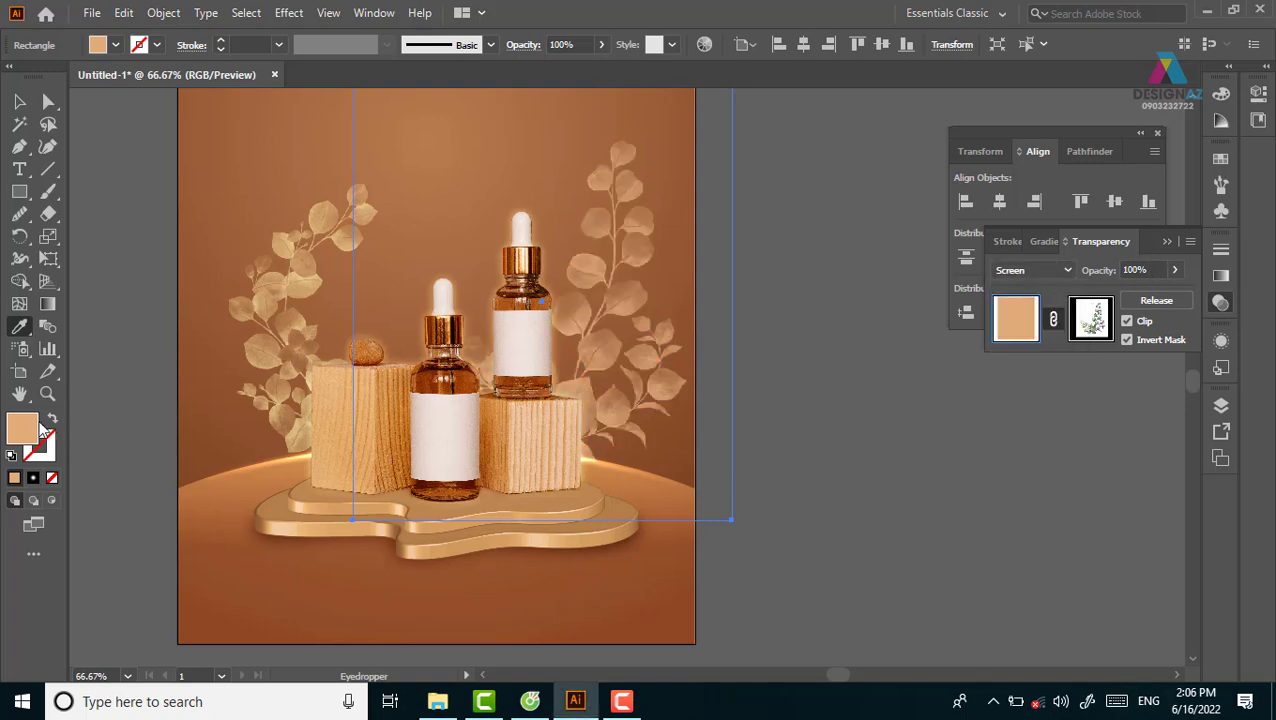
Step: Fill the right leaves with near-white #FFFEFD and set their blend mode to Overlay
{"action": "double_click", "coordinate": [22, 428]}
{"action": "left_click_drag", "start_coordinate": [135, 156], "coordinate": [24, 70]}
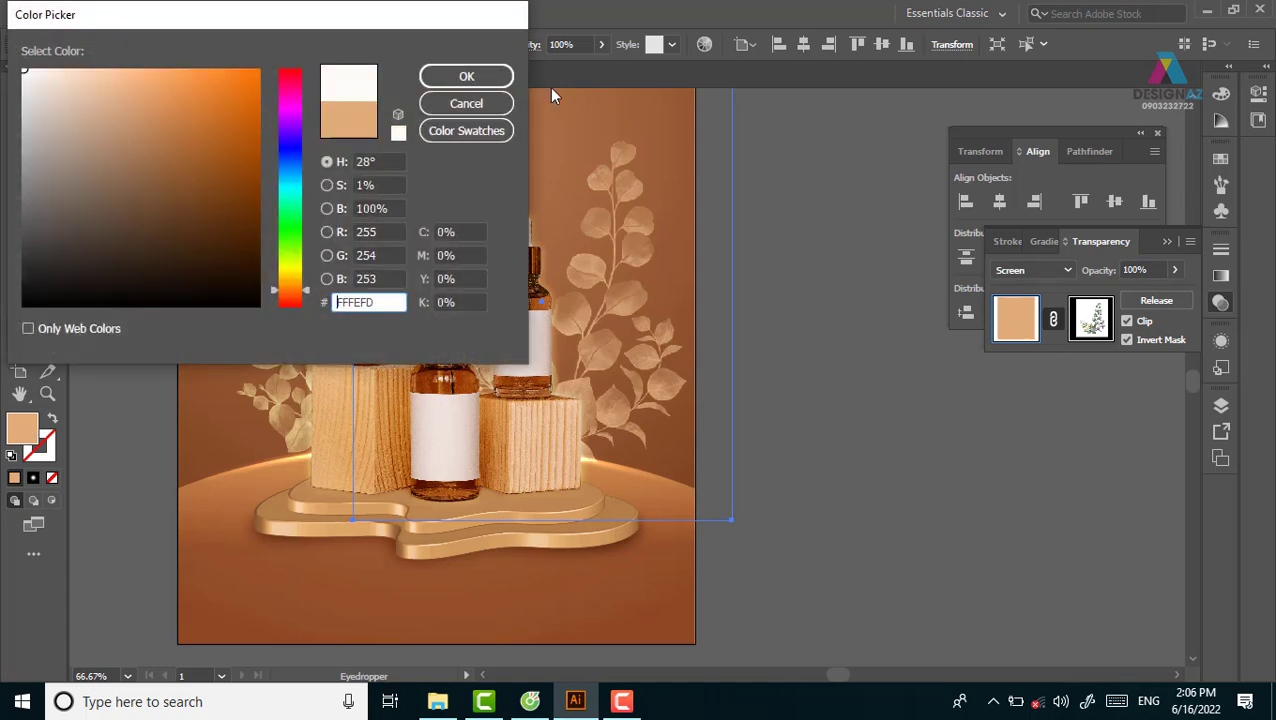
{"action": "left_click", "coordinate": [466, 76]}
{"action": "left_click", "coordinate": [1048, 274]}
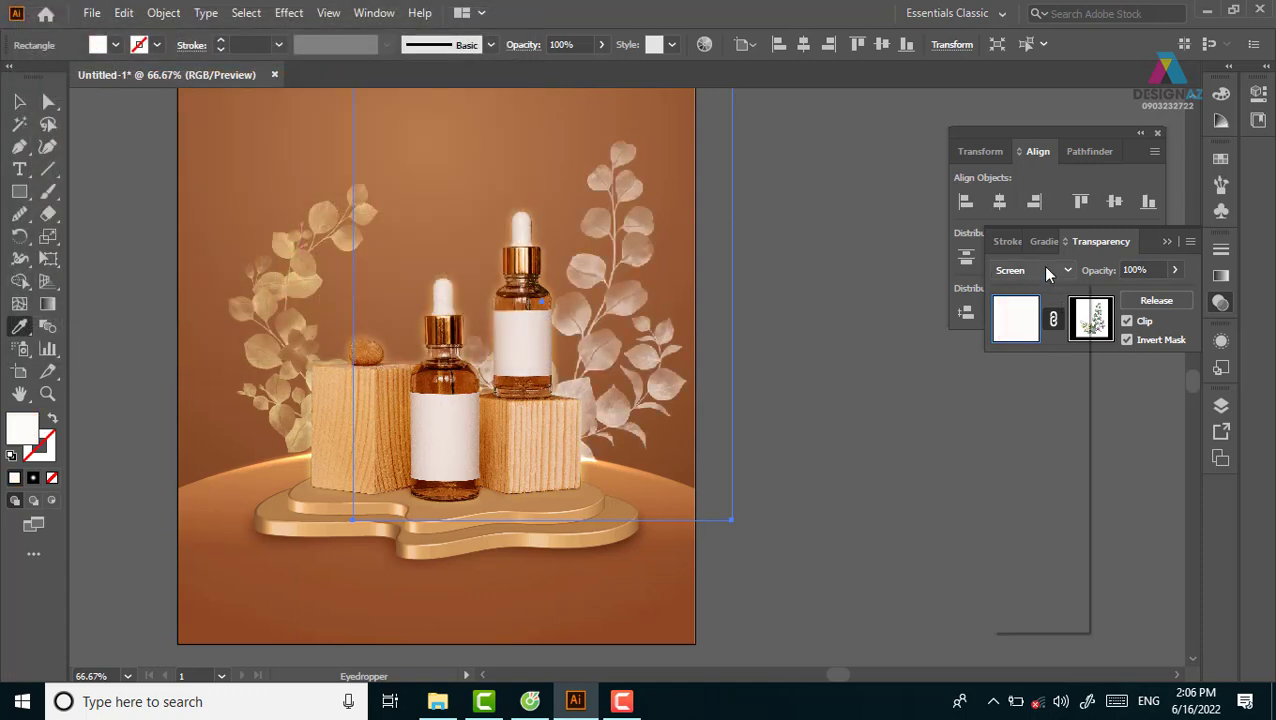
{"action": "left_click", "coordinate": [1043, 458]}
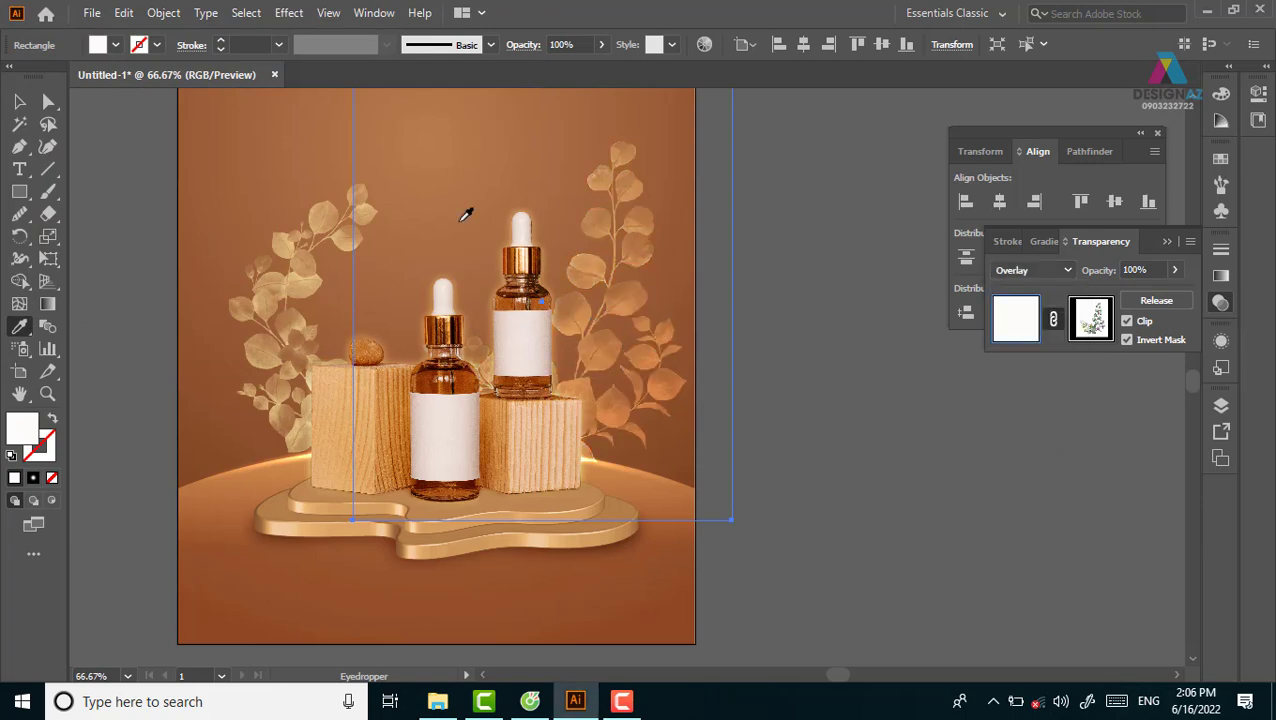
{"action": "left_click", "coordinate": [18, 103]}
Step: Copy the right leaves' white Overlay appearance onto the left leaf branch with the Eyedropper
{"action": "left_click", "coordinate": [877, 361]}
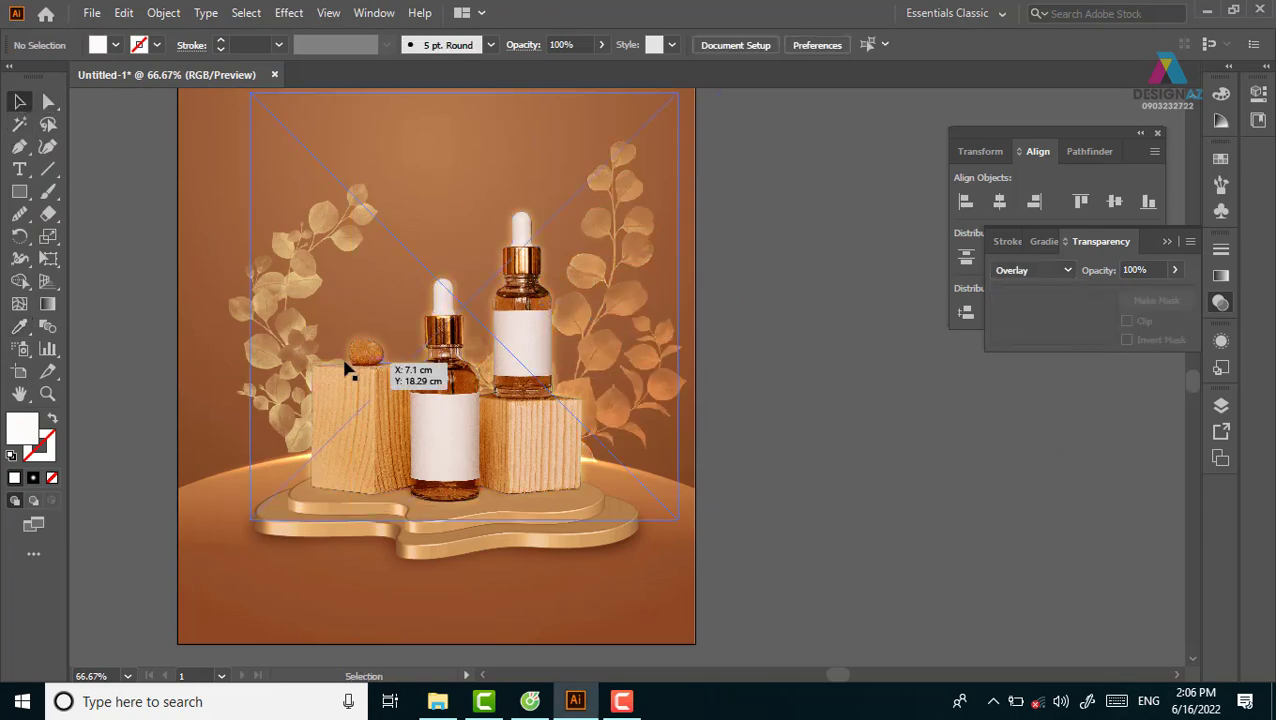
{"action": "left_click", "coordinate": [272, 350]}
{"action": "key", "text": "i"}
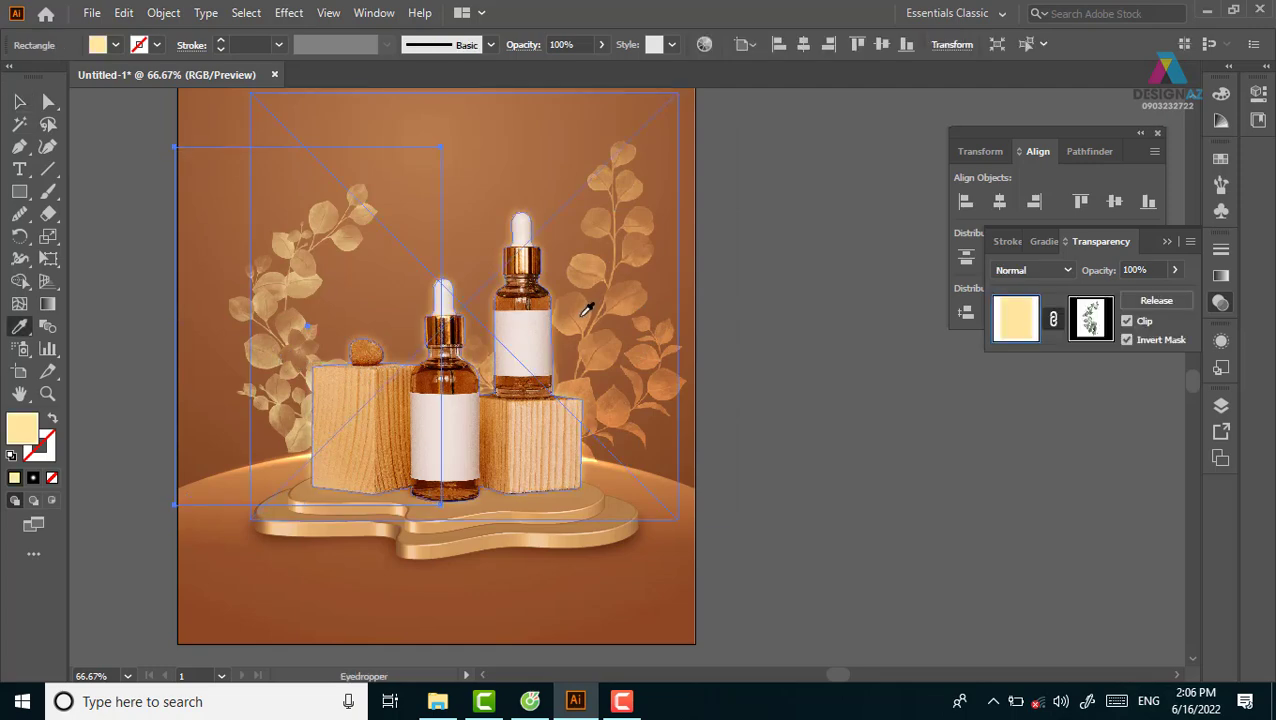
{"action": "left_click", "coordinate": [598, 330]}
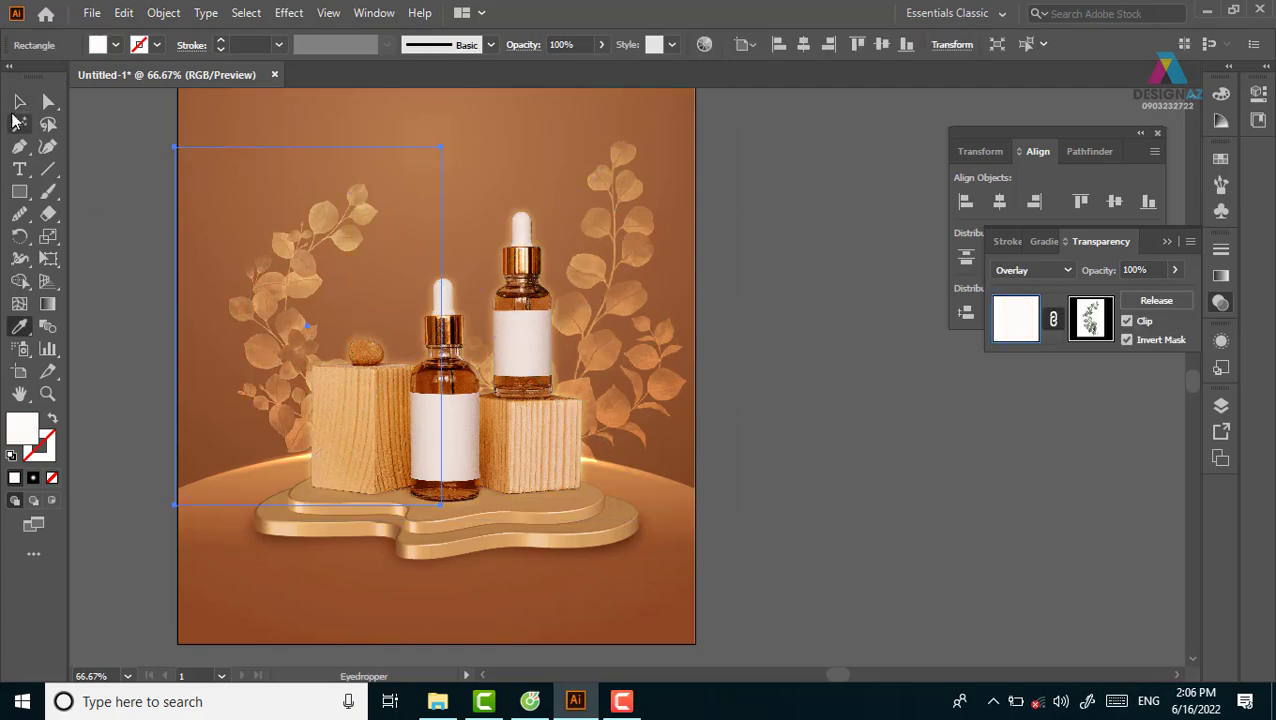
{"action": "left_click", "coordinate": [19, 102]}
{"action": "left_click", "coordinate": [783, 419]}
{"action": "left_click_drag", "start_coordinate": [783, 419], "coordinate": [815, 433]}
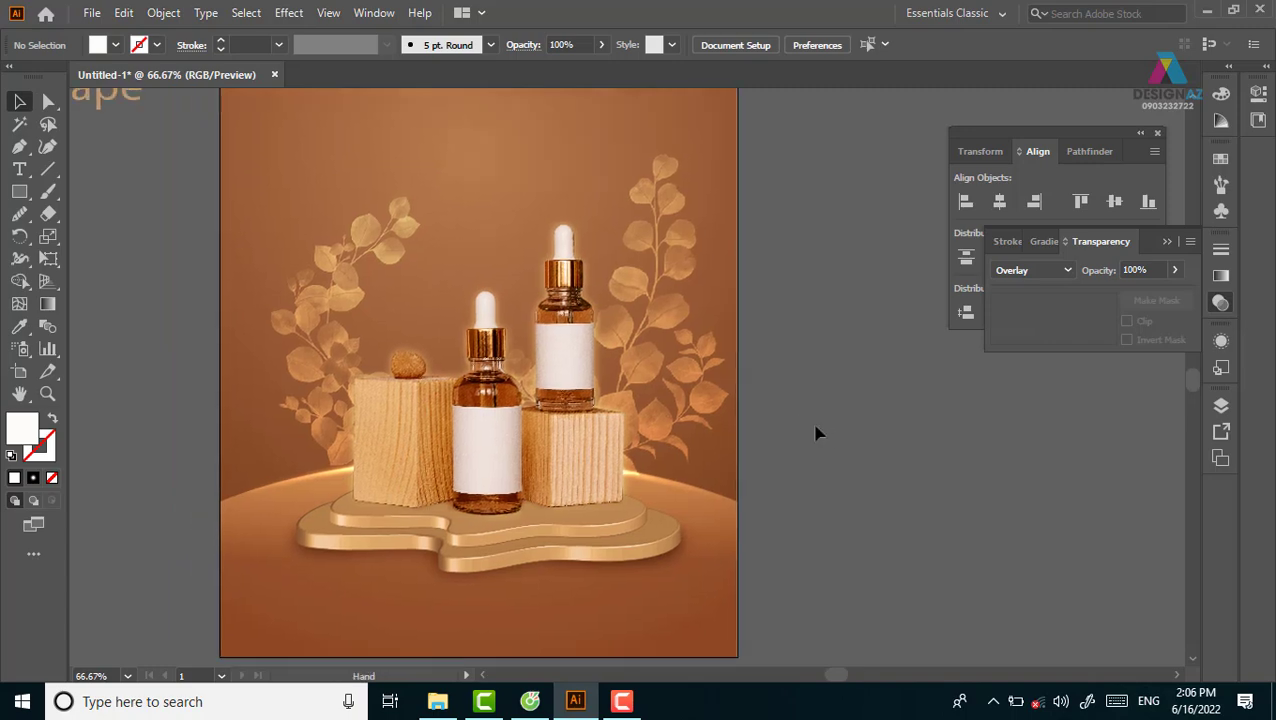
Step: Lower the right leaf branch's opacity to 39%, then deselect and zoom out to the whole poster
{"action": "left_click", "coordinate": [661, 262]}
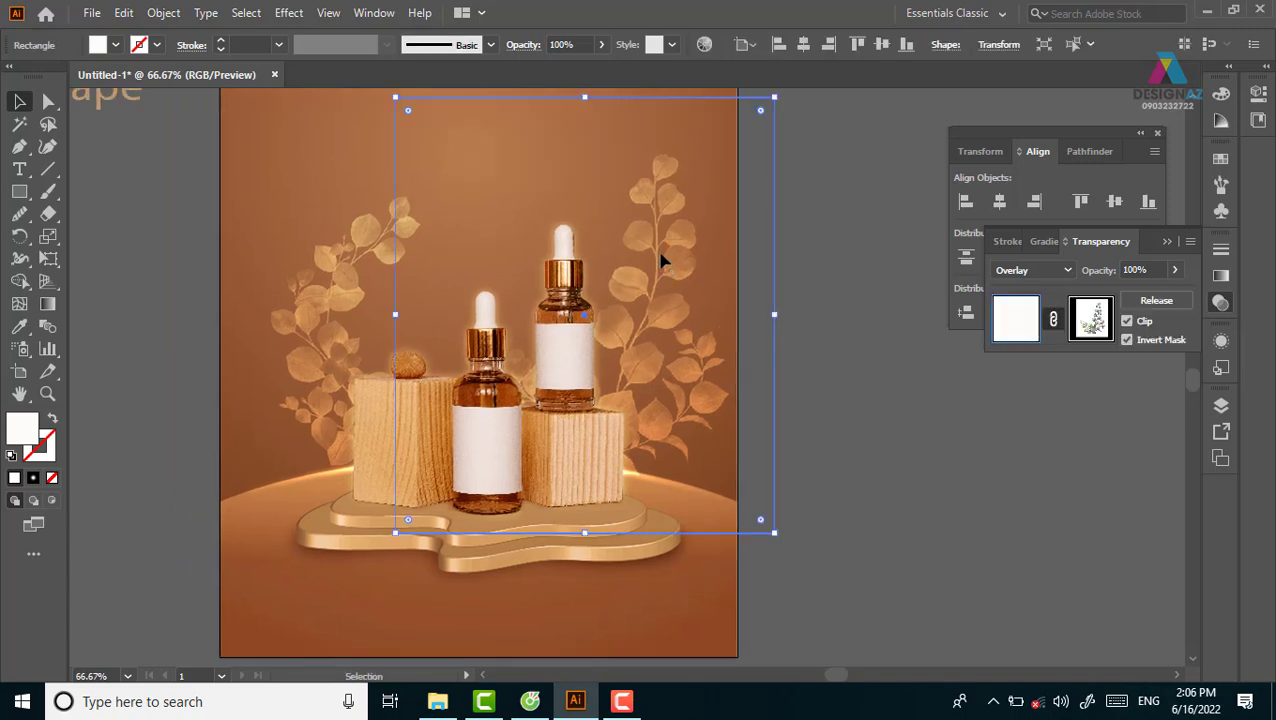
{"action": "key", "text": "a"}
{"action": "key", "text": "v"}
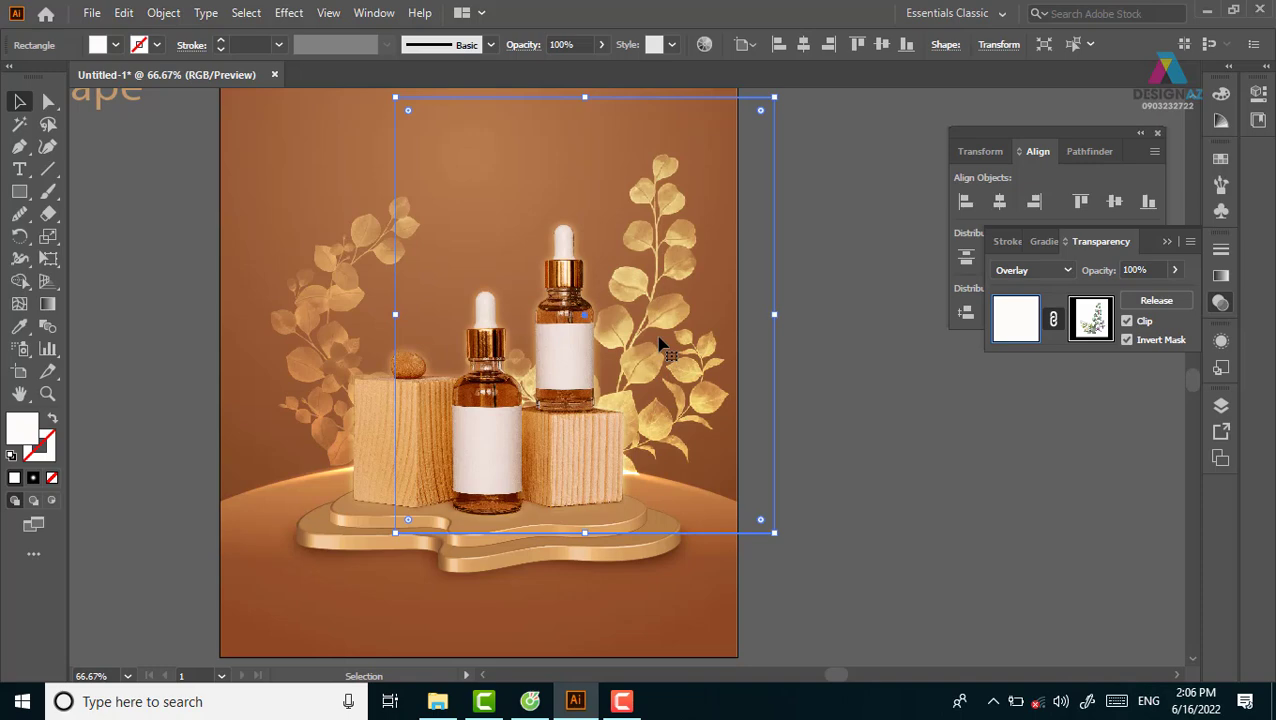
{"action": "left_click", "coordinate": [1174, 270]}
{"action": "left_click", "coordinate": [1126, 294]}
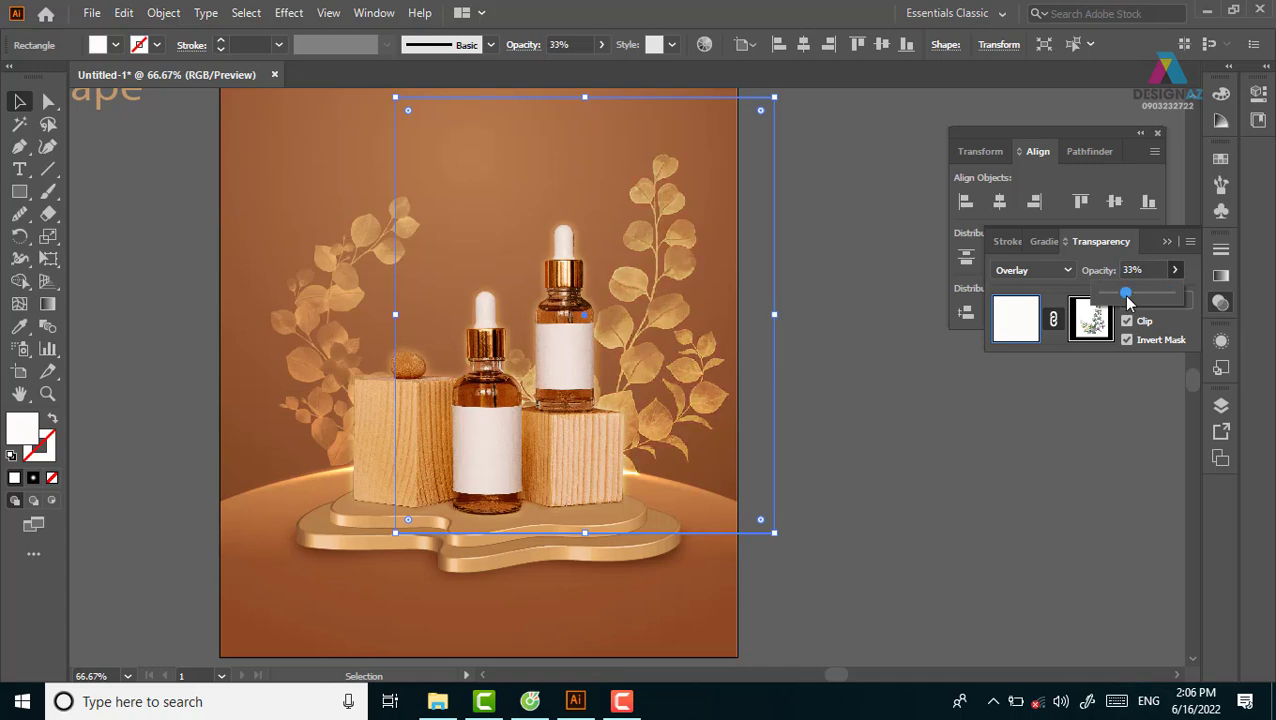
{"action": "left_click_drag", "start_coordinate": [1130, 302], "coordinate": [1134, 300]}
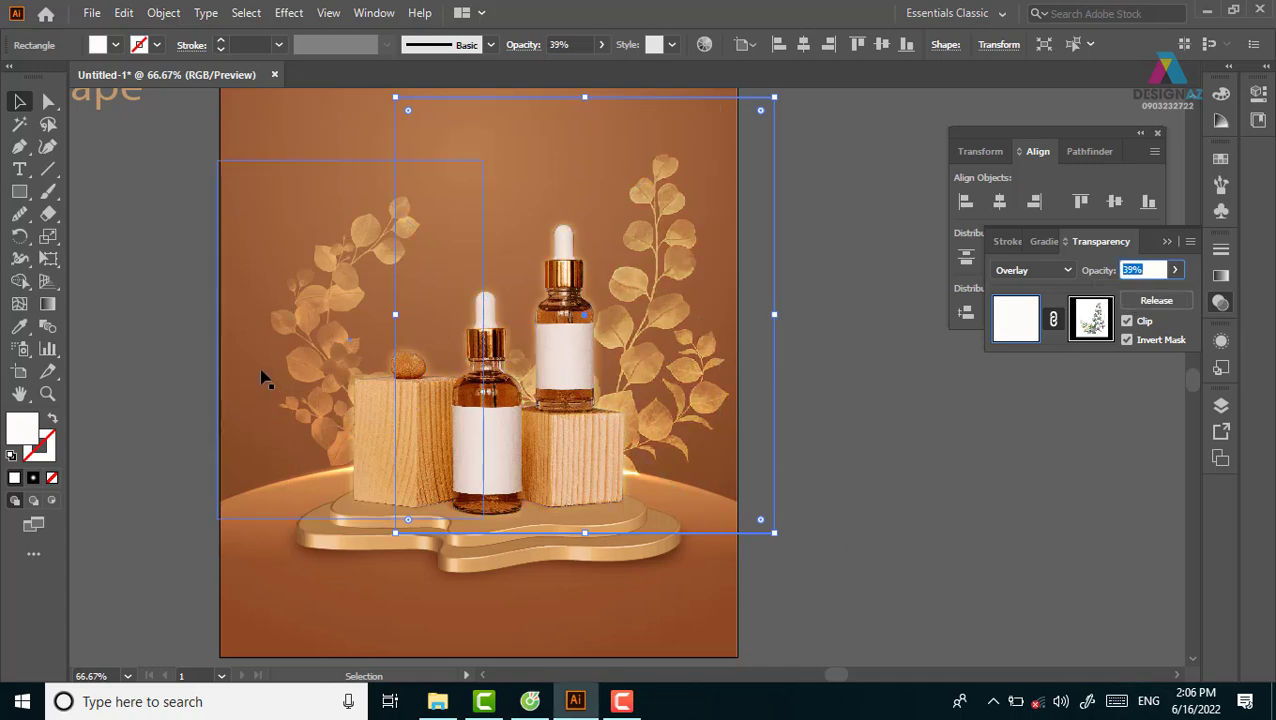
{"action": "left_click", "coordinate": [880, 411]}
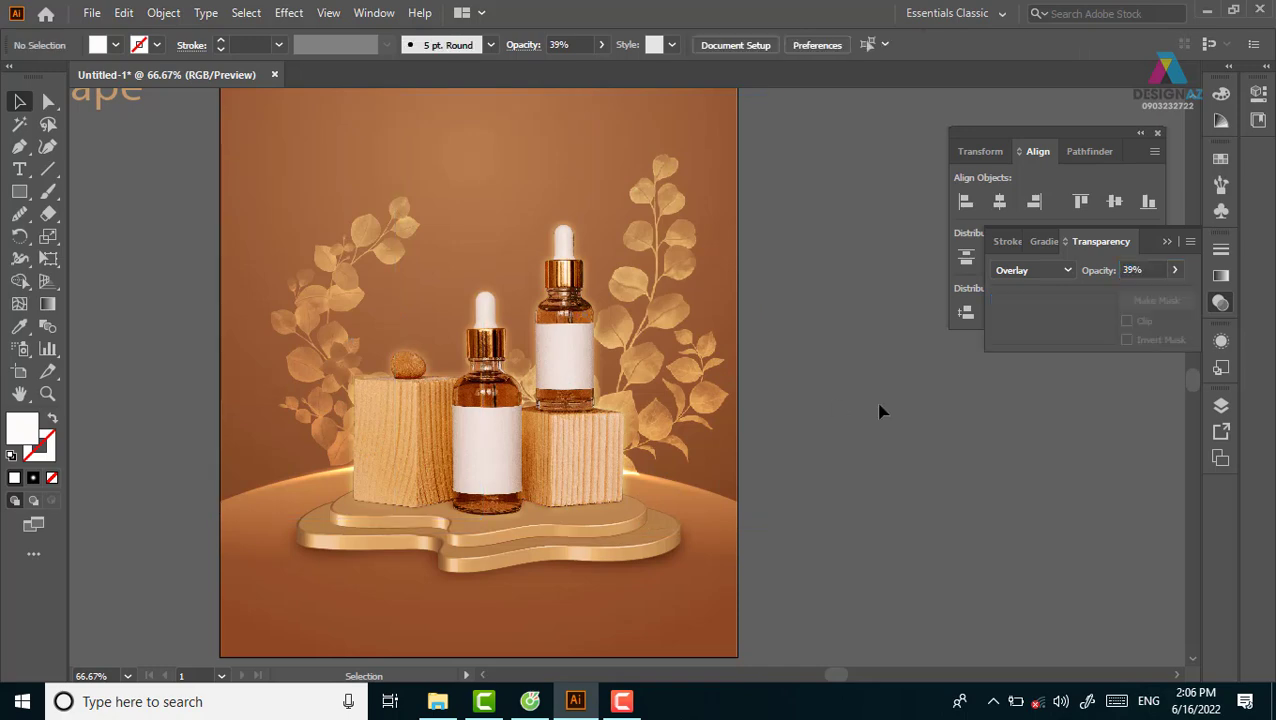
{"action": "key", "text": "ctrl+minus"}
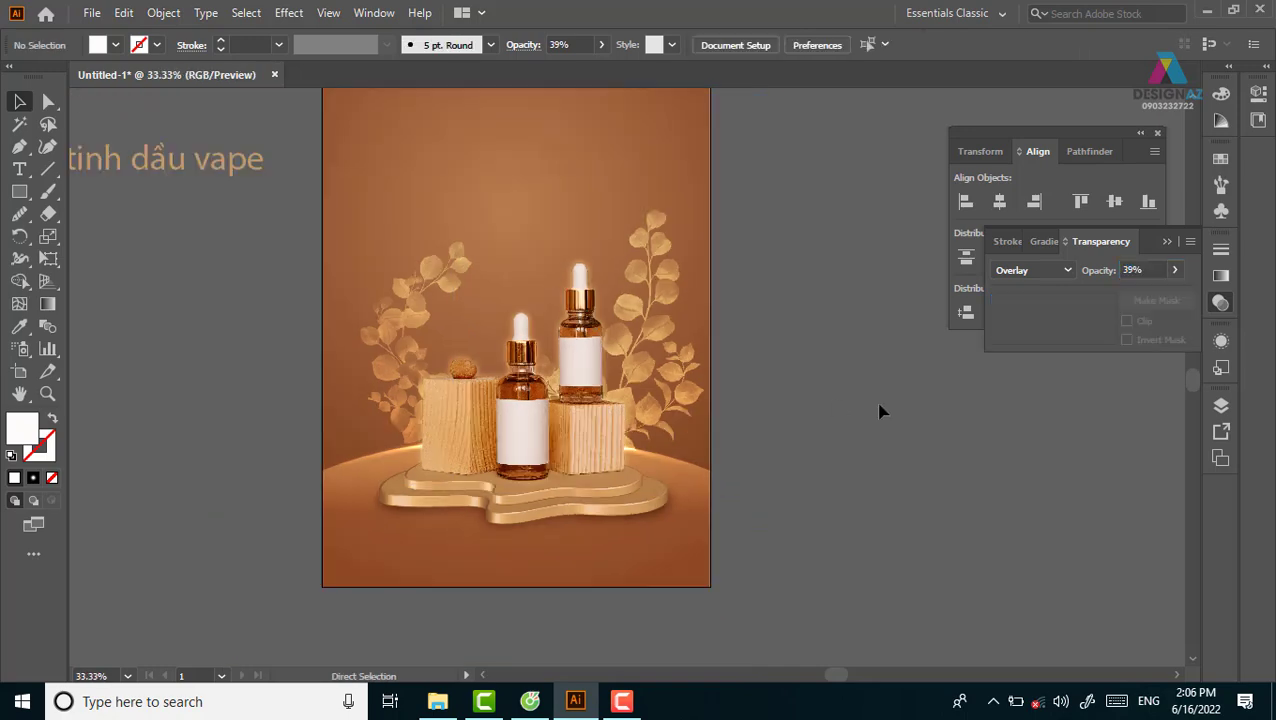
{"action": "key", "text": "ctrl+minus"}
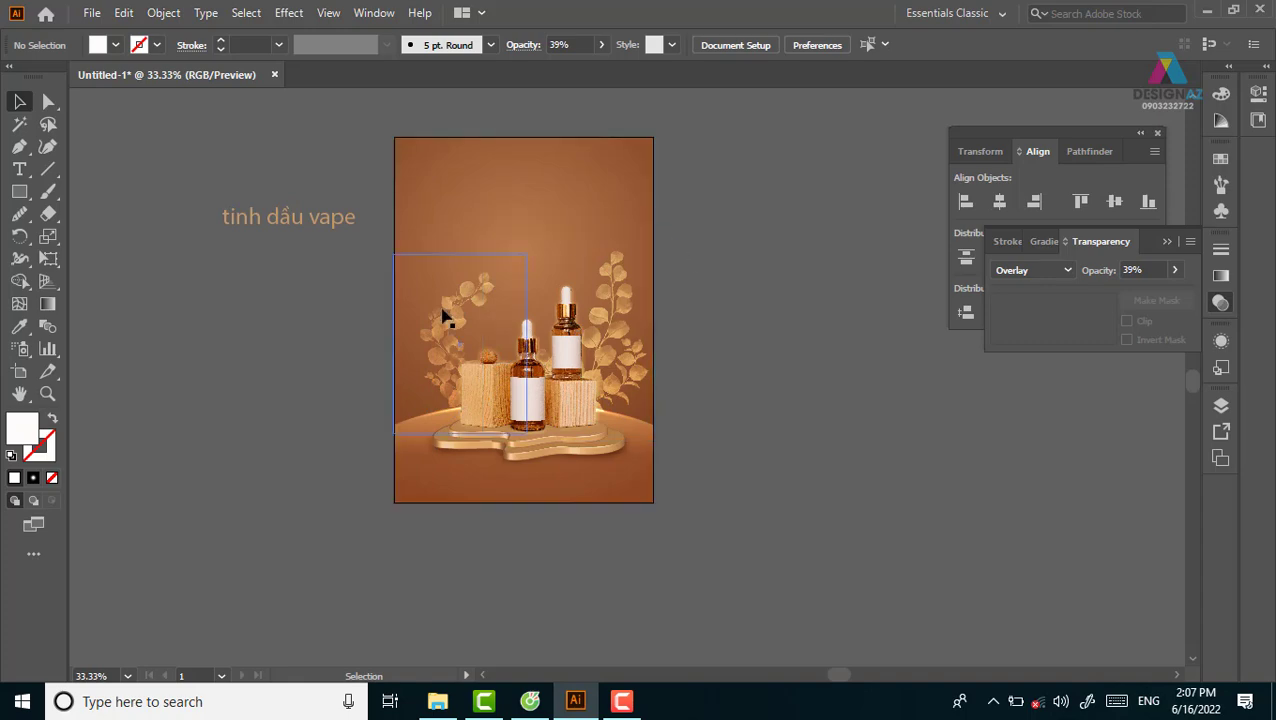
Step: Place the LACO logo image on the pasteboard beside the poster
{"action": "left_click", "coordinate": [91, 13]}
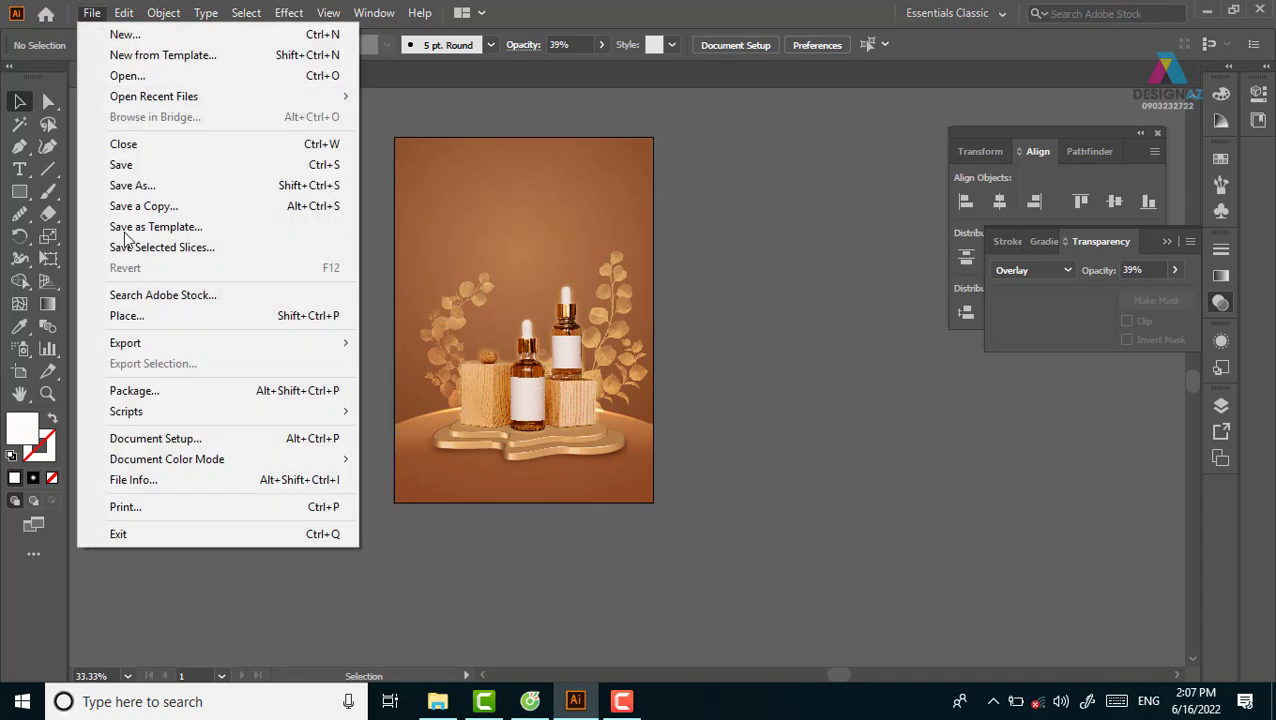
{"action": "left_click", "coordinate": [154, 316]}
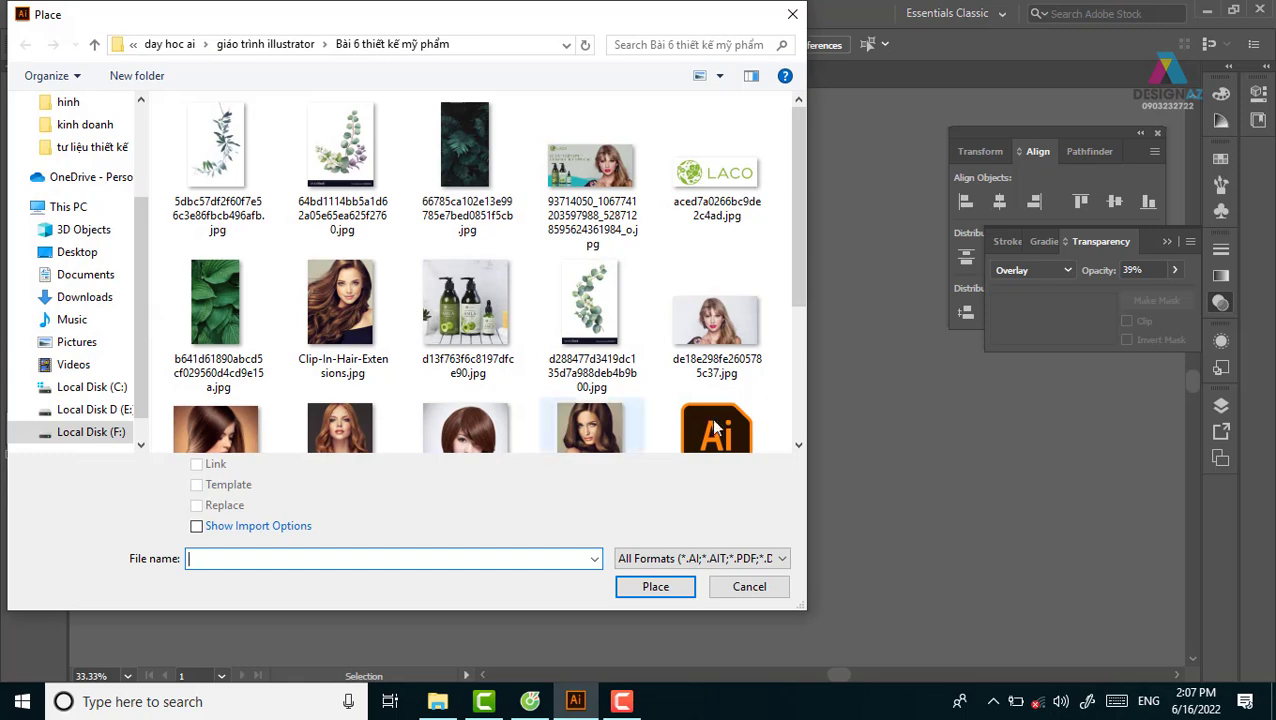
{"action": "left_click", "coordinate": [716, 180]}
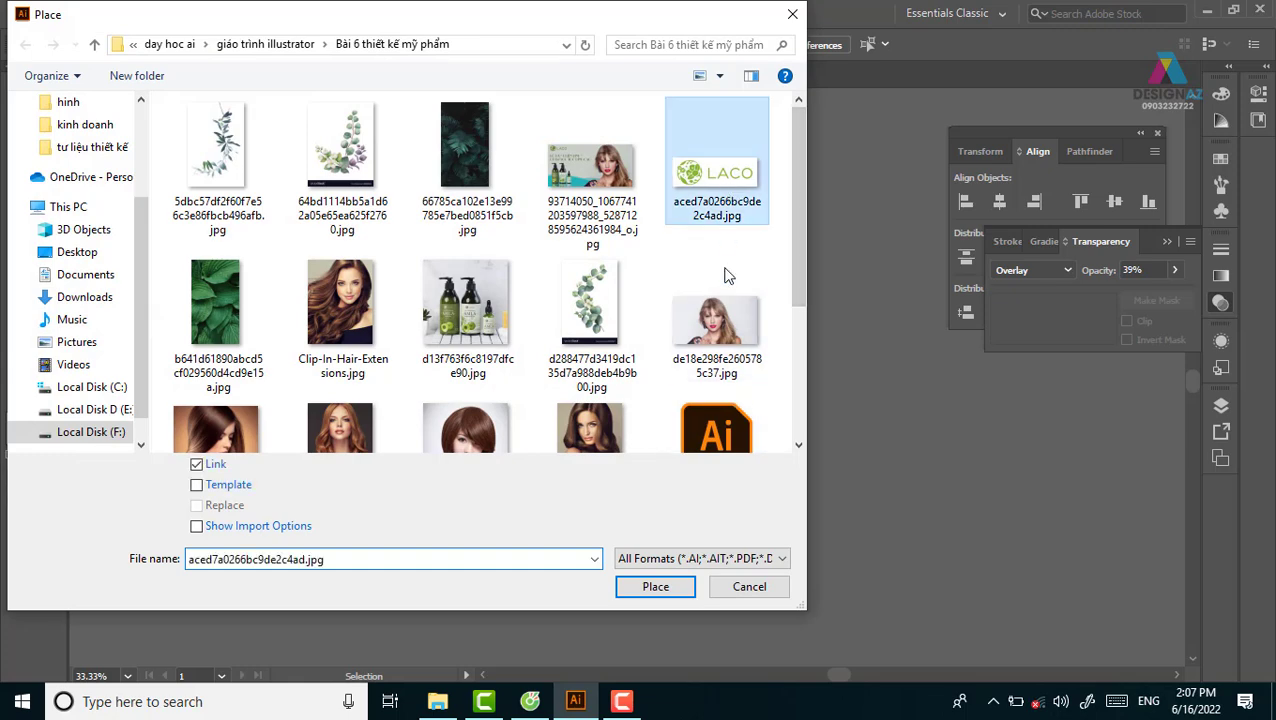
{"action": "left_click", "coordinate": [655, 586]}
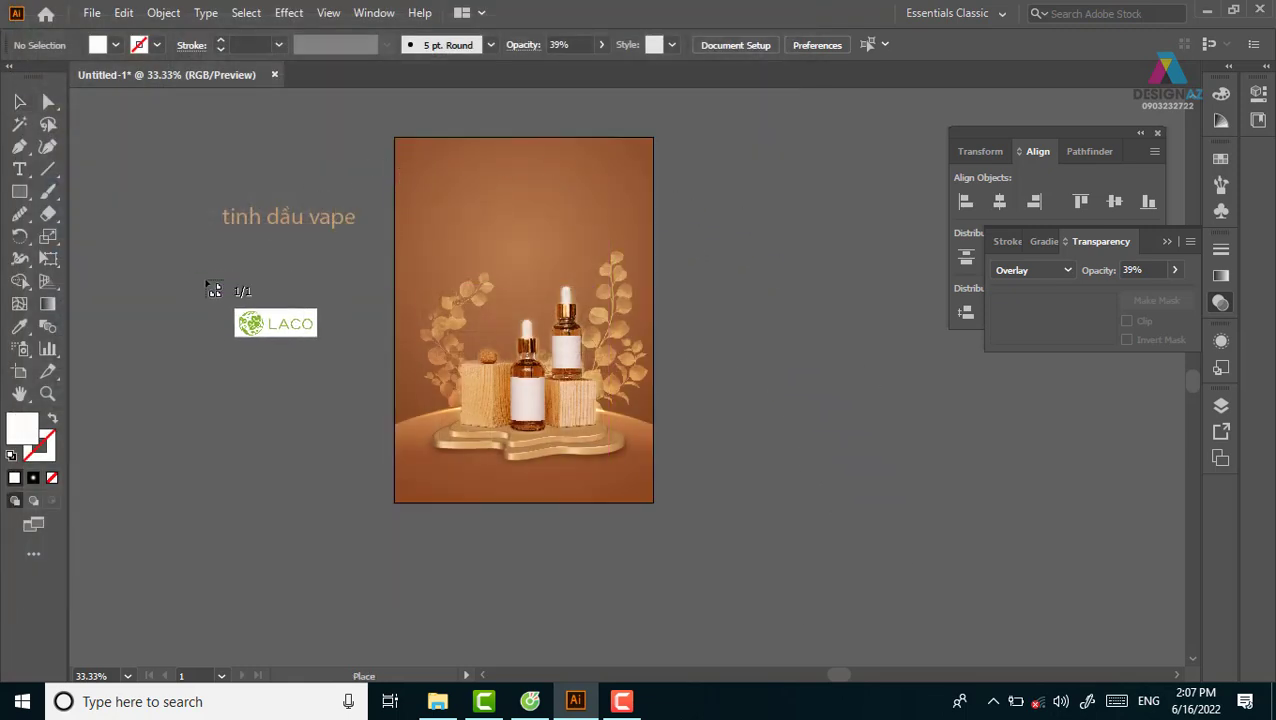
{"action": "left_click_drag", "start_coordinate": [187, 271], "coordinate": [385, 341]}
Step: Zoom in on the LACO logo and trace it with the 3 Colors preset
{"action": "key", "text": "z"}
{"action": "left_click_drag", "start_coordinate": [131, 239], "coordinate": [585, 412]}
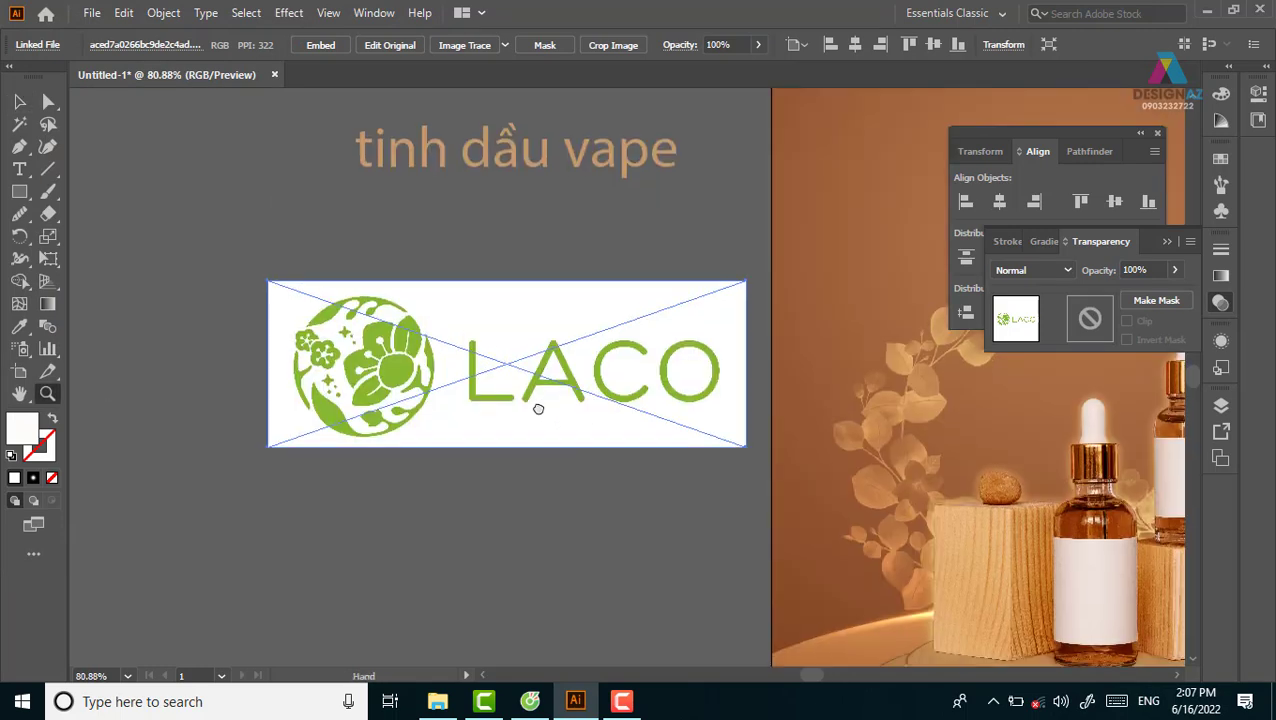
{"action": "key", "text": "v"}
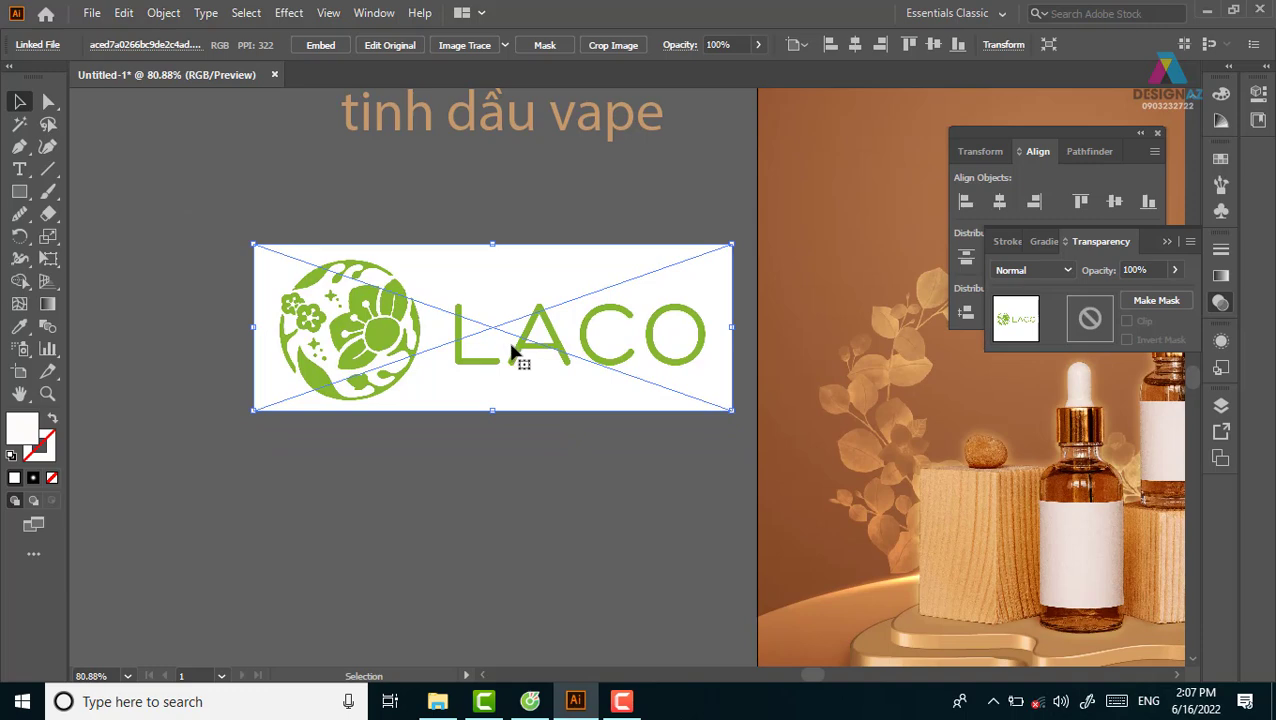
{"action": "left_click", "coordinate": [505, 45]}
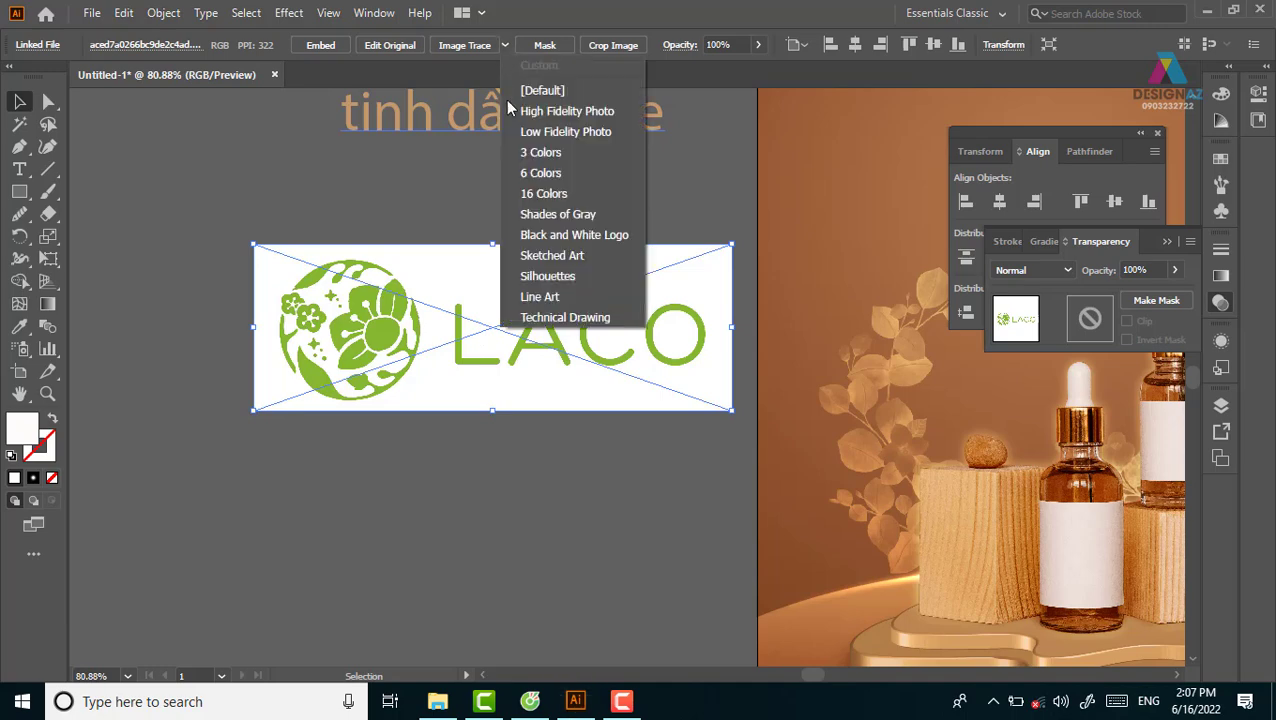
{"action": "left_click", "coordinate": [540, 152]}
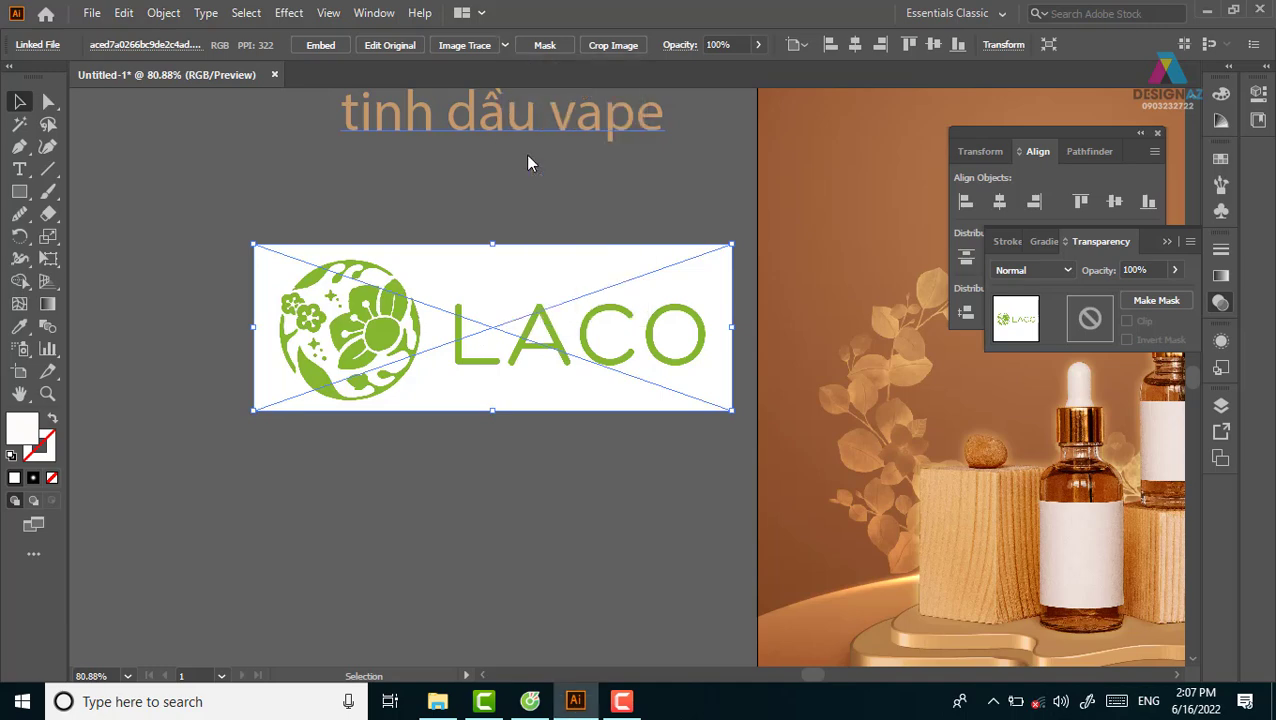
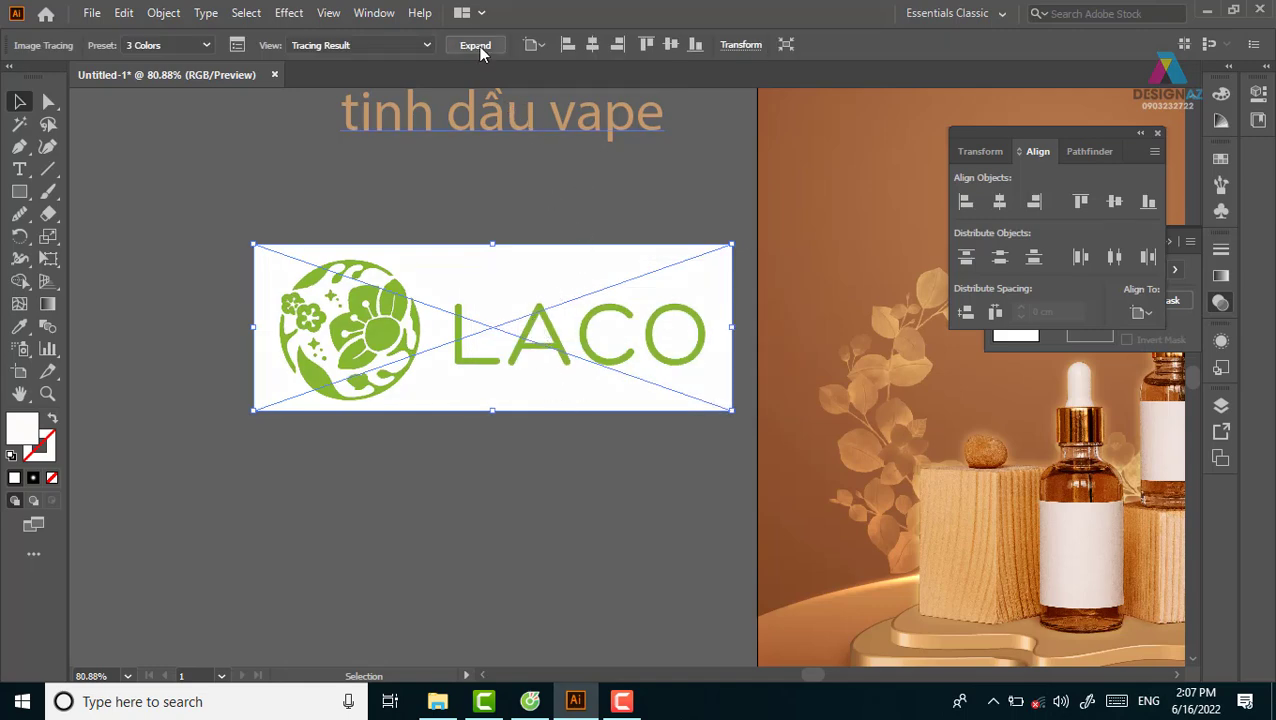
Step: Expand the traced LACO logo into editable vector paths and reselect it
{"action": "left_click", "coordinate": [478, 45]}
{"action": "left_click", "coordinate": [194, 176]}
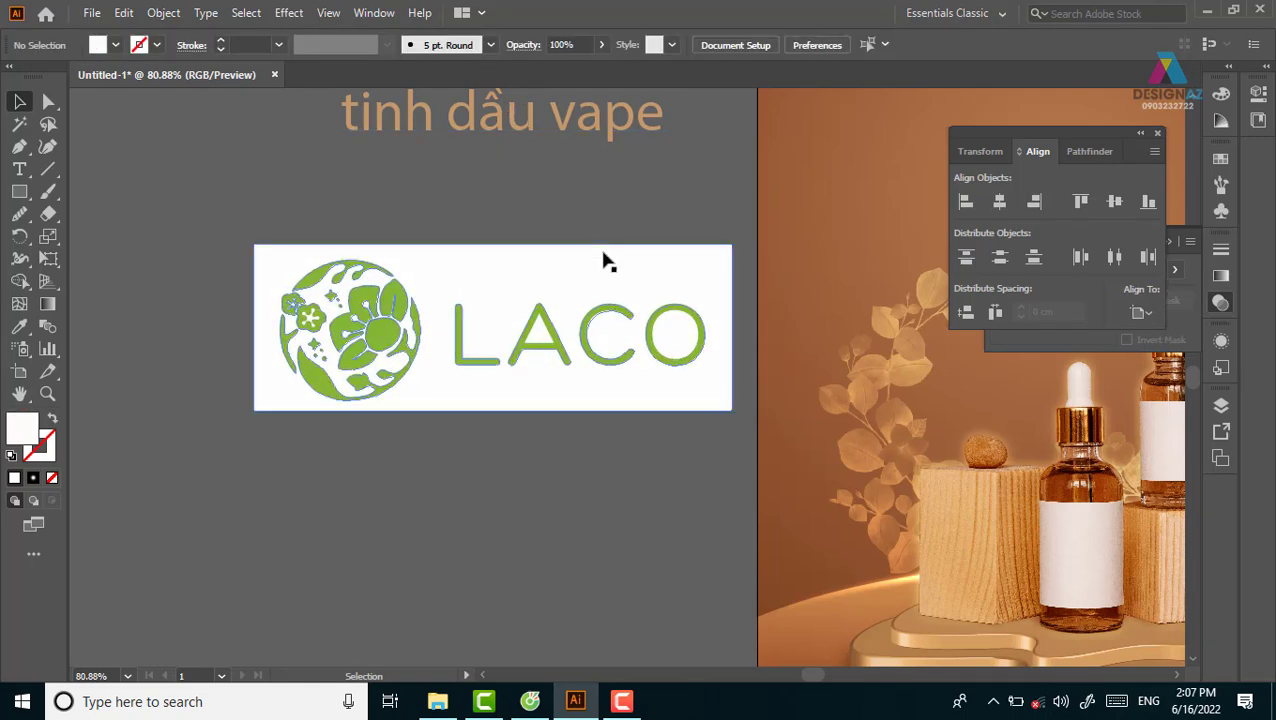
{"action": "left_click", "coordinate": [603, 260]}
Step: Try deleting the logo's white background with the Magic Wand, then undo the deletion
{"action": "key", "text": "y"}
{"action": "left_click", "coordinate": [478, 275]}
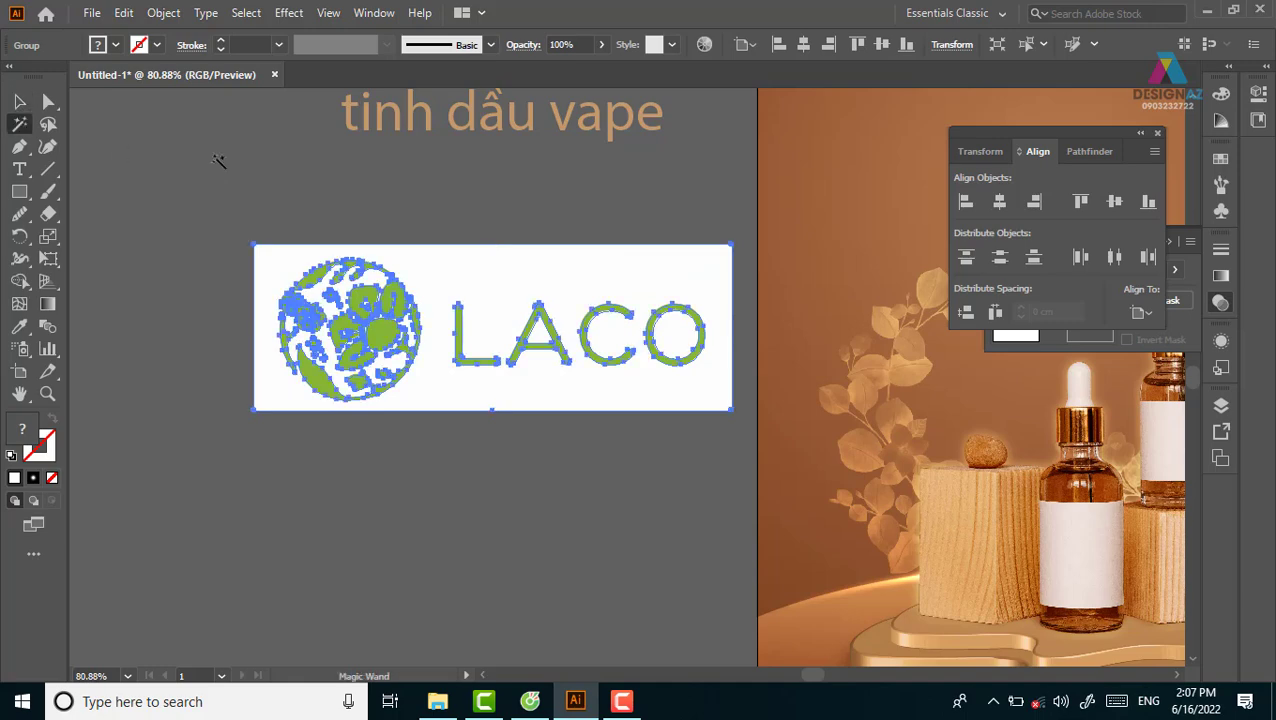
{"action": "left_click", "coordinate": [219, 159]}
{"action": "left_click", "coordinate": [543, 266]}
{"action": "key", "text": "Delete"}
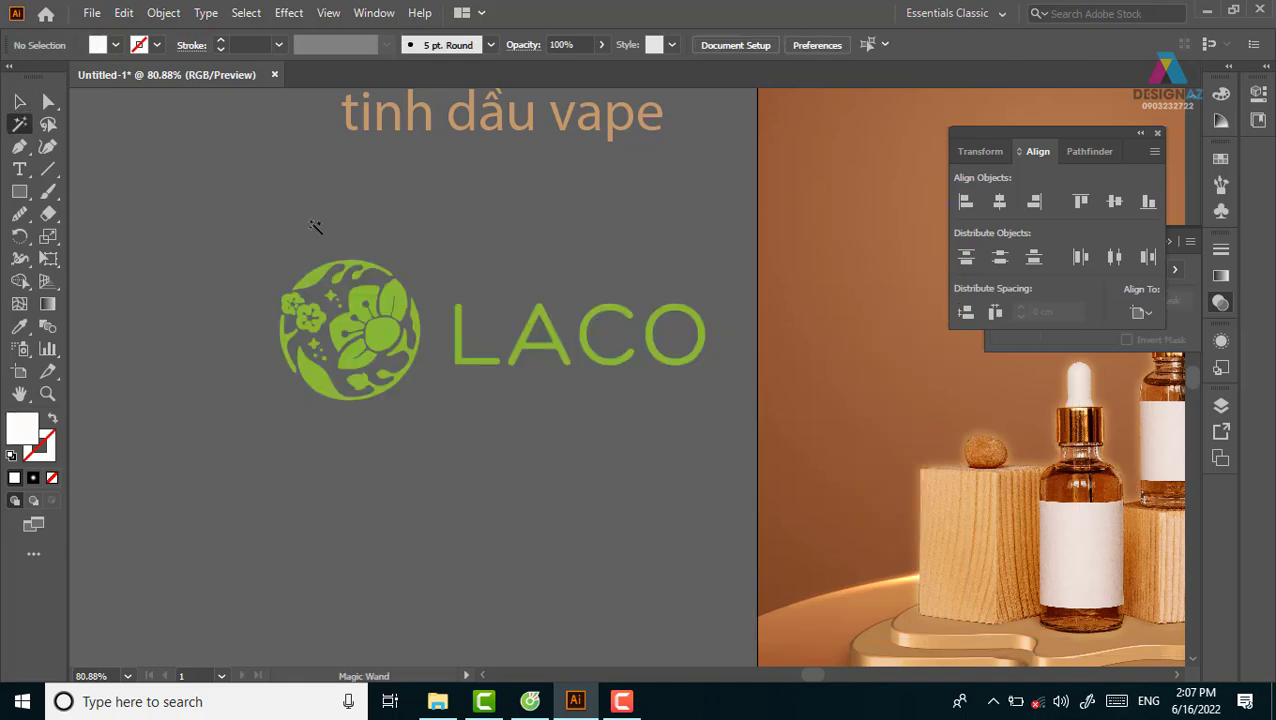
{"action": "key", "text": "v"}
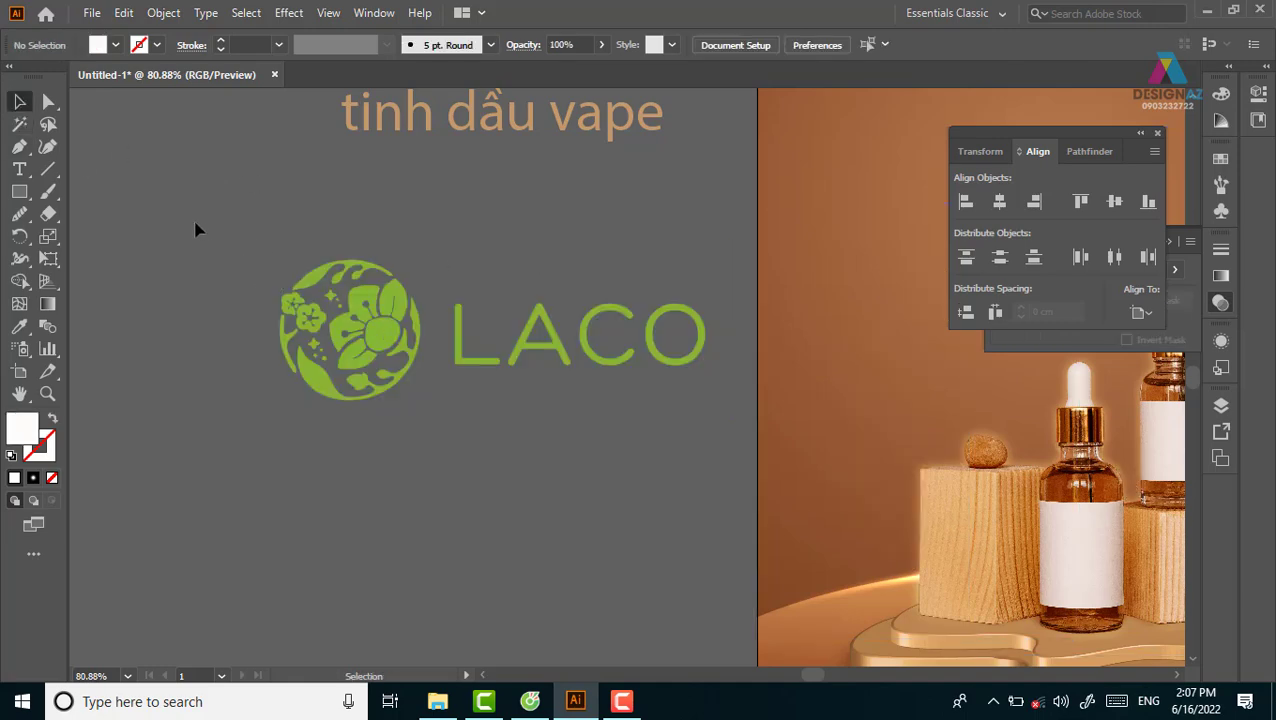
{"action": "key", "text": "ctrl+z"}
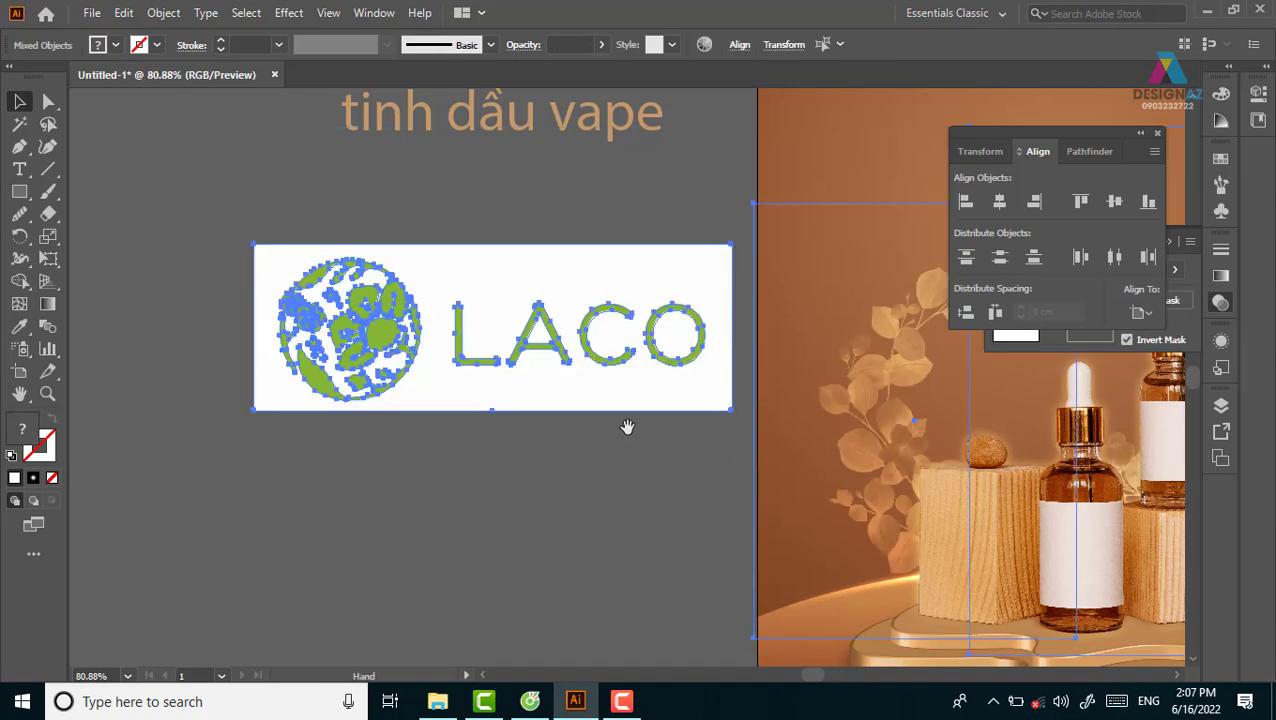
Step: Temporarily remove the golden leaf artwork overlapping the LACO logo
{"action": "left_click_drag", "start_coordinate": [627, 427], "coordinate": [485, 413]}
{"action": "scroll", "coordinate": [470, 378], "scroll_direction": "down", "scroll_amount": 2}
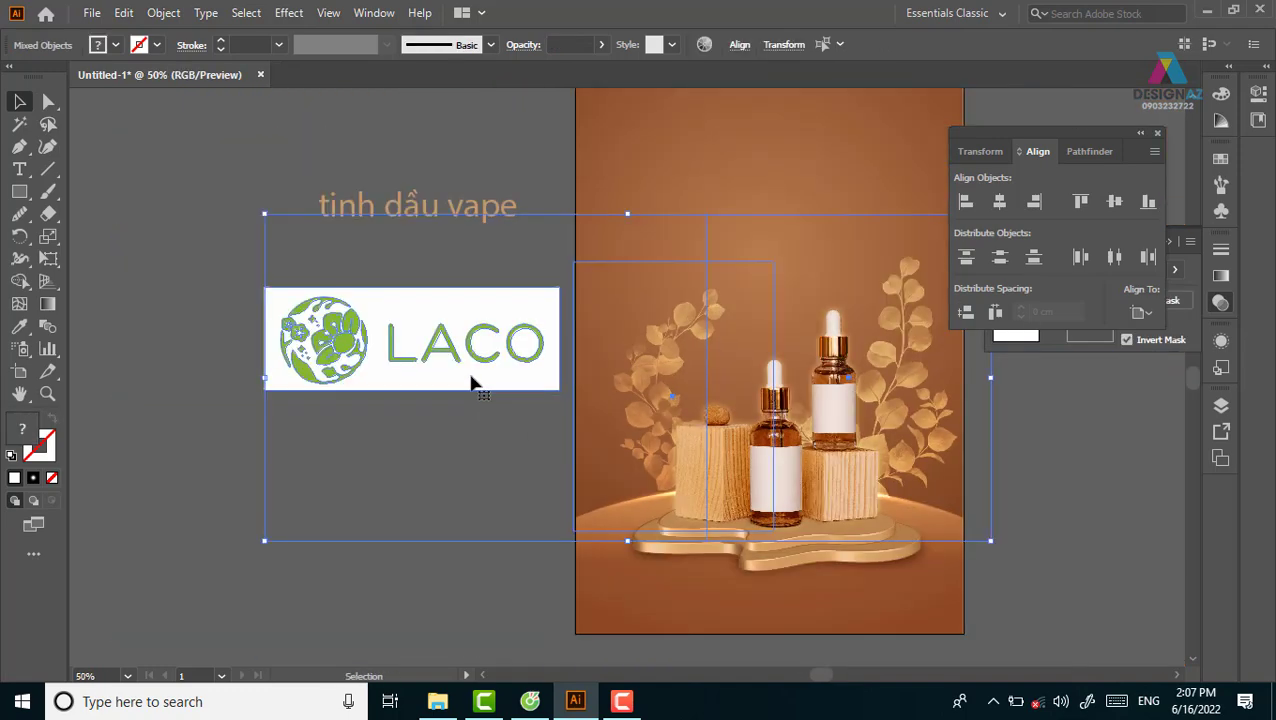
{"action": "left_click_drag", "start_coordinate": [765, 450], "coordinate": [603, 431]}
{"action": "left_click", "coordinate": [925, 482]}
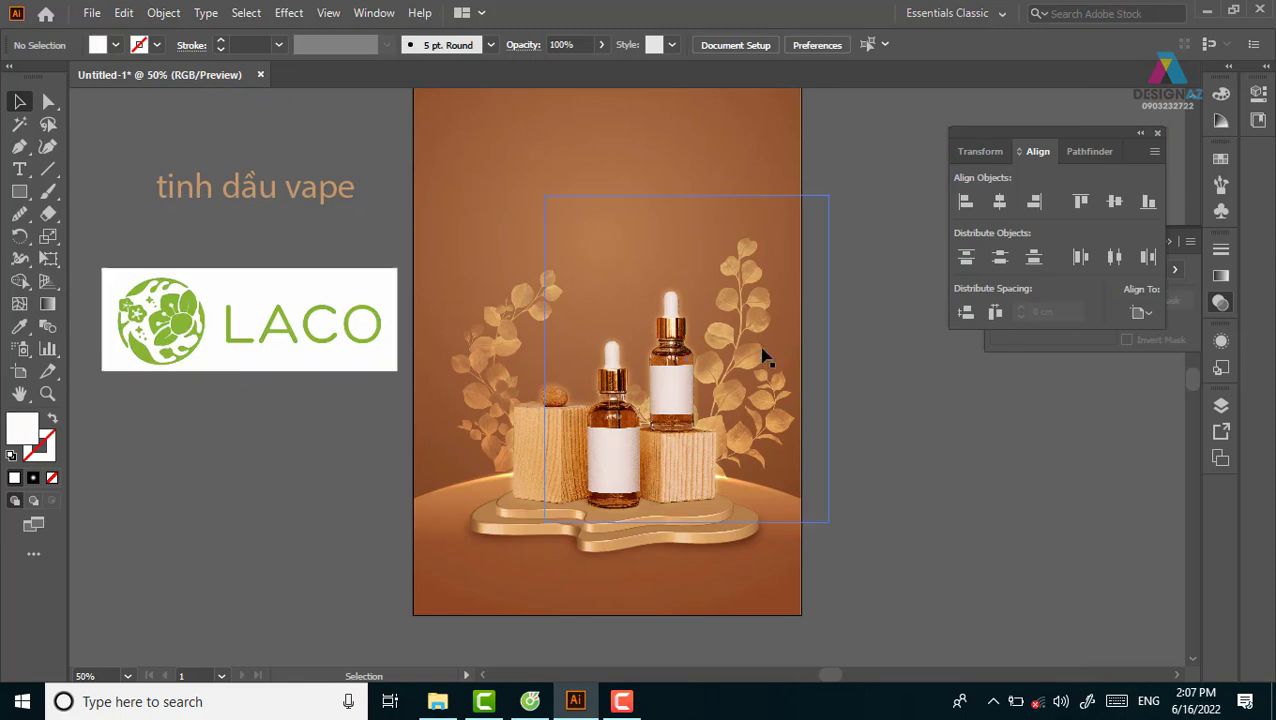
{"action": "left_click", "coordinate": [602, 412]}
{"action": "left_click", "coordinate": [843, 254]}
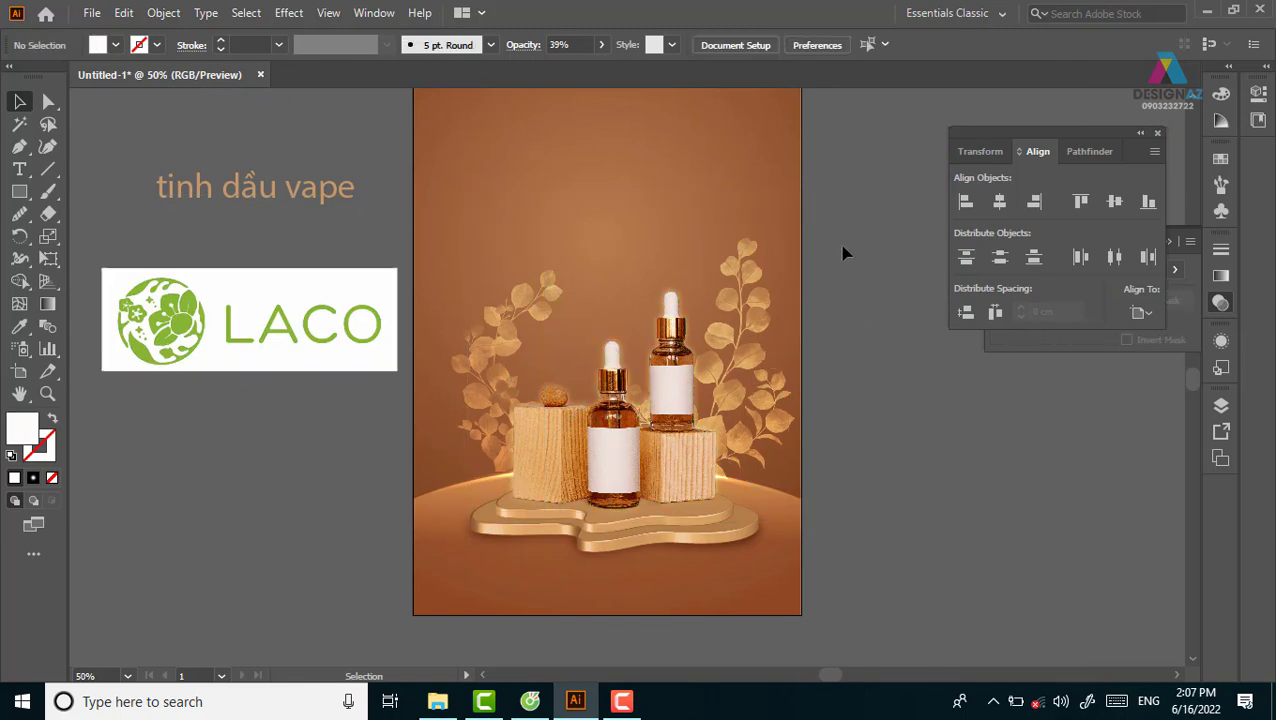
{"action": "left_click", "coordinate": [733, 400]}
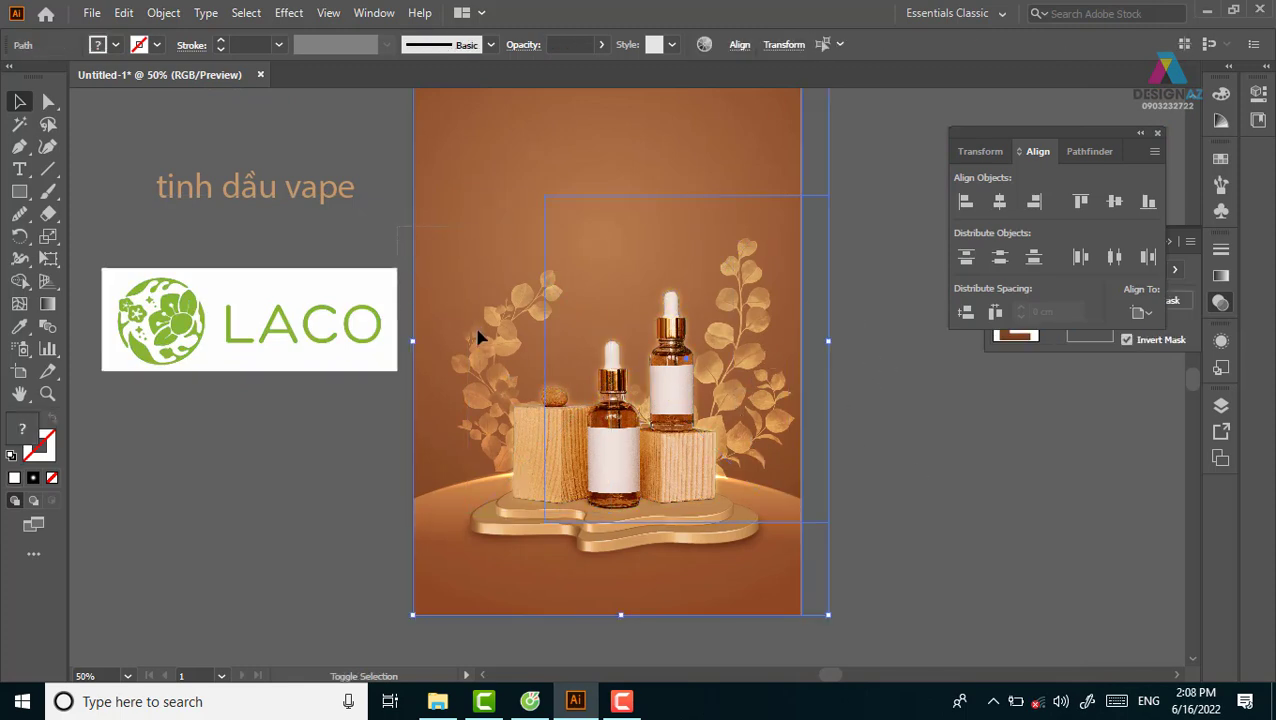
{"action": "left_click", "coordinate": [495, 375]}
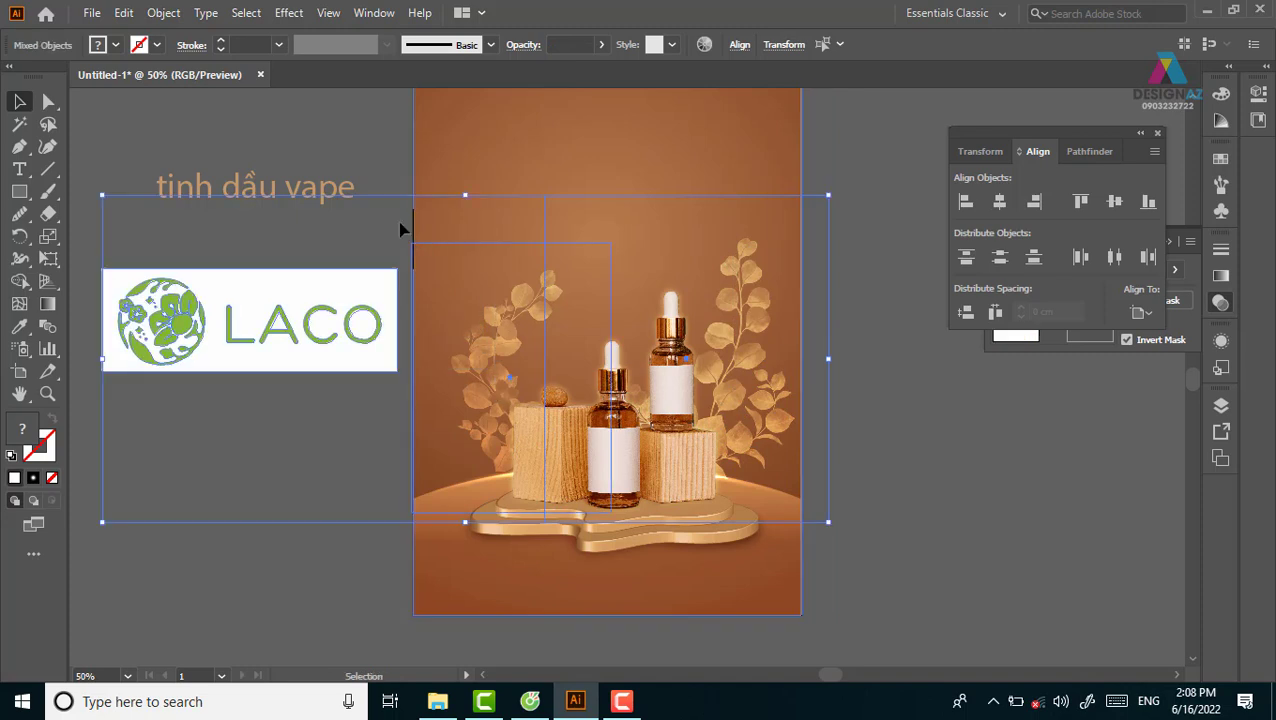
{"action": "left_click", "coordinate": [404, 226]}
{"action": "left_click", "coordinate": [510, 413]}
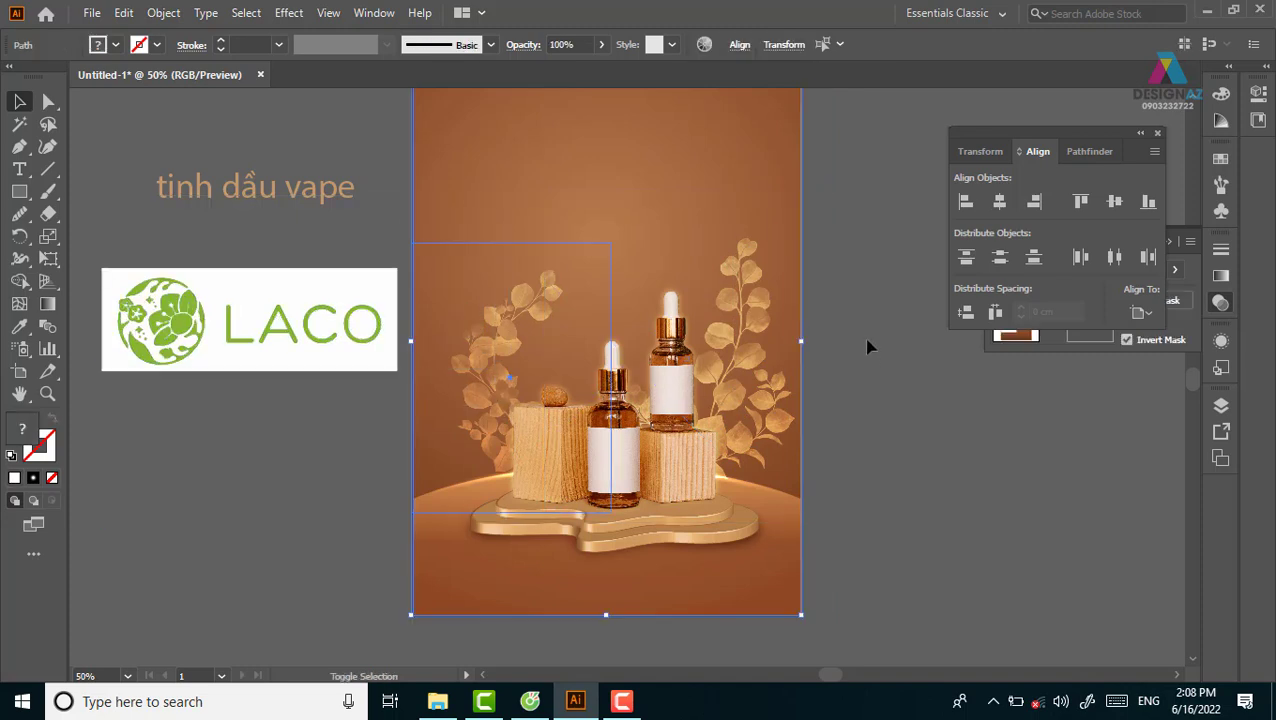
{"action": "left_click", "coordinate": [757, 418]}
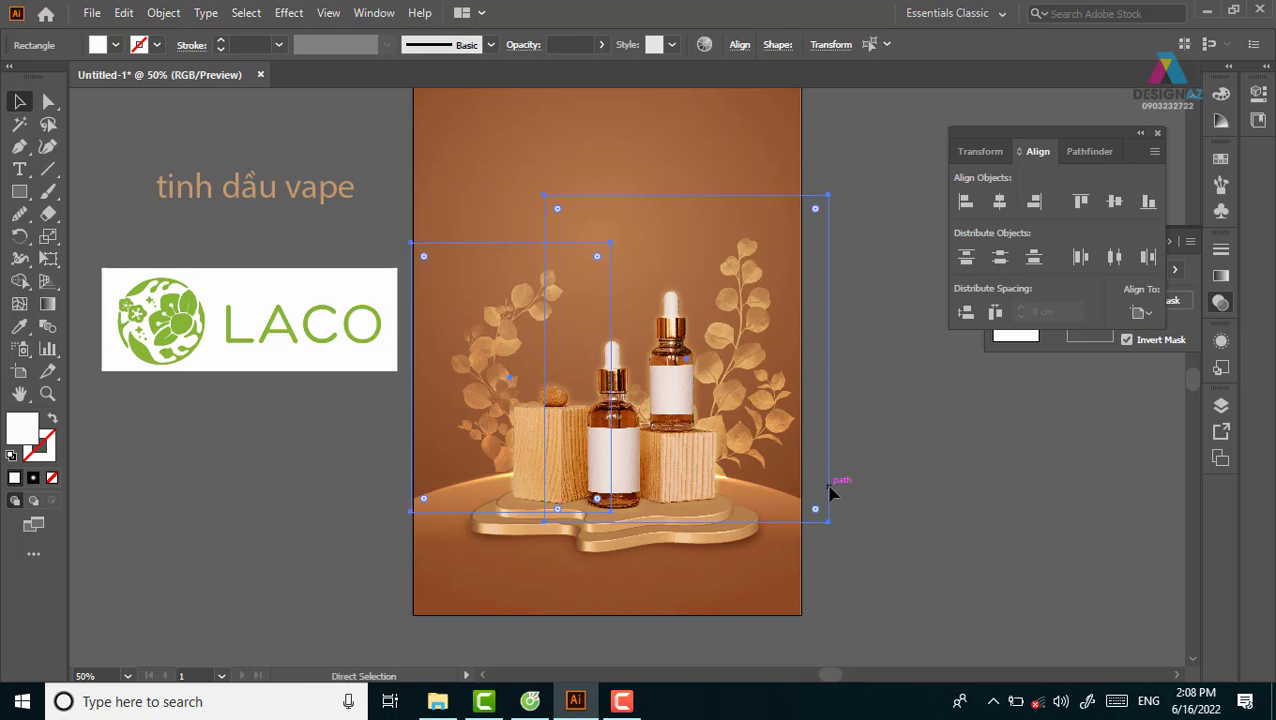
{"action": "key", "text": "Delete"}
Step: Delete the logo's white background with the Magic Wand and bring the leaf artwork back
{"action": "scroll", "coordinate": [680, 480], "scroll_direction": "left", "scroll_amount": 3}
{"action": "scroll", "coordinate": [624, 461], "scroll_direction": "left", "scroll_amount": 1}
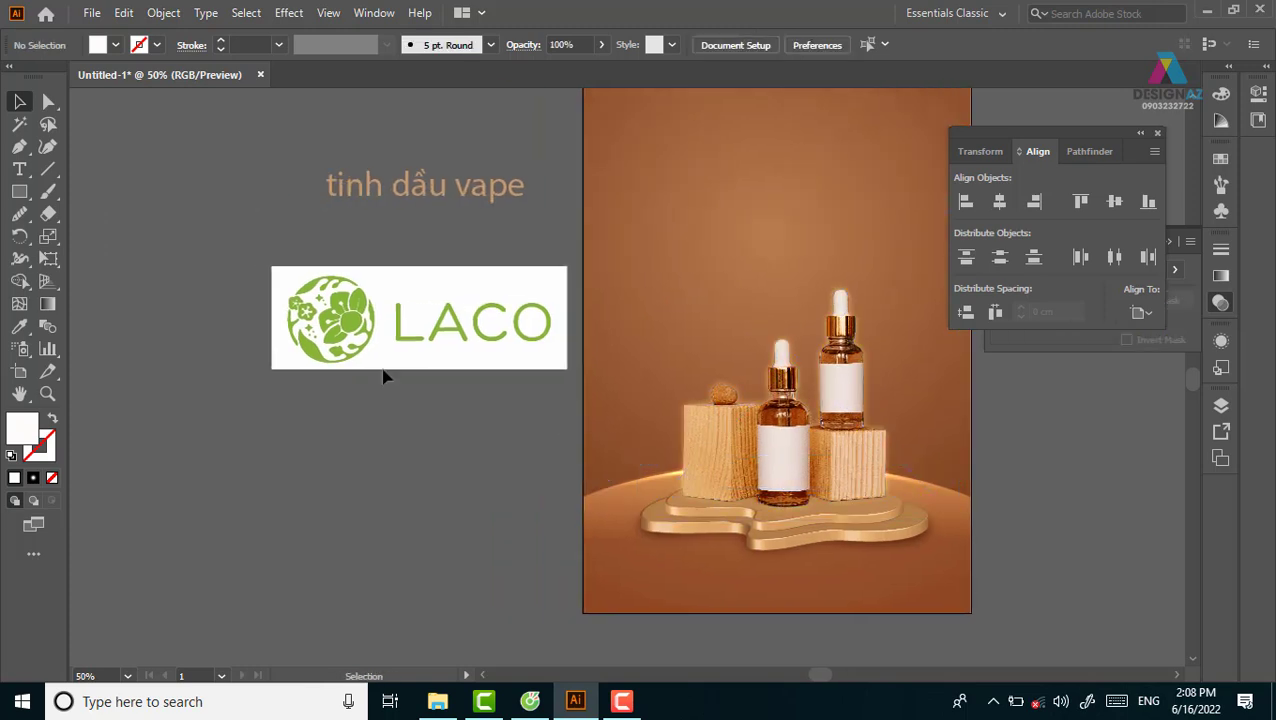
{"action": "left_click", "coordinate": [19, 124]}
{"action": "left_click", "coordinate": [448, 288]}
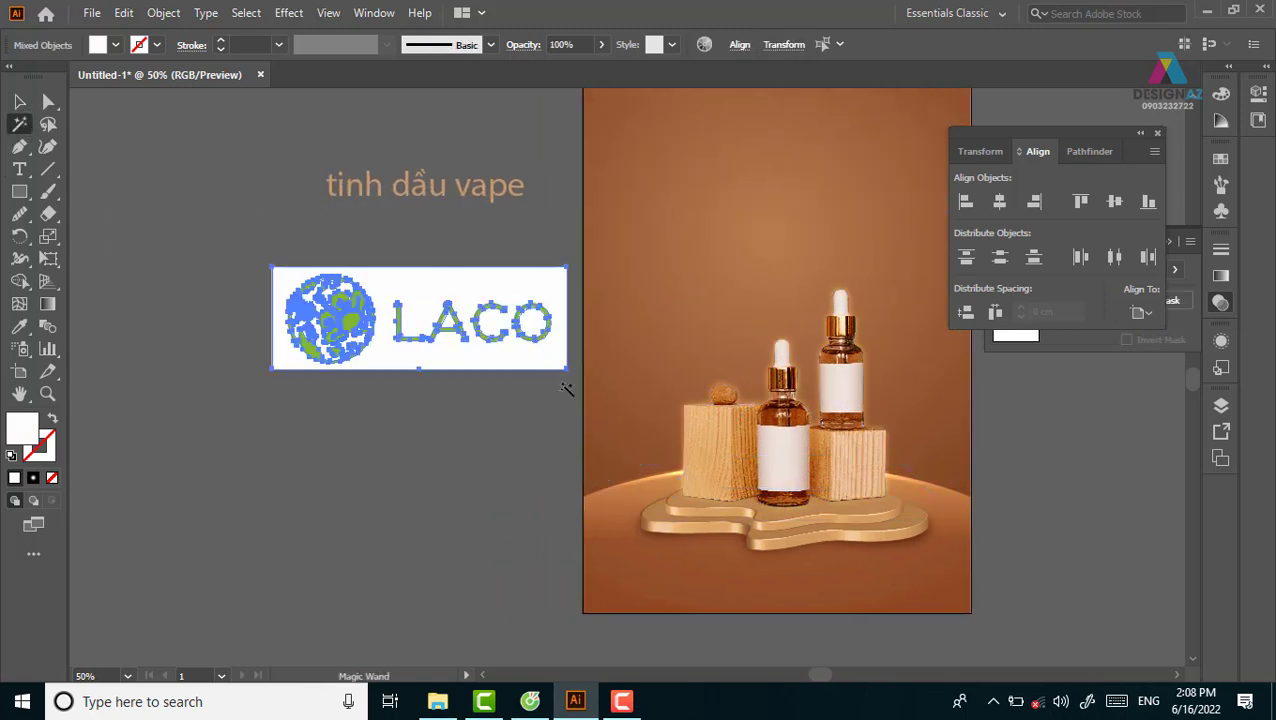
{"action": "key", "text": "Delete"}
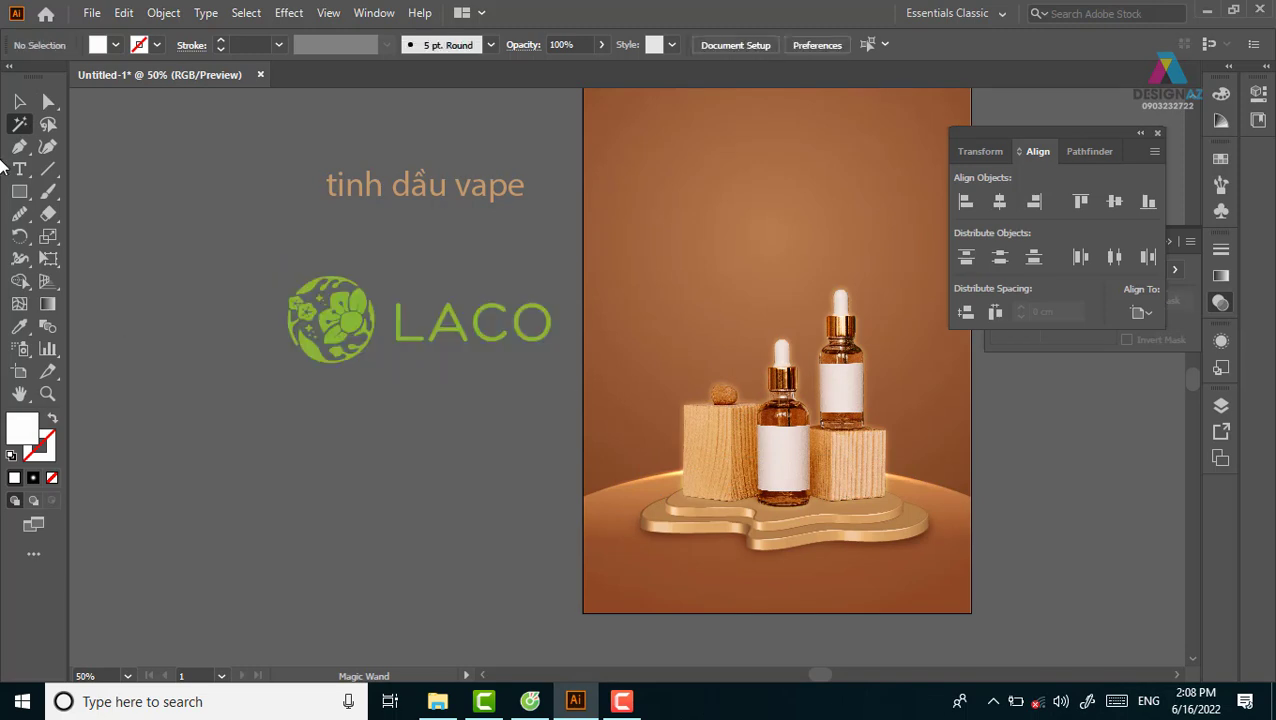
{"action": "left_click", "coordinate": [21, 103]}
{"action": "key", "text": "ctrl+v"}
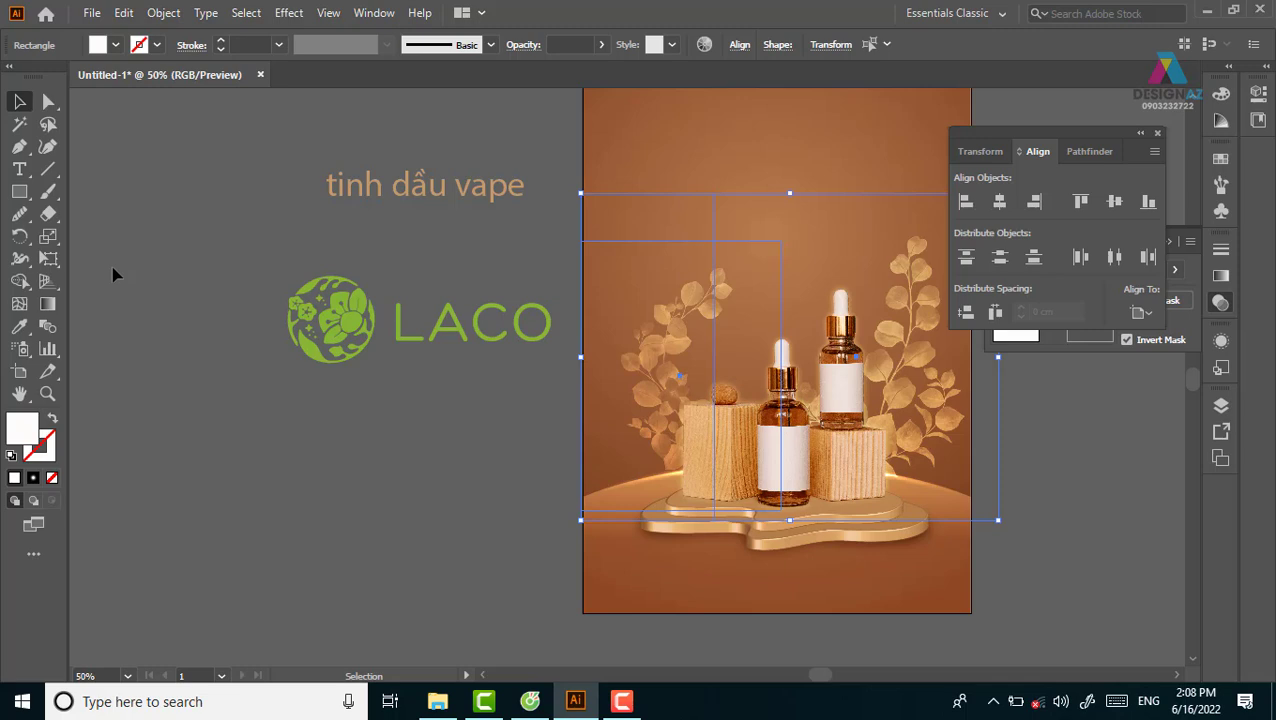
Step: Move the LACO logo group to the poster's top centre and shrink it
{"action": "left_click", "coordinate": [319, 373]}
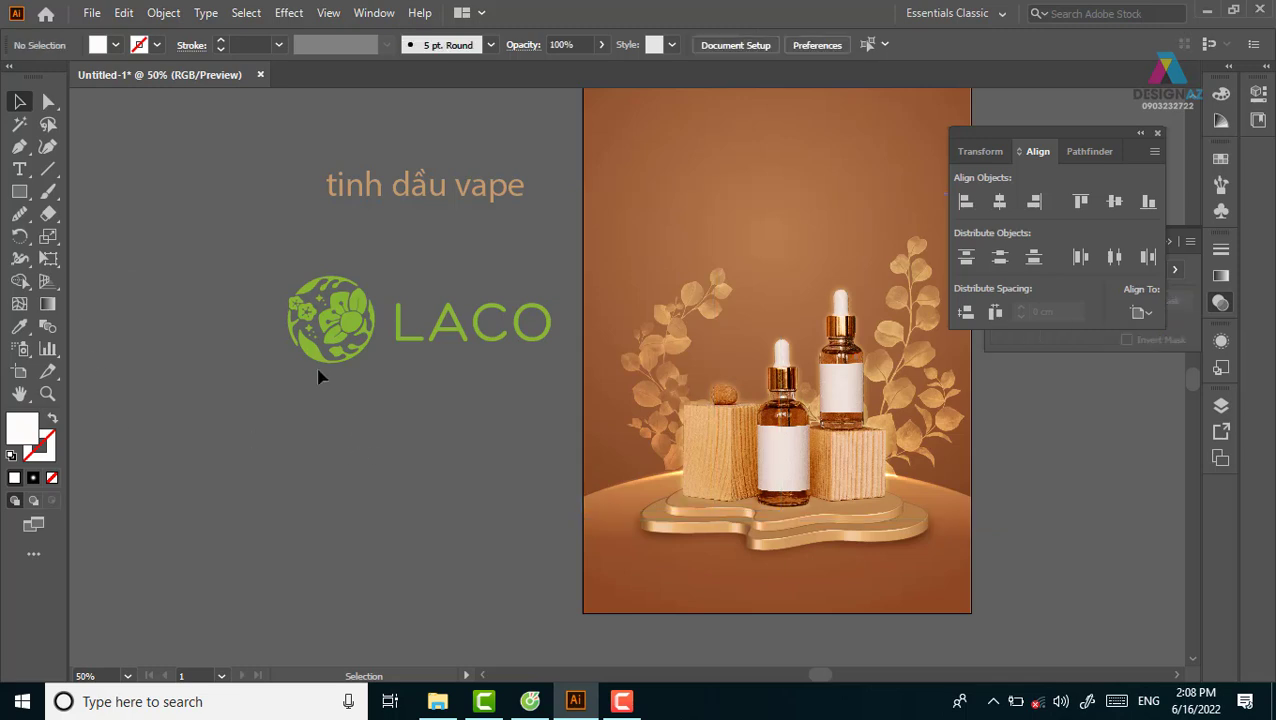
{"action": "left_click_drag", "start_coordinate": [240, 280], "coordinate": [552, 386]}
{"action": "left_click", "coordinate": [519, 422]}
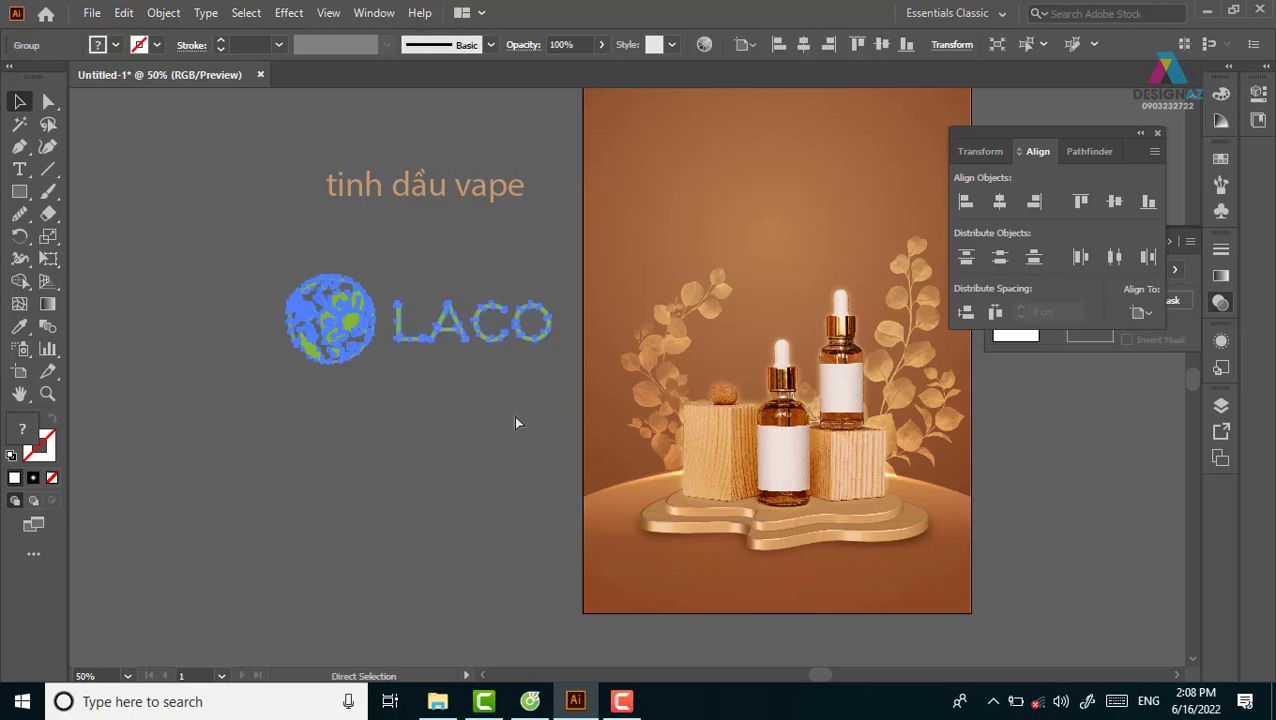
{"action": "left_click_drag", "start_coordinate": [450, 325], "coordinate": [815, 150]}
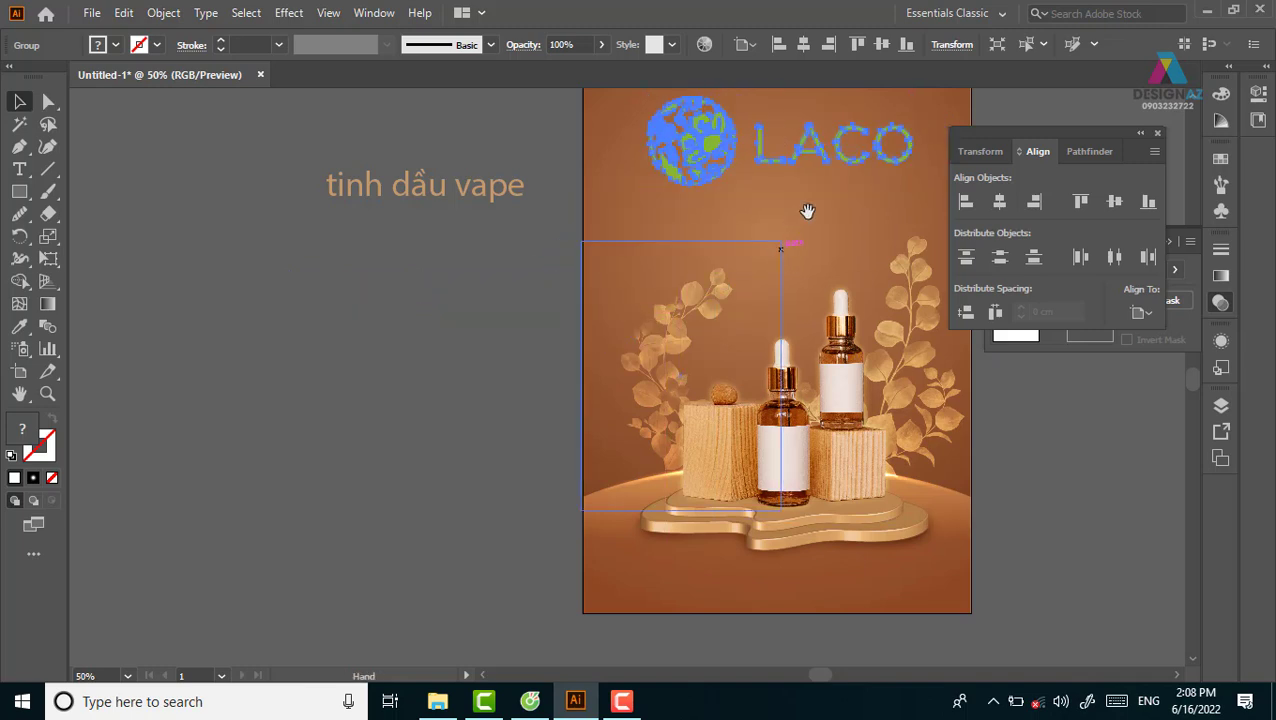
{"action": "left_click_drag", "start_coordinate": [806, 210], "coordinate": [672, 267]}
{"action": "left_click_drag", "start_coordinate": [718, 177], "coordinate": [682, 180]}
{"action": "left_click_drag", "start_coordinate": [615, 239], "coordinate": [614, 178]}
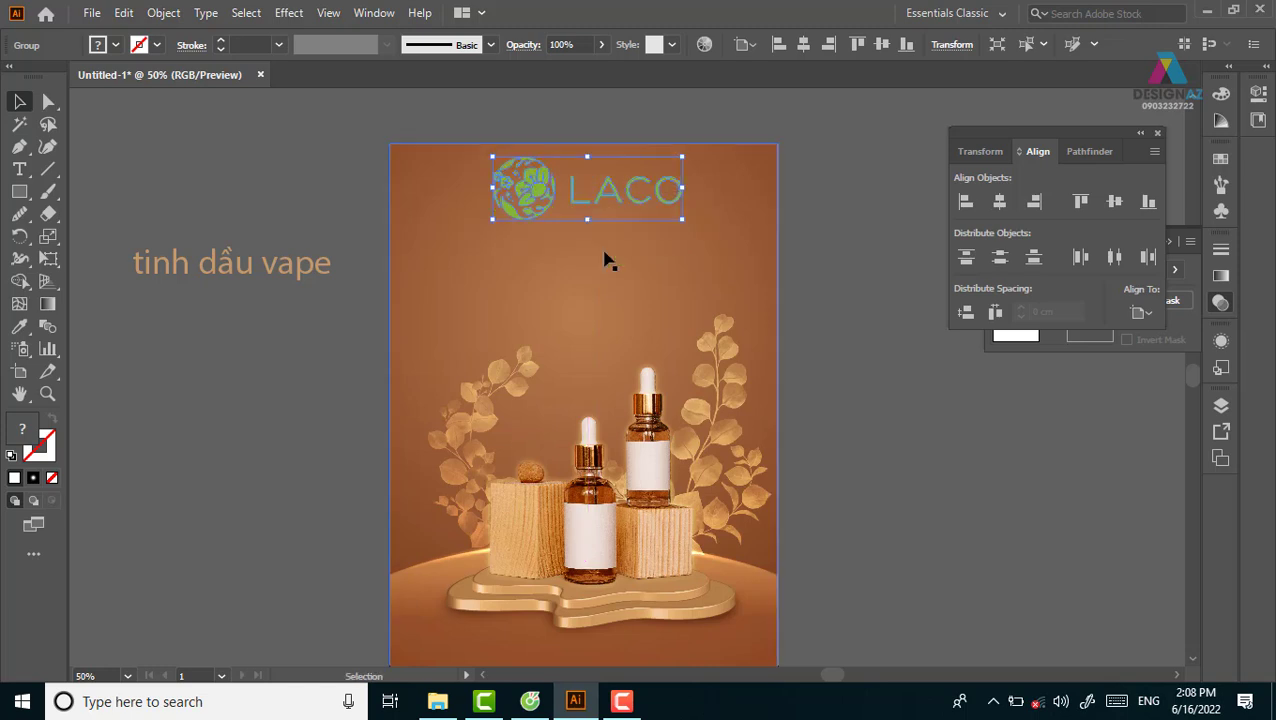
Step: Fill the logo with cream FFEFDC and shrink it to about 9.47 cm wide
{"action": "double_click", "coordinate": [22, 430]}
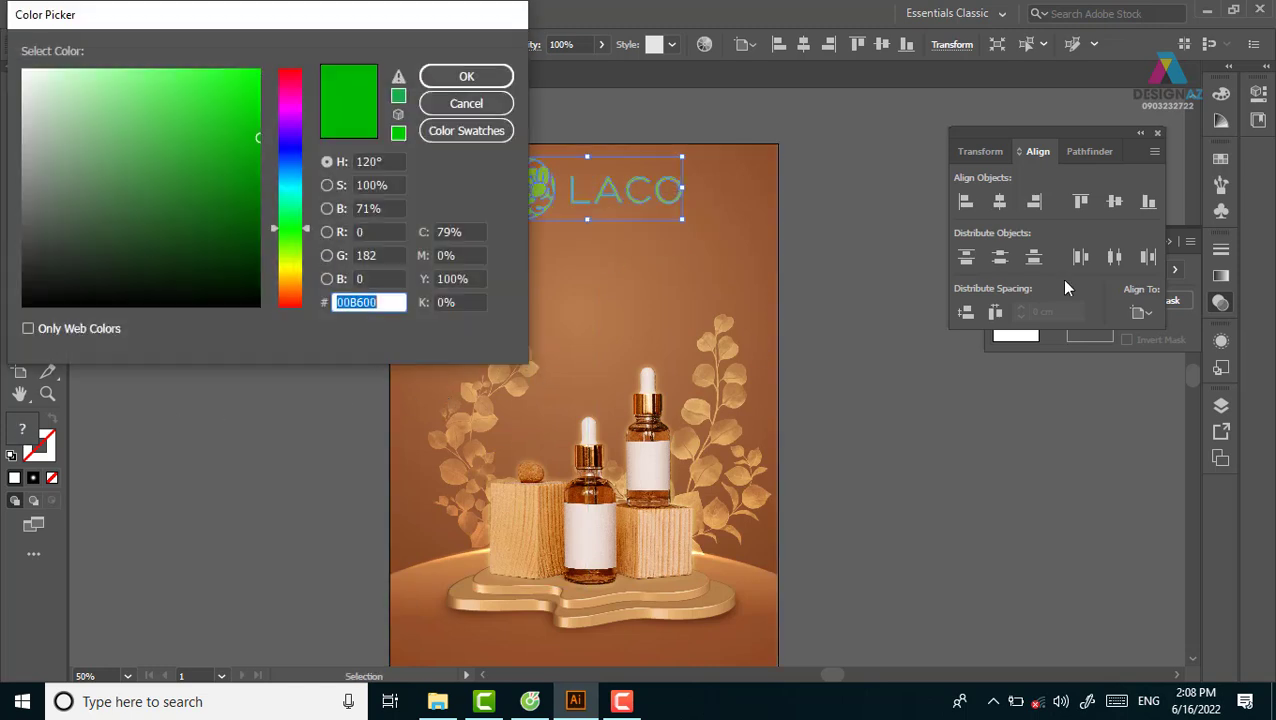
{"action": "left_click", "coordinate": [283, 293]}
{"action": "left_click", "coordinate": [55, 68]}
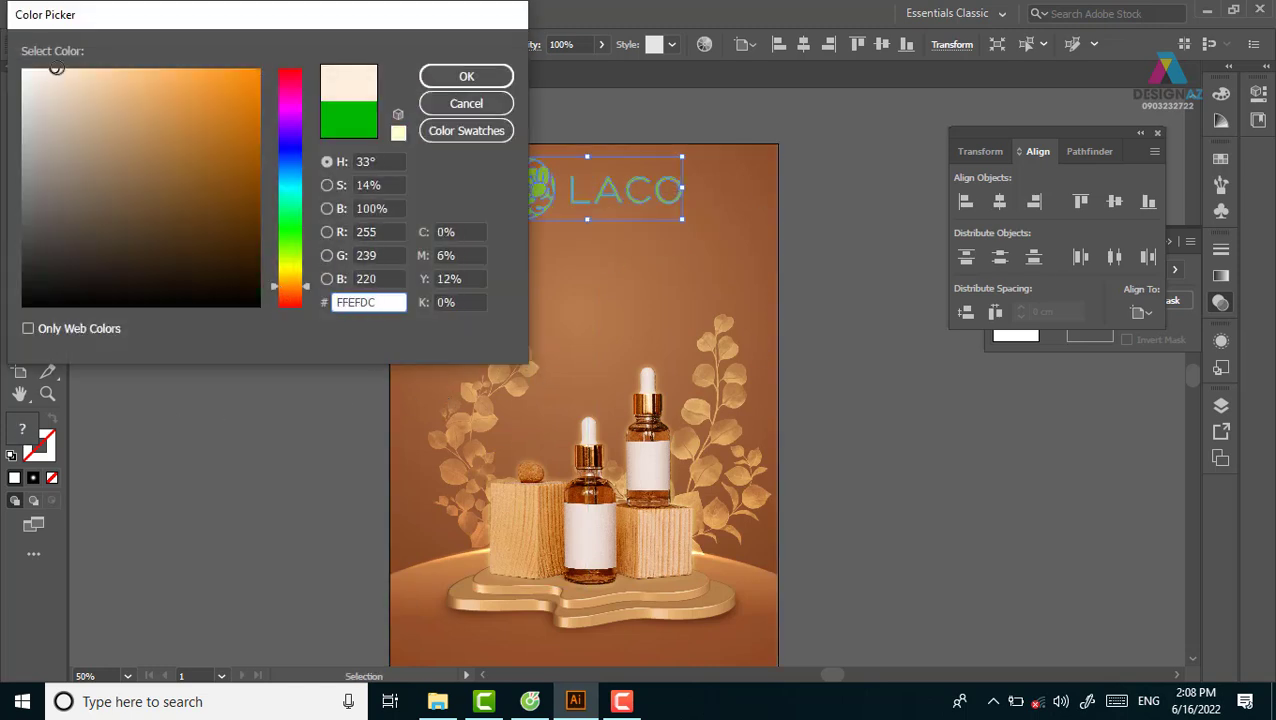
{"action": "left_click", "coordinate": [470, 77]}
{"action": "left_click", "coordinate": [320, 389]}
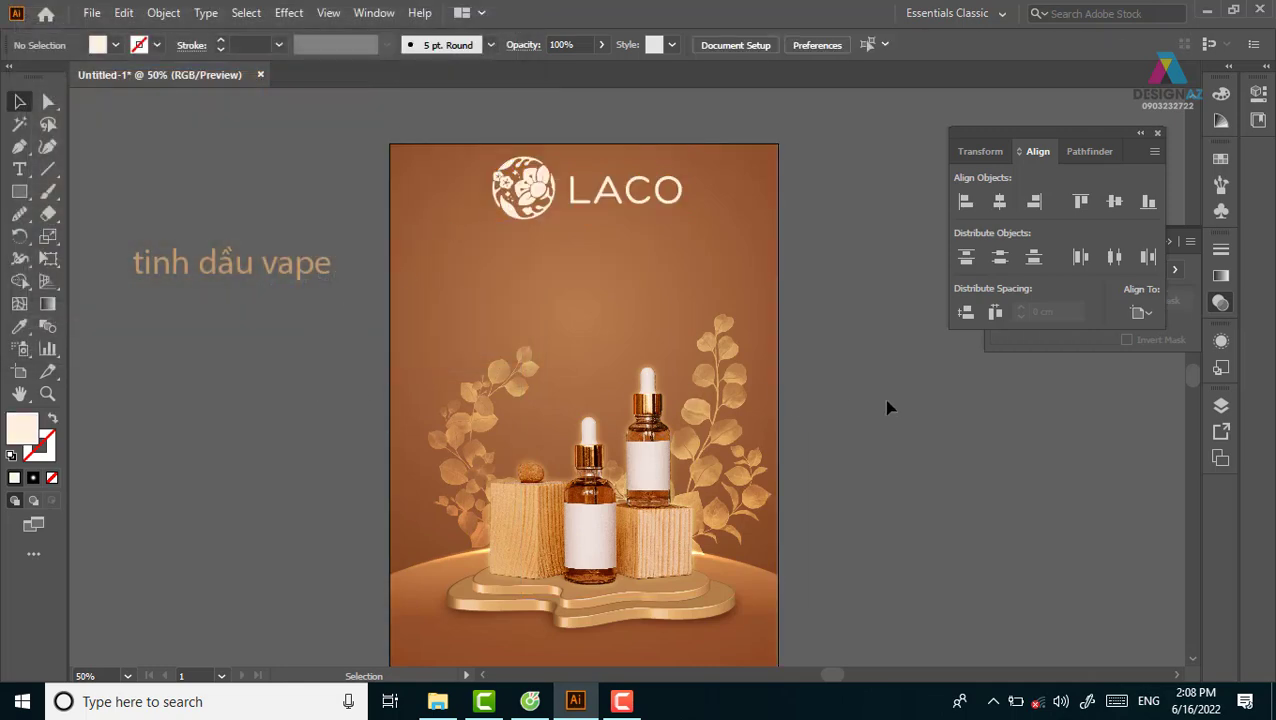
{"action": "left_click", "coordinate": [598, 205]}
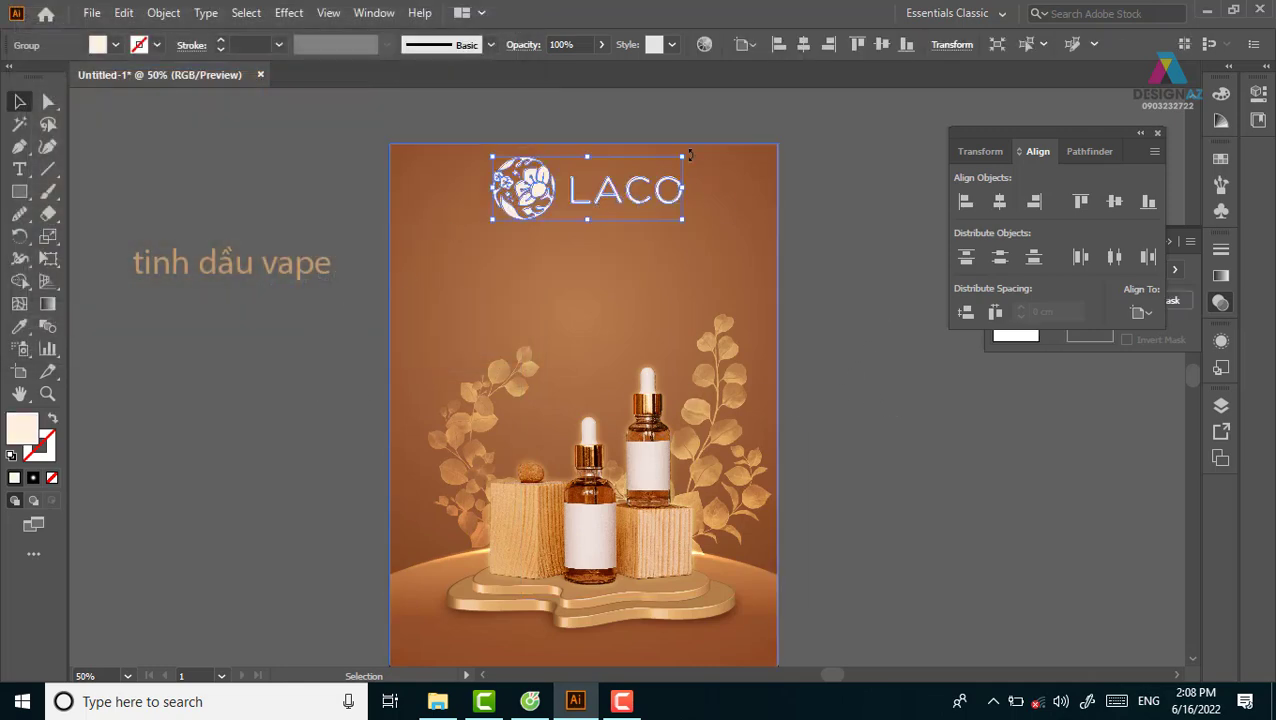
{"action": "left_click_drag", "start_coordinate": [689, 154], "coordinate": [676, 156]}
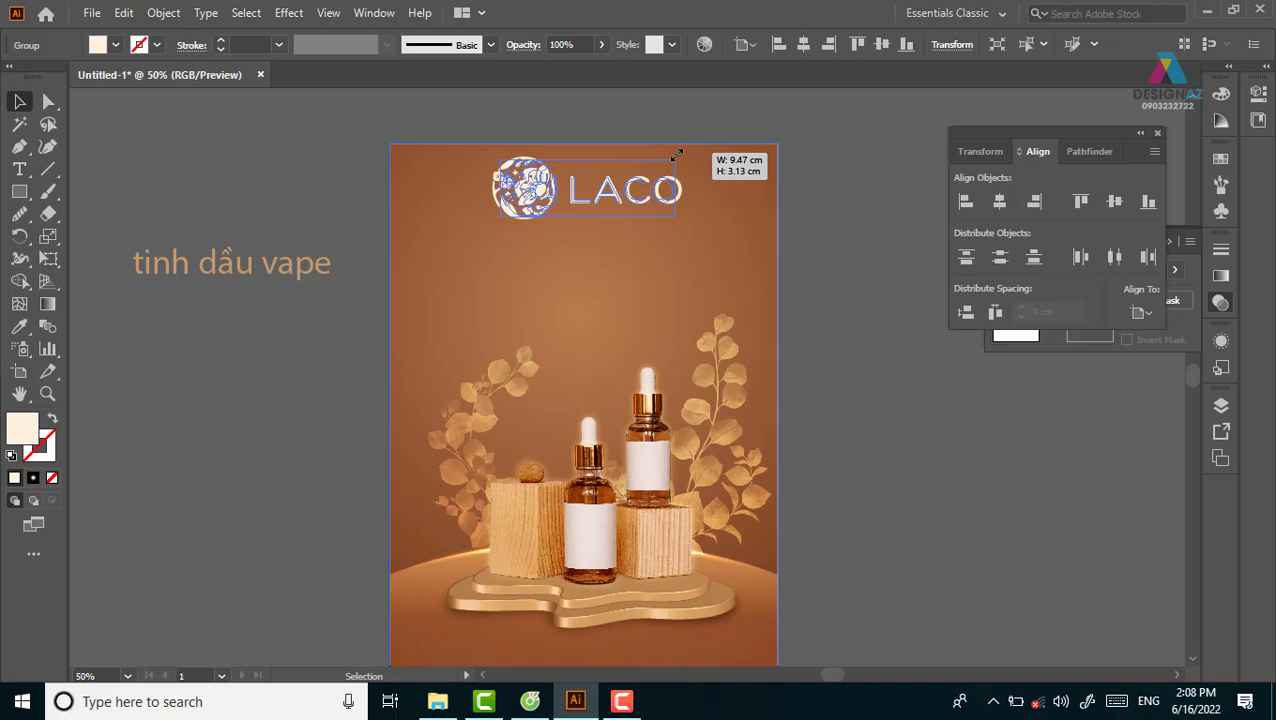
{"action": "left_click", "coordinate": [840, 270]}
Step: Zoom in on the logo and fill it with the silver gradient swatch
{"action": "key", "text": "z"}
{"action": "left_click_drag", "start_coordinate": [421, 137], "coordinate": [815, 363]}
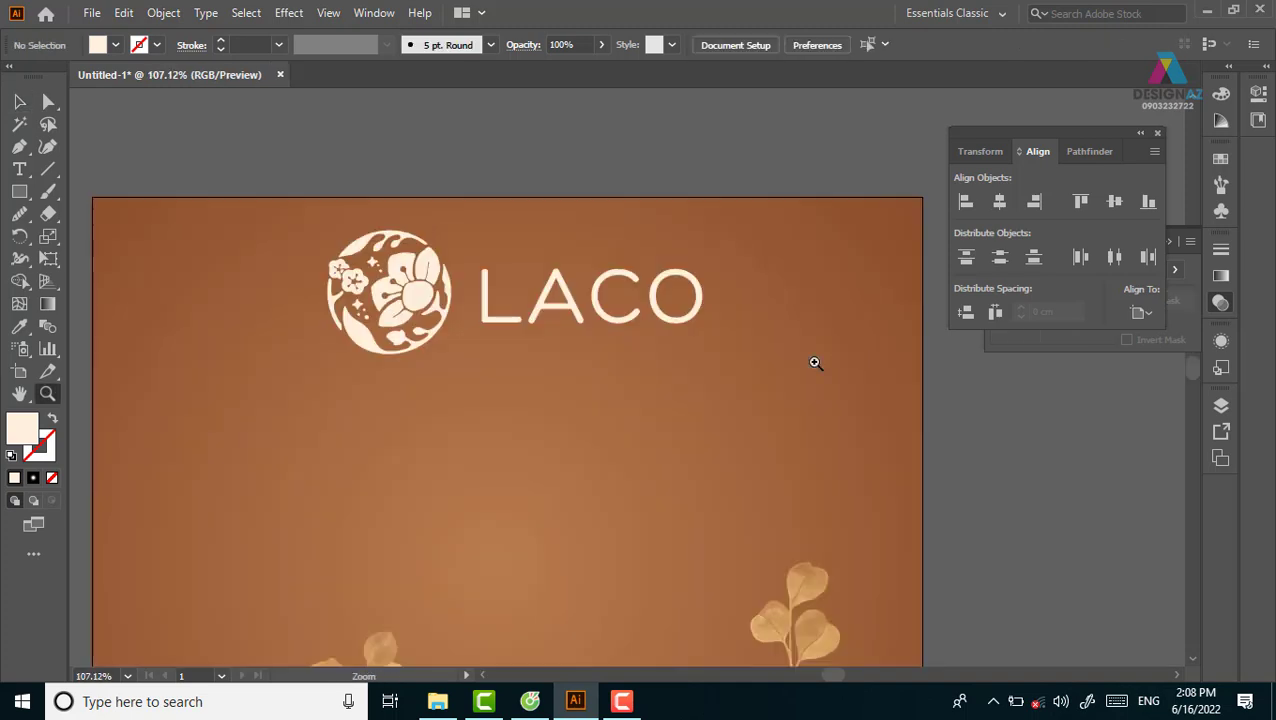
{"action": "scroll", "coordinate": [815, 363], "scroll_direction": "down", "scroll_amount": 2}
{"action": "key", "text": "v"}
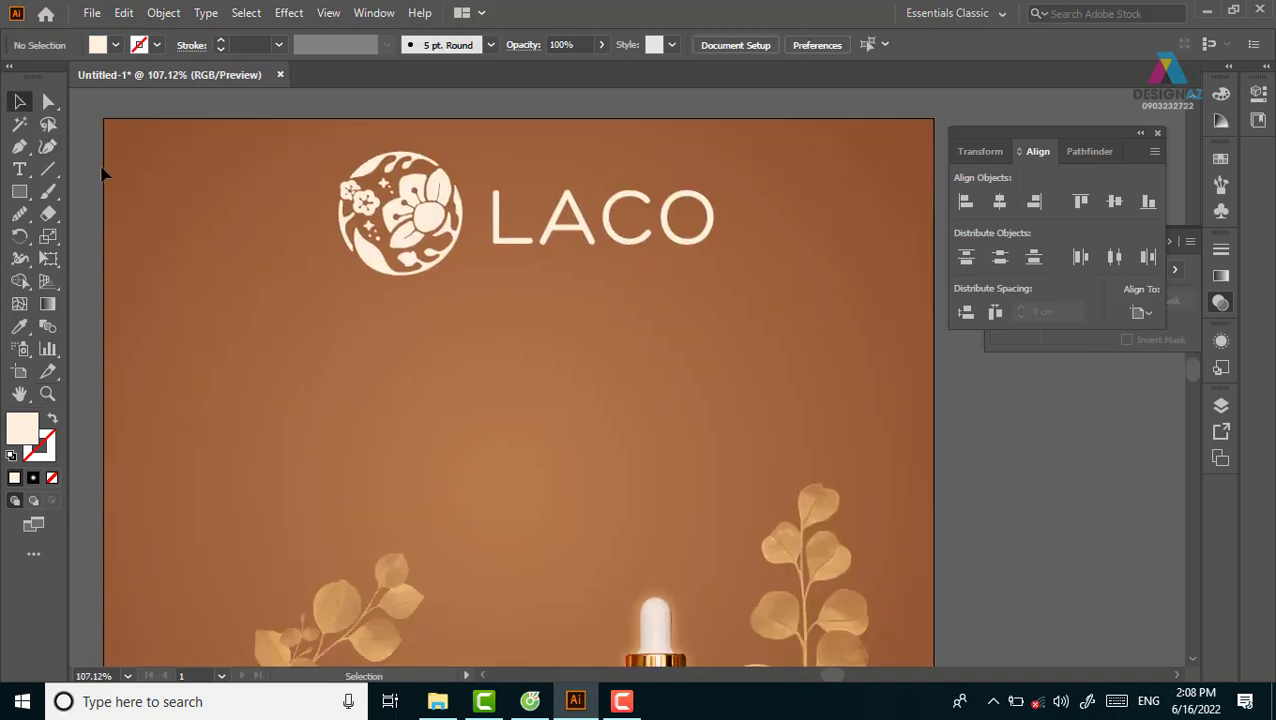
{"action": "left_click", "coordinate": [590, 243]}
{"action": "left_click", "coordinate": [1222, 303]}
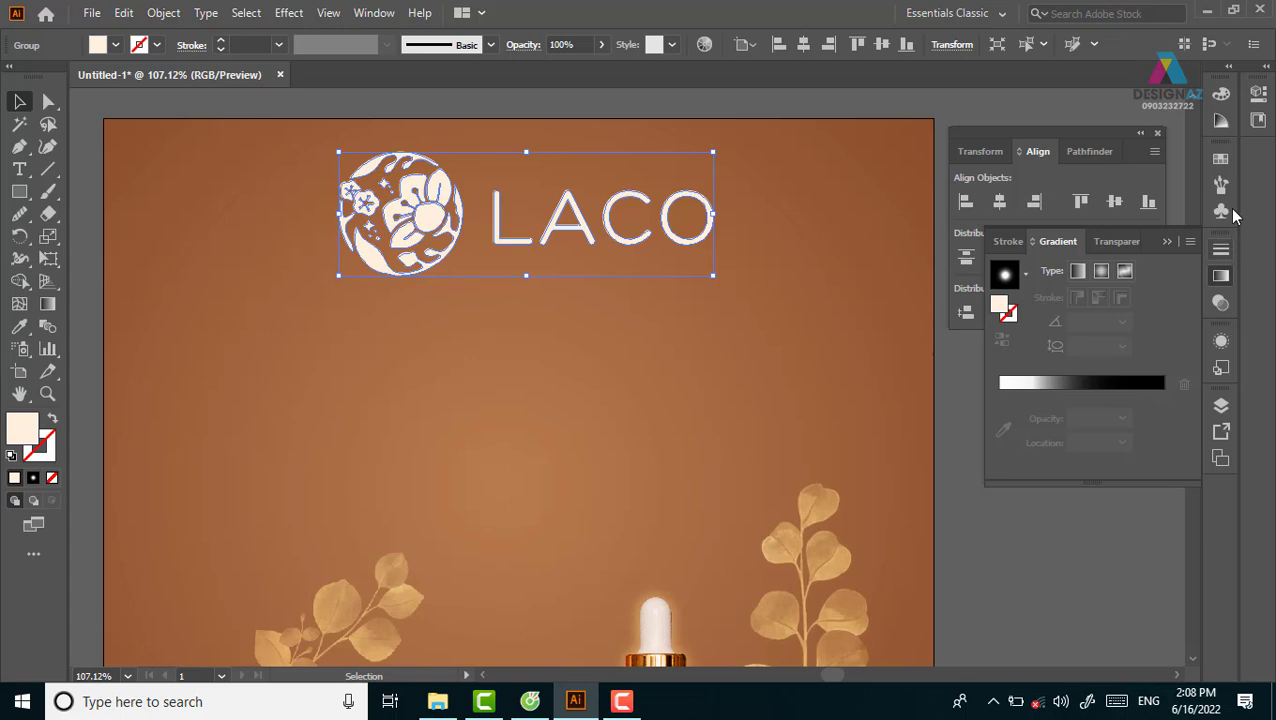
{"action": "left_click", "coordinate": [1222, 162]}
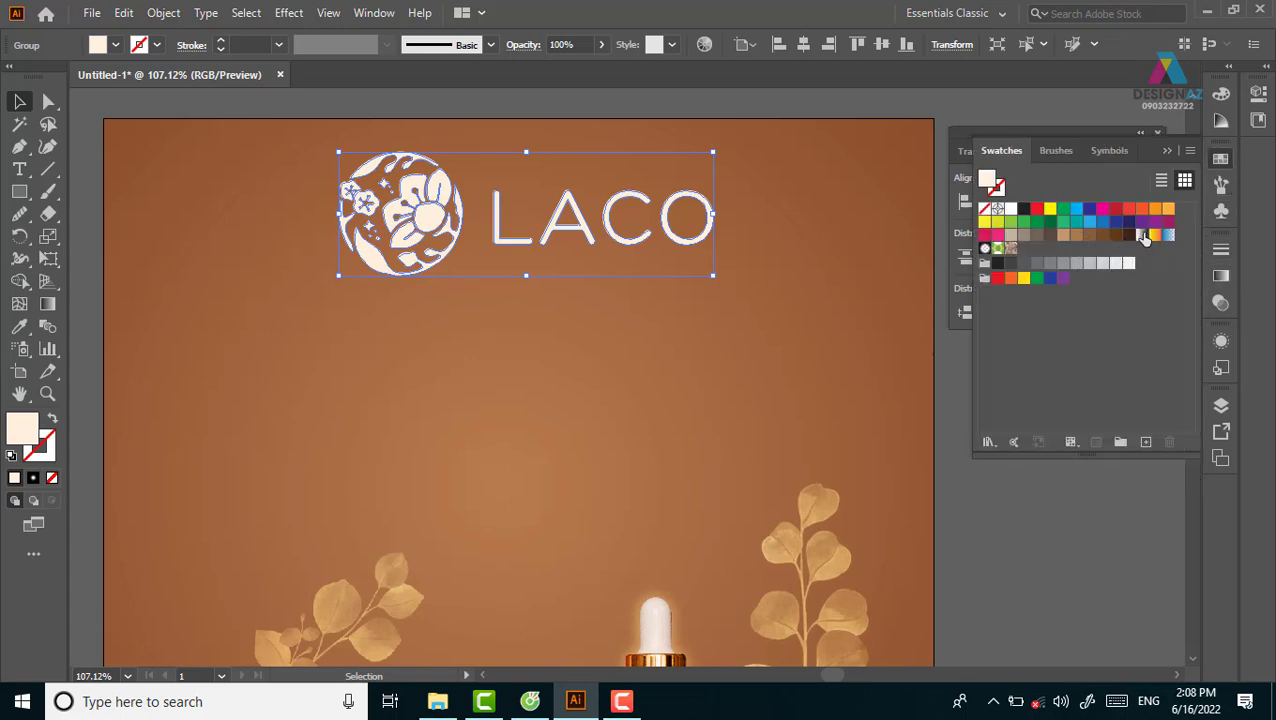
{"action": "left_click", "coordinate": [1142, 236]}
Step: Sample the copper background colour into the end stop, move it inward, and add a light stop
{"action": "left_click", "coordinate": [1221, 276]}
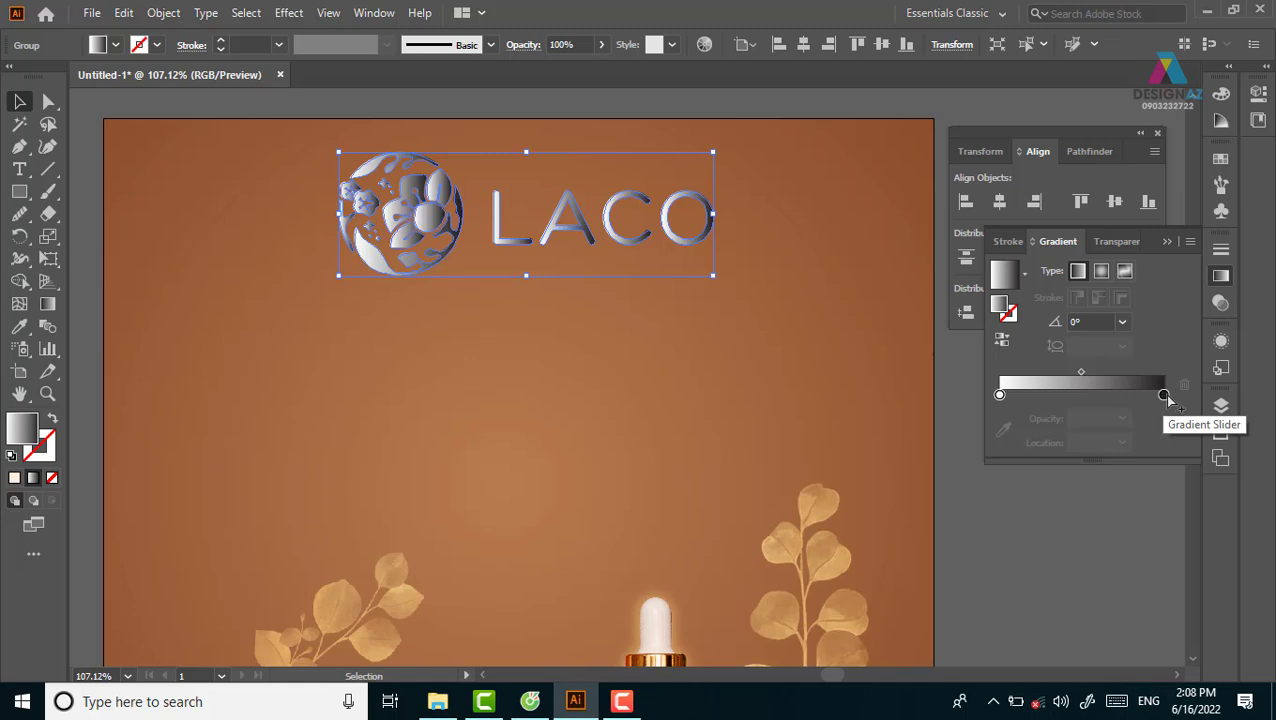
{"action": "double_click", "coordinate": [1164, 395]}
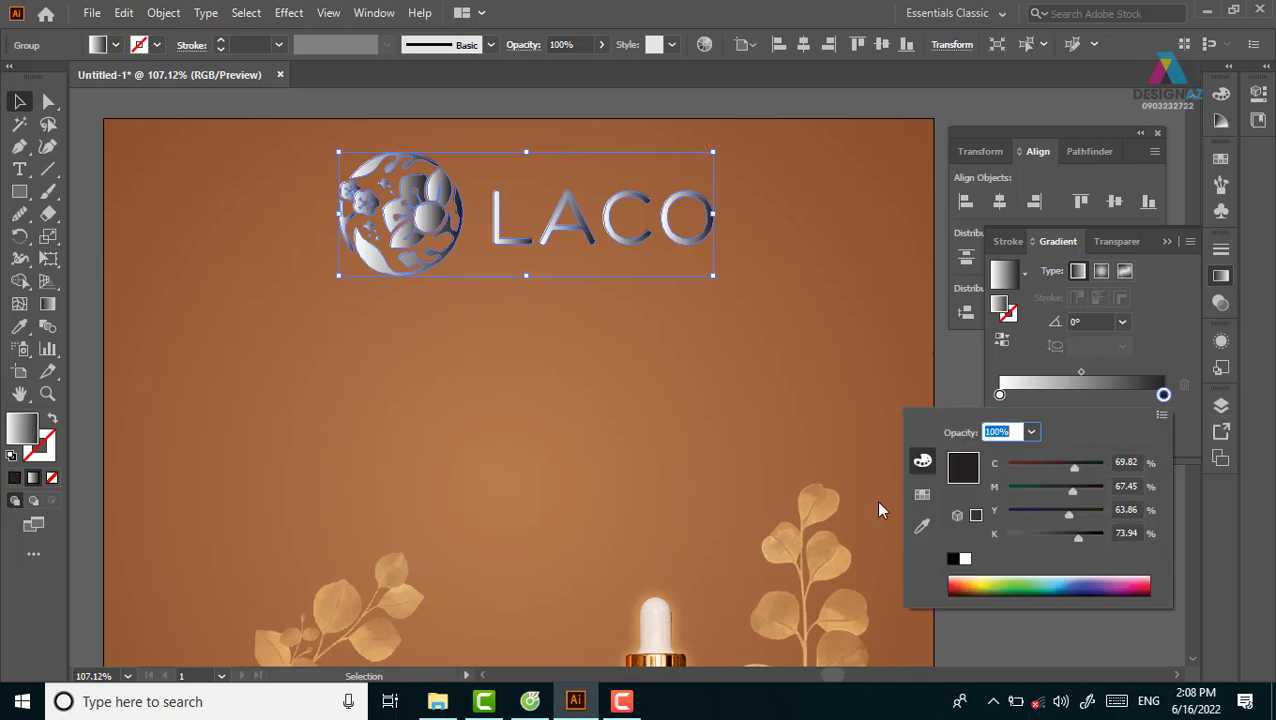
{"action": "key", "text": "BackSpace"}
{"action": "key", "text": "Escape"}
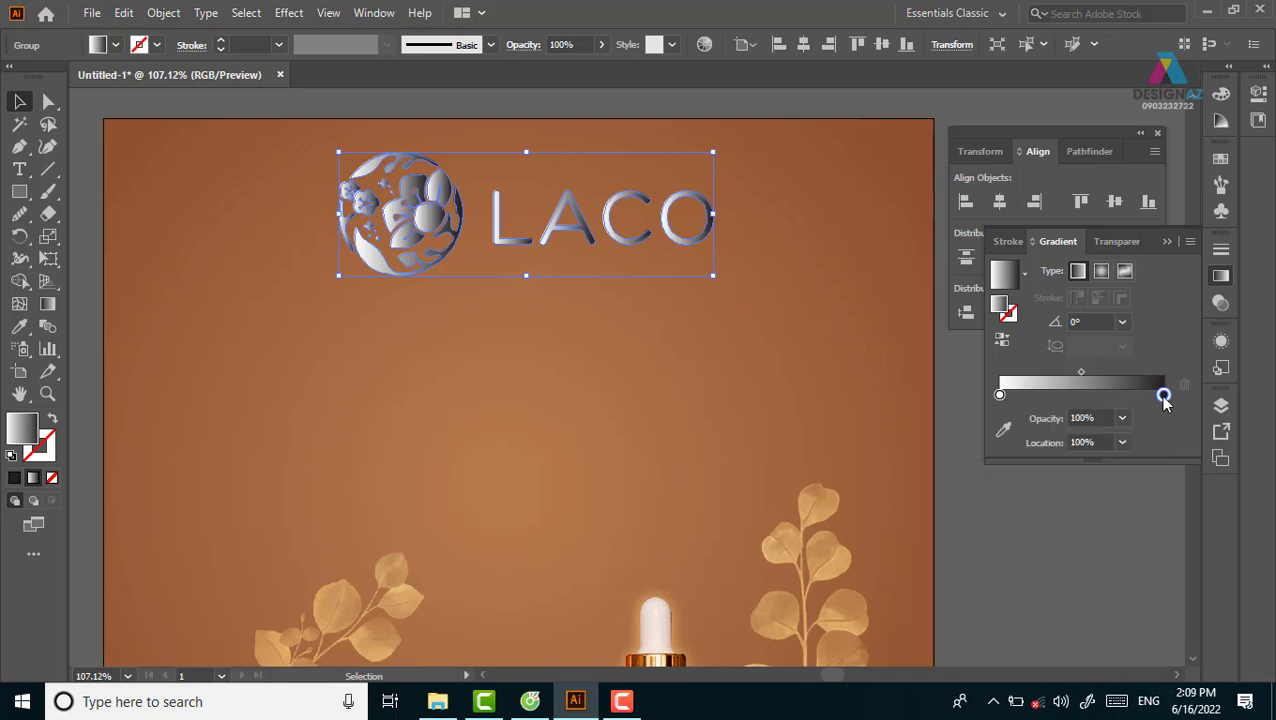
{"action": "key", "text": "i"}
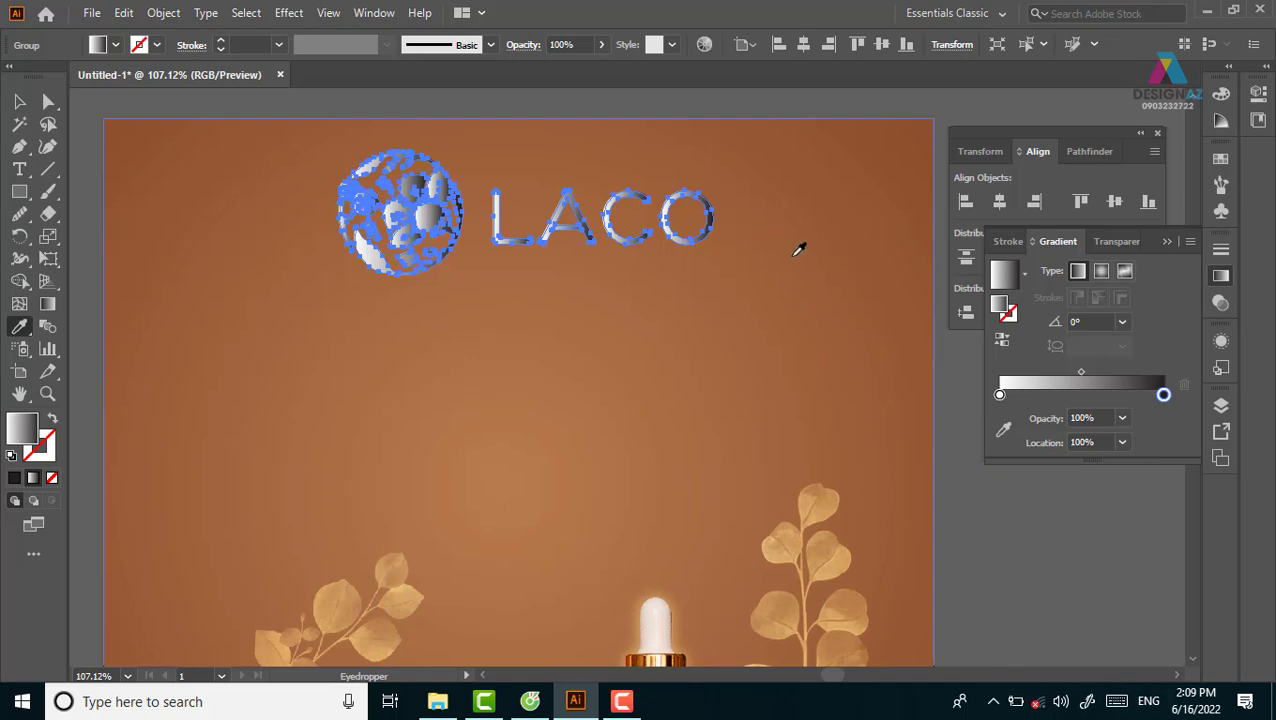
{"action": "left_click", "coordinate": [792, 257]}
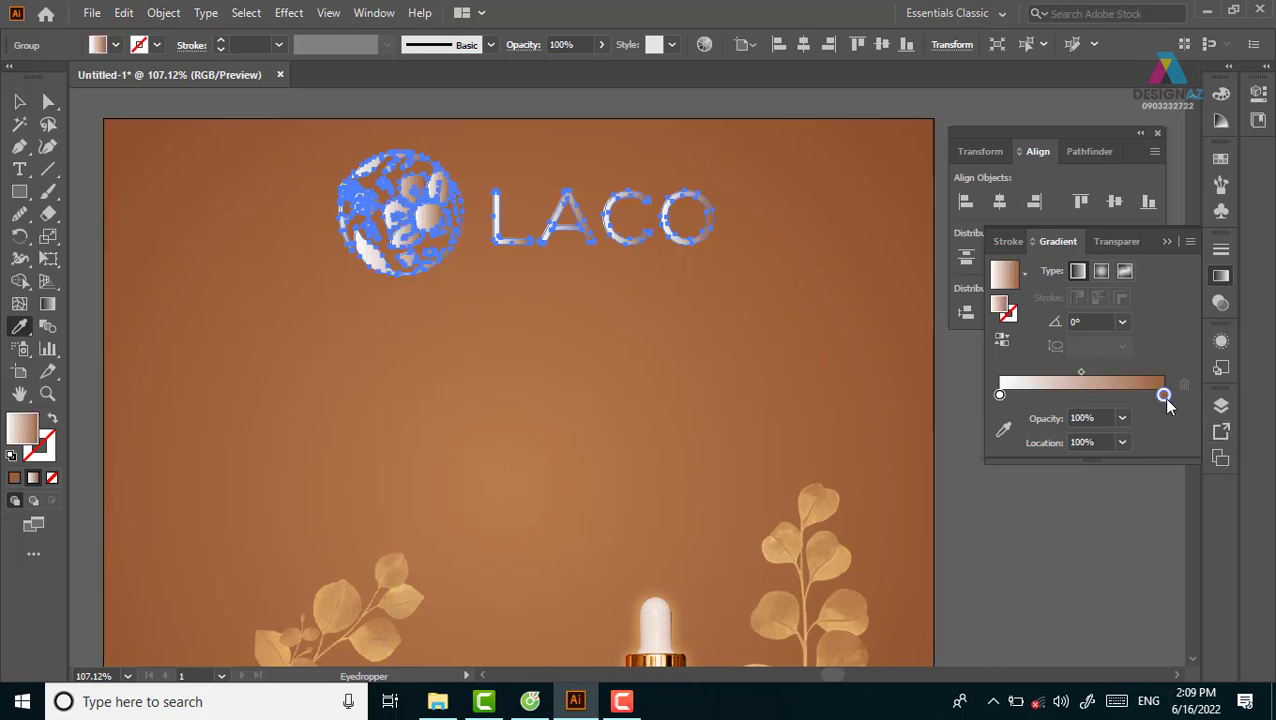
{"action": "left_click_drag", "start_coordinate": [1164, 394], "coordinate": [1085, 395]}
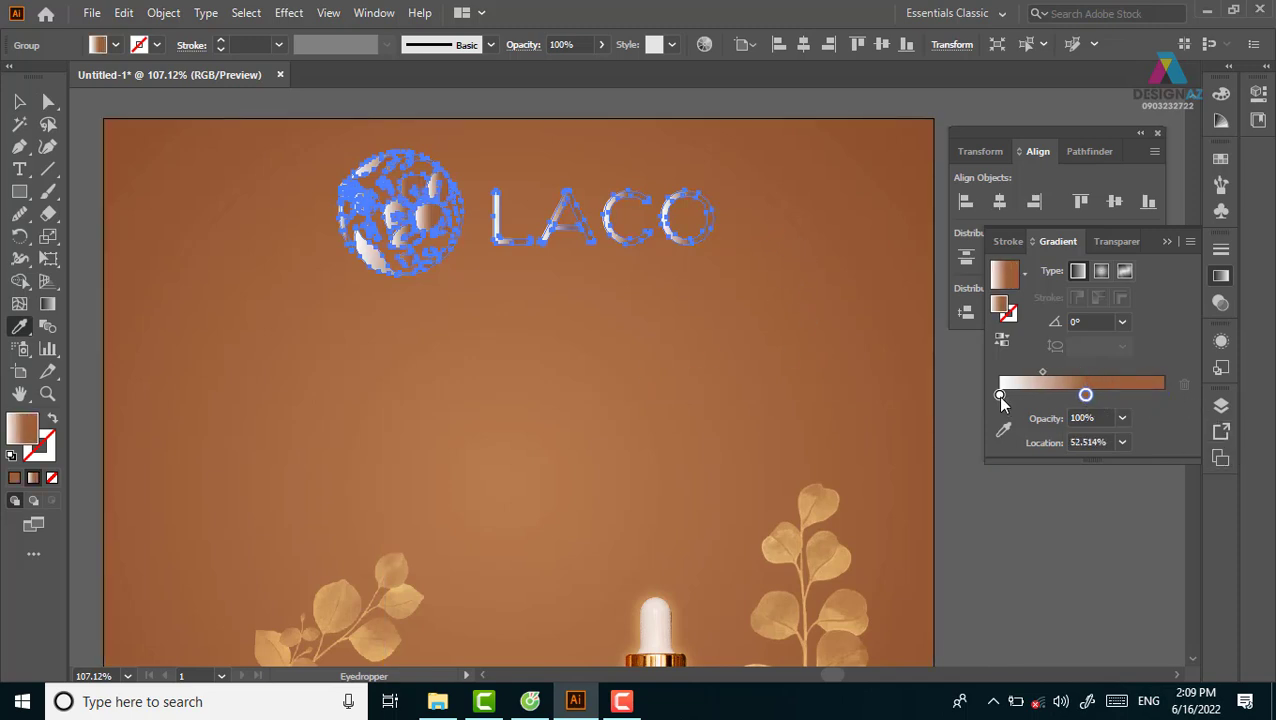
{"action": "left_click_drag", "start_coordinate": [1000, 394], "coordinate": [1166, 393]}
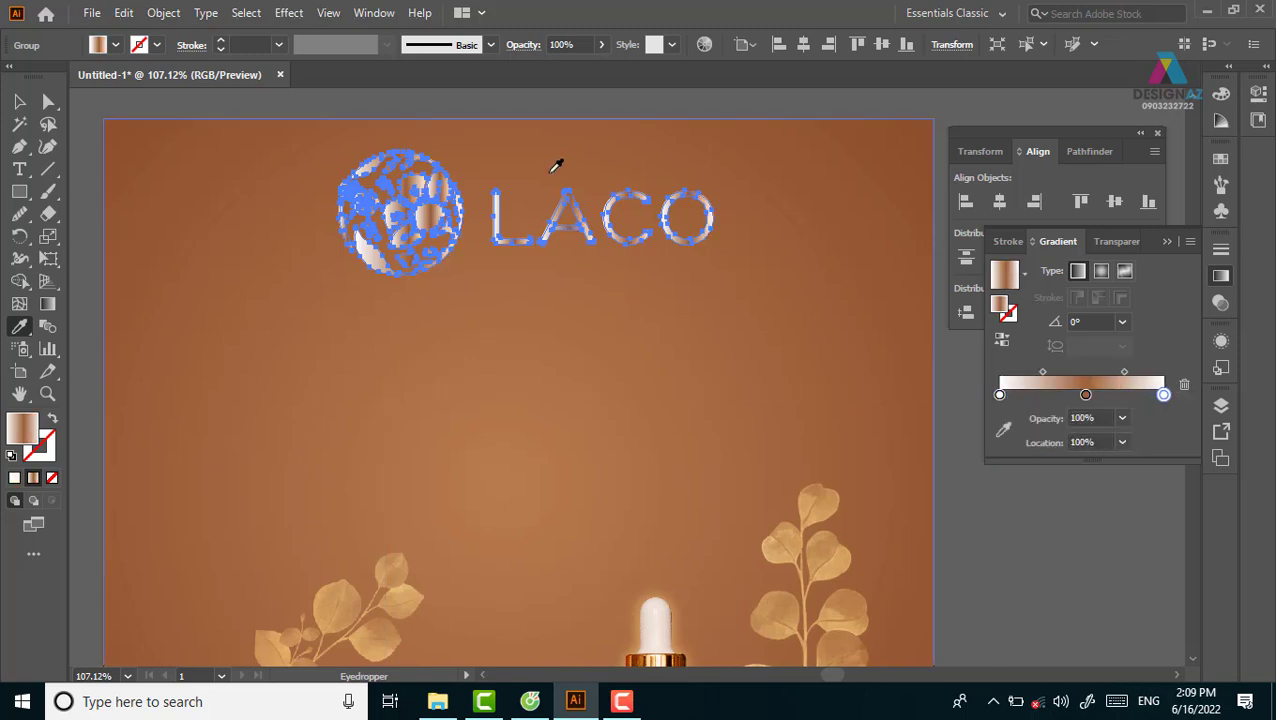
Step: Drag the gradient vertically down the logo with the Gradient tool, then reselect the logo
{"action": "key", "text": "g"}
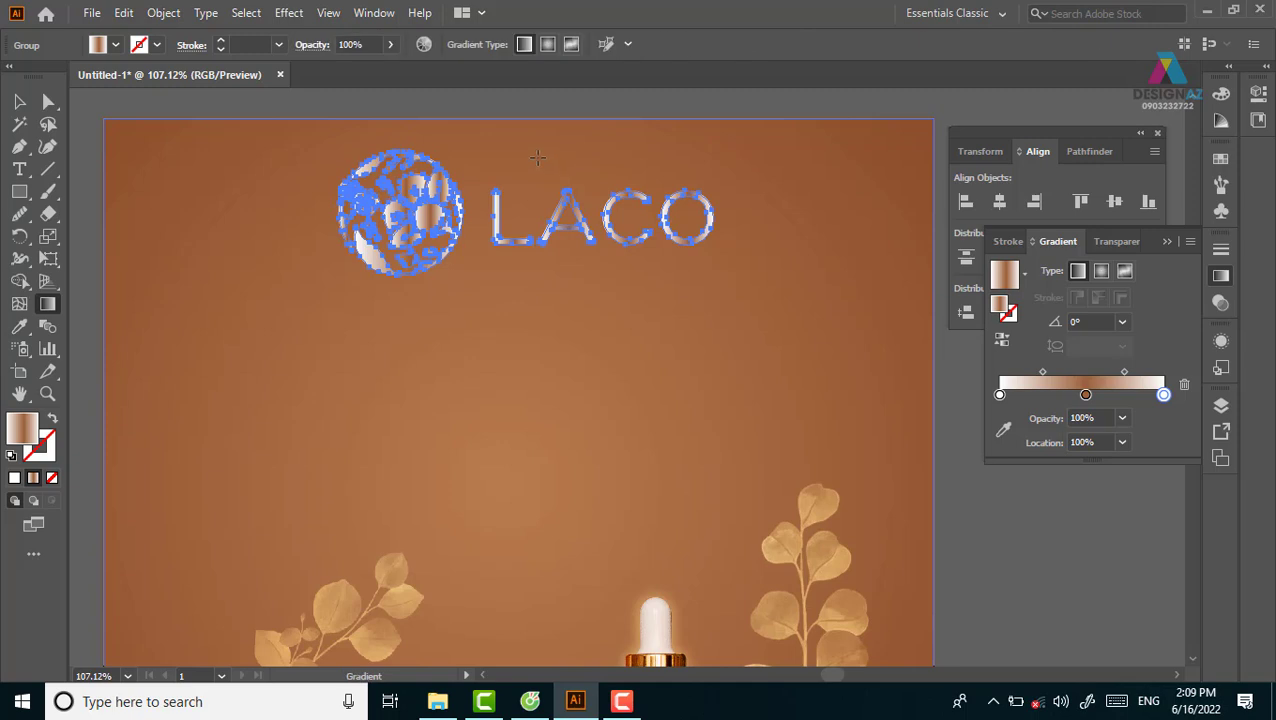
{"action": "left_click_drag", "start_coordinate": [542, 163], "coordinate": [541, 257]}
{"action": "left_click", "coordinate": [19, 101]}
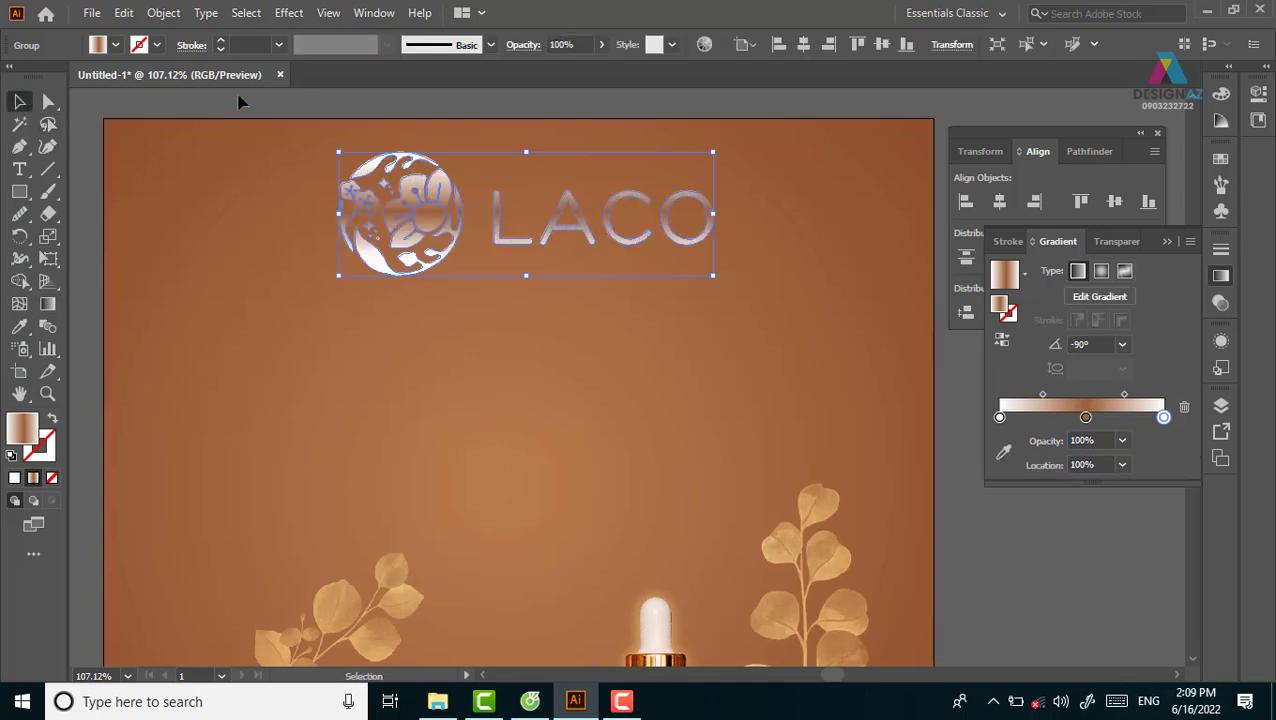
{"action": "left_click", "coordinate": [238, 97]}
{"action": "scroll", "coordinate": [438, 359], "scroll_direction": "right", "scroll_amount": 1}
{"action": "left_click", "coordinate": [503, 263]}
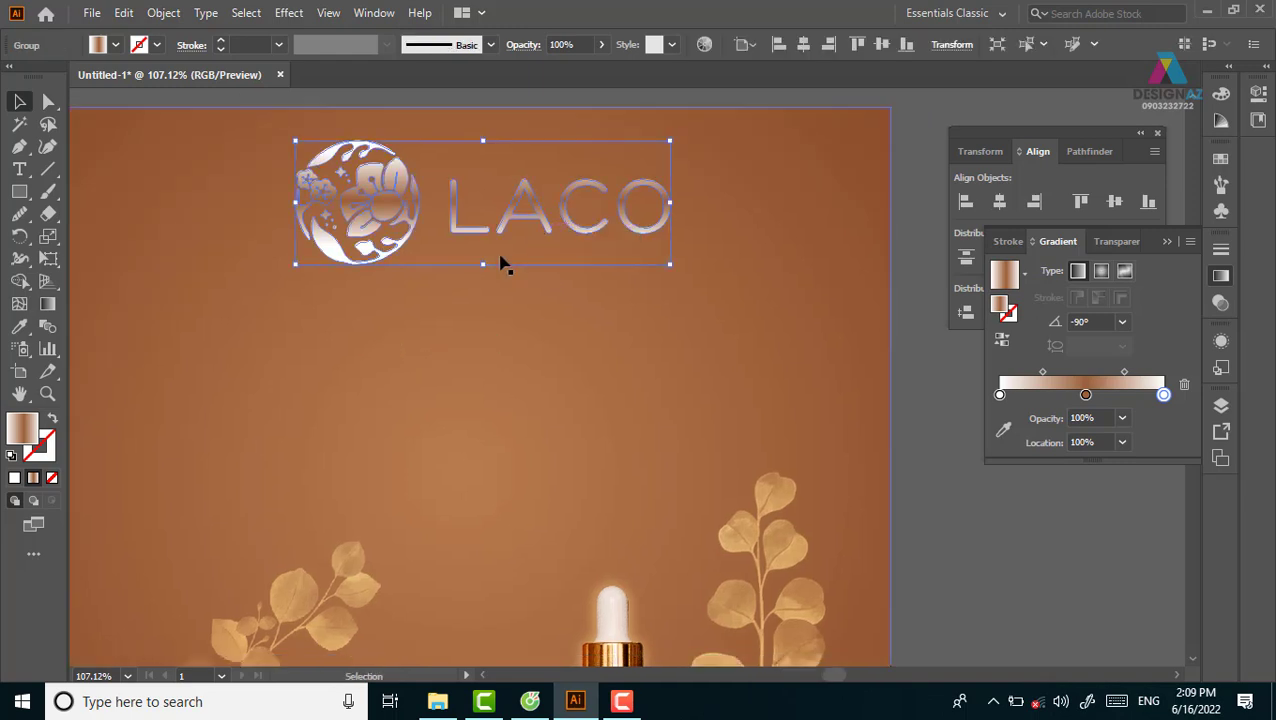
Step: Set the middle gradient stop to light peach FFD7AB
{"action": "left_click", "coordinate": [1087, 395]}
{"action": "double_click", "coordinate": [1086, 395]}
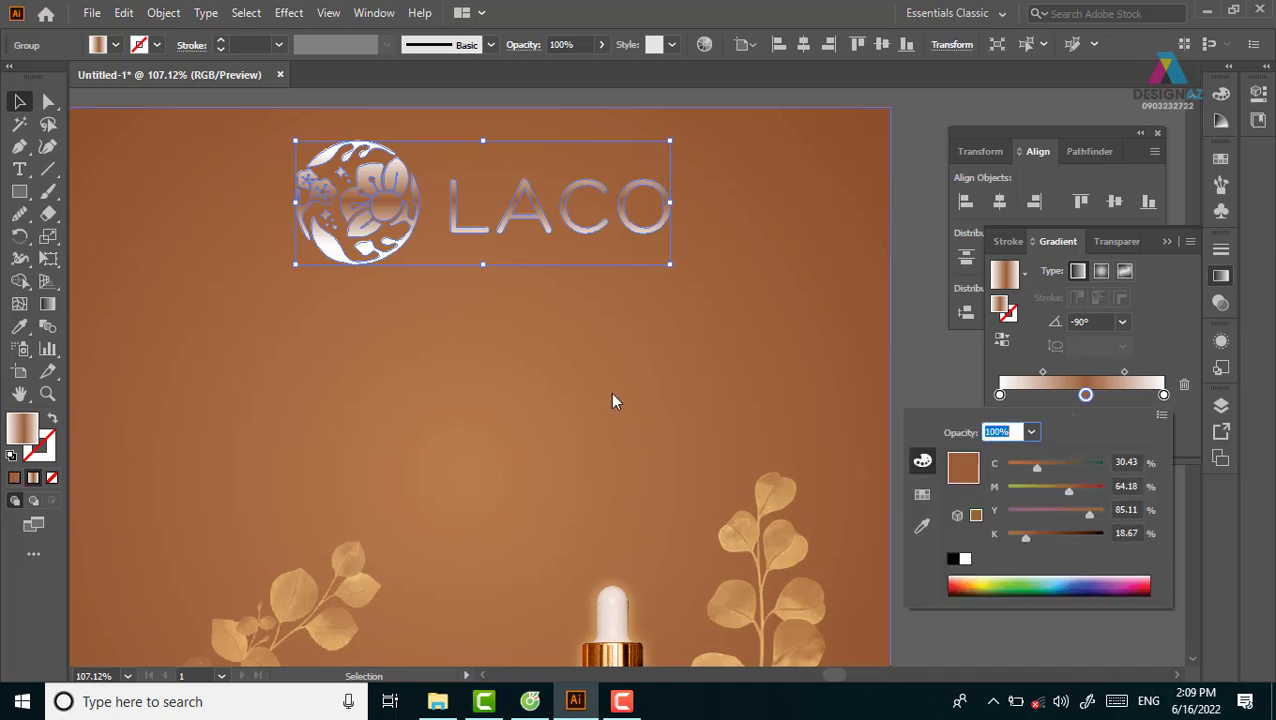
{"action": "key", "text": "Escape"}
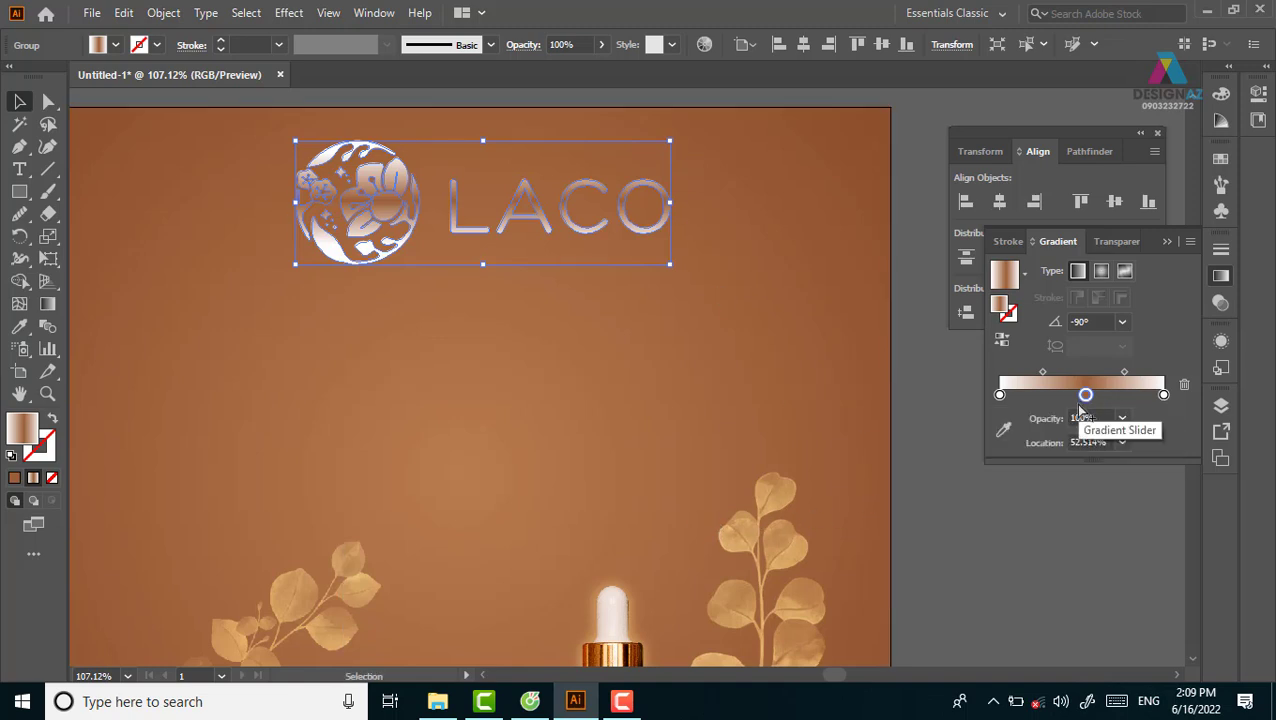
{"action": "double_click", "coordinate": [30, 443]}
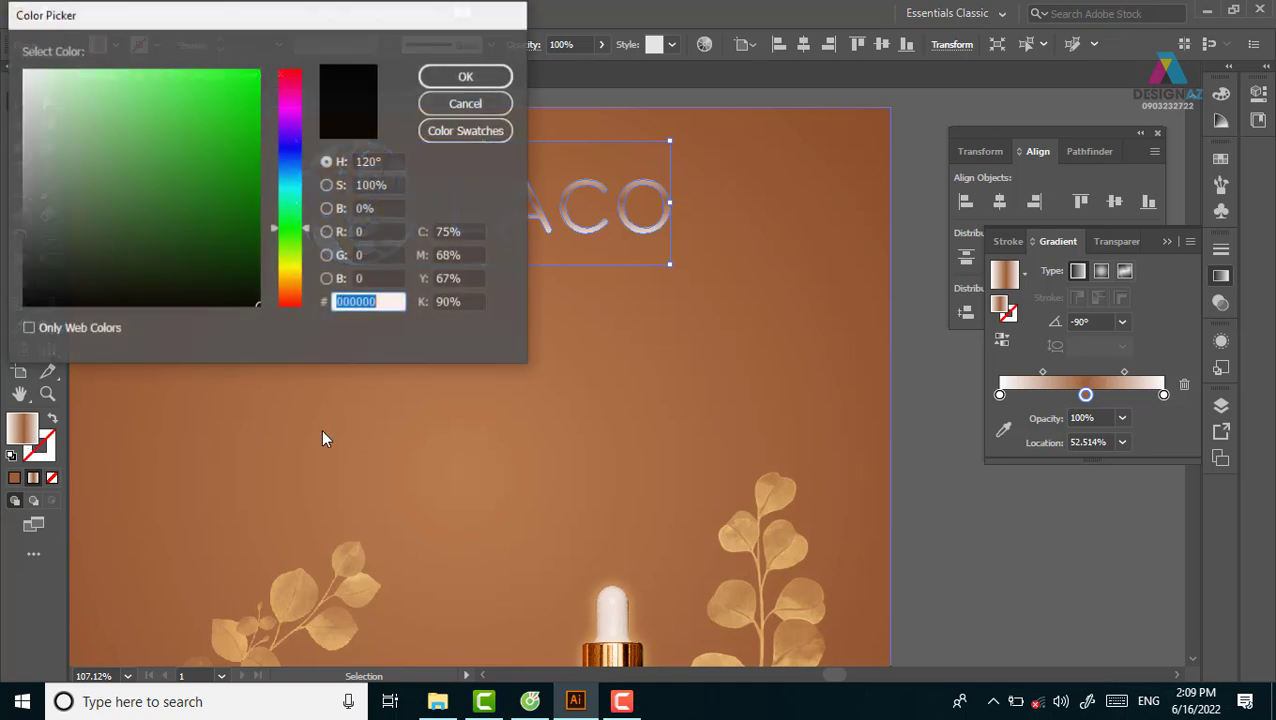
{"action": "left_click", "coordinate": [288, 279]}
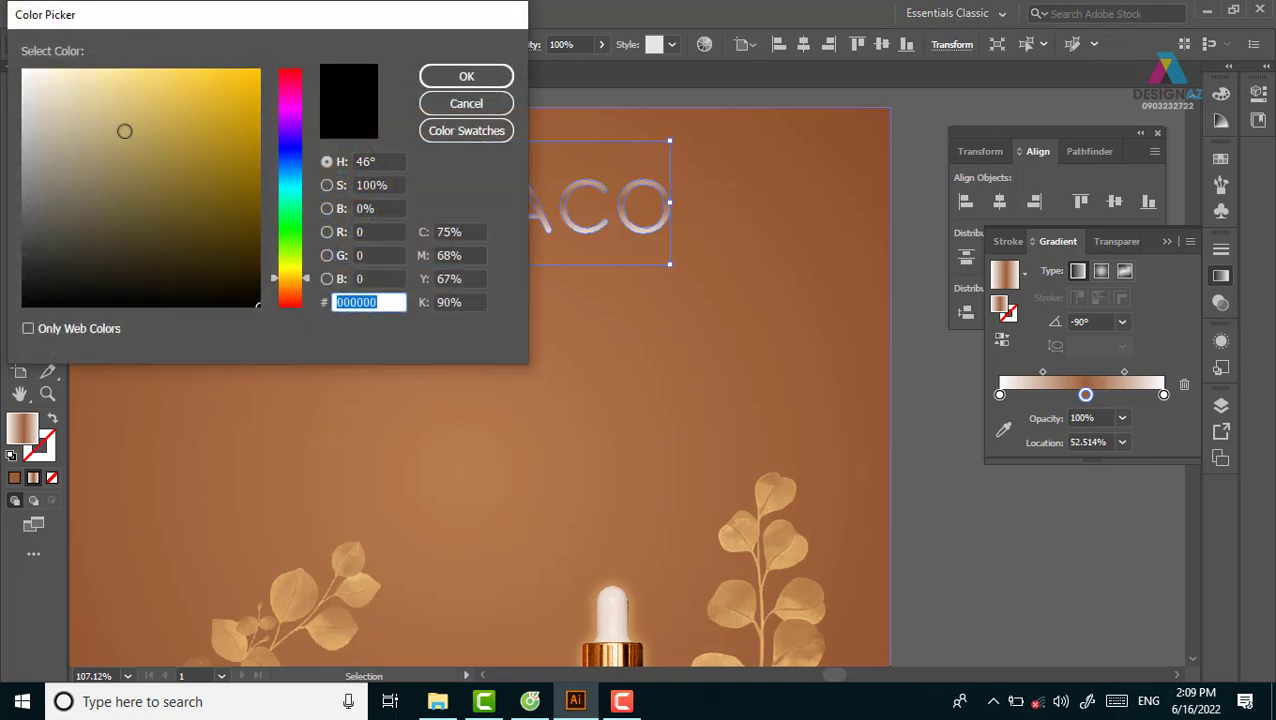
{"action": "left_click_drag", "start_coordinate": [288, 279], "coordinate": [291, 291]}
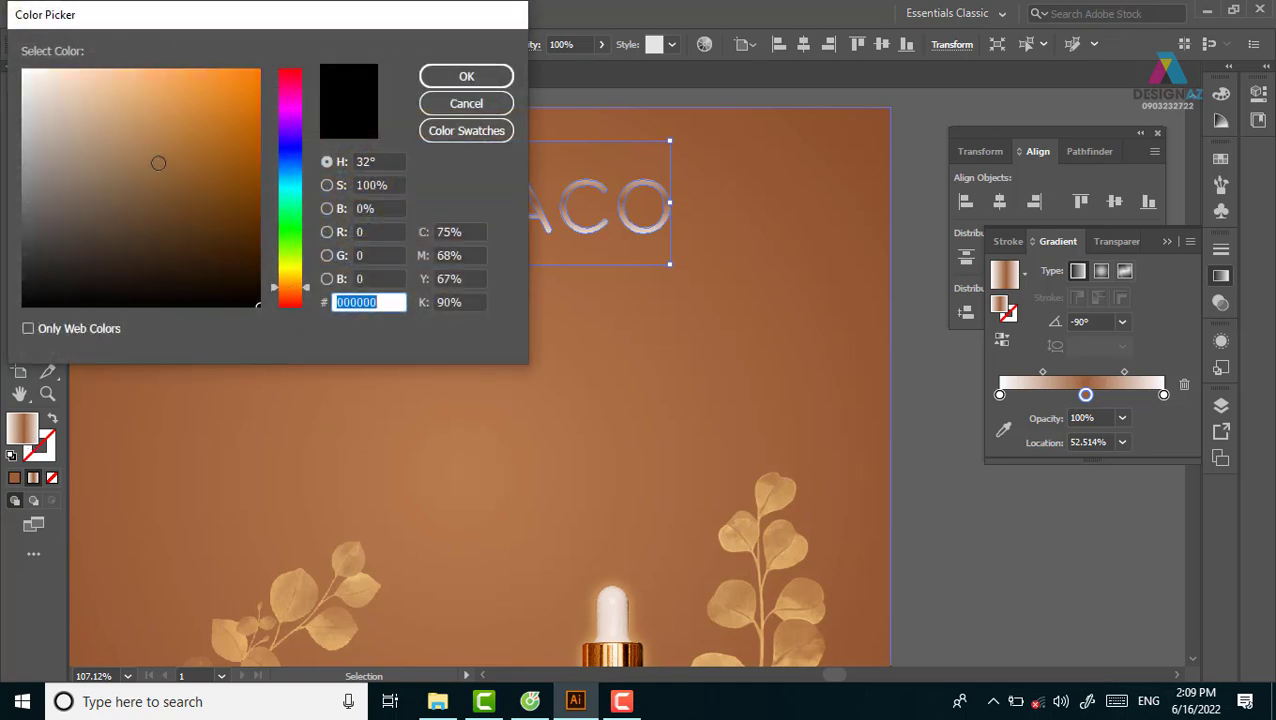
{"action": "left_click", "coordinate": [89, 67]}
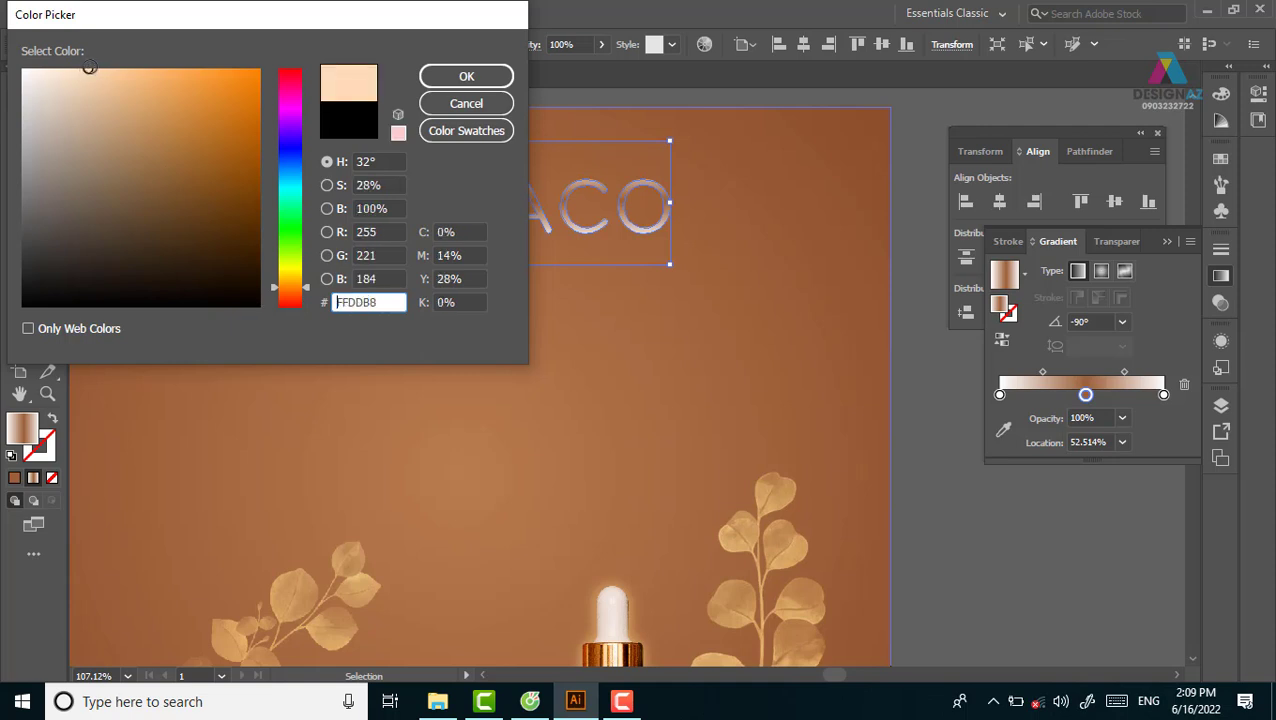
{"action": "left_click_drag", "start_coordinate": [89, 67], "coordinate": [101, 67]}
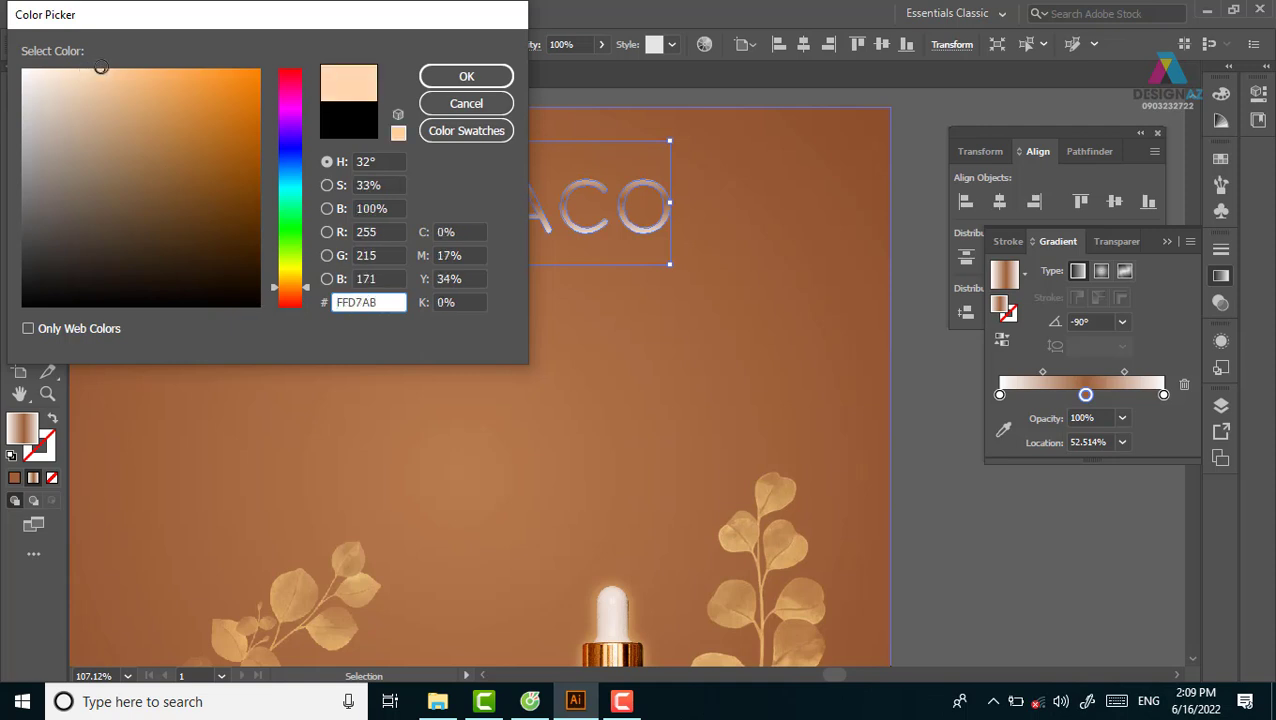
{"action": "left_click", "coordinate": [455, 77]}
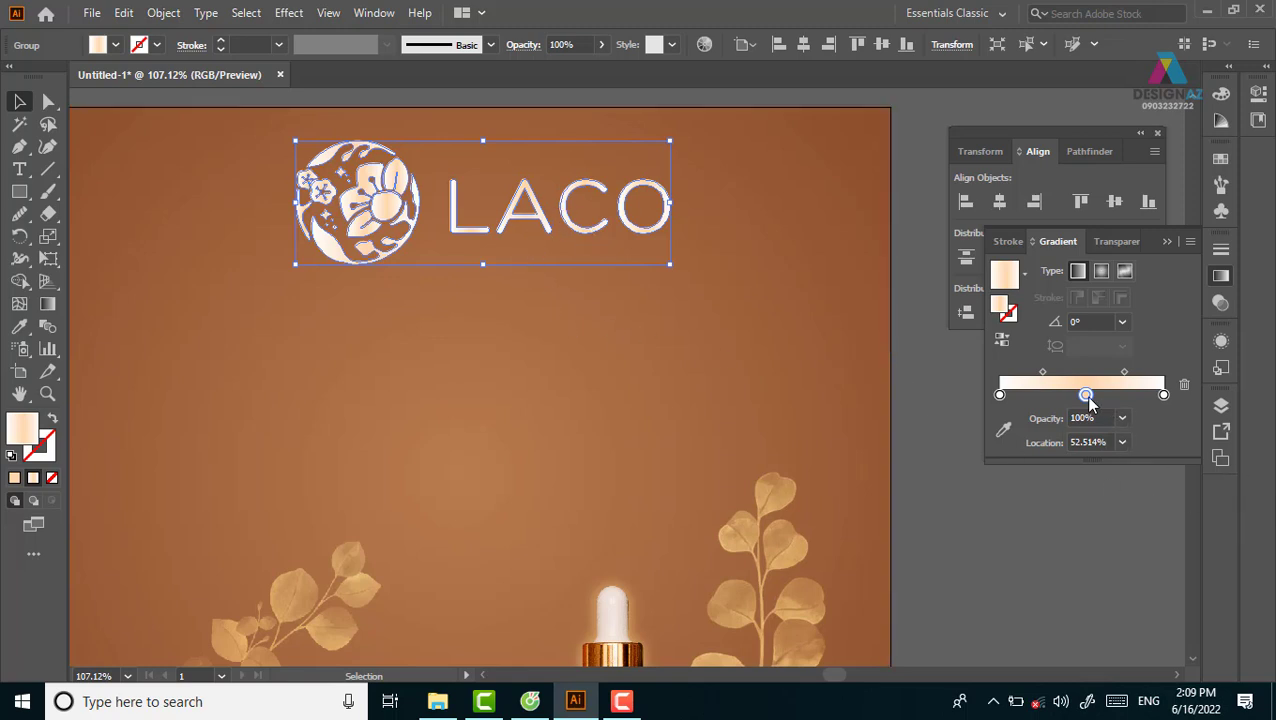
Step: Change the other gradient colour to tan E0B270
{"action": "double_click", "coordinate": [30, 430]}
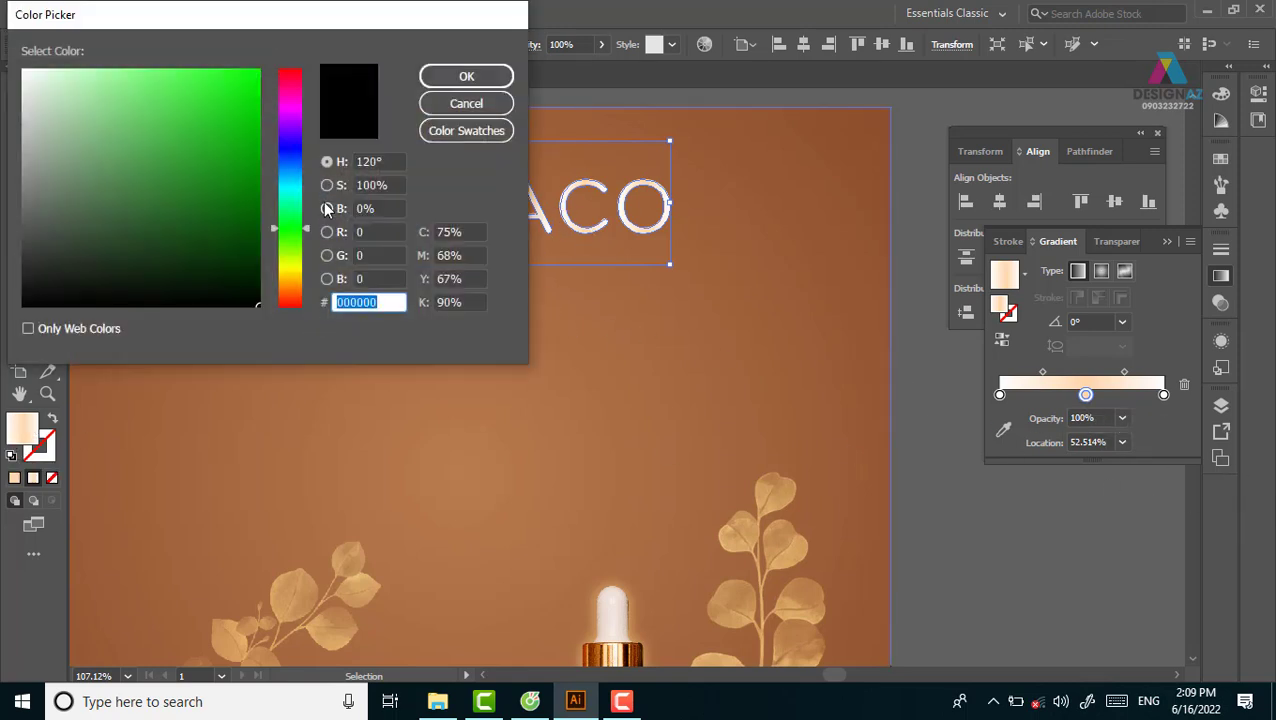
{"action": "left_click", "coordinate": [292, 285]}
{"action": "mouse_move", "coordinate": [124, 115]}
{"action": "left_mouse_down"}
{"action": "mouse_move", "coordinate": [114, 84]}
{"action": "mouse_move", "coordinate": [146, 96]}
{"action": "left_mouse_up"}
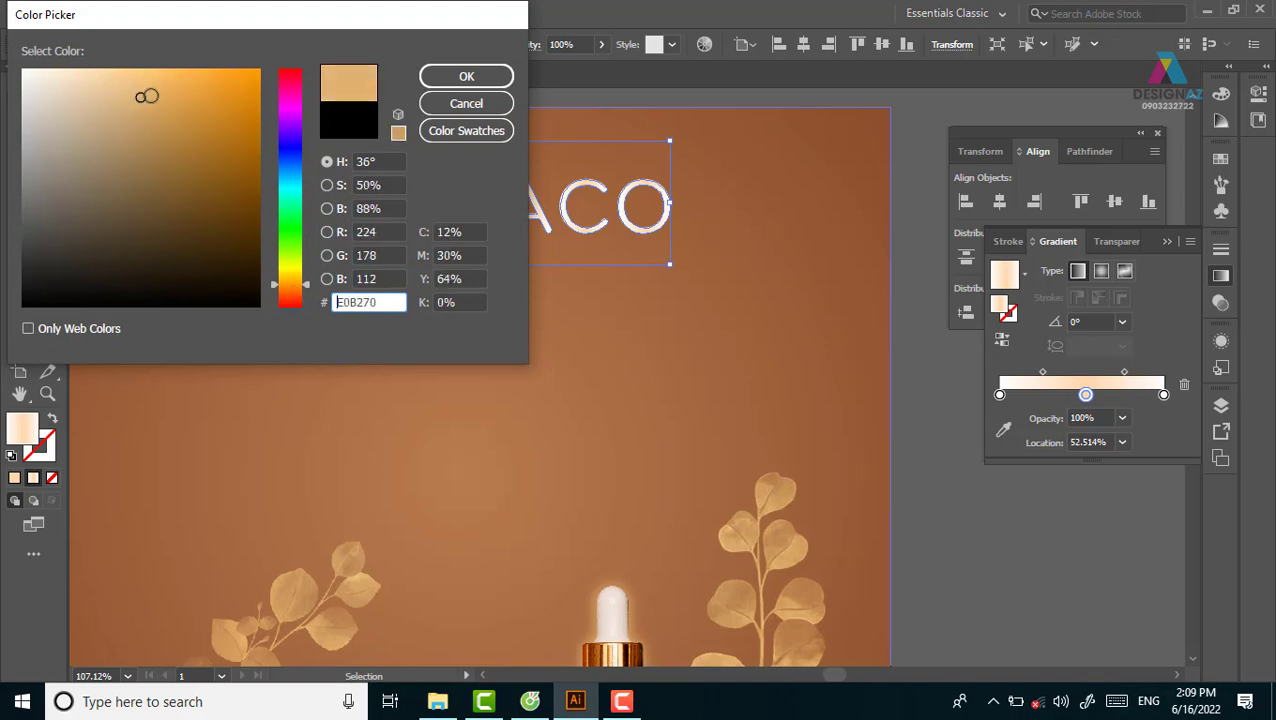
{"action": "left_click", "coordinate": [490, 80]}
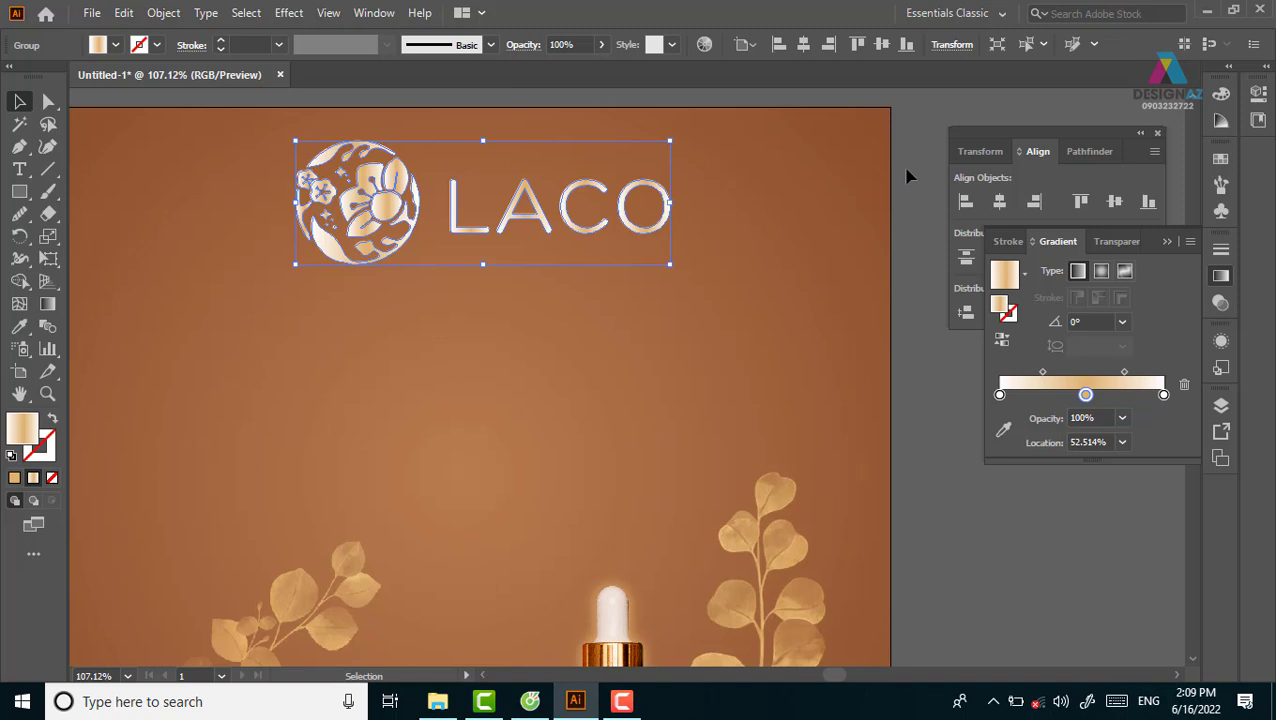
Step: Run the peach-tan gradient top to bottom at -90° and reselect the emblem and lettering
{"action": "key", "text": "g"}
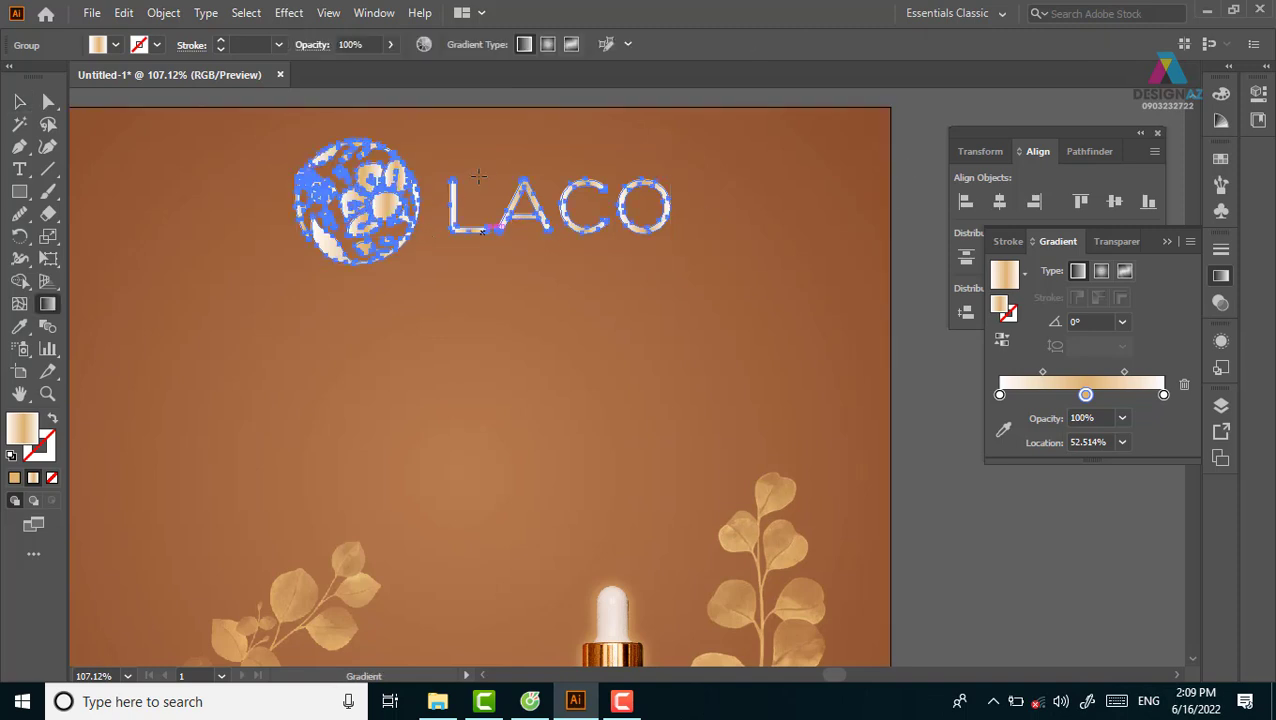
{"action": "left_click_drag", "start_coordinate": [484, 159], "coordinate": [484, 230]}
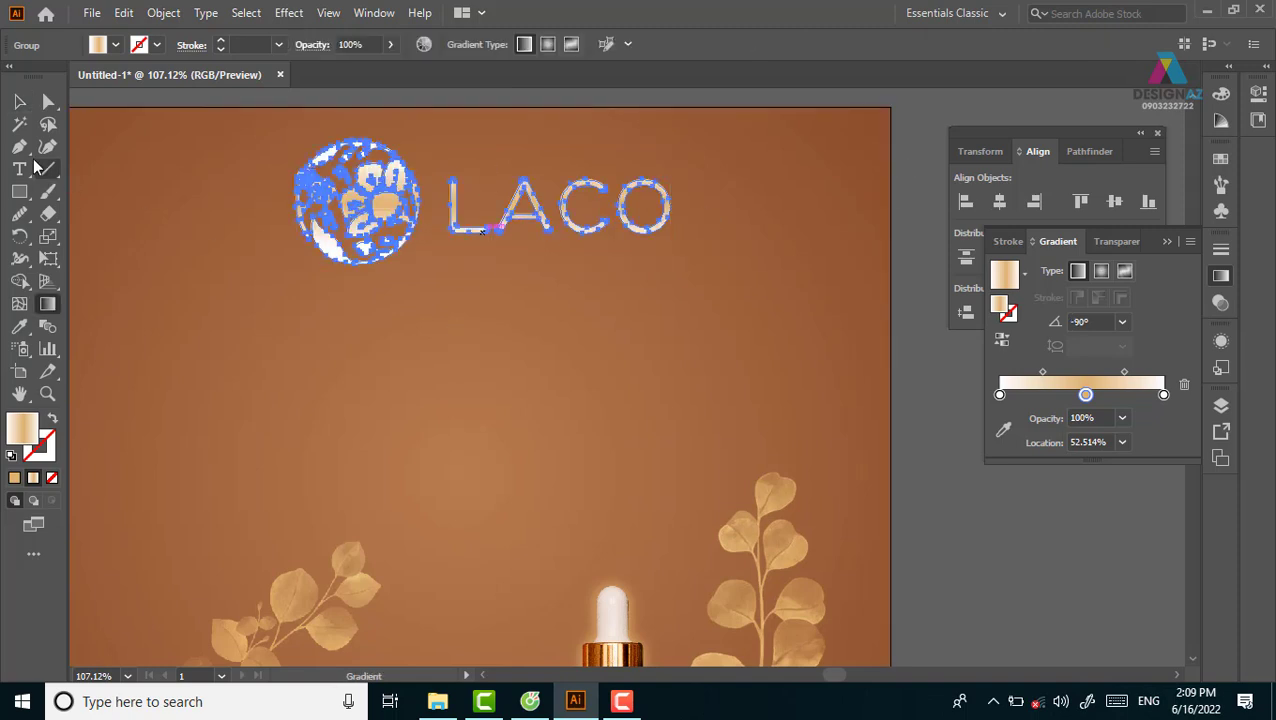
{"action": "left_click", "coordinate": [22, 104]}
{"action": "left_click", "coordinate": [906, 264]}
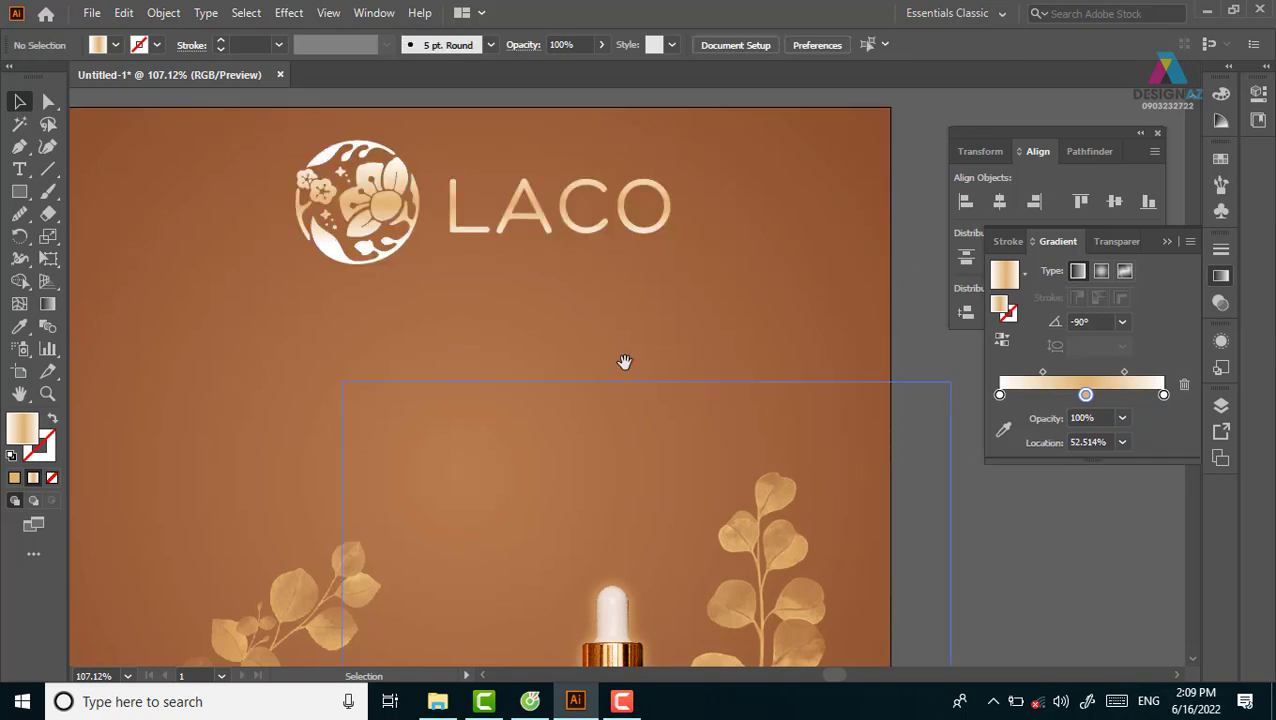
{"action": "scroll", "coordinate": [557, 330], "scroll_direction": "right", "scroll_amount": 1}
{"action": "left_click_drag", "start_coordinate": [557, 330], "coordinate": [550, 233]}
{"action": "key", "text": "a"}
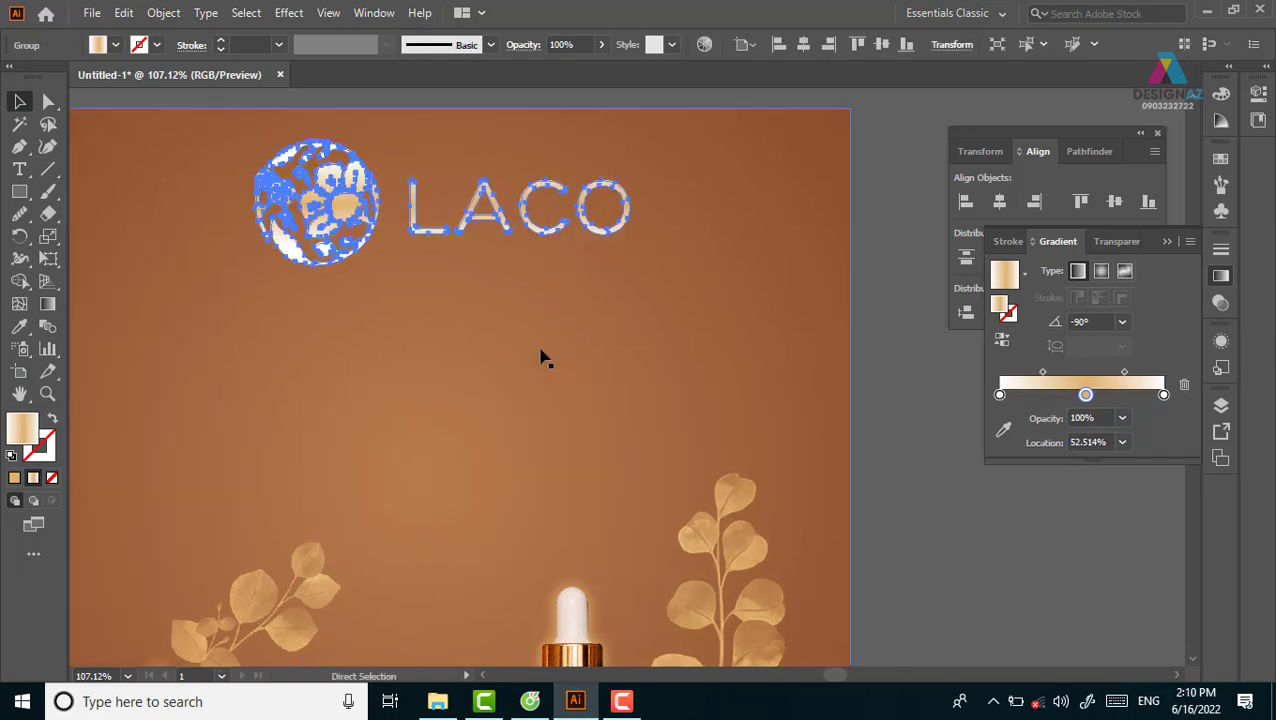
{"action": "key", "text": "v"}
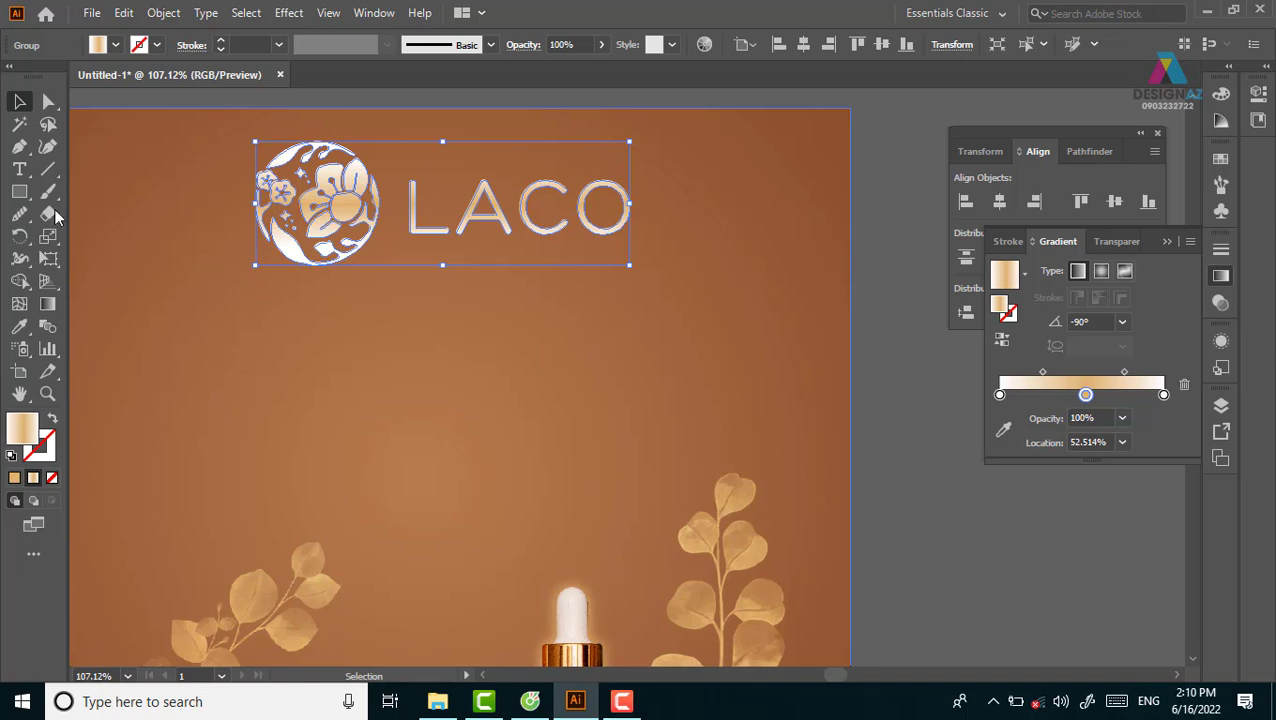
Step: Draw a horizontal line through the logo's middle and select it together with the logo
{"action": "left_click", "coordinate": [47, 173]}
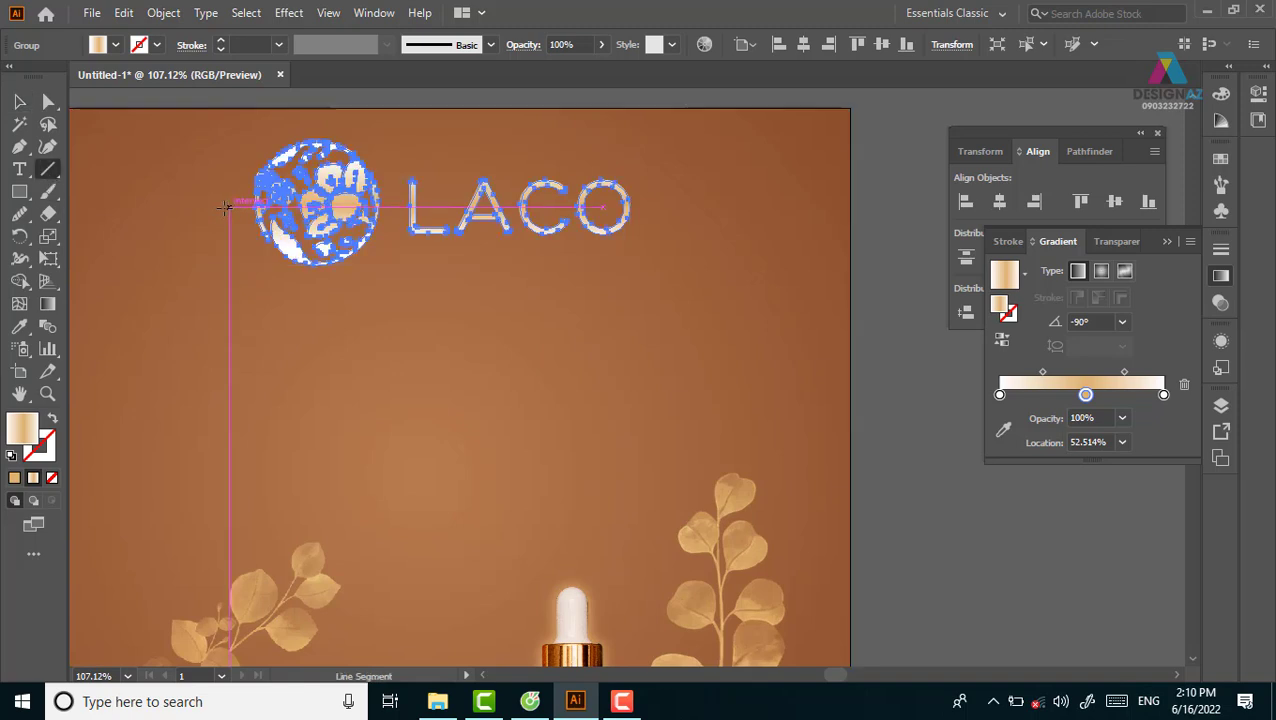
{"action": "left_click_drag", "start_coordinate": [224, 207], "coordinate": [744, 248]}
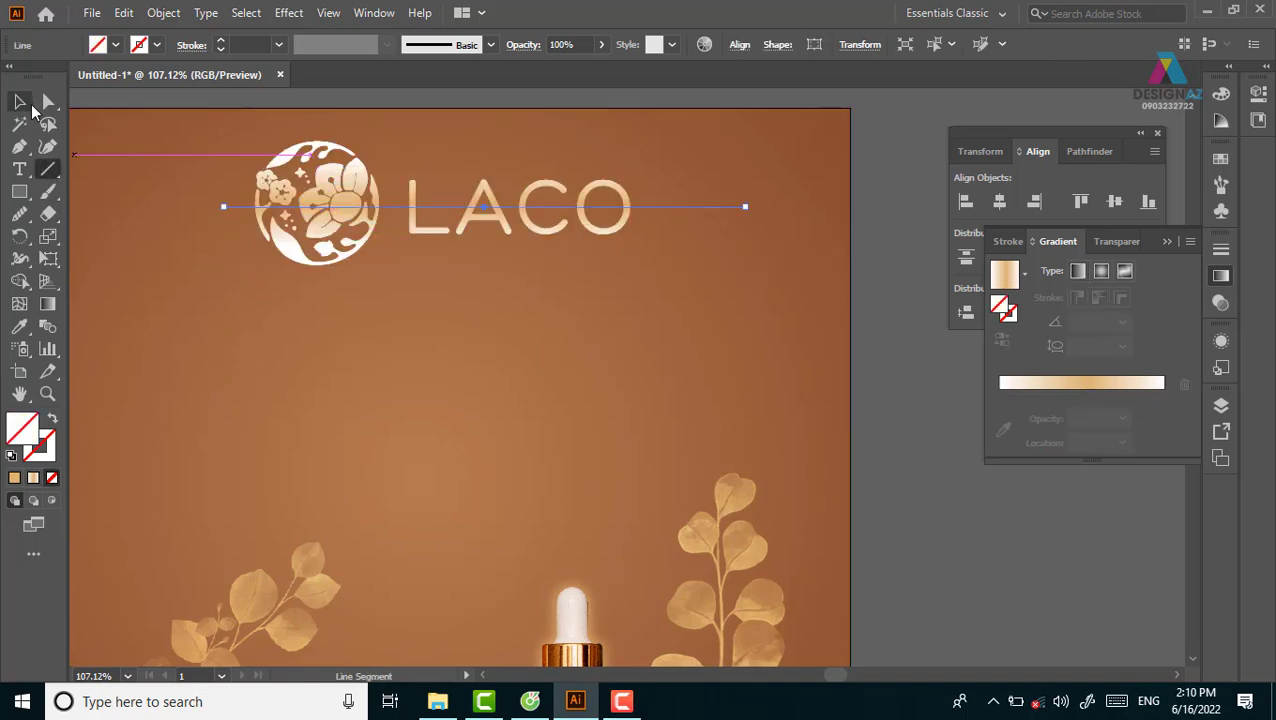
{"action": "left_click", "coordinate": [19, 101]}
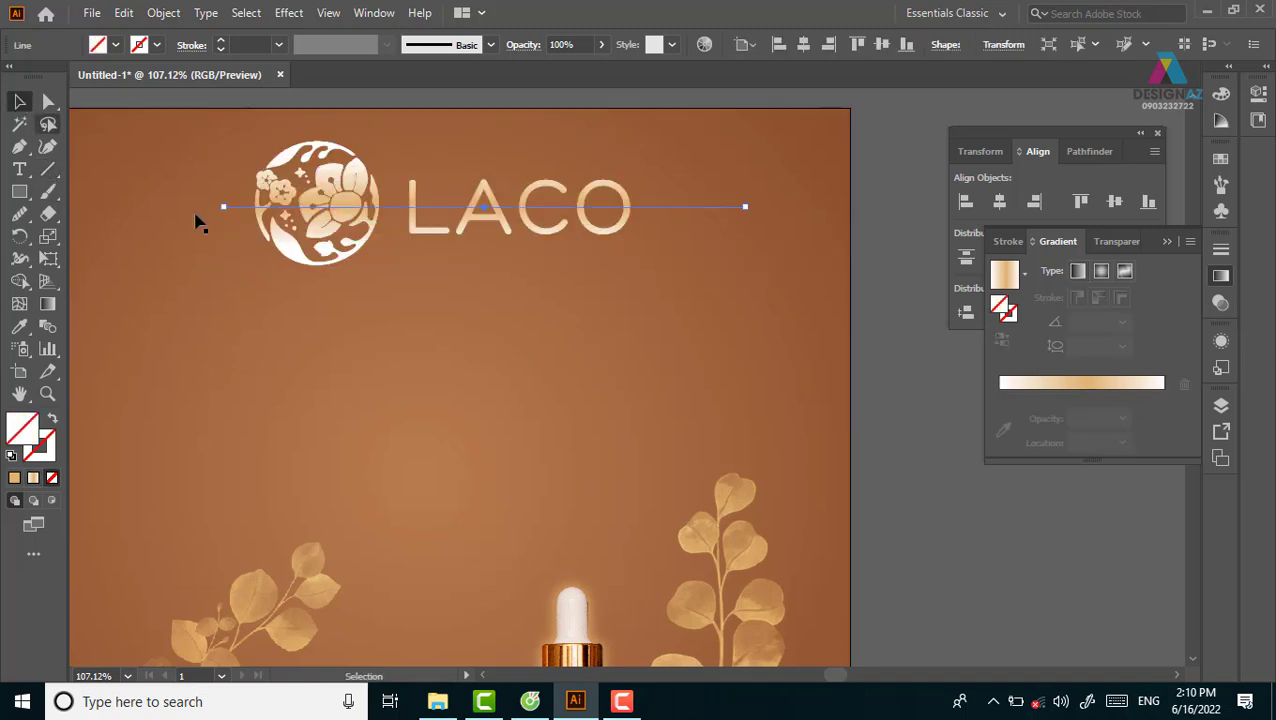
{"action": "left_click", "coordinate": [503, 228], "text": "shift"}
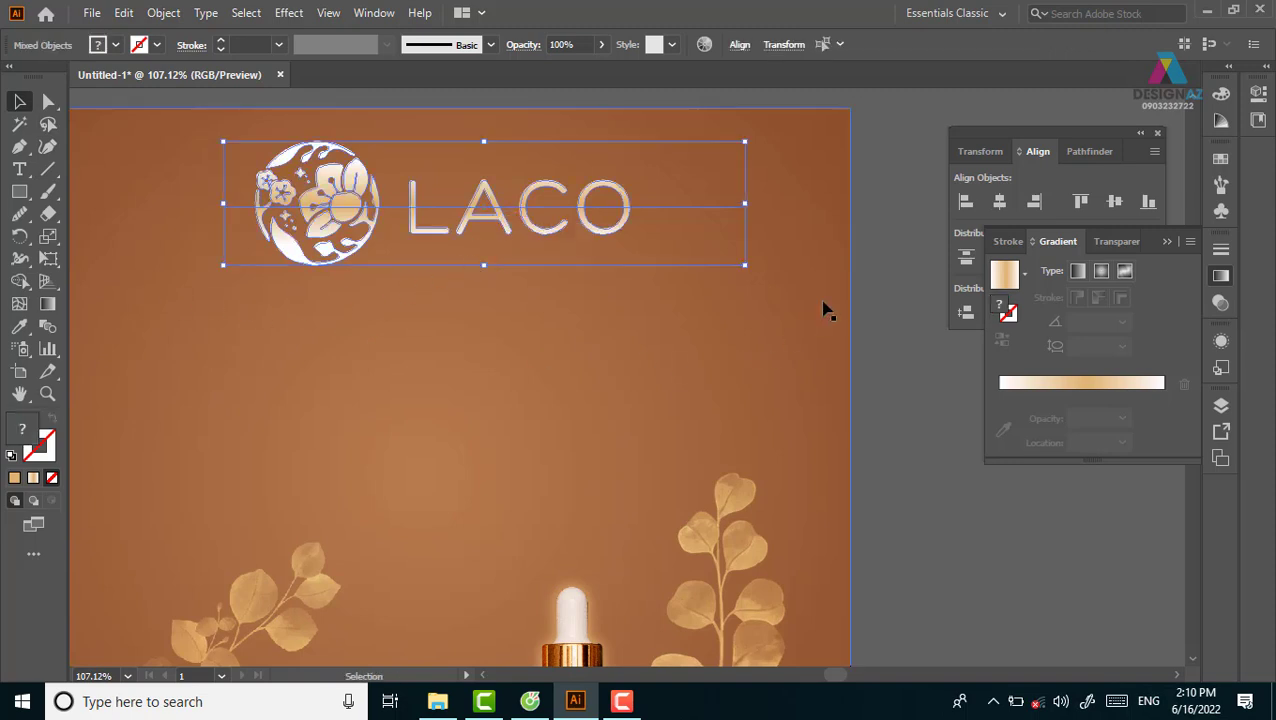
{"action": "left_click", "coordinate": [872, 259]}
{"action": "left_click", "coordinate": [712, 207]}
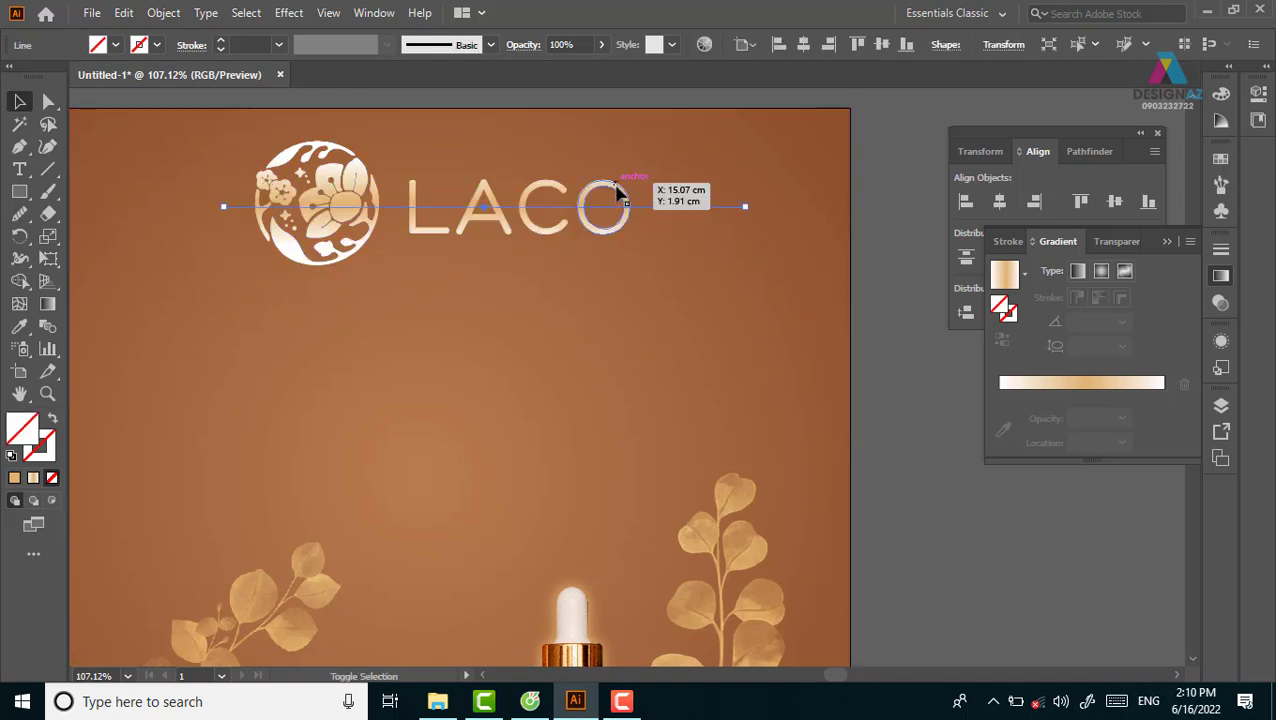
{"action": "left_click", "coordinate": [285, 250], "text": "shift"}
Step: Slice the emblem and letters along the line with Shape Builder, then move the line below
{"action": "left_click", "coordinate": [20, 281]}
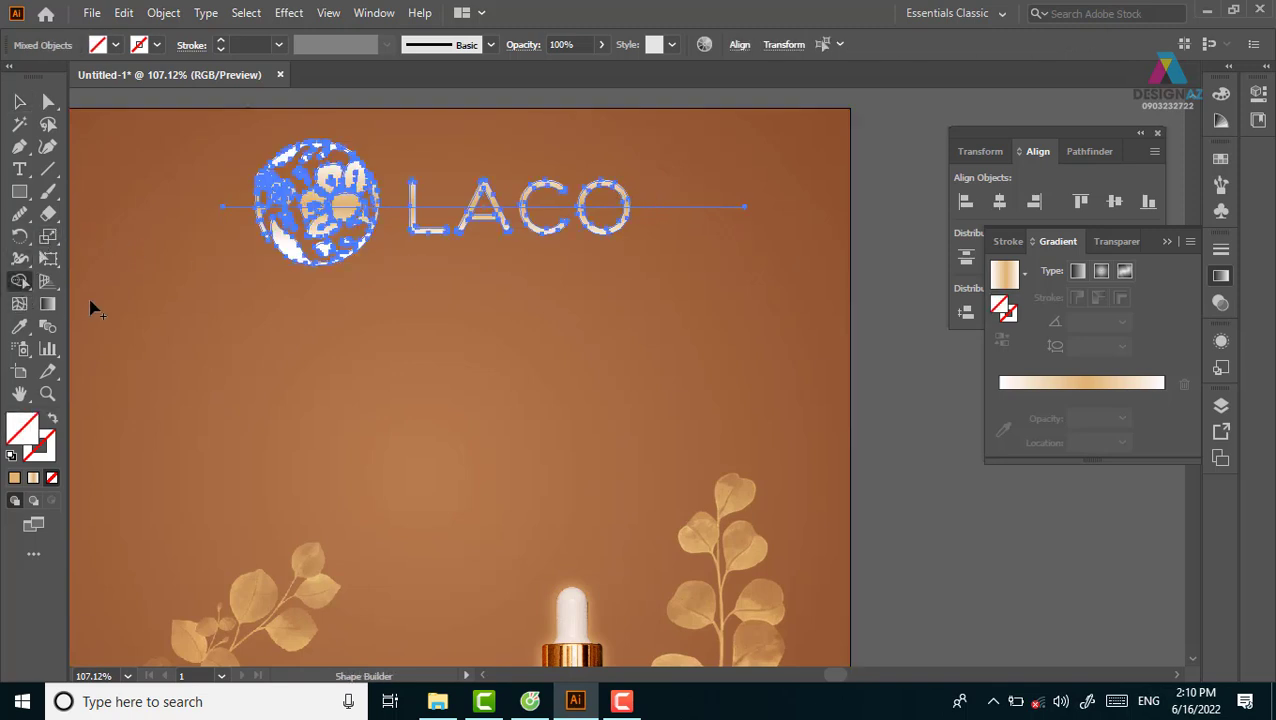
{"action": "left_click_drag", "start_coordinate": [122, 288], "coordinate": [710, 232]}
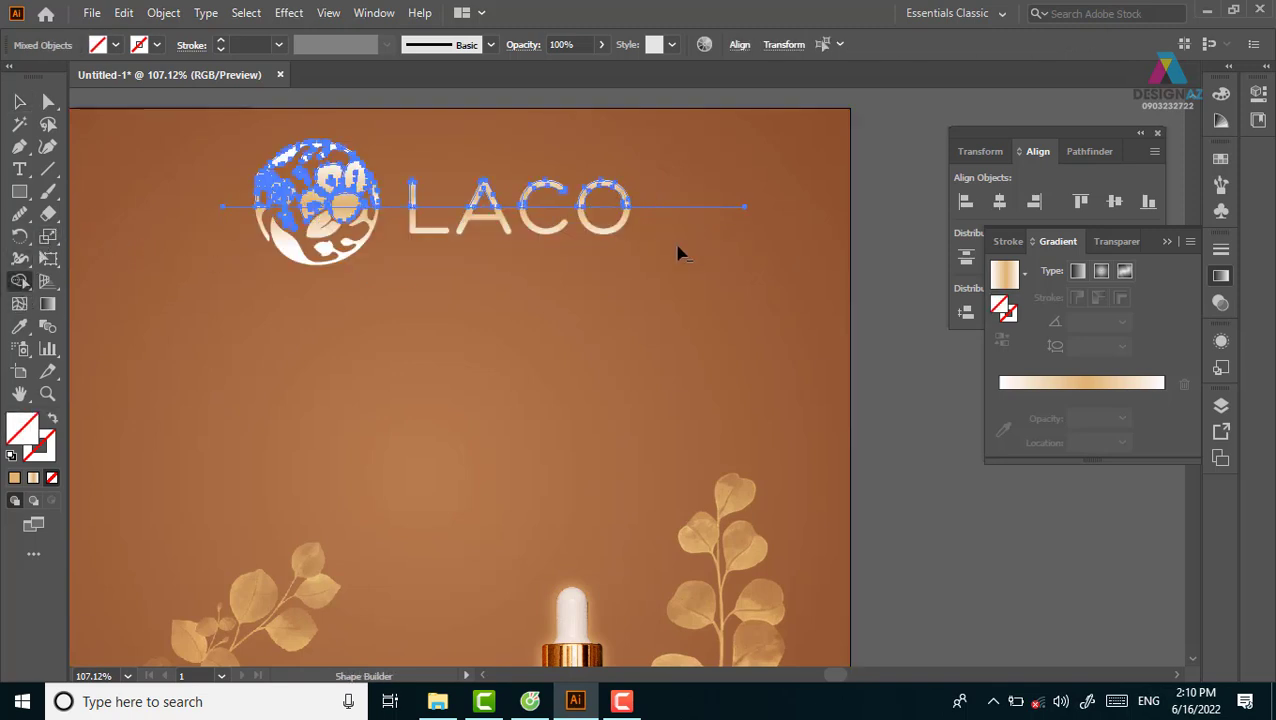
{"action": "left_click_drag", "start_coordinate": [364, 219], "coordinate": [237, 225]}
{"action": "key", "text": "v"}
{"action": "left_click", "coordinate": [883, 293]}
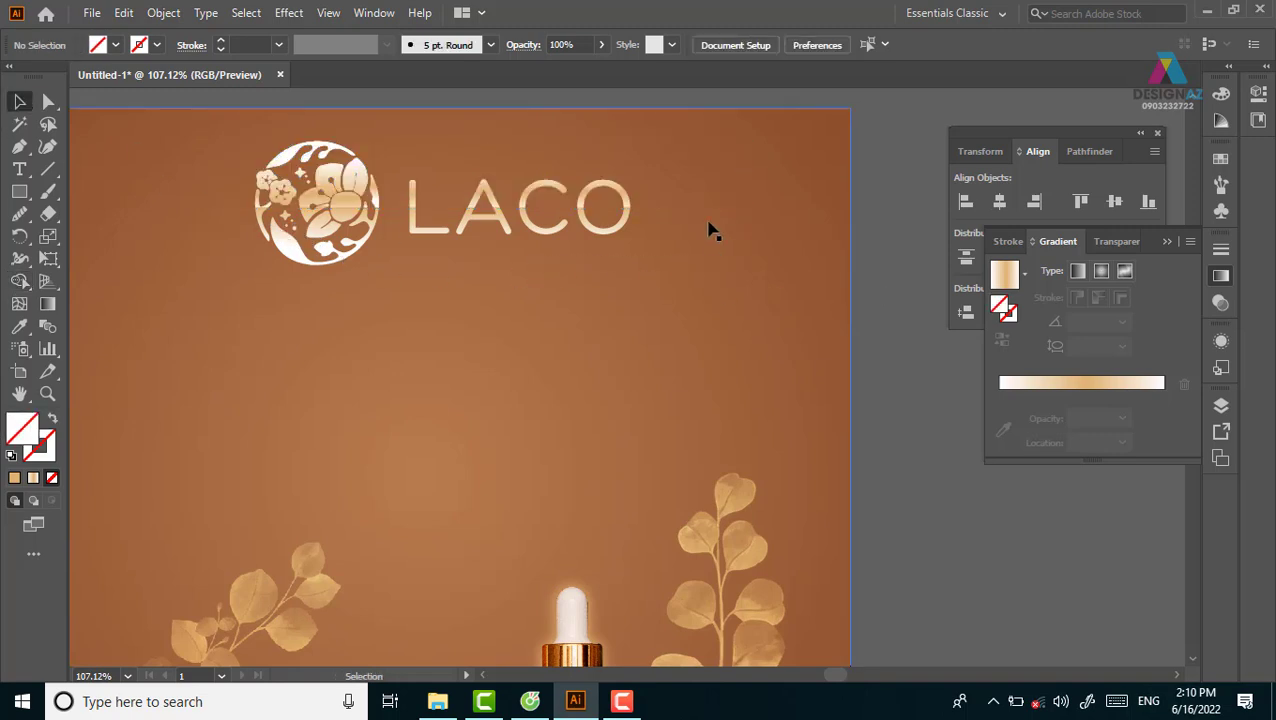
{"action": "left_click_drag", "start_coordinate": [709, 213], "coordinate": [712, 350]}
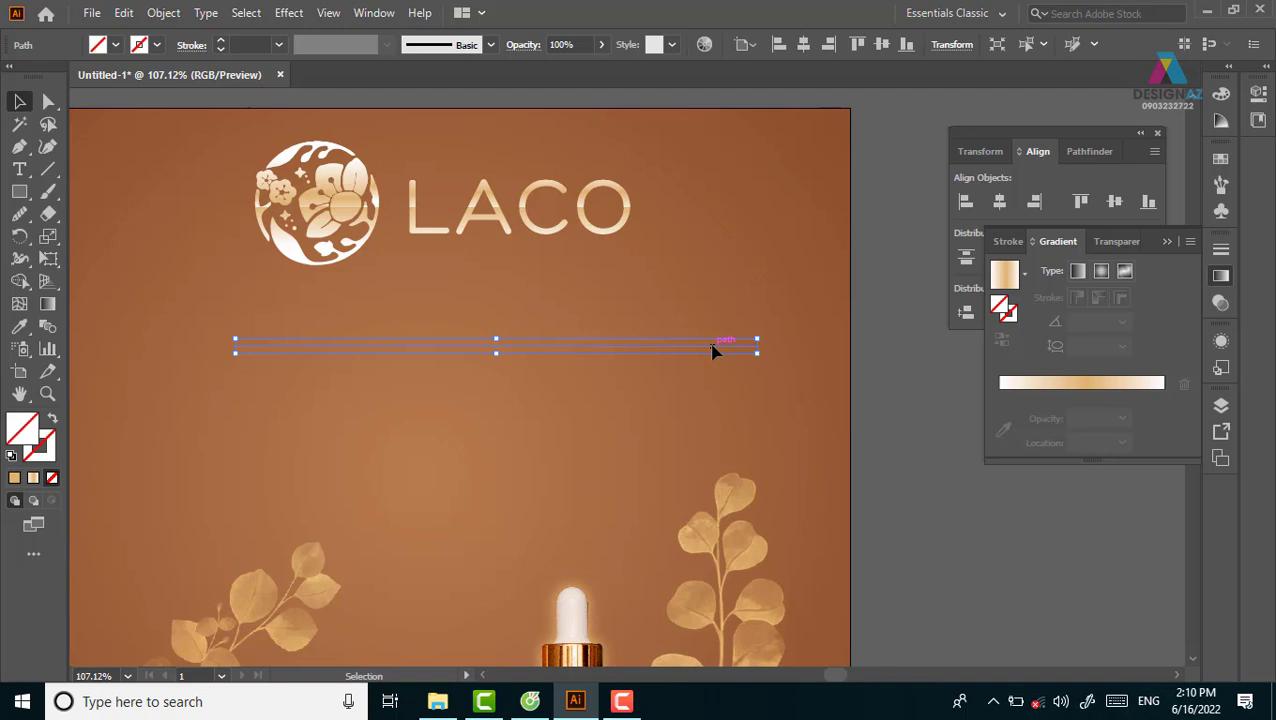
{"action": "key", "text": "ctrl+shift+a"}
{"action": "key", "text": "ctrl+equal"}
{"action": "key", "text": "ctrl+equal"}
Step: Apply an Inner Glow (Screen, 75%, Edge) to the emblem and LACO lettering group
{"action": "left_click_drag", "start_coordinate": [512, 327], "coordinate": [428, 466]}
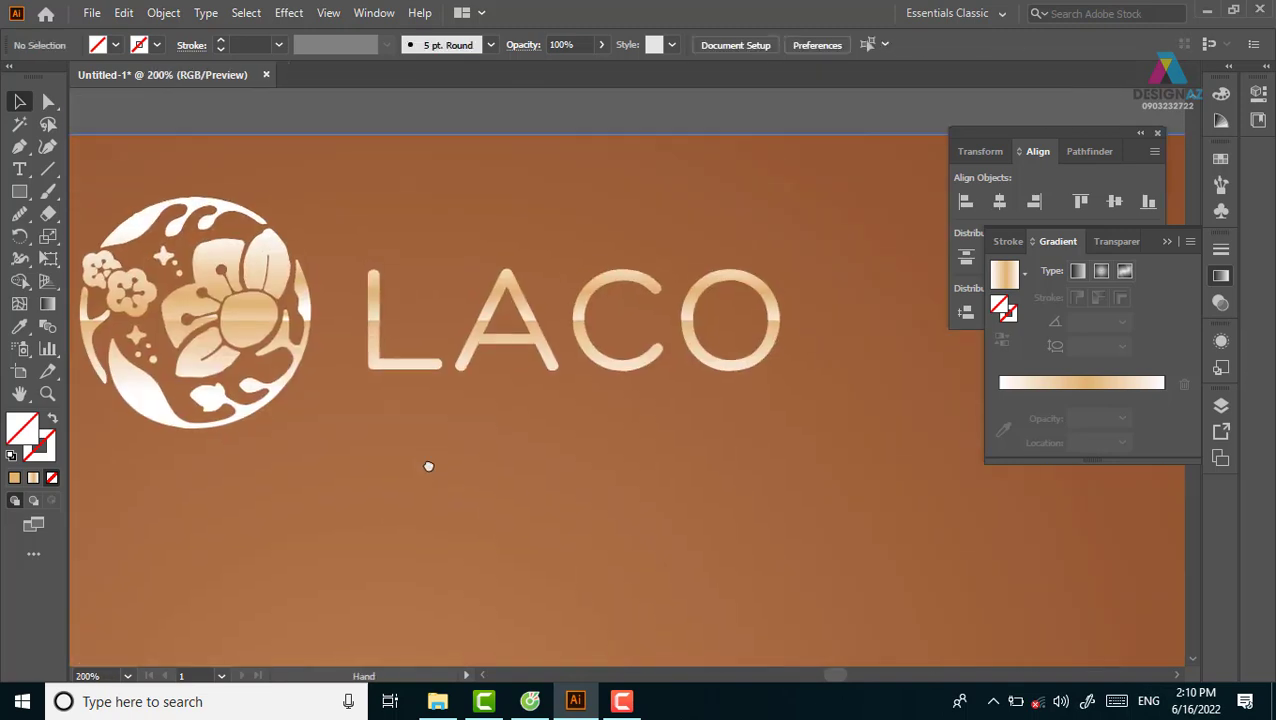
{"action": "left_click_drag", "start_coordinate": [297, 442], "coordinate": [422, 418]}
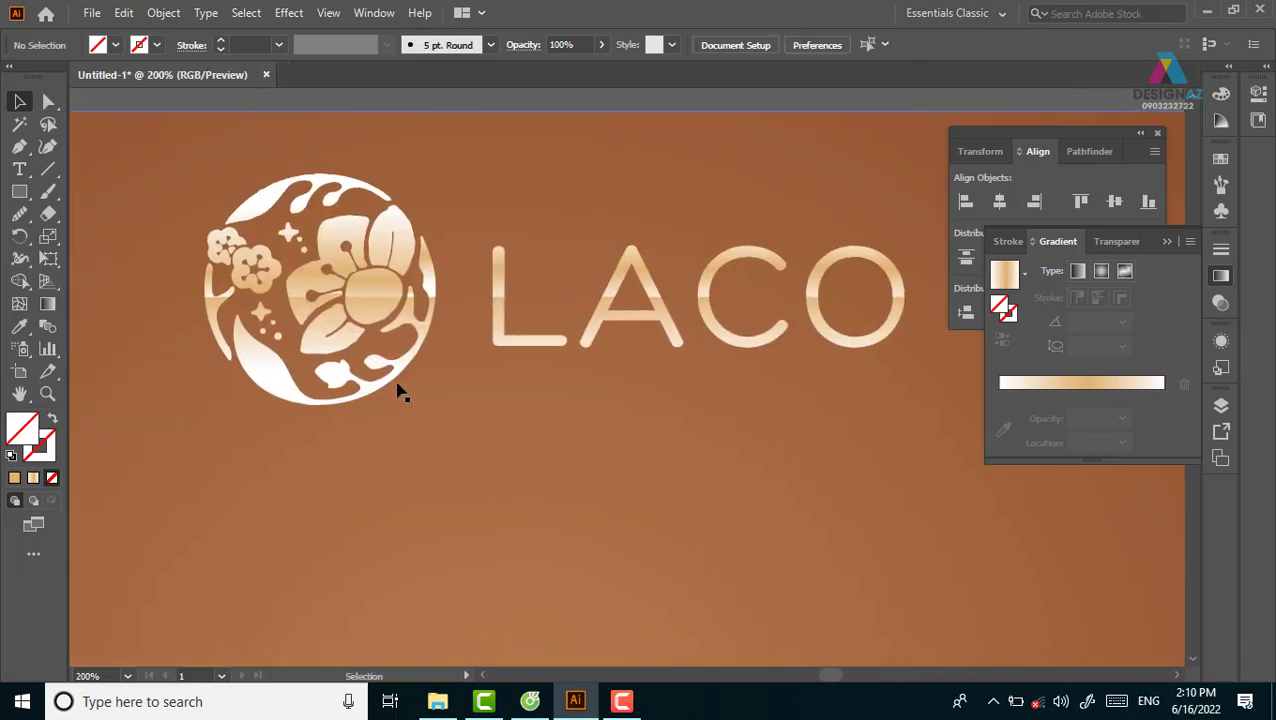
{"action": "left_click", "coordinate": [395, 386]}
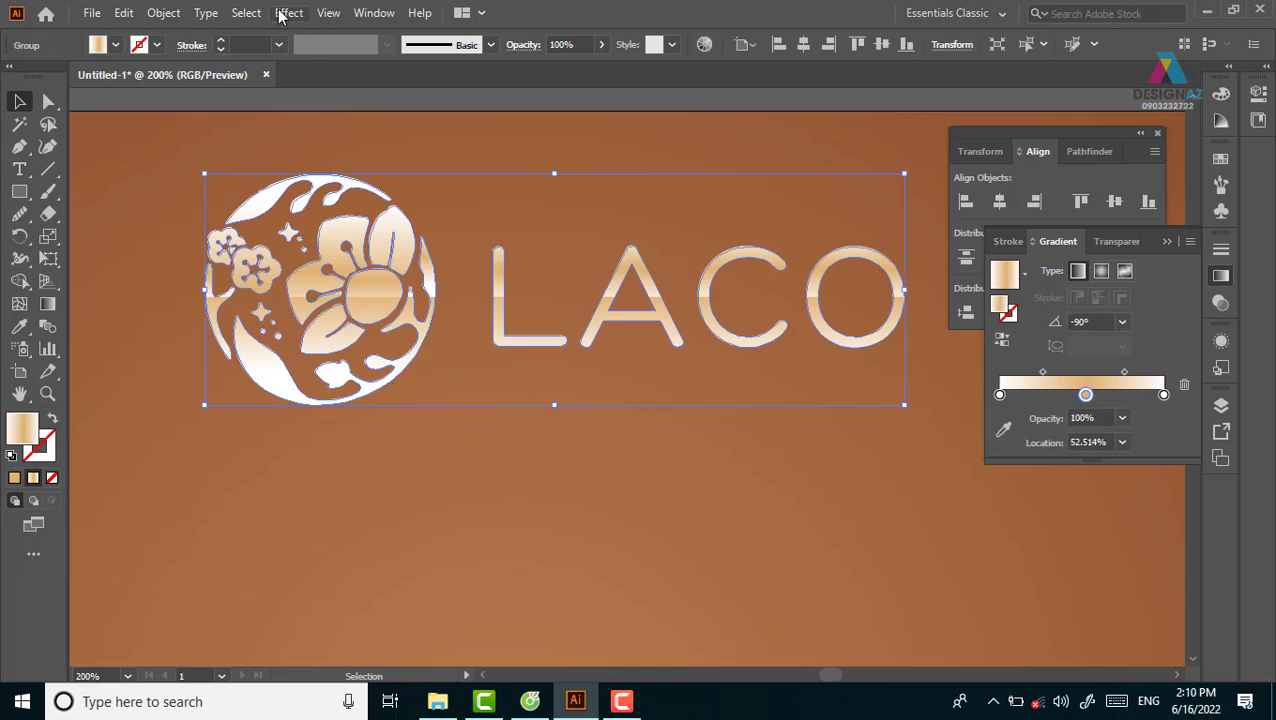
{"action": "left_click", "coordinate": [288, 13]}
{"action": "mouse_move", "coordinate": [314, 225]}
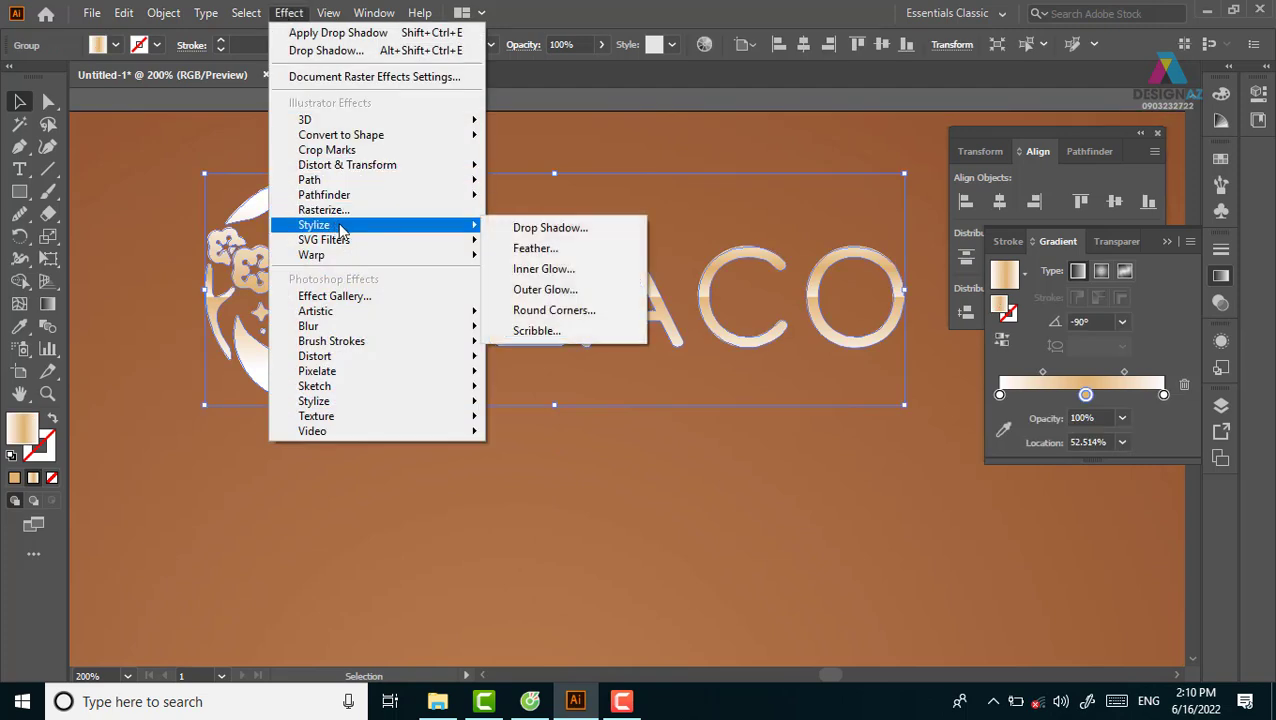
{"action": "left_click", "coordinate": [591, 270]}
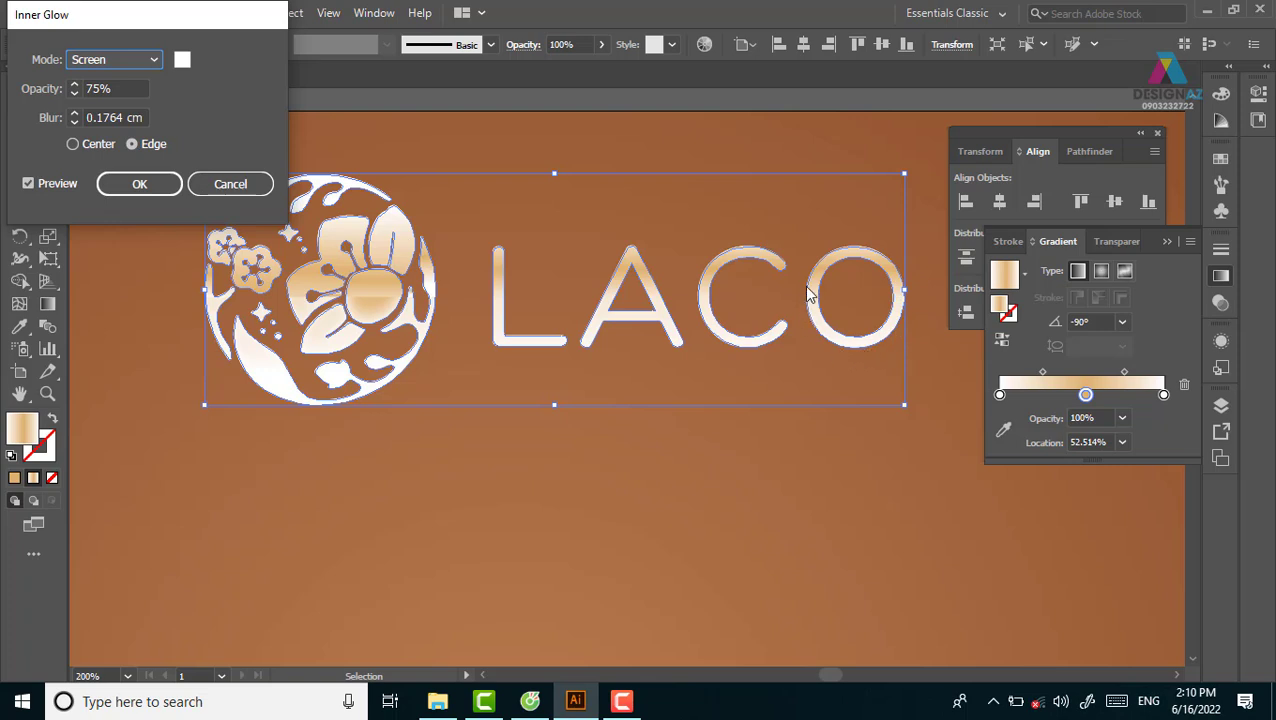
{"action": "left_click", "coordinate": [157, 183]}
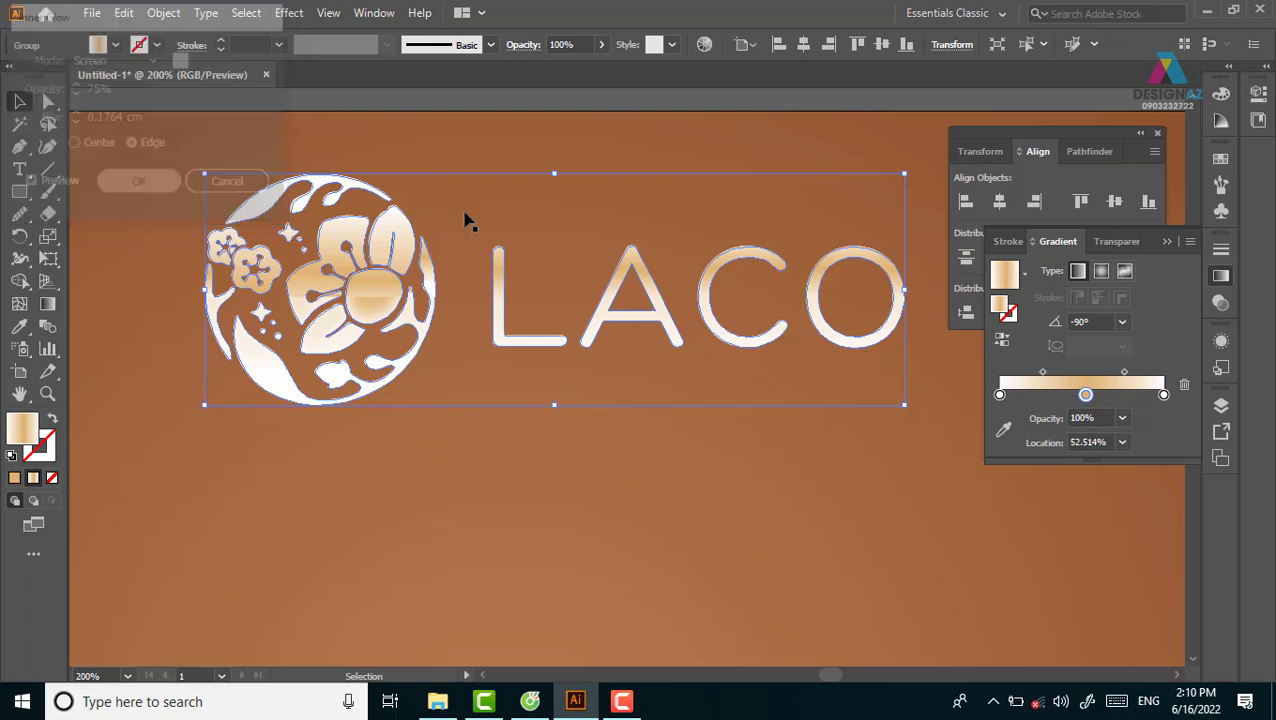
{"action": "left_click", "coordinate": [752, 104]}
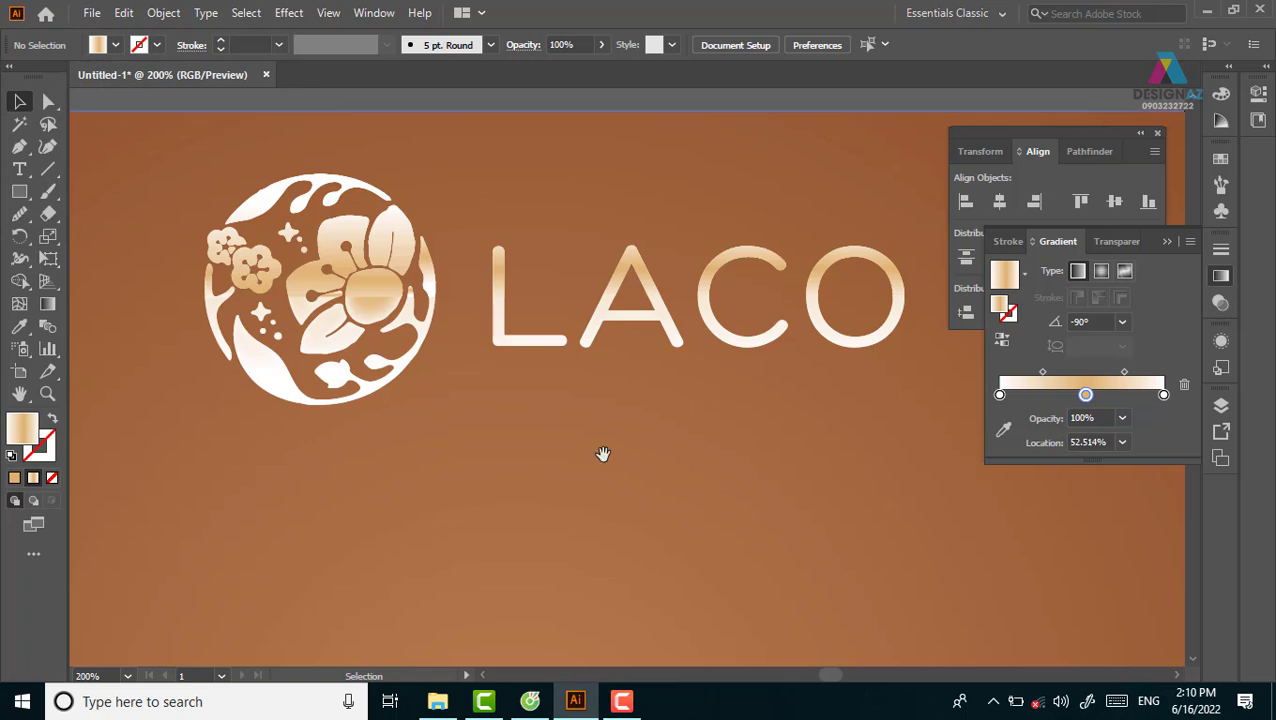
{"action": "left_click_drag", "start_coordinate": [601, 453], "coordinate": [551, 398]}
{"action": "key", "text": "ctrl+minus"}
{"action": "key", "text": "ctrl+minus"}
{"action": "key", "text": "ctrl+minus"}
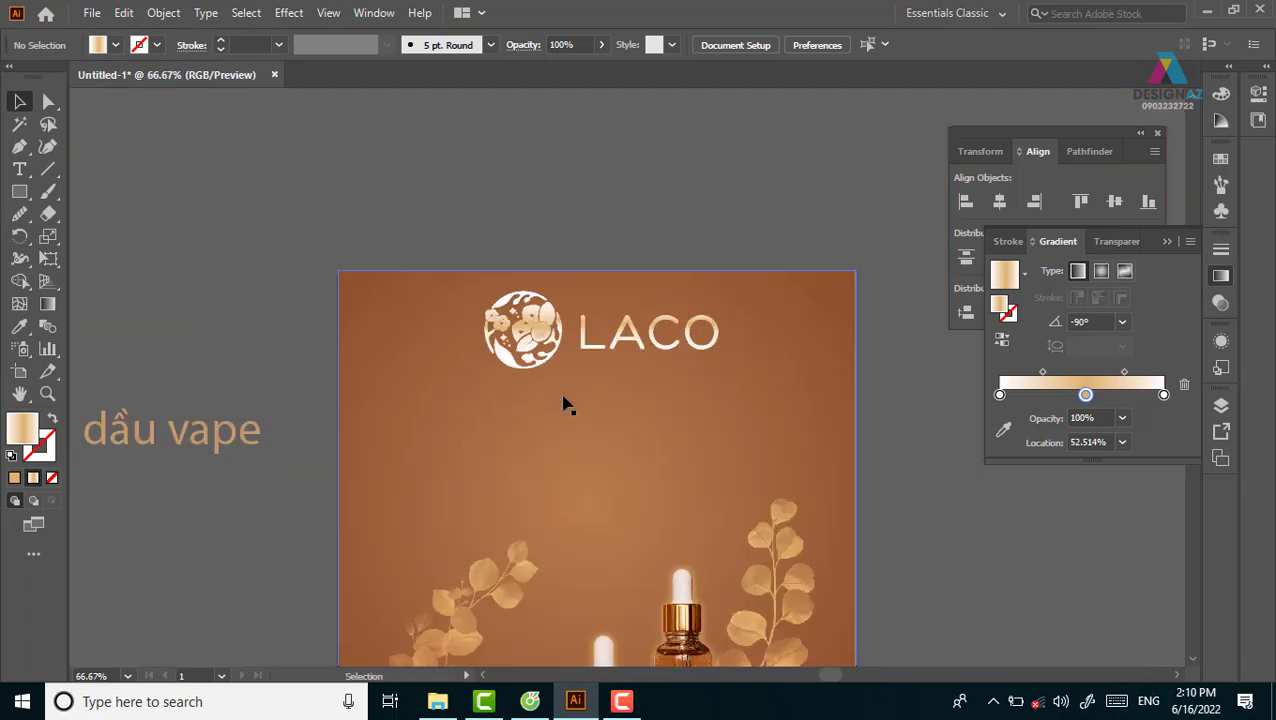
Step: Add a Drop Shadow to the LACO logo with Multiply blend mode
{"action": "left_click", "coordinate": [758, 420]}
{"action": "key", "text": "ctrl+z"}
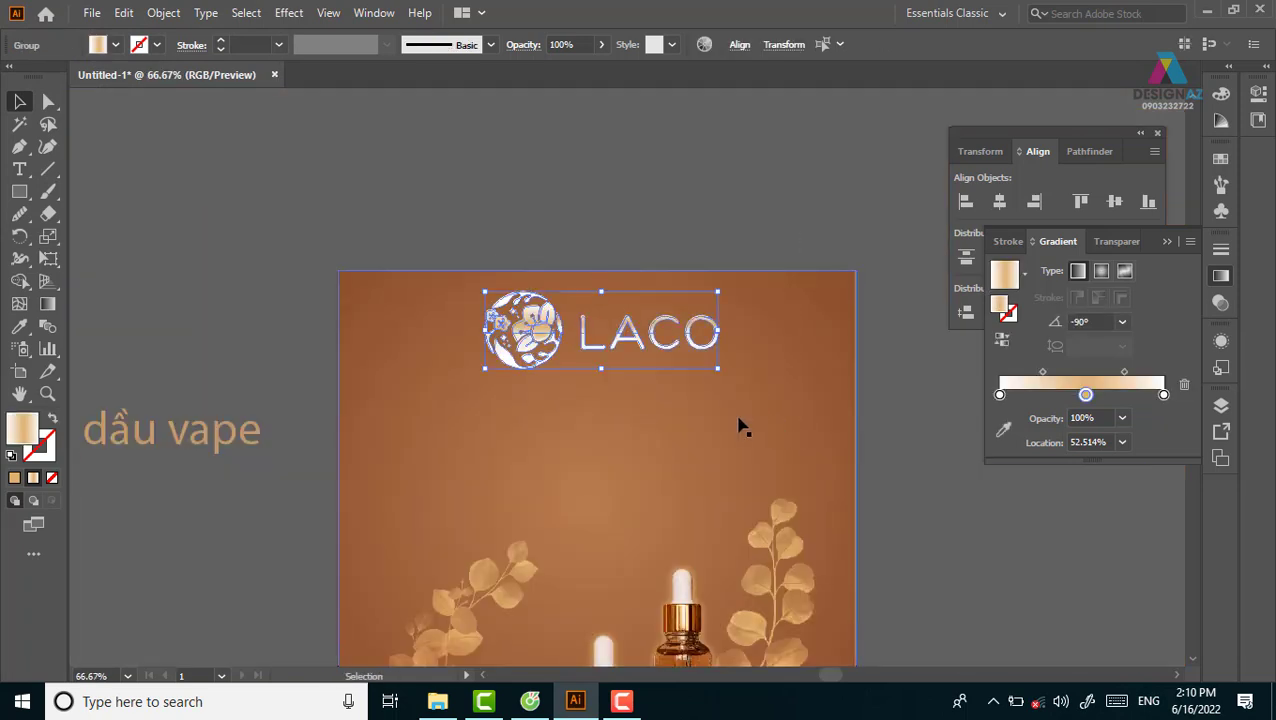
{"action": "left_click_drag", "start_coordinate": [713, 443], "coordinate": [684, 411]}
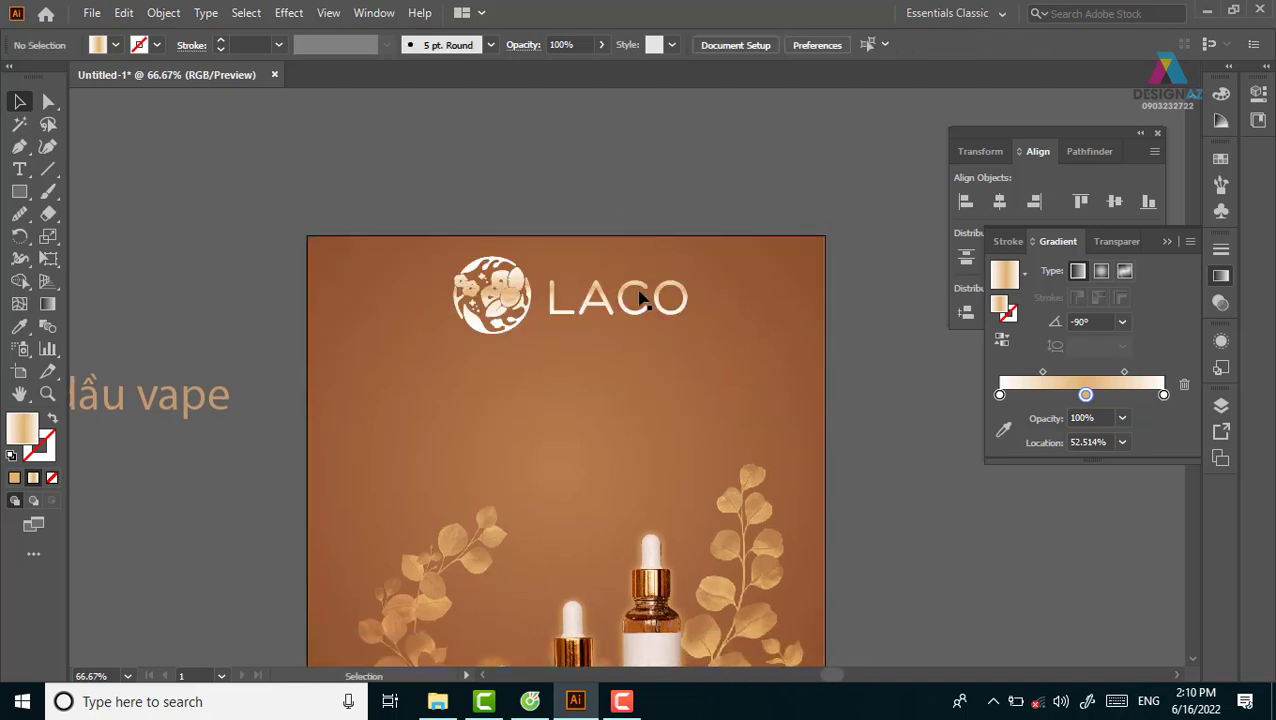
{"action": "left_click", "coordinate": [288, 12]}
{"action": "mouse_move", "coordinate": [313, 224]}
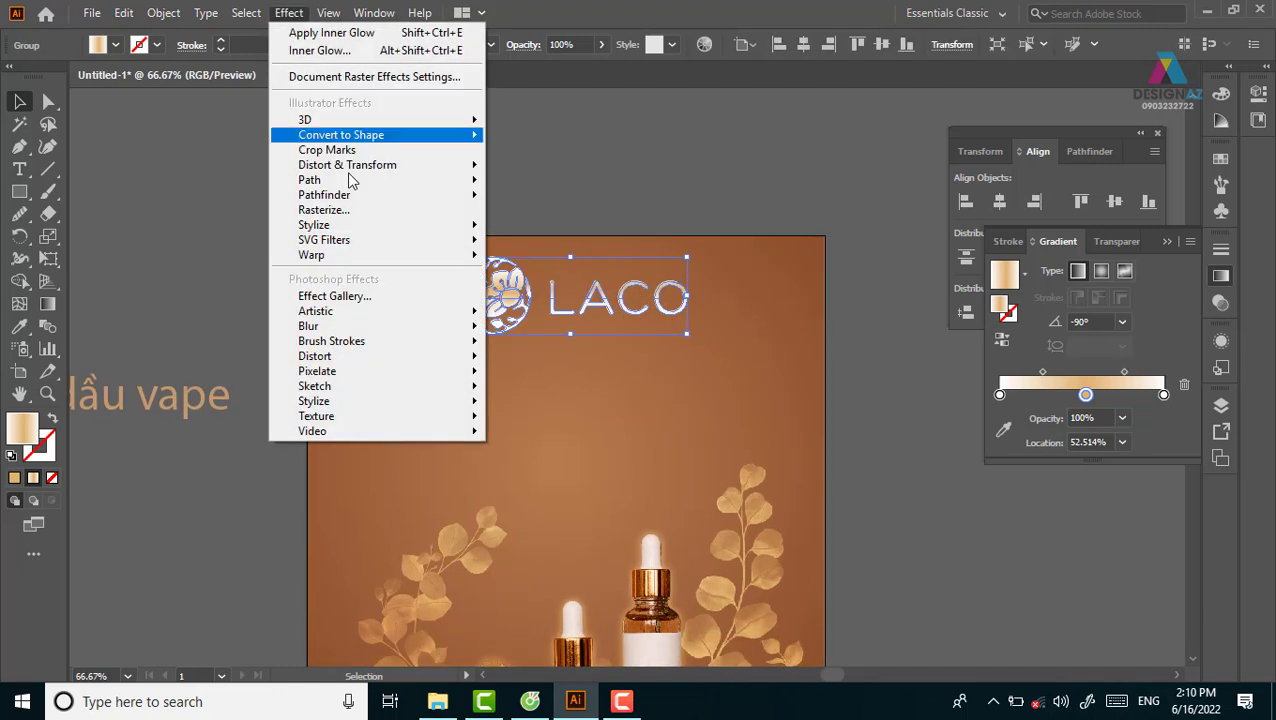
{"action": "left_click", "coordinate": [560, 228]}
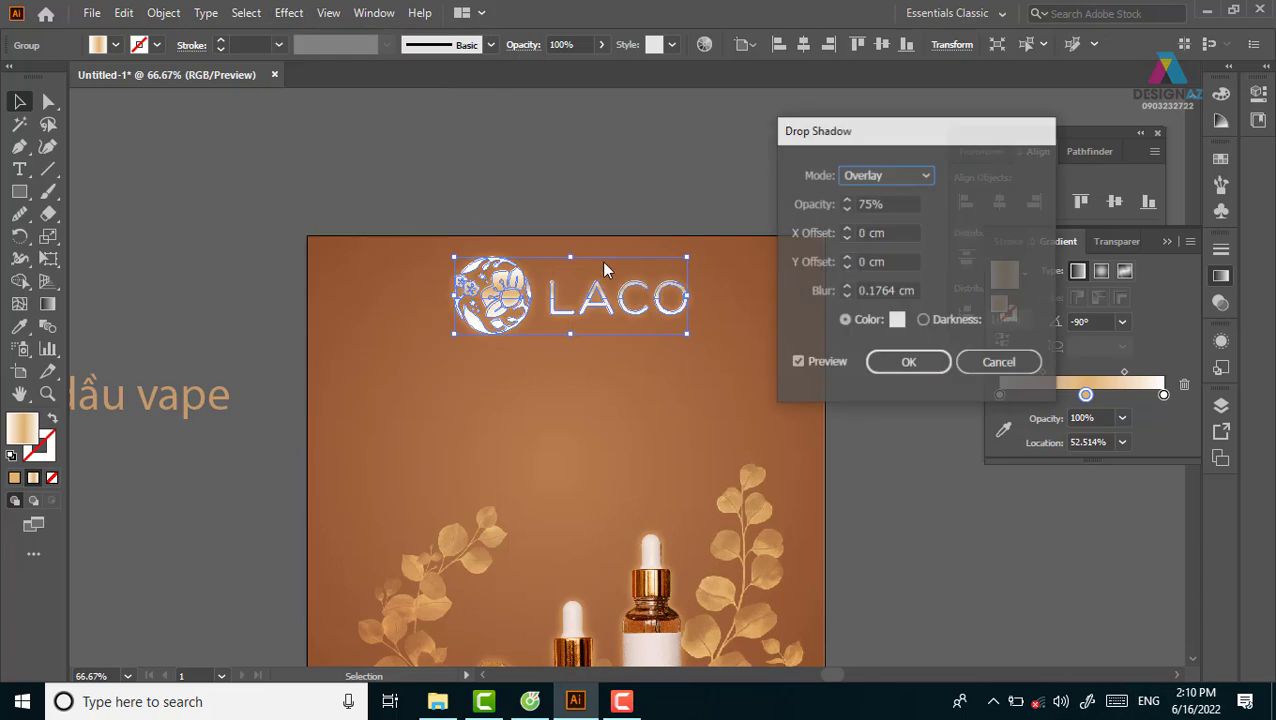
{"action": "left_click", "coordinate": [910, 183]}
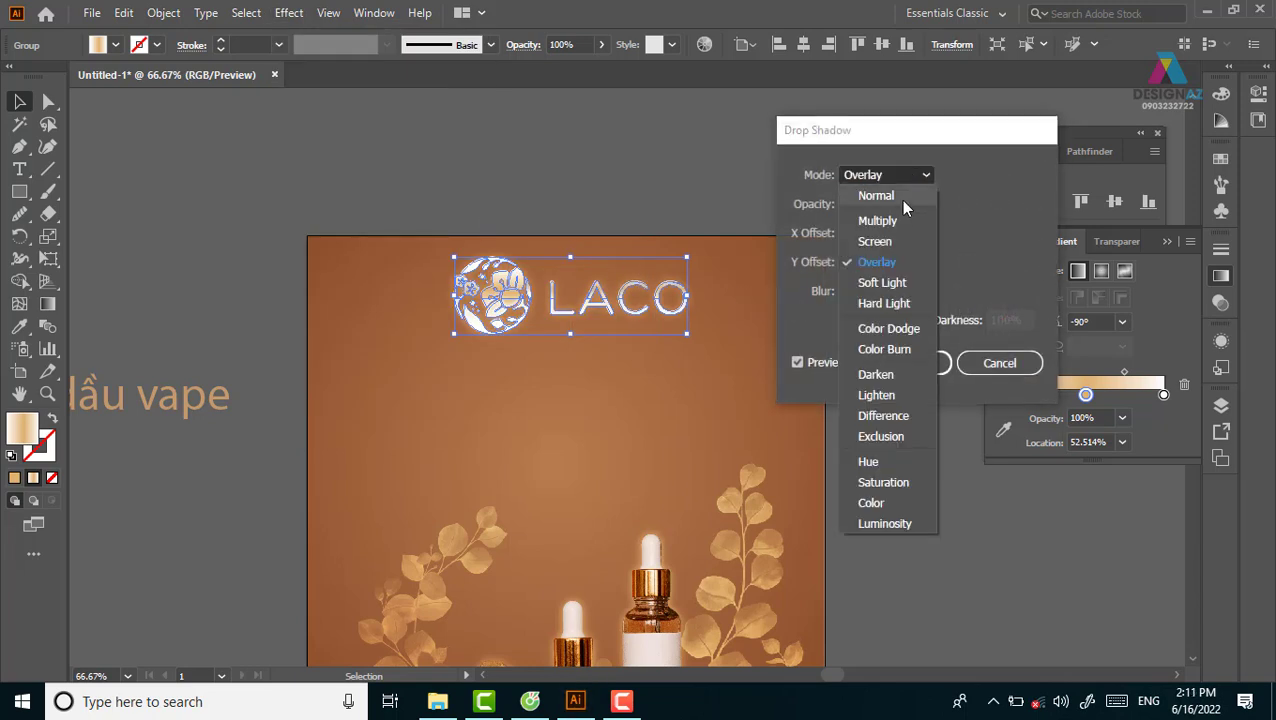
{"action": "left_click", "coordinate": [898, 217]}
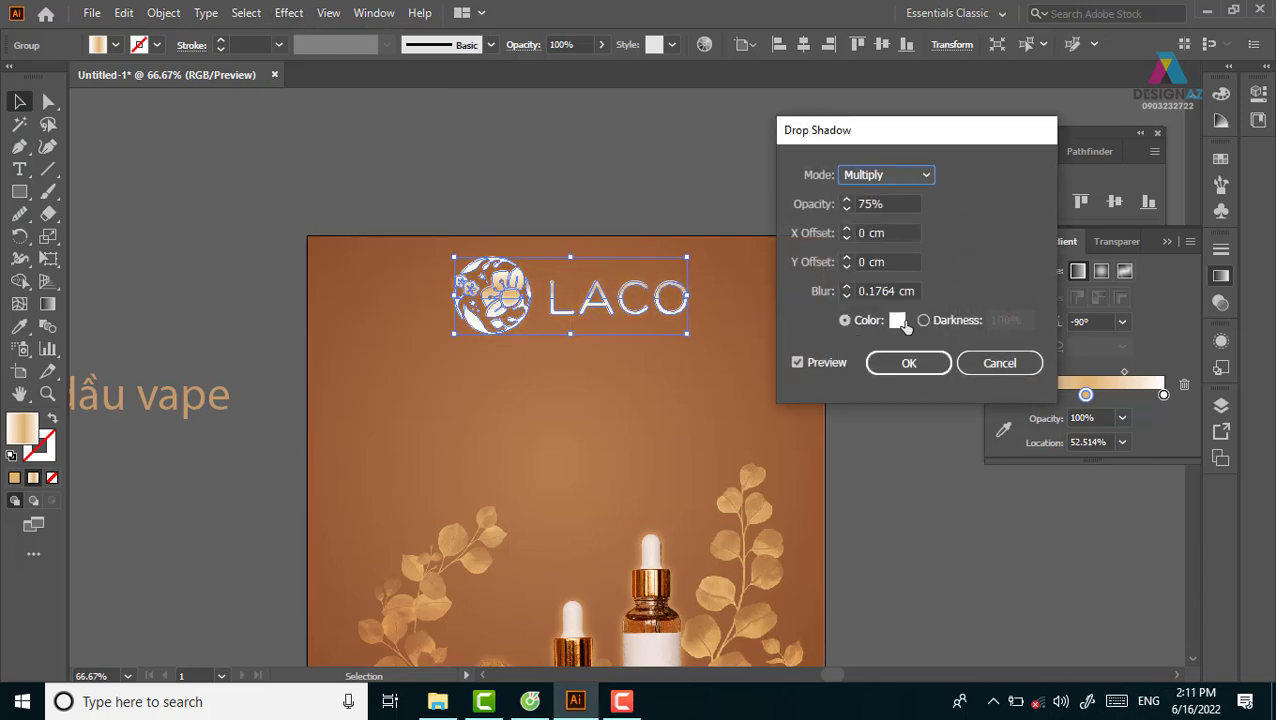
Step: Set the shadow colour to salmon E29D7F with 100% opacity and apply it
{"action": "left_click", "coordinate": [897, 320]}
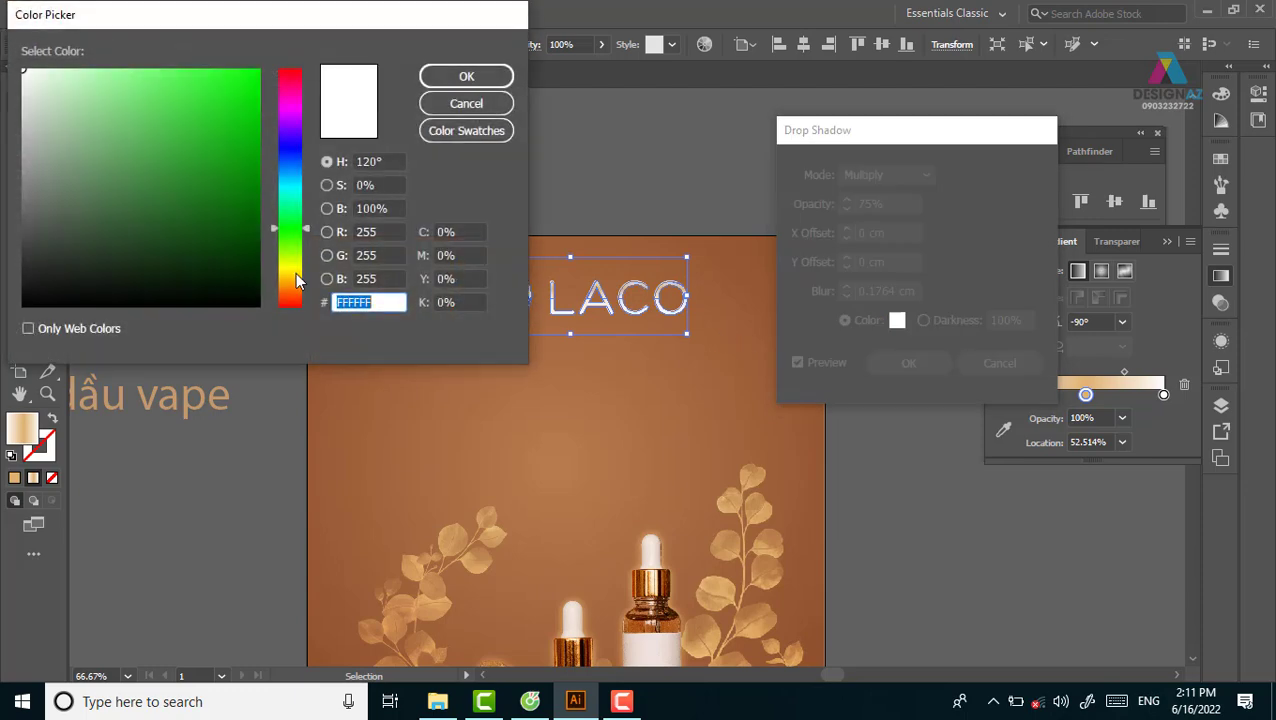
{"action": "left_click_drag", "start_coordinate": [297, 281], "coordinate": [290, 297]}
{"action": "left_click", "coordinate": [128, 103]}
{"action": "left_click_drag", "start_coordinate": [128, 103], "coordinate": [126, 95]}
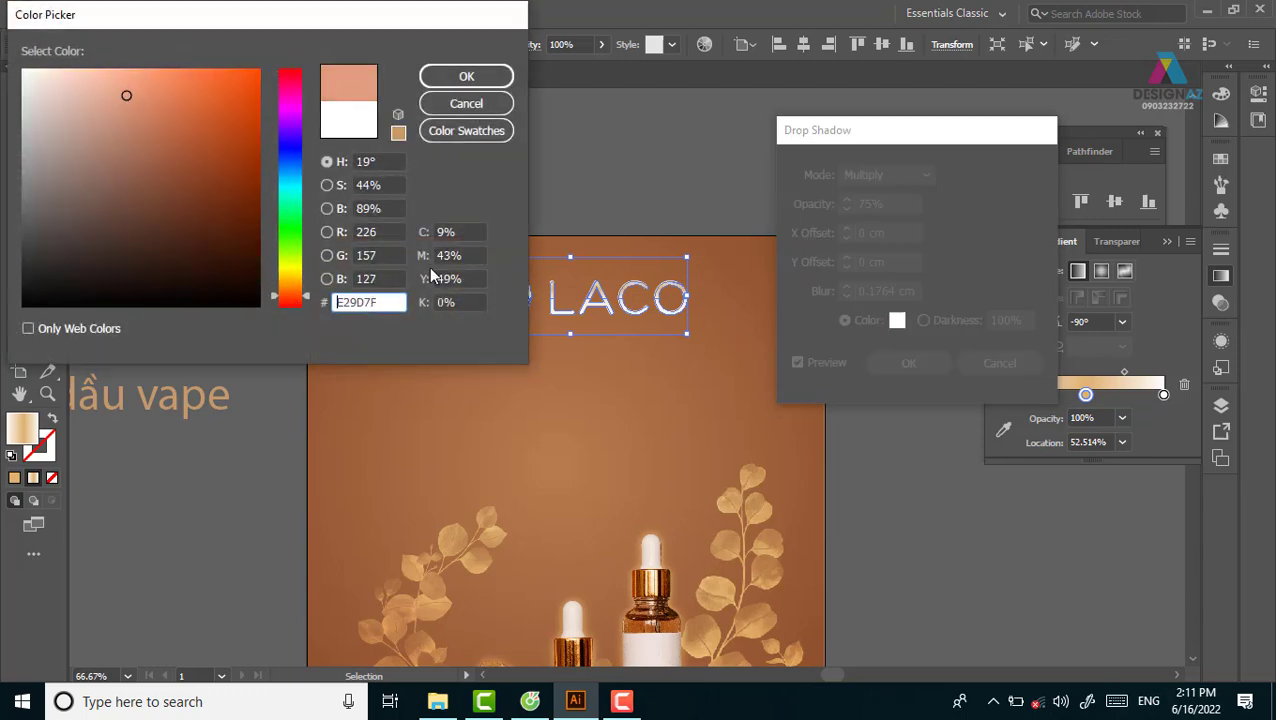
{"action": "left_click", "coordinate": [474, 82]}
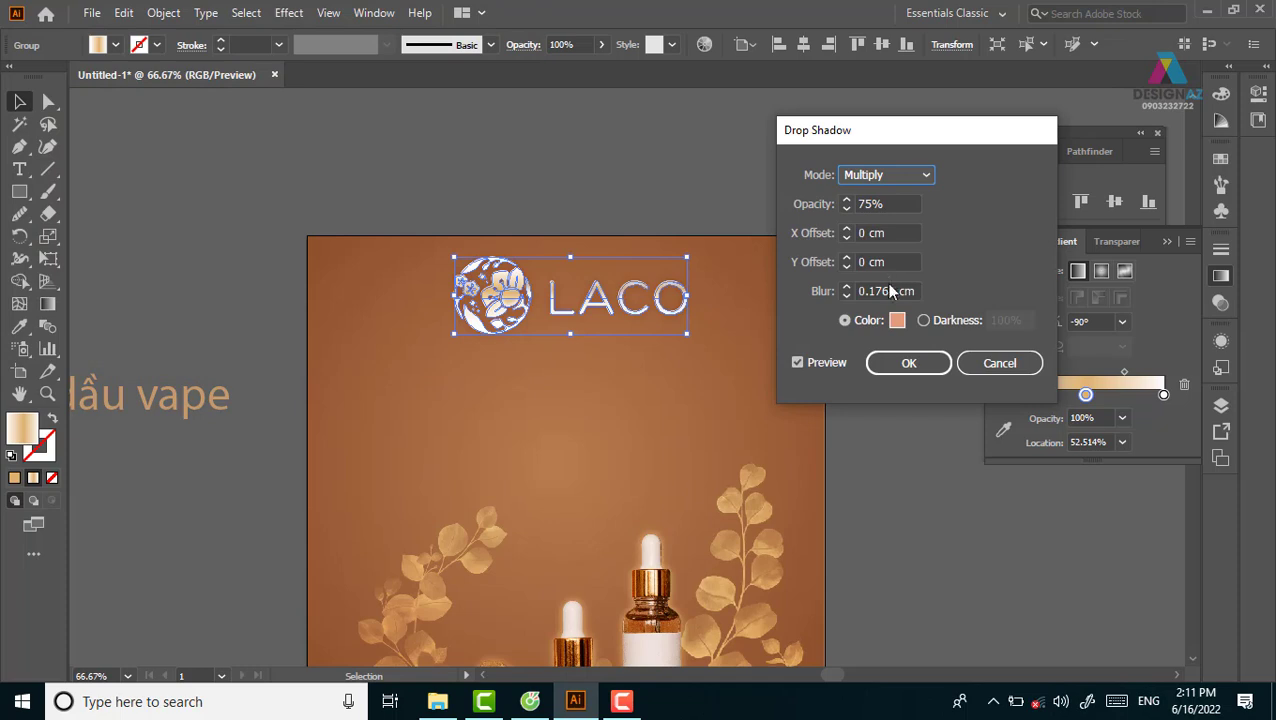
{"action": "key", "text": "Tab"}
{"action": "type", "text": "1"}
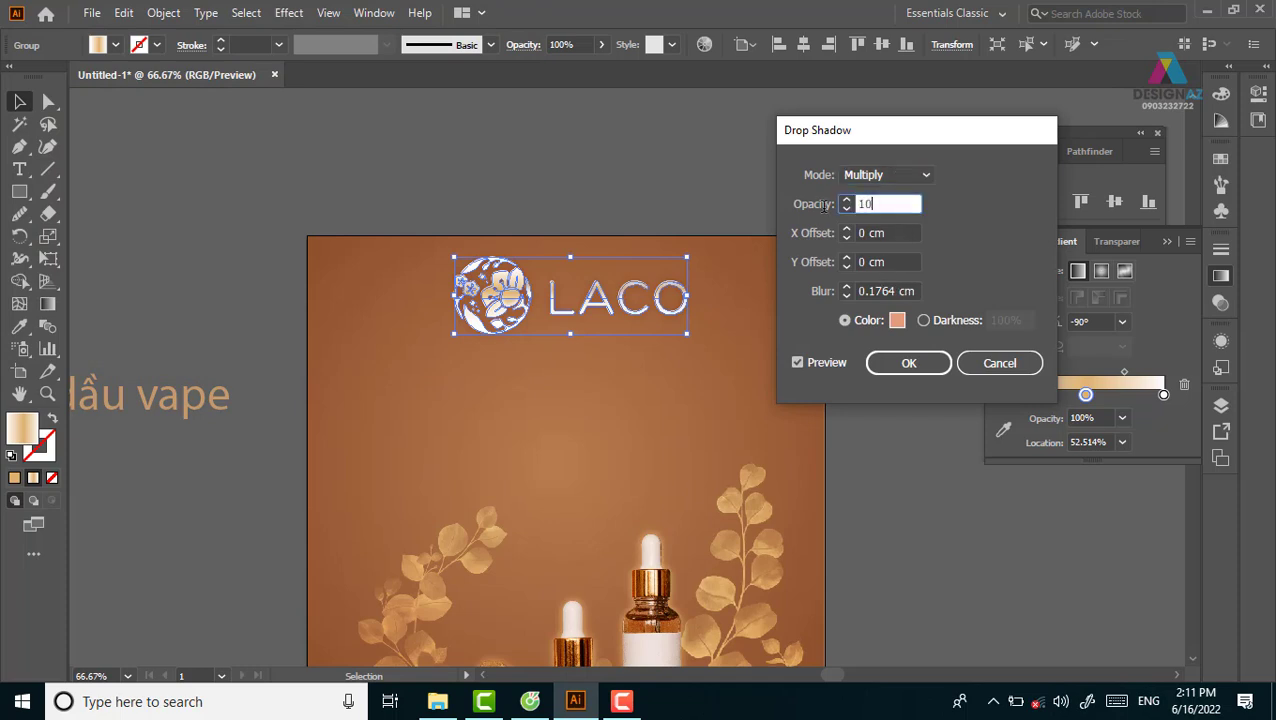
{"action": "type", "text": "0%"}
{"action": "left_click", "coordinate": [904, 232]}
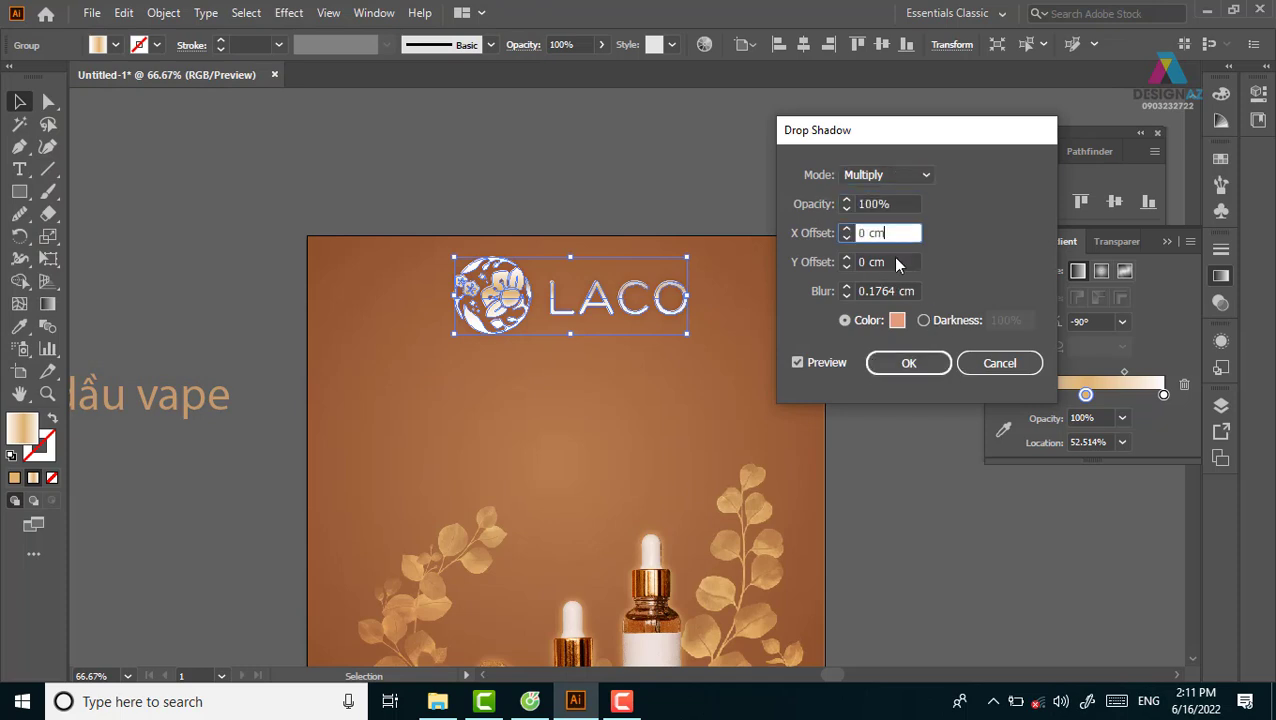
{"action": "left_click", "coordinate": [880, 364]}
{"action": "left_click", "coordinate": [718, 179]}
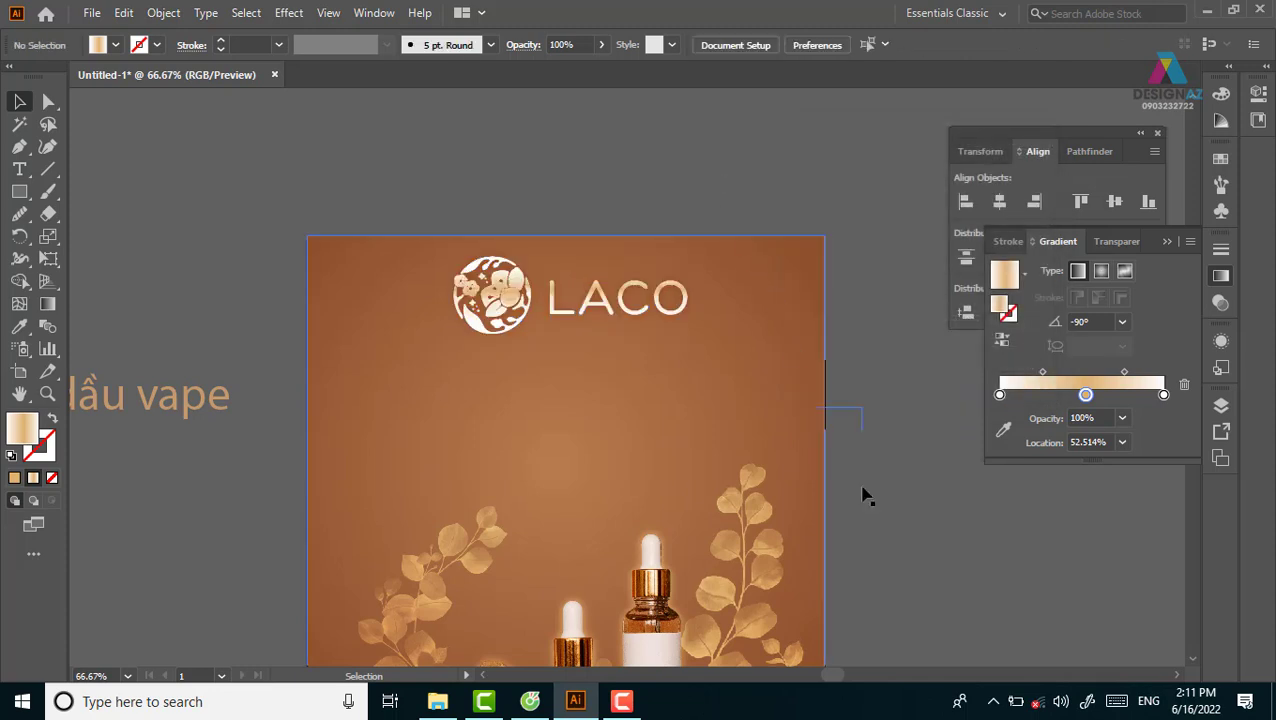
{"action": "left_click_drag", "start_coordinate": [863, 492], "coordinate": [870, 399]}
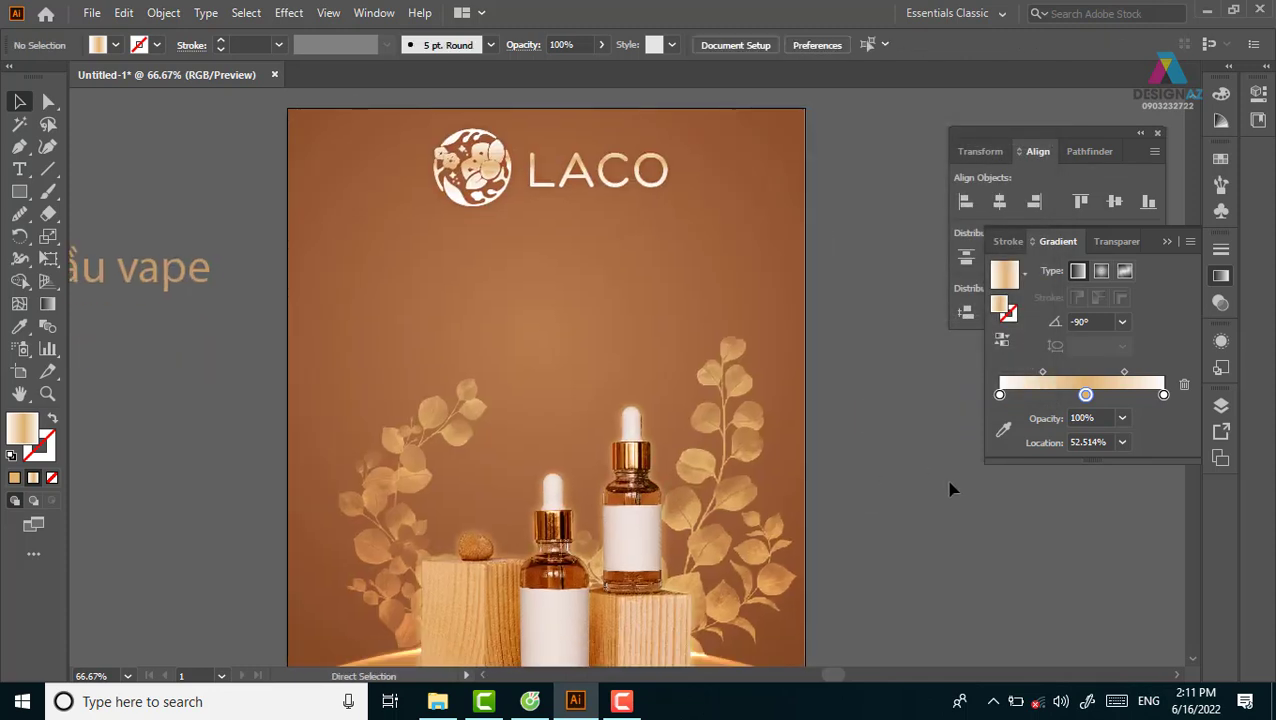
{"action": "key", "text": "ctrl+minus"}
{"action": "left_click_drag", "start_coordinate": [226, 329], "coordinate": [272, 380]}
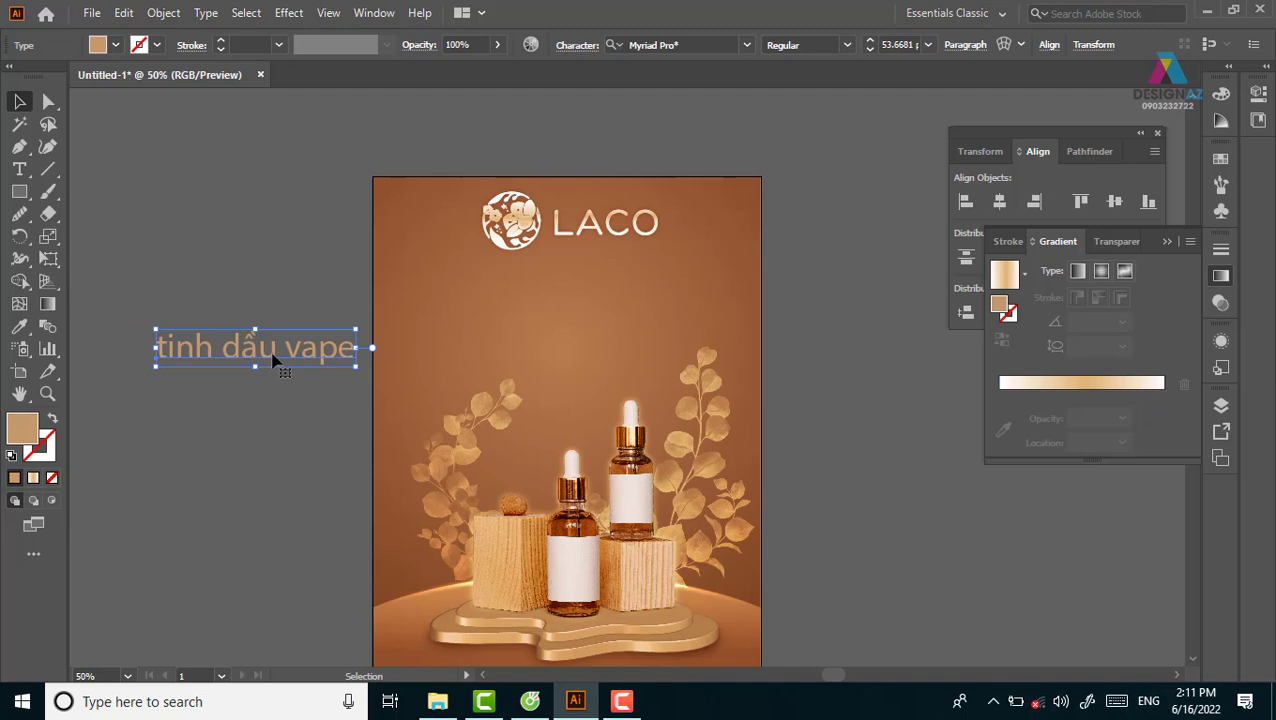
{"action": "key", "text": "t"}
{"action": "left_click_drag", "start_coordinate": [161, 342], "coordinate": [284, 342]}
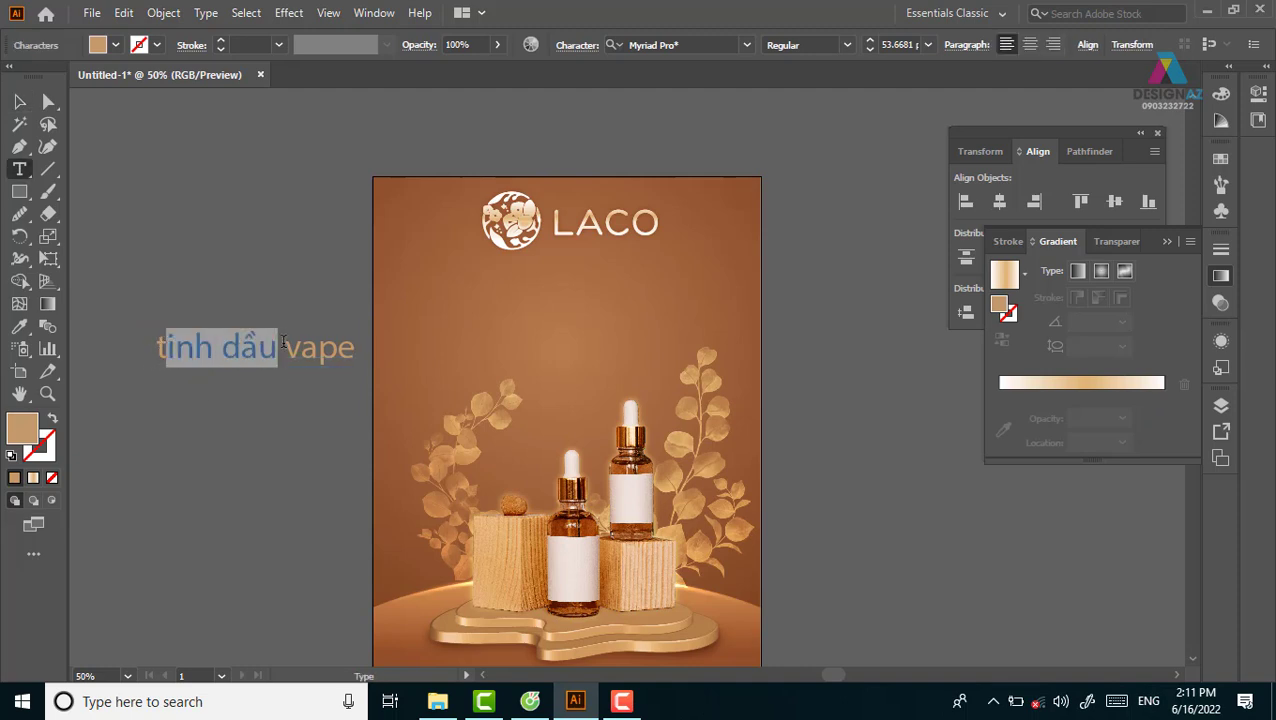
{"action": "left_click", "coordinate": [163, 356]}
Step: Delete 'tinh dầu' from the title line and retype it as a separate text object
{"action": "left_click_drag", "start_coordinate": [159, 344], "coordinate": [280, 346]}
{"action": "key", "text": "BackSpace"}
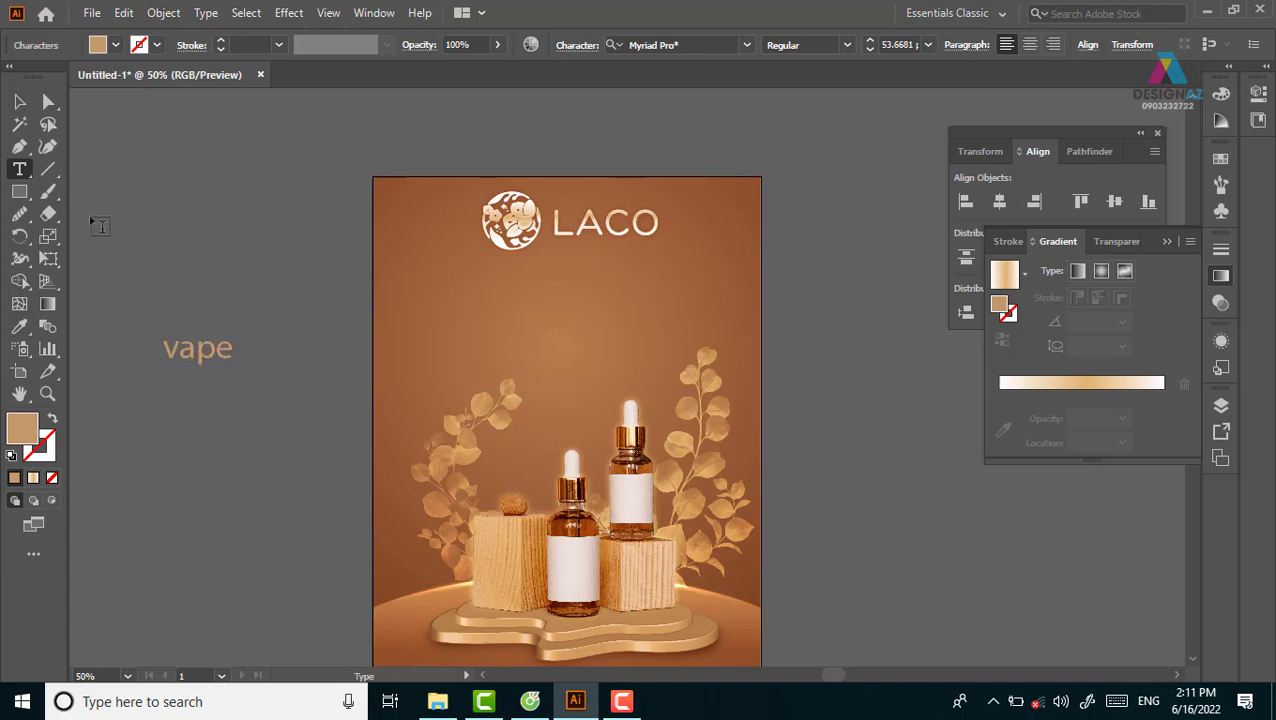
{"action": "left_click", "coordinate": [208, 240]}
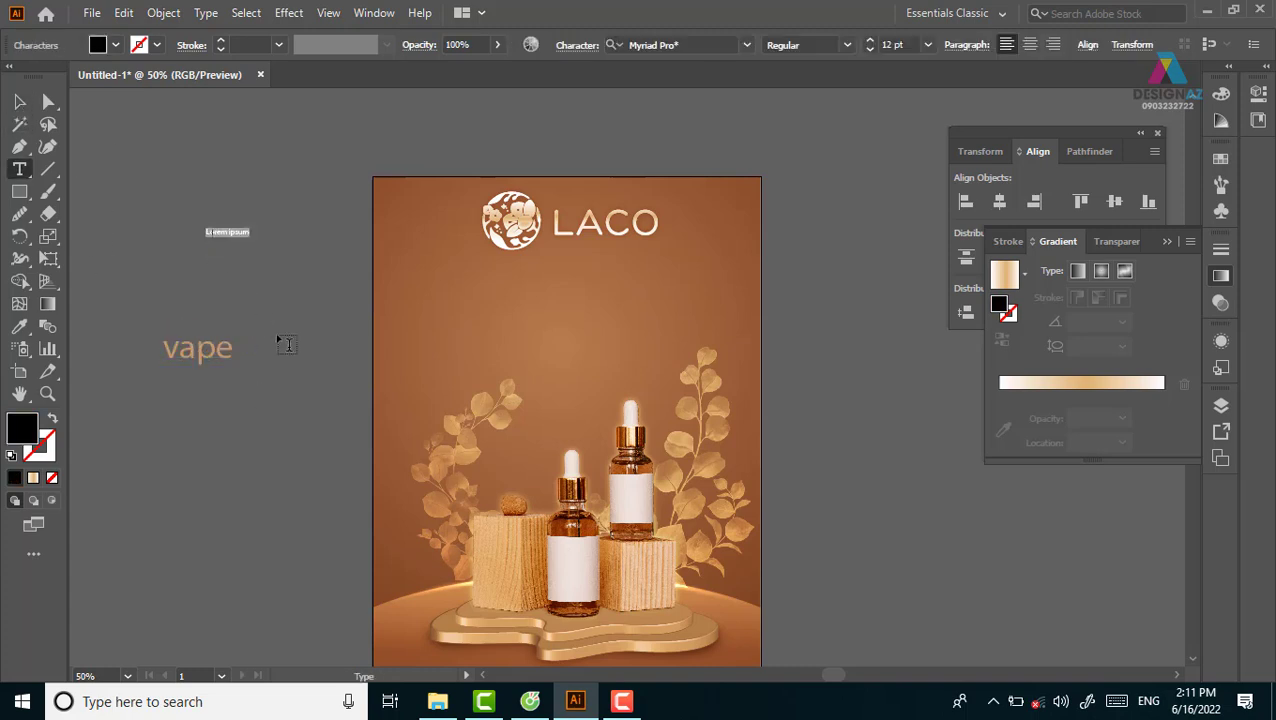
{"action": "type", "text": "tinh dầu"}
{"action": "key", "text": "Escape"}
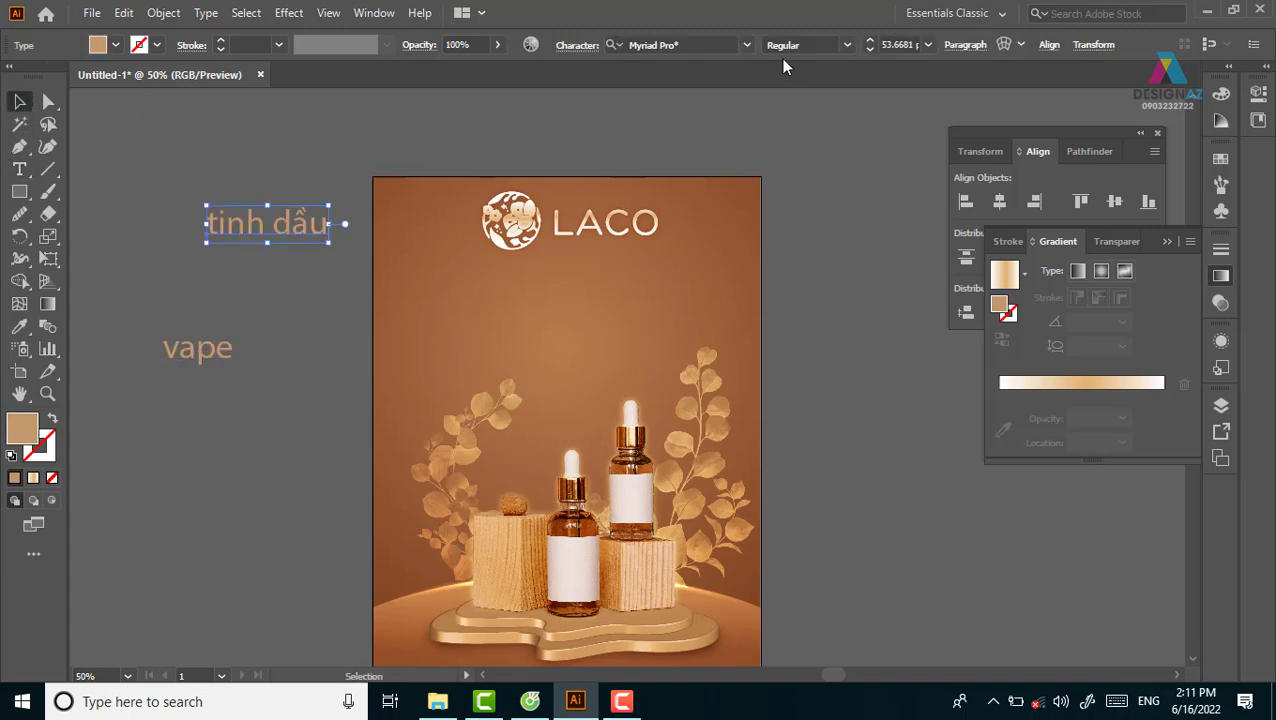
Step: Set 'tinh dầu' in Castilon Regular, enlarge it, and place it above 'vape'
{"action": "left_click", "coordinate": [746, 44]}
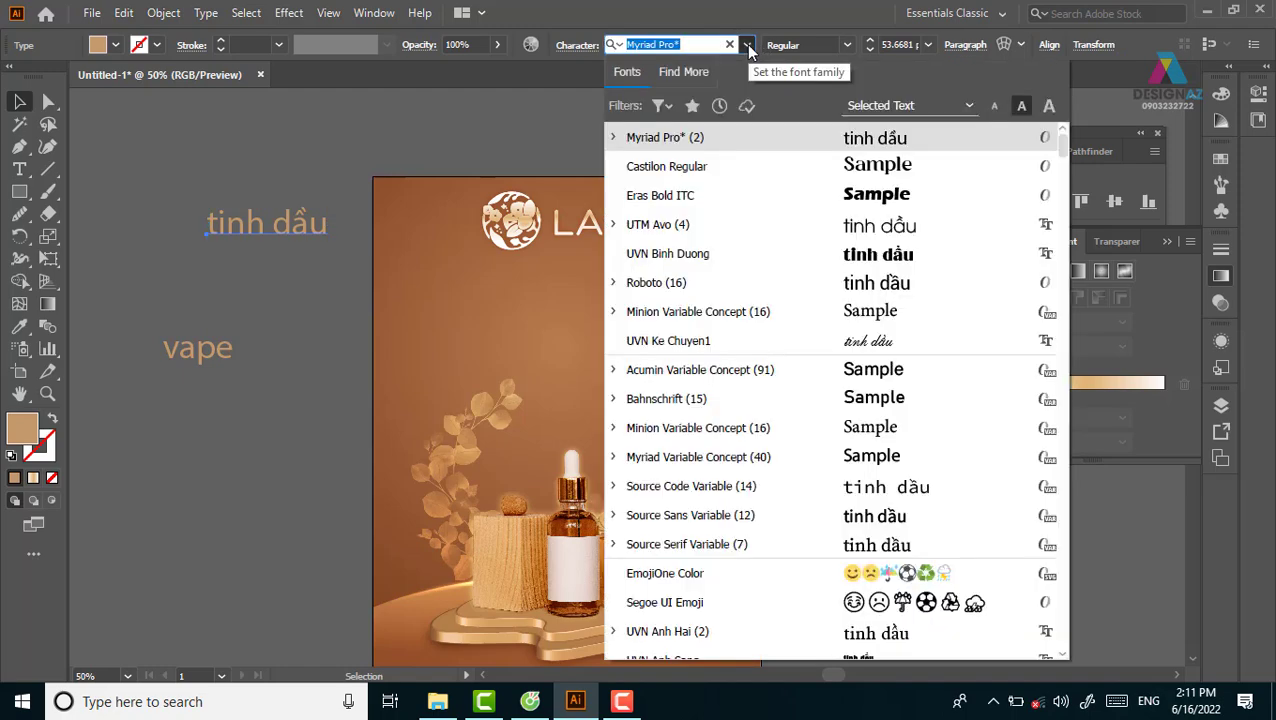
{"action": "left_click", "coordinate": [858, 176]}
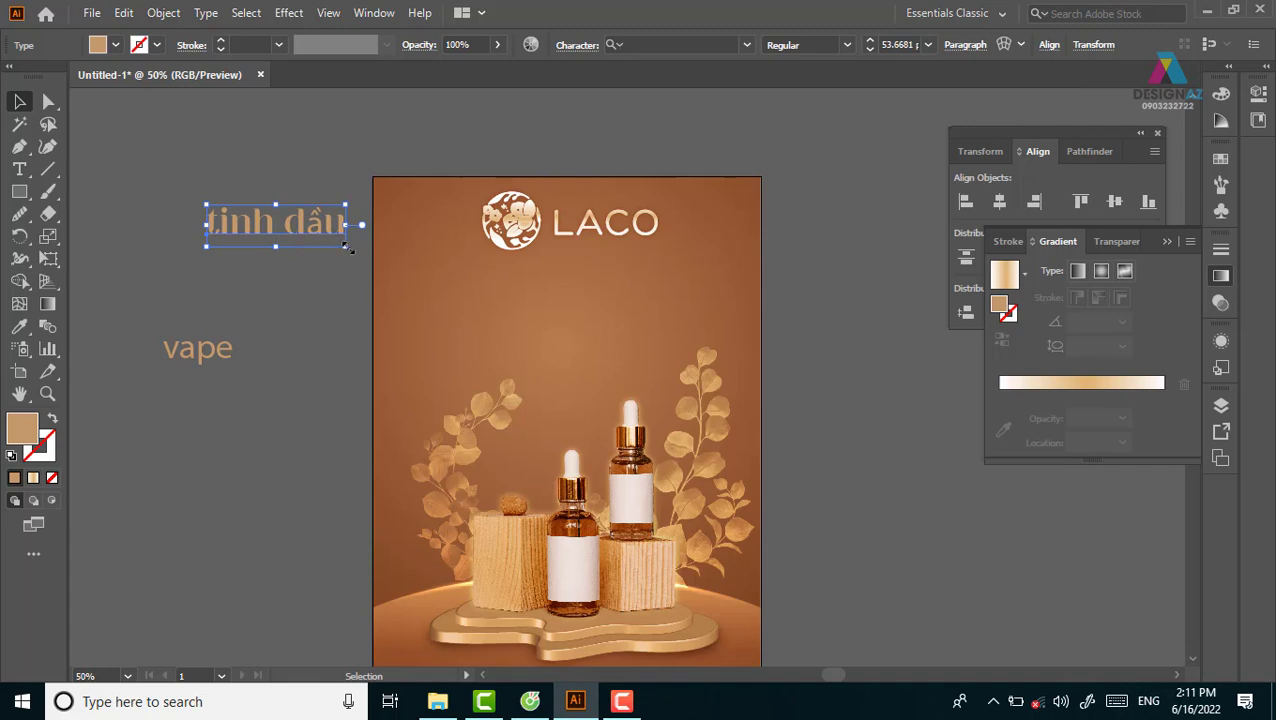
{"action": "left_click_drag", "start_coordinate": [345, 246], "coordinate": [573, 367]}
{"action": "left_click_drag", "start_coordinate": [399, 271], "coordinate": [276, 296]}
{"action": "left_click_drag", "start_coordinate": [319, 348], "coordinate": [563, 367]}
{"action": "left_click", "coordinate": [570, 300]}
Step: Replace the accented 'ầ' in the title with 'Da'
{"action": "key", "text": "t"}
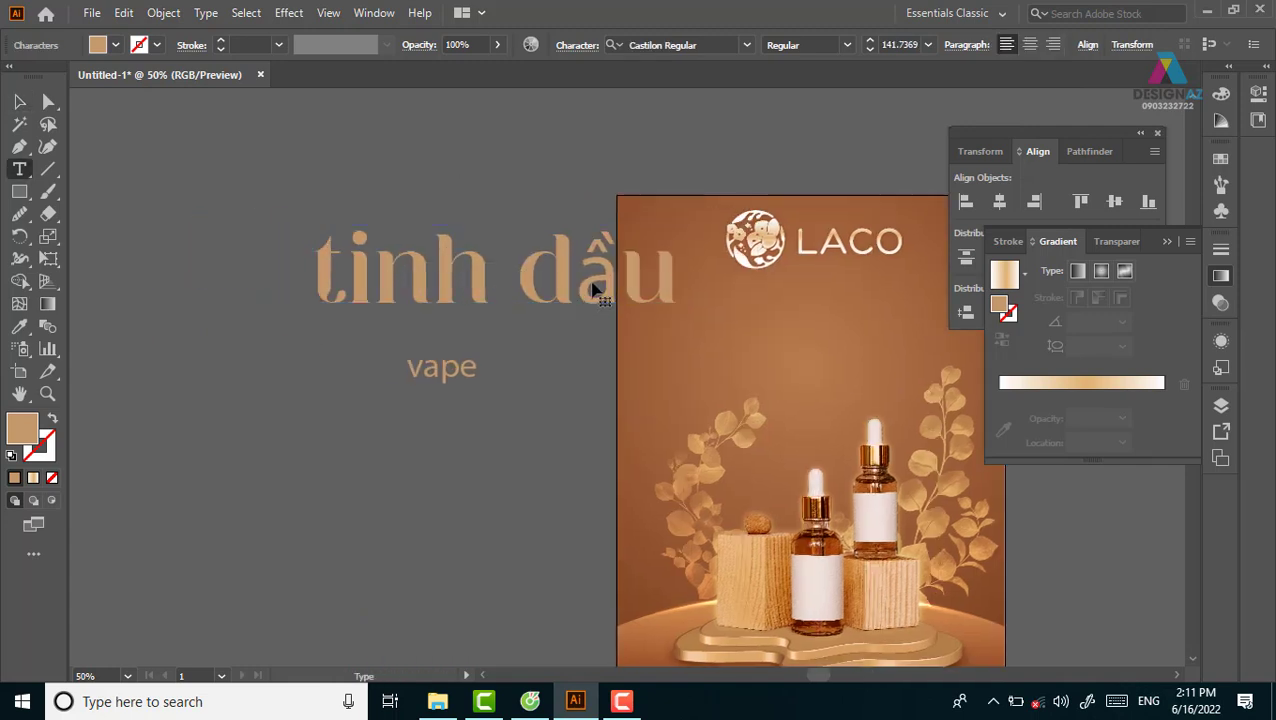
{"action": "triple_click", "coordinate": [594, 290]}
{"action": "left_click", "coordinate": [594, 290]}
{"action": "left_click_drag", "start_coordinate": [578, 288], "coordinate": [608, 283]}
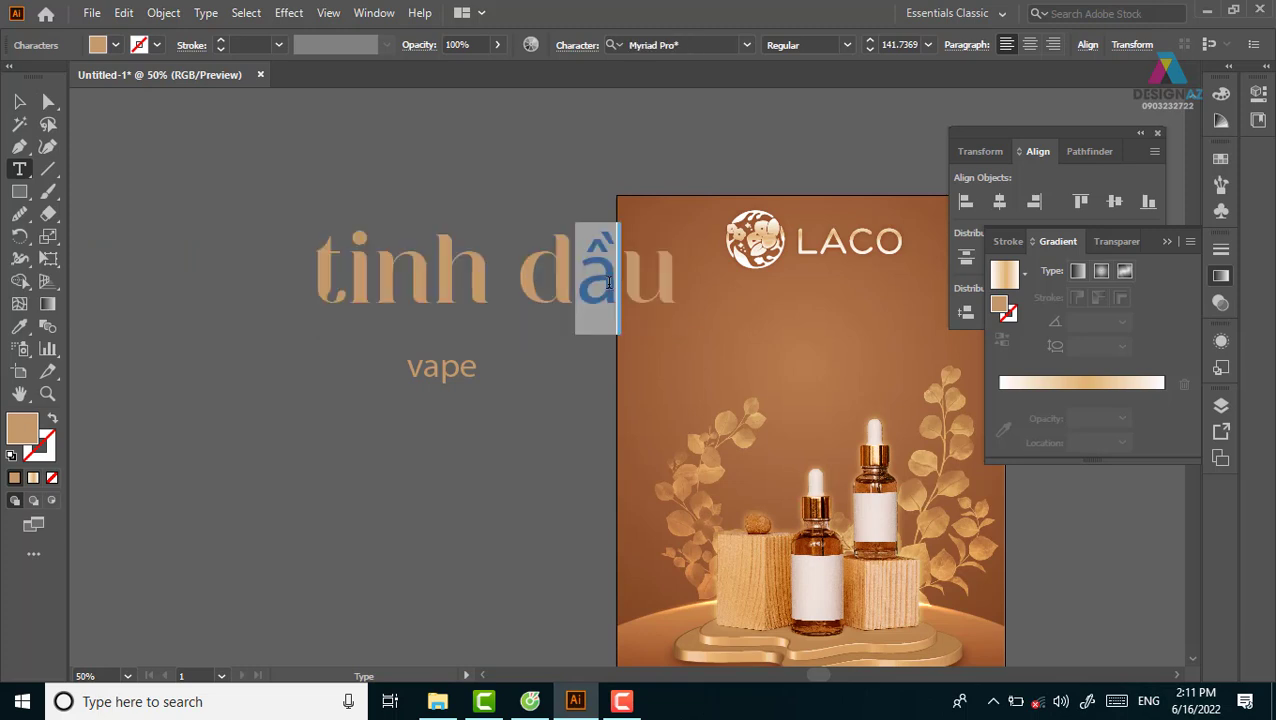
{"action": "key", "text": "BackSpace"}
{"action": "type", "text": "a"}
{"action": "key", "text": "BackSpace"}
{"action": "key", "text": "BackSpace"}
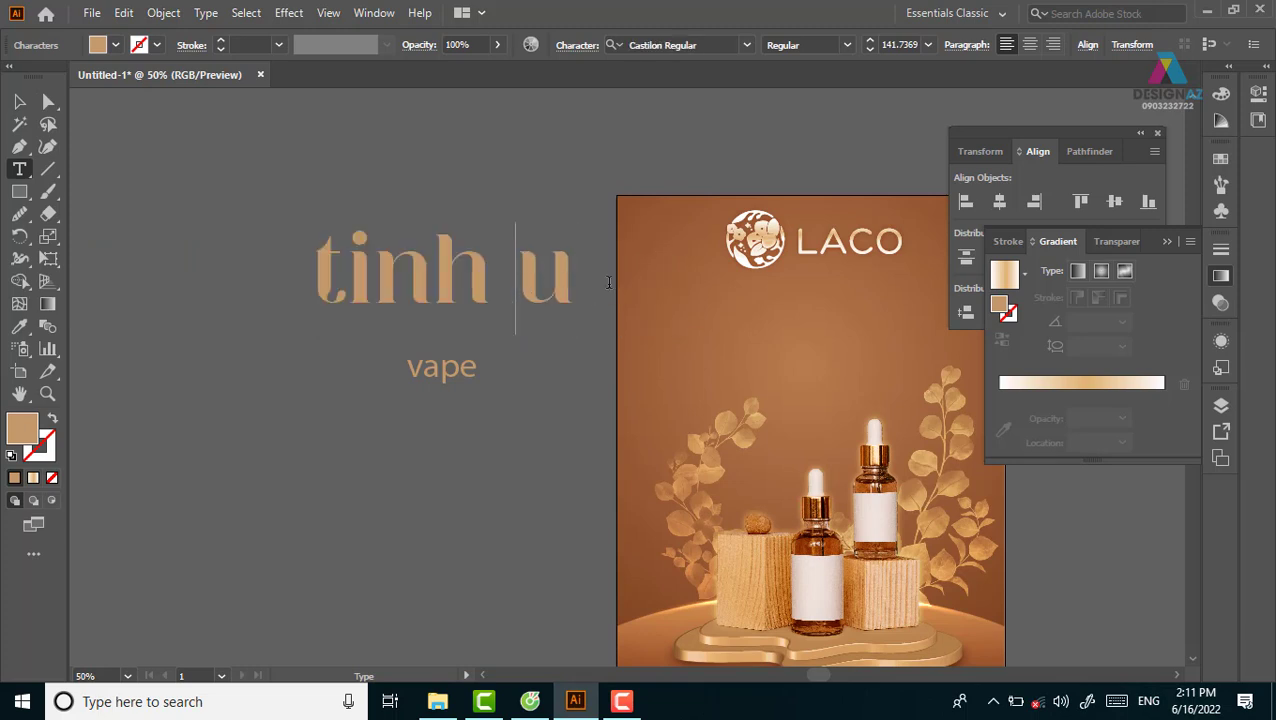
{"action": "type", "text": "Da"}
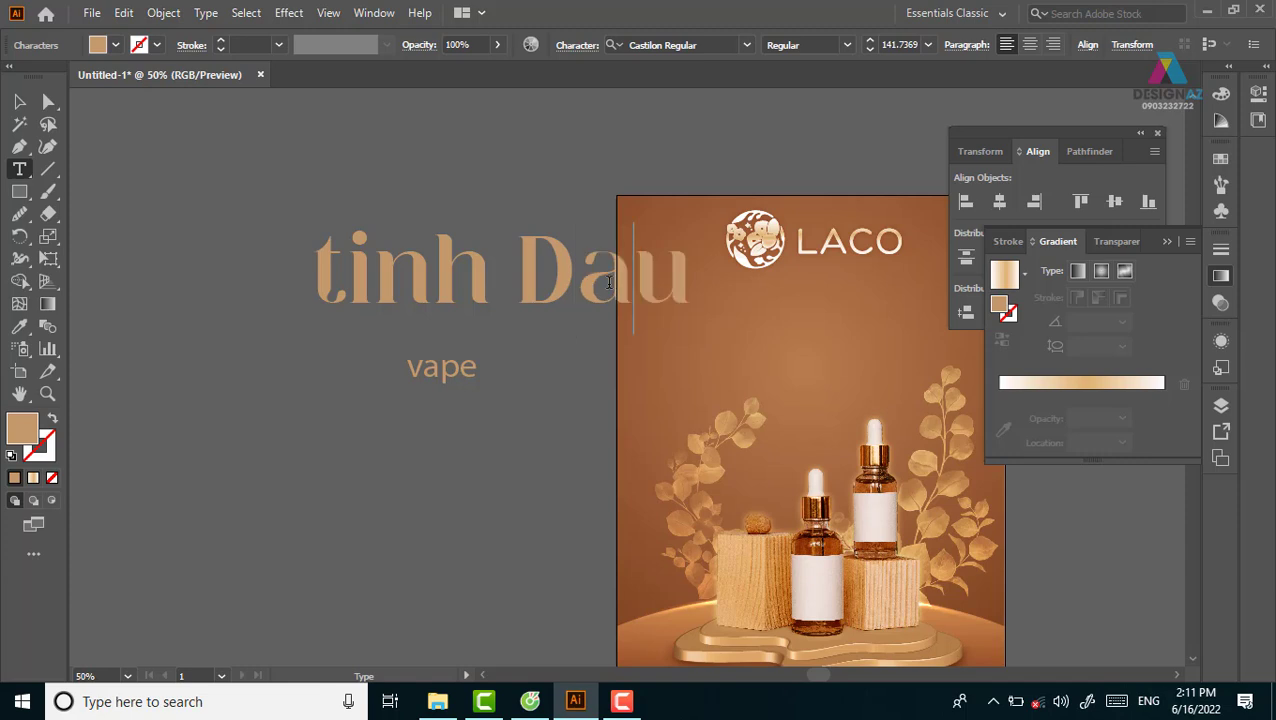
Step: Capitalise the leading 't' so the title reads 'Tinh Dau'
{"action": "left_click", "coordinate": [19, 101]}
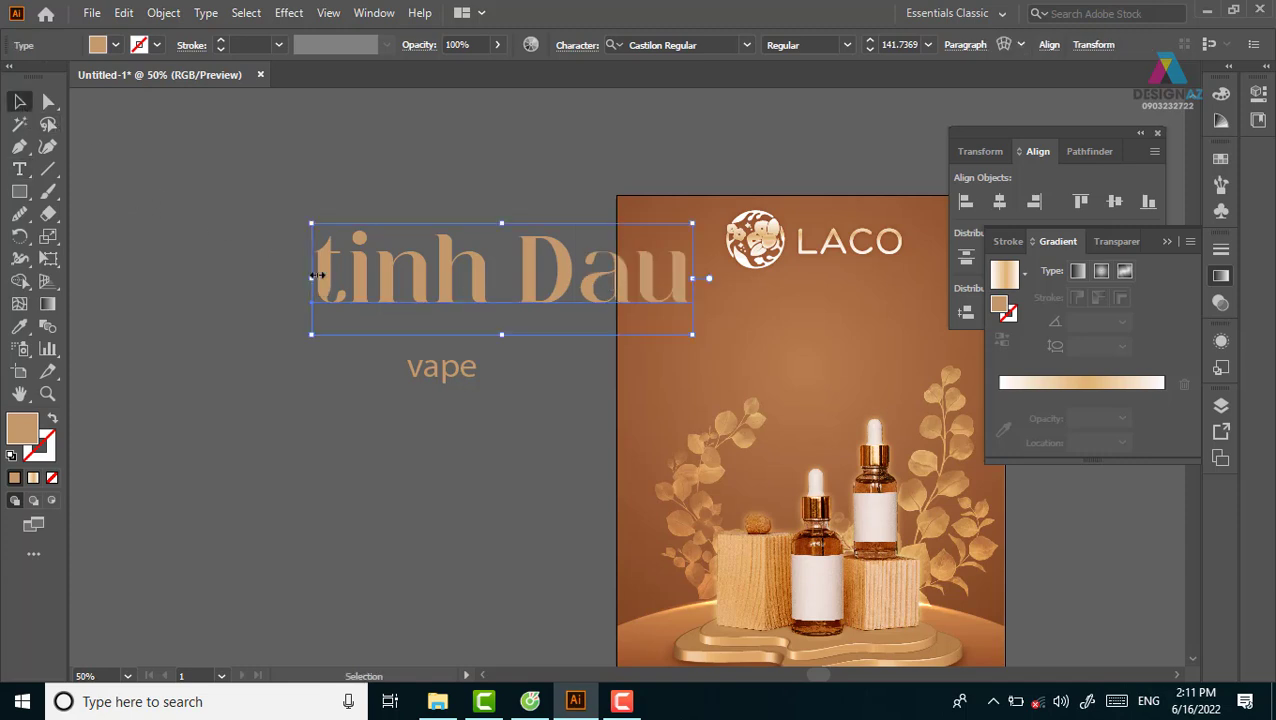
{"action": "double_click", "coordinate": [332, 272]}
{"action": "key", "text": "ctrl+a"}
{"action": "left_click_drag", "start_coordinate": [348, 280], "coordinate": [290, 275]}
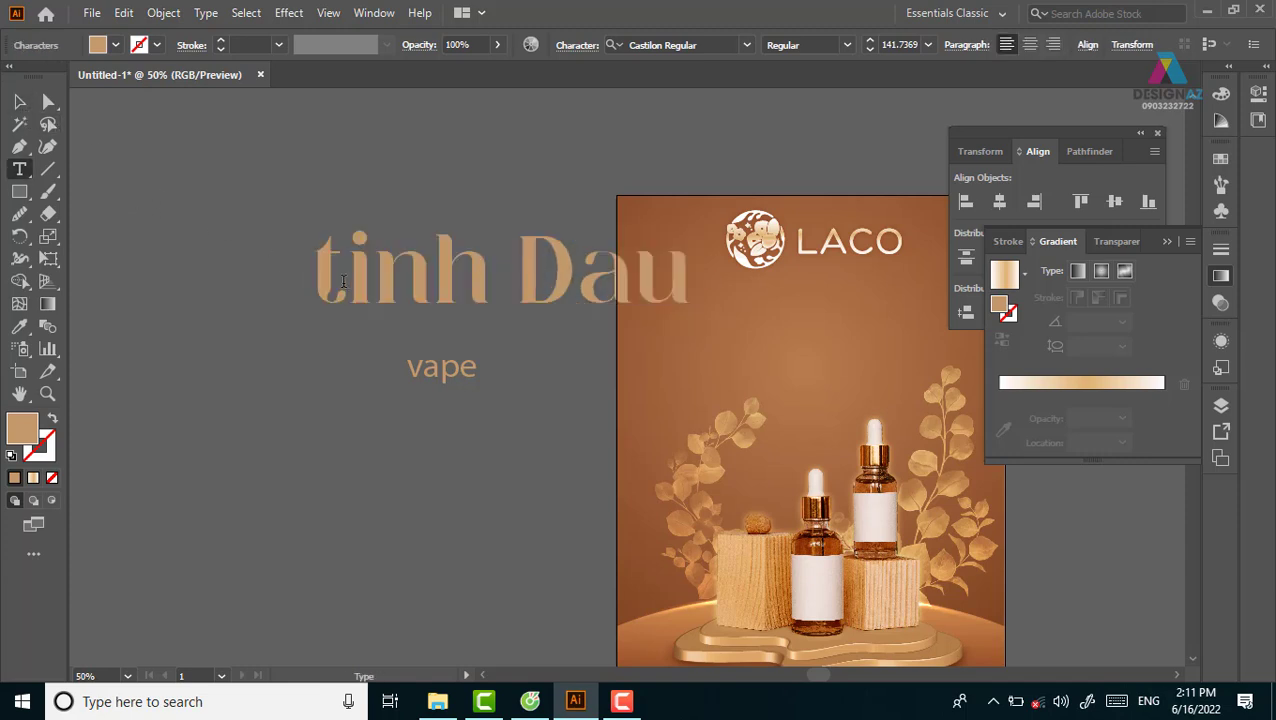
{"action": "key", "text": "BackSpace"}
{"action": "type", "text": "T"}
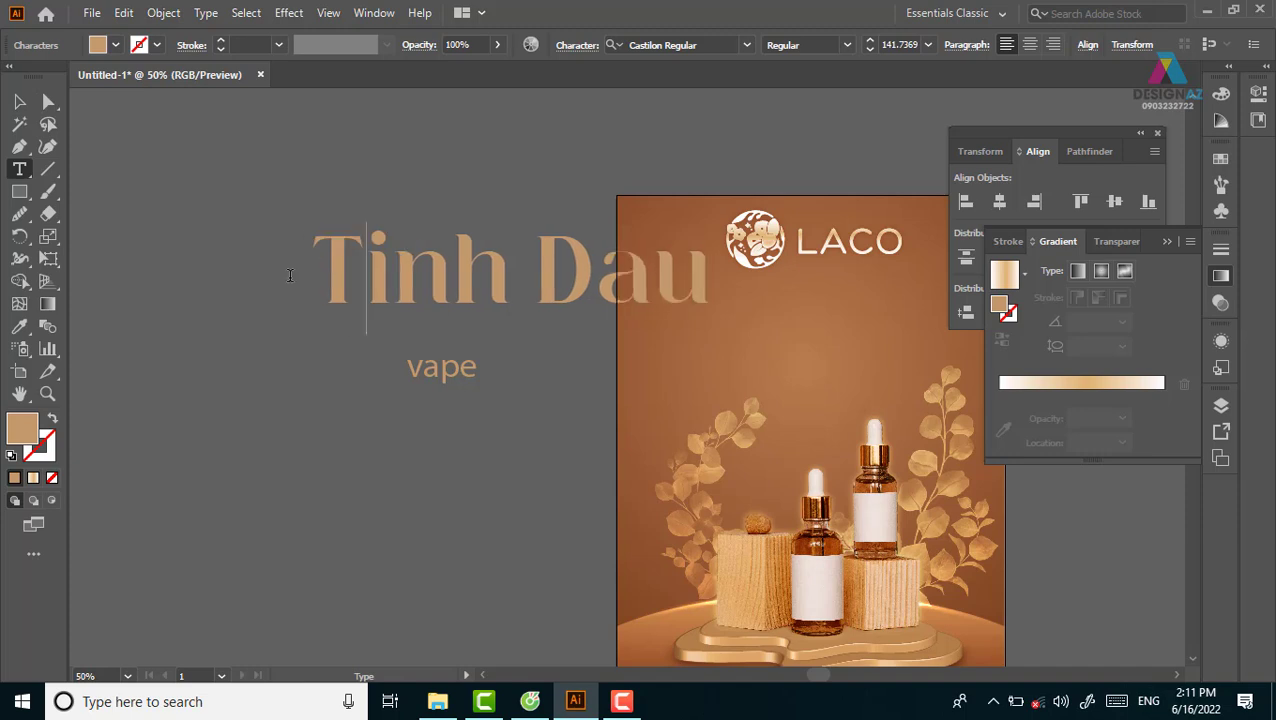
{"action": "left_click", "coordinate": [19, 101]}
{"action": "left_click", "coordinate": [490, 208]}
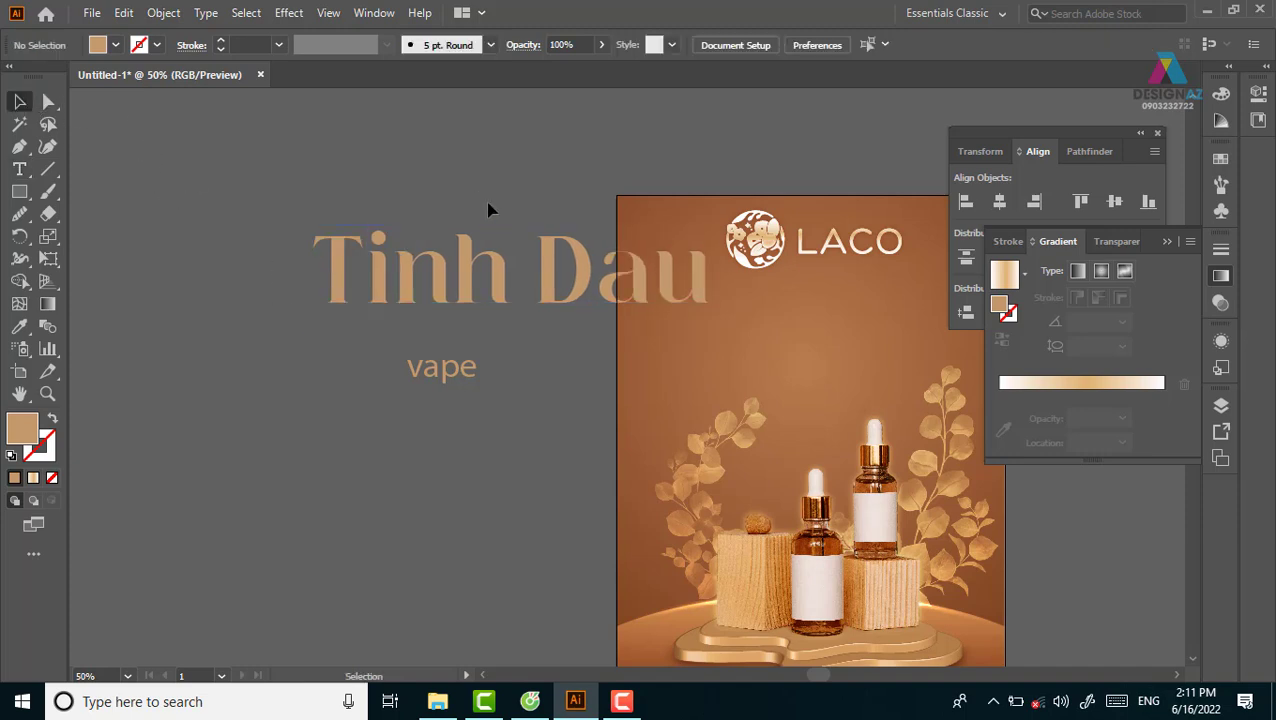
{"action": "left_click_drag", "start_coordinate": [490, 208], "coordinate": [365, 236]}
{"action": "left_click", "coordinate": [313, 374]}
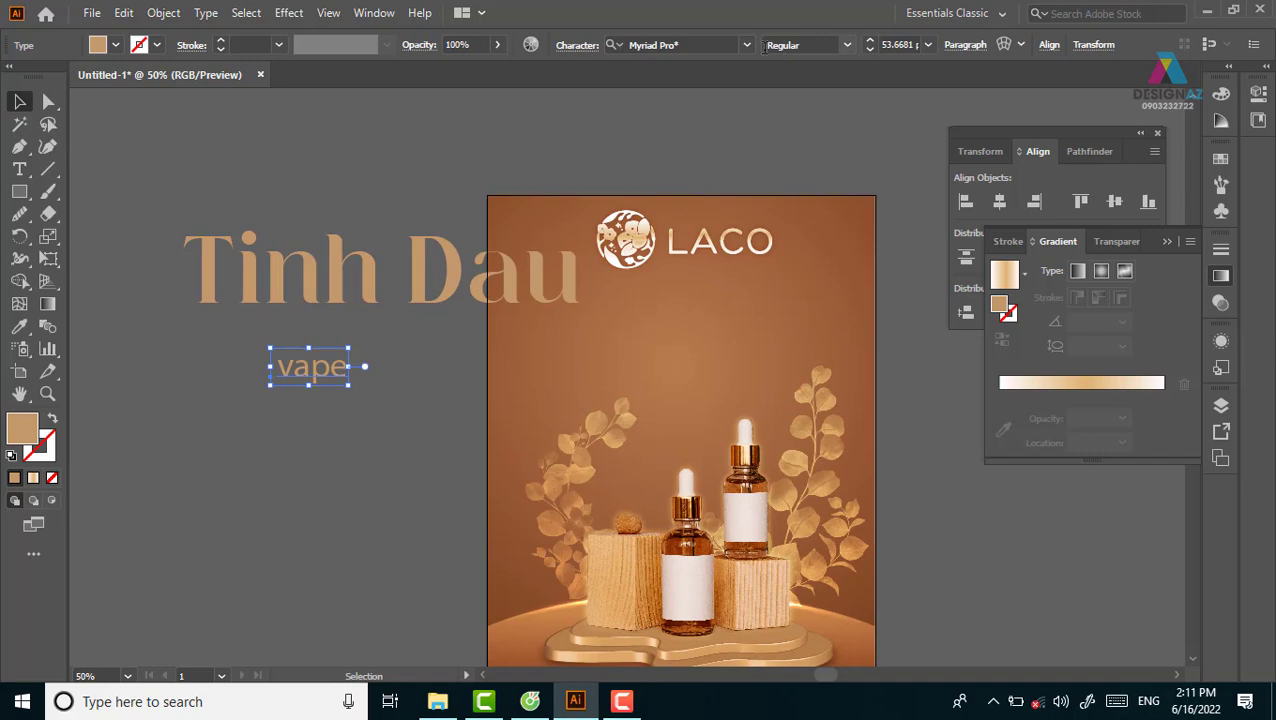
Step: Set 'vape' in UTM Avo and enlarge it to about 84.75 pt
{"action": "left_click", "coordinate": [746, 44]}
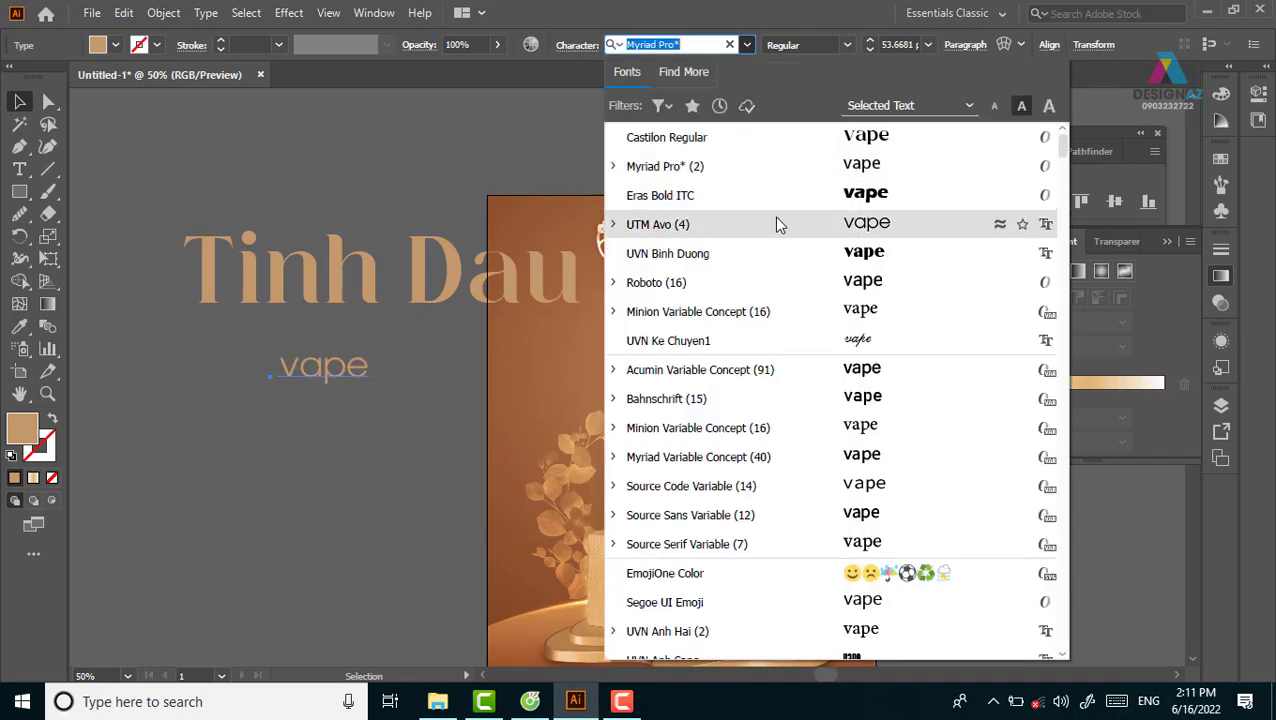
{"action": "left_click", "coordinate": [779, 224]}
{"action": "mouse_move", "coordinate": [356, 374]}
{"action": "left_mouse_down"}
{"action": "mouse_move", "coordinate": [405, 336]}
{"action": "mouse_move", "coordinate": [481, 374]}
{"action": "left_mouse_up"}
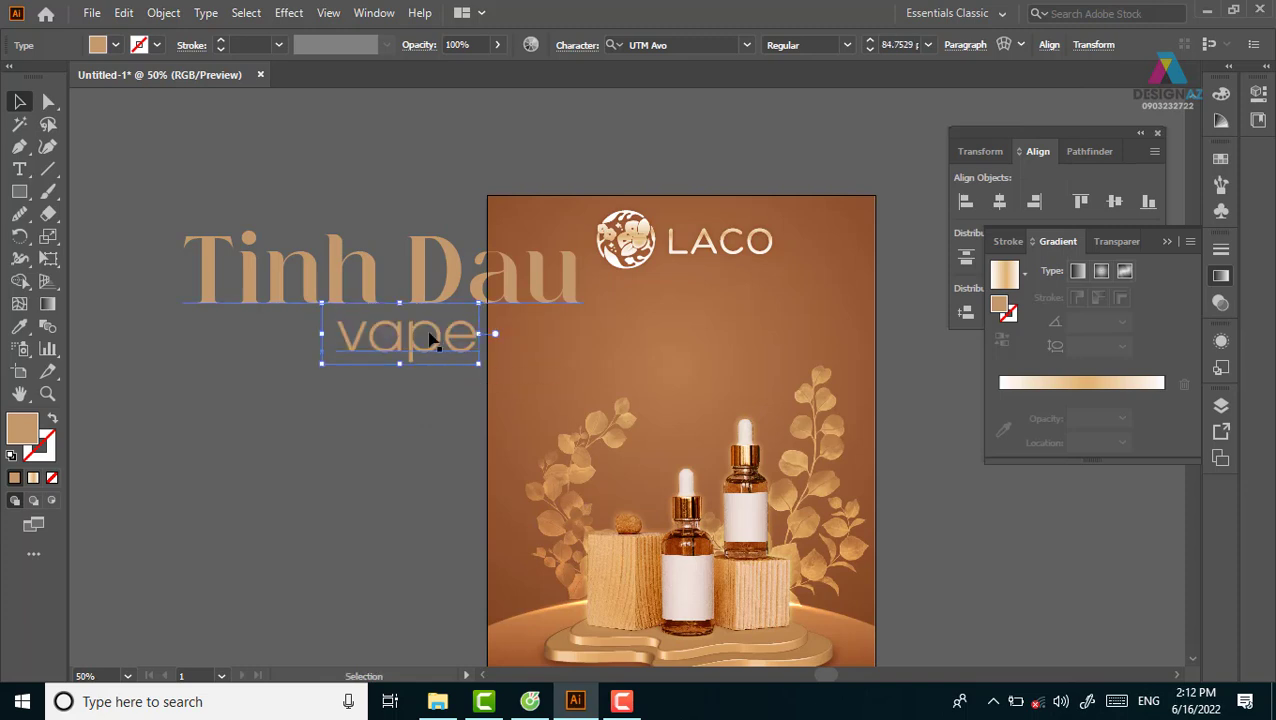
Step: Move 'Tinh Dau' down onto 'vape' and tighten the kerning between its words twice
{"action": "left_click_drag", "start_coordinate": [431, 337], "coordinate": [446, 352]}
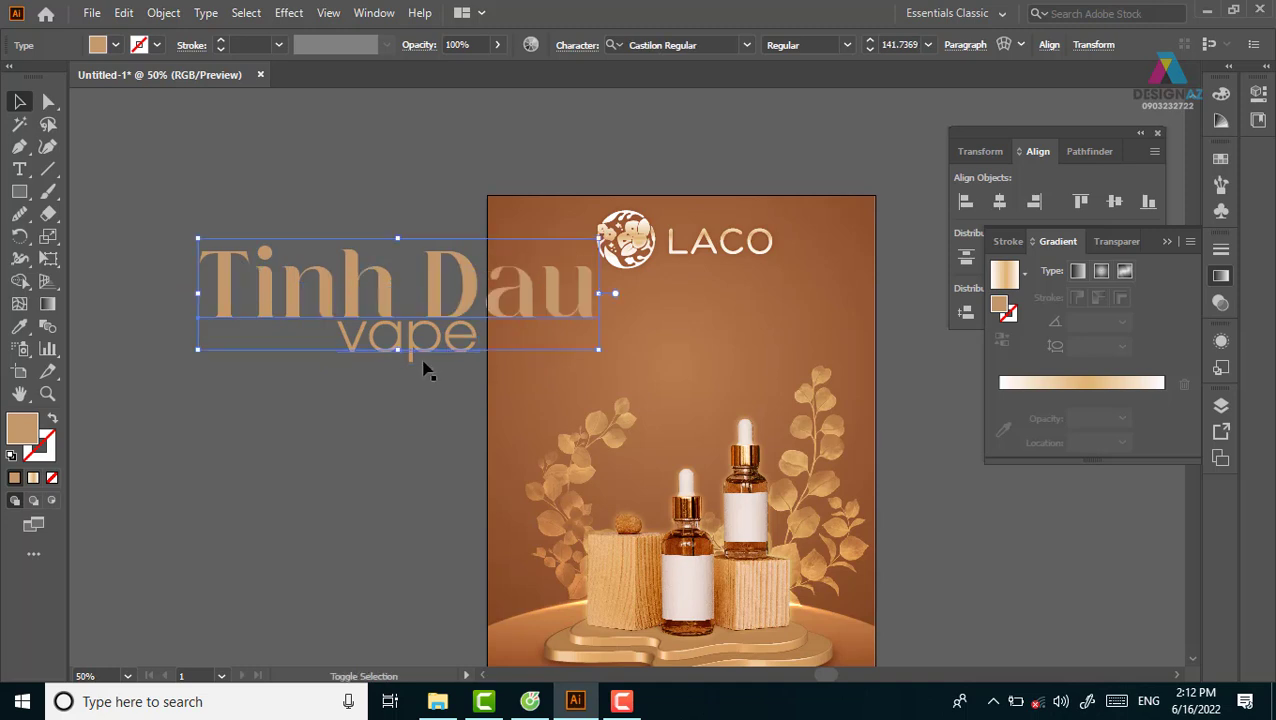
{"action": "left_click", "coordinate": [407, 372]}
{"action": "double_click", "coordinate": [421, 308]}
{"action": "key", "text": "alt+Left"}
{"action": "key", "text": "alt+Left"}
{"action": "key", "text": "alt+Left"}
{"action": "key", "text": "alt+Left"}
{"action": "key", "text": "alt+Left"}
{"action": "key", "text": "alt+Left"}
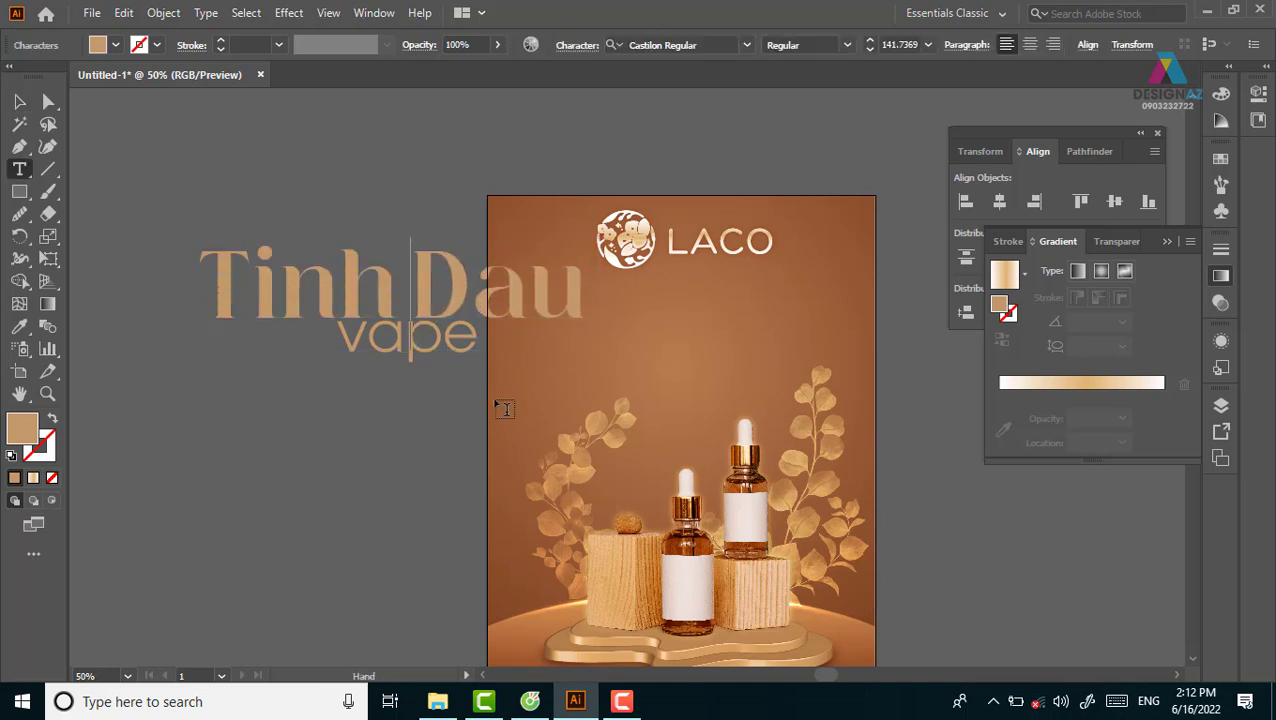
{"action": "key", "text": "alt+Left"}
{"action": "key", "text": "alt+Left"}
{"action": "key", "text": "alt+Left"}
Step: Horizontally centre 'vape' under 'Tinh Dau'
{"action": "left_click", "coordinate": [19, 101]}
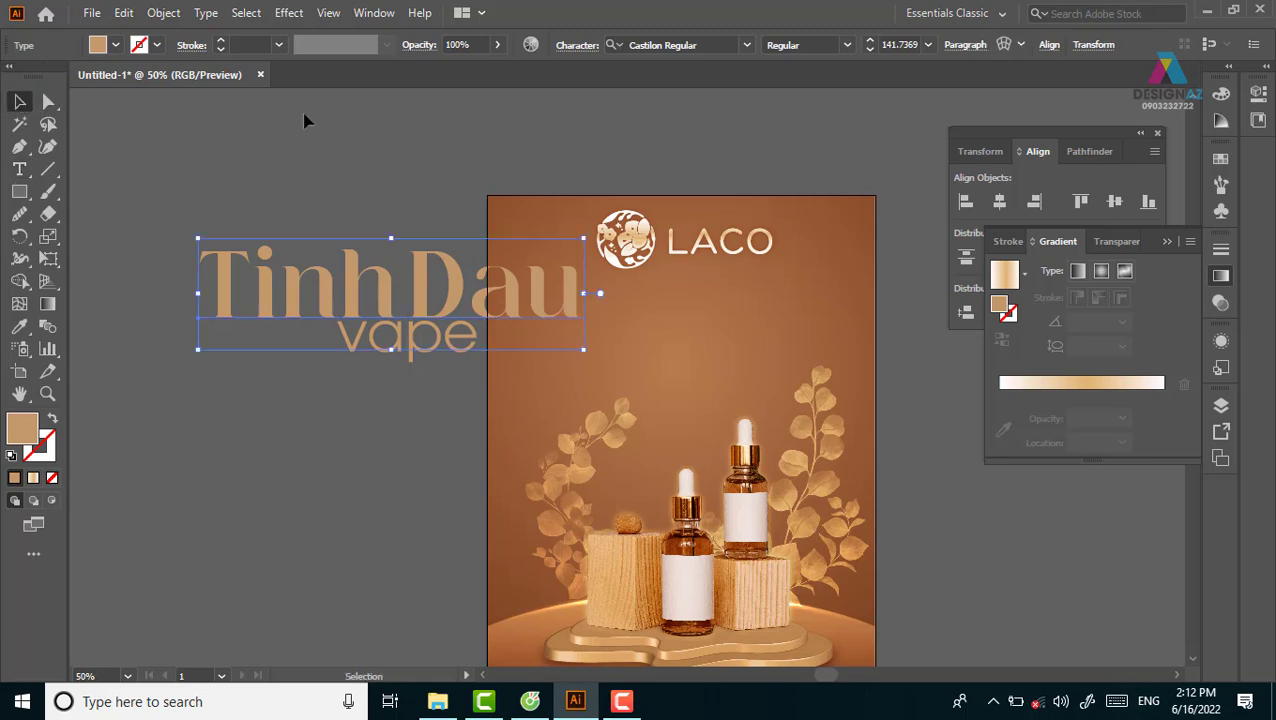
{"action": "left_click", "coordinate": [305, 125]}
{"action": "left_click", "coordinate": [420, 342]}
{"action": "left_click", "coordinate": [460, 292], "text": "shift"}
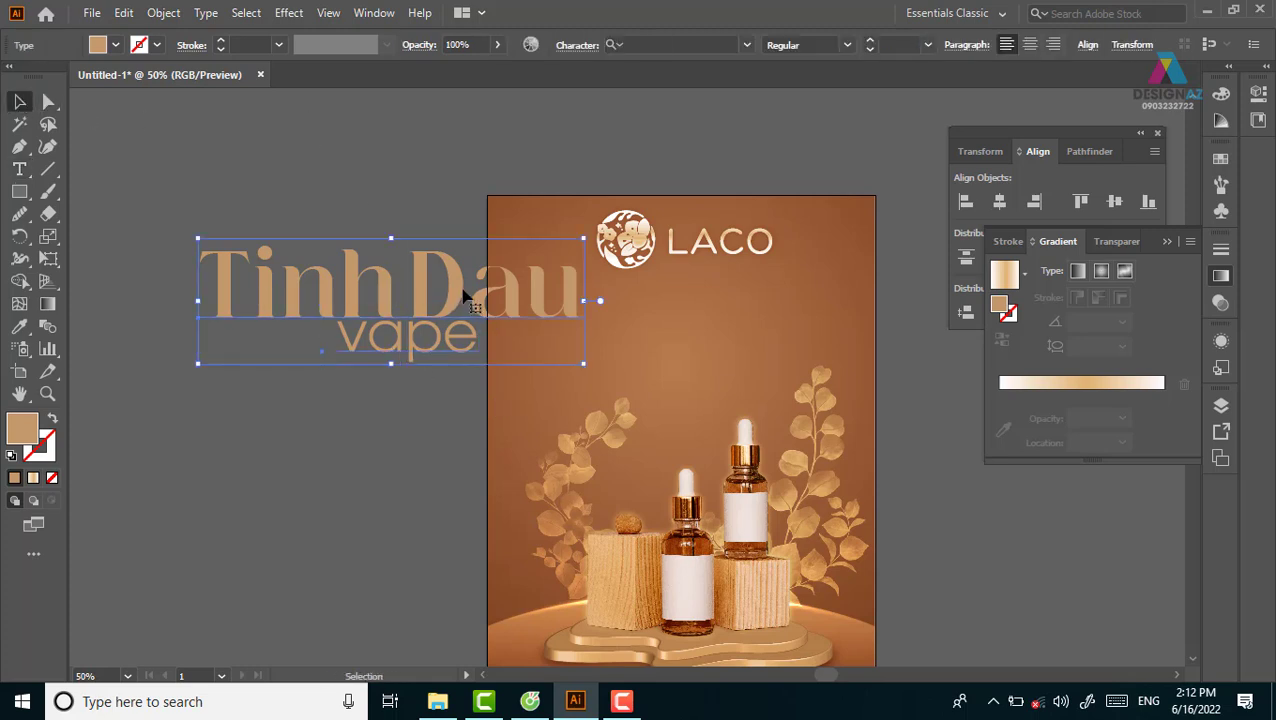
{"action": "left_click", "coordinate": [1087, 45]}
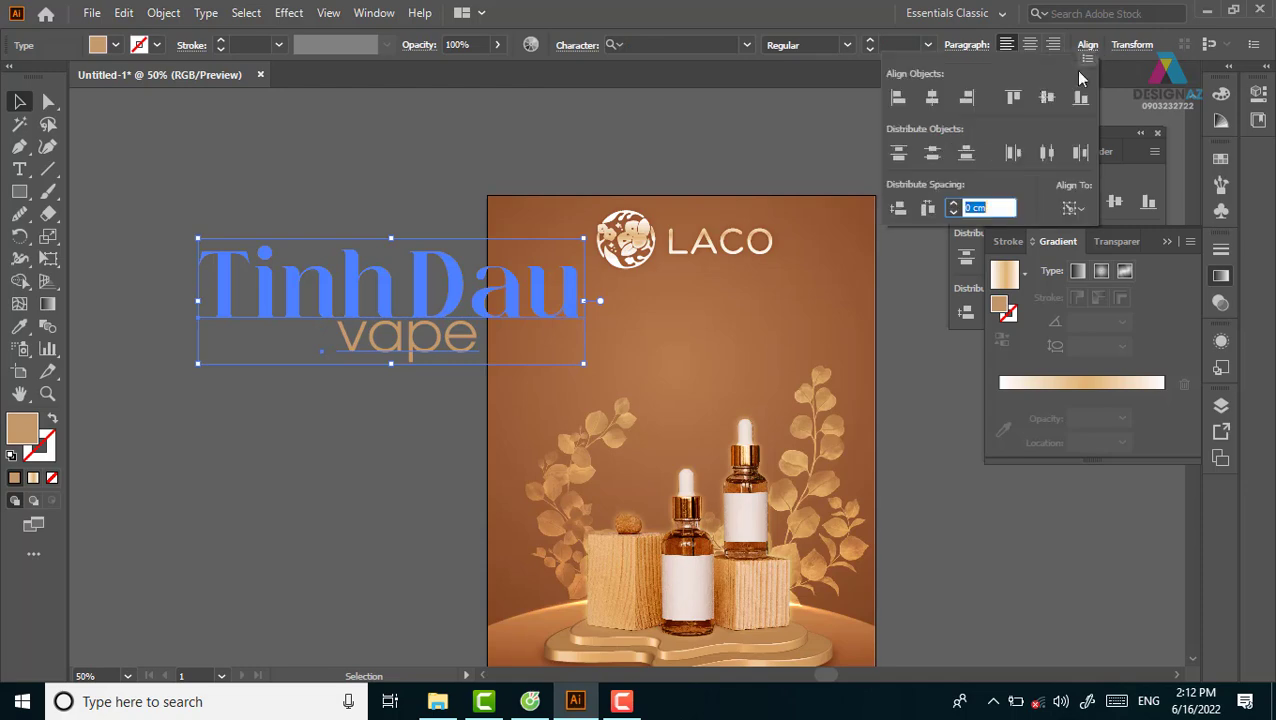
{"action": "left_click", "coordinate": [957, 100]}
{"action": "left_click", "coordinate": [369, 165]}
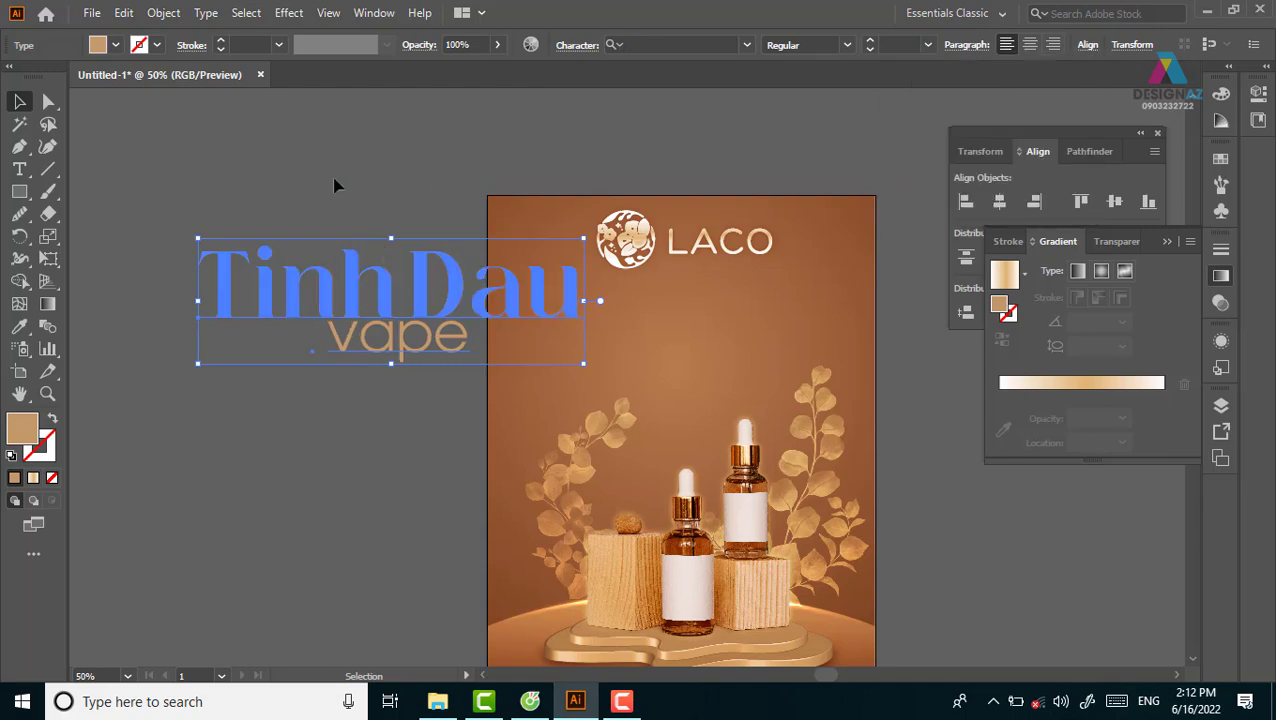
Step: Shrink the title pair and centre it on the poster below the LACO logo
{"action": "left_click_drag", "start_coordinate": [432, 323], "coordinate": [720, 347]}
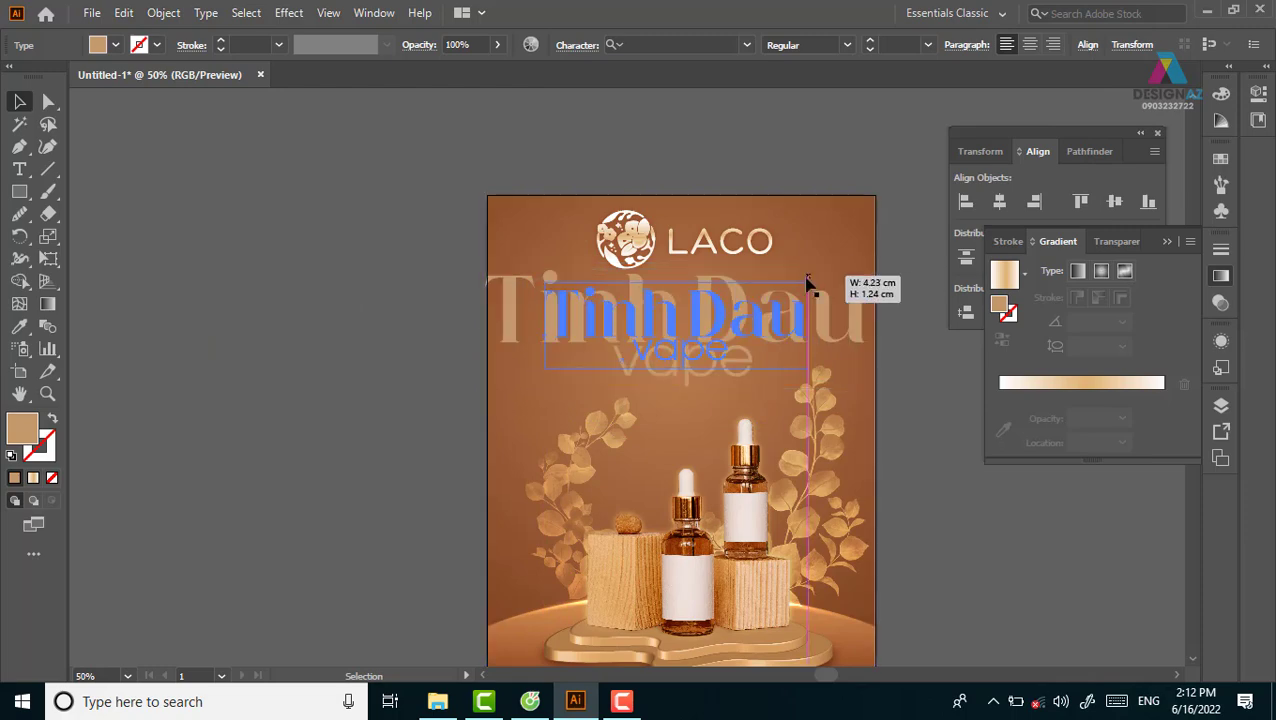
{"action": "left_click_drag", "start_coordinate": [870, 263], "coordinate": [820, 280]}
{"action": "mouse_move", "coordinate": [692, 336]}
{"action": "left_mouse_down"}
{"action": "mouse_move", "coordinate": [716, 322]}
{"action": "mouse_move", "coordinate": [716, 347]}
{"action": "mouse_move", "coordinate": [706, 340]}
{"action": "left_mouse_up"}
{"action": "left_click", "coordinate": [850, 296], "text": "shift"}
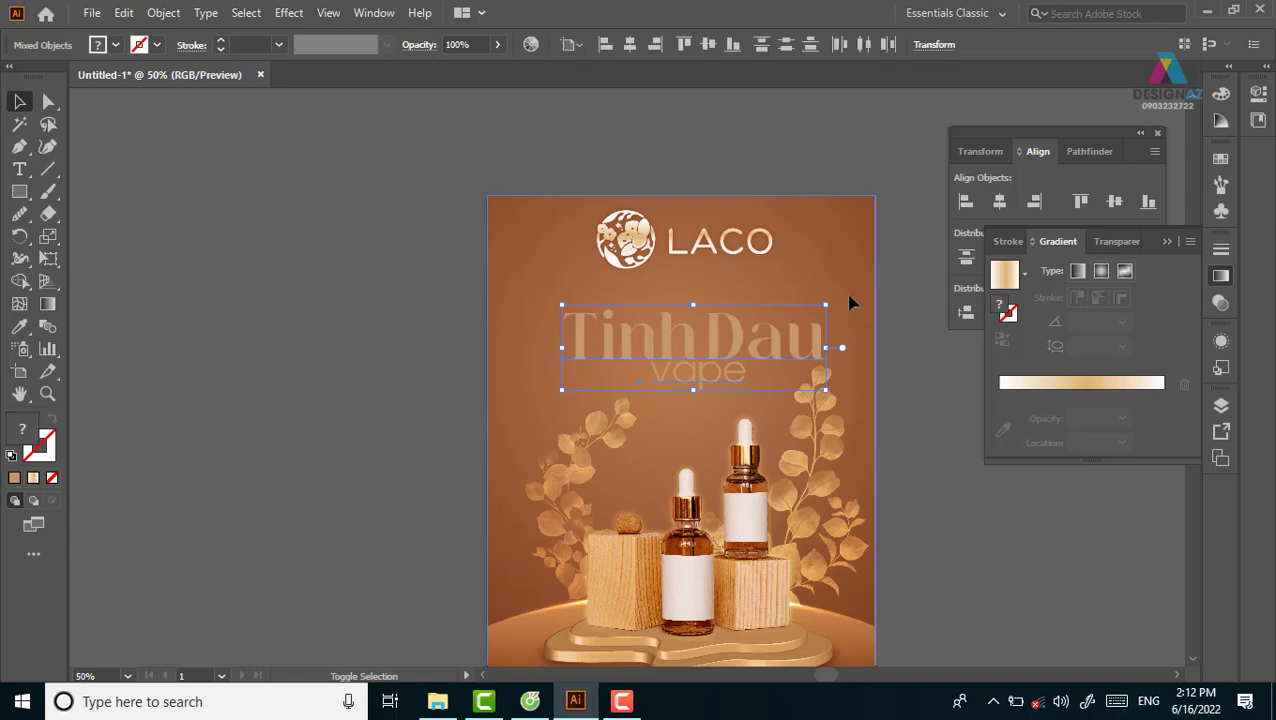
{"action": "left_click", "coordinate": [630, 44]}
{"action": "left_click", "coordinate": [892, 260]}
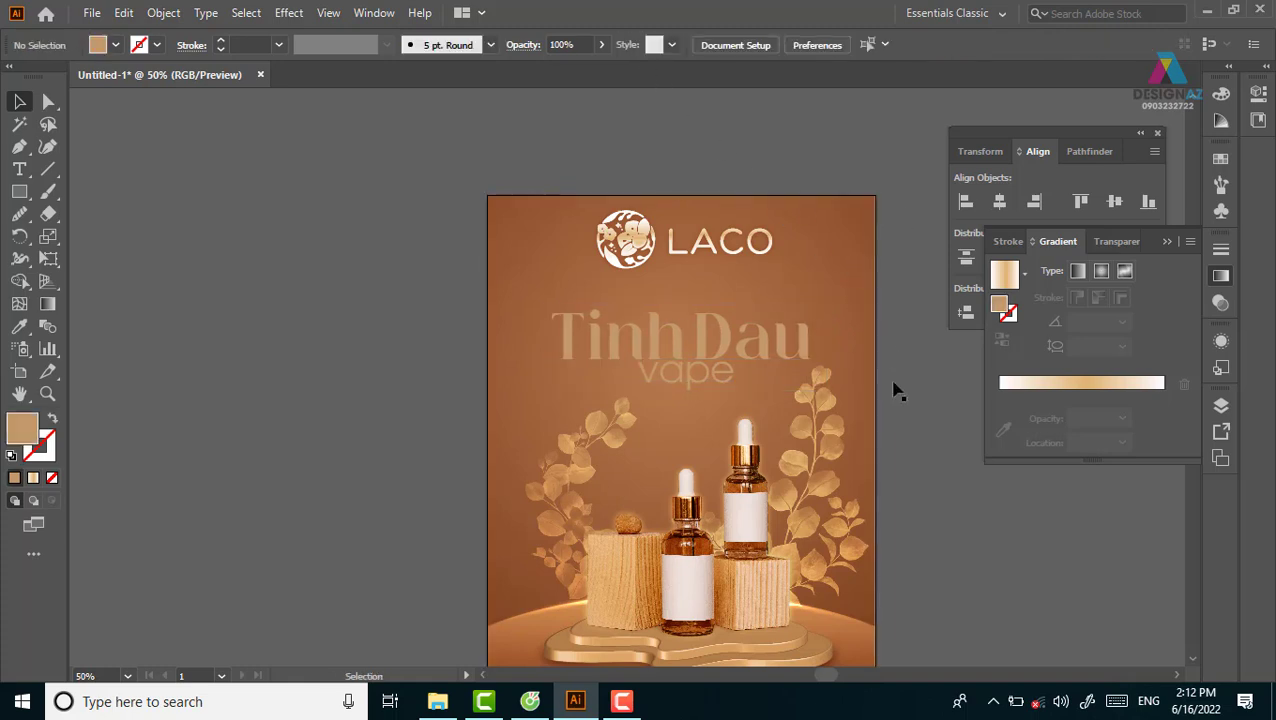
{"action": "left_click", "coordinate": [902, 402]}
{"action": "left_click", "coordinate": [930, 253]}
{"action": "left_click", "coordinate": [734, 347]}
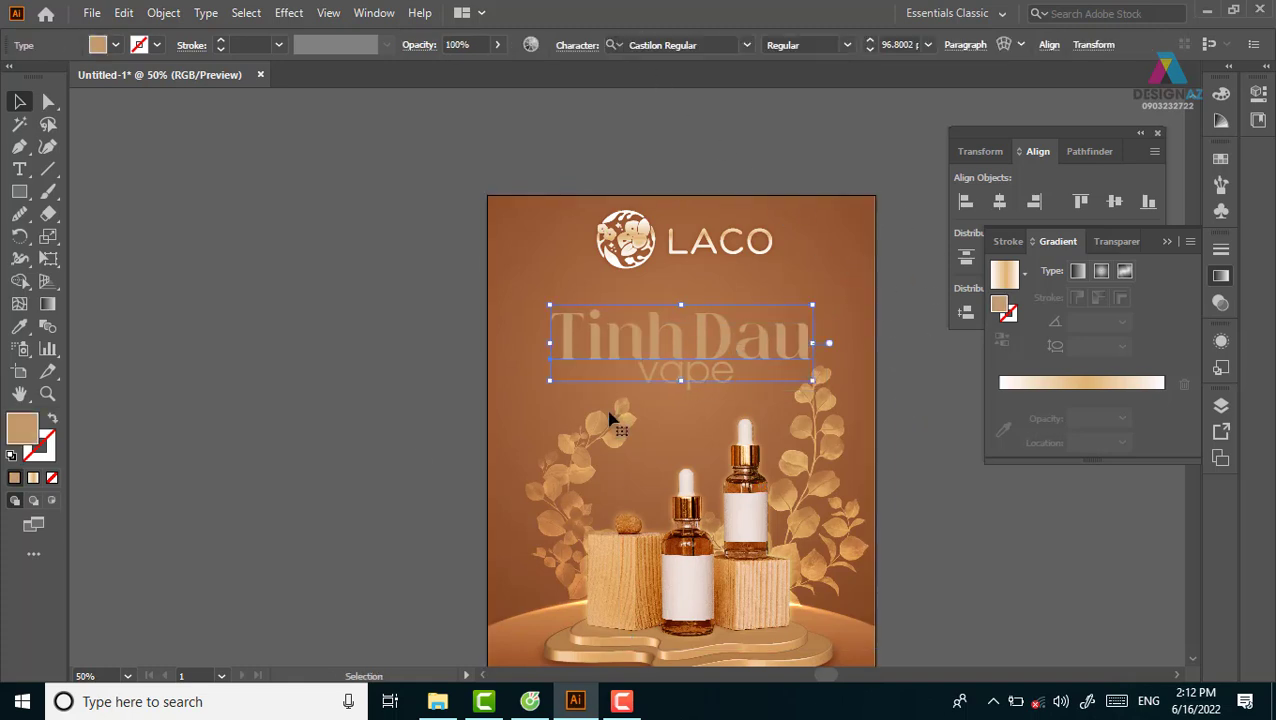
Step: Zoom in on the title area and select the Tinh Dau title group
{"action": "key", "text": "z"}
{"action": "left_click_drag", "start_coordinate": [553, 297], "coordinate": [974, 458]}
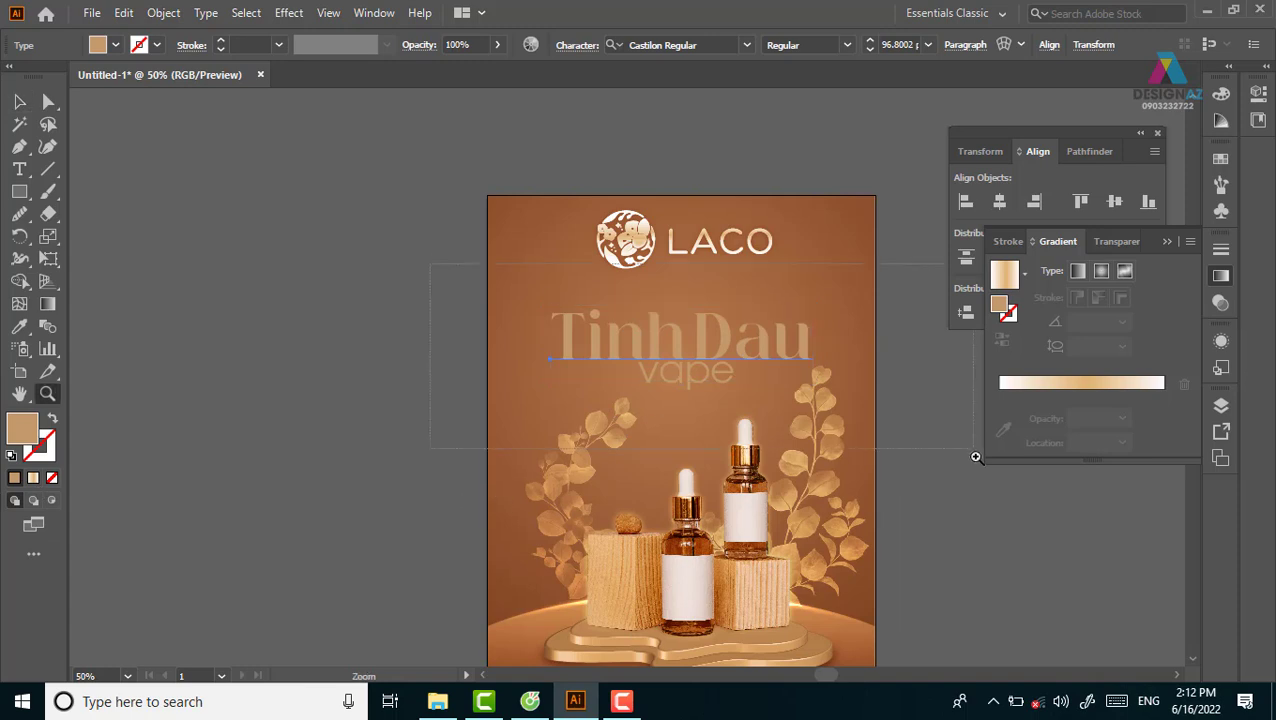
{"action": "left_click", "coordinate": [19, 101]}
{"action": "left_click", "coordinate": [463, 333]}
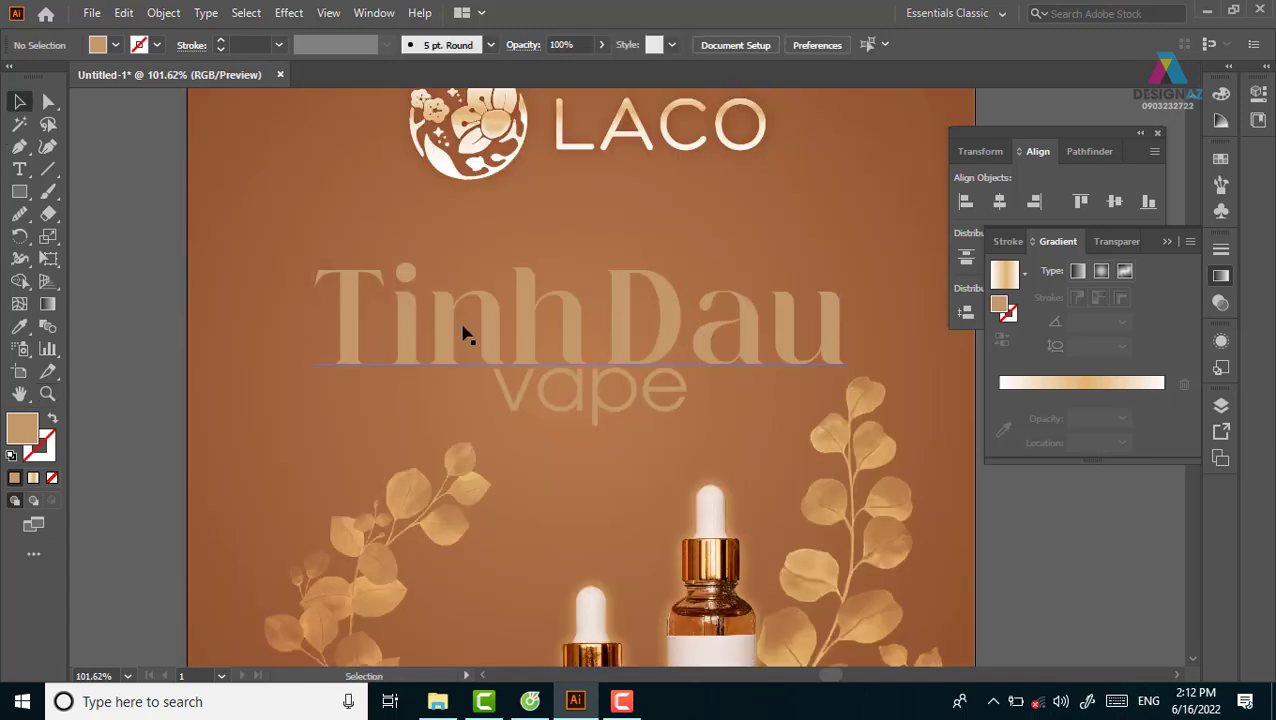
{"action": "left_click", "coordinate": [405, 318]}
{"action": "left_click_drag", "start_coordinate": [405, 318], "coordinate": [403, 270]}
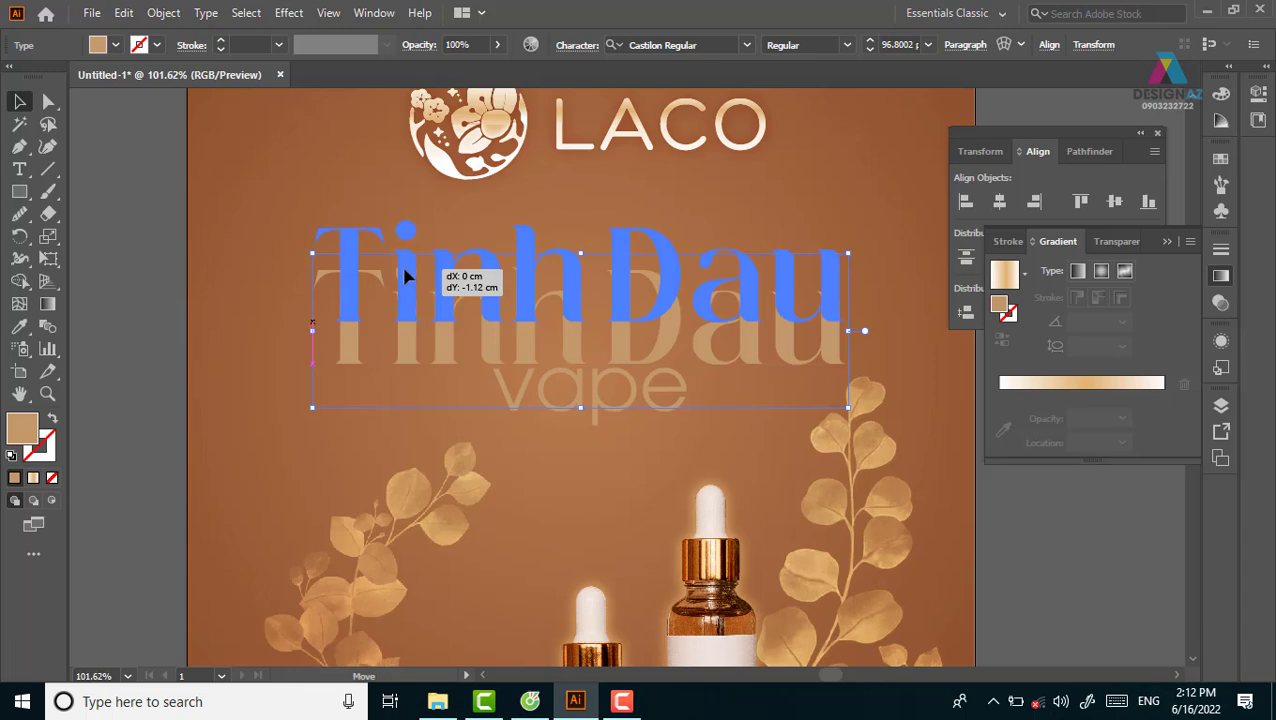
{"action": "key", "text": "ctrl+z"}
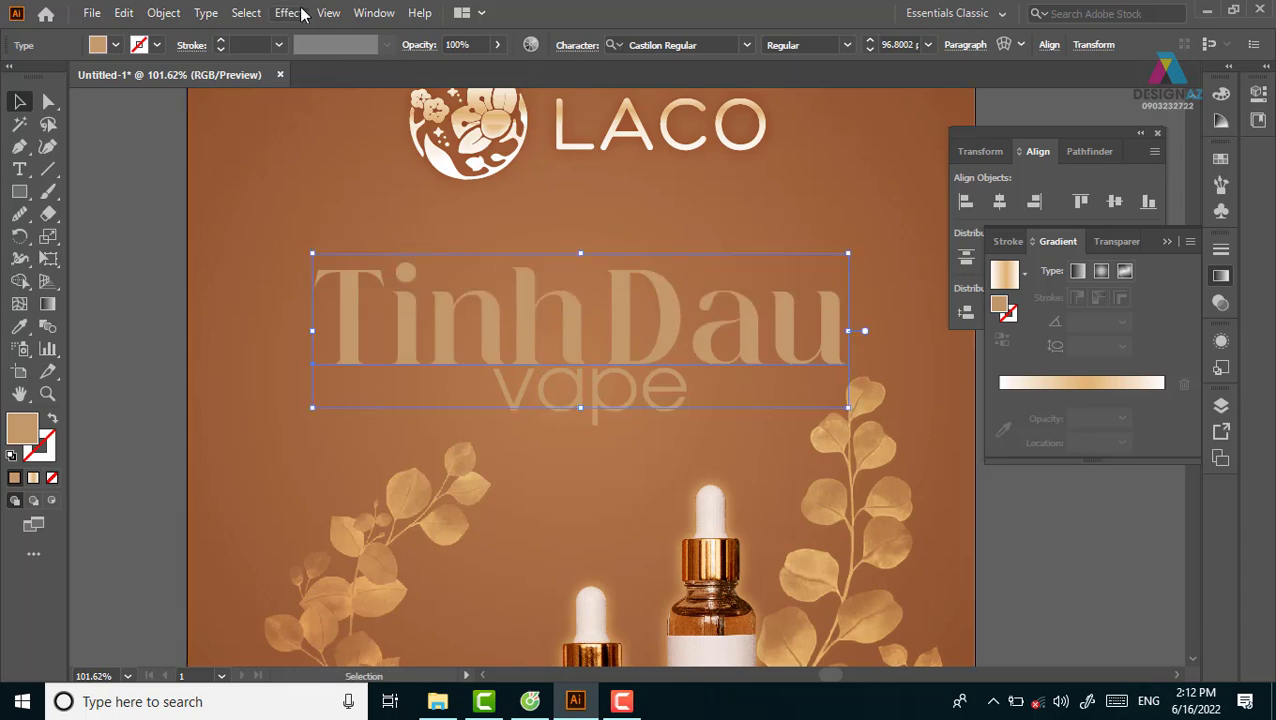
Step: Add an Inner Glow to the title: Screen, 75% opacity, 0.1 cm blur, Edge
{"action": "left_click", "coordinate": [290, 13]}
{"action": "mouse_move", "coordinate": [314, 225]}
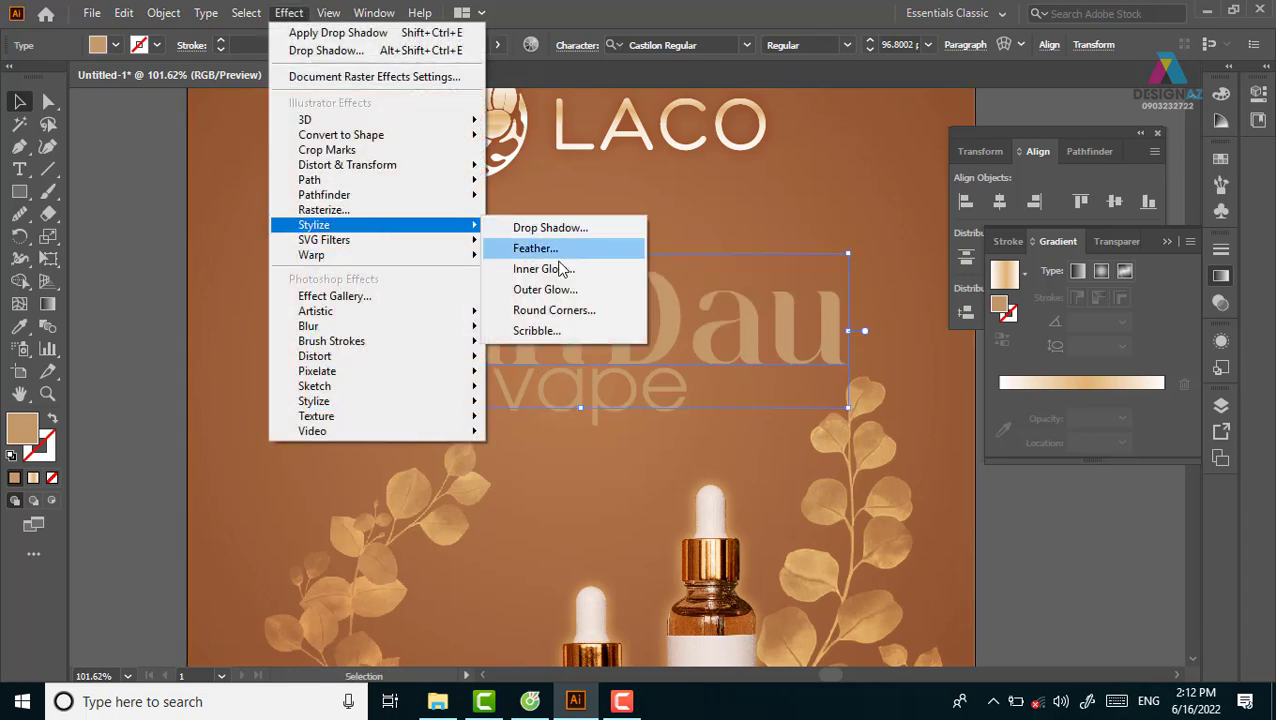
{"action": "left_click", "coordinate": [544, 269]}
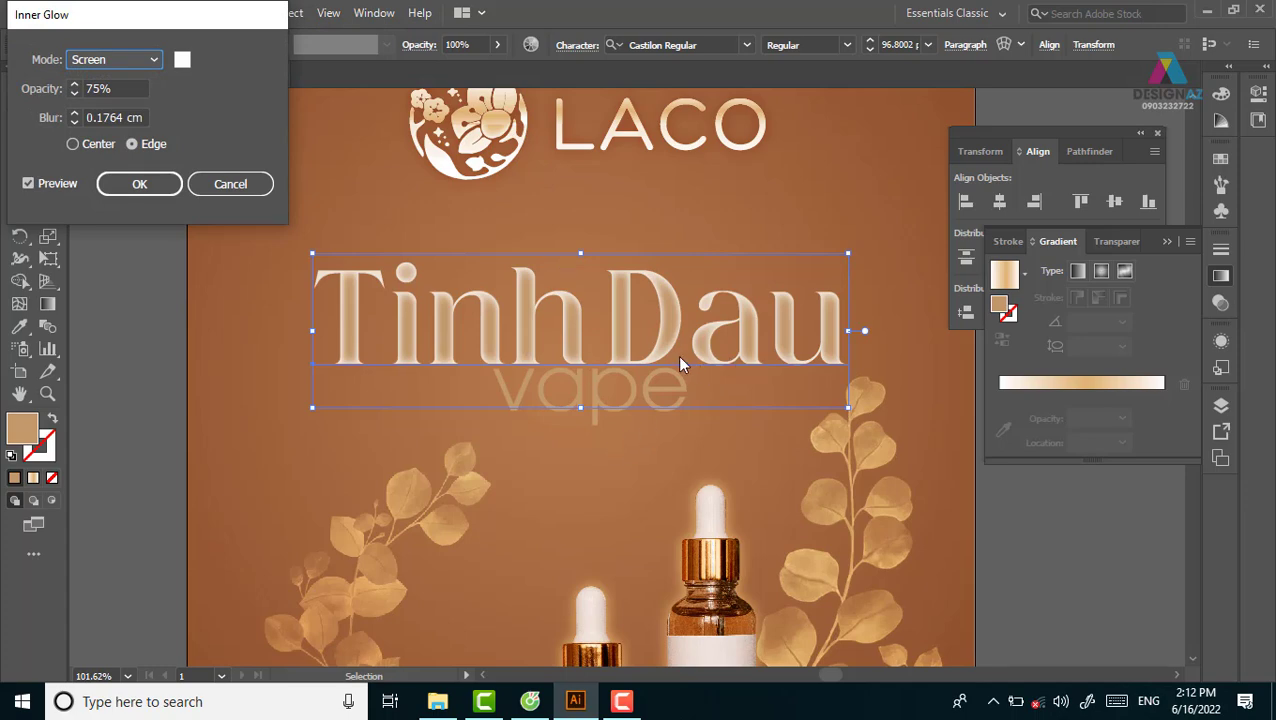
{"action": "left_click", "coordinate": [146, 118]}
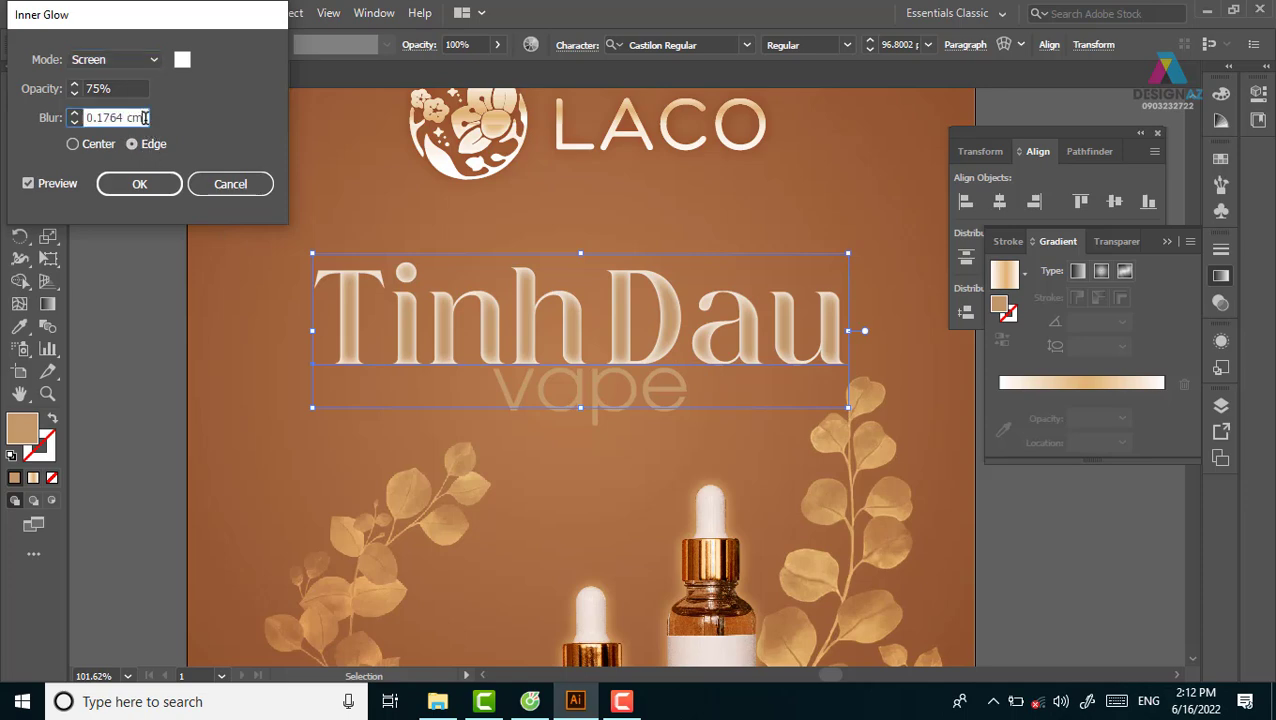
{"action": "type", "text": "0.1"}
{"action": "key", "text": "Tab"}
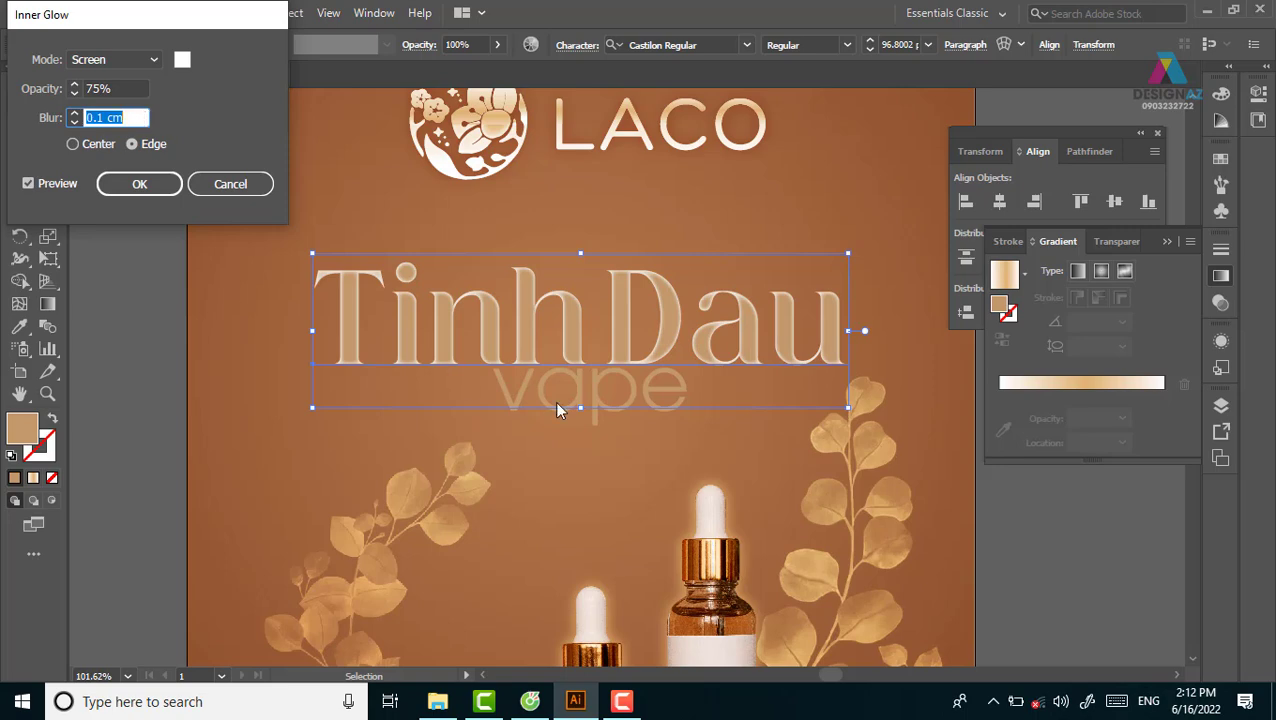
{"action": "left_click", "coordinate": [140, 184]}
{"action": "left_click", "coordinate": [328, 455]}
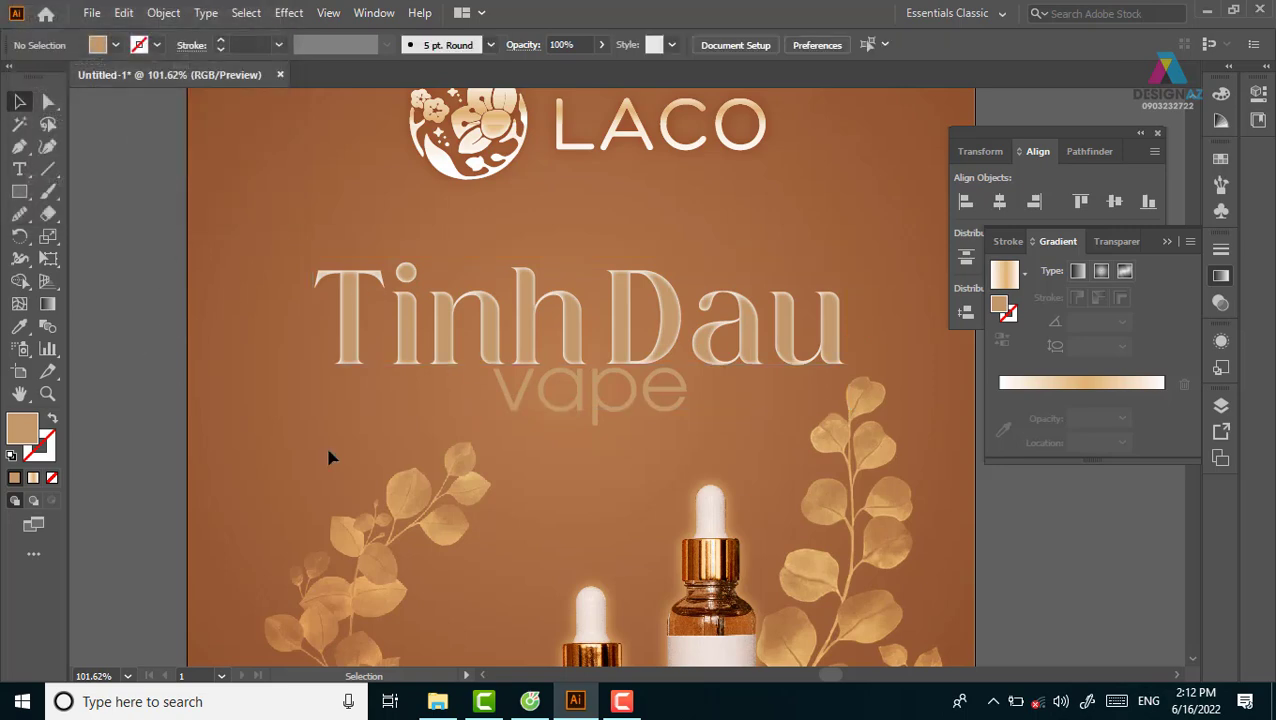
{"action": "left_click", "coordinate": [664, 410]}
Step: Lighten the 'vape' fill in two passes to pale beige E0BEA2, then zoom out
{"action": "left_click", "coordinate": [529, 418]}
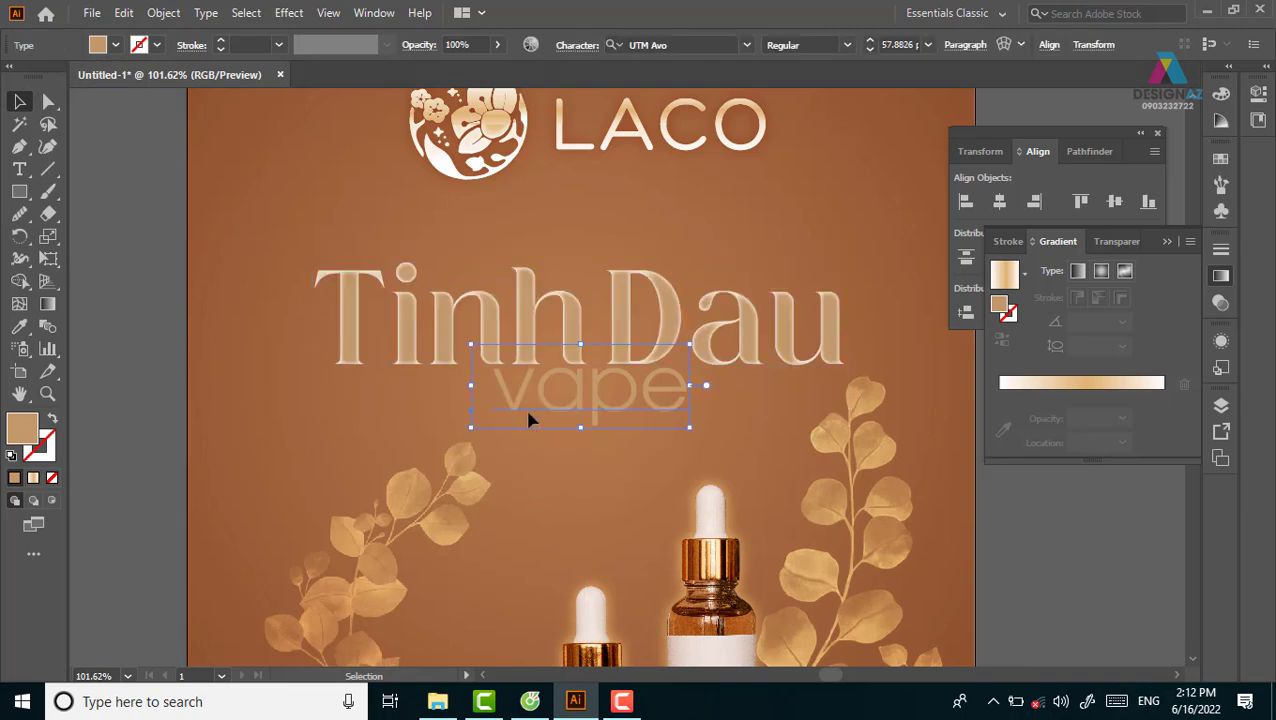
{"action": "double_click", "coordinate": [15, 435]}
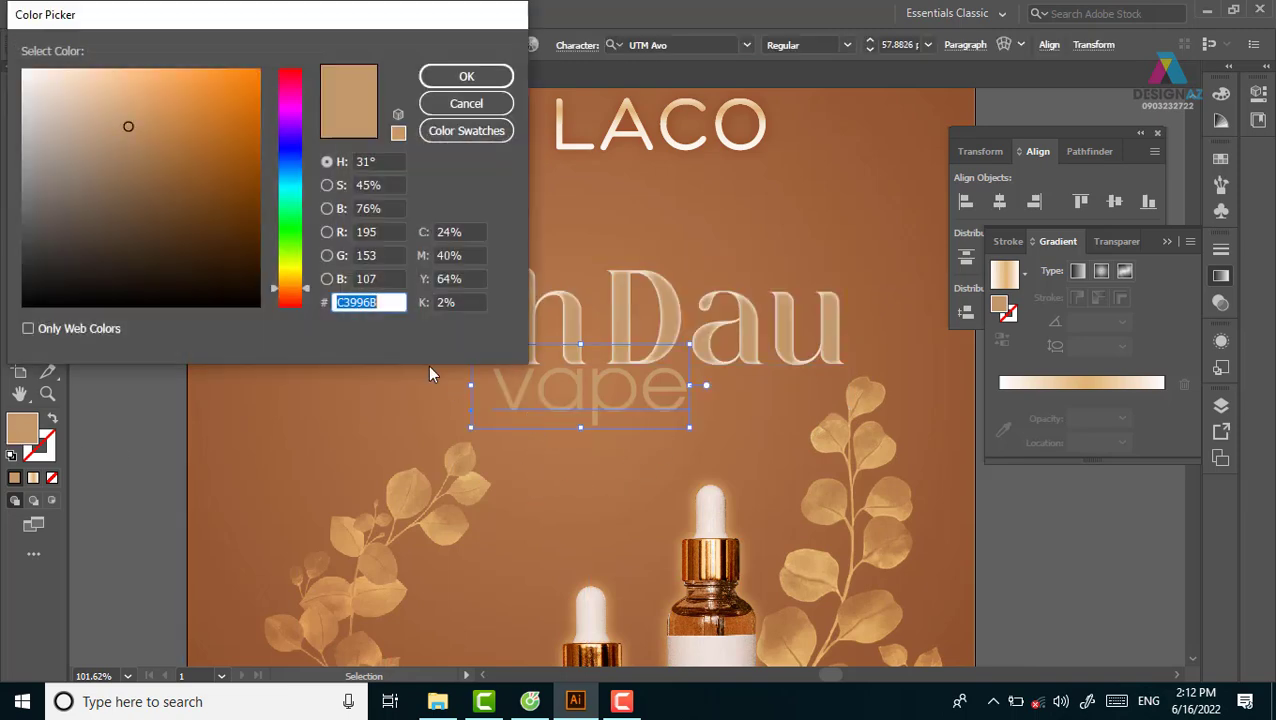
{"action": "left_click", "coordinate": [109, 106]}
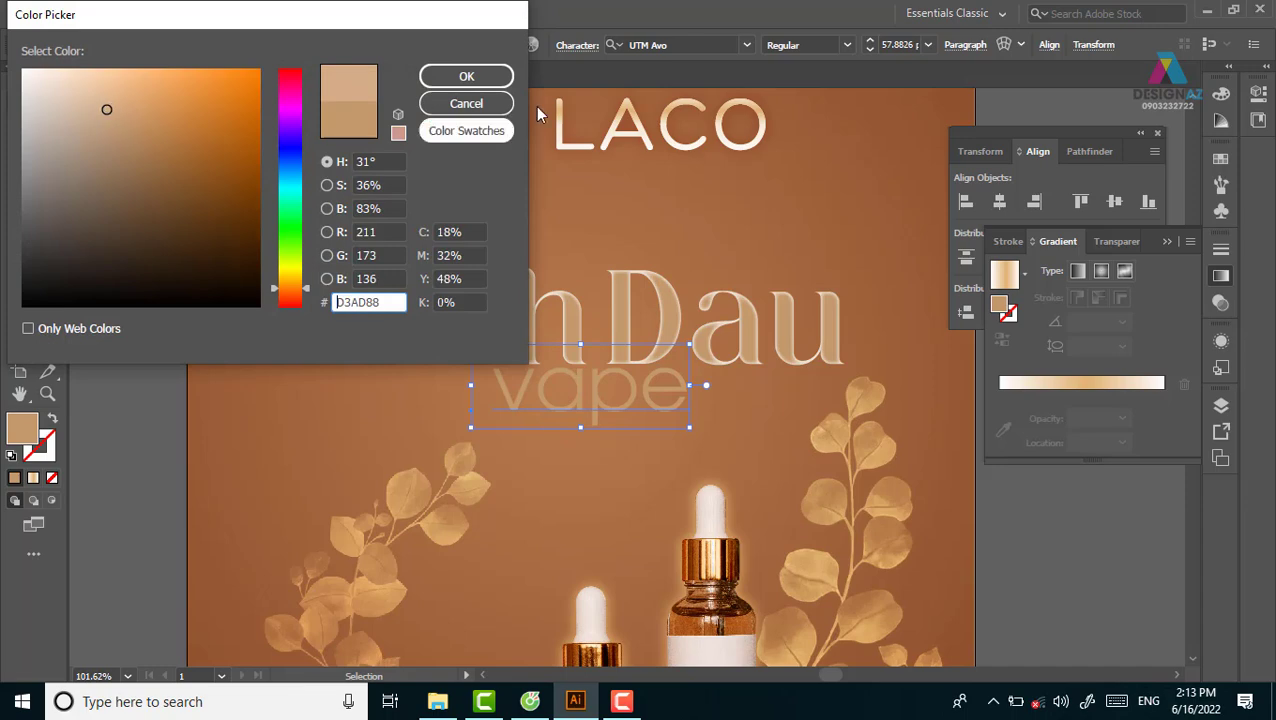
{"action": "left_click", "coordinate": [466, 76]}
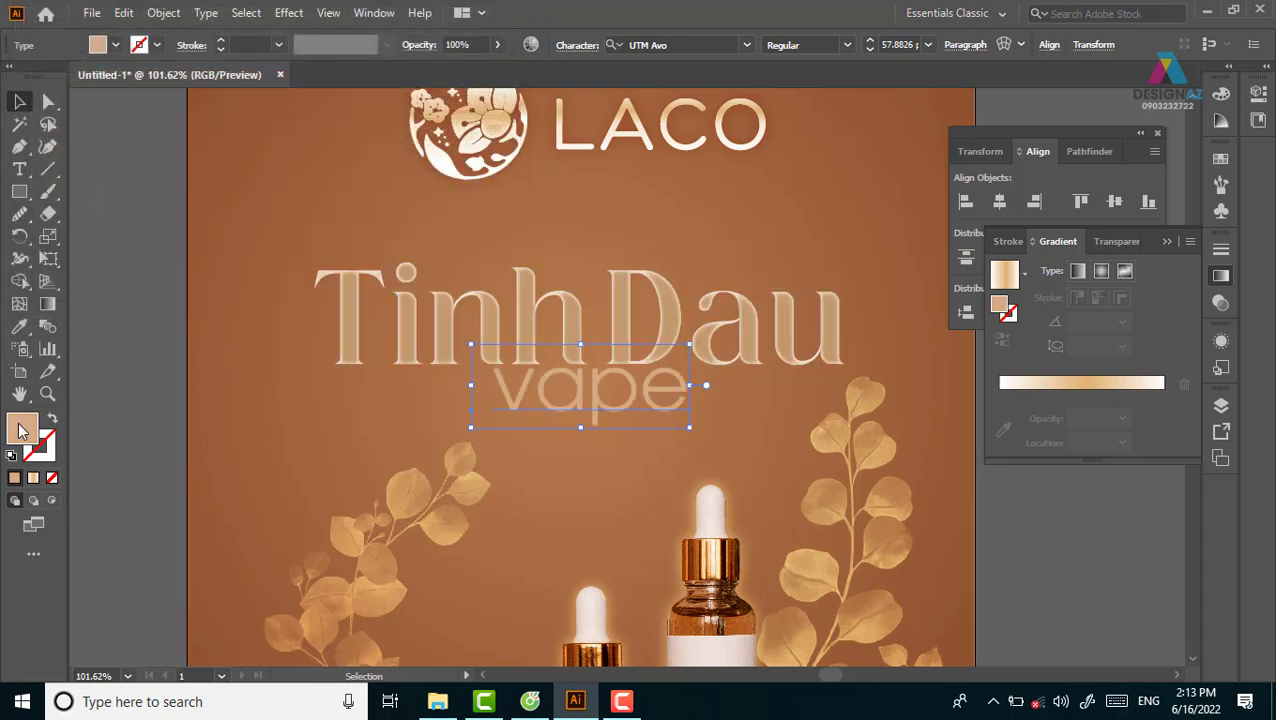
{"action": "double_click", "coordinate": [22, 430]}
{"action": "left_click", "coordinate": [104, 110]}
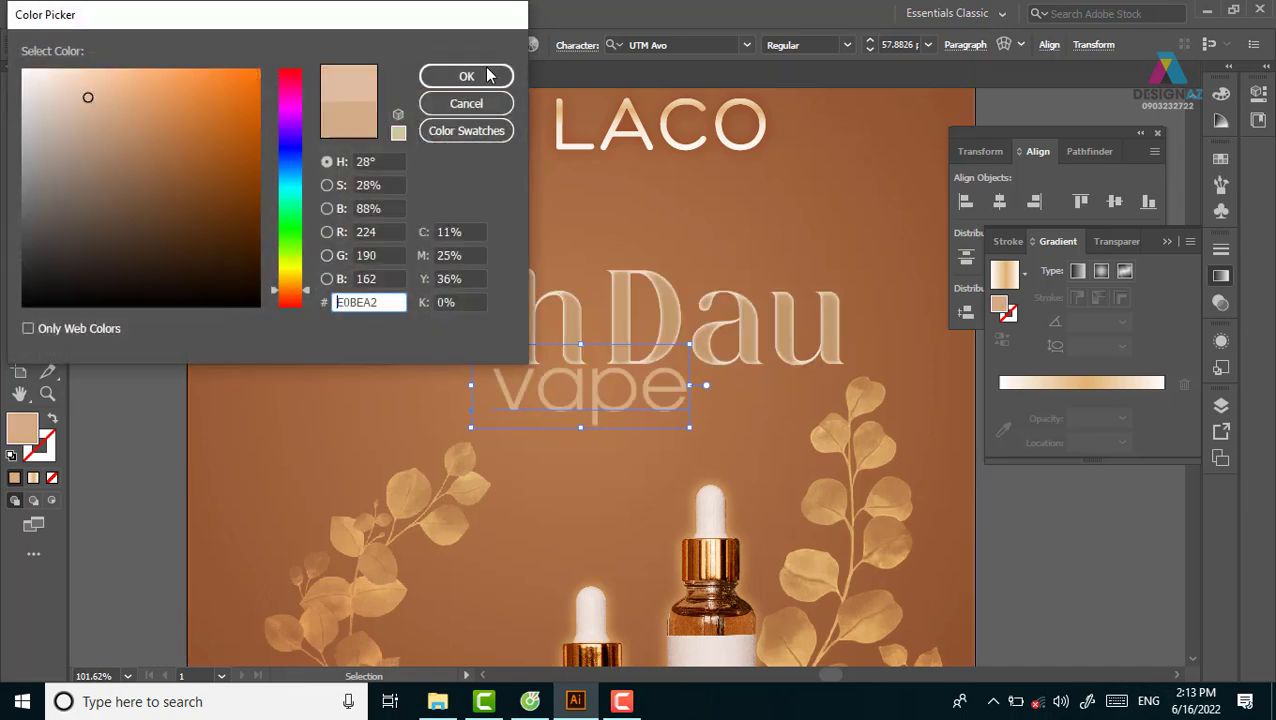
{"action": "left_click", "coordinate": [466, 76]}
{"action": "left_click", "coordinate": [130, 343]}
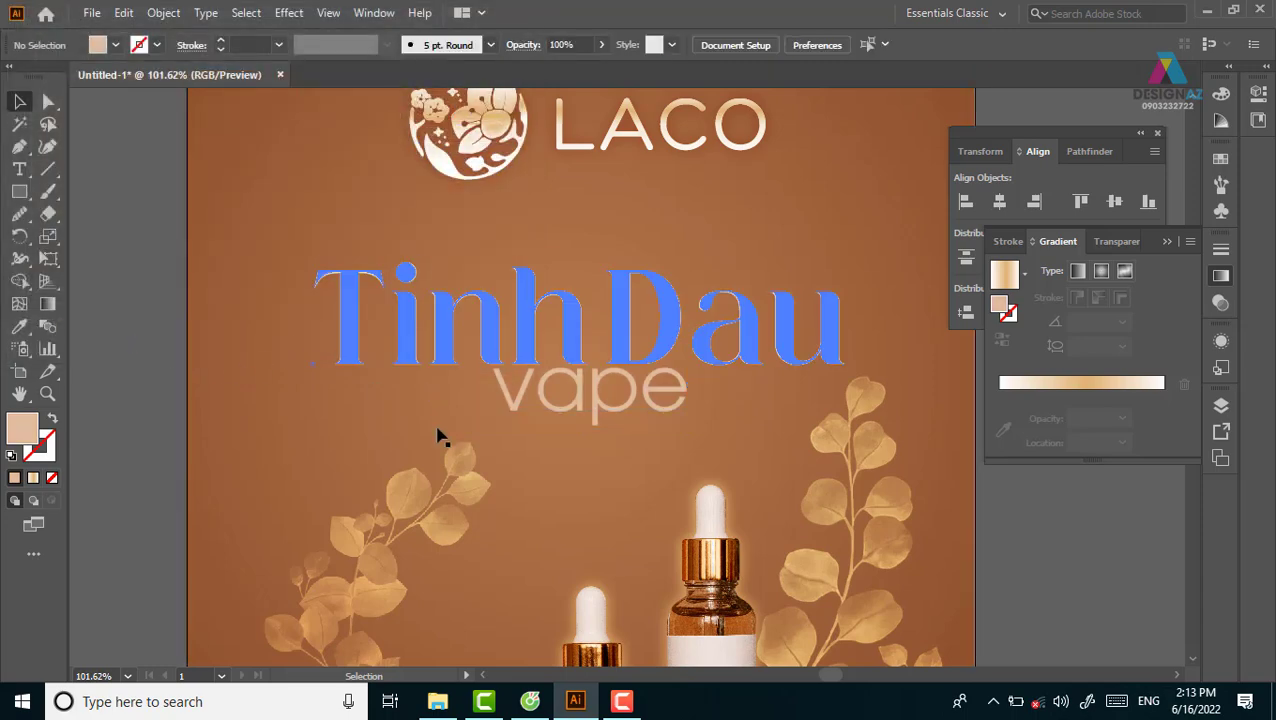
{"action": "key", "text": "ctrl+minus"}
{"action": "key", "text": "ctrl+minus"}
{"action": "key", "text": "ctrl+minus"}
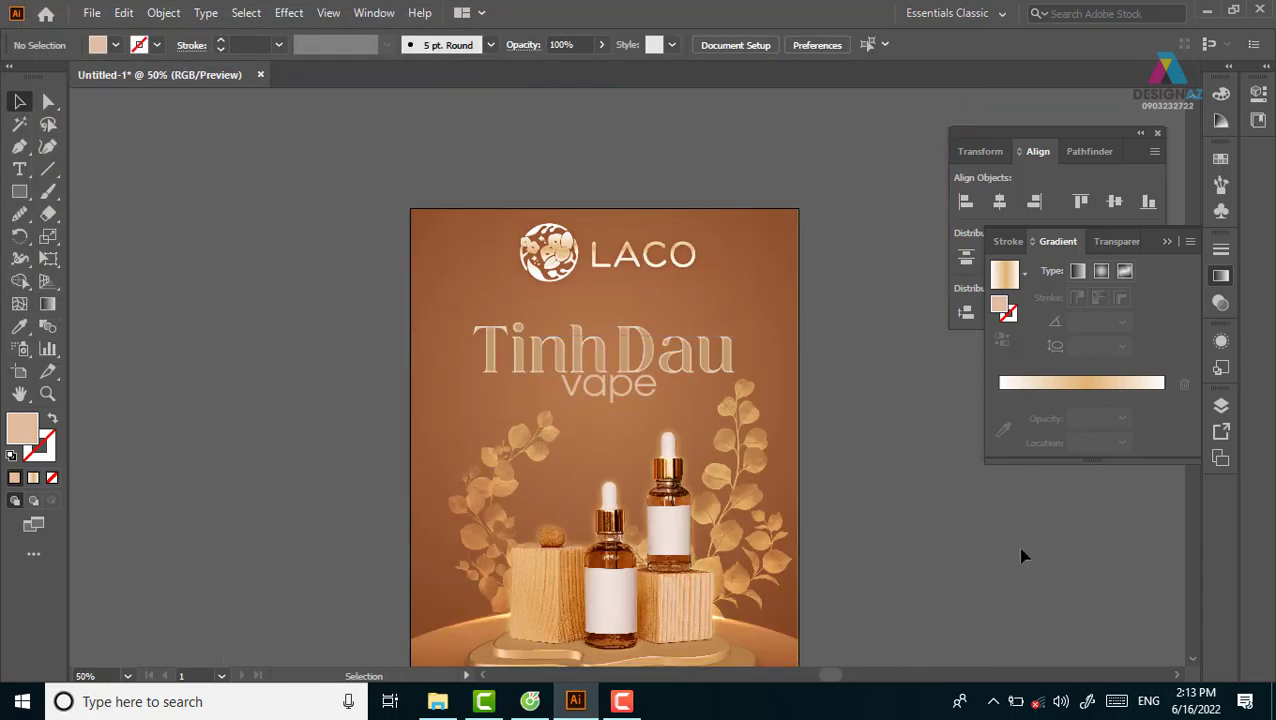
Step: Scale the LACO logo down slightly and move it a little down-left
{"action": "left_click_drag", "start_coordinate": [903, 490], "coordinate": [871, 424]}
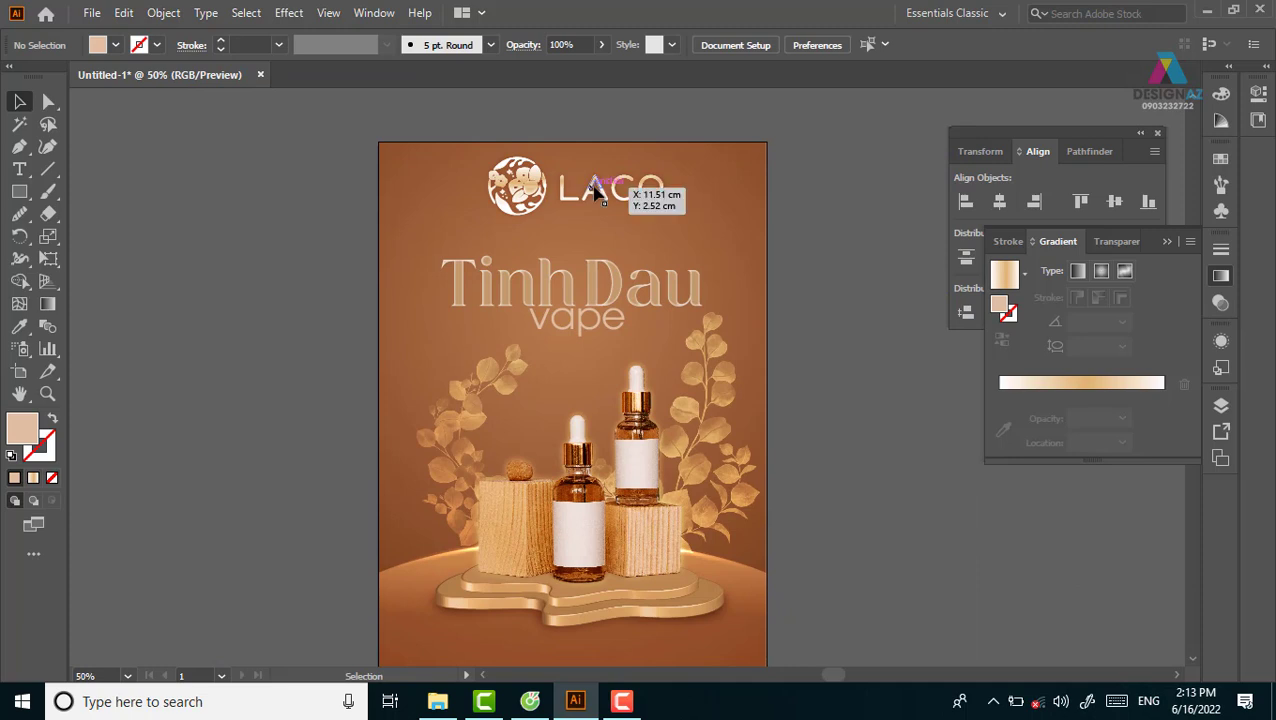
{"action": "left_click", "coordinate": [603, 203]}
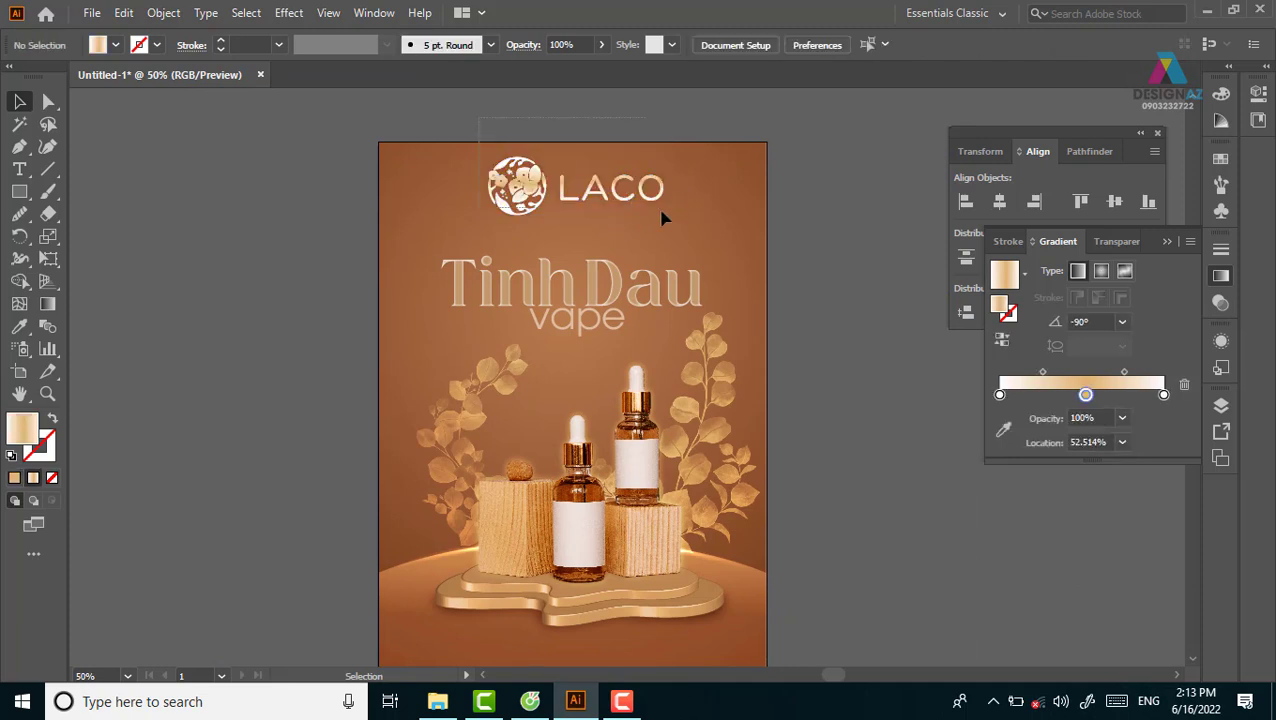
{"action": "left_click_drag", "start_coordinate": [487, 134], "coordinate": [722, 235]}
{"action": "left_click", "coordinate": [722, 235], "text": "shift"}
{"action": "mouse_move", "coordinate": [664, 157]}
{"action": "left_mouse_down"}
{"action": "mouse_move", "coordinate": [652, 159]}
{"action": "mouse_move", "coordinate": [660, 150]}
{"action": "left_mouse_up"}
{"action": "left_click_drag", "start_coordinate": [602, 193], "coordinate": [591, 207]}
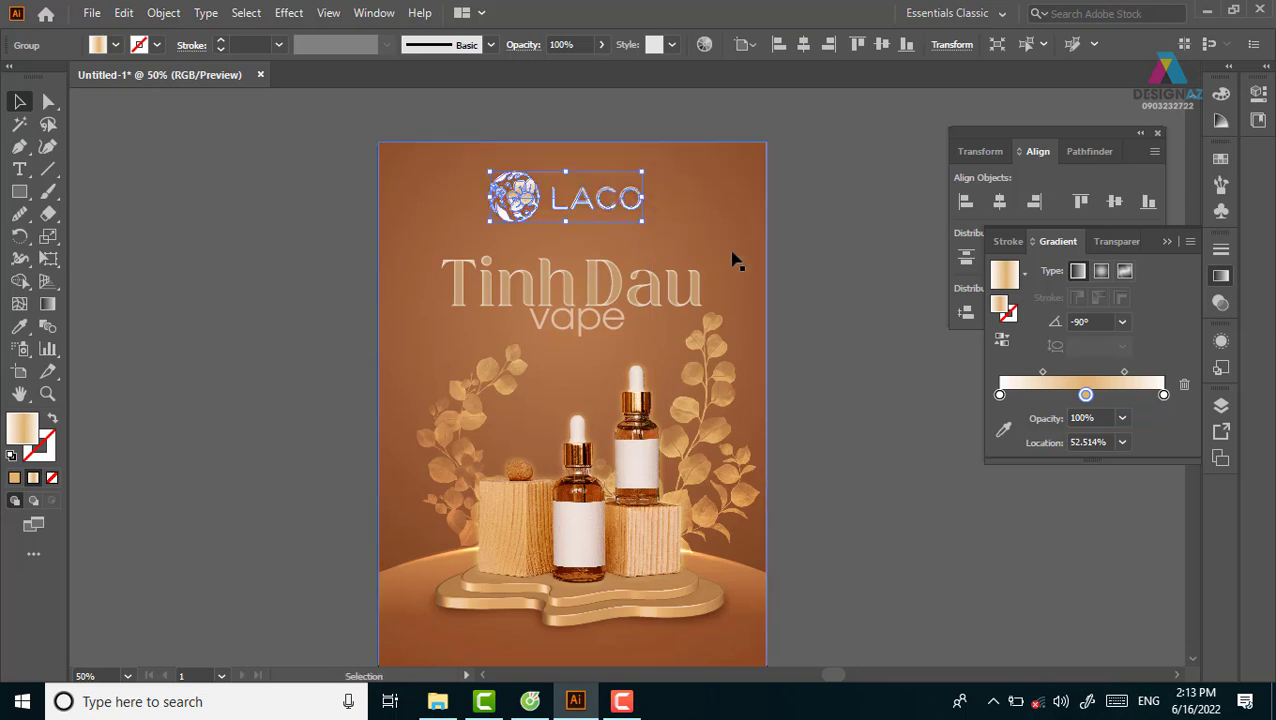
{"action": "left_click", "coordinate": [835, 264]}
{"action": "left_click_drag", "start_coordinate": [848, 330], "coordinate": [824, 263]}
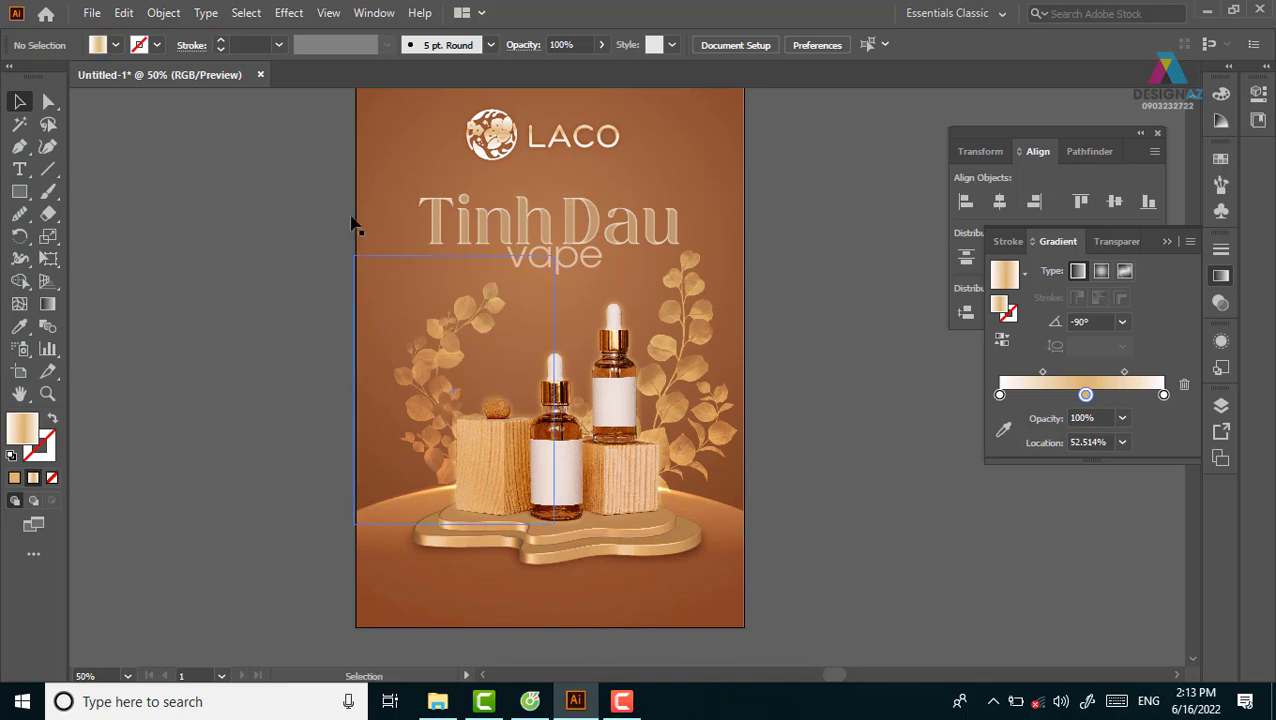
{"action": "left_click", "coordinate": [91, 12]}
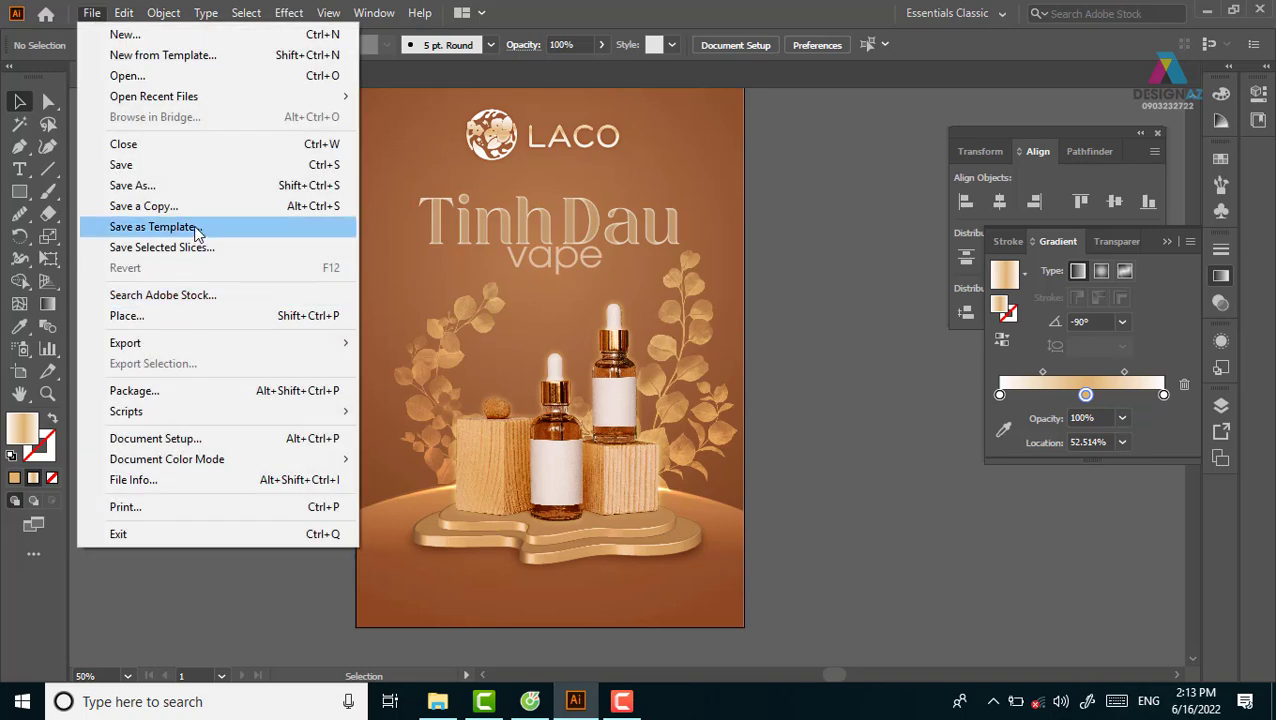
Step: Load artsfon.com-40799.jpg from F:\thuvienanh\Backgroud\texture as a linked image for placing
{"action": "left_click", "coordinate": [175, 317]}
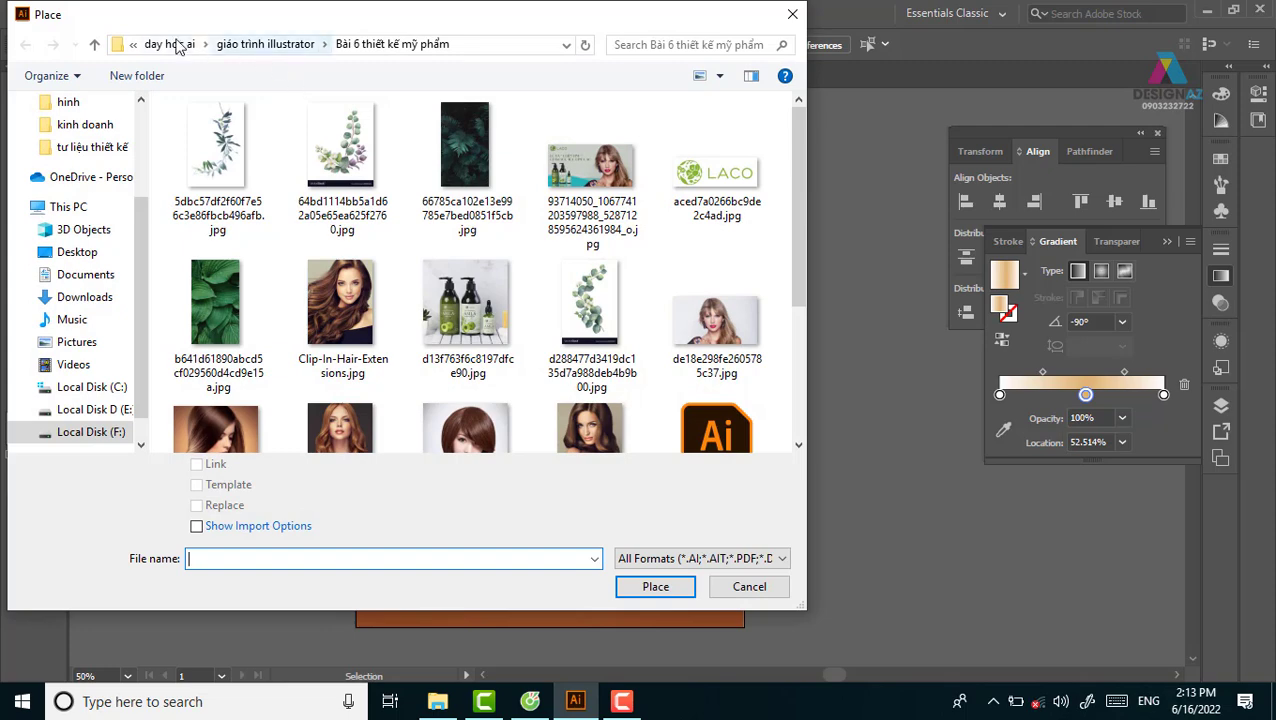
{"action": "left_click", "coordinate": [115, 433]}
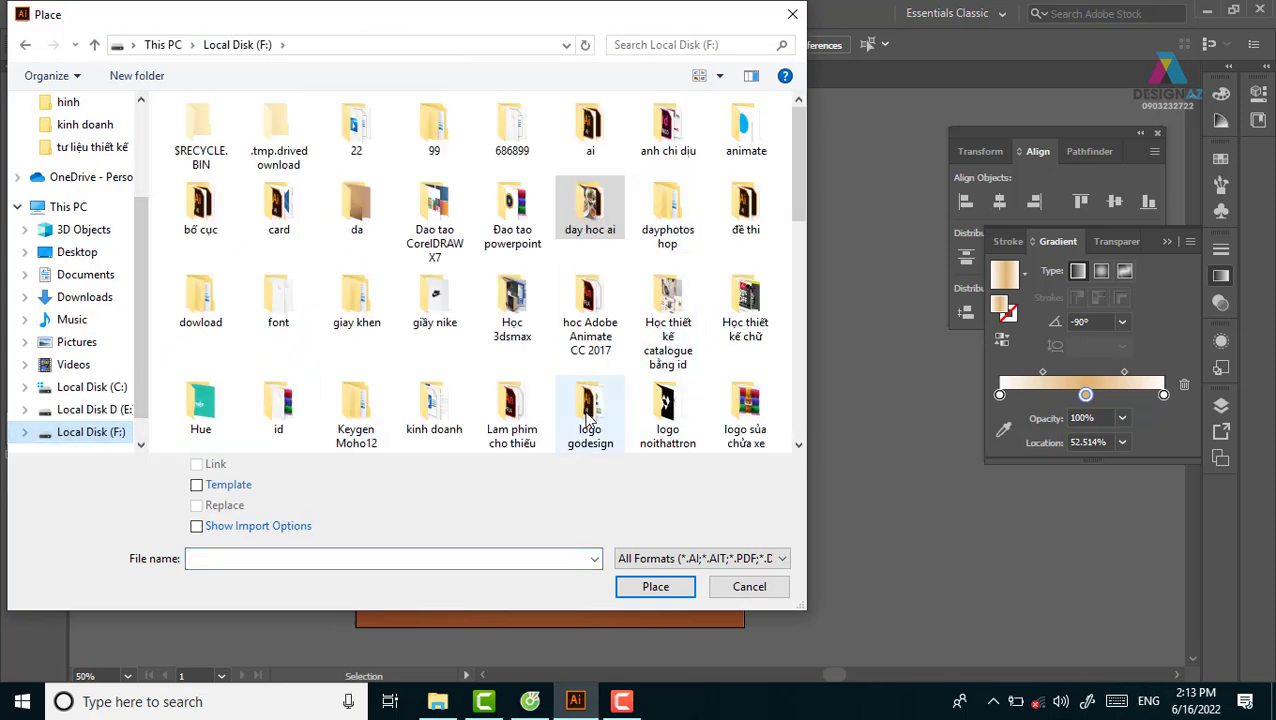
{"action": "scroll", "coordinate": [570, 370], "scroll_direction": "down", "scroll_amount": 1}
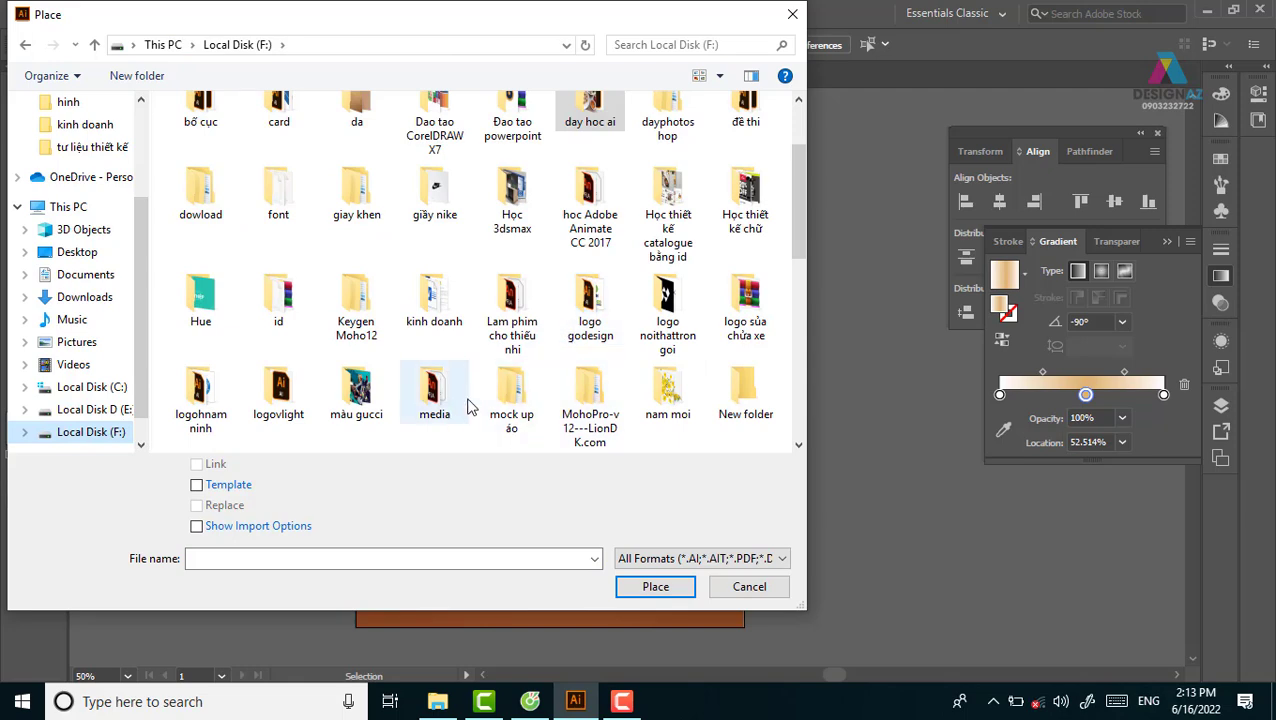
{"action": "scroll", "coordinate": [470, 405], "scroll_direction": "down", "scroll_amount": 5}
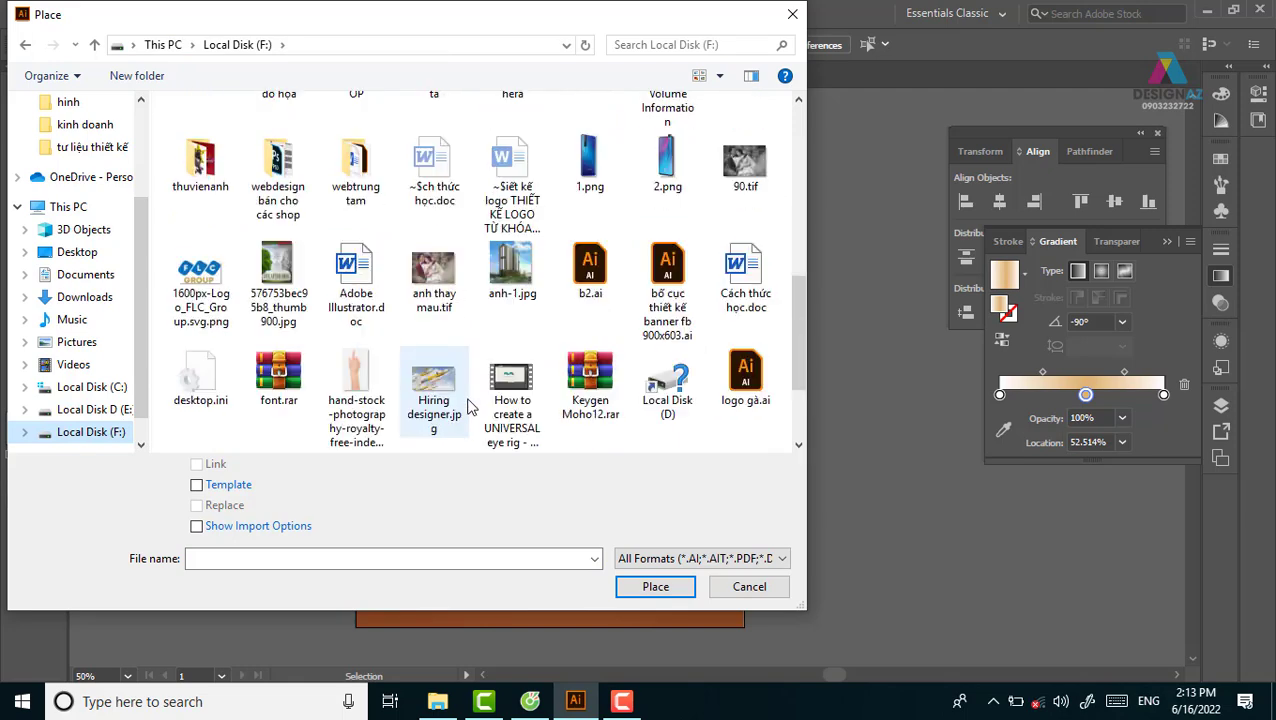
{"action": "double_click", "coordinate": [218, 165]}
{"action": "double_click", "coordinate": [505, 260]}
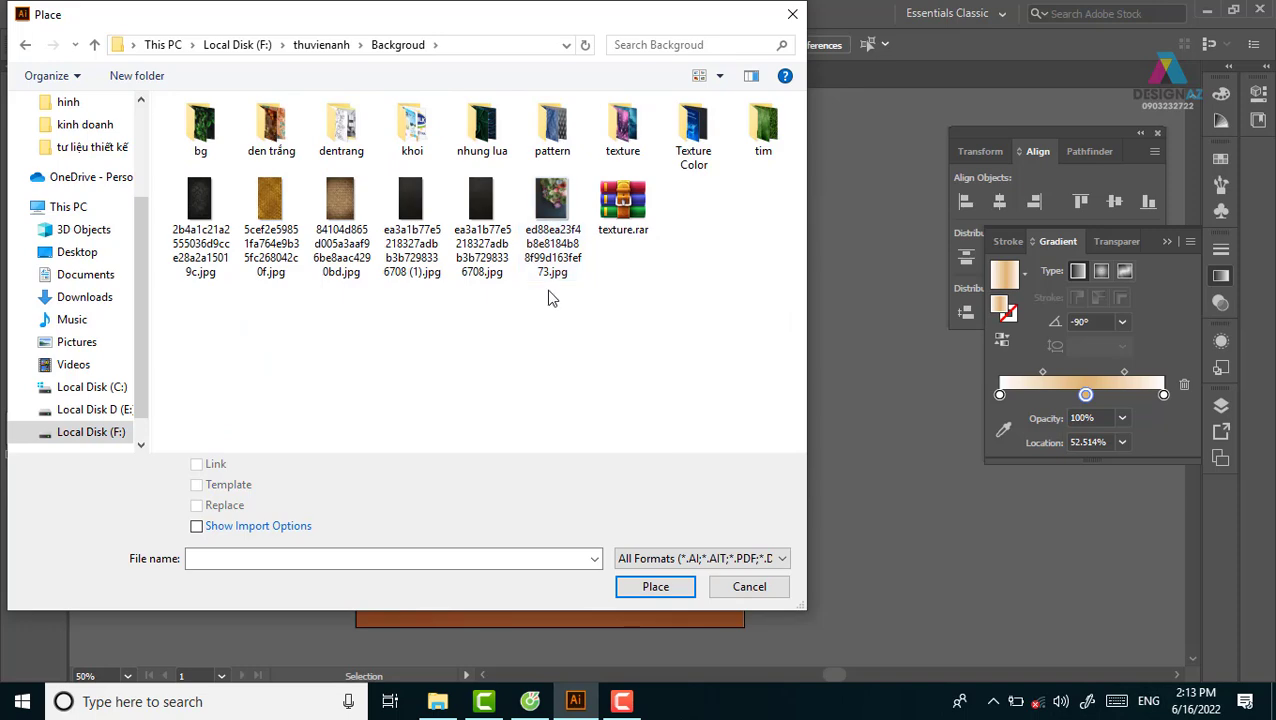
{"action": "double_click", "coordinate": [622, 128]}
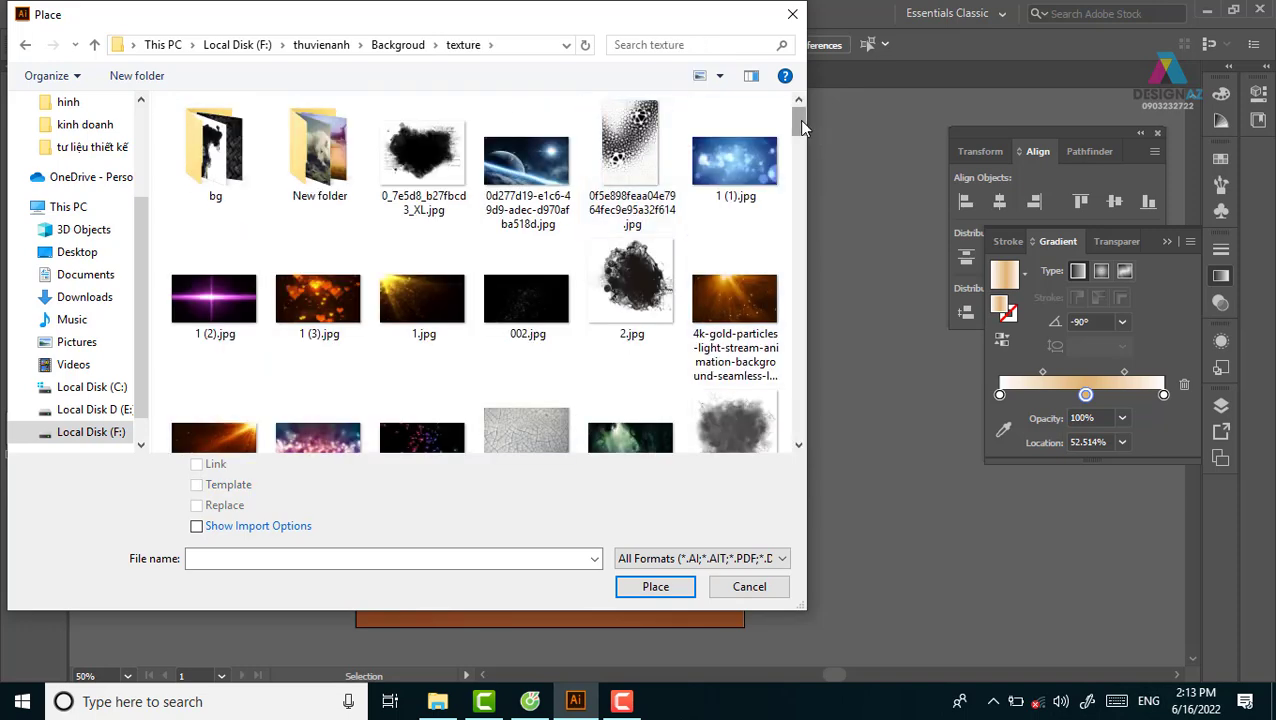
{"action": "left_click_drag", "start_coordinate": [801, 127], "coordinate": [803, 191]}
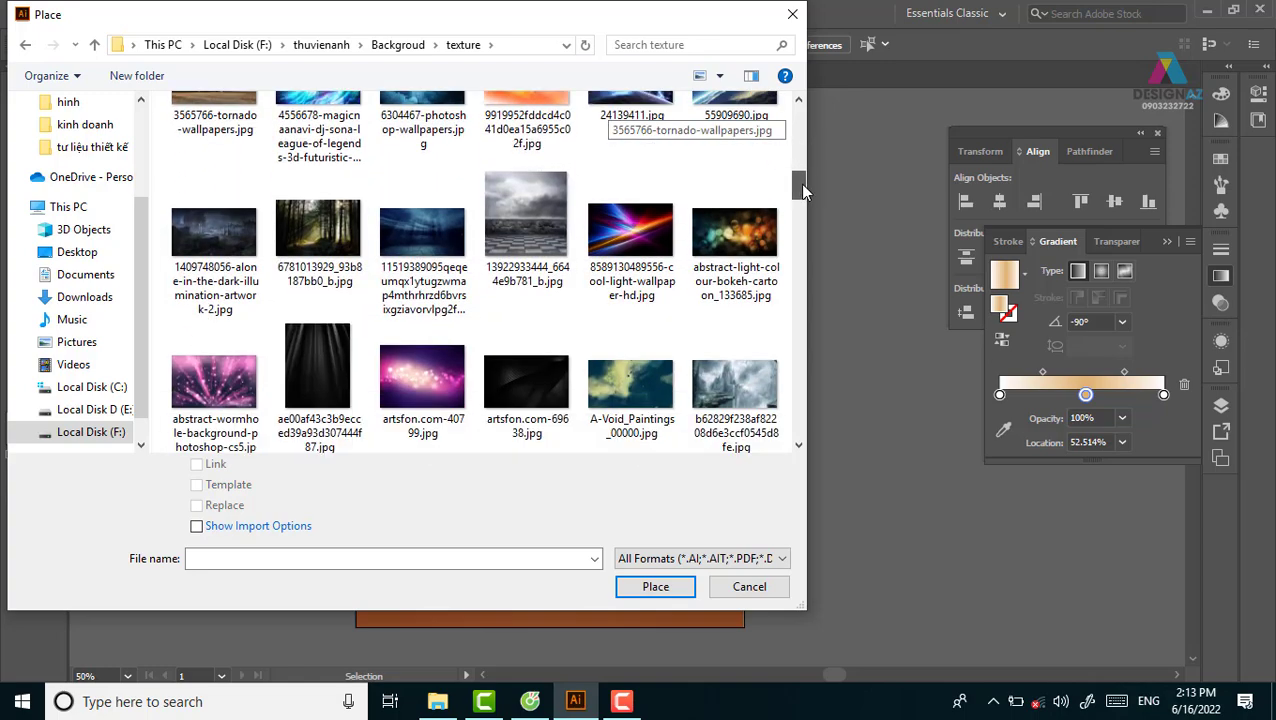
{"action": "left_click", "coordinate": [422, 300]}
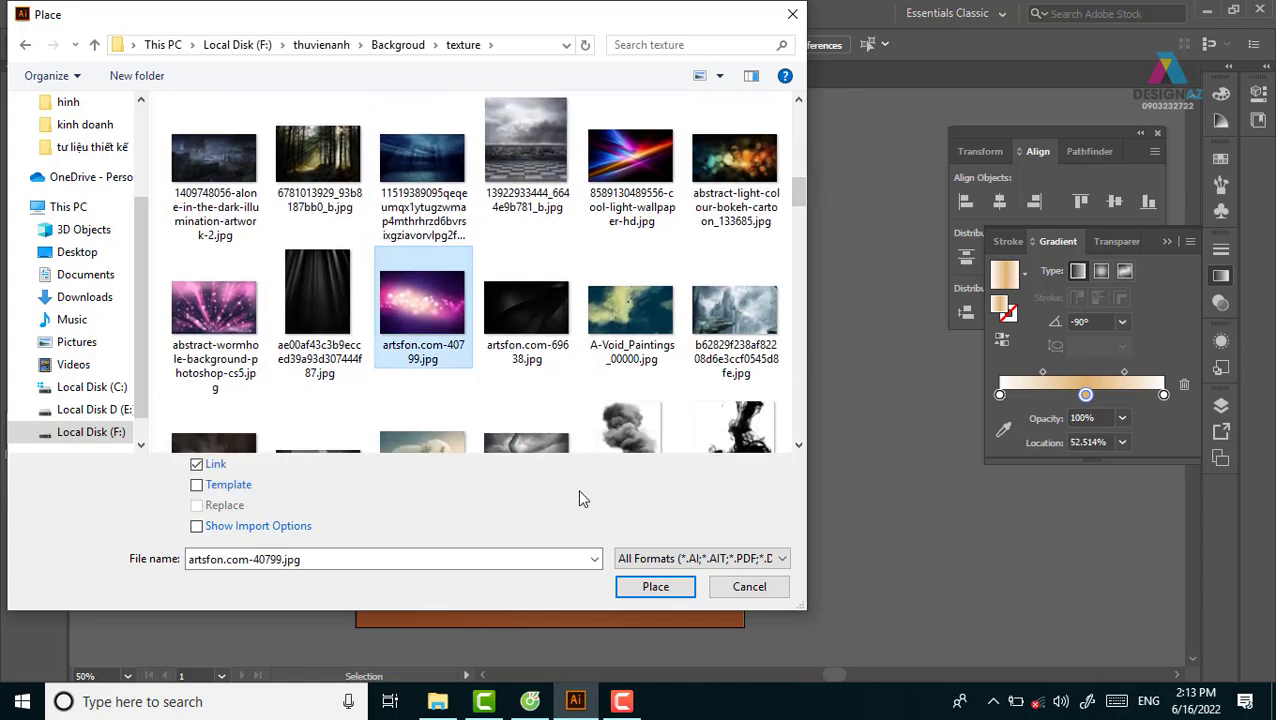
{"action": "left_click", "coordinate": [656, 586]}
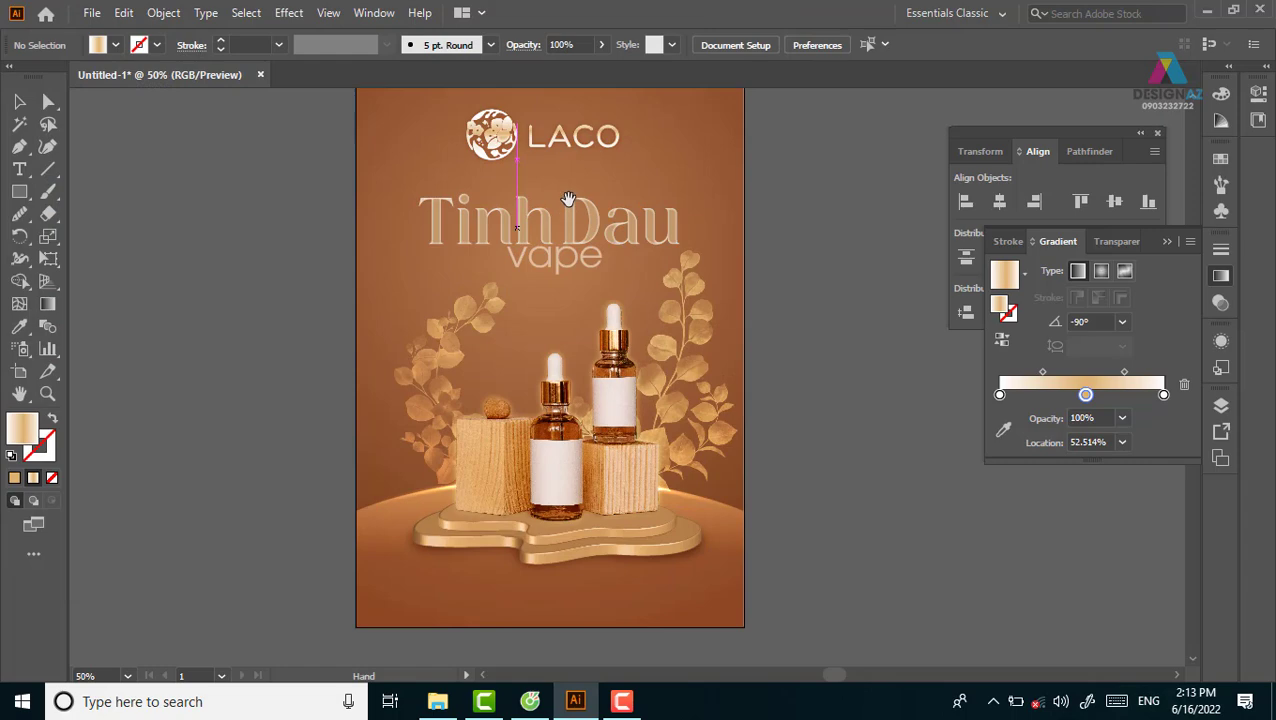
{"action": "left_click_drag", "start_coordinate": [567, 199], "coordinate": [518, 179]}
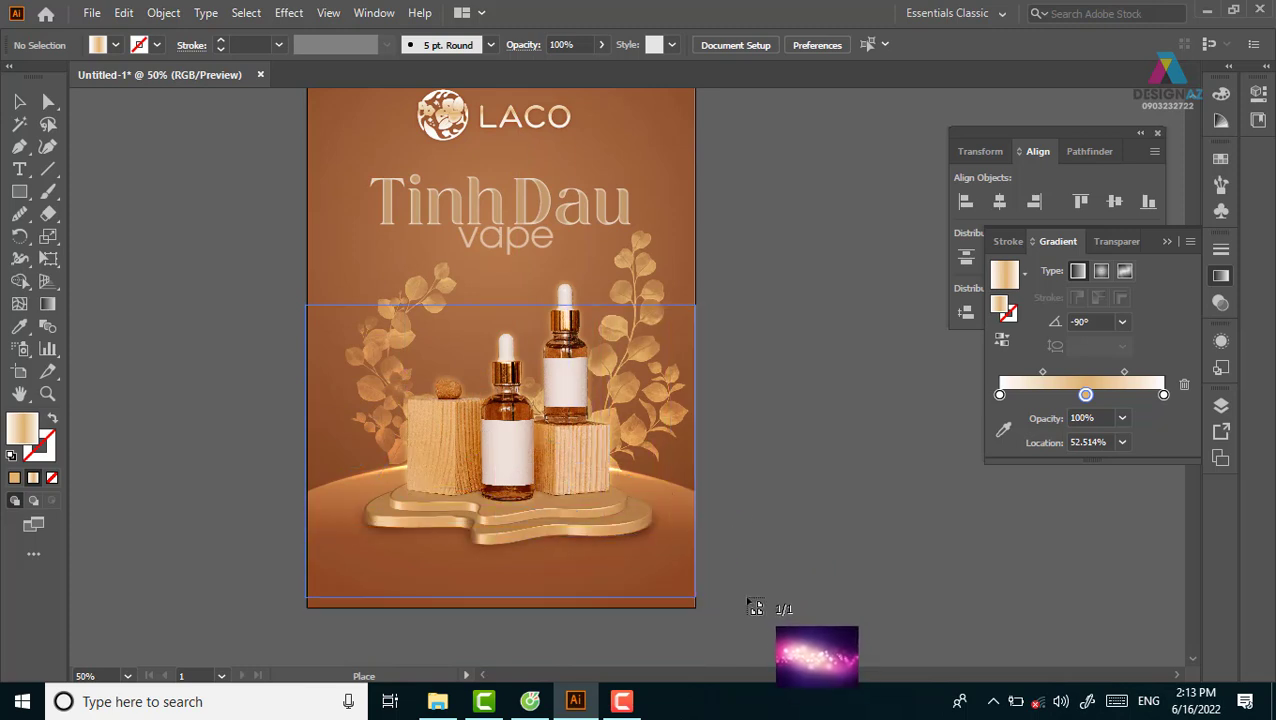
Step: Place the bokeh photo and drag it off the poster onto the canvas to the right
{"action": "left_click", "coordinate": [755, 605]}
{"action": "scroll", "coordinate": [777, 501], "scroll_direction": "right", "scroll_amount": 3}
{"action": "left_click", "coordinate": [678, 374]}
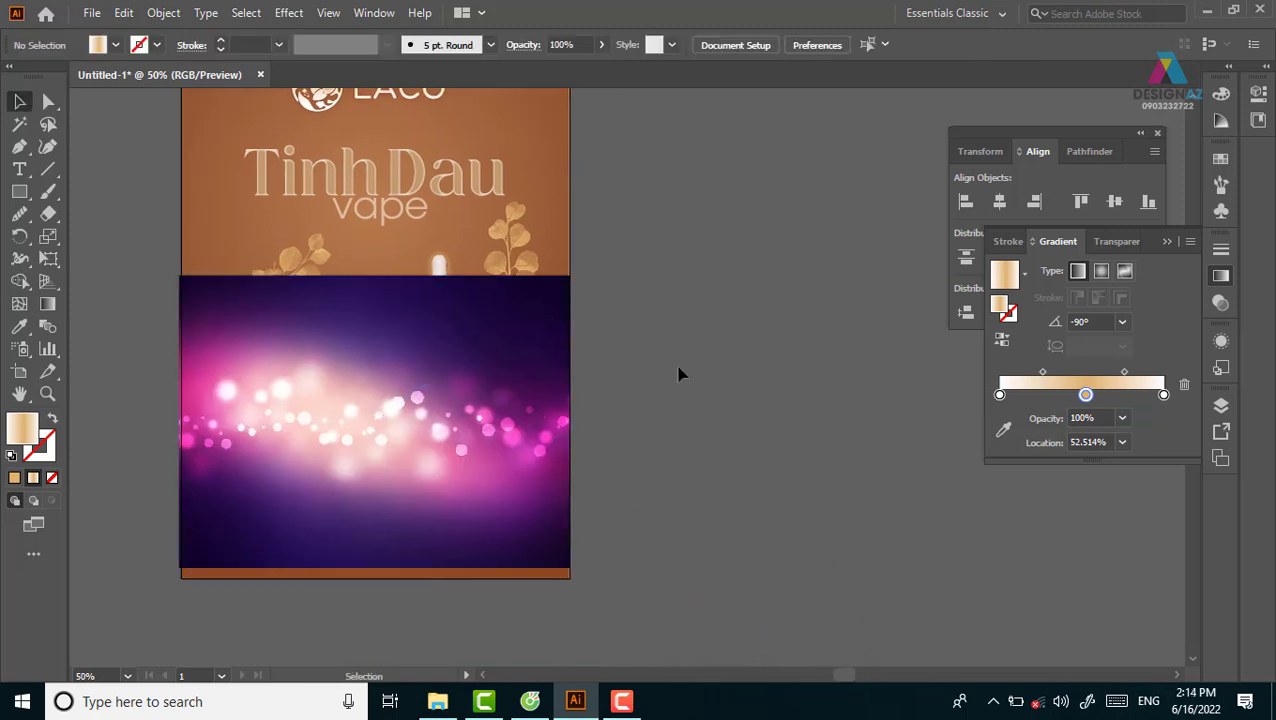
{"action": "left_click_drag", "start_coordinate": [387, 353], "coordinate": [812, 353]}
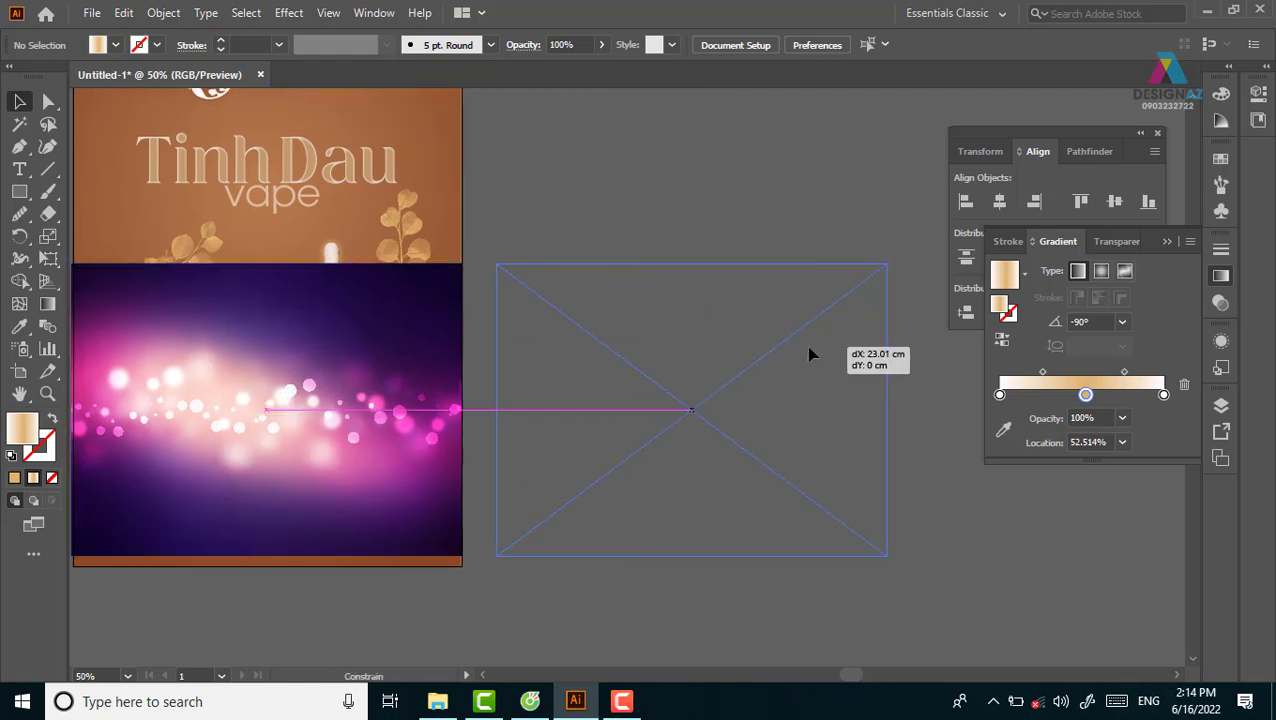
{"action": "scroll", "coordinate": [687, 218], "scroll_direction": "up", "scroll_amount": 2}
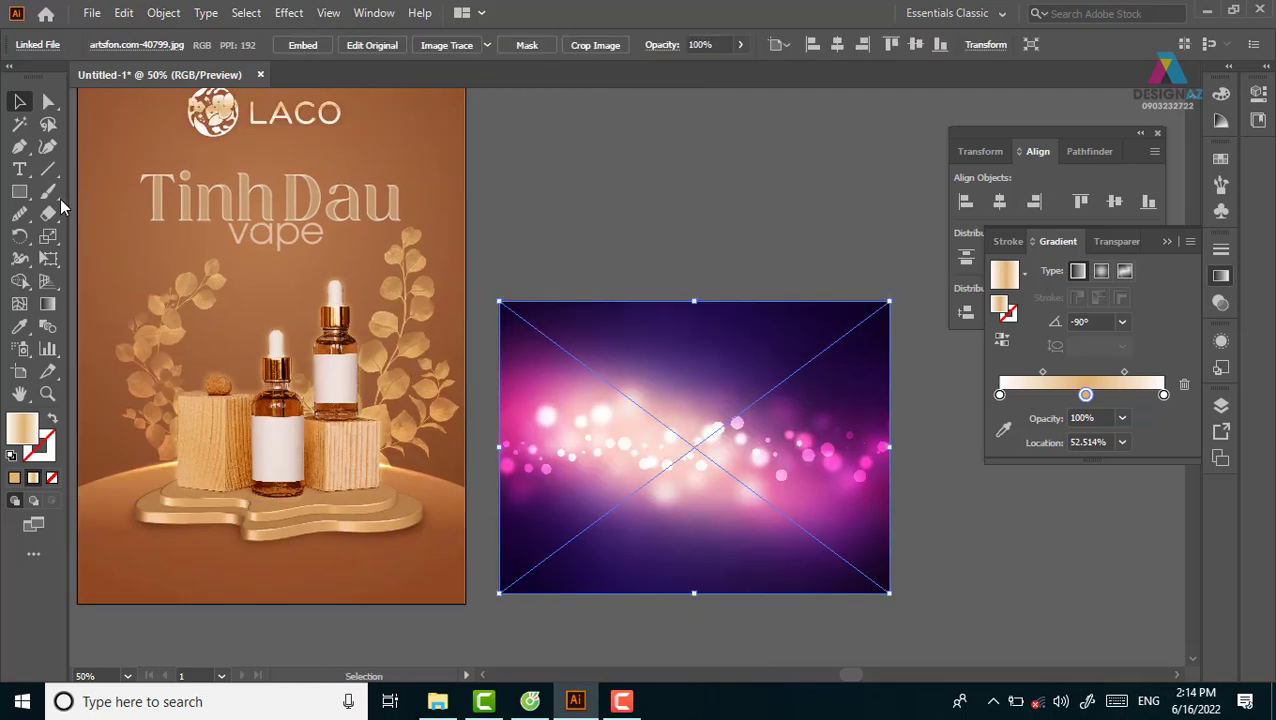
Step: Draw a rectangle exactly covering the bokeh photo
{"action": "key", "text": "m"}
{"action": "left_click_drag", "start_coordinate": [499, 300], "coordinate": [889, 593]}
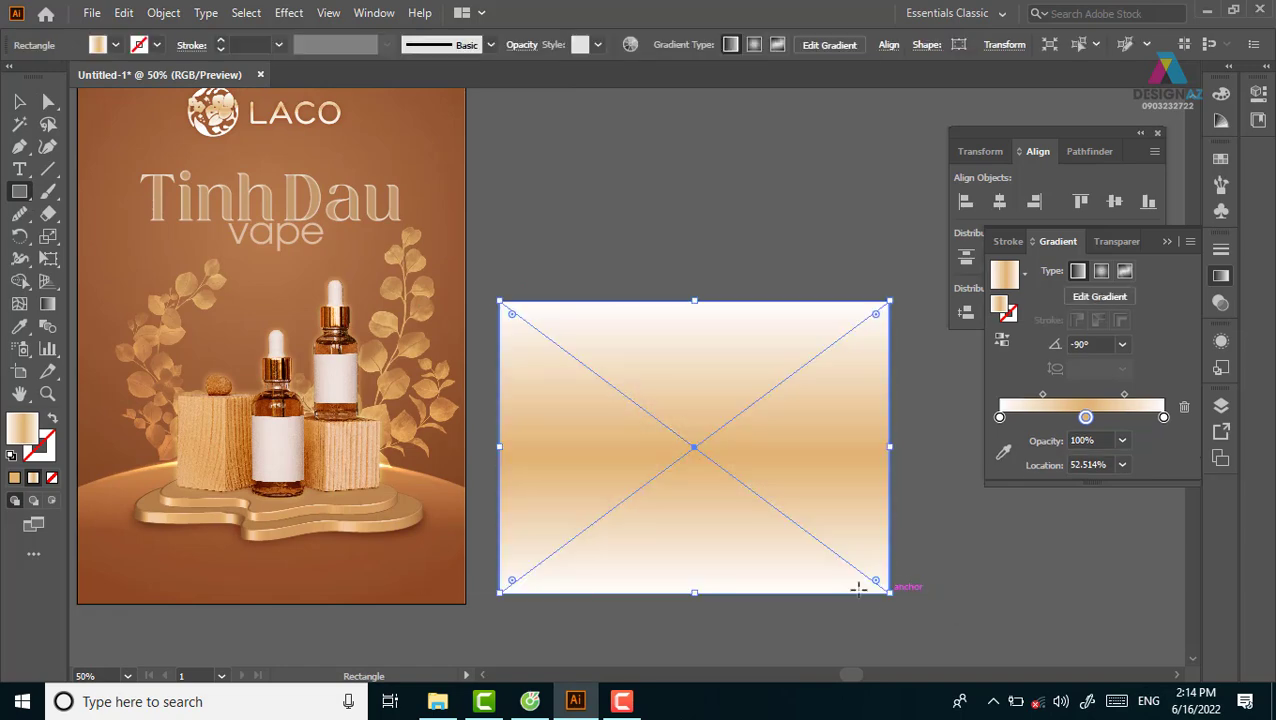
{"action": "left_click", "coordinate": [19, 101]}
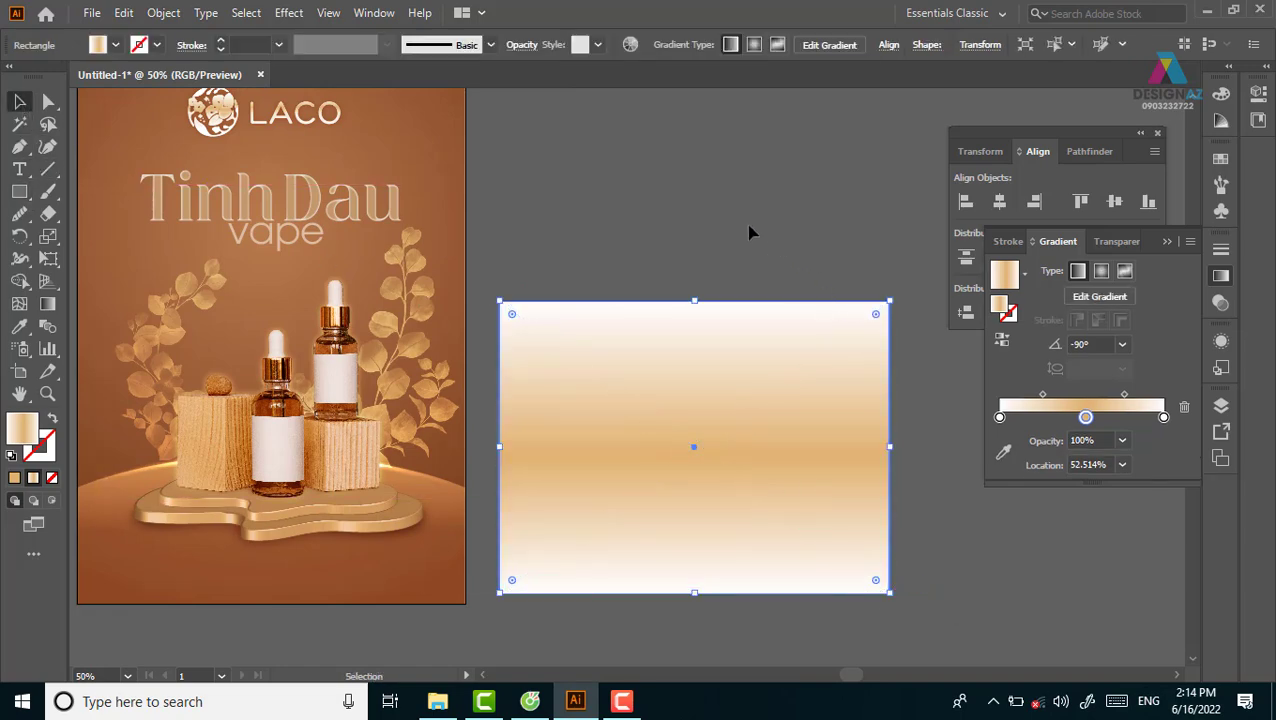
{"action": "left_click_drag", "start_coordinate": [751, 232], "coordinate": [777, 660]}
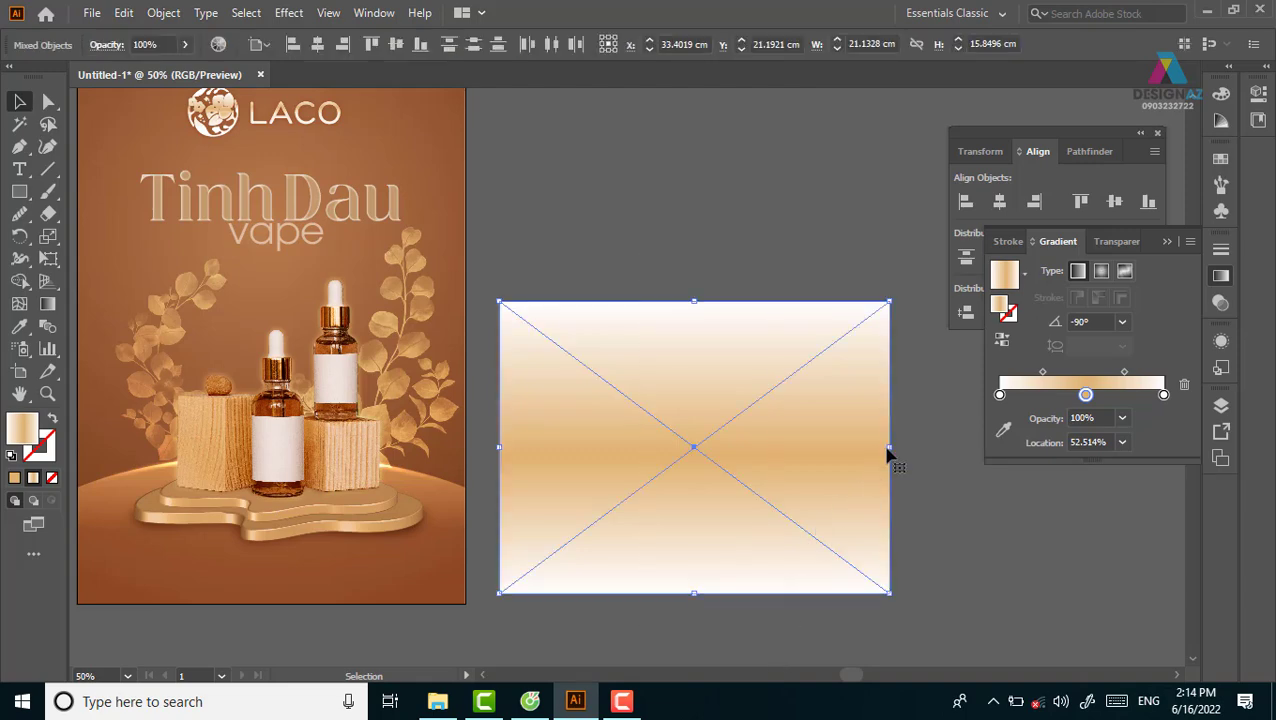
{"action": "left_click", "coordinate": [830, 287]}
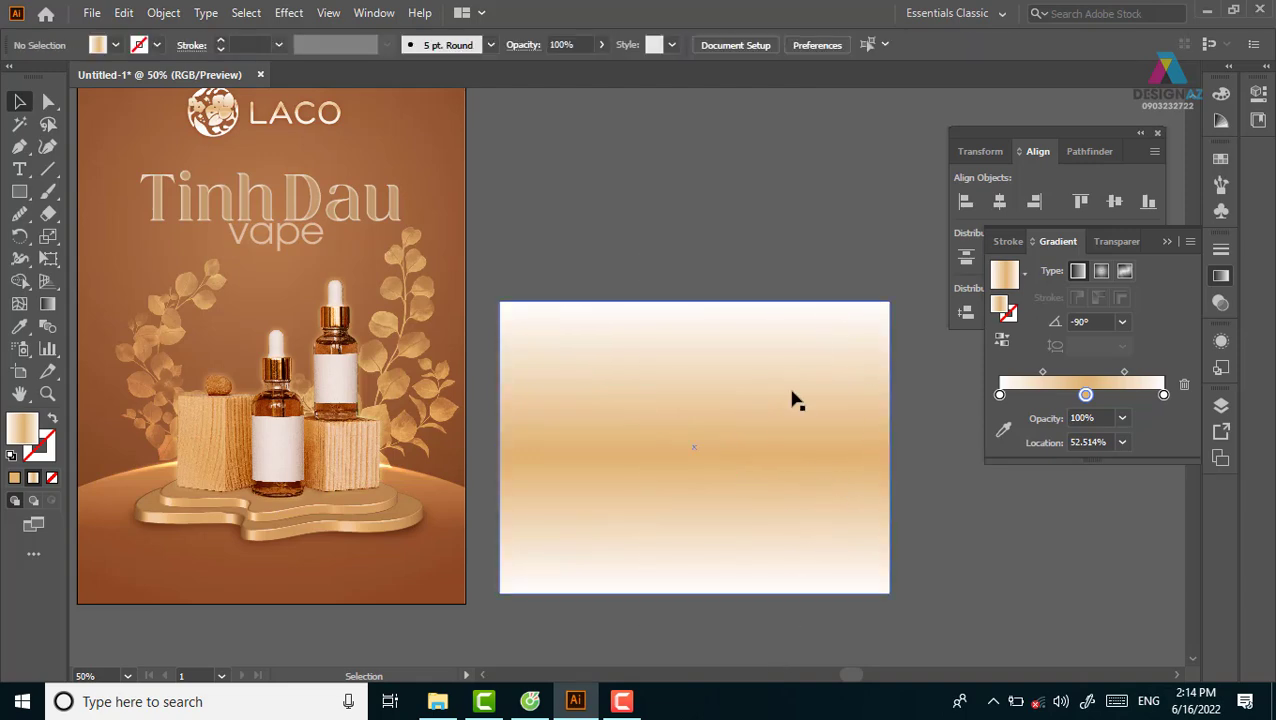
{"action": "left_click", "coordinate": [792, 398]}
Step: Set the rectangle's transparency blend mode to Color
{"action": "left_click", "coordinate": [1220, 302]}
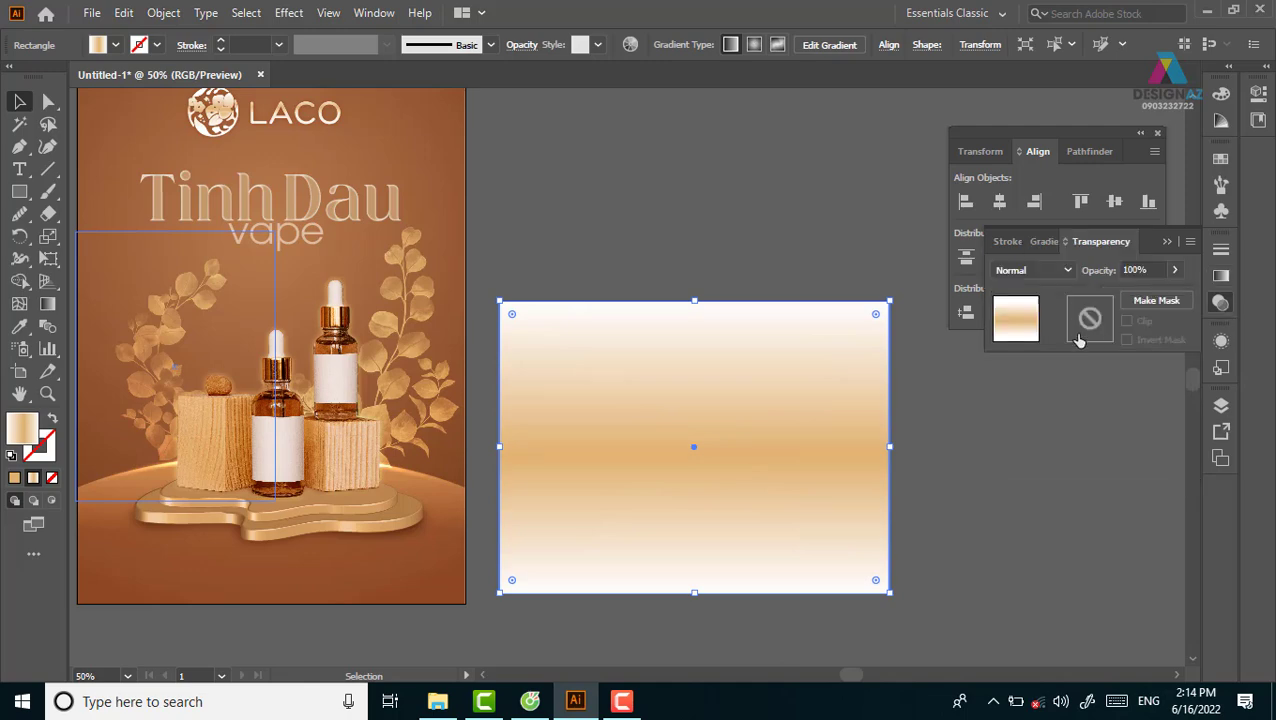
{"action": "left_click", "coordinate": [1040, 270]}
{"action": "left_click", "coordinate": [1037, 600]}
{"action": "left_click", "coordinate": [1009, 637]}
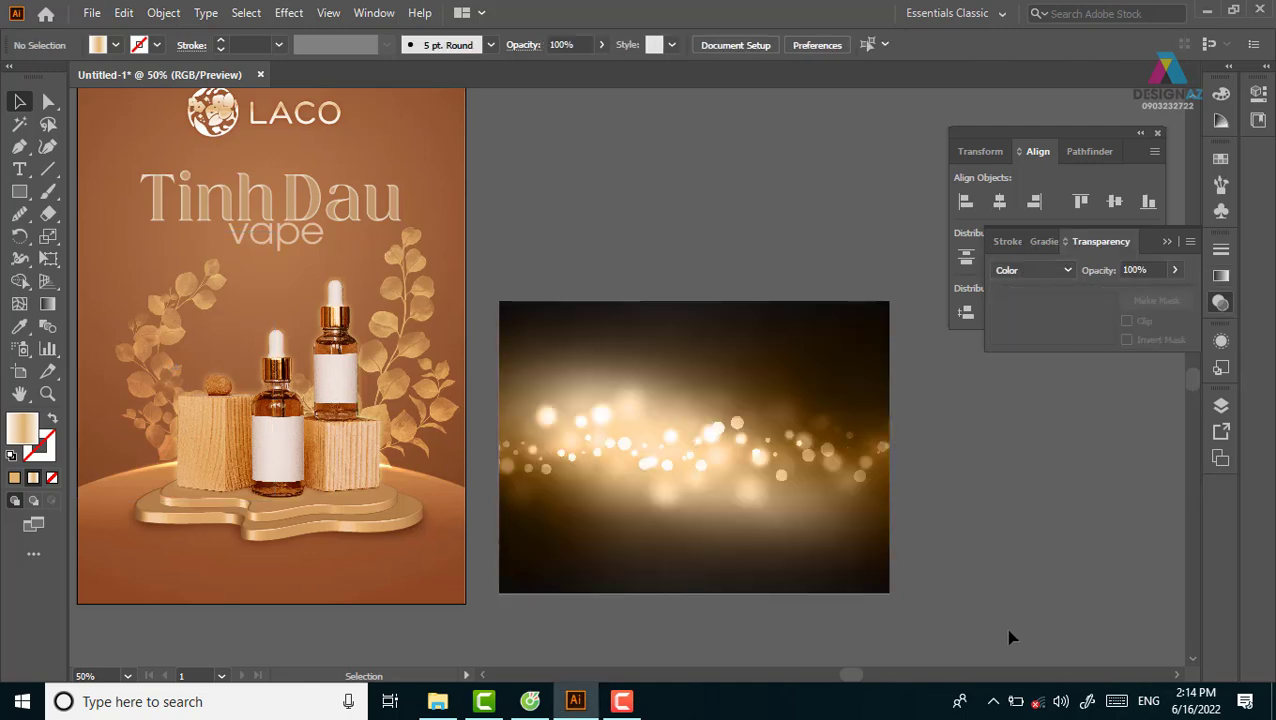
{"action": "left_click", "coordinate": [852, 428]}
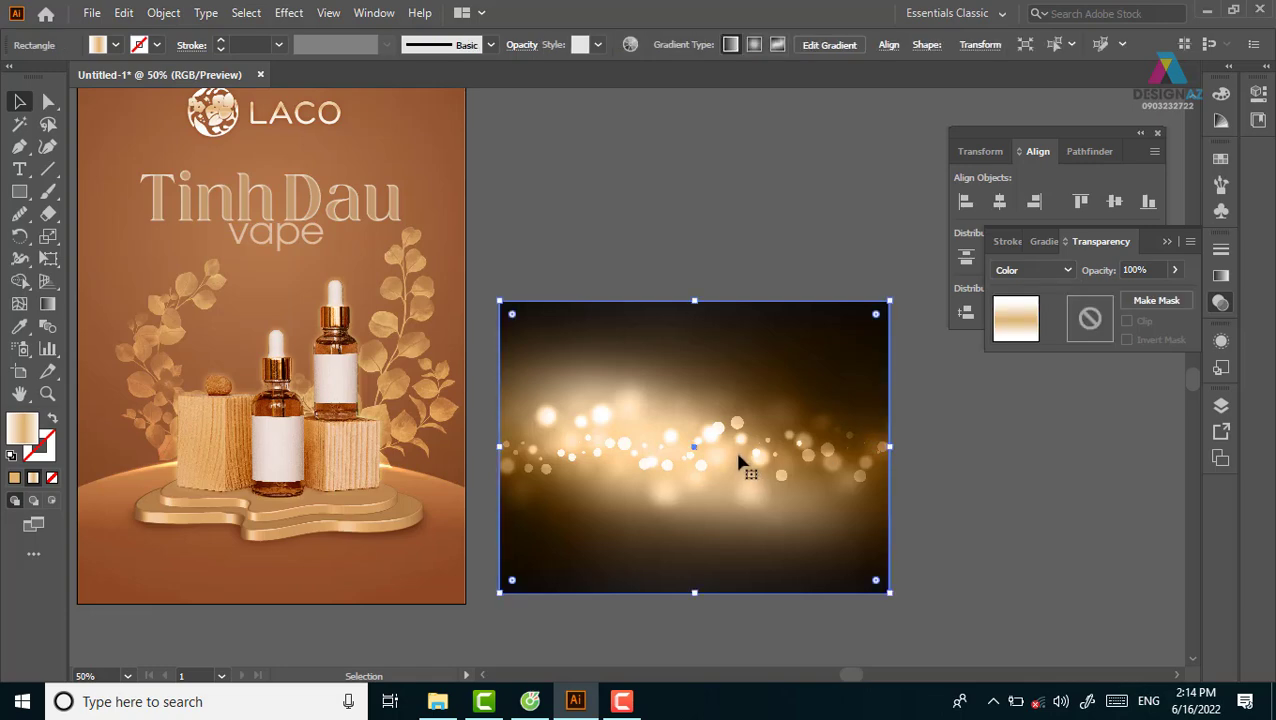
{"action": "left_click", "coordinate": [893, 416]}
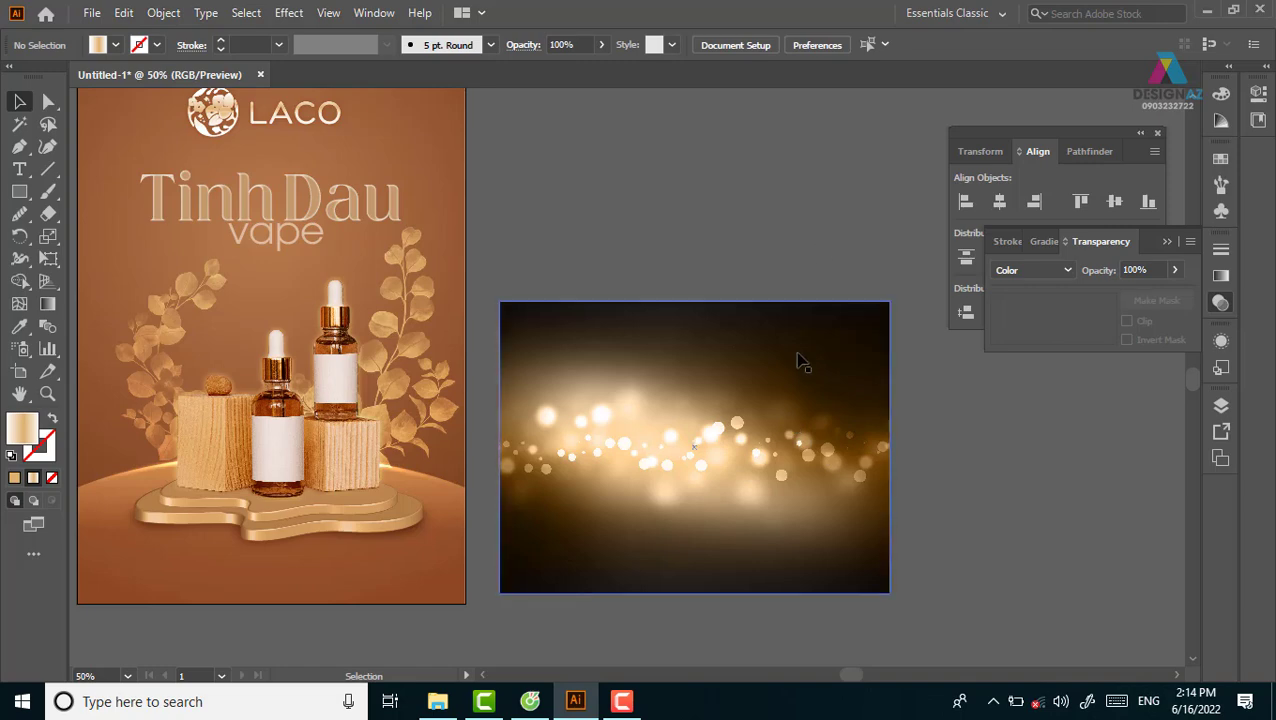
{"action": "left_click_drag", "start_coordinate": [797, 361], "coordinate": [818, 333]}
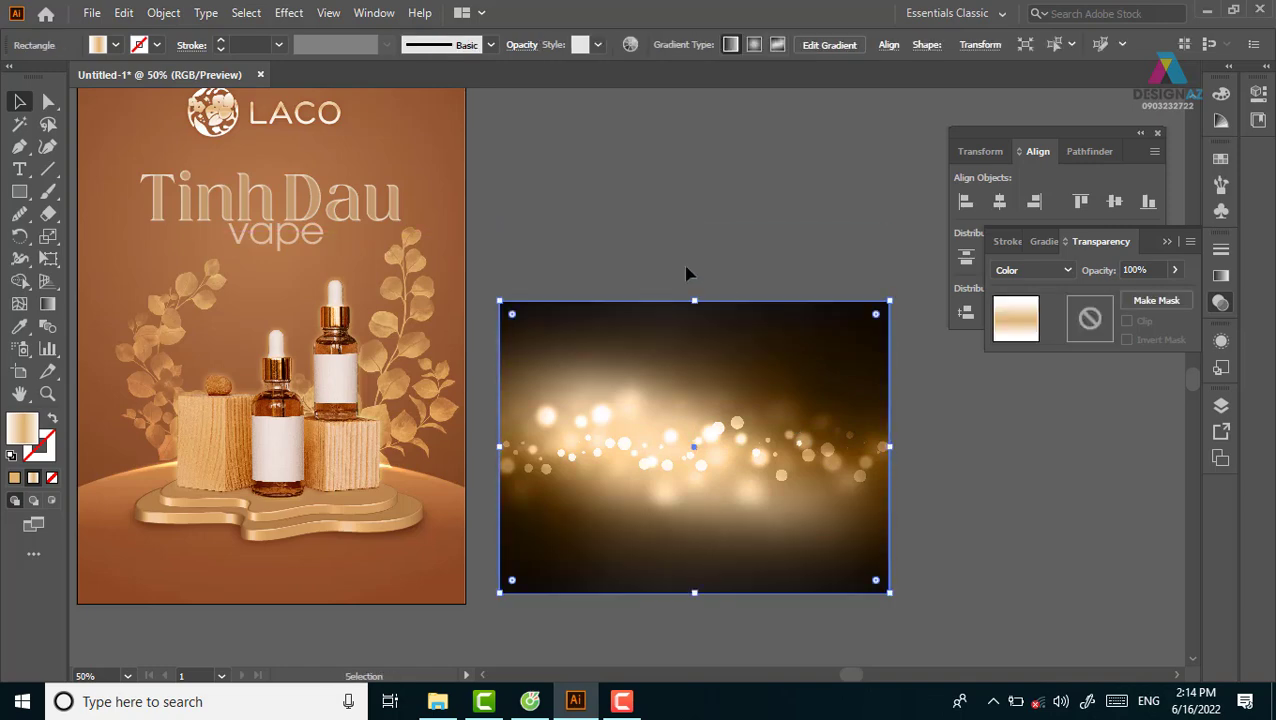
Step: Fill the Color-blended rectangle with a solid brown swatch
{"action": "key", "text": "i"}
{"action": "left_click", "coordinate": [440, 146]}
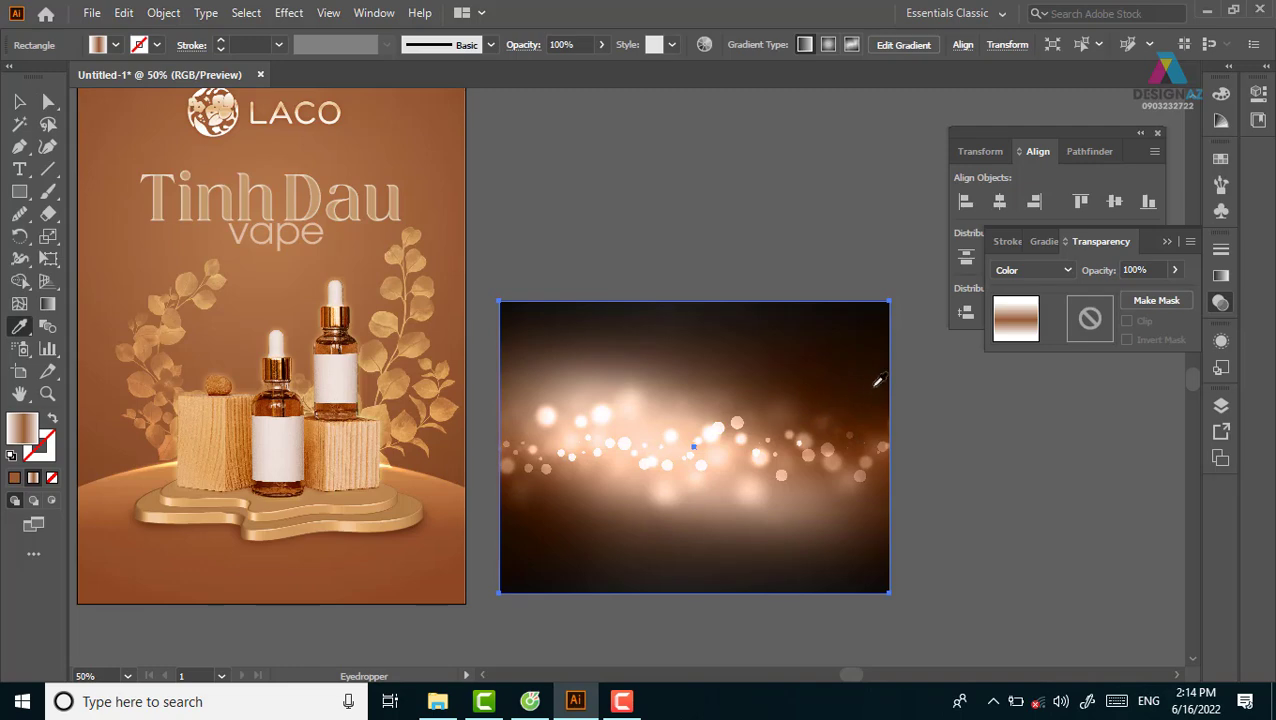
{"action": "left_click", "coordinate": [19, 101]}
{"action": "left_click", "coordinate": [587, 206]}
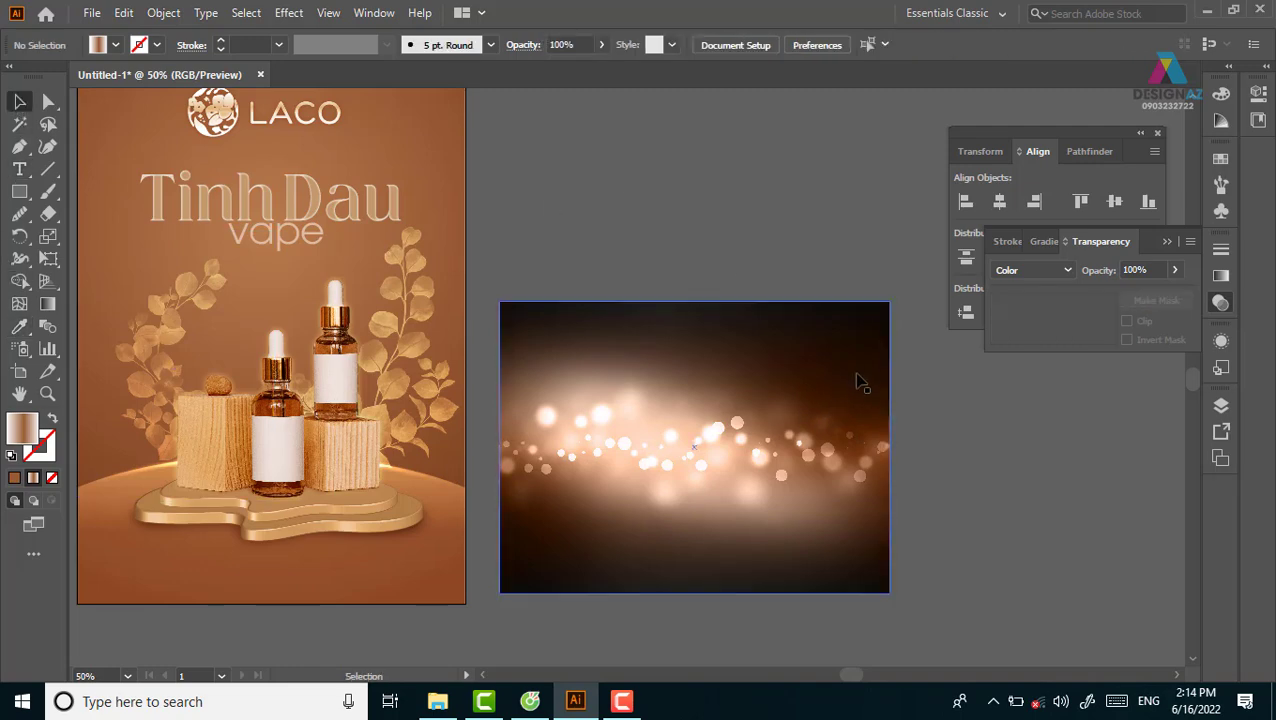
{"action": "left_click", "coordinate": [820, 366]}
{"action": "left_click", "coordinate": [1220, 161]}
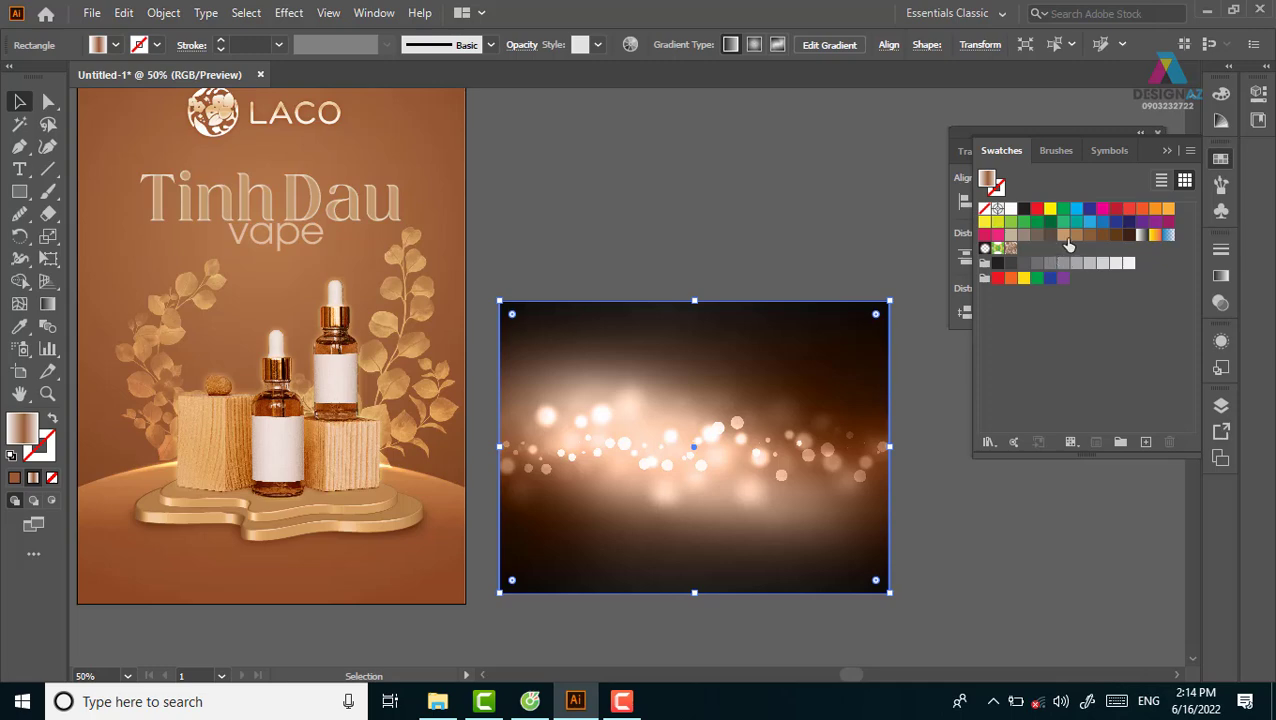
{"action": "left_click", "coordinate": [1076, 237]}
{"action": "left_click_drag", "start_coordinate": [809, 408], "coordinate": [856, 204]}
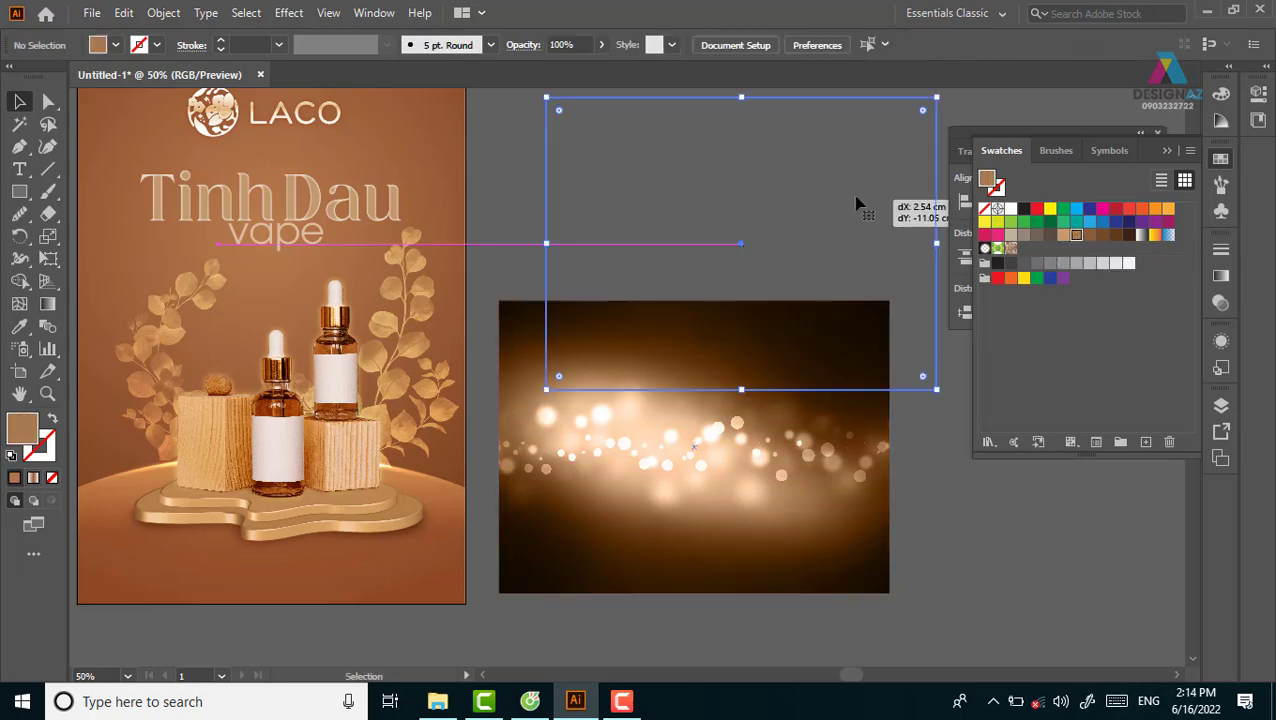
{"action": "key", "text": "ctrl+z"}
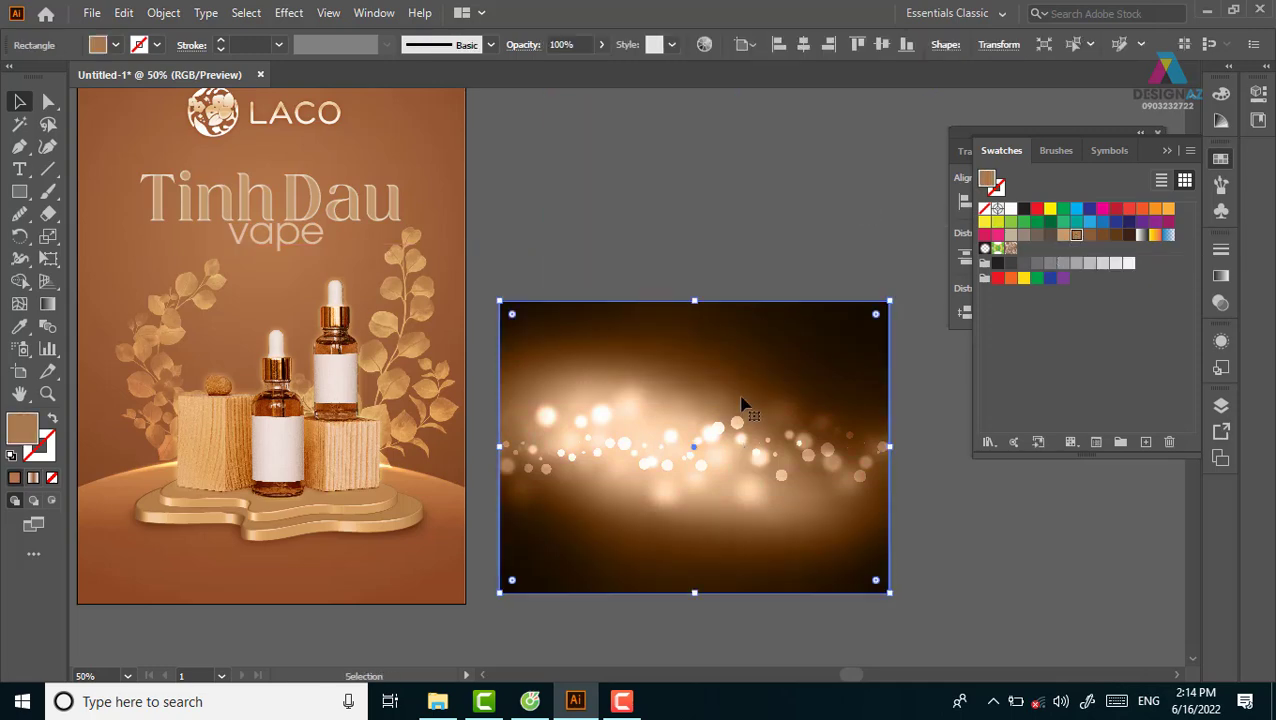
Step: Group the bokeh photo and the brown rectangle
{"action": "left_click", "coordinate": [700, 245]}
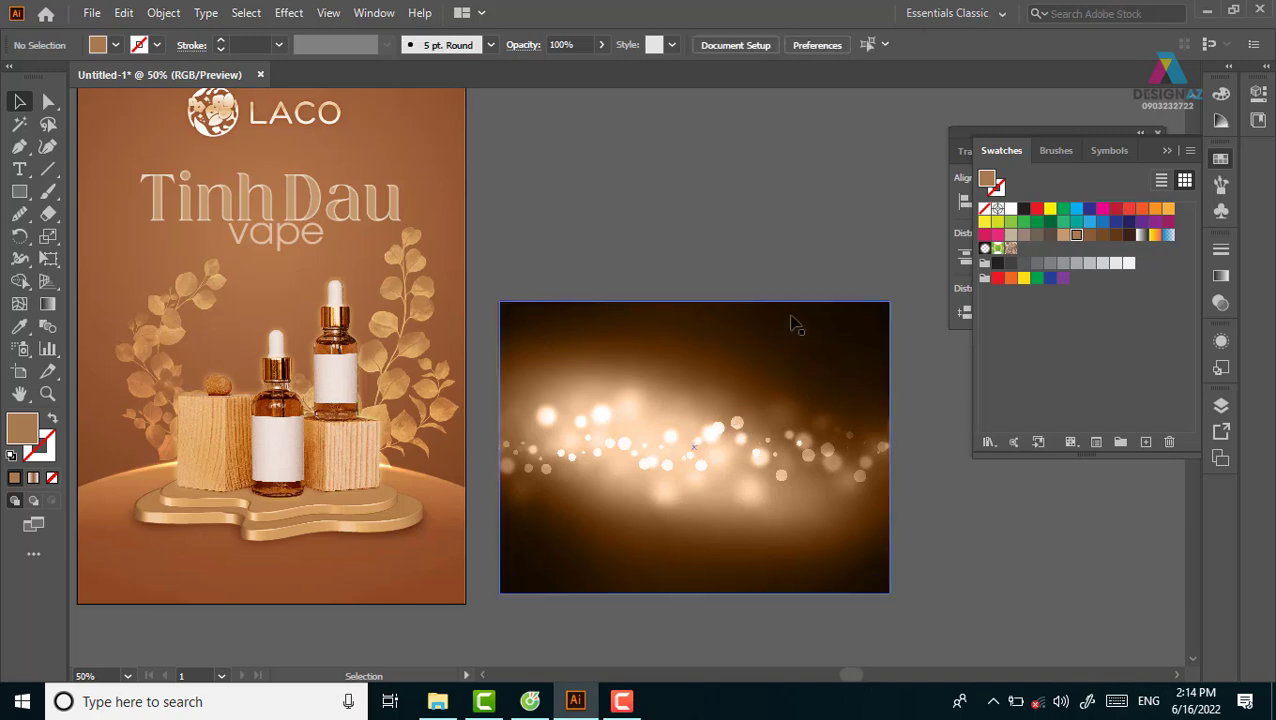
{"action": "left_click_drag", "start_coordinate": [762, 422], "coordinate": [836, 590]}
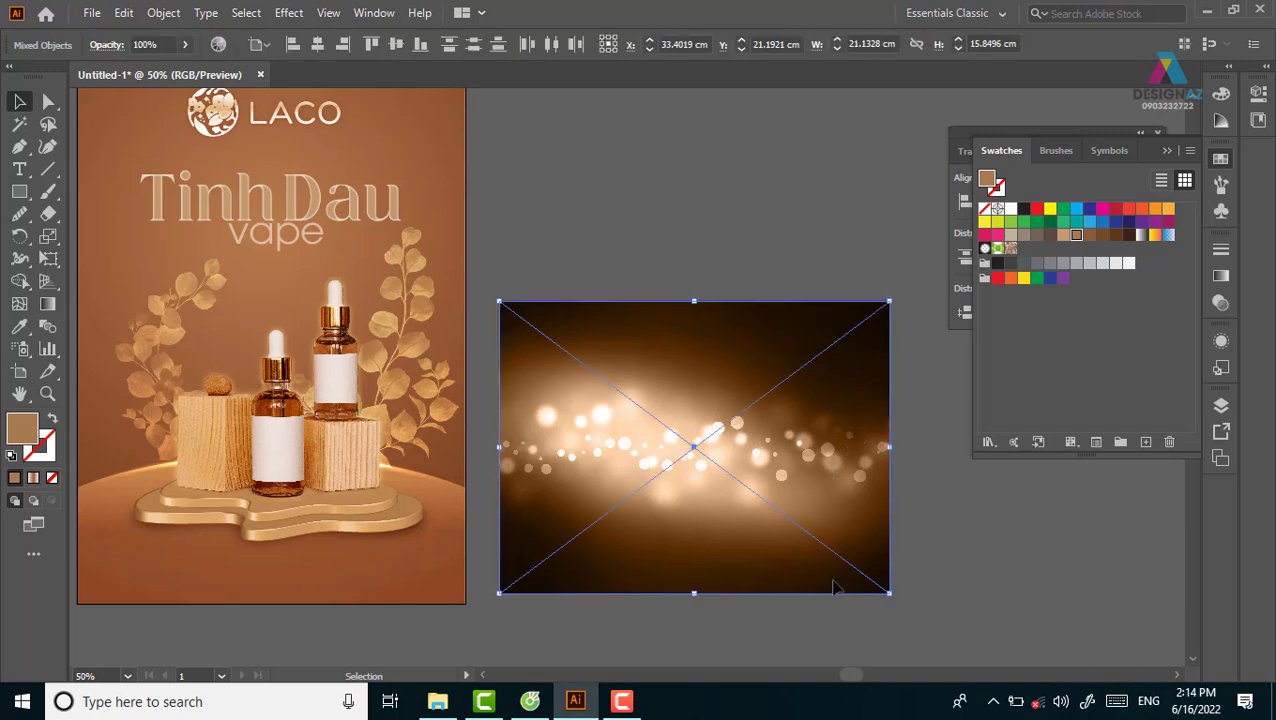
{"action": "key", "text": "ctrl+g"}
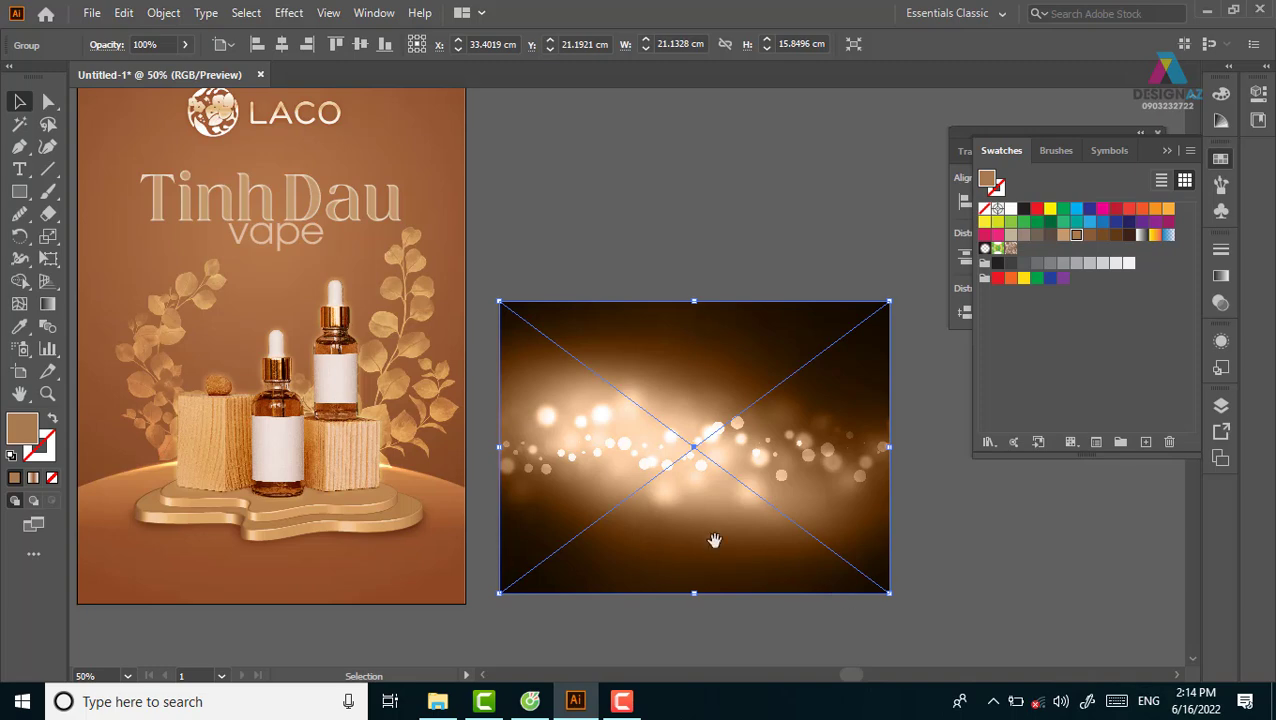
Step: Move the tinted bokeh group onto the poster over the product scene
{"action": "mouse_move", "coordinate": [714, 540]}
{"action": "left_mouse_down"}
{"action": "mouse_move", "coordinate": [783, 550]}
{"action": "mouse_move", "coordinate": [715, 538]}
{"action": "left_mouse_up"}
{"action": "left_click_drag", "start_coordinate": [815, 545], "coordinate": [397, 430]}
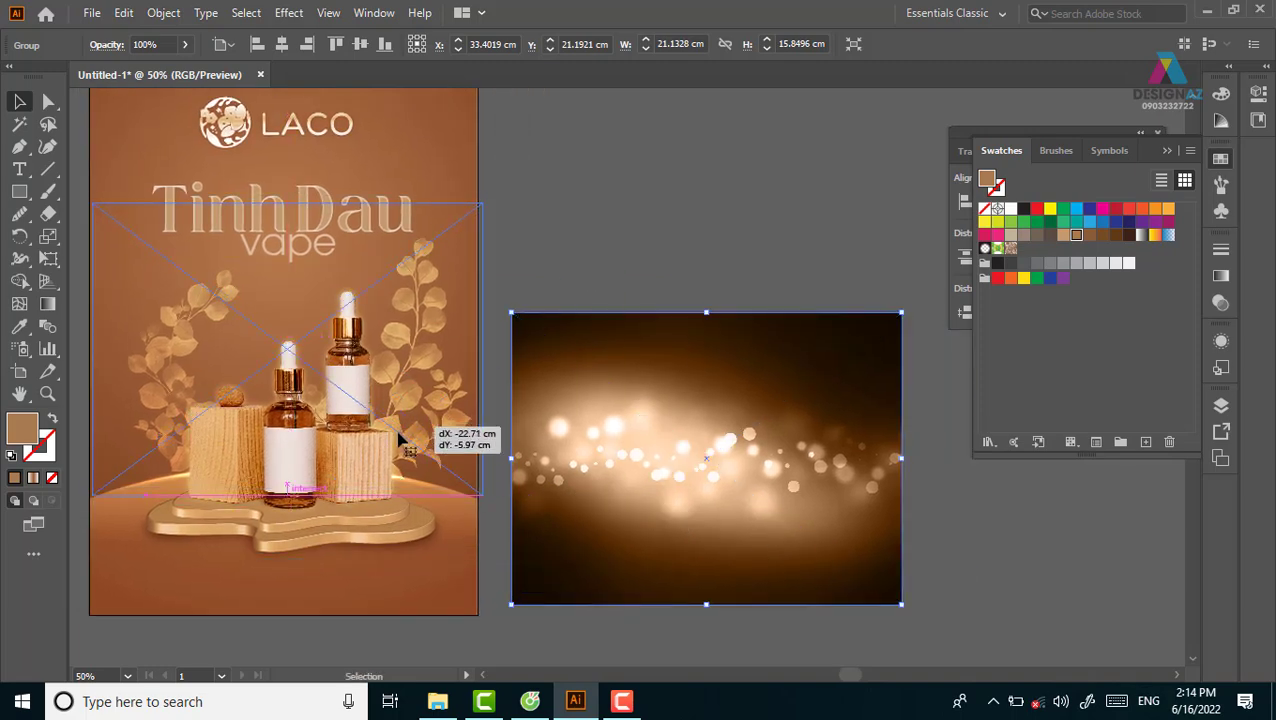
{"action": "left_click_drag", "start_coordinate": [428, 482], "coordinate": [648, 492]}
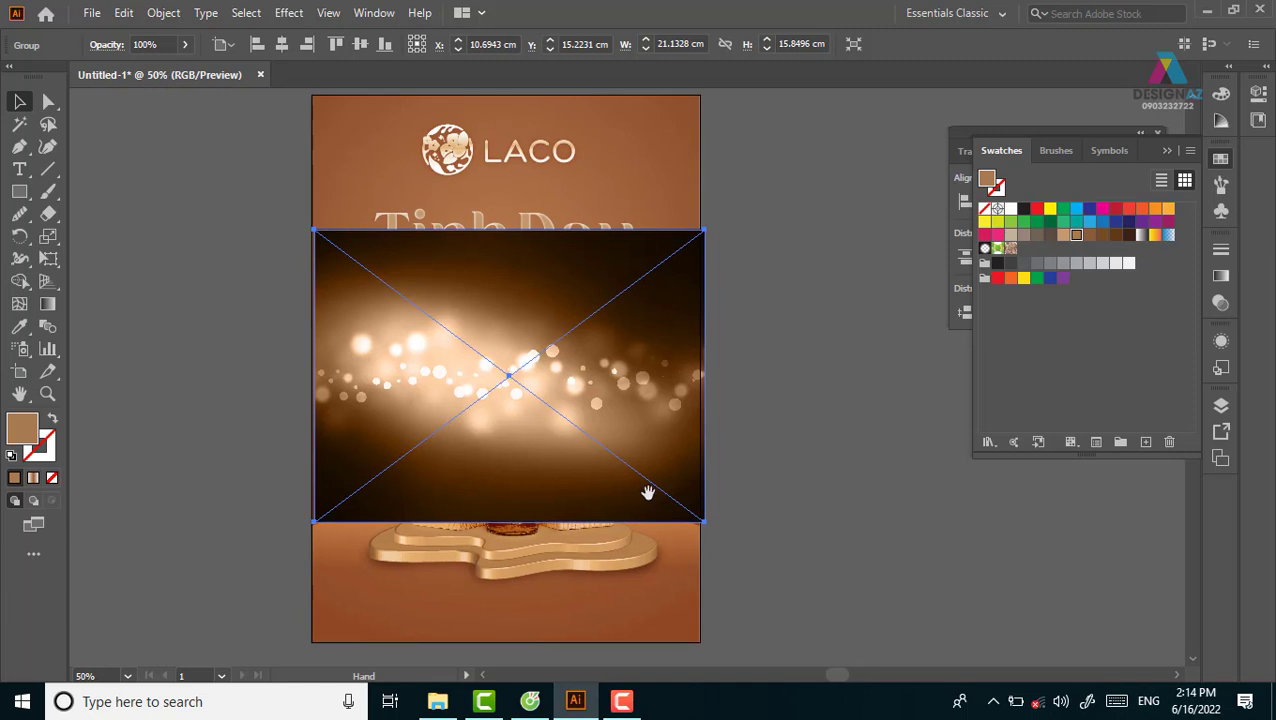
Step: Set the bokeh group's blend mode to Overlay and nudge it two steps left
{"action": "left_click", "coordinate": [1221, 303]}
{"action": "left_click", "coordinate": [1038, 276]}
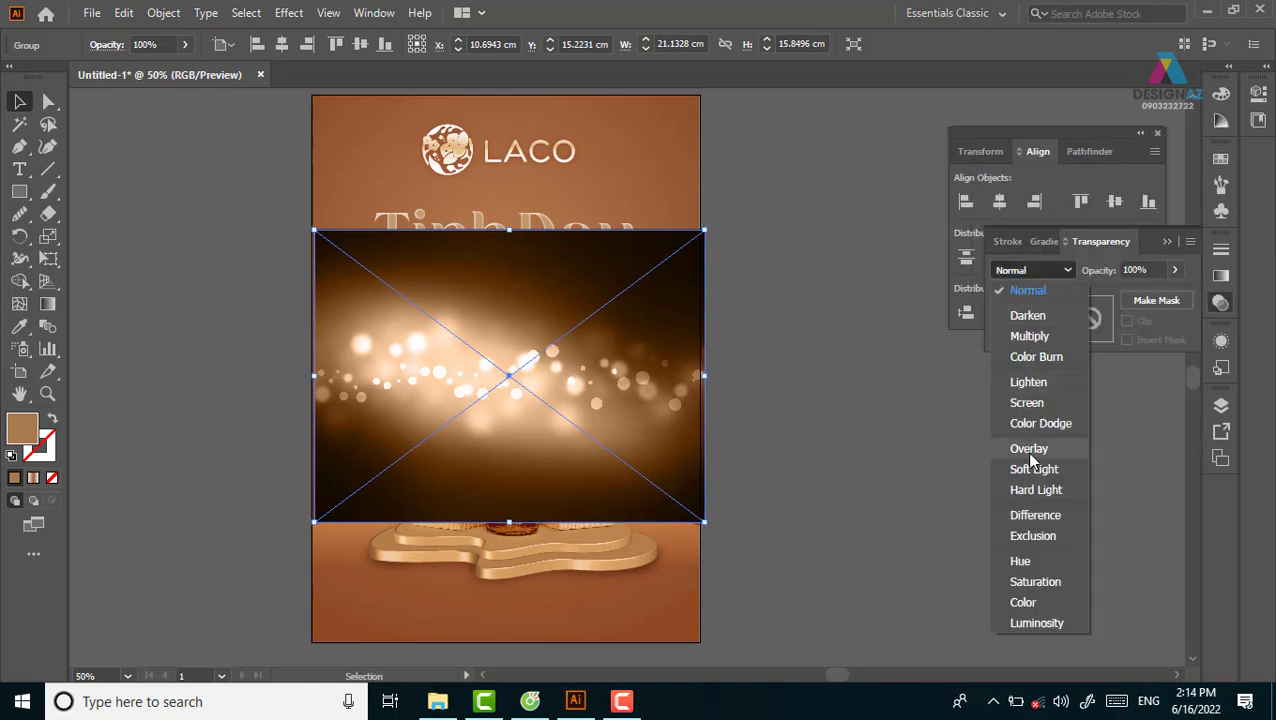
{"action": "left_click", "coordinate": [1026, 452]}
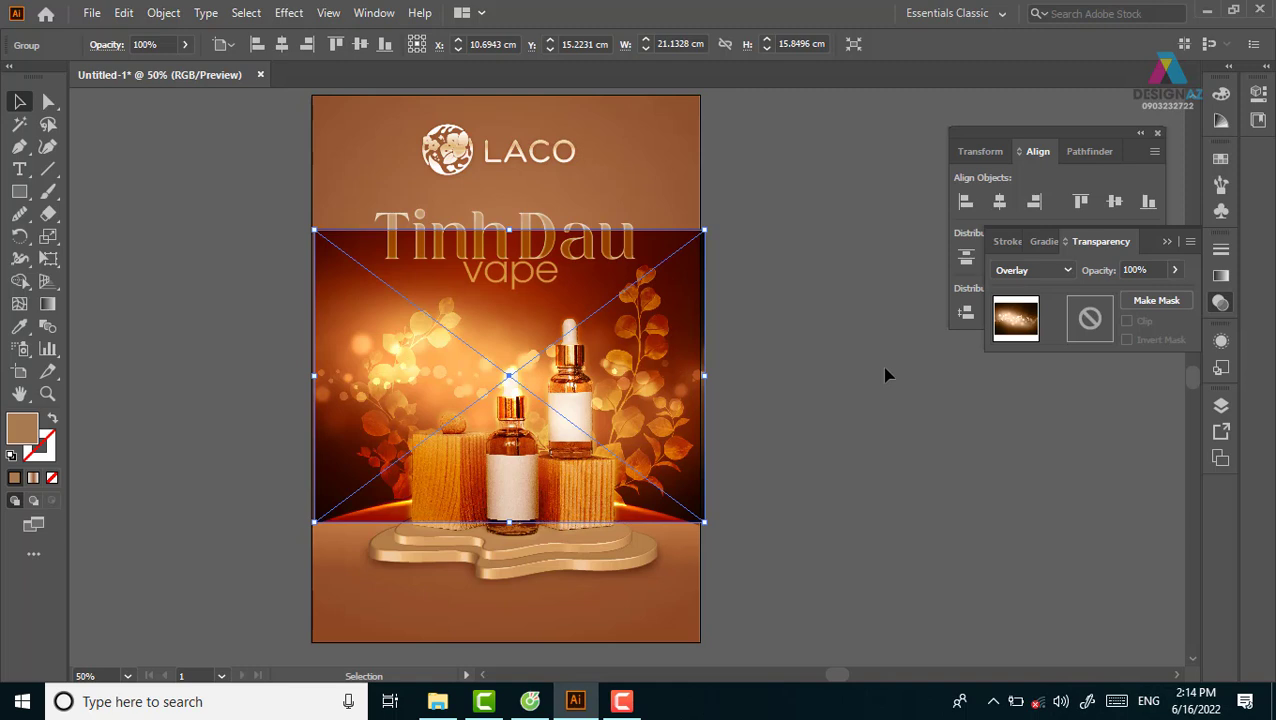
{"action": "key", "text": "Left"}
{"action": "key", "text": "Left"}
{"action": "key", "text": "Left"}
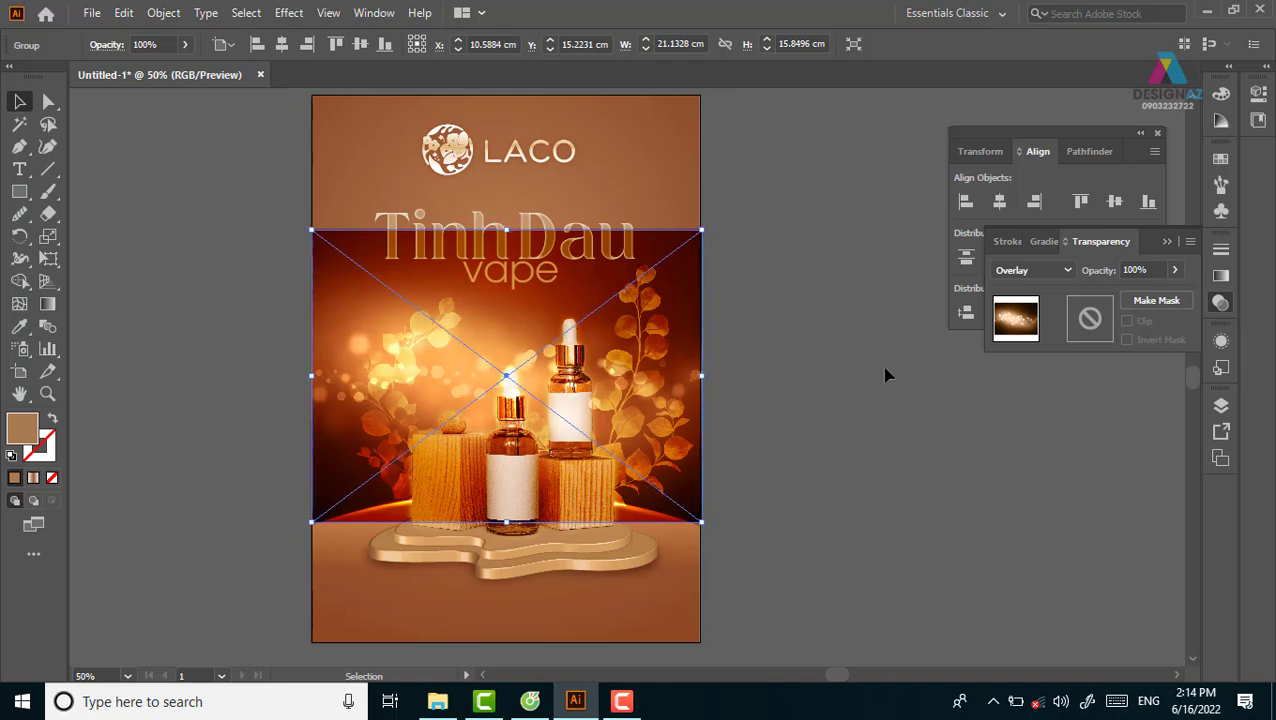
{"action": "key", "text": "Left"}
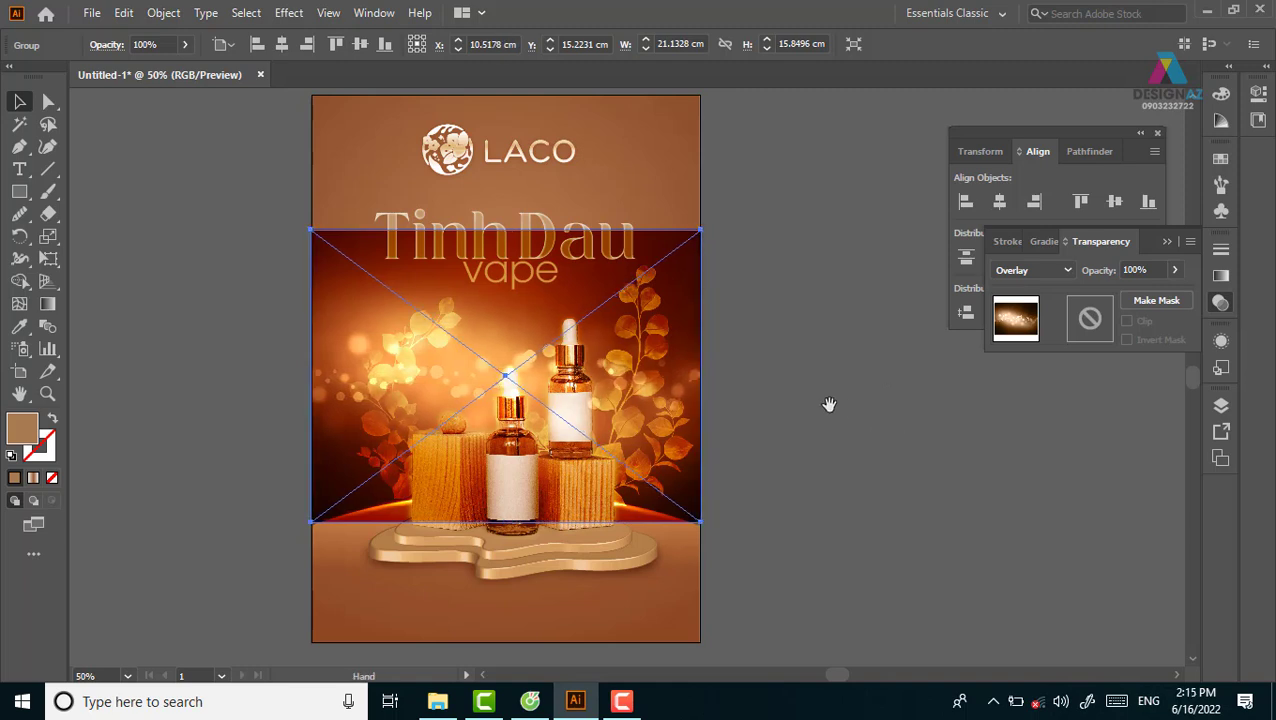
{"action": "left_click_drag", "start_coordinate": [790, 347], "coordinate": [761, 382]}
{"action": "left_click", "coordinate": [710, 300]}
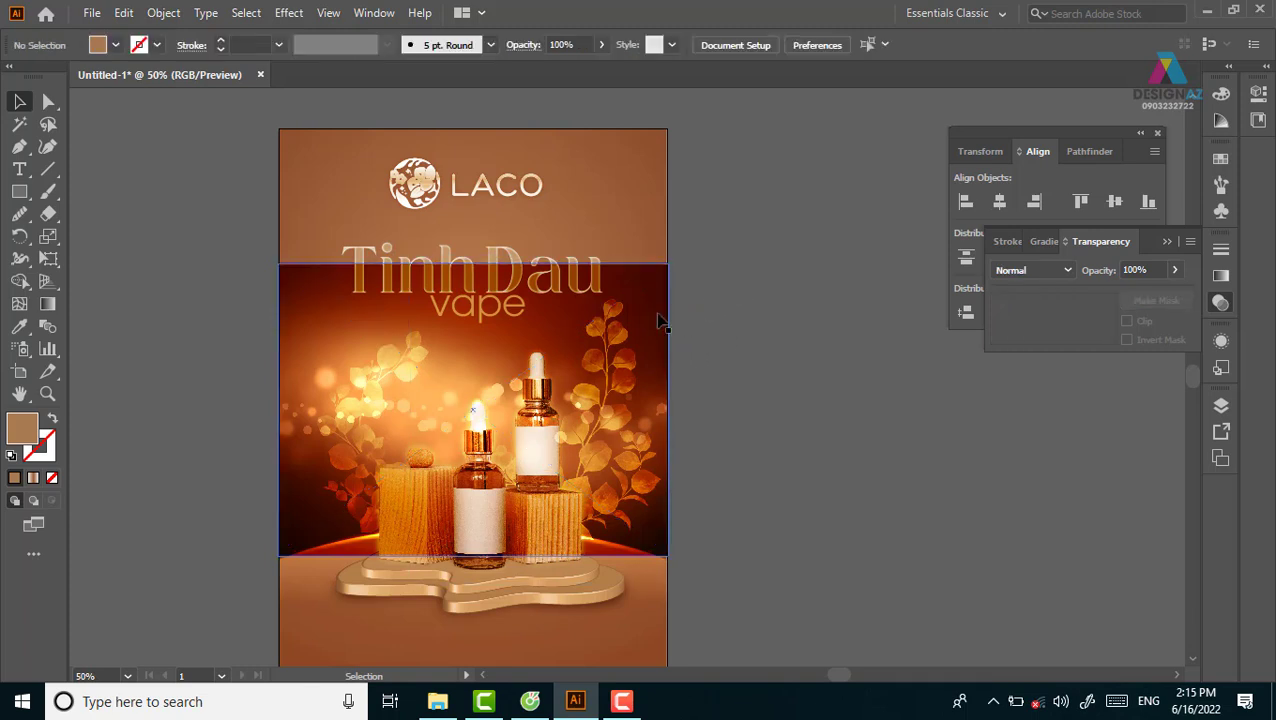
{"action": "left_click", "coordinate": [667, 312]}
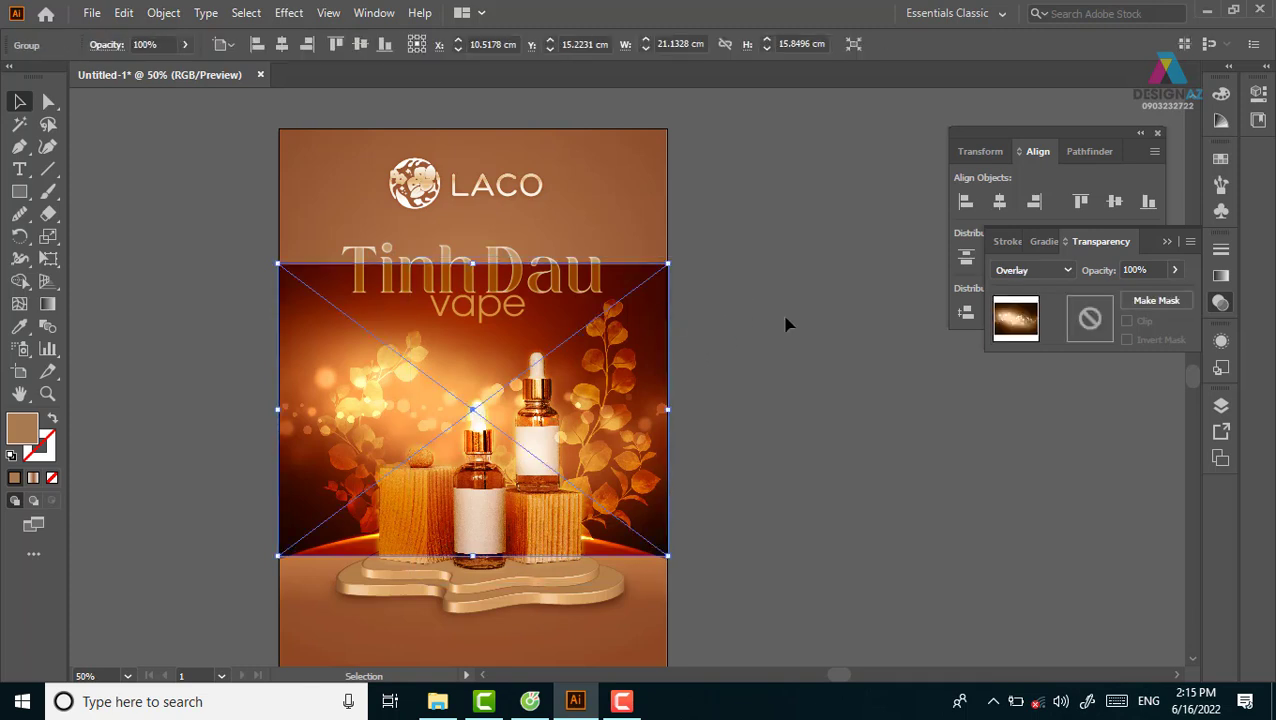
{"action": "left_click", "coordinate": [673, 318]}
Step: Ungroup the bokeh photo and brown rectangle, test-moving the rectangle aside and undoing it
{"action": "left_click_drag", "start_coordinate": [652, 300], "coordinate": [813, 318]}
{"action": "key", "text": "ctrl+z"}
{"action": "right_click", "coordinate": [660, 302]}
{"action": "left_click", "coordinate": [712, 457]}
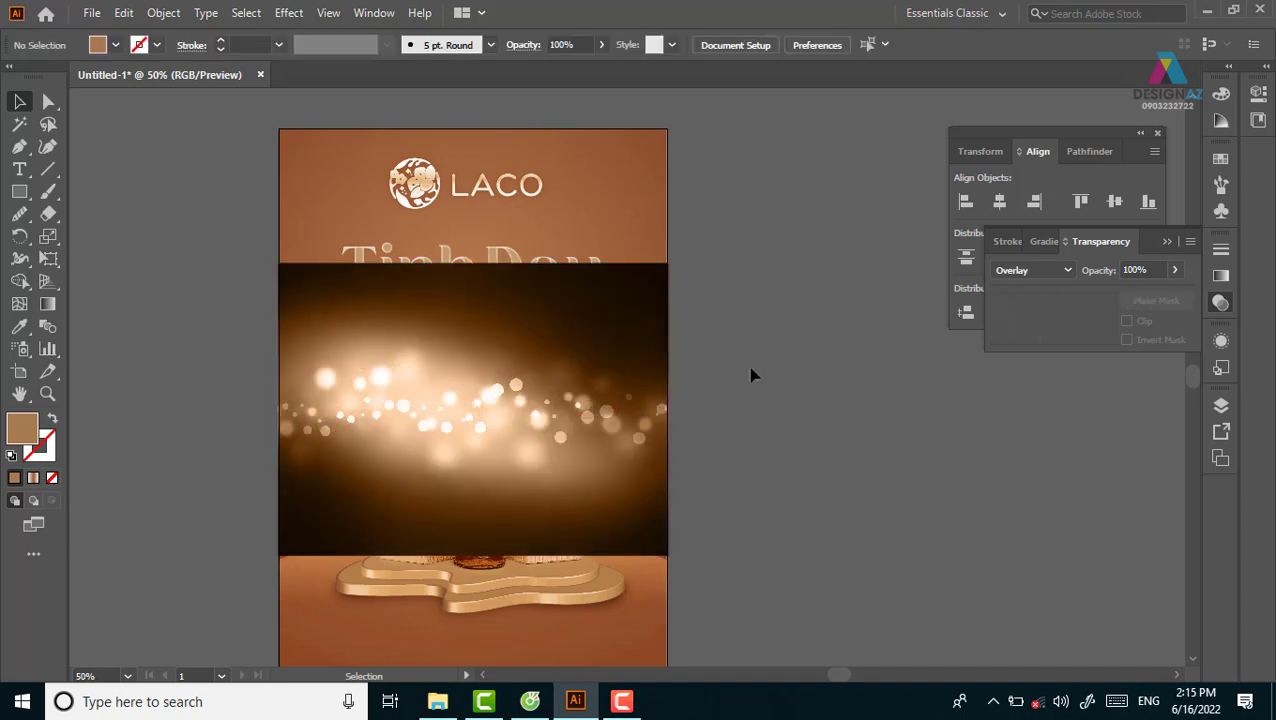
{"action": "left_click_drag", "start_coordinate": [650, 315], "coordinate": [848, 338]}
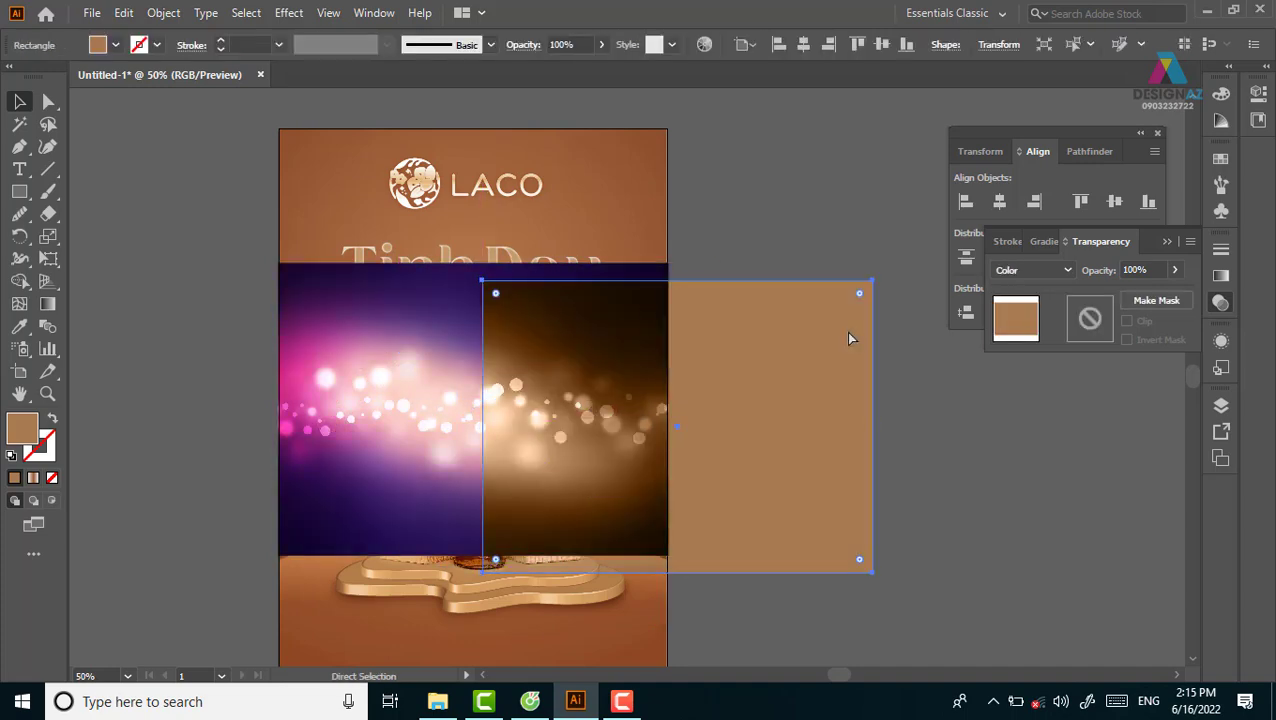
{"action": "key", "text": "ctrl+z"}
Step: Try stretching the rectangle to the artboard top, then undo back to its original height
{"action": "left_click_drag", "start_coordinate": [473, 264], "coordinate": [473, 128]}
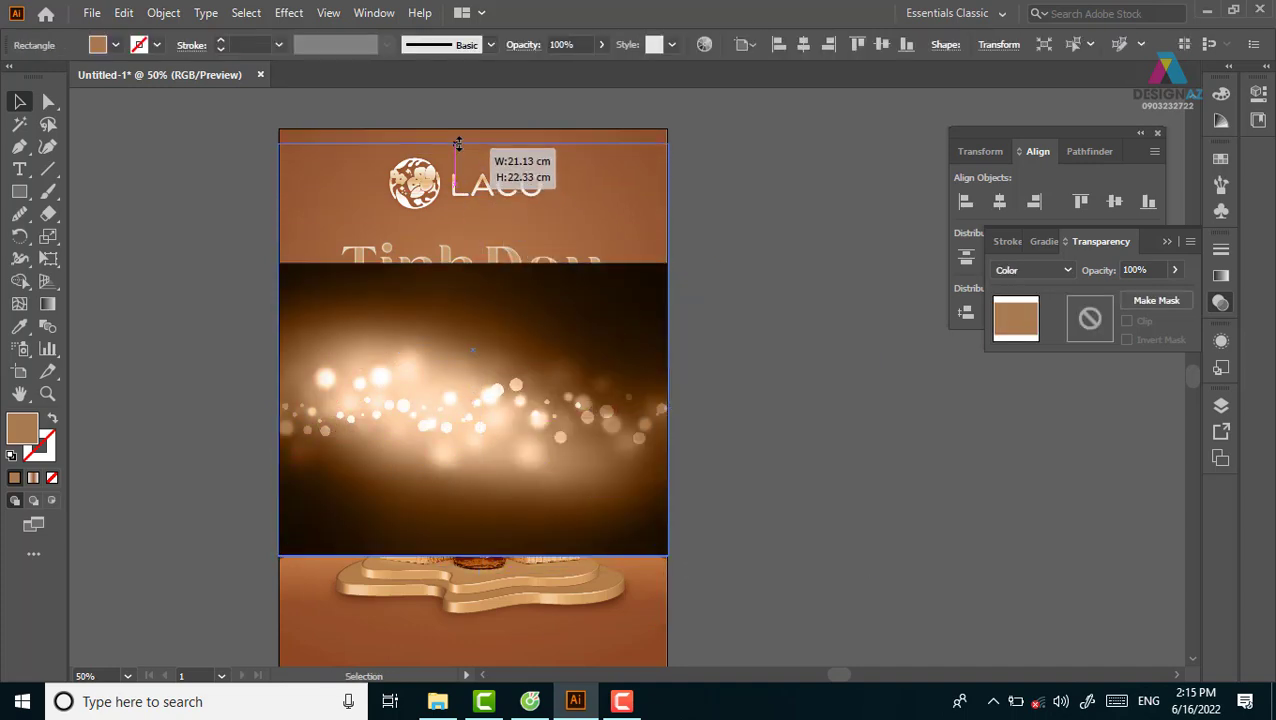
{"action": "left_click", "coordinate": [788, 345]}
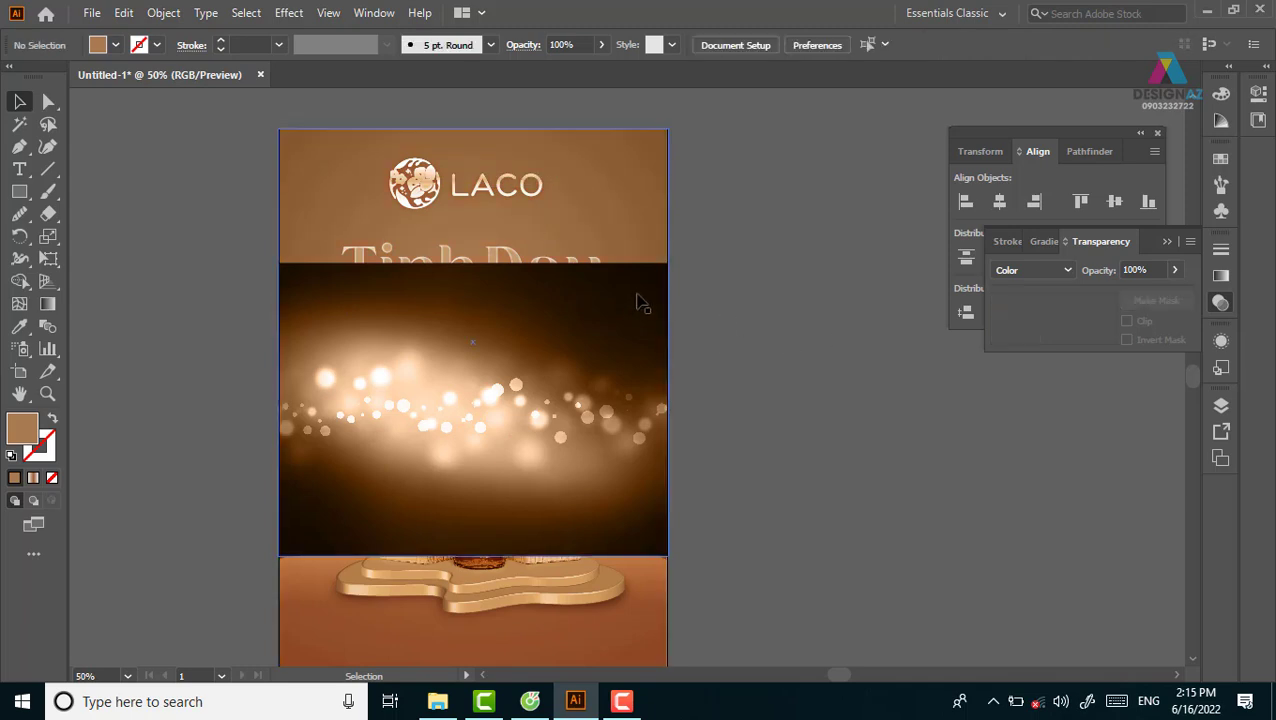
{"action": "left_click", "coordinate": [648, 335]}
{"action": "left_click", "coordinate": [784, 352]}
{"action": "key", "text": "ctrl+z"}
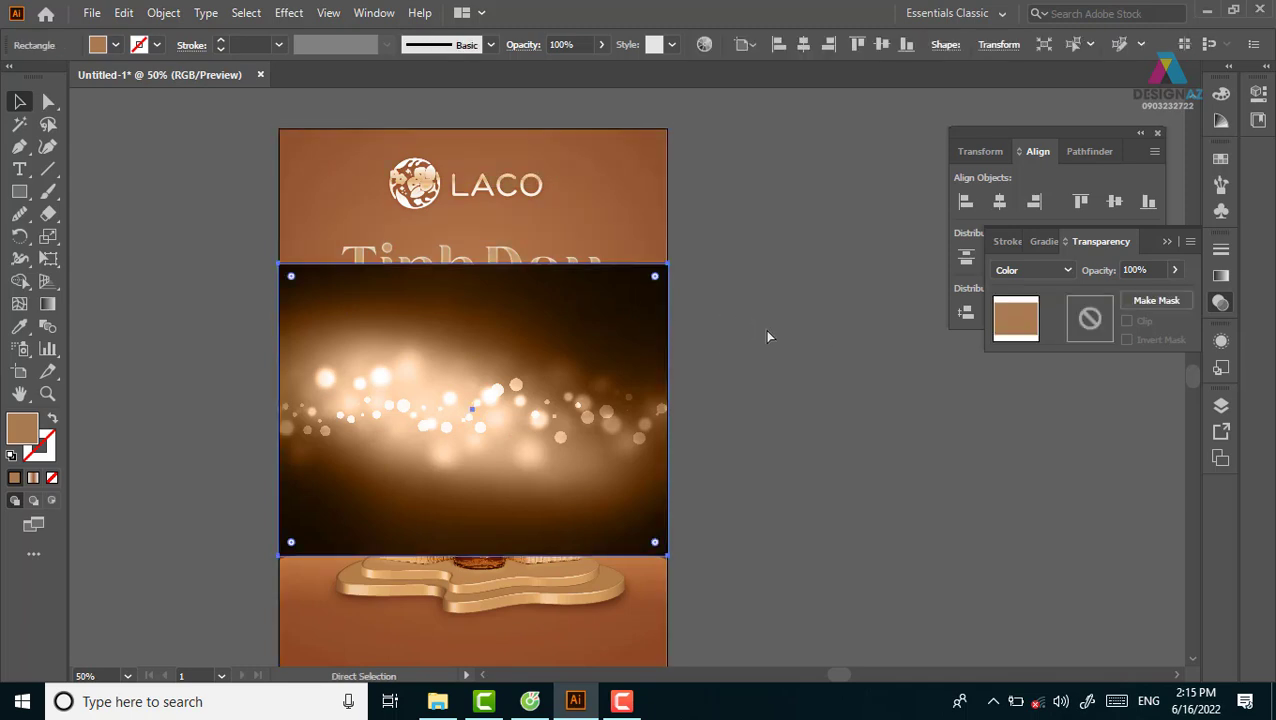
{"action": "key", "text": "ctrl+z"}
Step: Move the bokeh image off the poster onto the pasteboard to the right
{"action": "left_click_drag", "start_coordinate": [893, 406], "coordinate": [673, 389]}
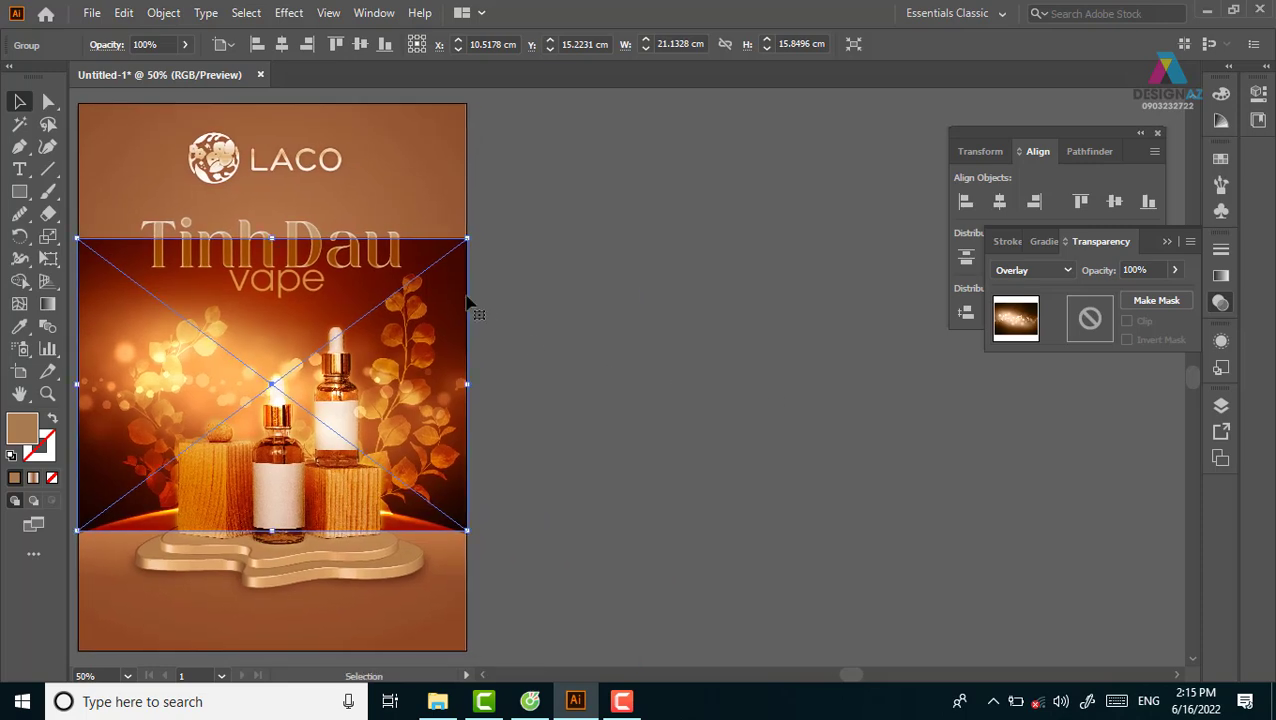
{"action": "left_click_drag", "start_coordinate": [470, 303], "coordinate": [902, 379]}
{"action": "left_click", "coordinate": [790, 298]}
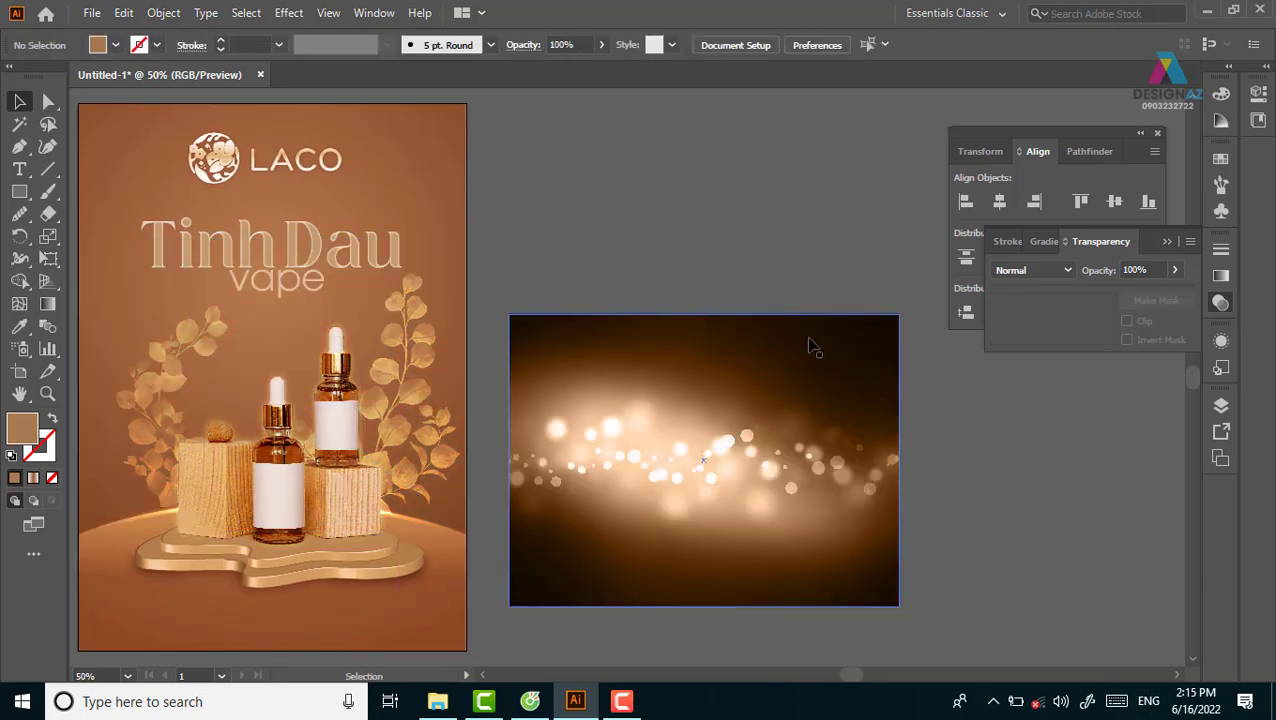
{"action": "right_click", "coordinate": [806, 344]}
Step: Ungroup the bokeh image and place the brown rectangle to the right of the images
{"action": "left_click", "coordinate": [893, 503]}
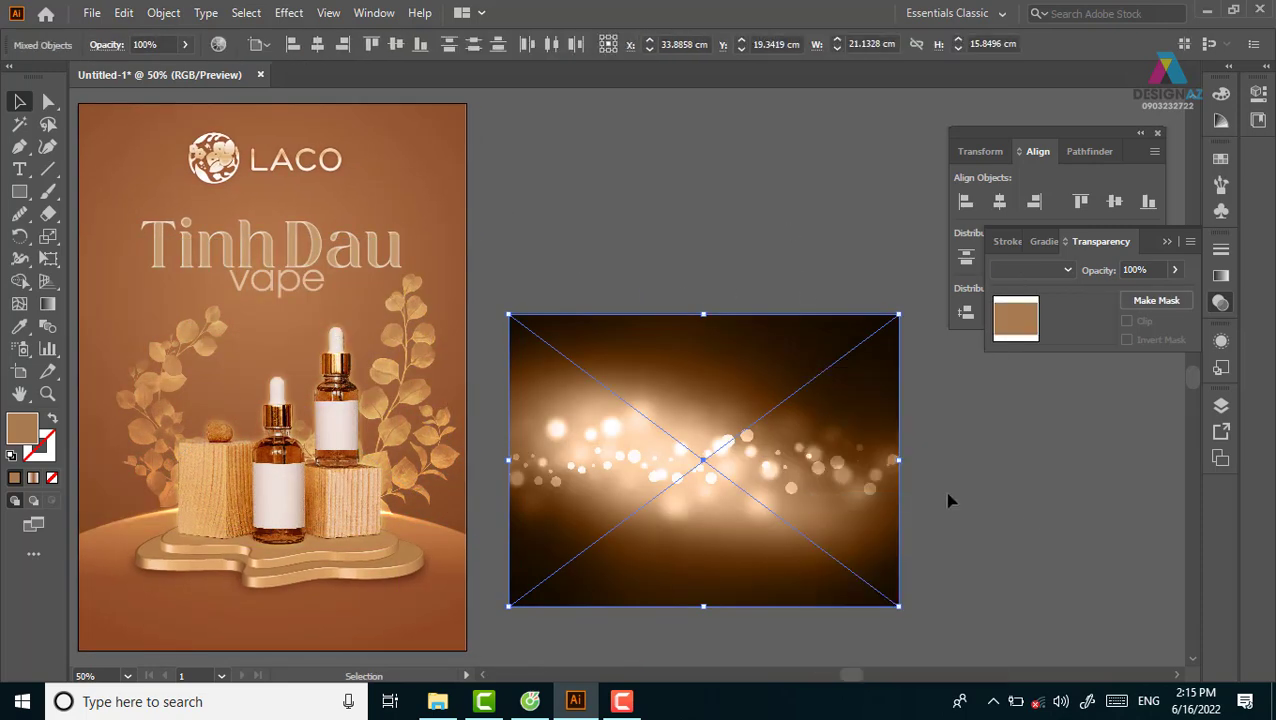
{"action": "key", "text": "m"}
{"action": "left_click_drag", "start_coordinate": [499, 173], "coordinate": [888, 465]}
{"action": "key", "text": "v"}
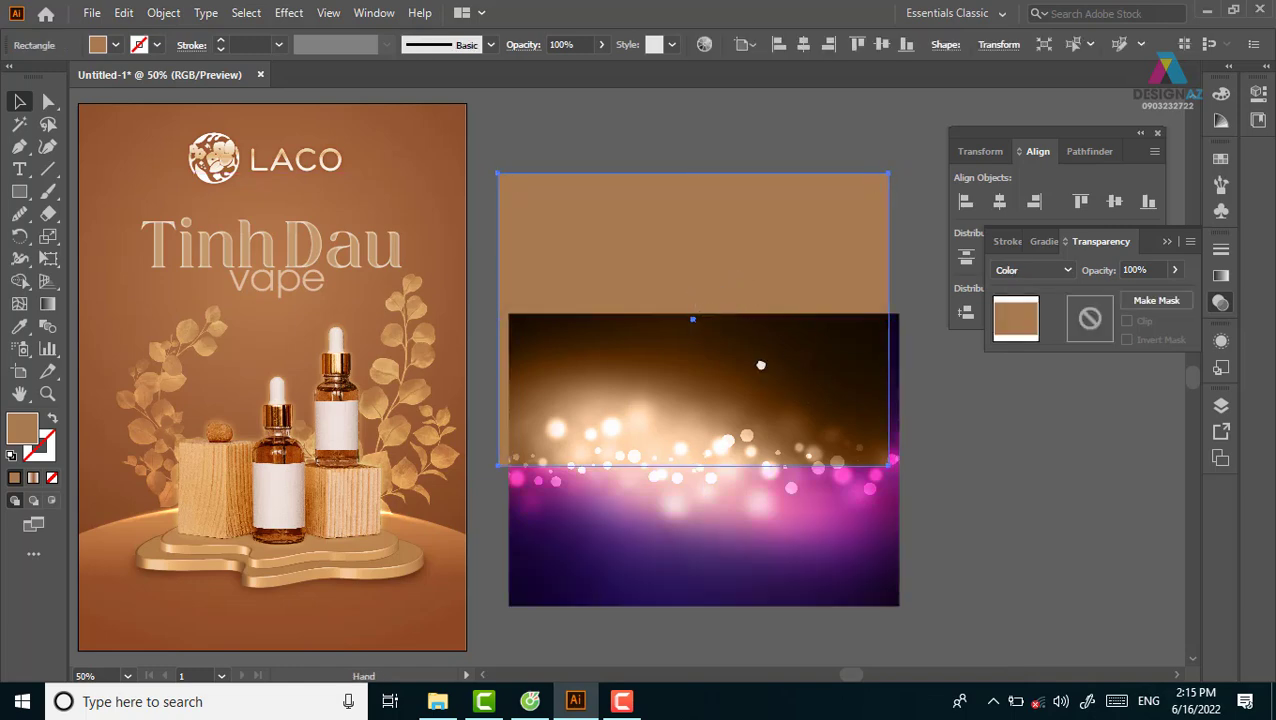
{"action": "left_click_drag", "start_coordinate": [761, 365], "coordinate": [562, 325]}
{"action": "left_click_drag", "start_coordinate": [508, 224], "coordinate": [937, 415]}
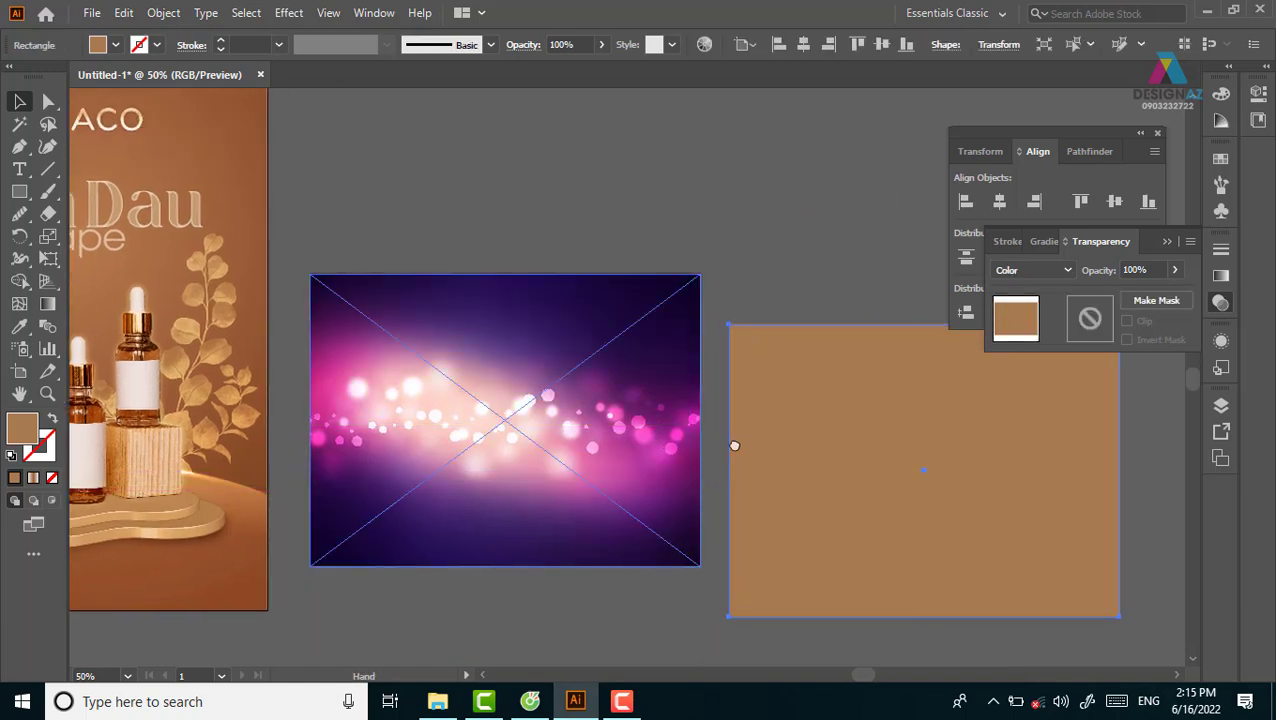
{"action": "left_click_drag", "start_coordinate": [464, 356], "coordinate": [564, 356]}
{"action": "left_click", "coordinate": [507, 276]}
Step: Position the purple bokeh image beside the poster
{"action": "left_click_drag", "start_coordinate": [529, 304], "coordinate": [512, 337]}
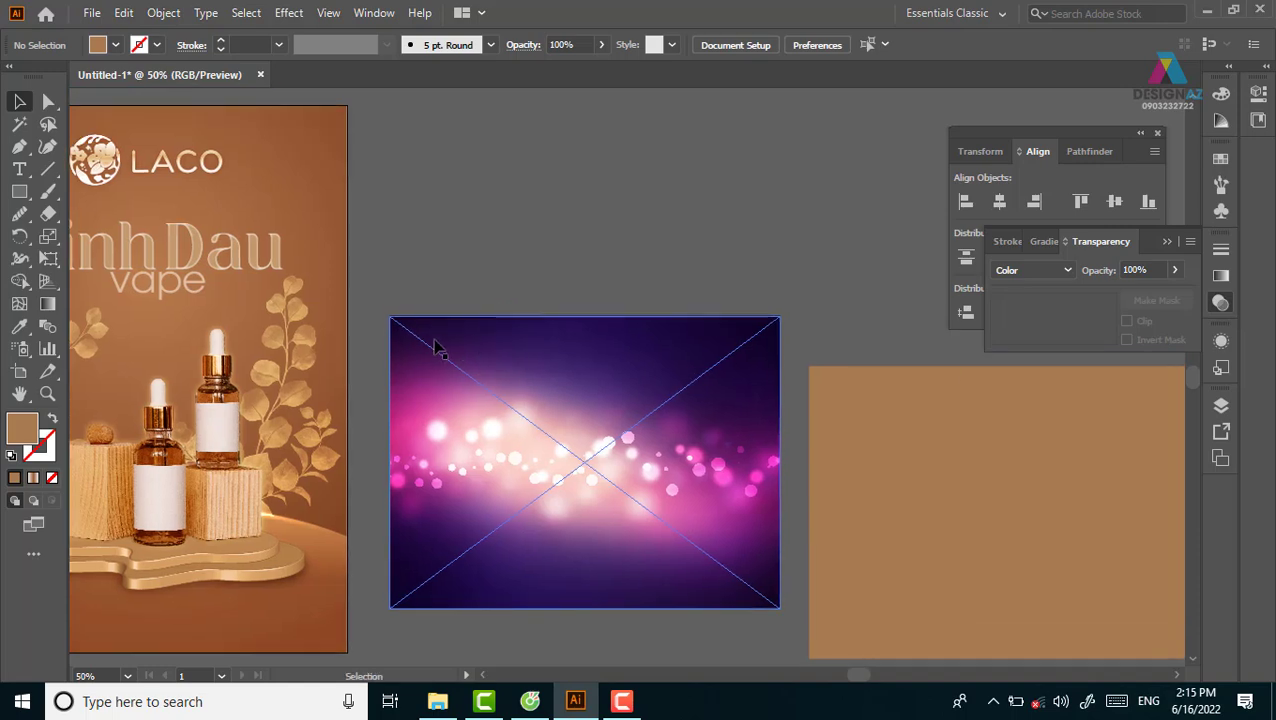
{"action": "left_click_drag", "start_coordinate": [433, 347], "coordinate": [527, 313]}
{"action": "mouse_move", "coordinate": [670, 441]}
{"action": "left_mouse_down"}
{"action": "mouse_move", "coordinate": [638, 396]}
{"action": "mouse_move", "coordinate": [632, 490]}
{"action": "mouse_move", "coordinate": [641, 421]}
{"action": "mouse_move", "coordinate": [629, 376]}
{"action": "mouse_move", "coordinate": [649, 461]}
{"action": "left_mouse_up"}
{"action": "left_click", "coordinate": [393, 305]}
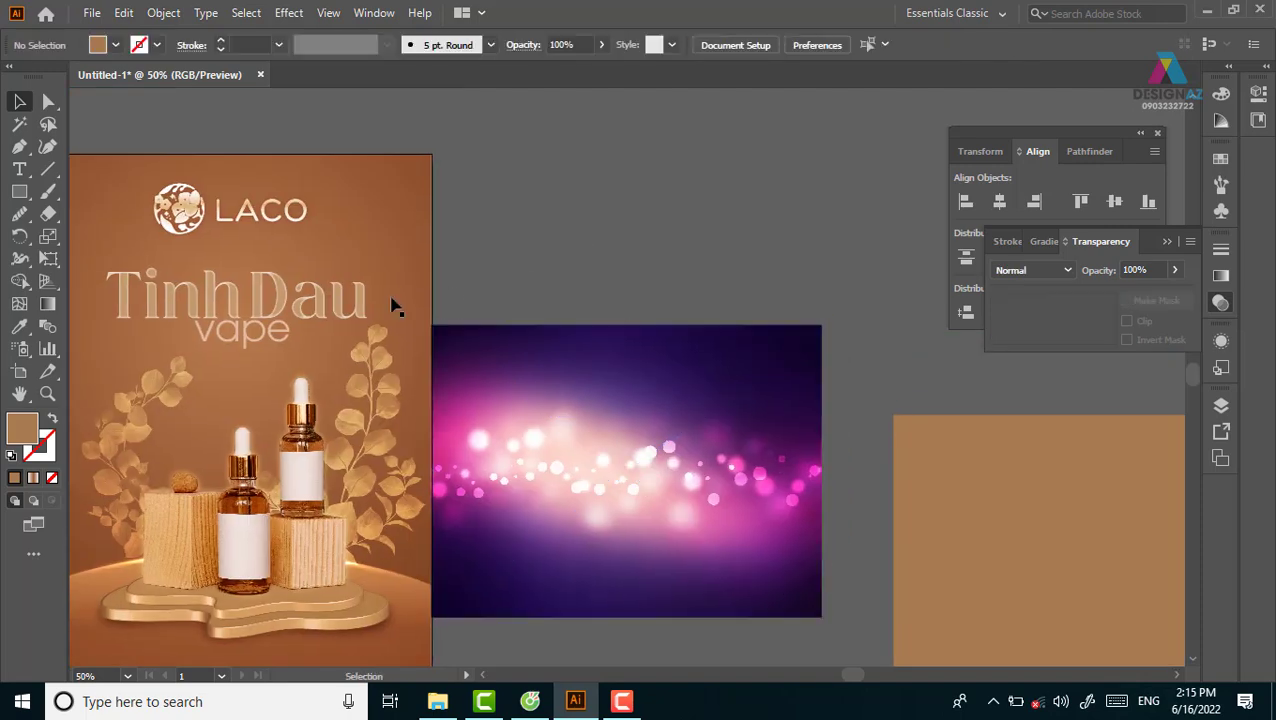
Step: Draw a rectangle over the purple image's top and move it aside
{"action": "left_click", "coordinate": [19, 191]}
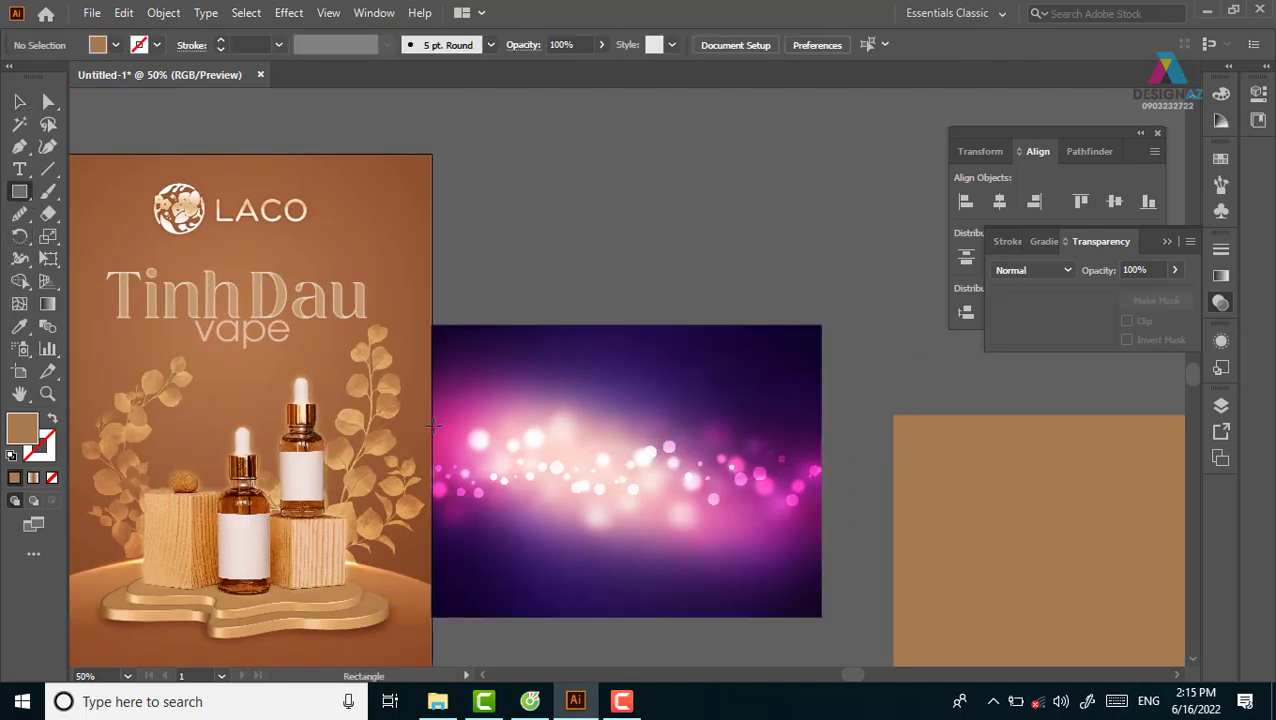
{"action": "mouse_move", "coordinate": [433, 425]}
{"action": "left_mouse_down"}
{"action": "mouse_move", "coordinate": [632, 447]}
{"action": "mouse_move", "coordinate": [826, 262]}
{"action": "mouse_move", "coordinate": [822, 154]}
{"action": "left_mouse_up"}
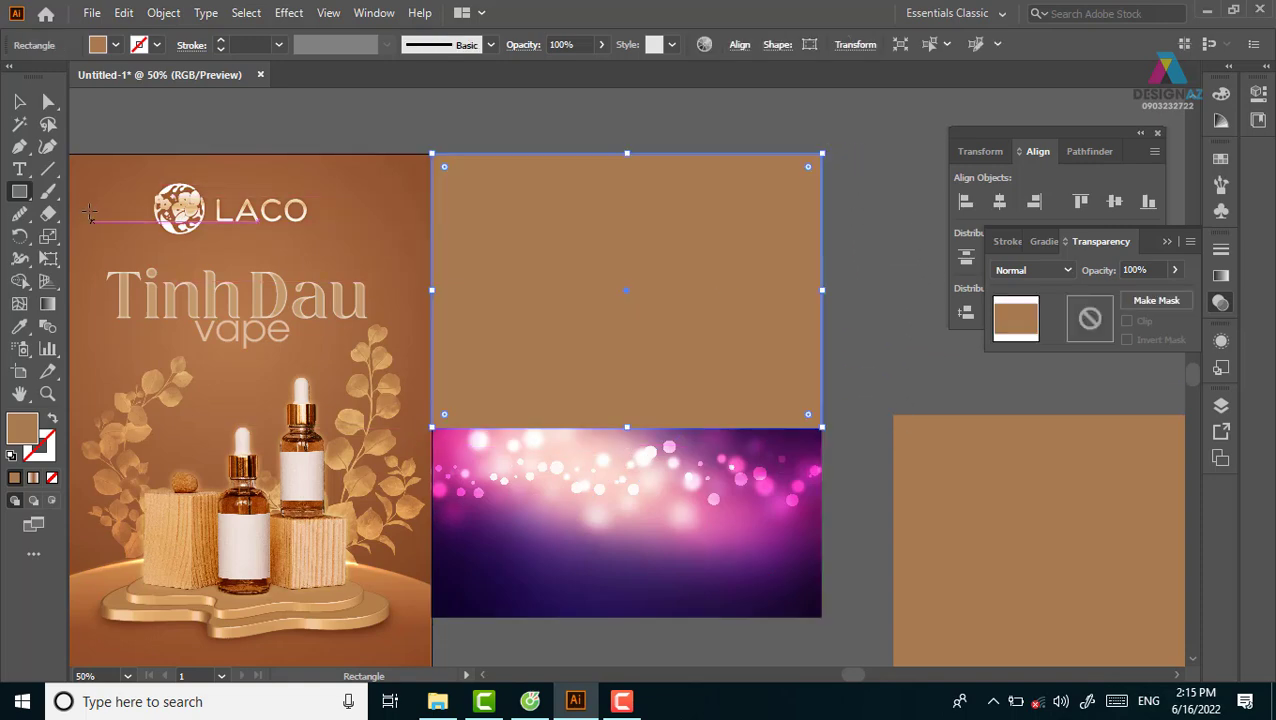
{"action": "key", "text": "v"}
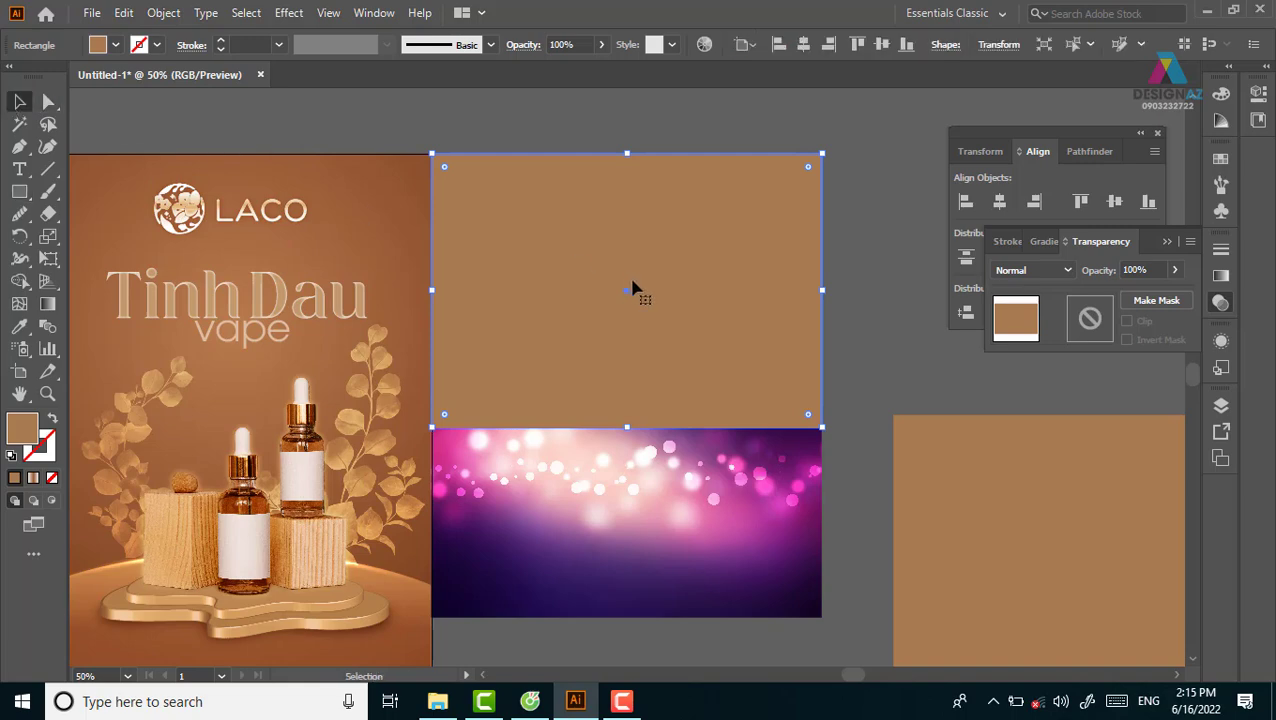
{"action": "left_click_drag", "start_coordinate": [632, 287], "coordinate": [322, 287]}
Step: Fill the rectangle with the image's dark purple and send it behind the image's top
{"action": "key", "text": "i"}
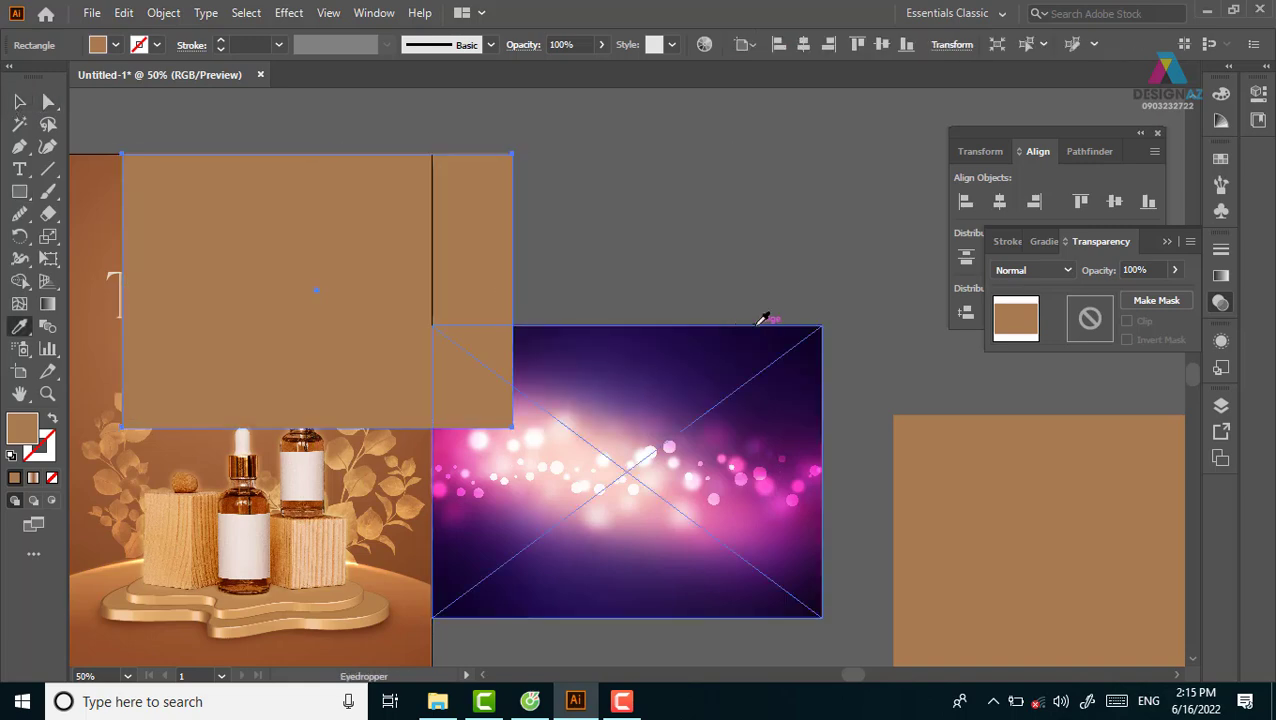
{"action": "left_click", "coordinate": [760, 320]}
{"action": "key", "text": "v"}
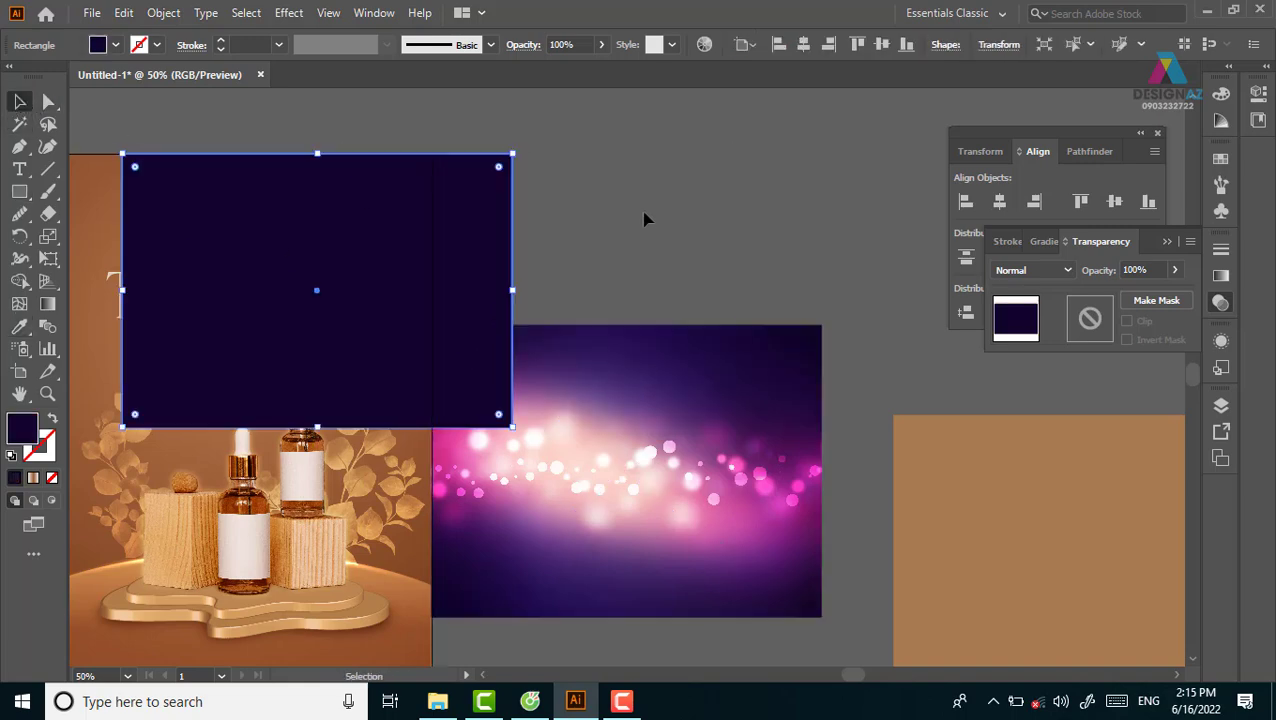
{"action": "left_click_drag", "start_coordinate": [428, 280], "coordinate": [738, 292]}
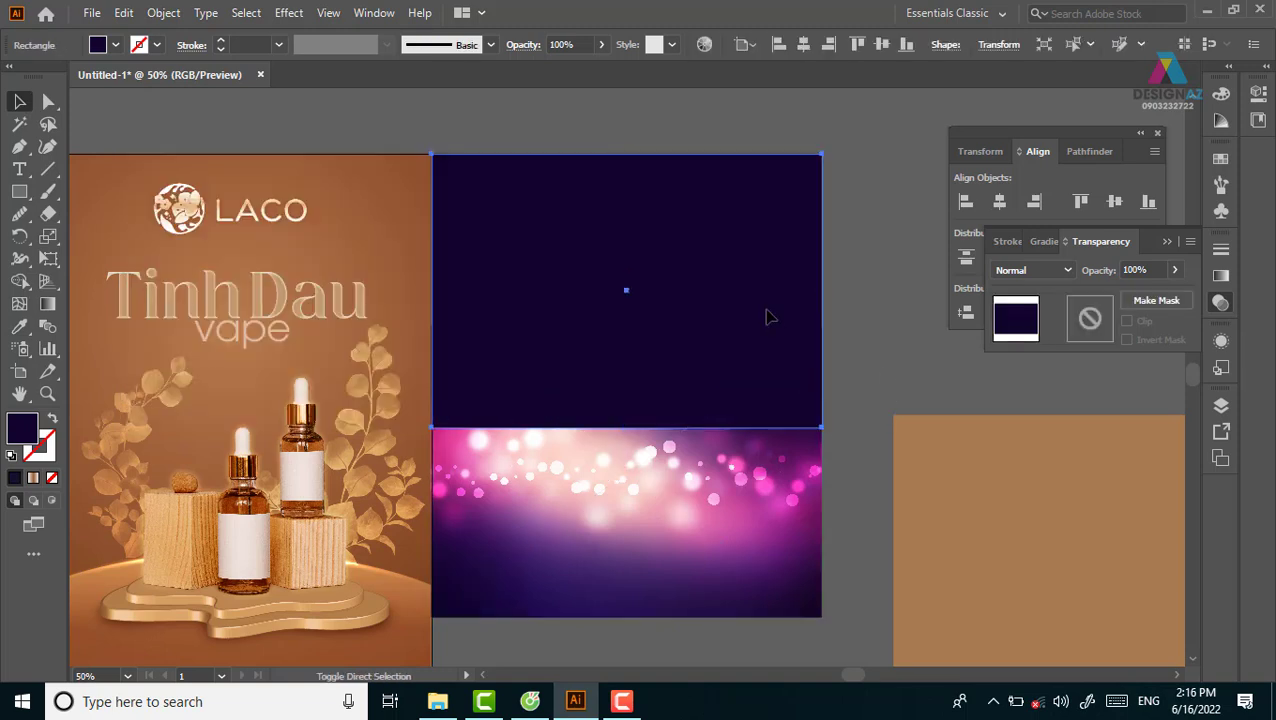
{"action": "key", "text": "ctrl+bracketleft"}
{"action": "left_click", "coordinate": [876, 356]}
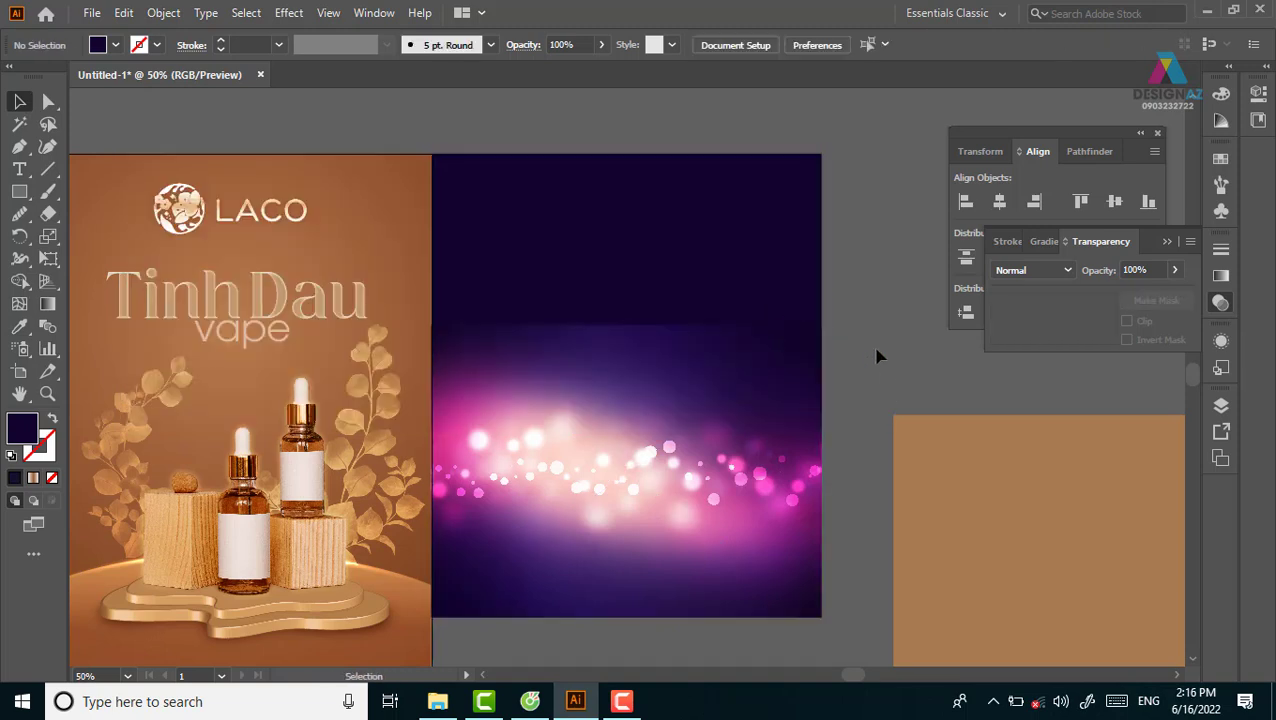
{"action": "left_click_drag", "start_coordinate": [815, 502], "coordinate": [813, 483]}
{"action": "left_click", "coordinate": [810, 475]}
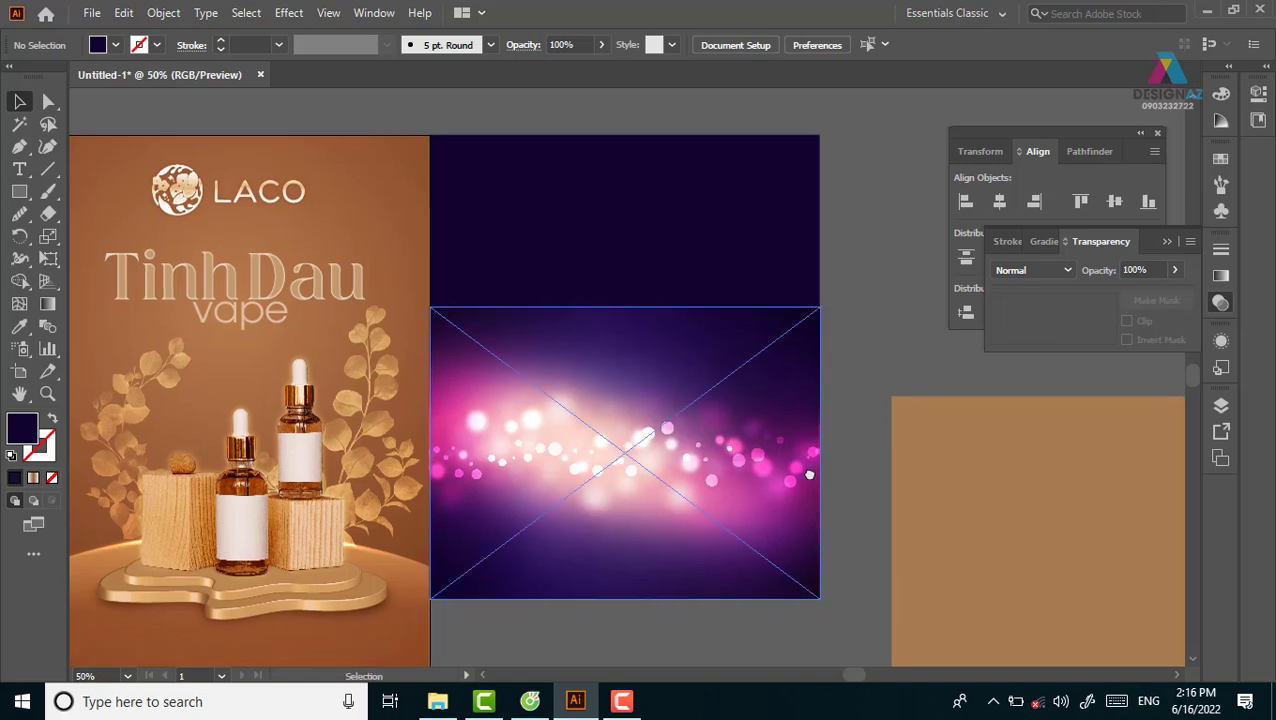
Step: Add an unclipped opacity mask to the purple image, drawing a mask rectangle covering it
{"action": "left_click", "coordinate": [690, 345]}
{"action": "left_click", "coordinate": [1090, 320]}
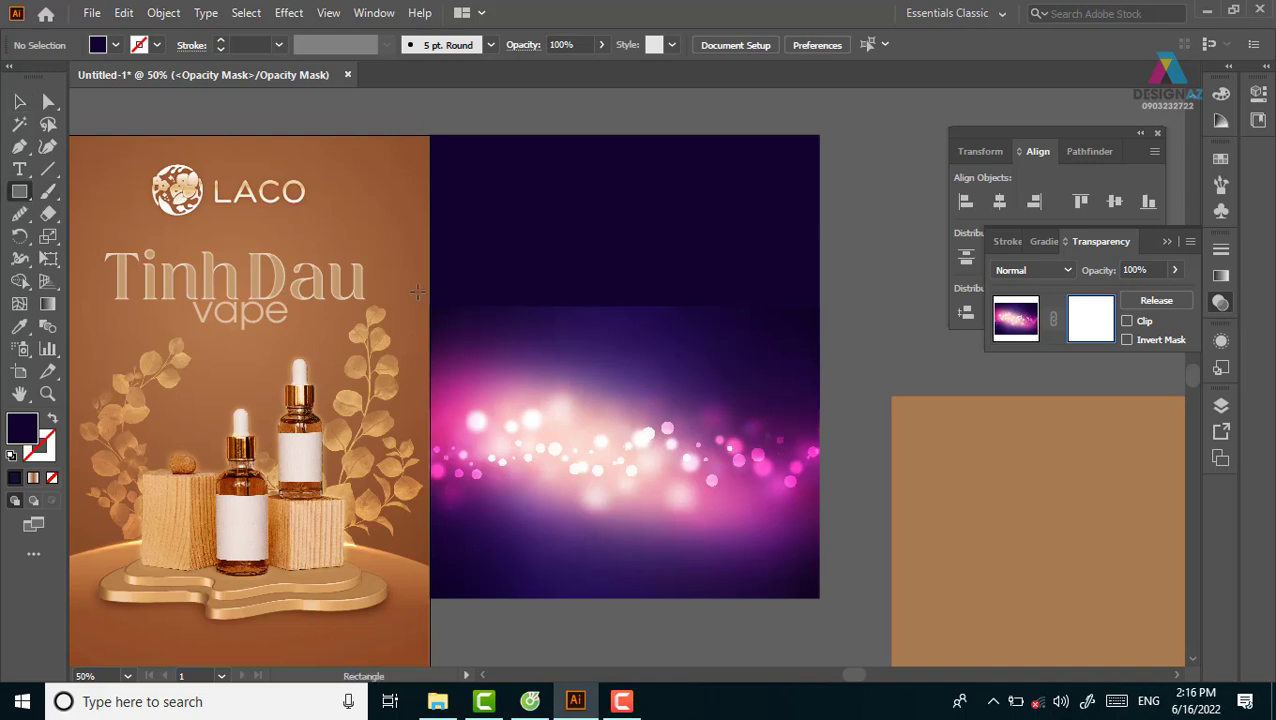
{"action": "left_click_drag", "start_coordinate": [417, 290], "coordinate": [456, 338]}
{"action": "key", "text": "Delete"}
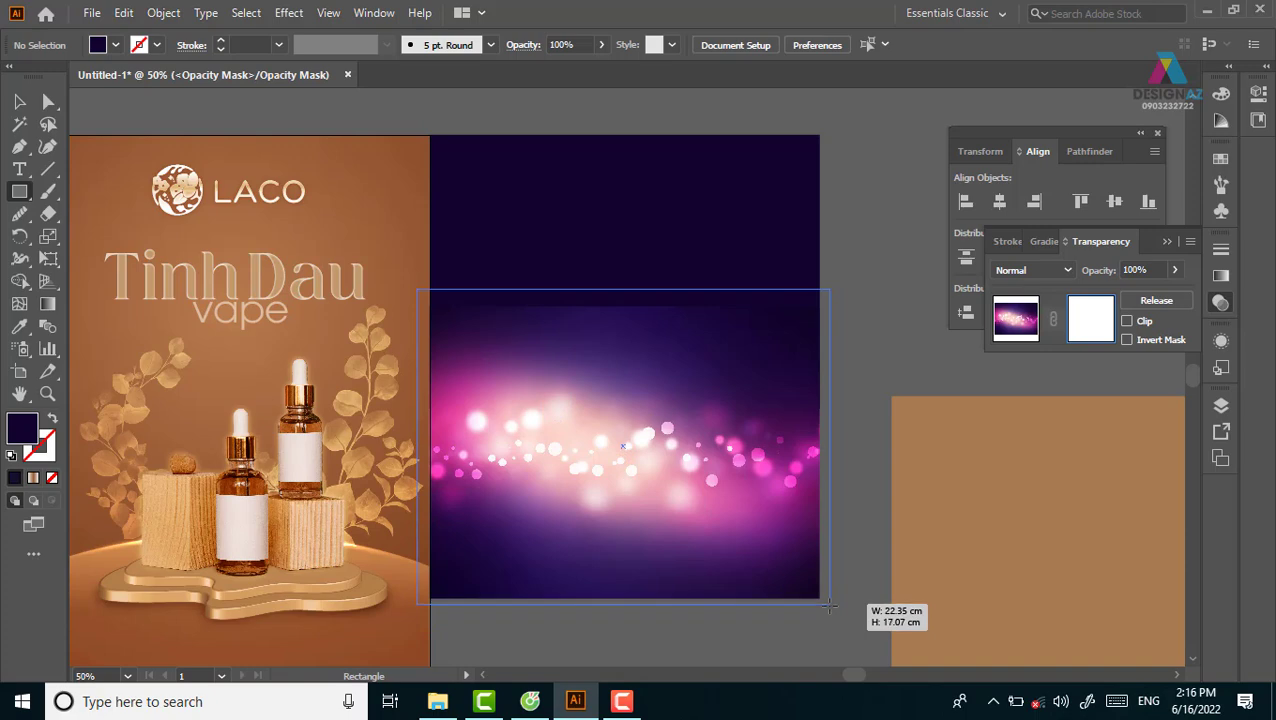
{"action": "left_click_drag", "start_coordinate": [417, 290], "coordinate": [829, 603]}
Step: Fill the mask rectangle with a vertical black-white gradient fading the top, then exit mask editing
{"action": "left_click", "coordinate": [1220, 158]}
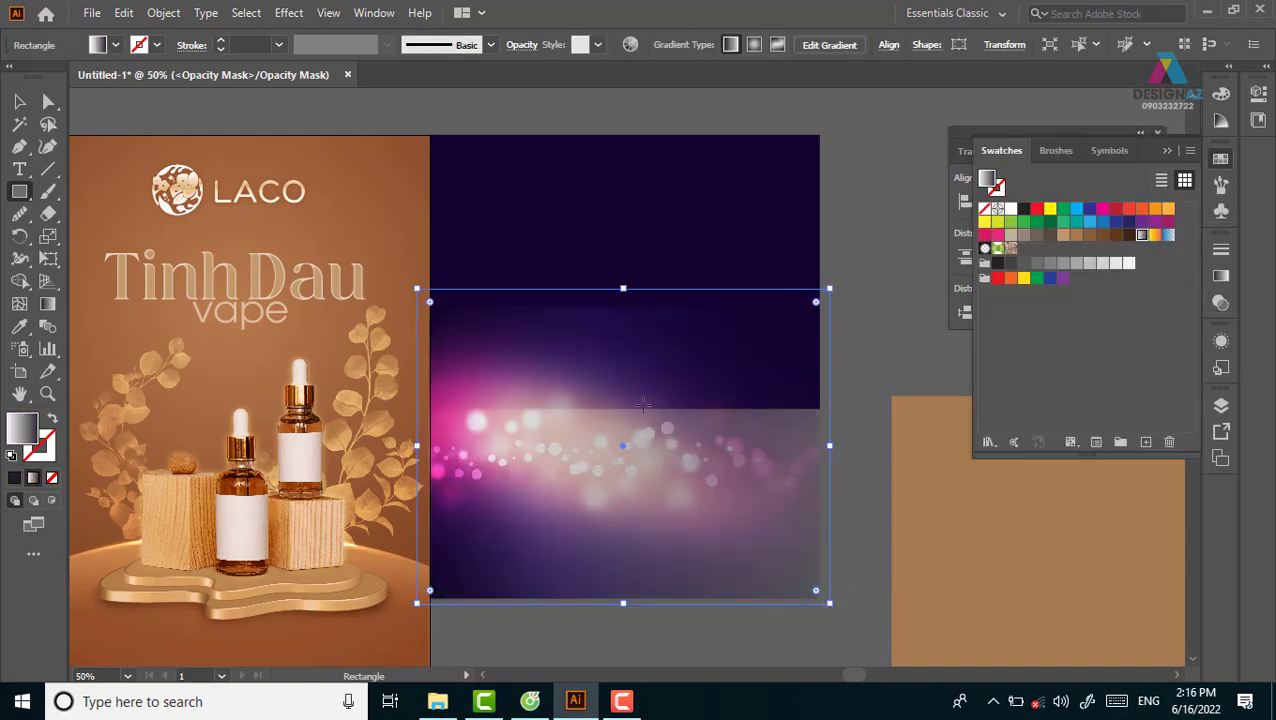
{"action": "left_click", "coordinate": [1222, 278]}
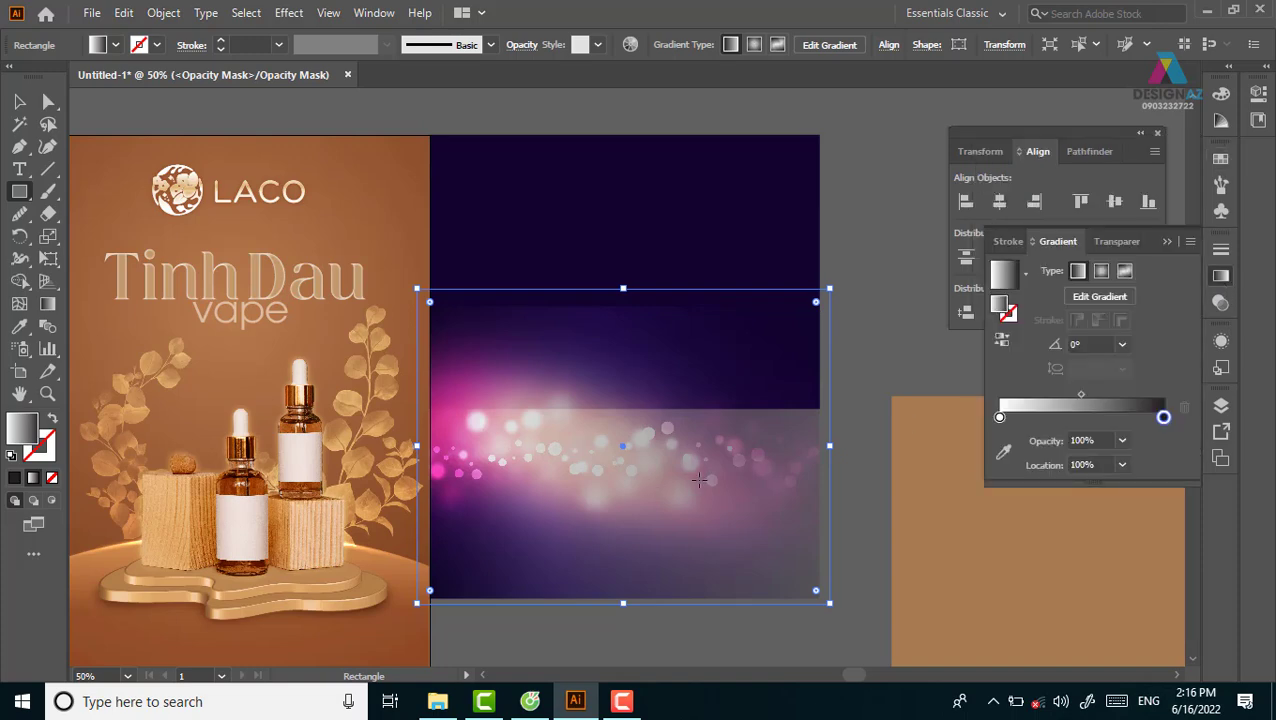
{"action": "key", "text": "g"}
{"action": "left_click_drag", "start_coordinate": [642, 310], "coordinate": [642, 372]}
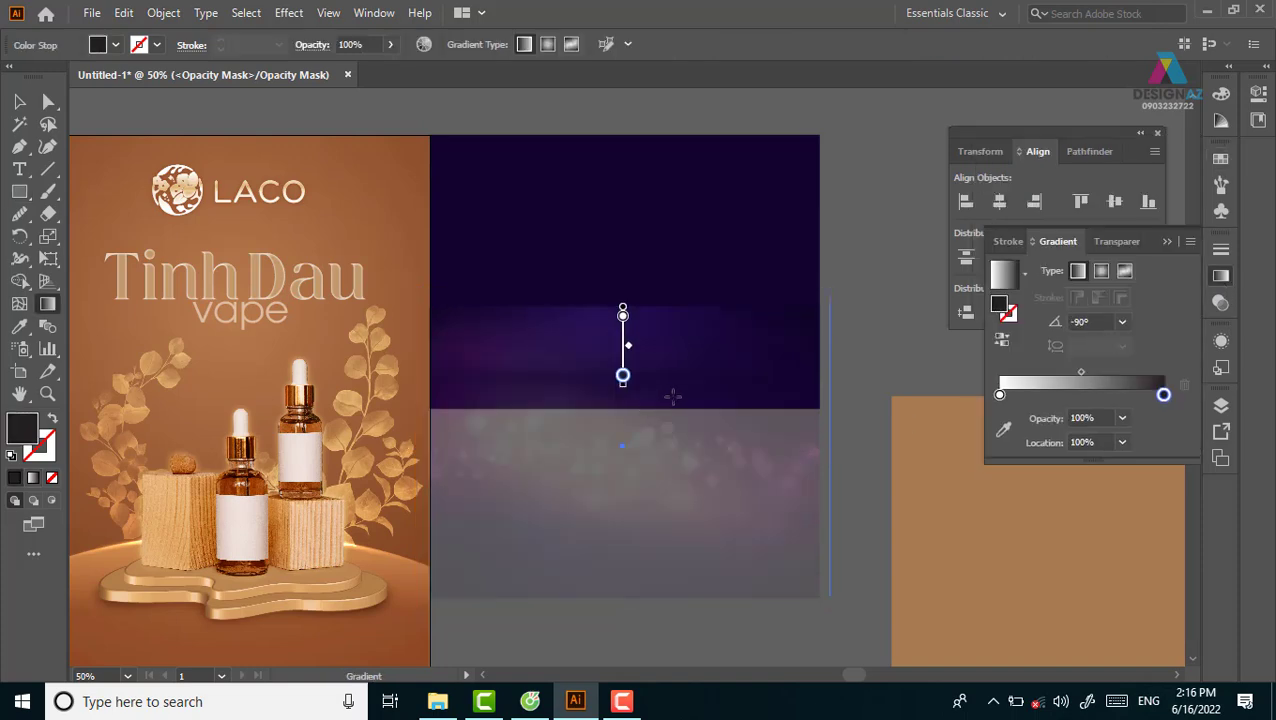
{"action": "mouse_move", "coordinate": [672, 307]}
{"action": "left_mouse_down"}
{"action": "mouse_move", "coordinate": [672, 393]}
{"action": "mouse_move", "coordinate": [718, 320]}
{"action": "left_mouse_up"}
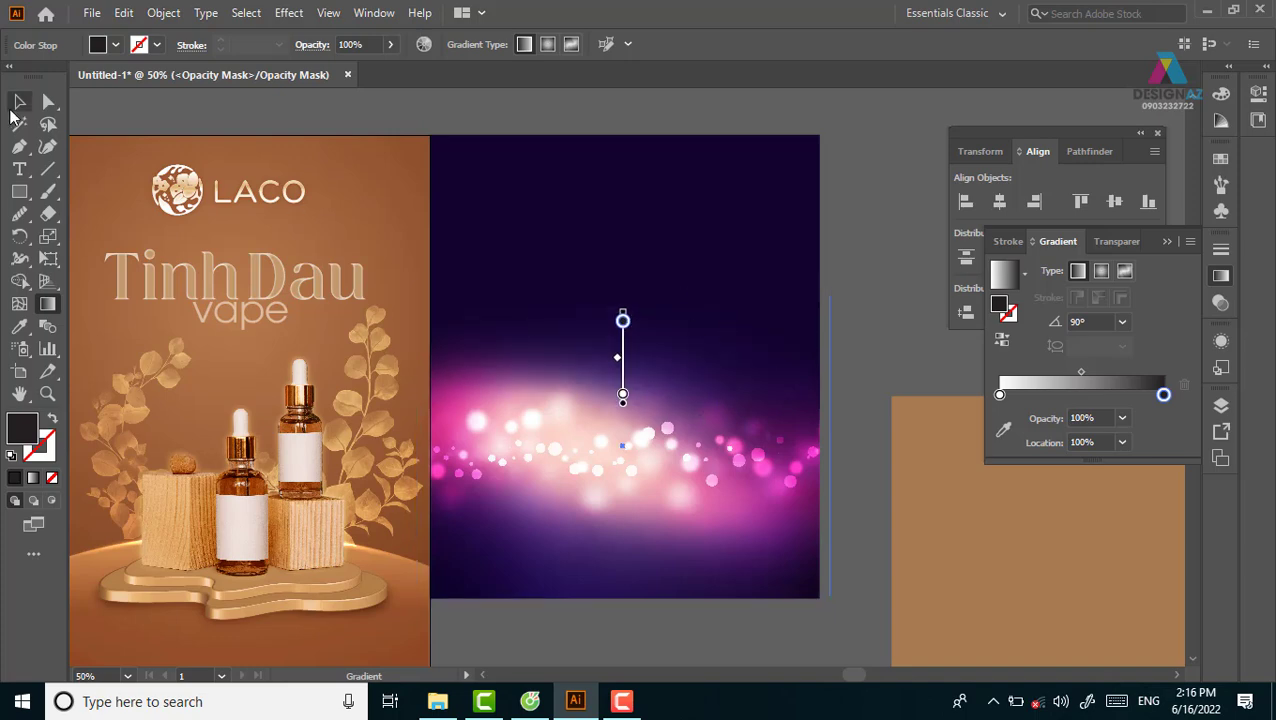
{"action": "left_click", "coordinate": [19, 101]}
{"action": "left_click", "coordinate": [1220, 302]}
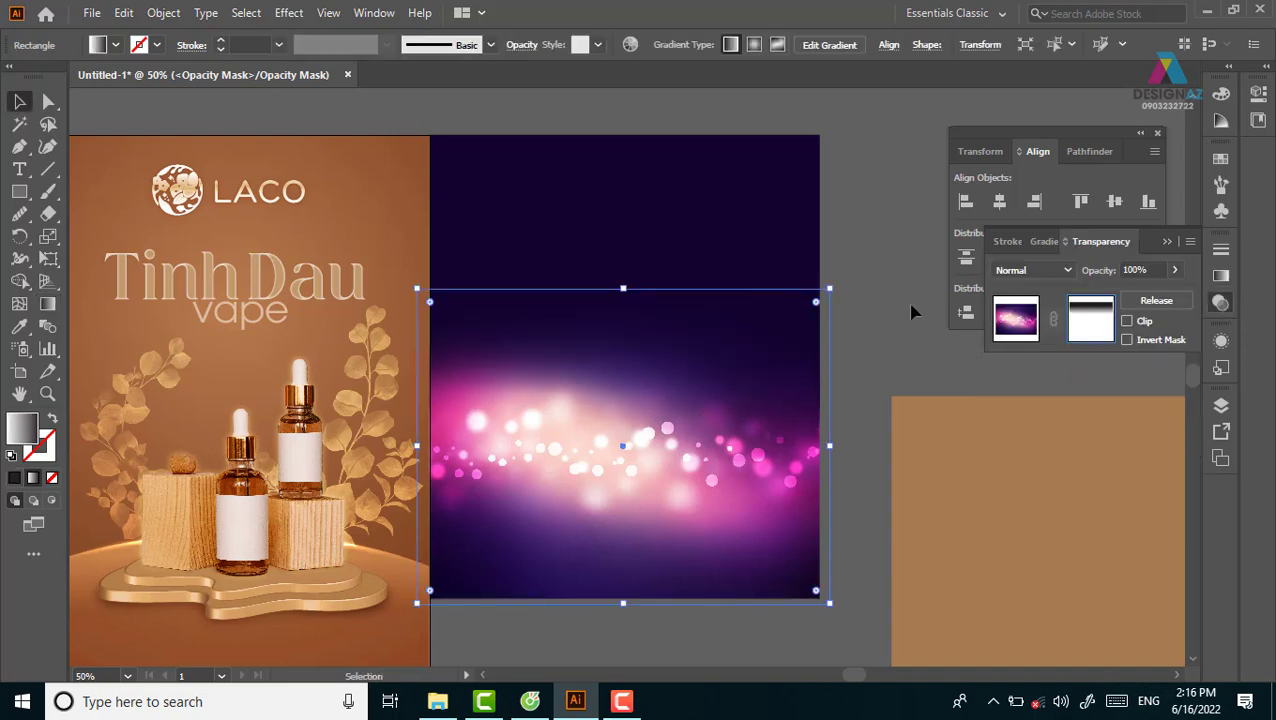
{"action": "left_click", "coordinate": [1016, 320]}
{"action": "left_click", "coordinate": [854, 313]}
Step: Stretch the brown tint rectangle down to the bokeh image's bottom, then select the bokeh group
{"action": "left_click_drag", "start_coordinate": [977, 573], "coordinate": [859, 562]}
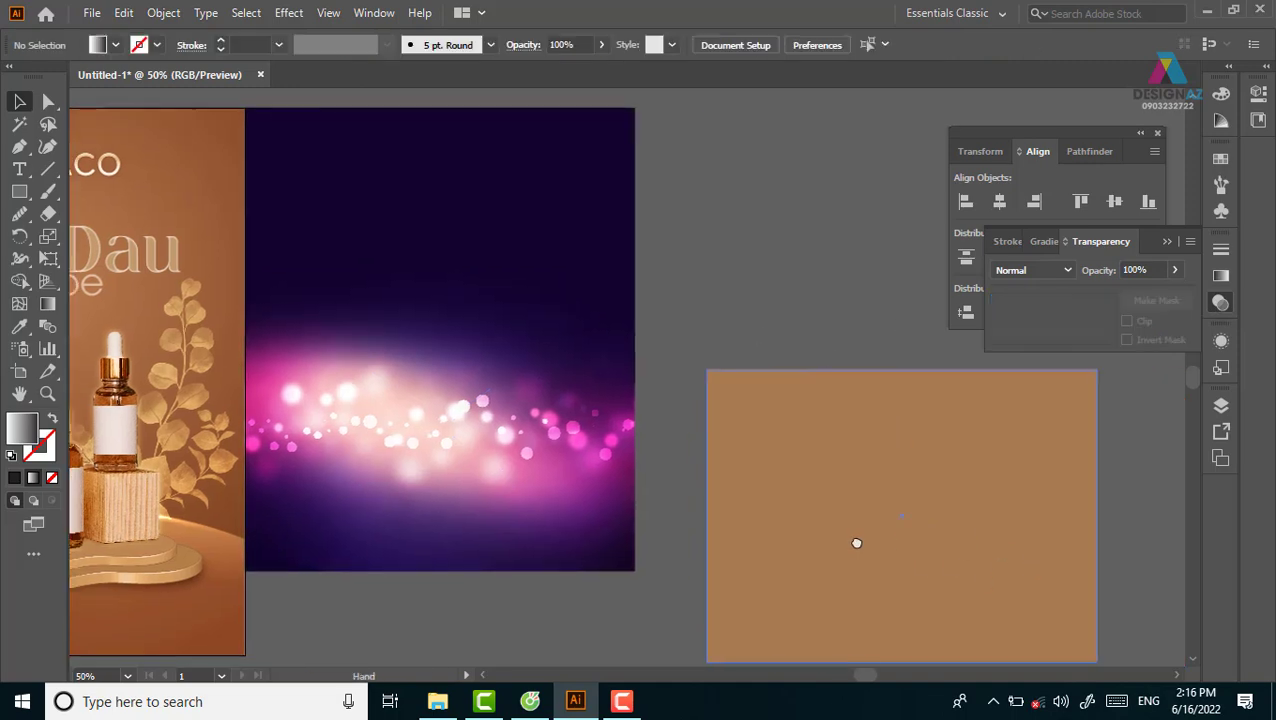
{"action": "left_click", "coordinate": [550, 384]}
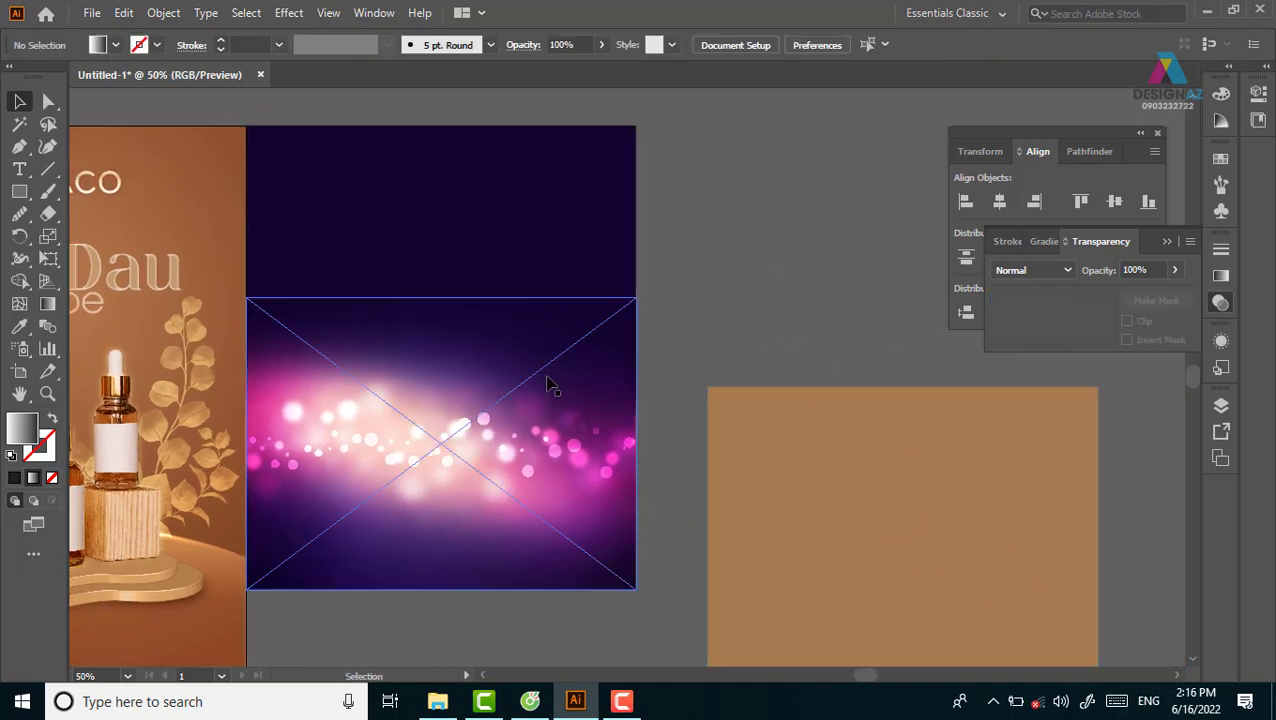
{"action": "left_click_drag", "start_coordinate": [707, 191], "coordinate": [536, 427]}
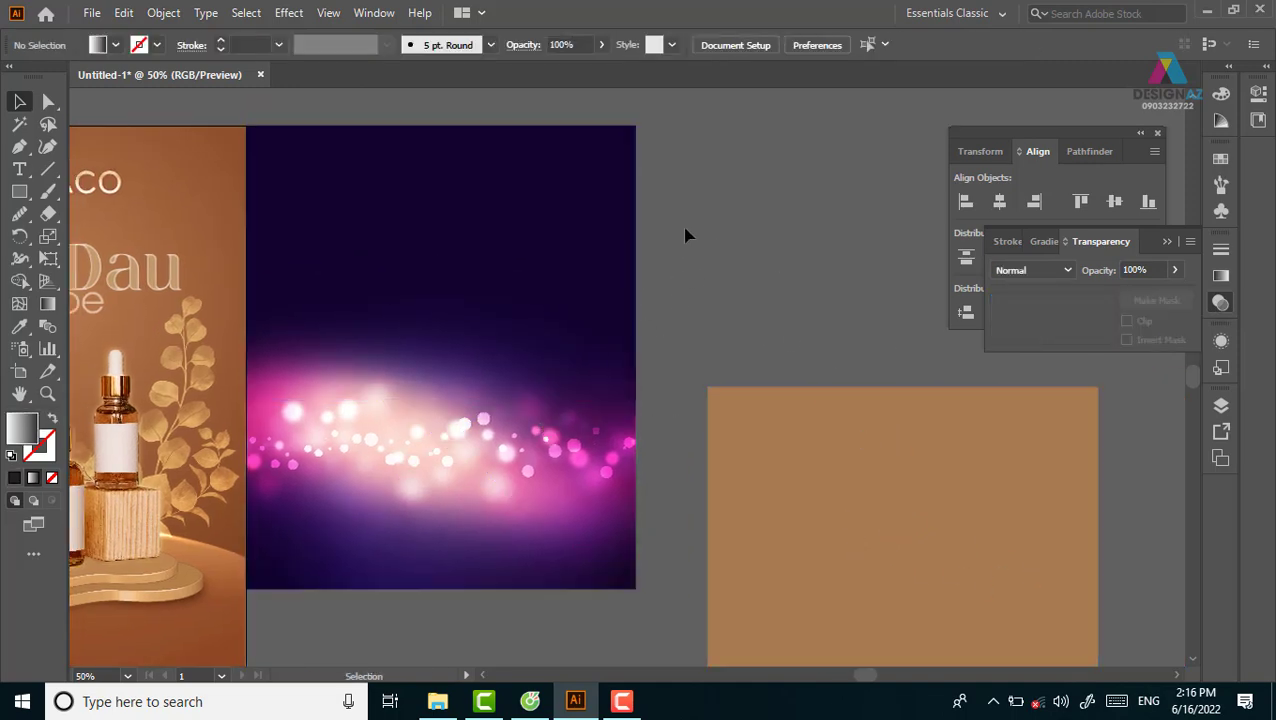
{"action": "left_click_drag", "start_coordinate": [684, 234], "coordinate": [530, 400]}
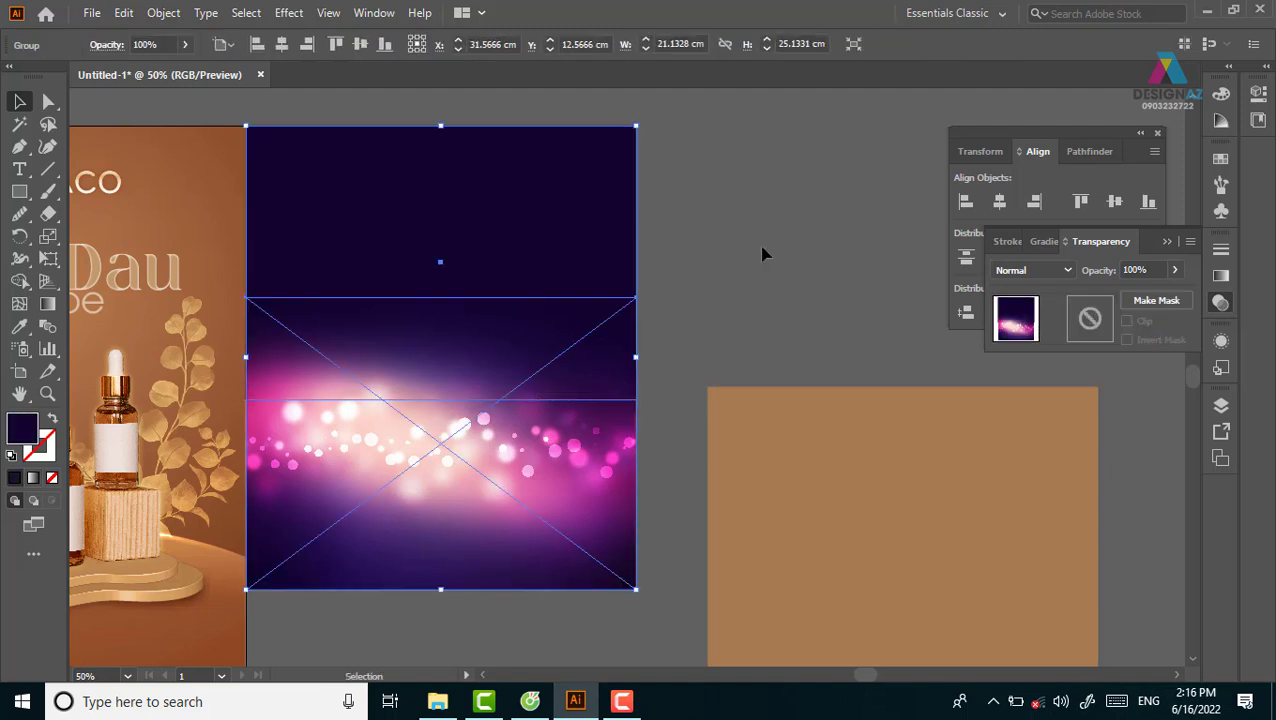
{"action": "left_click_drag", "start_coordinate": [866, 515], "coordinate": [393, 247]}
{"action": "left_click_drag", "start_coordinate": [440, 418], "coordinate": [439, 590]}
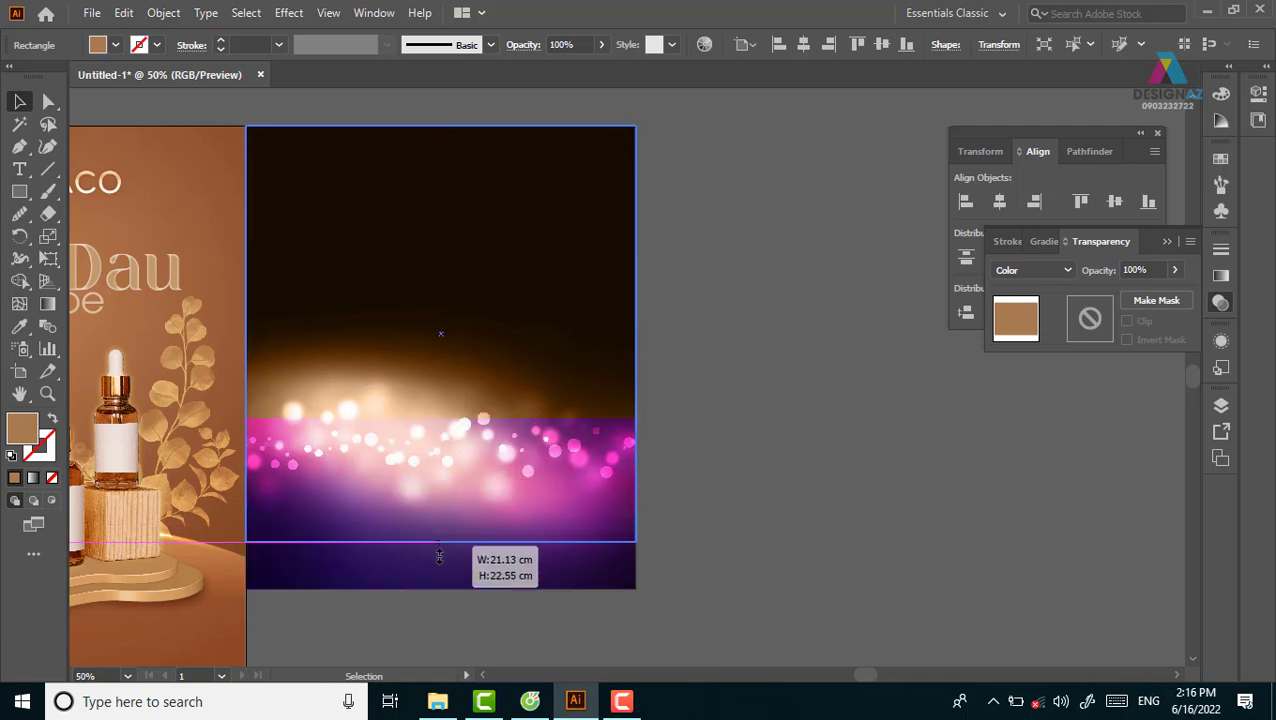
{"action": "scroll", "coordinate": [820, 515], "scroll_direction": "left", "scroll_amount": 2}
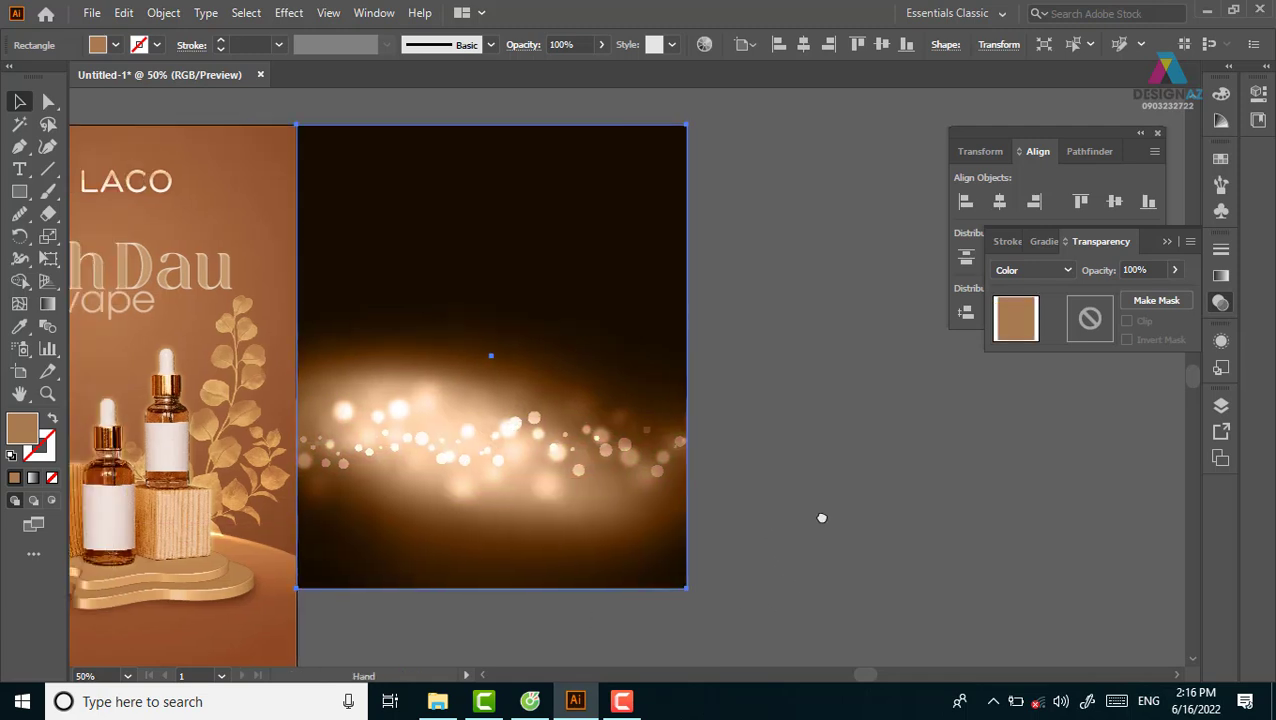
{"action": "left_click", "coordinate": [581, 584]}
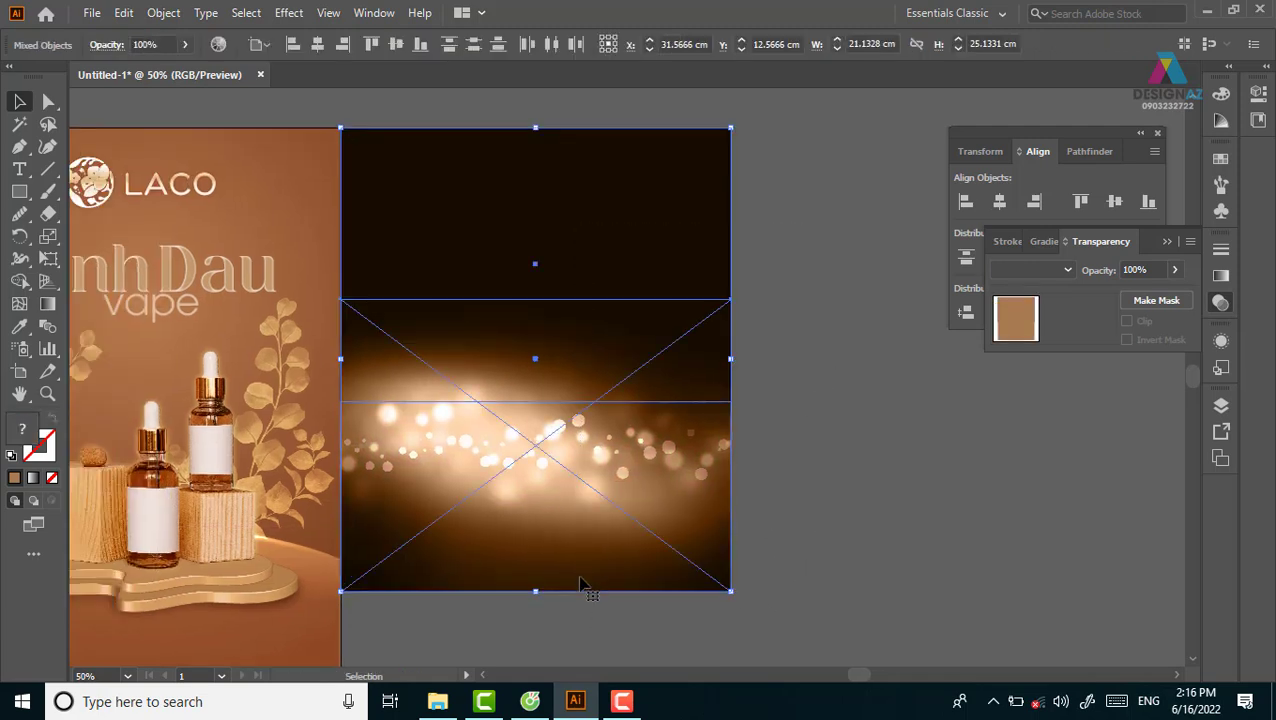
{"action": "left_click_drag", "start_coordinate": [550, 435], "coordinate": [698, 420]}
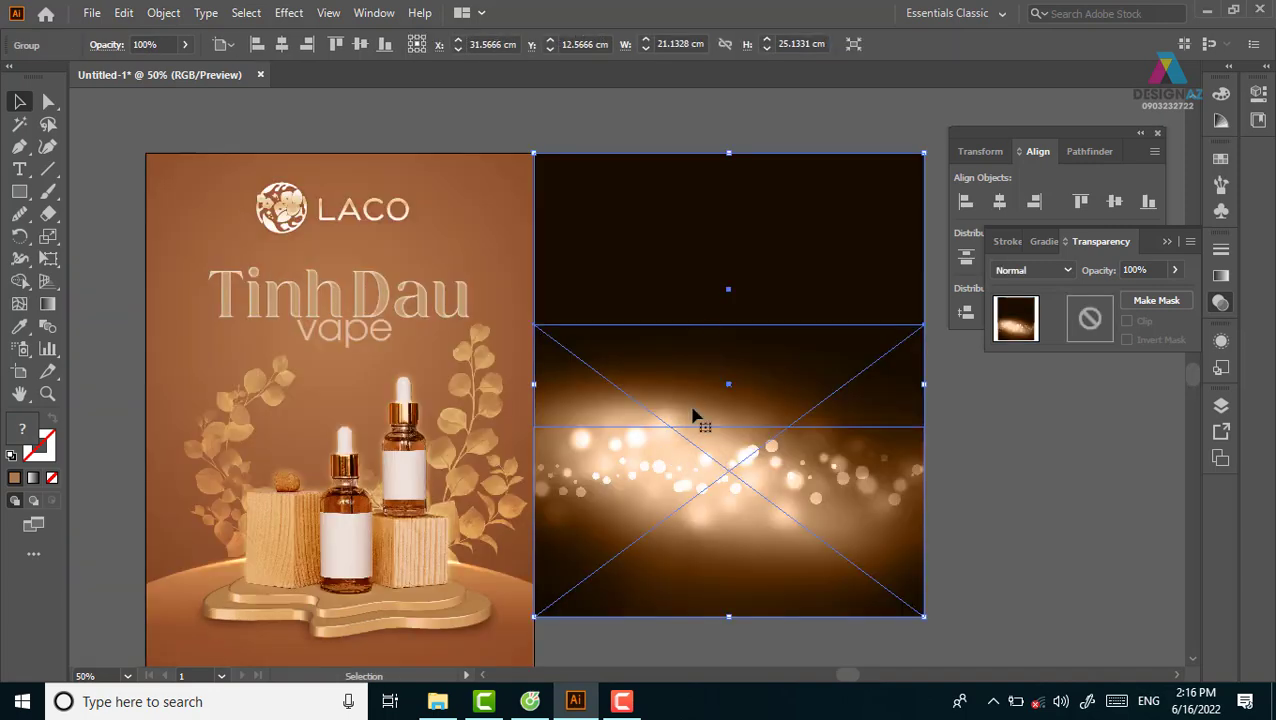
{"action": "left_click", "coordinate": [1037, 270]}
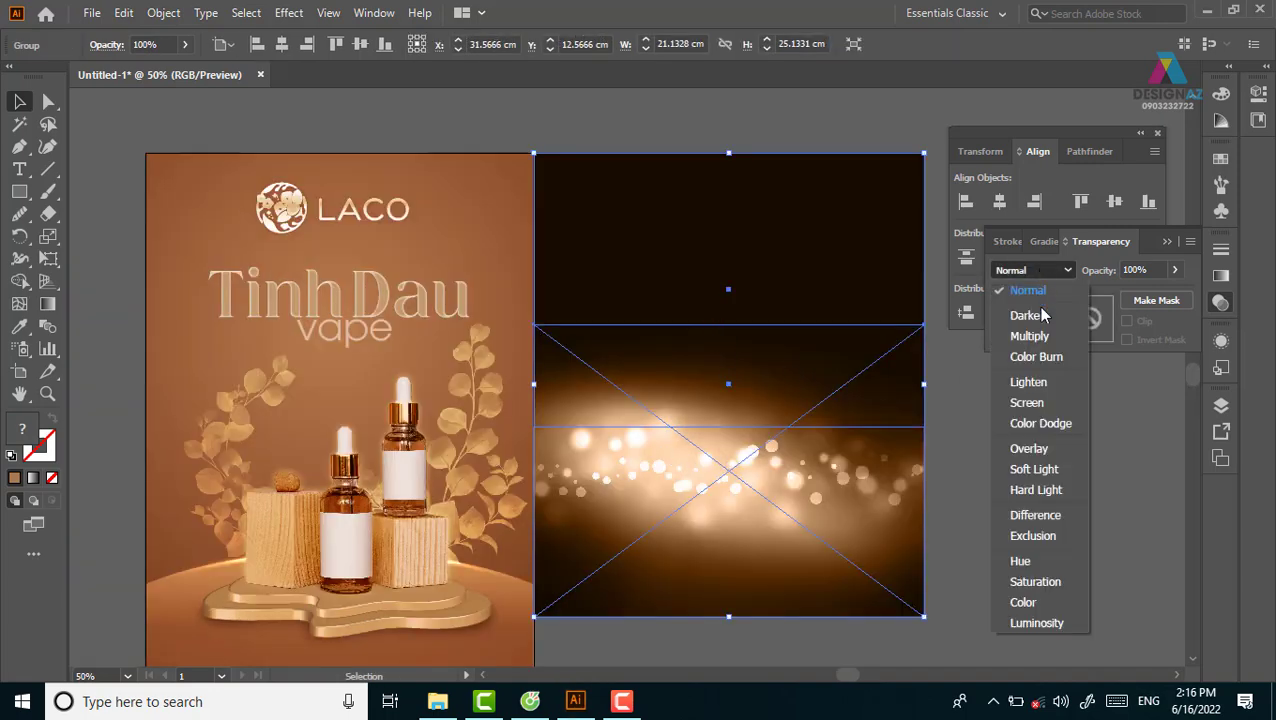
Step: Set the bokeh group to Overlay and move it over the poster's product scene
{"action": "left_click", "coordinate": [1035, 452]}
{"action": "left_click", "coordinate": [1000, 578]}
{"action": "left_click_drag", "start_coordinate": [825, 383], "coordinate": [438, 381]}
{"action": "left_click_drag", "start_coordinate": [658, 481], "coordinate": [752, 400]}
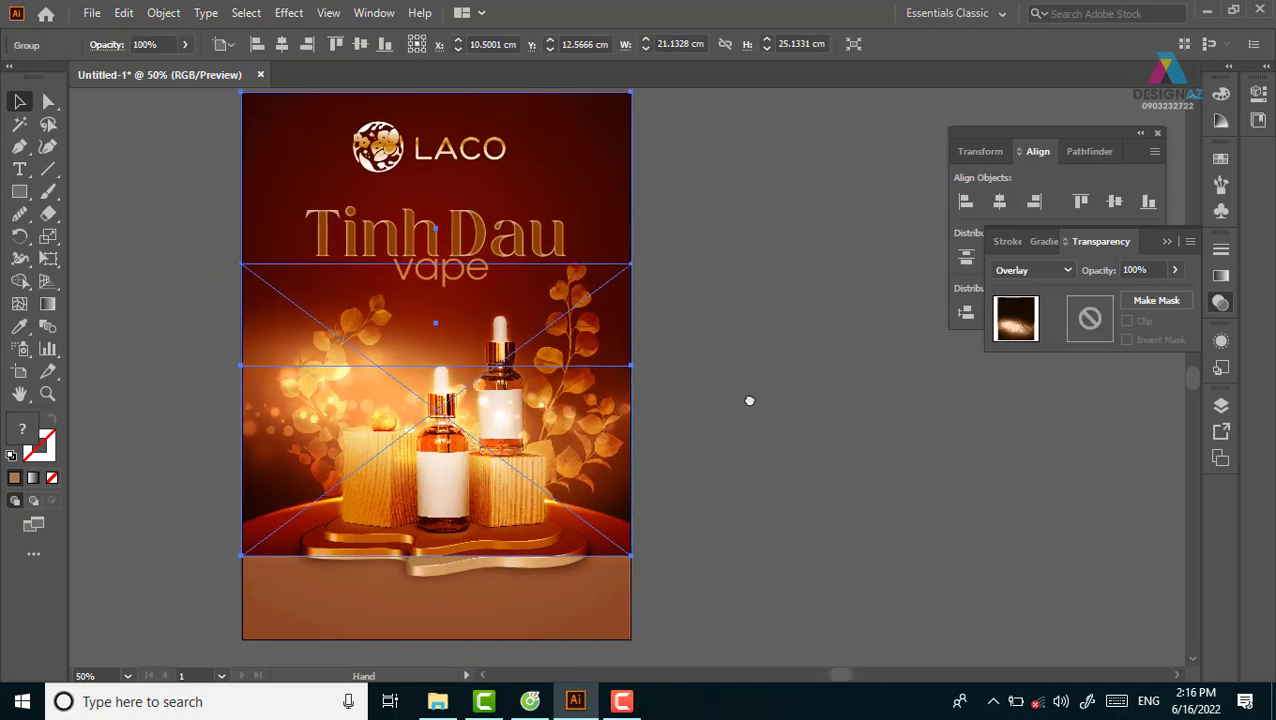
{"action": "left_click", "coordinate": [760, 434]}
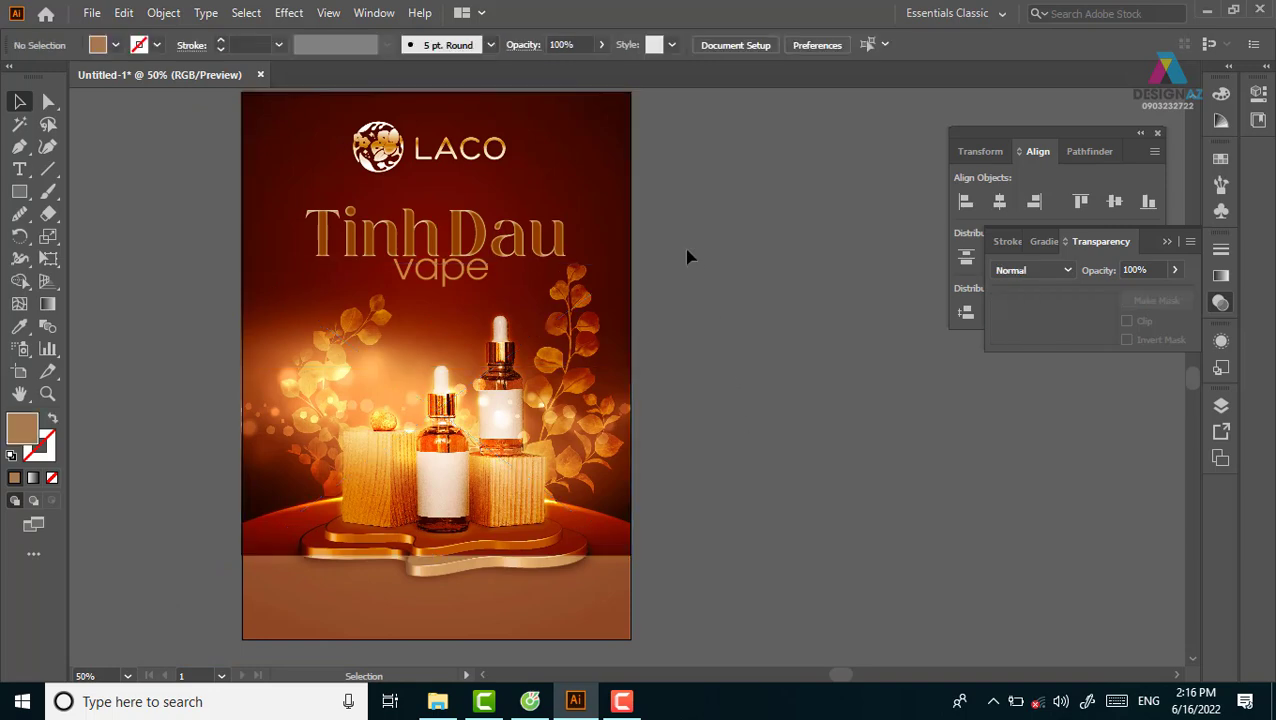
{"action": "left_click_drag", "start_coordinate": [640, 108], "coordinate": [592, 150]}
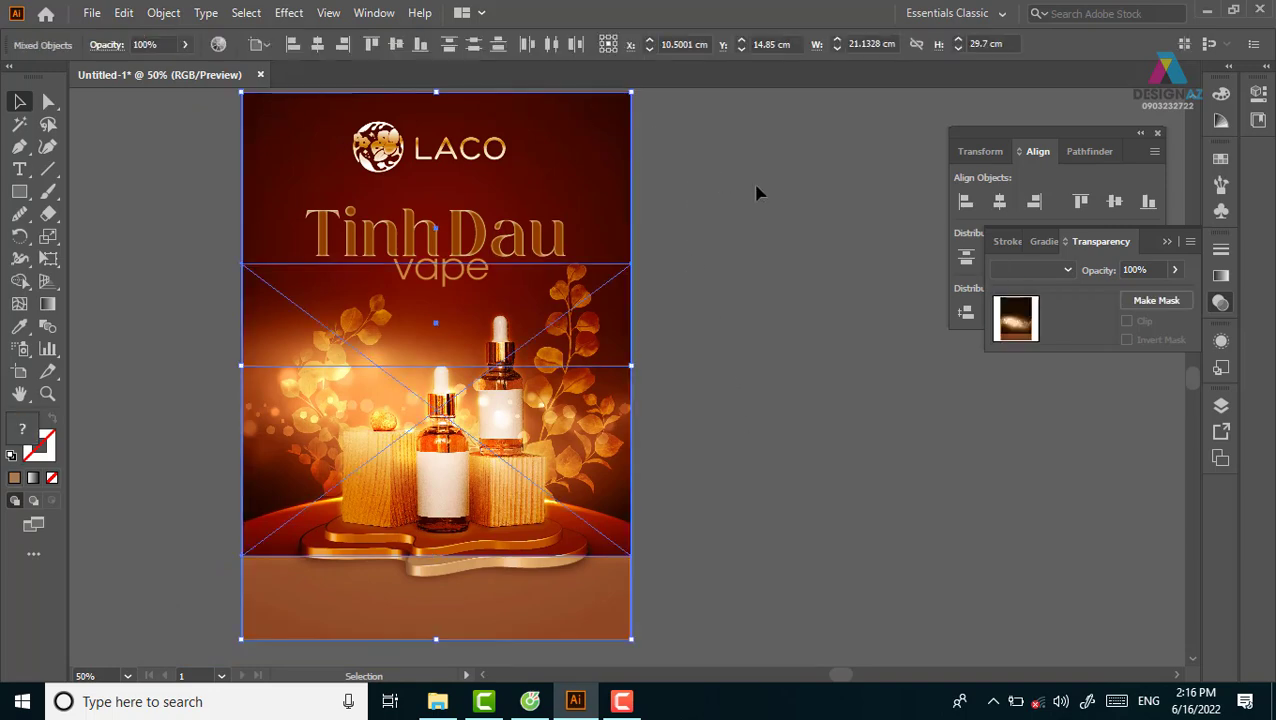
Step: Inside the bokeh group, extend the brown tint rectangle to 28.75 cm tall over the bottom band
{"action": "left_click", "coordinate": [790, 412]}
{"action": "left_click_drag", "start_coordinate": [746, 480], "coordinate": [760, 378]}
{"action": "left_click_drag", "start_coordinate": [664, 157], "coordinate": [666, 492]}
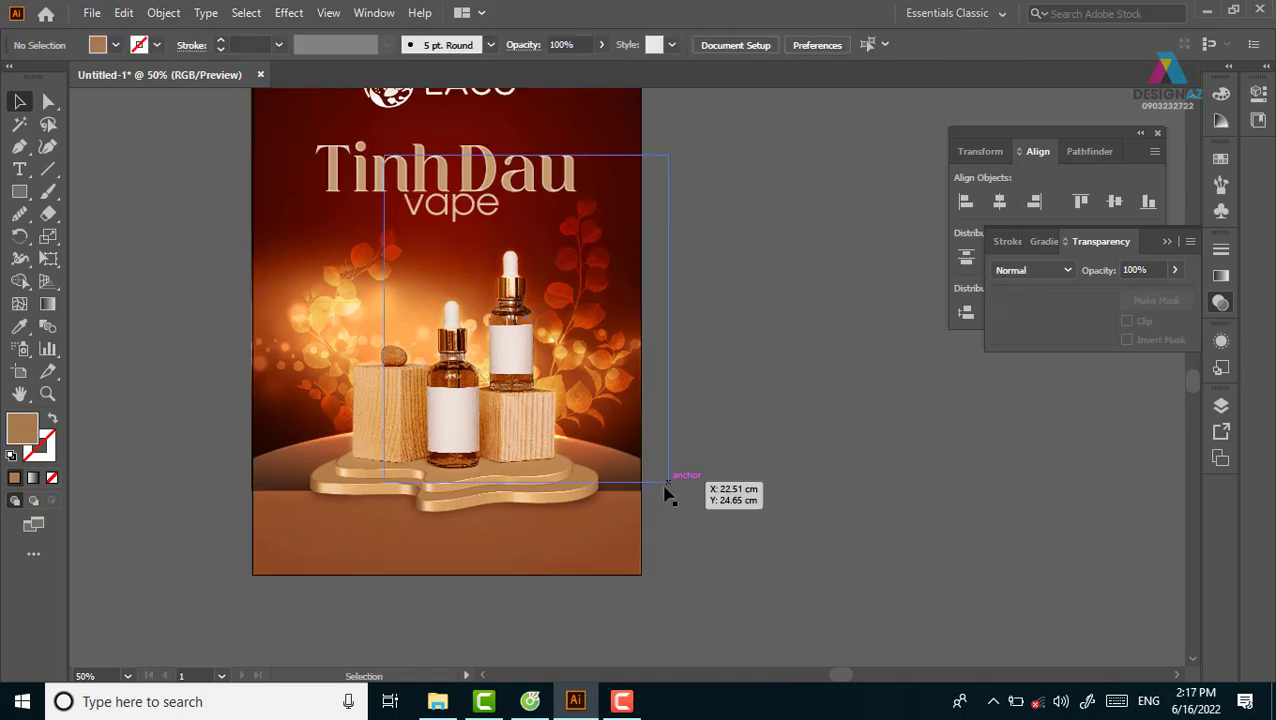
{"action": "left_click", "coordinate": [635, 491]}
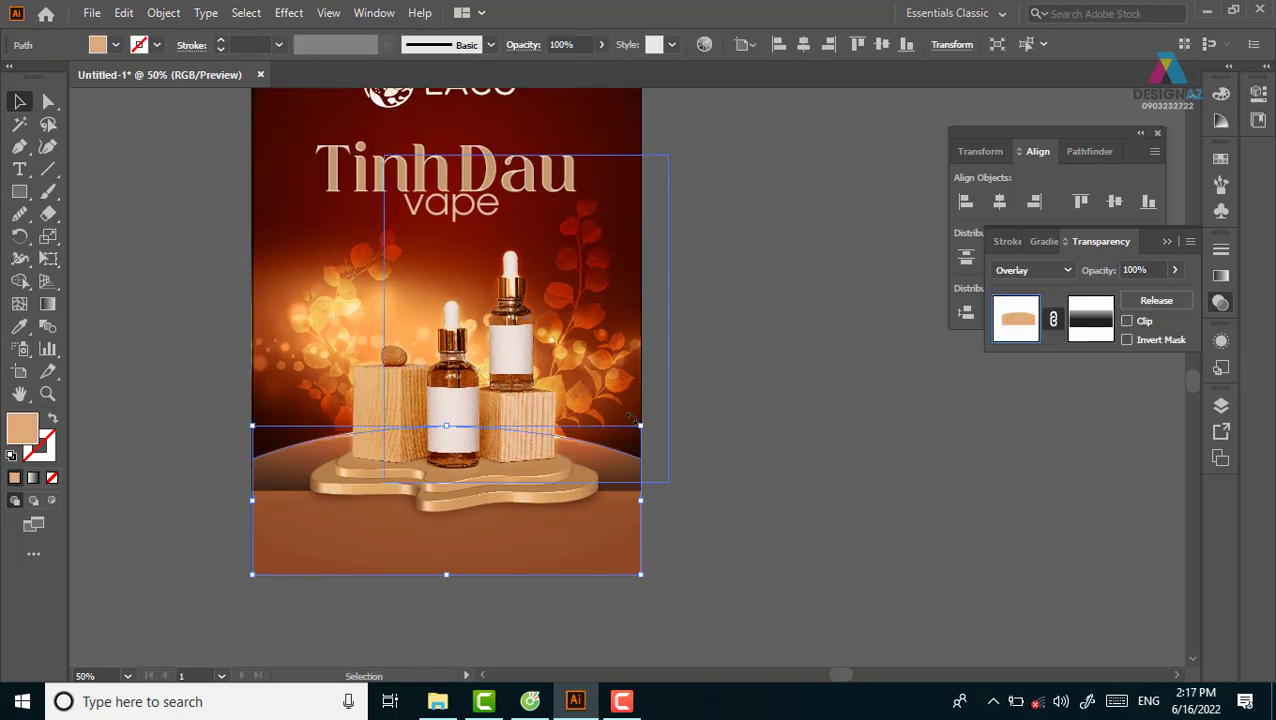
{"action": "left_click_drag", "start_coordinate": [631, 418], "coordinate": [450, 493]}
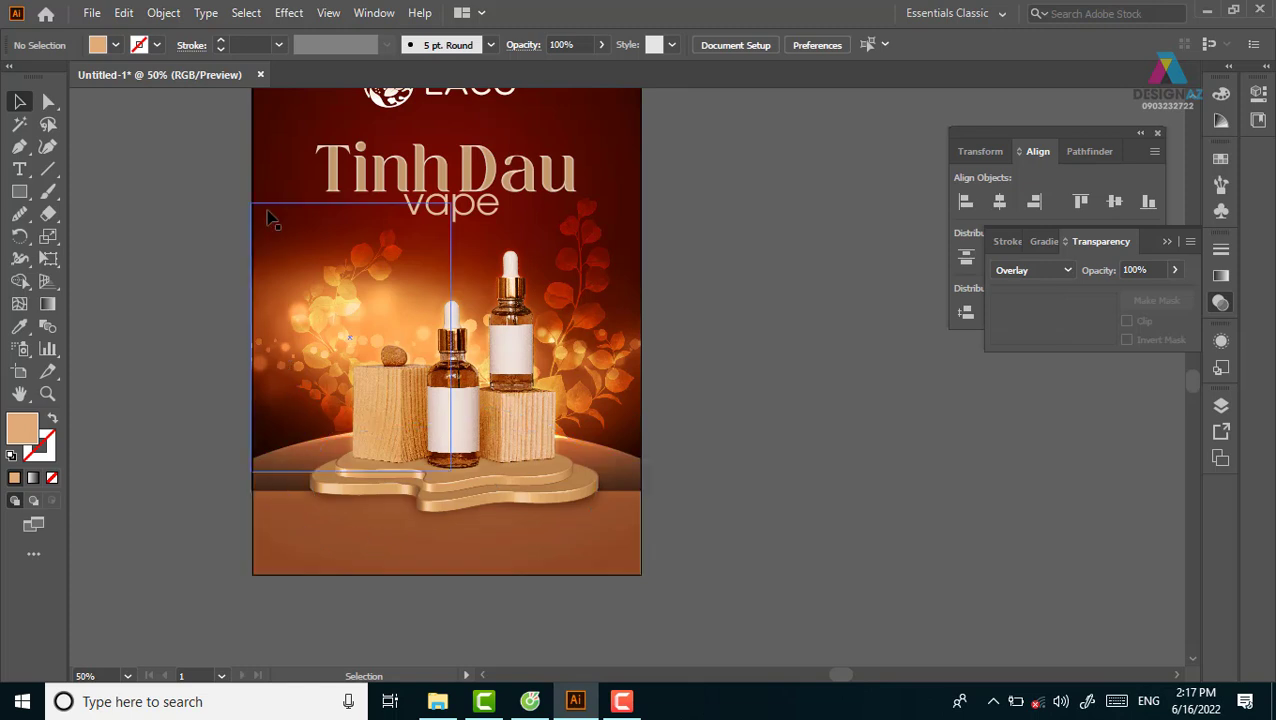
{"action": "left_click", "coordinate": [265, 162]}
{"action": "double_click", "coordinate": [264, 155]}
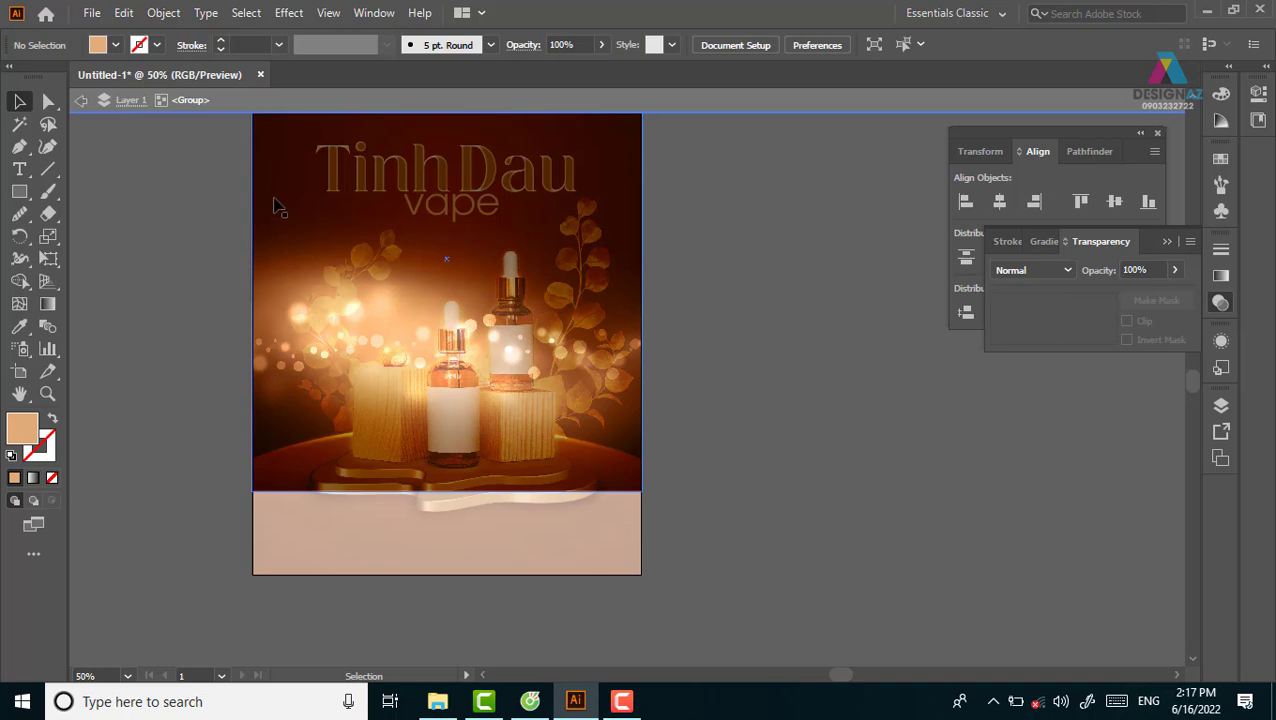
{"action": "left_click", "coordinate": [278, 206]}
{"action": "left_click_drag", "start_coordinate": [446, 490], "coordinate": [447, 574]}
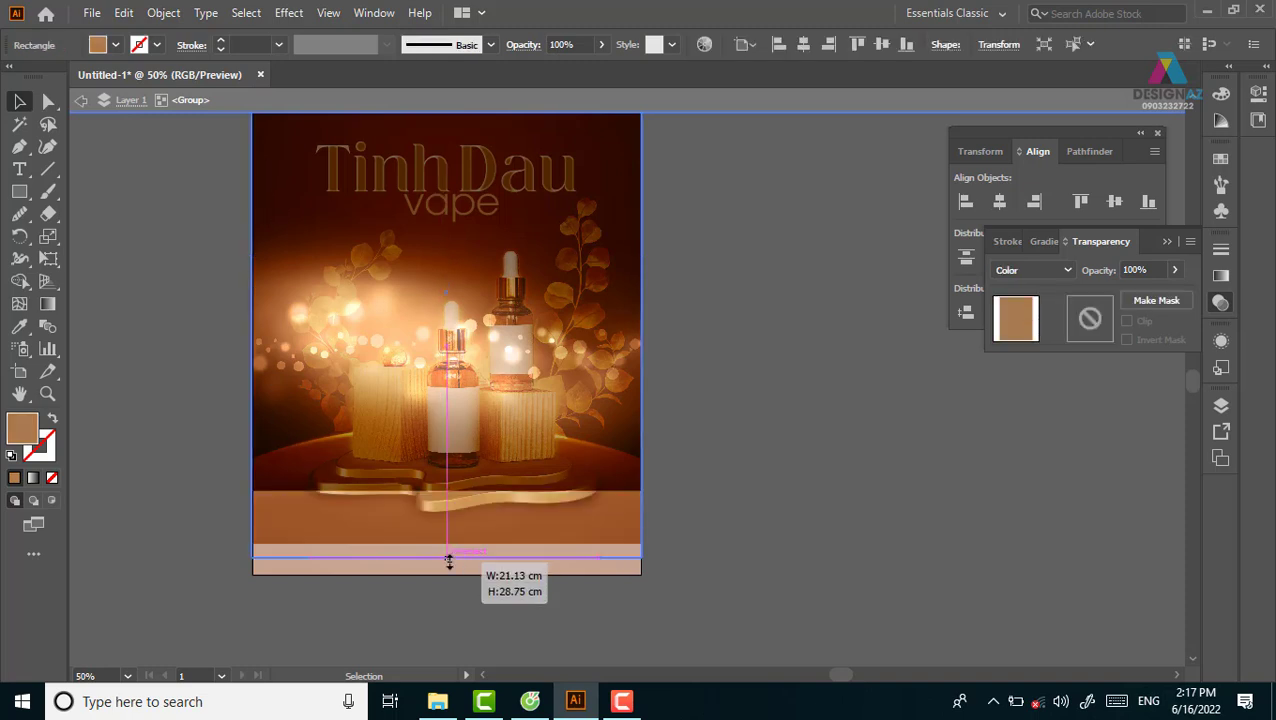
{"action": "left_click", "coordinate": [812, 550]}
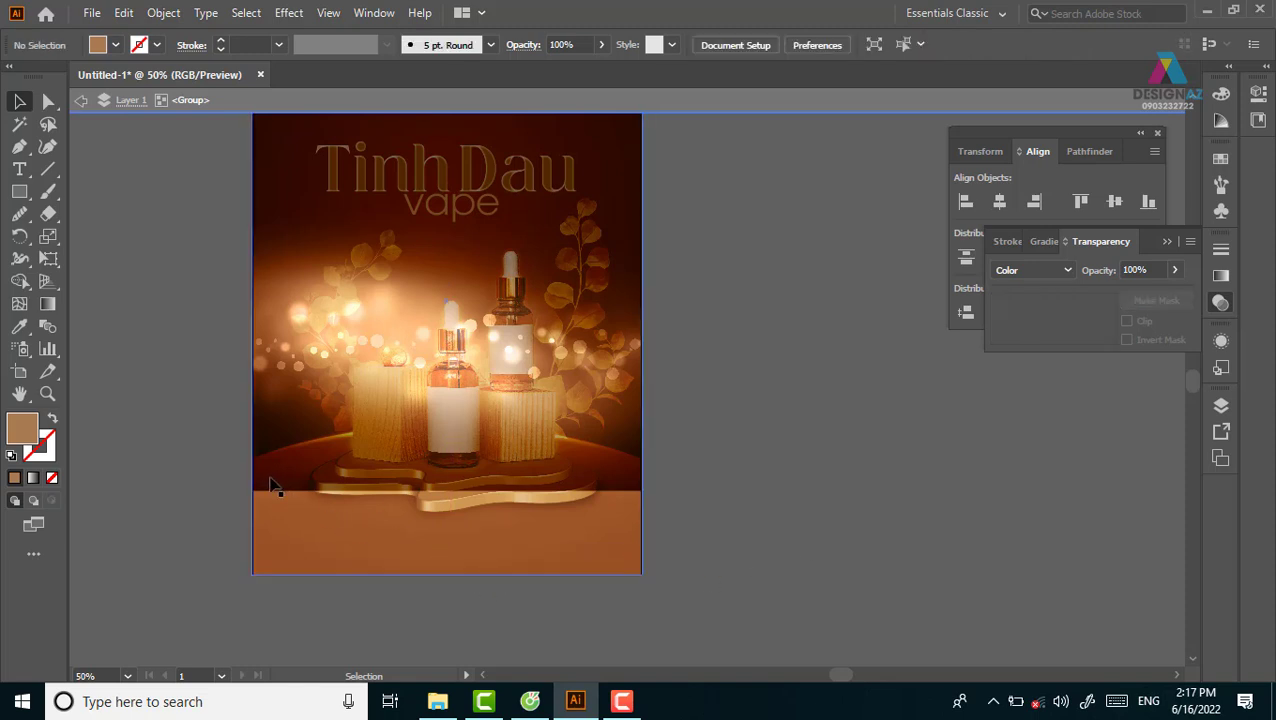
Step: Exit isolation mode and ungroup the bokeh light group, recasting the poster in dark brown and gold
{"action": "double_click", "coordinate": [854, 407]}
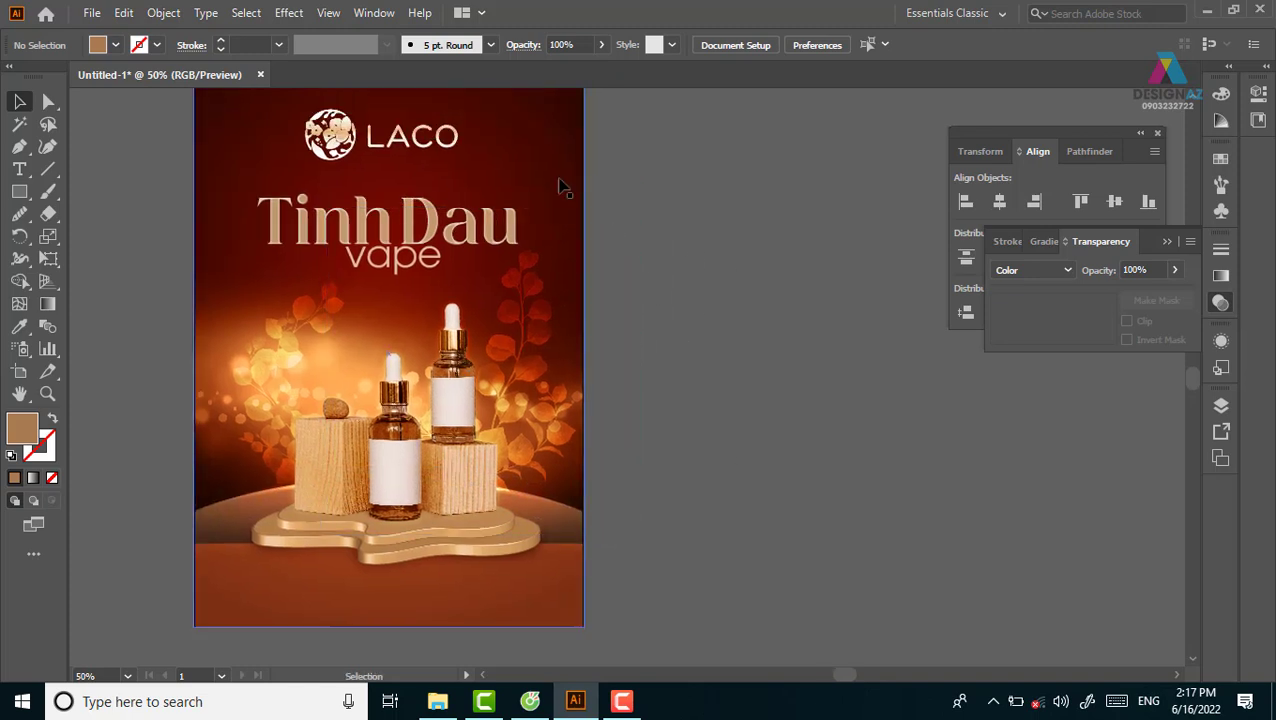
{"action": "left_click", "coordinate": [565, 185]}
{"action": "right_click", "coordinate": [558, 160]}
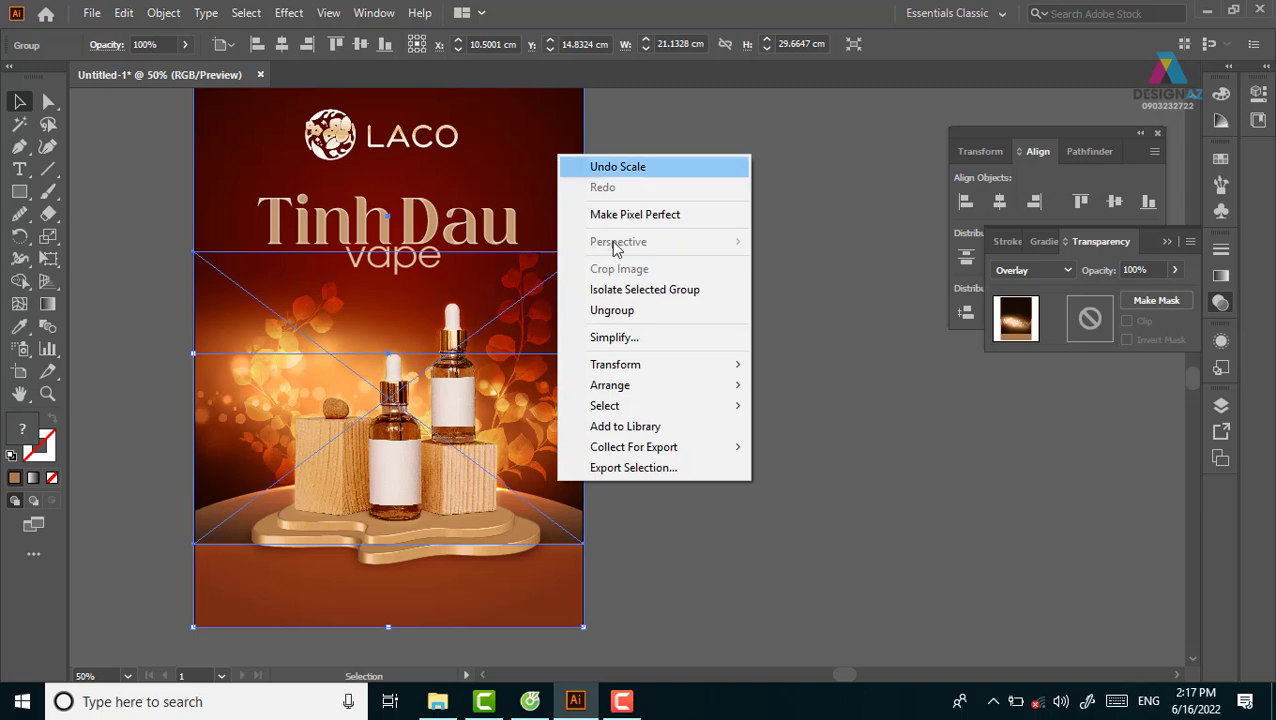
{"action": "left_click", "coordinate": [652, 310]}
{"action": "left_click", "coordinate": [758, 375]}
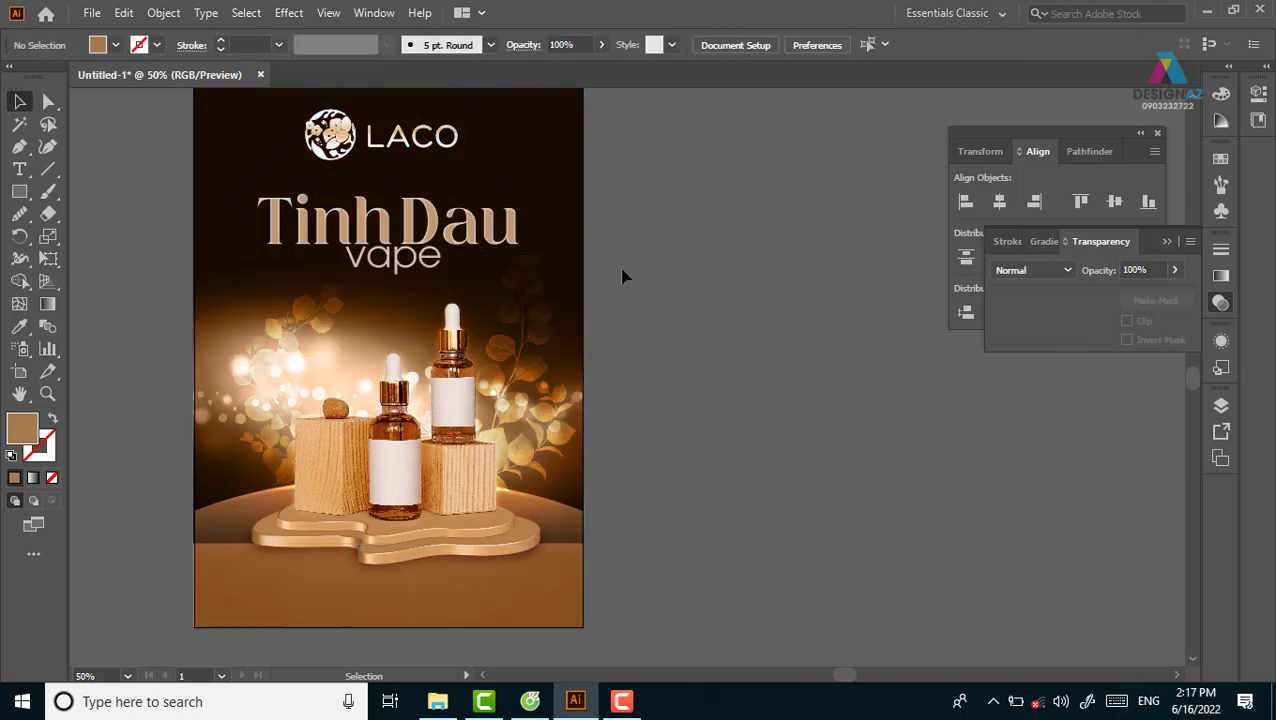
Step: Undo the ungroup and delete the brown tint rectangle from inside the bokeh group
{"action": "key", "text": "ctrl+z"}
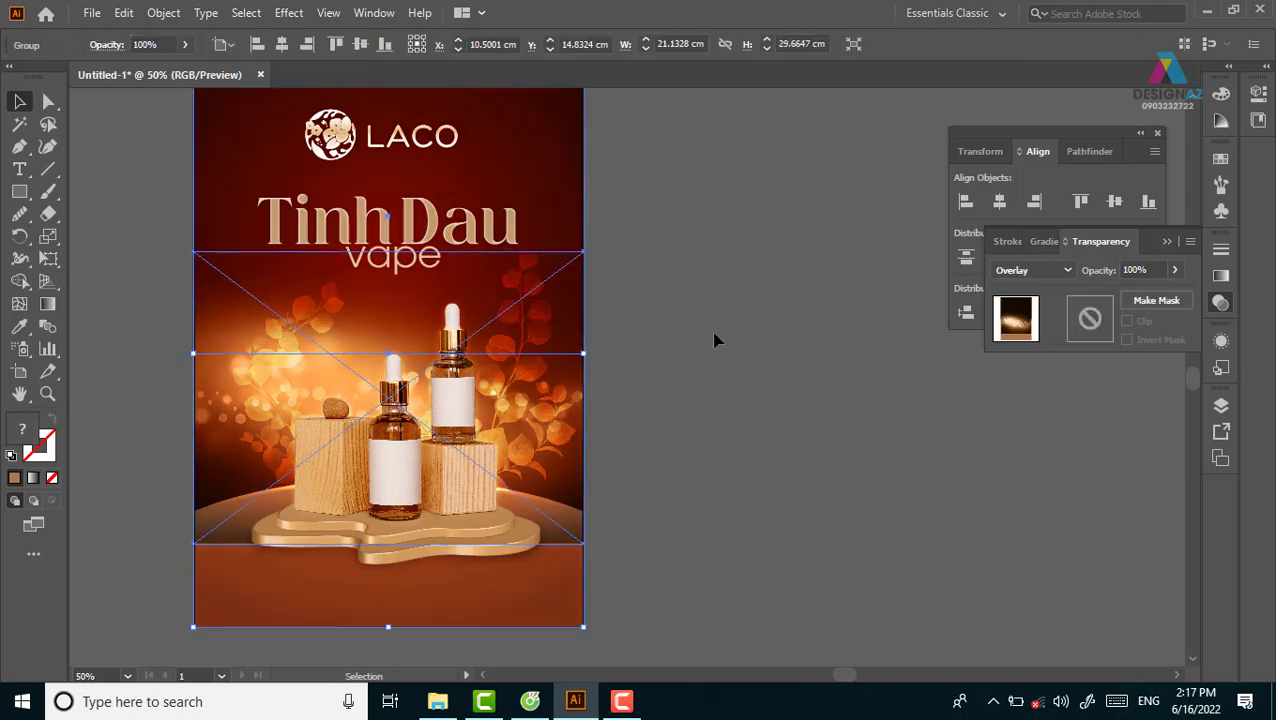
{"action": "left_click", "coordinate": [714, 340]}
{"action": "left_click", "coordinate": [577, 162]}
{"action": "double_click", "coordinate": [577, 162]}
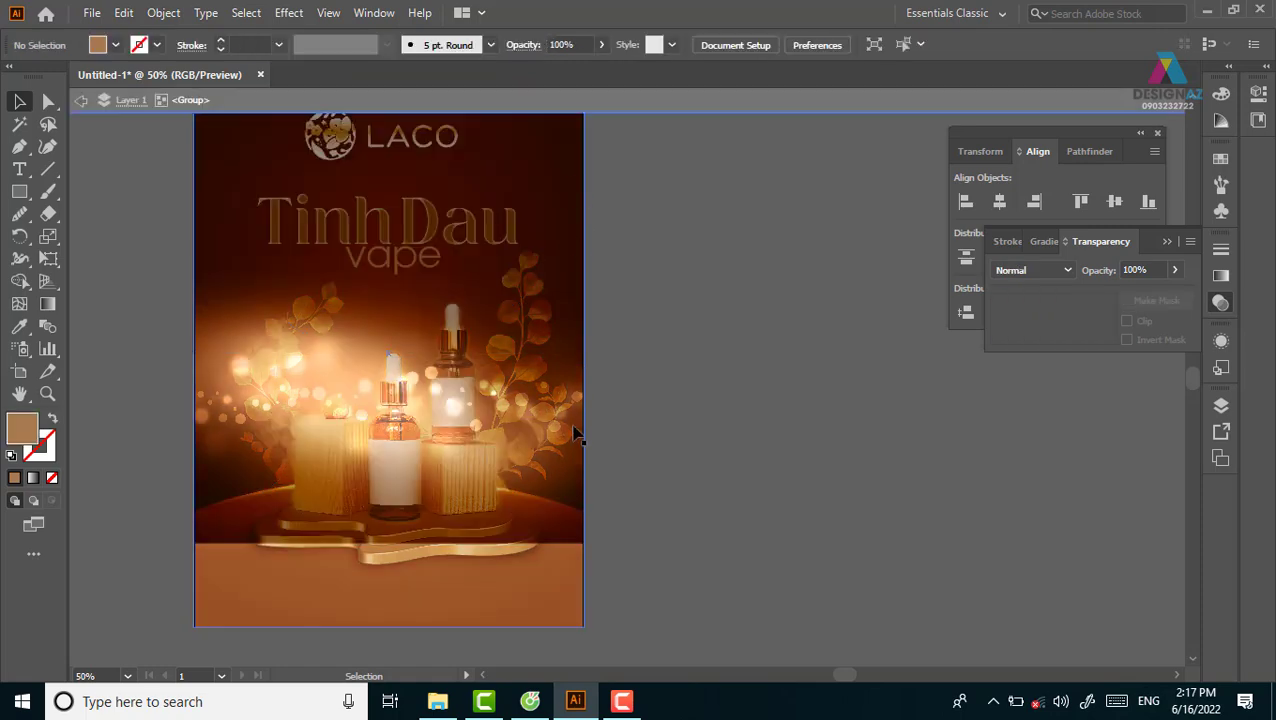
{"action": "left_click_drag", "start_coordinate": [584, 332], "coordinate": [718, 323]}
{"action": "key", "text": "ctrl+z"}
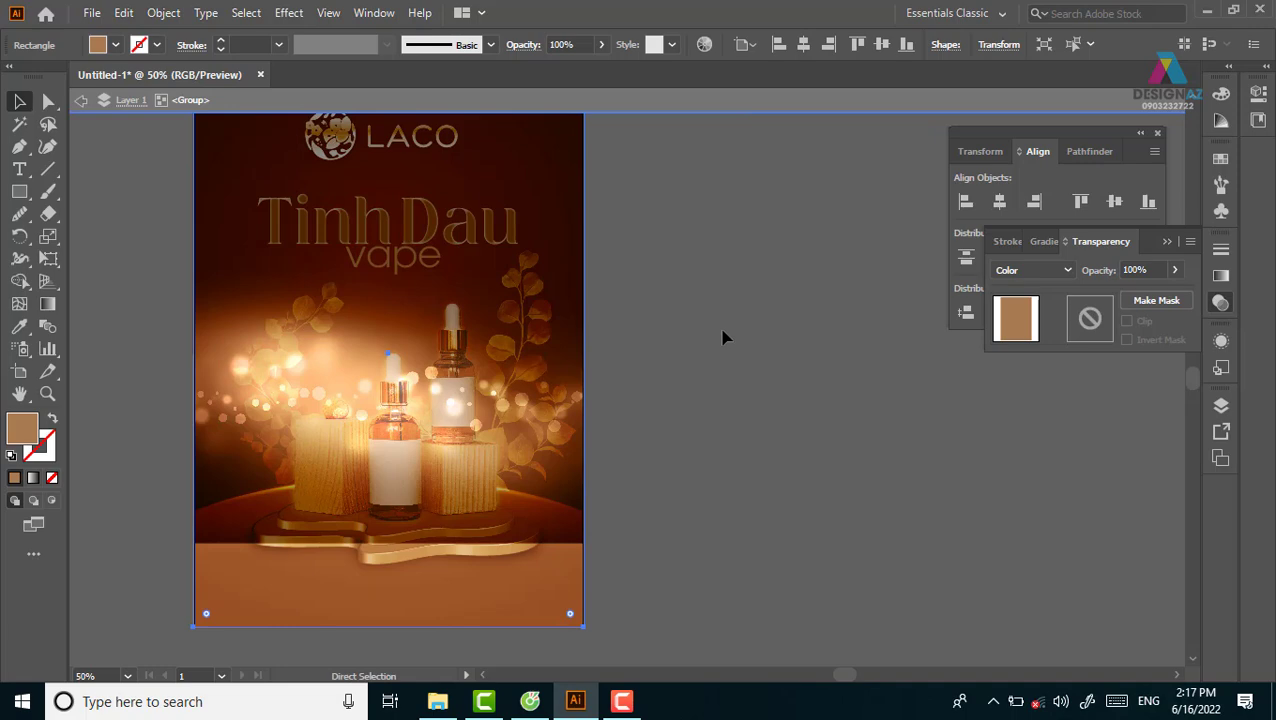
{"action": "key", "text": "Delete"}
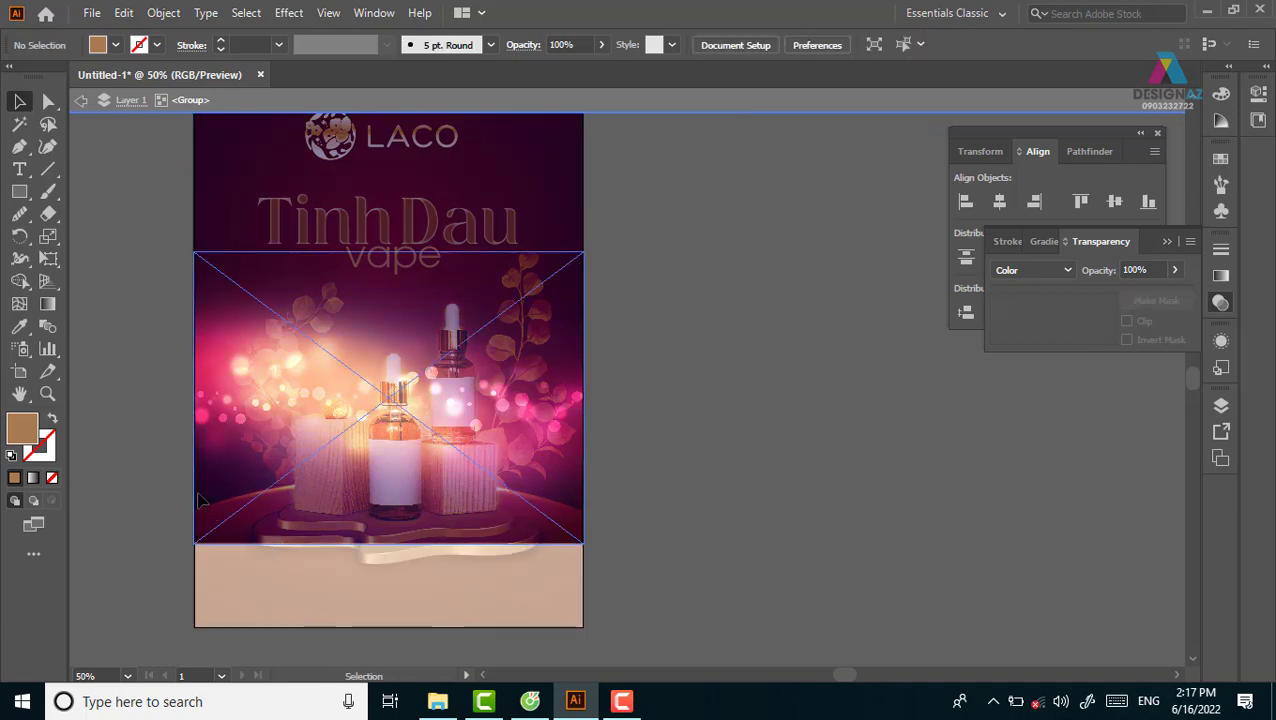
{"action": "left_click", "coordinate": [199, 500]}
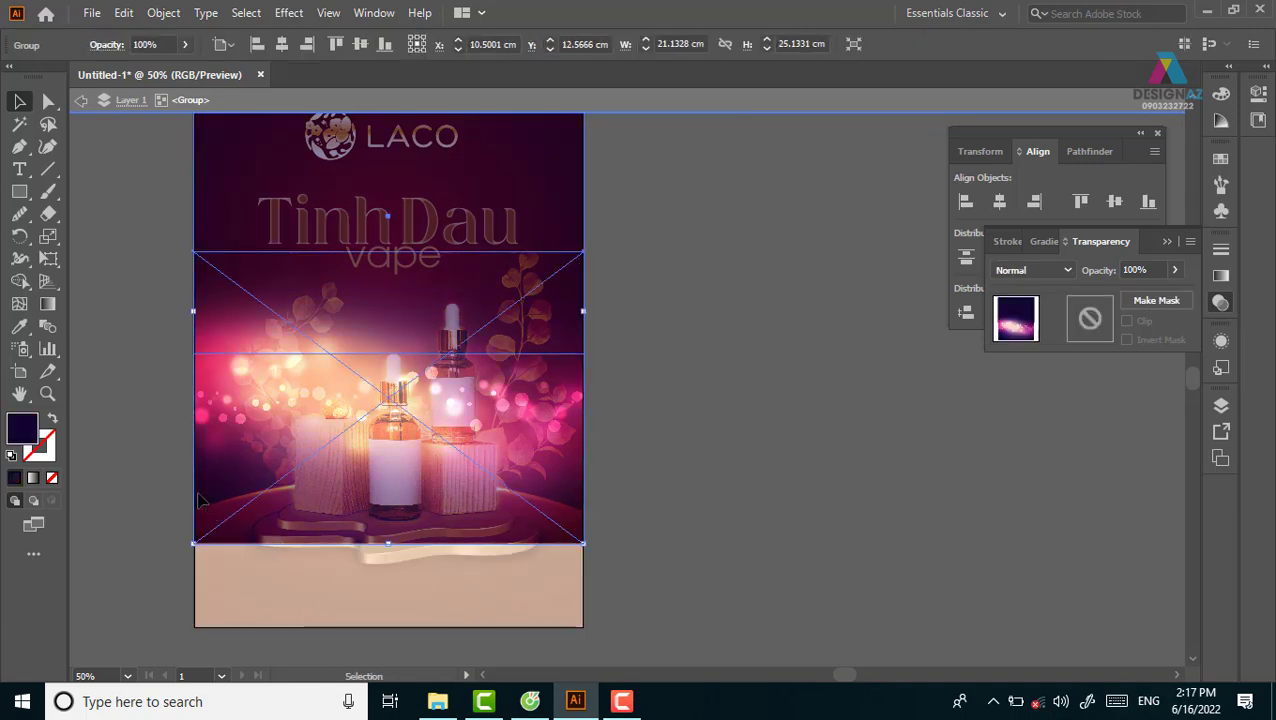
Step: Add an unclipped opacity mask to the bokeh image with a black #000000 rectangle over the bottom band
{"action": "left_click", "coordinate": [1156, 300]}
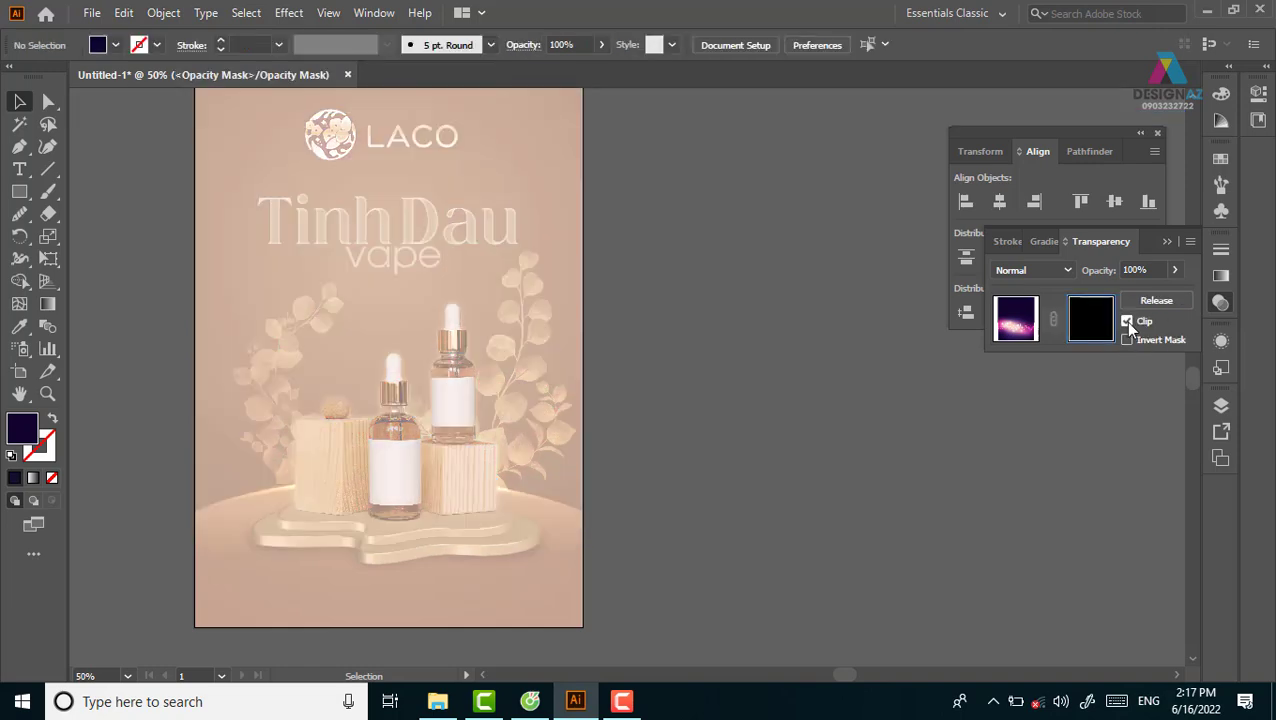
{"action": "left_click", "coordinate": [1127, 321]}
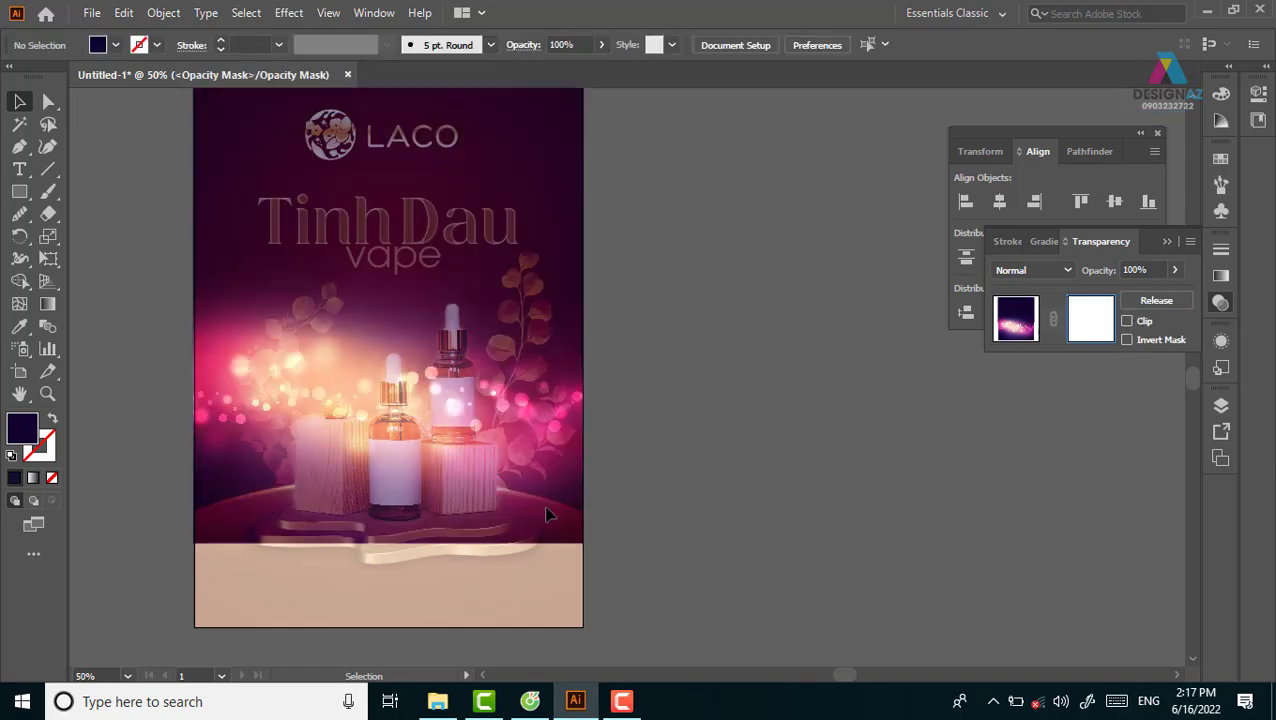
{"action": "left_click", "coordinate": [19, 191]}
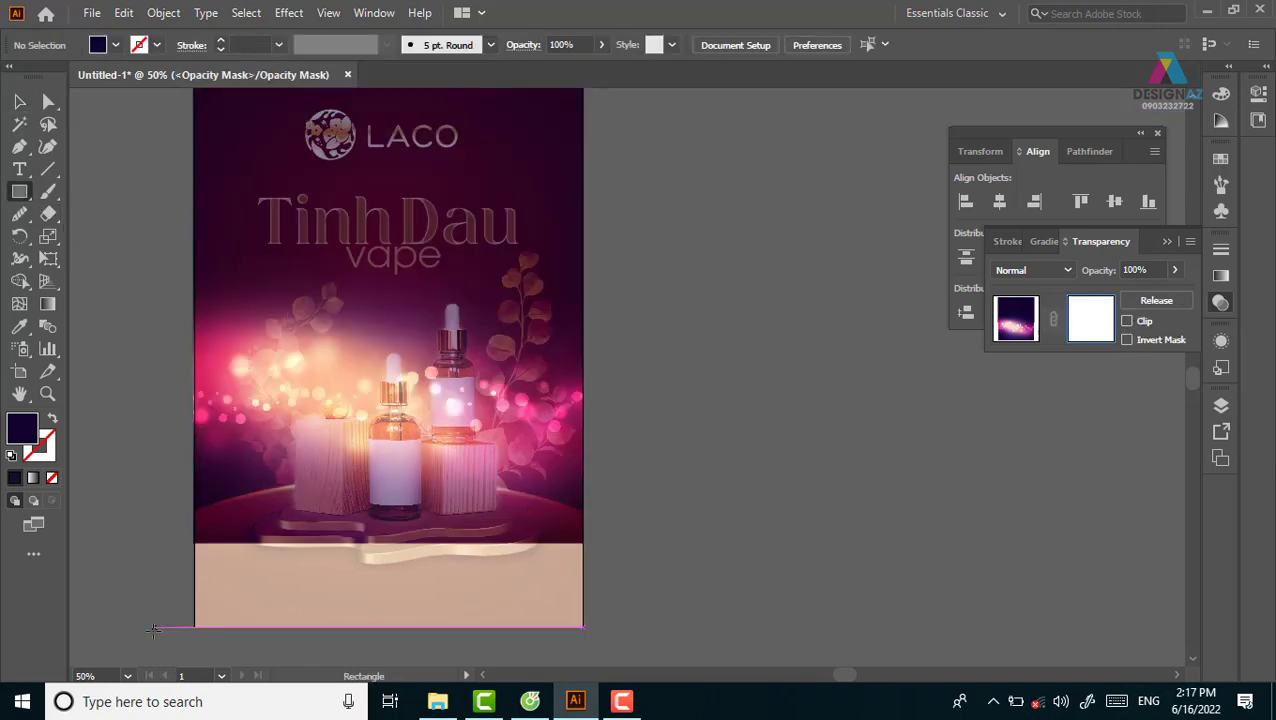
{"action": "left_click_drag", "start_coordinate": [180, 645], "coordinate": [683, 518]}
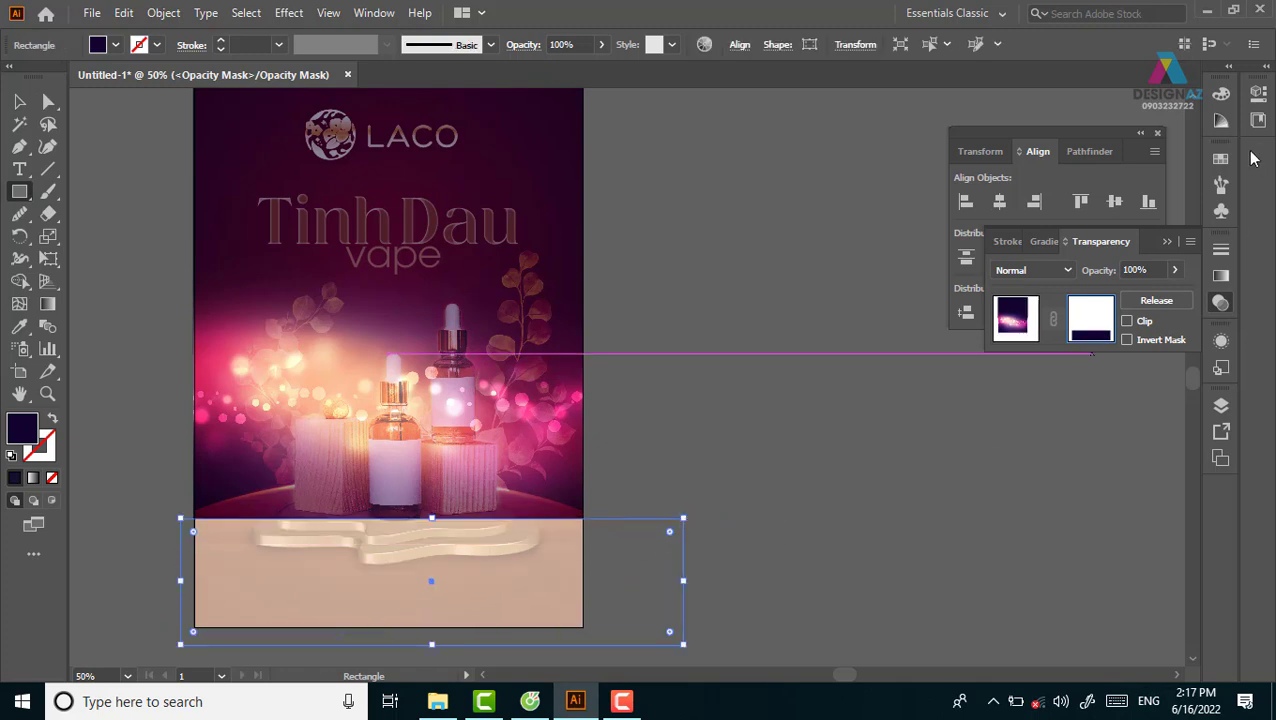
{"action": "left_click", "coordinate": [1221, 158]}
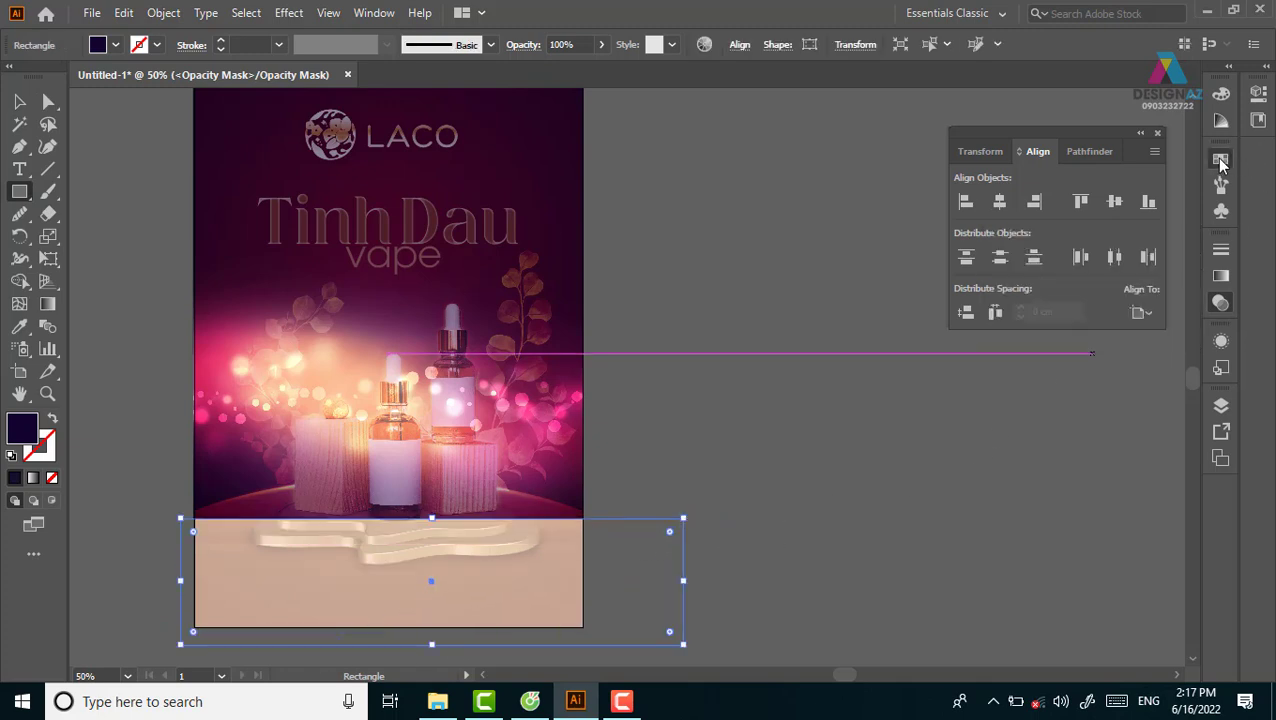
{"action": "double_click", "coordinate": [13, 432]}
{"action": "type", "text": "000000"}
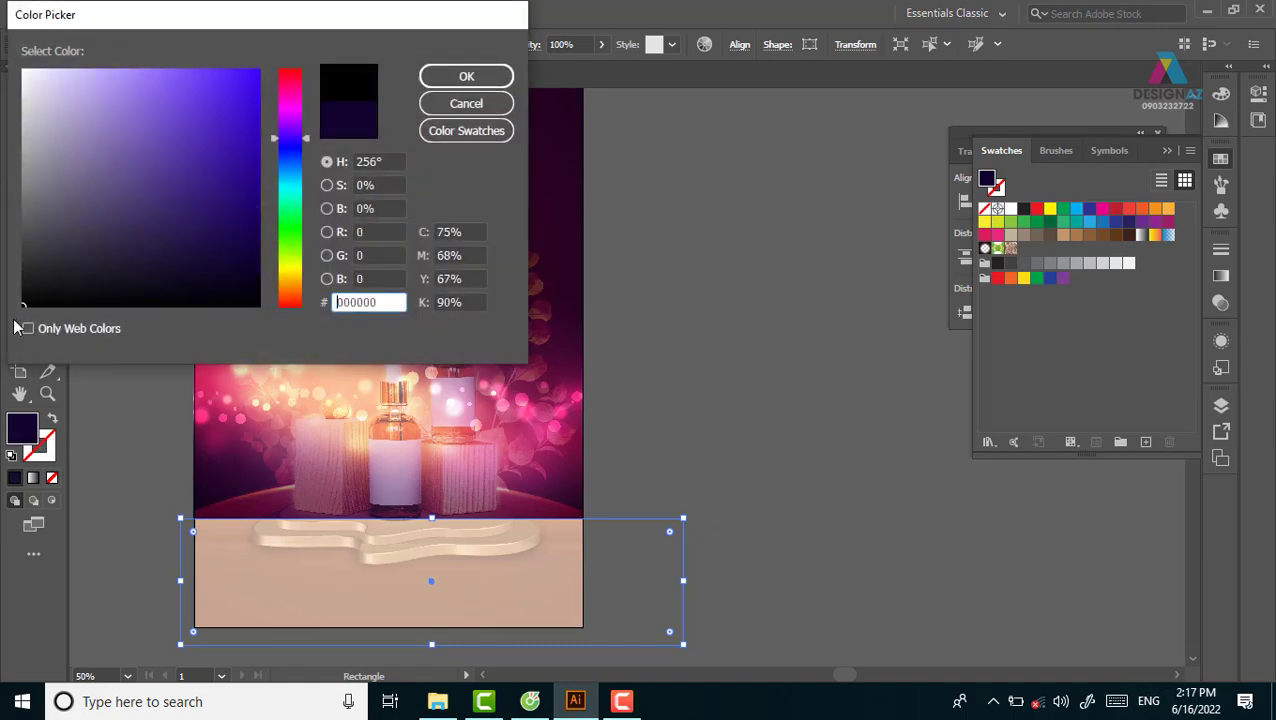
{"action": "left_click", "coordinate": [488, 77]}
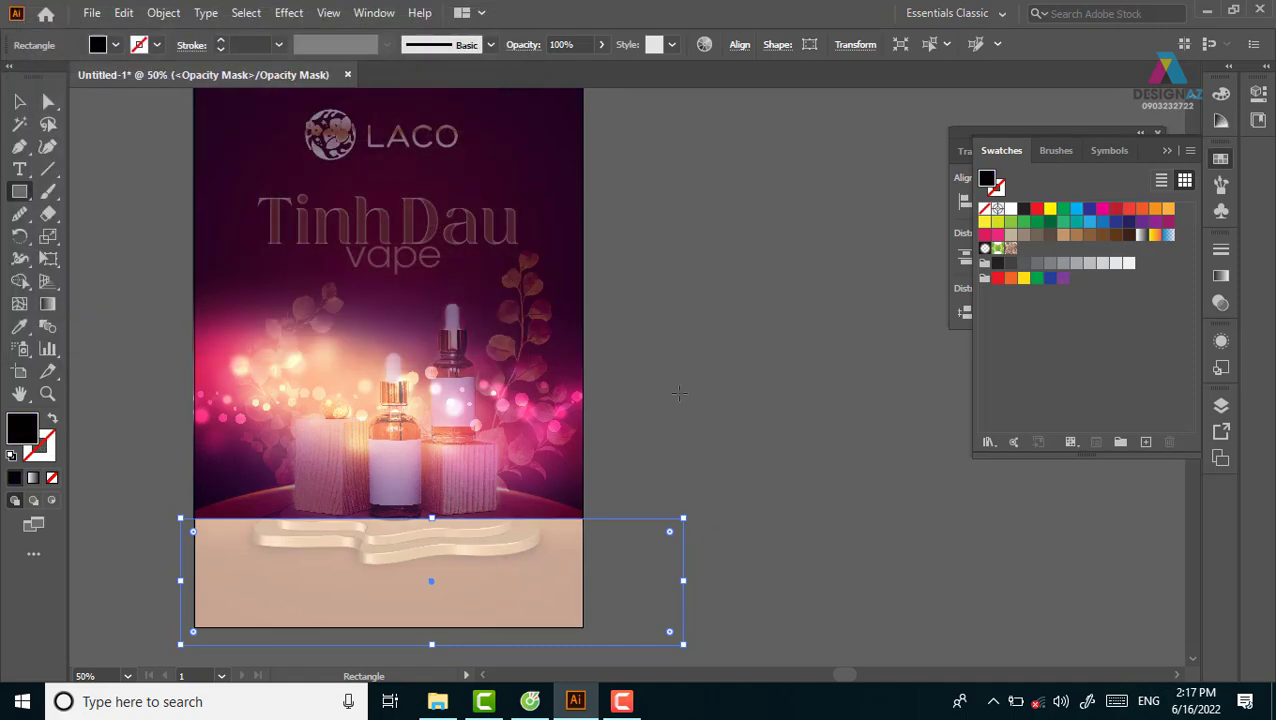
Step: Give the mask rectangle an 86.7872 px Gaussian Blur, exit mask editing, and restore the brown overlay
{"action": "left_click", "coordinate": [289, 13]}
{"action": "mouse_move", "coordinate": [308, 326]}
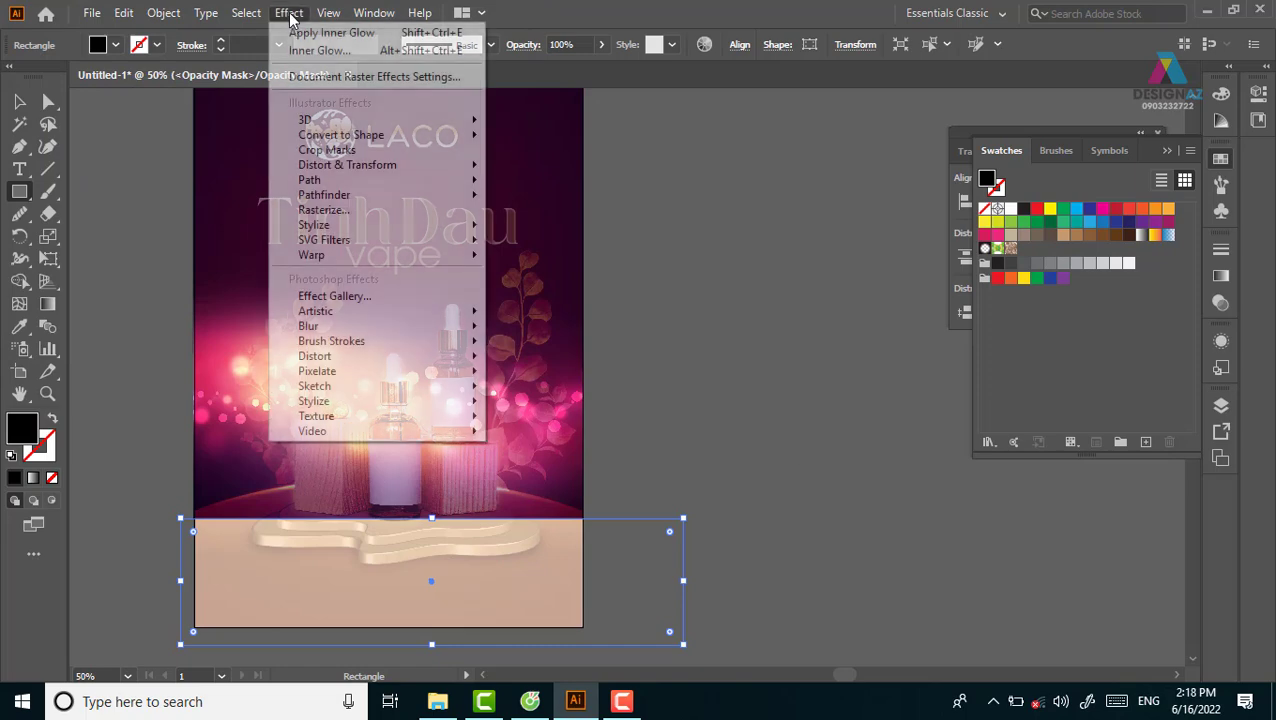
{"action": "left_click", "coordinate": [583, 335]}
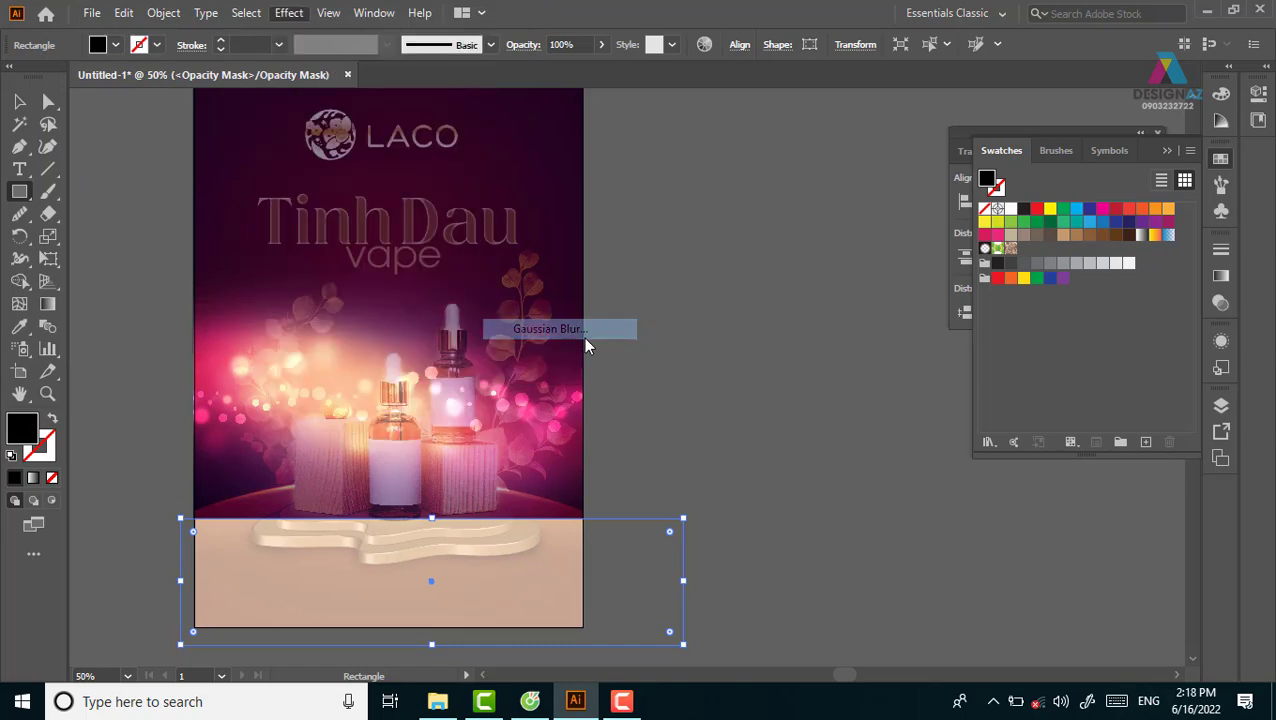
{"action": "left_click", "coordinate": [145, 60]}
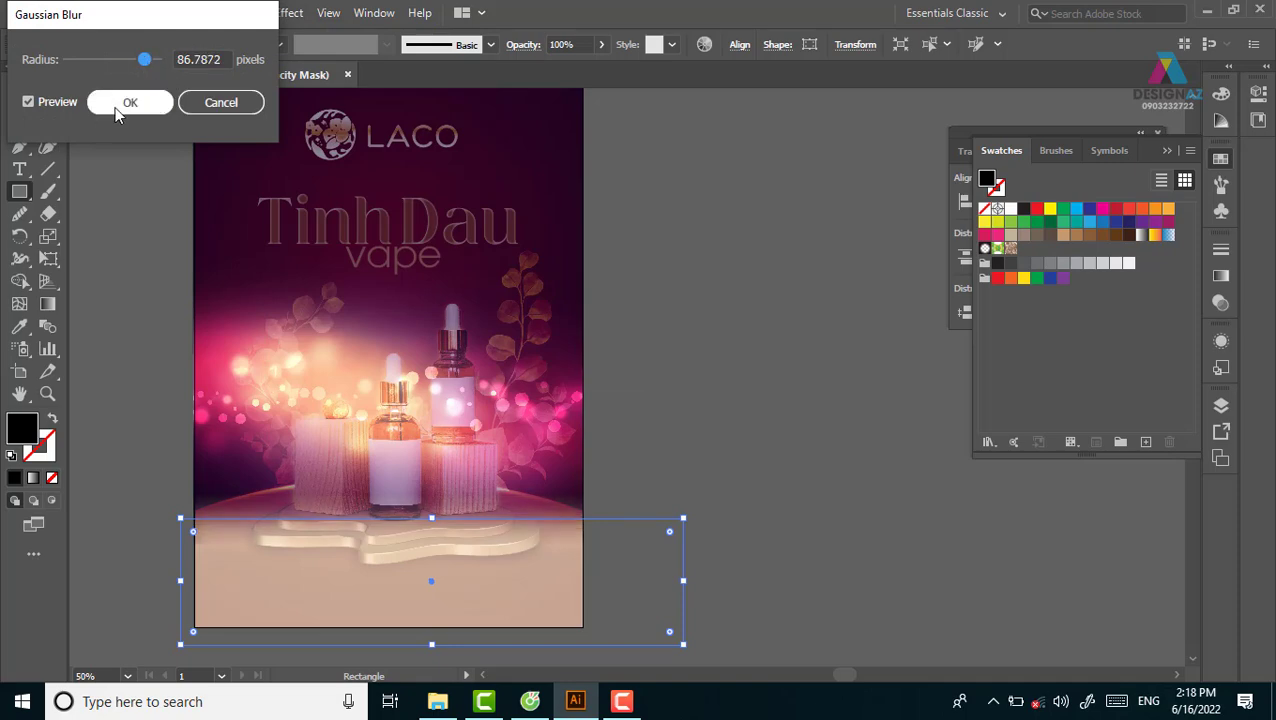
{"action": "left_click", "coordinate": [122, 102]}
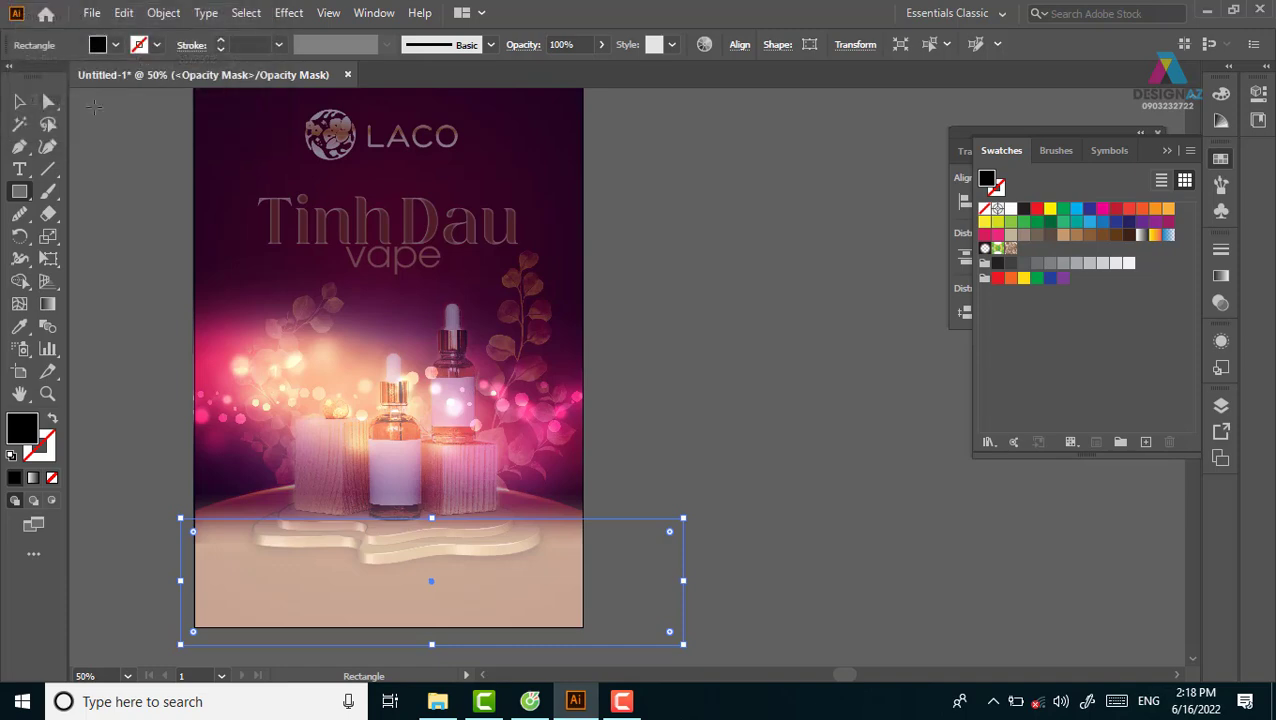
{"action": "left_click", "coordinate": [1220, 302]}
{"action": "left_click", "coordinate": [1011, 330]}
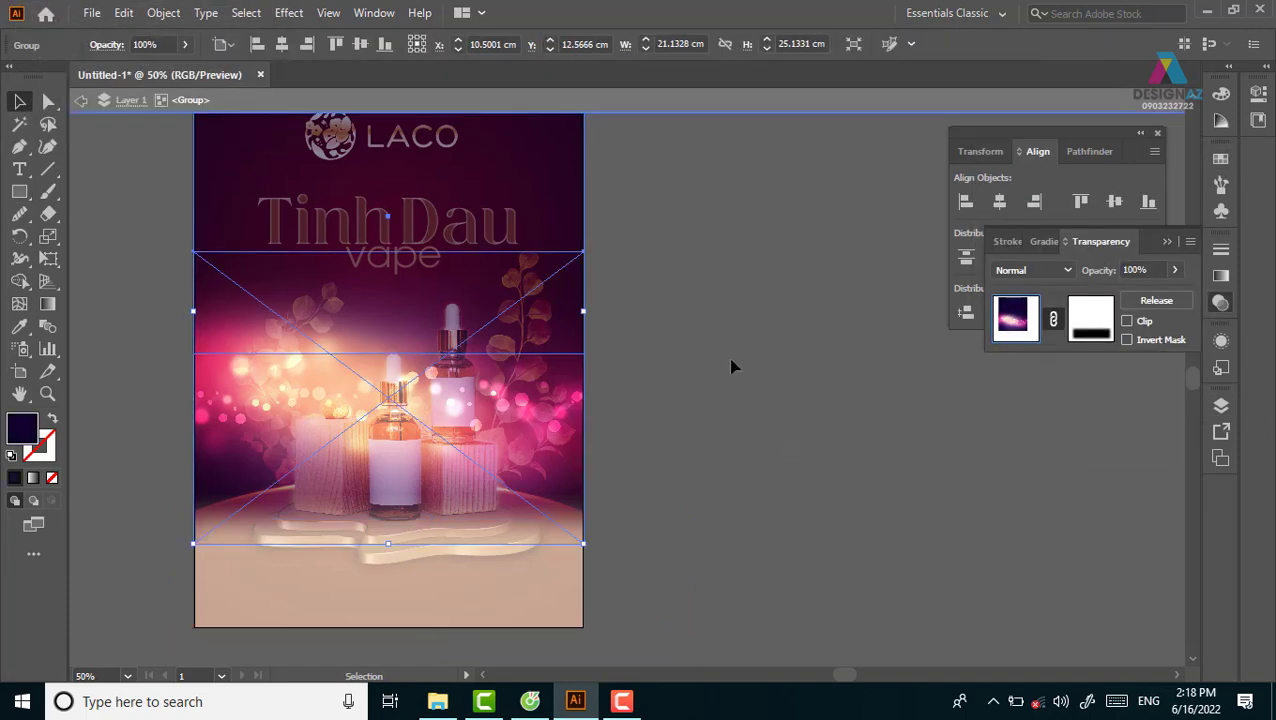
{"action": "left_click", "coordinate": [731, 367]}
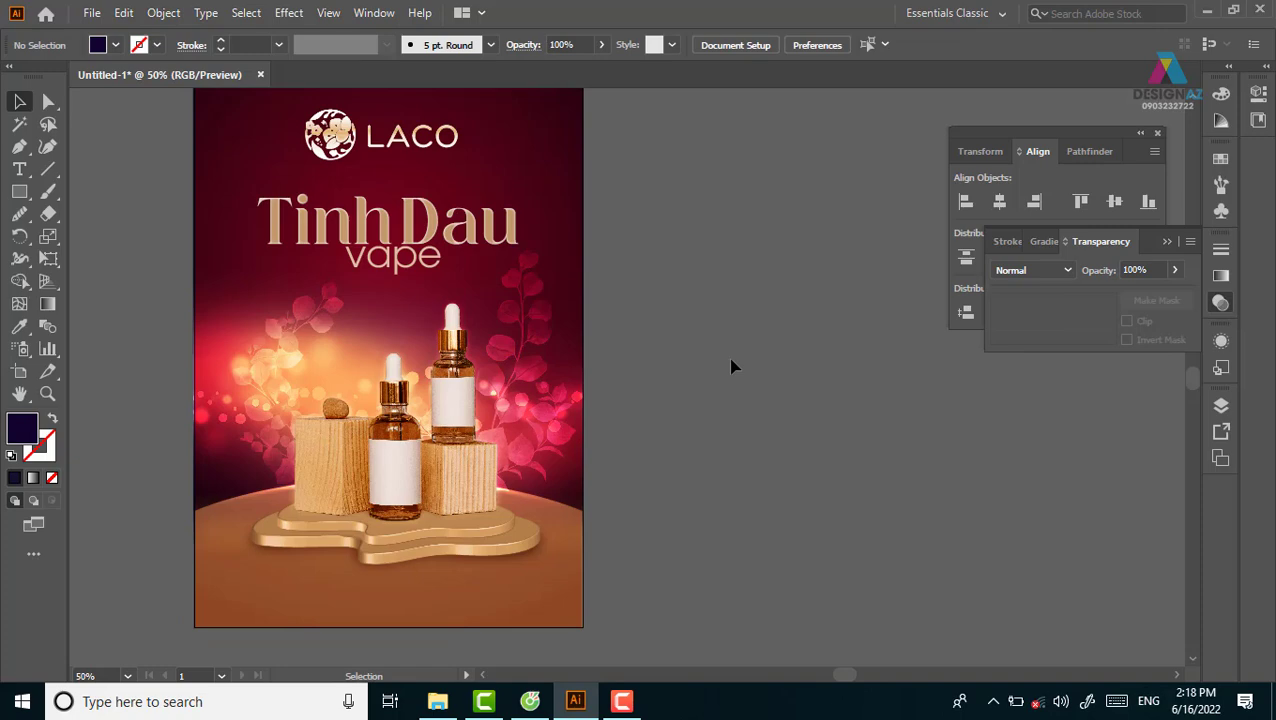
{"action": "key", "text": "ctrl+z"}
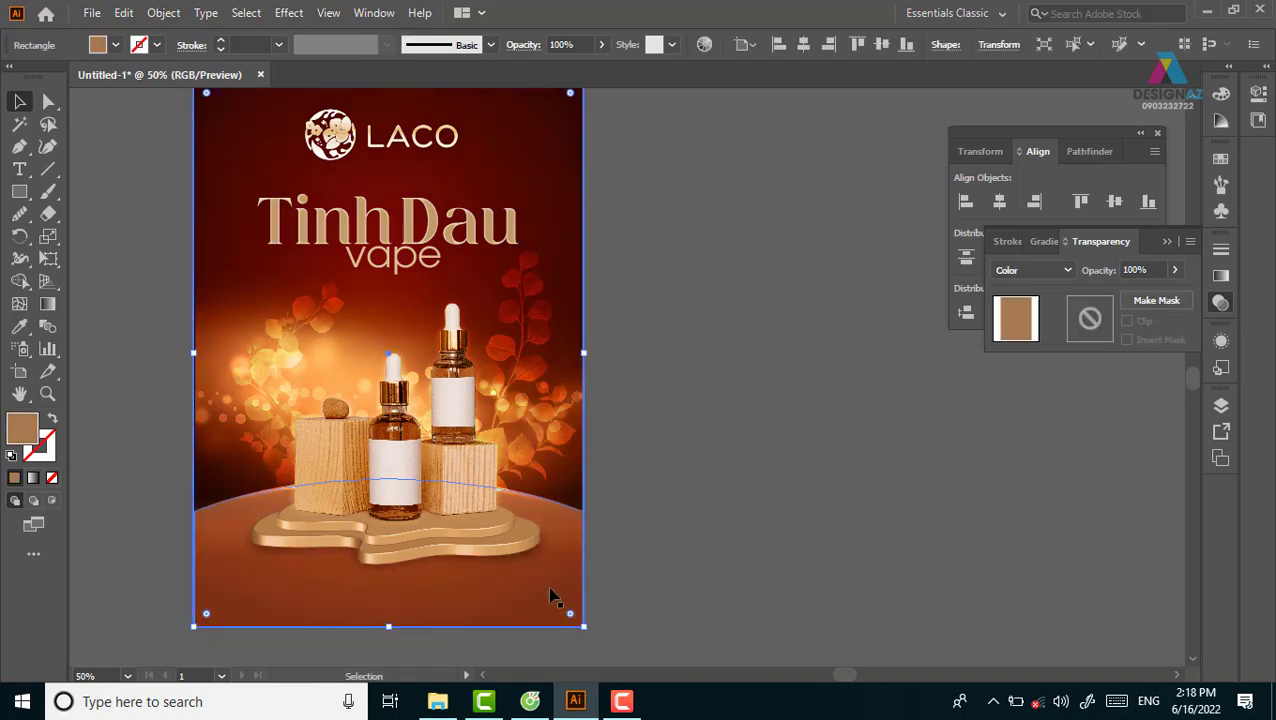
{"action": "left_click", "coordinate": [728, 472]}
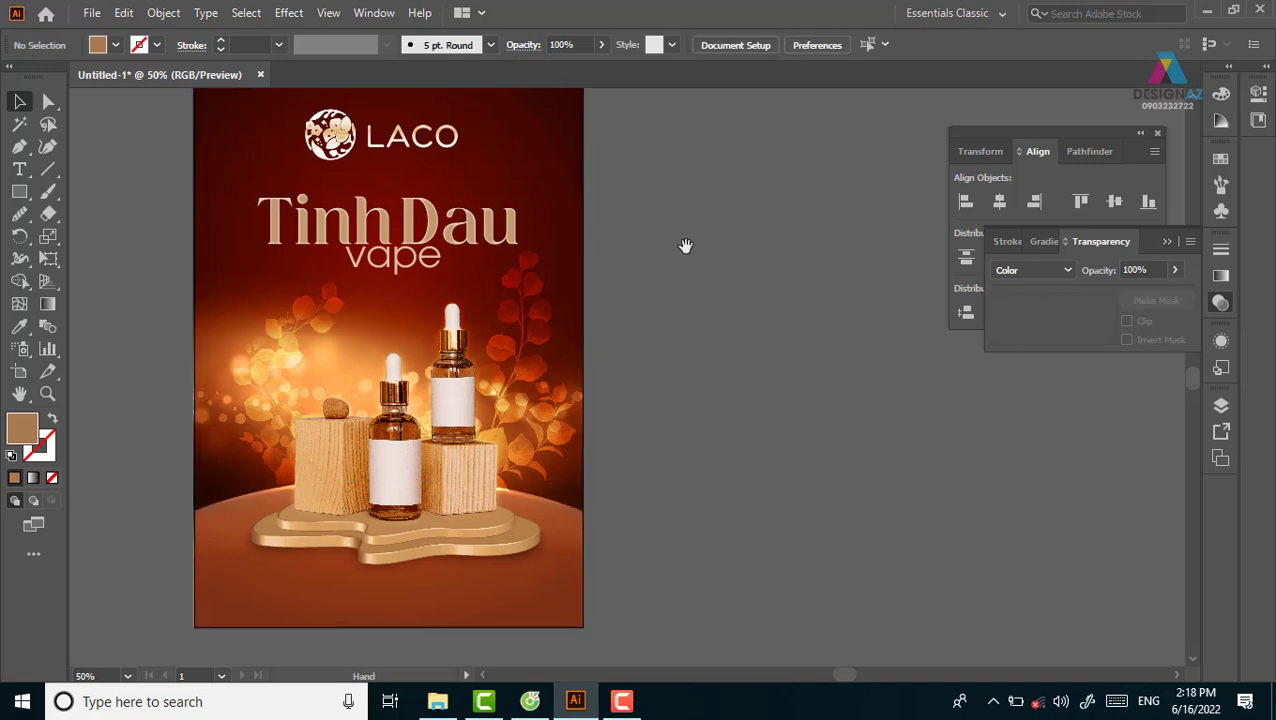
{"action": "left_click_drag", "start_coordinate": [685, 246], "coordinate": [729, 300]}
Step: Shrink the Tinh Dau title by its corner handle
{"action": "left_click", "coordinate": [515, 298]}
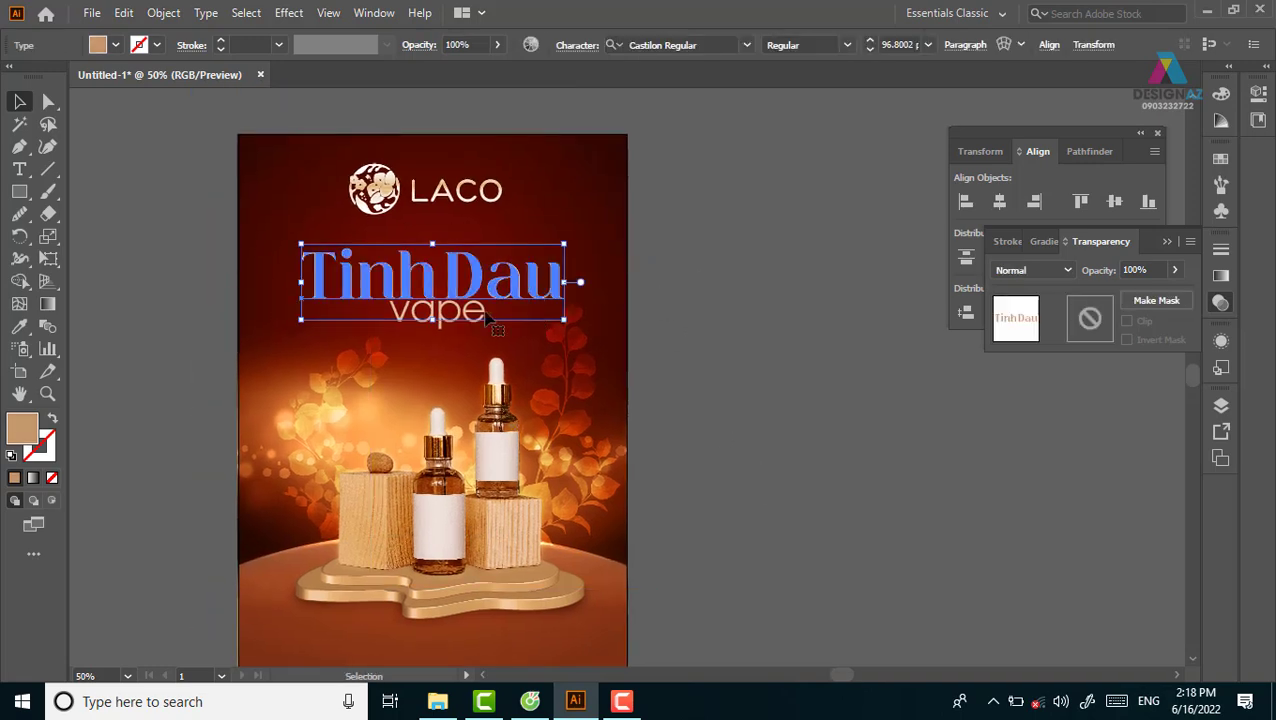
{"action": "left_click", "coordinate": [560, 288]}
{"action": "left_click", "coordinate": [474, 318]}
{"action": "mouse_move", "coordinate": [200, 271]}
{"action": "left_mouse_down"}
{"action": "mouse_move", "coordinate": [486, 322]}
{"action": "mouse_move", "coordinate": [366, 333]}
{"action": "left_mouse_up"}
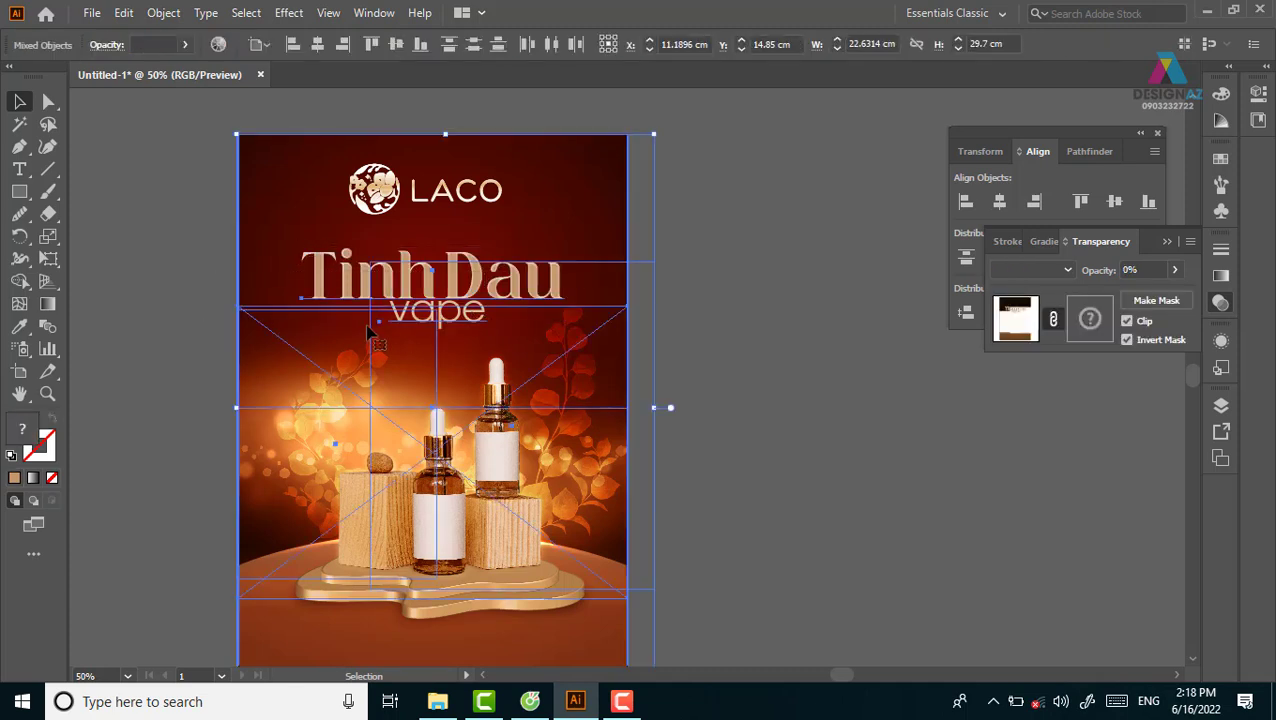
{"action": "left_click", "coordinate": [195, 272]}
{"action": "left_click", "coordinate": [420, 296]}
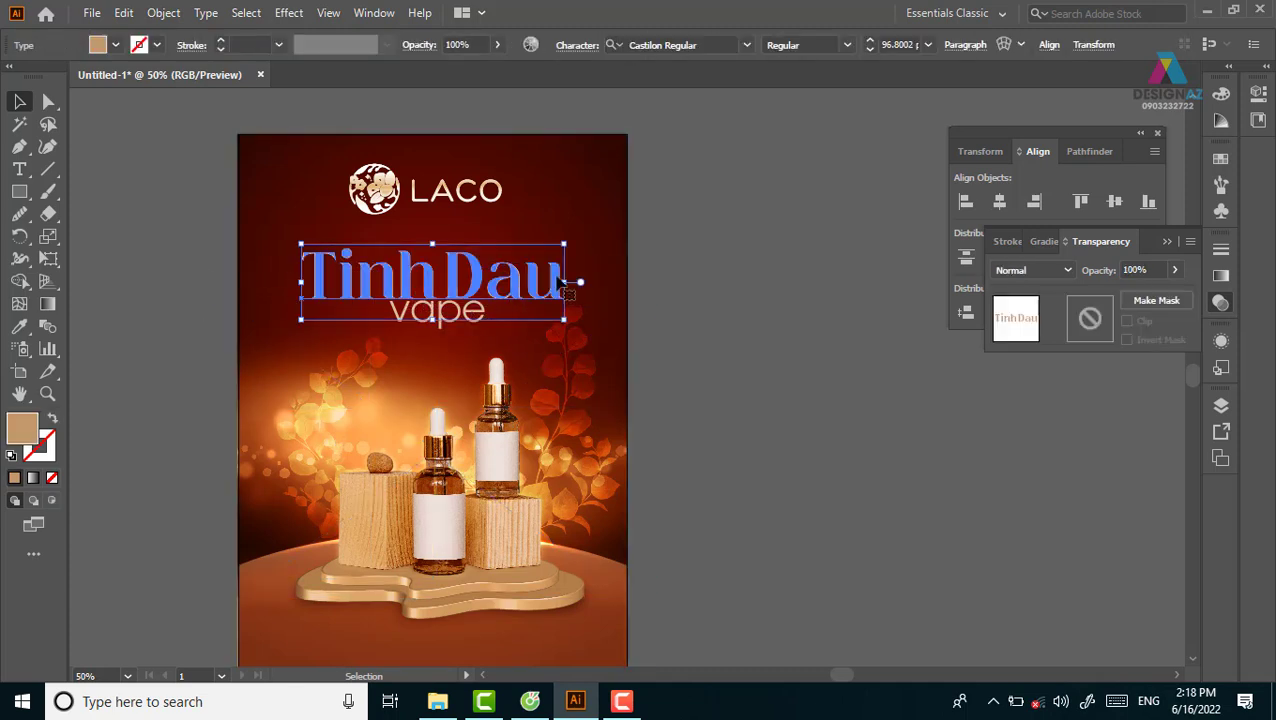
{"action": "left_click_drag", "start_coordinate": [549, 246], "coordinate": [549, 244]}
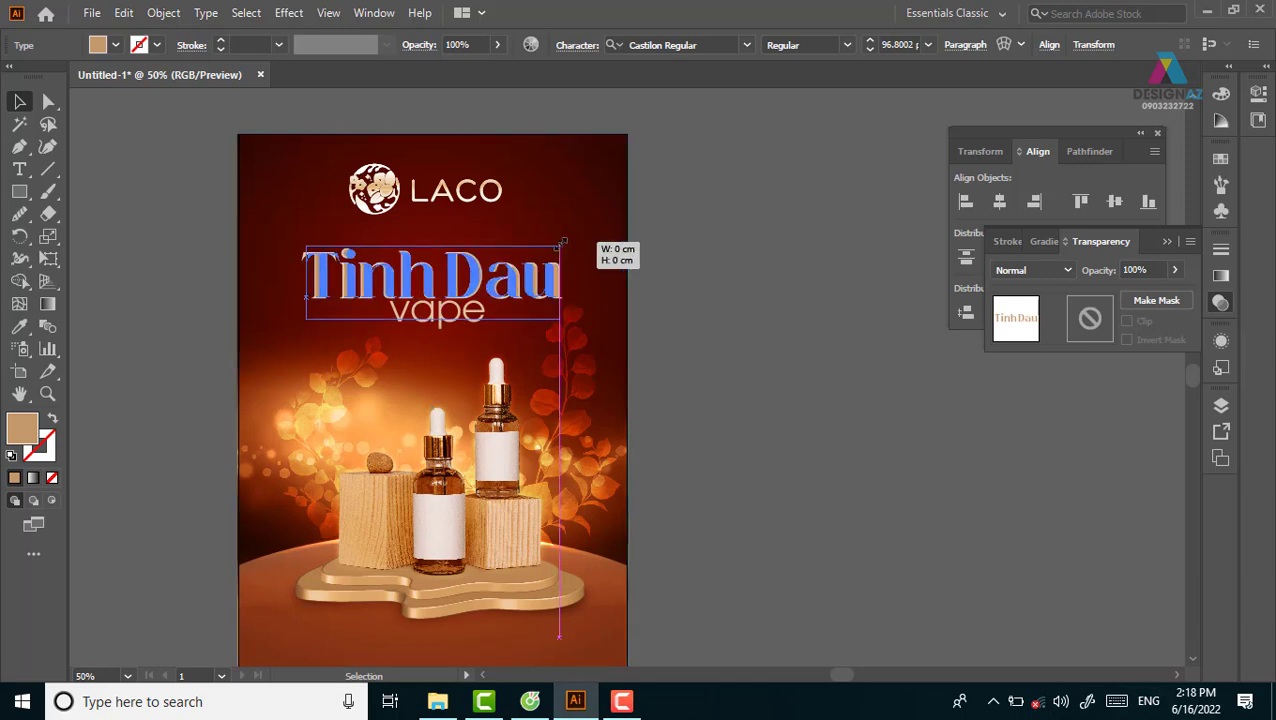
Step: Nudge the vape subtitle slightly lower under the title
{"action": "left_click", "coordinate": [476, 318]}
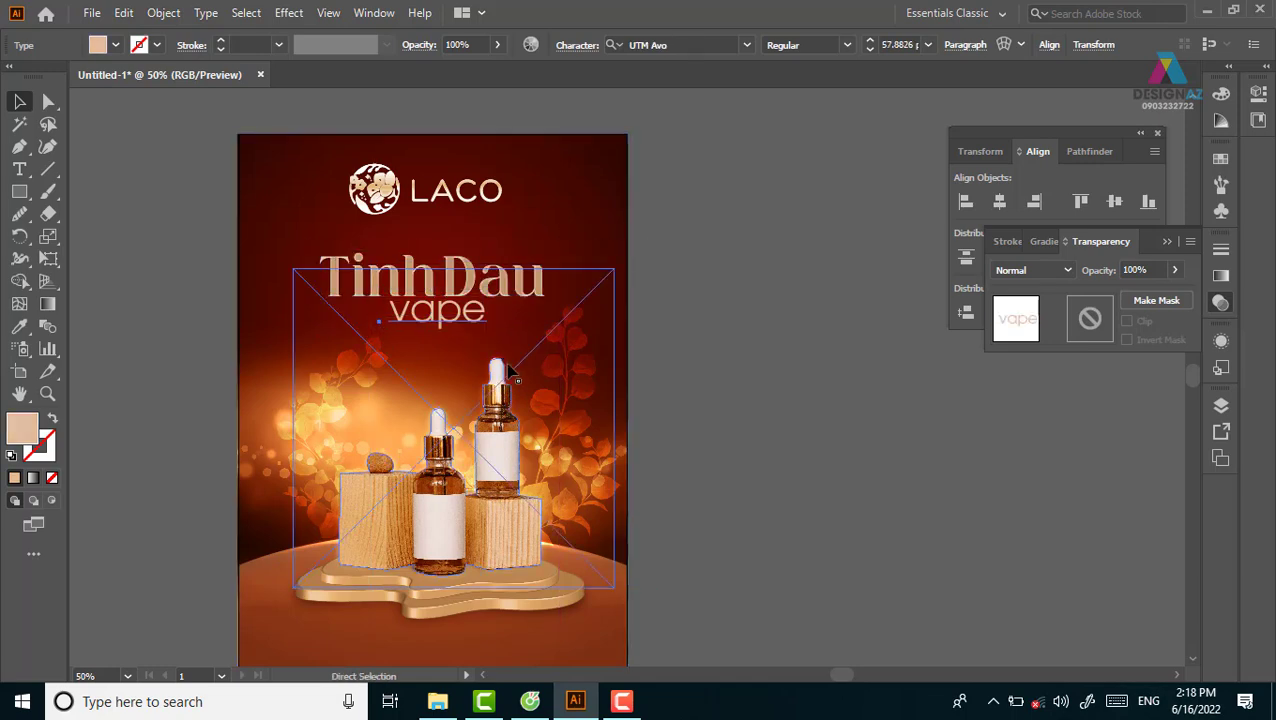
{"action": "left_click", "coordinate": [812, 350]}
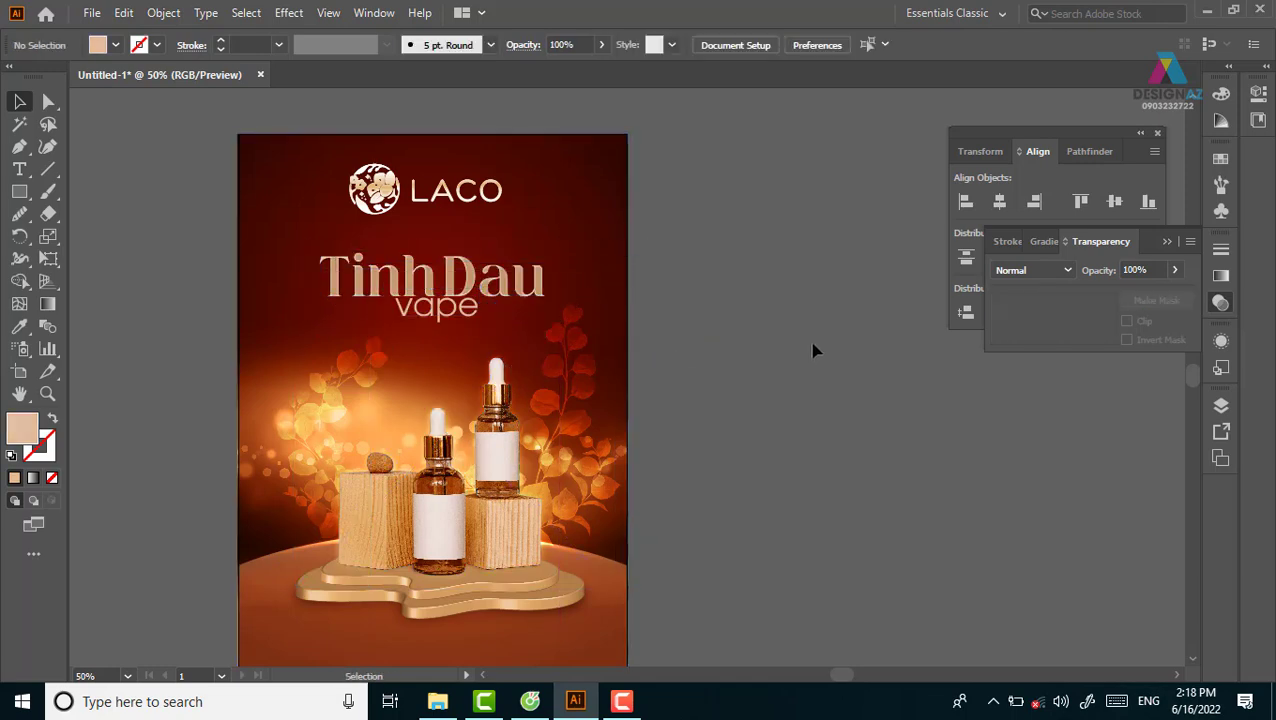
{"action": "left_click", "coordinate": [468, 306]}
{"action": "left_click", "coordinate": [473, 345]}
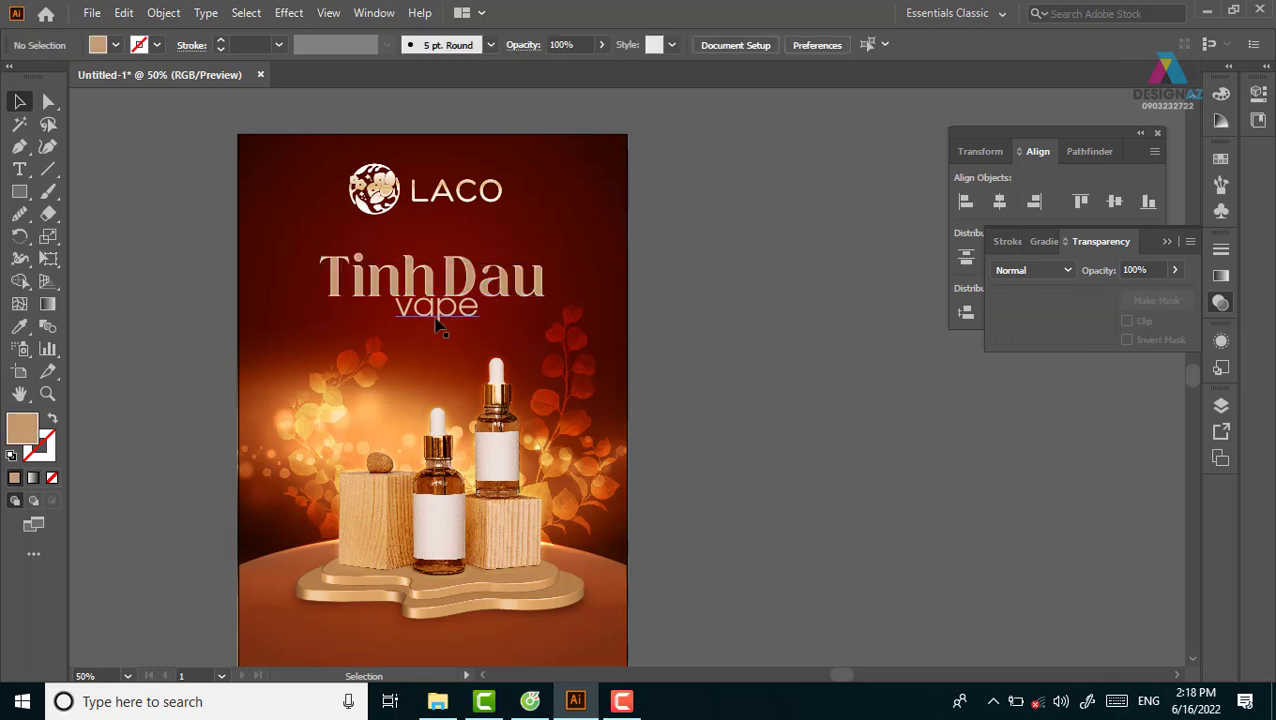
{"action": "left_click", "coordinate": [436, 320]}
{"action": "left_click_drag", "start_coordinate": [436, 318], "coordinate": [436, 321]}
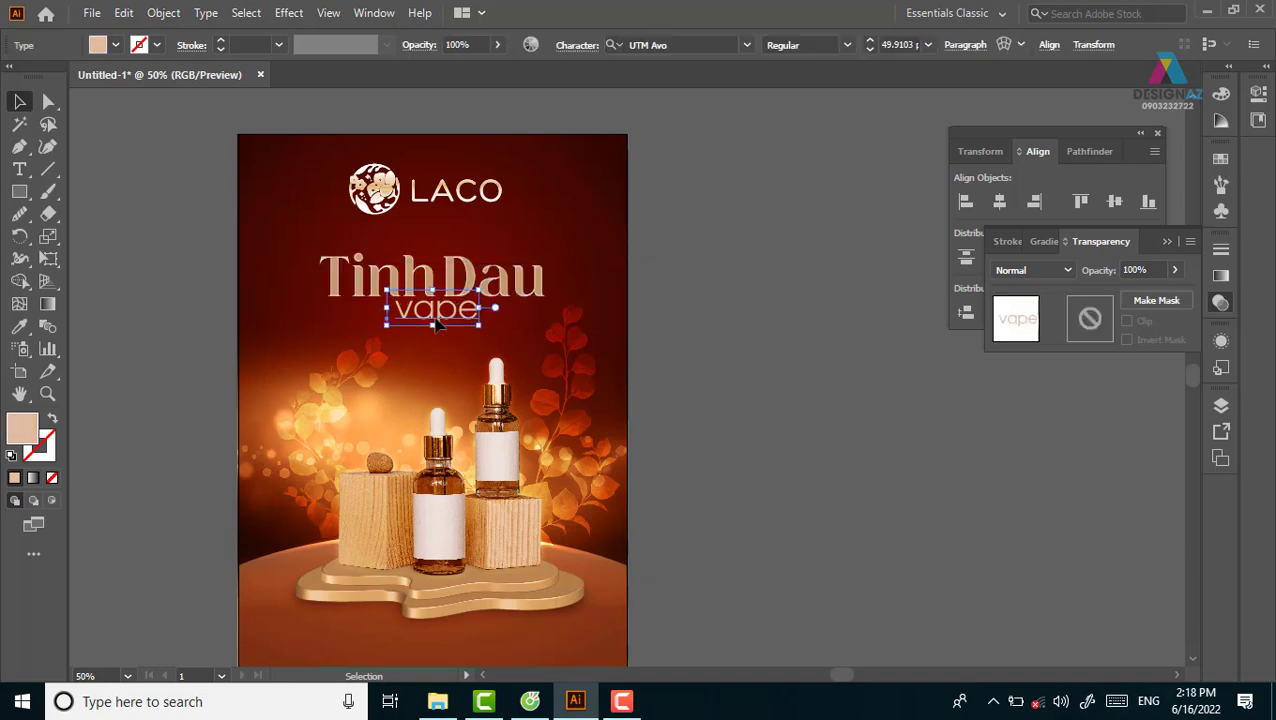
Step: Shrink the LACO logo in two passes, leaving it slightly higher above the title
{"action": "left_click", "coordinate": [686, 265]}
{"action": "mouse_move", "coordinate": [447, 199]}
{"action": "left_mouse_down"}
{"action": "mouse_move", "coordinate": [503, 190]}
{"action": "mouse_move", "coordinate": [494, 163]}
{"action": "left_mouse_up"}
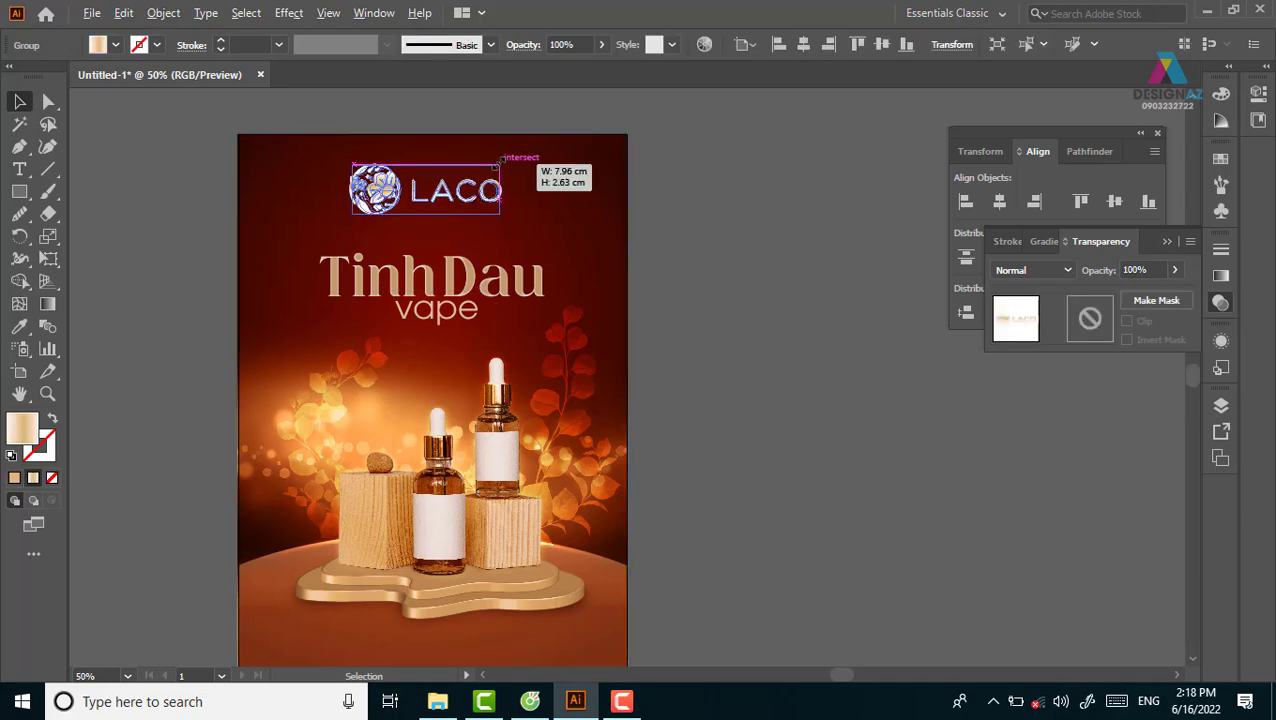
{"action": "left_click", "coordinate": [752, 310]}
{"action": "left_click_drag", "start_coordinate": [752, 310], "coordinate": [740, 298]}
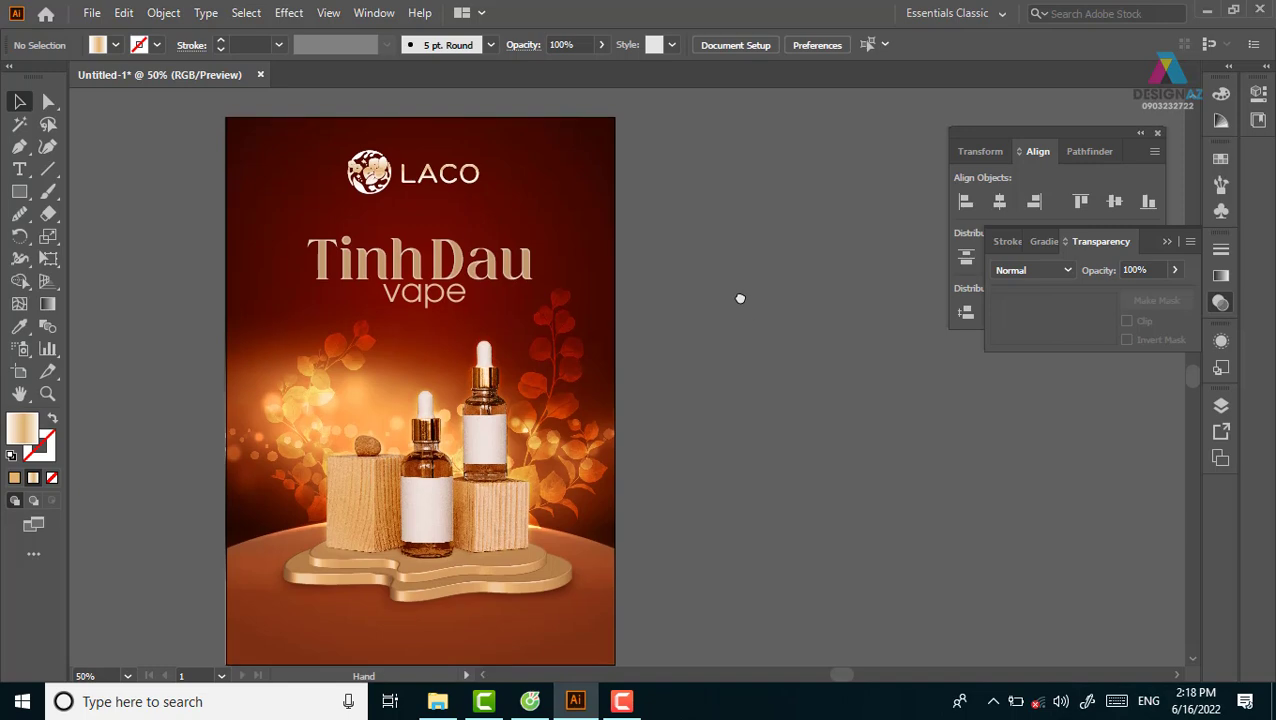
{"action": "left_click", "coordinate": [370, 172]}
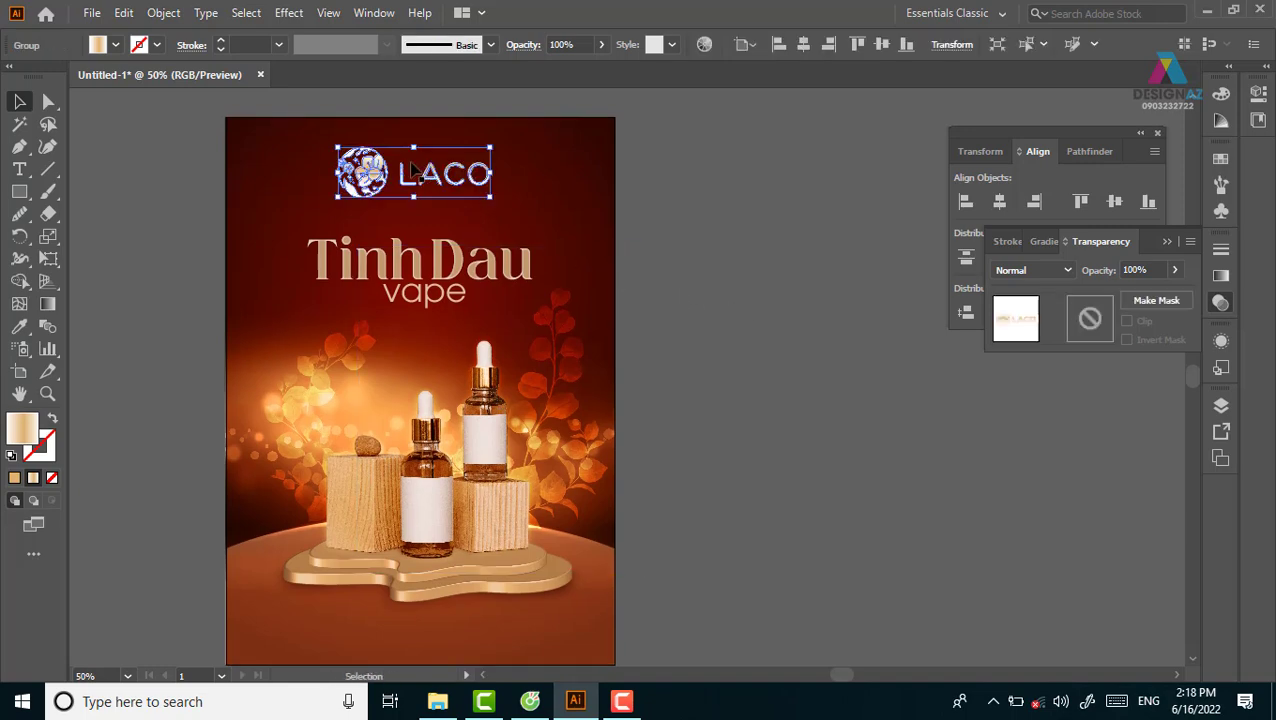
{"action": "left_click_drag", "start_coordinate": [328, 105], "coordinate": [514, 195]}
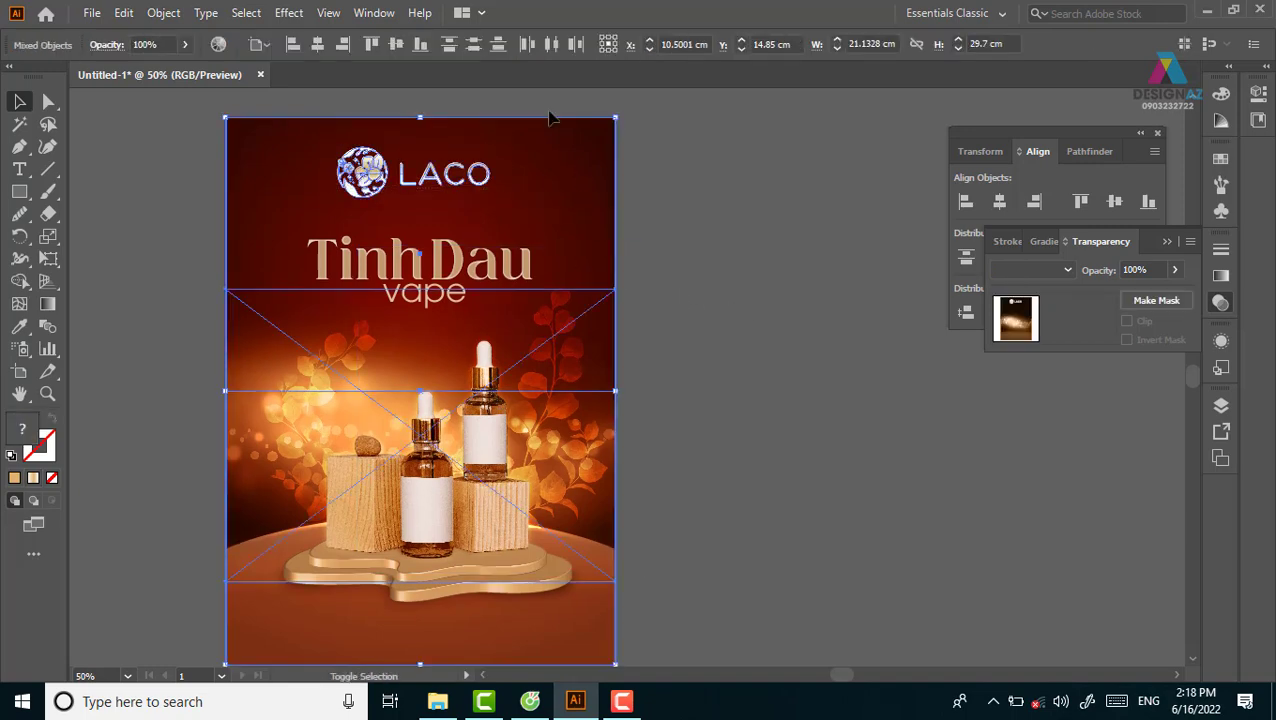
{"action": "left_click", "coordinate": [570, 182], "text": "shift"}
{"action": "left_click_drag", "start_coordinate": [490, 147], "coordinate": [433, 178]}
{"action": "left_click", "coordinate": [783, 353]}
{"action": "left_click_drag", "start_coordinate": [788, 377], "coordinate": [783, 348]}
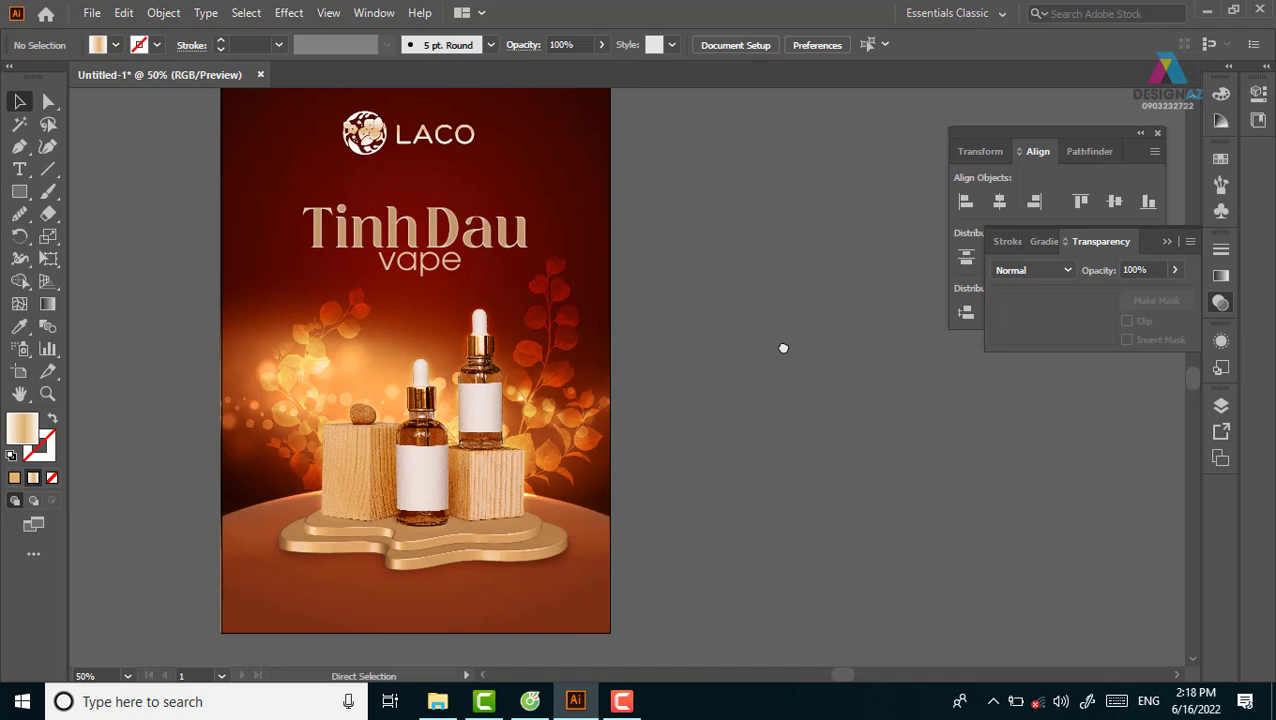
Step: Browse the Open dialog to F:\day hoc ai\giáo trình illustrator\tư liệu thiết kế\tư liệu thiết kế
{"action": "key", "text": "ctrl+o"}
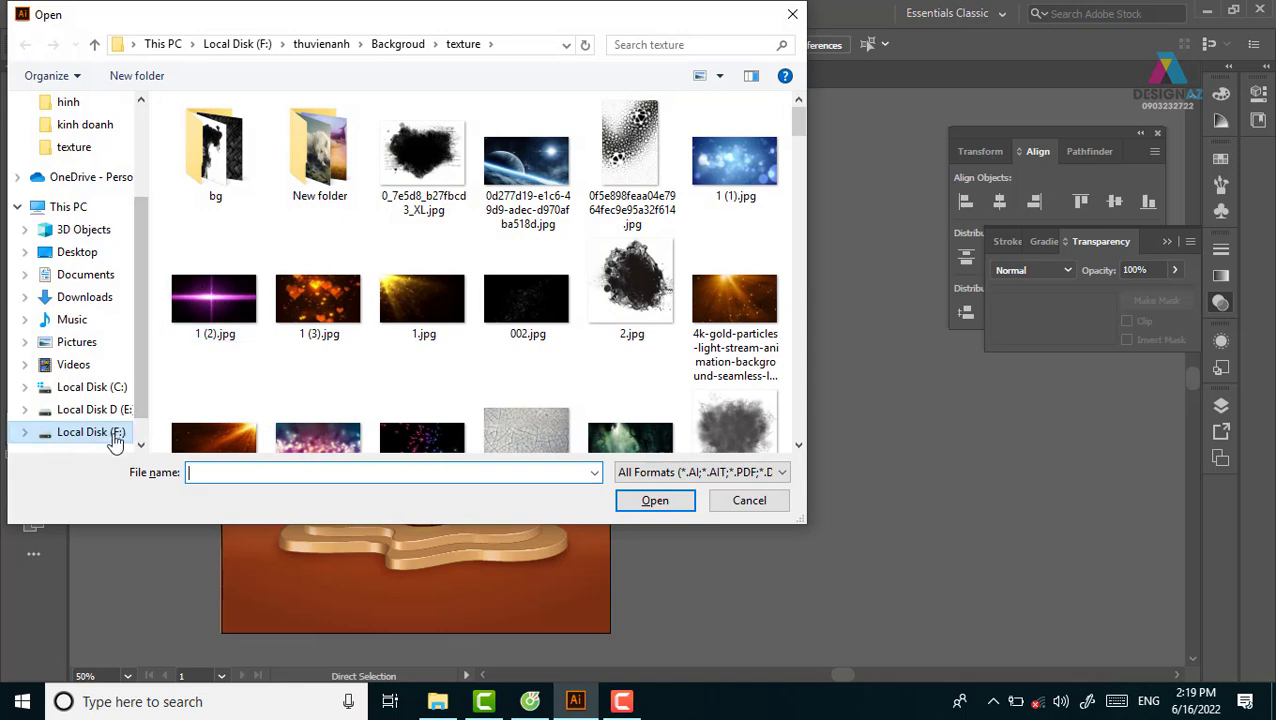
{"action": "left_click", "coordinate": [115, 437]}
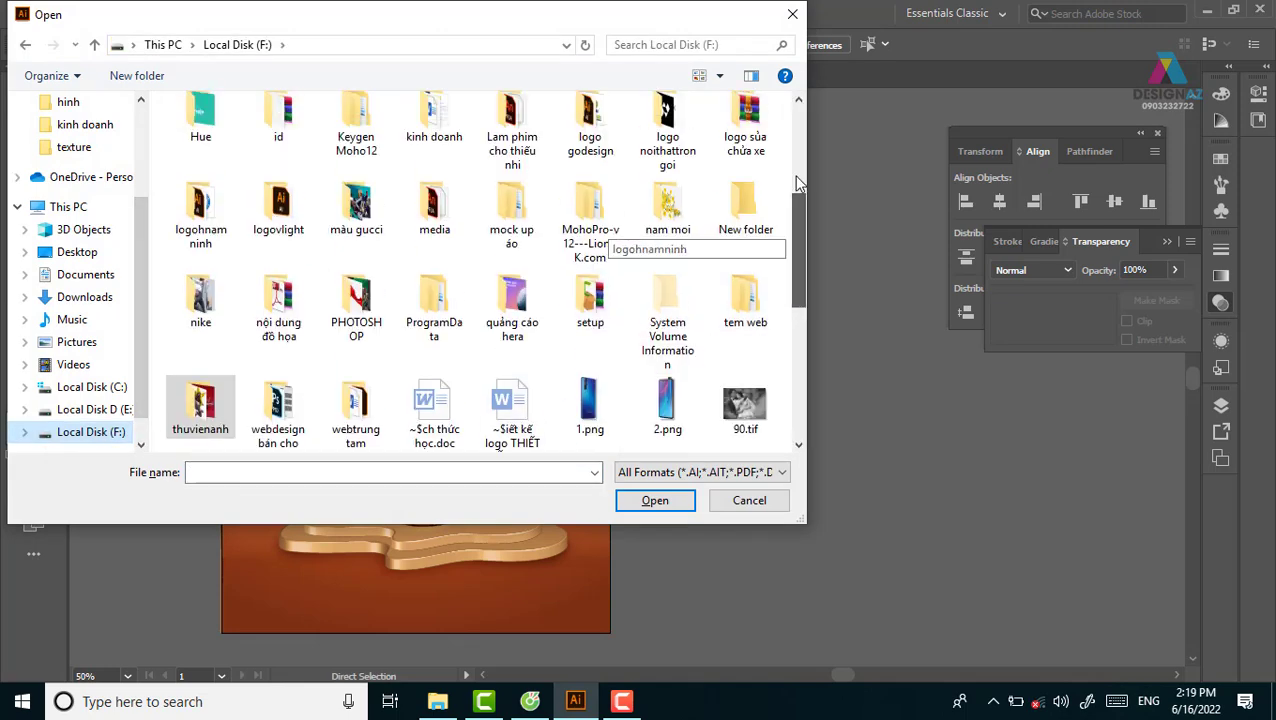
{"action": "scroll", "coordinate": [797, 183], "scroll_direction": "up", "scroll_amount": 3}
{"action": "double_click", "coordinate": [595, 243]}
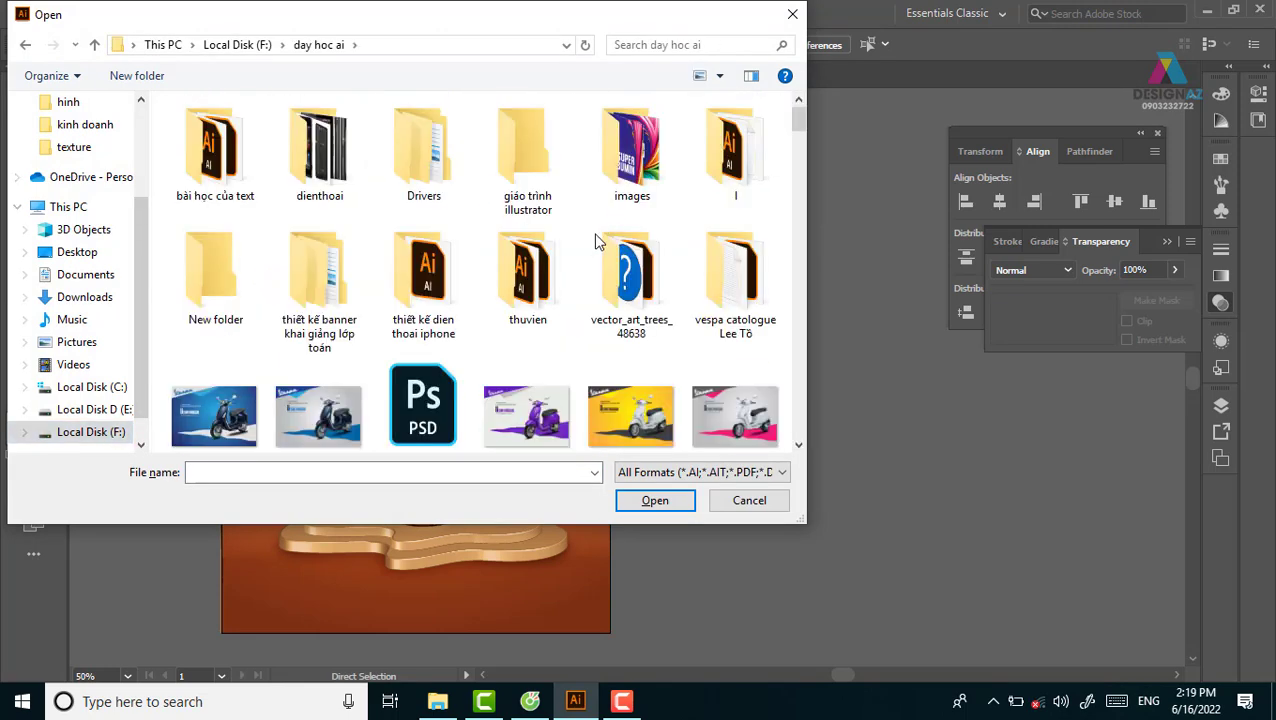
{"action": "double_click", "coordinate": [528, 165]}
{"action": "scroll", "coordinate": [483, 300], "scroll_direction": "down", "scroll_amount": 5}
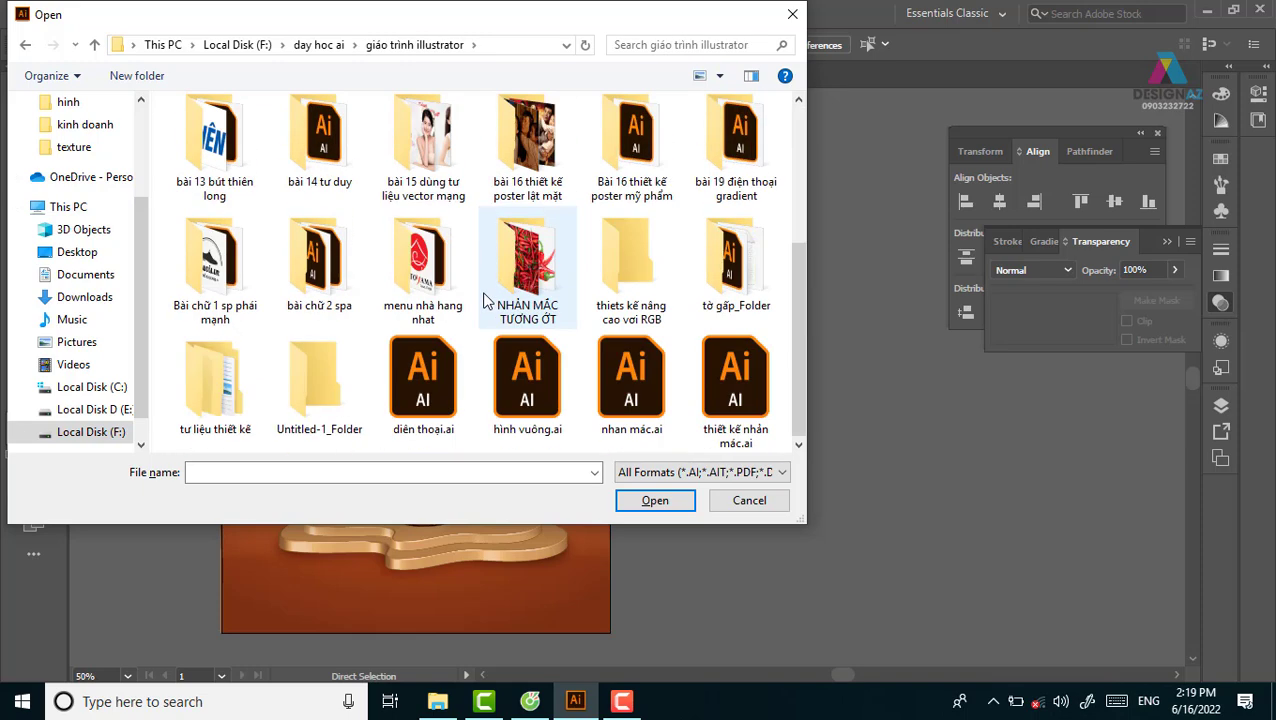
{"action": "double_click", "coordinate": [201, 425]}
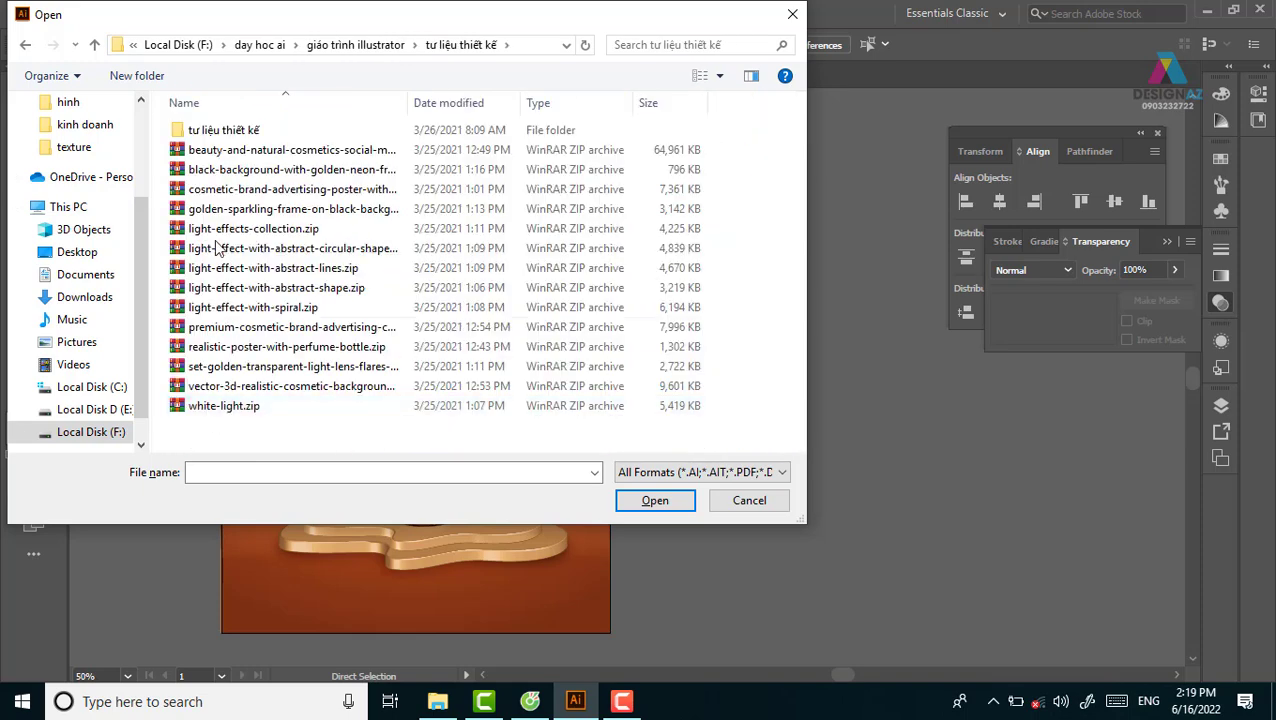
{"action": "double_click", "coordinate": [222, 130]}
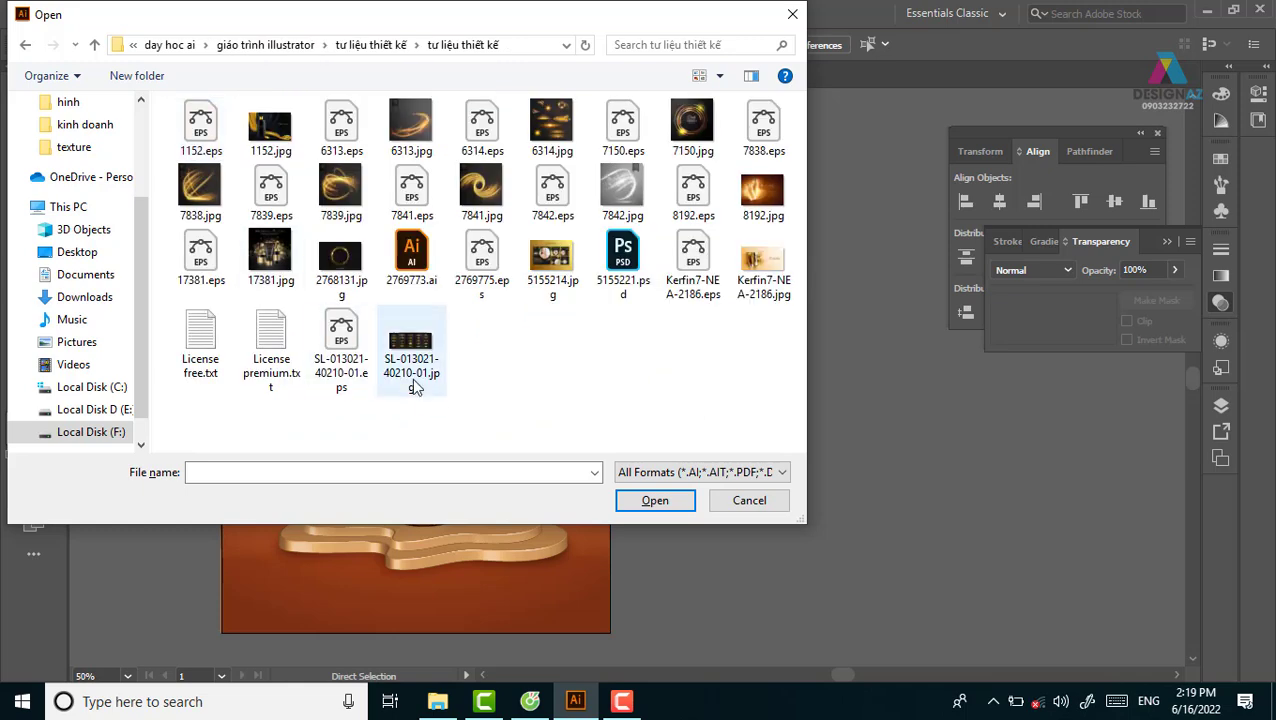
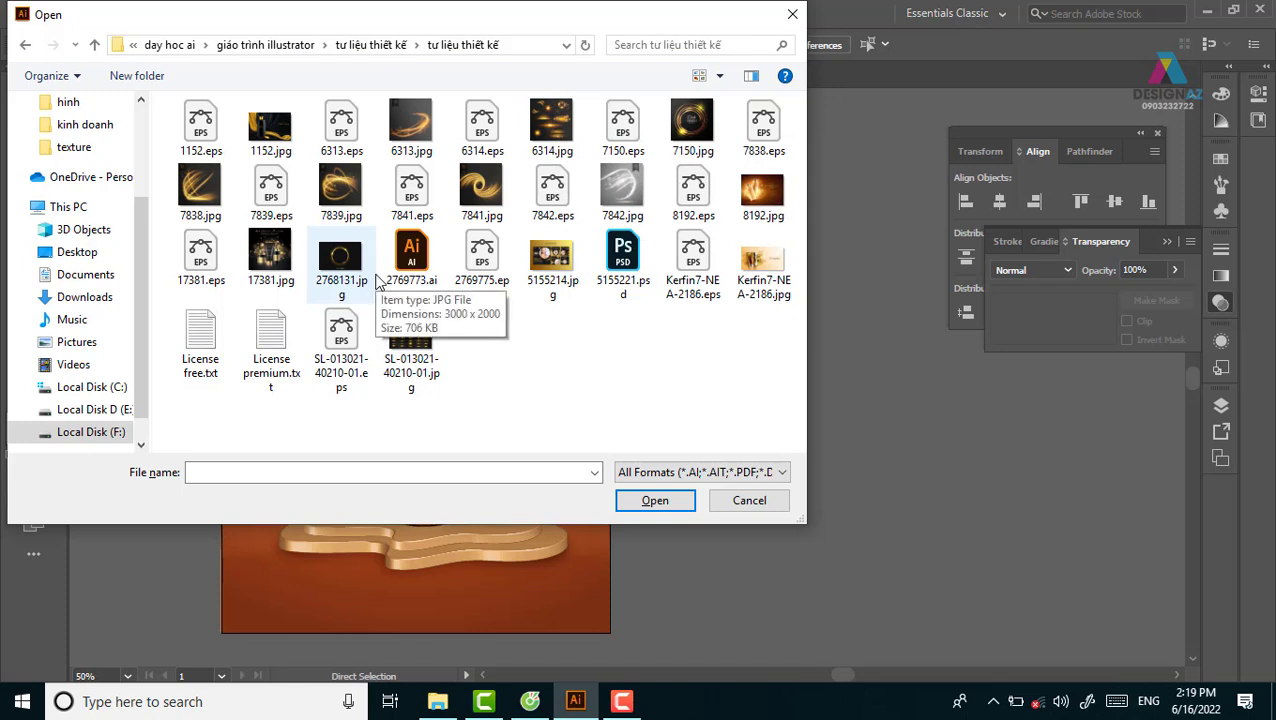
Step: Open the 6314.eps flare pack and zoom out to see all its artwork
{"action": "left_click", "coordinate": [496, 142]}
{"action": "left_click", "coordinate": [645, 500]}
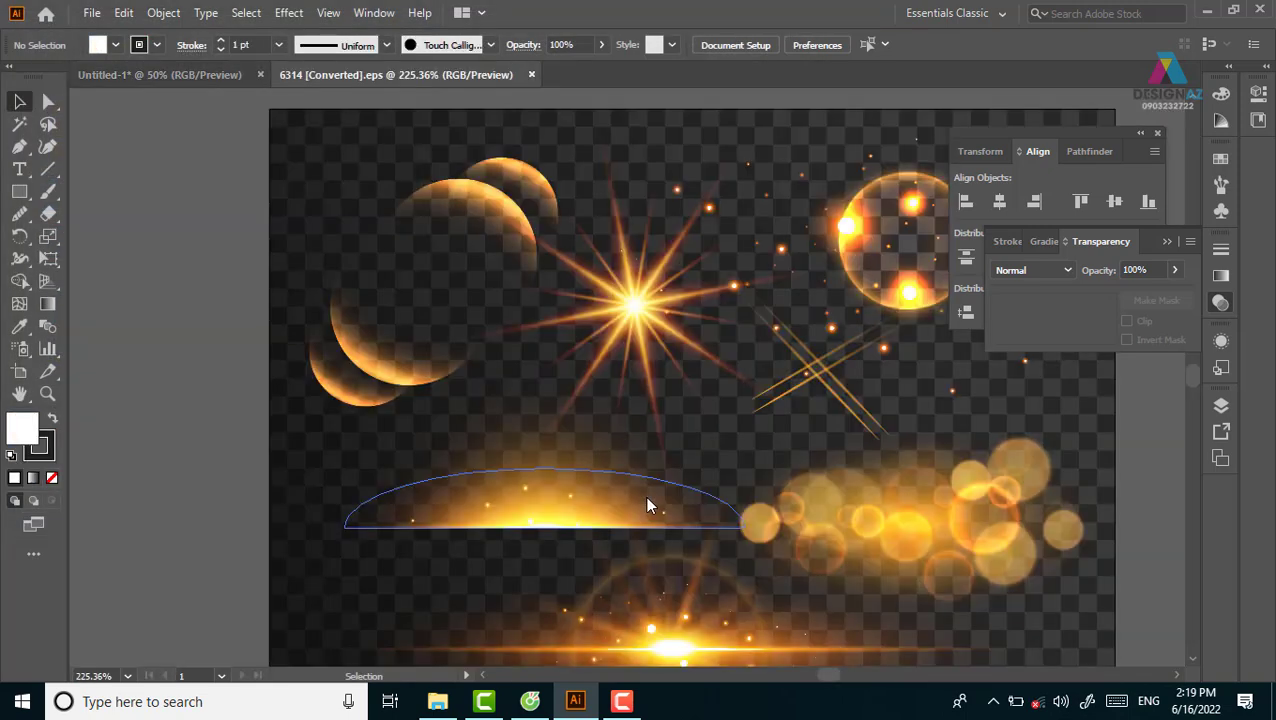
{"action": "left_click_drag", "start_coordinate": [678, 516], "coordinate": [549, 432]}
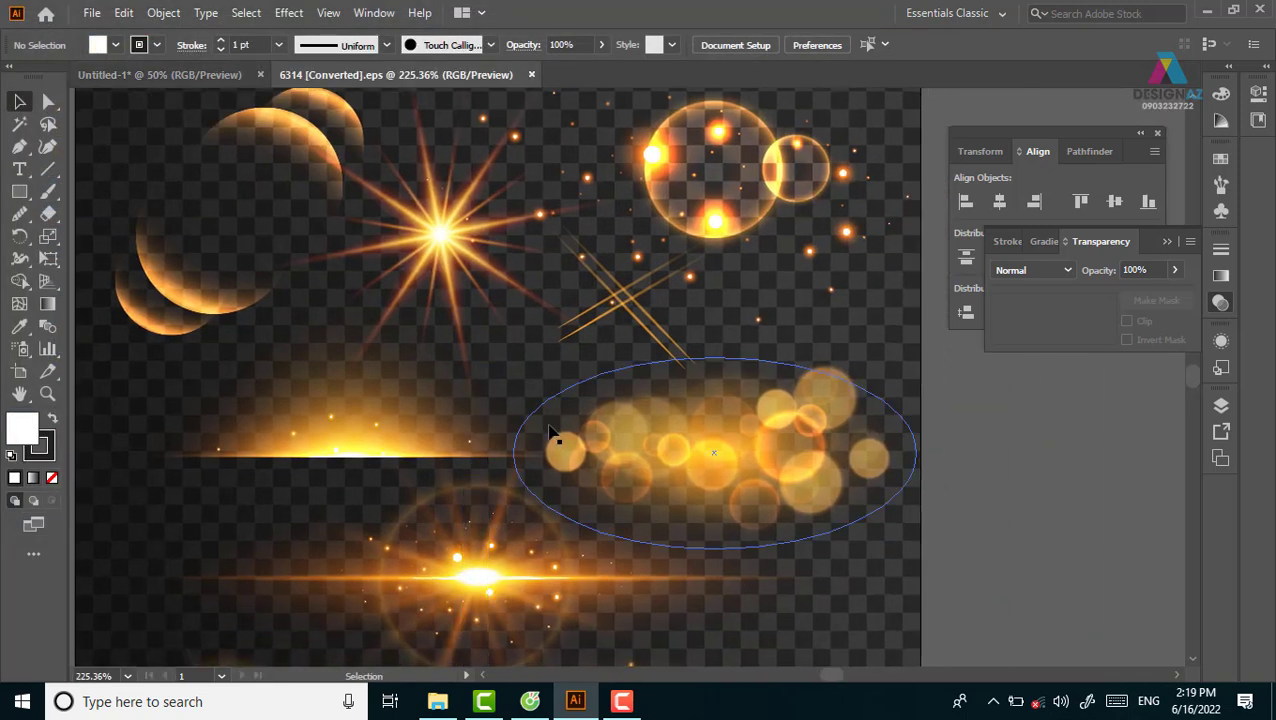
{"action": "scroll", "coordinate": [730, 415], "scroll_direction": "down", "scroll_amount": 2}
{"action": "scroll", "coordinate": [730, 415], "scroll_direction": "down", "scroll_amount": 1}
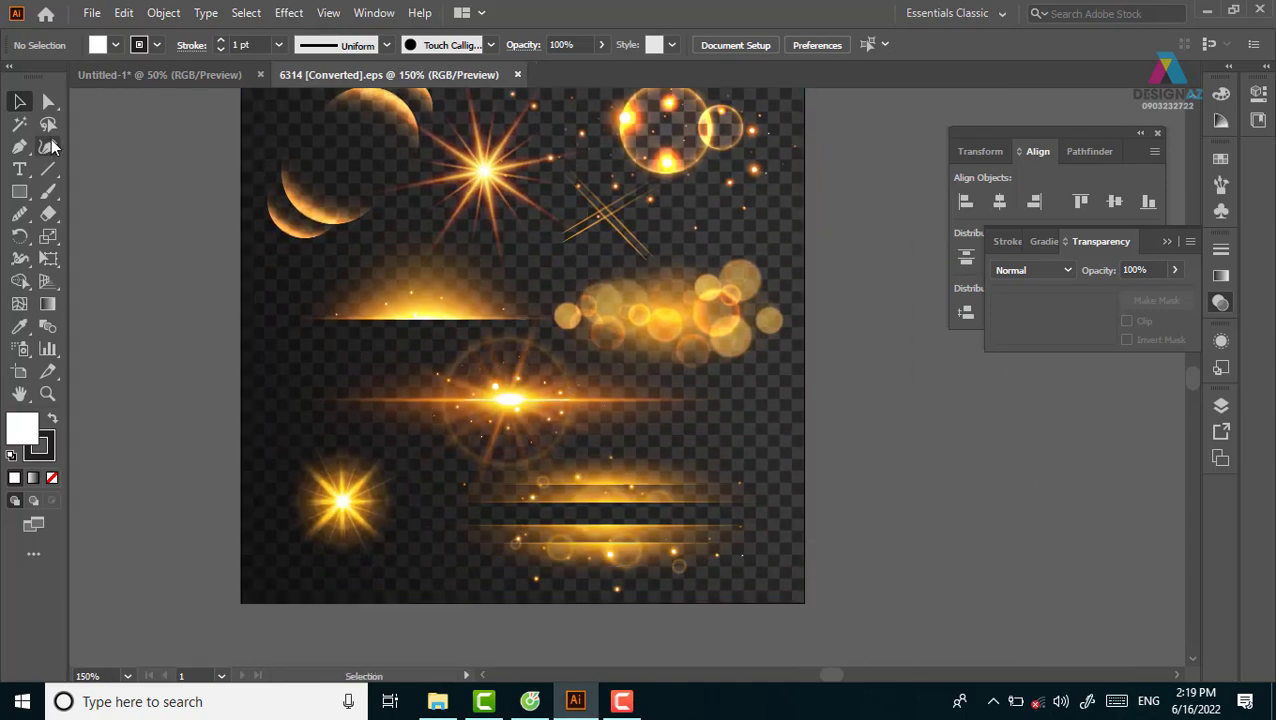
Step: Ungroup the flare artwork and drag the horizontal lens flare off the artboard
{"action": "left_click", "coordinate": [540, 398]}
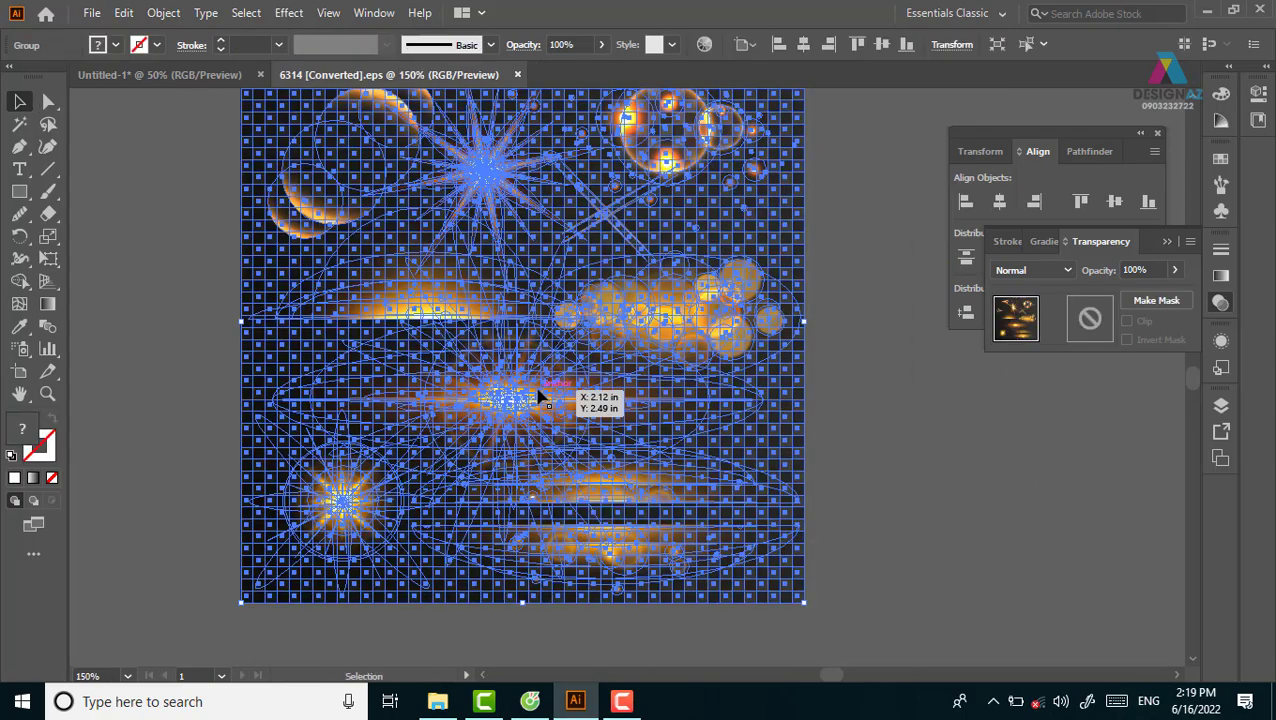
{"action": "right_click", "coordinate": [540, 398]}
{"action": "left_click", "coordinate": [640, 215]}
{"action": "left_click", "coordinate": [669, 461]}
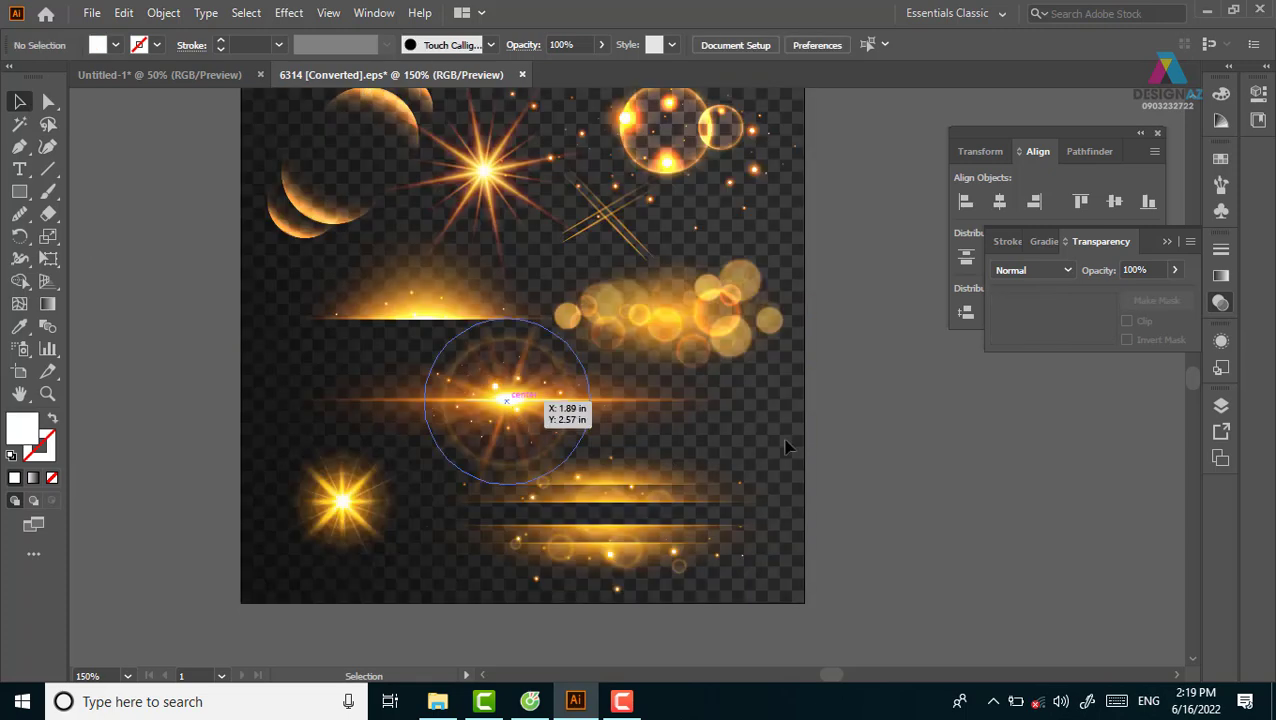
{"action": "left_click_drag", "start_coordinate": [507, 400], "coordinate": [955, 536]}
{"action": "scroll", "coordinate": [955, 536], "scroll_direction": "right", "scroll_amount": 3}
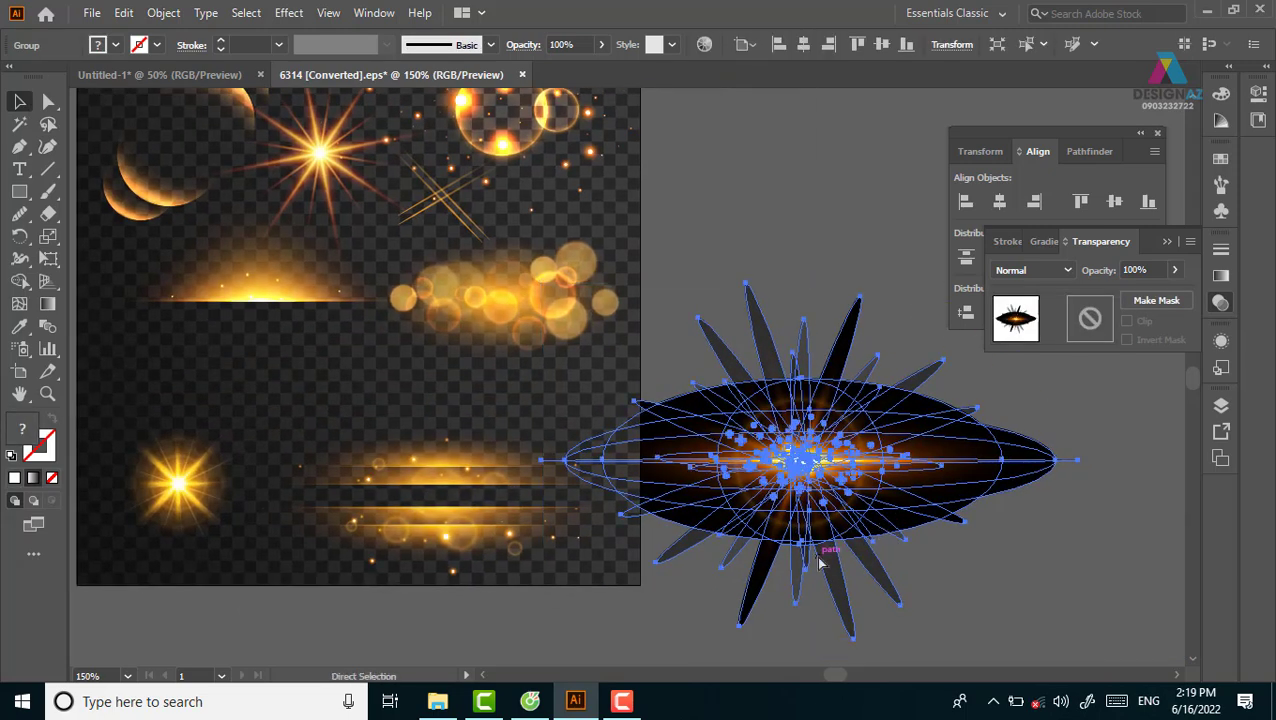
{"action": "left_click", "coordinate": [165, 74]}
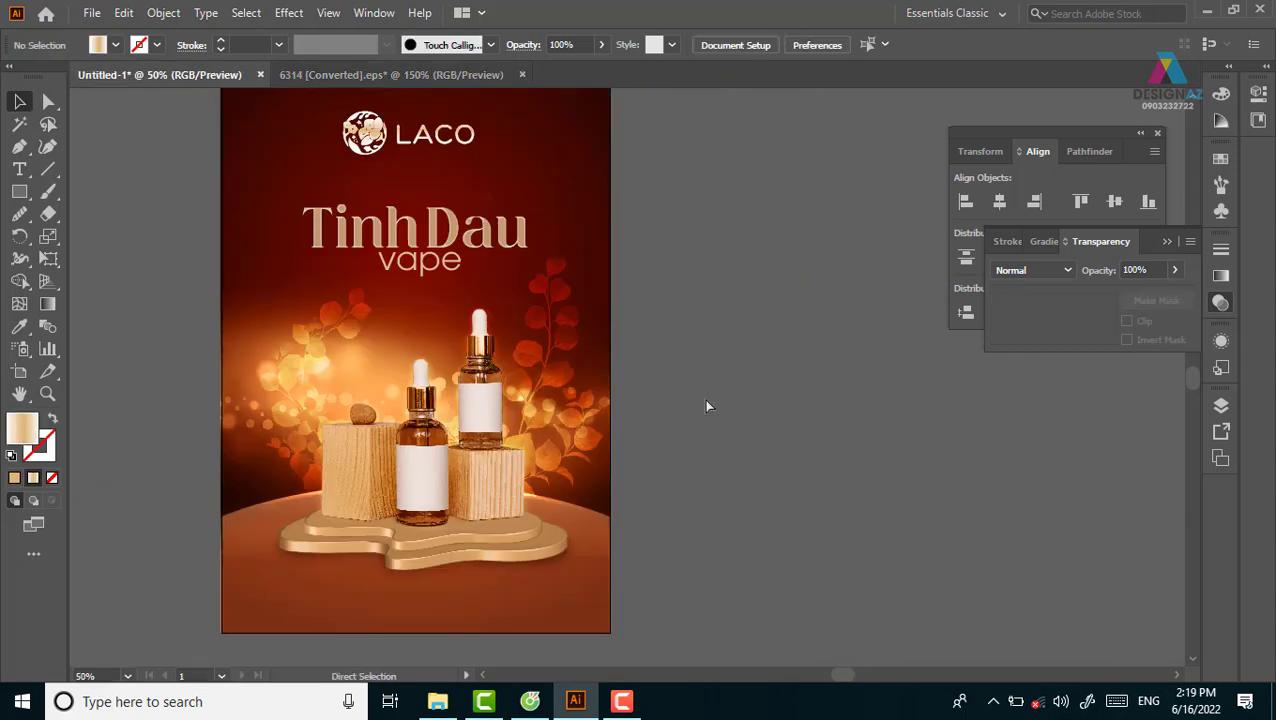
Step: Paste the horizontal lens flare onto the poster and enlarge it under the LACO logo
{"action": "key", "text": "ctrl+v"}
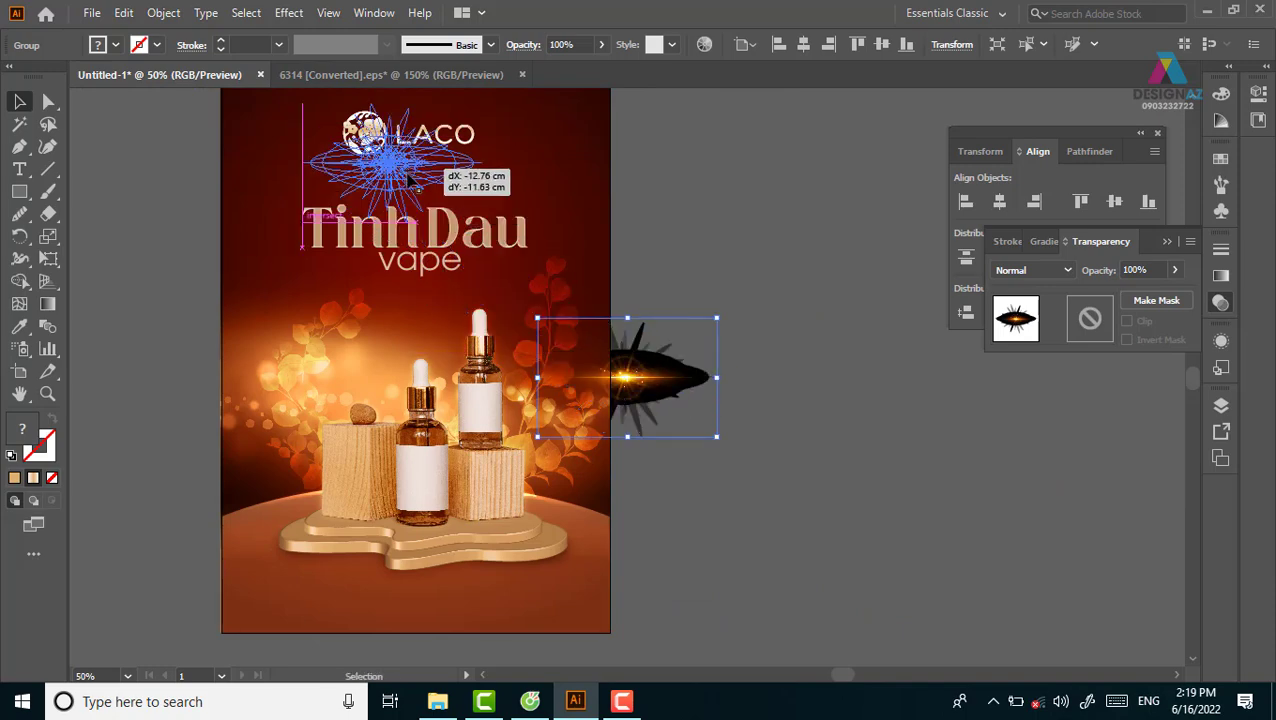
{"action": "left_click_drag", "start_coordinate": [452, 233], "coordinate": [390, 140]}
{"action": "left_click", "coordinate": [738, 308]}
{"action": "left_click", "coordinate": [430, 168]}
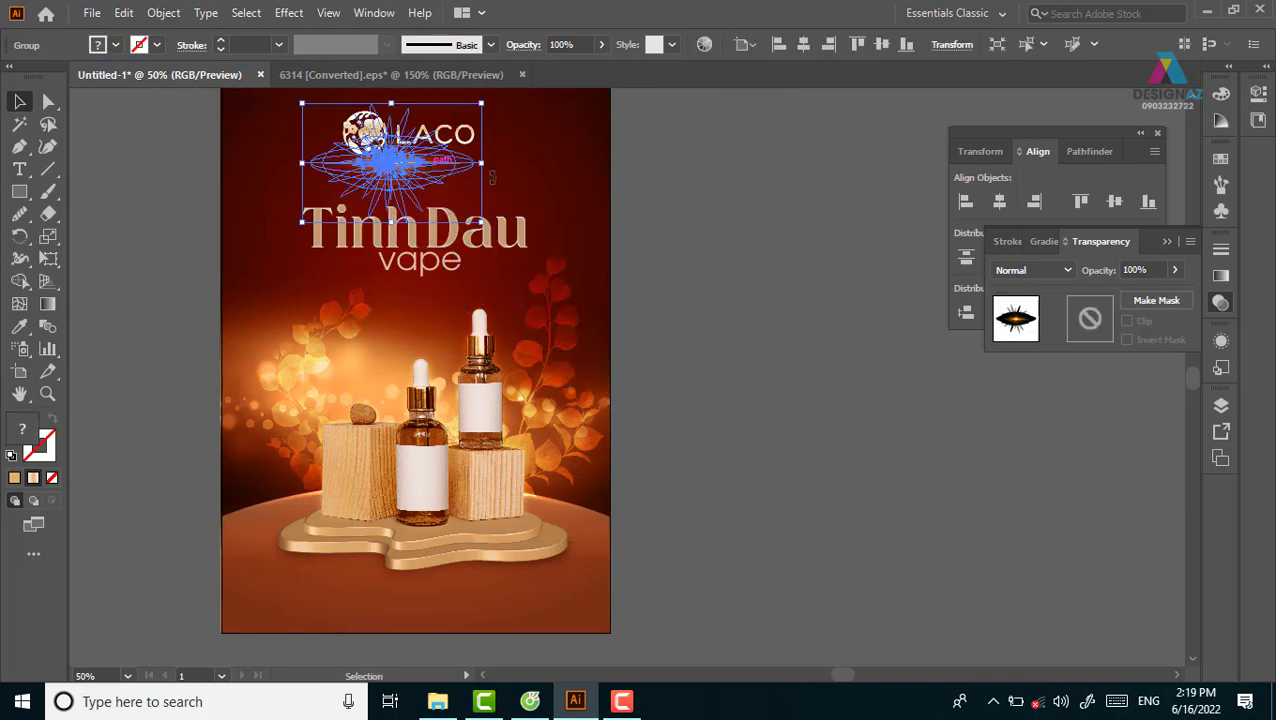
{"action": "left_click_drag", "start_coordinate": [512, 92], "coordinate": [520, 78]}
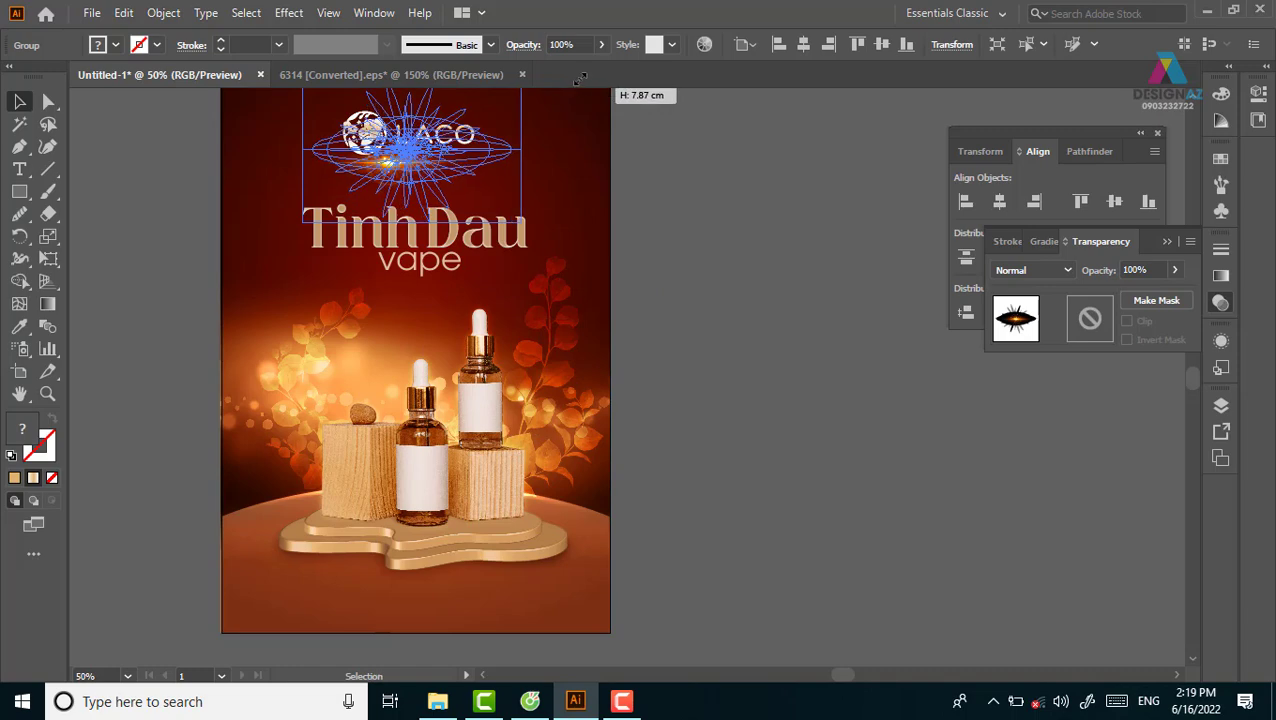
{"action": "left_click_drag", "start_coordinate": [473, 162], "coordinate": [475, 167]}
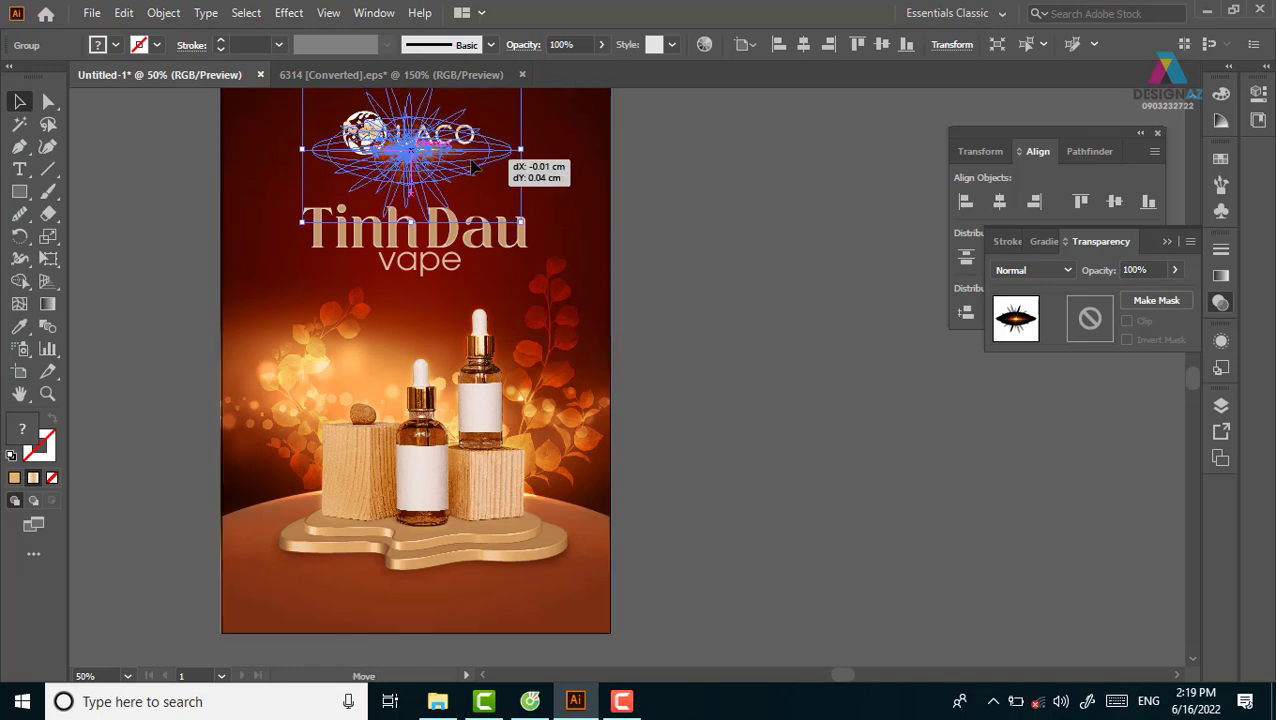
{"action": "left_click", "coordinate": [735, 250]}
{"action": "left_click_drag", "start_coordinate": [713, 272], "coordinate": [760, 359]}
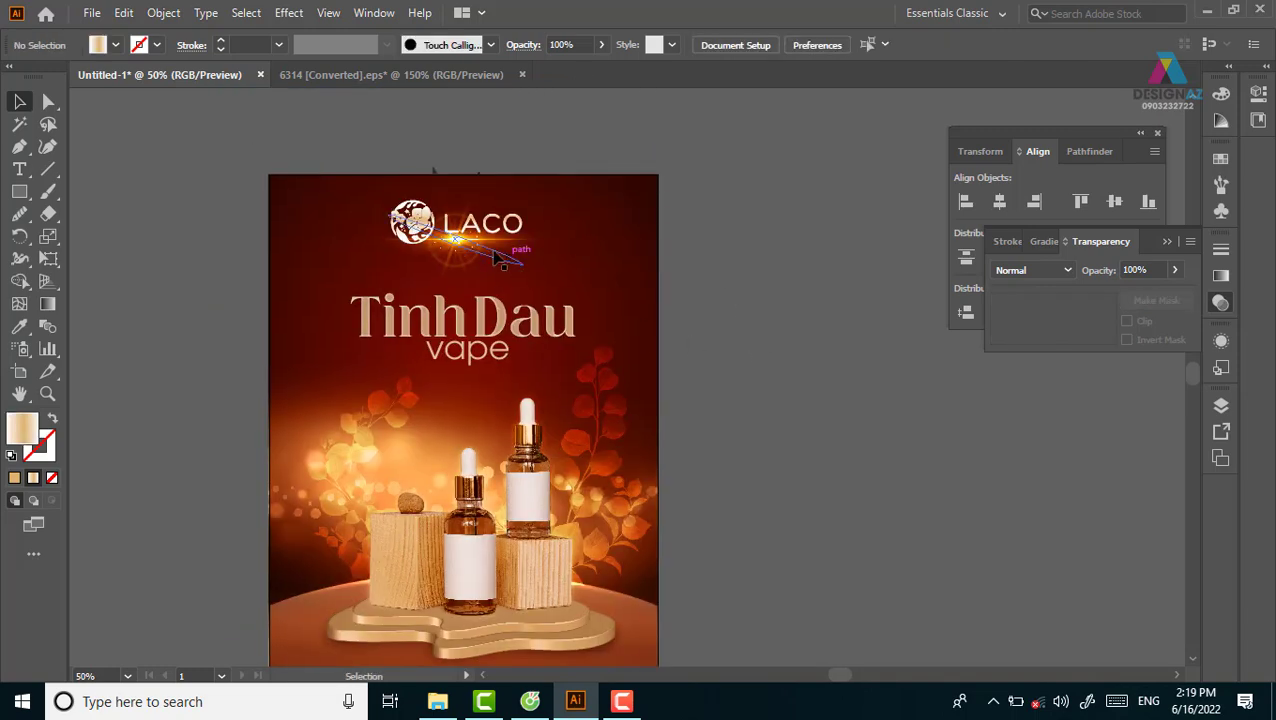
Step: Fine-tune the flare's size and position, nudging it slightly down beneath the logo
{"action": "left_click", "coordinate": [497, 258]}
{"action": "mouse_move", "coordinate": [585, 323]}
{"action": "left_mouse_down"}
{"action": "mouse_move", "coordinate": [598, 328]}
{"action": "mouse_move", "coordinate": [586, 323]}
{"action": "left_mouse_up"}
{"action": "left_click_drag", "start_coordinate": [452, 171], "coordinate": [452, 200]}
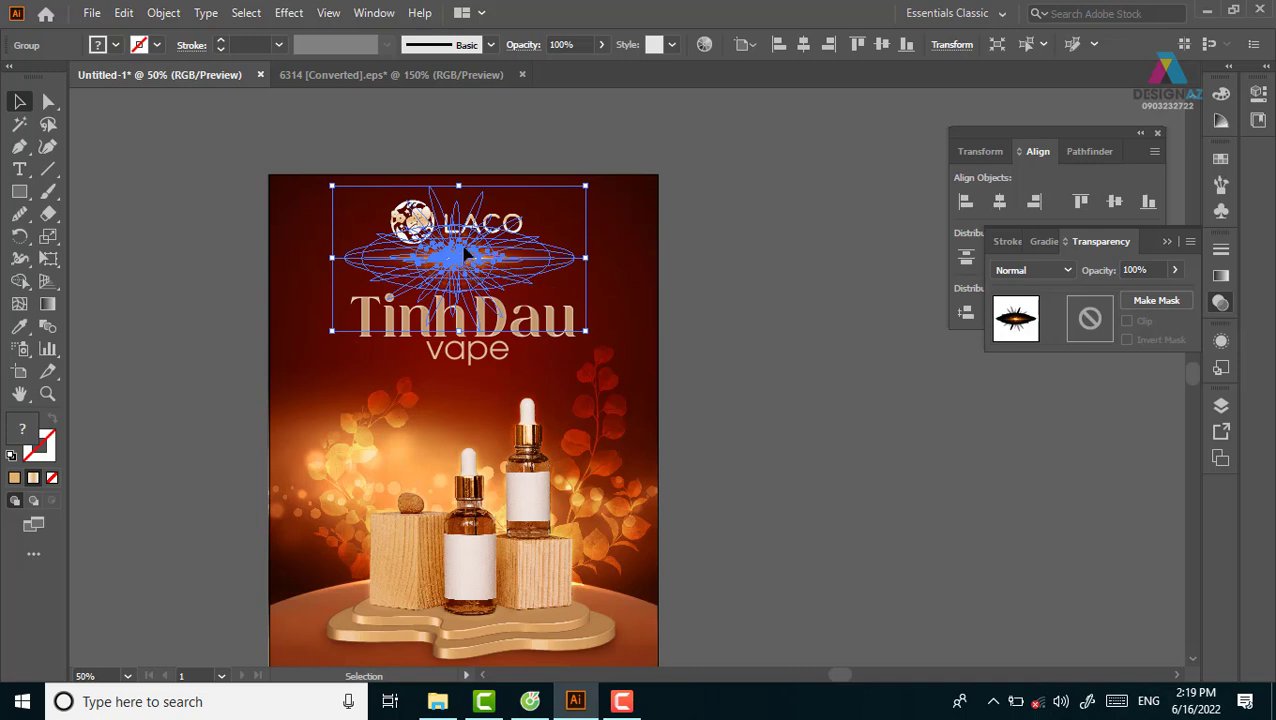
{"action": "left_click_drag", "start_coordinate": [464, 257], "coordinate": [464, 239]}
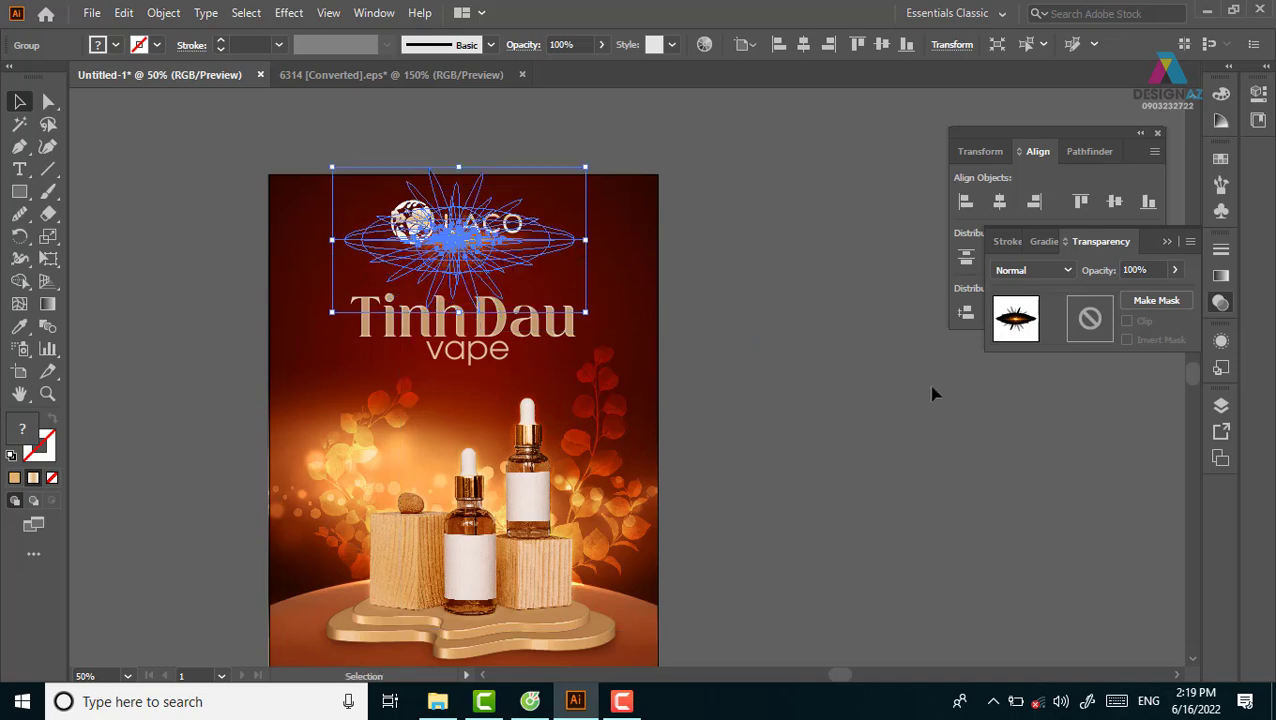
{"action": "left_click", "coordinate": [852, 447]}
{"action": "scroll", "coordinate": [812, 373], "scroll_direction": "down", "scroll_amount": 2}
{"action": "left_click", "coordinate": [485, 220]}
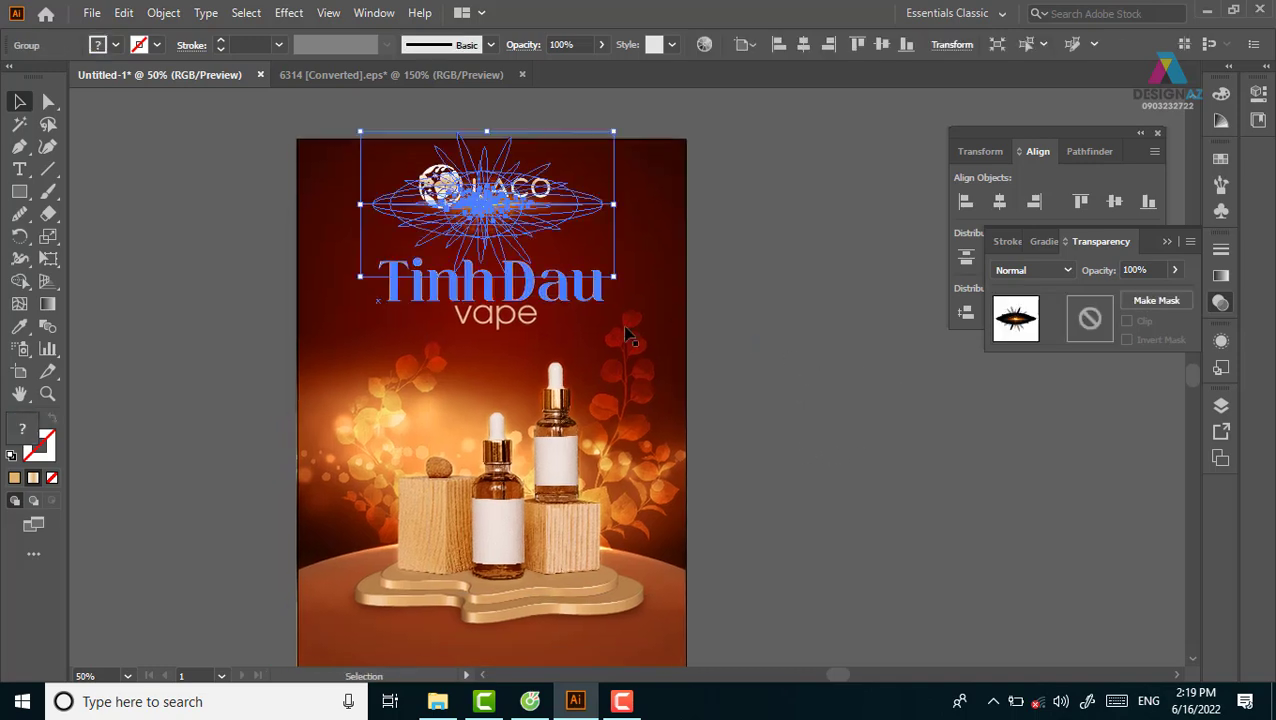
{"action": "key", "text": "shift+Down"}
{"action": "key", "text": "shift+Down"}
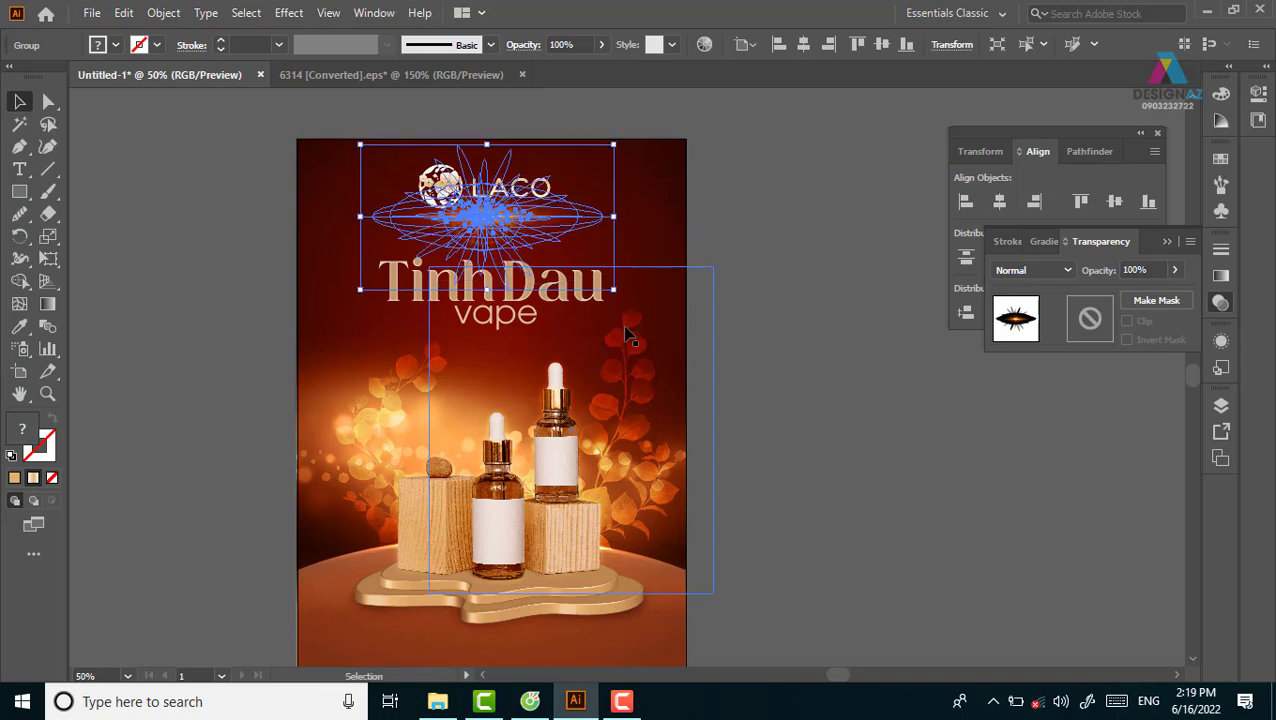
{"action": "left_click", "coordinate": [820, 445]}
{"action": "scroll", "coordinate": [760, 420], "scroll_direction": "down", "scroll_amount": 2}
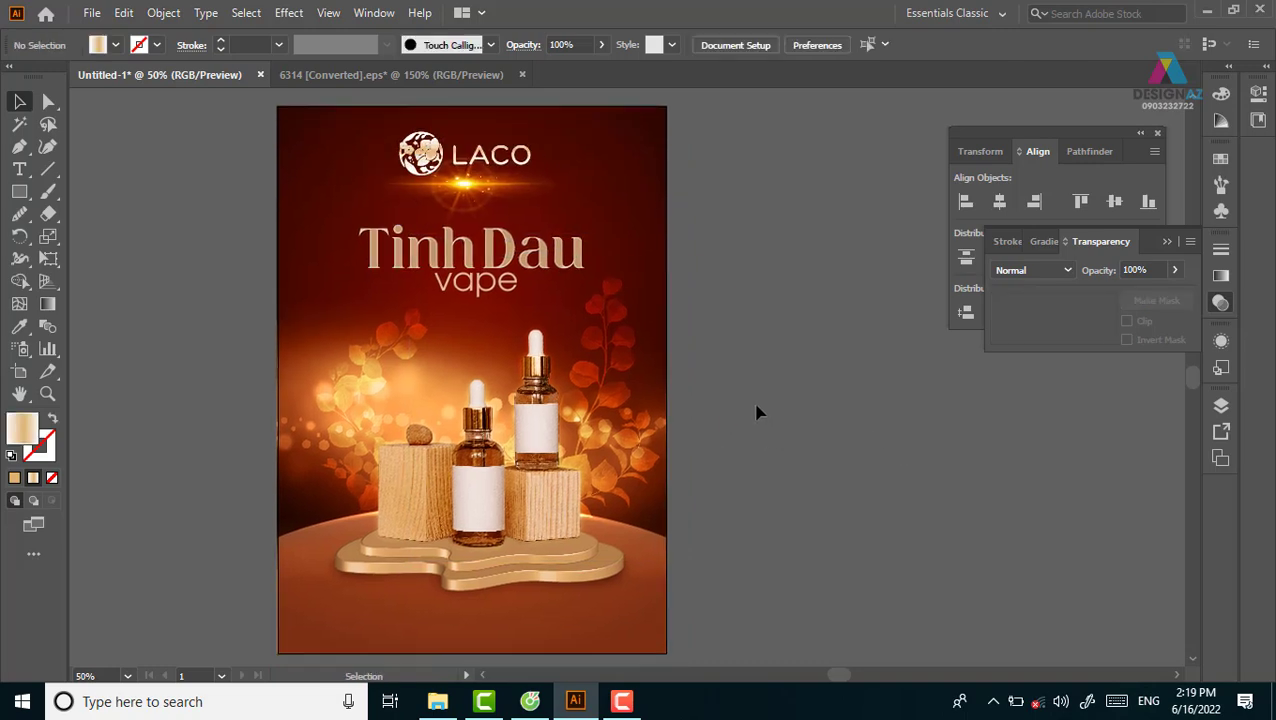
{"action": "left_click", "coordinate": [459, 80]}
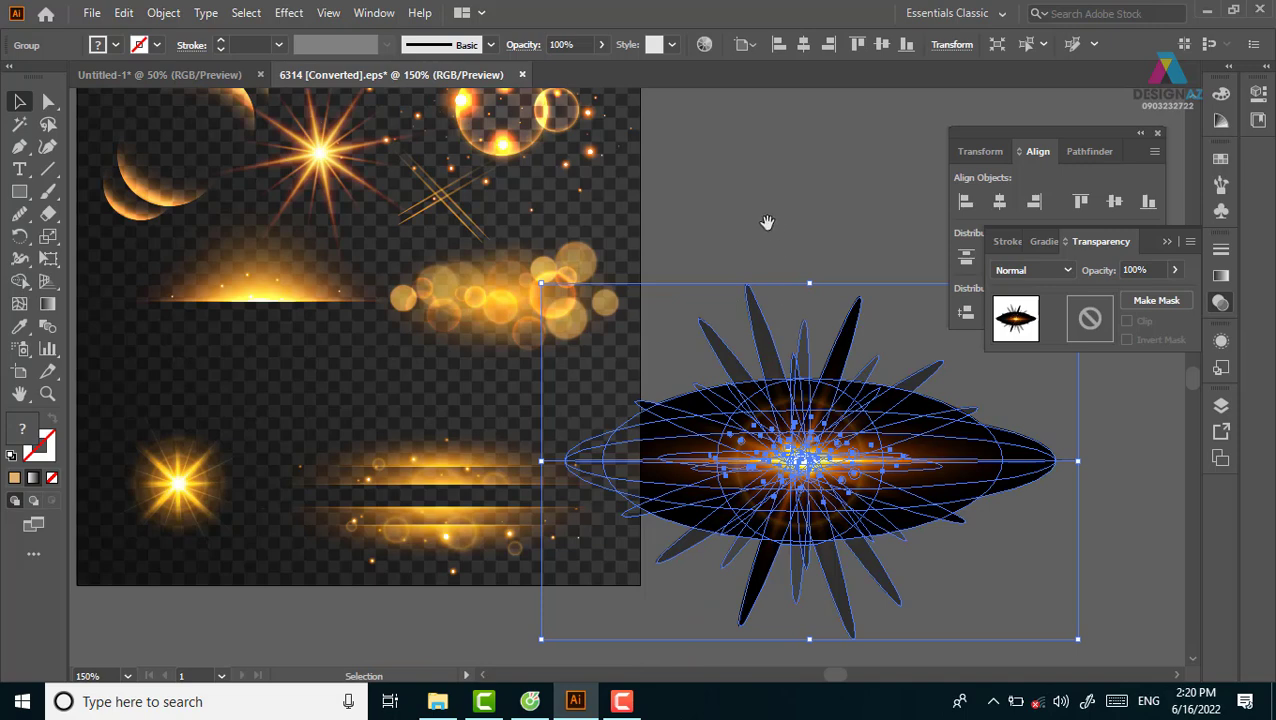
Step: Copy the bokeh bubble cluster into the poster, enlarge it and move it over the bottles
{"action": "left_click_drag", "start_coordinate": [767, 222], "coordinate": [790, 330]}
{"action": "left_click", "coordinate": [551, 258]}
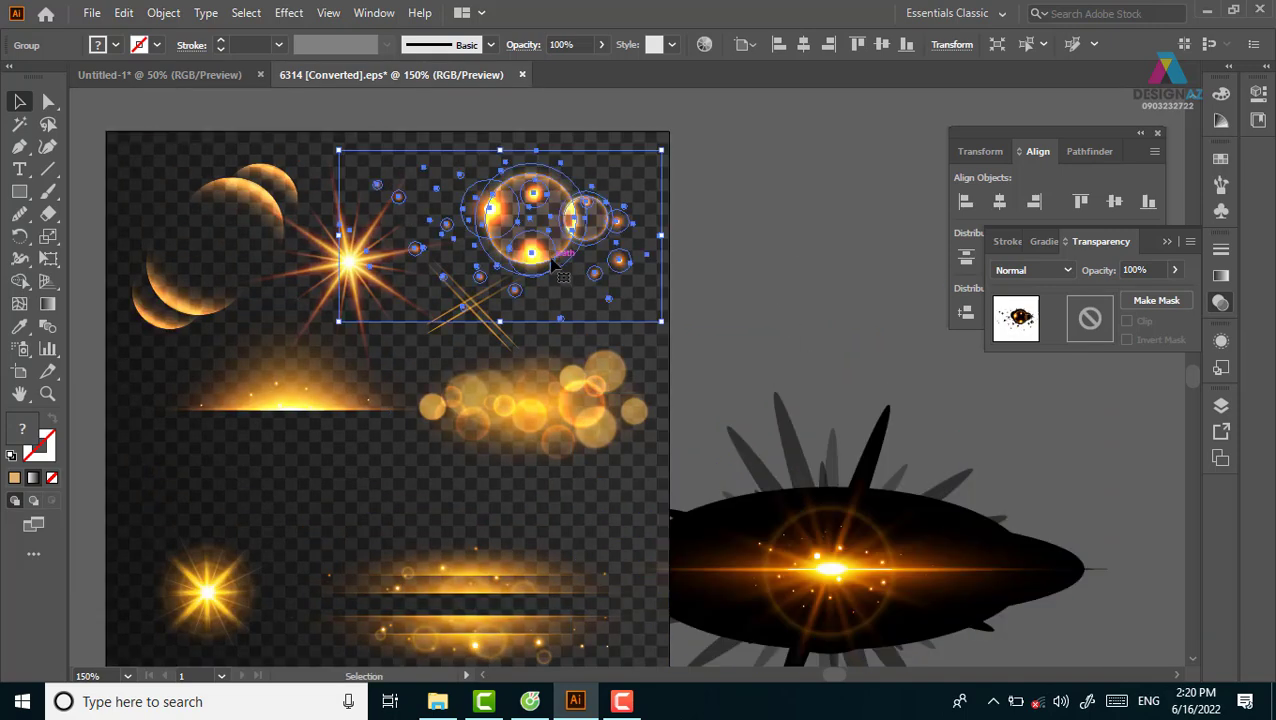
{"action": "key", "text": "ctrl+Tab"}
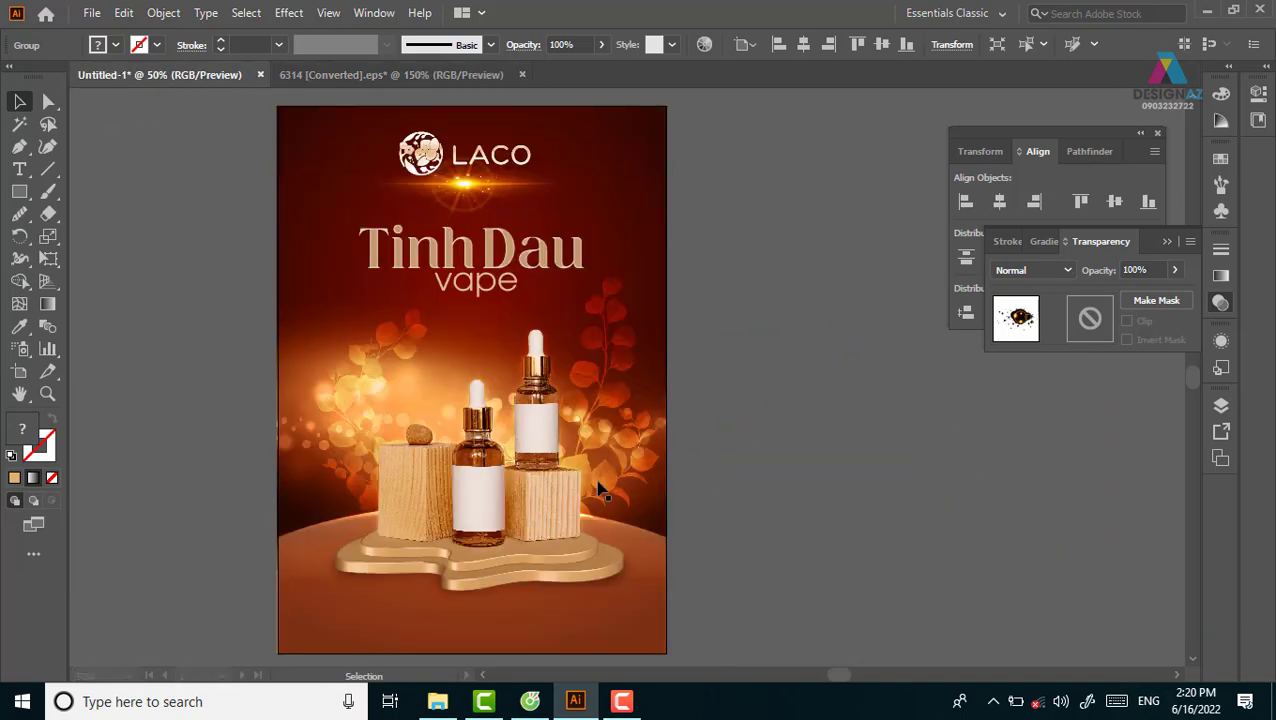
{"action": "left_click_drag", "start_coordinate": [622, 495], "coordinate": [622, 457]}
{"action": "key", "text": "ctrl+v"}
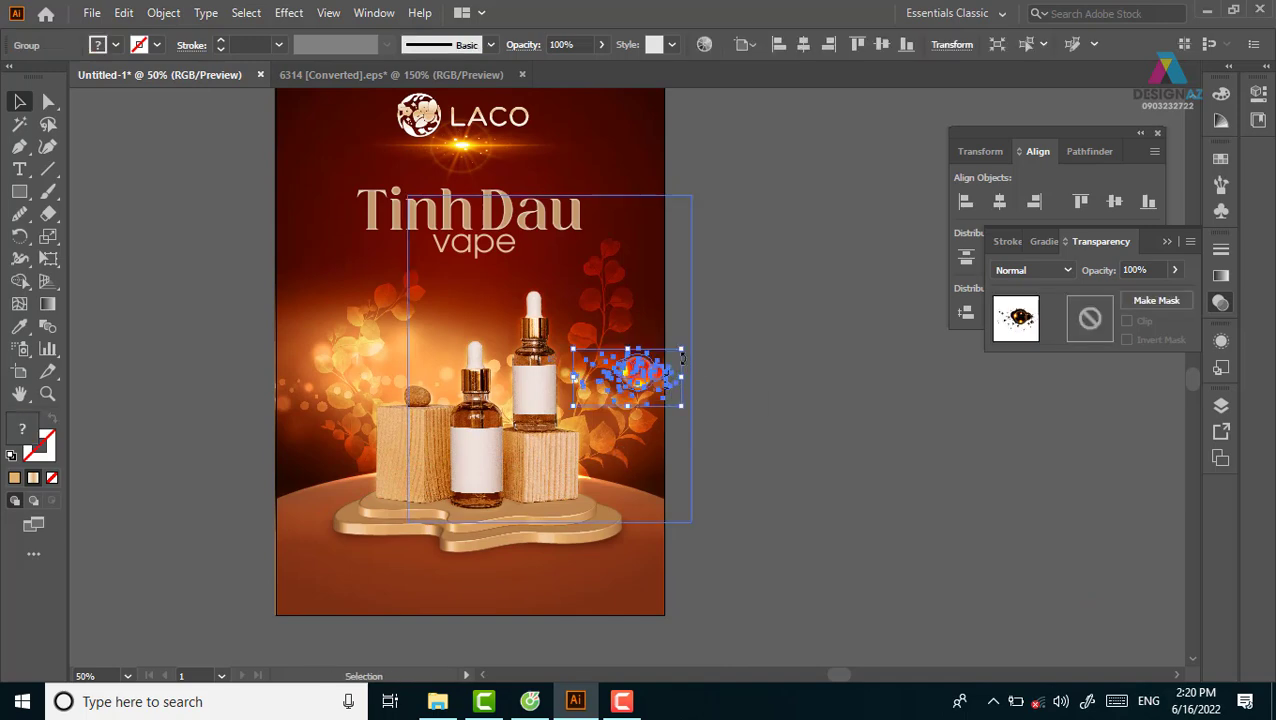
{"action": "left_click_drag", "start_coordinate": [681, 349], "coordinate": [848, 261]}
{"action": "left_click_drag", "start_coordinate": [660, 409], "coordinate": [344, 487]}
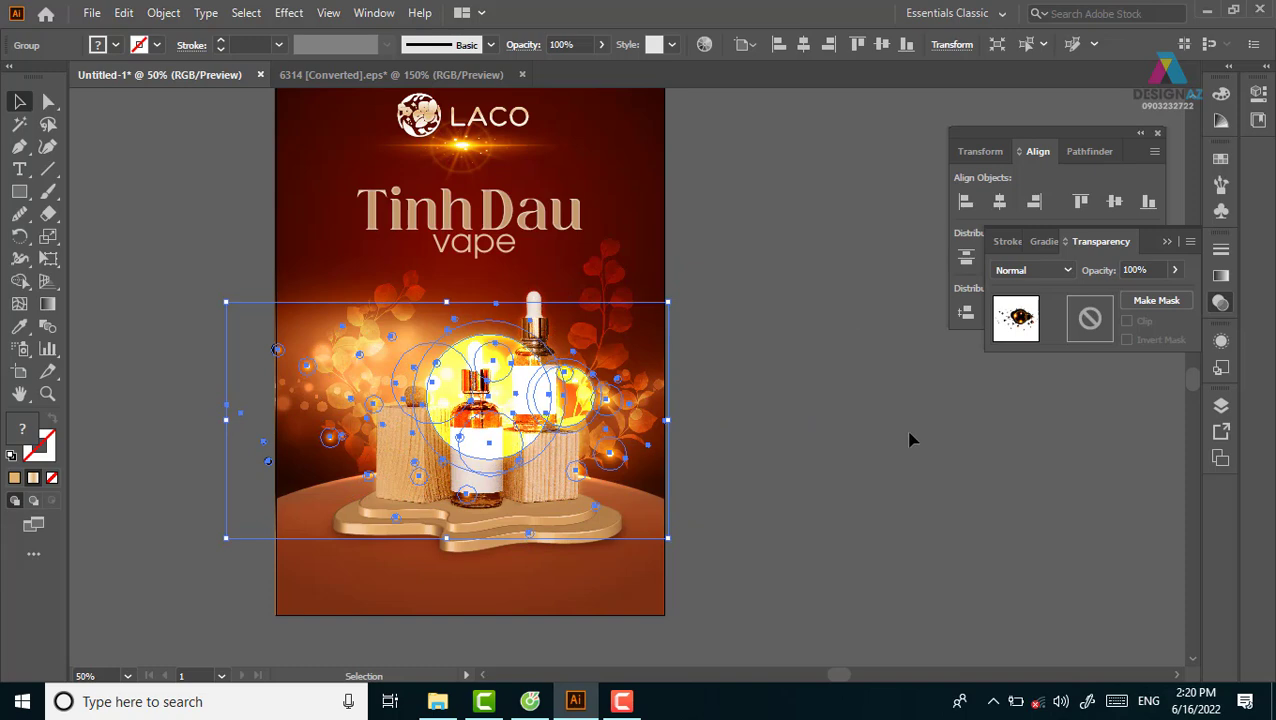
{"action": "left_click", "coordinate": [911, 436]}
Step: Reposition the bokeh glow group behind the bottles and lower its opacity to 55%
{"action": "left_click_drag", "start_coordinate": [545, 400], "coordinate": [527, 422]}
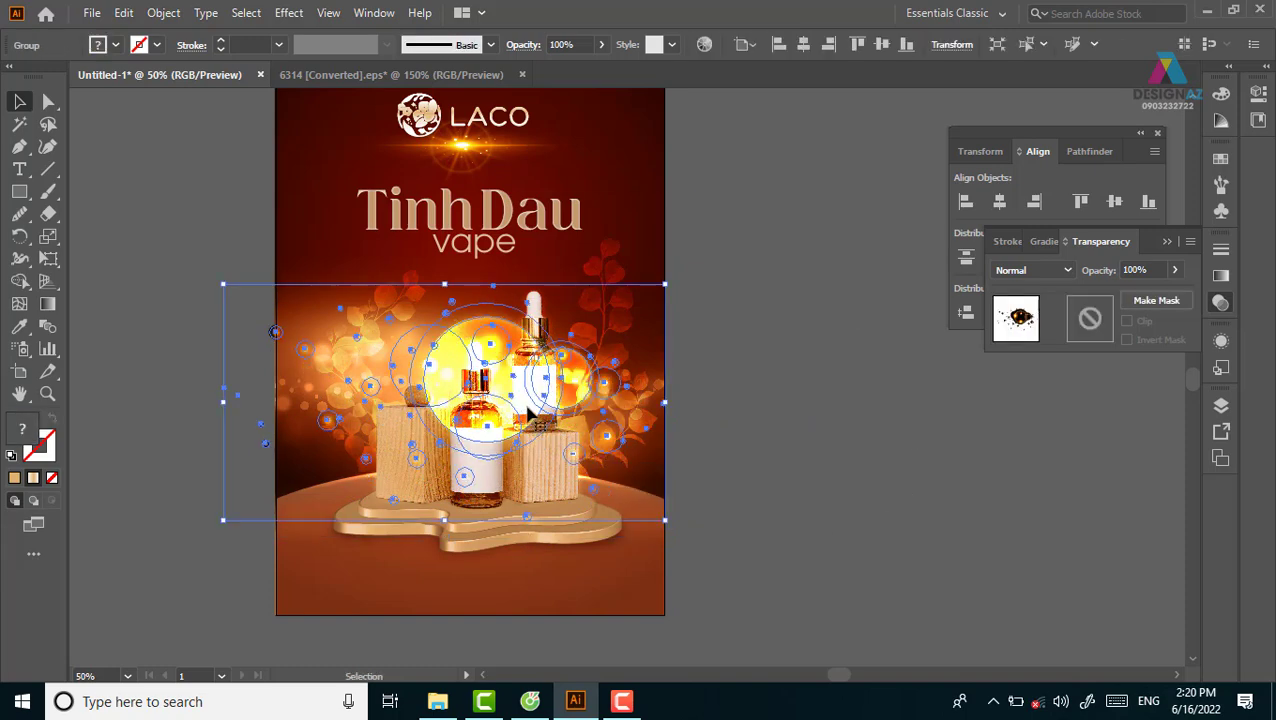
{"action": "key", "text": "a"}
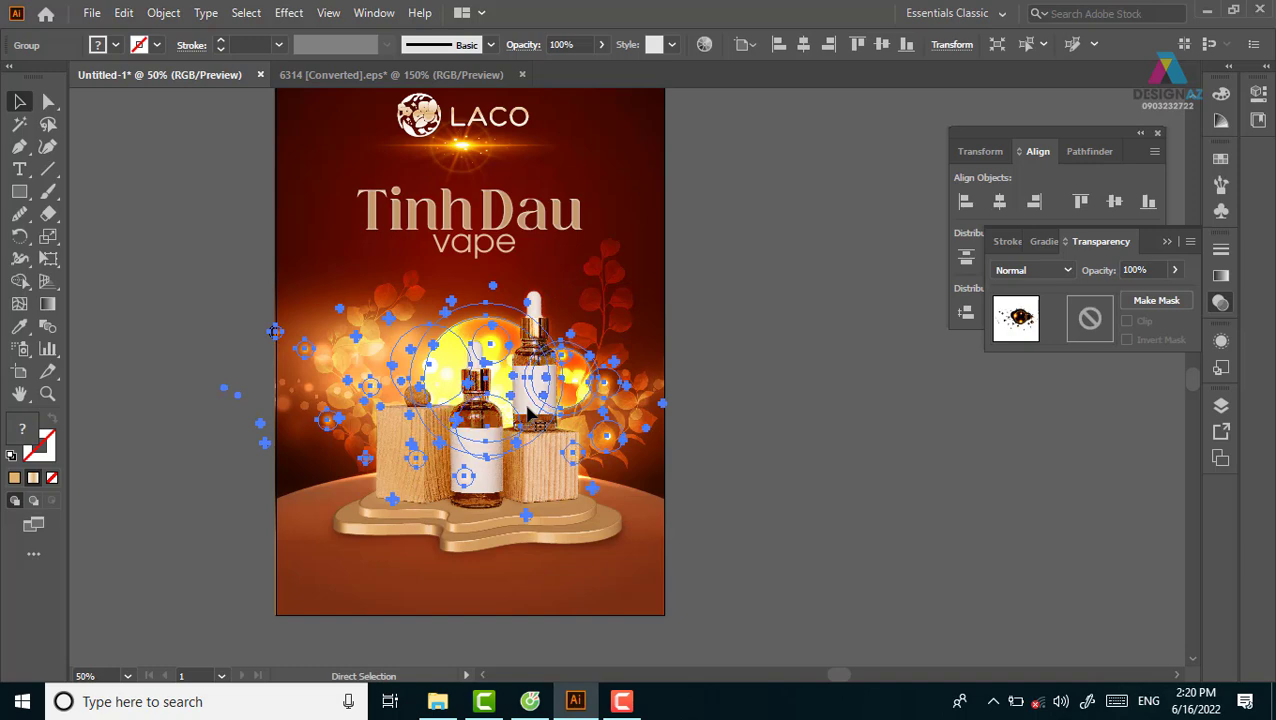
{"action": "key", "text": "v"}
{"action": "left_click", "coordinate": [918, 487]}
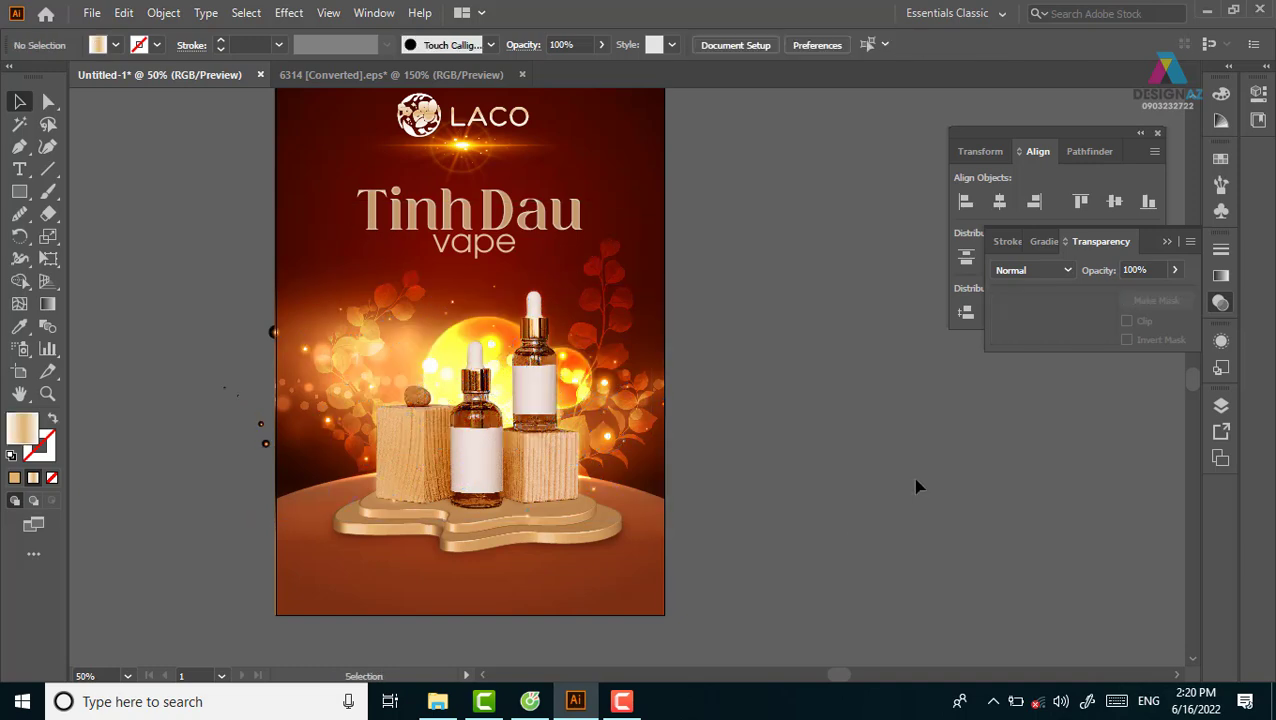
{"action": "mouse_move", "coordinate": [498, 336]}
{"action": "left_mouse_down"}
{"action": "mouse_move", "coordinate": [481, 322]}
{"action": "mouse_move", "coordinate": [470, 335]}
{"action": "mouse_move", "coordinate": [588, 345]}
{"action": "mouse_move", "coordinate": [704, 272]}
{"action": "left_mouse_up"}
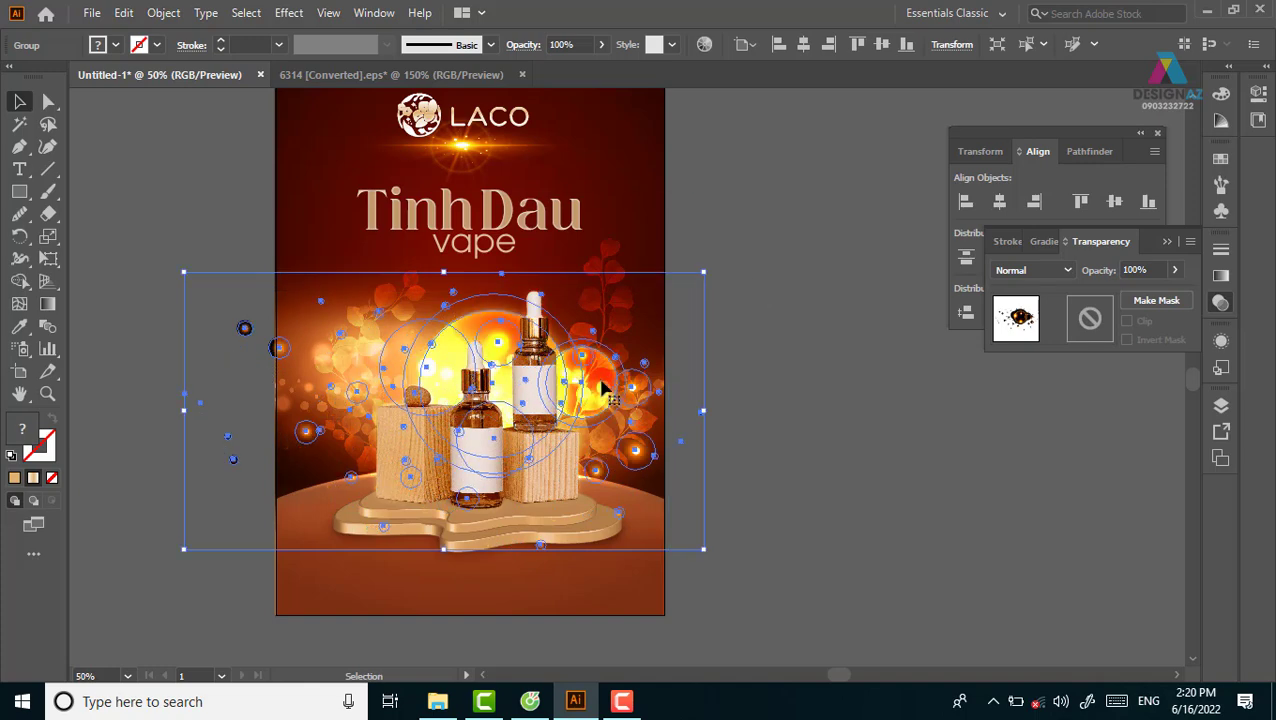
{"action": "left_click_drag", "start_coordinate": [612, 393], "coordinate": [612, 468]}
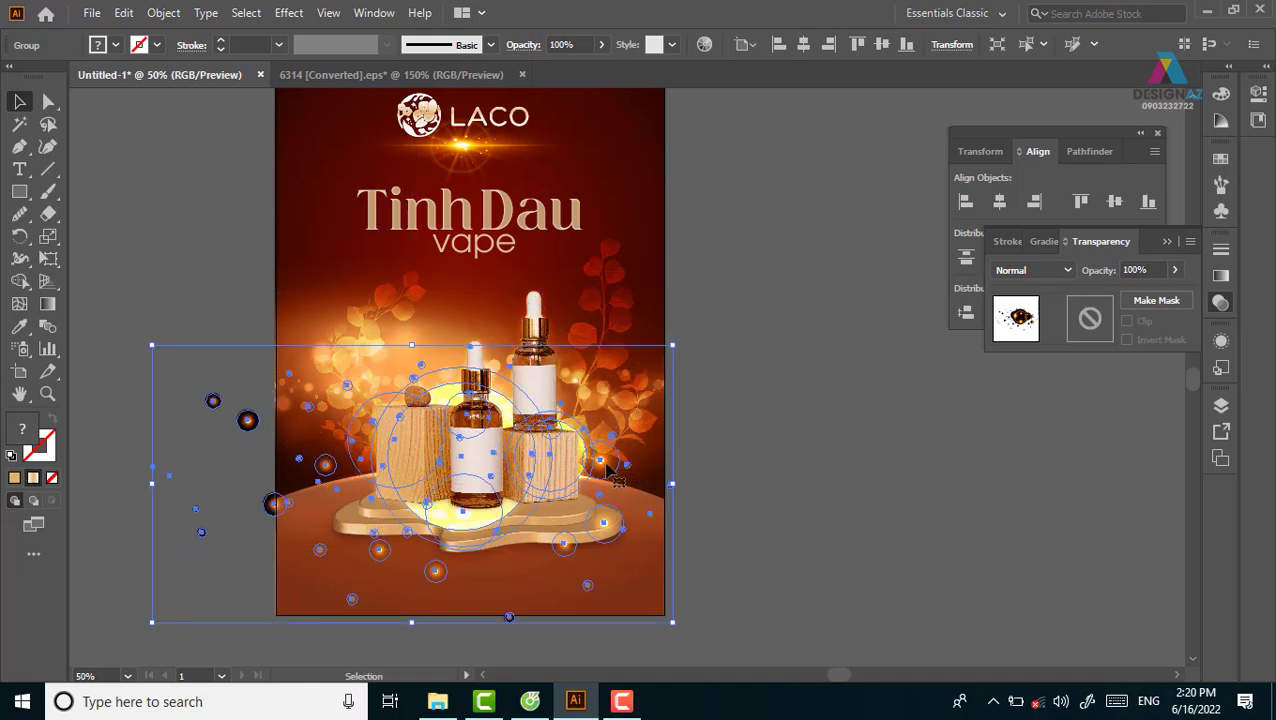
{"action": "key", "text": "shift+Up"}
{"action": "key", "text": "shift+Up"}
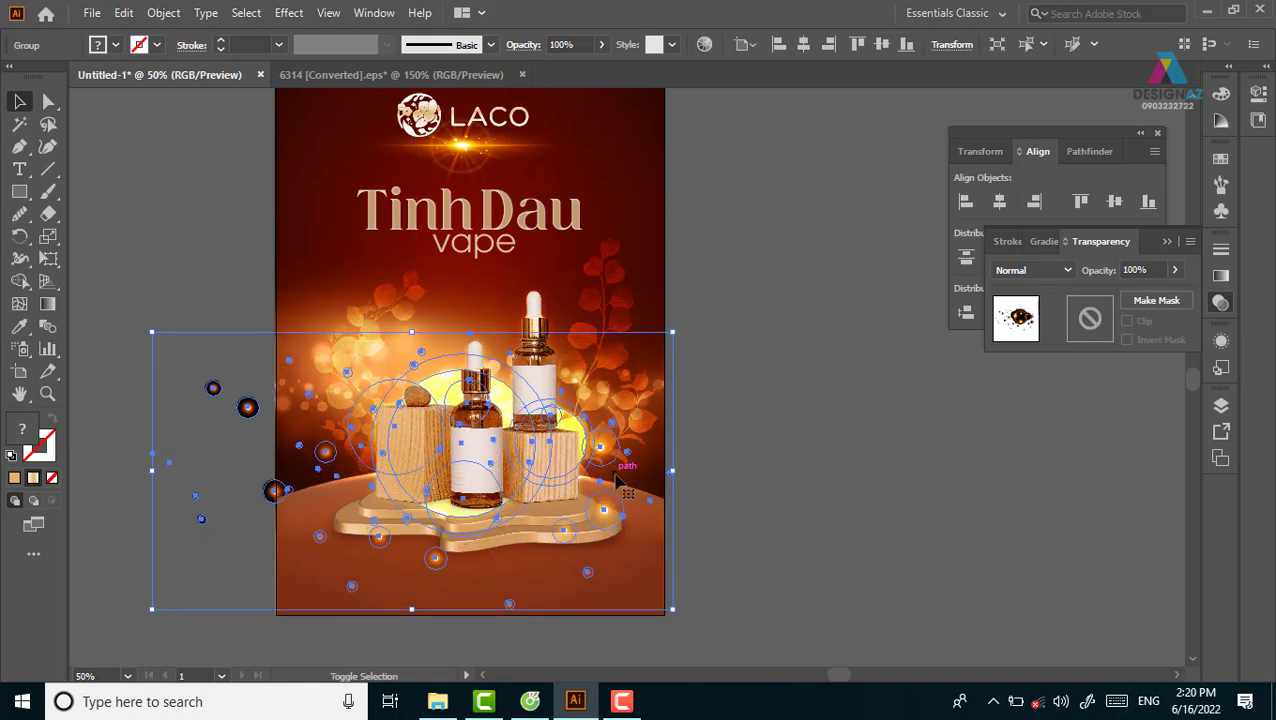
{"action": "key", "text": "shift+Up"}
{"action": "key", "text": "shift+Up"}
{"action": "key", "text": "shift+Up"}
{"action": "key", "text": "shift+Up"}
{"action": "key", "text": "shift+Up"}
{"action": "key", "text": "shift+Up"}
{"action": "key", "text": "shift+Up"}
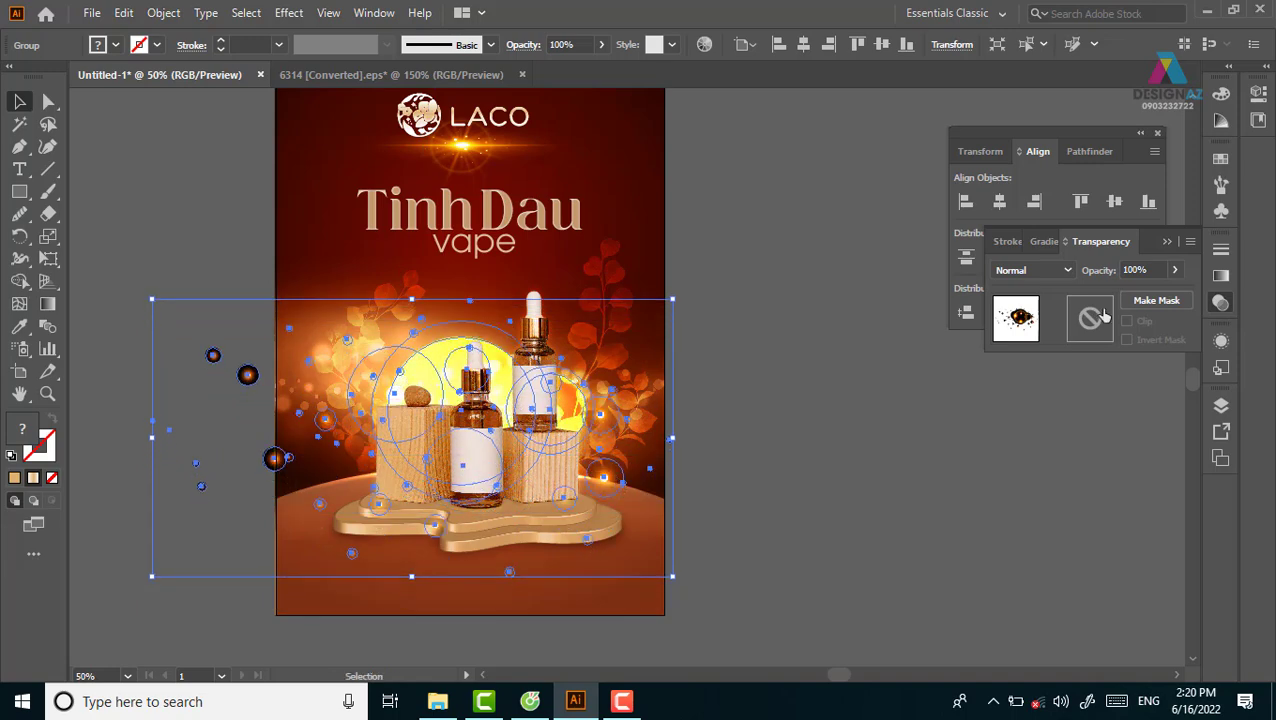
{"action": "left_click", "coordinate": [1175, 270]}
{"action": "left_click_drag", "start_coordinate": [1174, 293], "coordinate": [1124, 297]}
{"action": "left_click", "coordinate": [869, 512]}
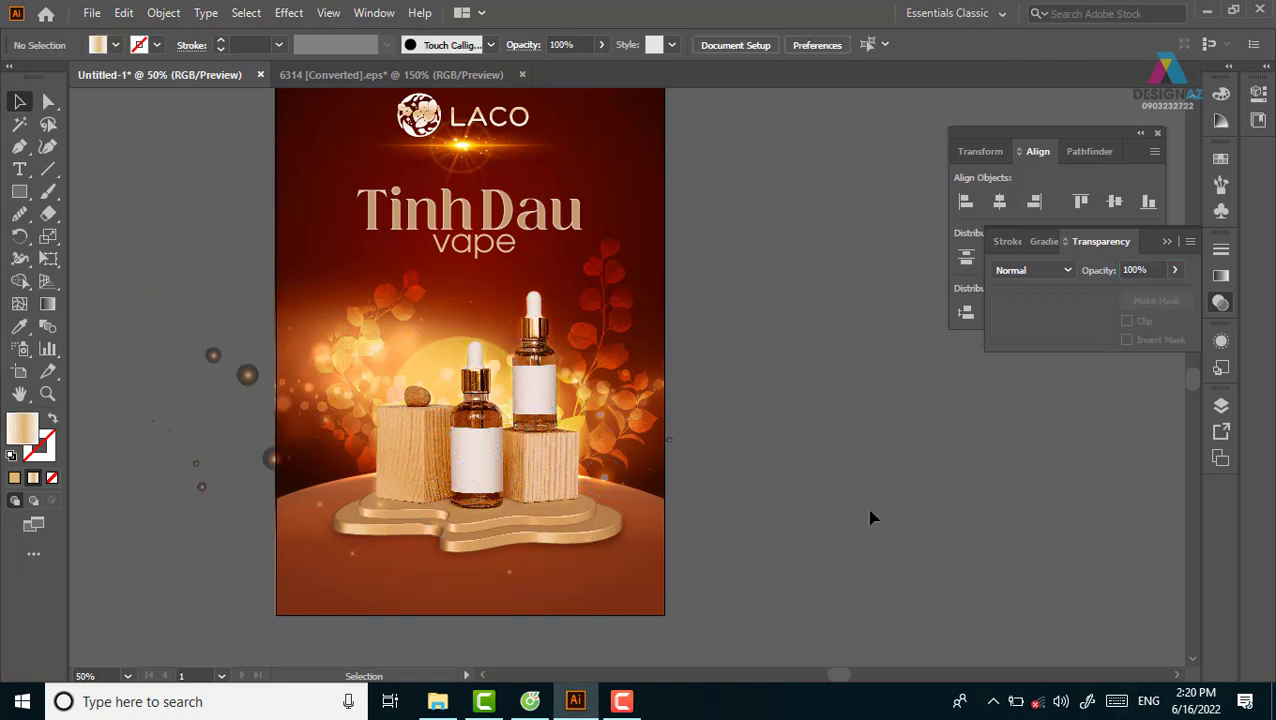
{"action": "left_click_drag", "start_coordinate": [864, 502], "coordinate": [850, 540]}
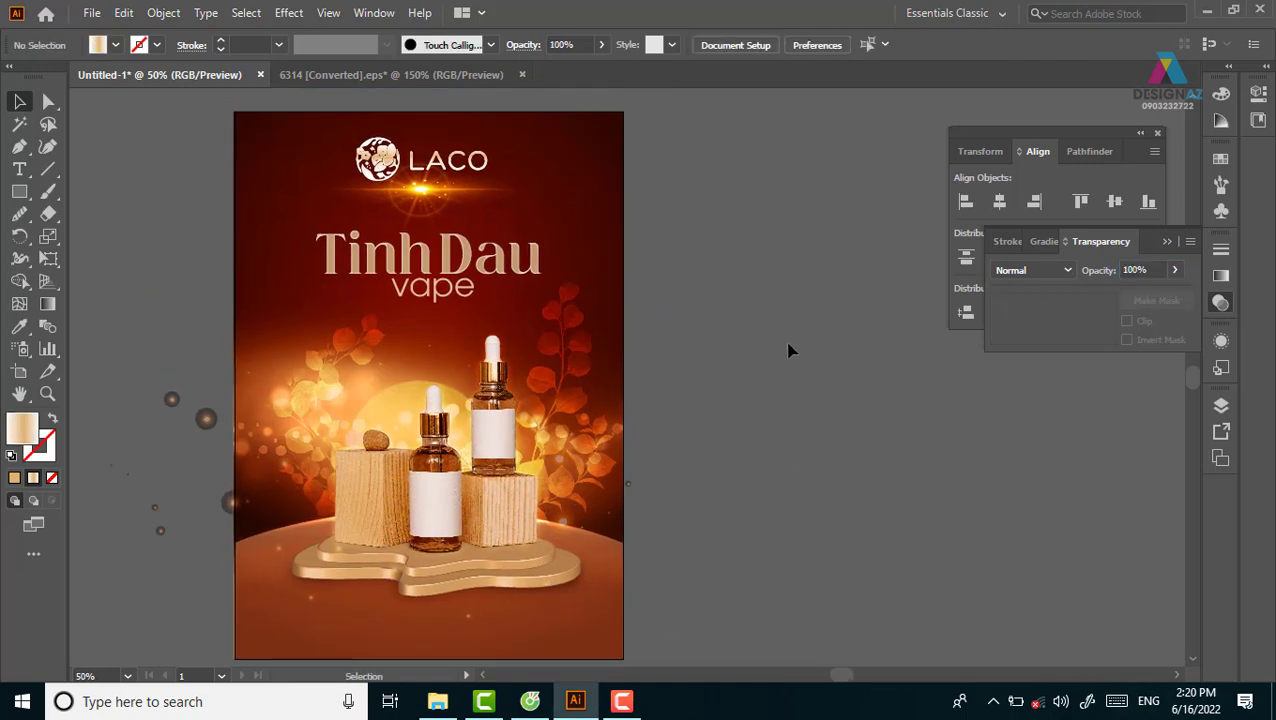
{"action": "key", "text": "ctrl+minus"}
{"action": "key", "text": "z"}
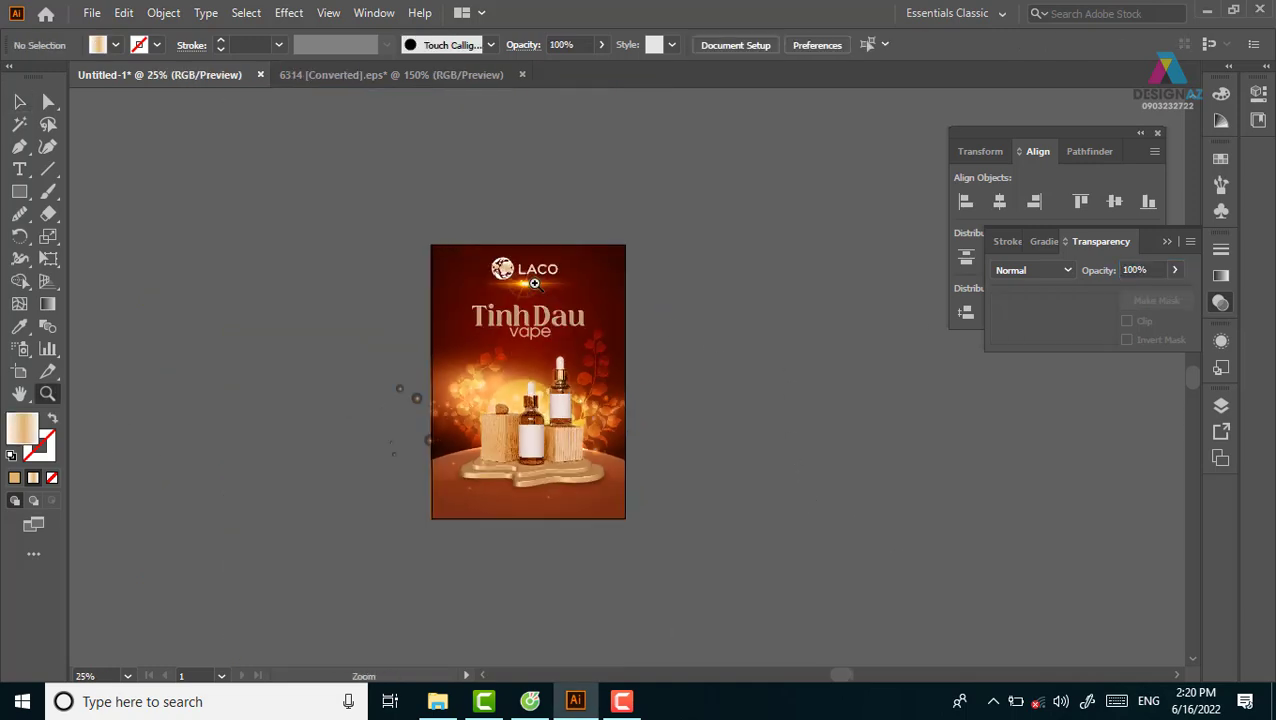
{"action": "left_click_drag", "start_coordinate": [652, 527], "coordinate": [665, 515]}
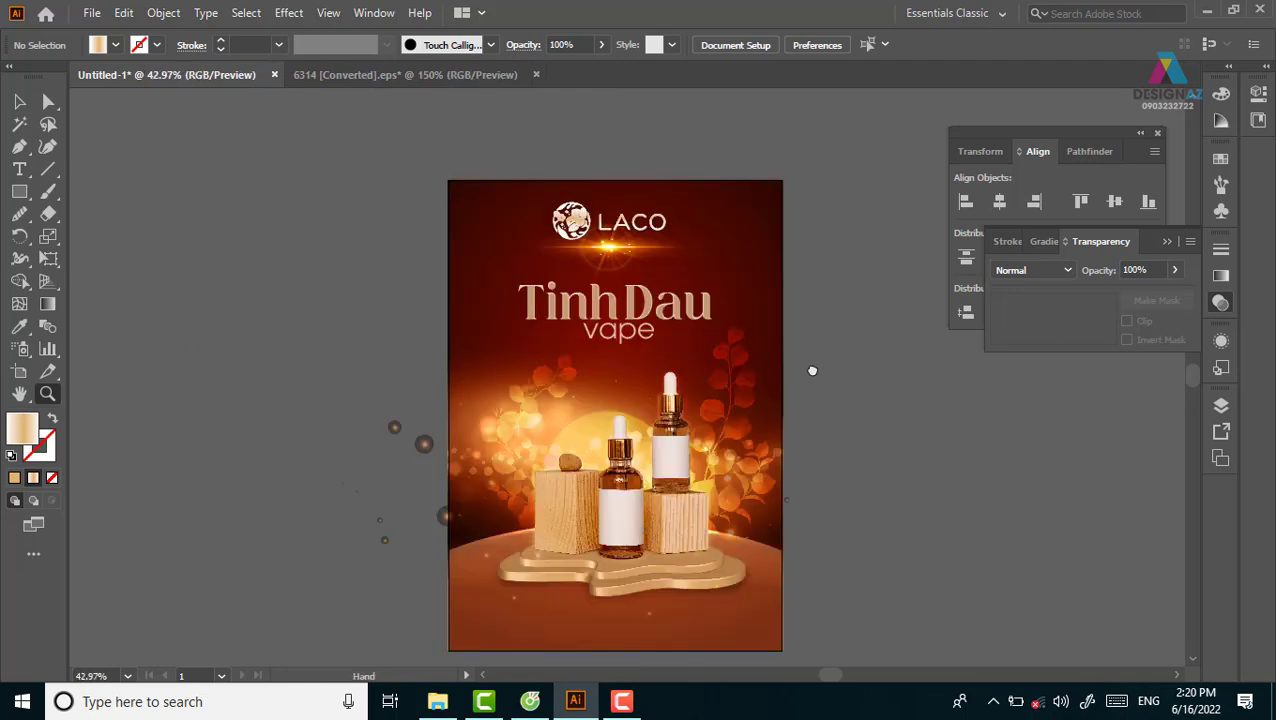
{"action": "left_click_drag", "start_coordinate": [812, 370], "coordinate": [755, 369]}
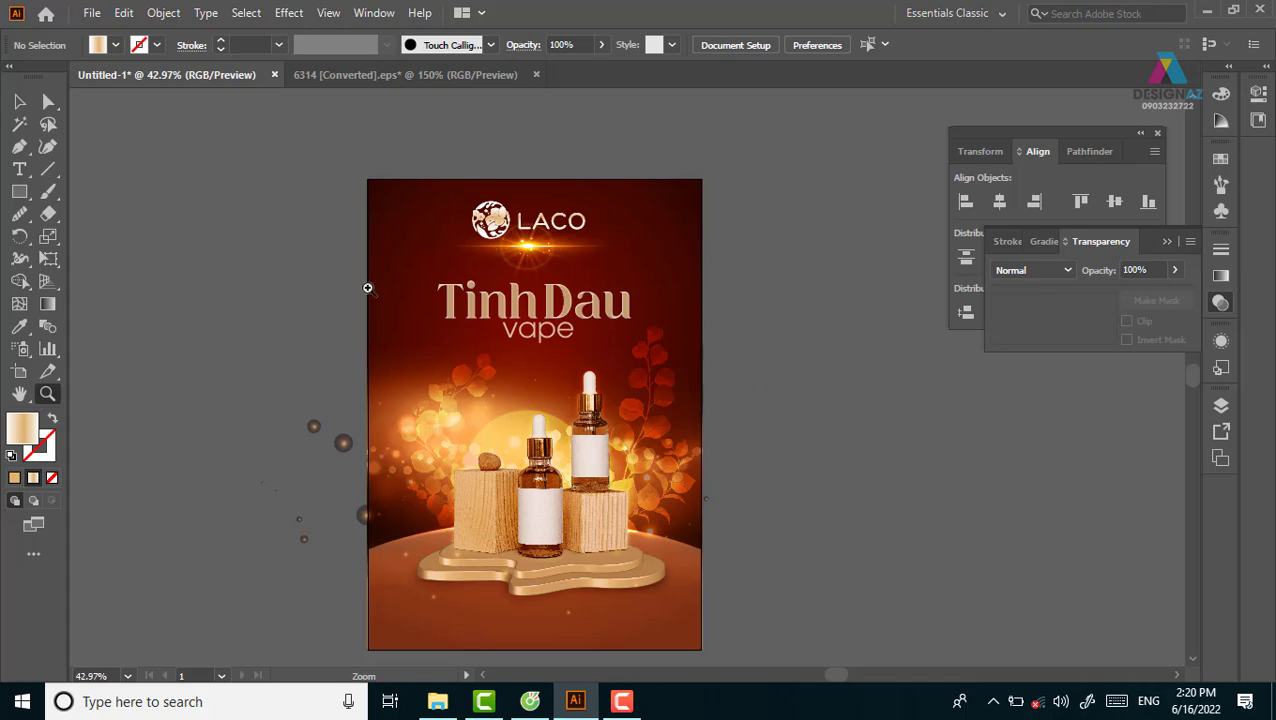
{"action": "left_click_drag", "start_coordinate": [342, 206], "coordinate": [780, 620]}
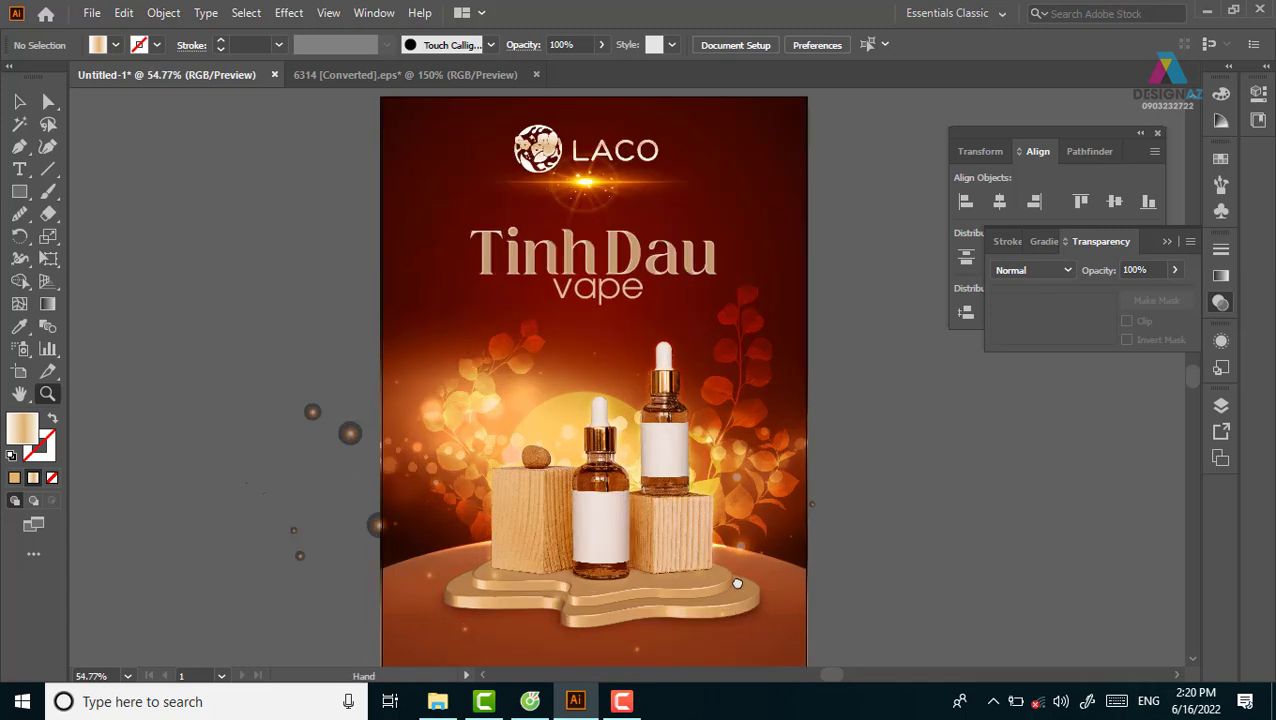
{"action": "left_click_drag", "start_coordinate": [737, 583], "coordinate": [621, 424]}
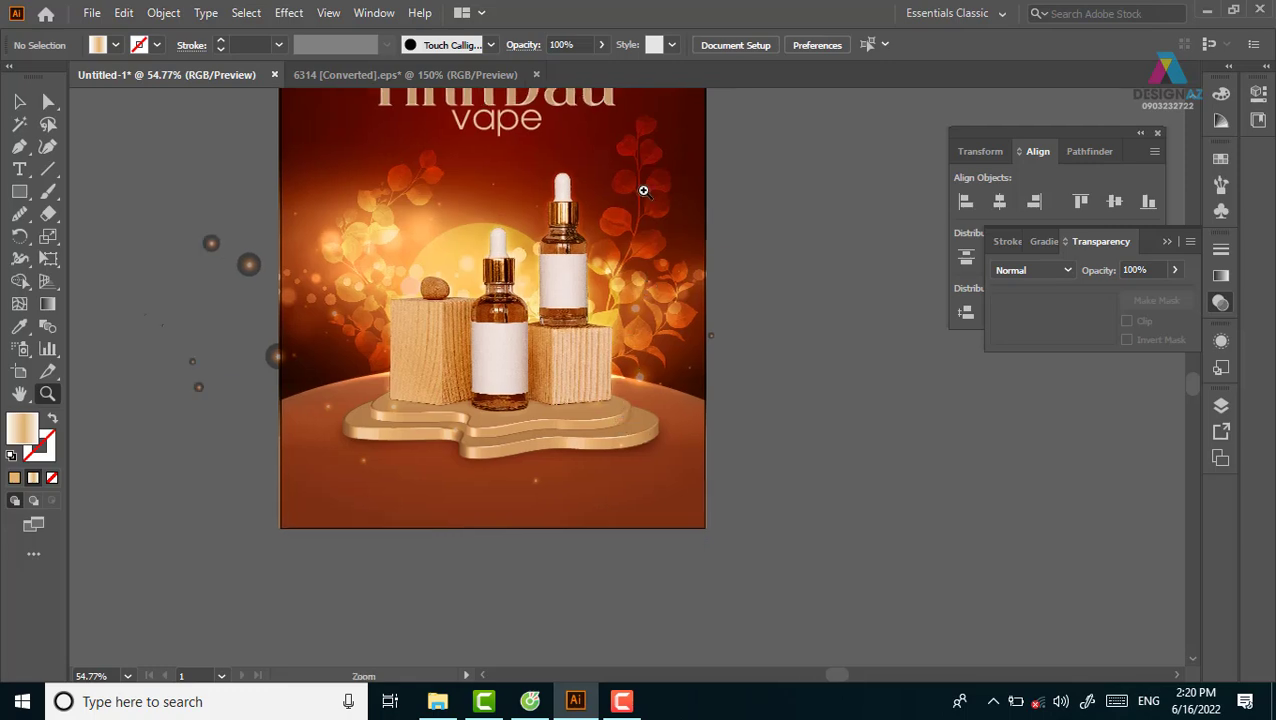
{"action": "left_click_drag", "start_coordinate": [505, 330], "coordinate": [547, 457]}
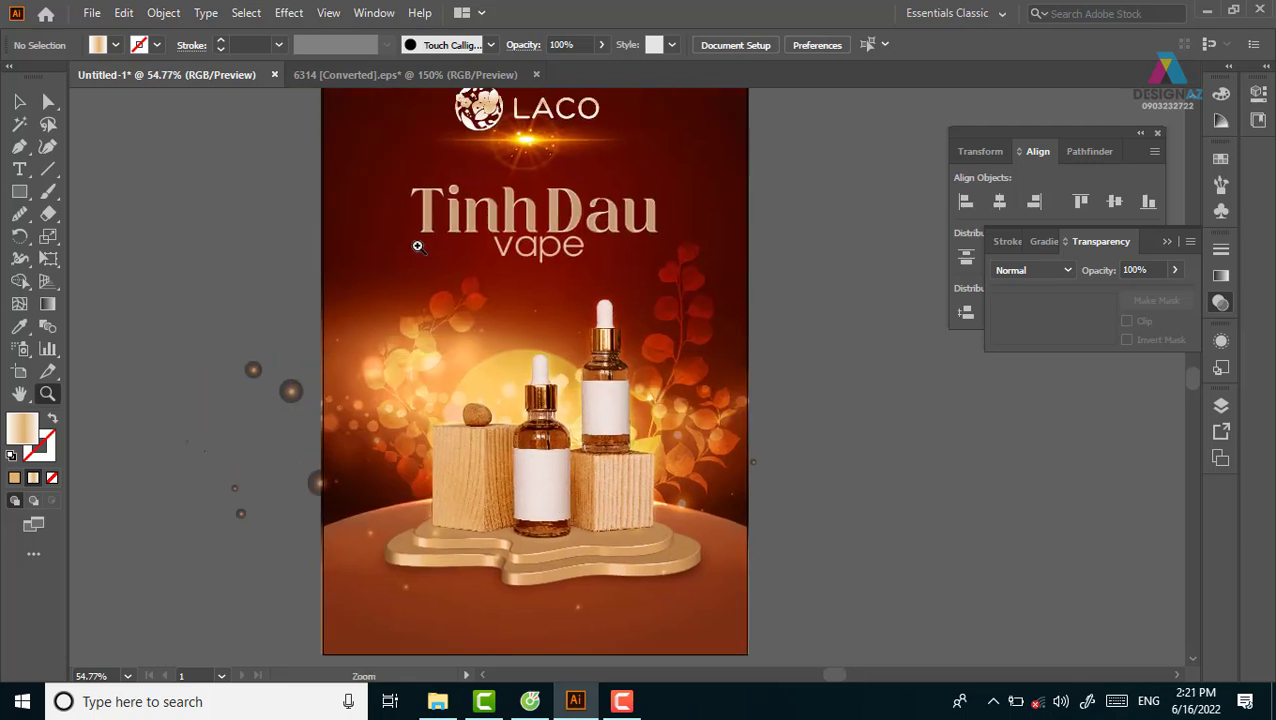
{"action": "scroll", "coordinate": [432, 418], "scroll_direction": "up", "scroll_amount": 3}
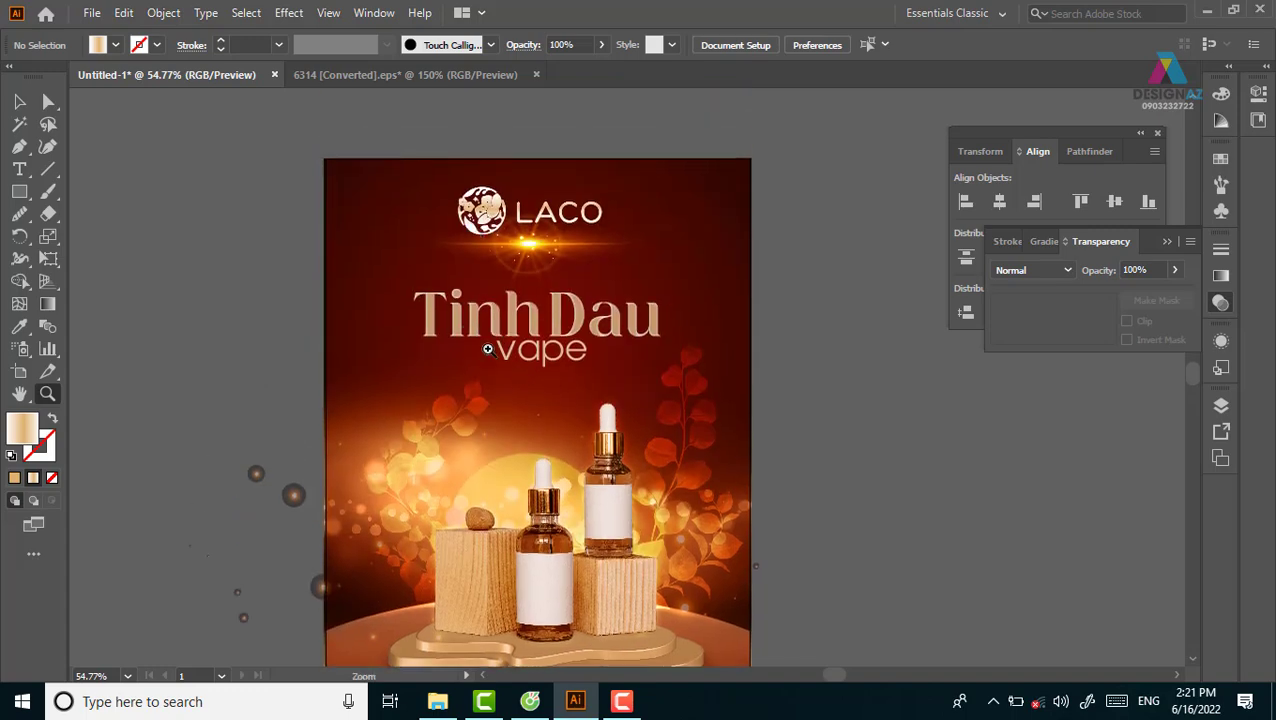
{"action": "scroll", "coordinate": [649, 470], "scroll_direction": "down", "scroll_amount": 10}
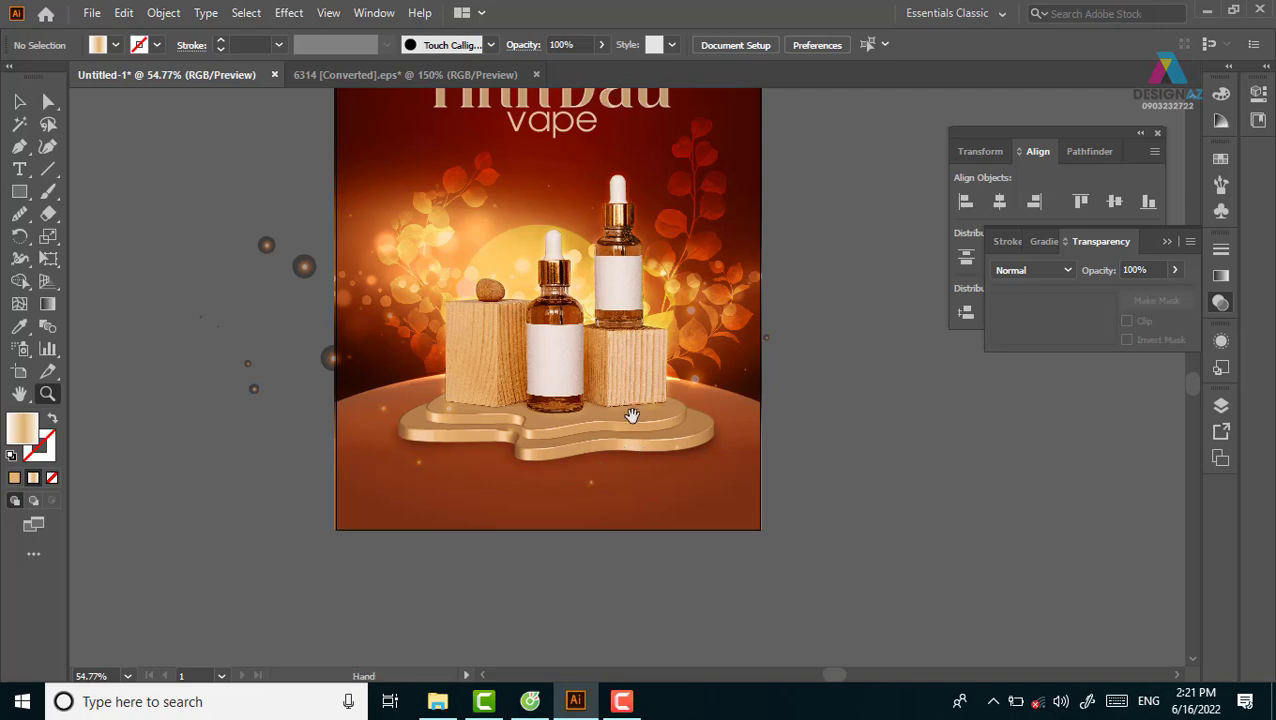
{"action": "scroll", "coordinate": [645, 470], "scroll_direction": "up", "scroll_amount": 6}
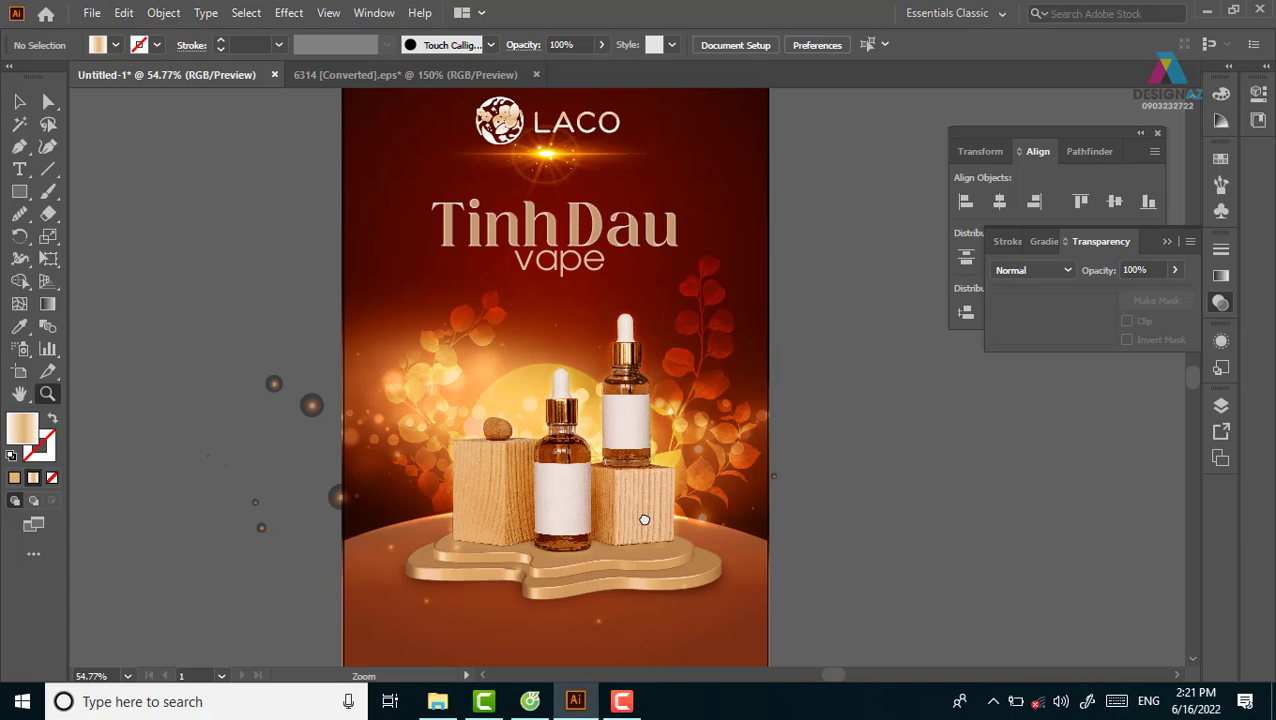
{"action": "left_click_drag", "start_coordinate": [560, 470], "coordinate": [454, 510]}
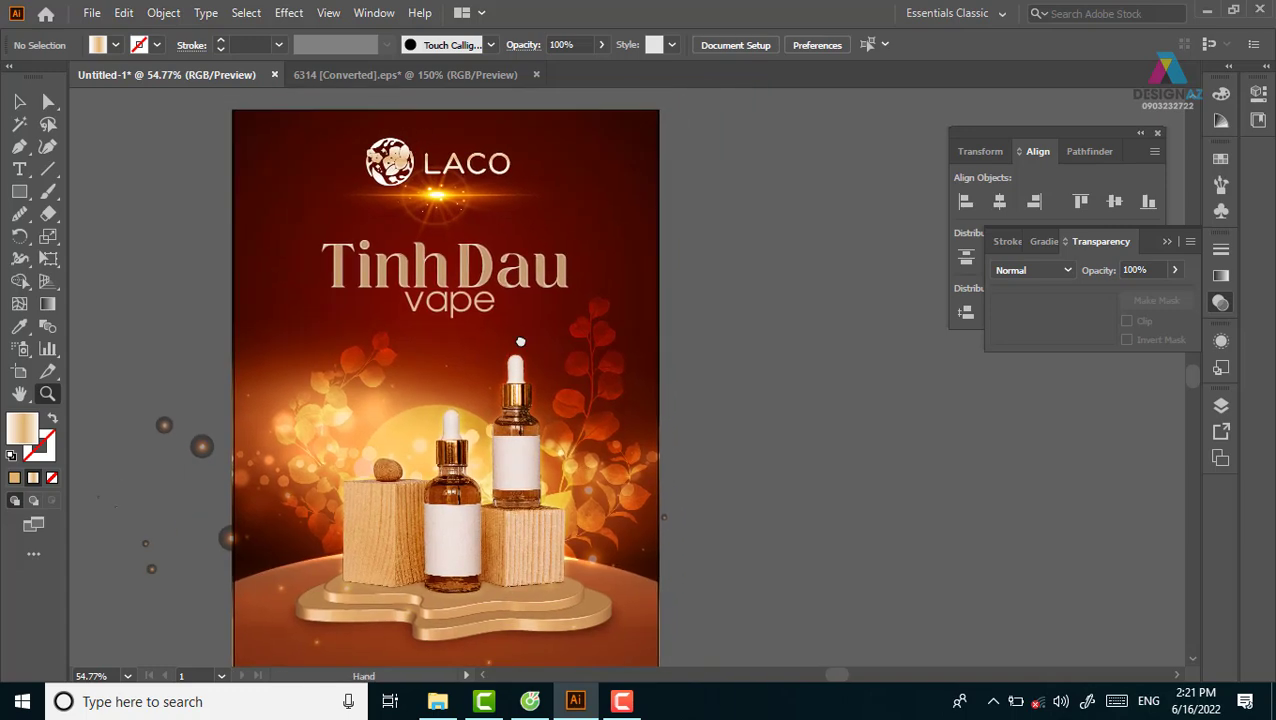
Step: In the Symbols panel, browse from the 3D Symbols library forward to Dot Pattern Vector Pack
{"action": "left_click", "coordinate": [19, 101]}
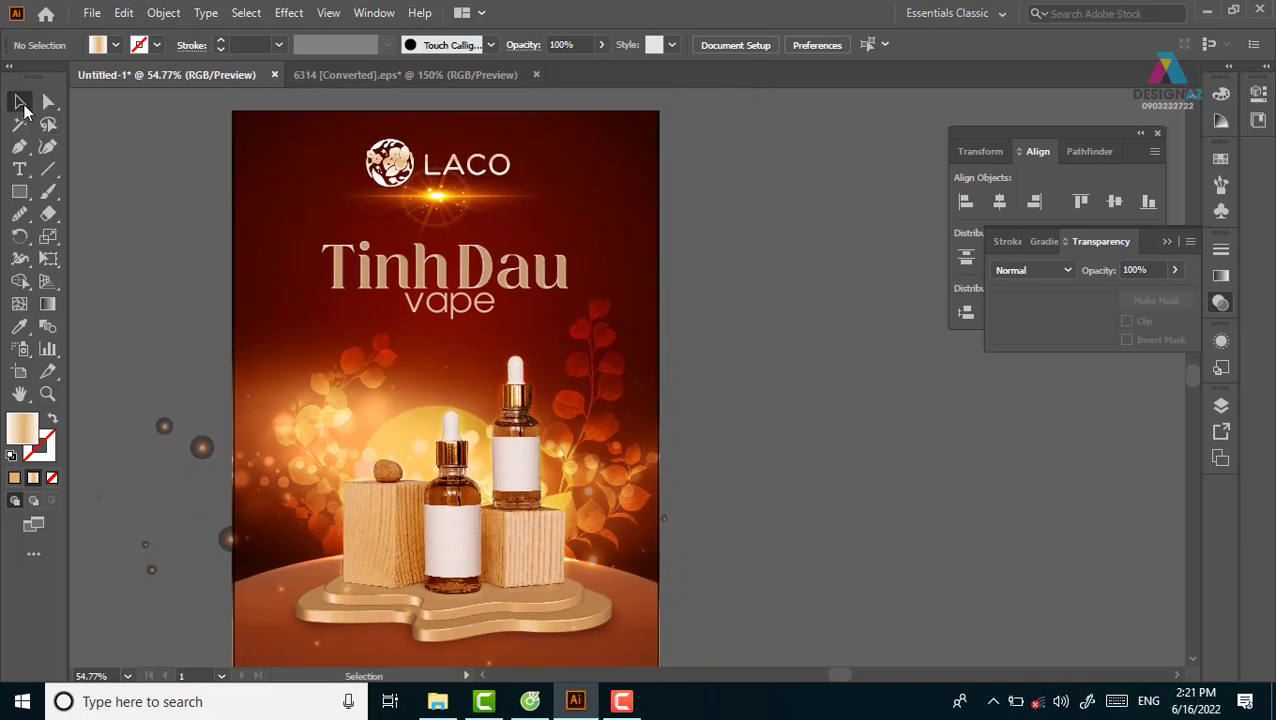
{"action": "left_click", "coordinate": [1221, 210]}
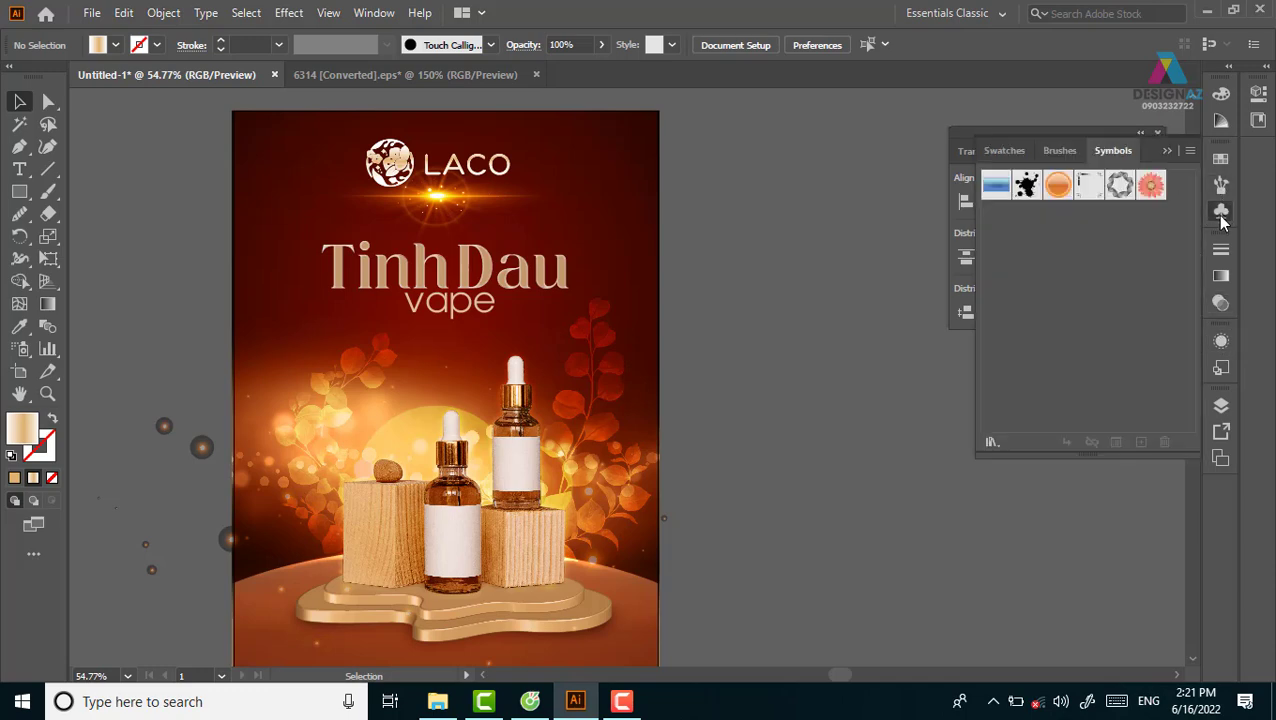
{"action": "left_click", "coordinate": [1220, 187]}
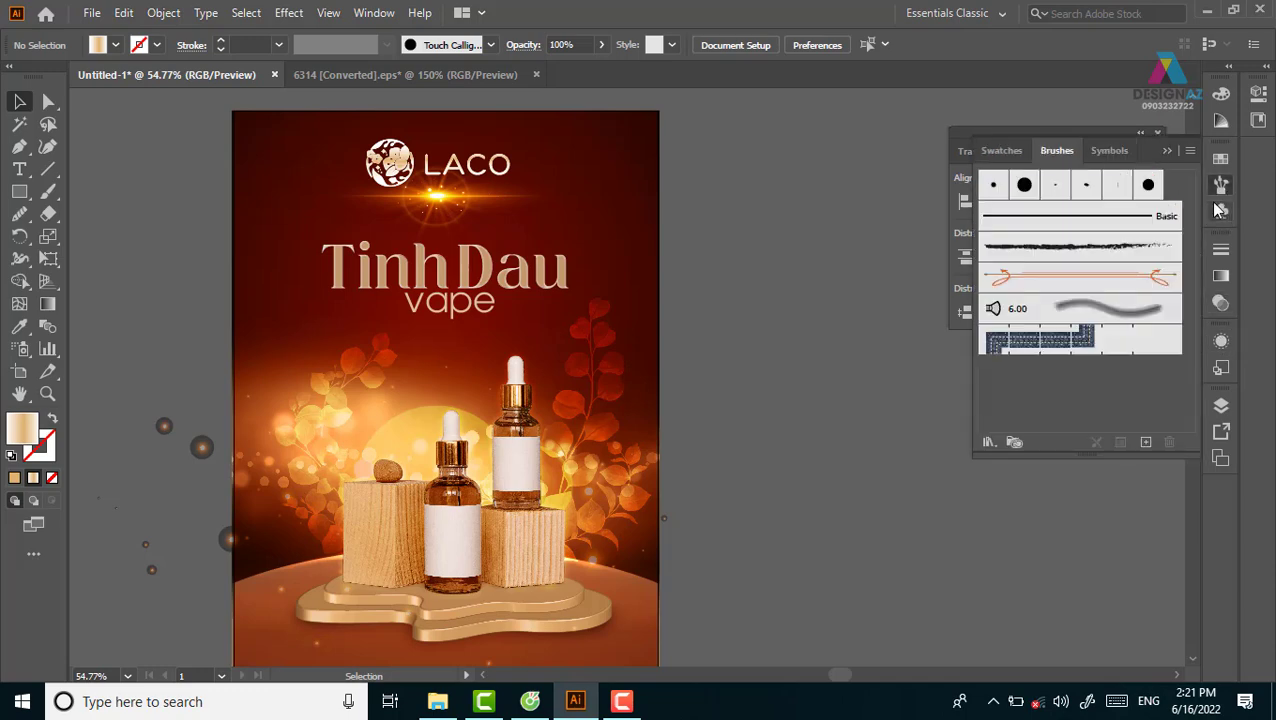
{"action": "left_click", "coordinate": [1116, 154]}
{"action": "left_click", "coordinate": [990, 443]}
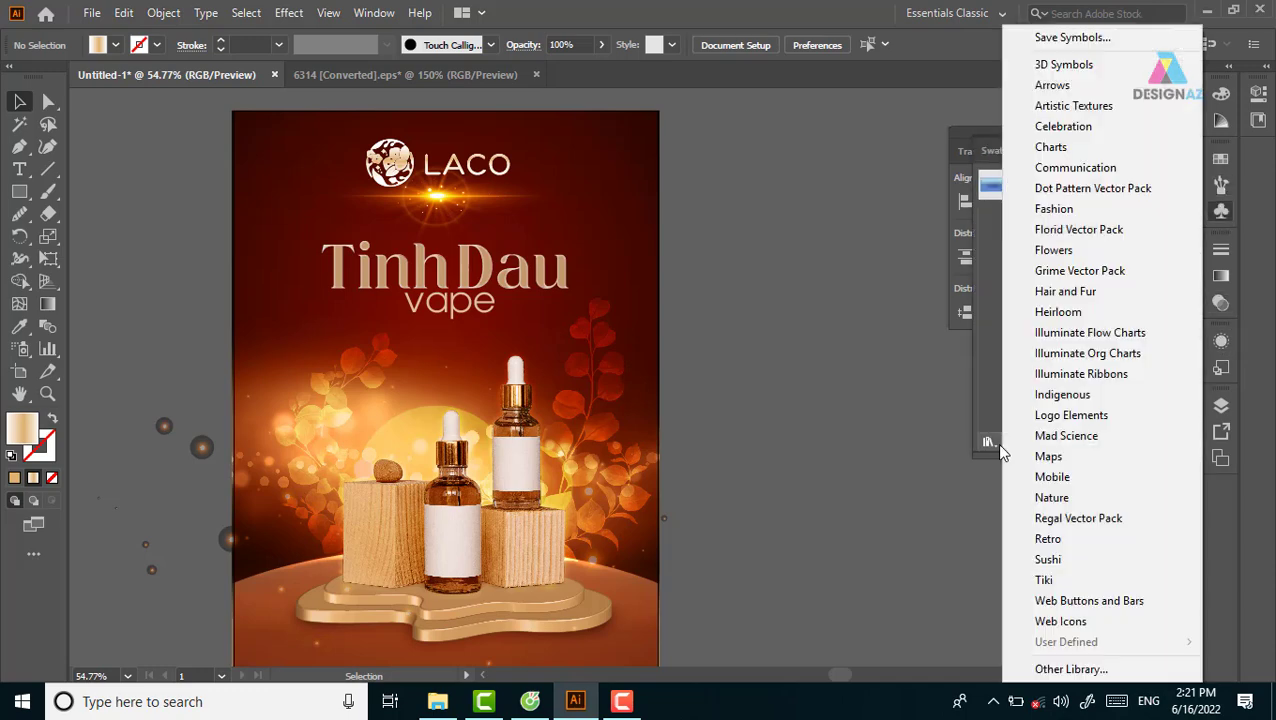
{"action": "left_click", "coordinate": [1063, 60]}
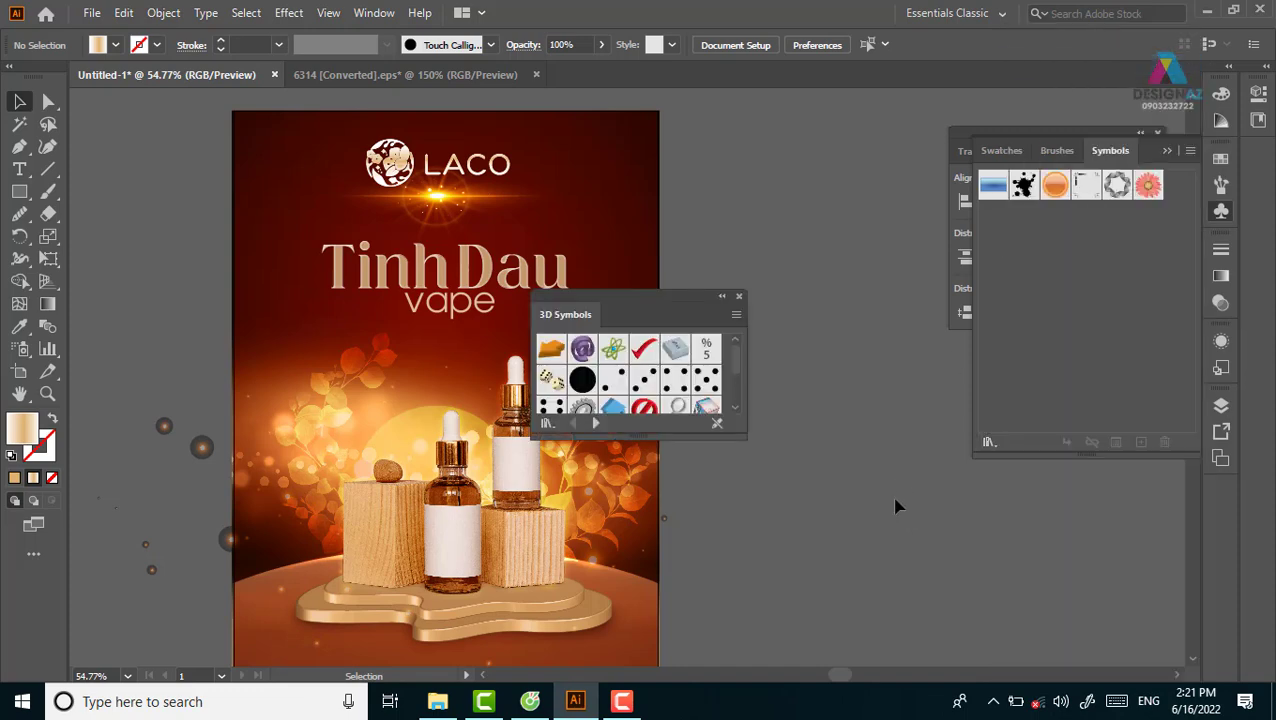
{"action": "left_click", "coordinate": [598, 423]}
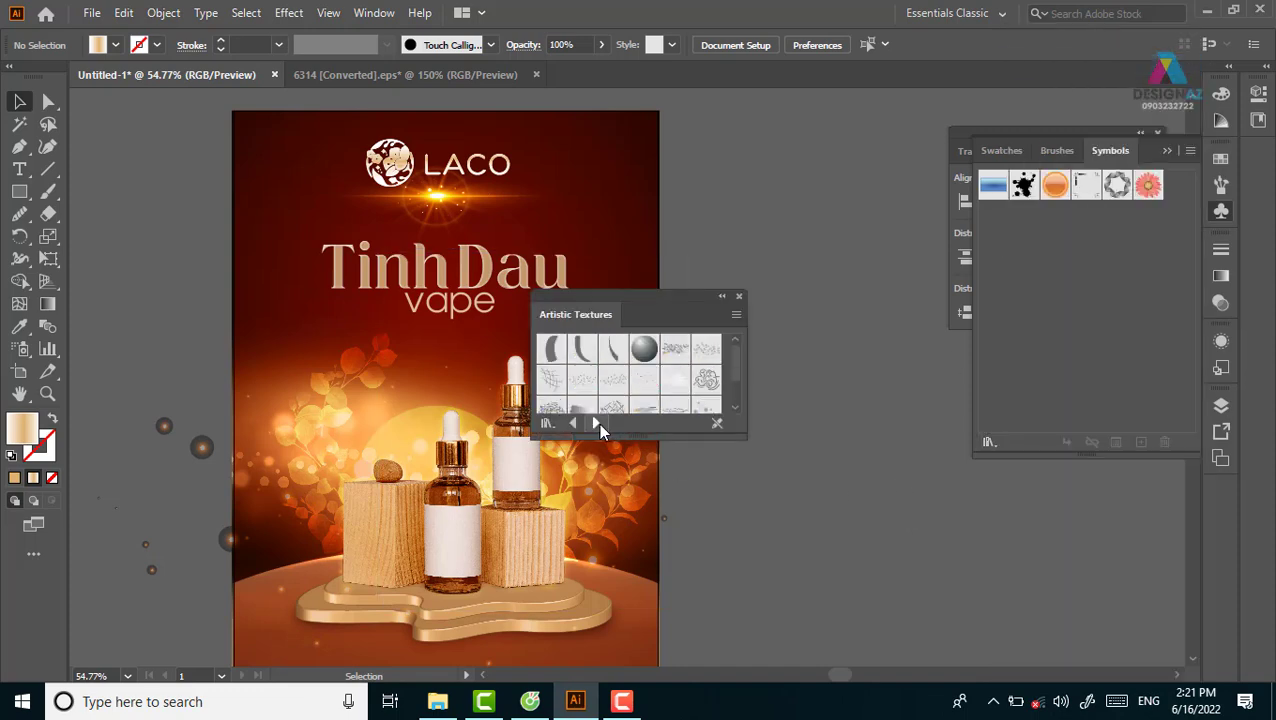
{"action": "left_click", "coordinate": [598, 423]}
{"action": "left_click", "coordinate": [598, 423]}
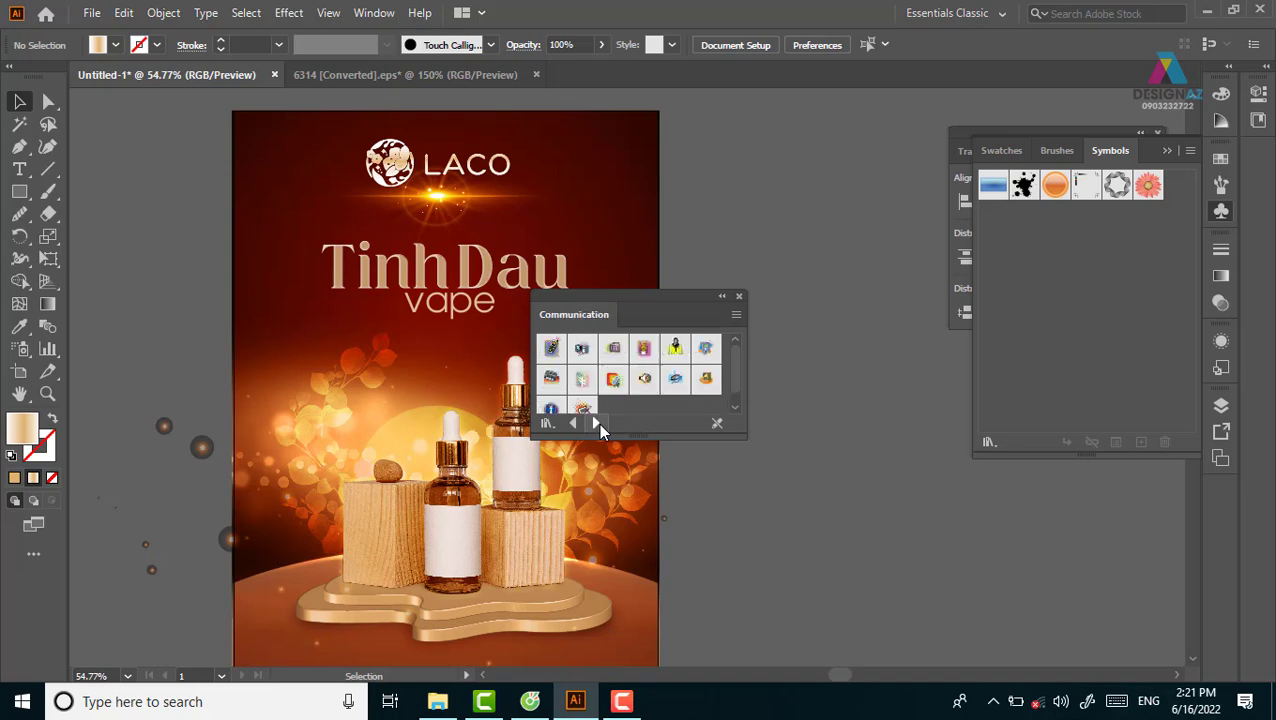
{"action": "left_click", "coordinate": [598, 423]}
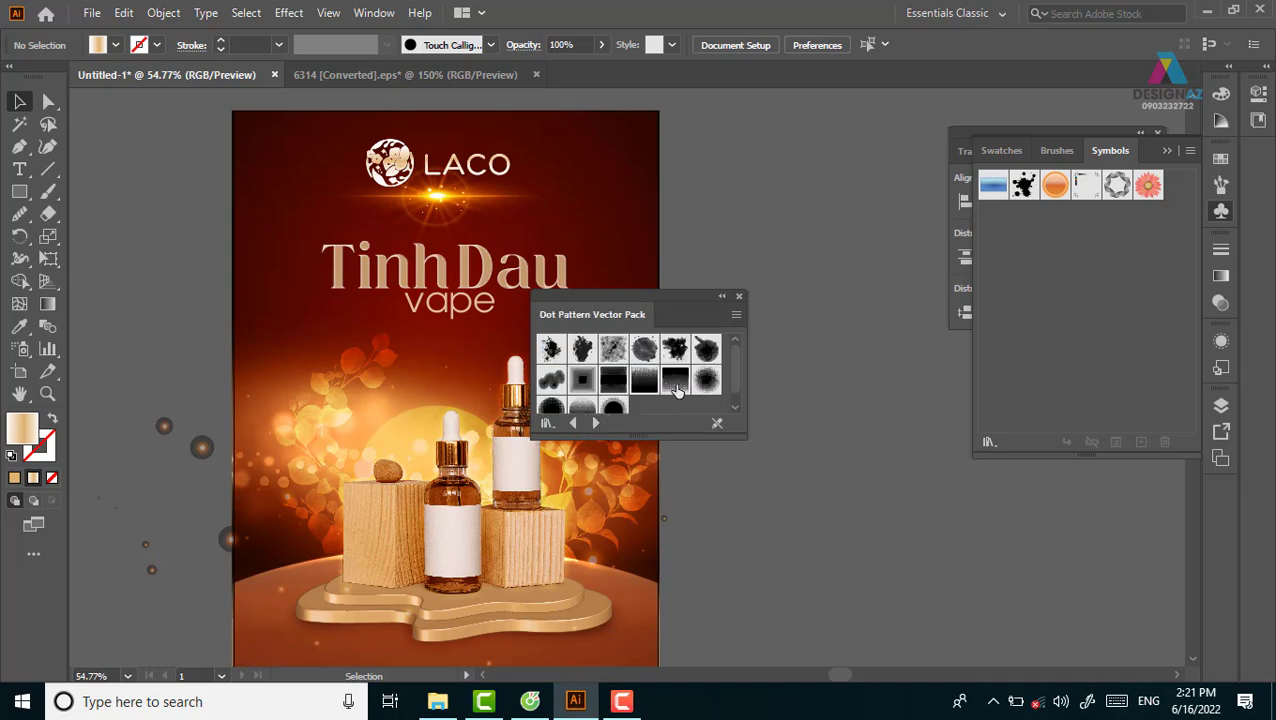
Step: Place a halftone dot-pattern symbol over the poster top and blend it in Overlay mode
{"action": "left_click_drag", "start_coordinate": [830, 277], "coordinate": [826, 300]}
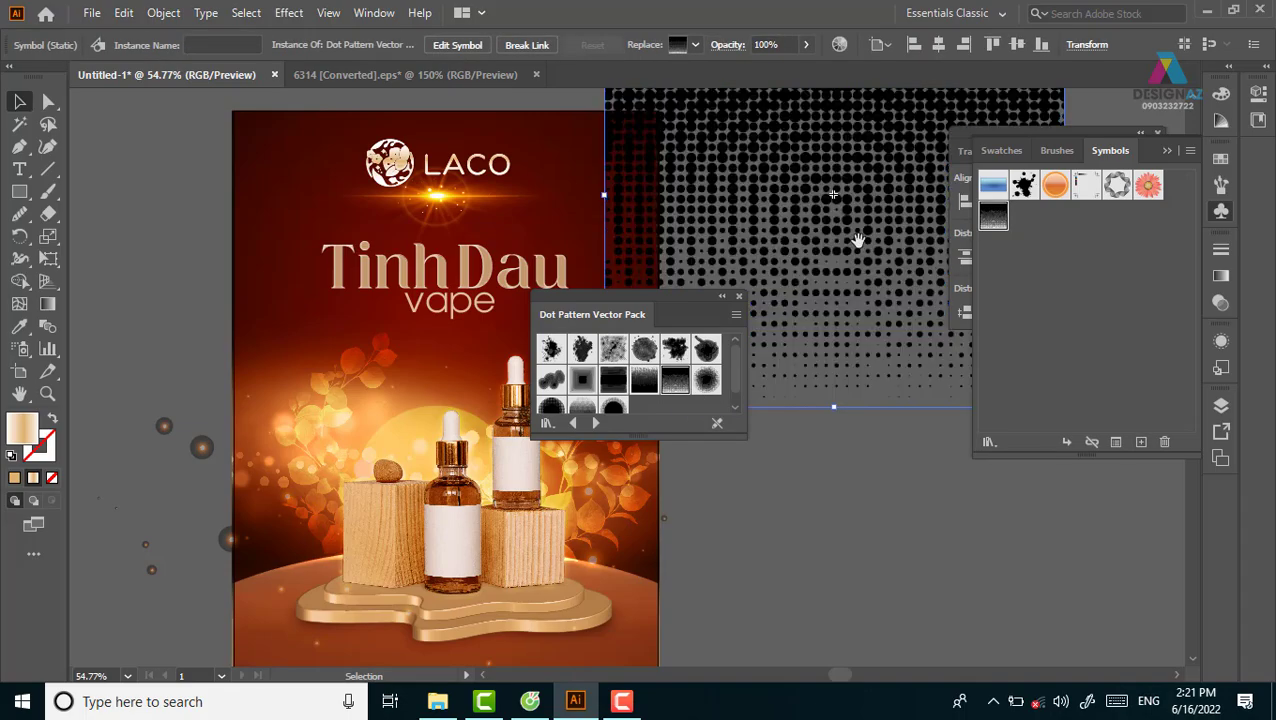
{"action": "mouse_move", "coordinate": [828, 200]}
{"action": "left_mouse_down"}
{"action": "mouse_move", "coordinate": [527, 265]}
{"action": "mouse_move", "coordinate": [428, 257]}
{"action": "mouse_move", "coordinate": [344, 441]}
{"action": "left_mouse_up"}
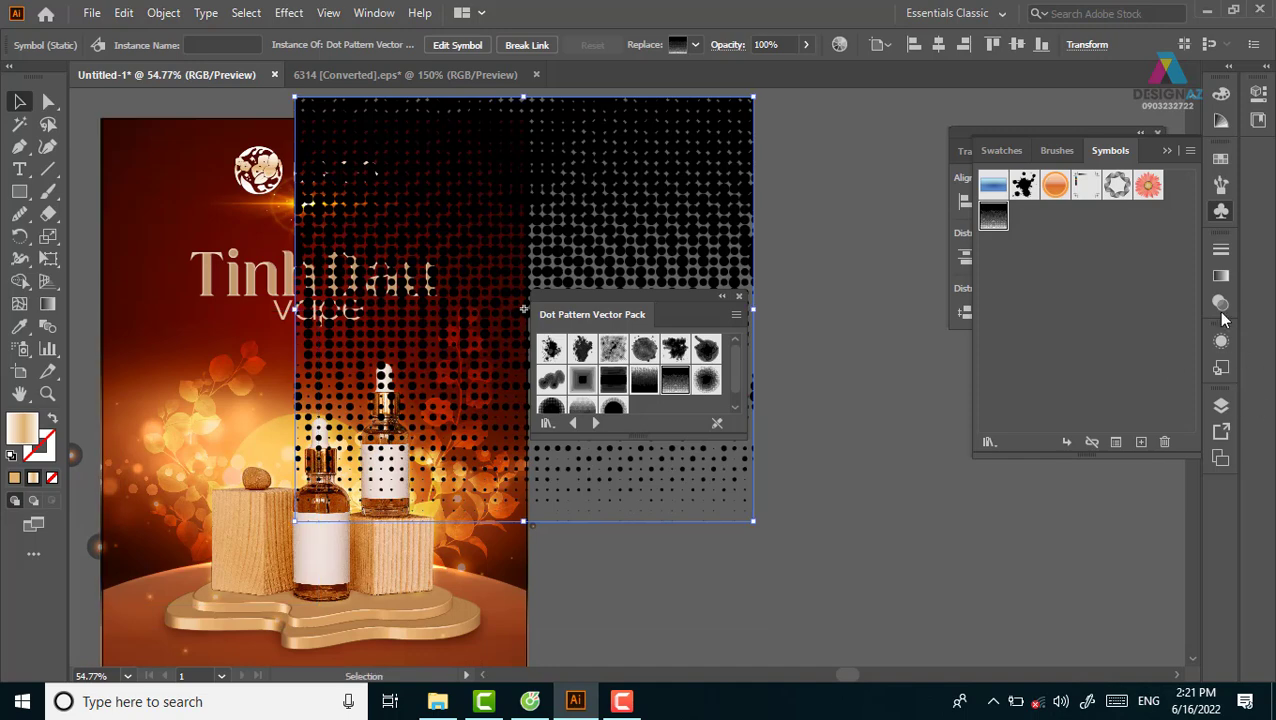
{"action": "left_click", "coordinate": [1221, 305]}
{"action": "left_click", "coordinate": [1048, 270]}
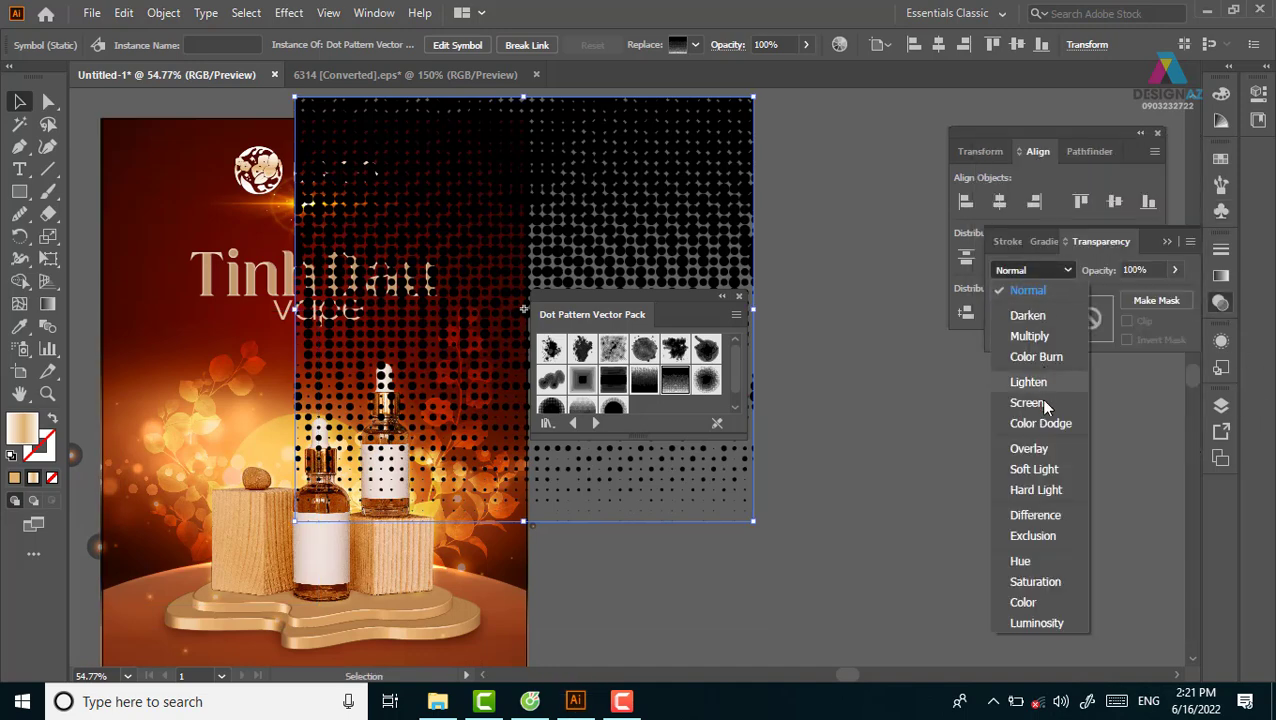
{"action": "left_click", "coordinate": [1015, 447]}
{"action": "left_click", "coordinate": [1048, 268]}
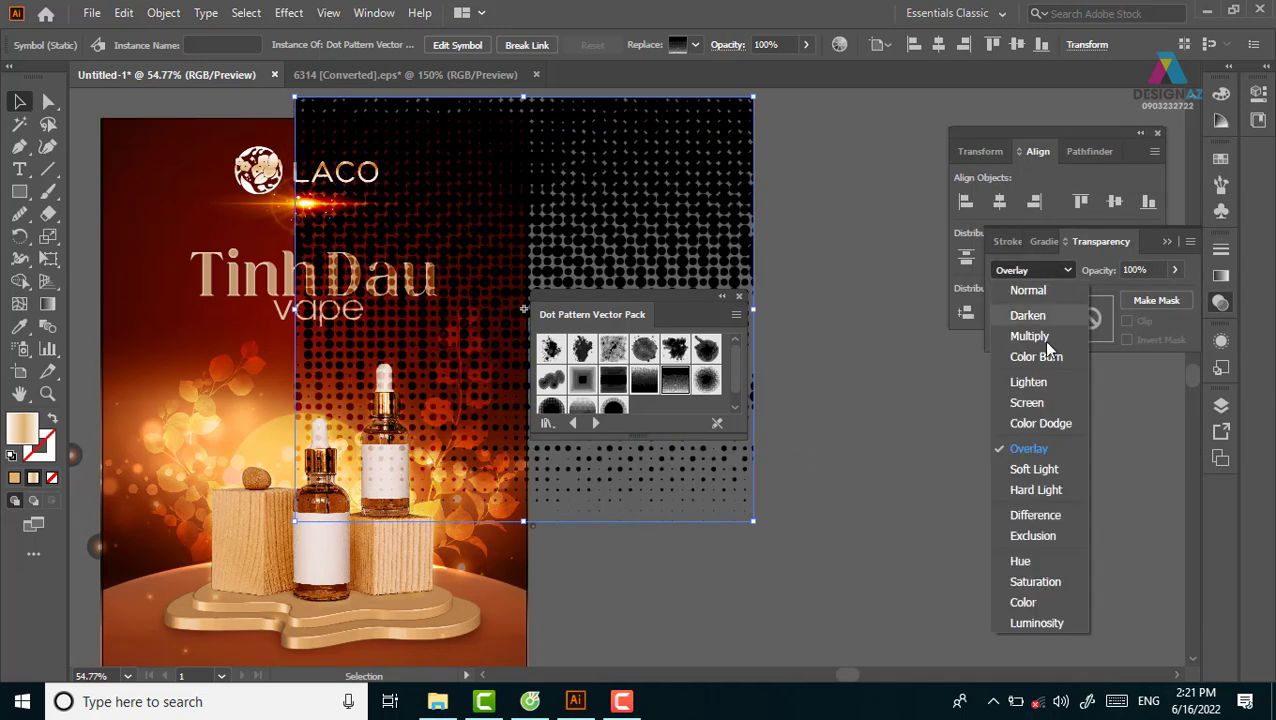
{"action": "left_click", "coordinate": [1020, 398]}
{"action": "key", "text": "Down"}
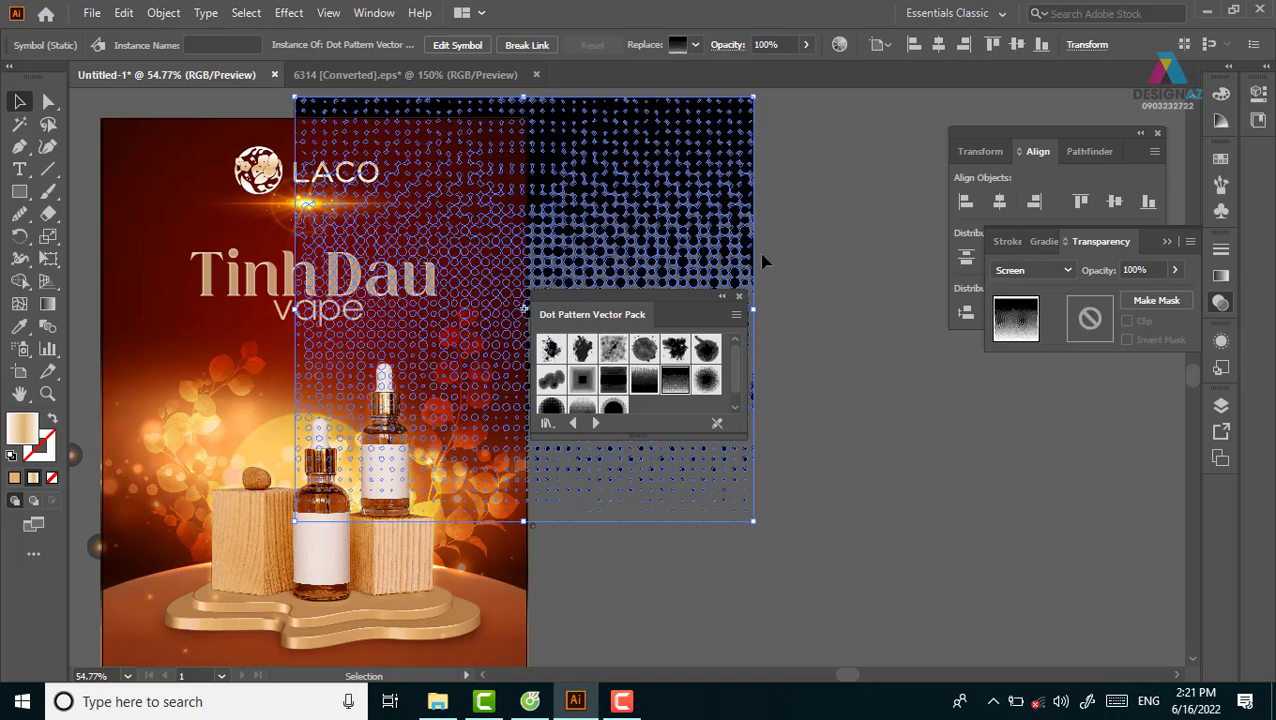
{"action": "key", "text": "Down"}
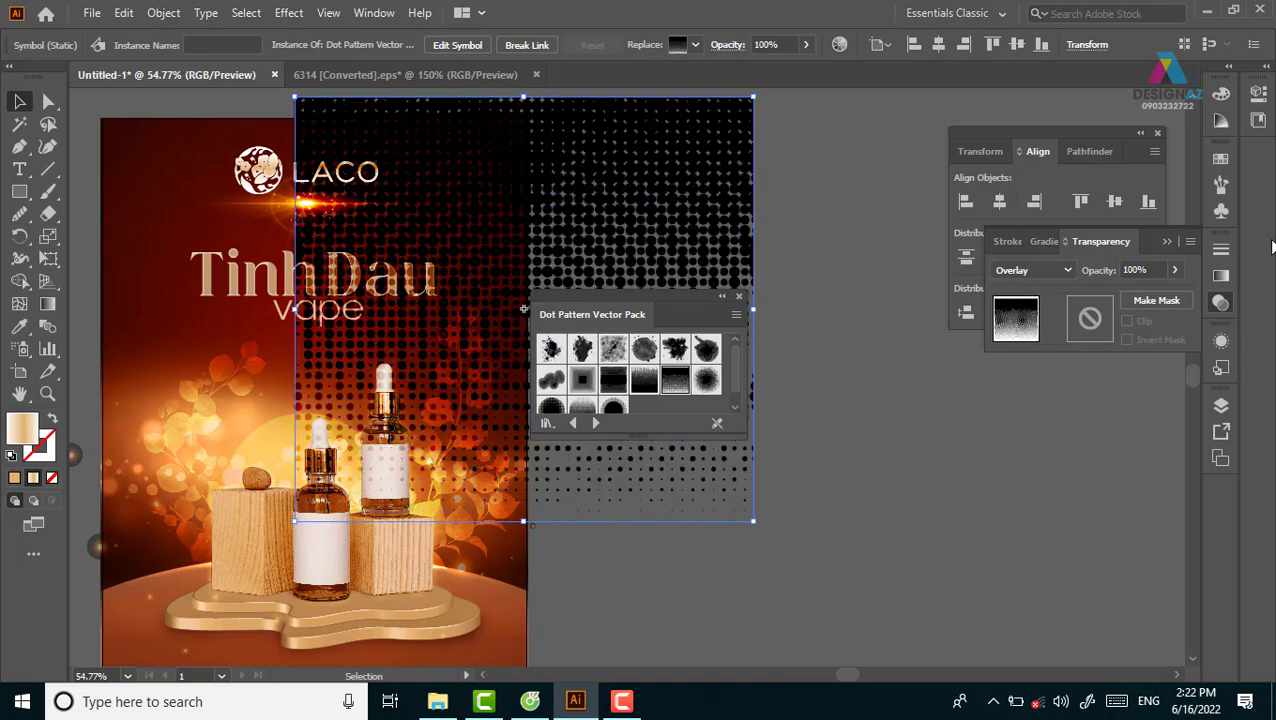
{"action": "left_click", "coordinate": [1221, 158]}
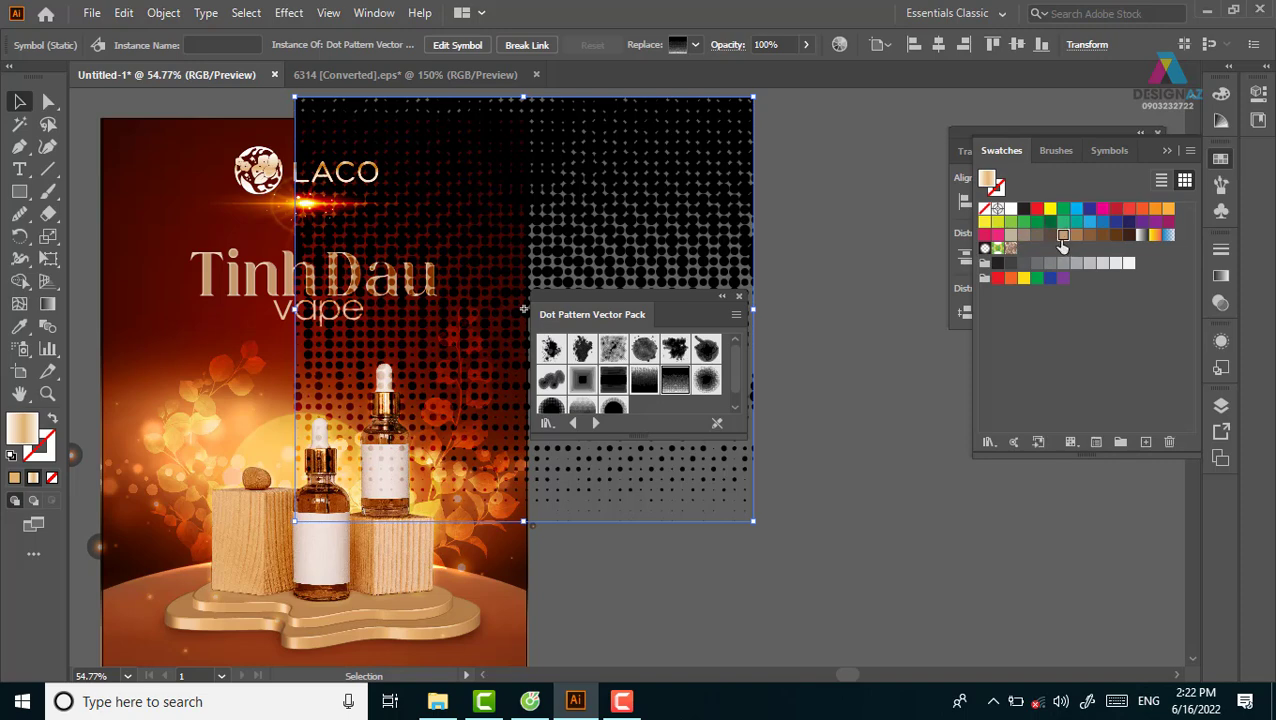
Step: Break the dot pattern's link to its symbol, undoing the trial tan recolour and move
{"action": "left_click", "coordinate": [1060, 236]}
{"action": "right_click", "coordinate": [658, 188]}
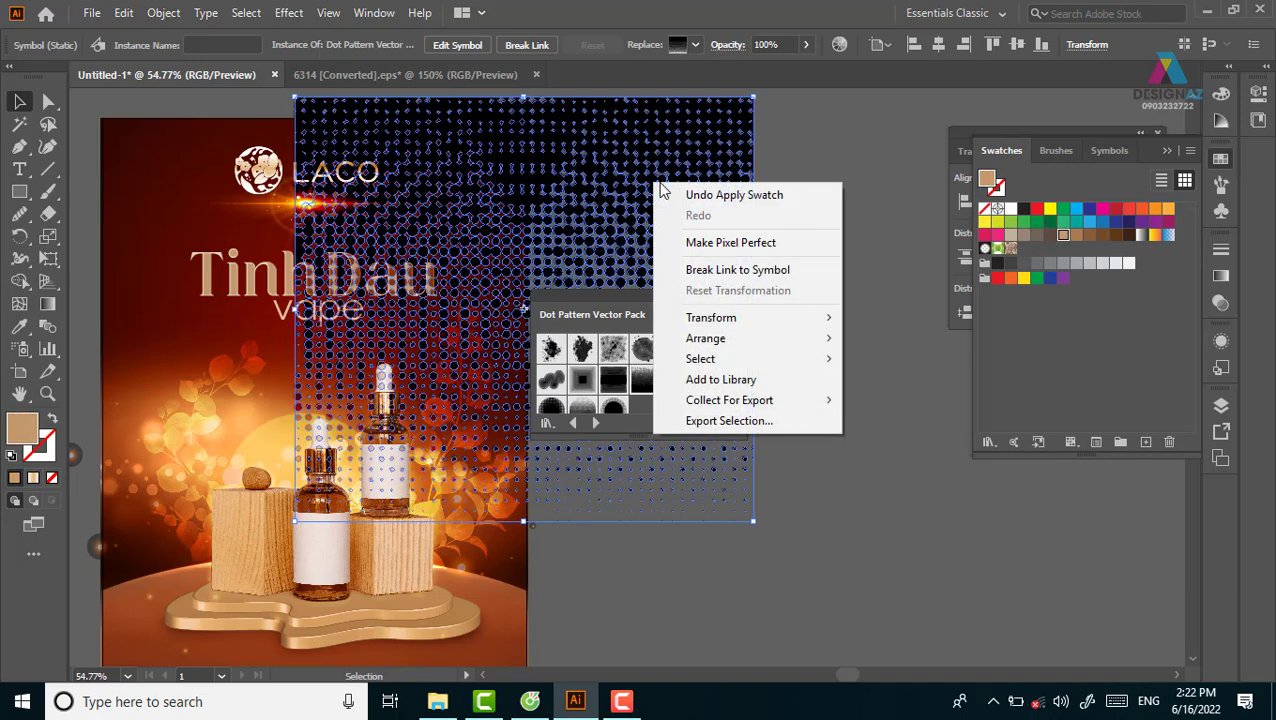
{"action": "left_click", "coordinate": [738, 270]}
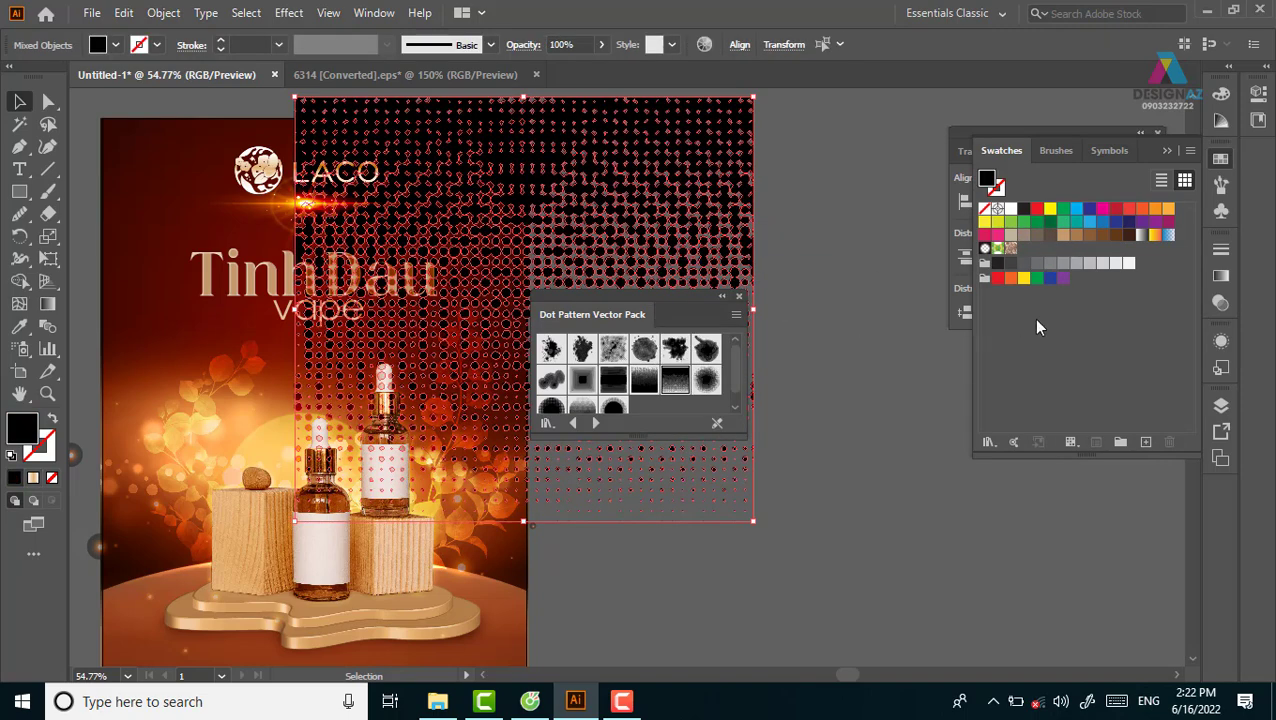
{"action": "left_click", "coordinate": [1061, 236]}
{"action": "left_click", "coordinate": [795, 222]}
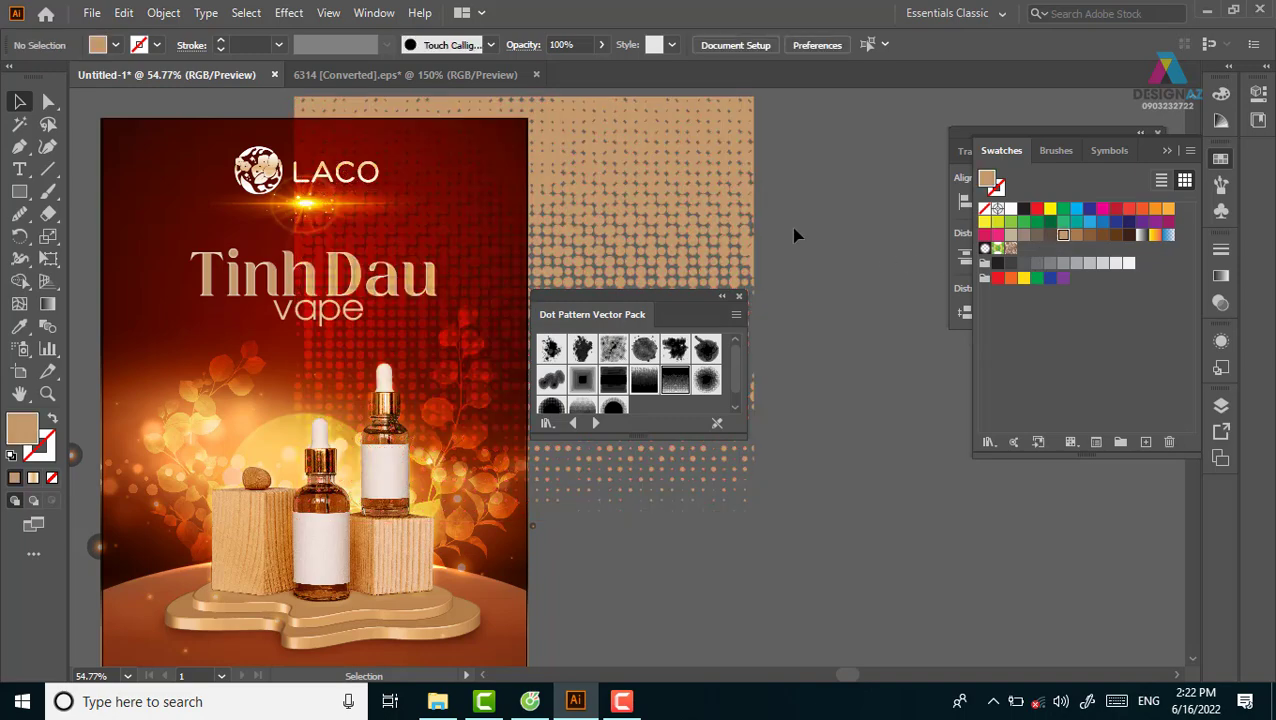
{"action": "mouse_move", "coordinate": [682, 182]}
{"action": "left_mouse_down"}
{"action": "mouse_move", "coordinate": [566, 228]}
{"action": "mouse_move", "coordinate": [765, 250]}
{"action": "mouse_move", "coordinate": [570, 256]}
{"action": "left_mouse_up"}
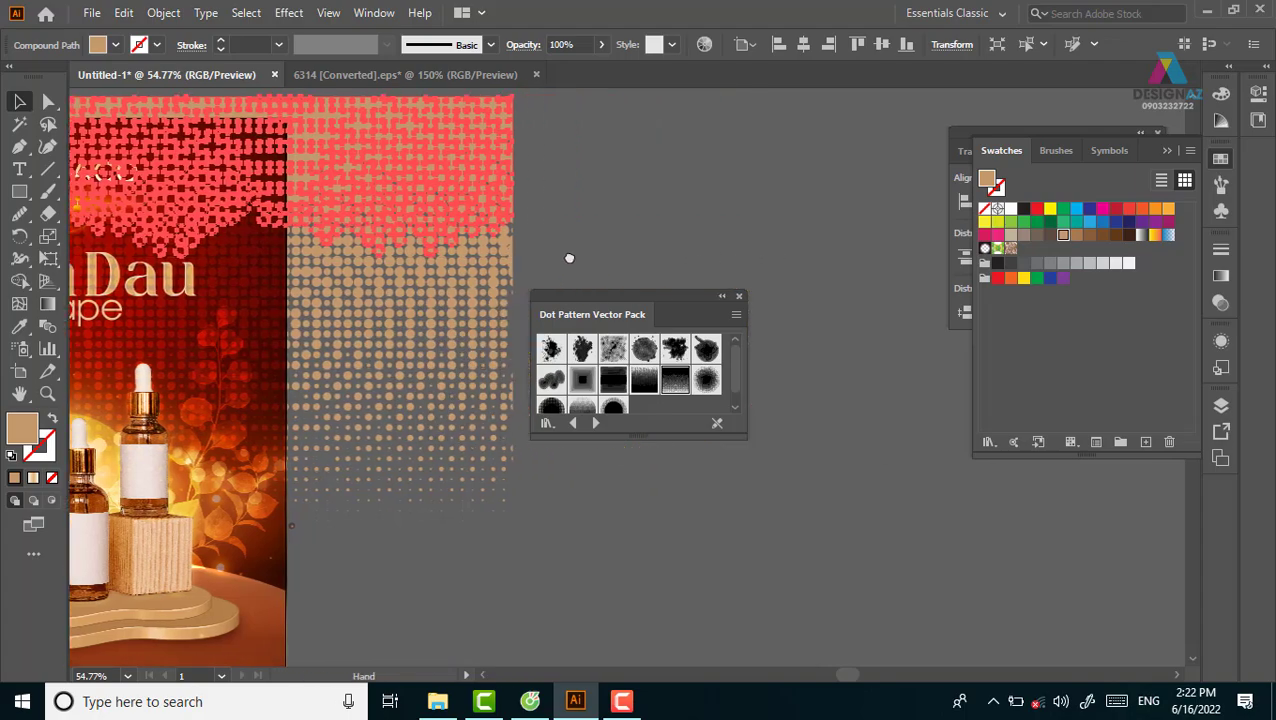
{"action": "key", "text": "ctrl+z"}
{"action": "key", "text": "ctrl+z"}
{"action": "key", "text": "ctrl+z"}
{"action": "key", "text": "ctrl+z"}
{"action": "key", "text": "ctrl+z"}
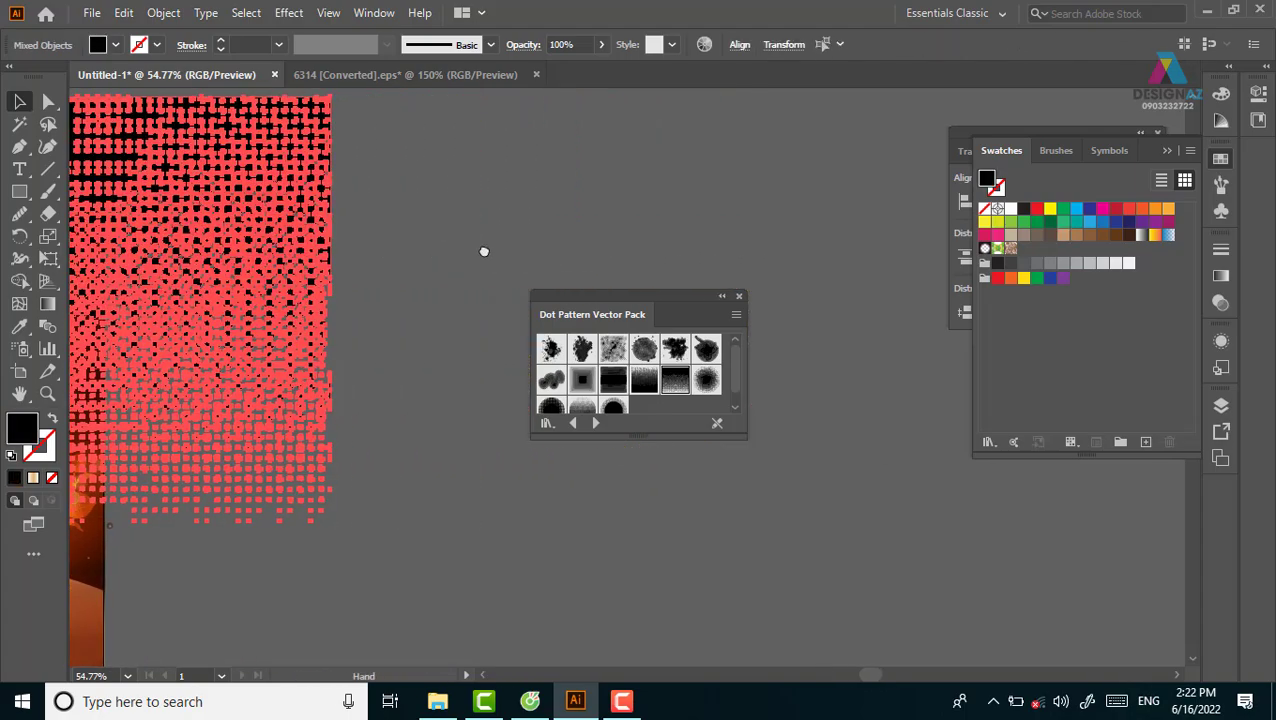
{"action": "key", "text": "ctrl+z"}
Step: Move the black dot pattern to the empty canvas beside the poster and select all dots
{"action": "left_click_drag", "start_coordinate": [398, 220], "coordinate": [855, 296]}
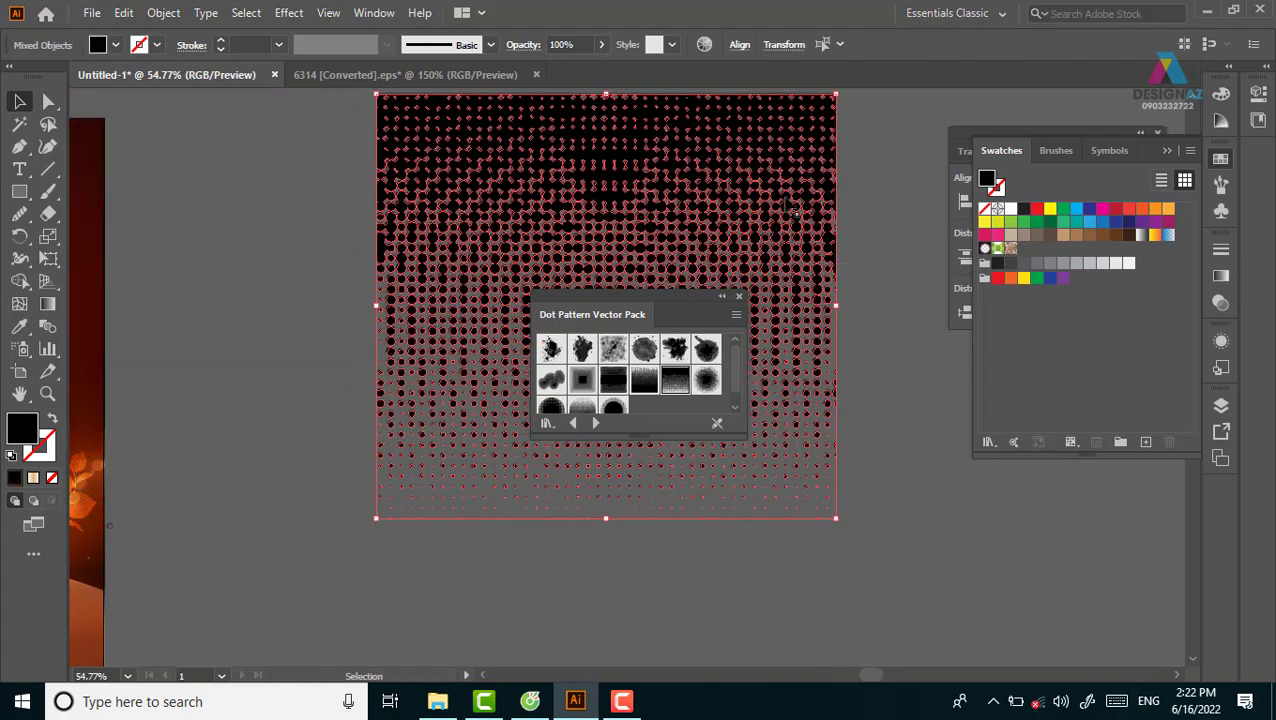
{"action": "right_click", "coordinate": [786, 203]}
{"action": "left_click", "coordinate": [868, 148]}
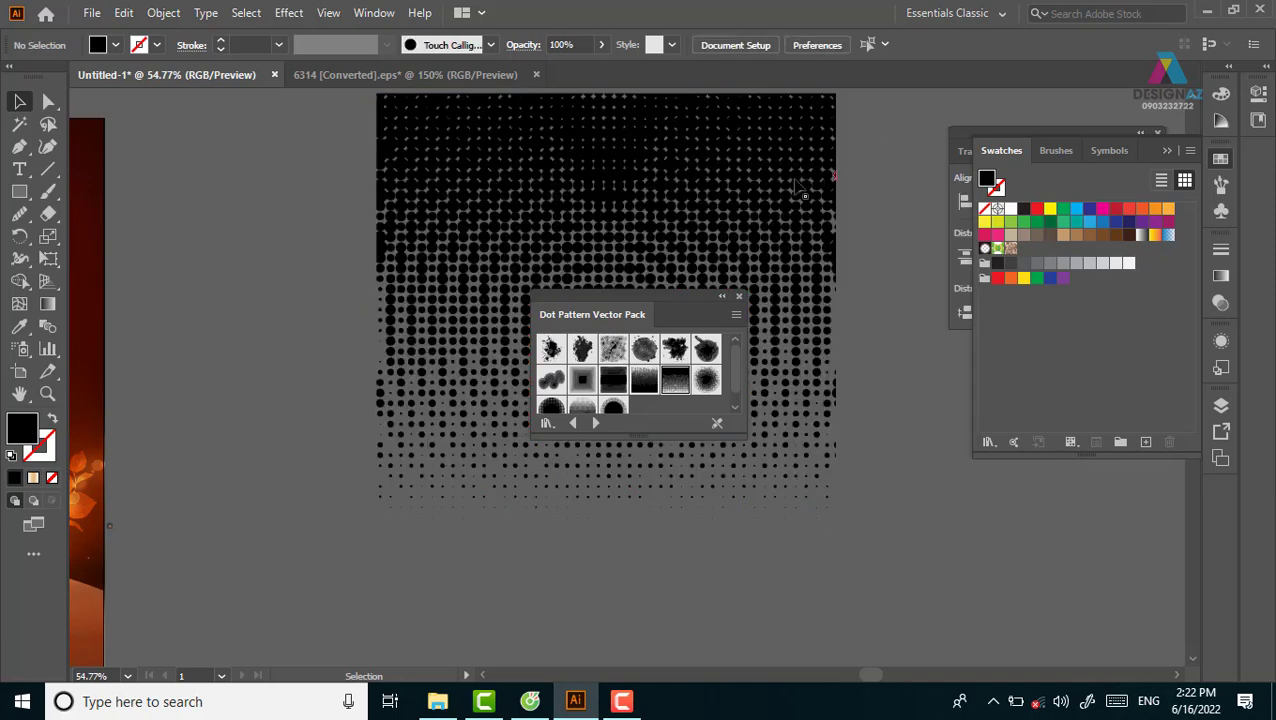
{"action": "left_click_drag", "start_coordinate": [868, 148], "coordinate": [712, 256]}
{"action": "left_click", "coordinate": [262, 157]}
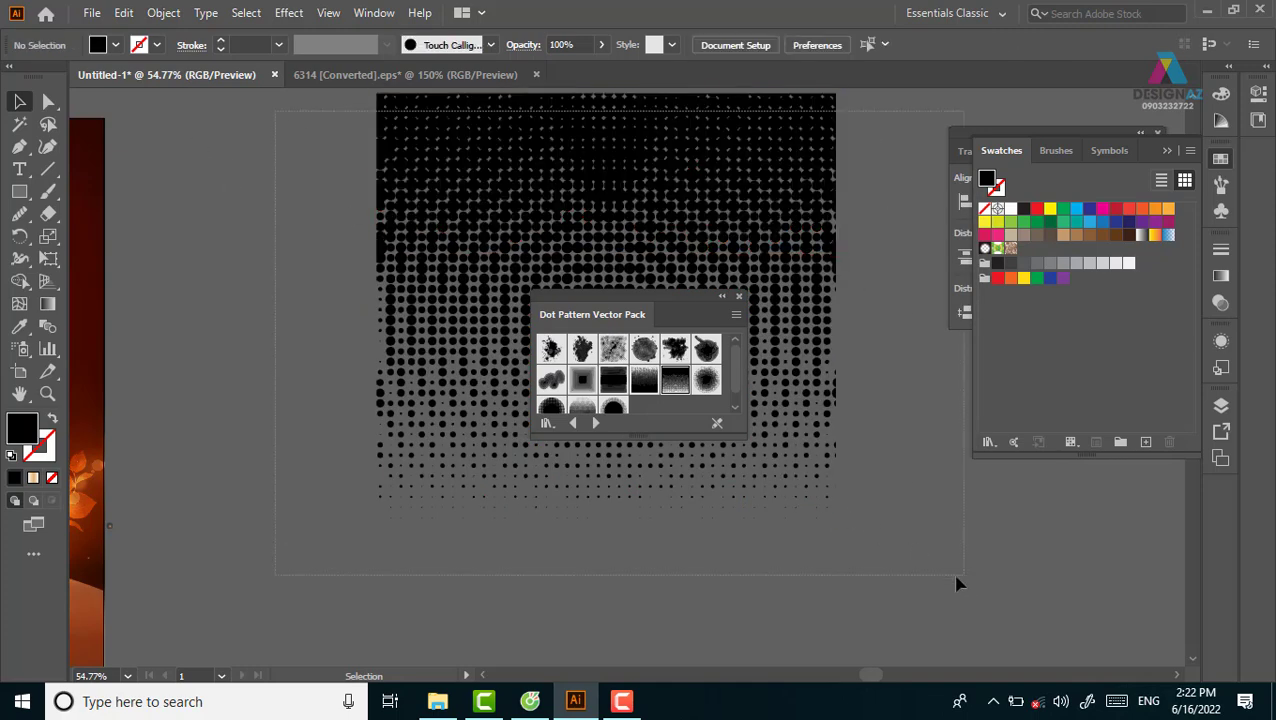
{"action": "key", "text": "ctrl+a"}
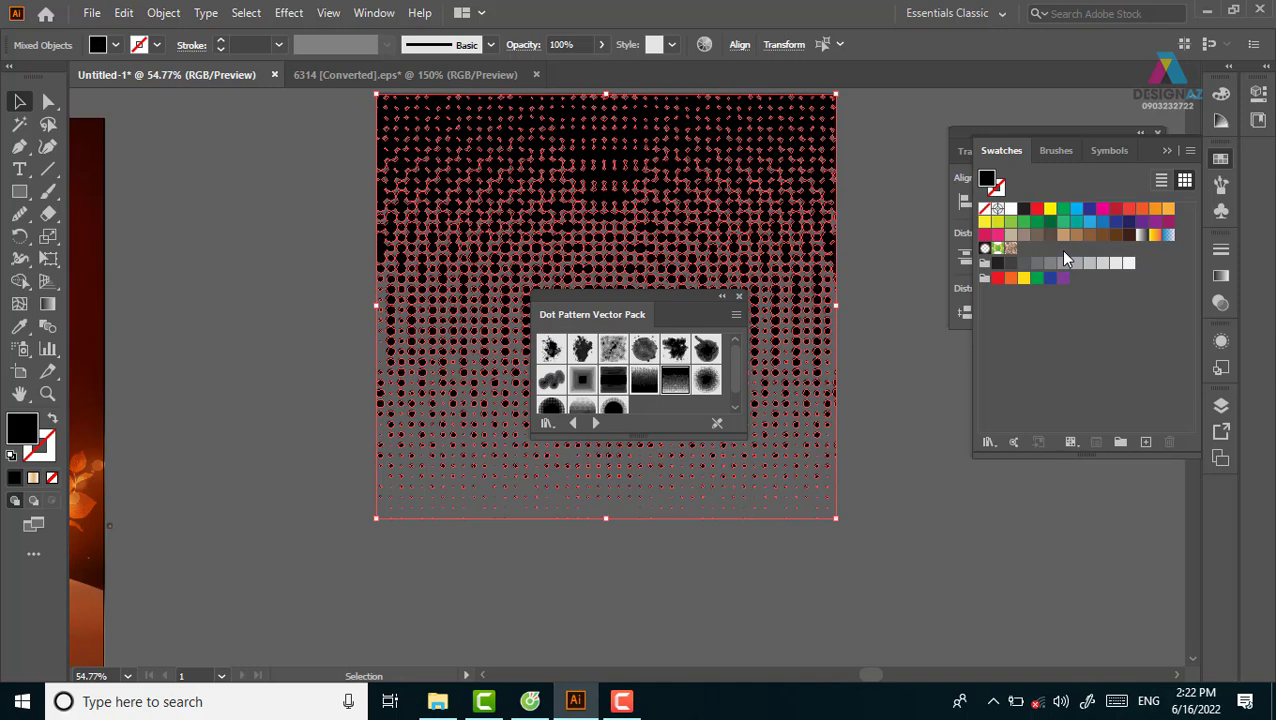
Step: Fill the dots tan and set their blend mode to Overlay after trying Screen
{"action": "left_click", "coordinate": [1062, 235]}
{"action": "scroll", "coordinate": [427, 266], "scroll_direction": "left", "scroll_amount": 4}
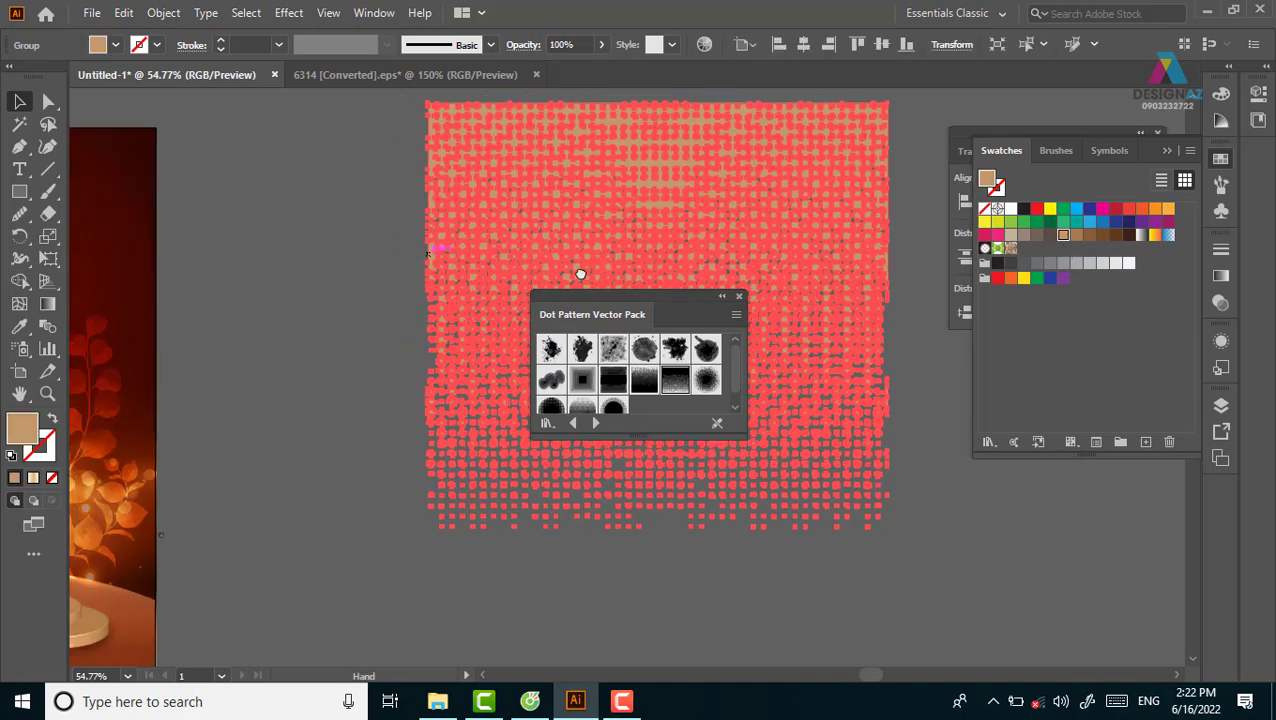
{"action": "left_click", "coordinate": [1219, 304]}
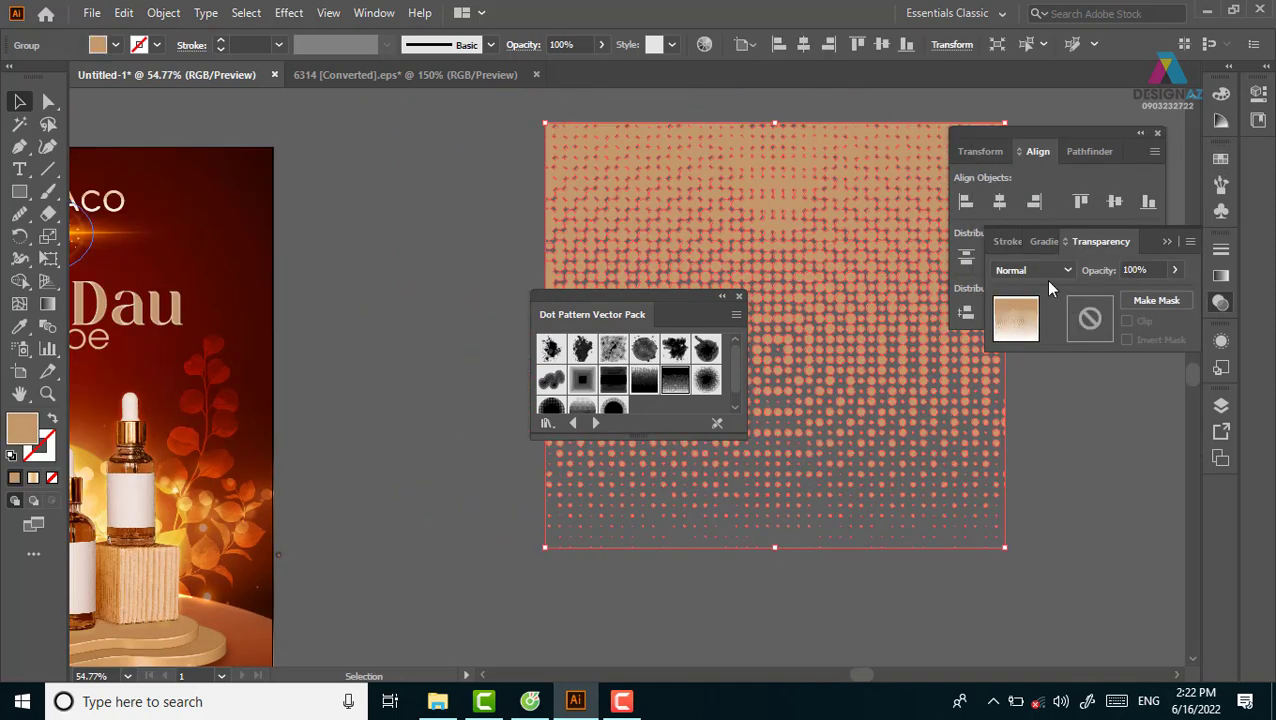
{"action": "left_click", "coordinate": [1049, 275]}
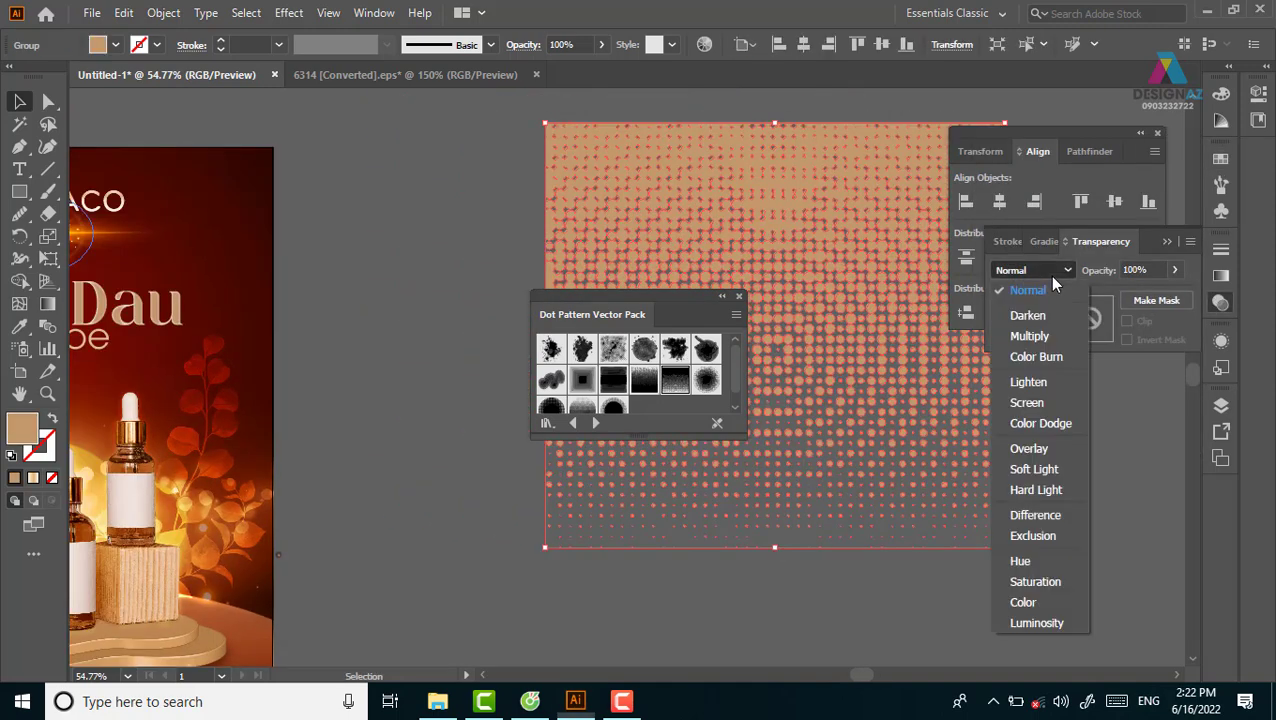
{"action": "left_click", "coordinate": [1047, 401]}
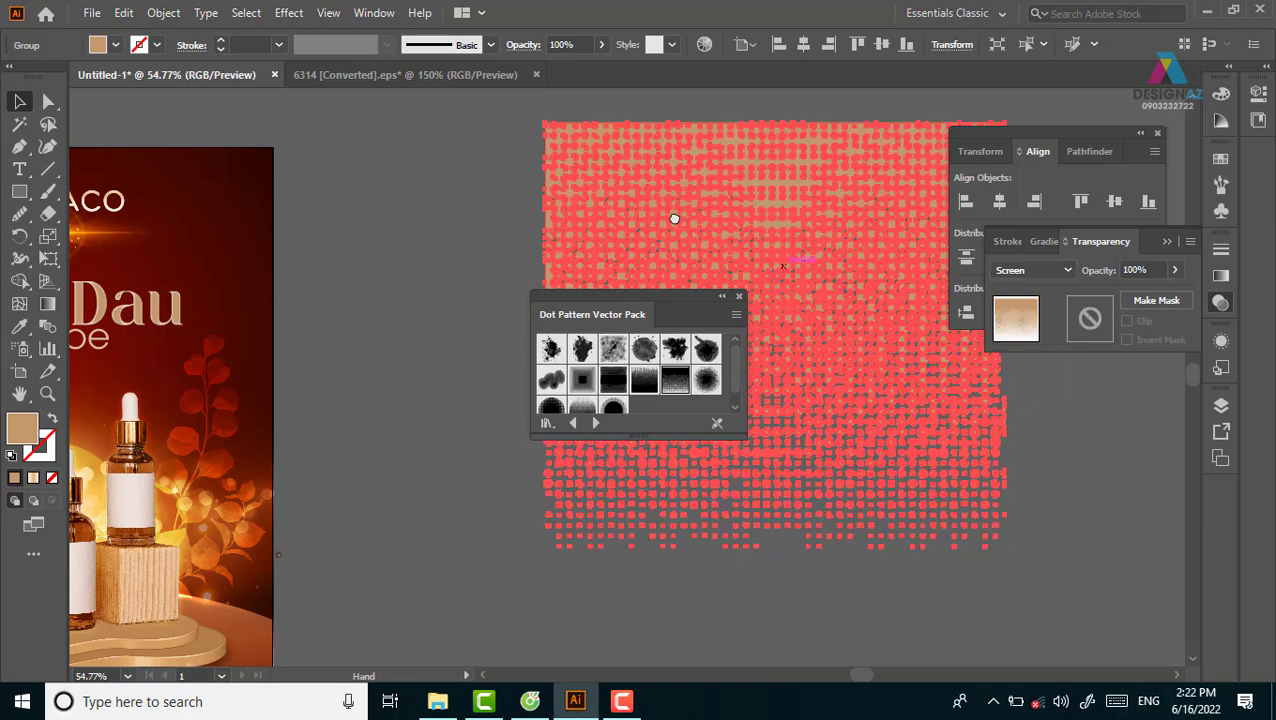
{"action": "scroll", "coordinate": [1074, 287], "scroll_direction": "left", "scroll_amount": 1}
{"action": "left_click", "coordinate": [1033, 270]}
Step: Drag the tan dot pattern group over the top of the poster
{"action": "left_click", "coordinate": [1040, 447]}
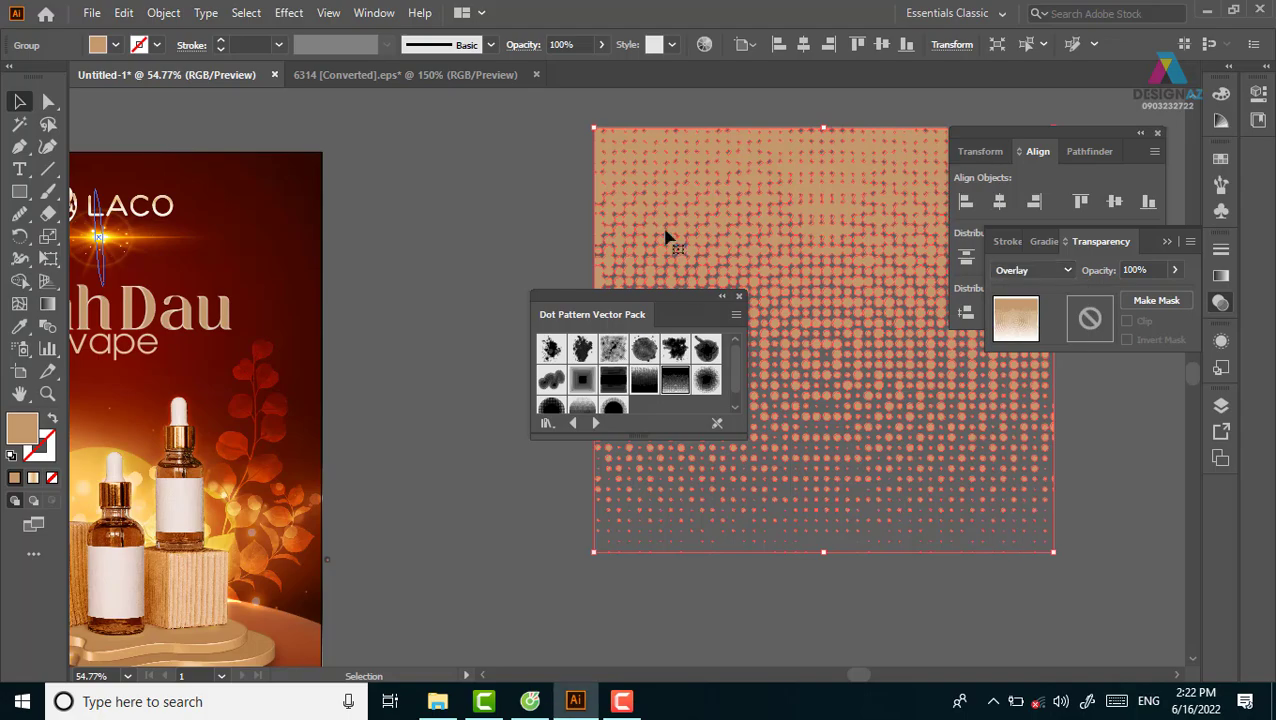
{"action": "mouse_move", "coordinate": [669, 236]}
{"action": "left_mouse_down"}
{"action": "mouse_move", "coordinate": [218, 200]}
{"action": "mouse_move", "coordinate": [30, 200]}
{"action": "left_mouse_up"}
{"action": "scroll", "coordinate": [840, 226], "scroll_direction": "left", "scroll_amount": 5}
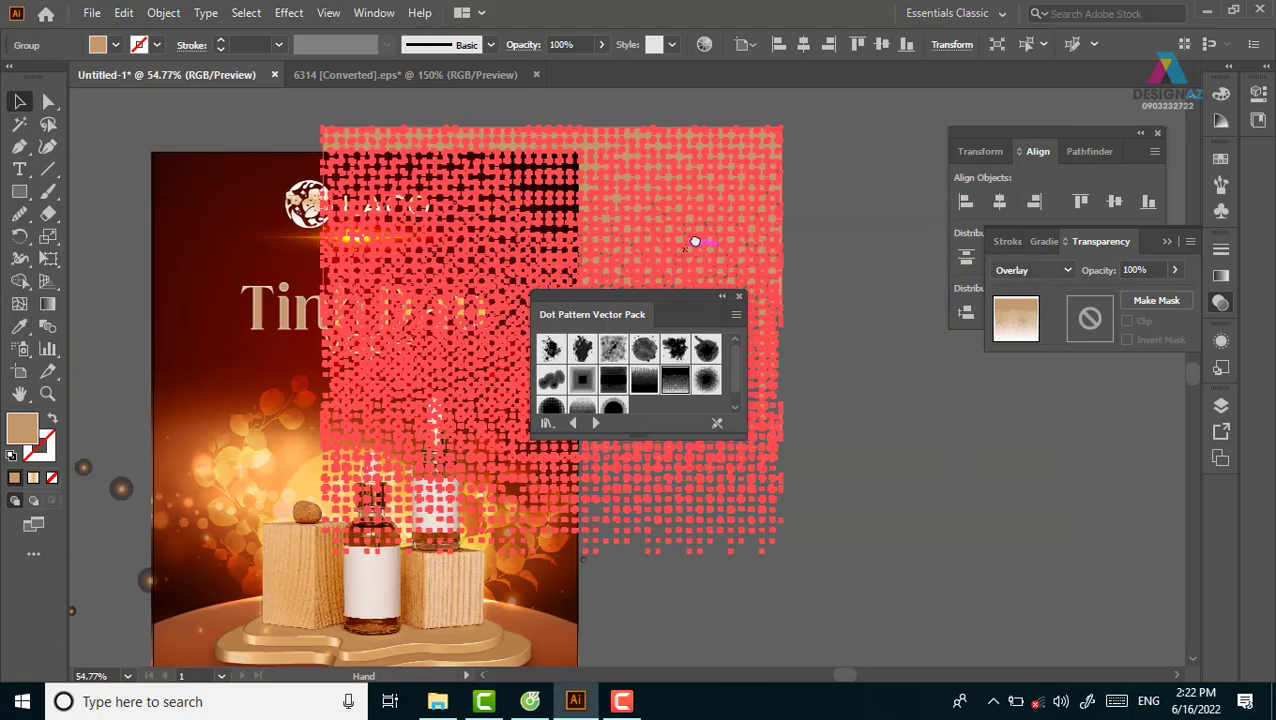
{"action": "left_click", "coordinate": [840, 226]}
{"action": "mouse_move", "coordinate": [712, 225]}
{"action": "left_mouse_down"}
{"action": "mouse_move", "coordinate": [557, 256]}
{"action": "mouse_move", "coordinate": [545, 247]}
{"action": "left_mouse_up"}
Step: Drop the dot pattern on the poster and shrink it to fit the top area
{"action": "left_click_drag", "start_coordinate": [597, 470], "coordinate": [598, 472]}
{"action": "left_click_drag", "start_coordinate": [613, 579], "coordinate": [589, 547]}
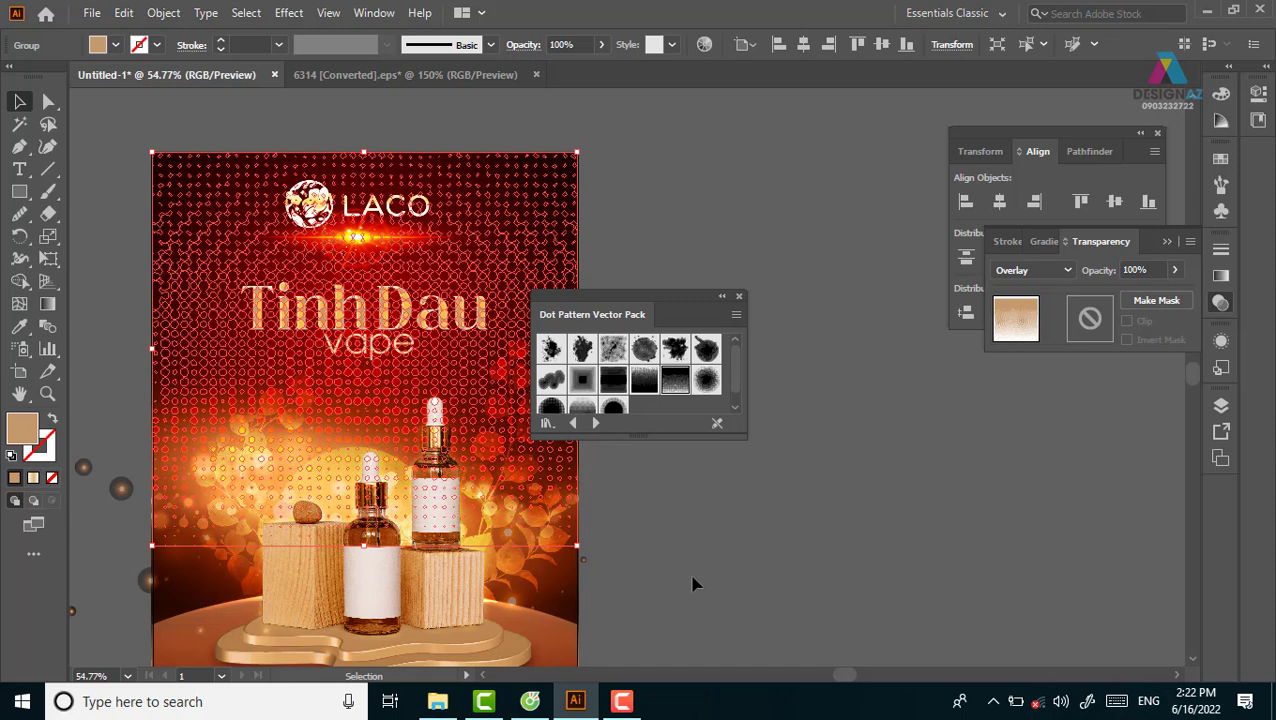
{"action": "left_click", "coordinate": [692, 584]}
{"action": "left_click_drag", "start_coordinate": [718, 590], "coordinate": [686, 495]}
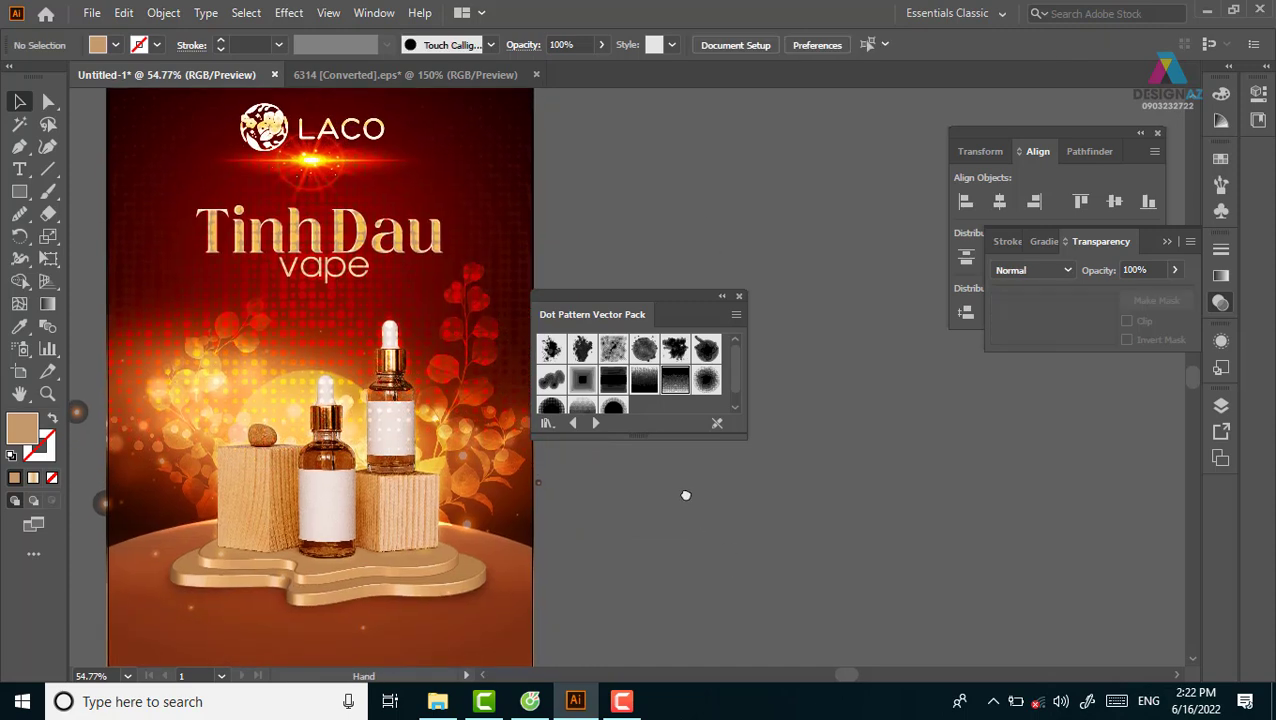
Step: Tint the dot pattern's fill light peach (#FFF0E1)
{"action": "left_click", "coordinate": [370, 320]}
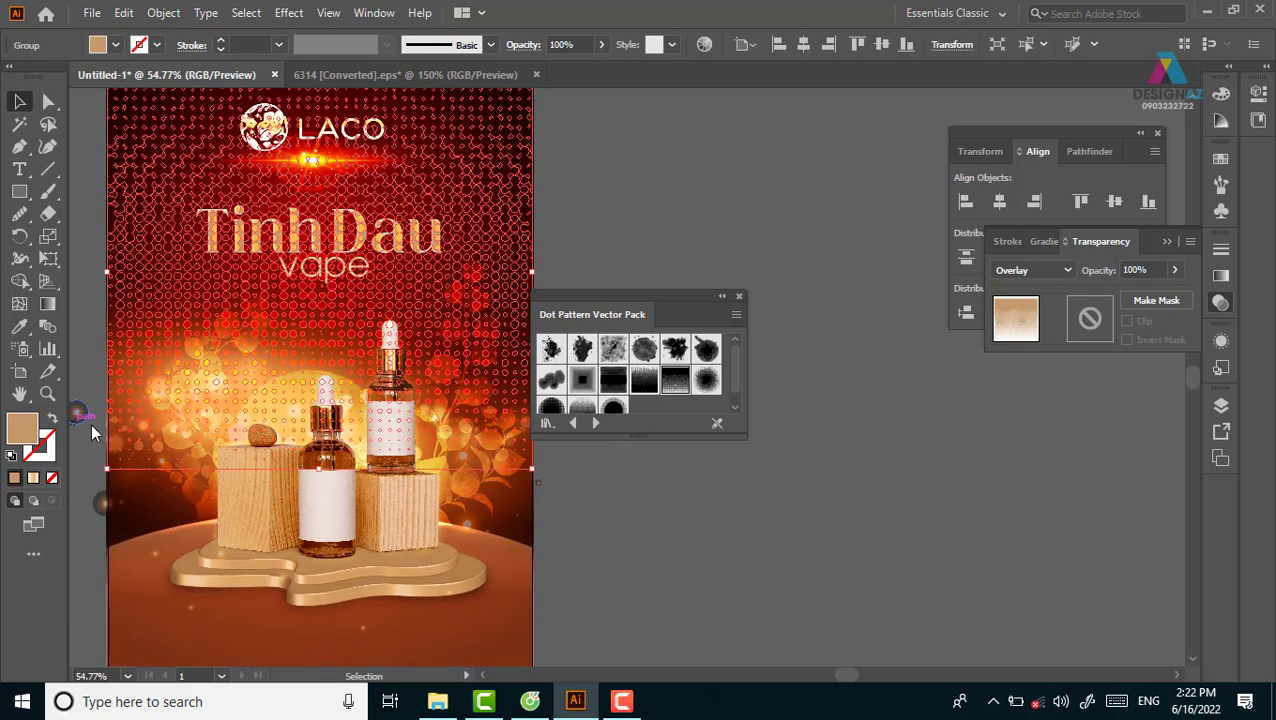
{"action": "double_click", "coordinate": [22, 428]}
{"action": "left_click", "coordinate": [63, 75]}
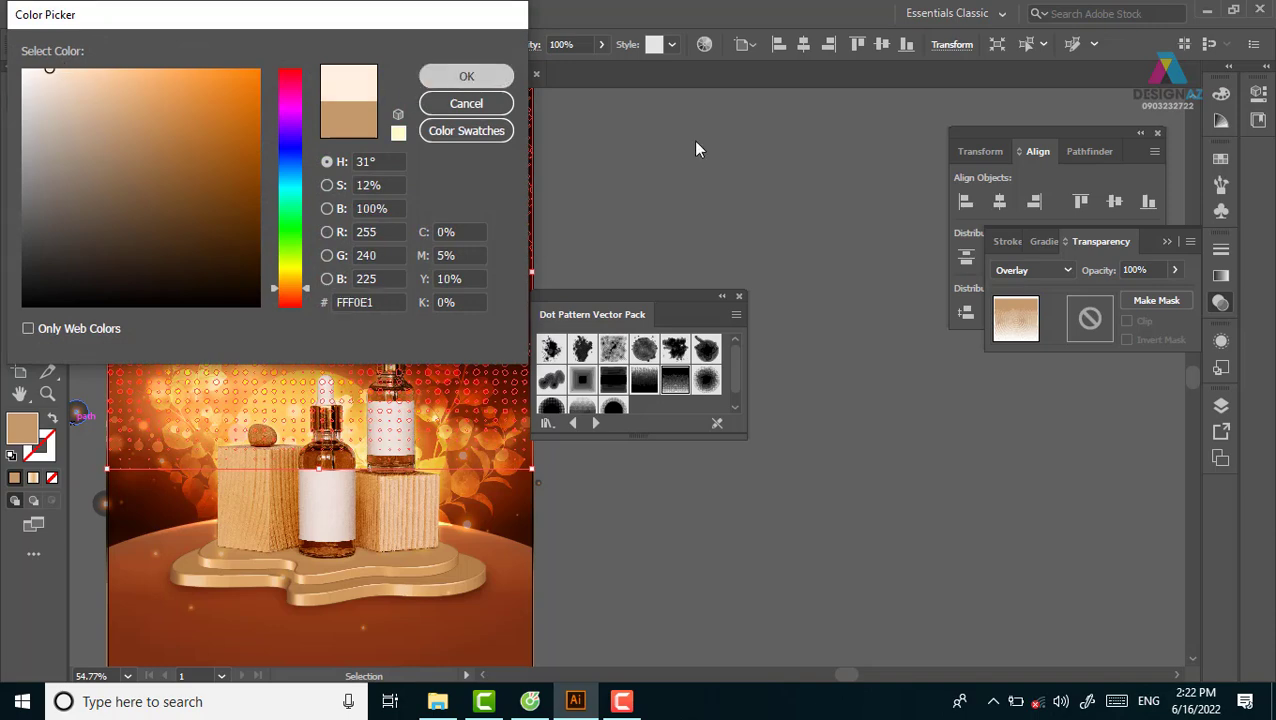
{"action": "key", "text": "Return"}
{"action": "left_click", "coordinate": [727, 150]}
{"action": "scroll", "coordinate": [770, 179], "scroll_direction": "left", "scroll_amount": 1}
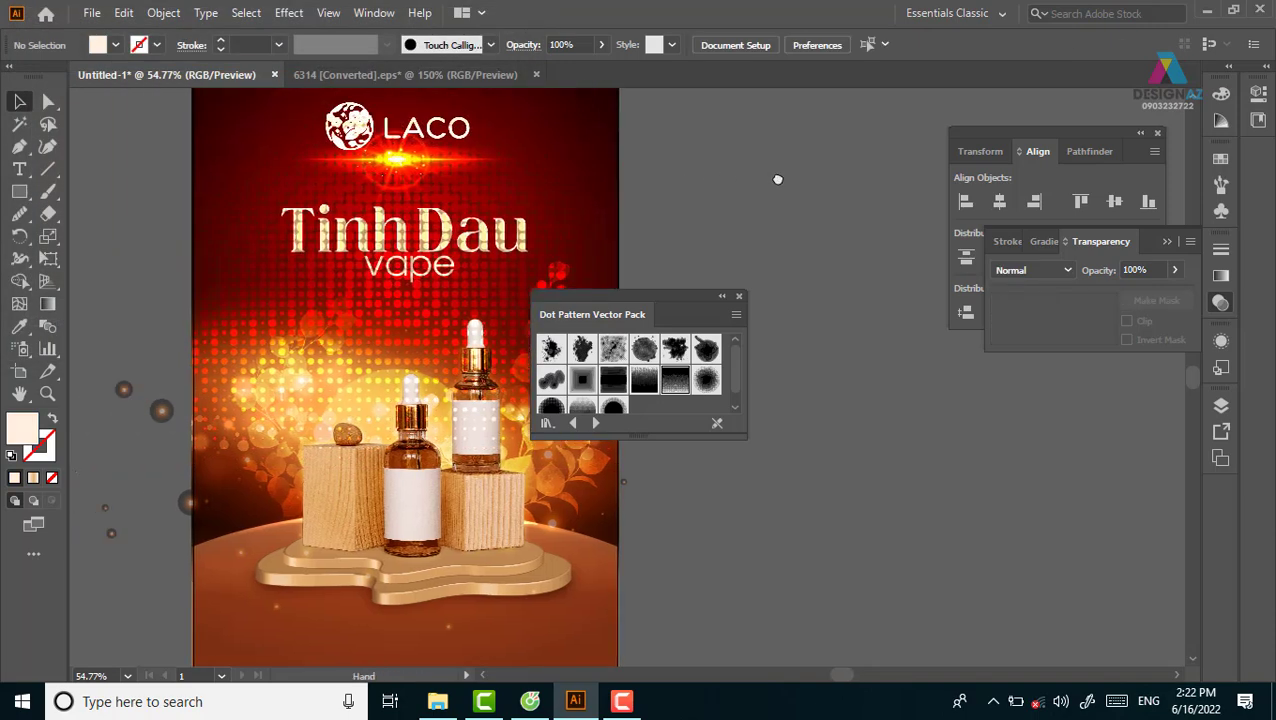
Step: Set the dot overlay's blend mode to Screen and lower its opacity to about 30%
{"action": "left_click_drag", "start_coordinate": [557, 208], "coordinate": [576, 180]}
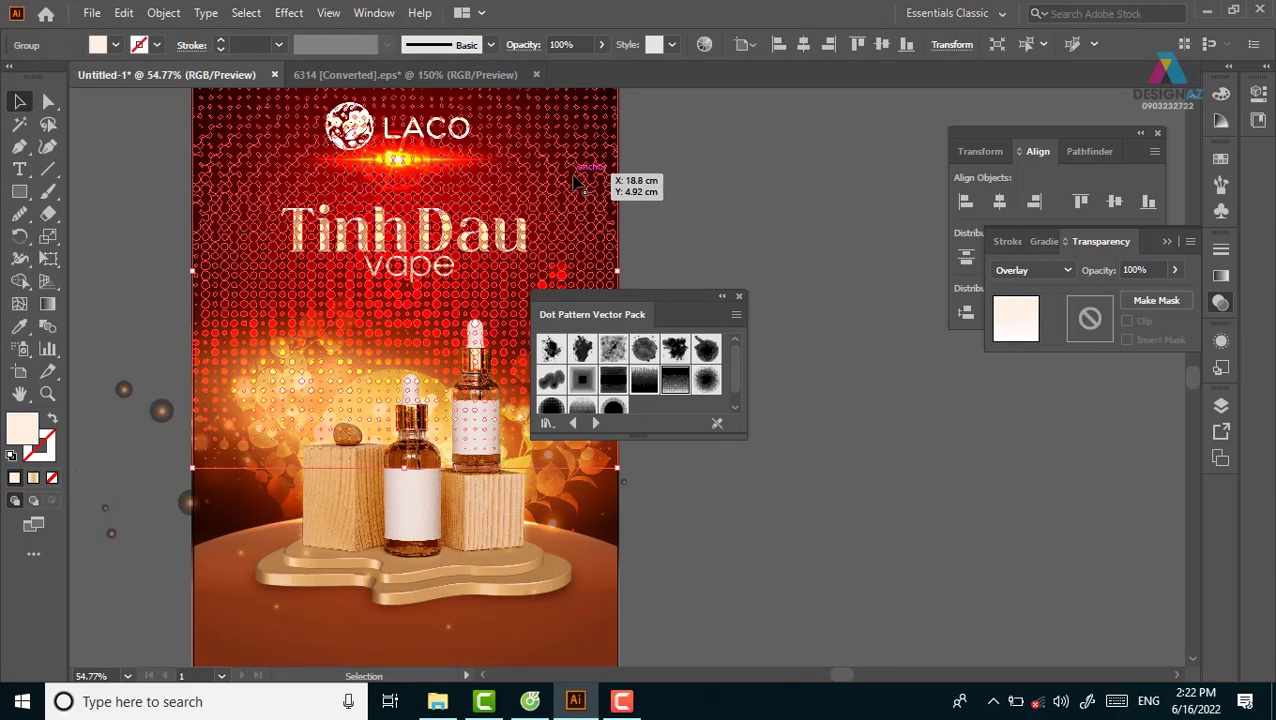
{"action": "left_click", "coordinate": [1066, 273]}
{"action": "key", "text": "Up"}
{"action": "key", "text": "Up"}
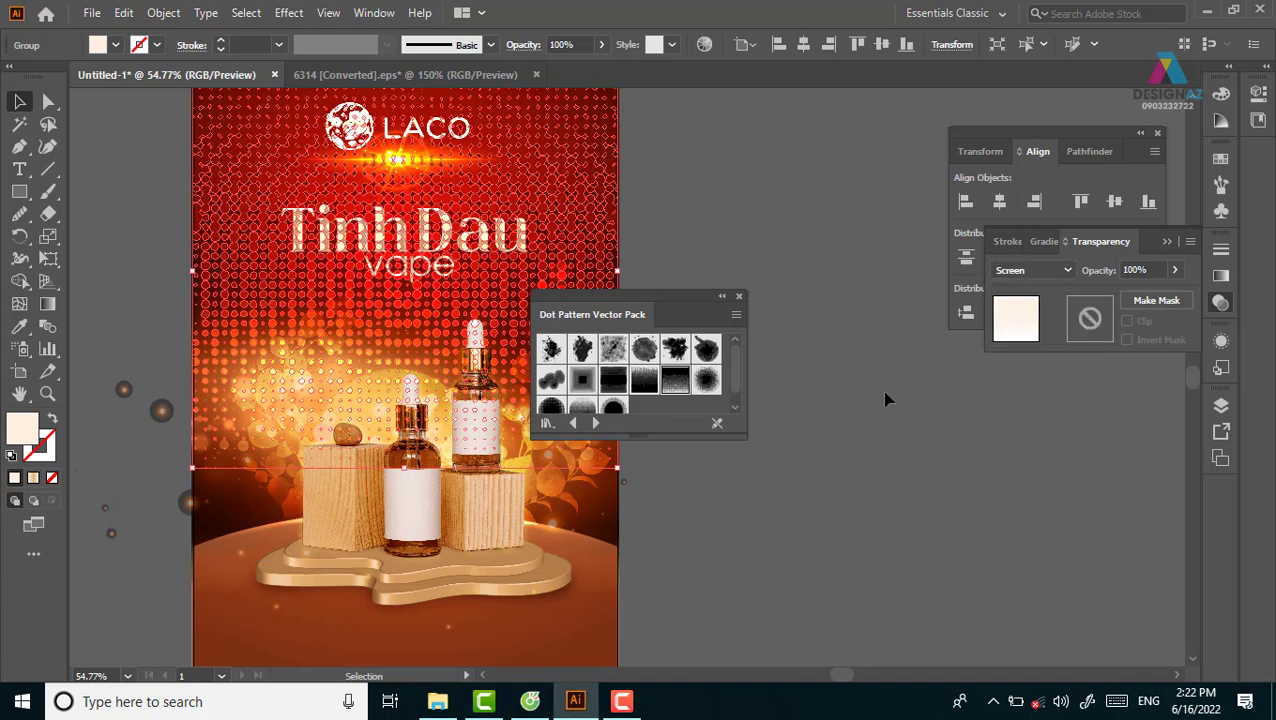
{"action": "left_click", "coordinate": [1176, 270]}
{"action": "left_click_drag", "start_coordinate": [1130, 302], "coordinate": [1130, 302]}
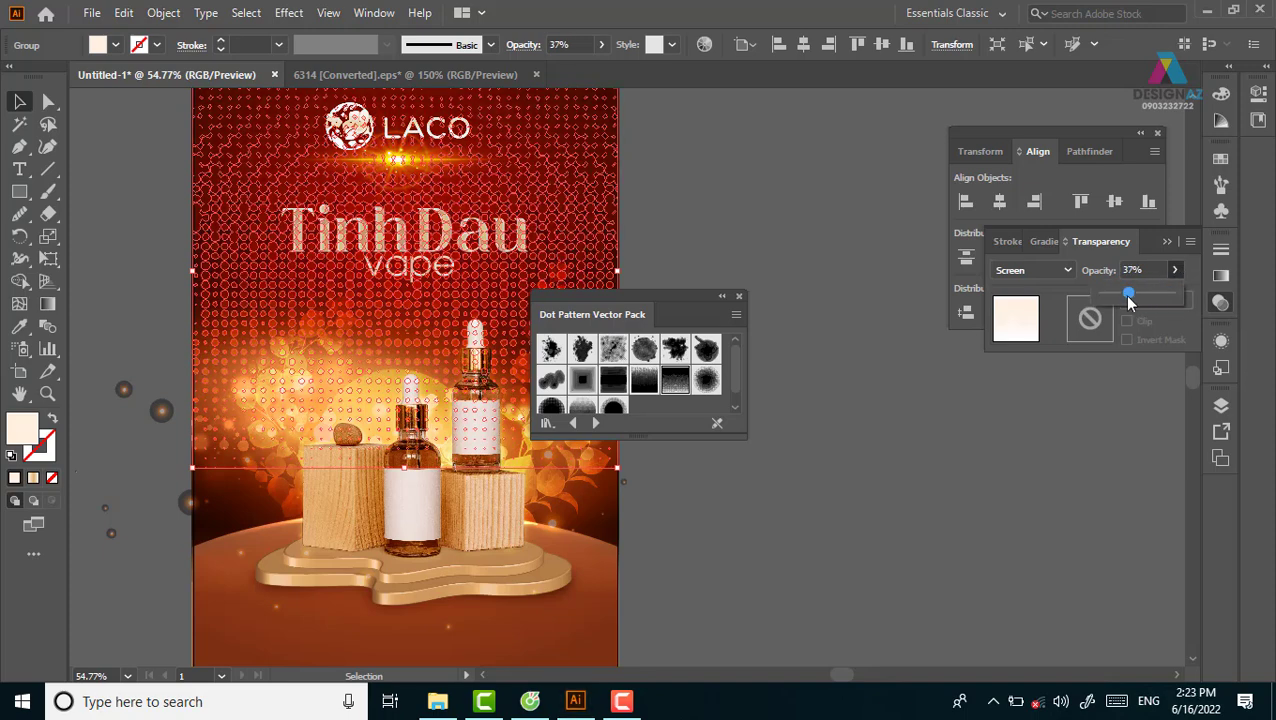
{"action": "left_click", "coordinate": [872, 498]}
Step: Move the dot overlay down and to the right on the poster
{"action": "mouse_move", "coordinate": [846, 501]}
{"action": "left_mouse_down"}
{"action": "mouse_move", "coordinate": [861, 462]}
{"action": "mouse_move", "coordinate": [834, 461]}
{"action": "left_mouse_up"}
{"action": "left_click_drag", "start_coordinate": [480, 150], "coordinate": [297, 357]}
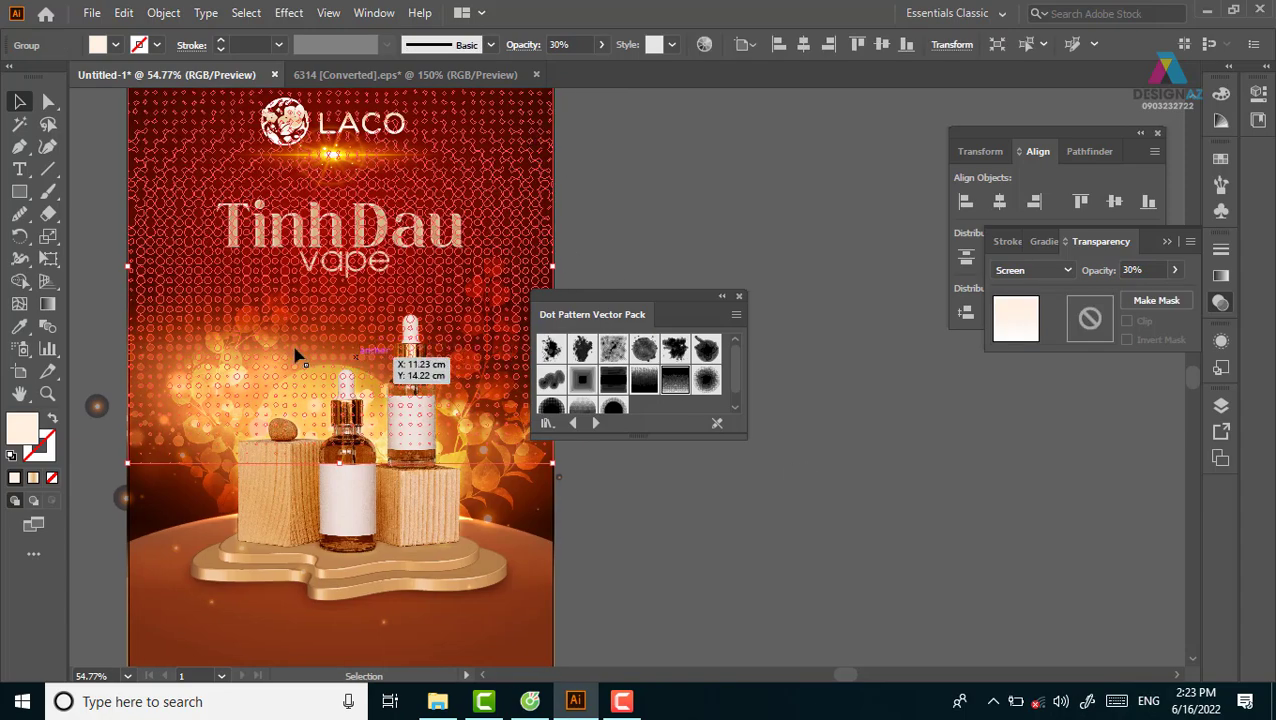
{"action": "left_click_drag", "start_coordinate": [531, 223], "coordinate": [783, 188]}
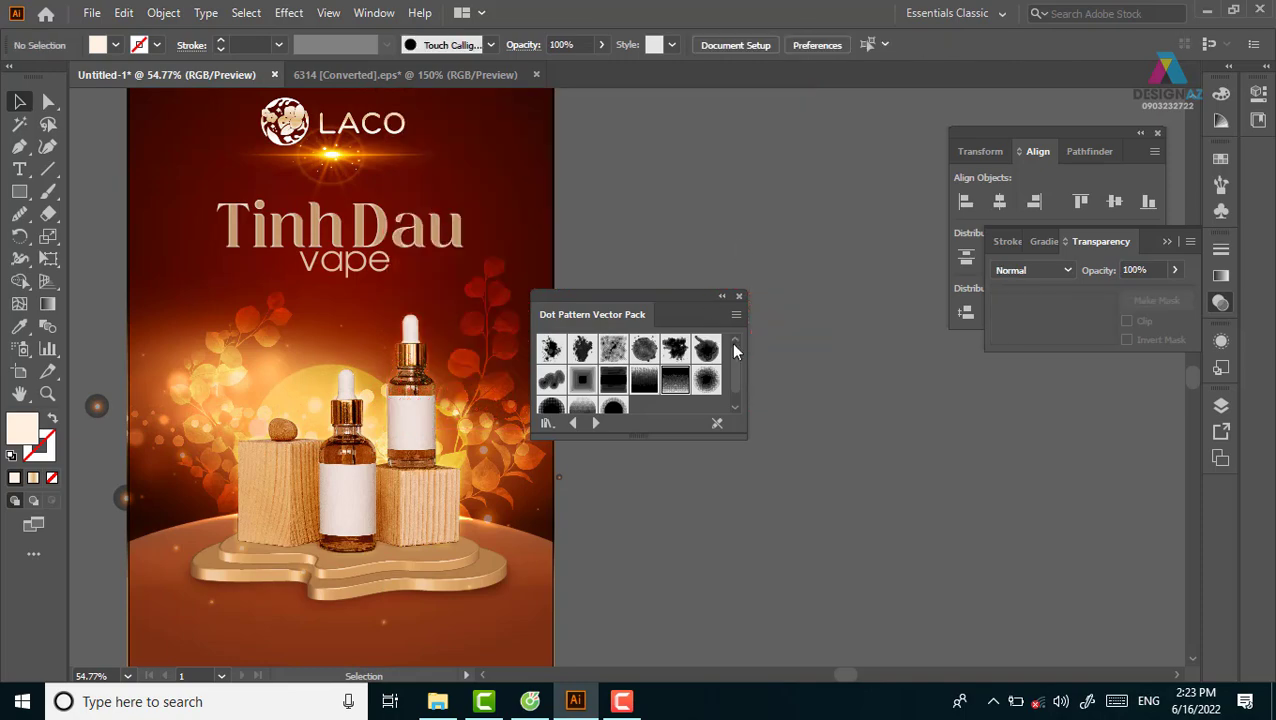
Step: Drag a fresh black Dot Pattern Vector Pack symbol over the poster top, leaving it Normal at 100%
{"action": "scroll", "coordinate": [782, 323], "scroll_direction": "down", "scroll_amount": 1}
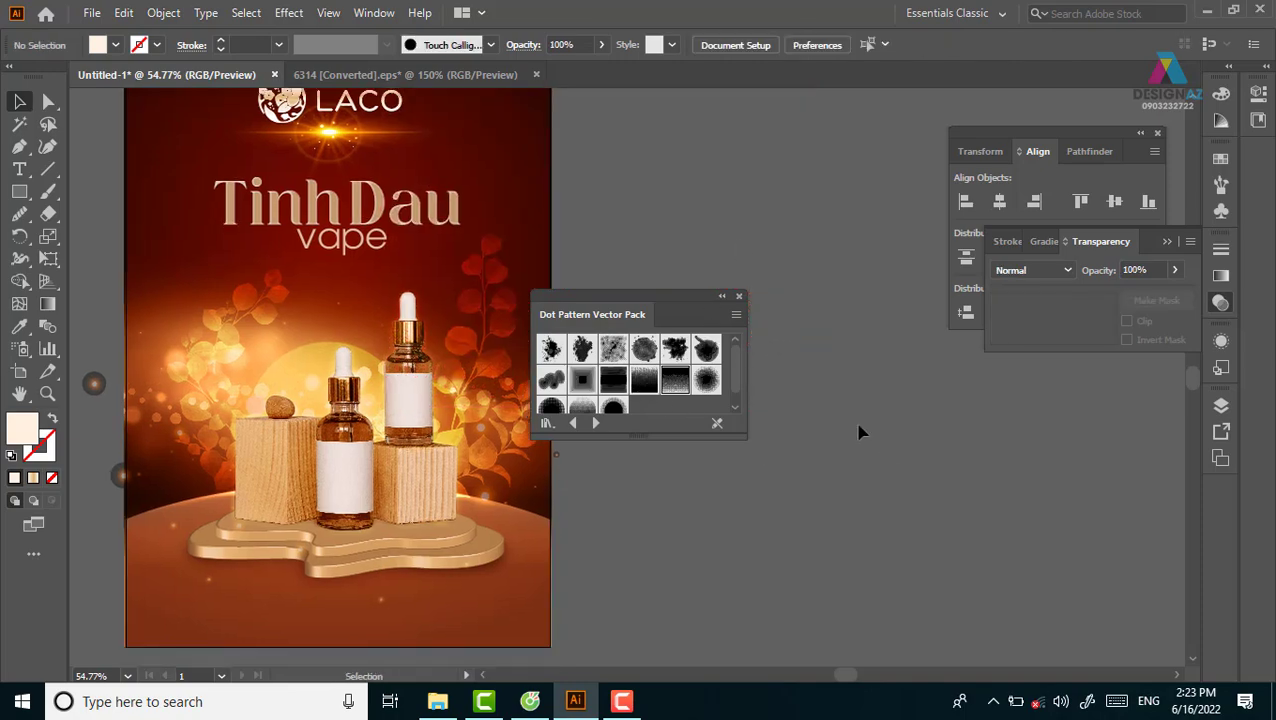
{"action": "mouse_move", "coordinate": [716, 393]}
{"action": "left_mouse_down"}
{"action": "mouse_move", "coordinate": [948, 487]}
{"action": "mouse_move", "coordinate": [456, 189]}
{"action": "left_mouse_up"}
{"action": "scroll", "coordinate": [457, 187], "scroll_direction": "up", "scroll_amount": 5}
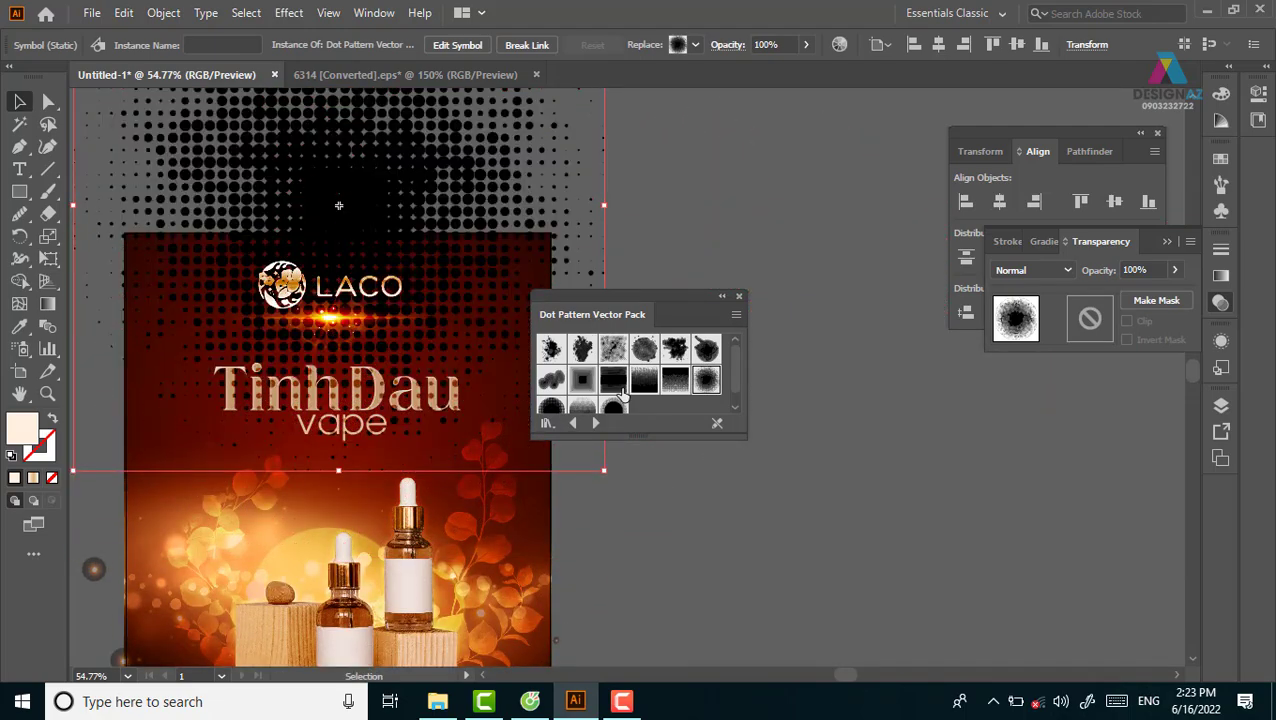
{"action": "scroll", "coordinate": [271, 252], "scroll_direction": "down", "scroll_amount": 2}
{"action": "scroll", "coordinate": [271, 252], "scroll_direction": "right", "scroll_amount": 2}
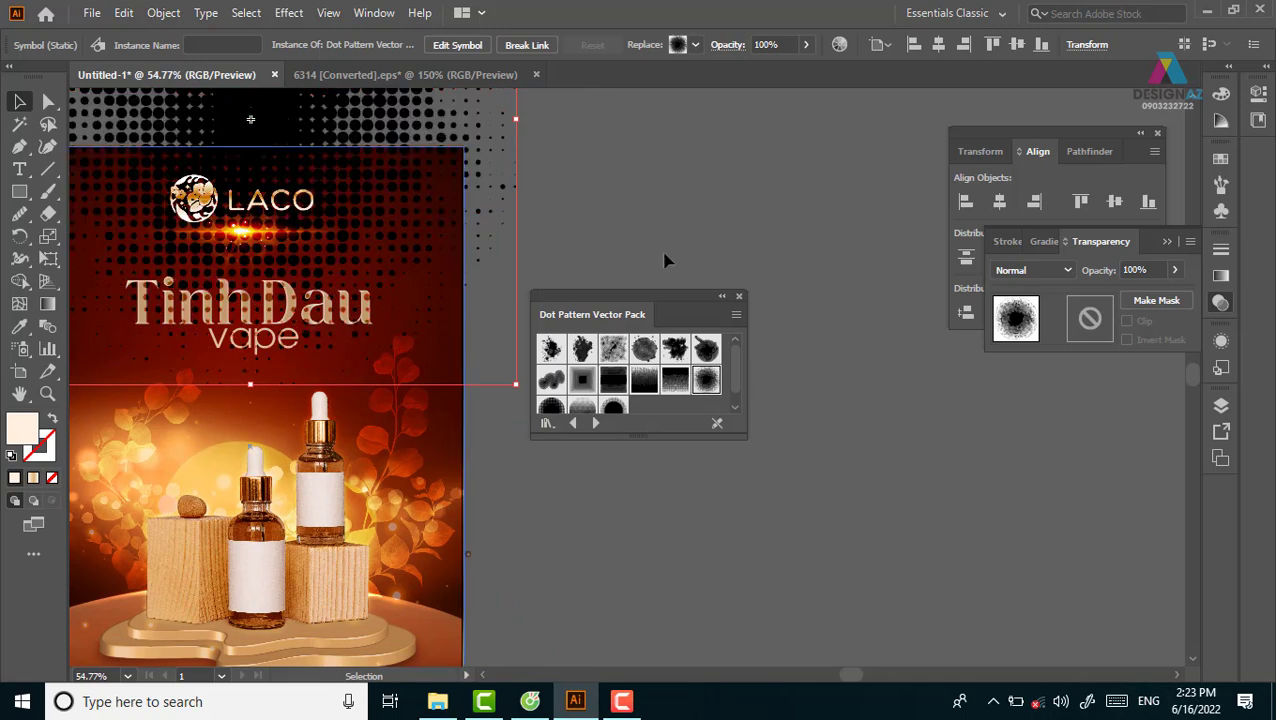
{"action": "left_click", "coordinate": [1050, 270]}
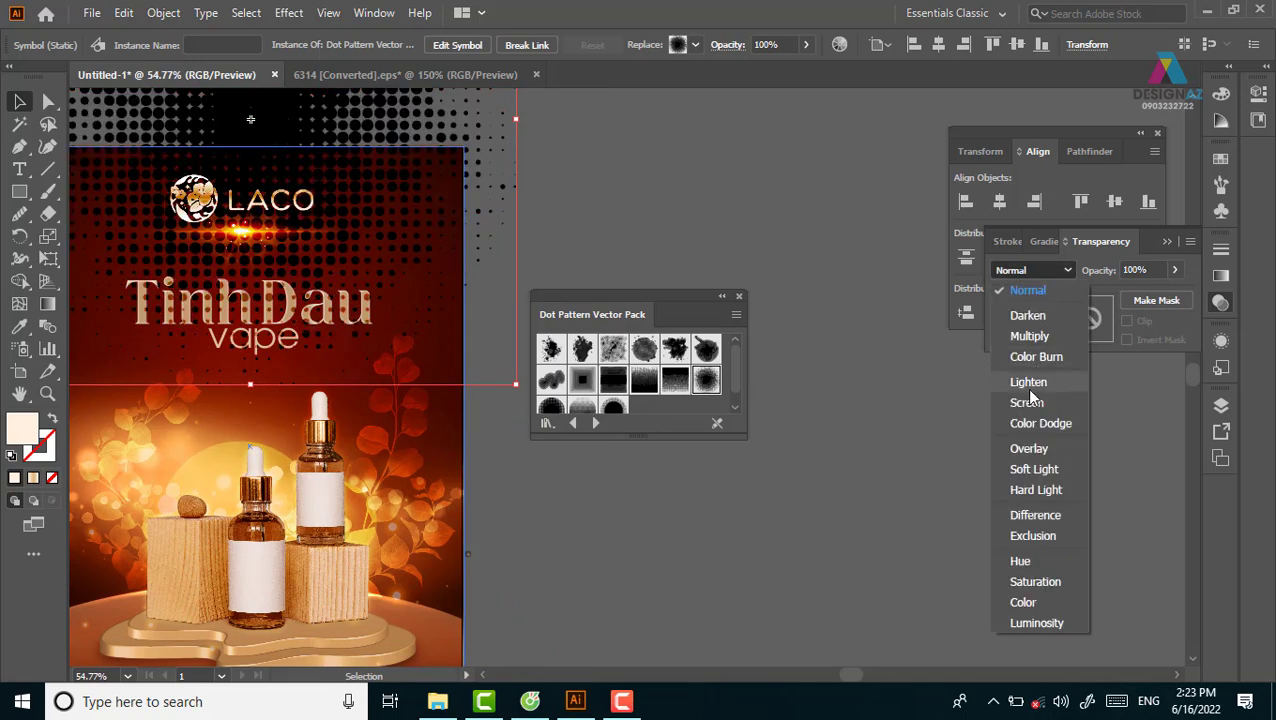
{"action": "key", "text": "Escape"}
{"action": "left_click", "coordinate": [700, 225]}
{"action": "mouse_move", "coordinate": [686, 242]}
{"action": "left_mouse_down"}
{"action": "mouse_move", "coordinate": [877, 228]}
{"action": "mouse_move", "coordinate": [753, 204]}
{"action": "left_mouse_up"}
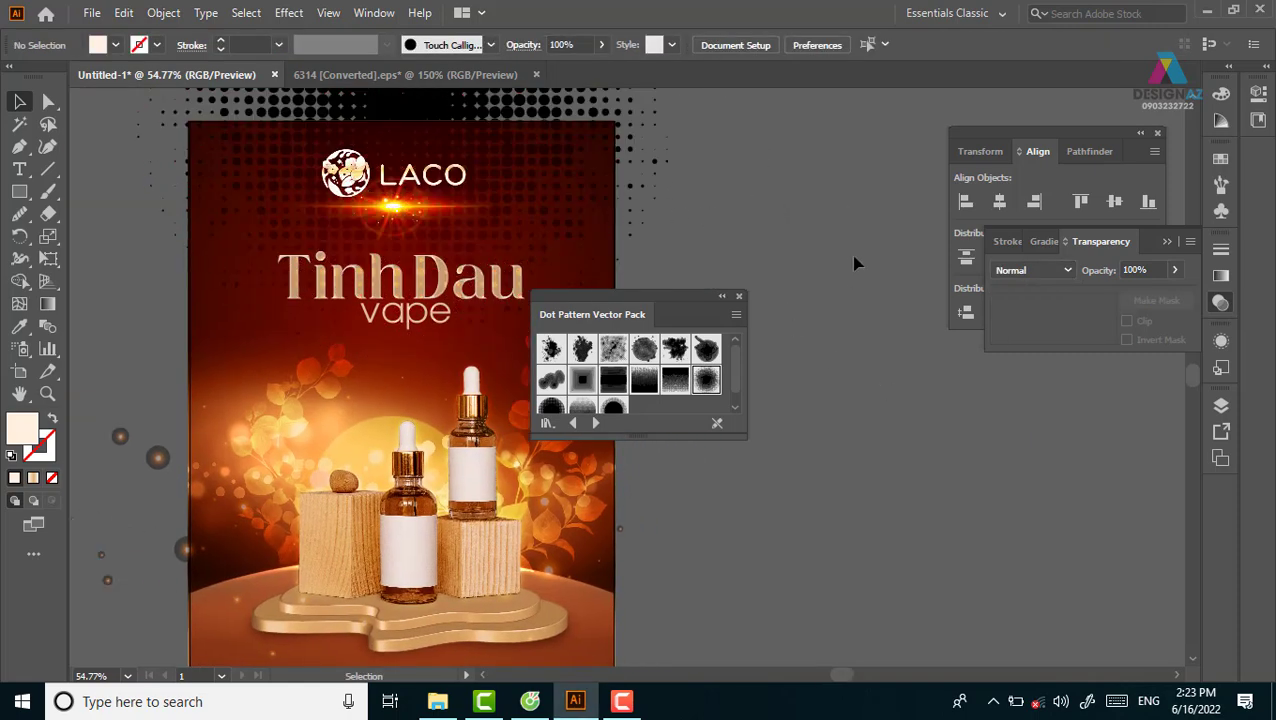
Step: Move the halftone dot pattern off the poster onto the pasteboard to its right
{"action": "left_click", "coordinate": [634, 134]}
{"action": "left_click_drag", "start_coordinate": [755, 177], "coordinate": [382, 225]}
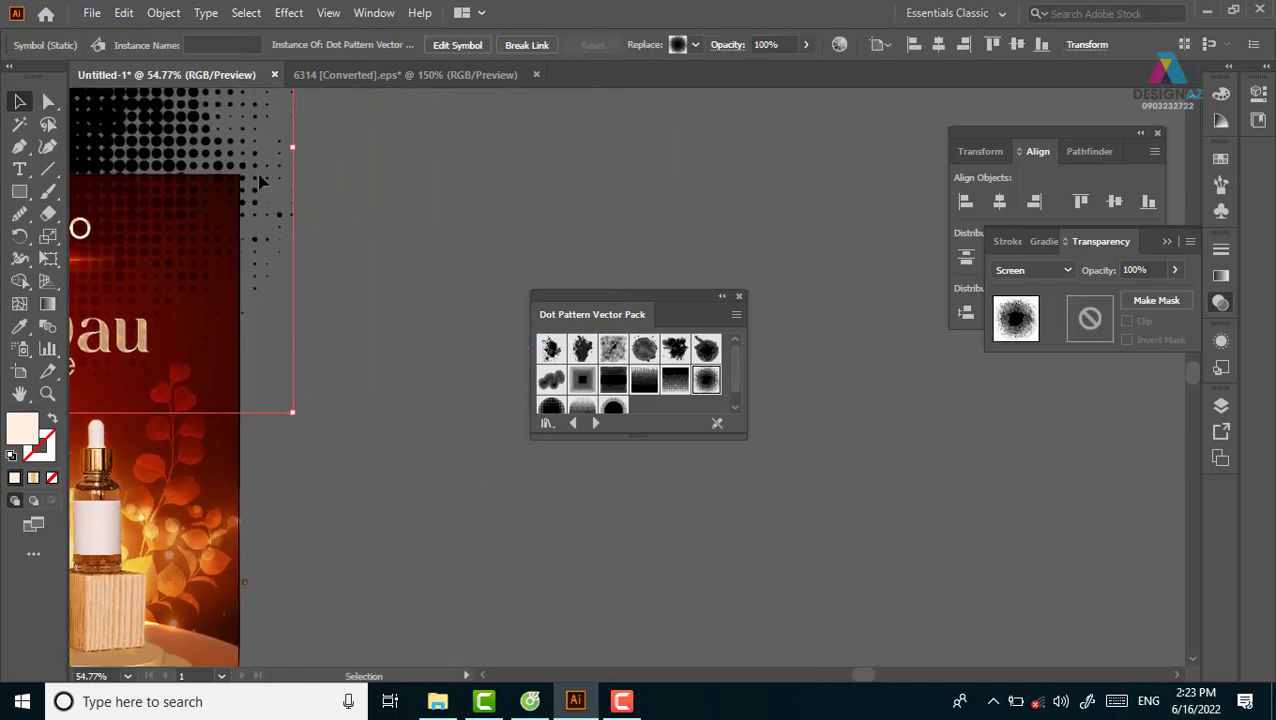
{"action": "left_click", "coordinate": [822, 176]}
{"action": "left_click_drag", "start_coordinate": [179, 127], "coordinate": [714, 147]}
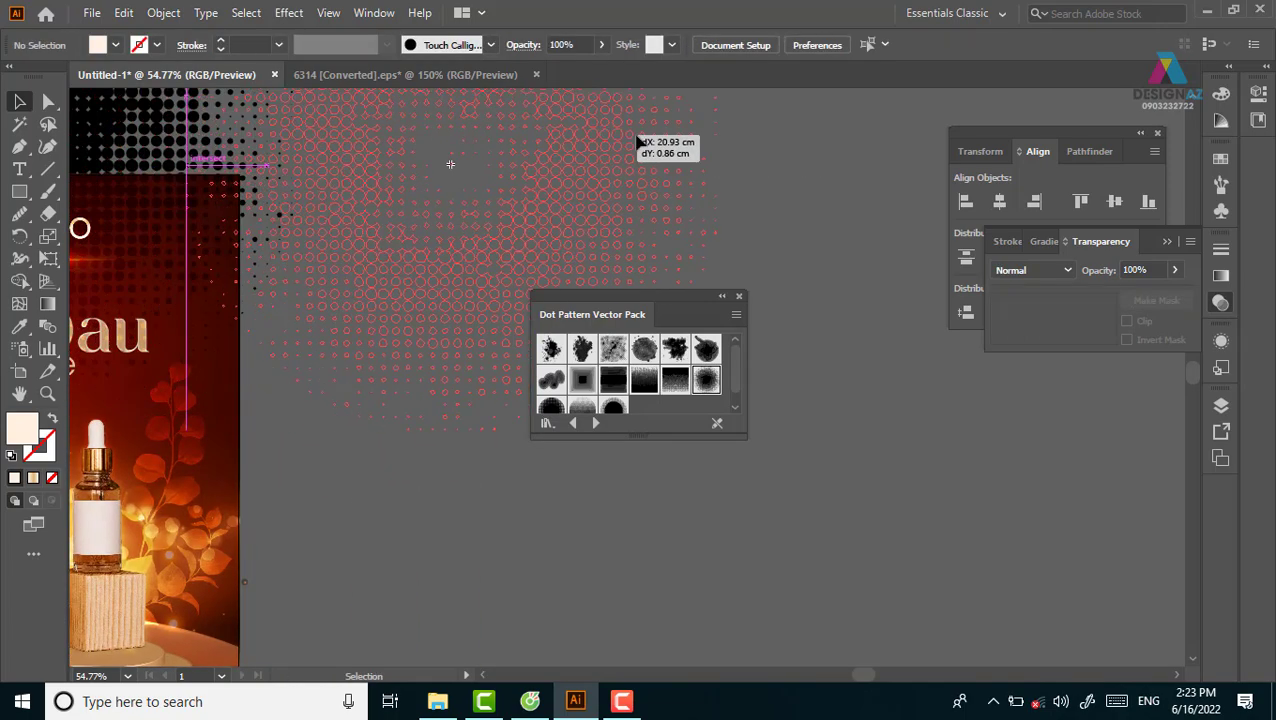
{"action": "right_click", "coordinate": [687, 164]}
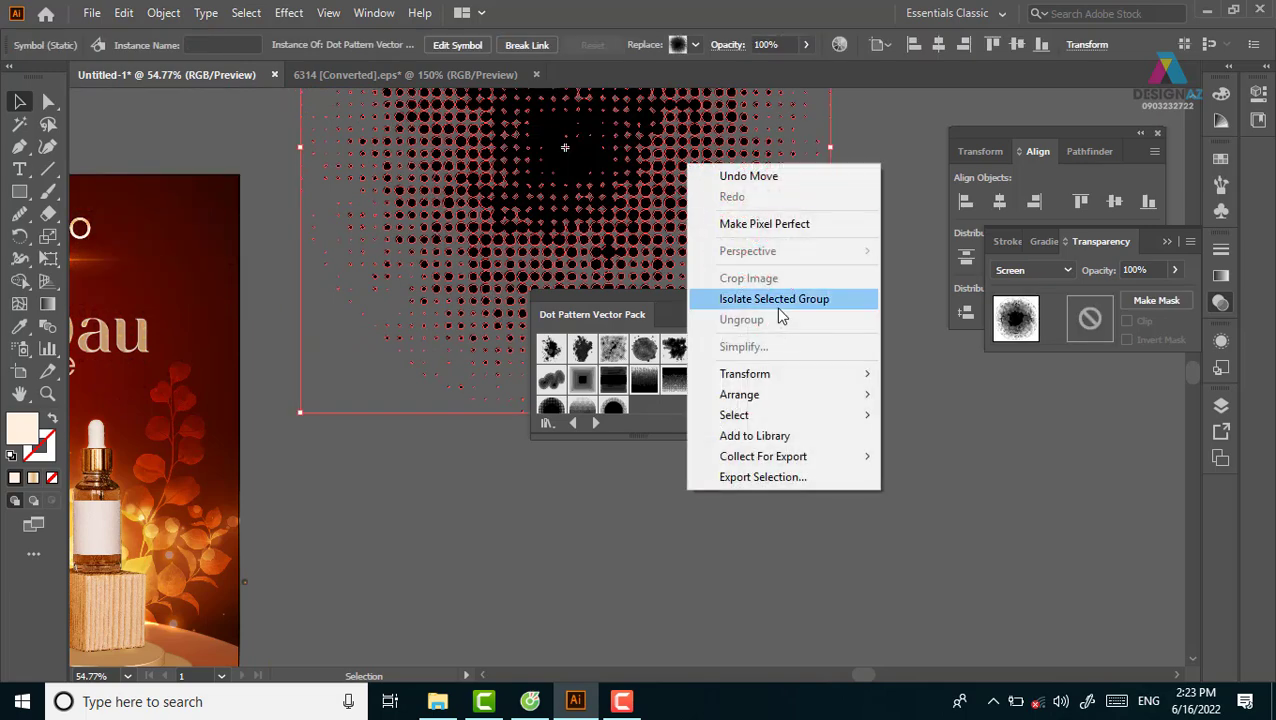
{"action": "key", "text": "Escape"}
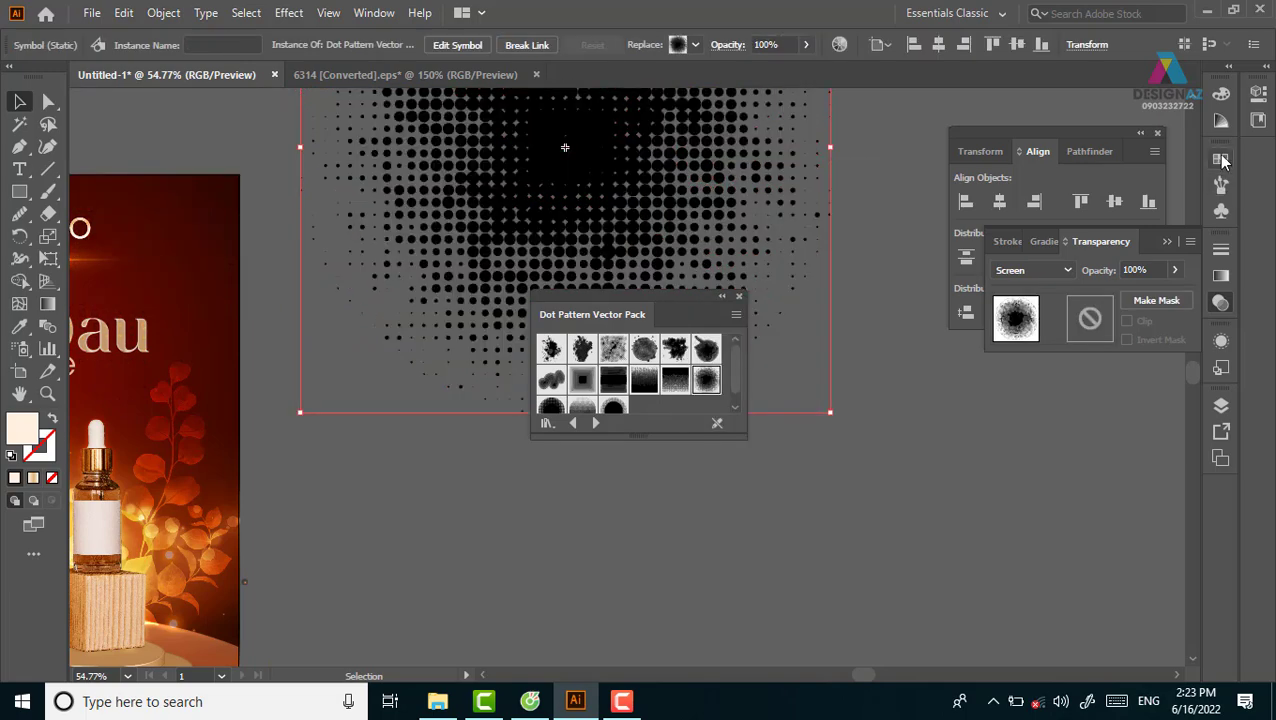
Step: Apply a tan fill swatch to the dot pattern, undoing an accidental nudge
{"action": "left_click", "coordinate": [1221, 159]}
{"action": "left_click", "coordinate": [1062, 236]}
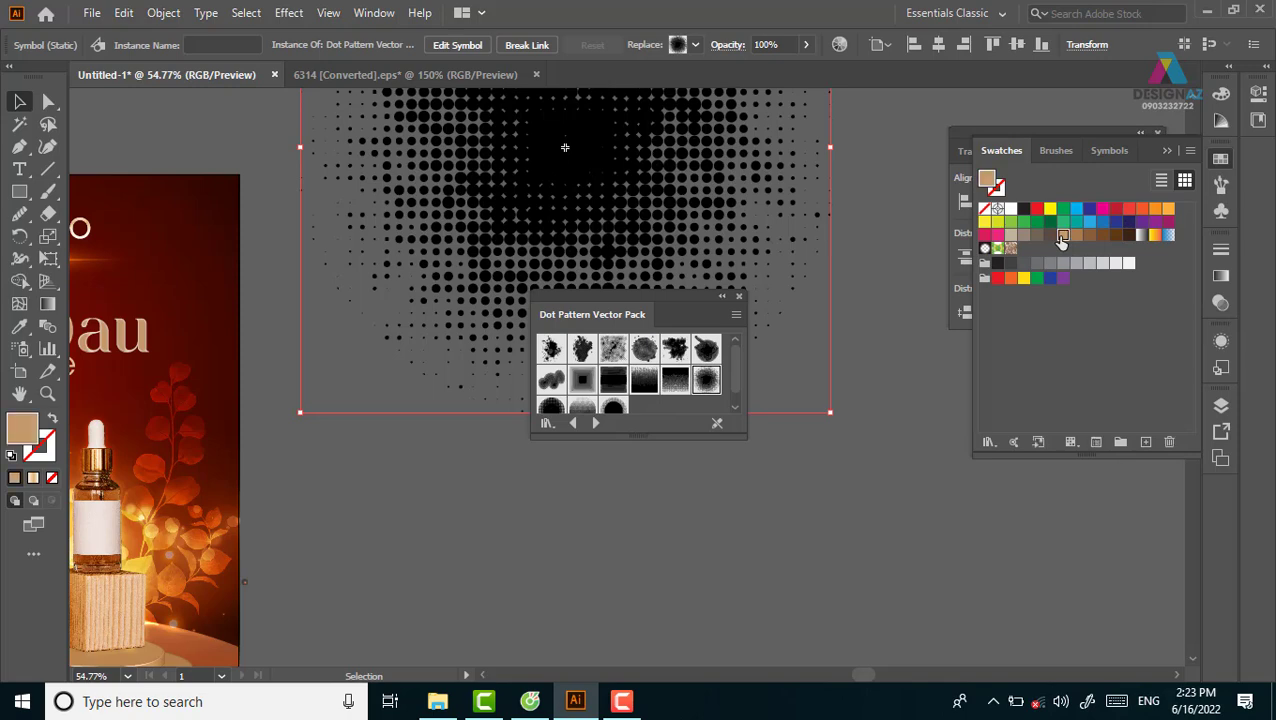
{"action": "right_click", "coordinate": [647, 187]}
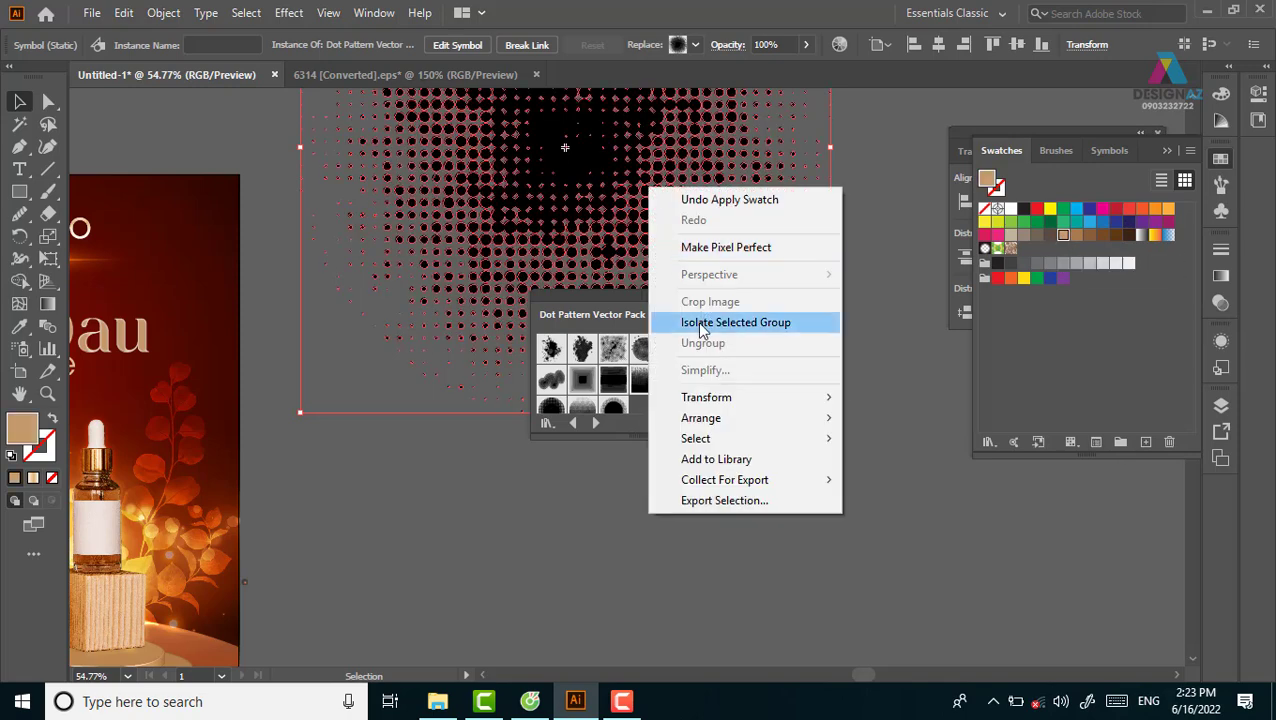
{"action": "left_click", "coordinate": [858, 197]}
{"action": "left_click_drag", "start_coordinate": [565, 148], "coordinate": [537, 170]}
{"action": "left_click_drag", "start_coordinate": [528, 213], "coordinate": [528, 215]}
{"action": "key", "text": "ctrl+z"}
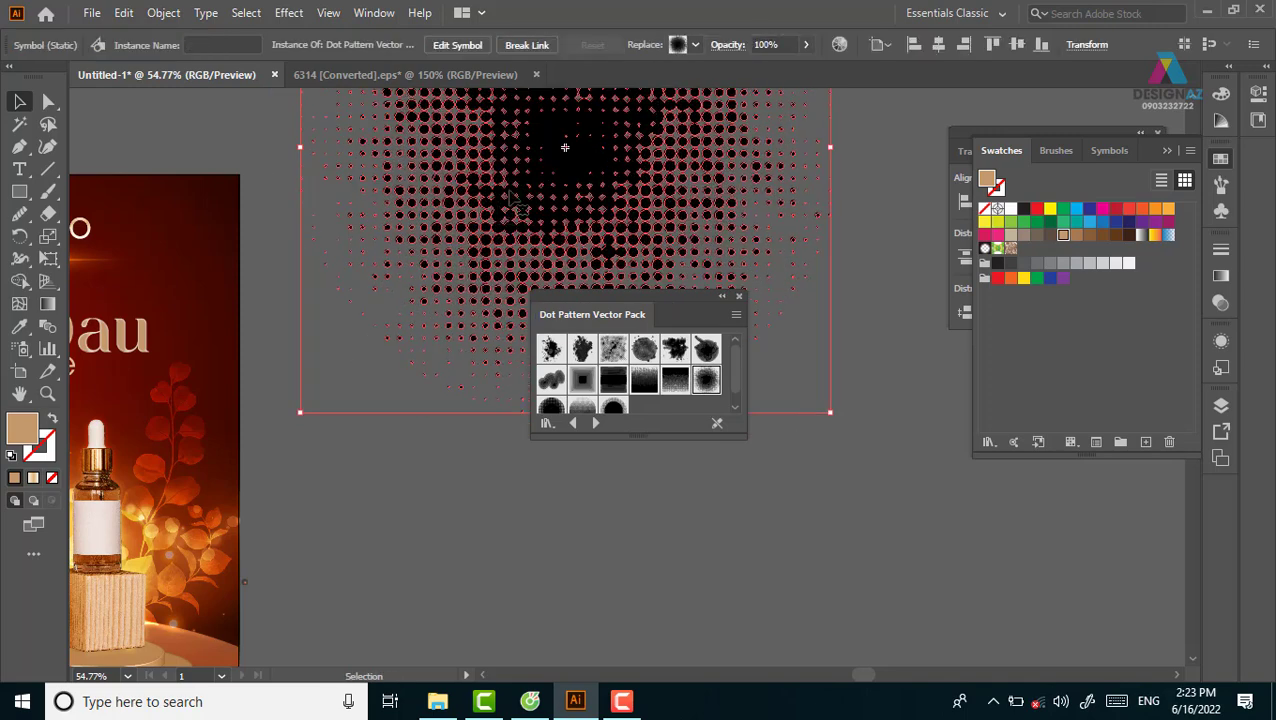
Step: Flatten the dot pattern's transparency into an editable group of shapes
{"action": "right_click", "coordinate": [510, 190]}
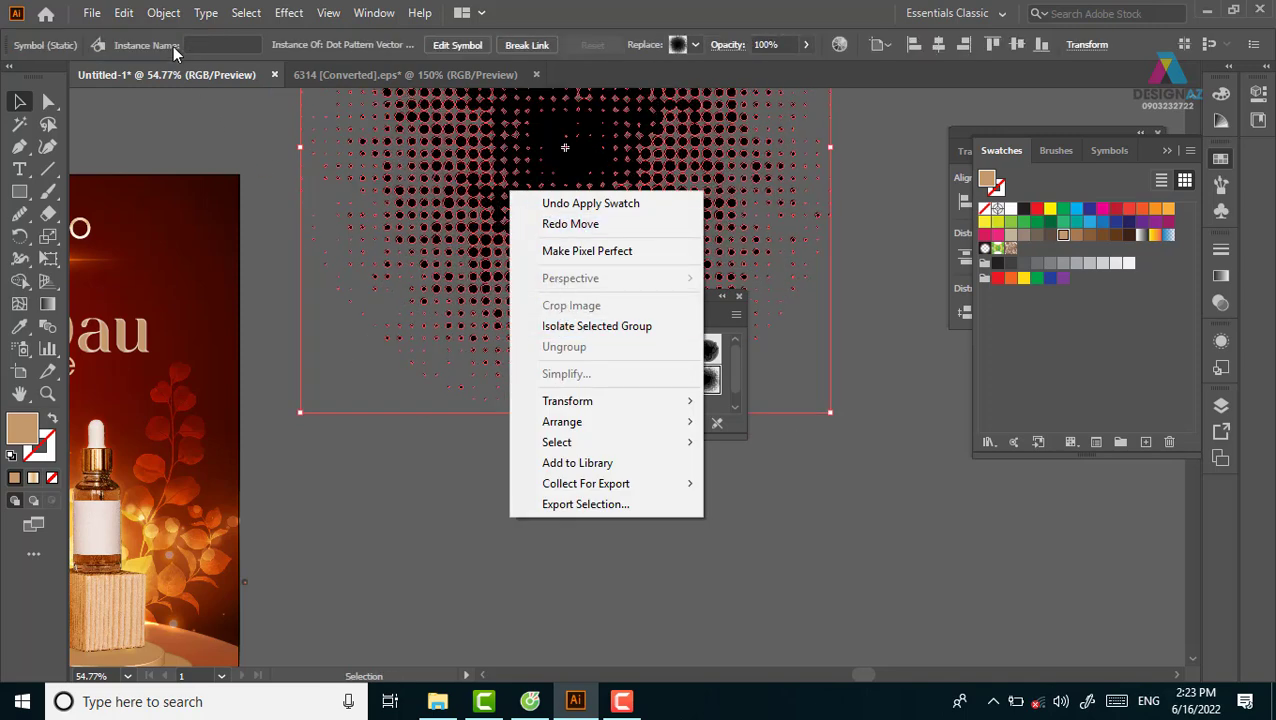
{"action": "left_click", "coordinate": [170, 14]}
{"action": "left_click", "coordinate": [275, 351]}
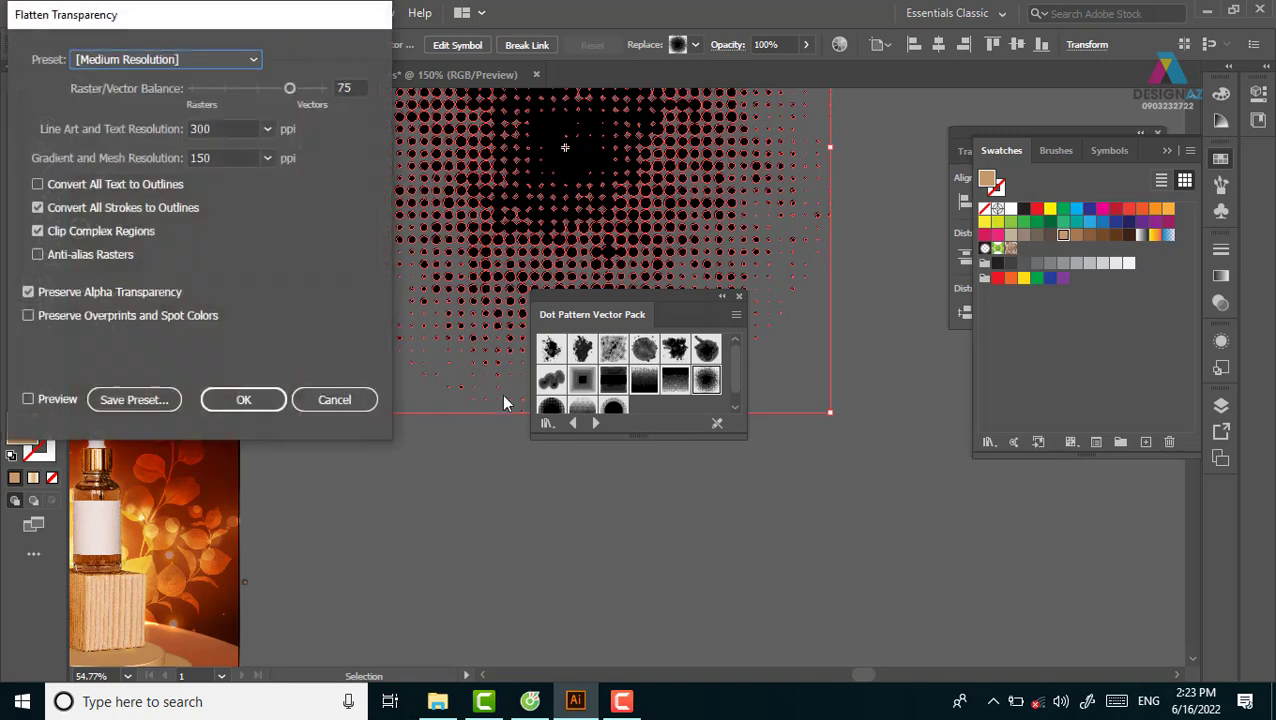
{"action": "left_click", "coordinate": [235, 399]}
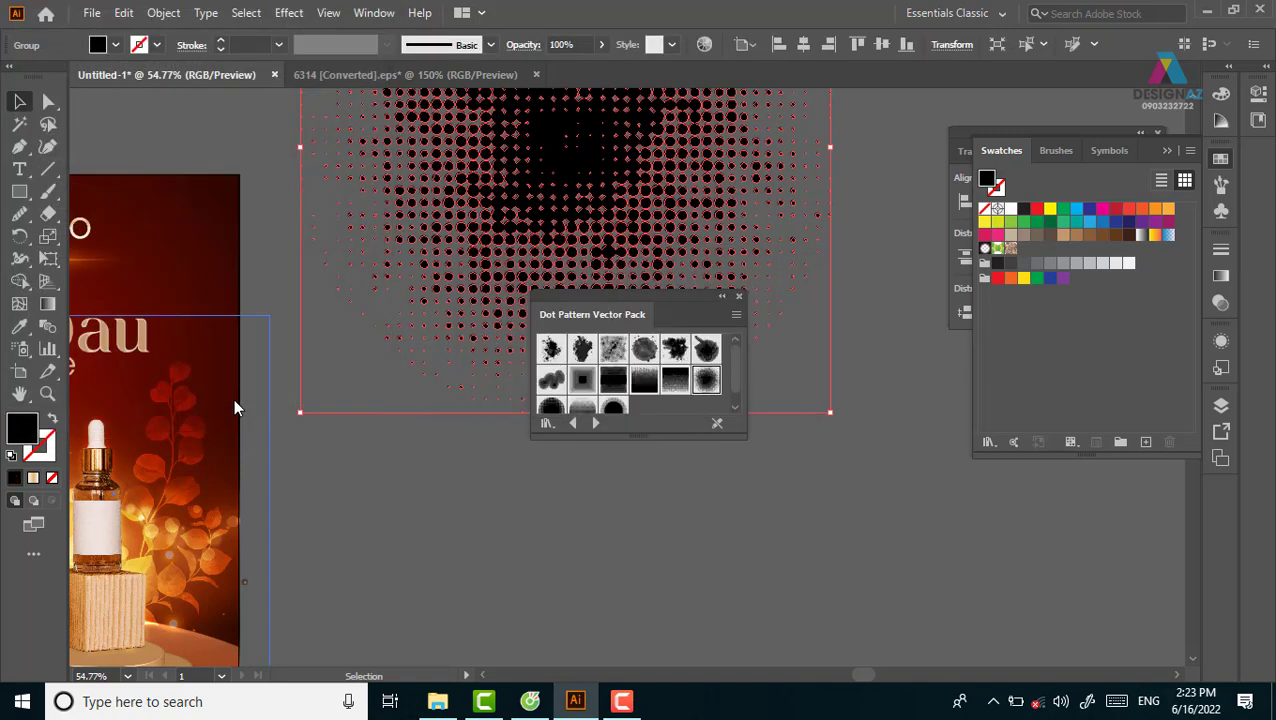
Step: Reselect the flattened halftone group and recolour its dots tan
{"action": "left_click", "coordinate": [945, 232]}
{"action": "left_click", "coordinate": [700, 200]}
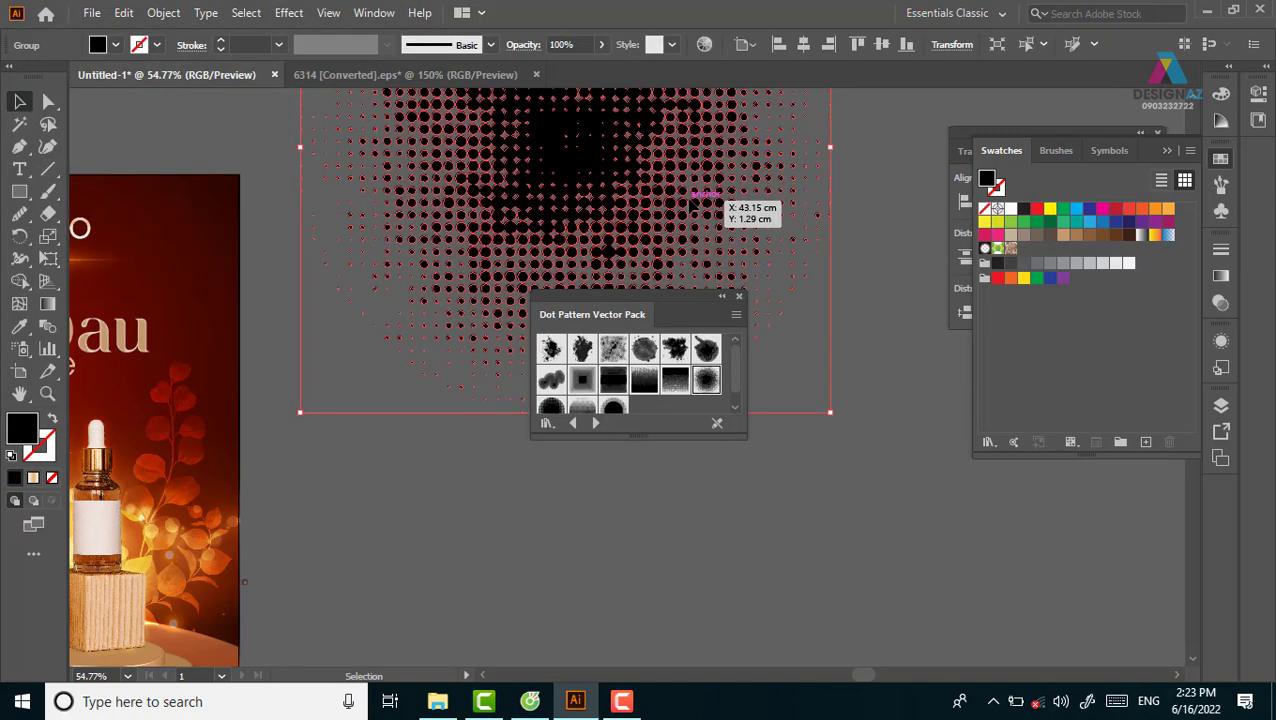
{"action": "left_click", "coordinate": [1063, 236]}
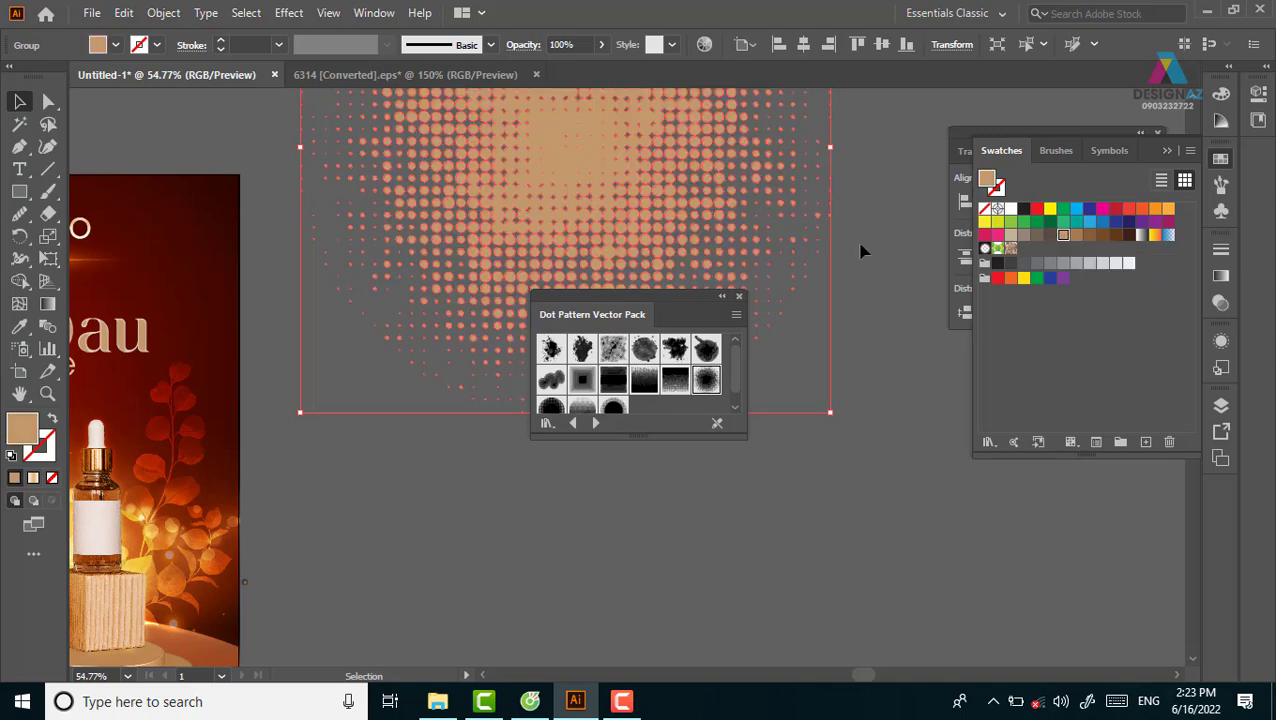
Step: Set the halftone dots' Transparency blend mode to Overlay
{"action": "key", "text": "a"}
{"action": "key", "text": "v"}
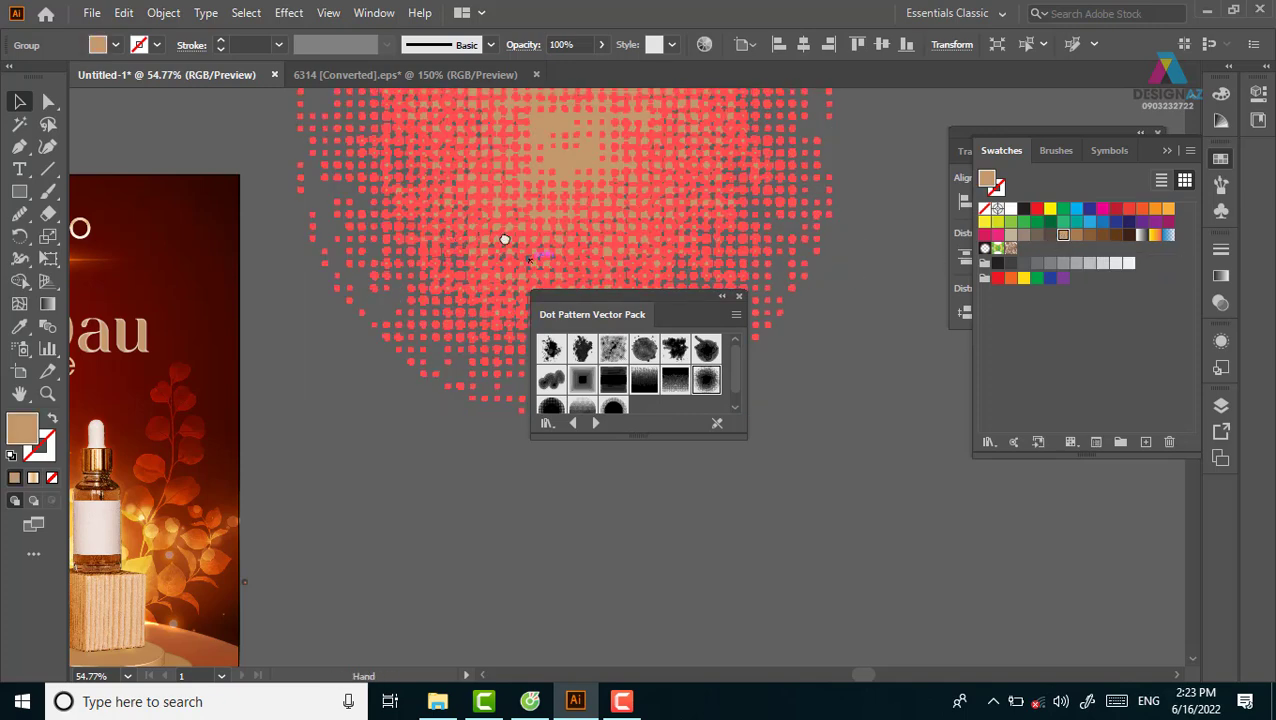
{"action": "scroll", "coordinate": [900, 320], "scroll_direction": "left", "scroll_amount": 3}
{"action": "left_click", "coordinate": [1219, 305]}
{"action": "left_click", "coordinate": [1037, 272]}
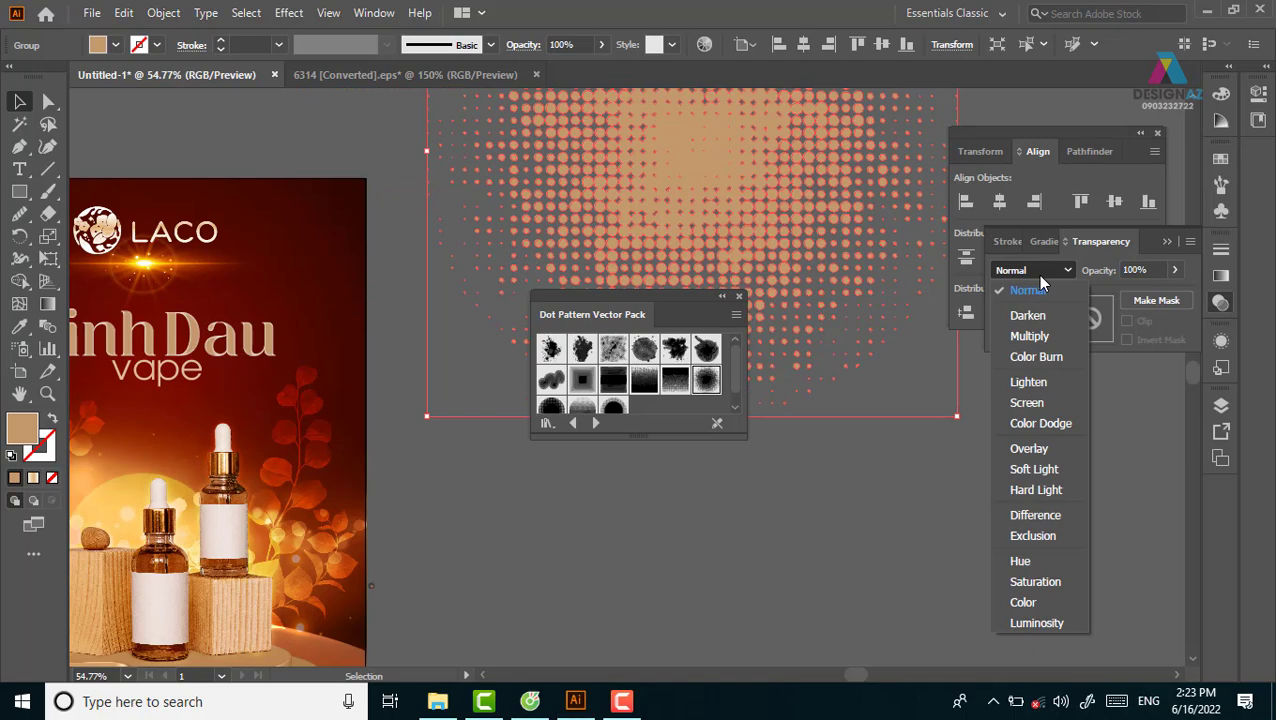
{"action": "left_click", "coordinate": [1040, 448]}
Step: Place the dots across the poster's top and switch their blend mode to Screen
{"action": "mouse_move", "coordinate": [712, 213]}
{"action": "left_mouse_down"}
{"action": "mouse_move", "coordinate": [312, 203]}
{"action": "mouse_move", "coordinate": [564, 177]}
{"action": "left_mouse_up"}
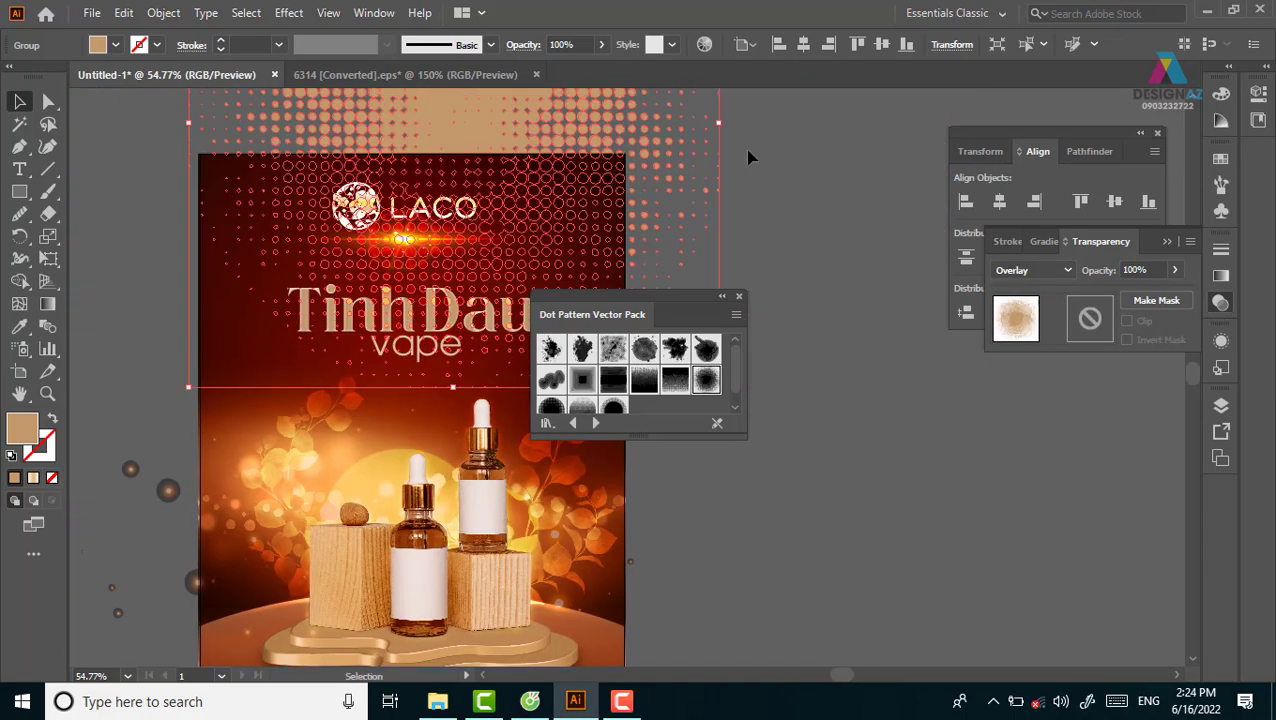
{"action": "left_click", "coordinate": [790, 210]}
{"action": "left_click_drag", "start_coordinate": [581, 134], "coordinate": [545, 134]}
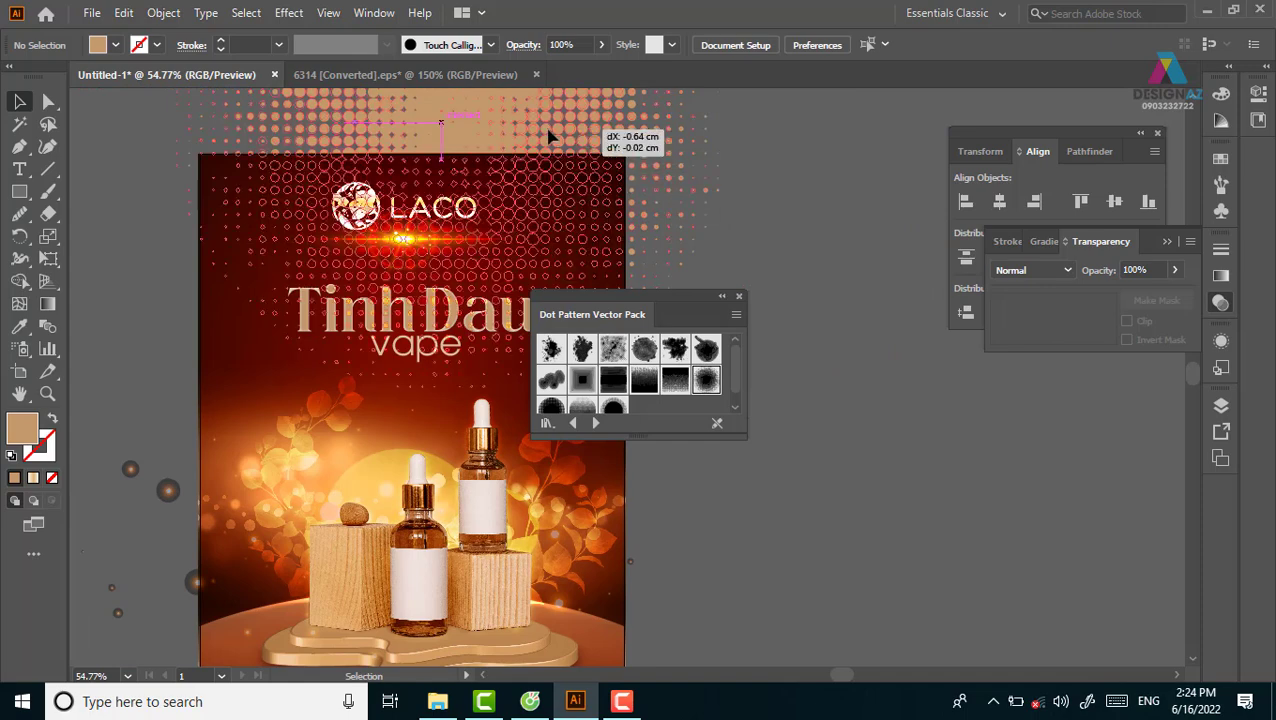
{"action": "left_click", "coordinate": [1055, 271]}
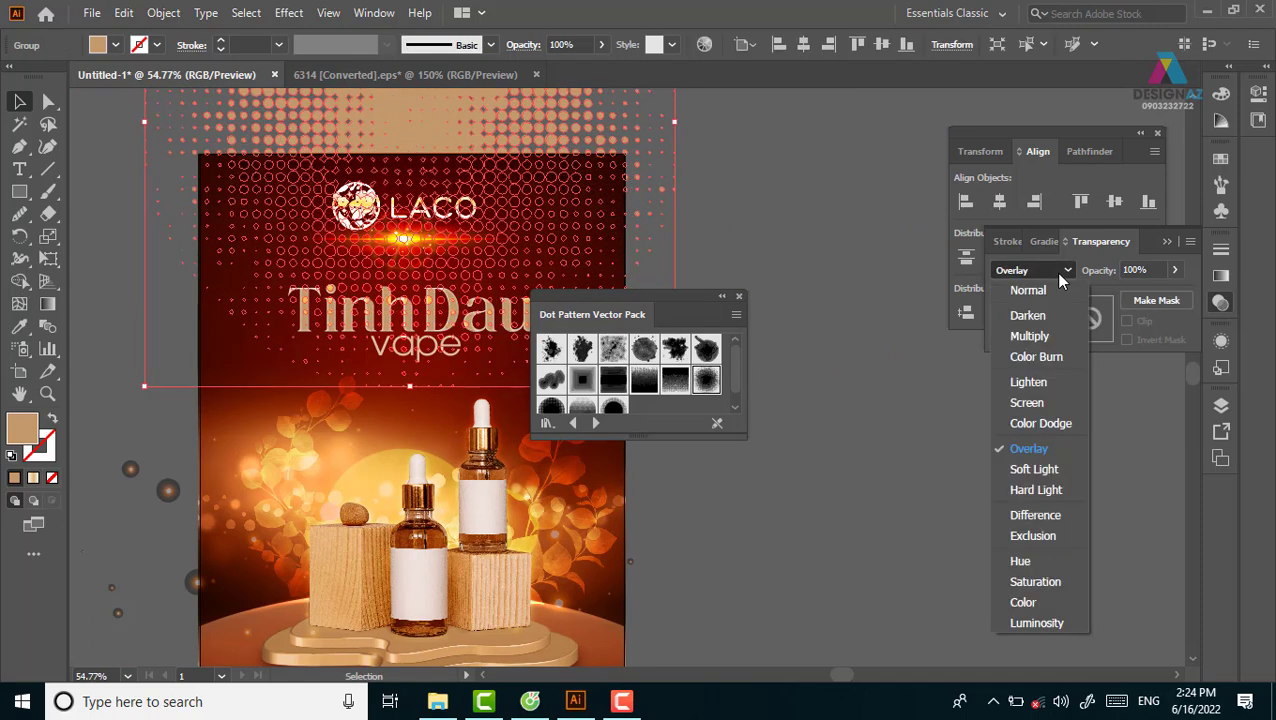
{"action": "left_click", "coordinate": [1047, 402]}
Step: Close the Dot Pattern library and centre the whole poster in view
{"action": "left_click", "coordinate": [784, 271]}
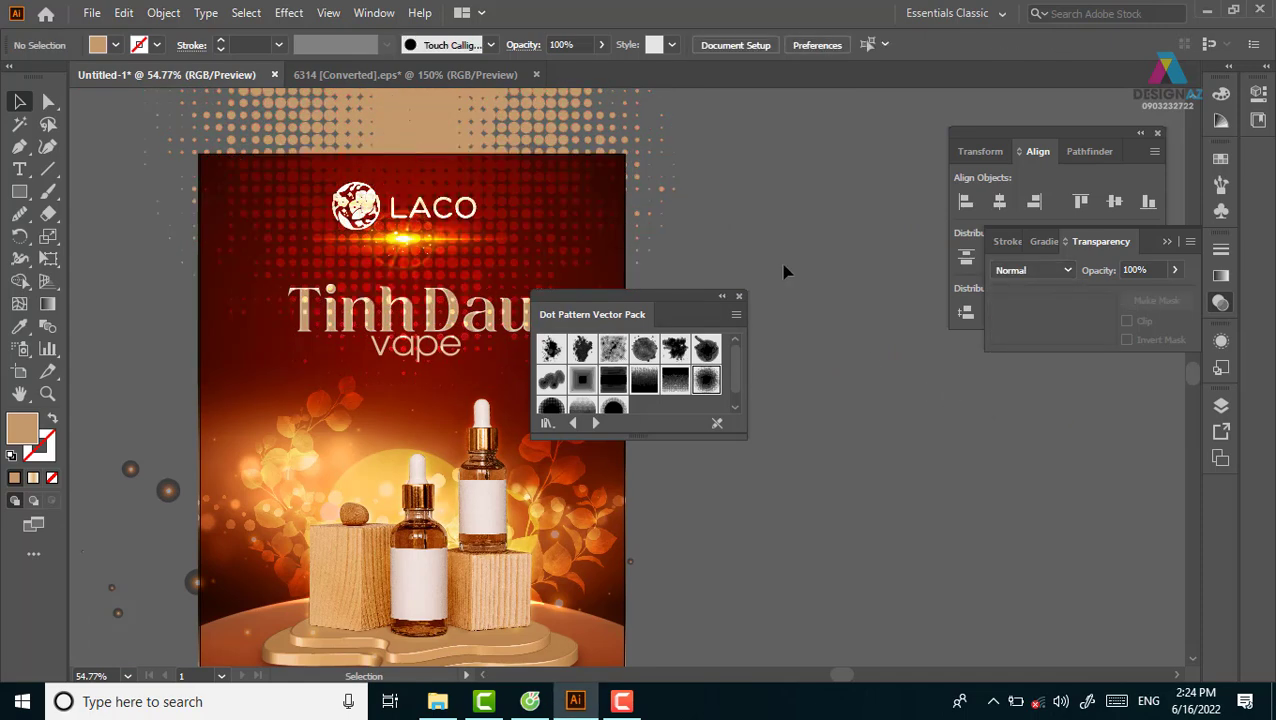
{"action": "left_click_drag", "start_coordinate": [867, 273], "coordinate": [769, 202]}
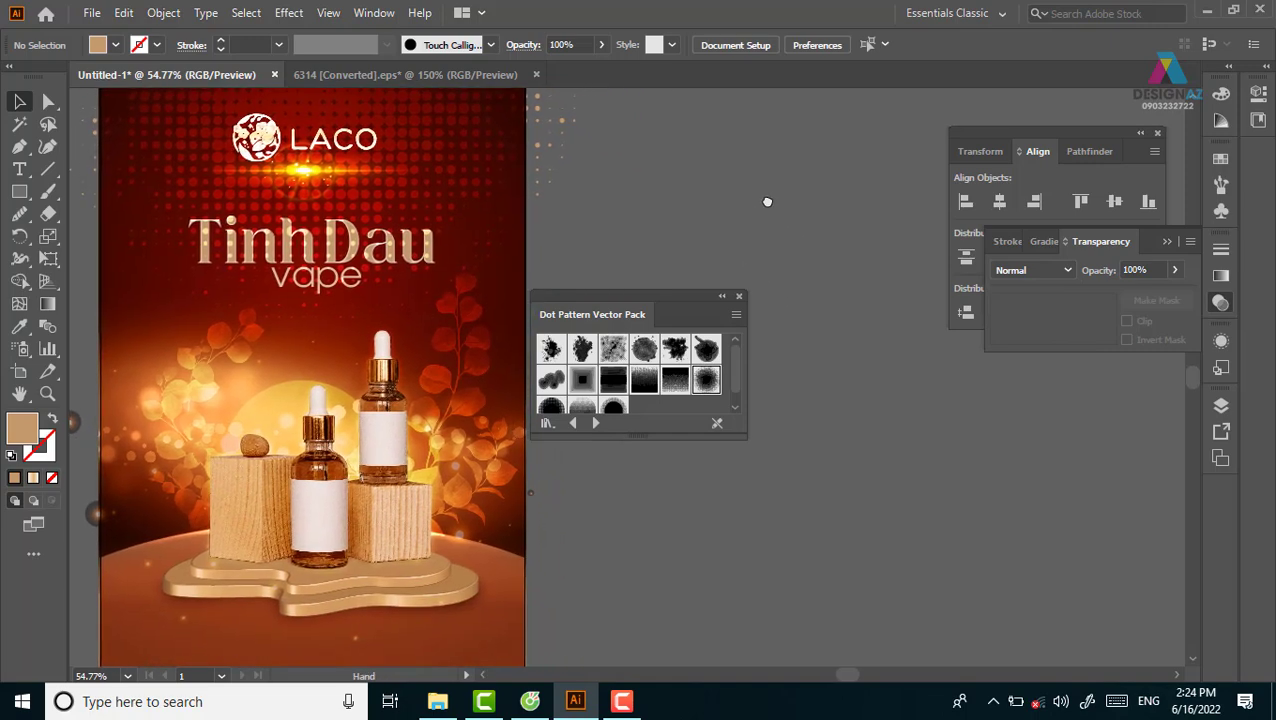
{"action": "left_click", "coordinate": [739, 297]}
{"action": "left_click_drag", "start_coordinate": [726, 287], "coordinate": [897, 283]}
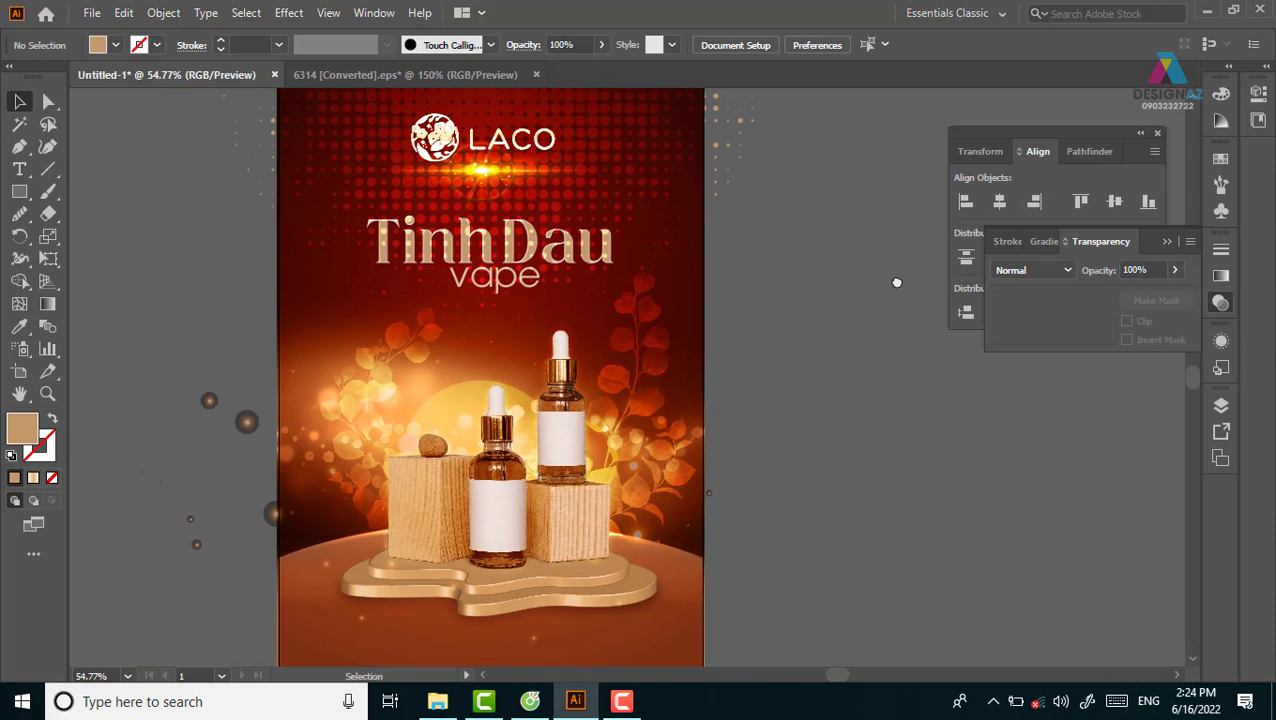